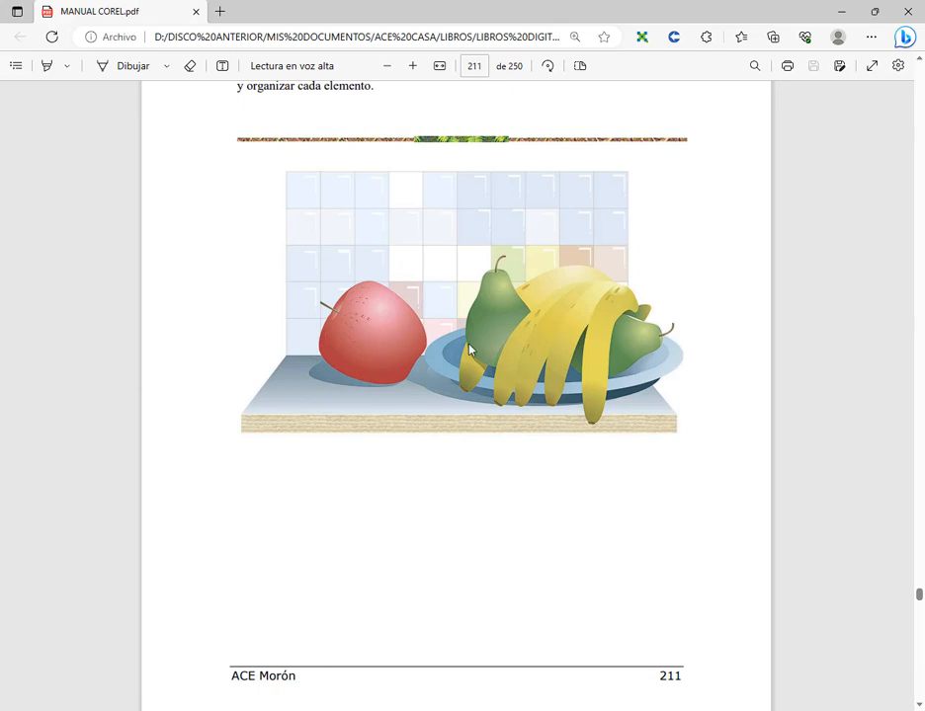
- Set the Windows display scale to 125% in the accessibility display settings and return to the PDF manual
scroll(470, 349, "up", 2)
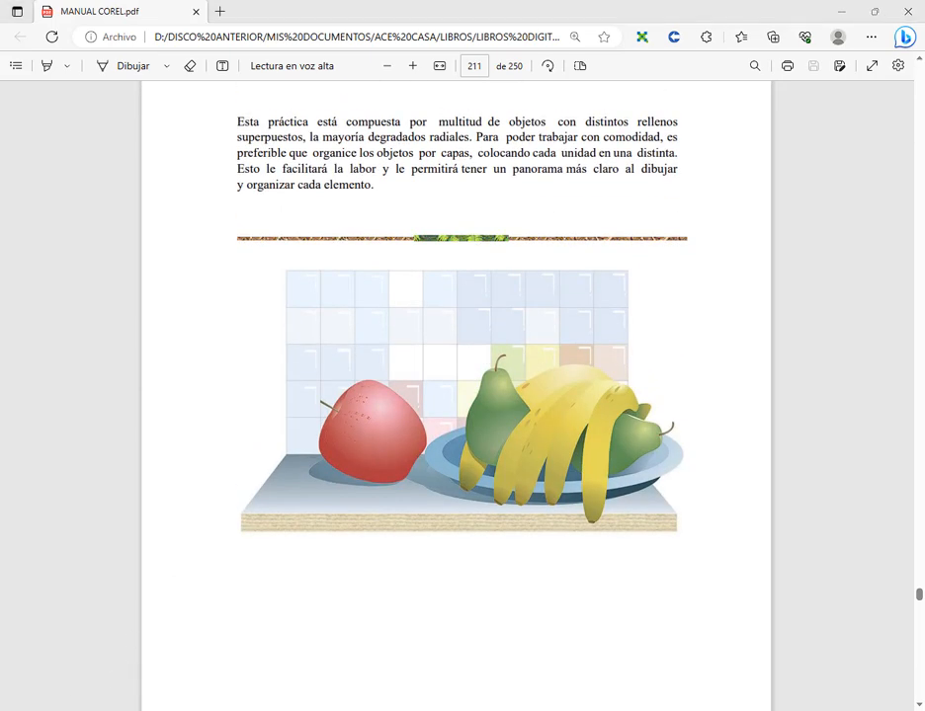
key("super")
left_click(25, 660)
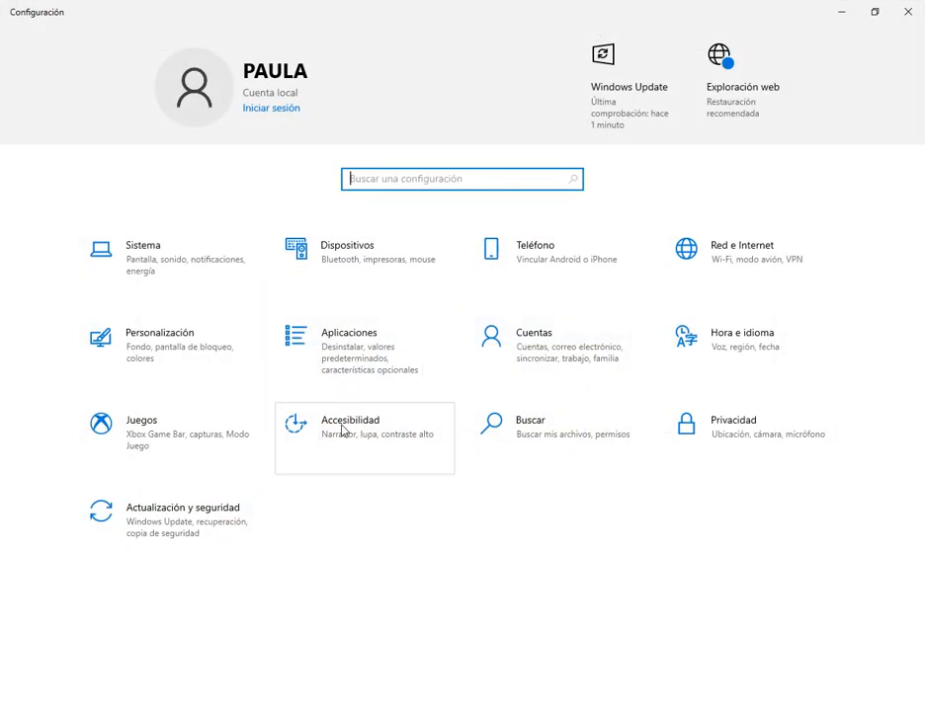
left_click(286, 428)
left_click(351, 376)
left_click(328, 394)
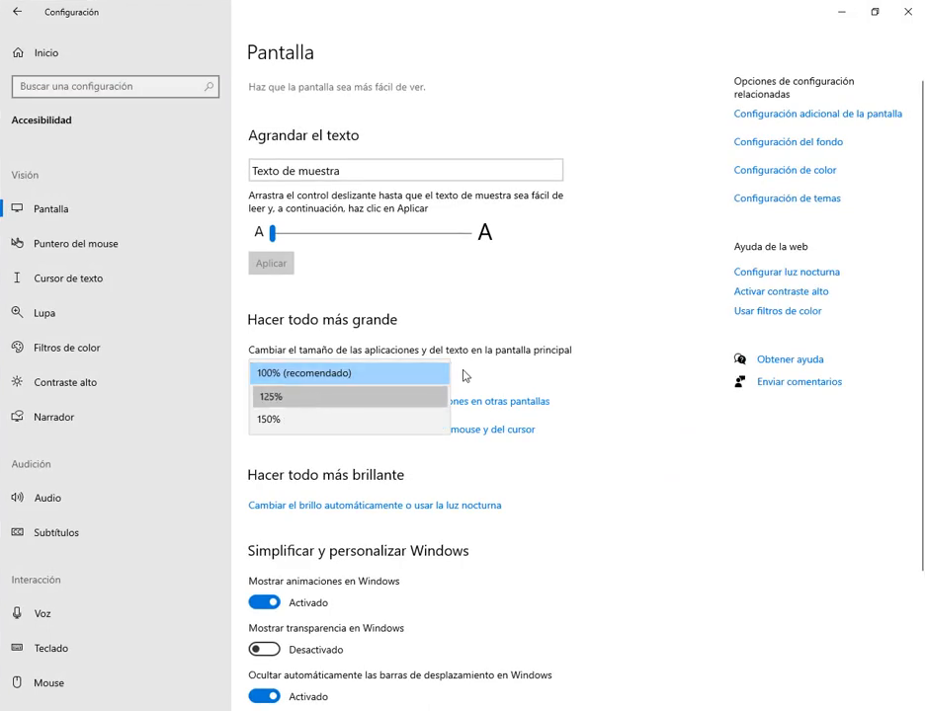
left_click(905, 21)
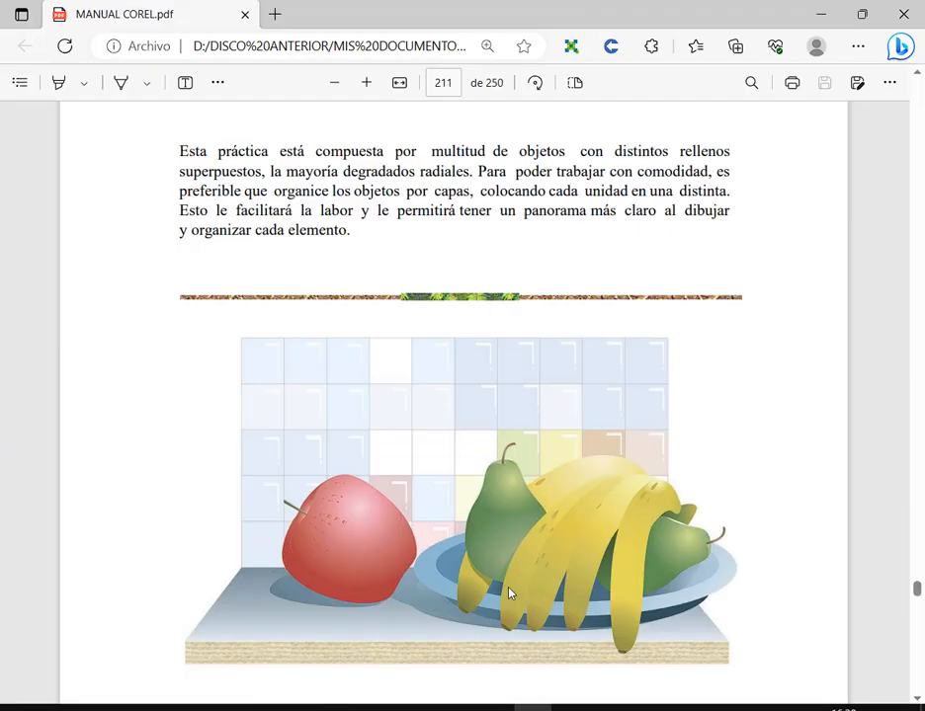
- Switch to the Práctica 18.cdr drawing in CorelDRAW and bring the reference fruit picture beside the page into view
left_click(447, 709)
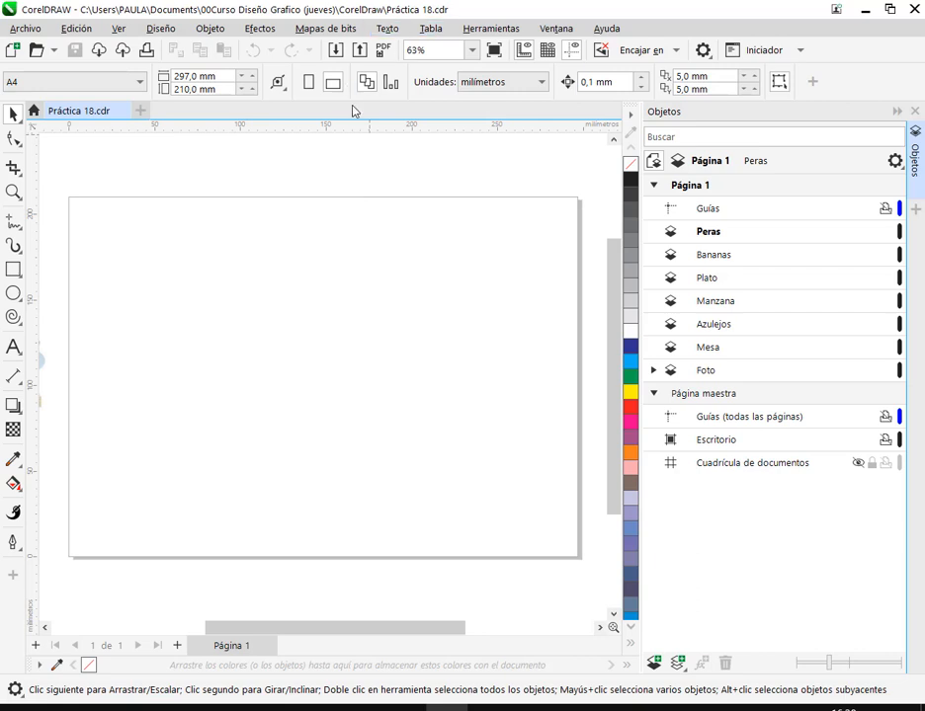
left_click_drag(320, 68, 344, 100)
mouse_move(654, 218)
left_mouse_down()
mouse_move(801, 367)
mouse_move(800, 385)
left_mouse_up()
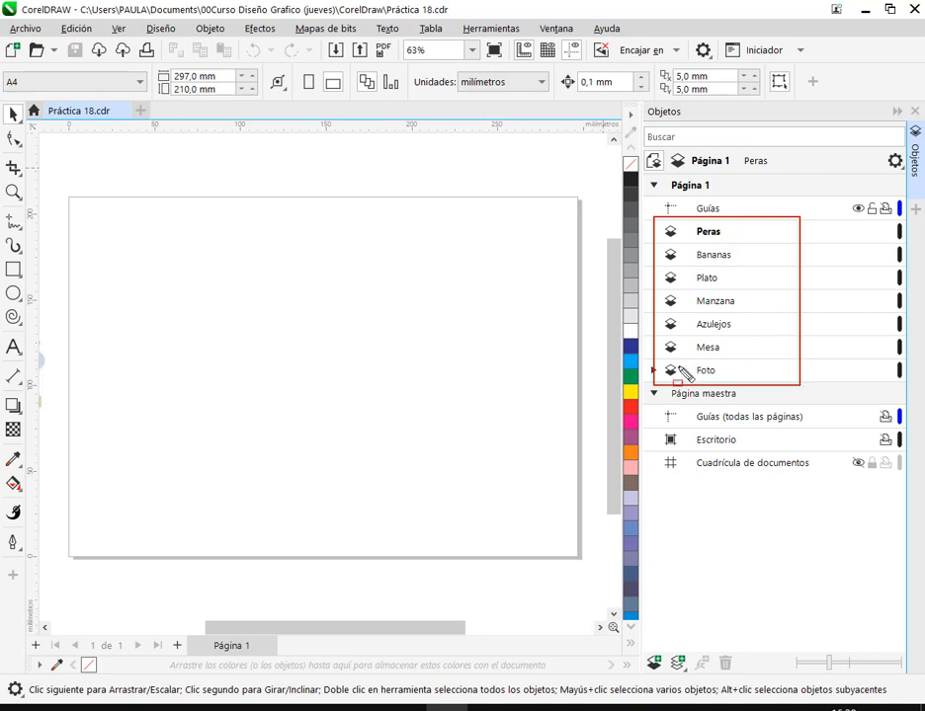
left_click_drag(583, 366, 656, 365)
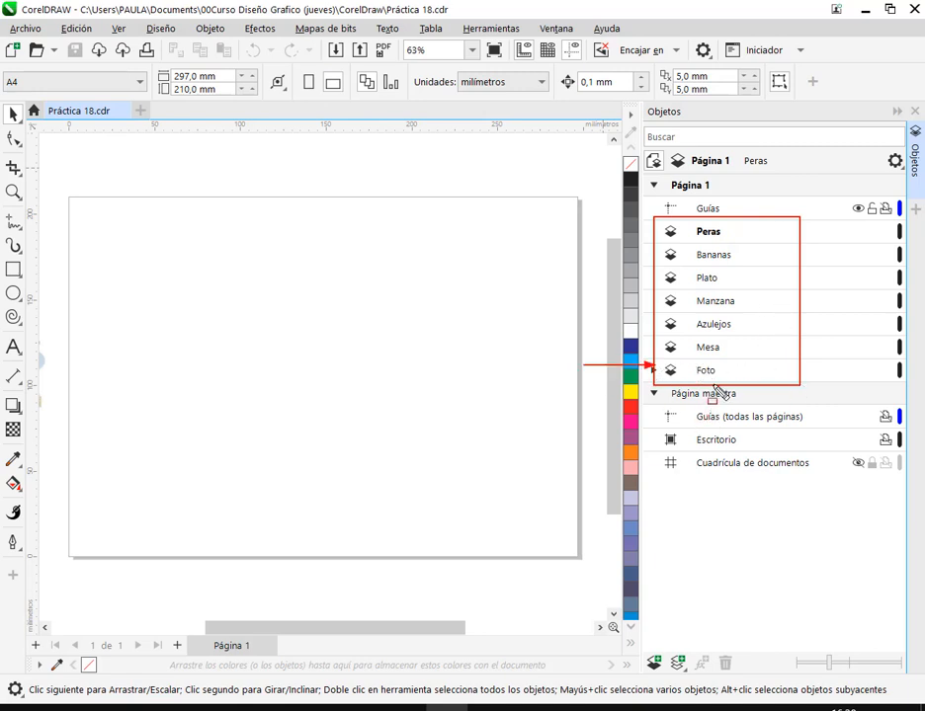
key("Escape")
left_click_drag(276, 387, 529, 386)
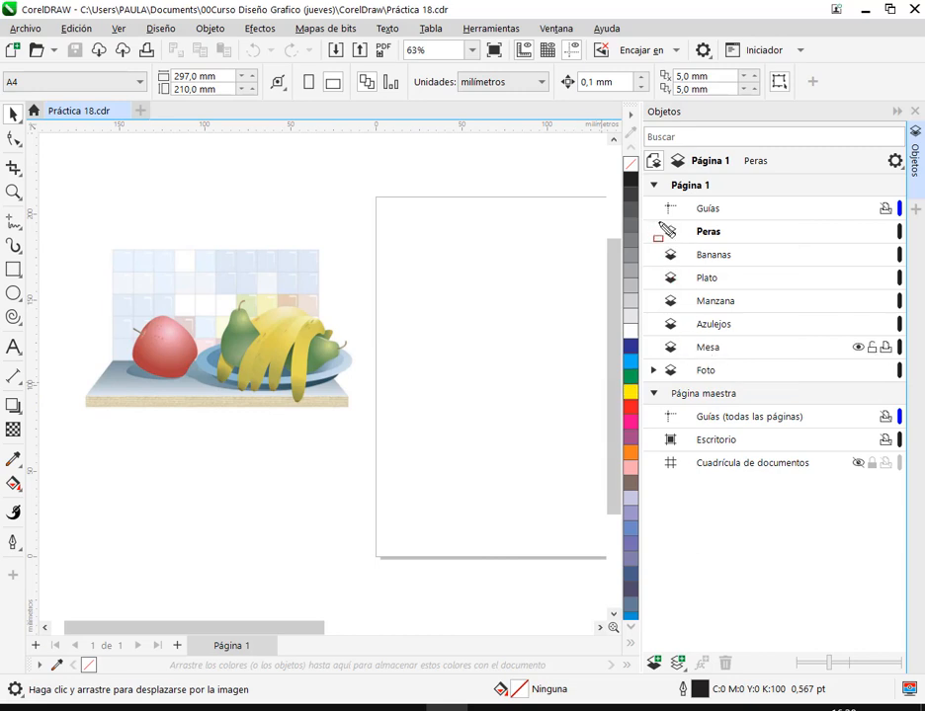
left_click_drag(660, 225, 769, 361)
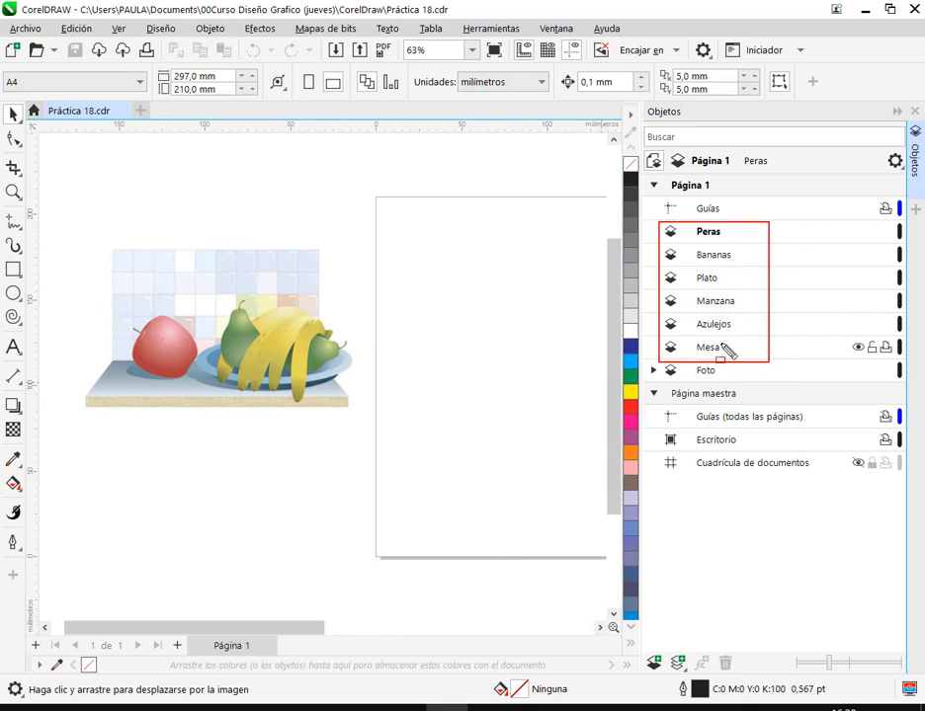
key("Escape")
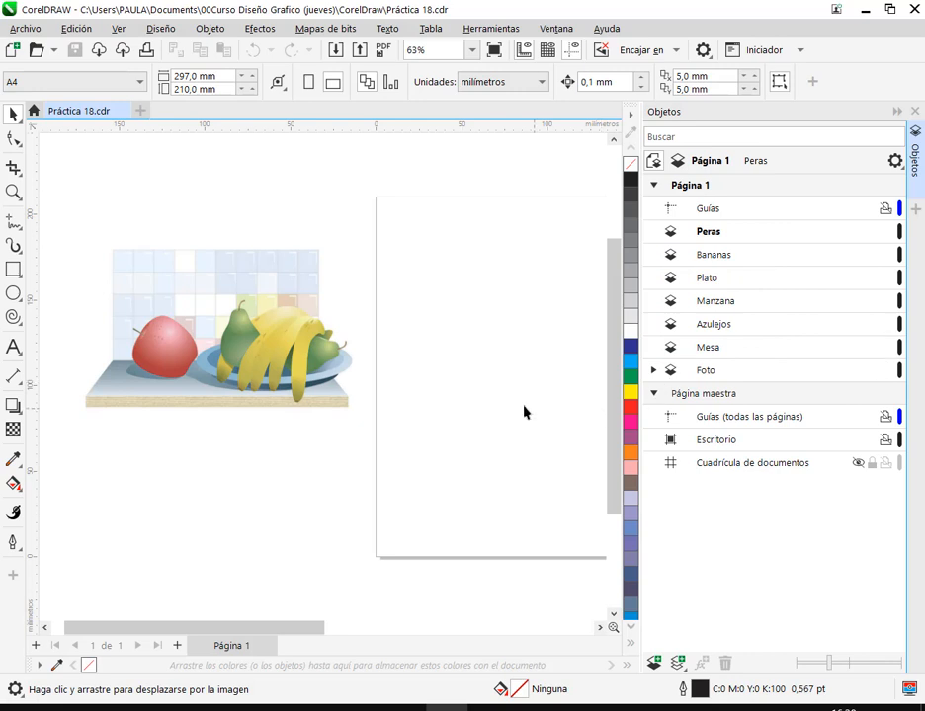
- Move the Azulejos layer directly below the Mesa layer, keep it active, and collapse the Objects docker
left_click(715, 325)
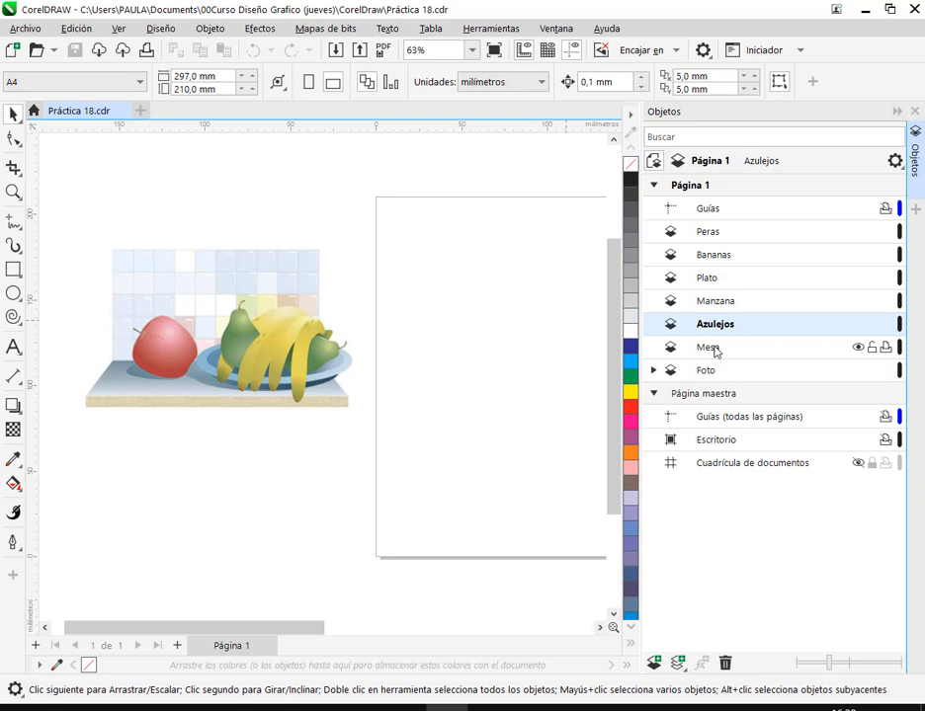
left_click_drag(694, 325, 701, 360)
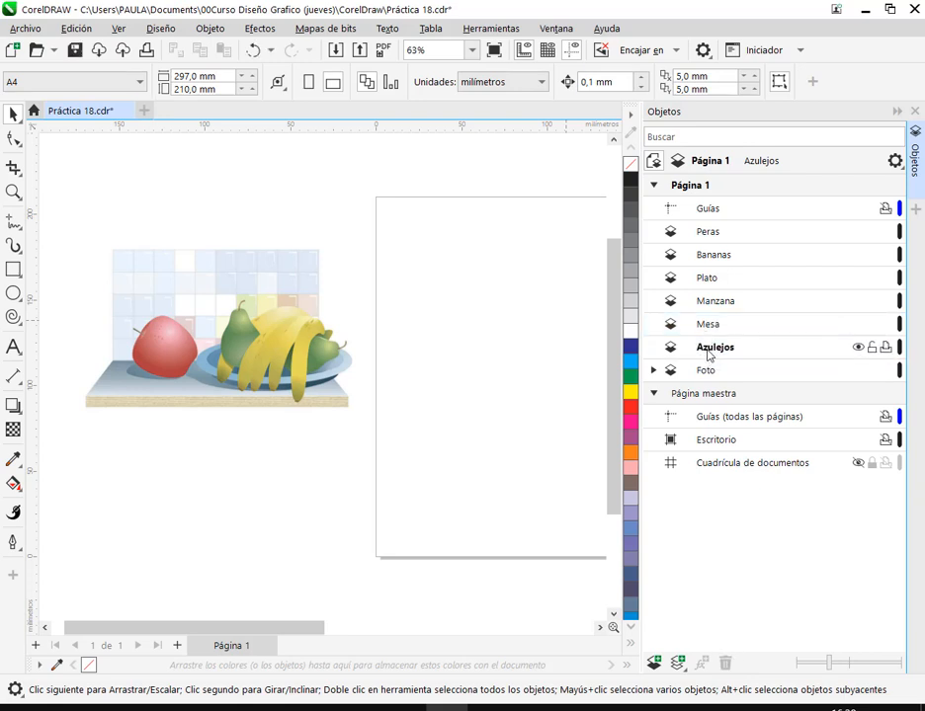
left_click(707, 356)
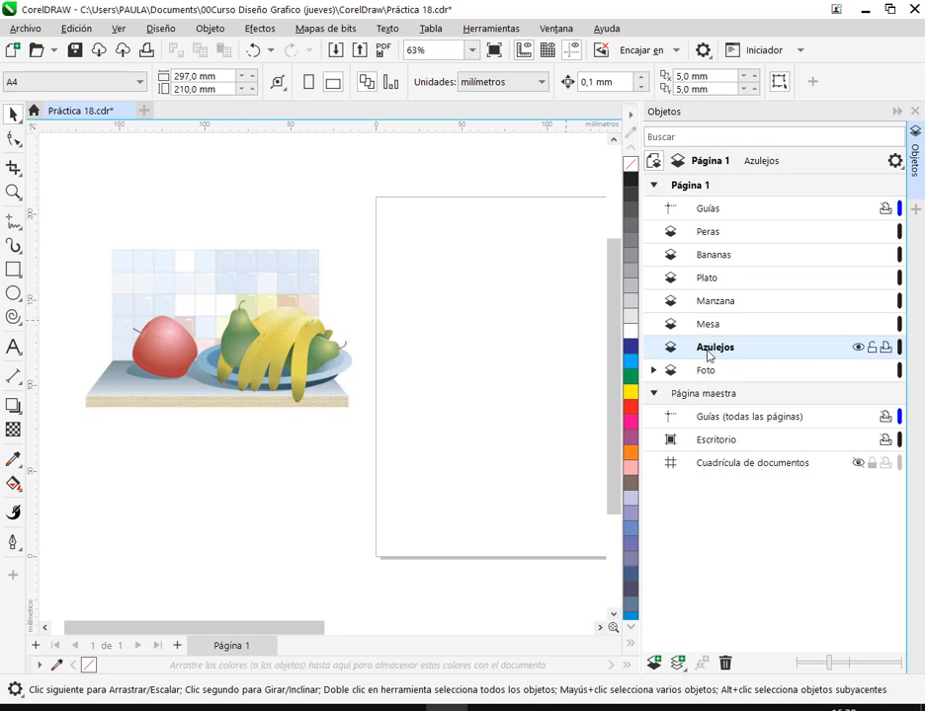
mouse_move(708, 355)
left_mouse_down()
mouse_move(704, 263)
mouse_move(682, 269)
mouse_move(768, 273)
mouse_move(722, 309)
mouse_move(711, 351)
mouse_move(697, 273)
mouse_move(712, 309)
mouse_move(712, 362)
left_mouse_up()
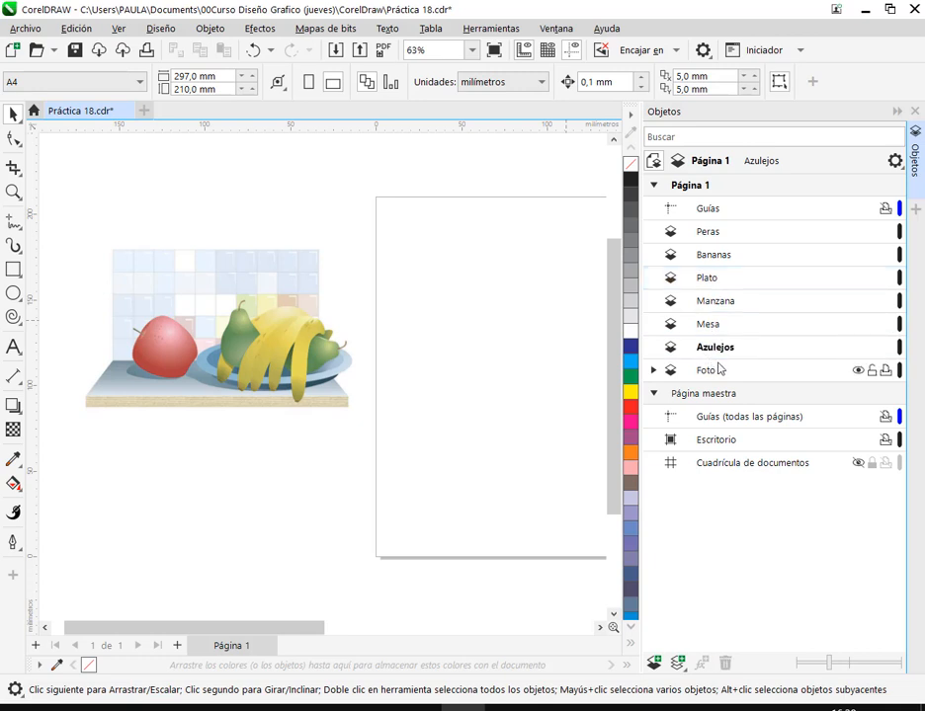
left_click(714, 350)
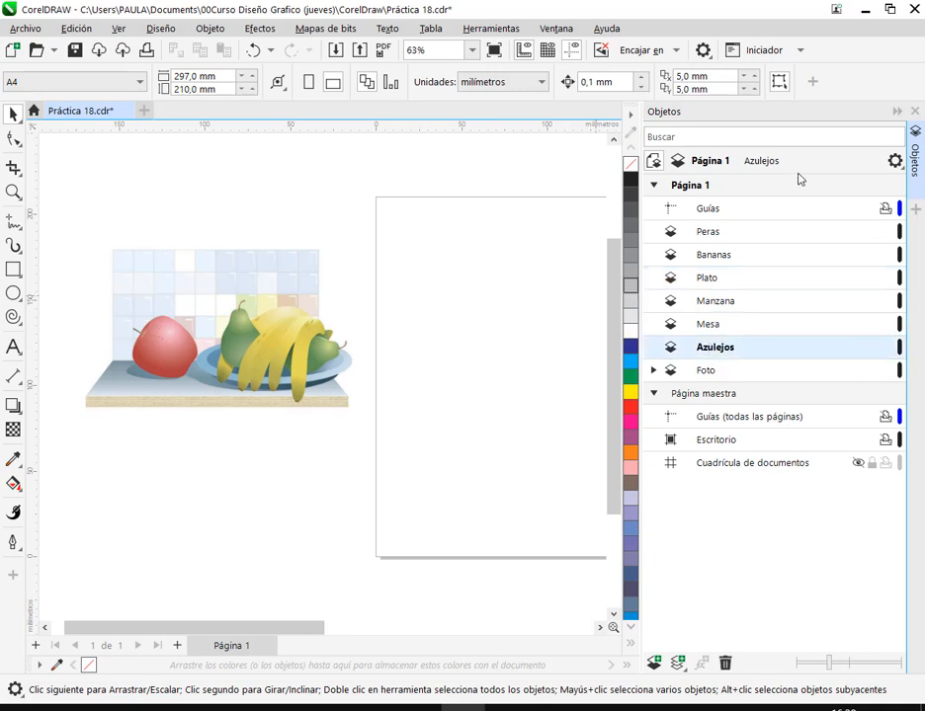
left_click(896, 112)
scroll(448, 286, "up", 3)
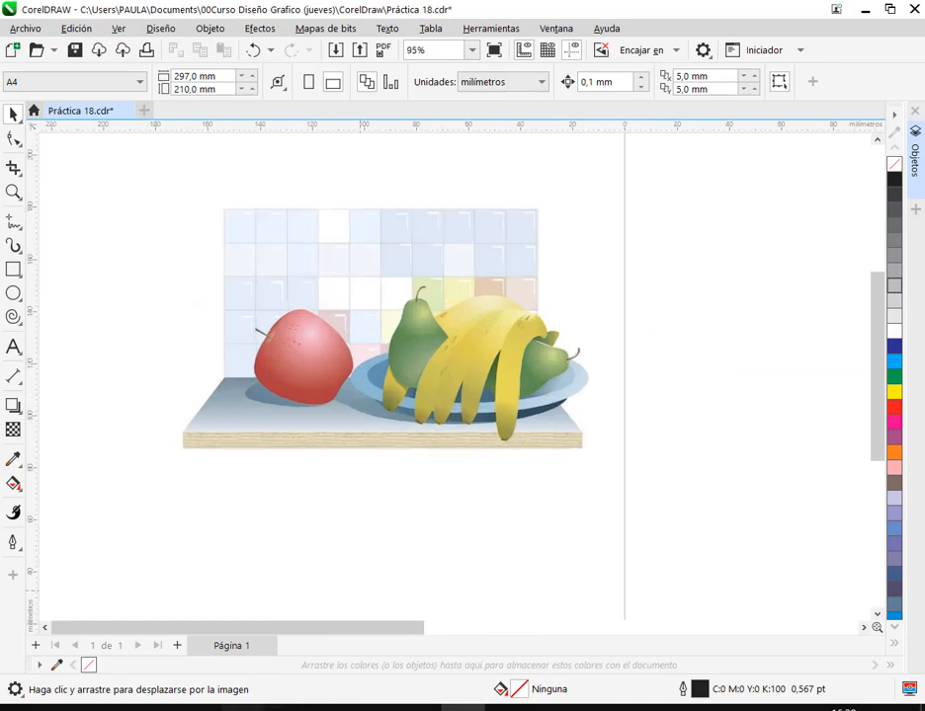
- Check the call messages in Google Meet and return to the CorelDRAW drawing
mouse_move(295, 707)
left_click(124, 656)
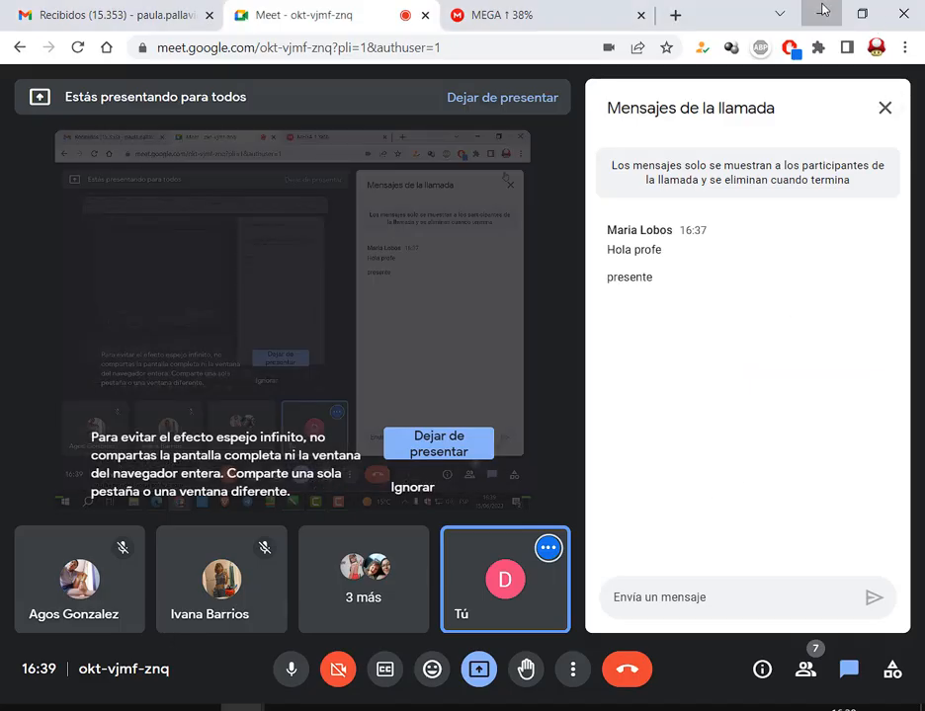
key("alt+Tab")
- Examine the individual wall tiles and their white highlights in the reference picture
scroll(283, 268, "up", 2)
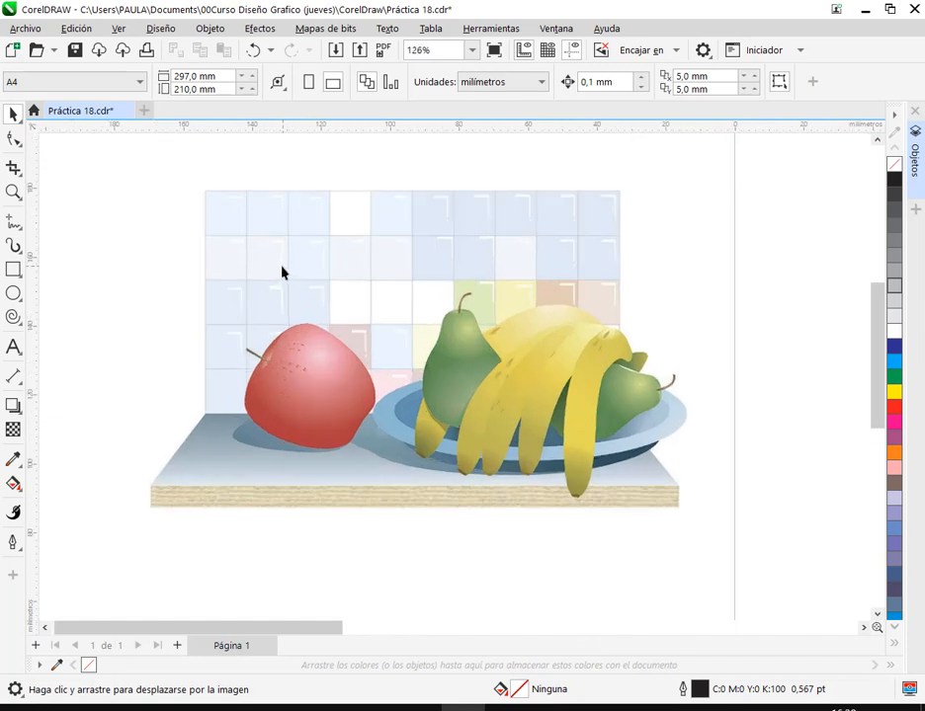
left_click_drag(203, 193, 248, 235)
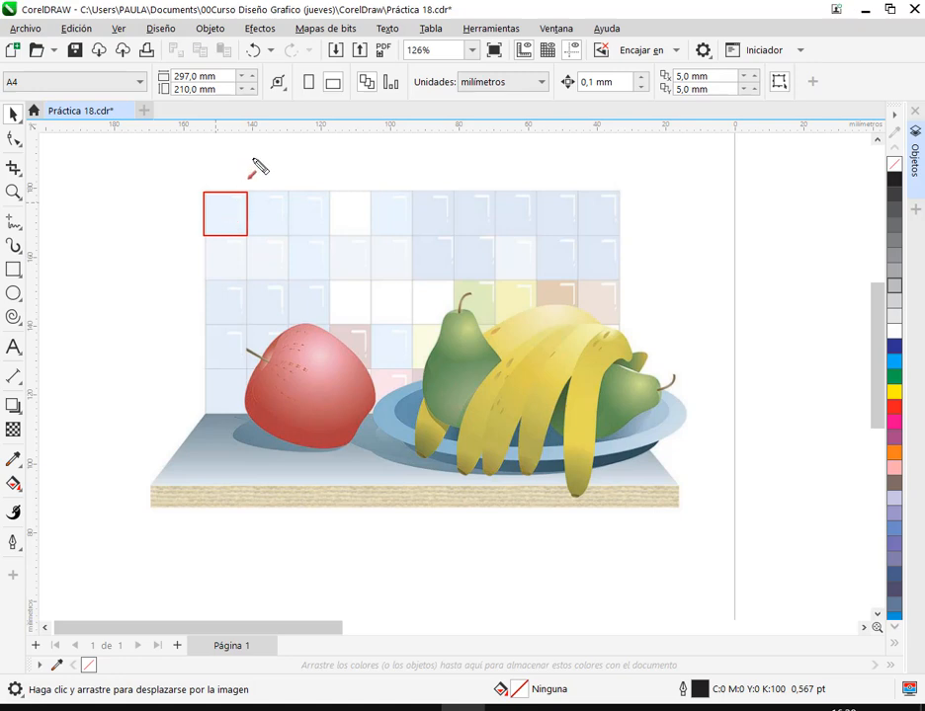
key("ctrl+z")
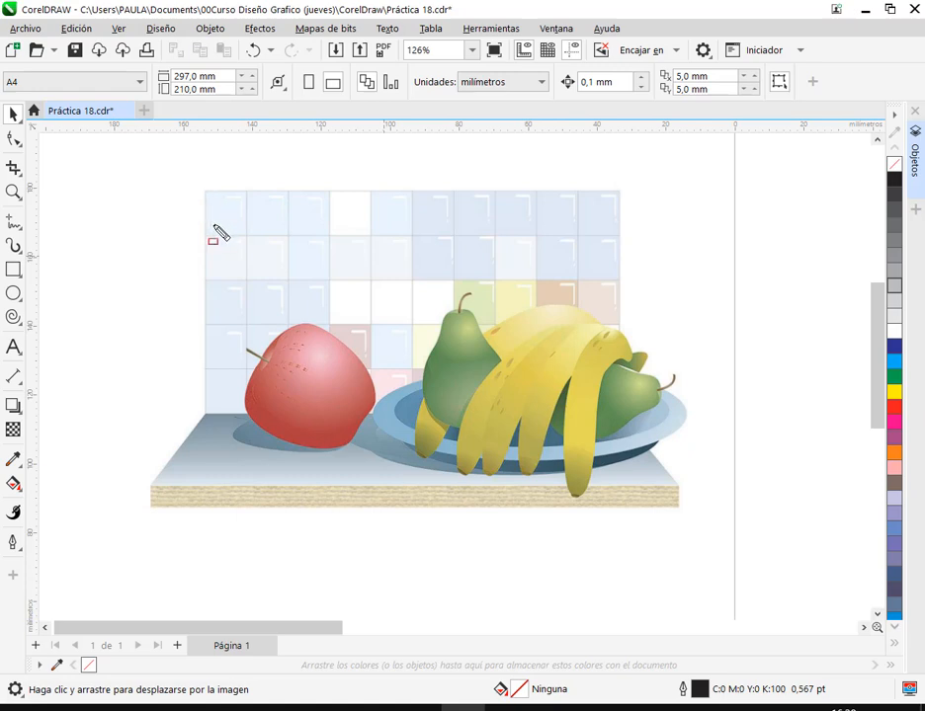
left_click_drag(160, 208, 275, 210)
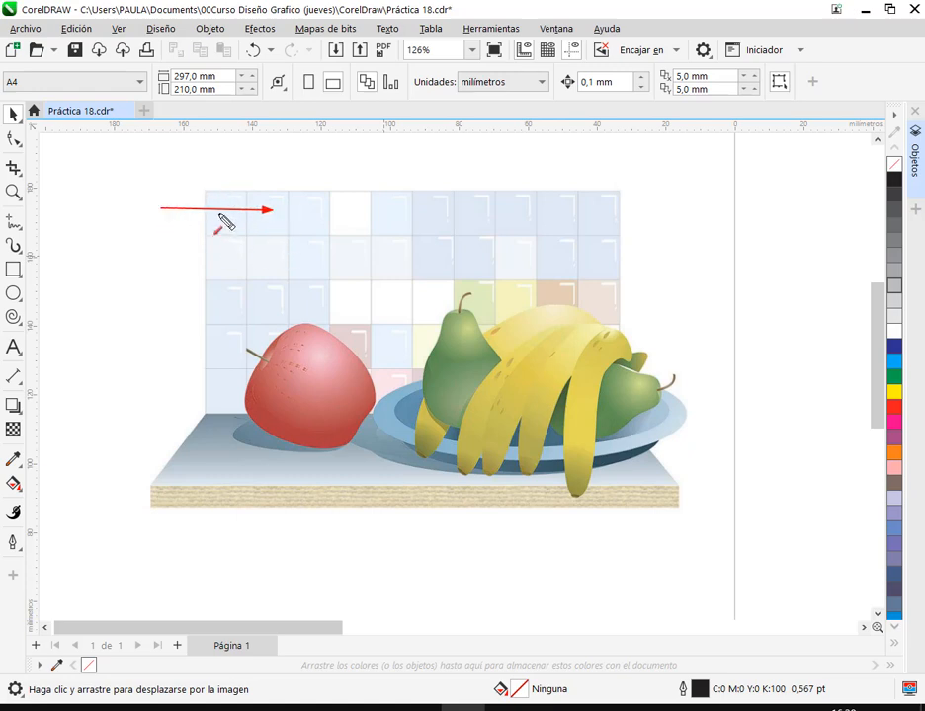
left_click_drag(235, 154, 236, 234)
left_click_drag(267, 154, 273, 253)
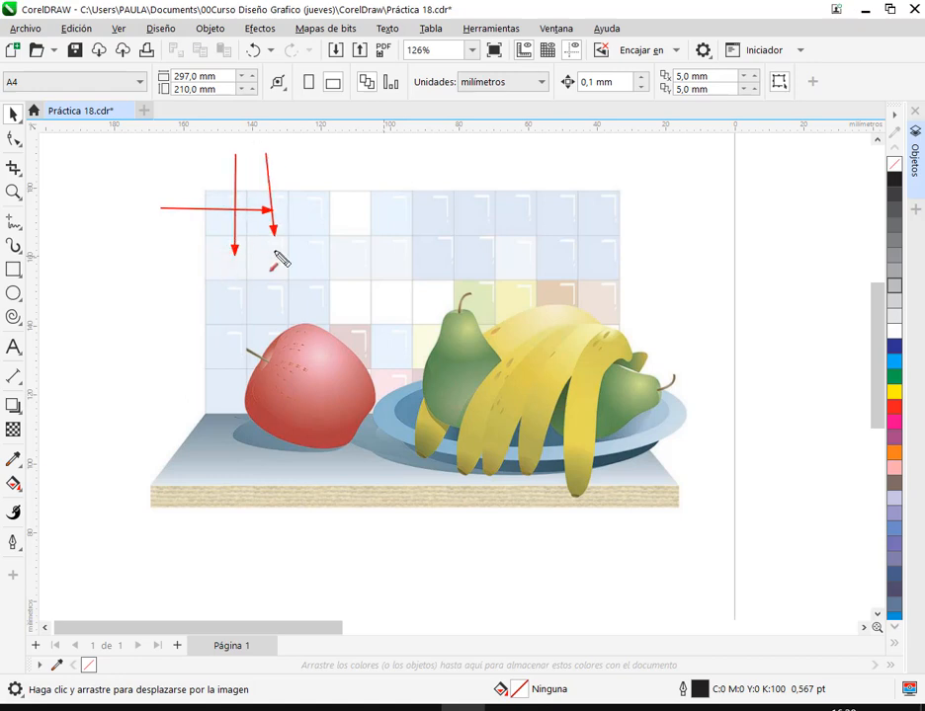
left_click_drag(302, 161, 302, 227)
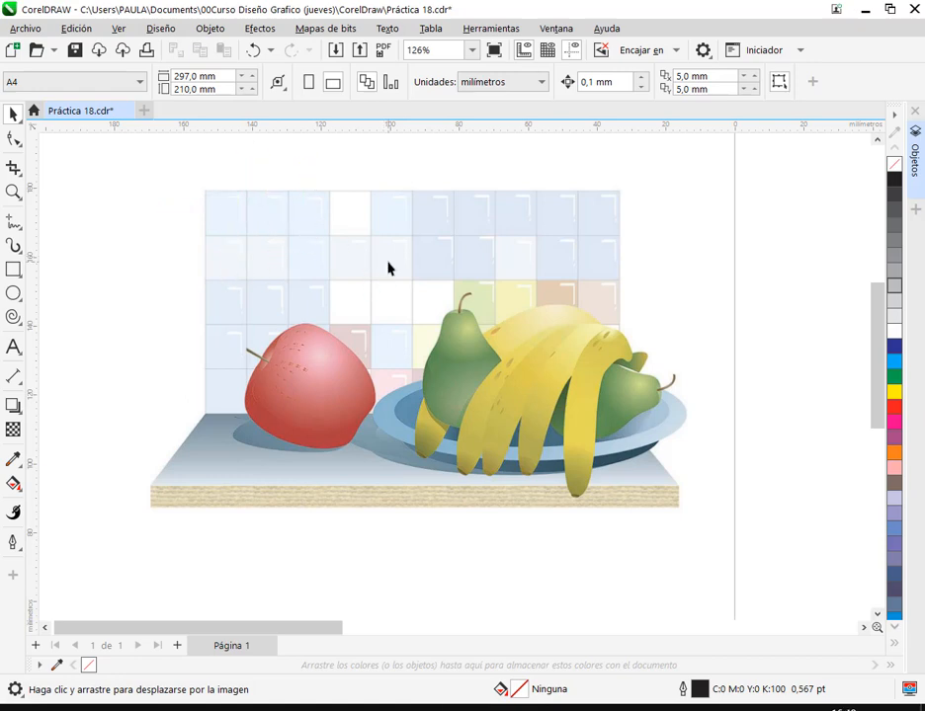
- Activate the Graph Paper tool for drawing the tile grid
scroll(413, 269, "down", 2)
left_click_drag(603, 351, 440, 353)
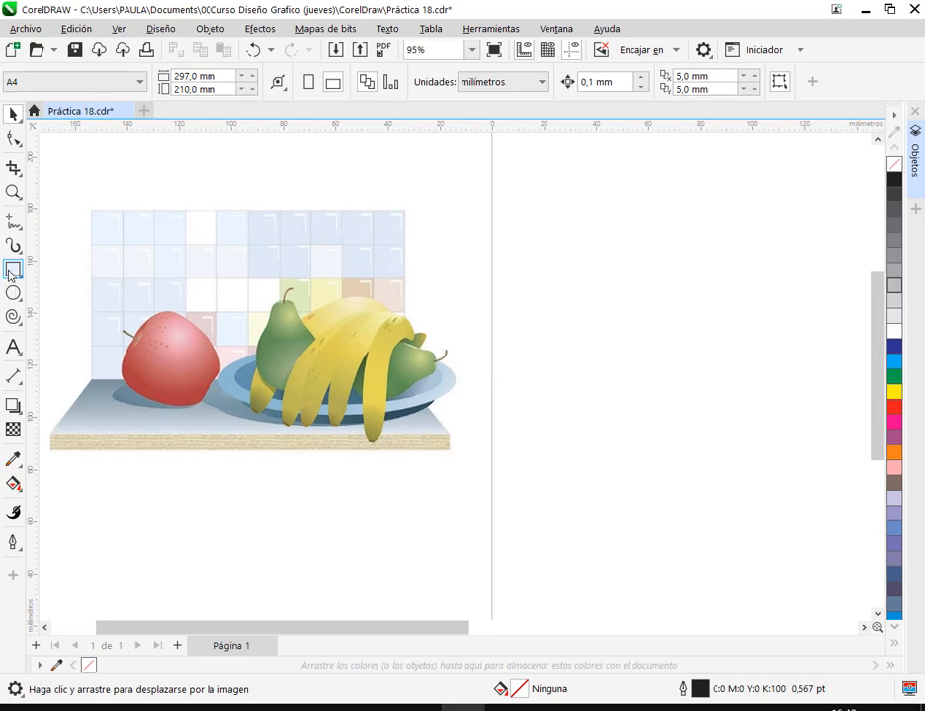
left_click(16, 321)
left_click(46, 322)
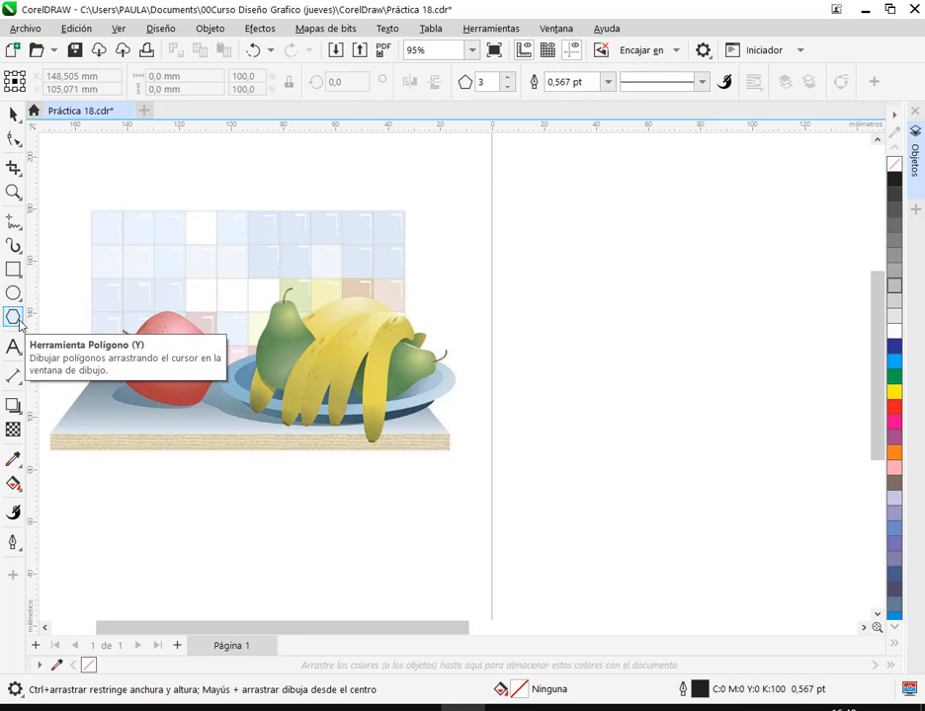
left_click(13, 317)
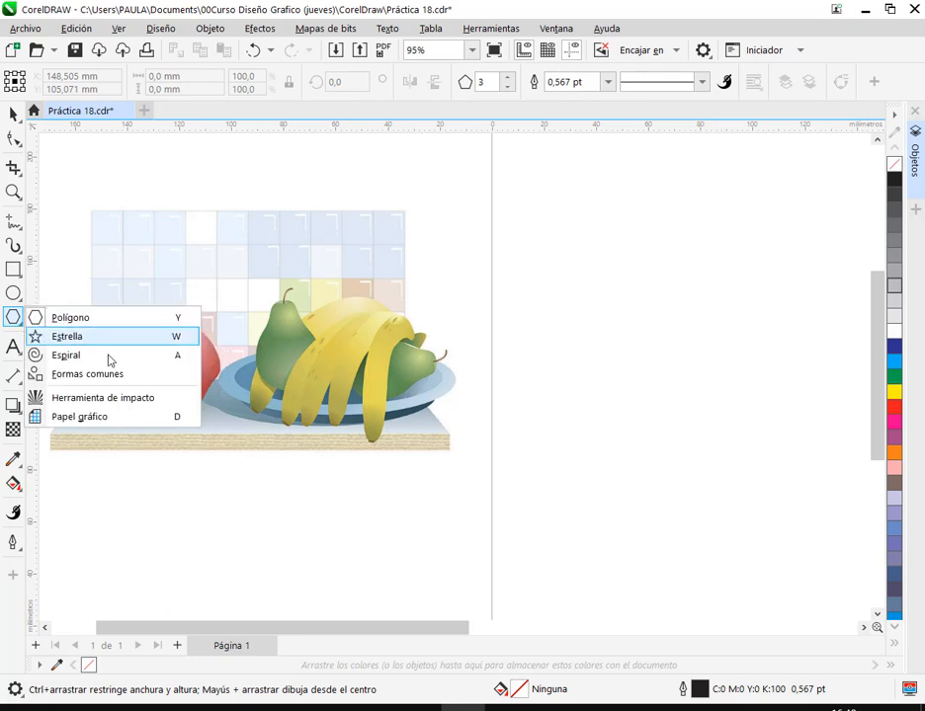
left_click(85, 419)
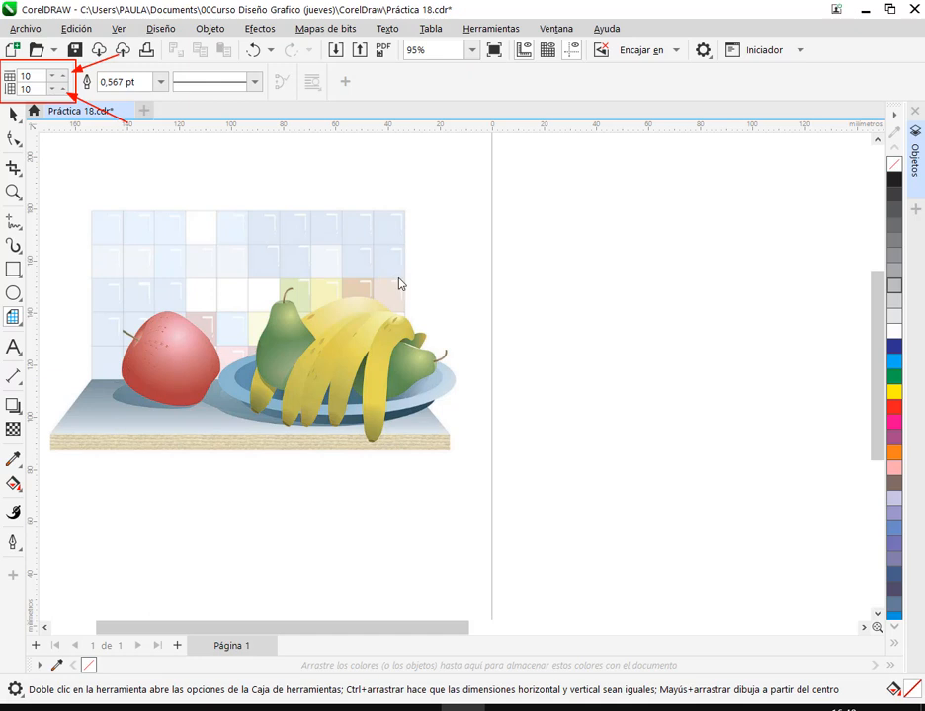
- Draw a trial 10 by 10 graph-paper grid on the page and delete it
scroll(572, 320, "down", 2)
left_click_drag(582, 345, 437, 366)
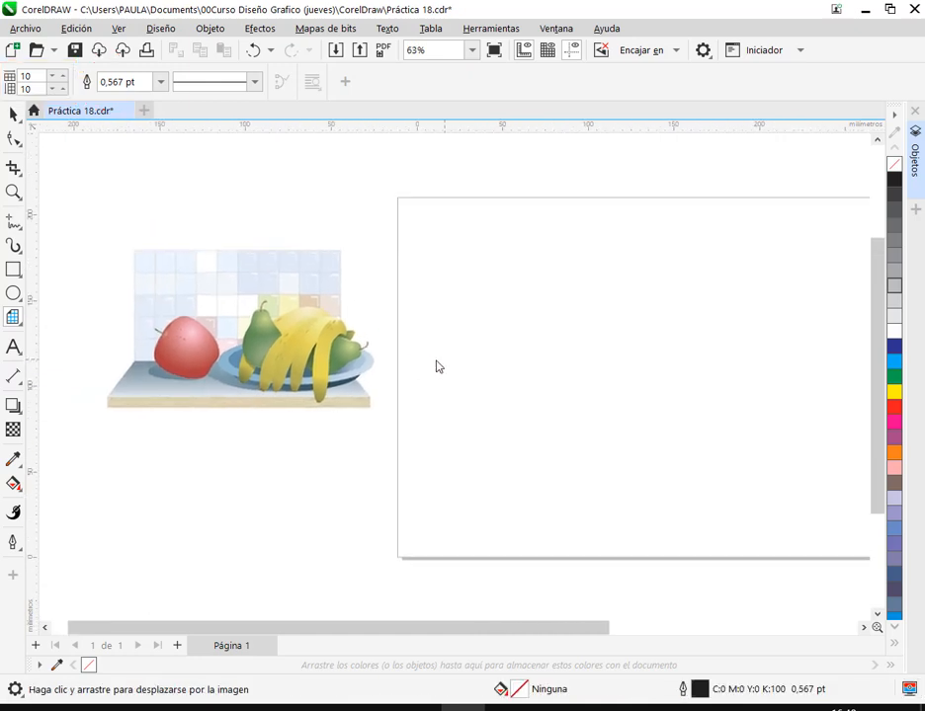
left_click_drag(425, 269, 607, 416)
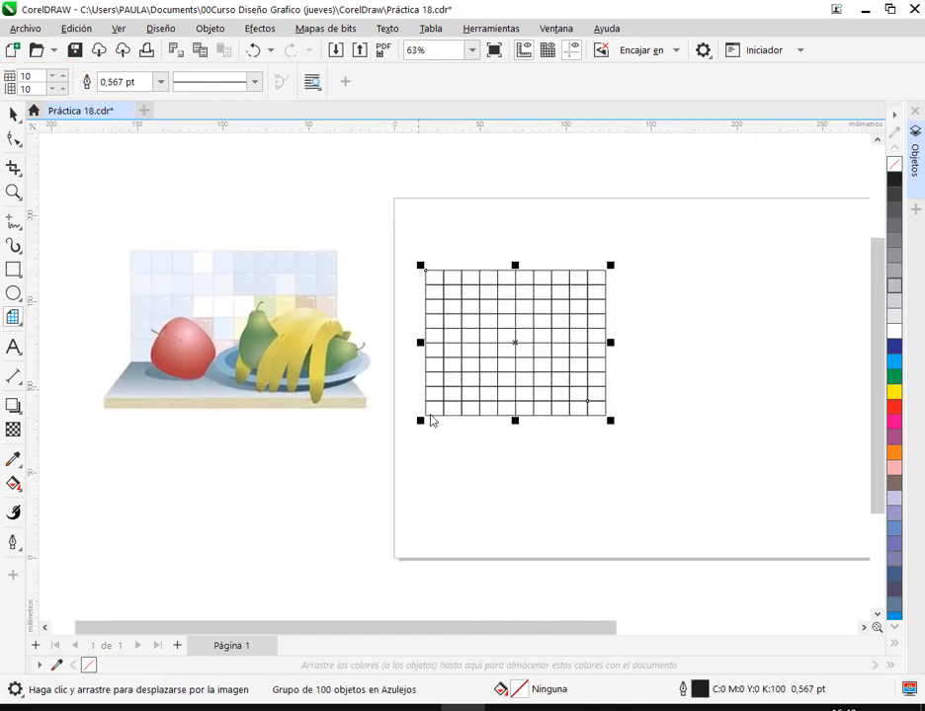
key("Delete")
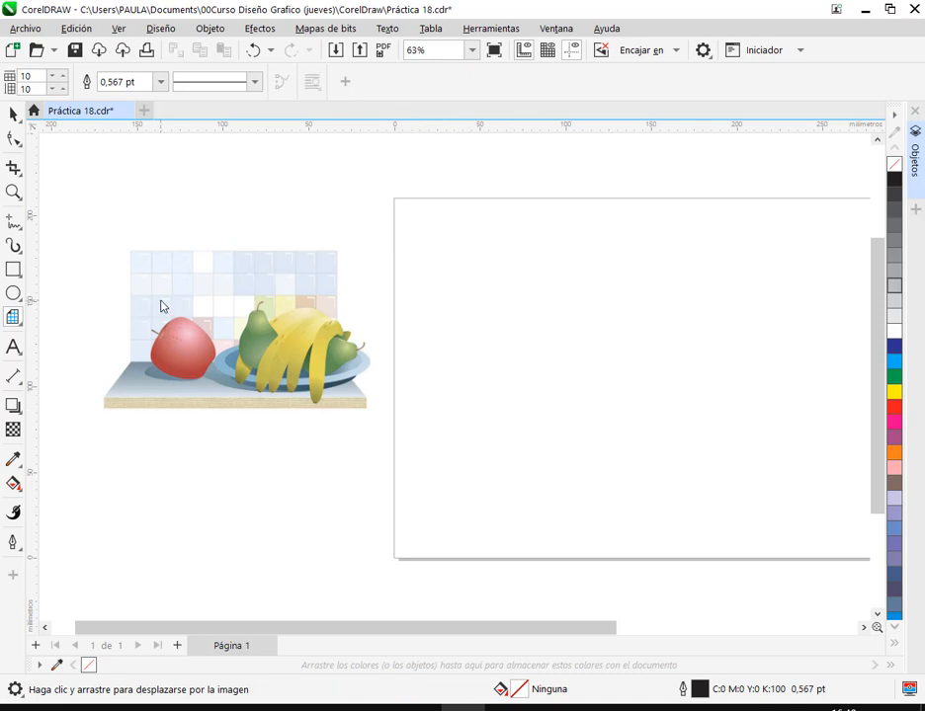
- Count the rows and columns of tiles on the wall in the reference picture
scroll(163, 306, "up", 2)
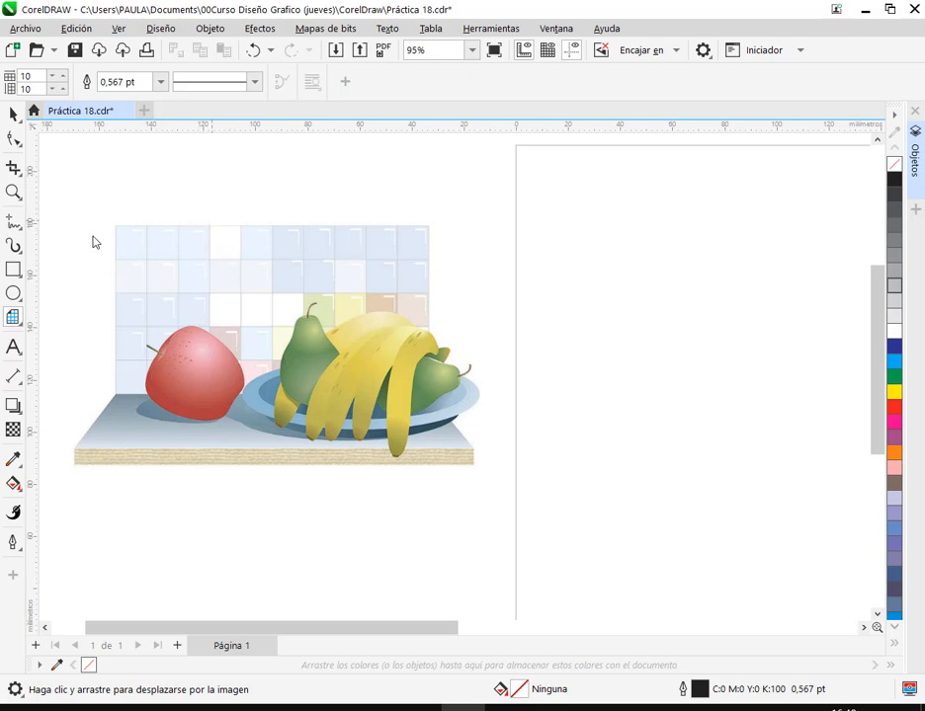
mouse_move(76, 233)
left_mouse_down()
mouse_move(113, 245)
mouse_move(109, 271)
left_mouse_up()
left_click_drag(67, 310, 107, 312)
mouse_move(73, 349)
left_mouse_down()
mouse_move(102, 351)
mouse_move(99, 385)
left_mouse_up()
left_click_drag(145, 241, 379, 246)
left_click_drag(148, 284, 440, 283)
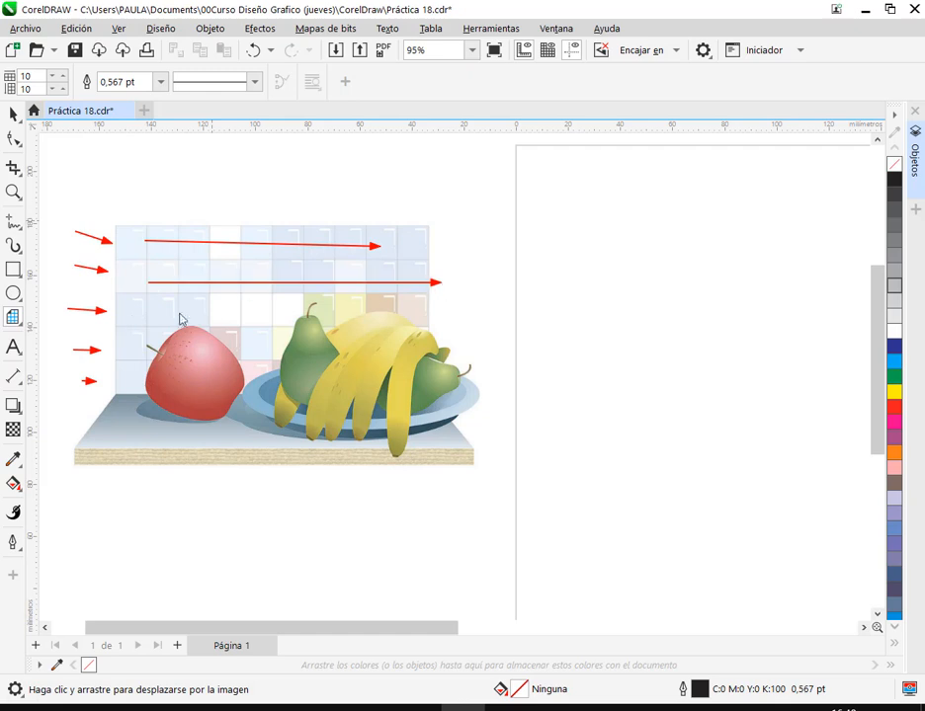
left_click_drag(129, 315, 368, 315)
left_click_drag(144, 350, 404, 353)
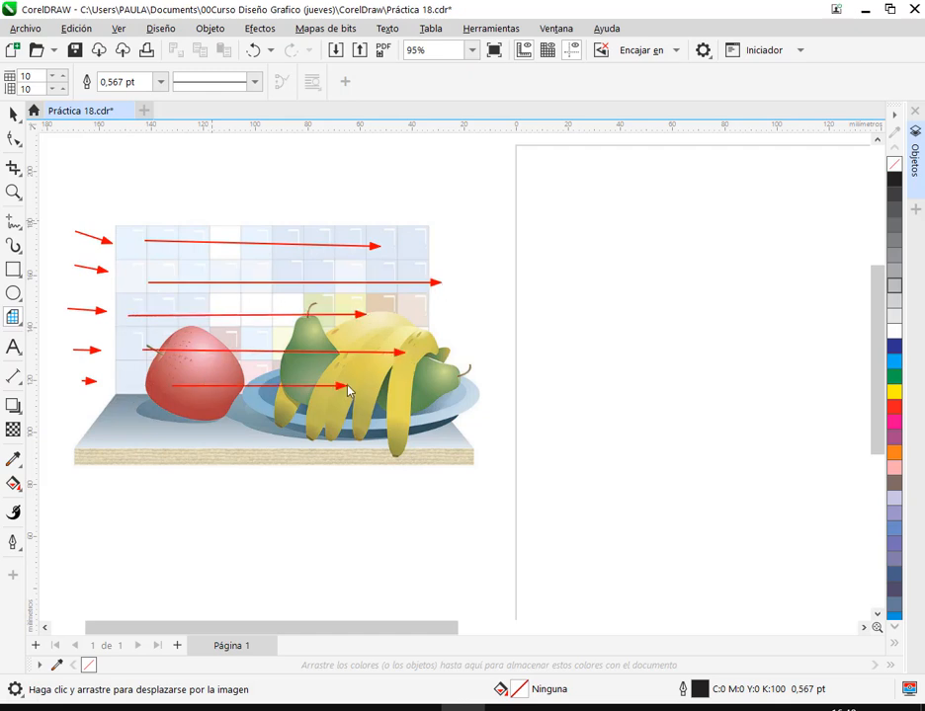
key("Escape")
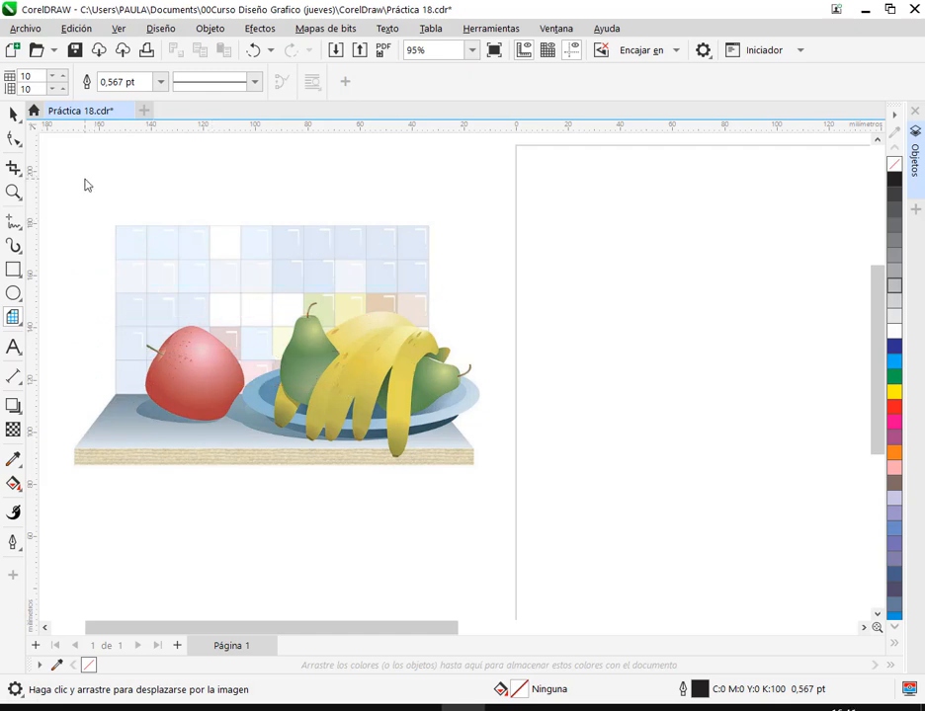
- Draw a graph-paper grid of 10 columns by 5 rows on the page, about 176 mm wide and 97 mm high
left_click_drag(38, 76, 4, 77)
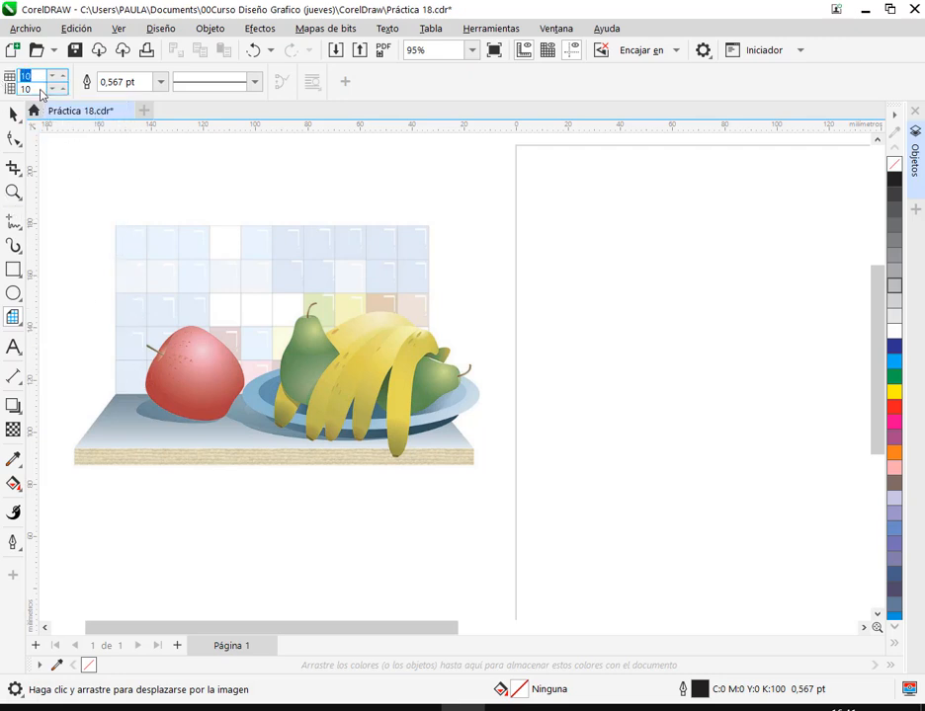
left_click_drag(37, 89, 4, 89)
type("5")
scroll(597, 233, "down", 3)
left_click_drag(429, 324, 543, 396)
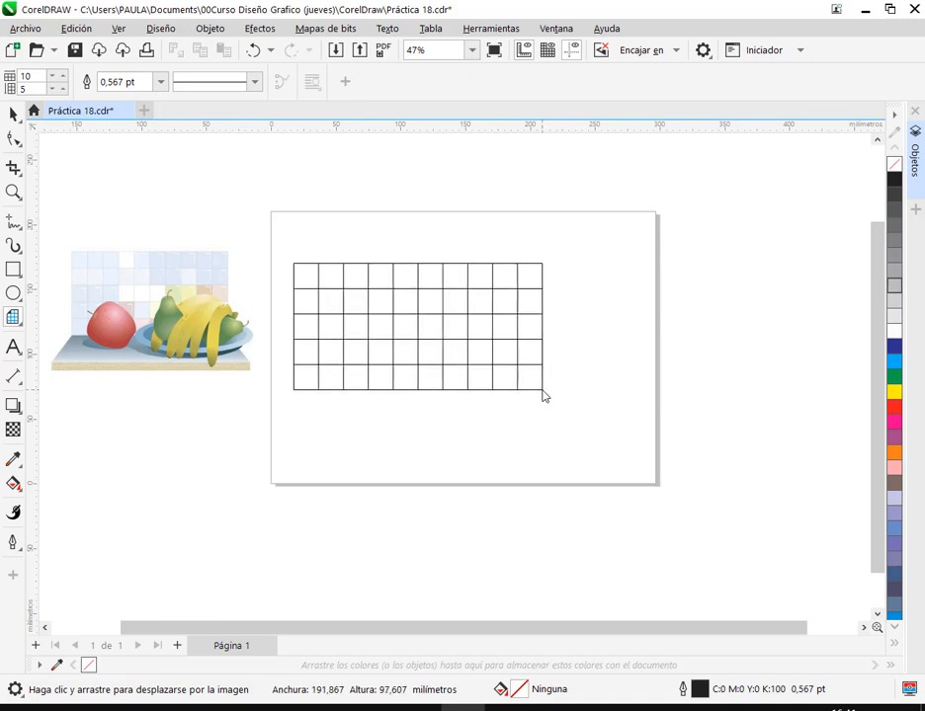
mouse_move(540, 395)
left_mouse_down()
mouse_move(571, 391)
mouse_move(422, 350)
mouse_move(409, 364)
mouse_move(445, 389)
mouse_move(474, 379)
mouse_move(522, 392)
left_mouse_up()
left_click(12, 115)
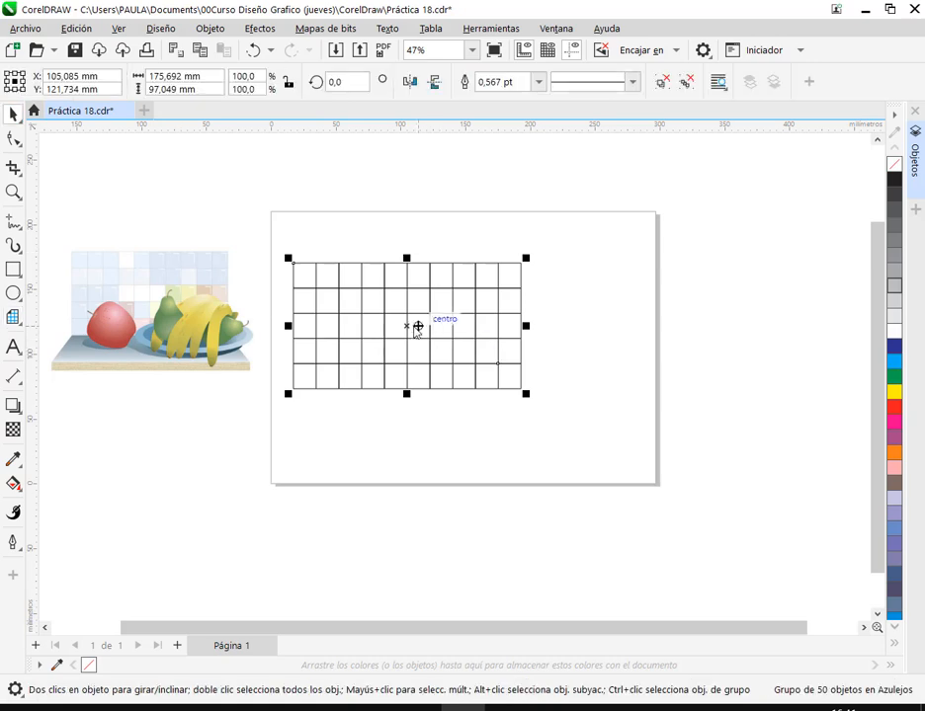
- Move the tile grid up and across toward the upper middle of the page
left_click_drag(418, 326, 465, 314)
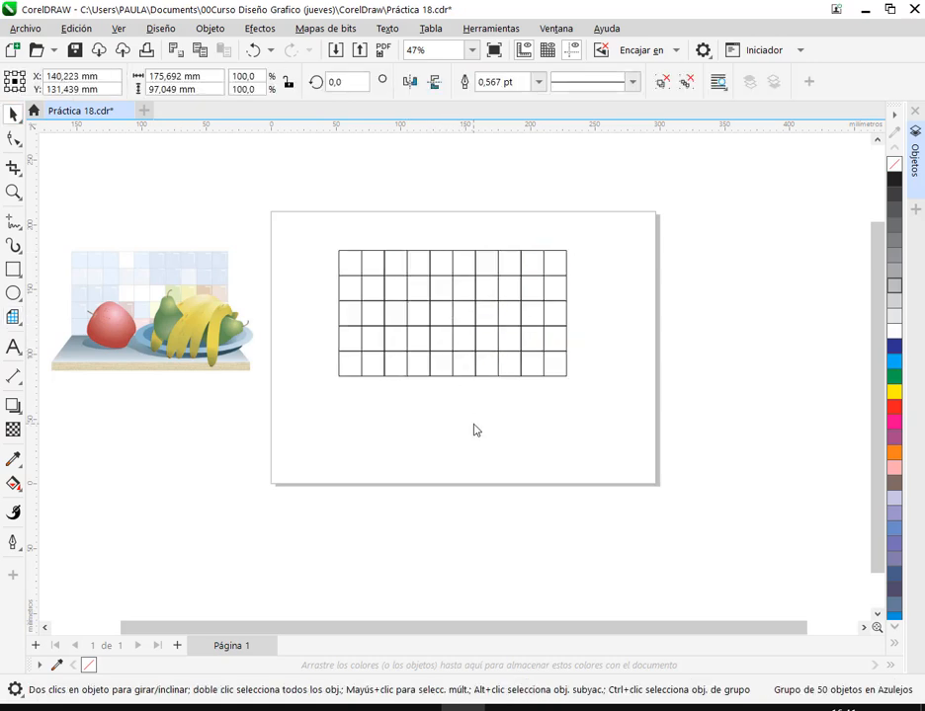
left_click(474, 429)
left_click(520, 290)
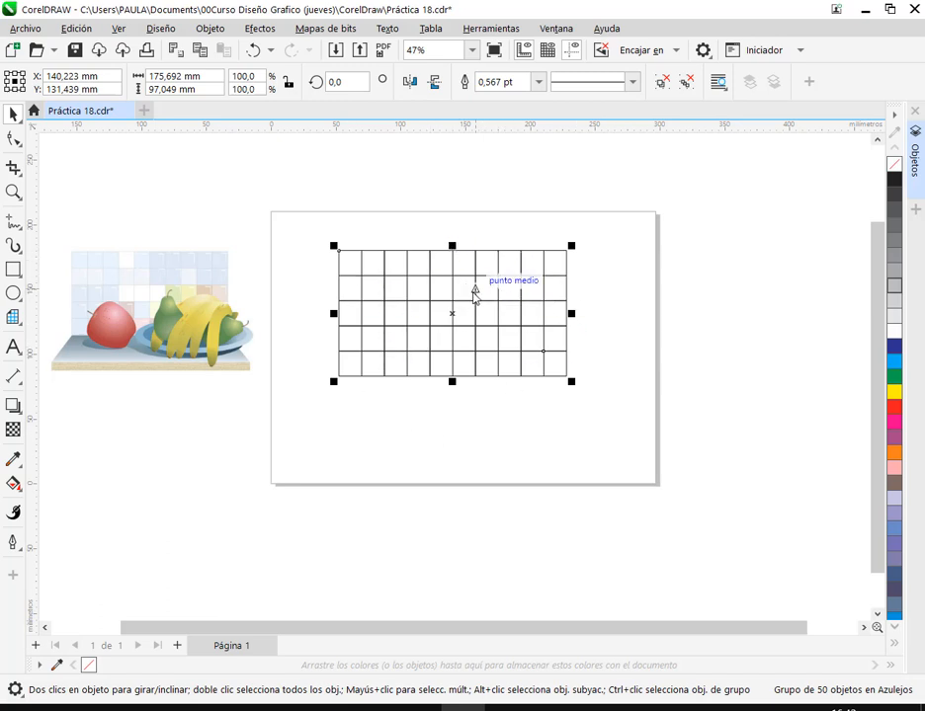
left_click_drag(475, 300, 464, 302)
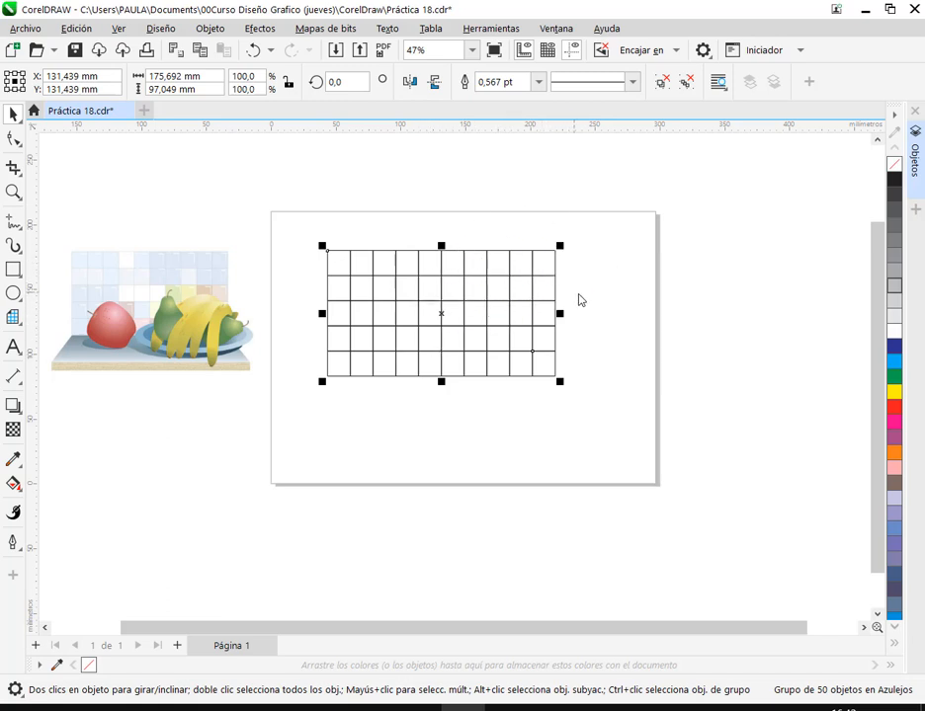
- Center the tile grid horizontally and vertically on the page with Align and Distribute, using the page center as reference
left_click(556, 29)
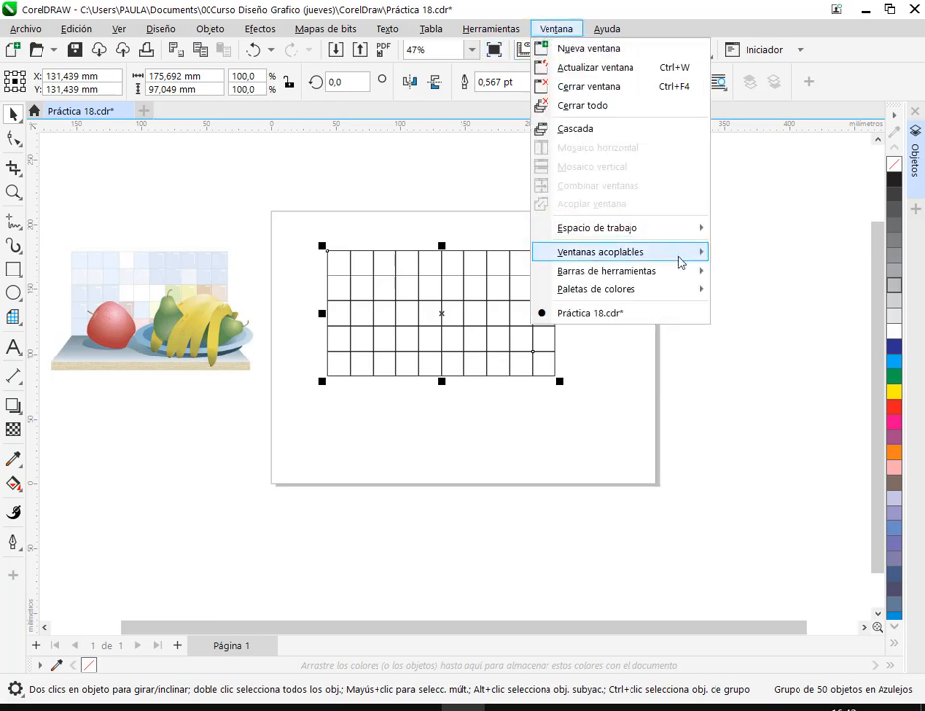
mouse_move(679, 262)
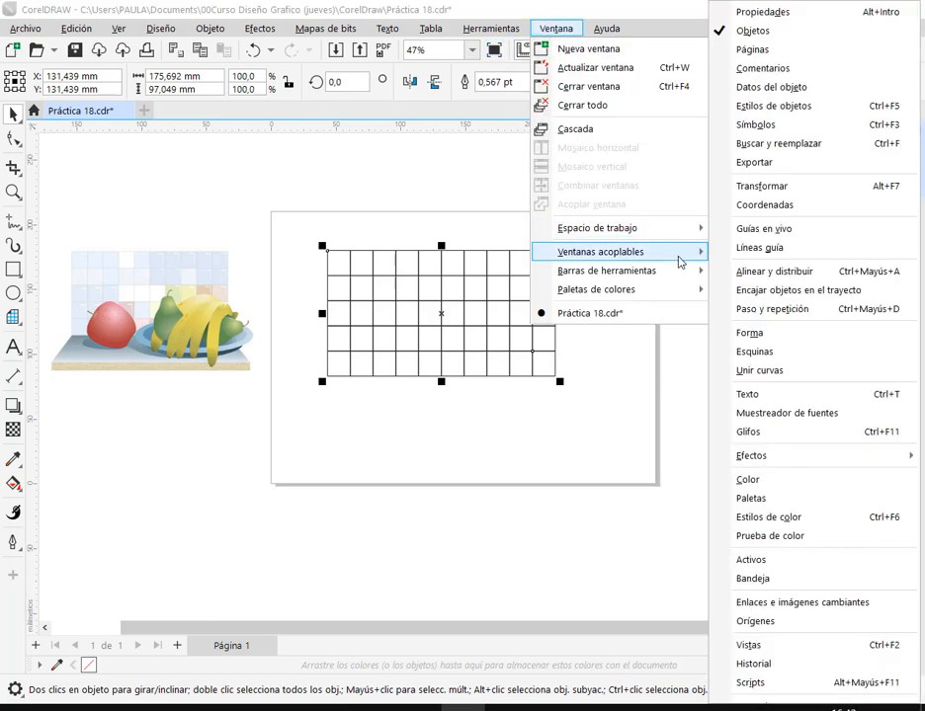
left_click(779, 273)
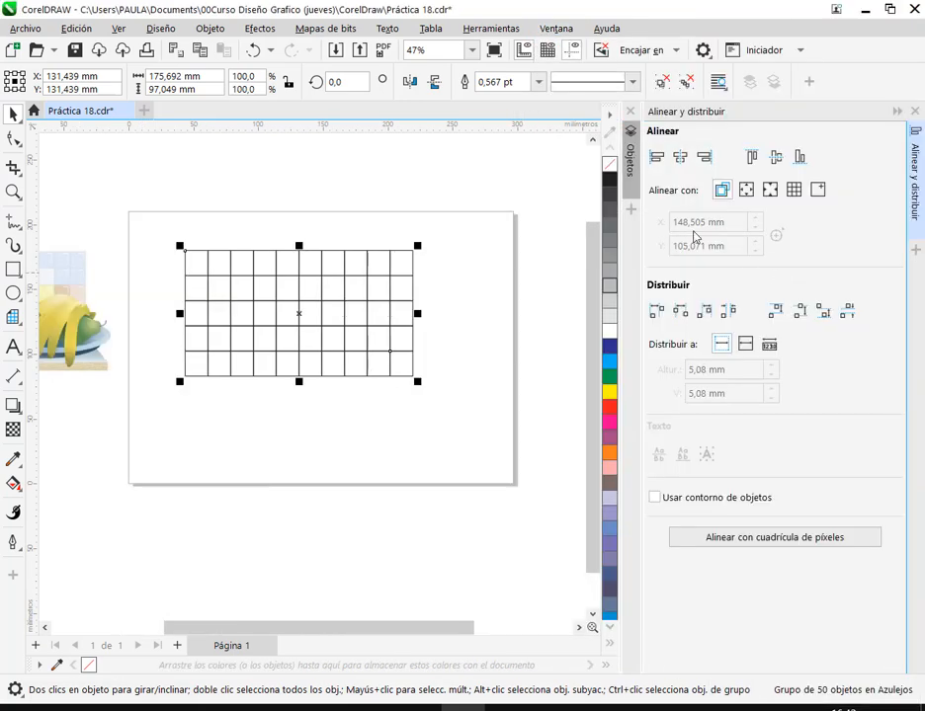
left_click(337, 273)
left_click(340, 276)
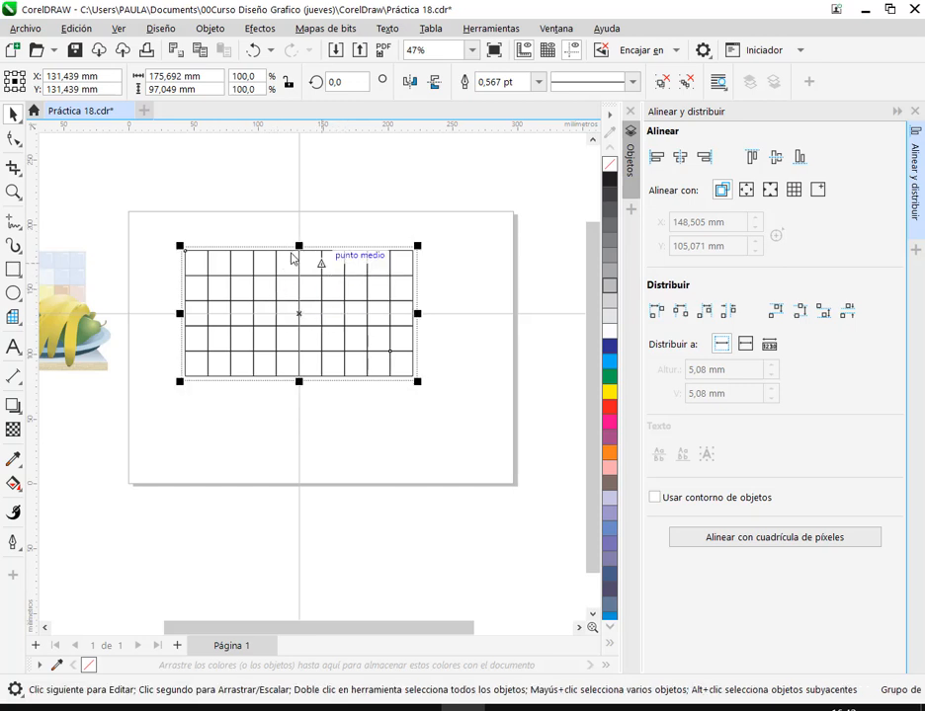
left_click(770, 190)
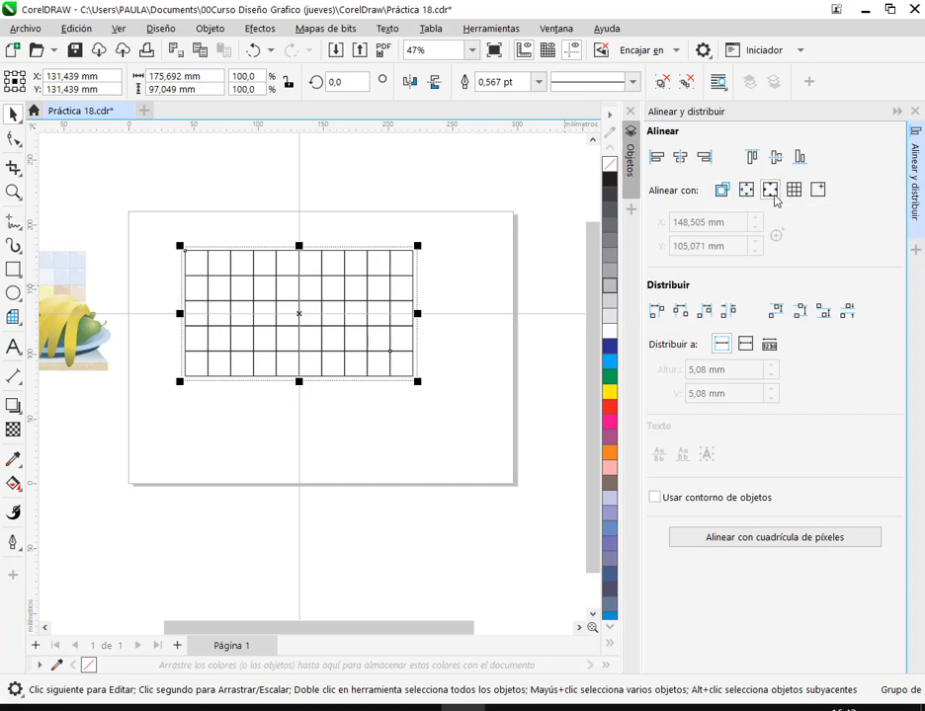
left_click(680, 158)
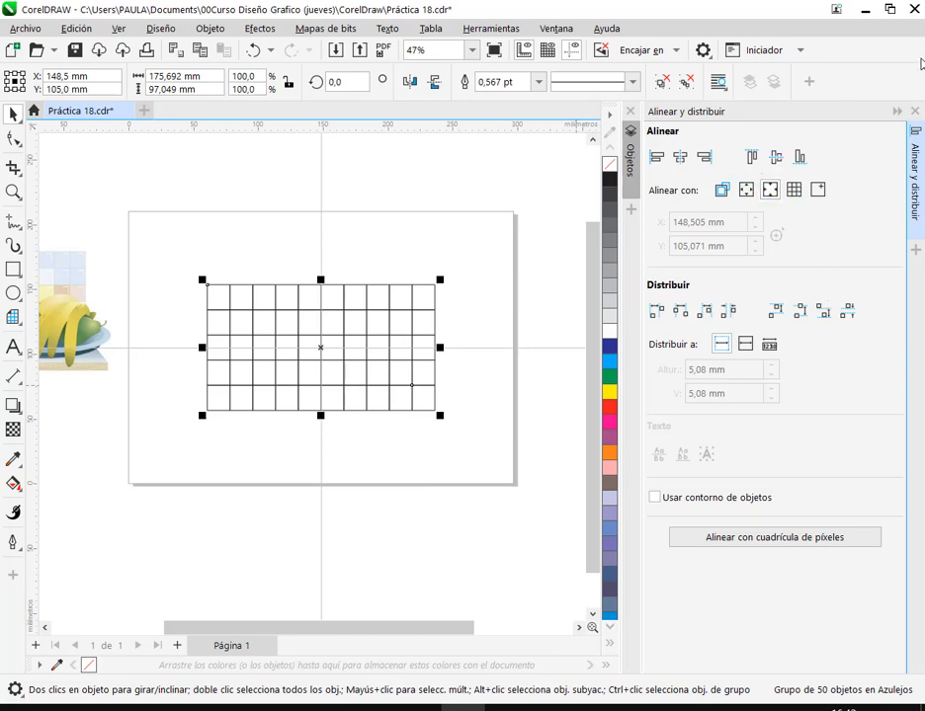
left_click(914, 114)
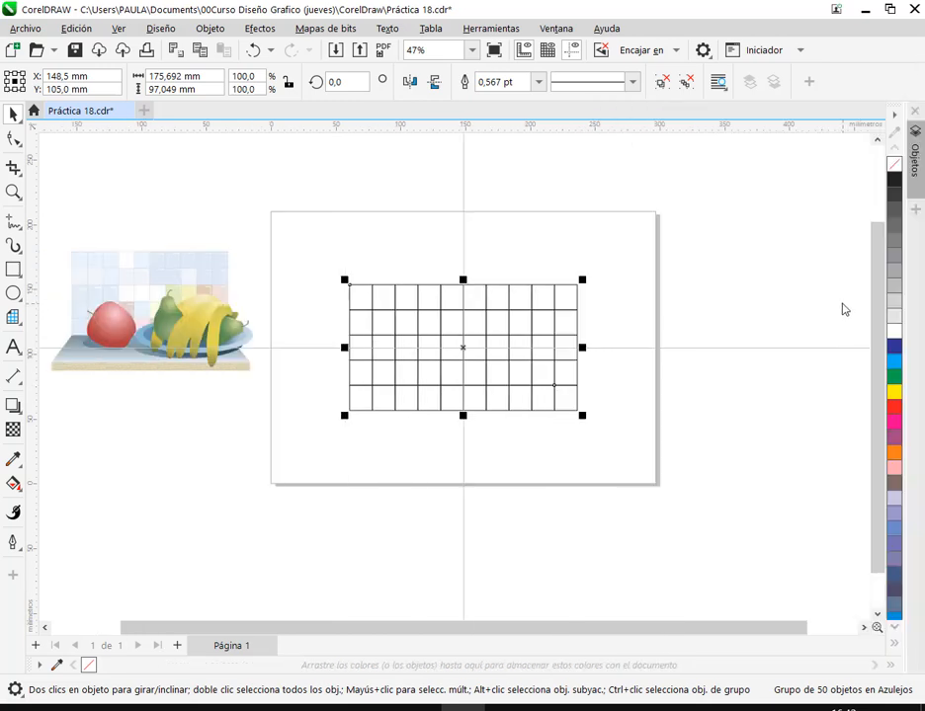
- Review the page-center alignment reference in Align and Distribute with the tile grid selected
left_click(556, 32)
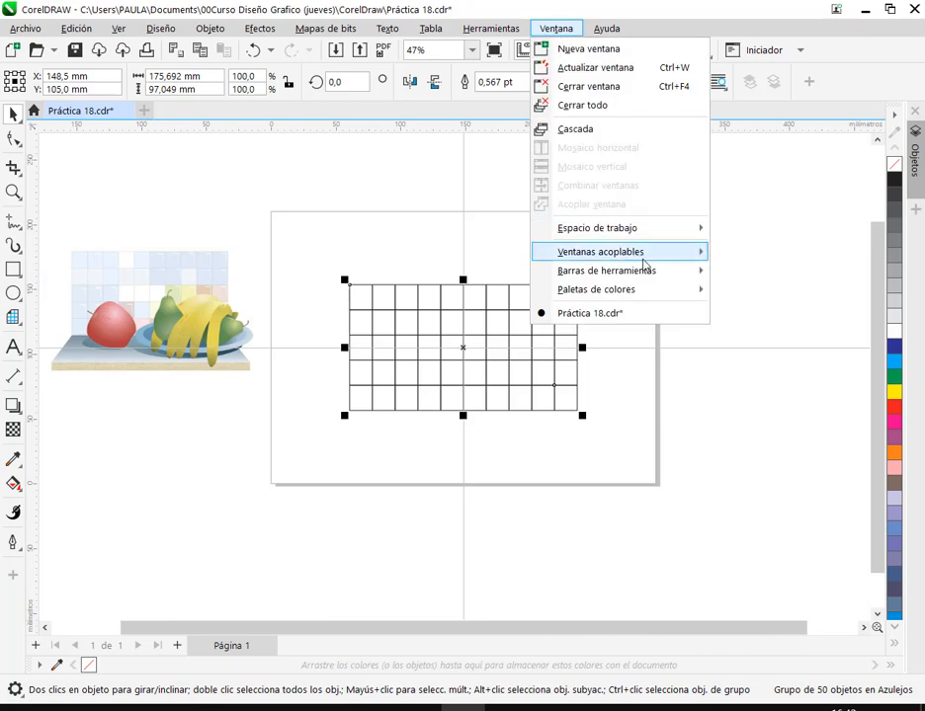
mouse_move(658, 259)
left_click(756, 271)
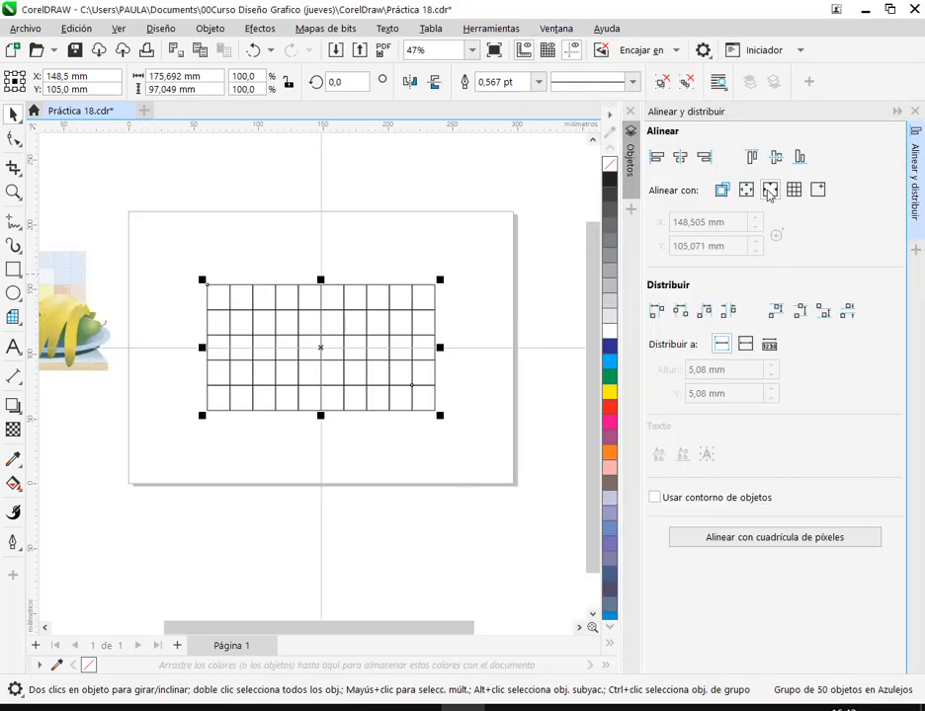
left_click_drag(780, 244, 773, 199)
left_click(774, 191)
left_click(135, 227)
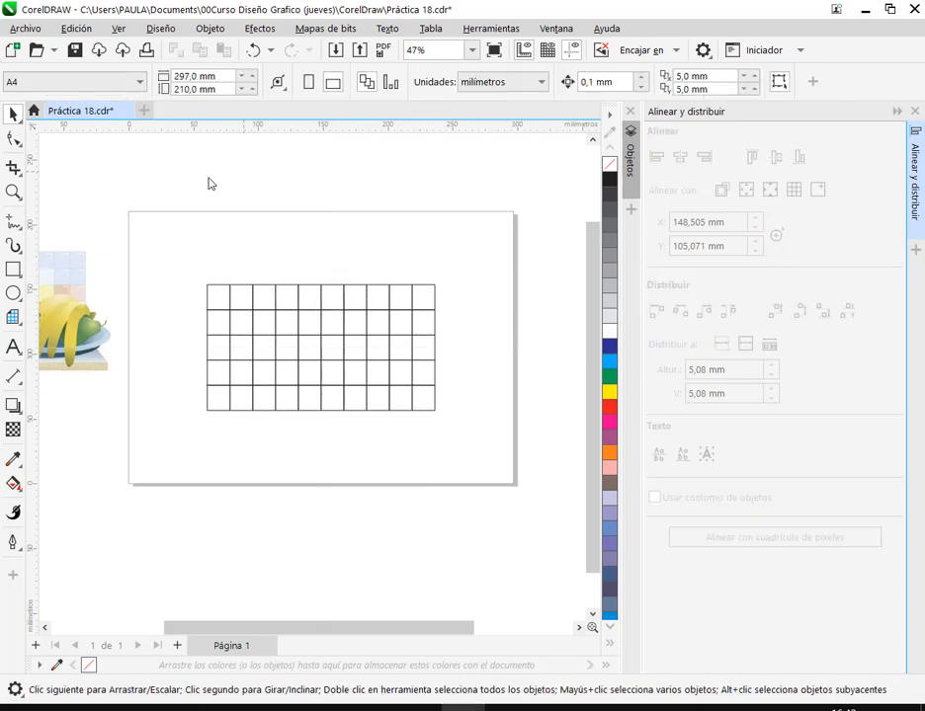
left_click(414, 333)
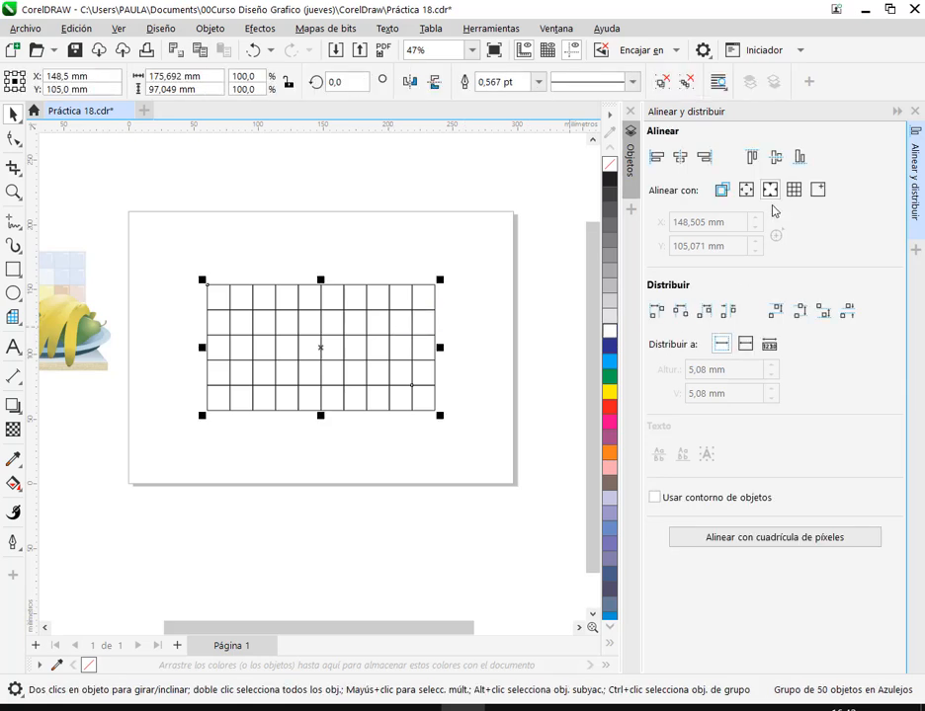
left_click(332, 208)
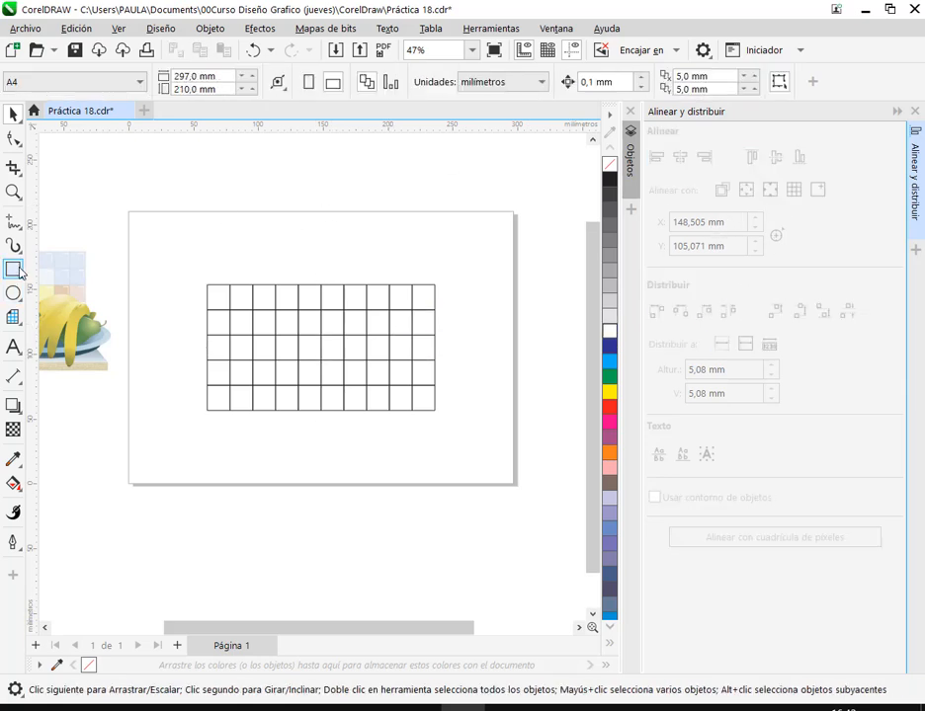
- Draw a trial rectangle about 45 by 46 mm and a circle about 29 mm across above the grid
key("F6")
left_click_drag(323, 181, 380, 241)
key("F7")
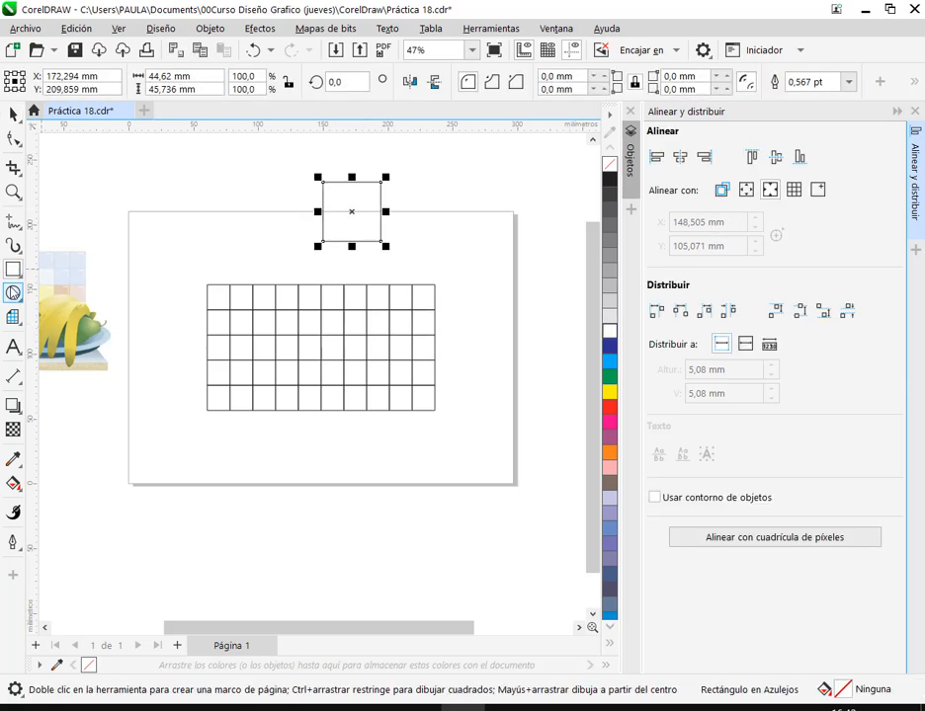
left_click_drag(252, 191, 294, 234)
key("space")
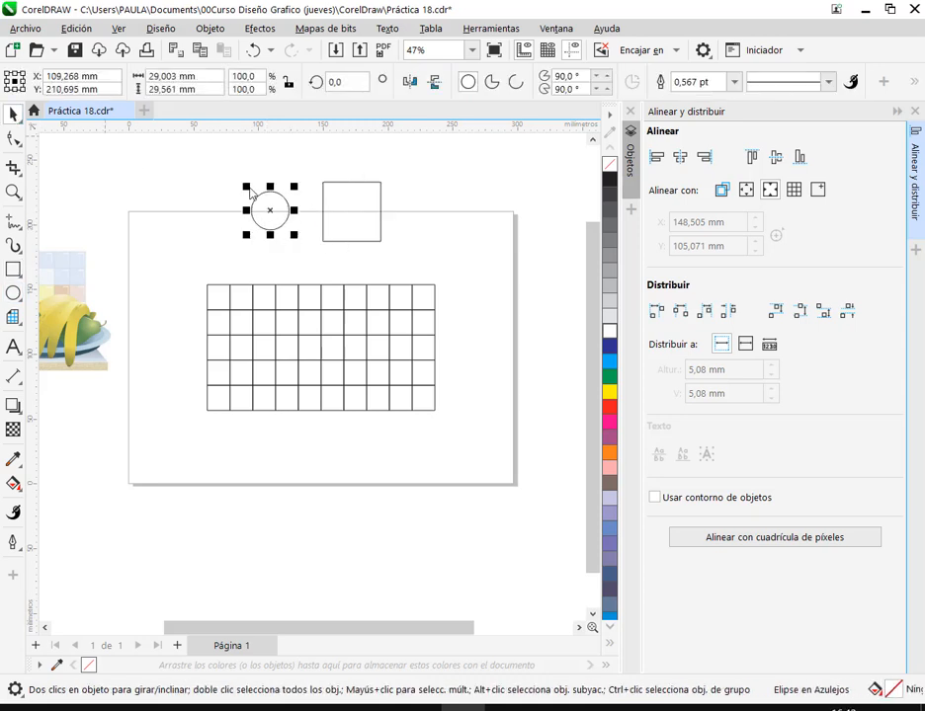
- Try centering the trial circle and rectangle horizontally and vertically on the page, and undo both alignments
left_click(324, 226, "shift")
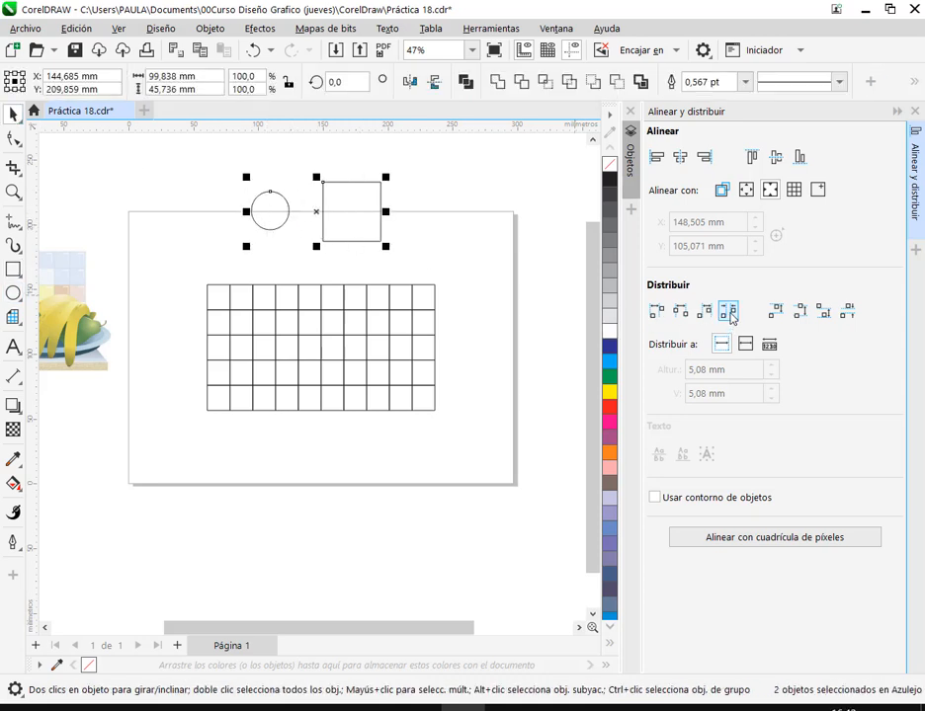
left_click(681, 161)
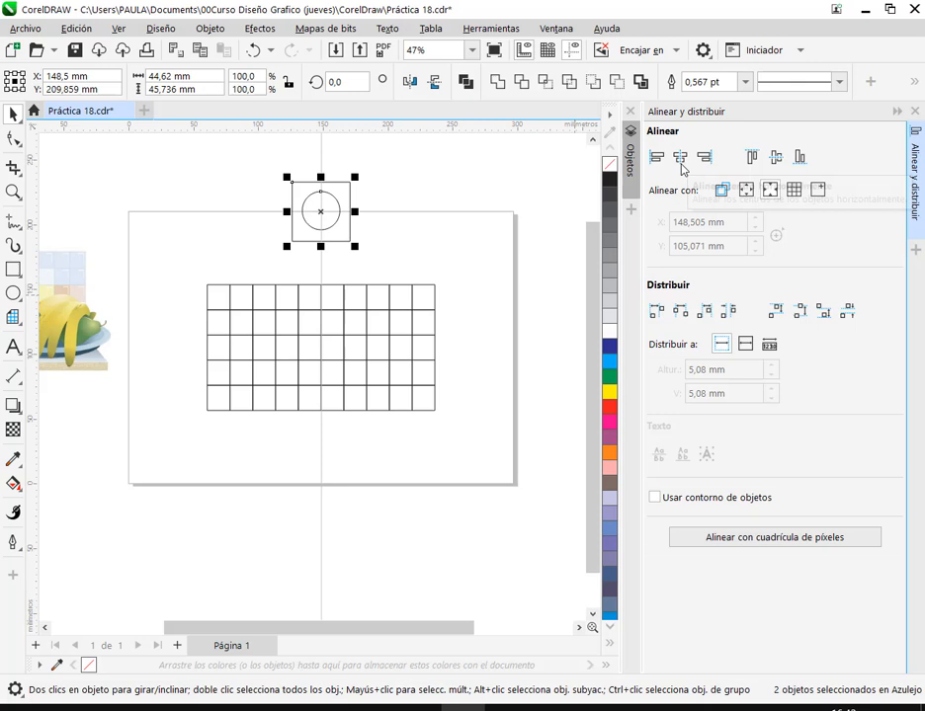
left_click(776, 160)
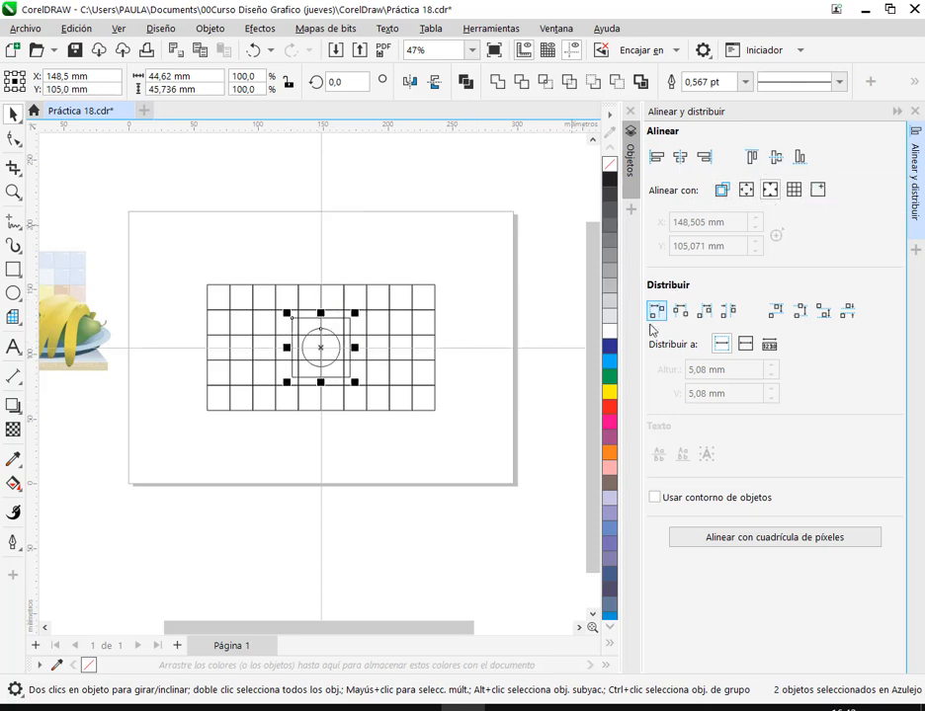
key("ctrl+z")
key("ctrl+z")
left_click(451, 269)
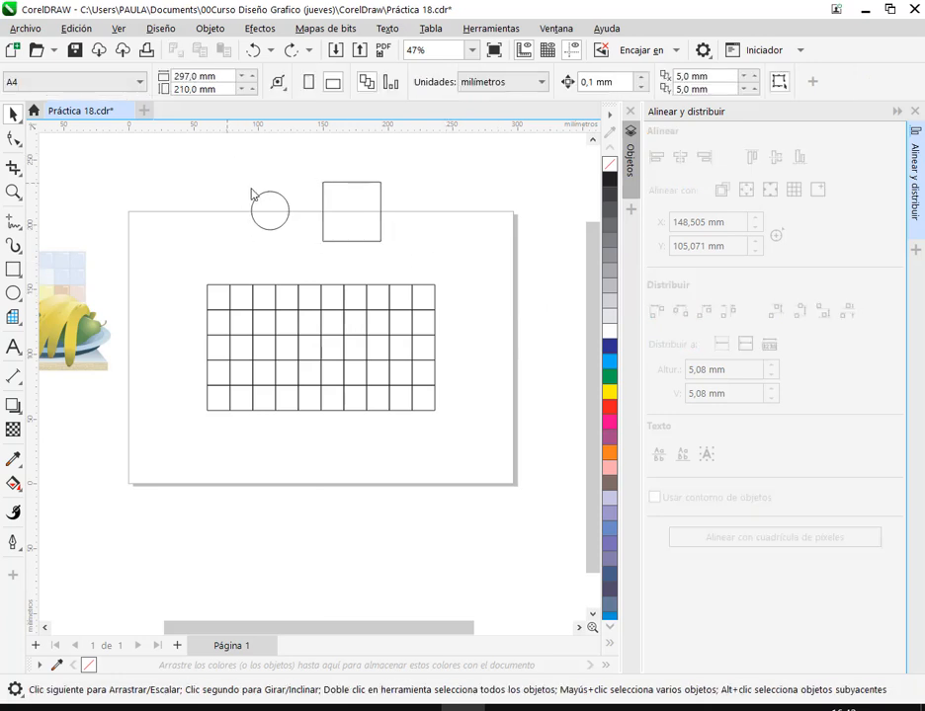
- Center the trial circle inside the rectangle both ways, using the selected objects as the alignment reference
left_click(331, 343)
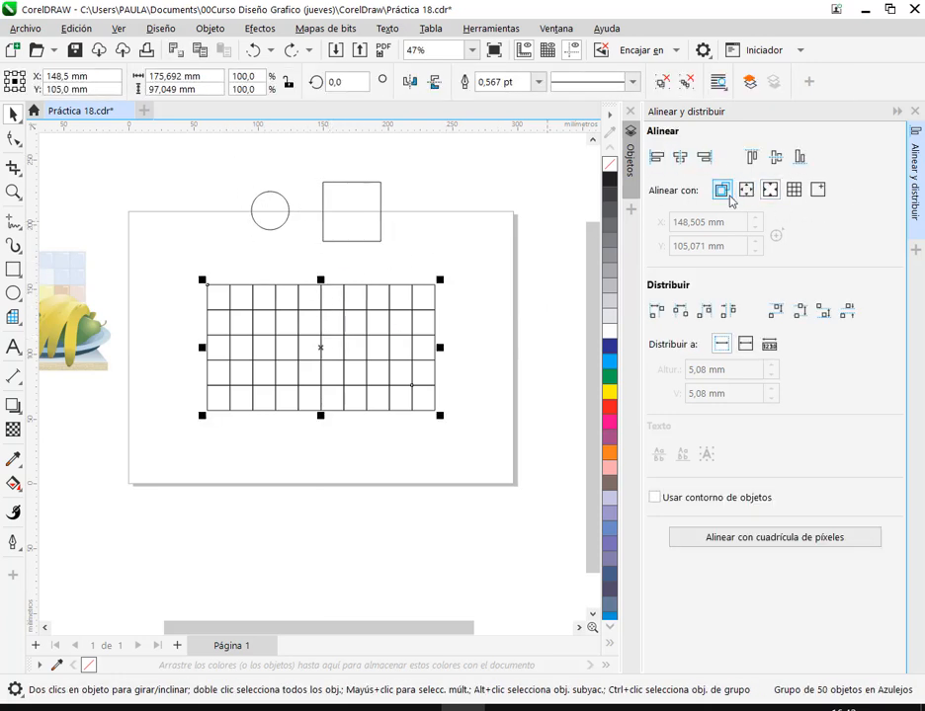
left_click(251, 169)
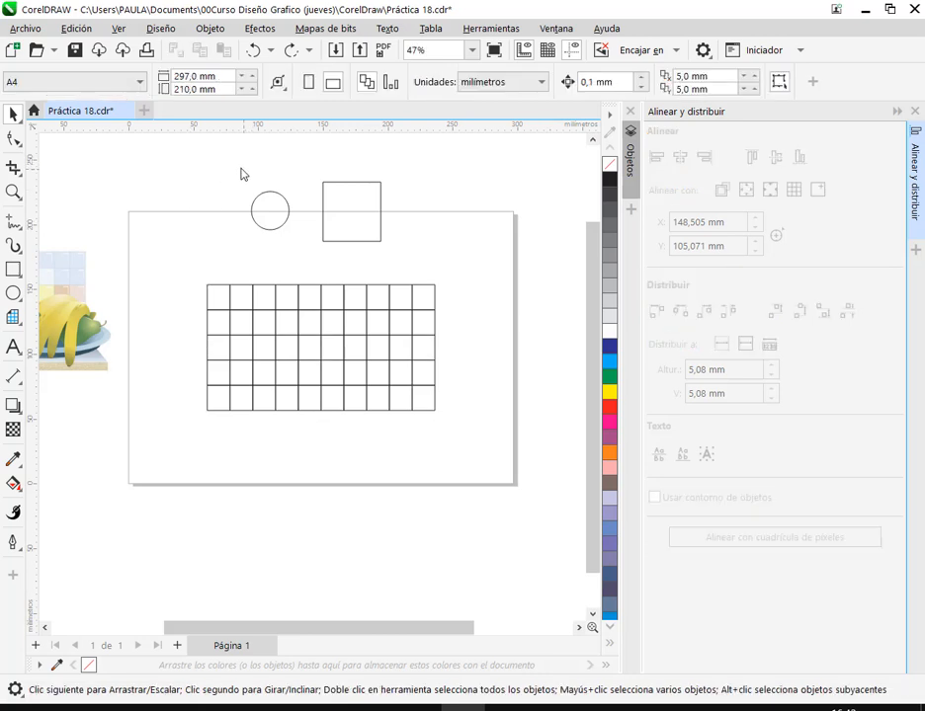
left_click_drag(242, 174, 435, 263)
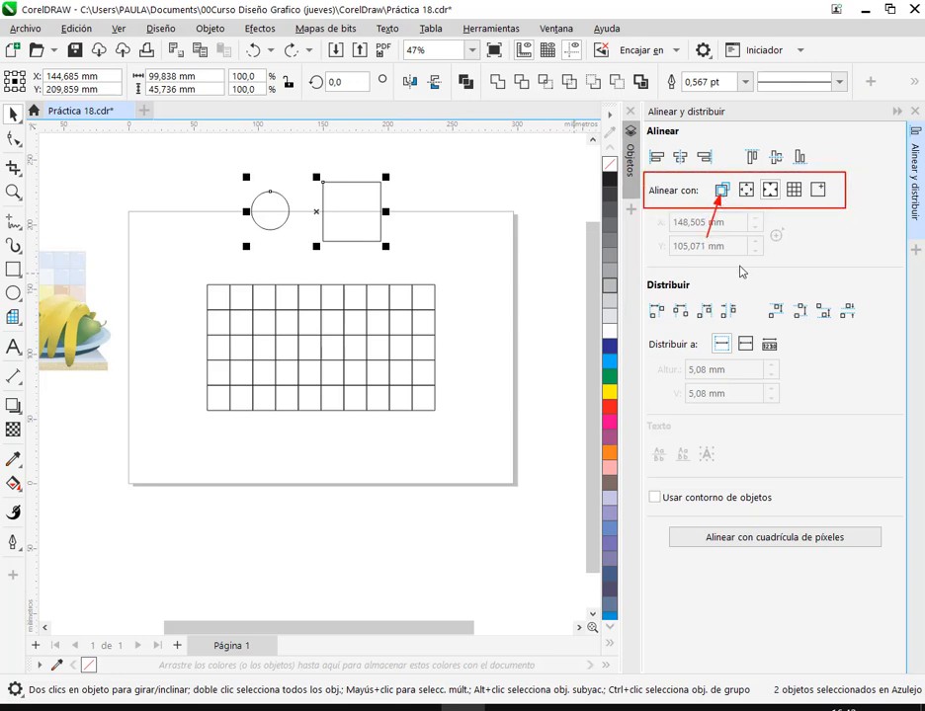
left_click(721, 190)
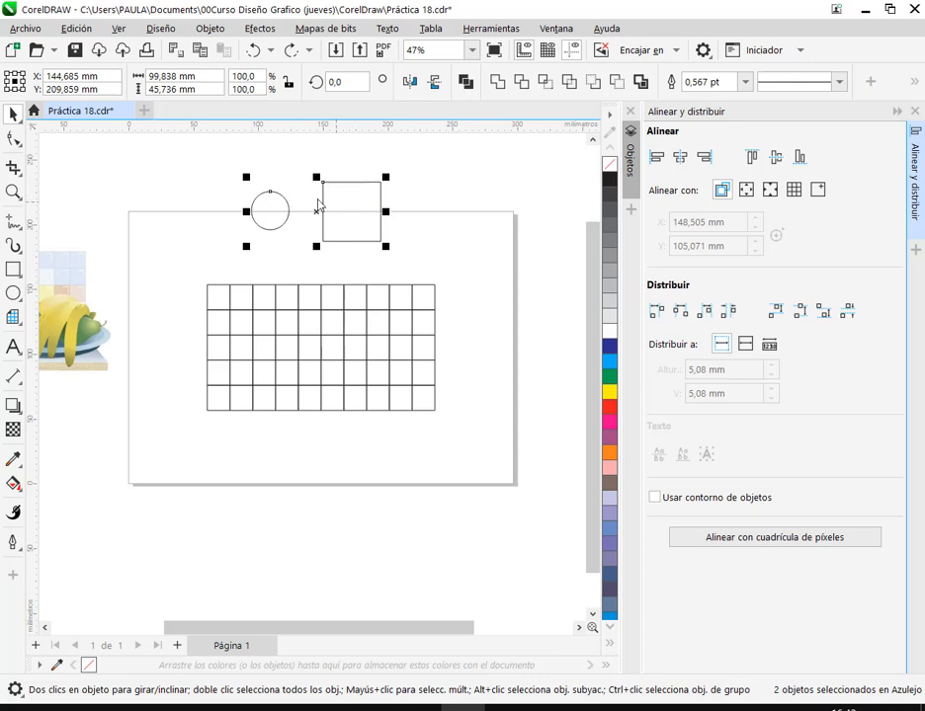
left_click(680, 156)
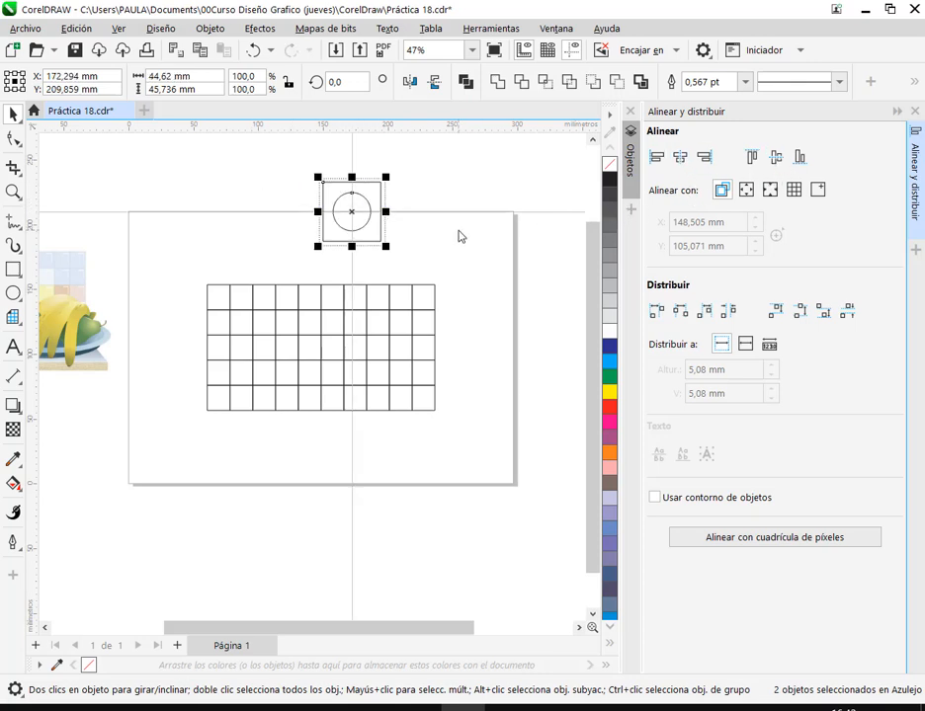
- Delete the trial circle and rectangle and close Align and Distribute
left_click(402, 192)
left_click_drag(410, 168, 293, 260)
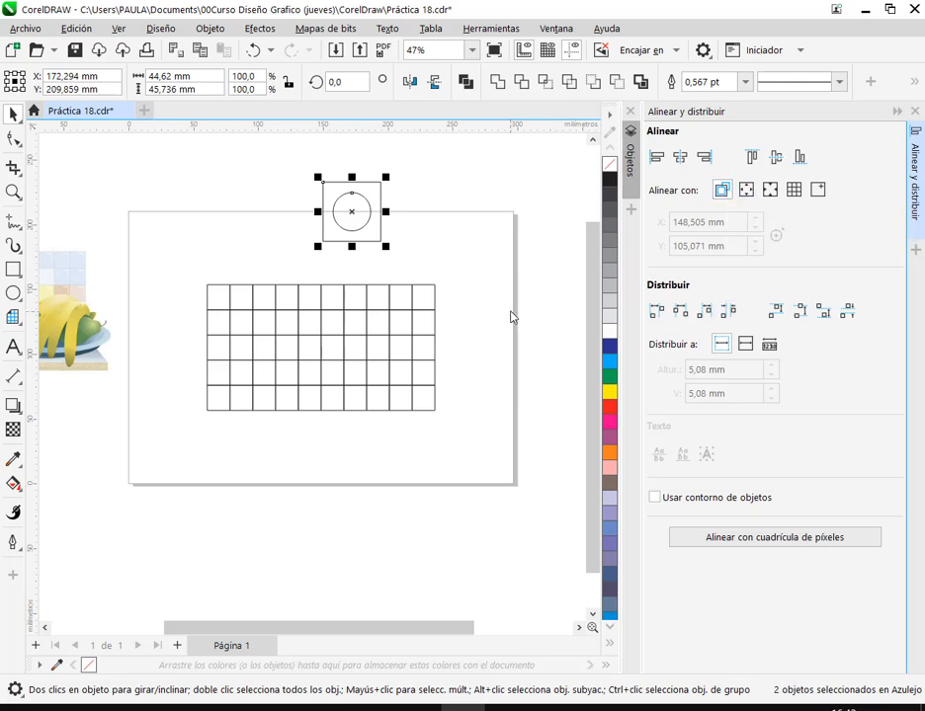
key("Delete")
left_click(914, 112)
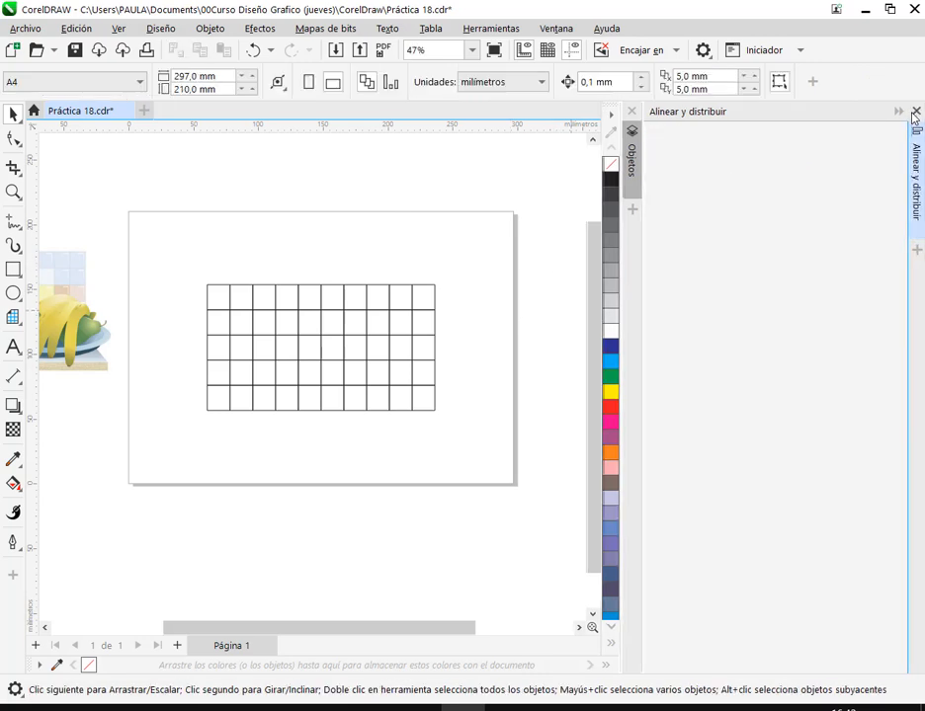
- Move the tile grid straight up to a center height of about 137 mm and save the document
left_click(487, 352)
left_click_drag(468, 352, 487, 334)
left_click(502, 440)
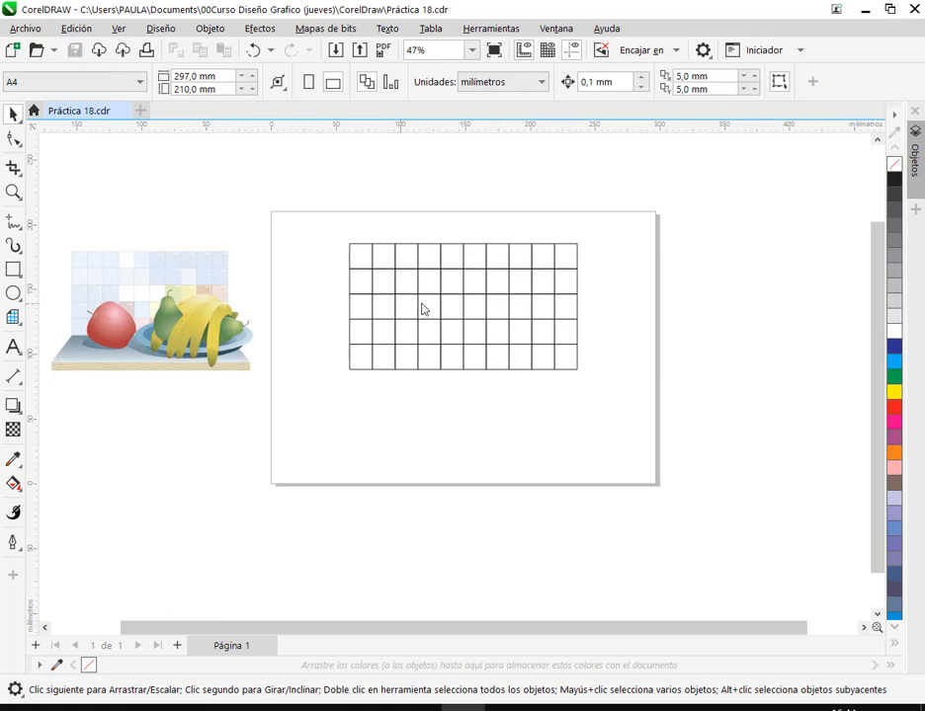
- Place a copy of the tile grid outside the page, on the far side of the reference picture
scroll(218, 290, "up", 5)
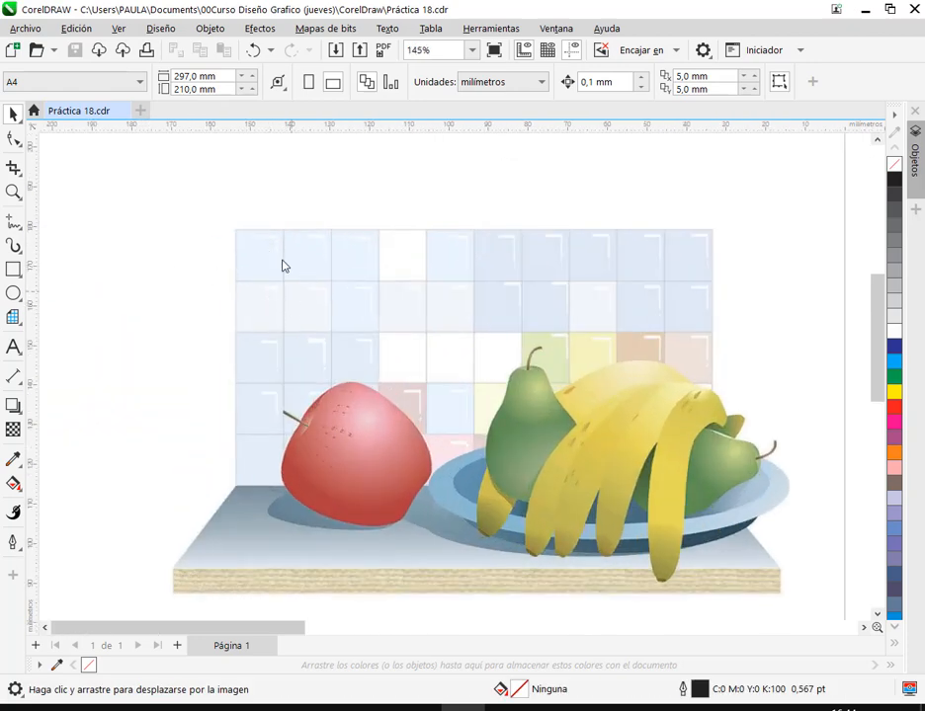
scroll(651, 375, "down", 2)
left_click_drag(689, 386, 341, 332)
left_click(660, 320)
scroll(660, 322, "down", 1)
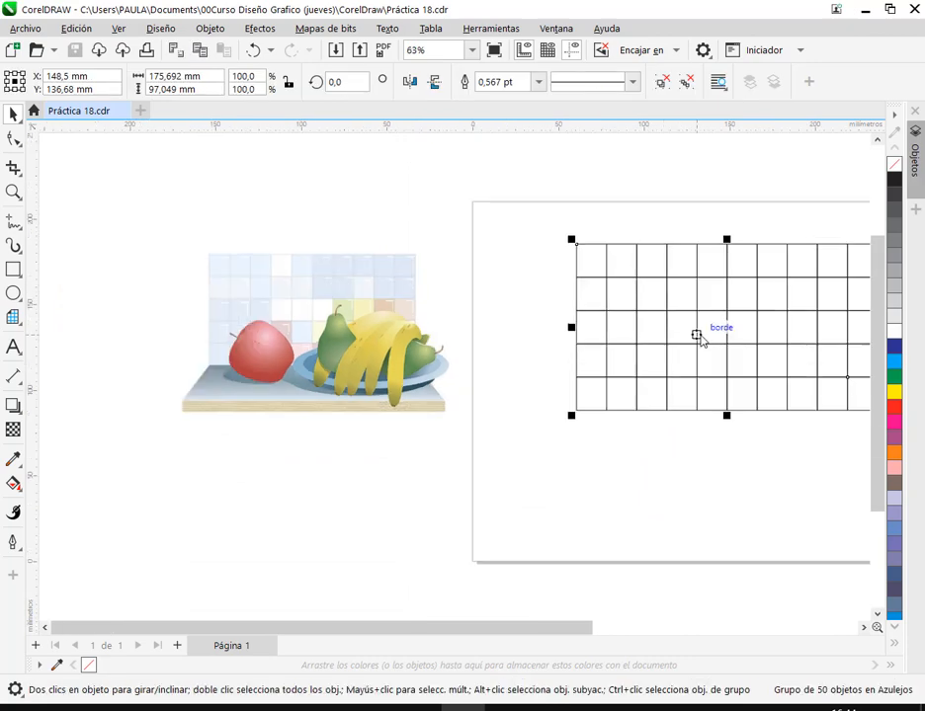
left_click_drag(700, 327, 176, 392)
right_click(175, 392)
left_click_drag(233, 403, 394, 269)
scroll(479, 267, "up", 1)
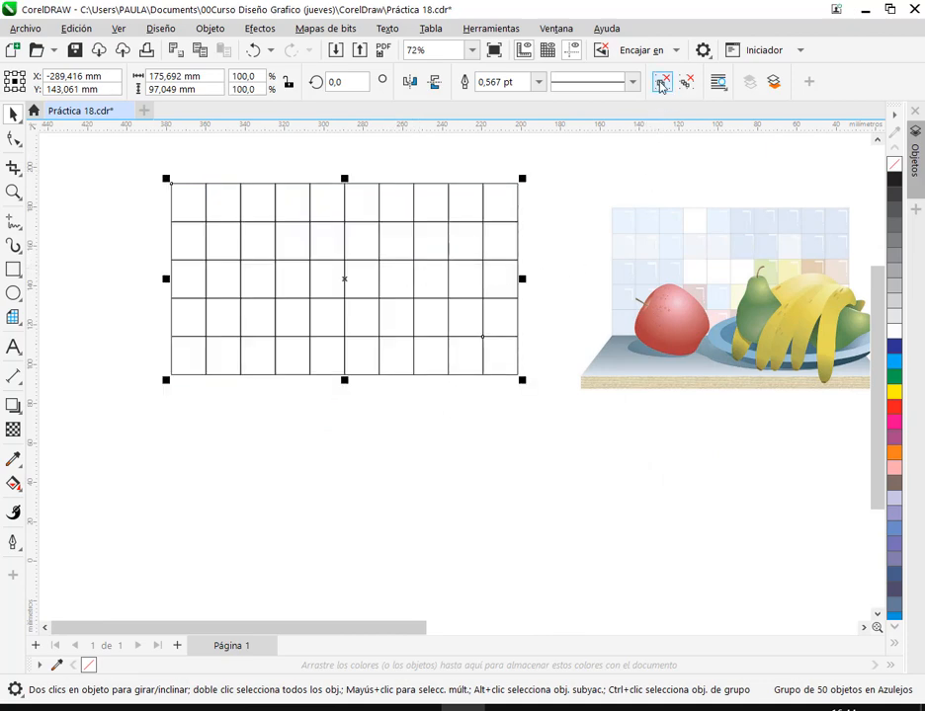
- Ungroup the copied tile grid, try moving single tiles of its top row, and undo back to the grouped grid
left_click(661, 84)
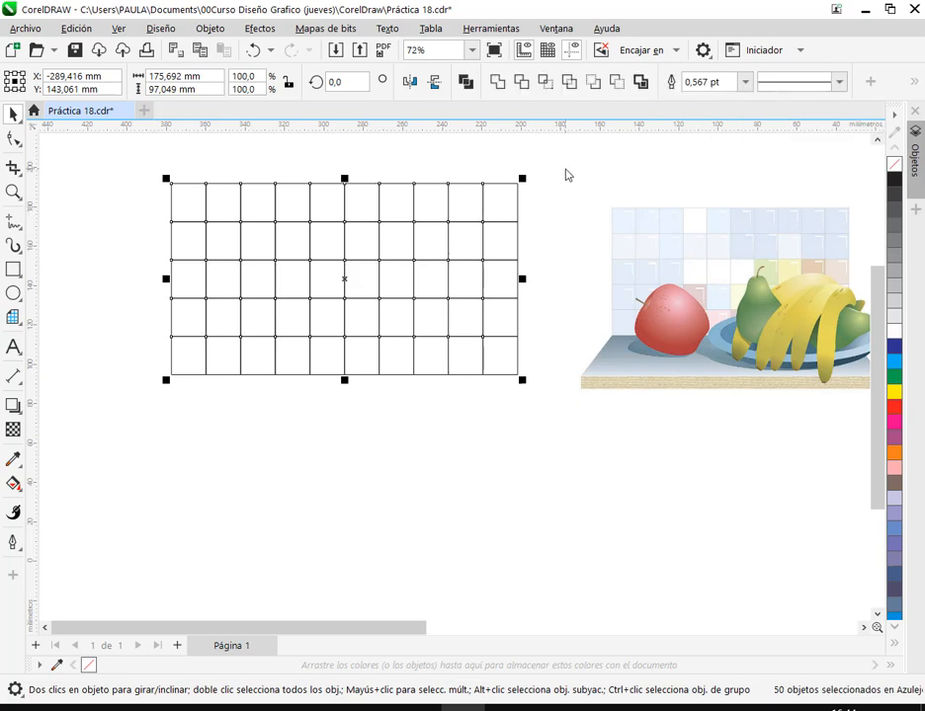
left_click(563, 248)
left_click(172, 184)
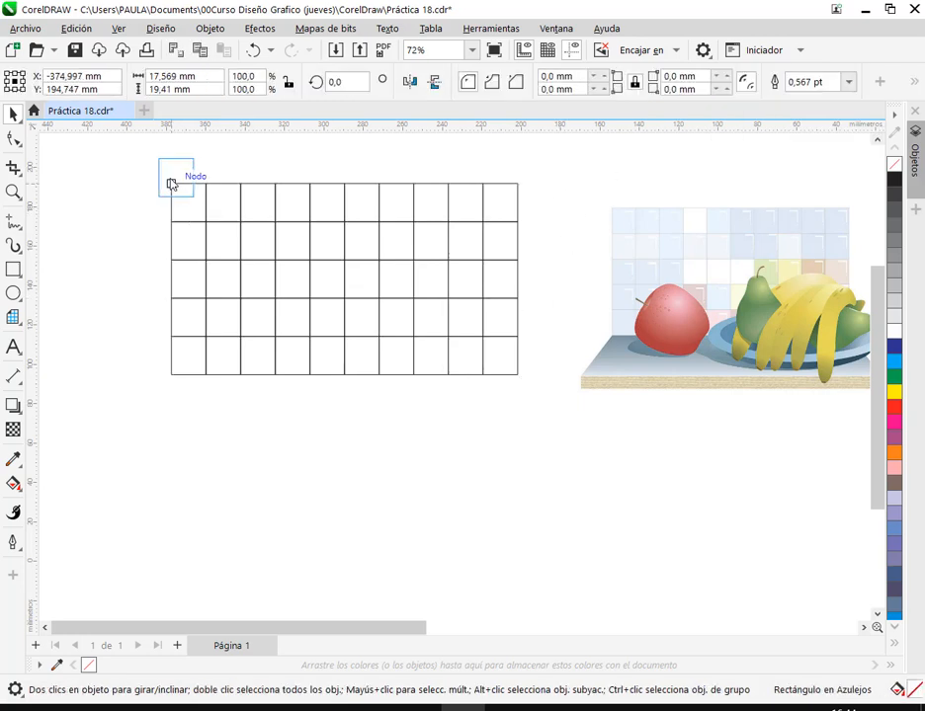
left_click_drag(235, 206, 380, 209)
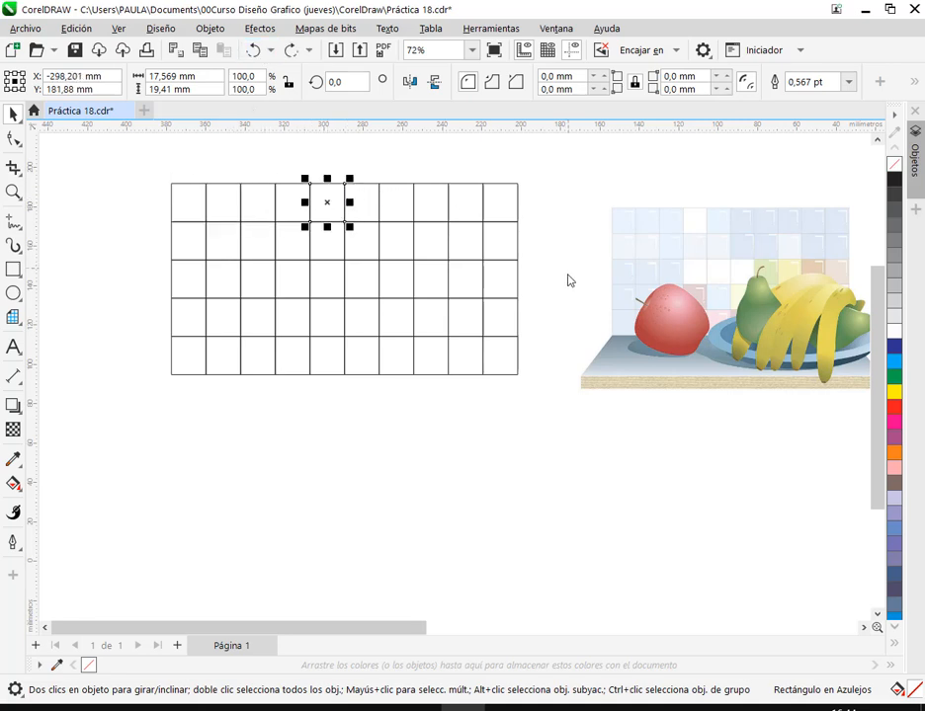
left_click_drag(543, 162, 563, 291)
key("ctrl+z")
left_click(556, 426)
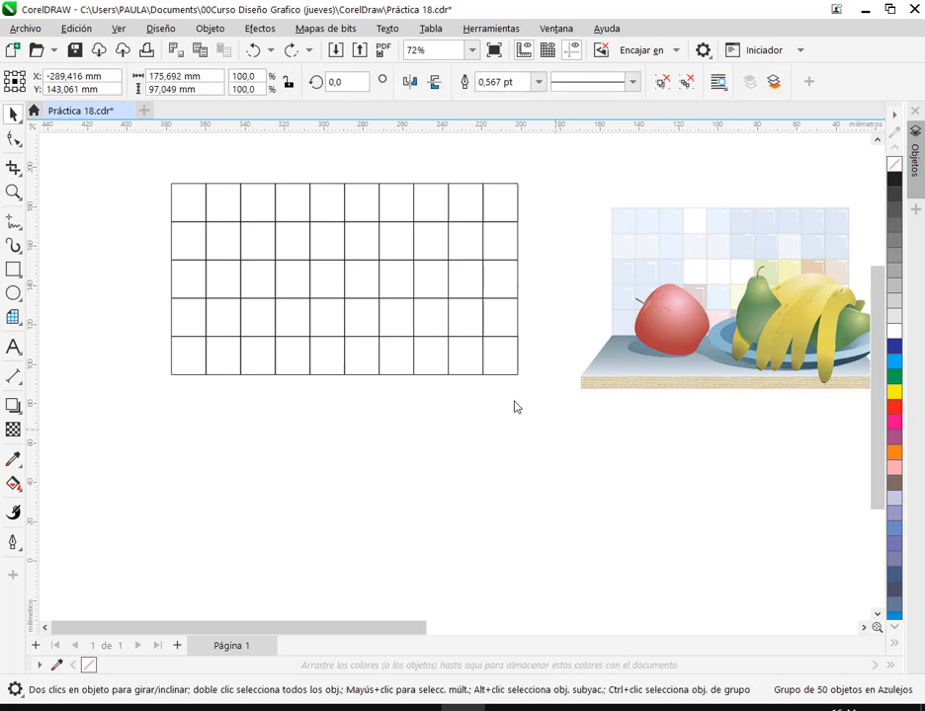
- Try filling the whole grouped grid copy with bright blue and undo the fill
left_click(448, 338)
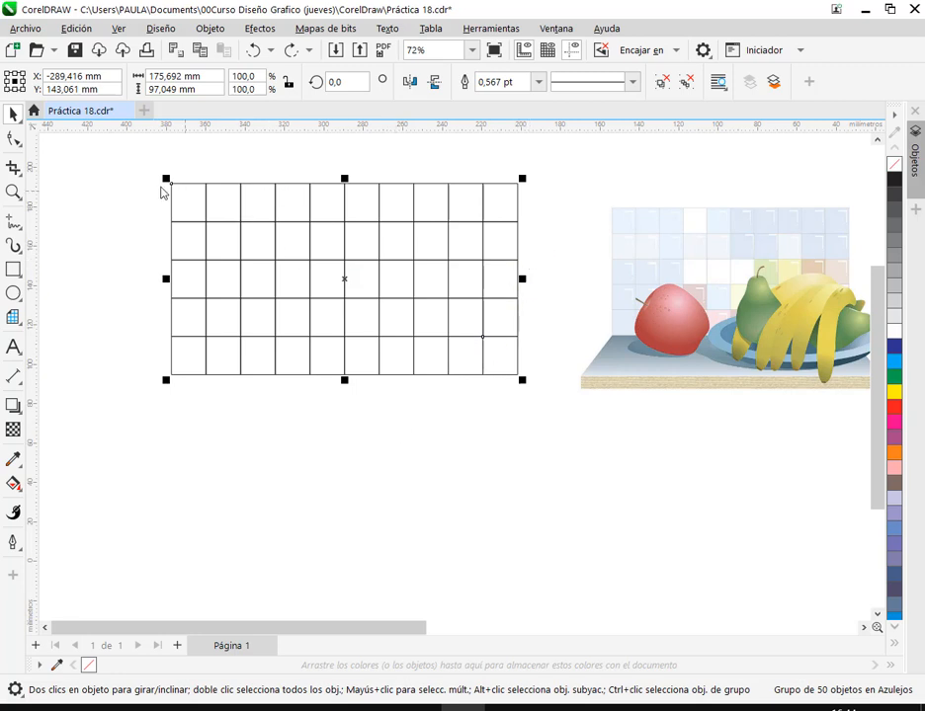
left_click(892, 363)
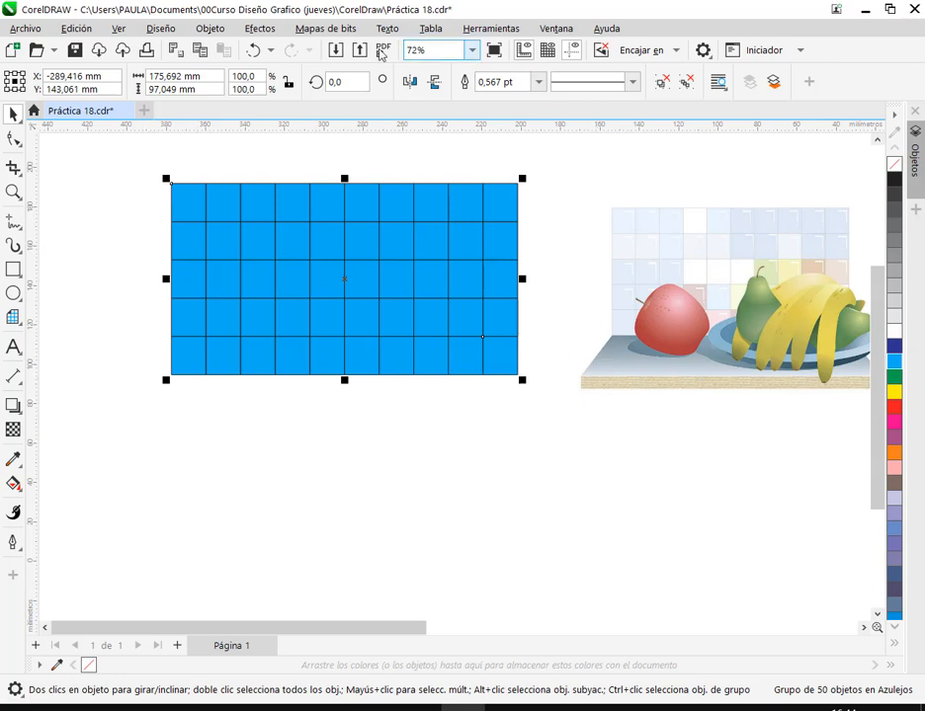
left_click(253, 49)
- Ungroup the grid copy and fill only its upper-left tile with bright blue
left_click(664, 83)
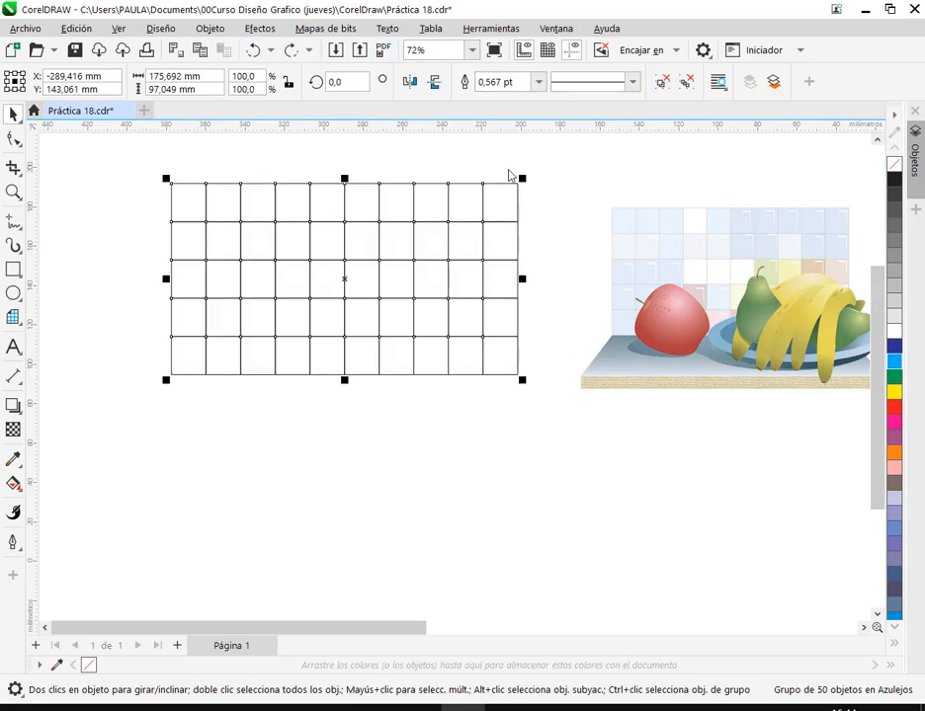
left_click(262, 513)
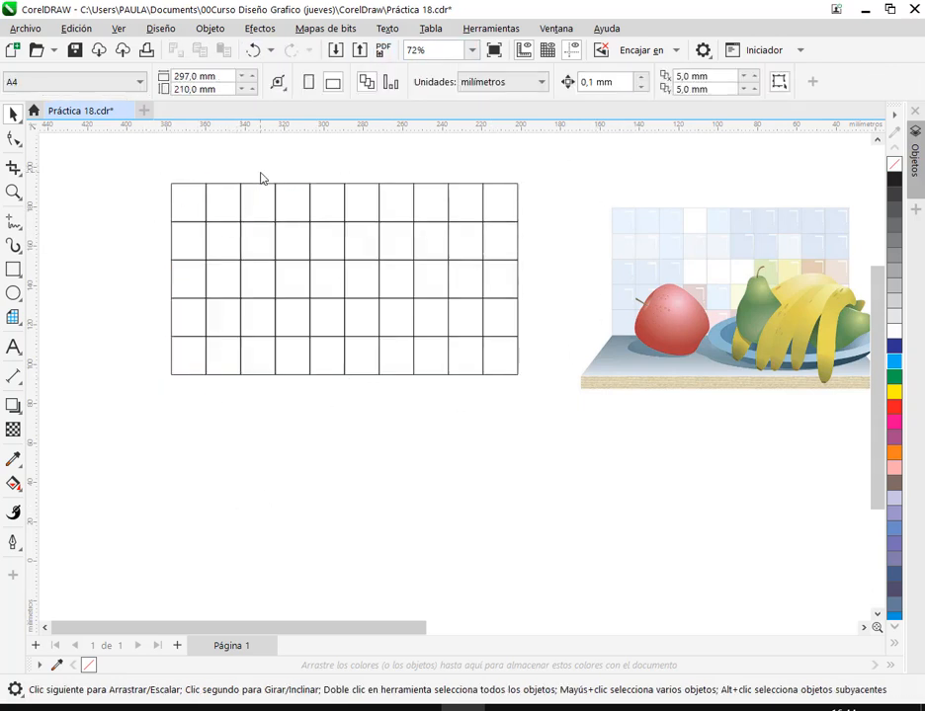
left_click(192, 210)
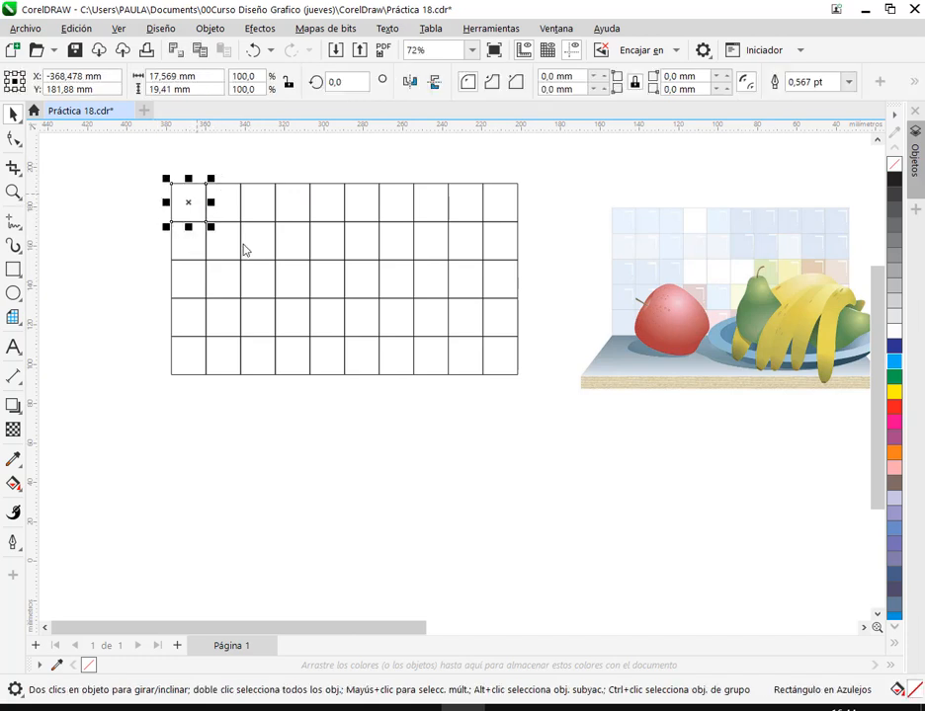
left_click(893, 362)
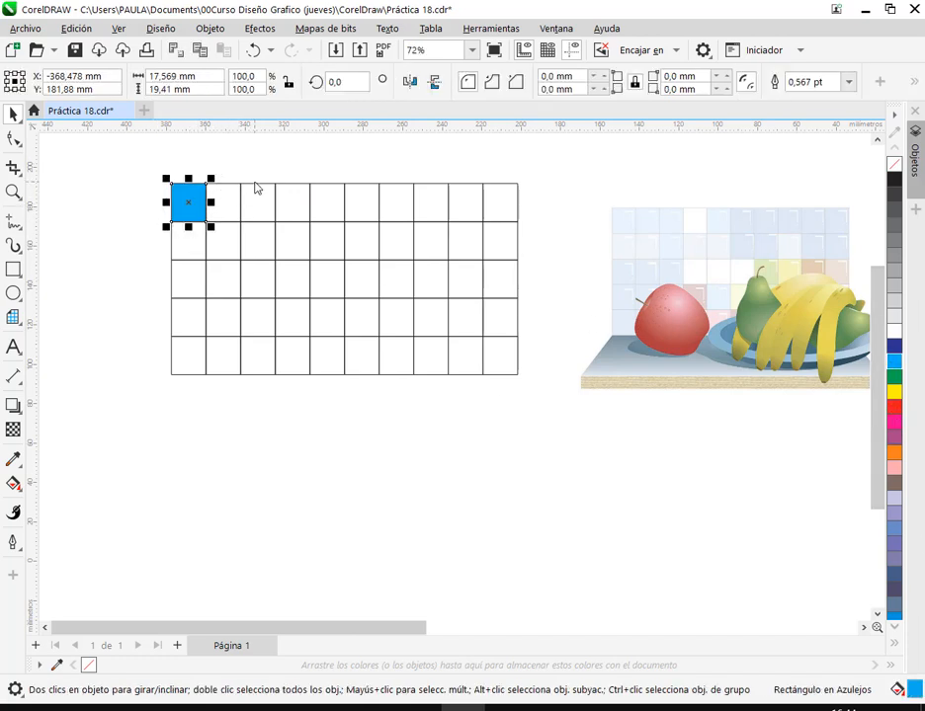
left_click(302, 438)
- Place another copy of the page's tile grid below the ungrouped grid, outside the page
scroll(330, 413, "down", 1)
left_click(822, 374)
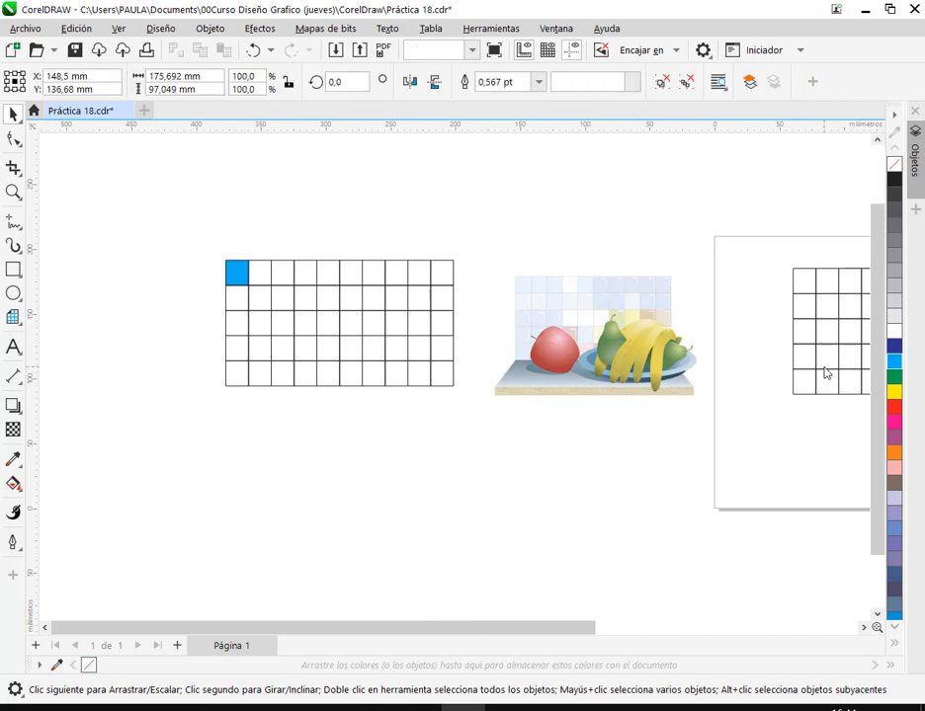
left_click_drag(828, 343, 265, 484)
scroll(321, 533, "up", 2)
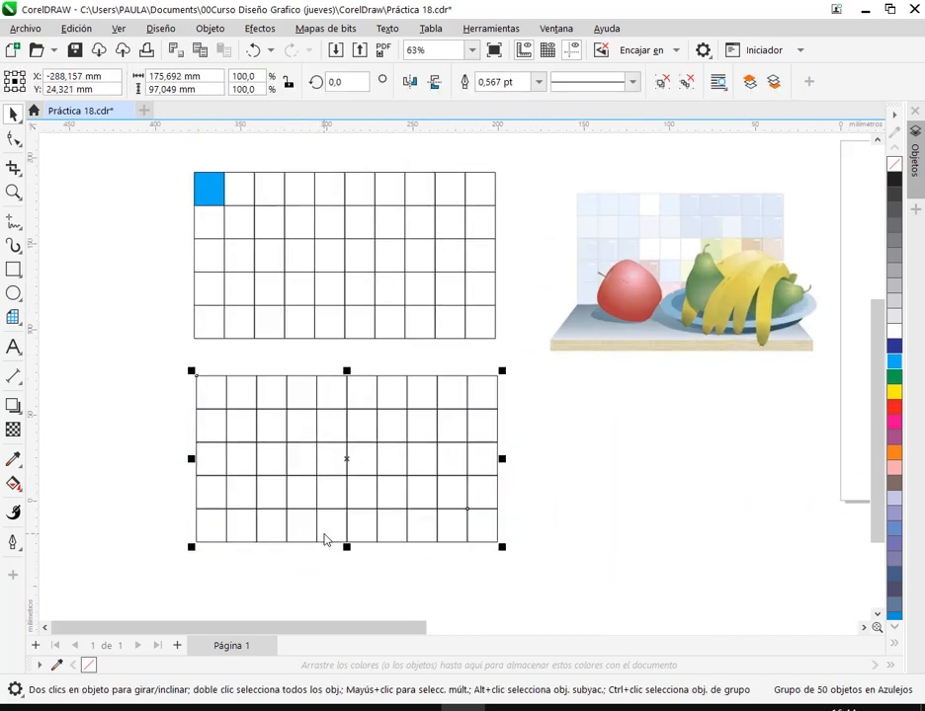
key("h")
left_click_drag(479, 451, 465, 486)
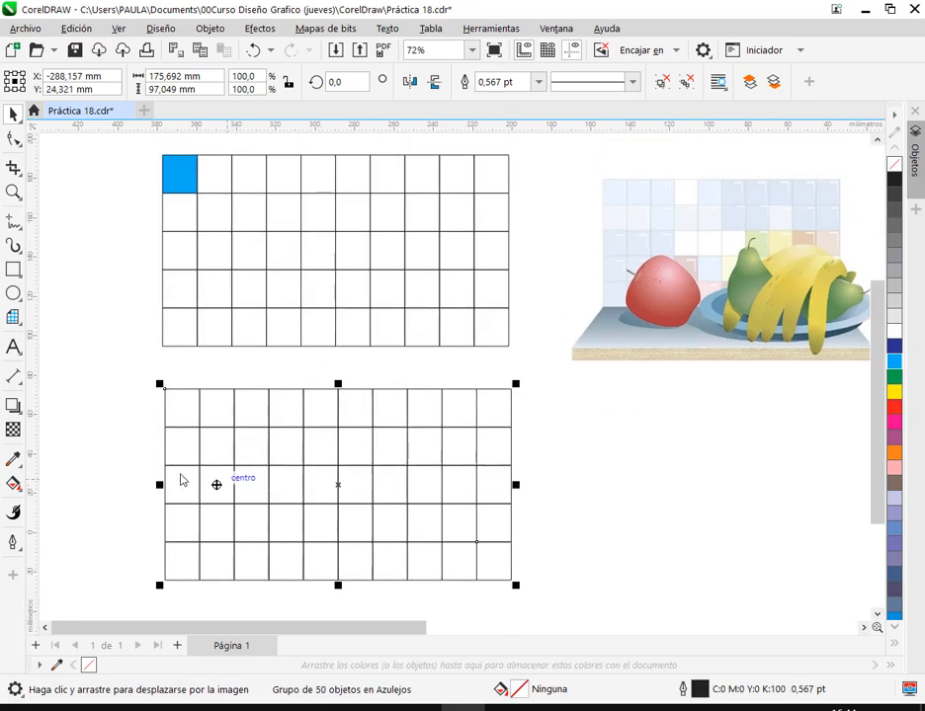
- With the Color Eyedropper, sample light blues from the reference picture's tiles into the first two tiles of the lower grid's first column
left_click(14, 461)
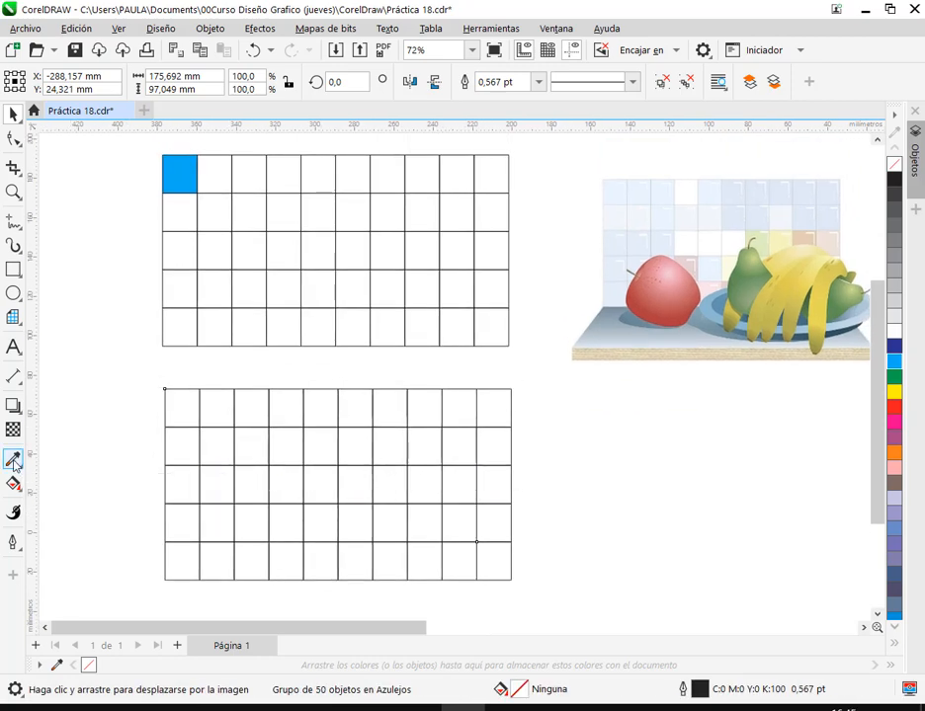
left_click(613, 199)
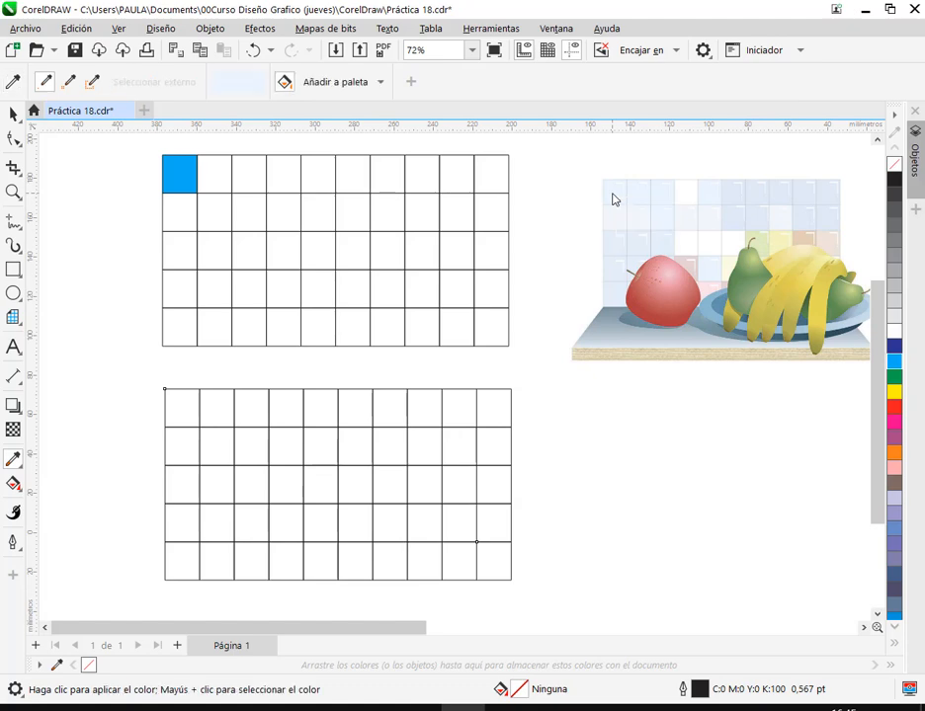
left_click(179, 417)
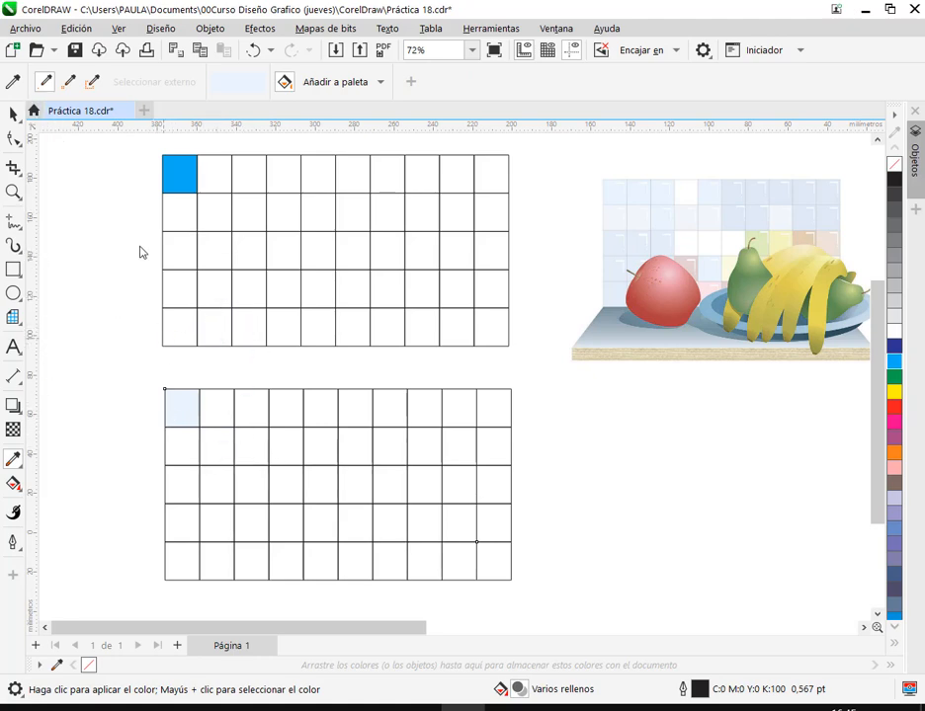
key("shift")
left_click(13, 82)
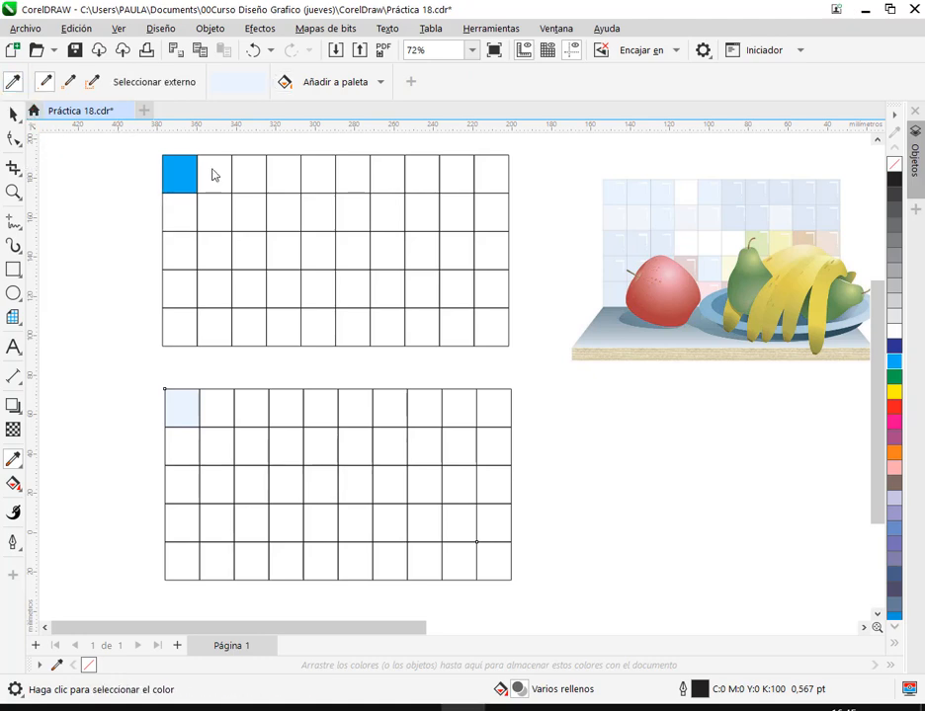
left_click(623, 190)
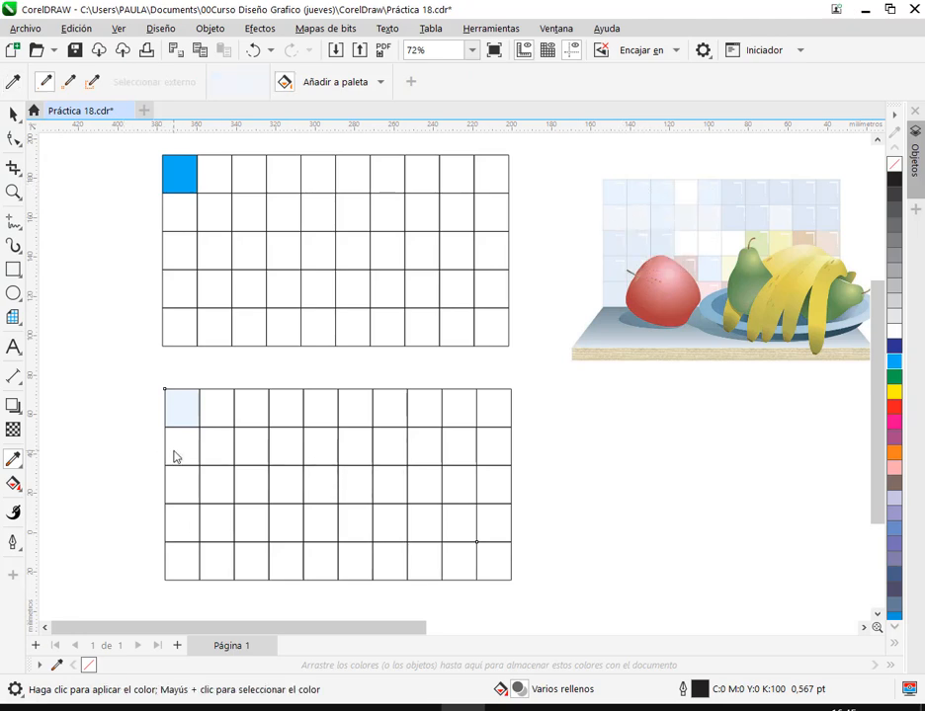
left_click(174, 457)
- Fill the remaining three tiles of the lower grid's first column with blues sampled from the reference picture's wall tiles
left_click(13, 82)
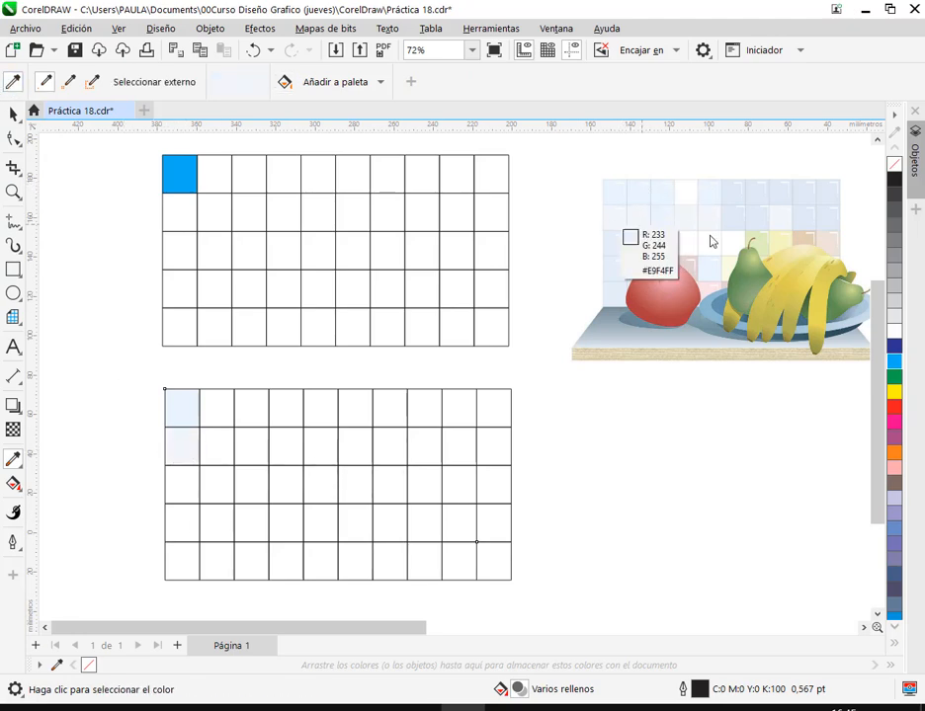
left_click(612, 256)
left_click(179, 486)
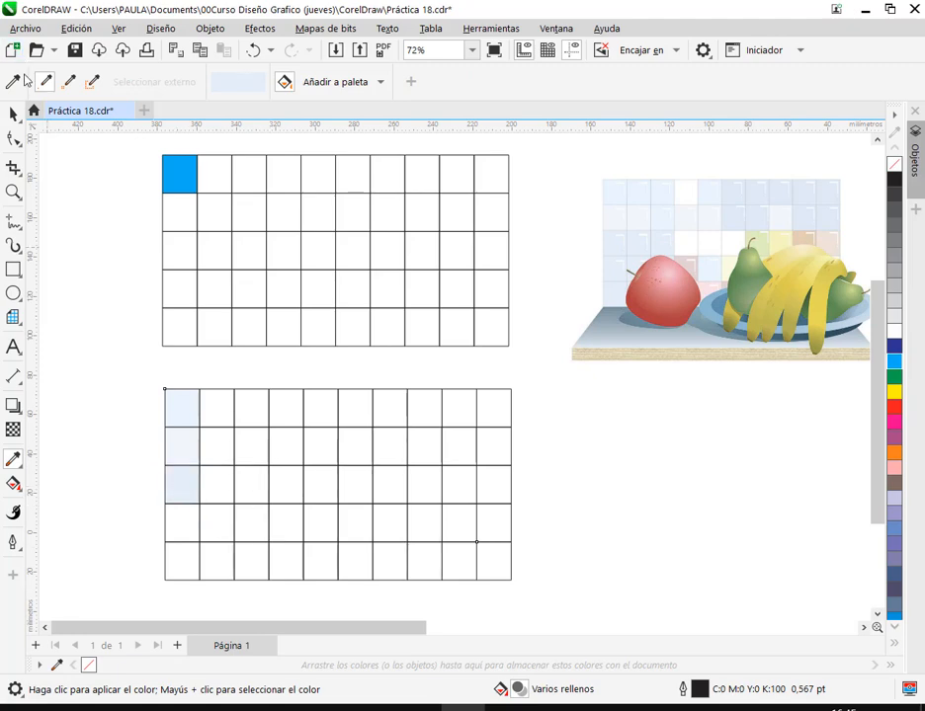
left_click(15, 82)
left_click(616, 272)
left_click(179, 533)
left_click(13, 82)
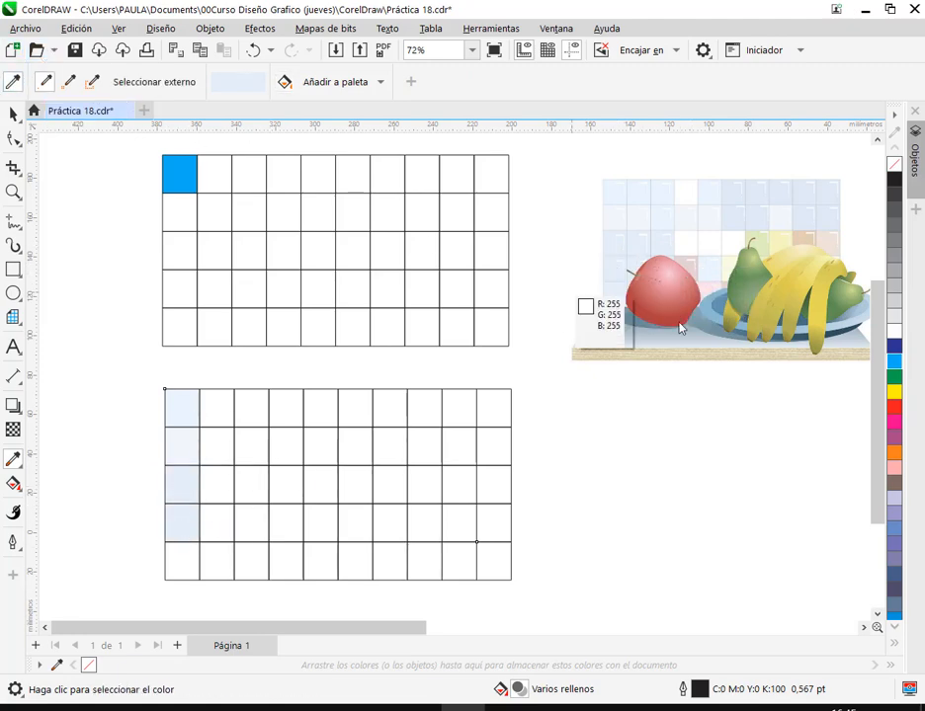
left_click(629, 302)
left_click(177, 565)
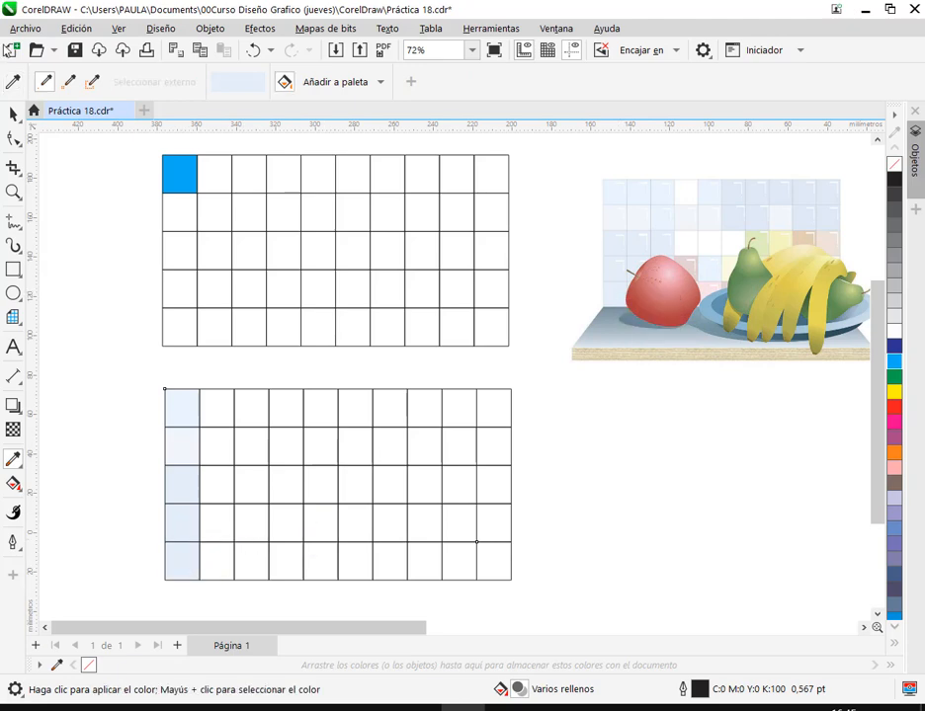
left_click(13, 115)
left_click(668, 481)
- Move the partly colored lower grid as a group to a center of about X -281 mm, Y 31 mm
scroll(652, 414, "down", 1)
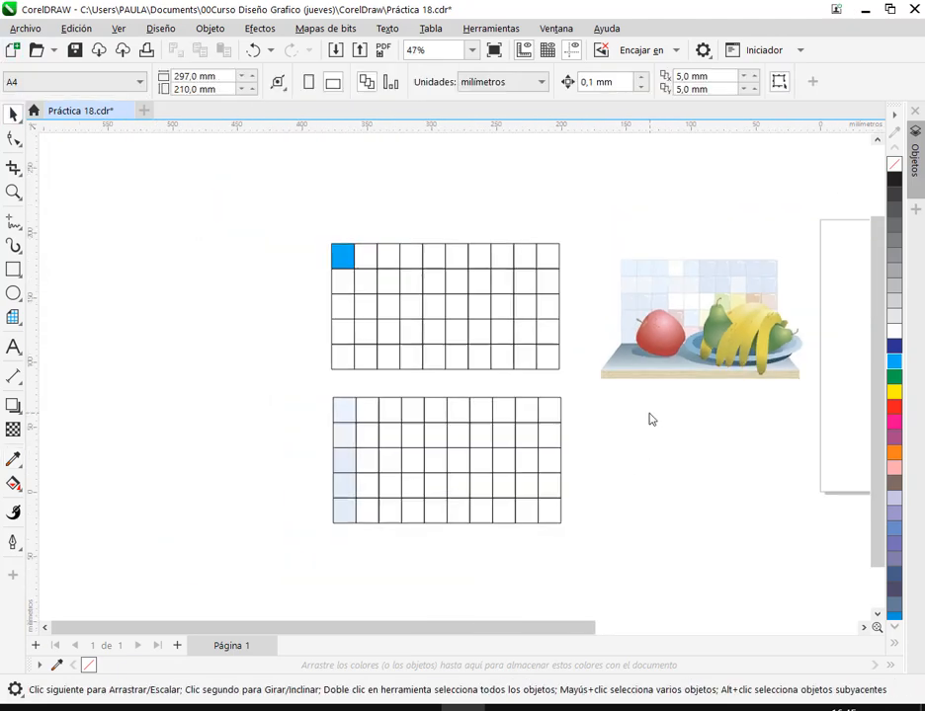
left_click_drag(481, 460, 411, 476)
left_click_drag(439, 474, 511, 458)
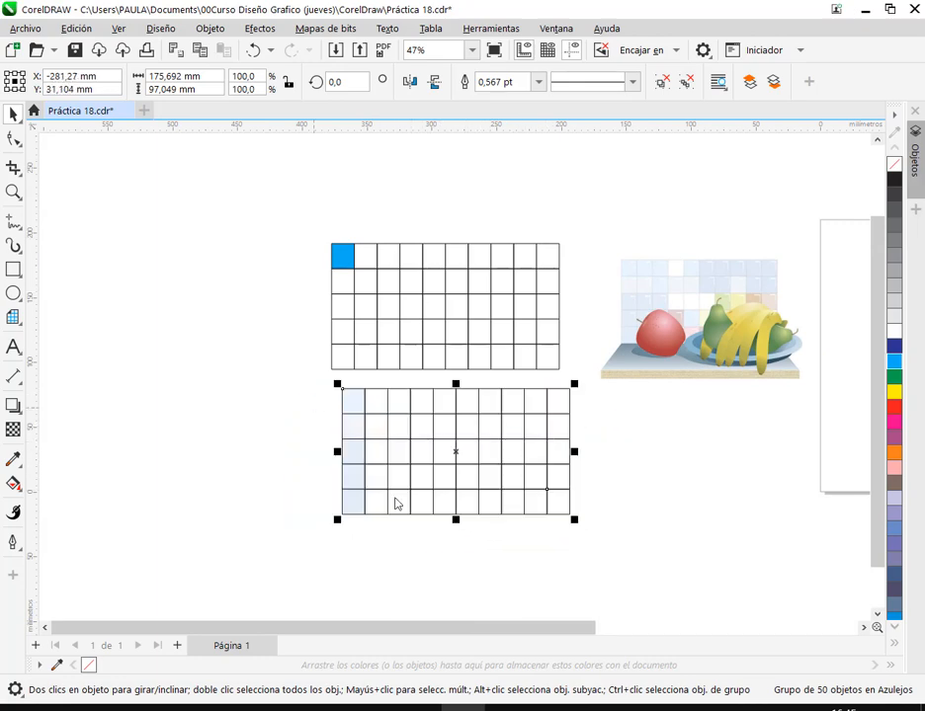
scroll(563, 501, "down", 1)
left_click_drag(582, 514, 452, 497)
- Try moving the blue tile of the ungrouped grid, undo it, and compare selecting the ungrouped grid with selecting the grouped one
left_click(351, 327)
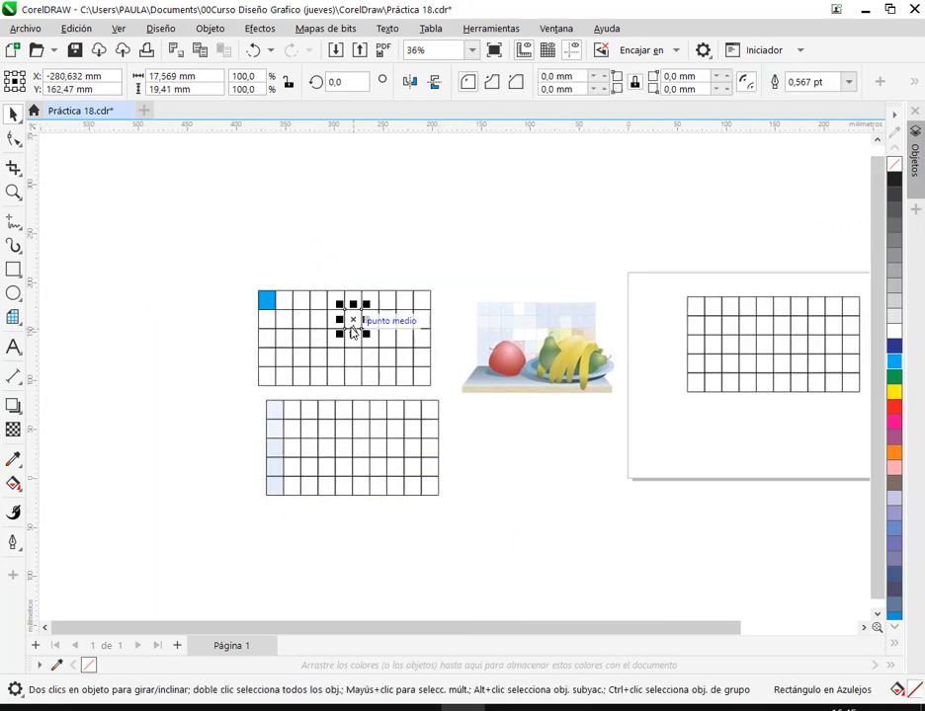
left_click(268, 302)
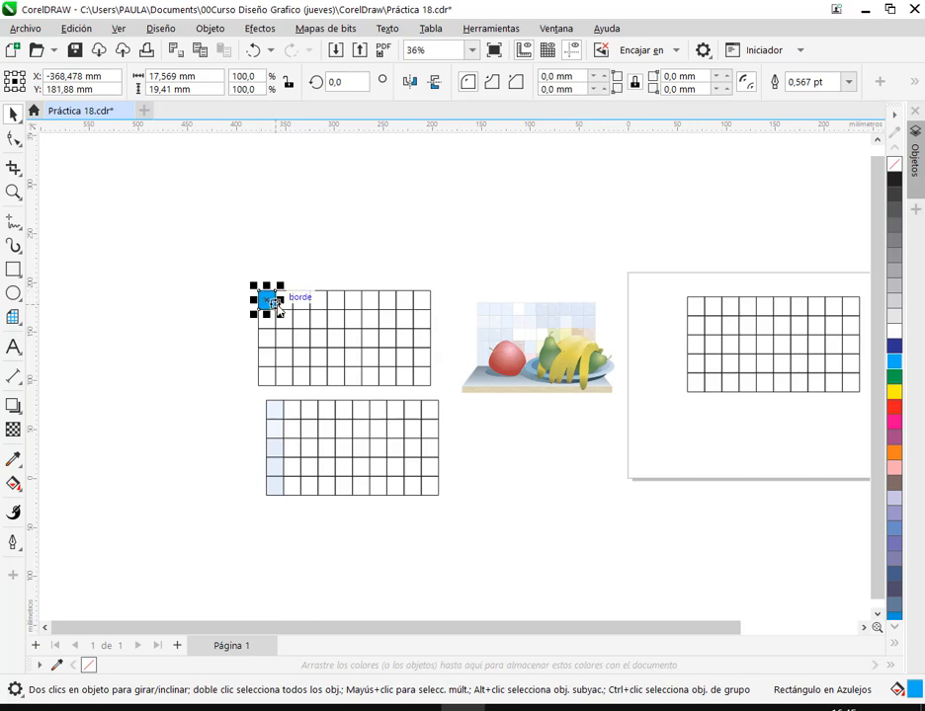
scroll(279, 308, "up", 2)
left_click_drag(247, 287, 227, 254)
left_click(254, 52)
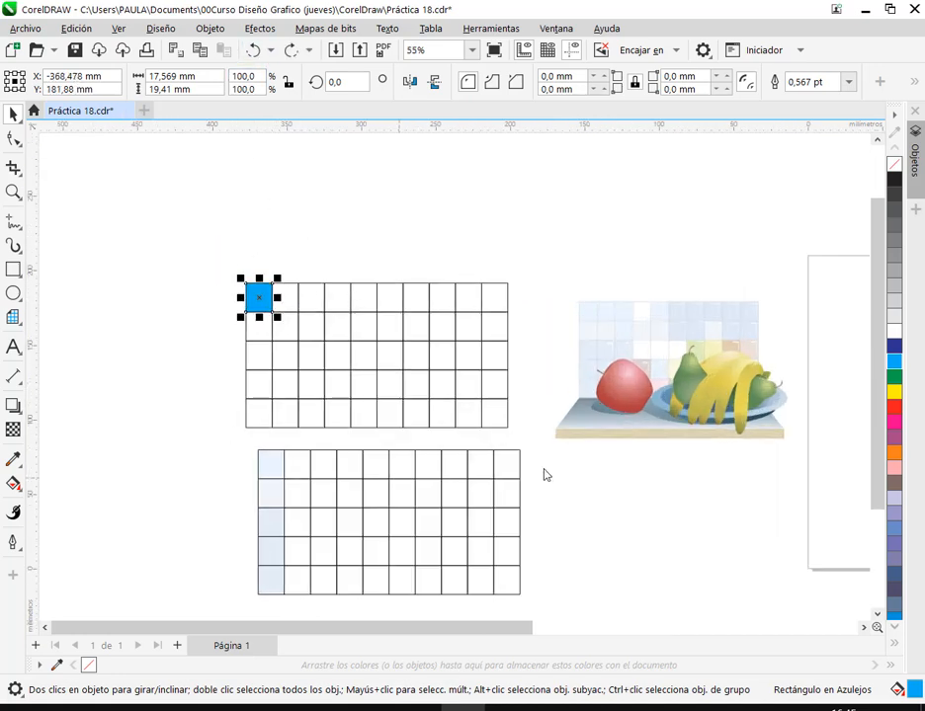
left_click_drag(216, 278, 528, 425)
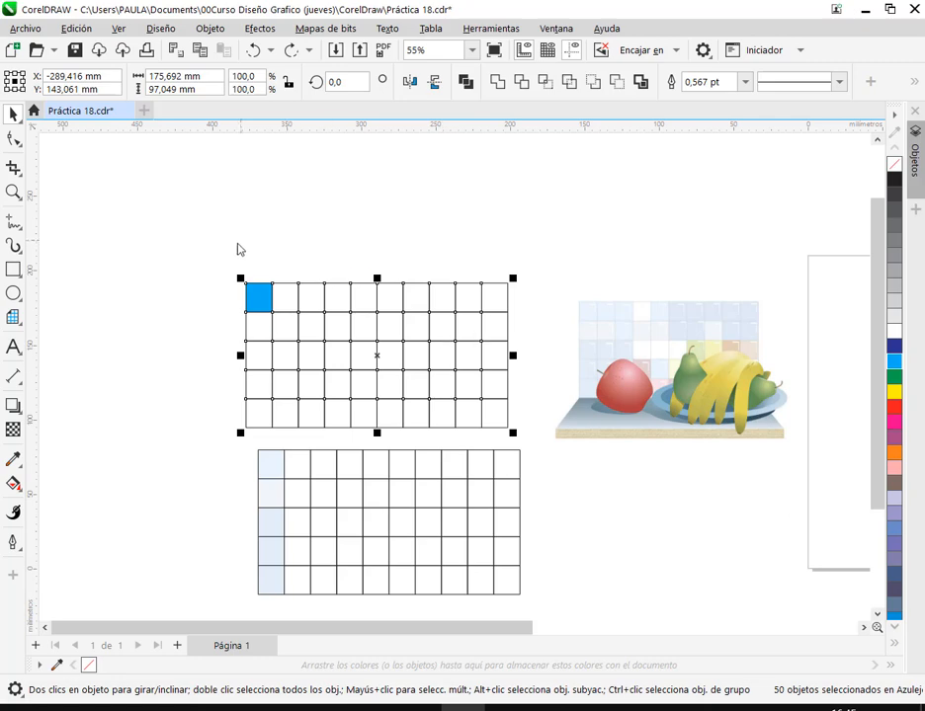
left_click_drag(227, 248, 526, 445)
left_click(260, 458)
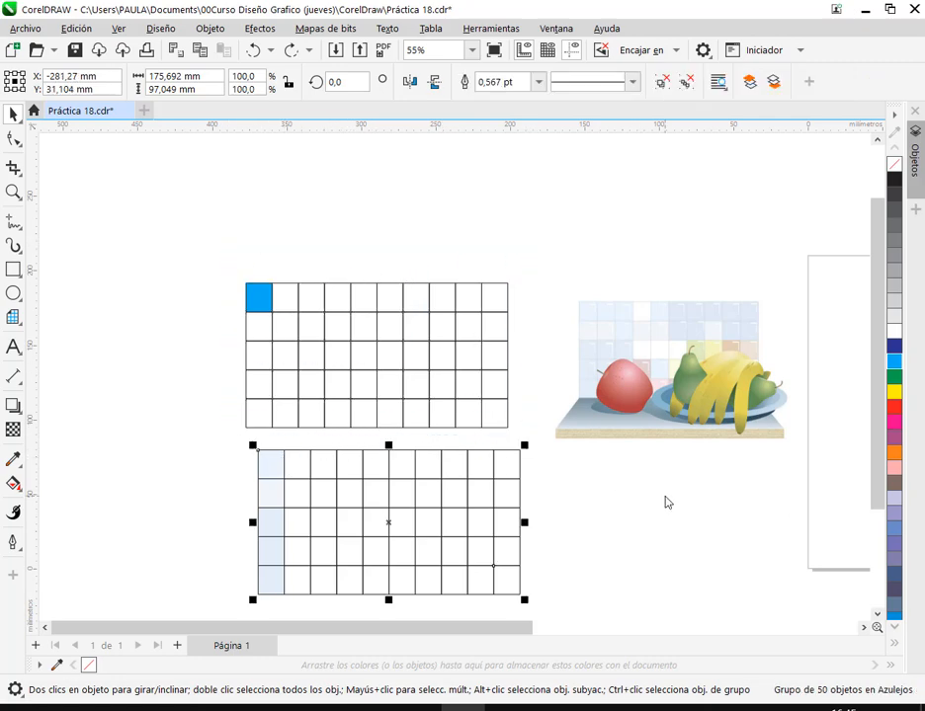
- Place a fresh copy of the page's grouped tile grid just below the reference picture
left_click_drag(665, 502, 390, 450)
left_click(704, 347)
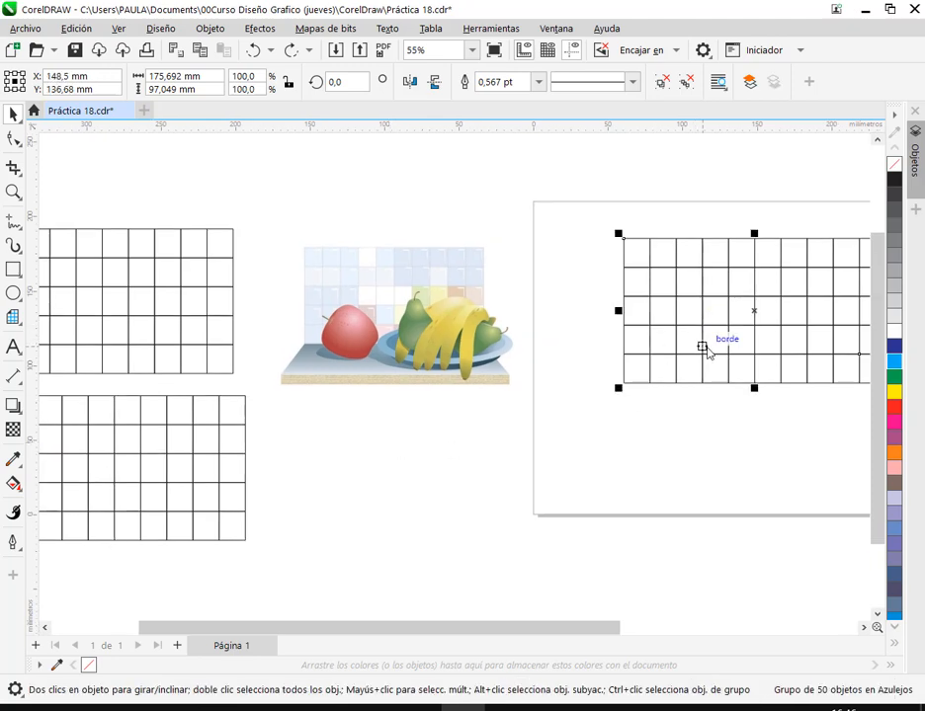
left_click_drag(714, 311, 550, 463)
scroll(395, 499, "down", 1)
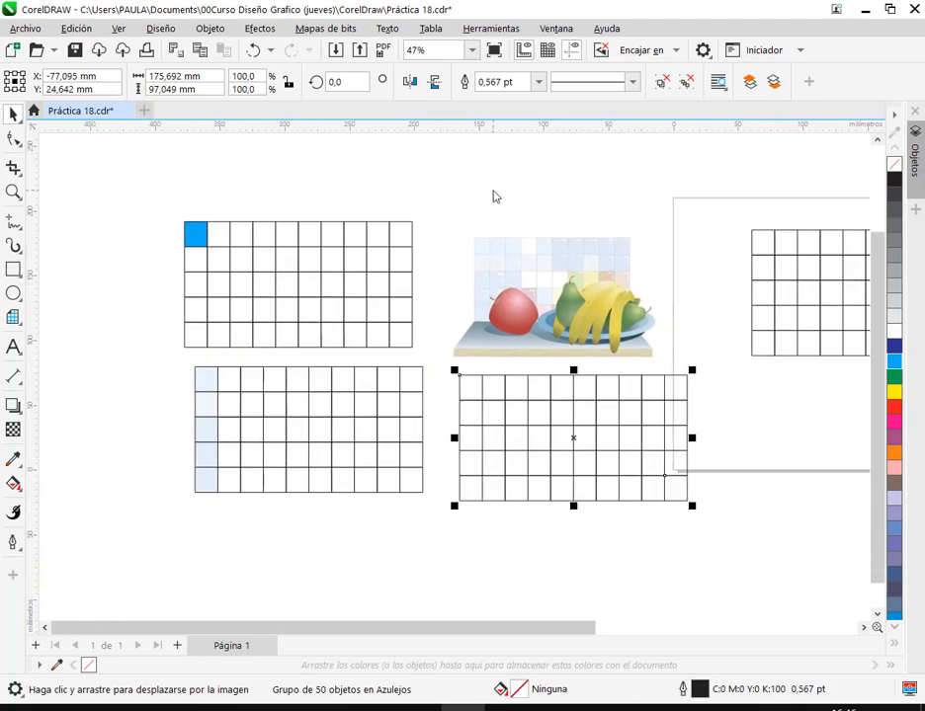
- Delete the two trial grids and move the fresh copy beside the reference picture, centered at about X -274 mm, Y 124 mm
left_click_drag(456, 200, 140, 546)
key("Delete")
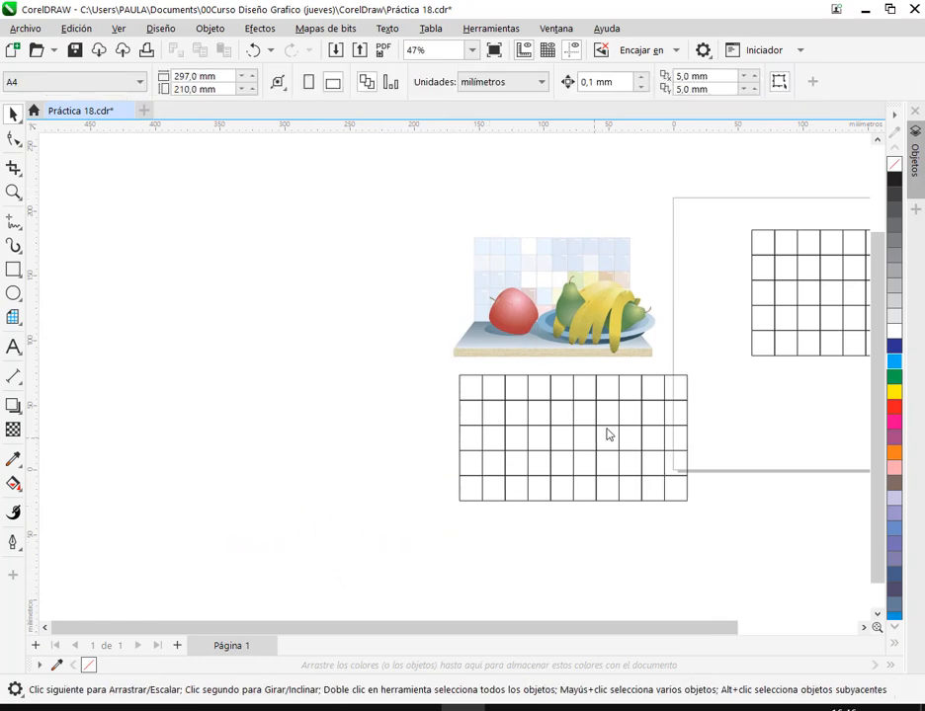
left_click_drag(623, 433, 366, 303)
scroll(306, 316, "up", 2)
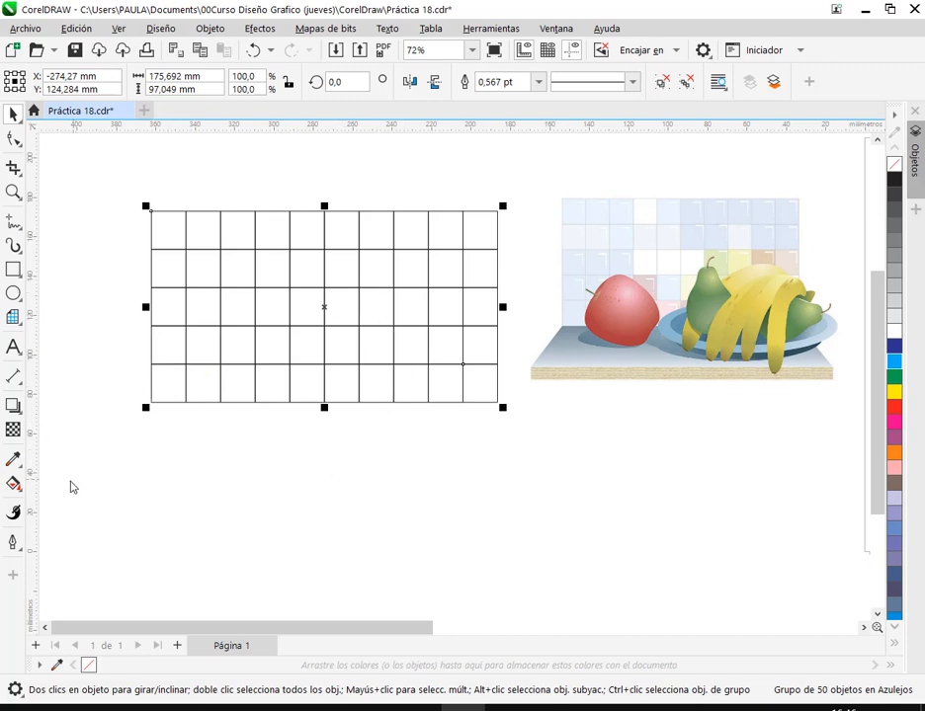
- Smart-fill the top-left cell of the trial grid with pale blue, C10 M3 Y0 K0
left_click(13, 484)
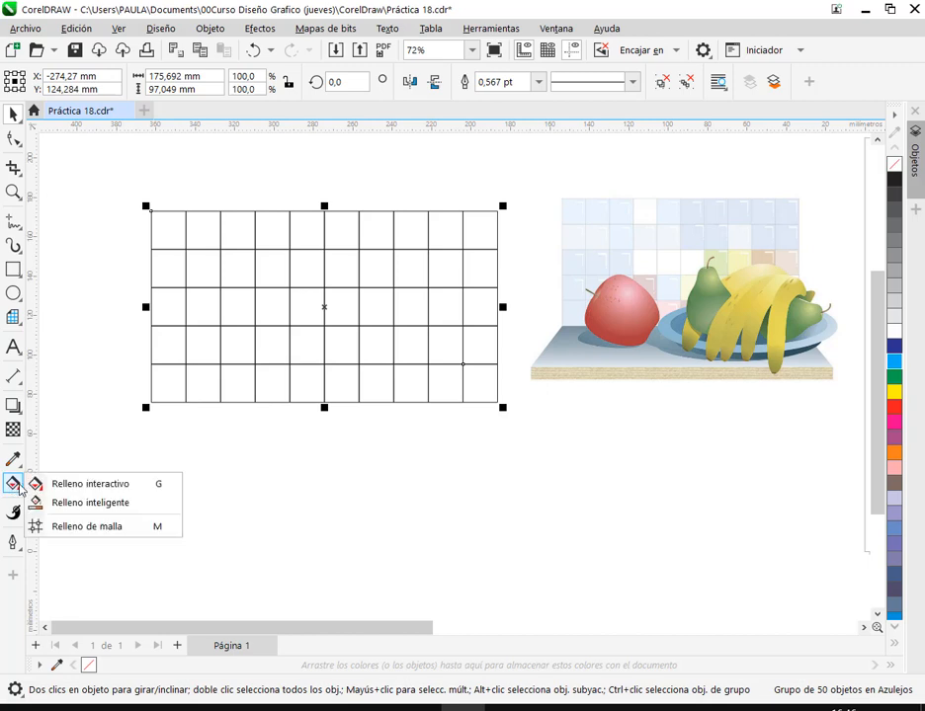
left_click(94, 502)
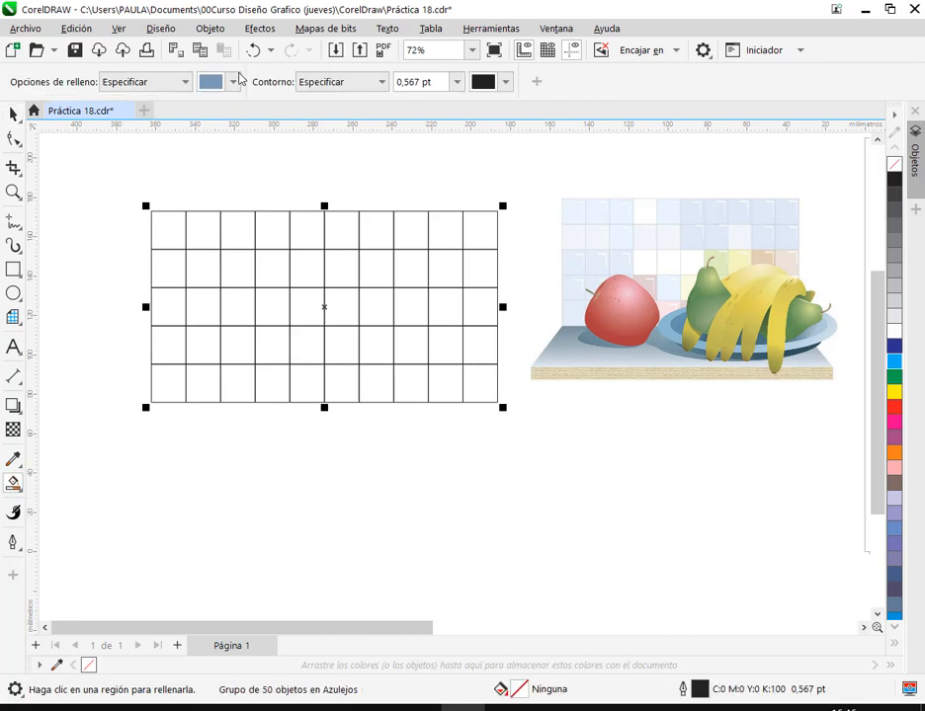
left_click(233, 82)
left_click(224, 169)
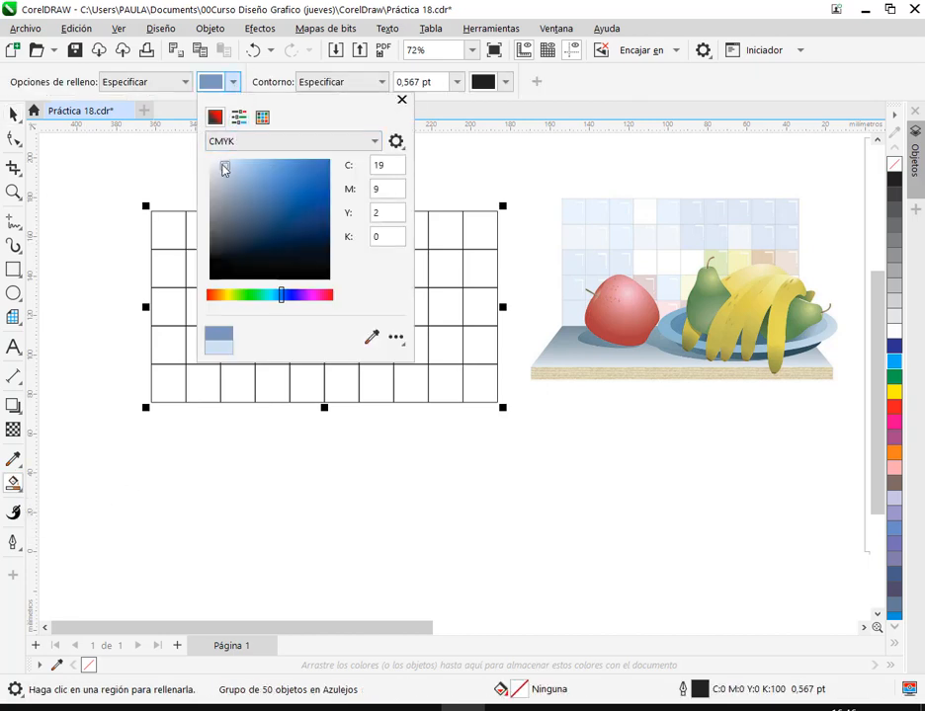
left_click(222, 161)
left_click(231, 86)
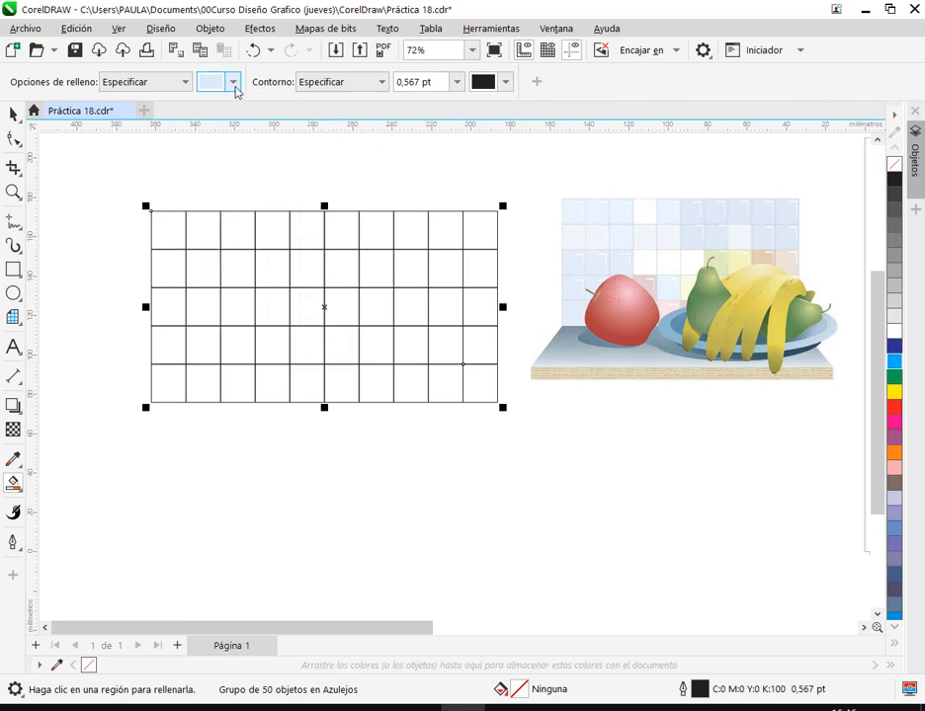
left_click(234, 85)
left_click(182, 227)
left_click(173, 233)
- Smart-fill the second cell of the trial grid's first column with pale green-yellow, C4 M0 Y14 K0
left_click(233, 85)
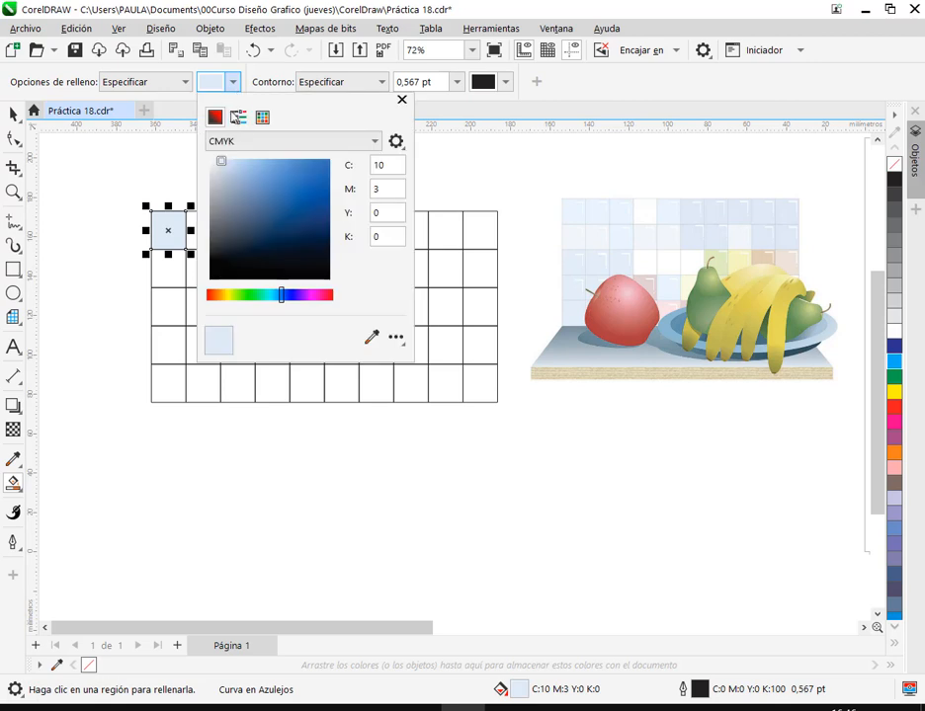
left_click(234, 296)
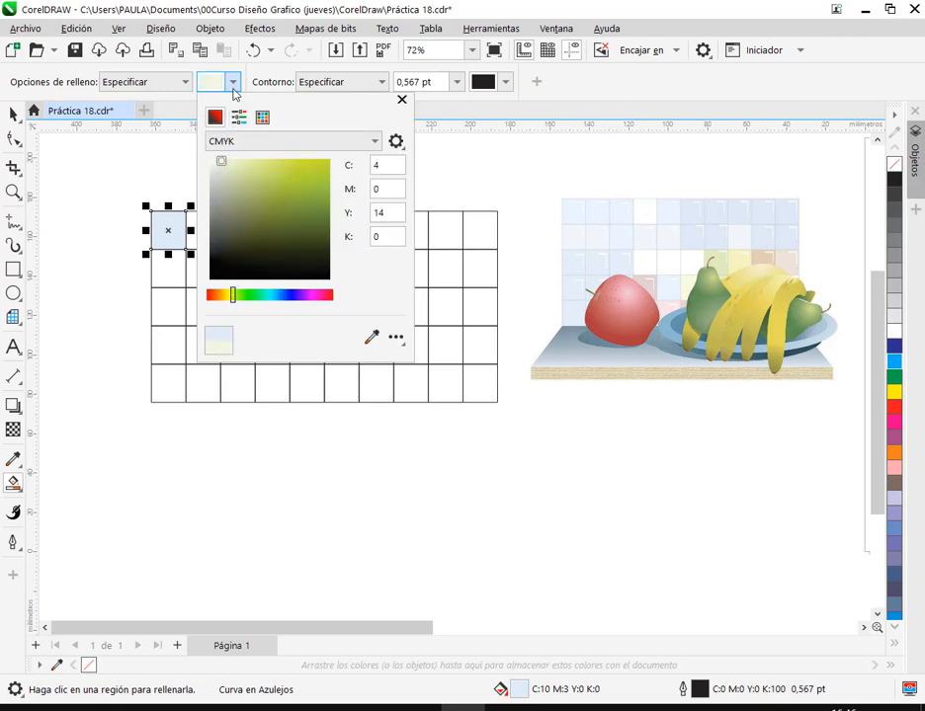
left_click(276, 13)
left_click(178, 279)
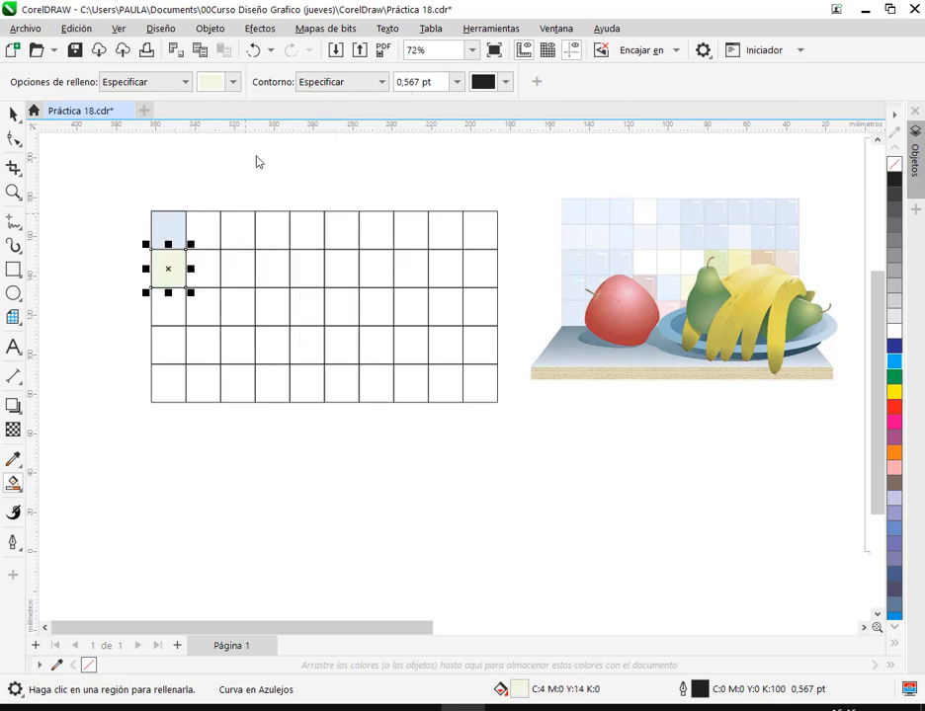
- Smart-fill the third cell of the trial grid's first column with pale cream, C1 M3 Y11 K0
left_click(233, 82)
left_click(224, 295)
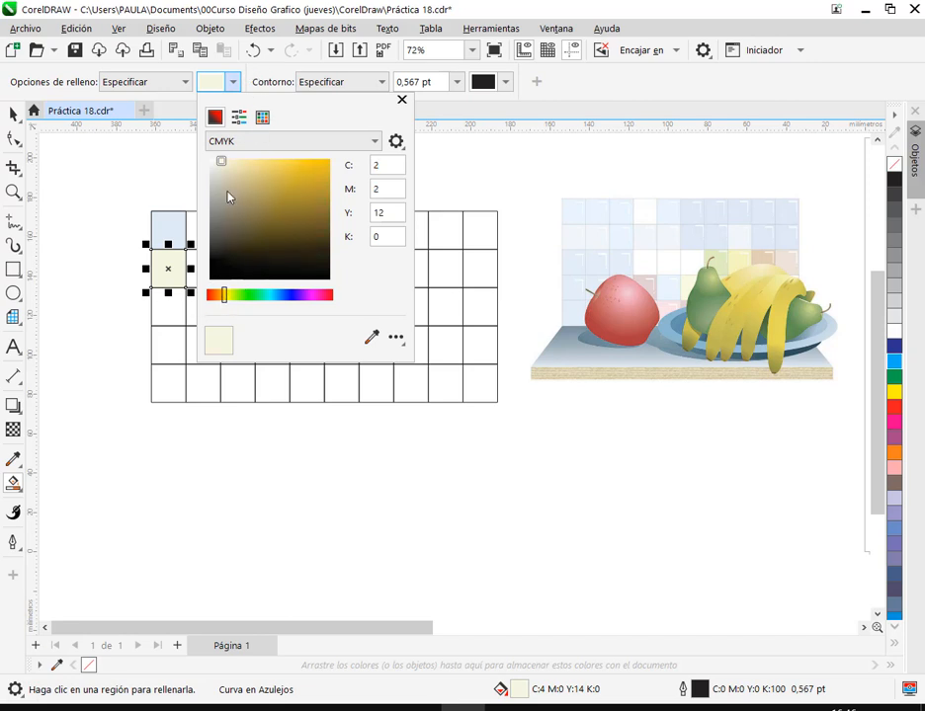
left_click(221, 296)
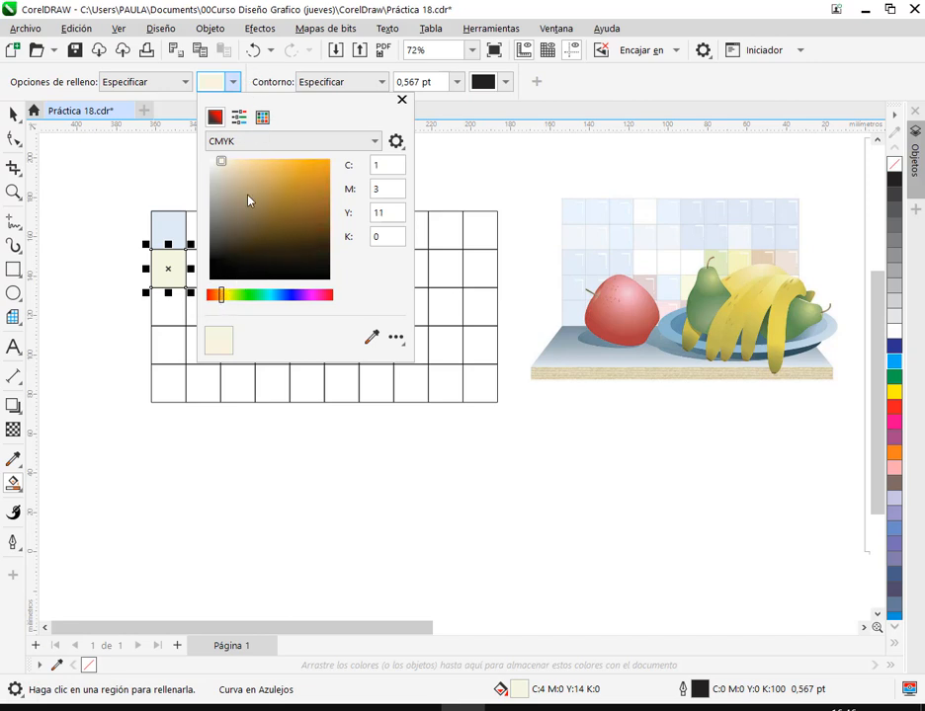
left_click(265, 70)
left_click(170, 318)
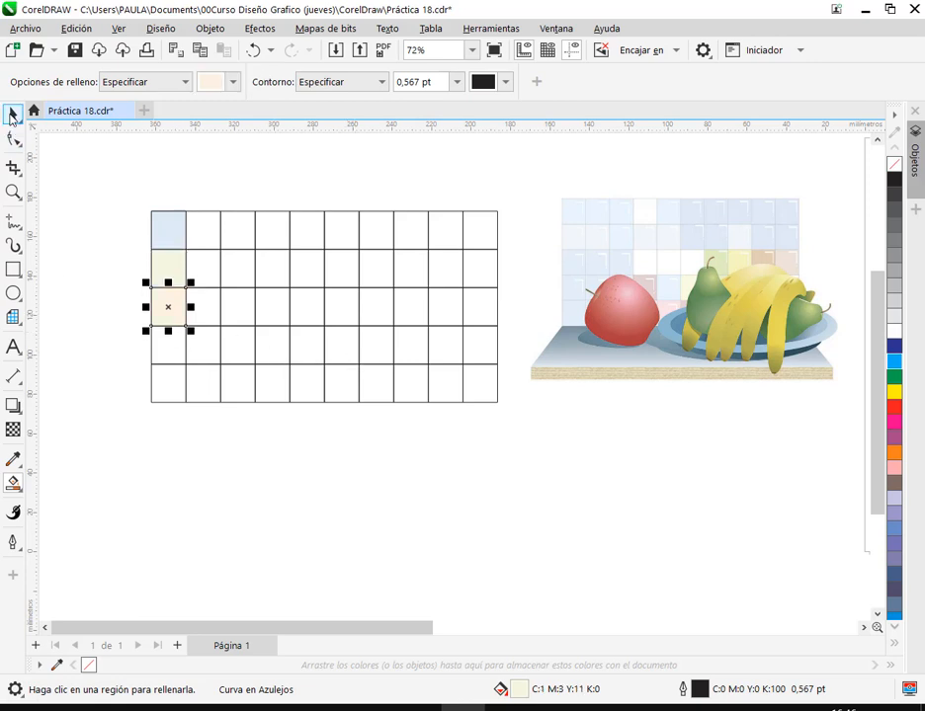
- Move the cream, green-yellow and blue filled shapes out of the trial grid to the empty area on its left
left_click(12, 116)
left_click(58, 178)
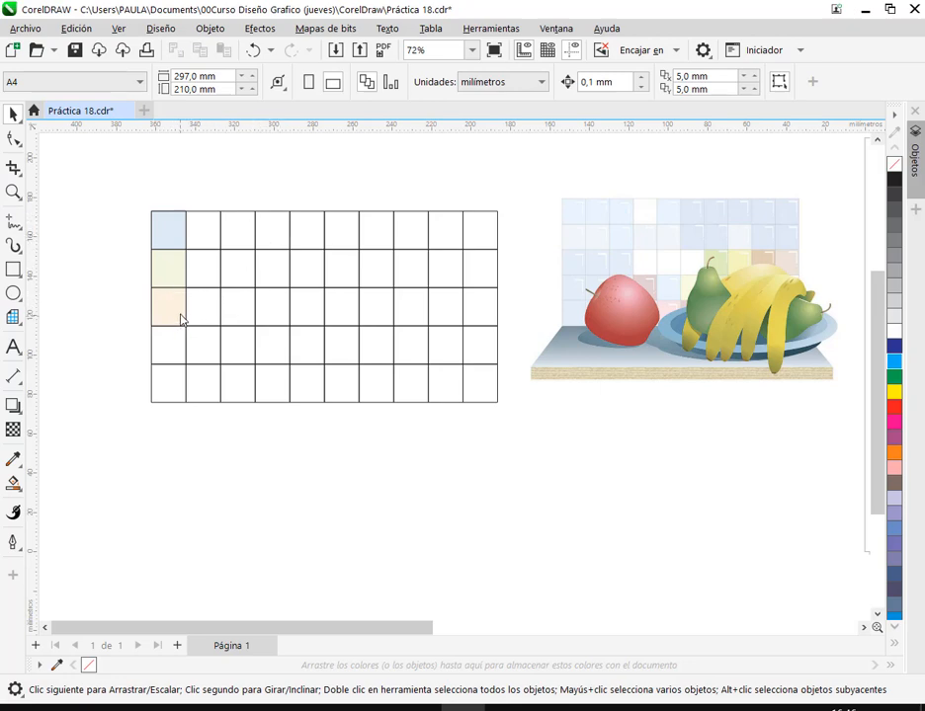
left_click_drag(183, 316, 125, 329)
left_click_drag(179, 285, 104, 274)
left_click_drag(167, 235, 115, 188)
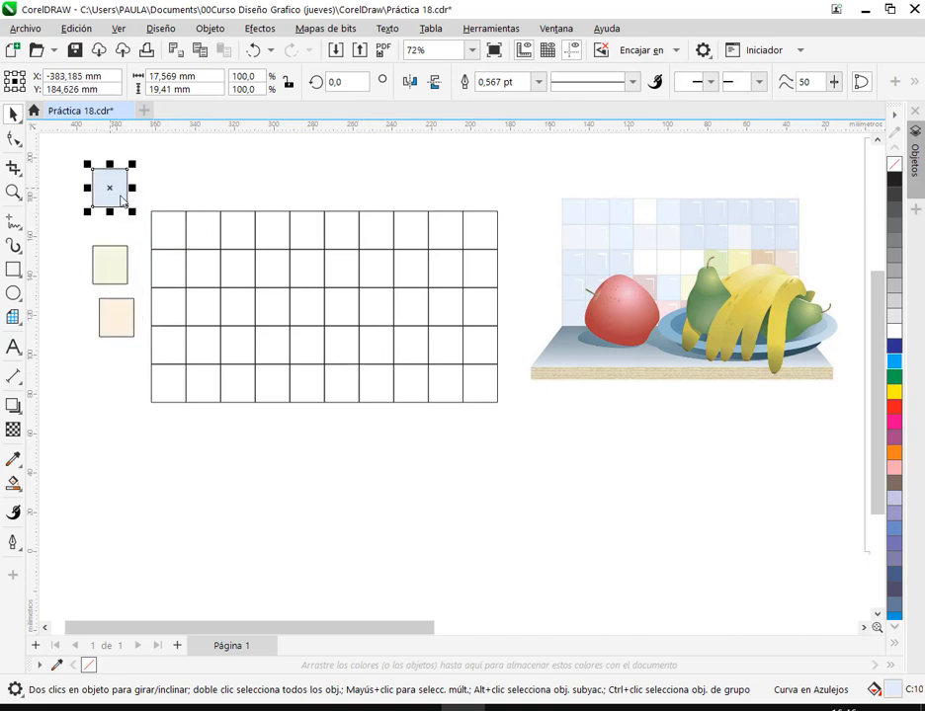
- Select the trial grid and the separate colored shapes in turn to compare them as objects
left_click(168, 223)
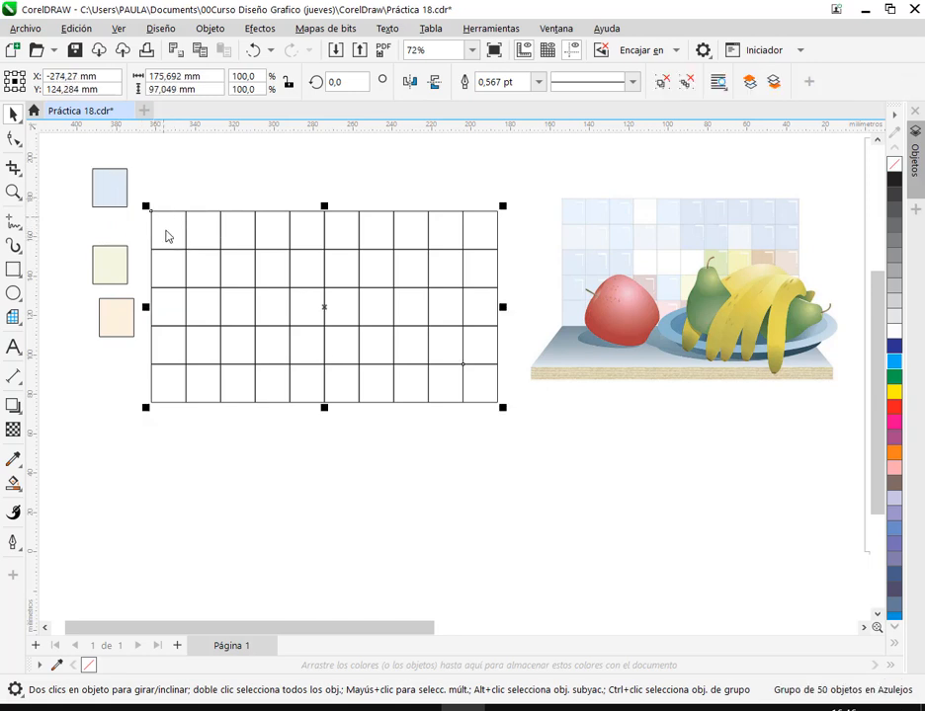
left_click(119, 196)
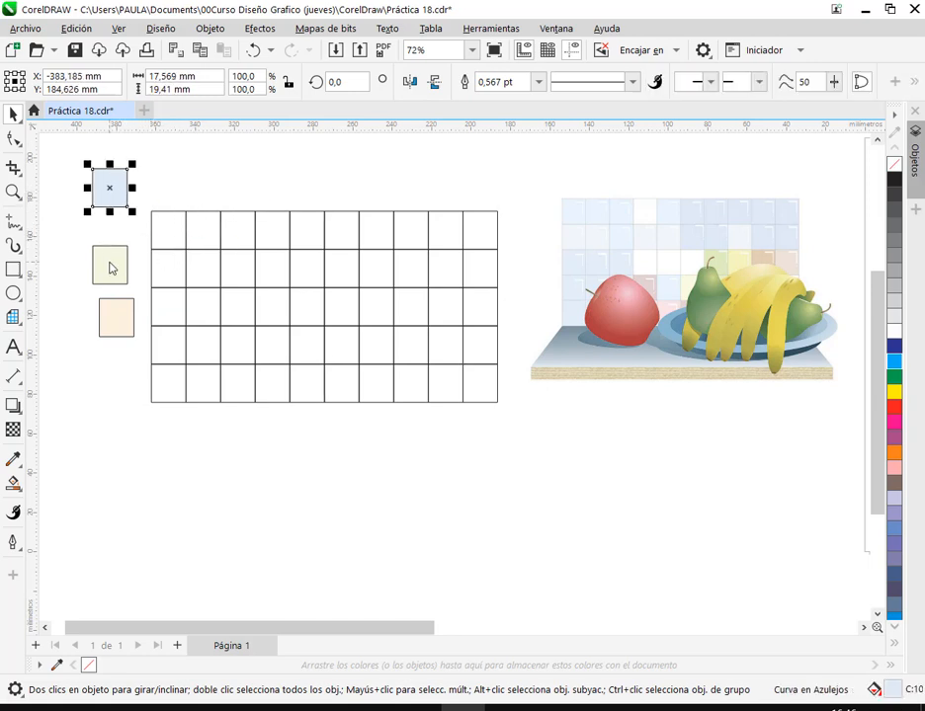
key("Tab")
key("Tab")
key("Tab")
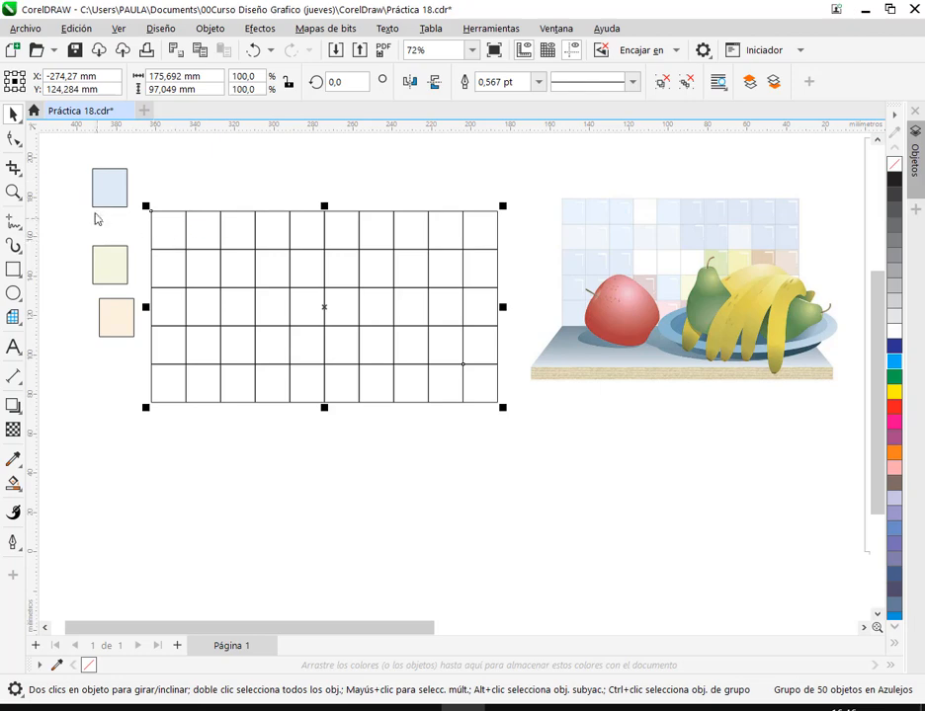
- Delete the trial grid together with the three colored shapes beside the reference picture
left_click_drag(69, 145, 535, 479)
key("Delete")
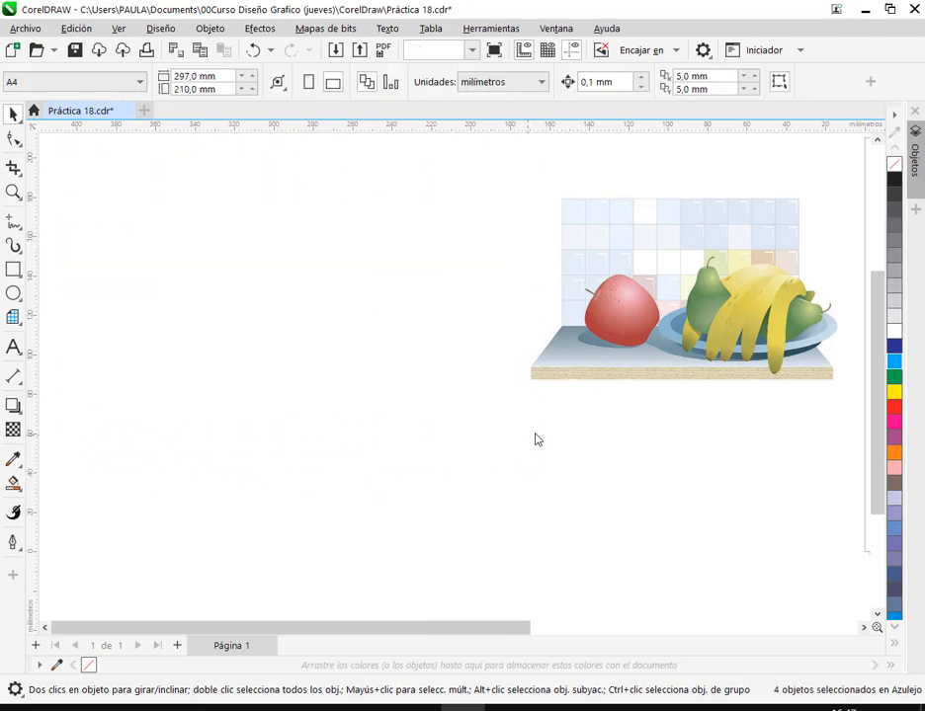
scroll(536, 434, "down", 1)
left_click_drag(630, 462, 219, 462)
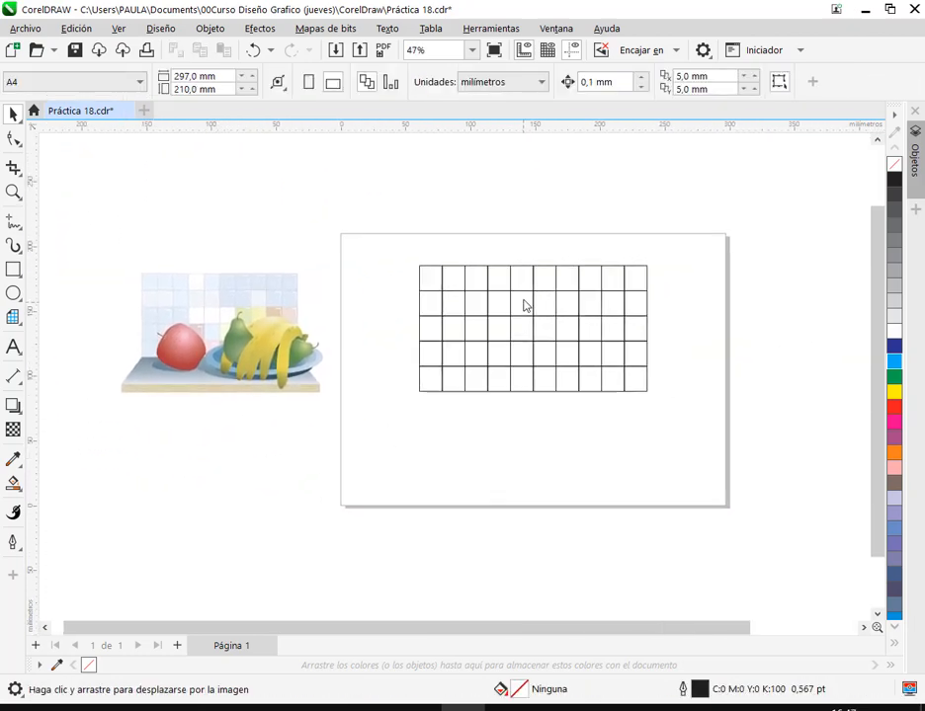
scroll(501, 351, "up", 1)
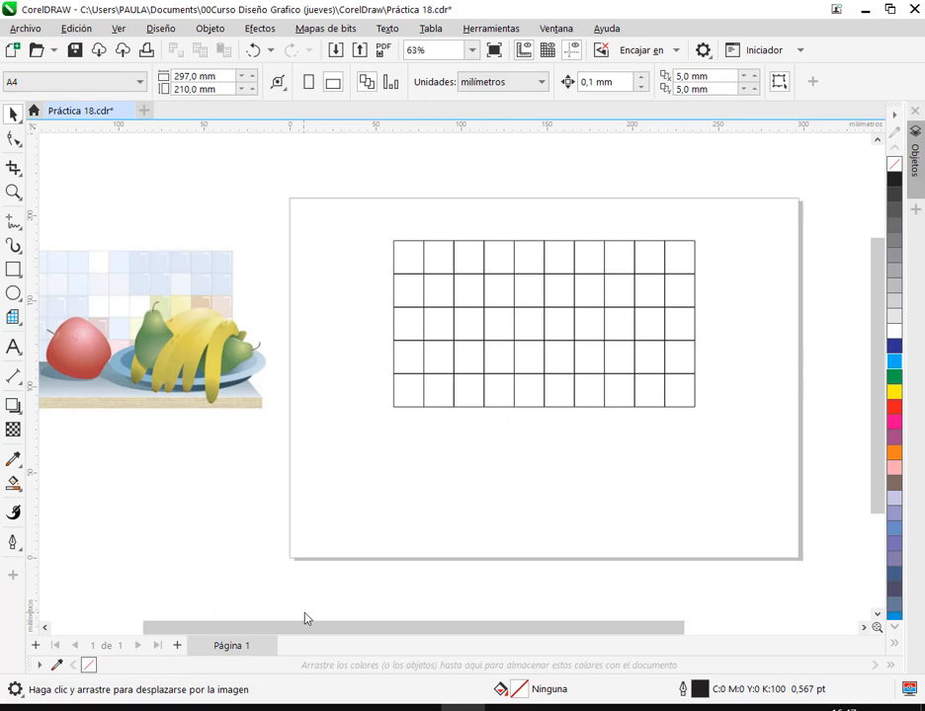
left_click_drag(360, 495, 392, 508)
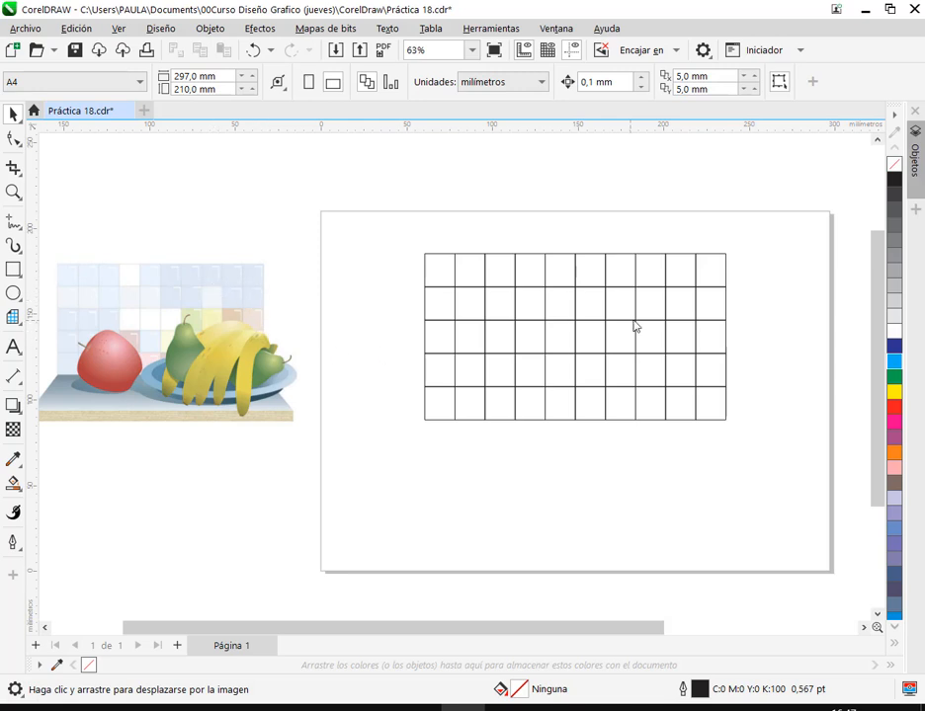
- Switch to the Google Meet call to read the chat messages and return to the CorelDRAW drawing
left_click(242, 709)
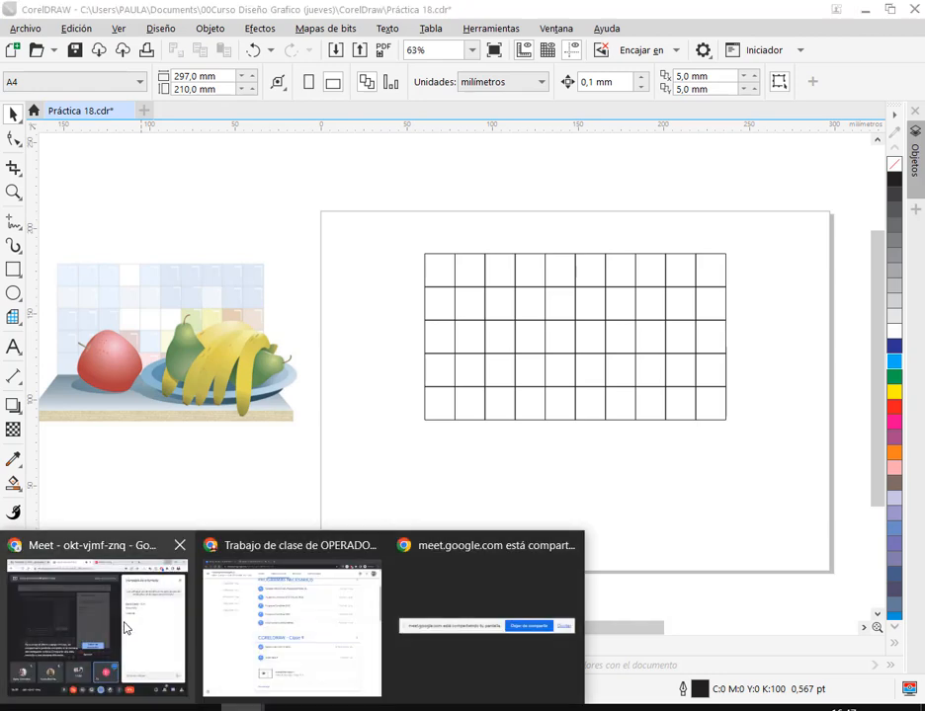
left_click(124, 628)
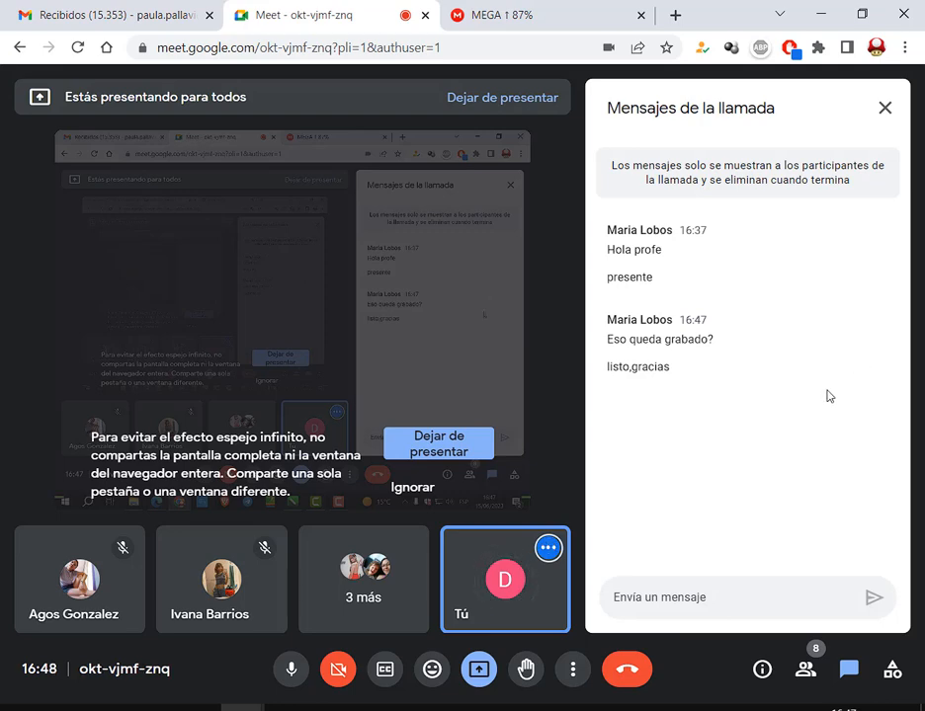
mouse_move(464, 707)
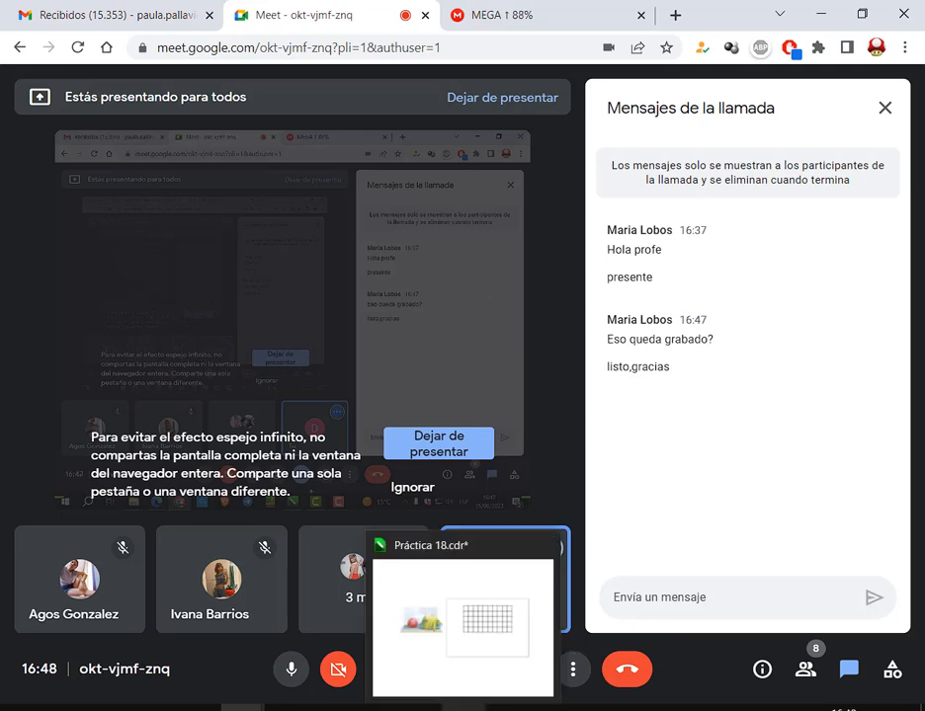
left_click(470, 612)
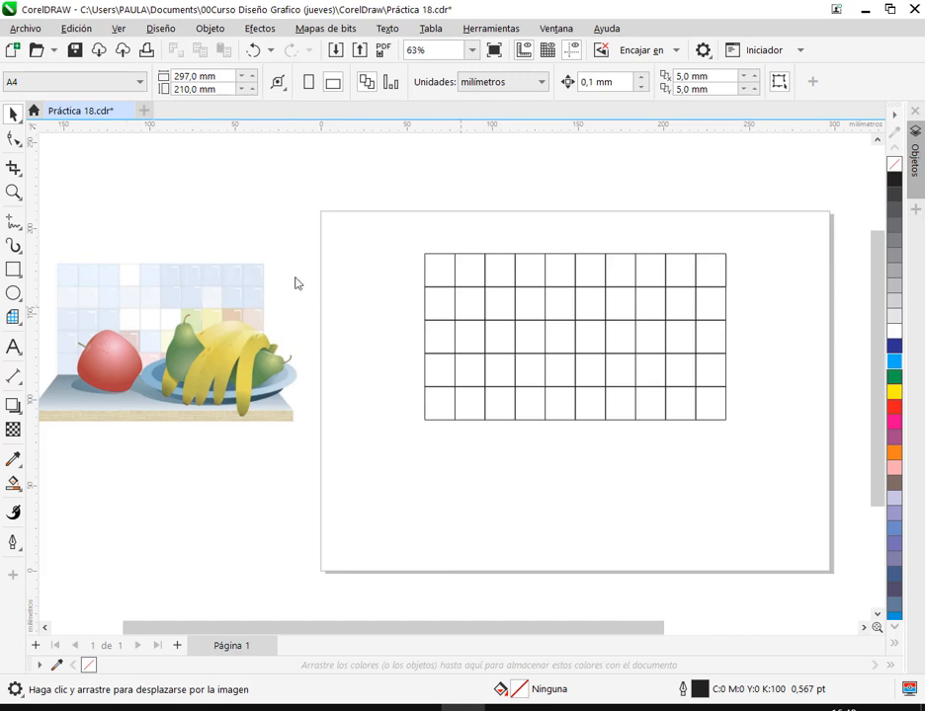
- Ungroup the tile grid on the page into individual rectangles and clear the selection
left_click(447, 280)
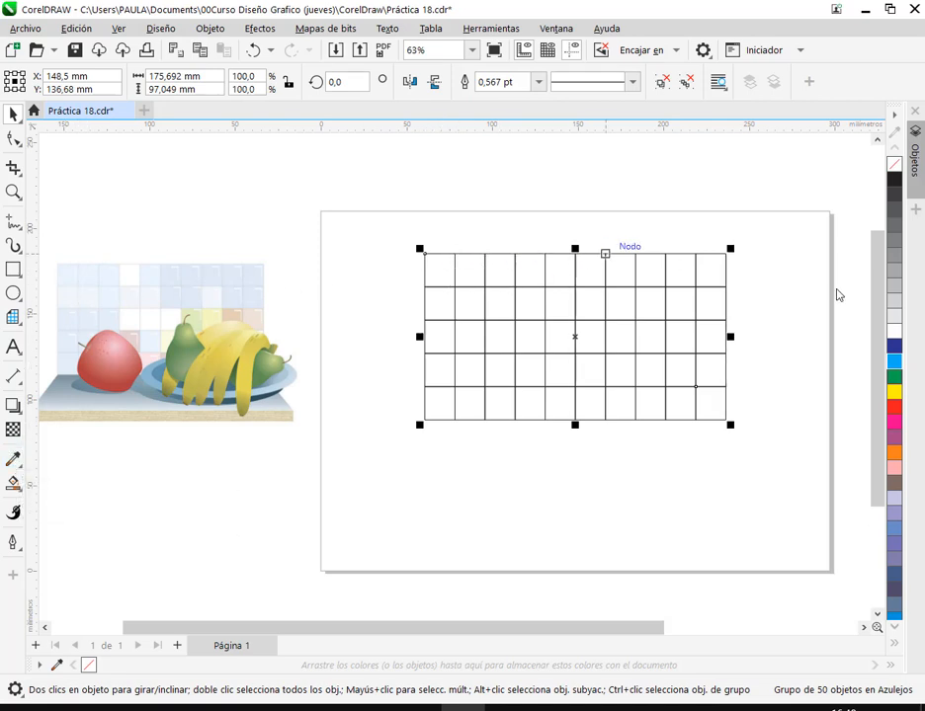
left_click(894, 331)
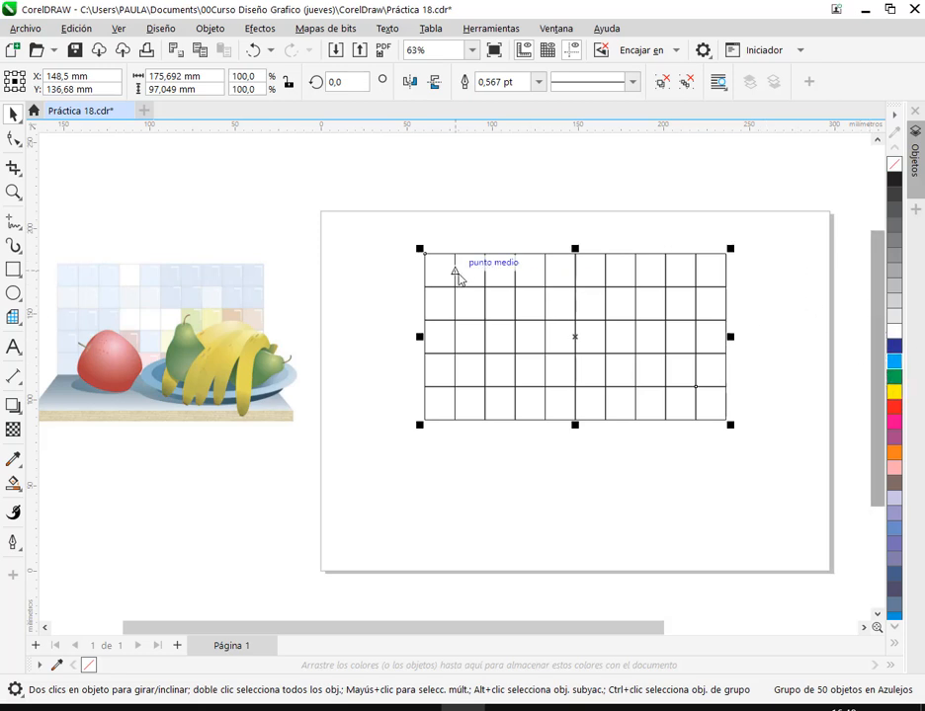
left_click(658, 84)
left_click(656, 212)
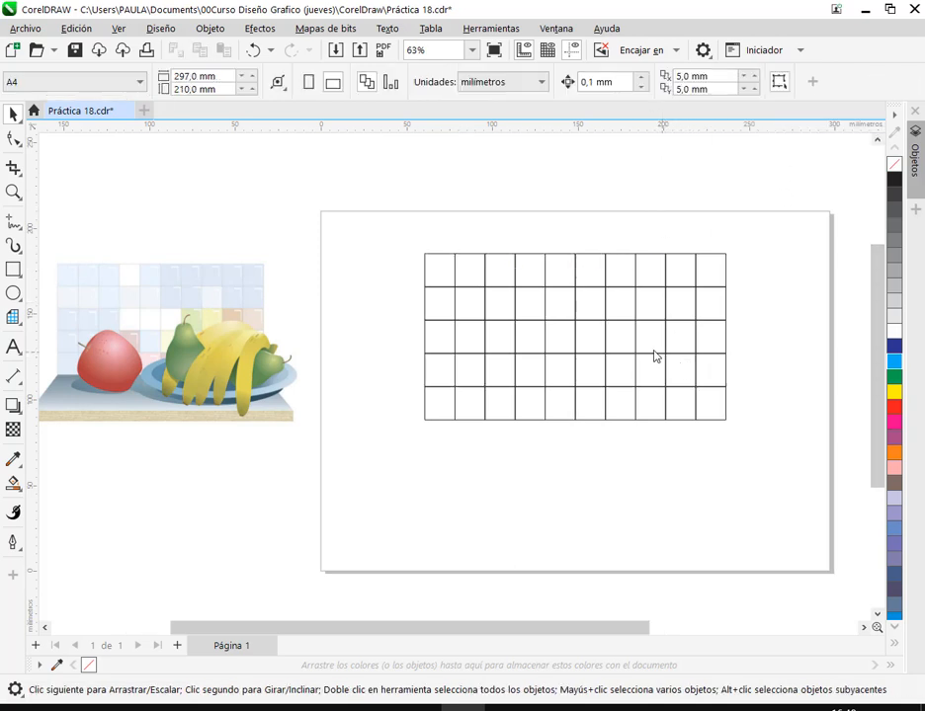
scroll(646, 351, "up", 3)
- Fill the top-left tile of the page's grid with the palette green after viewing that color's shades
left_click(275, 228)
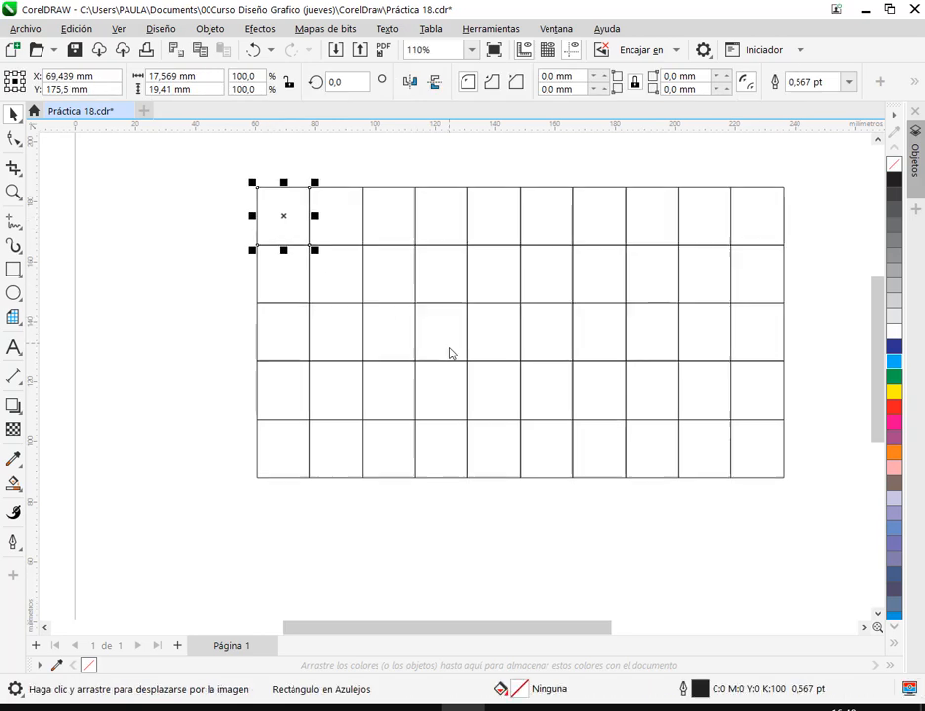
left_click_drag(451, 353, 372, 388)
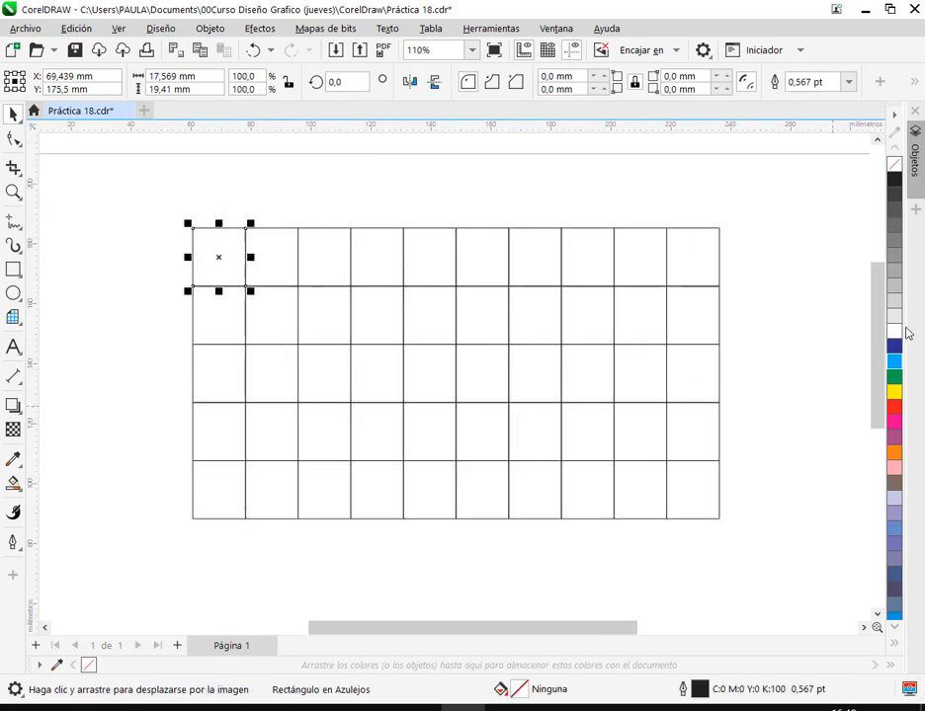
left_click(895, 381)
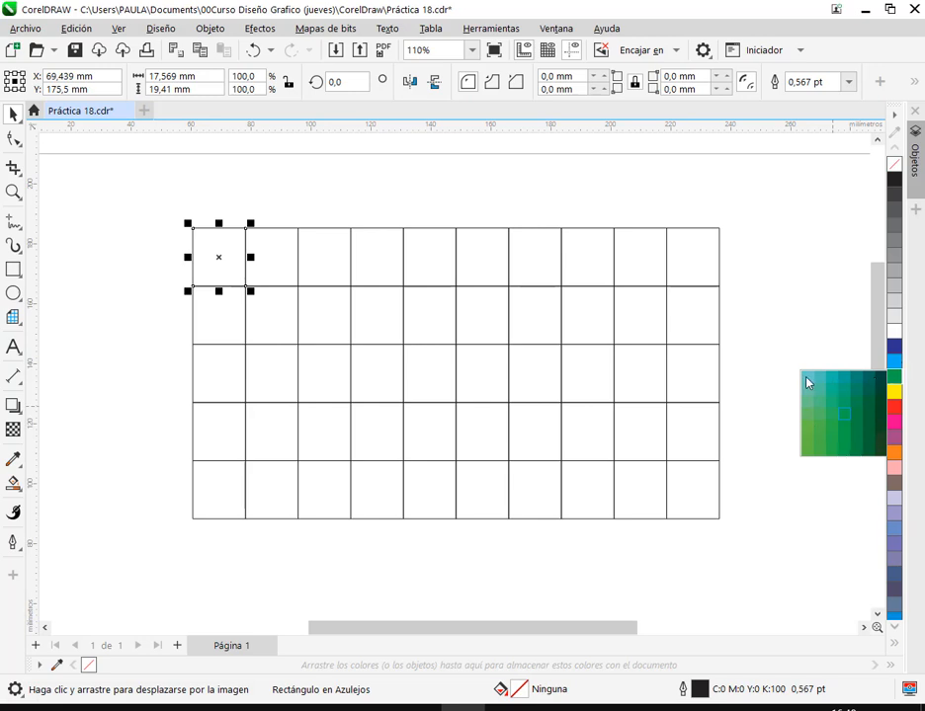
left_click(896, 374)
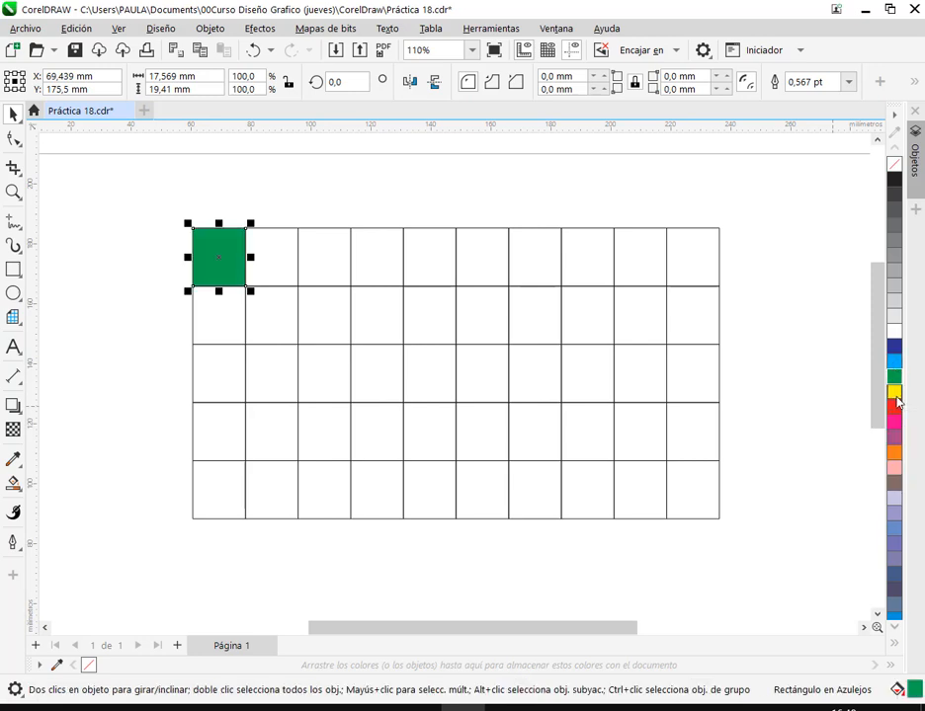
- Examine the shades of the palette yellow, outlining its lightest and darkest columns, and clear the outlines
left_click(896, 399)
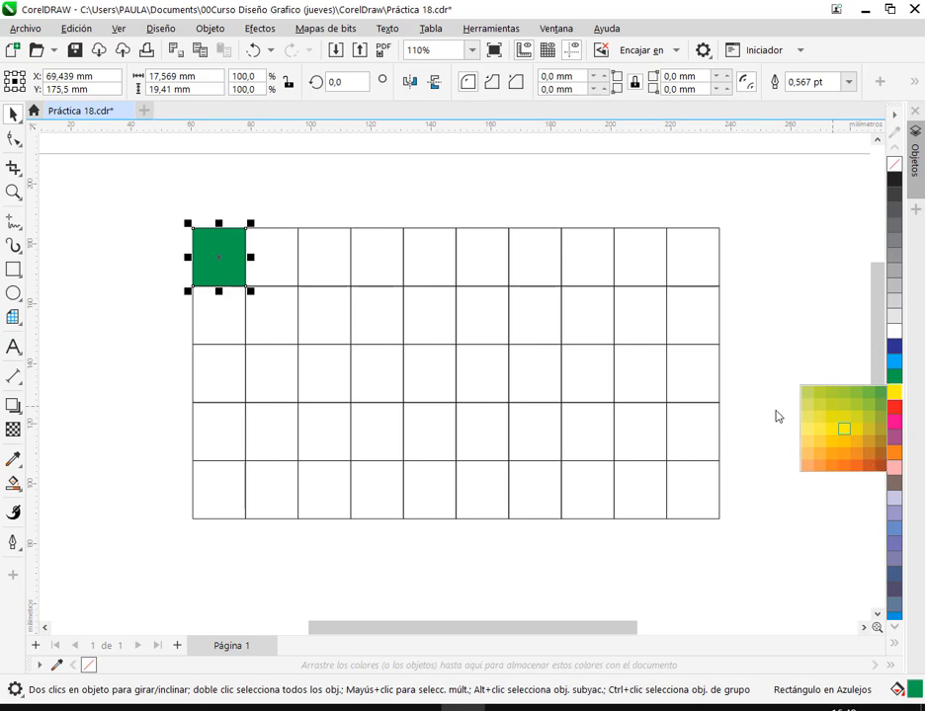
mouse_move(796, 376)
left_mouse_down()
mouse_move(815, 481)
mouse_move(790, 478)
mouse_move(799, 473)
left_mouse_up()
mouse_move(871, 380)
left_mouse_down()
mouse_move(894, 481)
mouse_move(874, 500)
mouse_move(875, 488)
left_mouse_up()
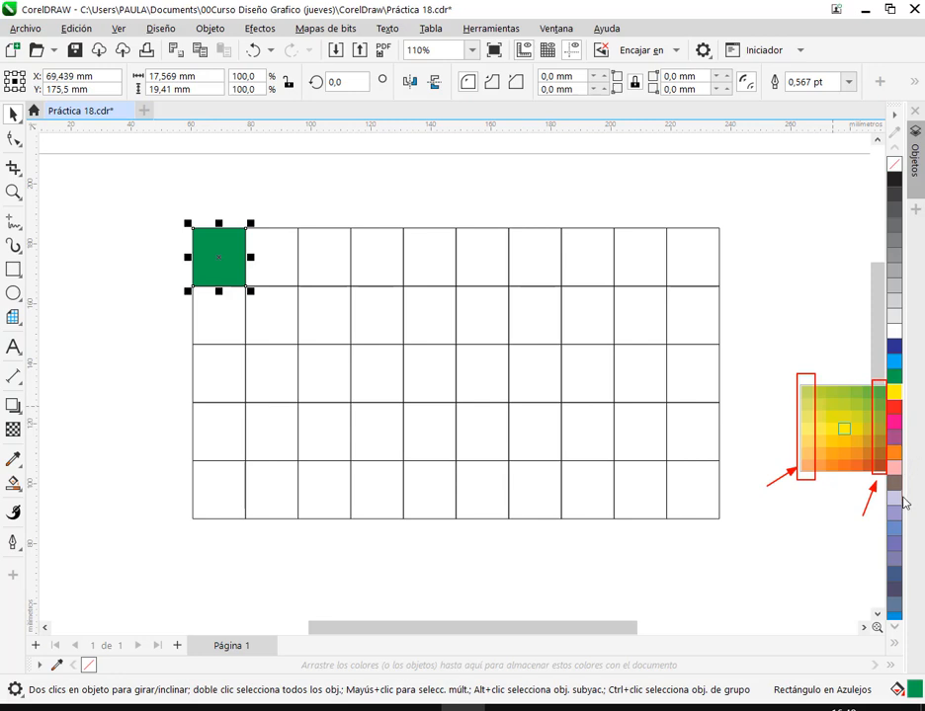
key("Escape")
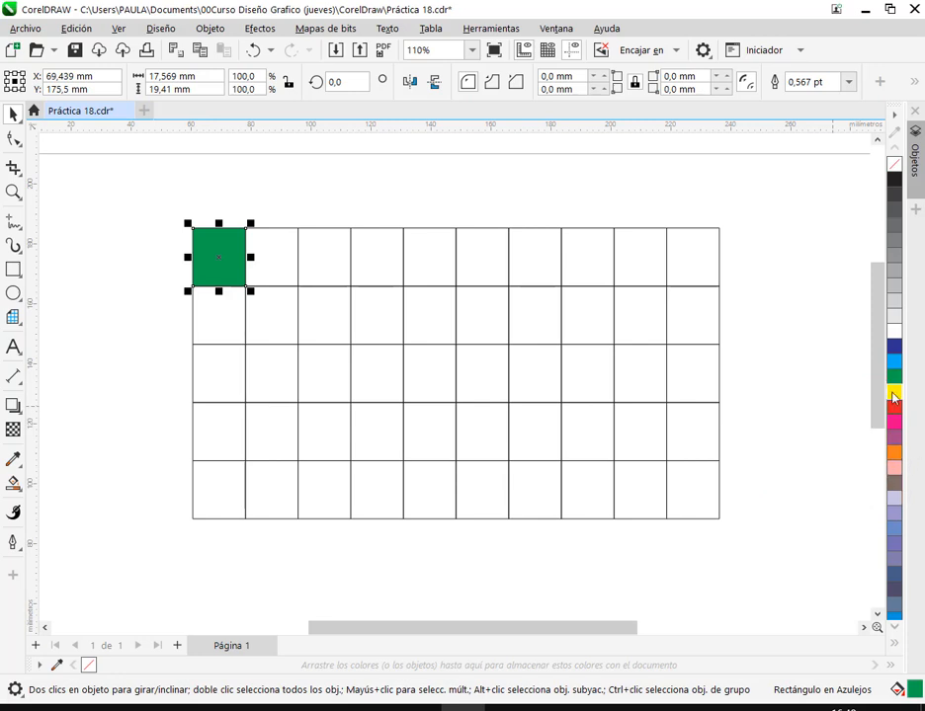
- Undo the top-left tile's green fill, try a light teal shade of the palette green on it, and undo that fill
key("ctrl+z")
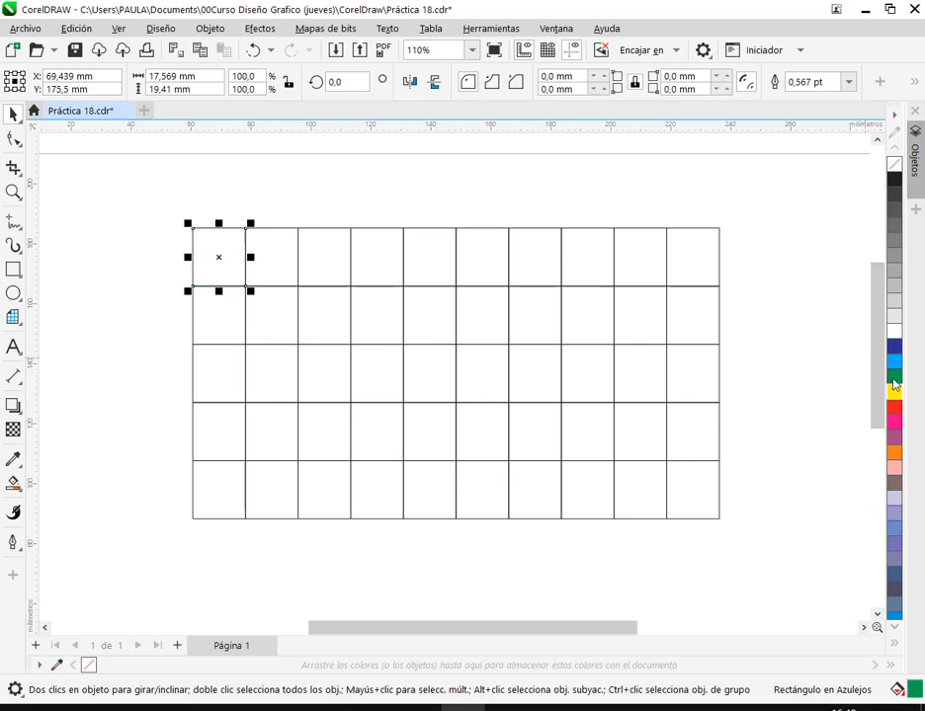
left_click(892, 378)
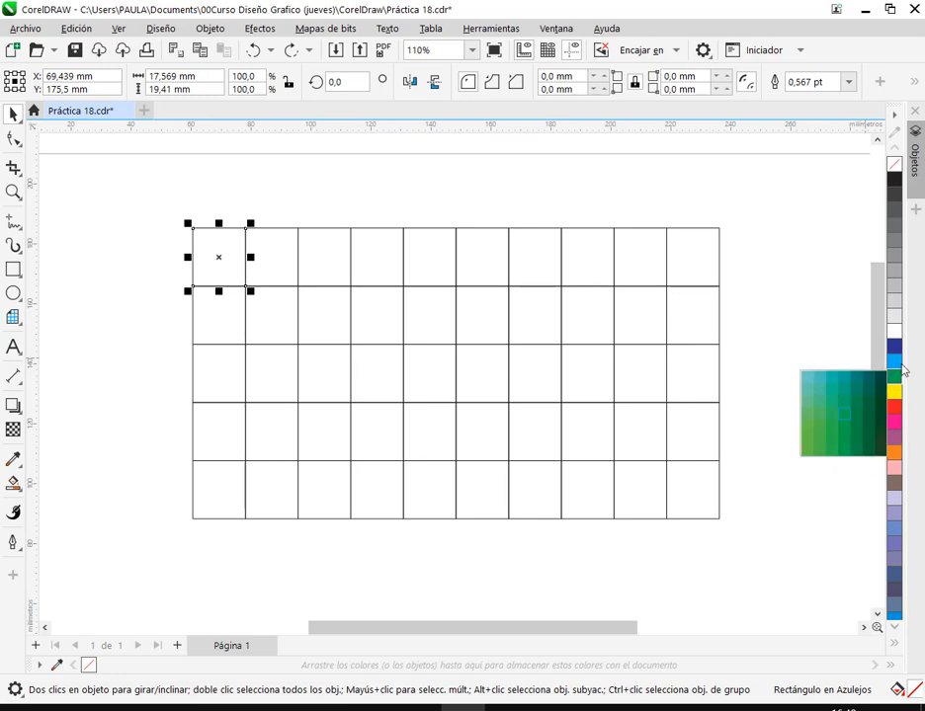
left_click(806, 391)
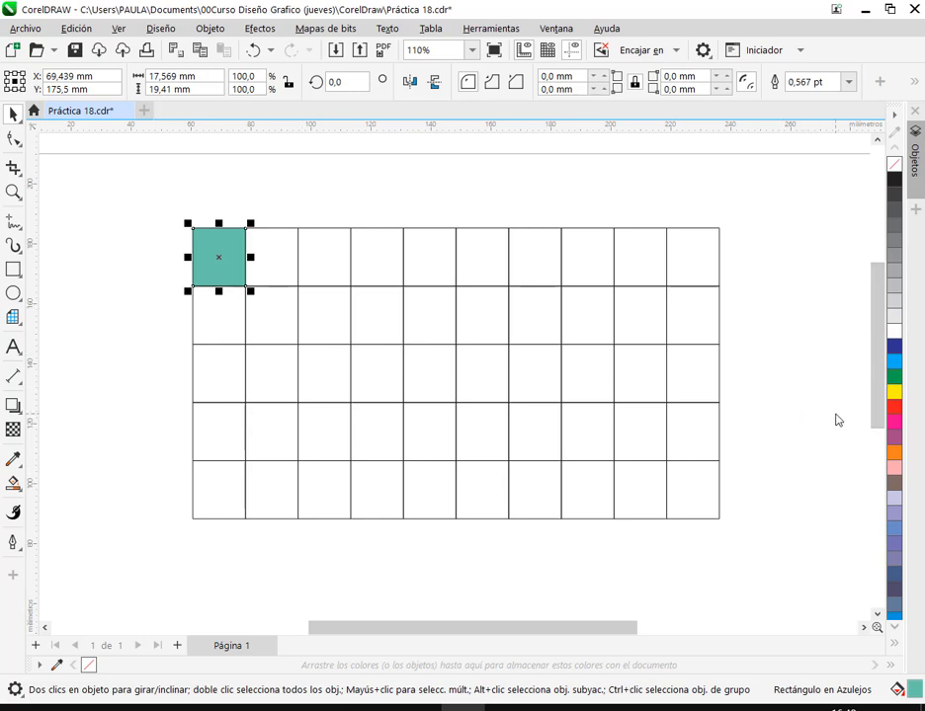
key("ctrl+z")
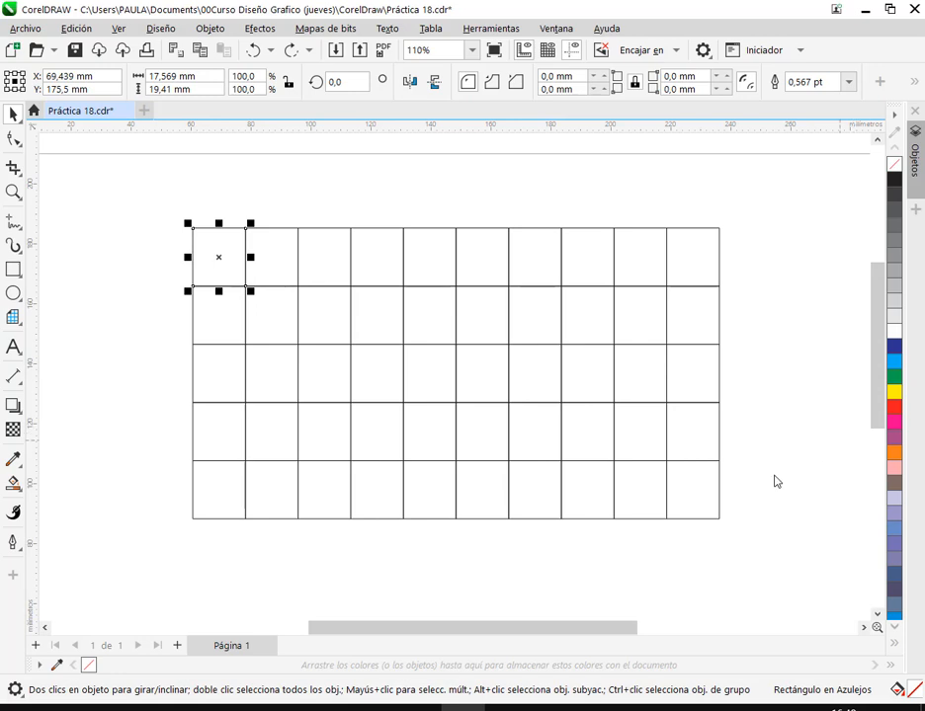
- Apply a uniform interactive fill to the top-left tile and edit its color to pale pink, C1 M7 Y1 K0
left_click(11, 490)
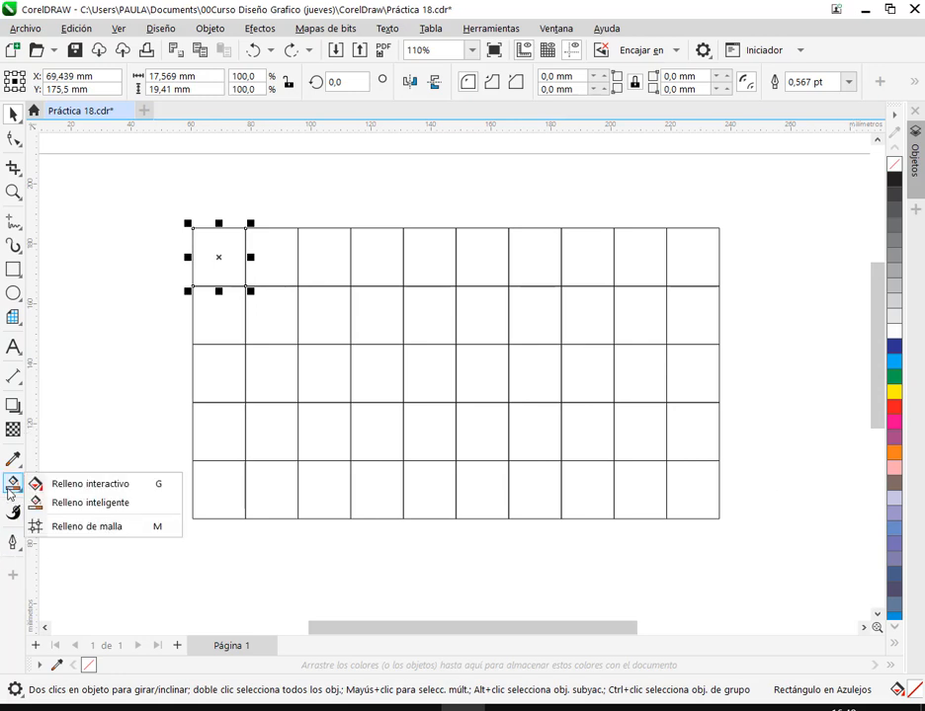
left_click(109, 486)
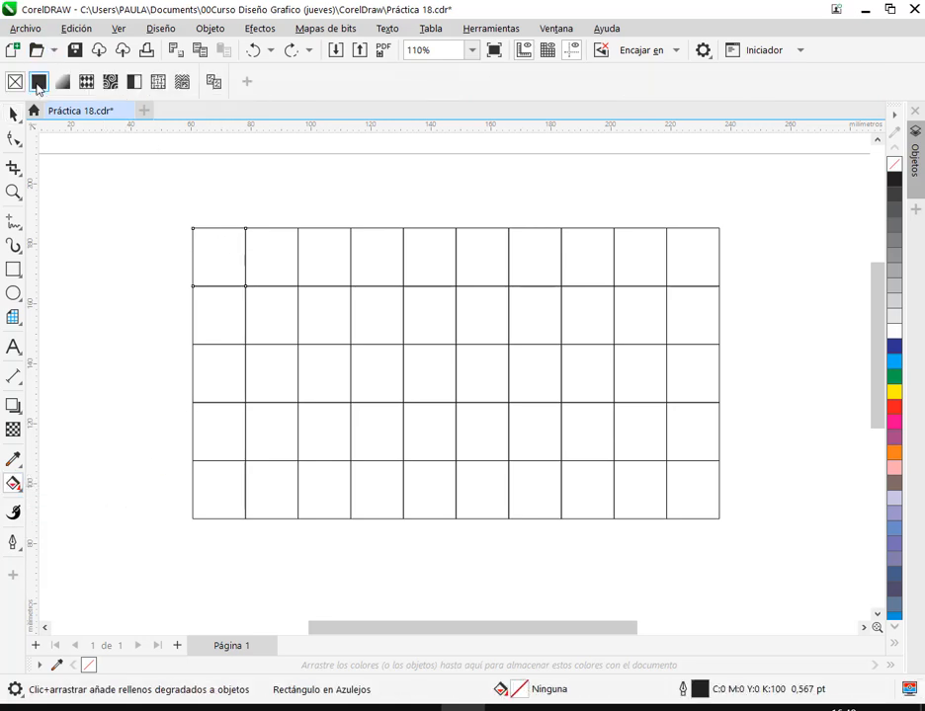
left_click(37, 84)
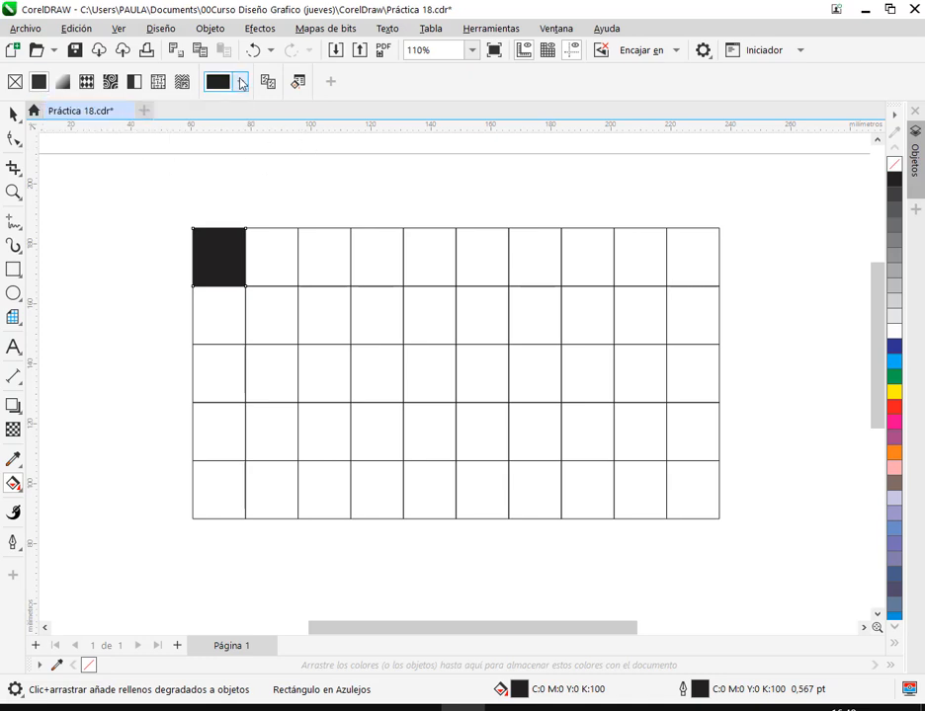
left_click(296, 82)
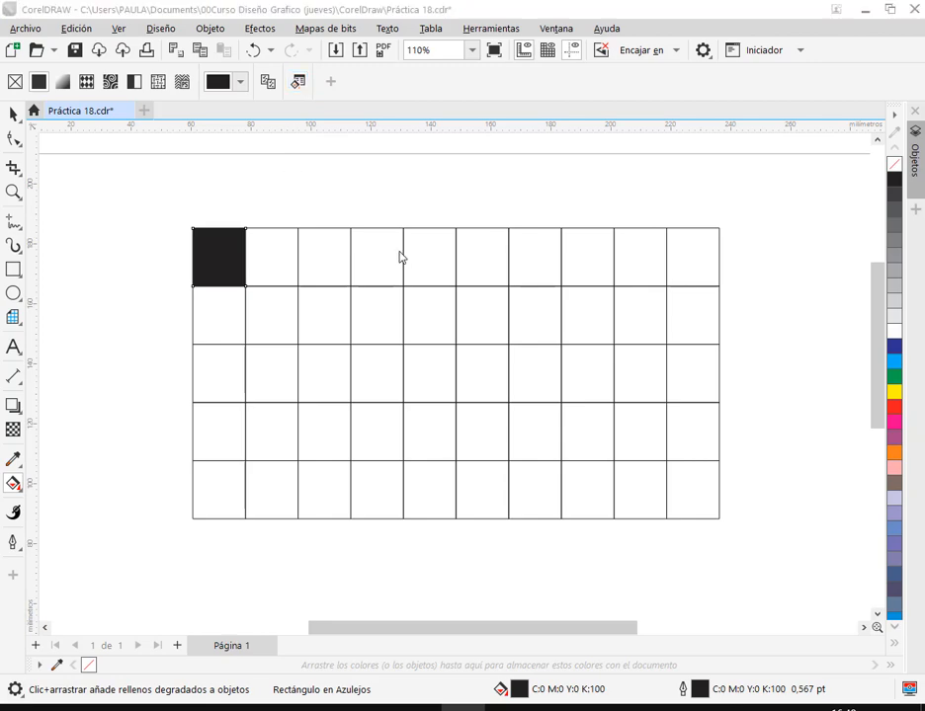
left_click_drag(356, 105, 541, 77)
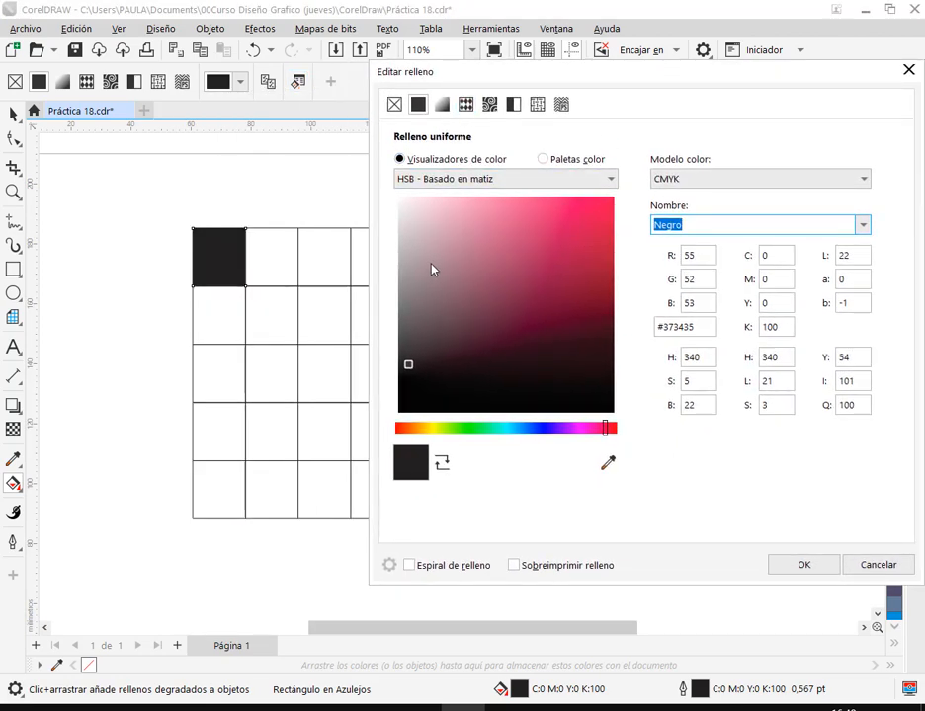
mouse_move(429, 237)
left_mouse_down()
mouse_move(420, 206)
mouse_move(407, 200)
left_mouse_up()
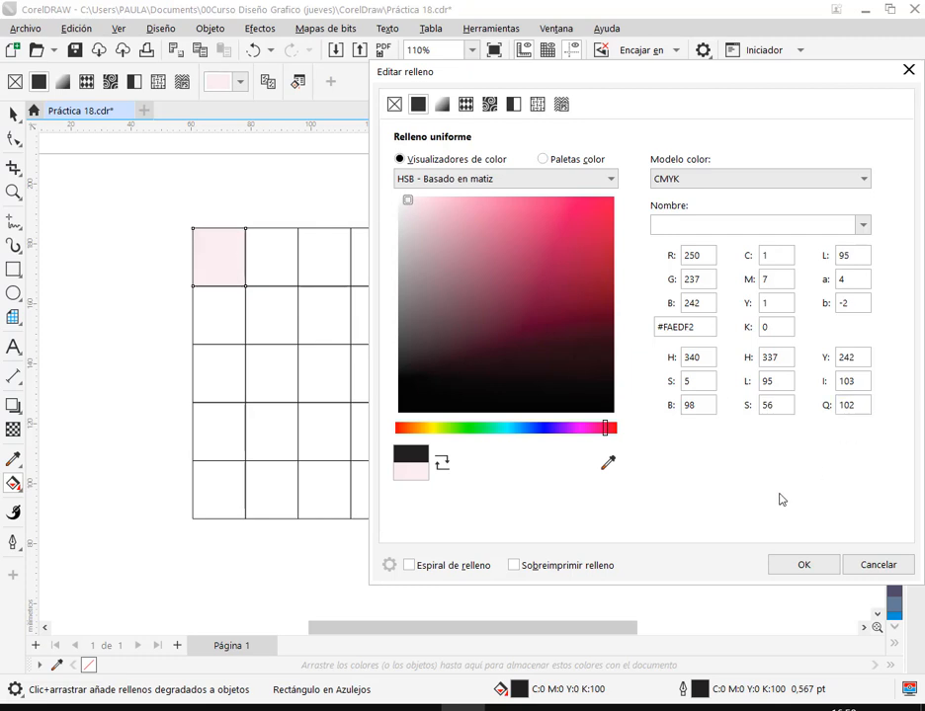
left_click(783, 567)
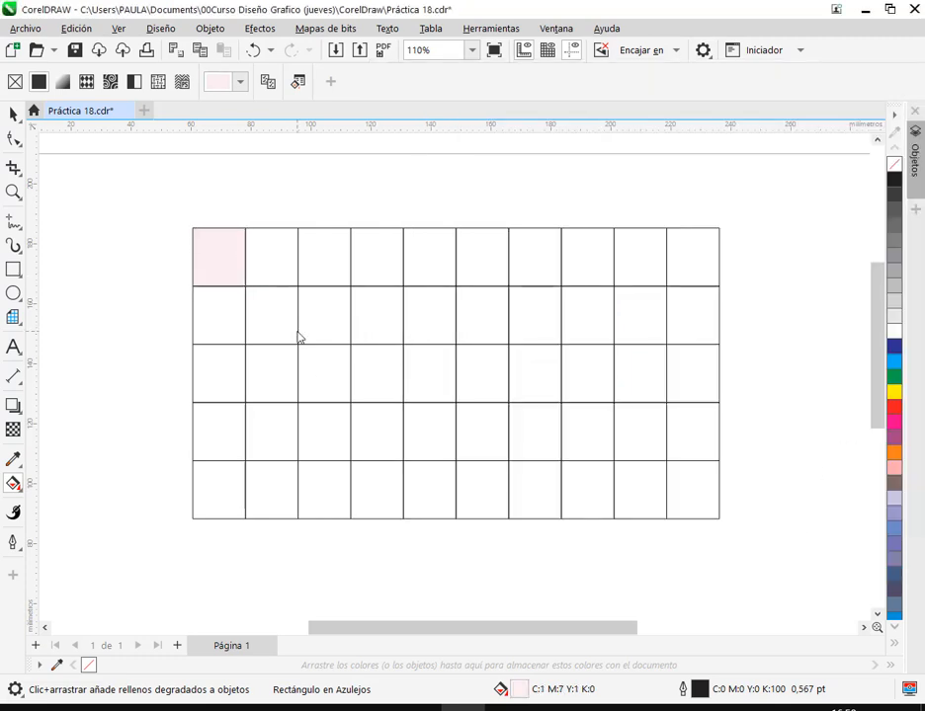
- Select the top-left tile and try the palette blue, yellow and red as its fill, ending with yellow
left_click(13, 115)
left_click(237, 262)
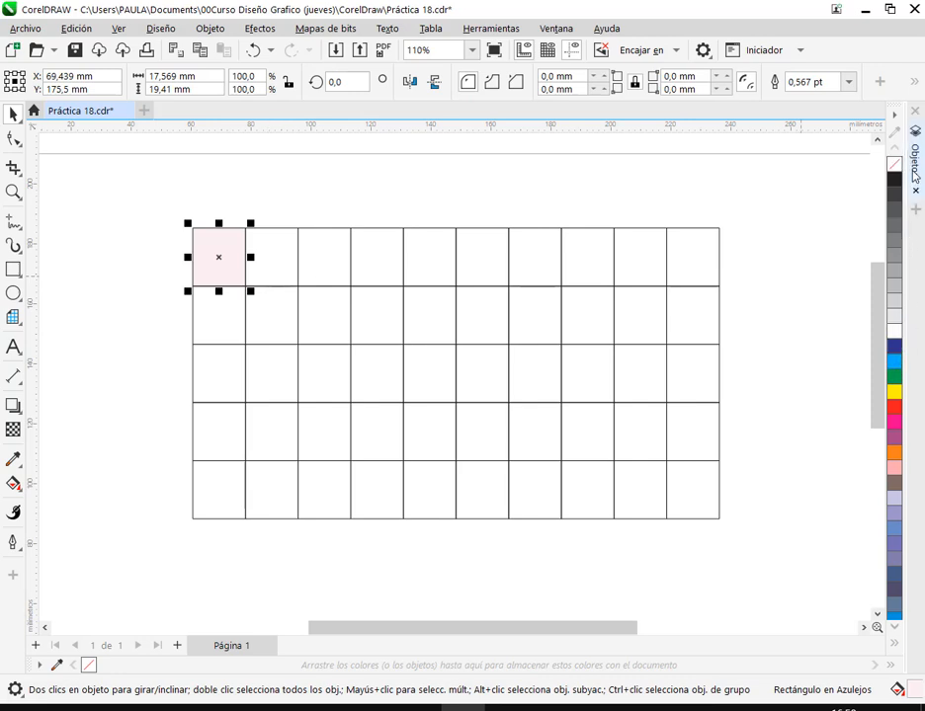
left_click(894, 361)
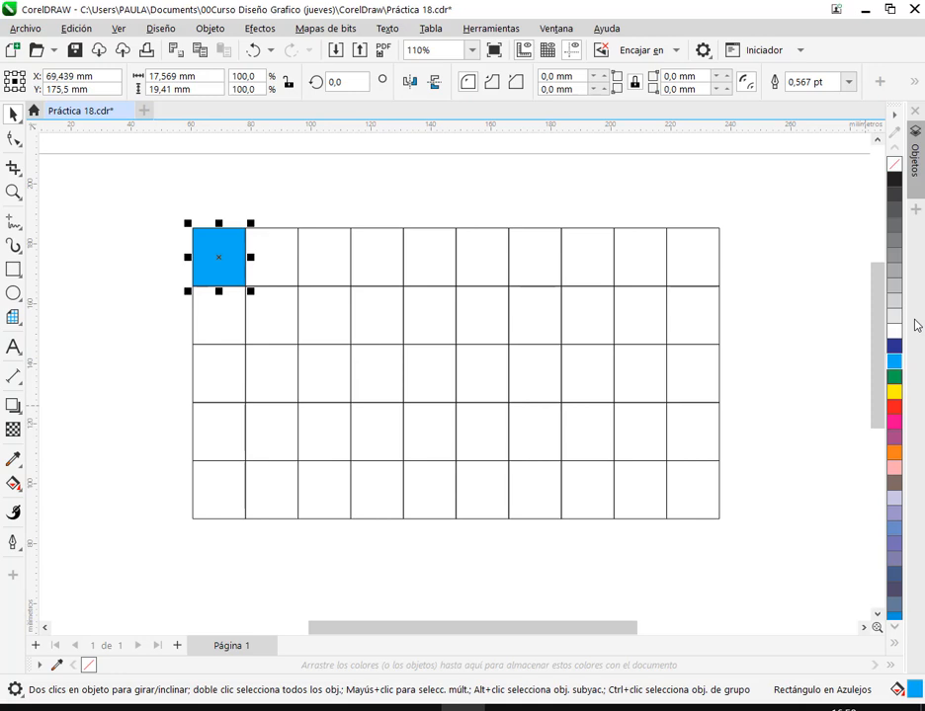
left_click(894, 391)
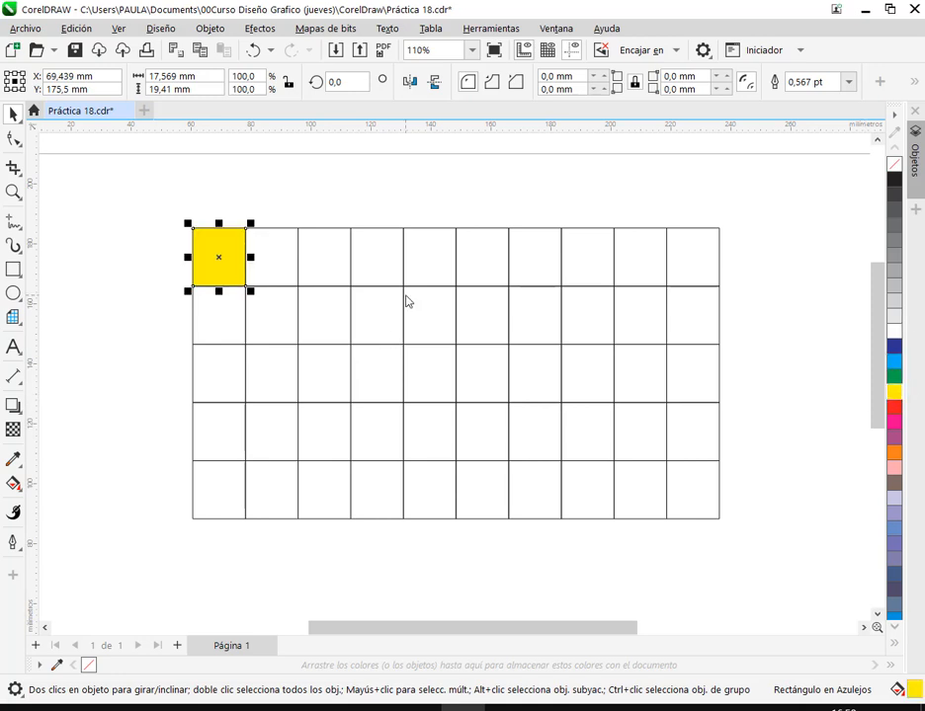
left_click(898, 408)
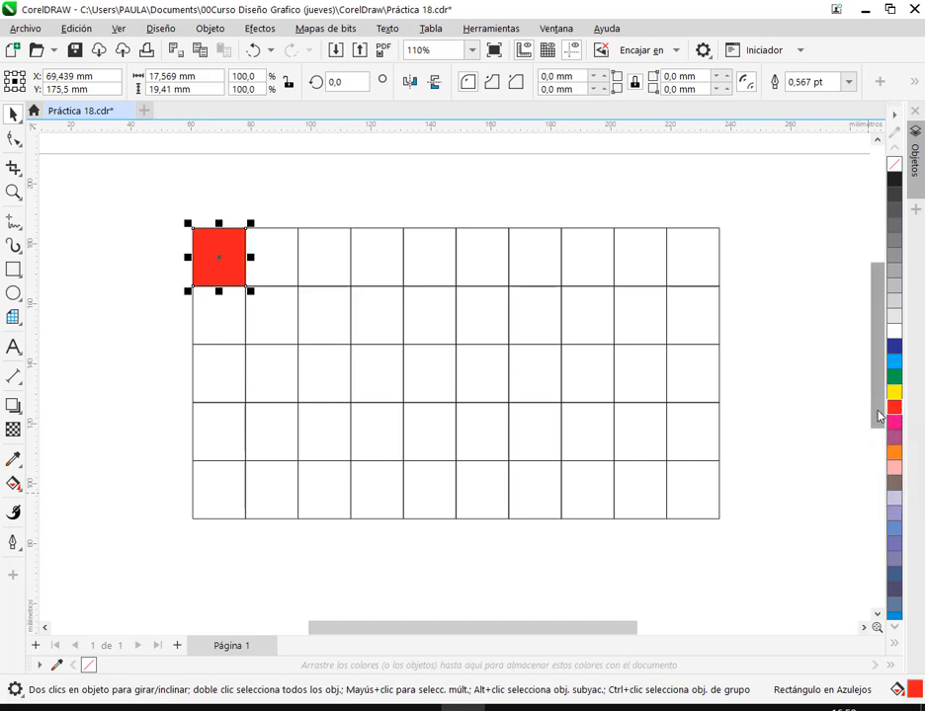
left_click(895, 391)
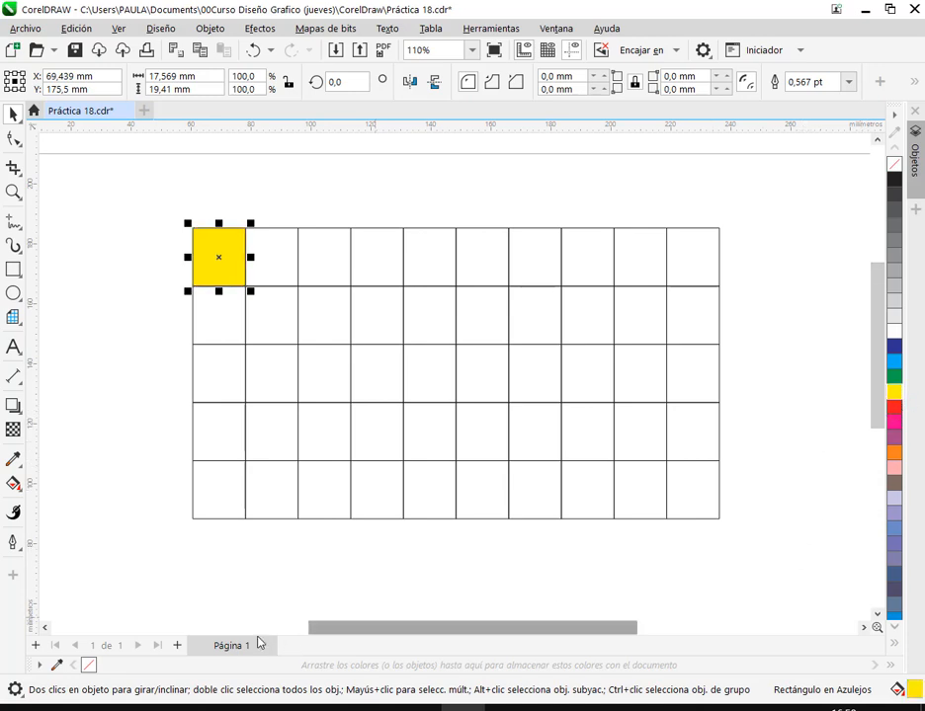
- Examine the Ctrl key's location on the Windows on-screen keyboard and close the keyboard
key("super")
type("t")
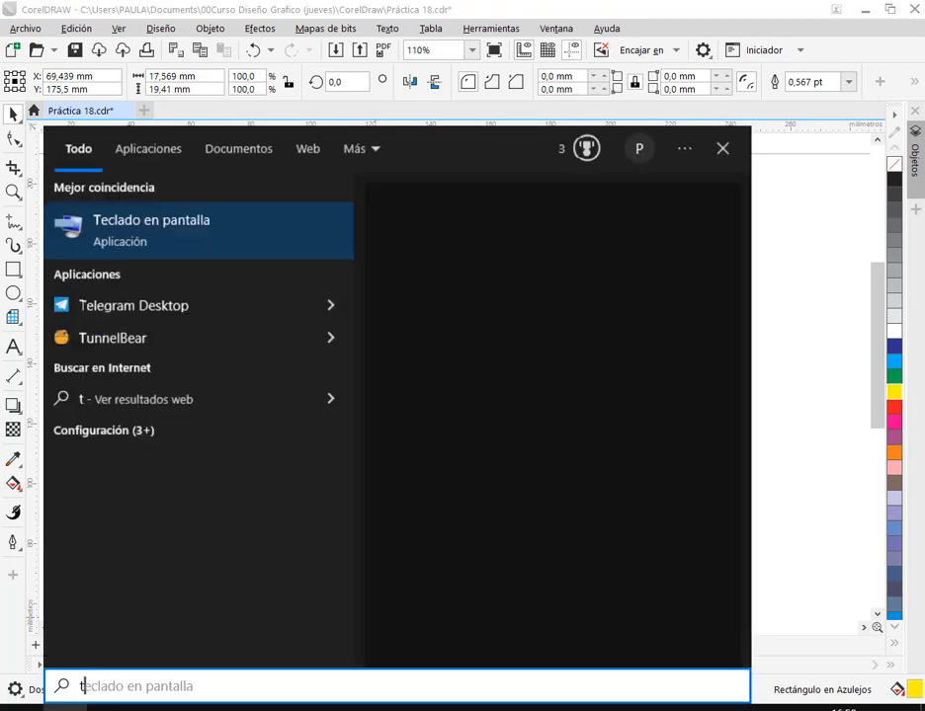
left_click(193, 249)
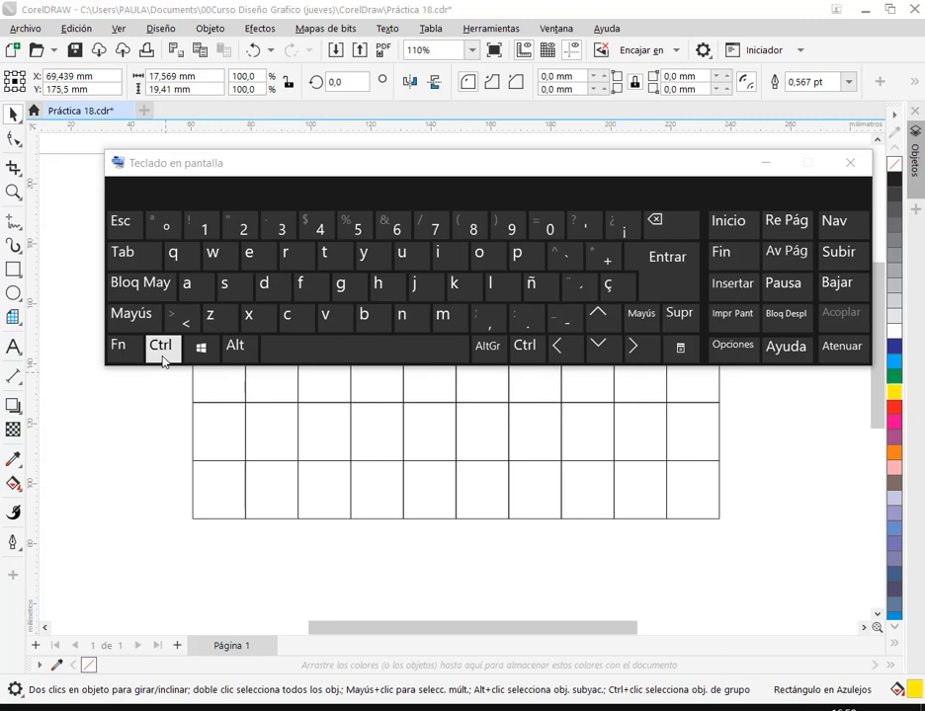
left_click(852, 163)
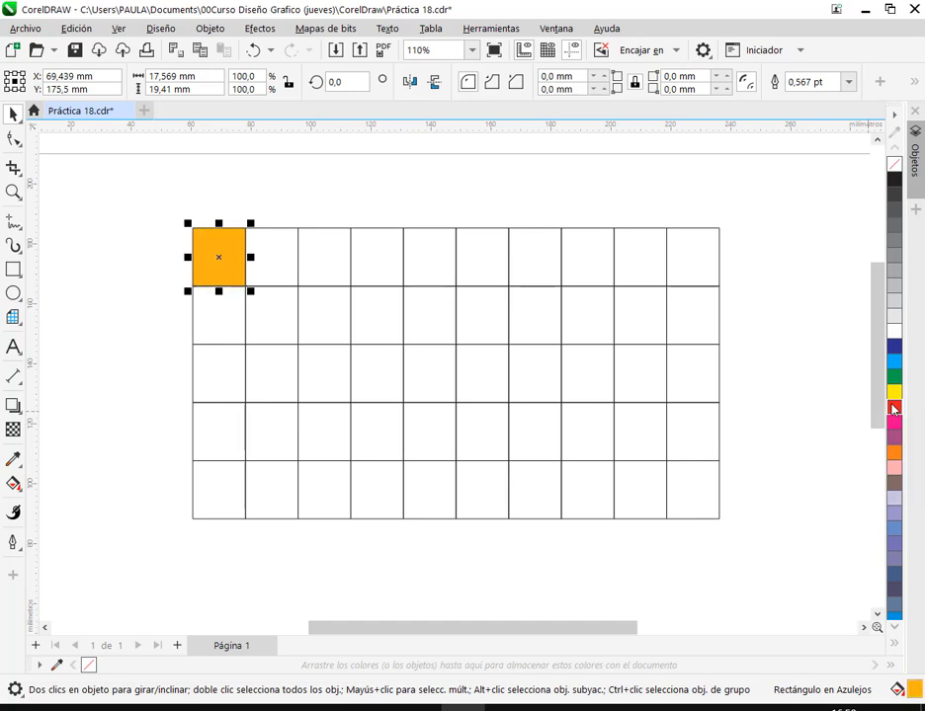
- Blend the palette red gradually into the top-left tile's orange fill, ending with full red
left_click(892, 408, "ctrl")
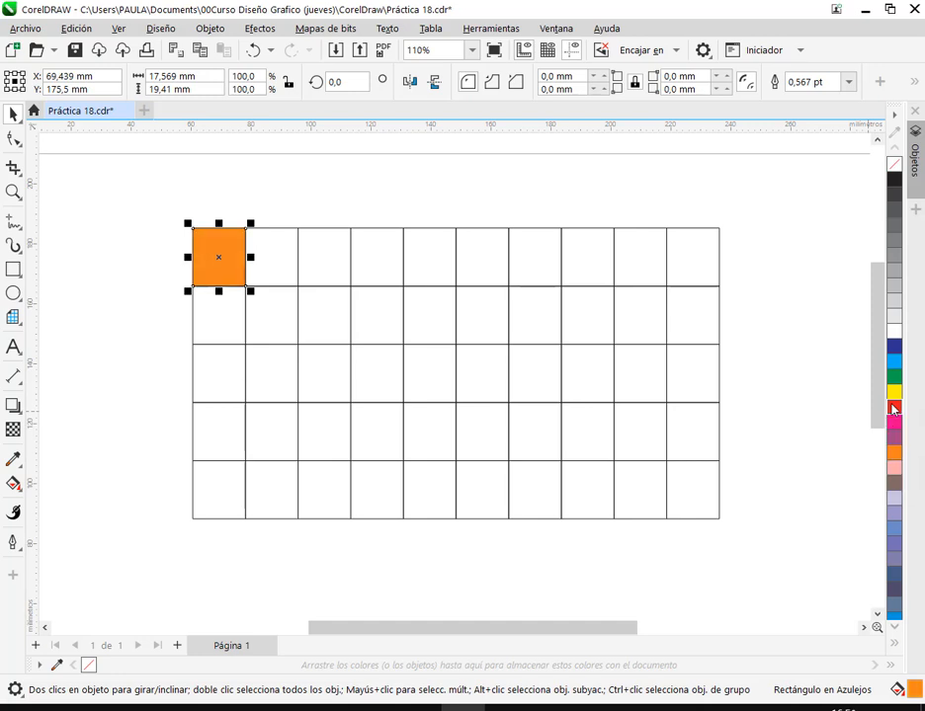
left_click(892, 408)
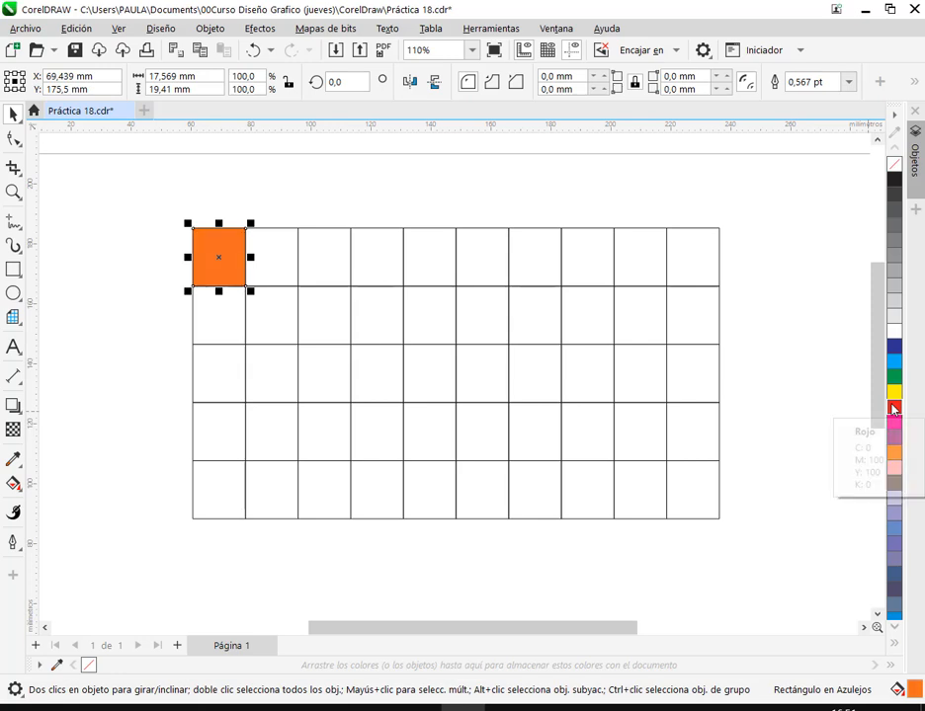
left_click(892, 408)
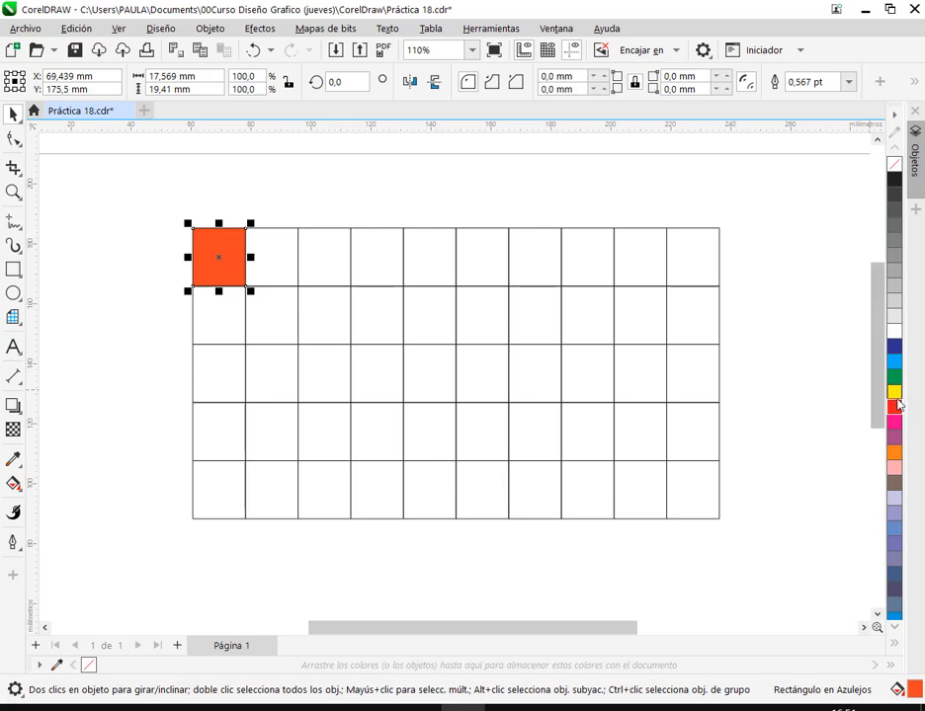
left_click(898, 405)
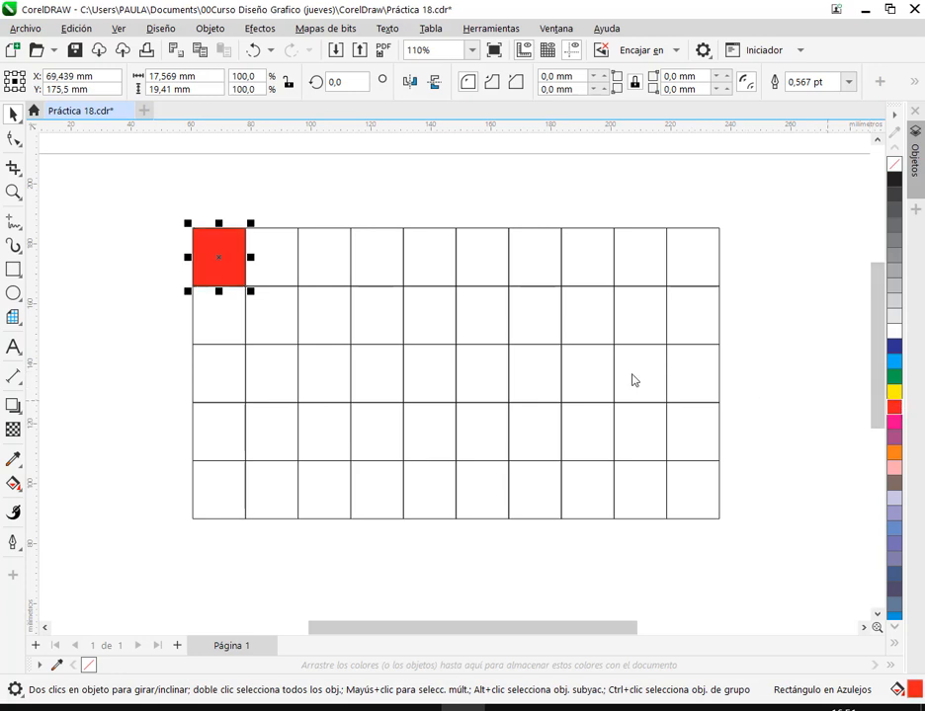
- Blend small amounts of the palette blue into the top-left tile's red fill, and replace it with solid blue
left_click(895, 366, "ctrl")
left_click(895, 366, "ctrl")
left_click(895, 367, "ctrl")
left_click(896, 364)
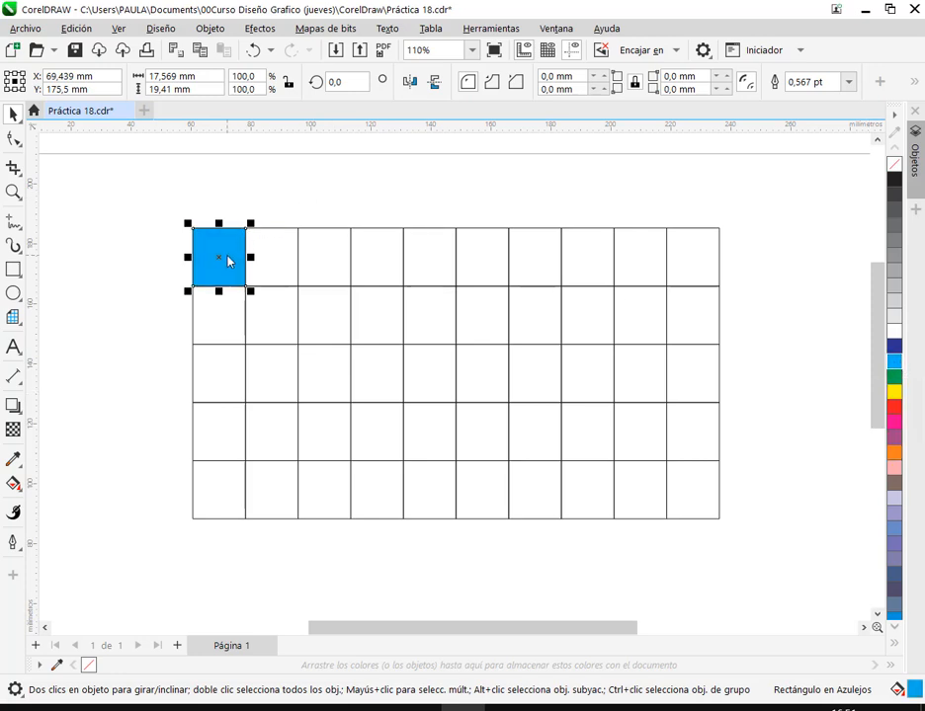
- Fill the top-left tile white with a slight blue tint, and give the tile below it a slight yellow tint
left_click(894, 334)
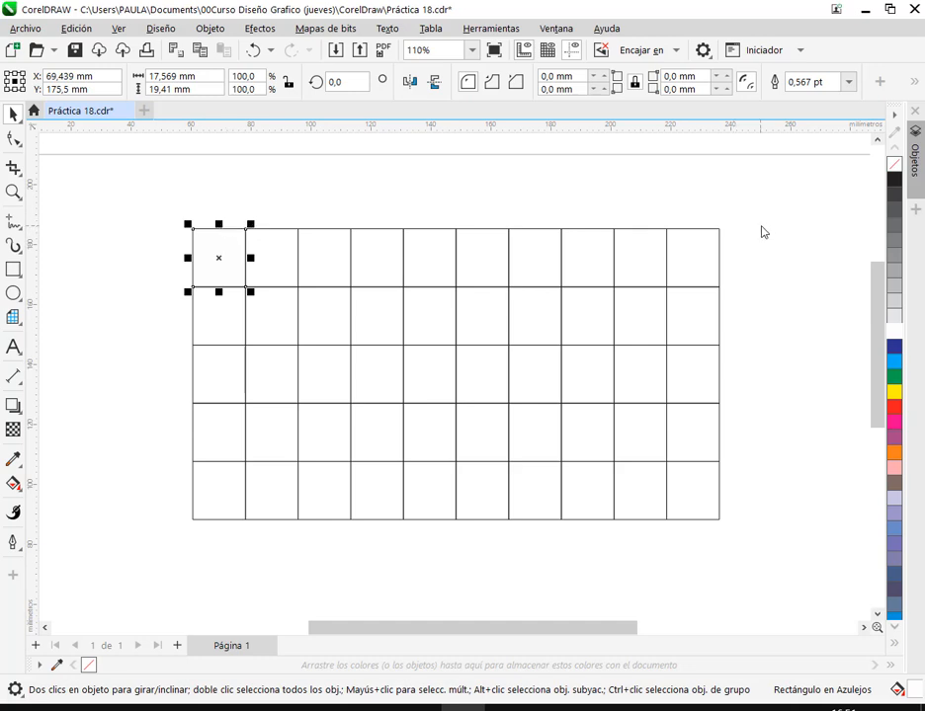
left_click(897, 366)
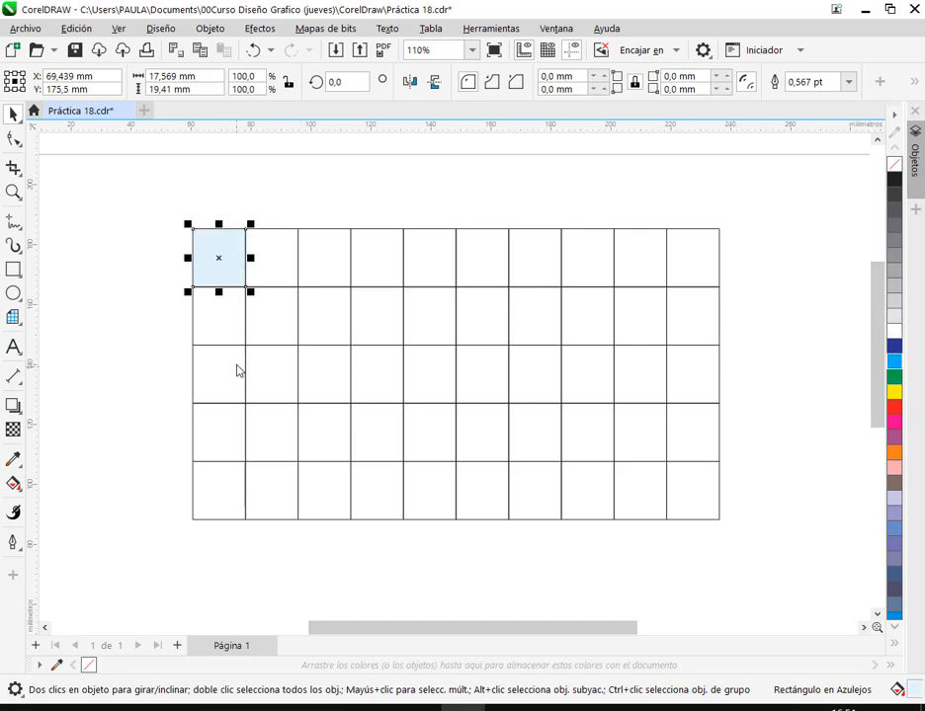
left_click(218, 320)
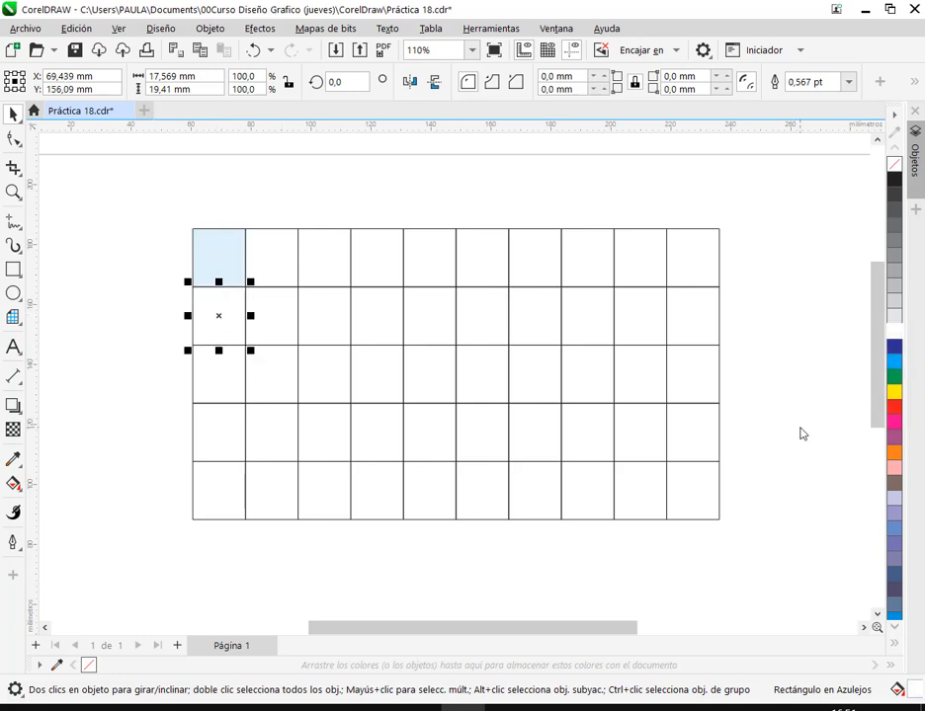
left_click(895, 396)
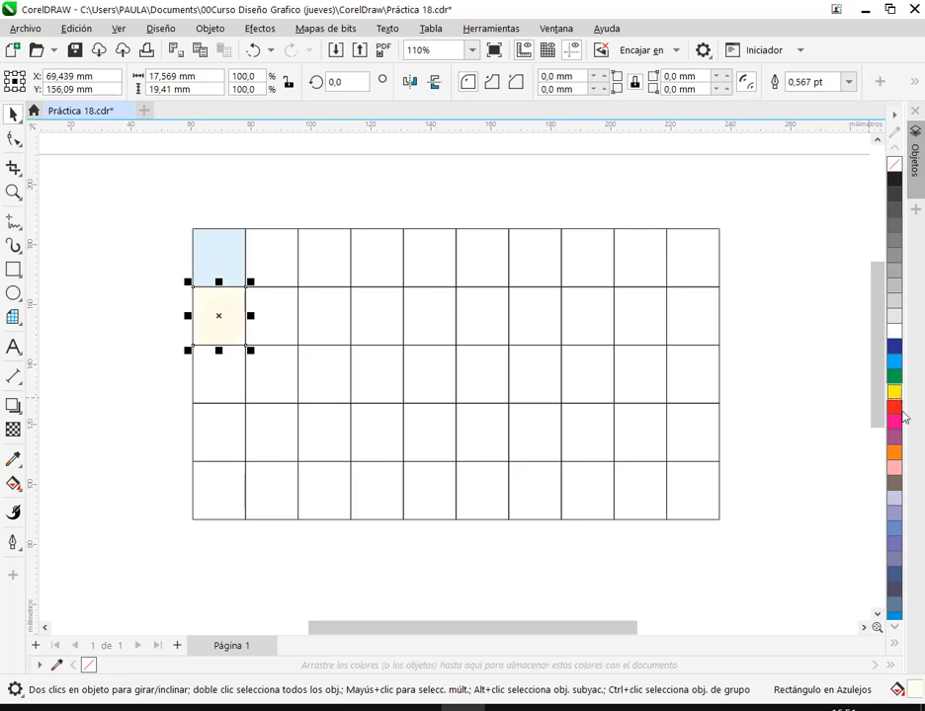
- Fill all the grid tiles except the pale blue and pale yellow ones with white, and clear the selection
left_click(224, 390)
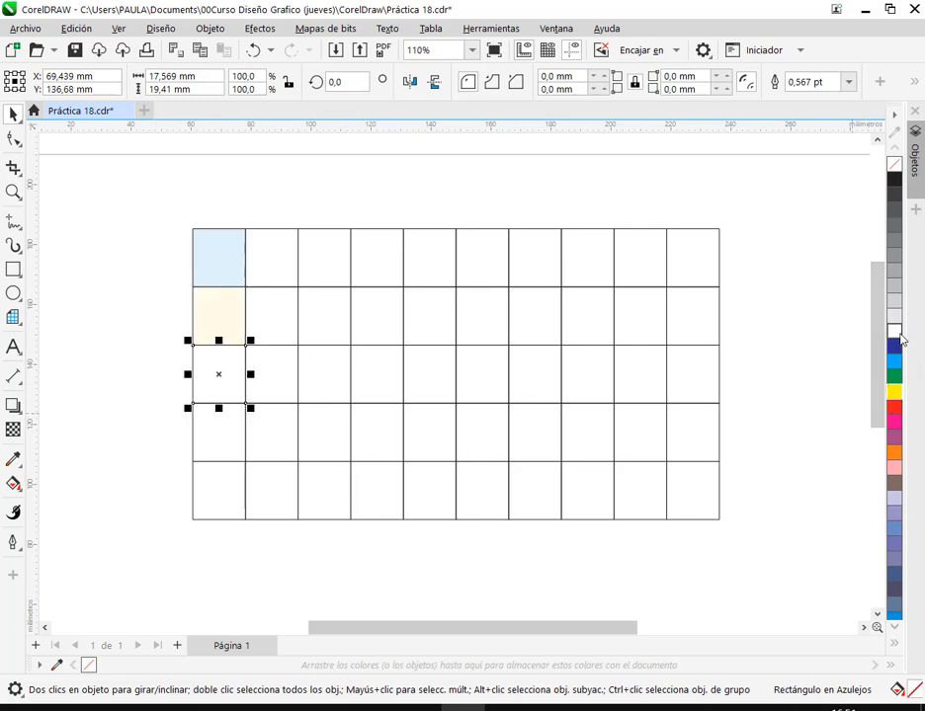
left_click_drag(768, 190, 151, 601)
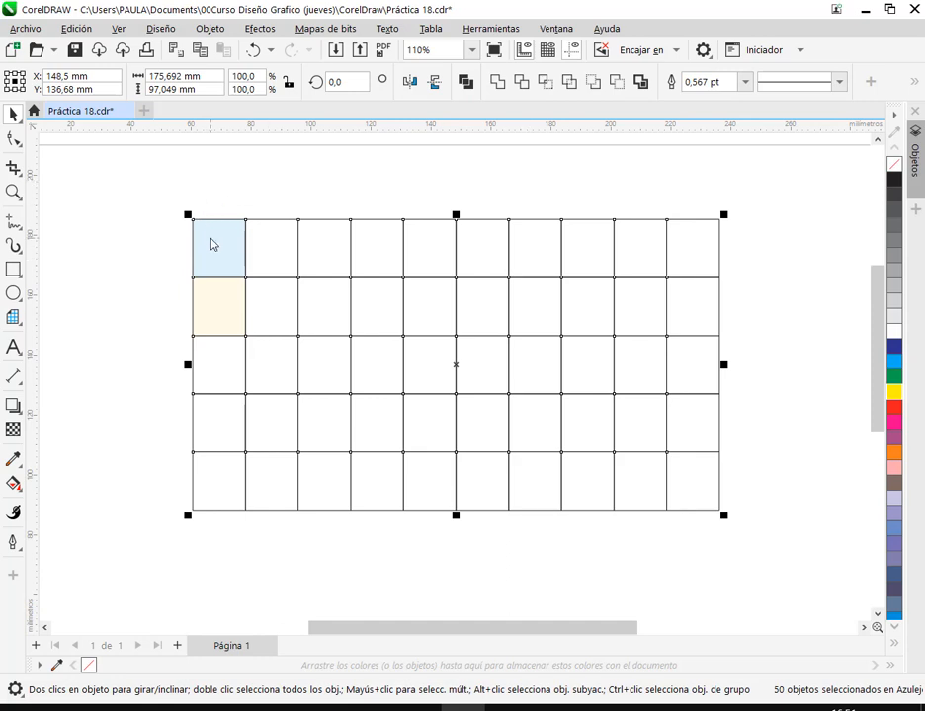
left_click(897, 333)
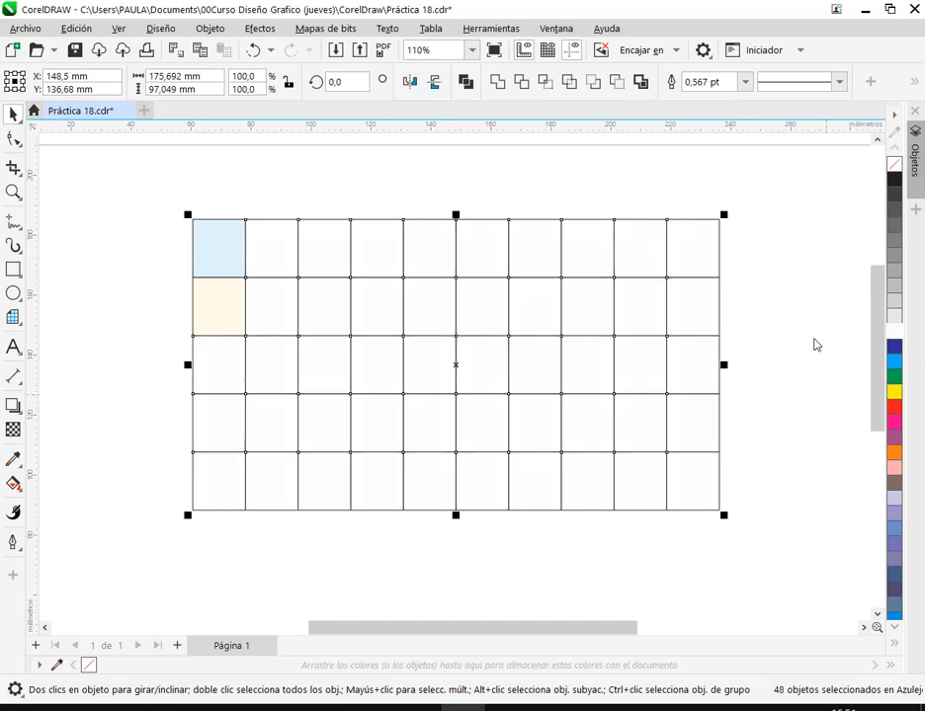
left_click(813, 339)
- Tint the third, fourth and fifth tiles of the first column slightly with the palette red, green and orange respectively
left_click(213, 365)
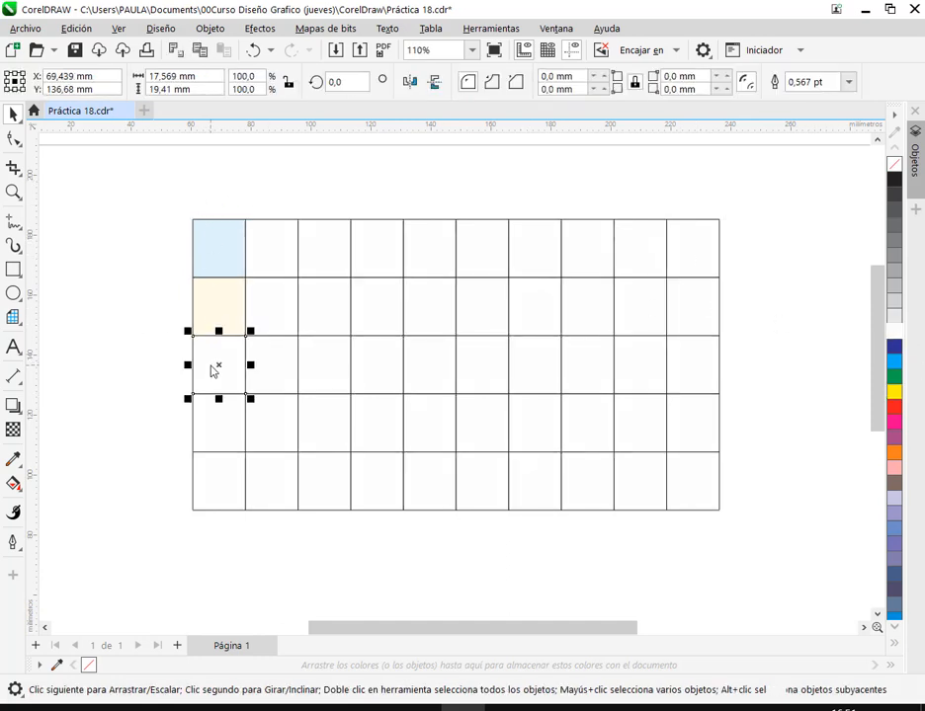
left_click(897, 413)
left_click(200, 432)
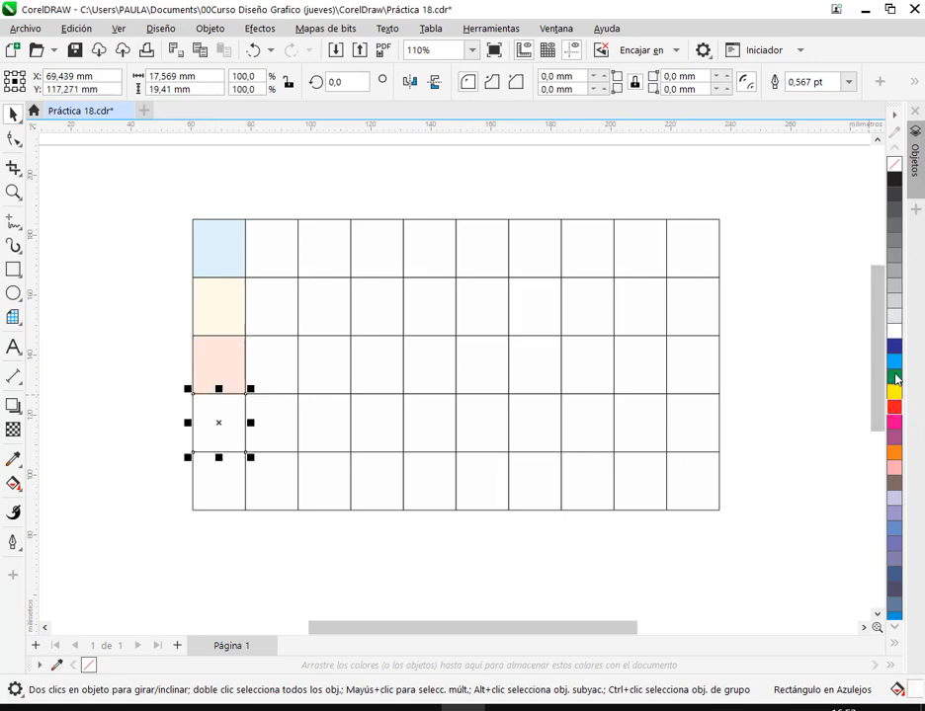
left_click(896, 379)
left_click(250, 481)
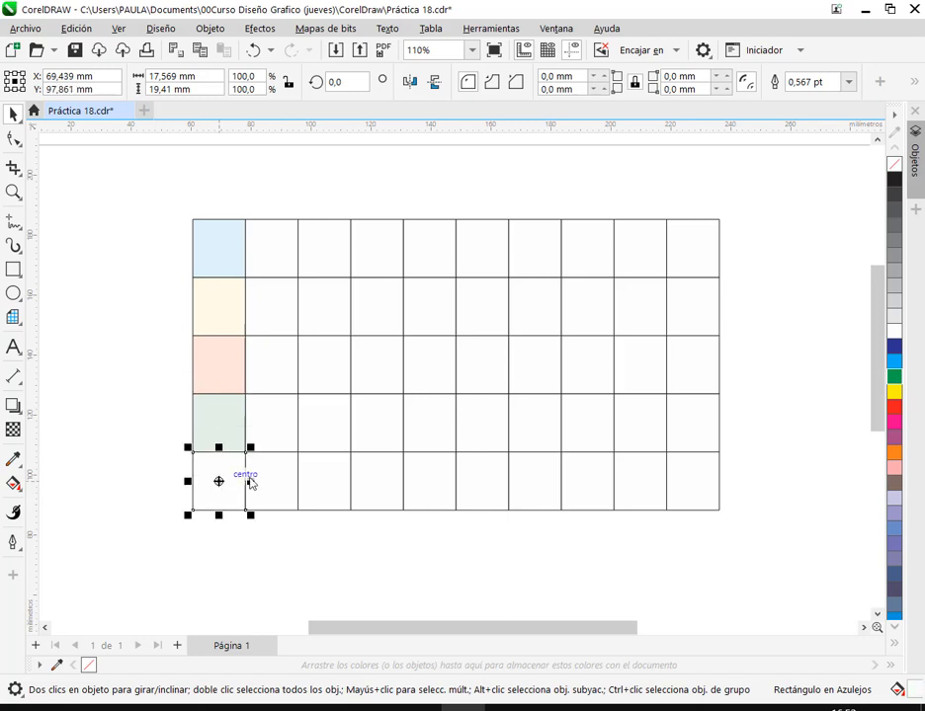
left_click(897, 454)
- Tint the second column's top tile slightly with the palette dark blue, and the tile below it with violet and magenta
left_click(276, 258)
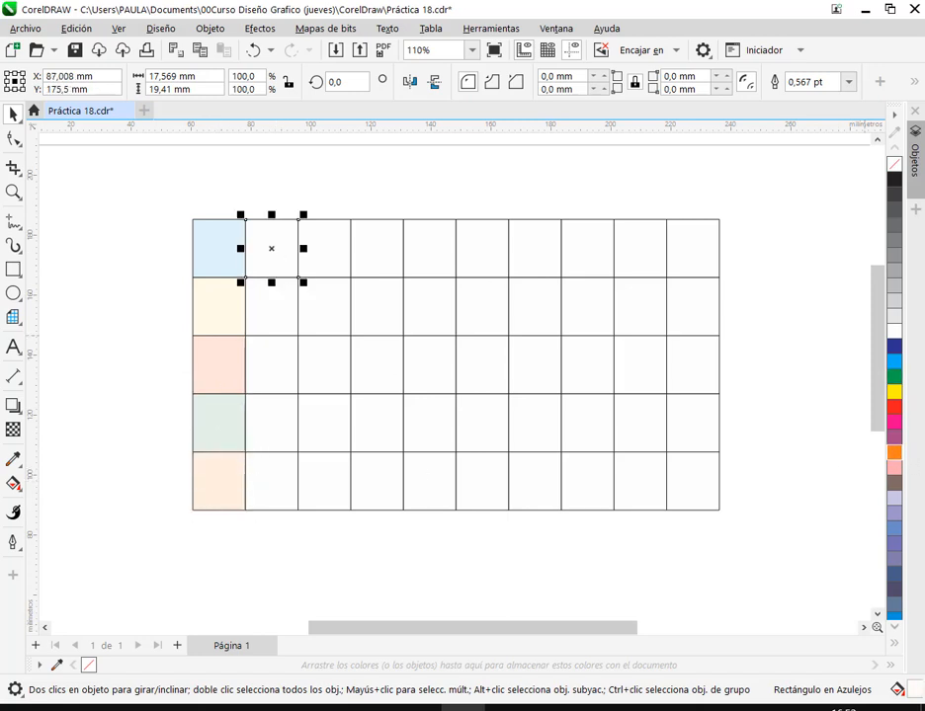
left_click(896, 349)
left_click(280, 297)
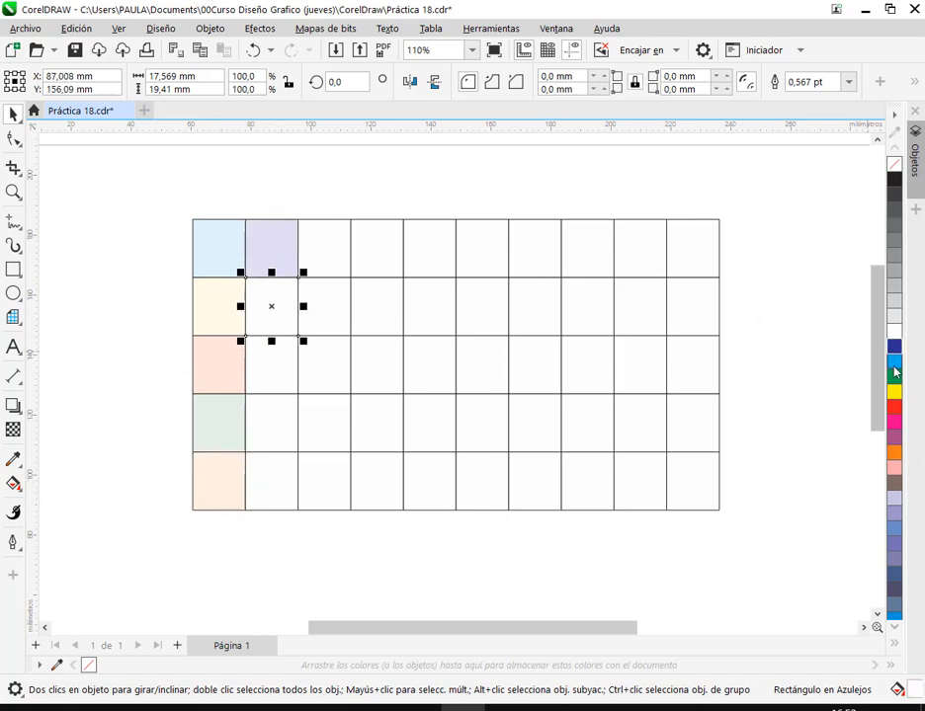
left_click(896, 549, "ctrl")
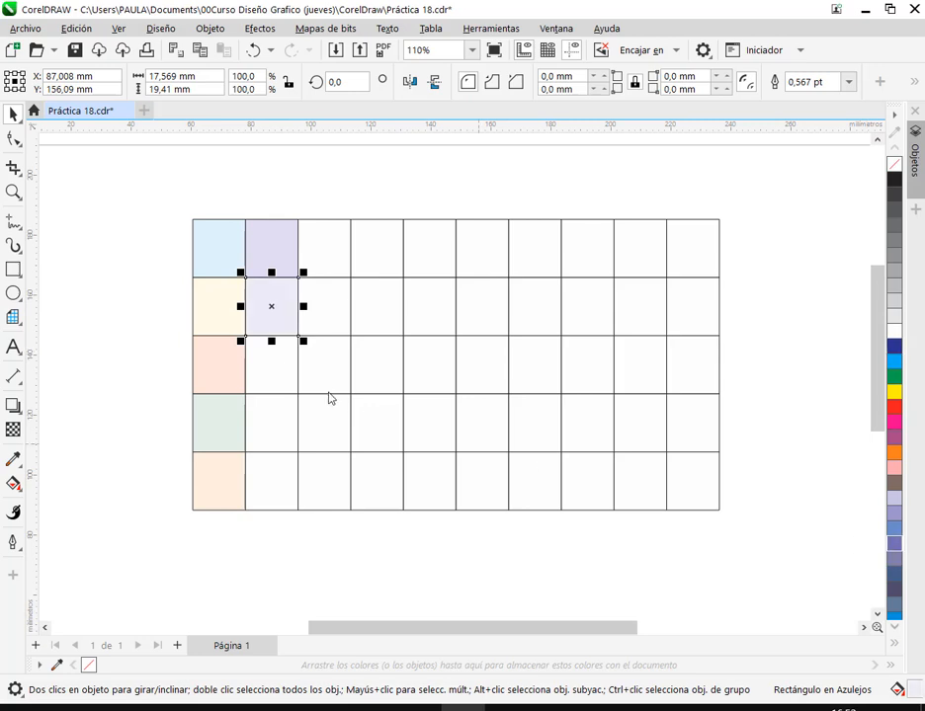
left_click(889, 432, "ctrl")
- Tint the second column's third tile slightly with light blue, the fourth with green and yellow, and the fifth with blue
left_click(275, 371)
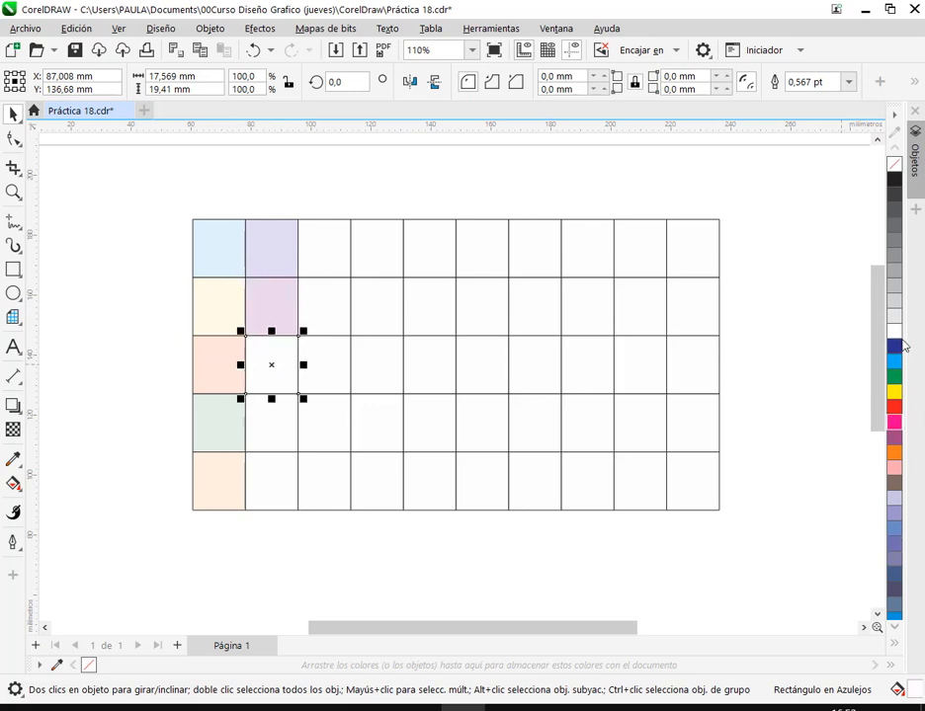
left_click(896, 362, "ctrl")
left_click(265, 425)
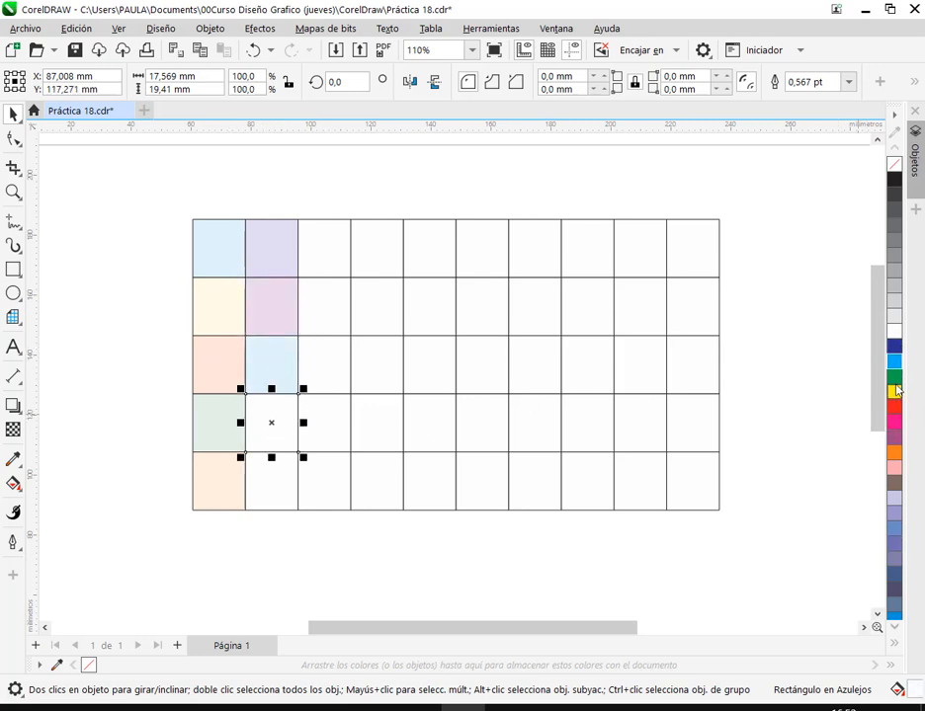
left_click(895, 377, "ctrl")
left_click(268, 489)
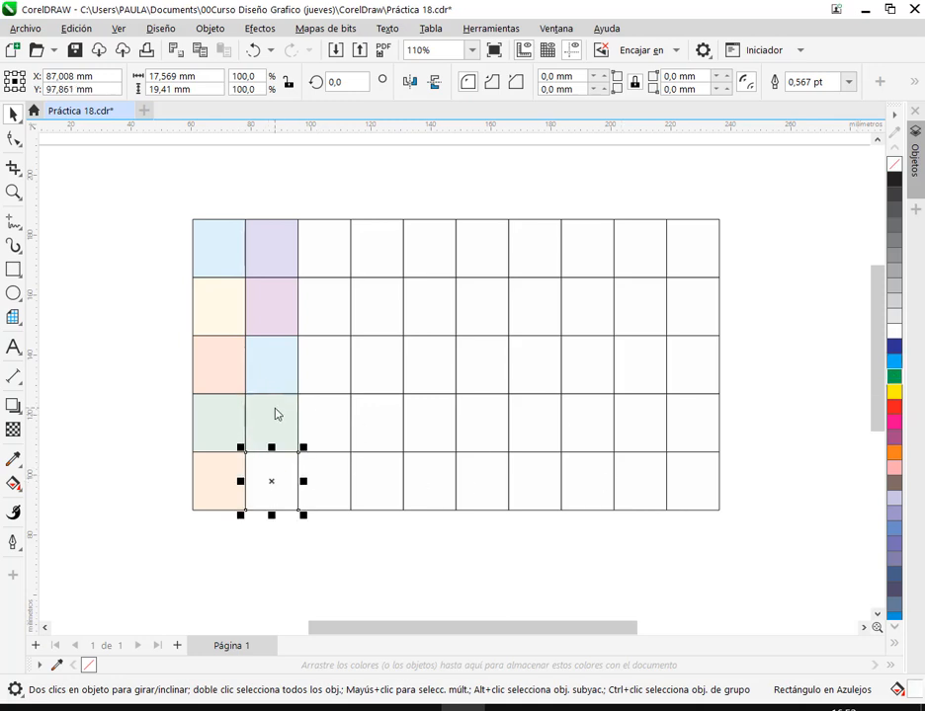
left_click(277, 412)
left_click(898, 394, "ctrl")
left_click(267, 491)
scroll(891, 612, "down", 2)
left_click(895, 603, "ctrl")
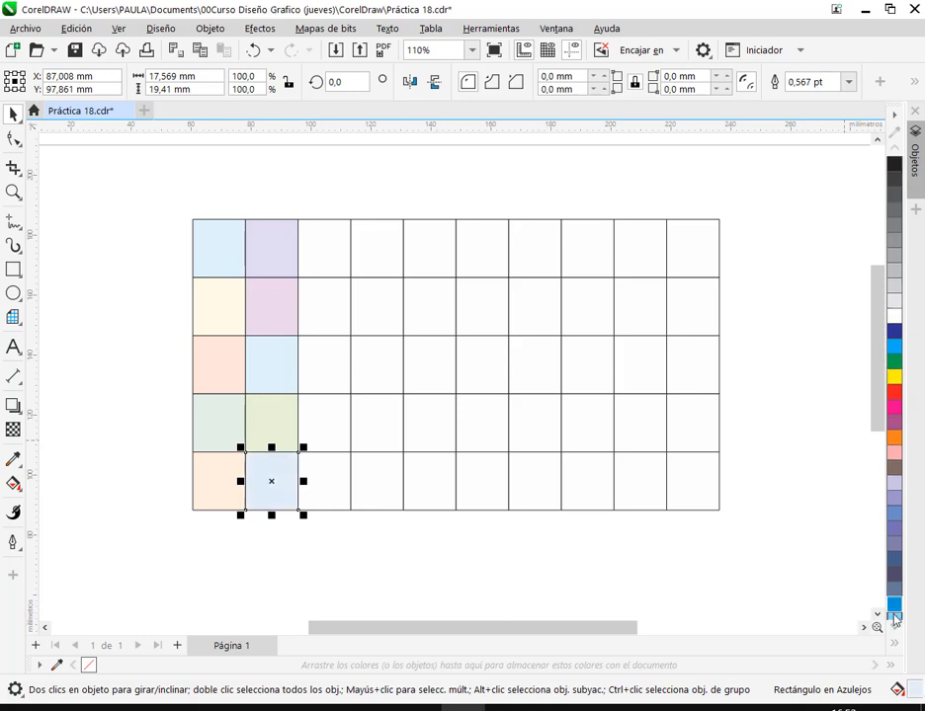
- Fill all 50 tiles of the grid with white again and clear the selection
left_click(332, 248)
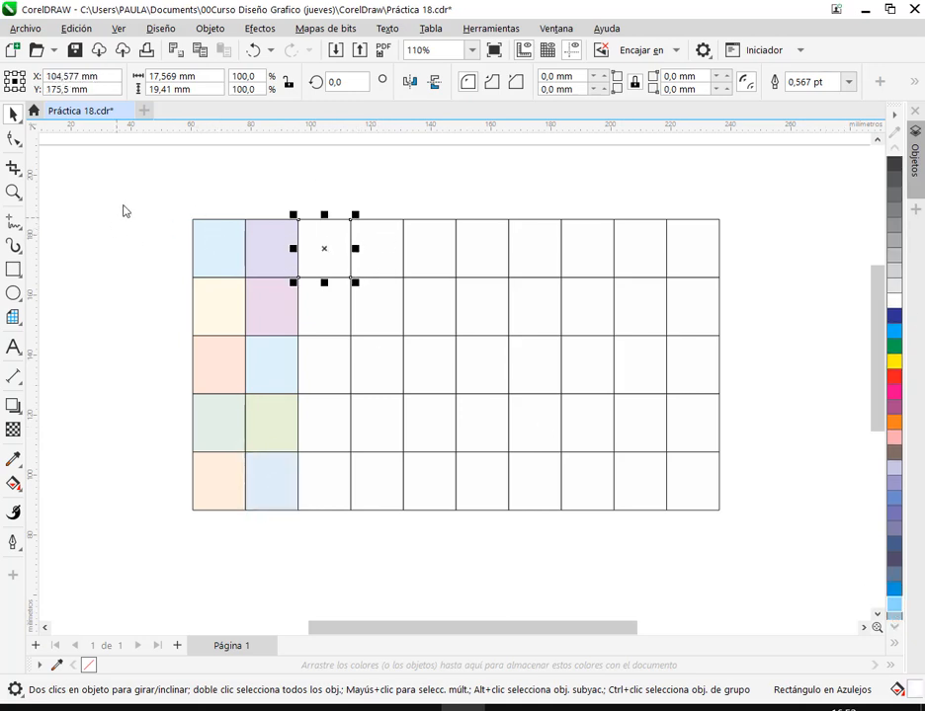
left_click_drag(133, 198, 777, 553)
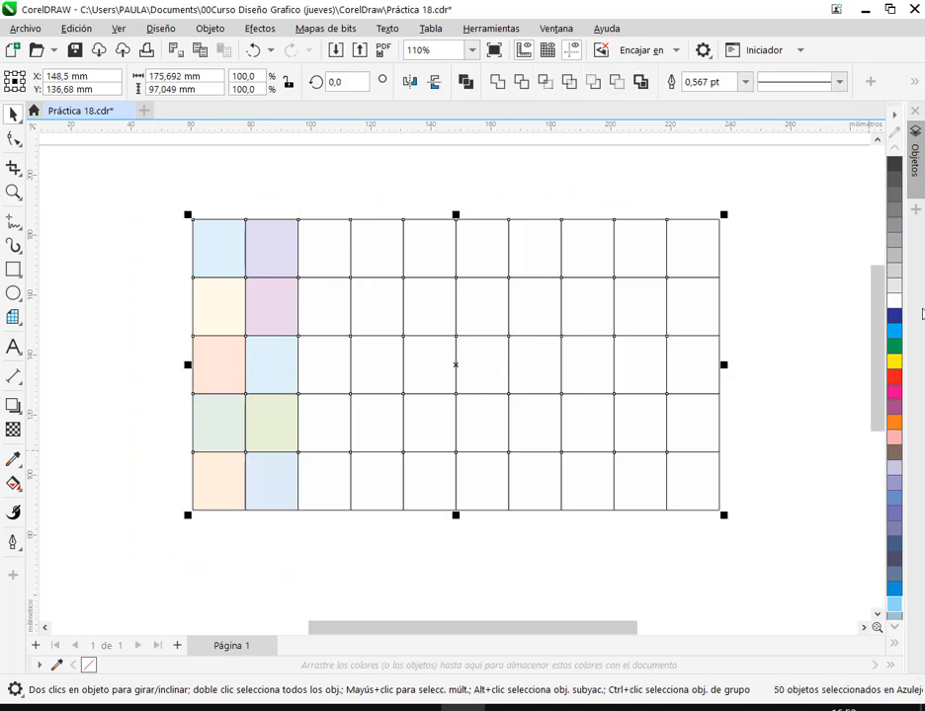
left_click(897, 303)
left_click(805, 353)
key("h")
left_click_drag(589, 414, 521, 406)
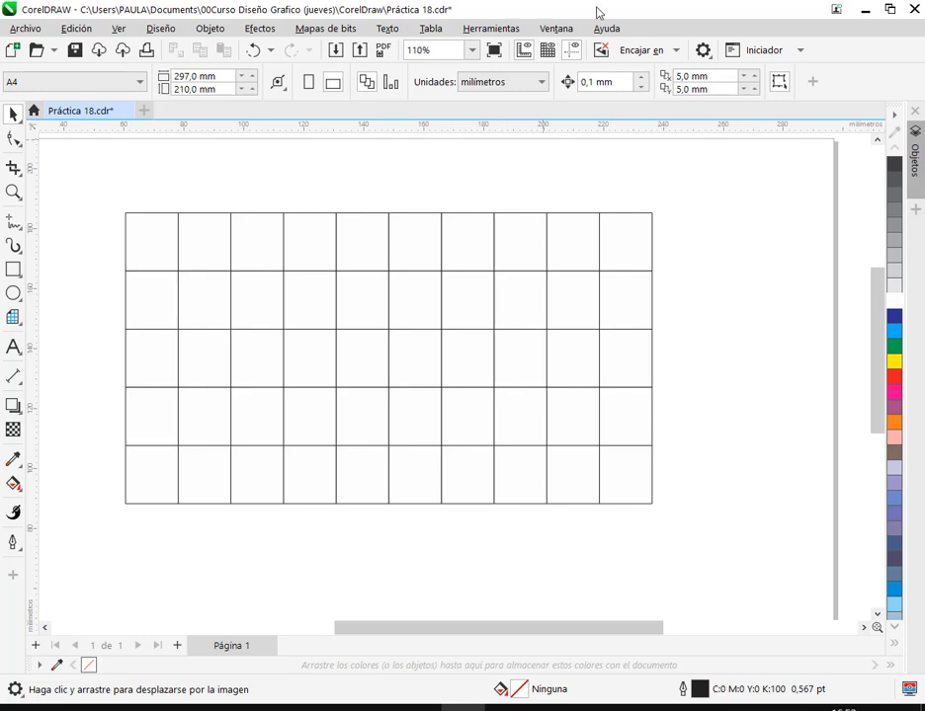
- Open the manager that lists all available color palettes
left_click(577, 31)
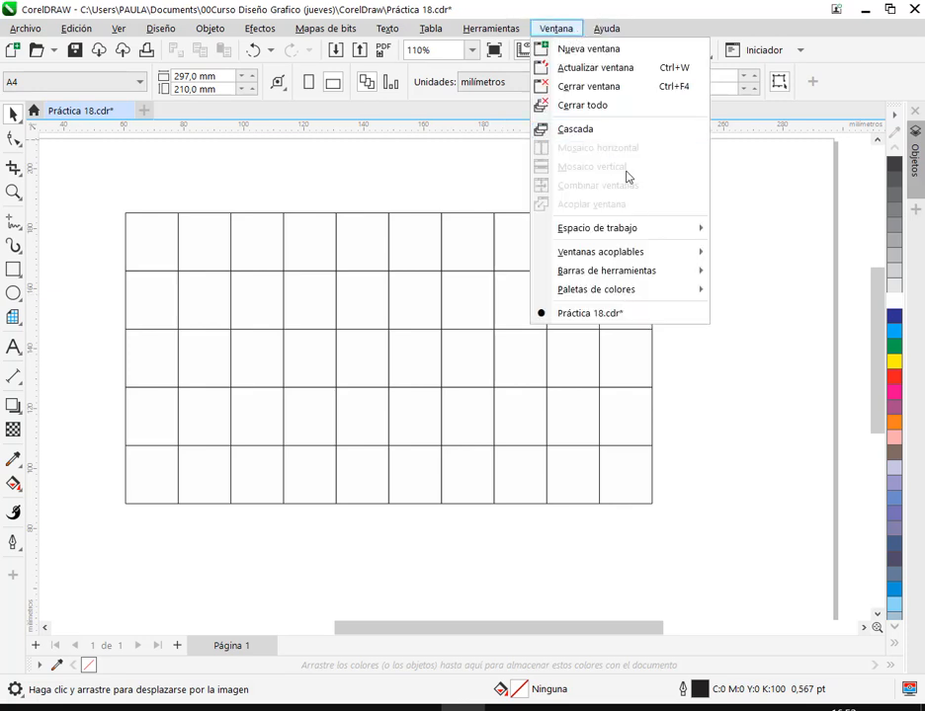
mouse_move(660, 290)
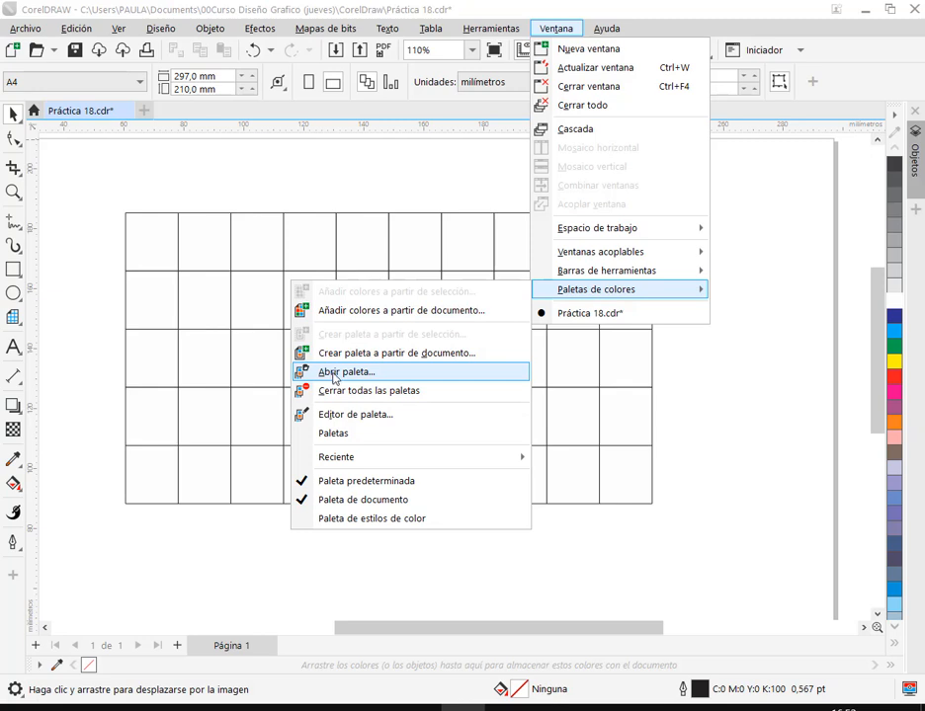
left_click(328, 433)
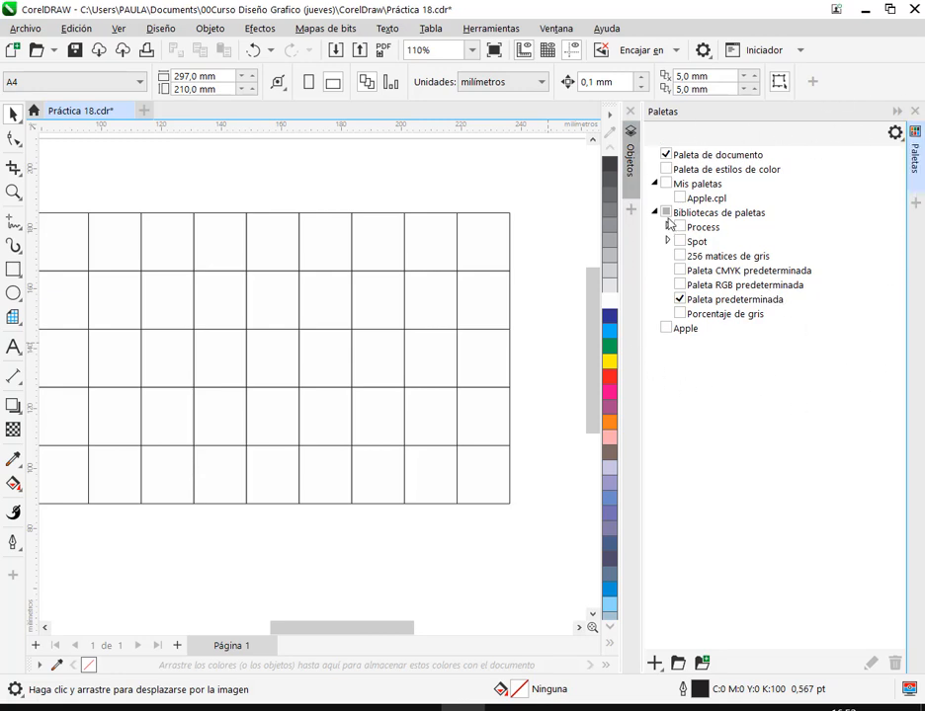
- Hide the default palette (Paleta predeterminada) and show it again
left_click(727, 155)
left_click(742, 155)
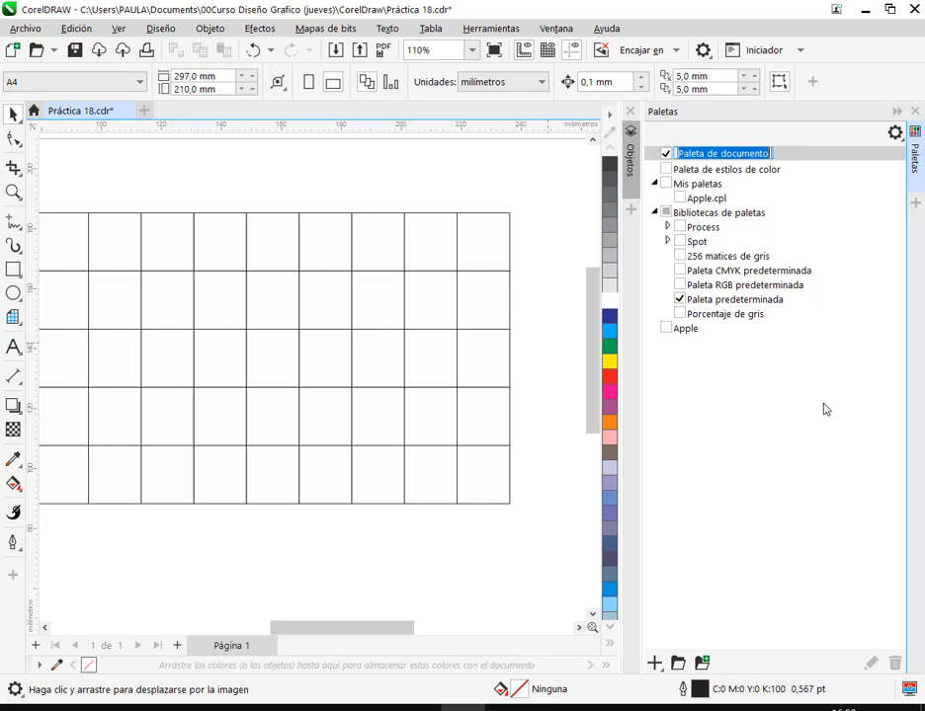
left_click(728, 305)
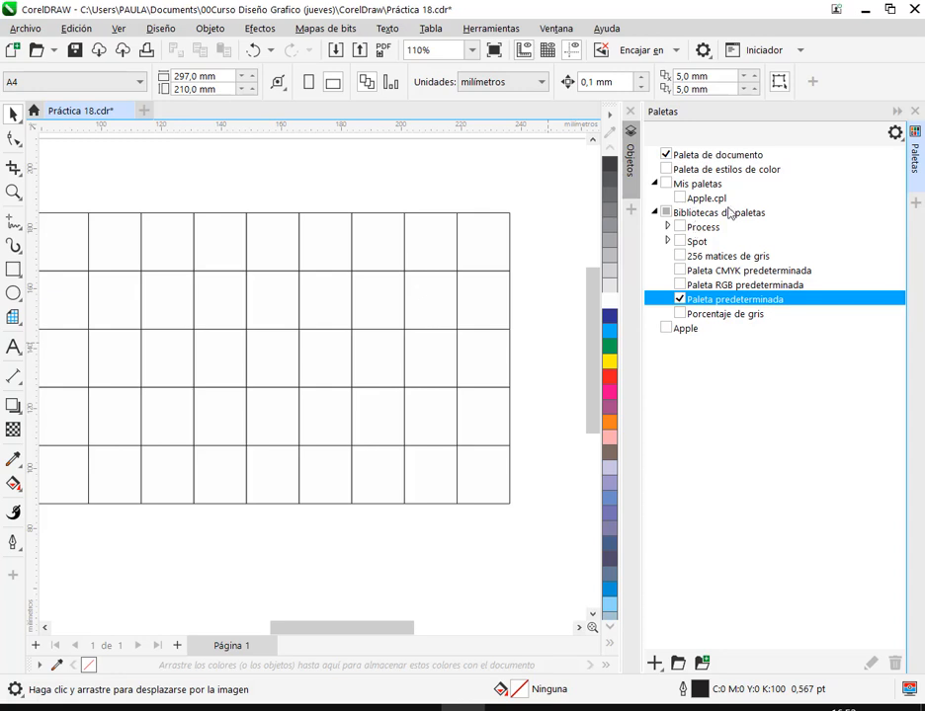
left_click(679, 300)
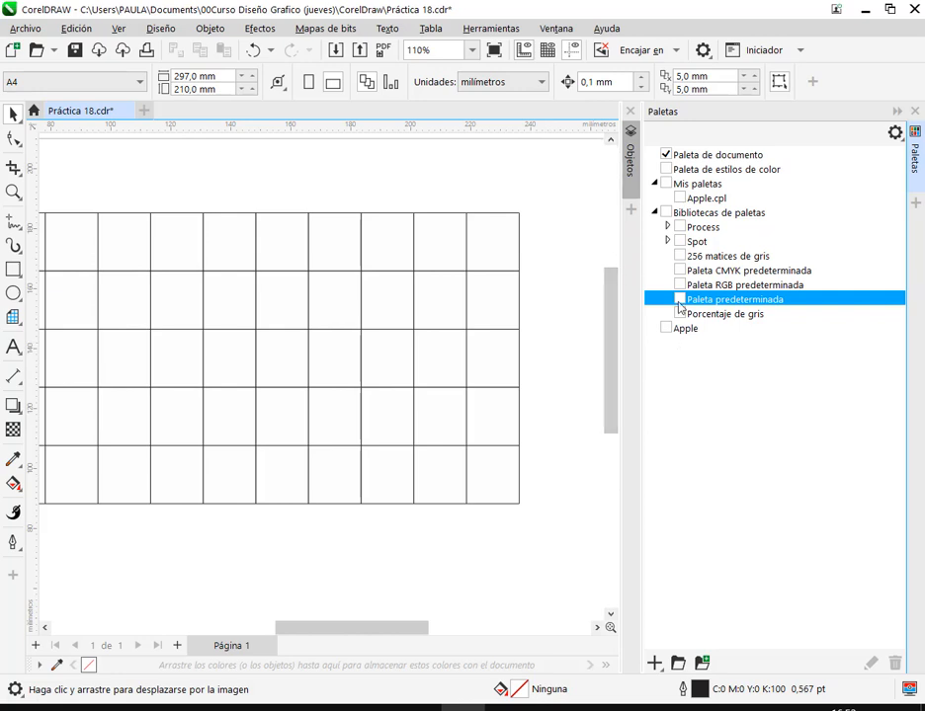
left_click(680, 300)
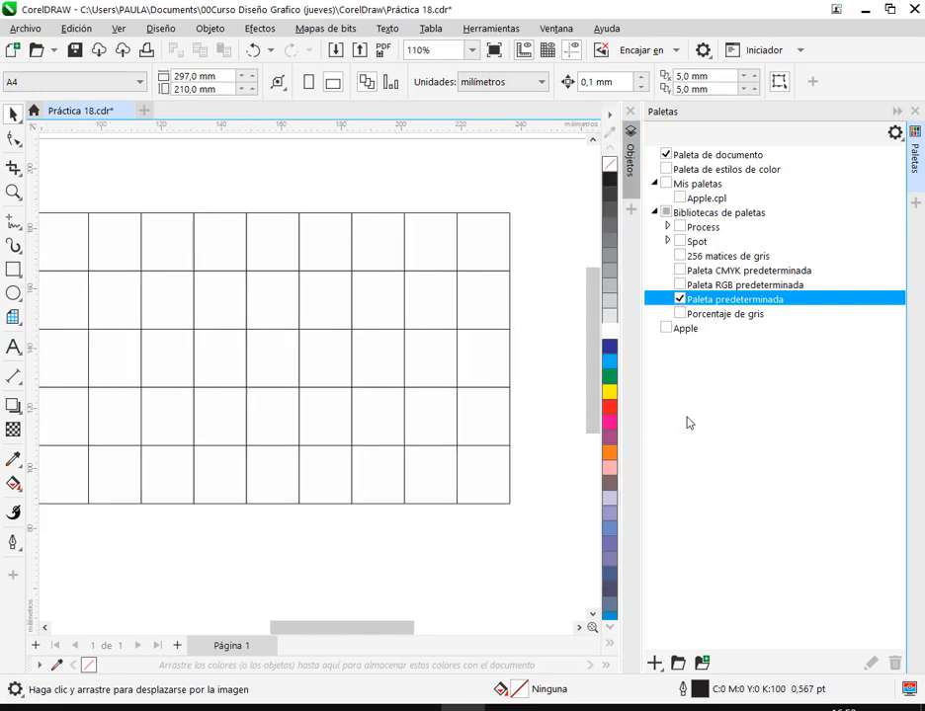
- Examine the PANTONE palettes in the Process library, including the PANTONE+ and Previous Version groups
left_click(668, 227)
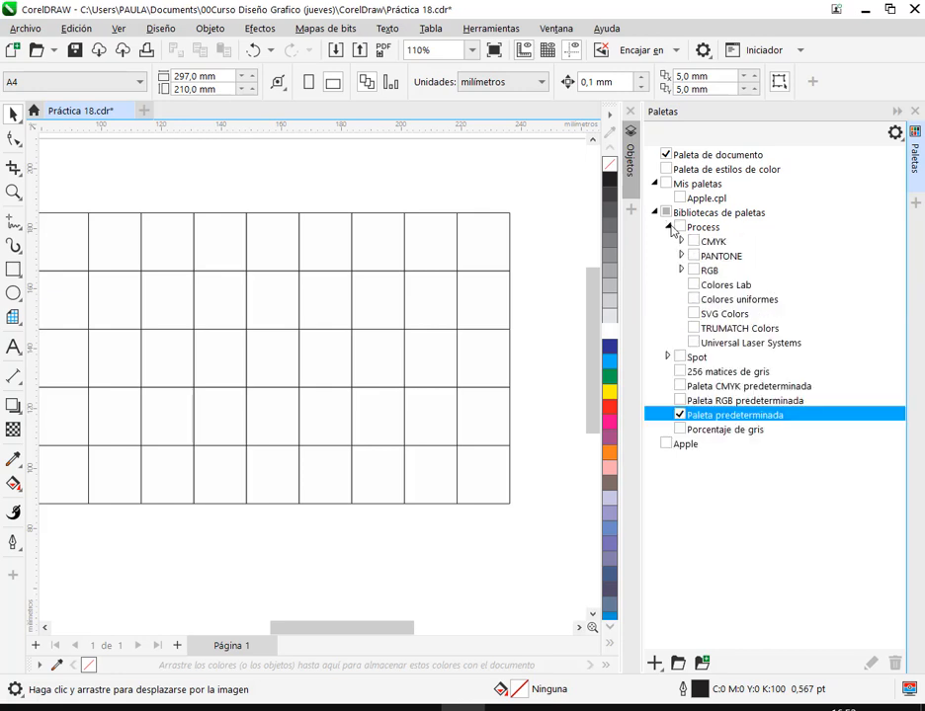
left_click(668, 227)
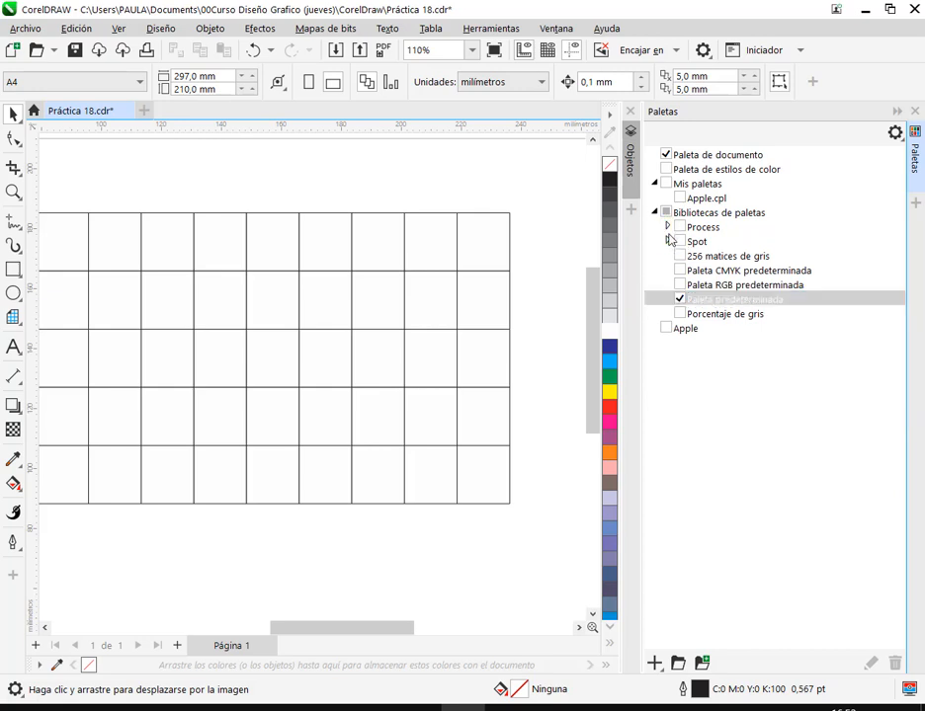
left_click(667, 228)
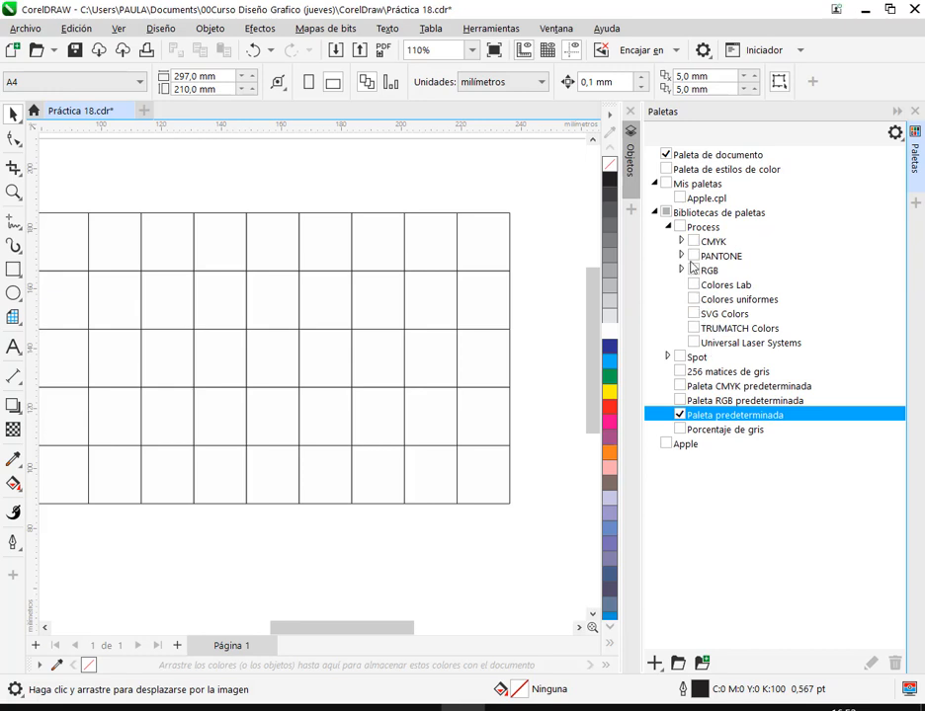
left_click(682, 256)
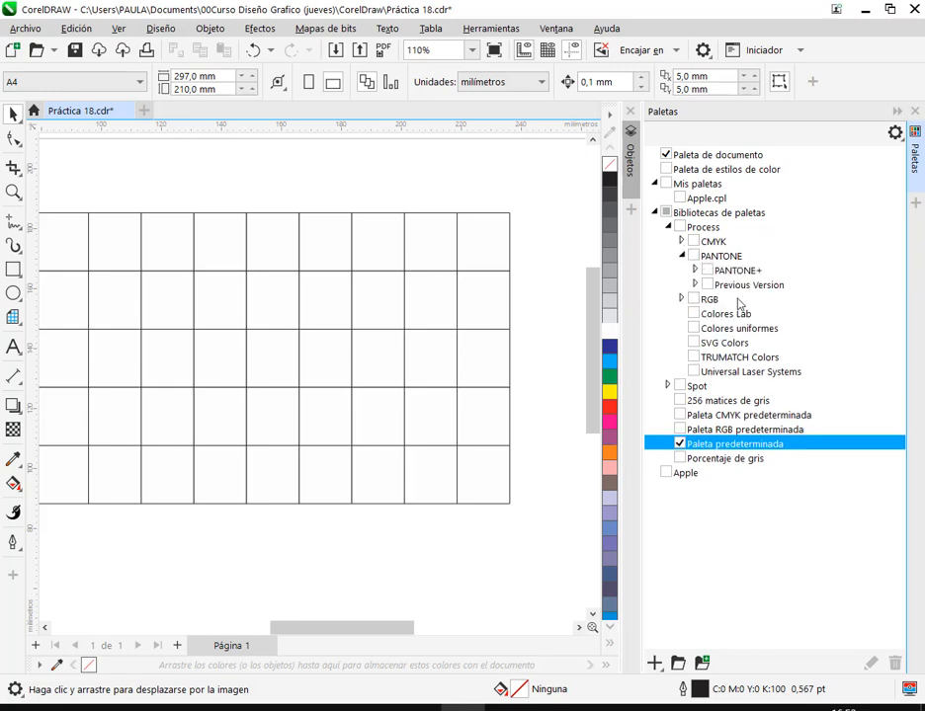
left_click(696, 270)
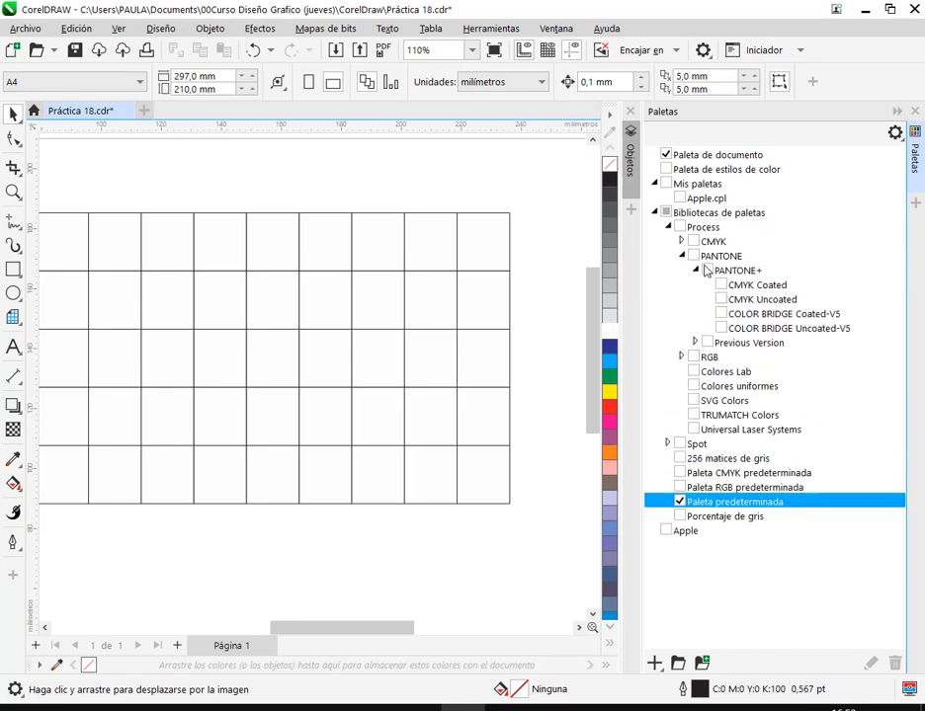
left_click(695, 343)
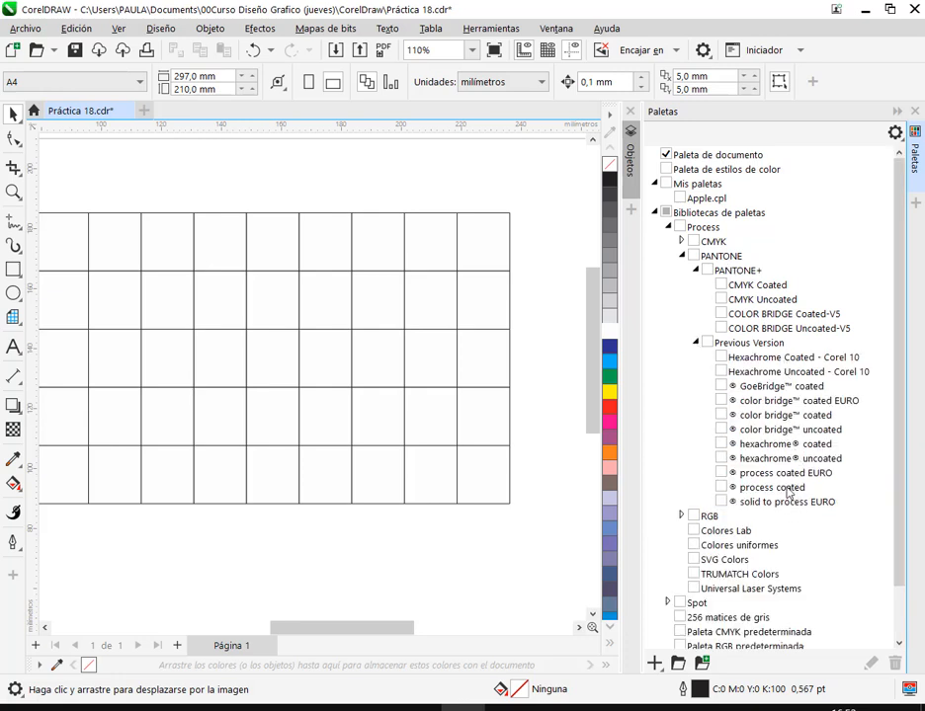
- Display the PANTONE+ COLOR BRIDGE Coated-V5 palette, view its full range of colors, and hide the palette
left_click(721, 314)
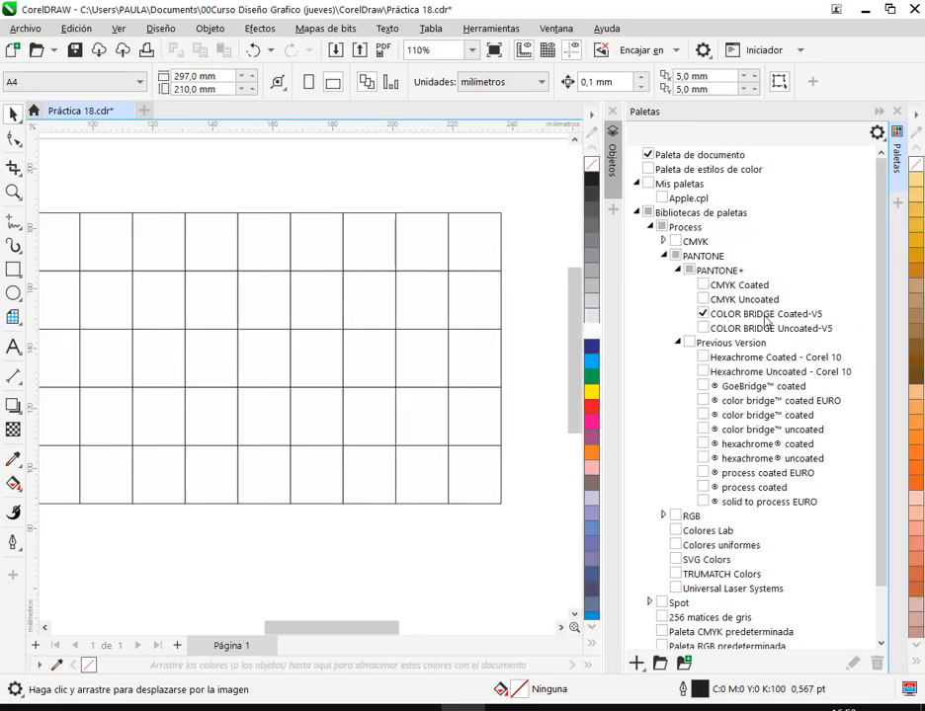
left_click(917, 665)
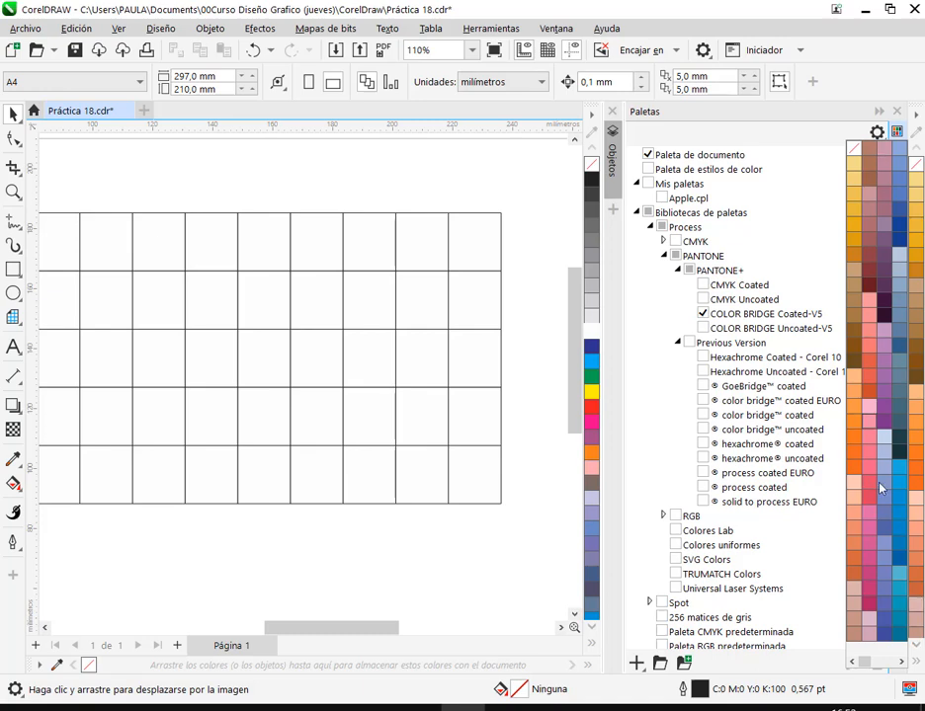
left_click(767, 313)
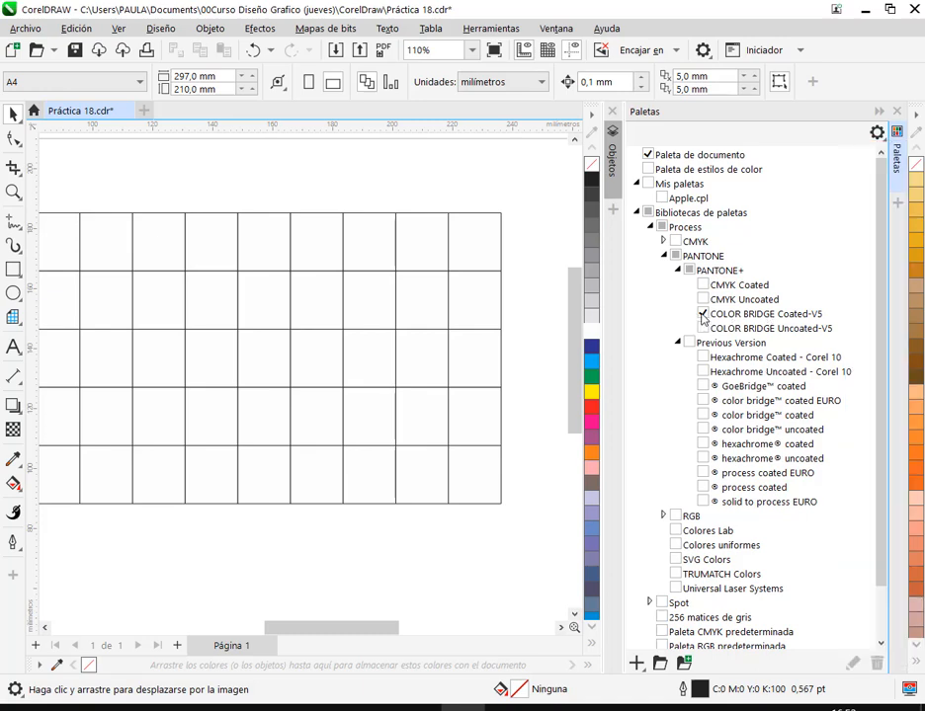
left_click(703, 314)
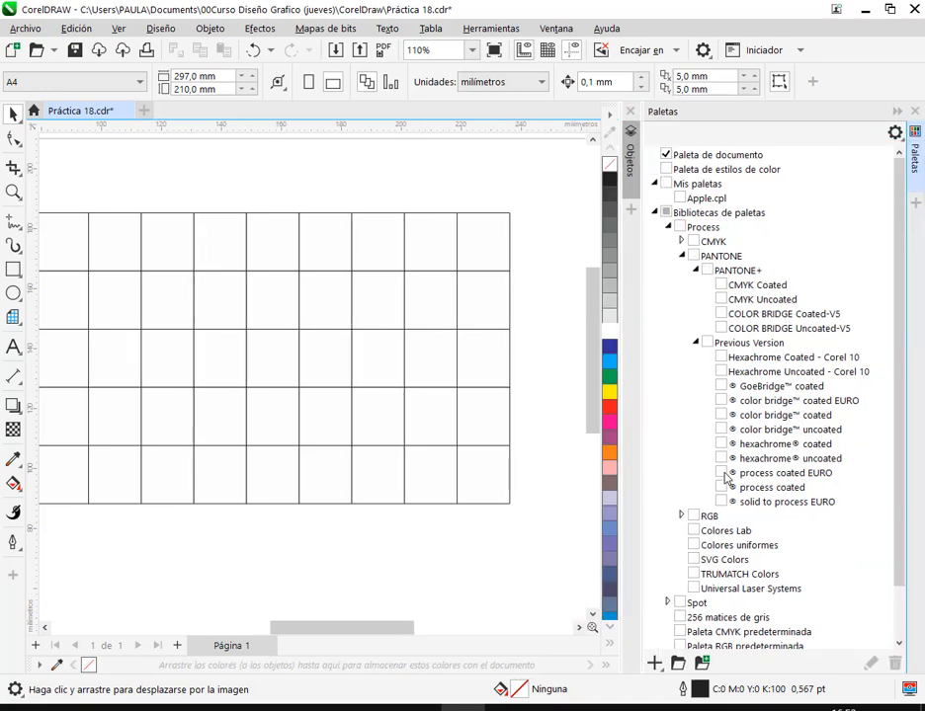
- Display the PANTONE process coated EURO palette, view its full range of colors, and hide the palette
left_click(721, 474)
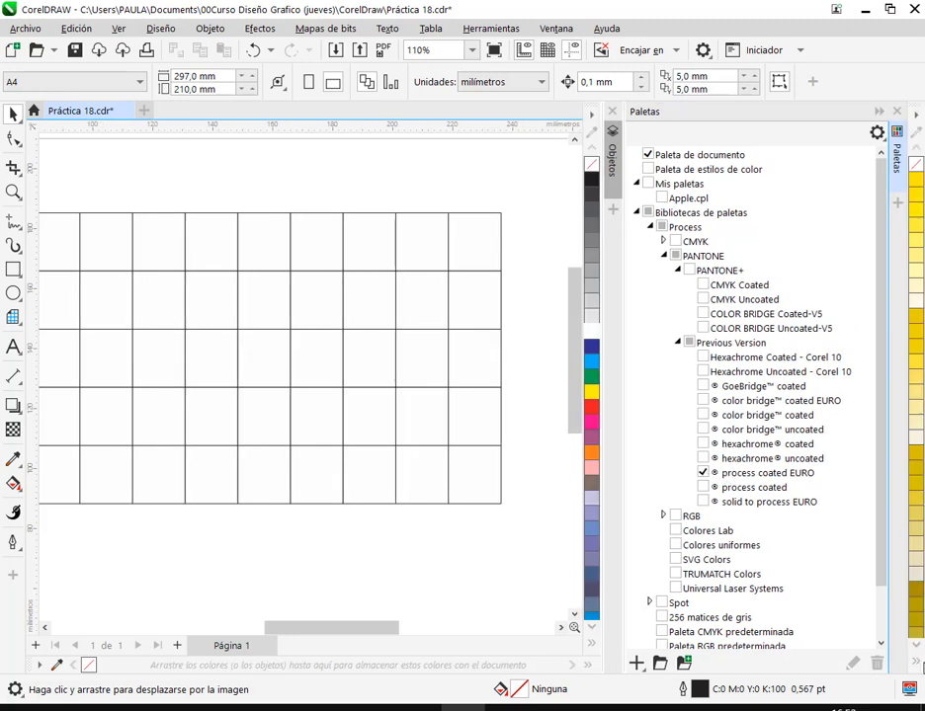
left_click(917, 668)
left_click(704, 473)
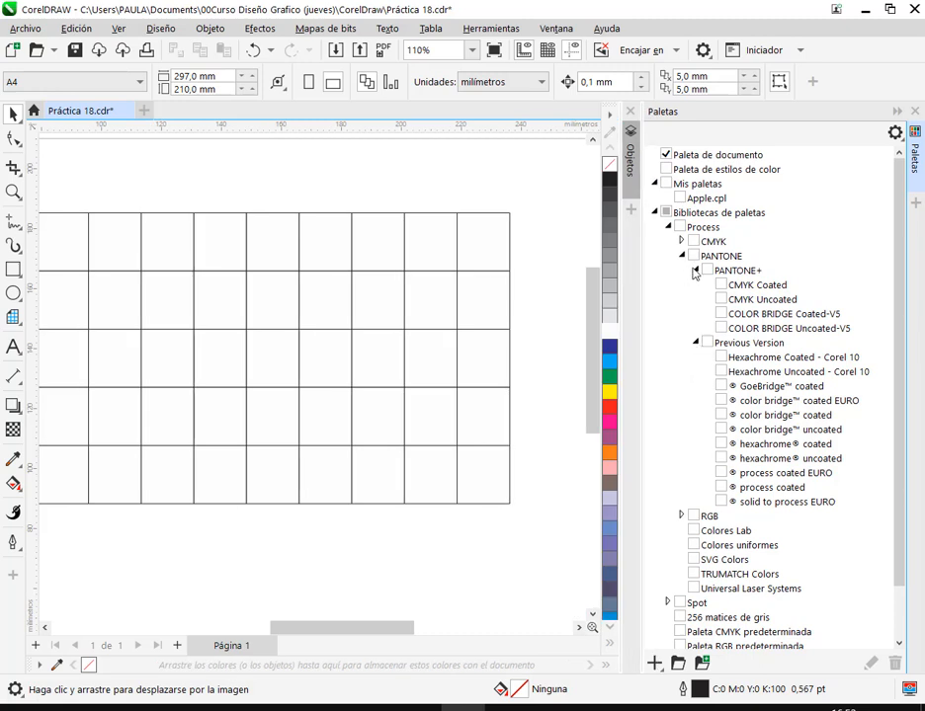
- Collapse the PANTONE groups, and display the Amor palette from the CMYK People group with its full range of colors
left_click(695, 269)
left_click(696, 285)
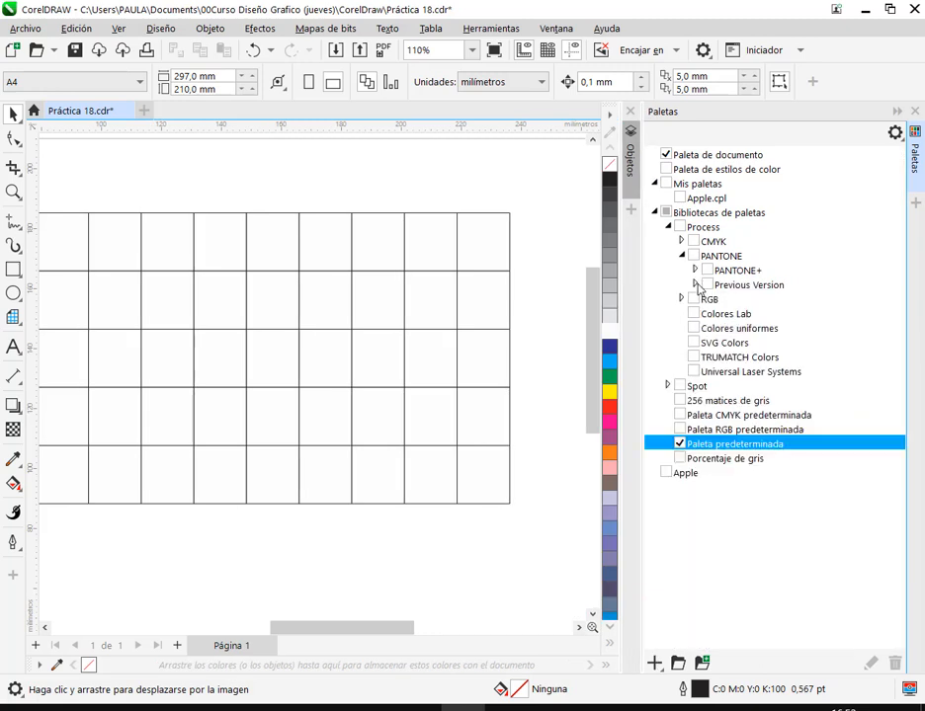
left_click(682, 256)
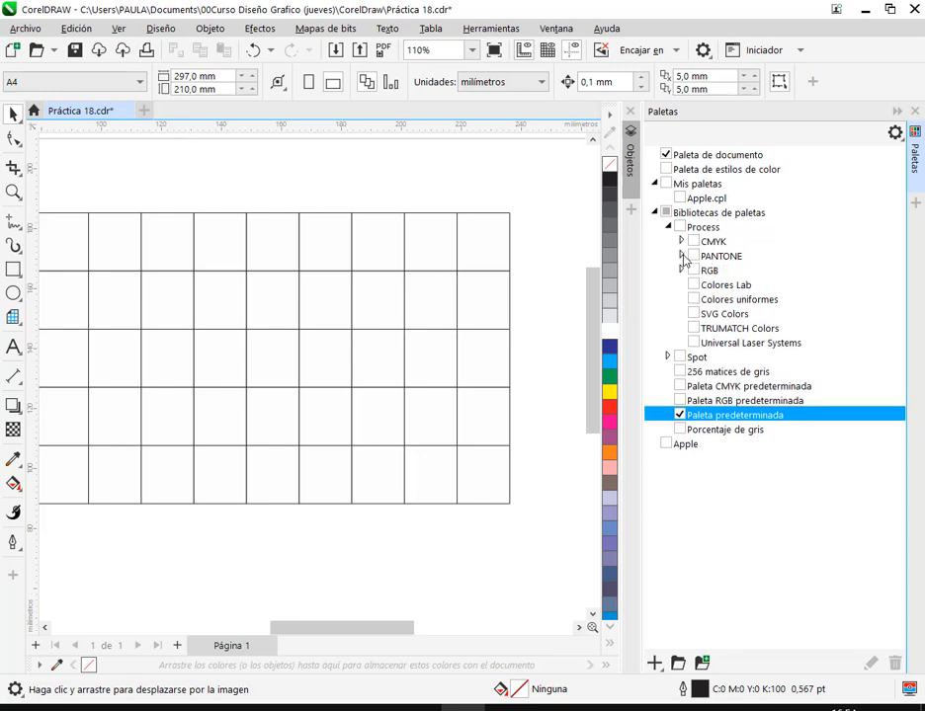
left_click(682, 241)
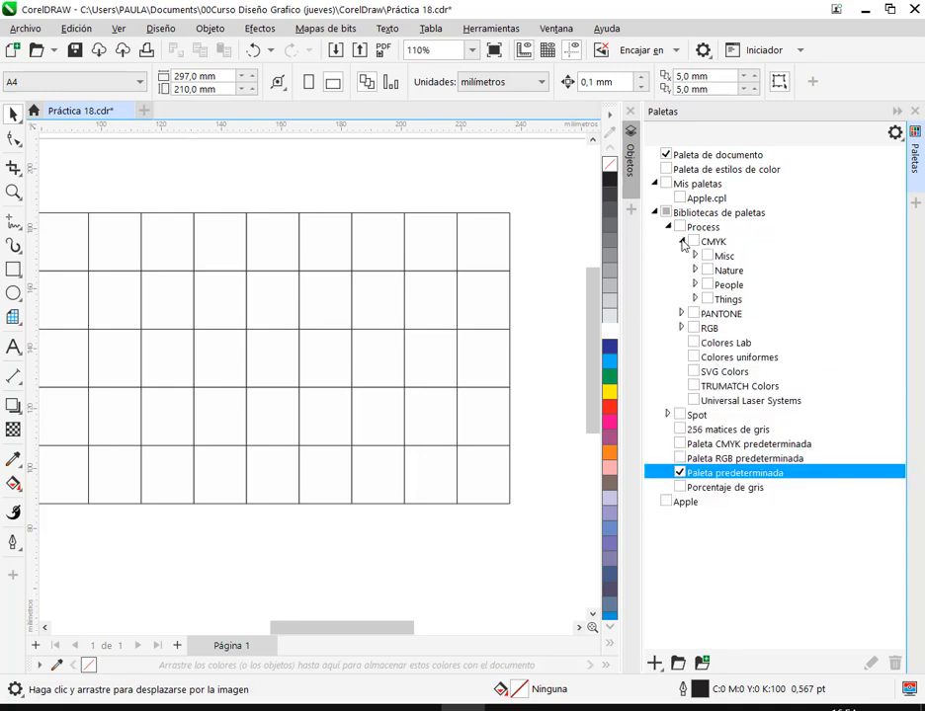
left_click(696, 285)
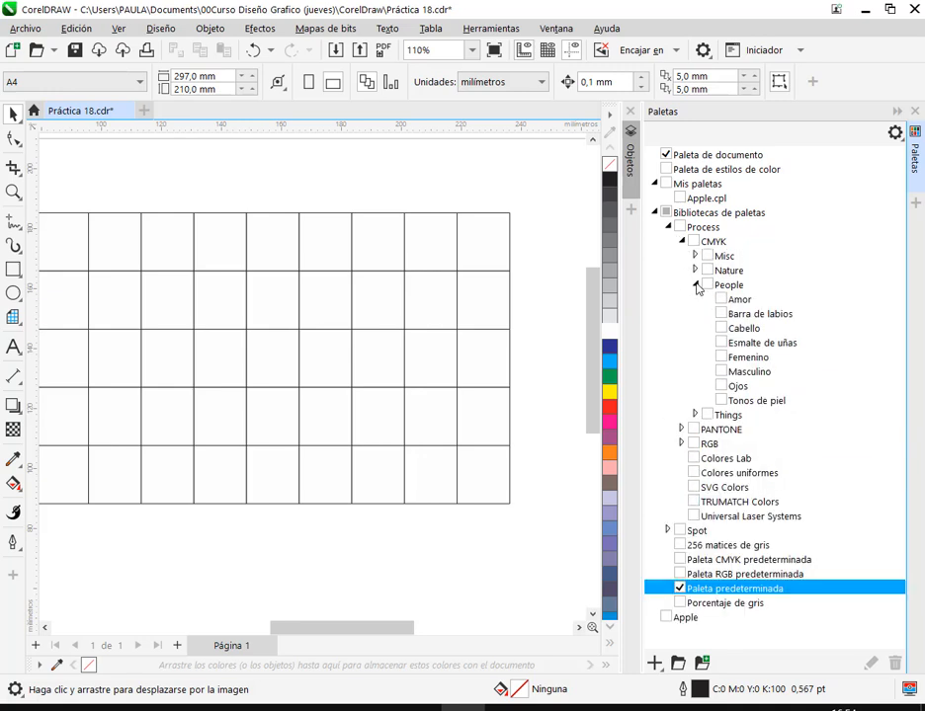
left_click(722, 300)
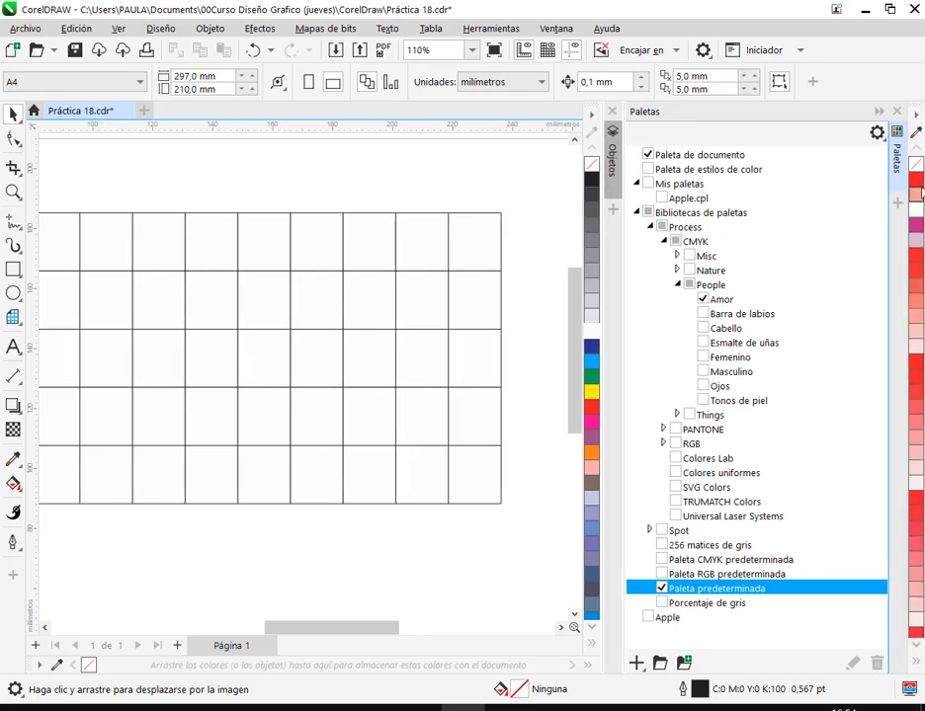
left_click(916, 663)
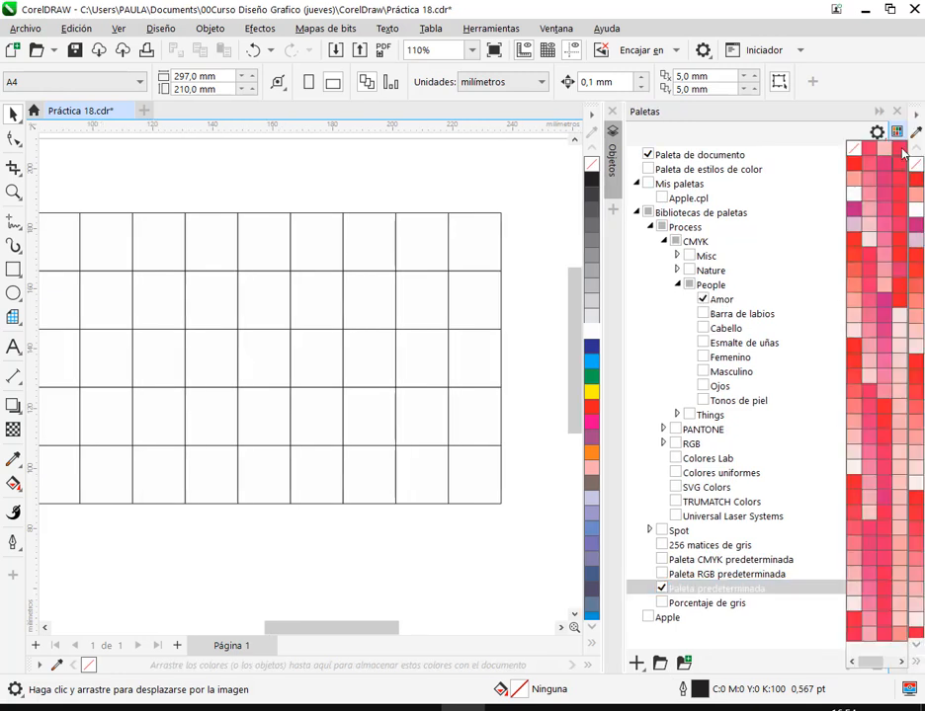
- Hide the Amor palette, and collapse the CMYK and Process groups of the palette libraries
left_click(917, 664)
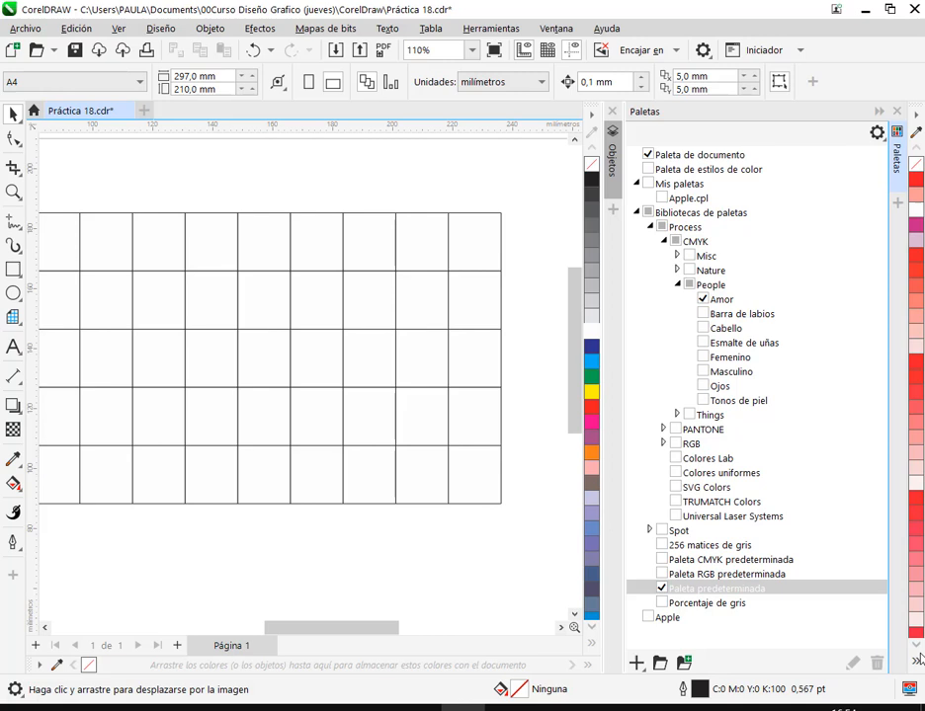
left_click(702, 301)
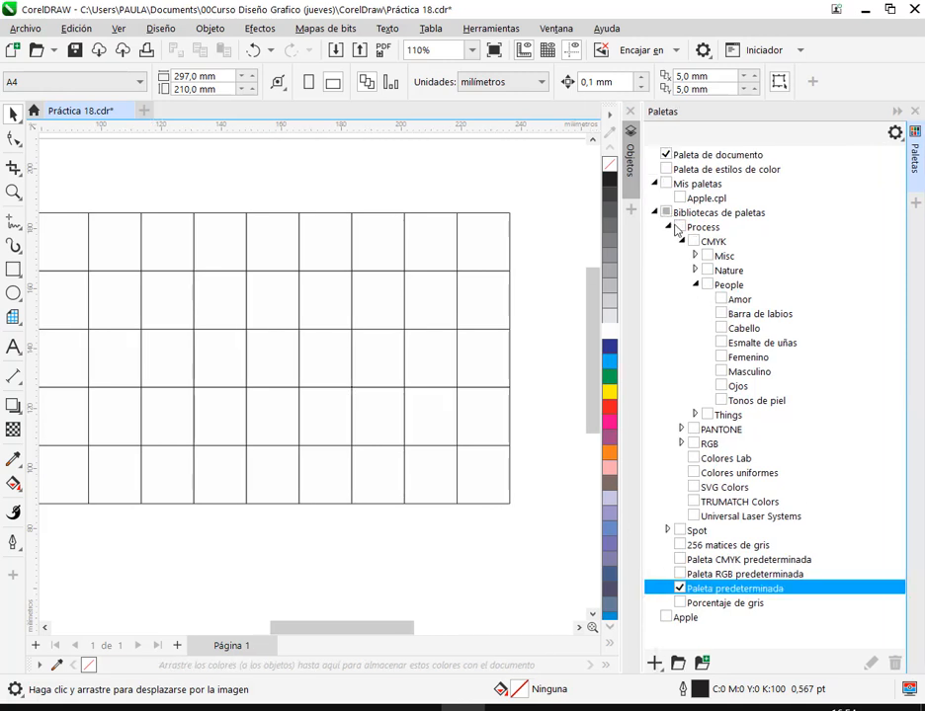
left_click(682, 242)
left_click(668, 227)
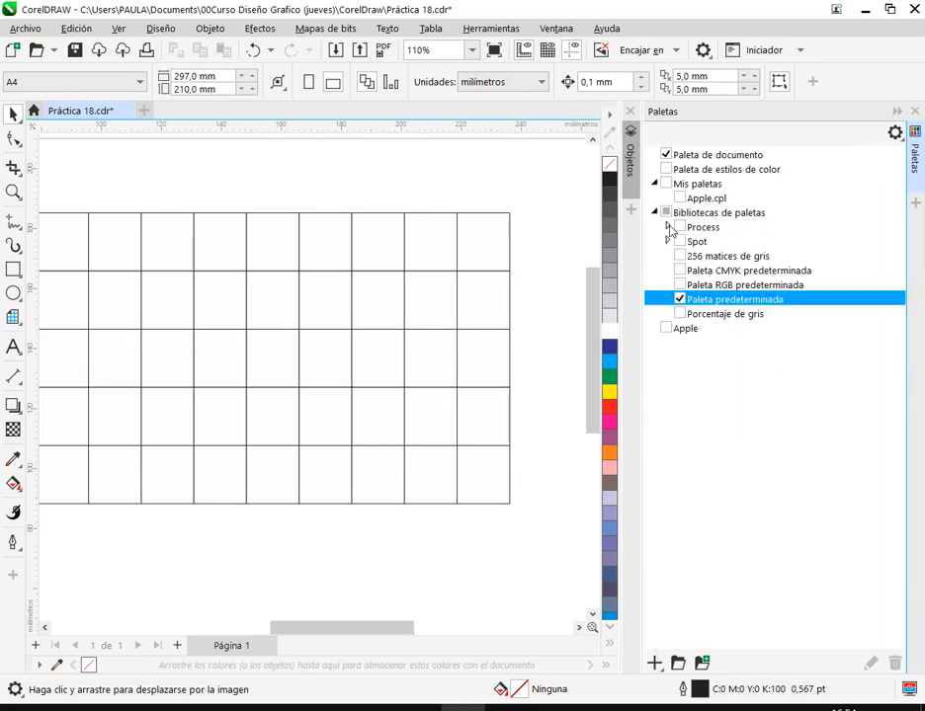
- Display the Pastels _Neons Coated palette from the Spot library's PANTONE+ group, and dock it beside the default color palette
left_click(668, 242)
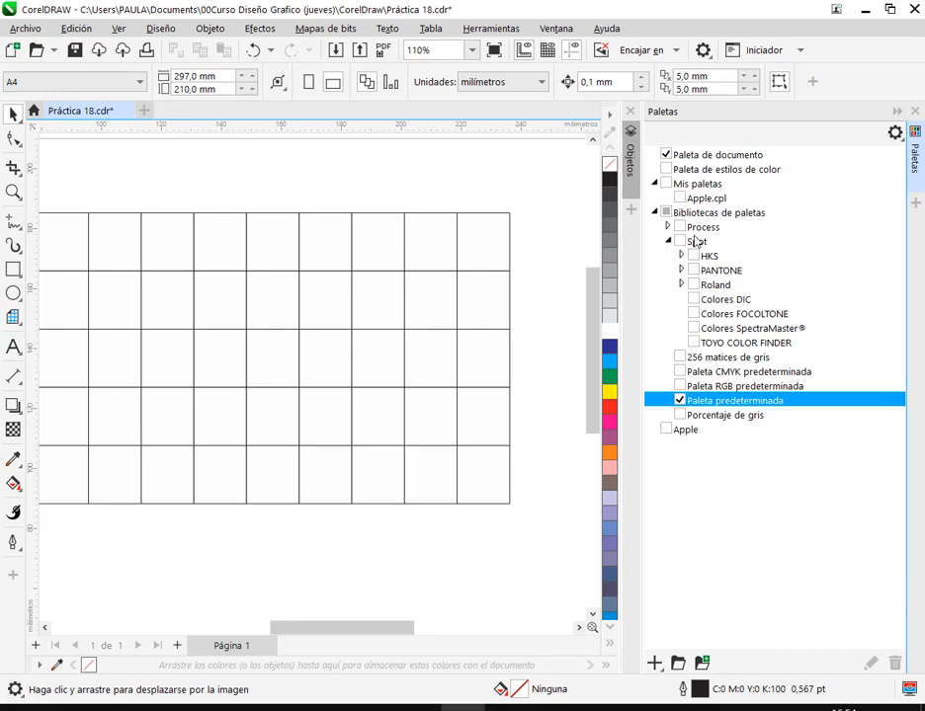
left_click(681, 271)
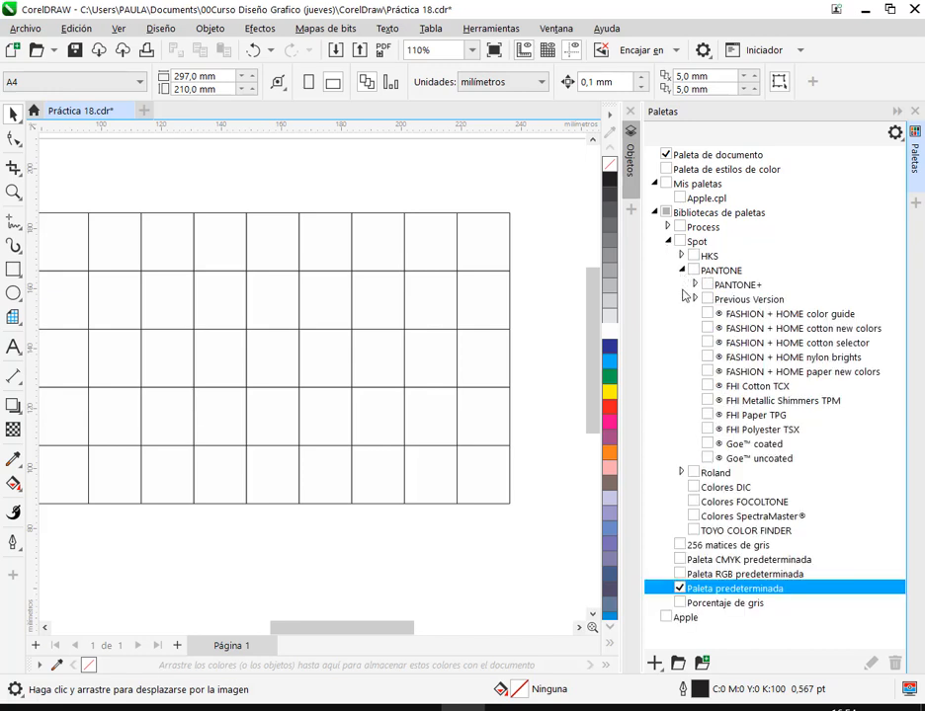
left_click(694, 286)
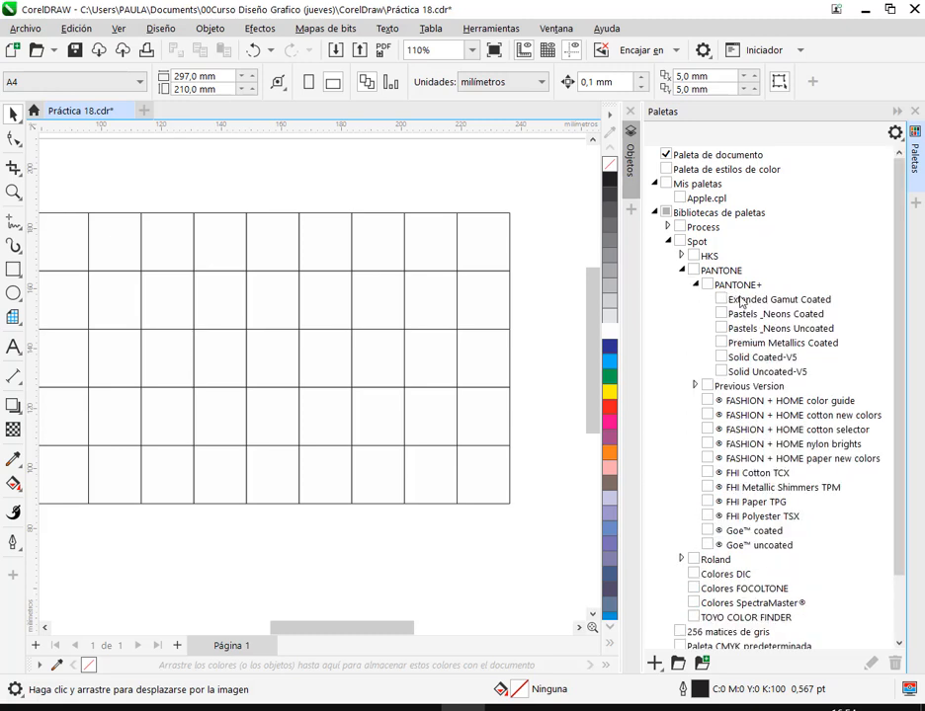
left_click(721, 315)
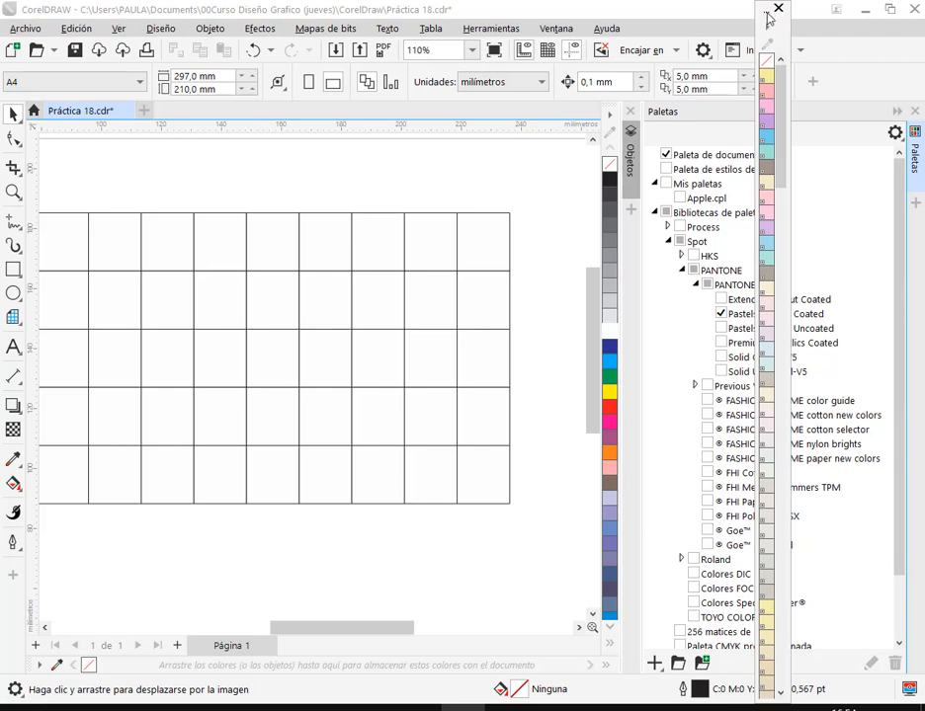
left_click_drag(767, 10, 599, 149)
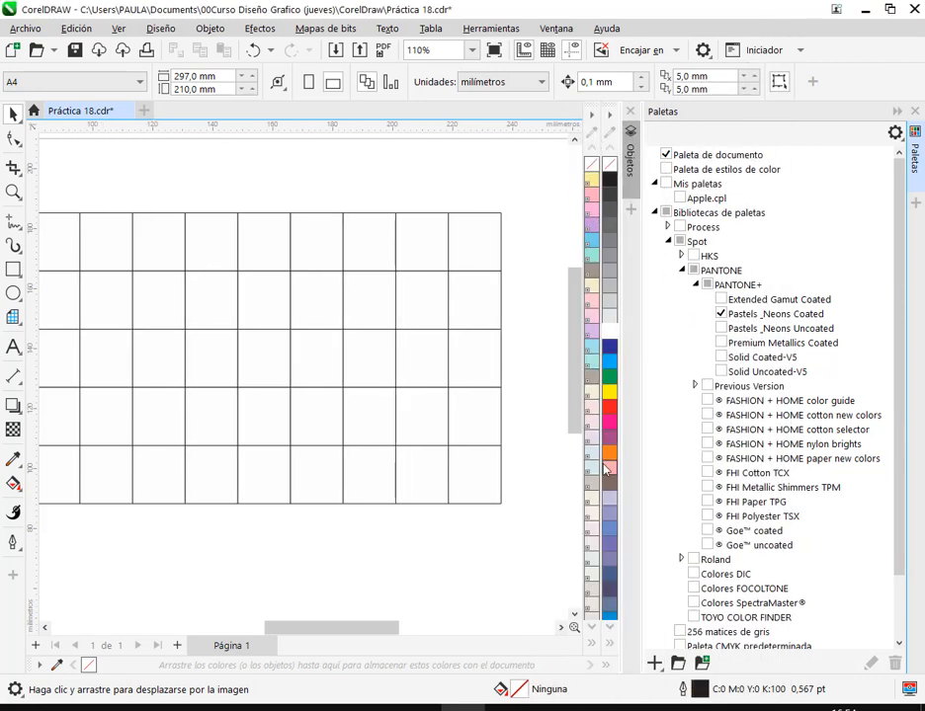
- View the full range of the Pastels _Neons Coated palette, and briefly display the Pastels _Neons Uncoated palette for comparison
left_click(592, 645)
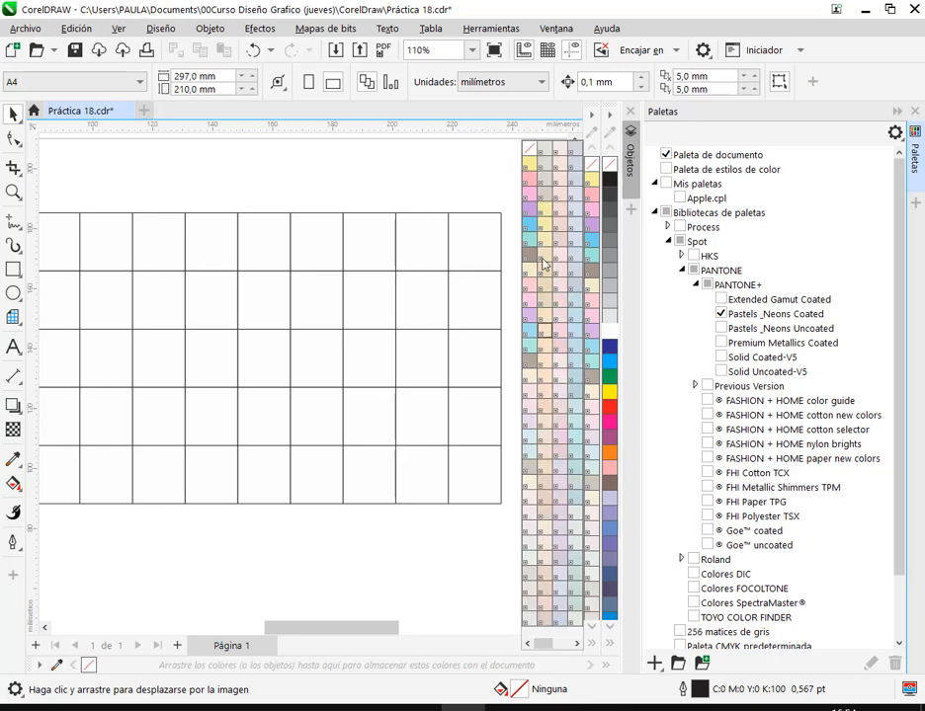
left_click(499, 181)
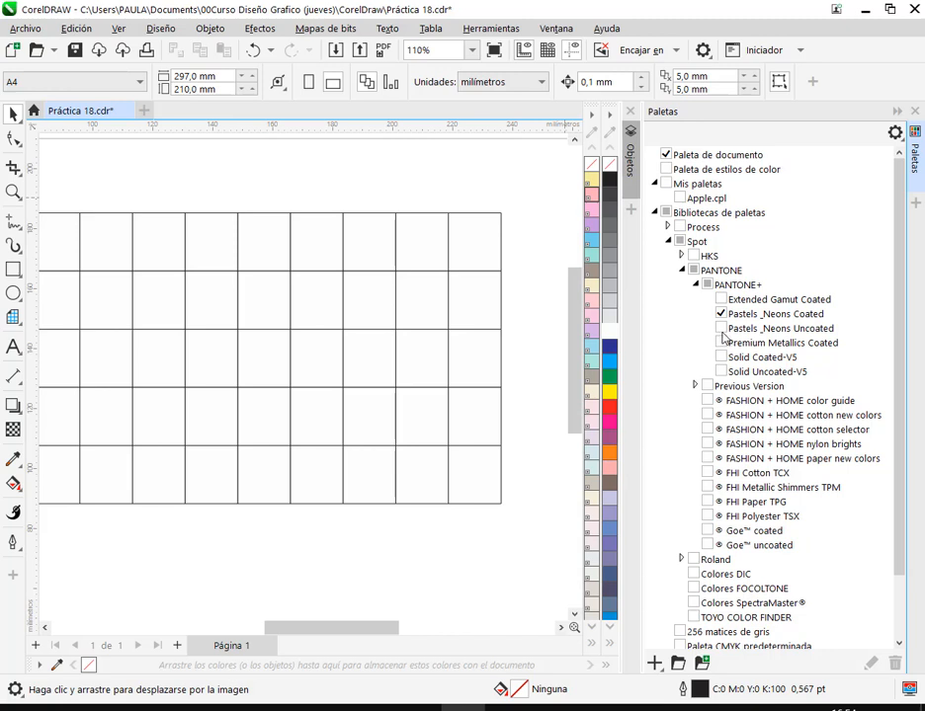
left_click(722, 329)
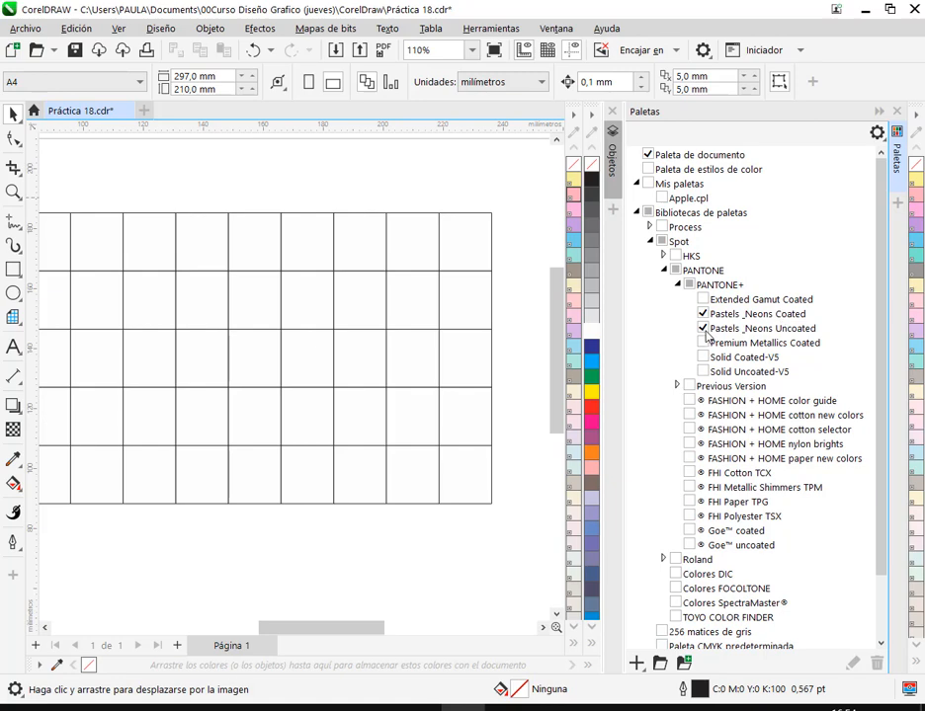
left_click(702, 329)
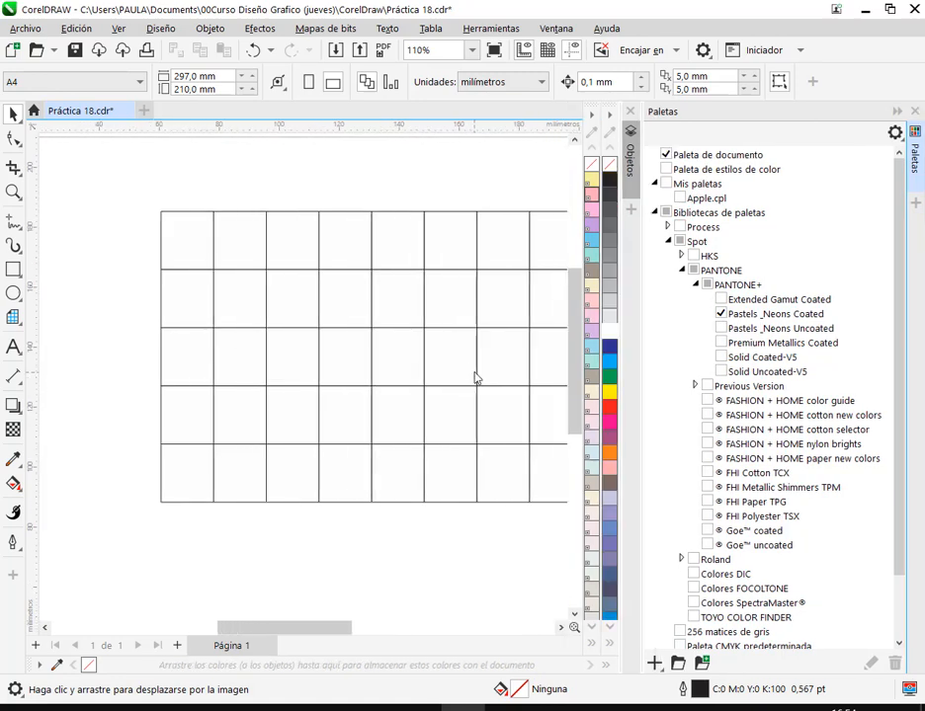
- Fill the five tiles of the first column from top to bottom with pastel cream, pale pink, pink, lilac and light blue
left_click(195, 249)
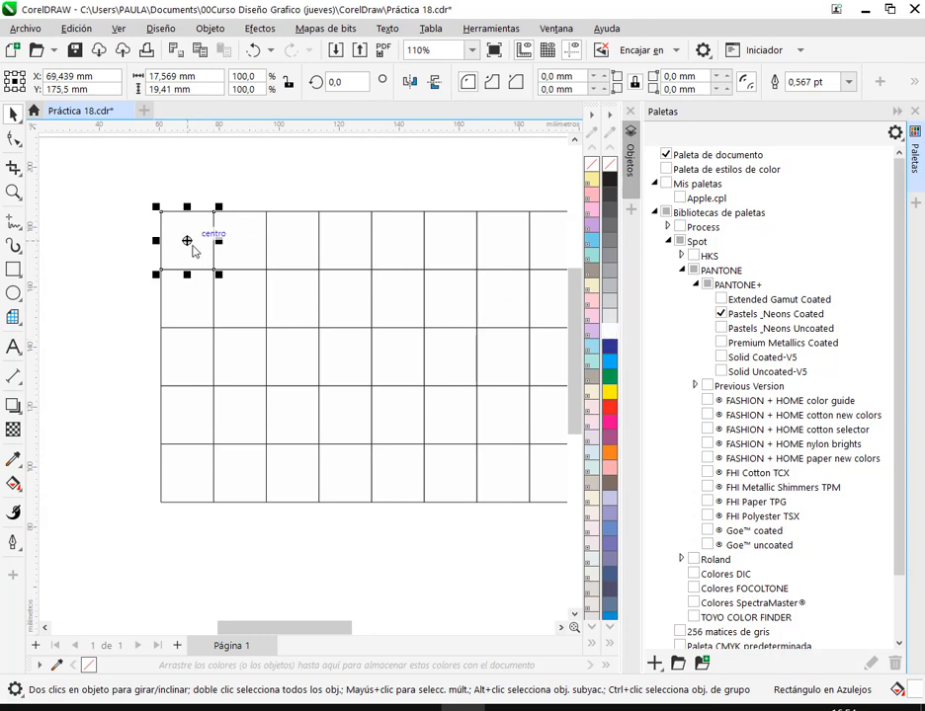
left_click(593, 391)
left_click(179, 305)
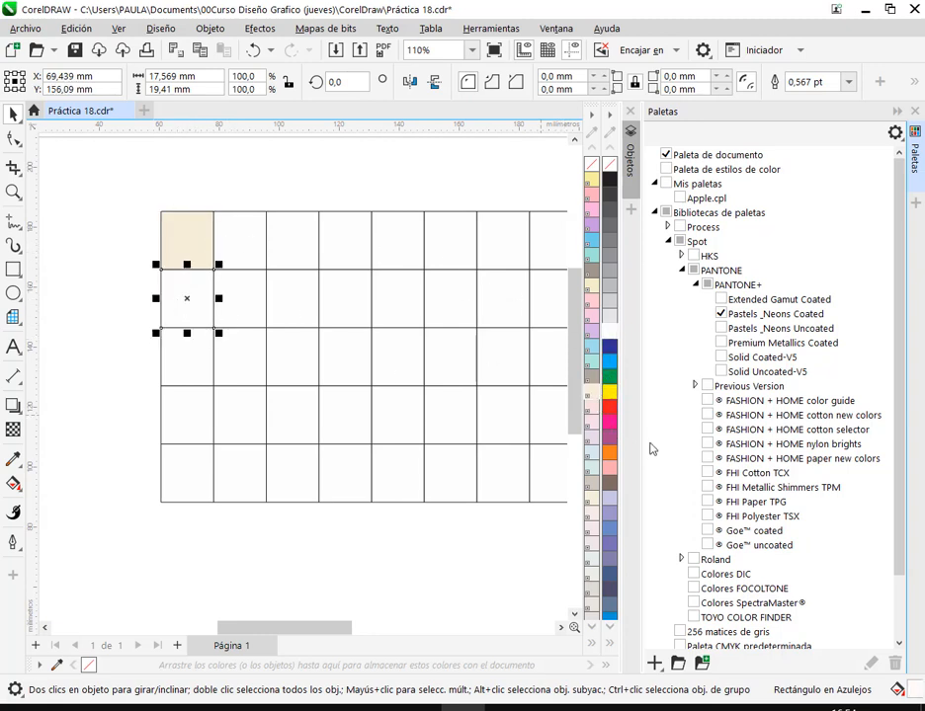
left_click(589, 407)
left_click(184, 368)
left_click(596, 427)
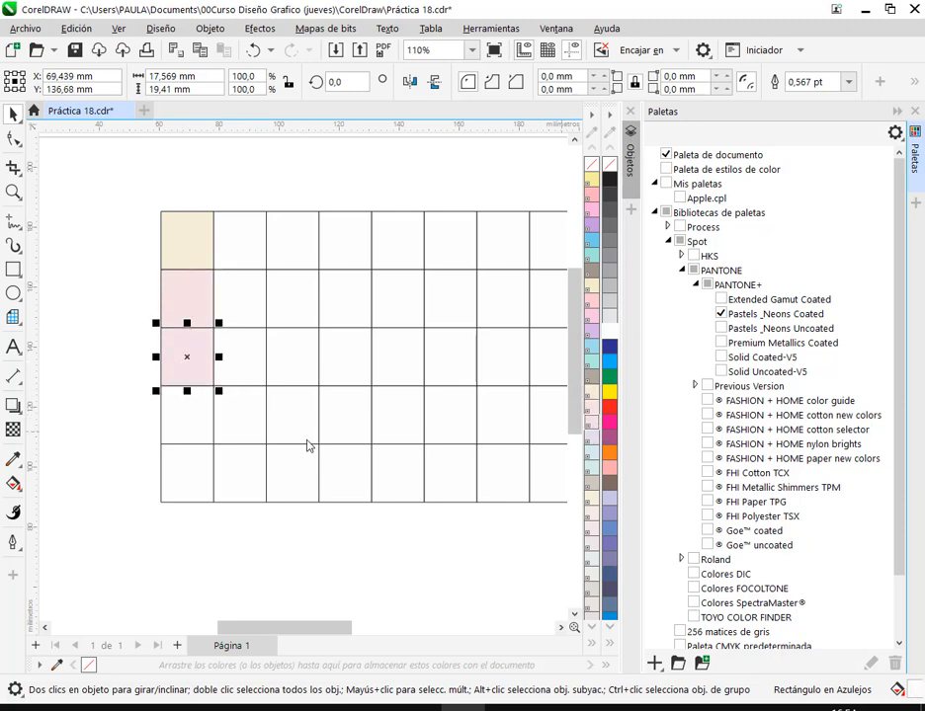
left_click(196, 427)
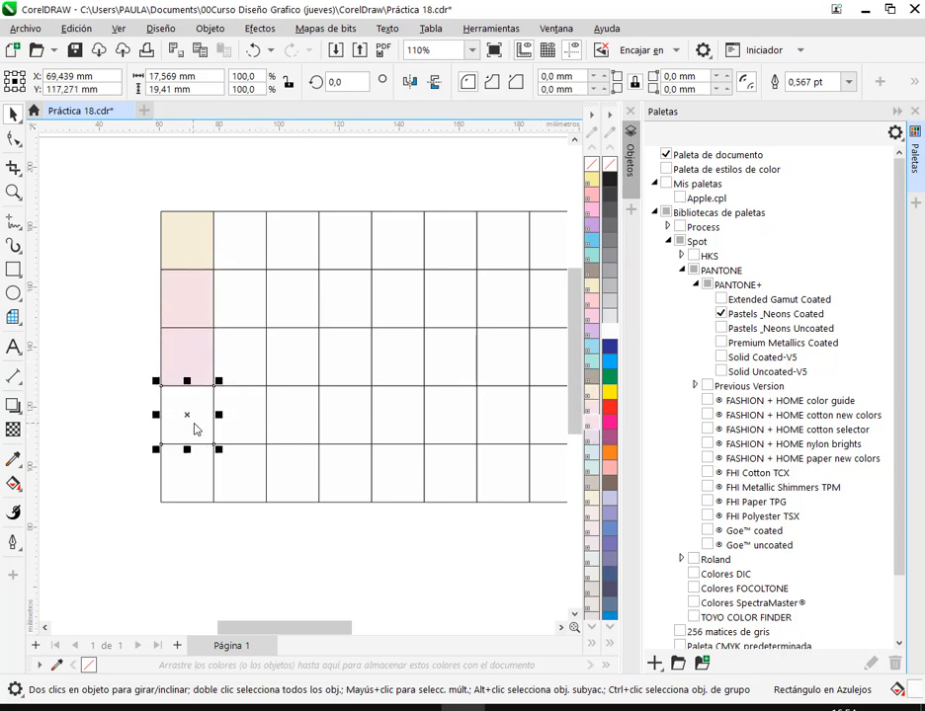
left_click(591, 442)
left_click(208, 460)
left_click(592, 452)
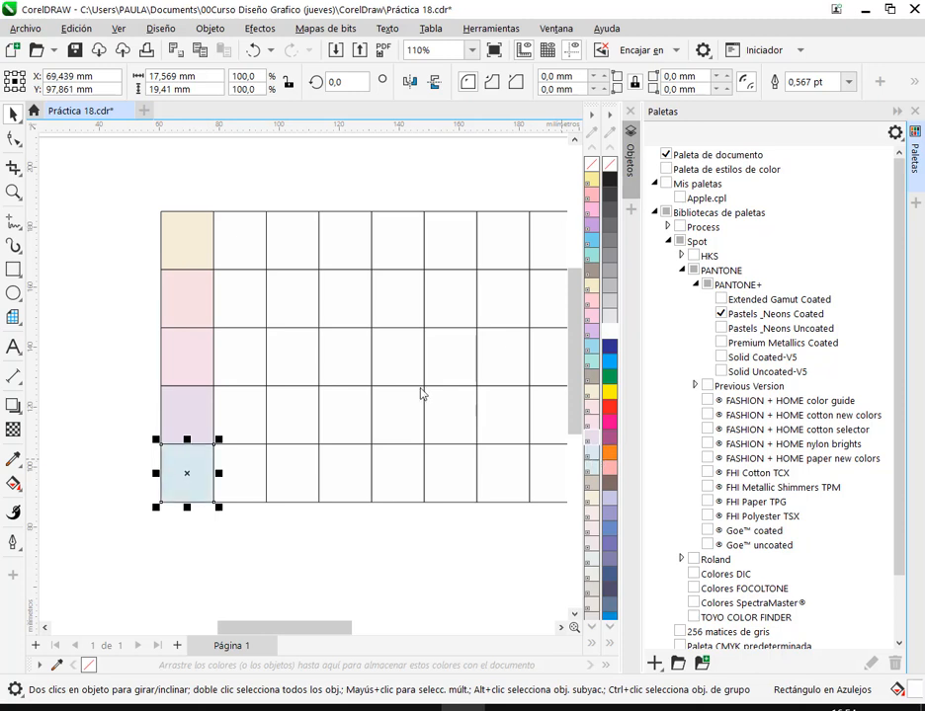
- Fill the second column's first, second, third and fifth tiles with pastel mint, taupe, pale pink and soft rose
left_click(239, 240)
left_click(592, 467)
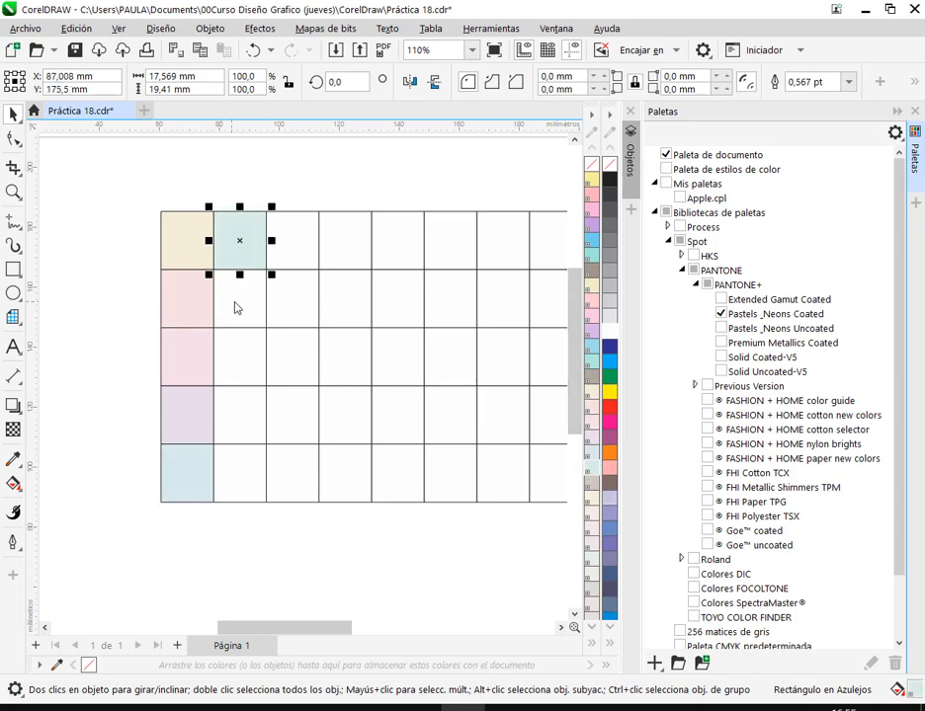
left_click(234, 307)
left_click(592, 269)
left_click(251, 342)
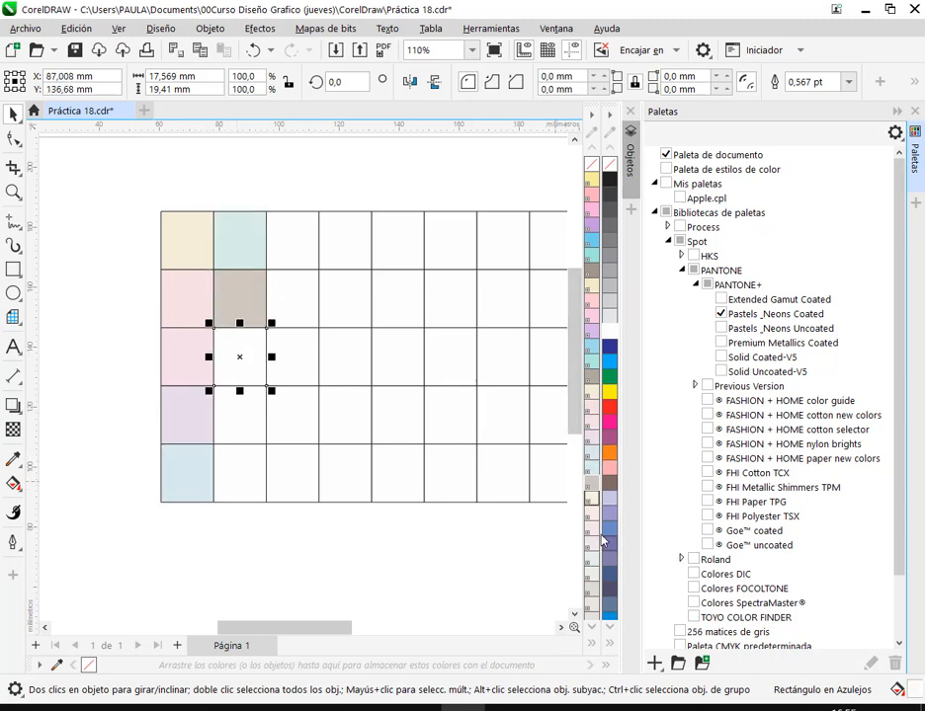
left_click(600, 537)
left_click(247, 472)
left_click(590, 546)
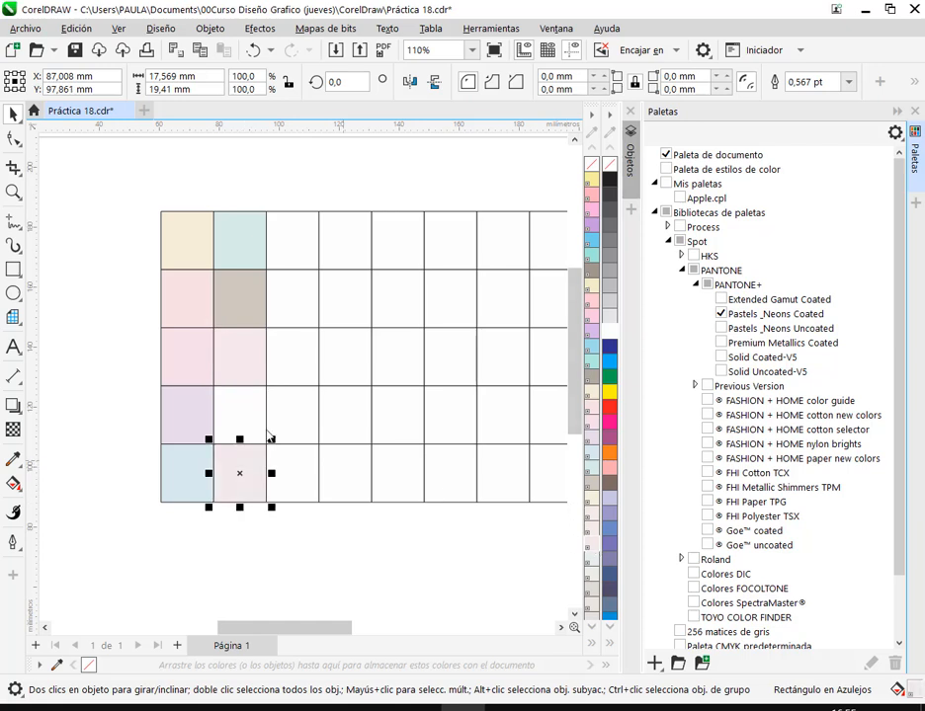
- Fill the remaining white tile, fourth in the second column, with pastel lilac
left_click(255, 423)
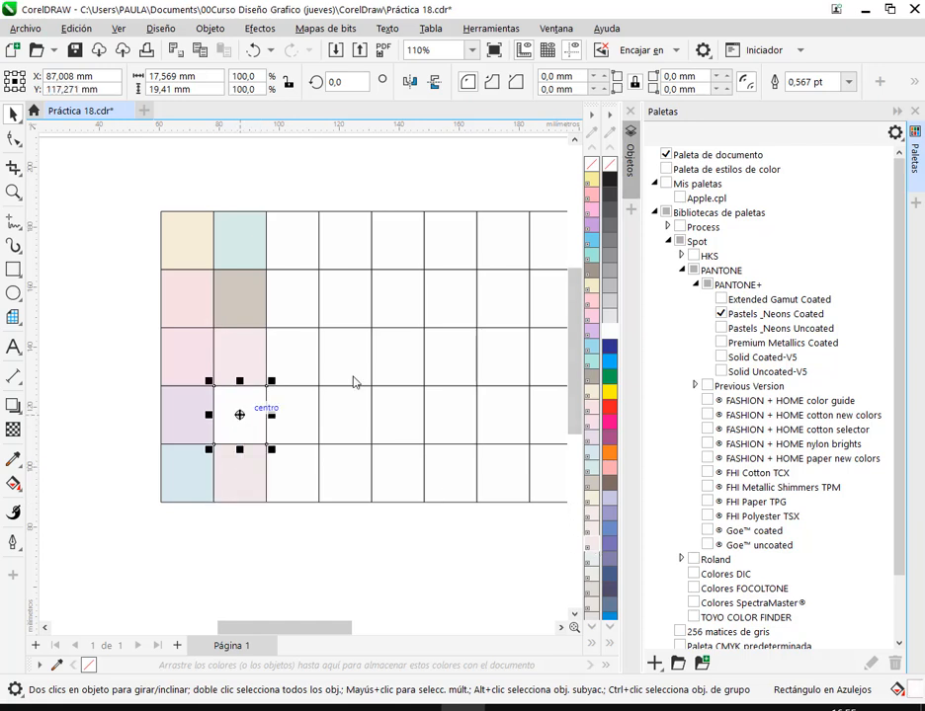
left_click(590, 612)
left_click(593, 627)
left_click(593, 627)
left_click(594, 629)
left_click(595, 628)
left_click(595, 629)
left_click(594, 628)
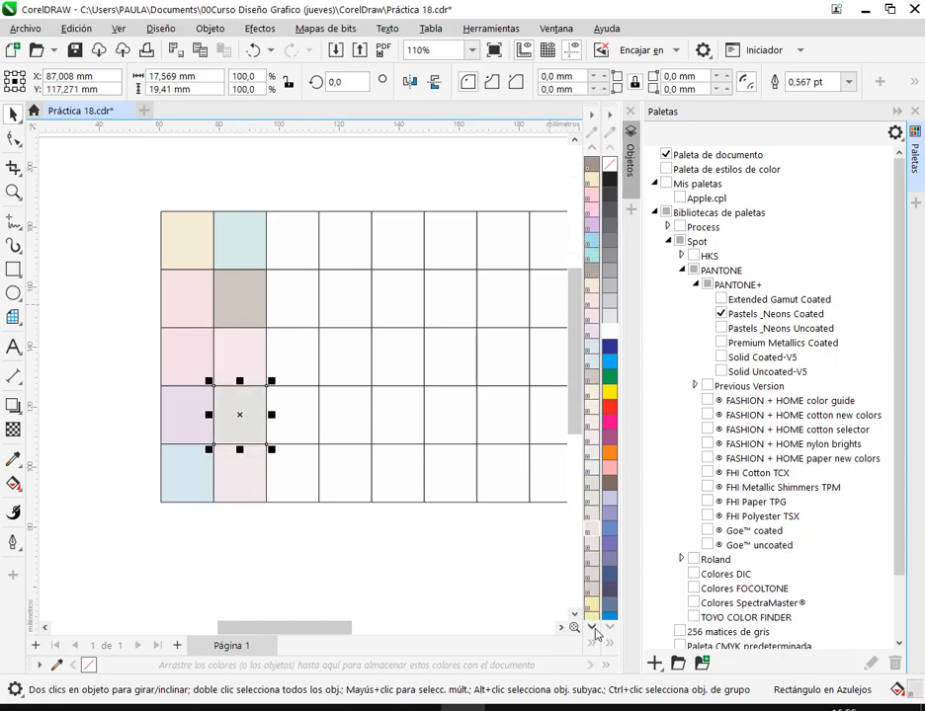
- Fill the third column's tiles from top to bottom with pastel yellow, lilac, light pink, cream and dusty pink
left_click(299, 244)
left_click(593, 612)
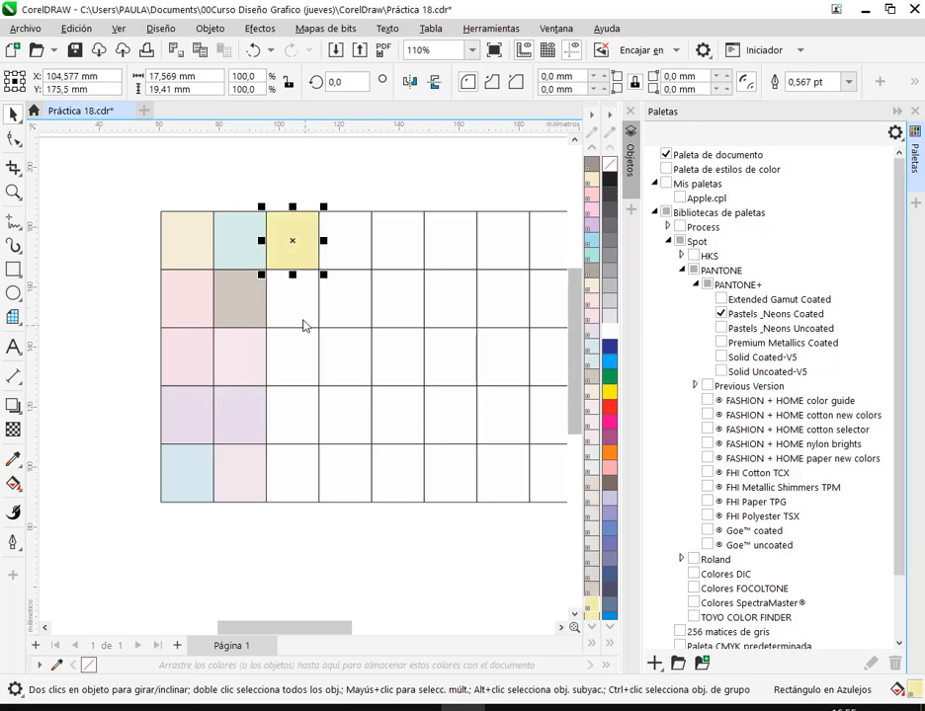
left_click(302, 322)
left_click(598, 641)
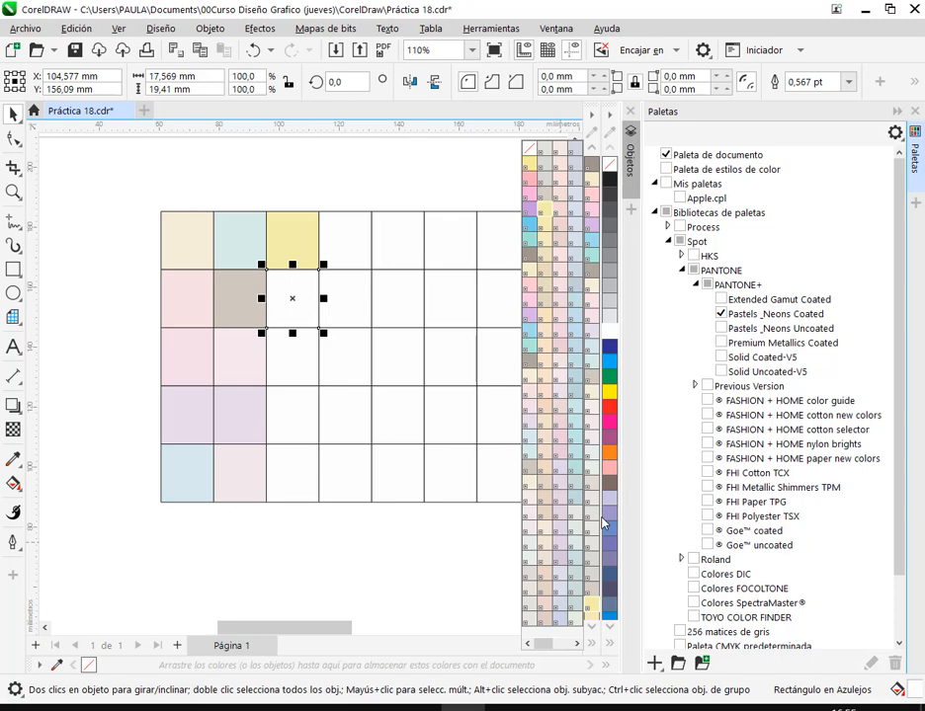
left_click(560, 481)
left_click(287, 366)
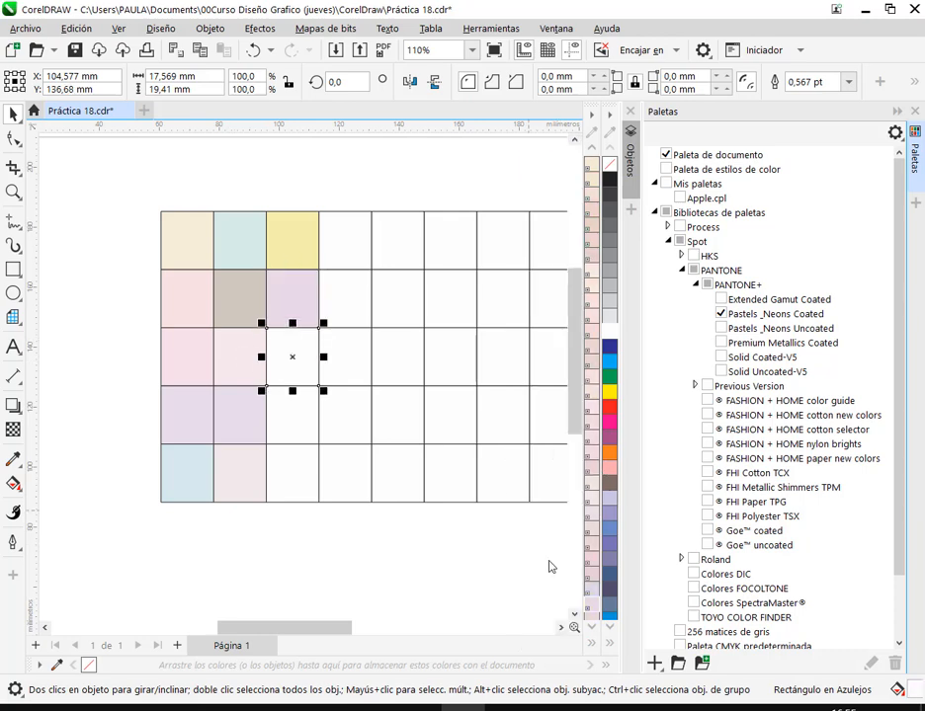
left_click(592, 628)
left_click(592, 391)
left_click(292, 425)
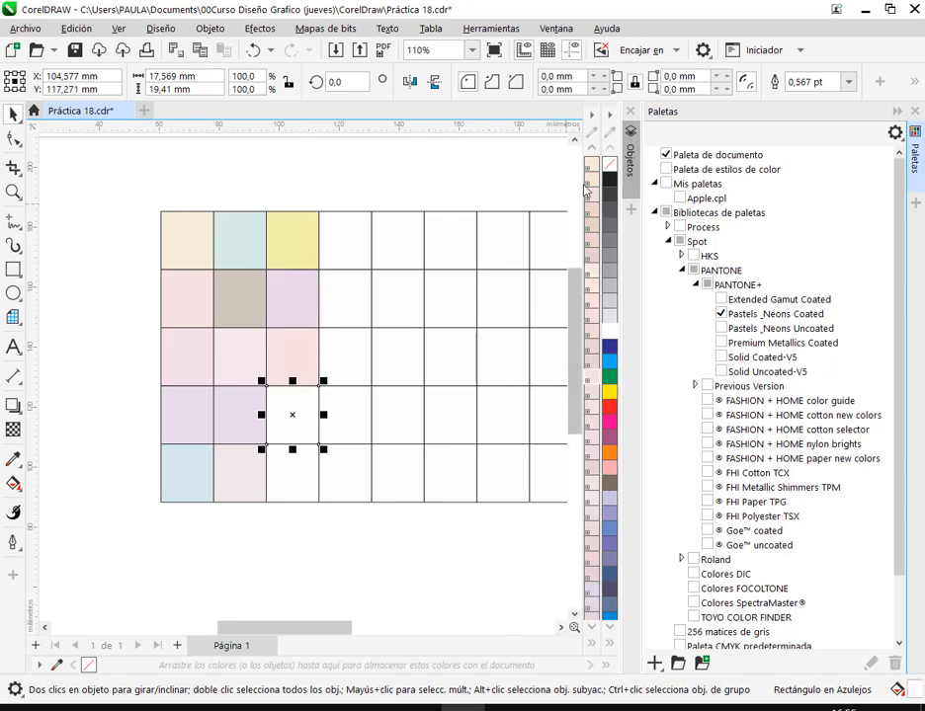
left_click(590, 184)
left_click(289, 496)
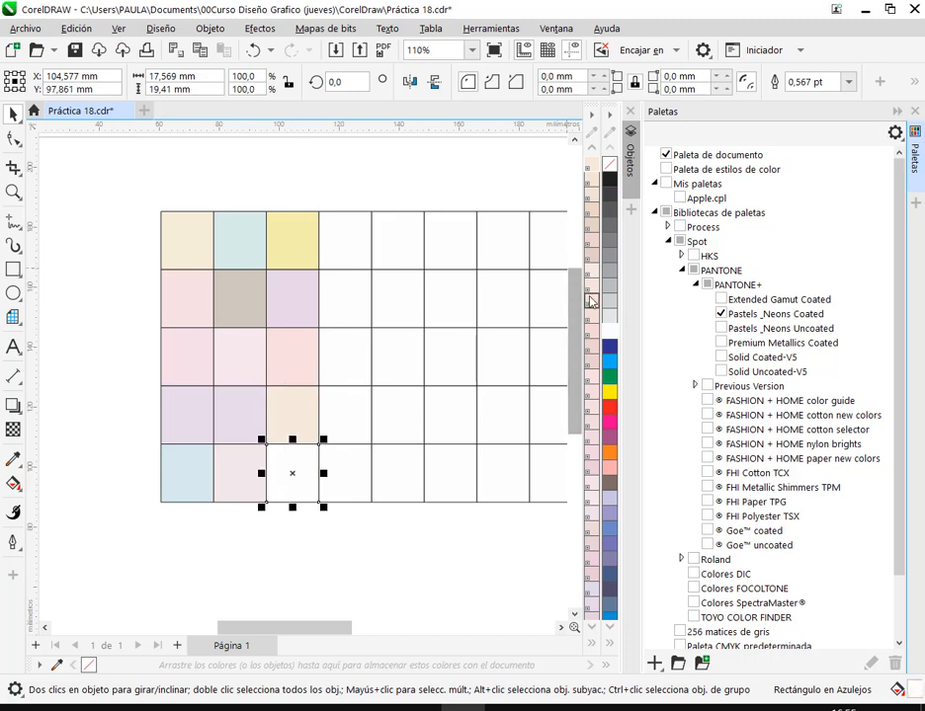
left_click(593, 540)
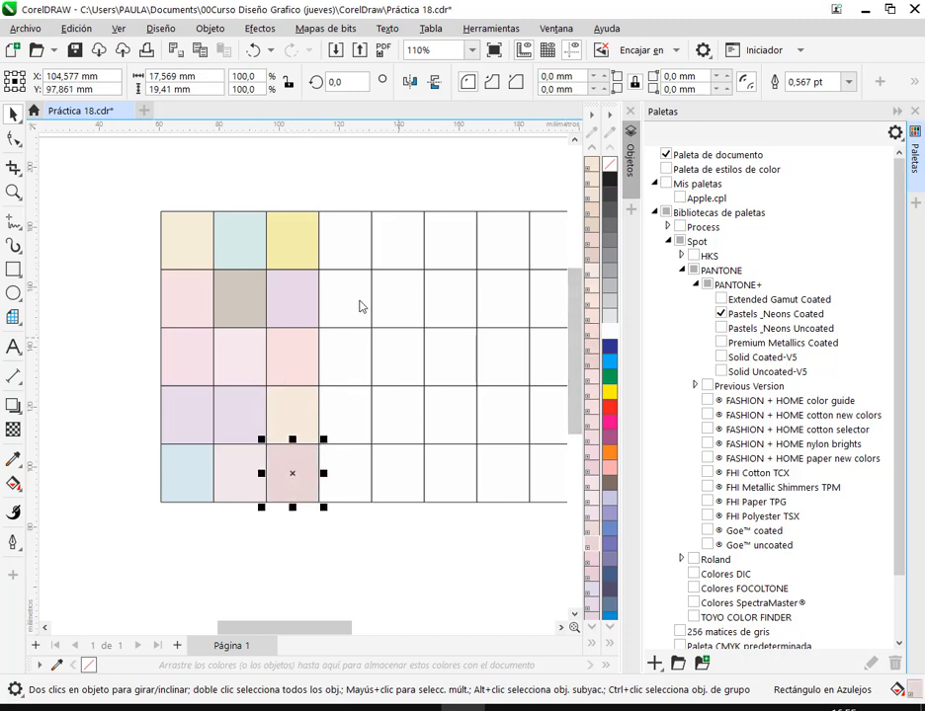
- Select the fourth column's top tile, and close and reopen the palette manager
left_click(345, 243)
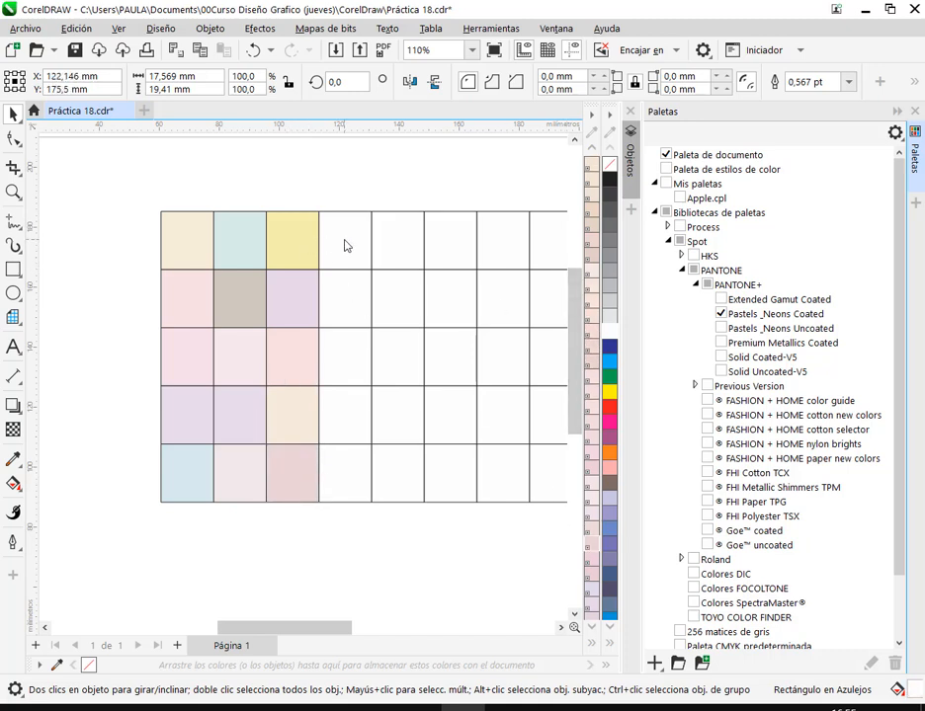
left_click(915, 111)
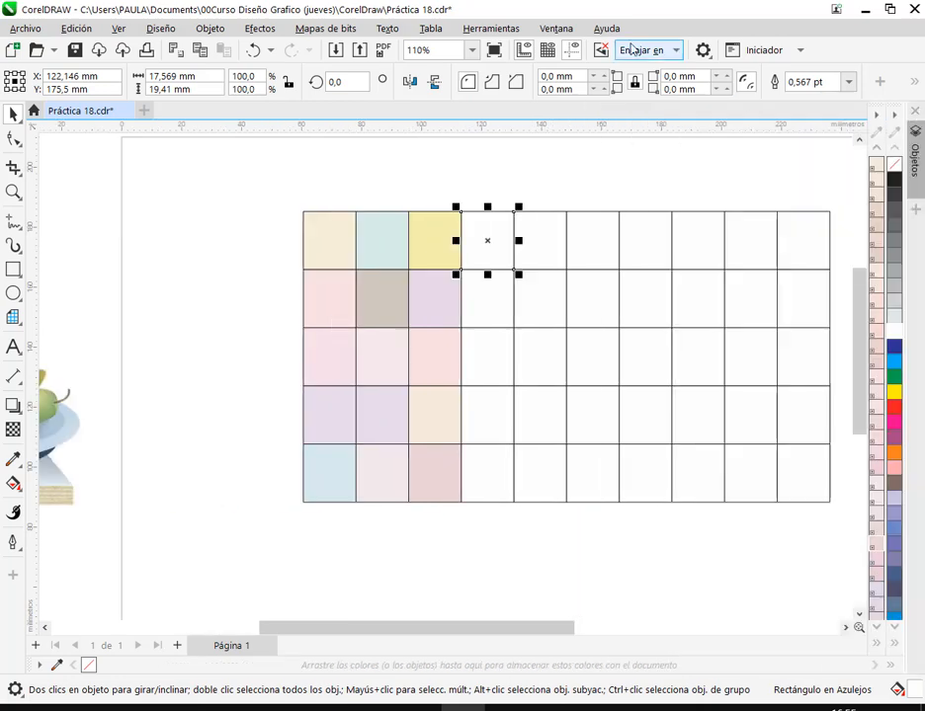
left_click(575, 30)
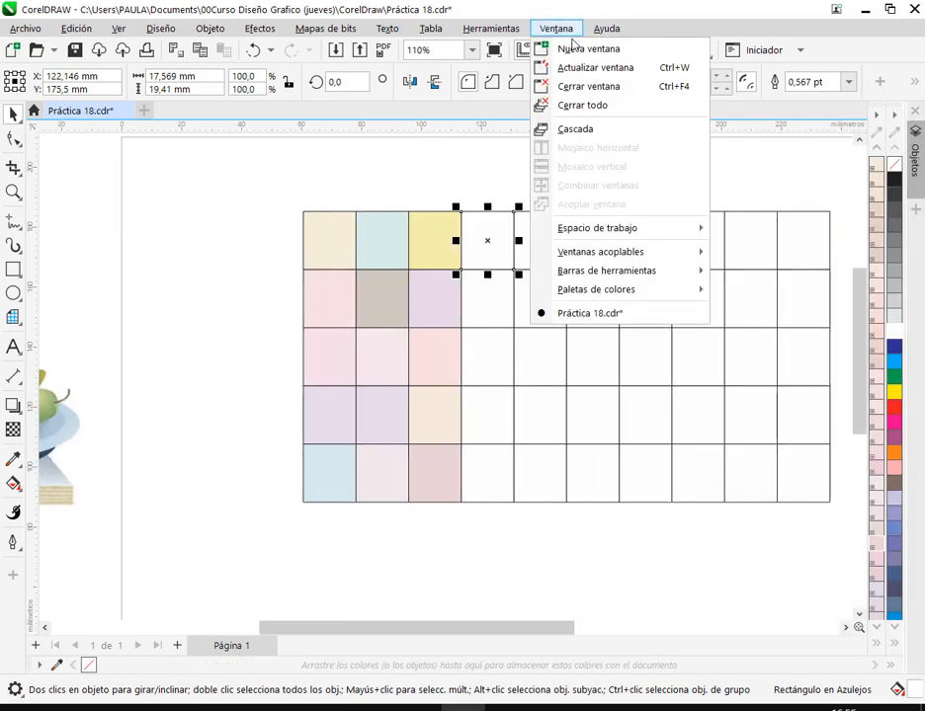
mouse_move(646, 302)
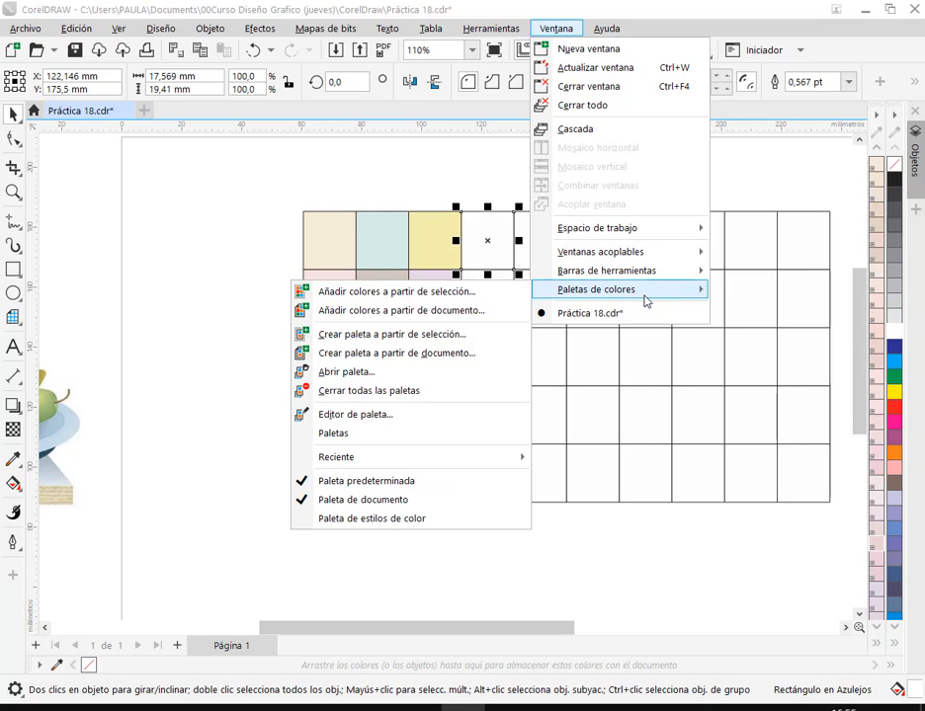
left_click(333, 434)
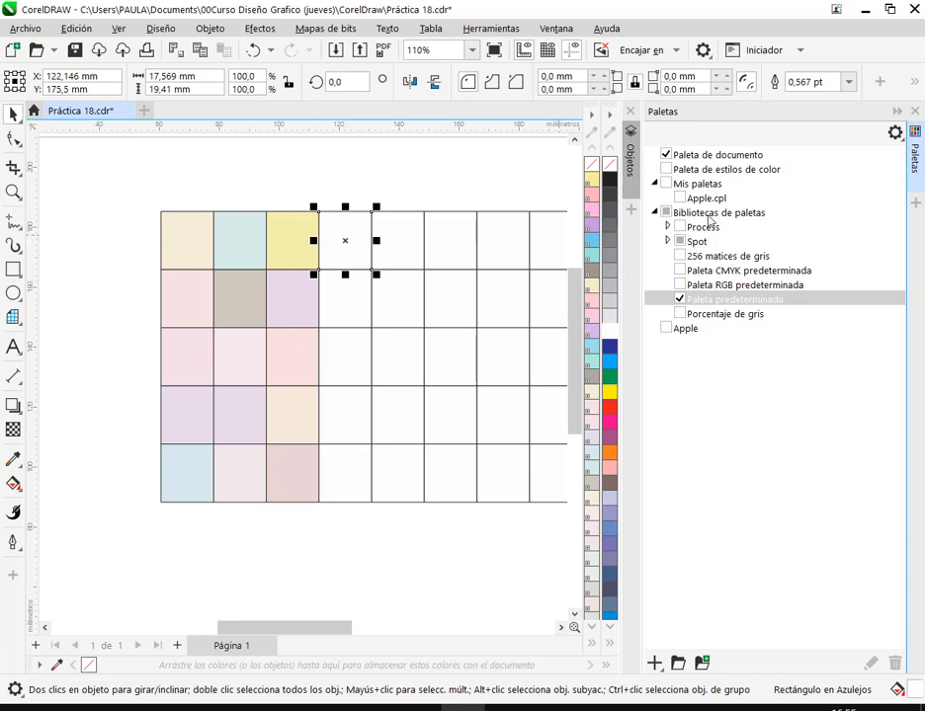
- Expand the Spot, PANTONE and PANTONE+ libraries to check the Pastels _Neons Coated palette entry
left_click(709, 215)
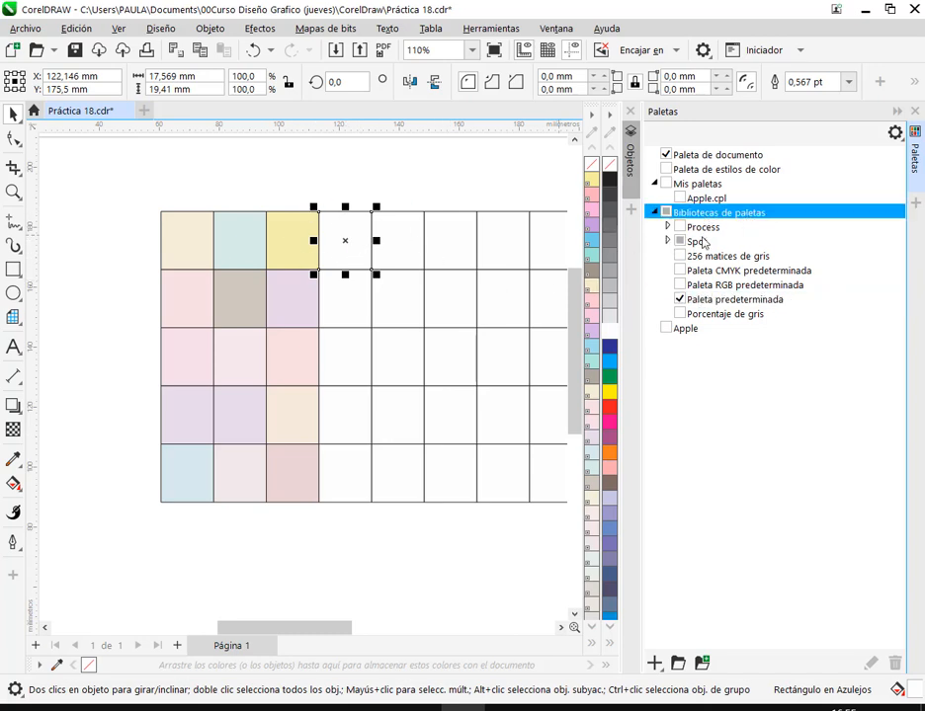
left_click(667, 241)
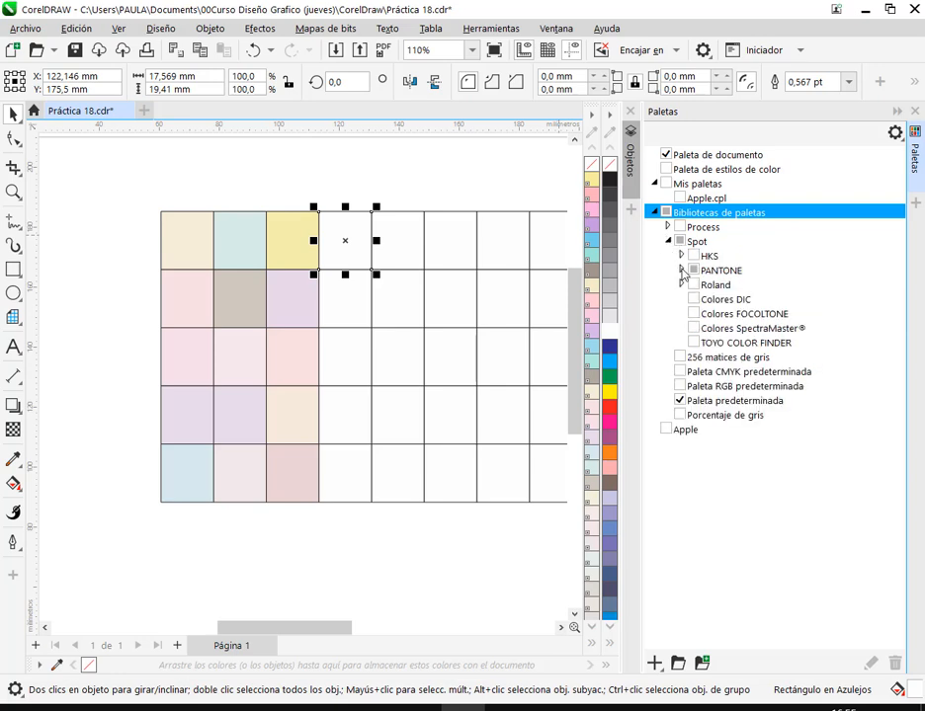
left_click(681, 270)
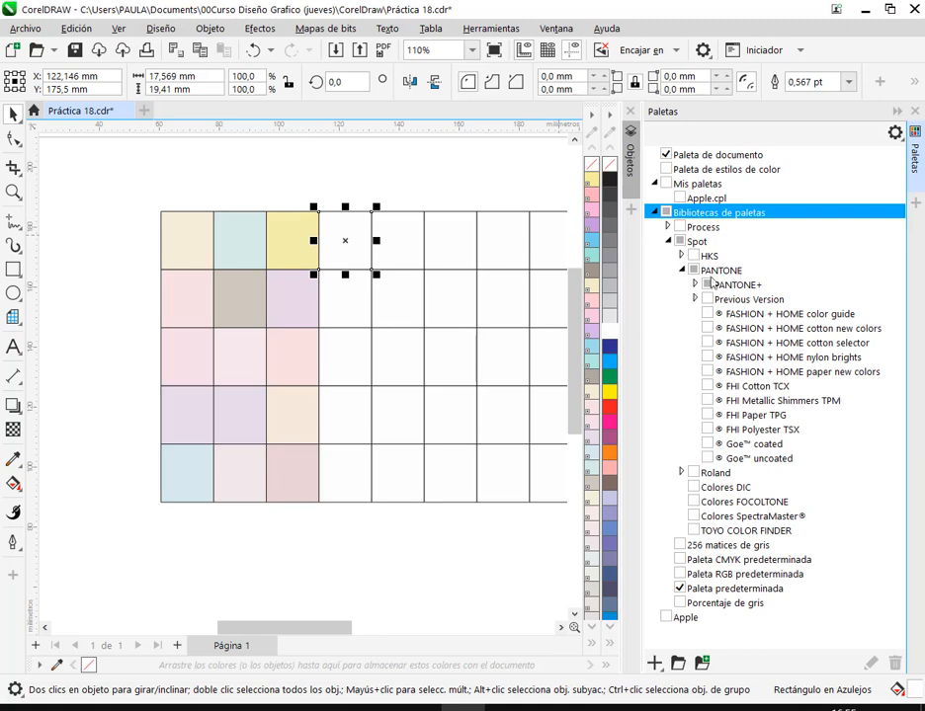
left_click_drag(687, 264, 749, 278)
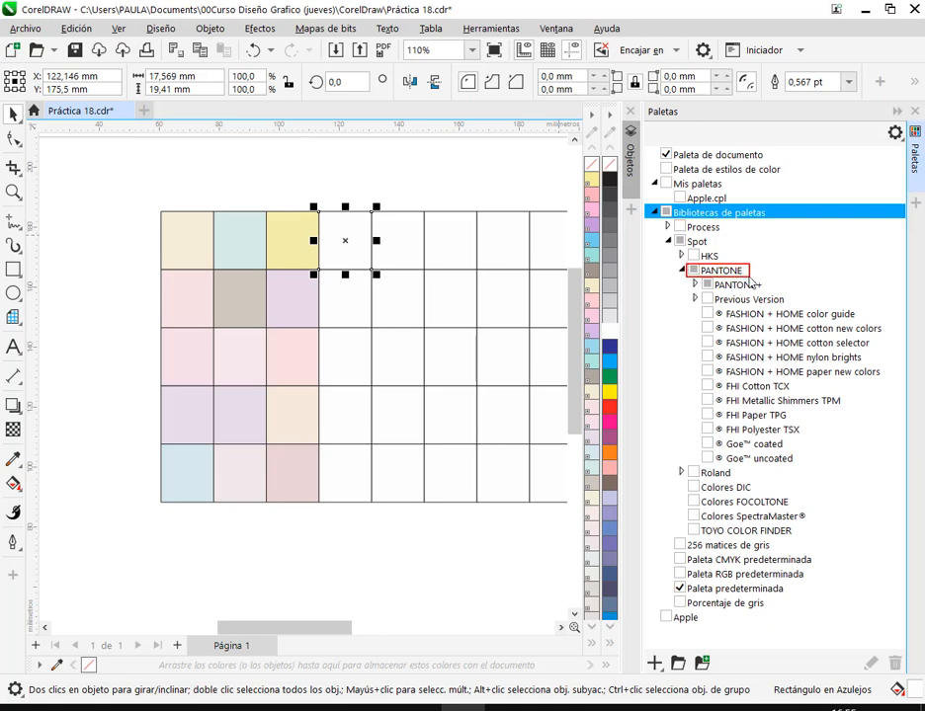
left_click(695, 285)
left_click_drag(710, 307, 845, 322)
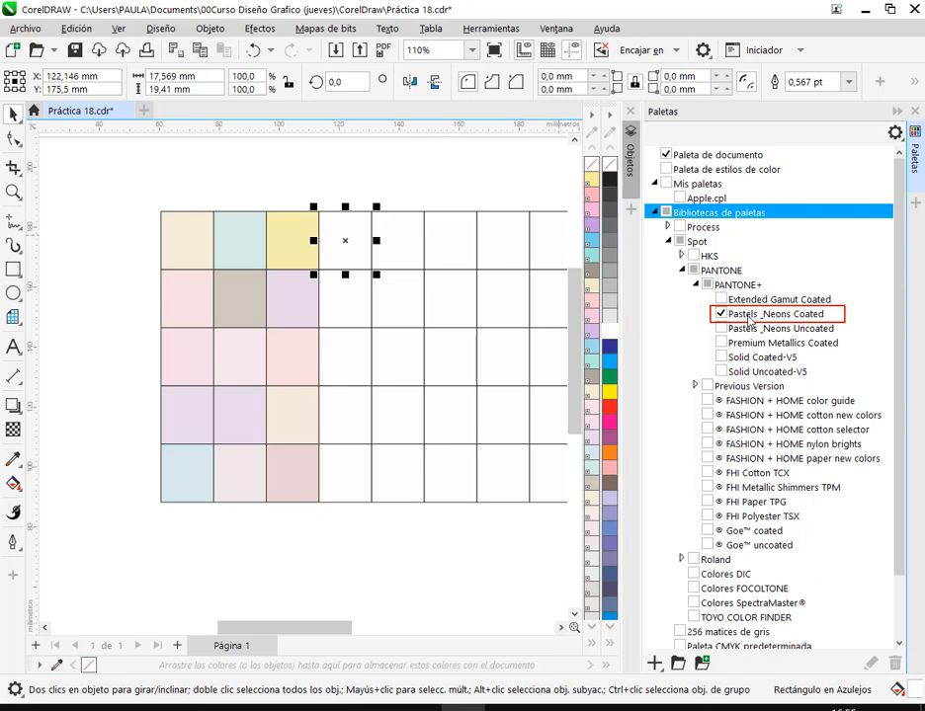
key("Escape")
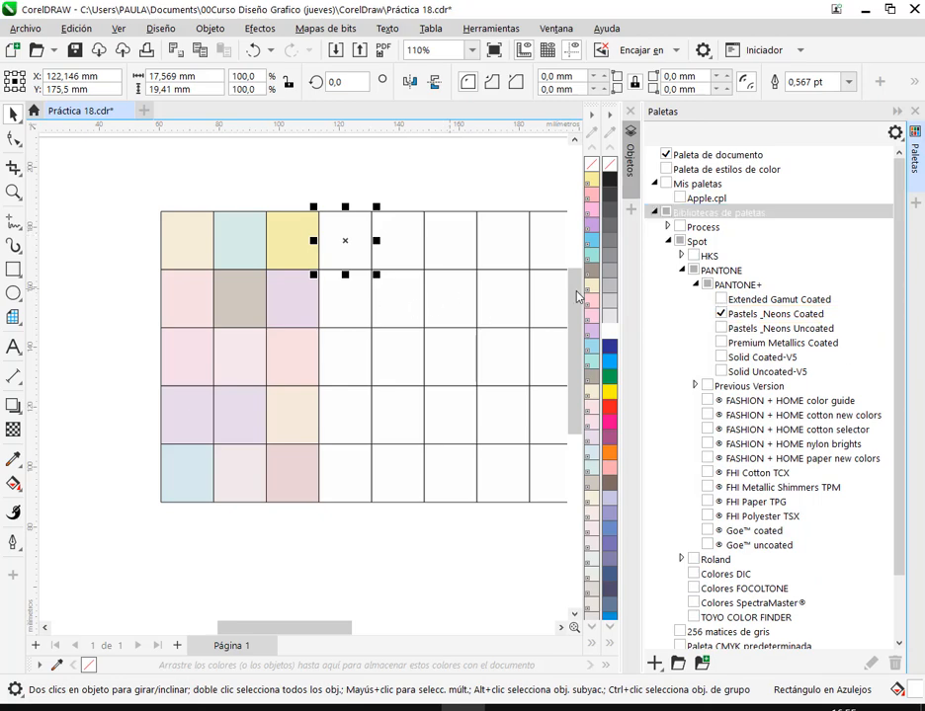
- Fill the fourth column's top tile with pastel lilac and collapse the palette manager
left_click(591, 225)
left_click(489, 167)
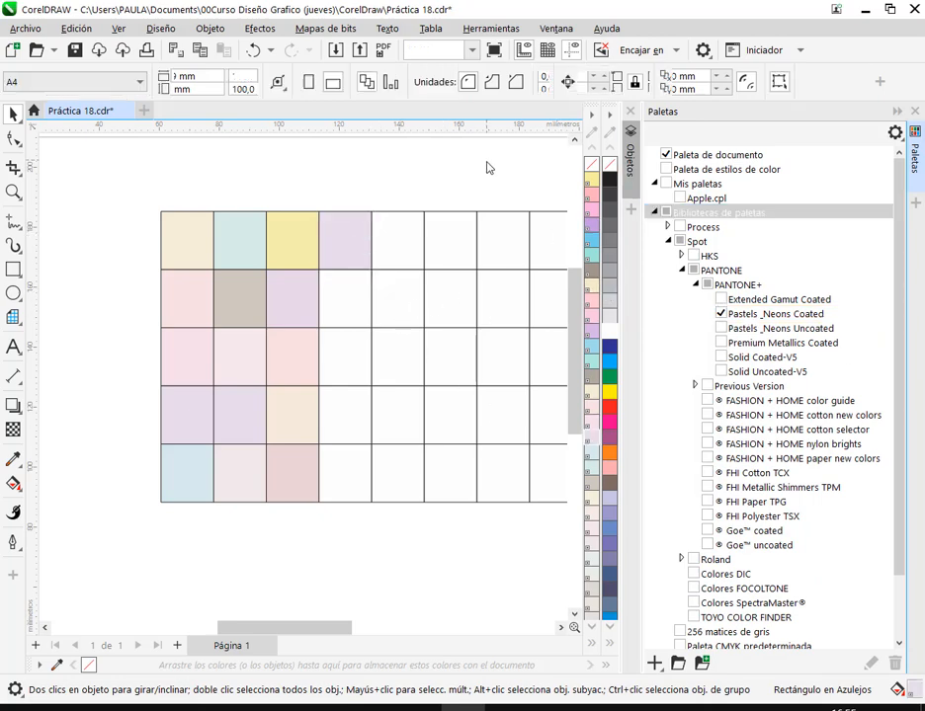
left_click(898, 112)
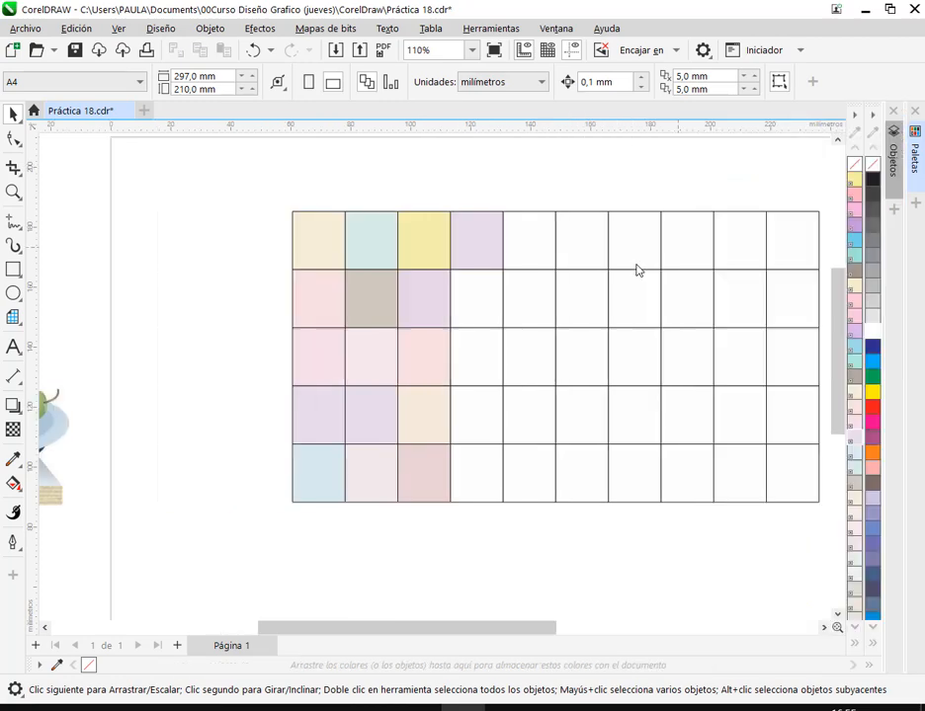
- Fill the fourth column's remaining tiles from top to bottom with pale pink, beige, cream and pale green
left_click(506, 314)
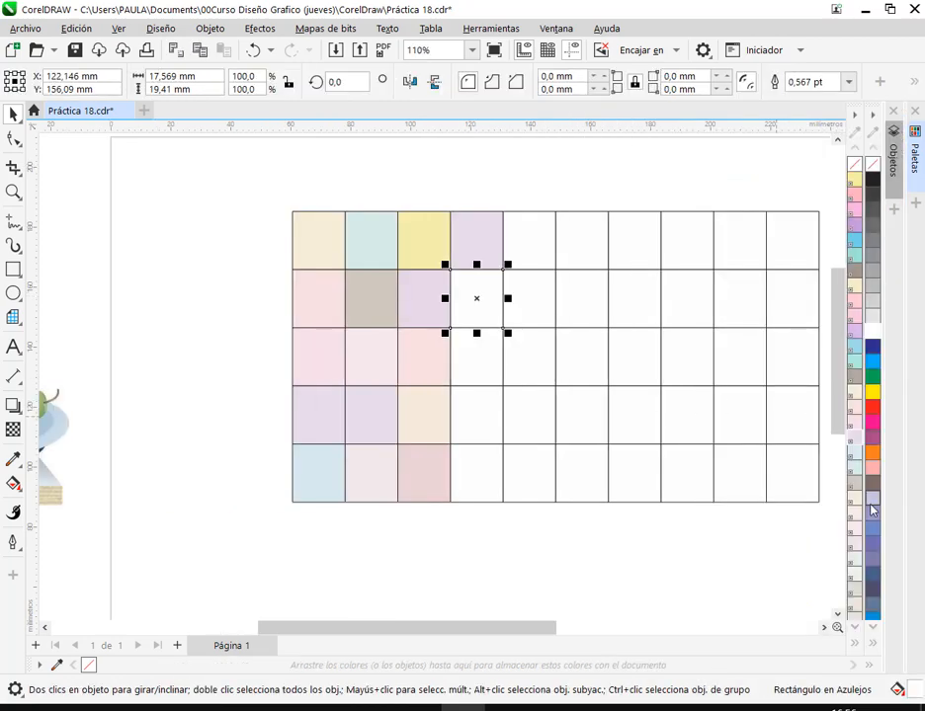
left_click(487, 364)
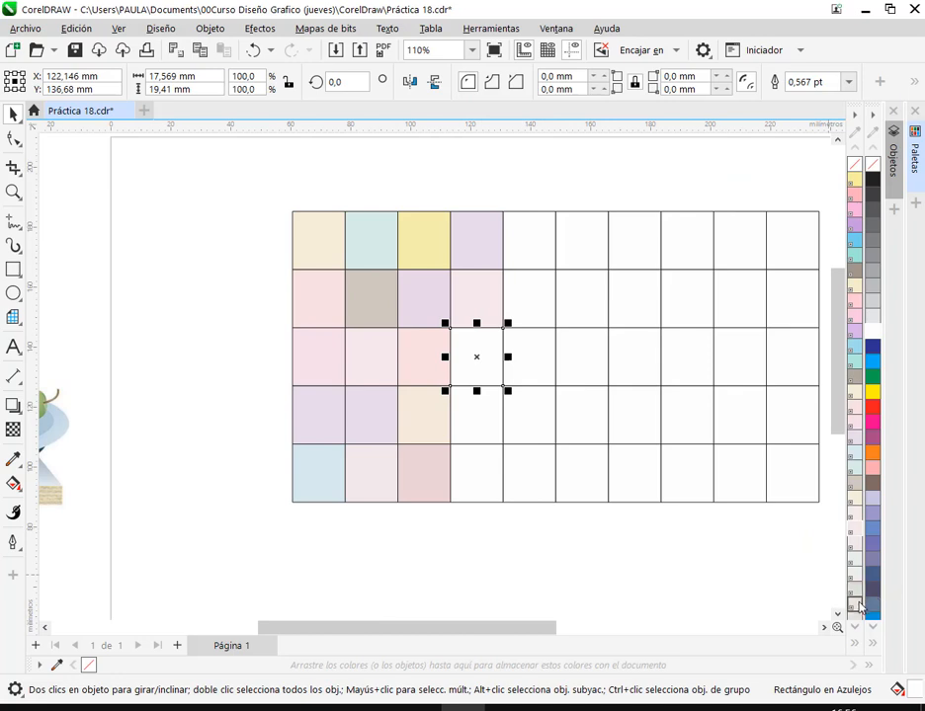
left_click(856, 605)
left_click(471, 416)
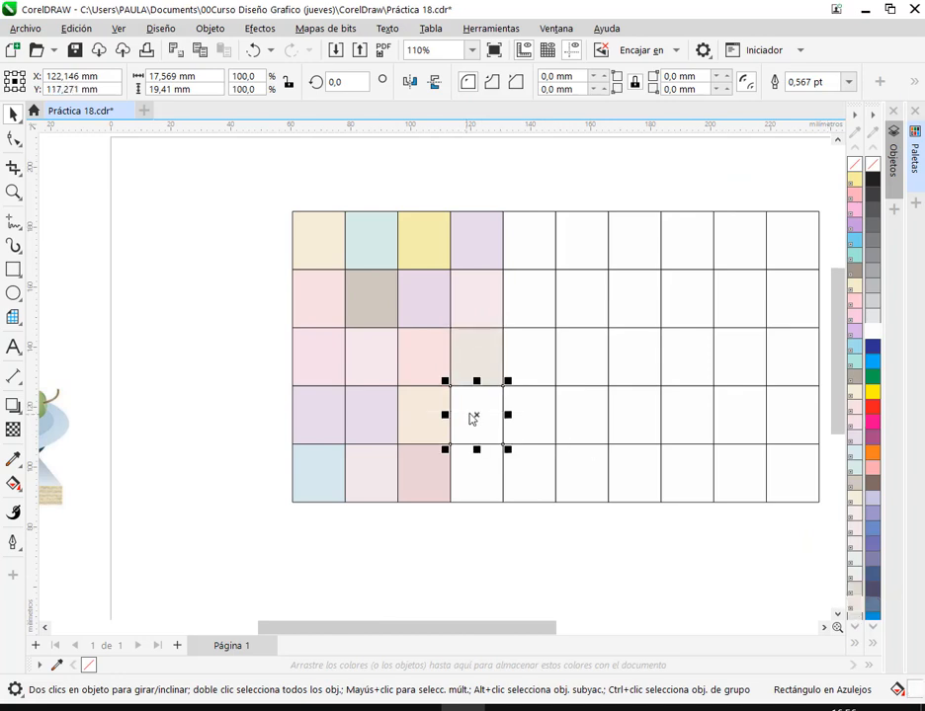
left_click(856, 644)
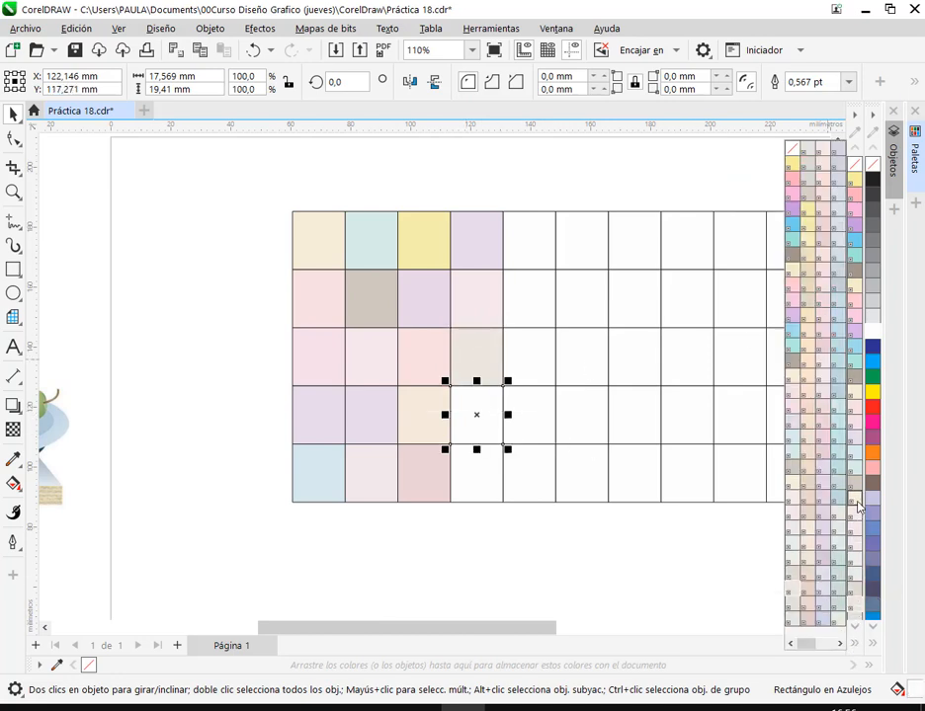
left_click(852, 527)
left_click(492, 484)
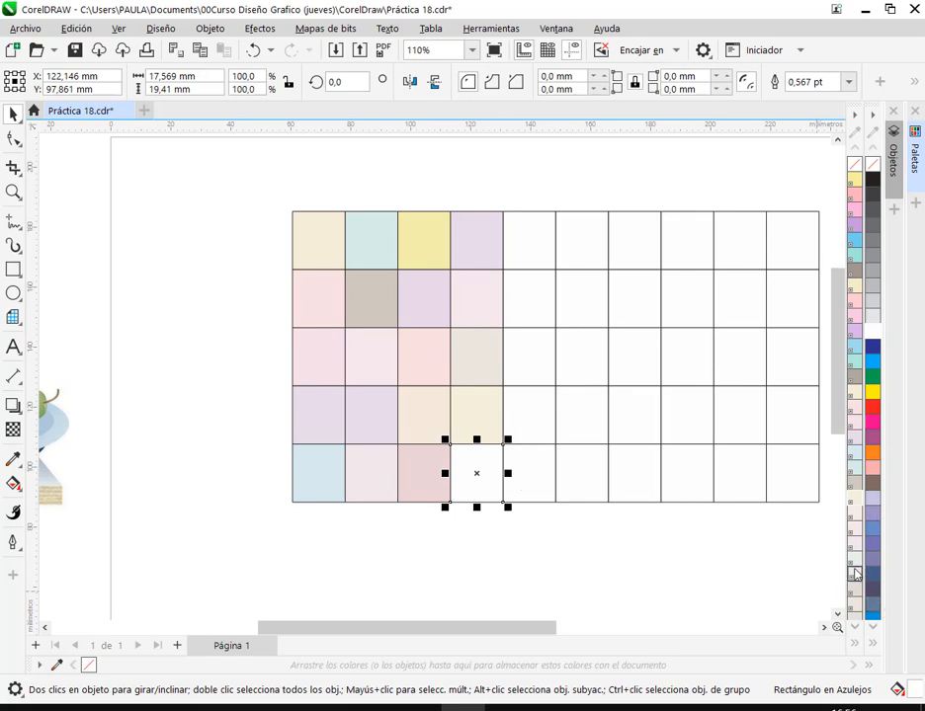
left_click(854, 570)
- Fill the fifth column's top tile with the pastel mint PANTONE 9520 C
left_click(538, 248)
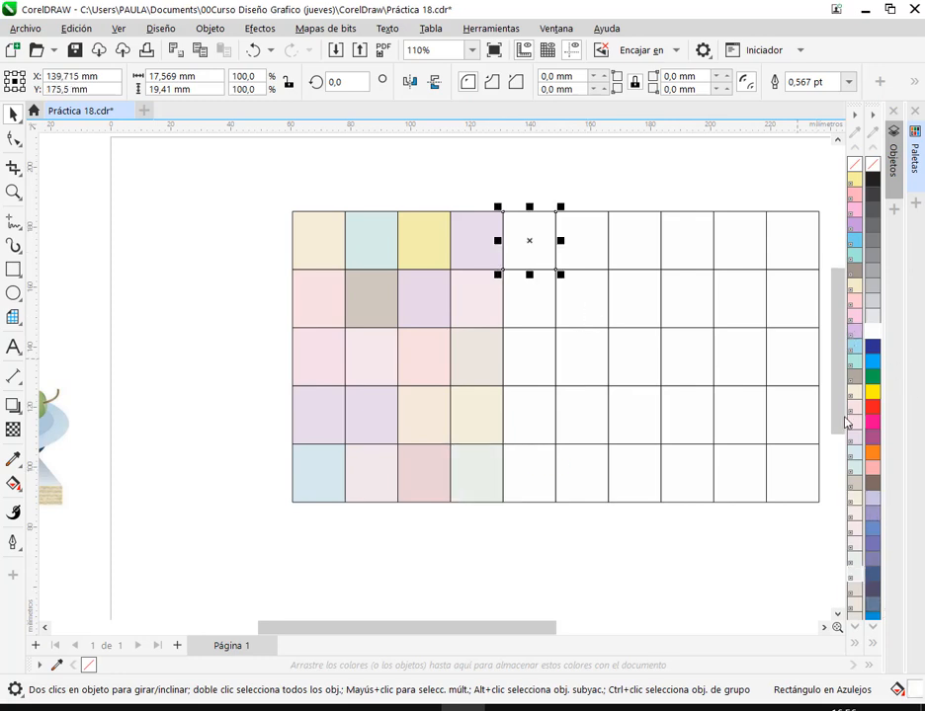
left_click(854, 468)
left_click_drag(625, 454, 509, 431)
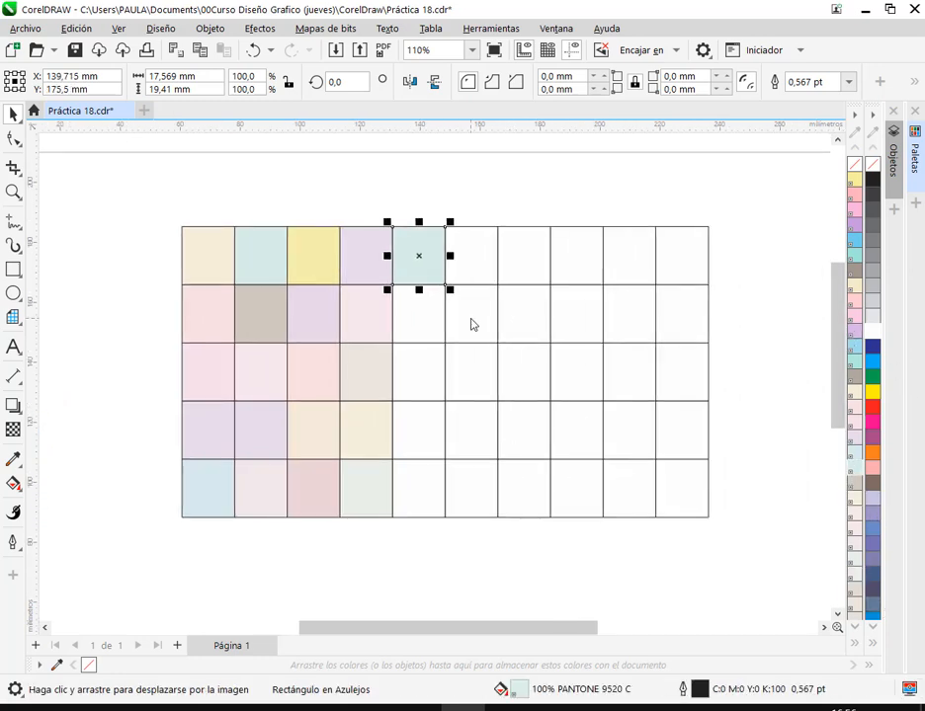
- Fill the fifth column's third and fifth, sixth's second, seventh's fourth, ninth's second and tenth's second and fourth tiles with pastel mint
left_click(471, 319, "shift")
left_click(628, 321, "shift")
left_click(528, 425, "shift")
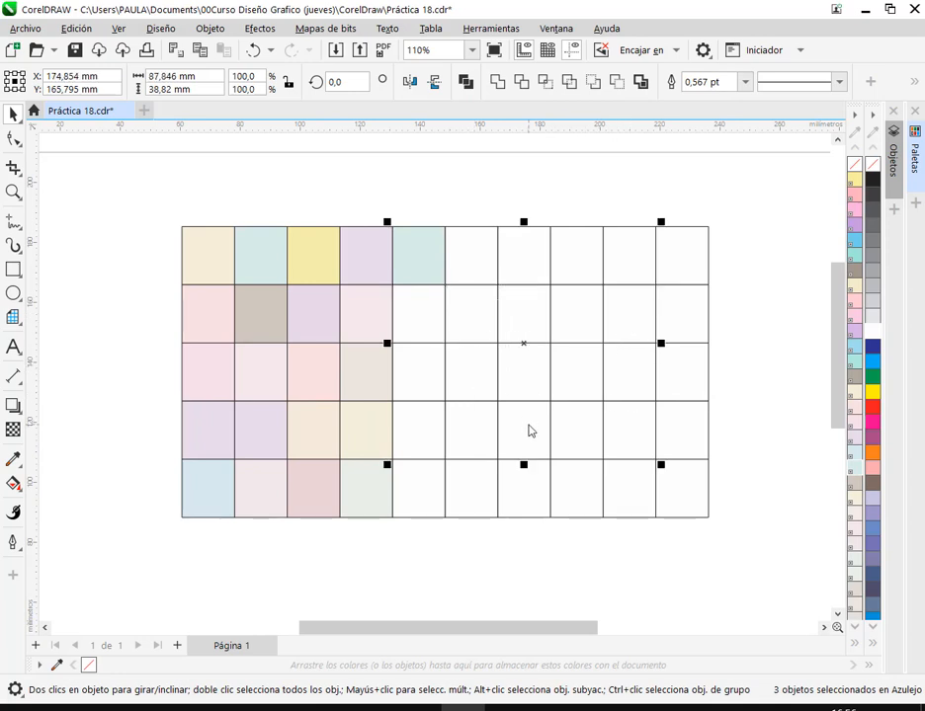
left_click(413, 495, "shift")
left_click(422, 384, "shift")
left_click(693, 257, "shift")
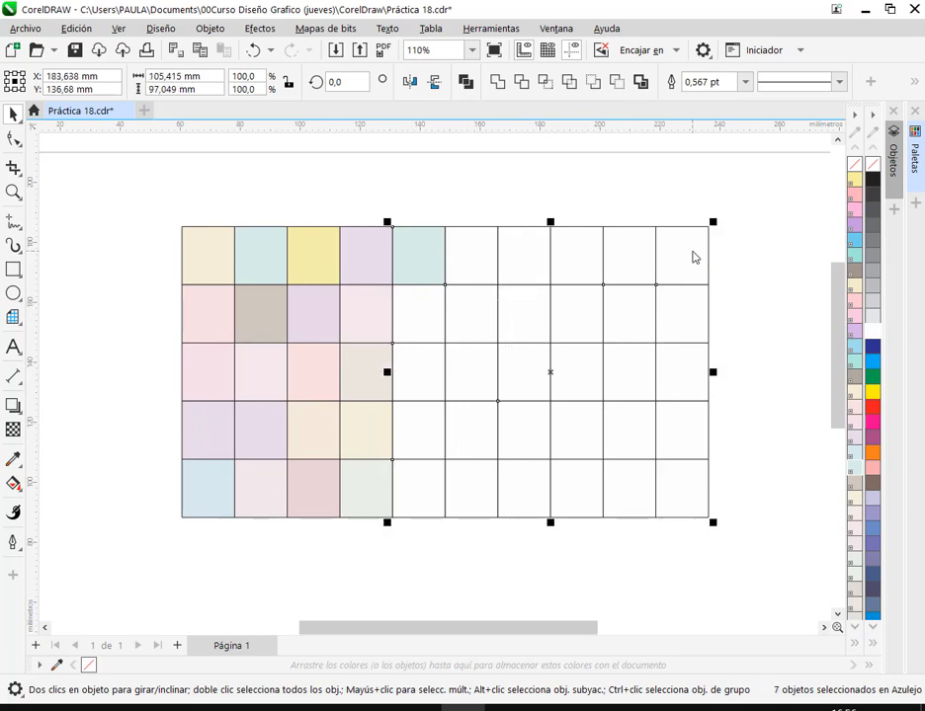
left_click(706, 444, "shift")
left_click(853, 469)
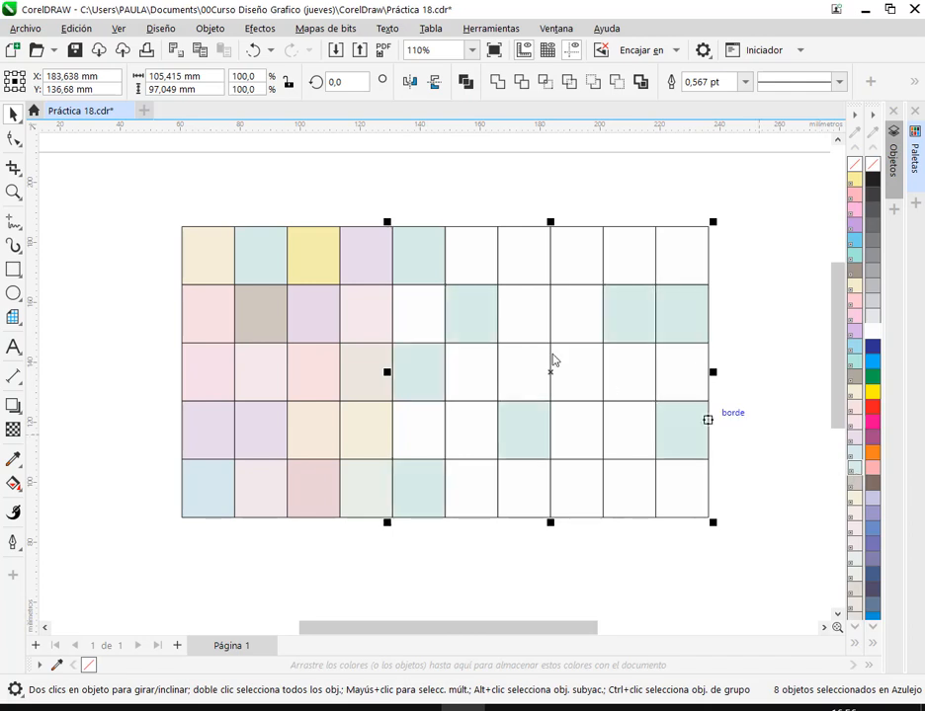
left_click(809, 305)
- Recolor the tenth column's second tile with pastel pink
left_click(699, 324)
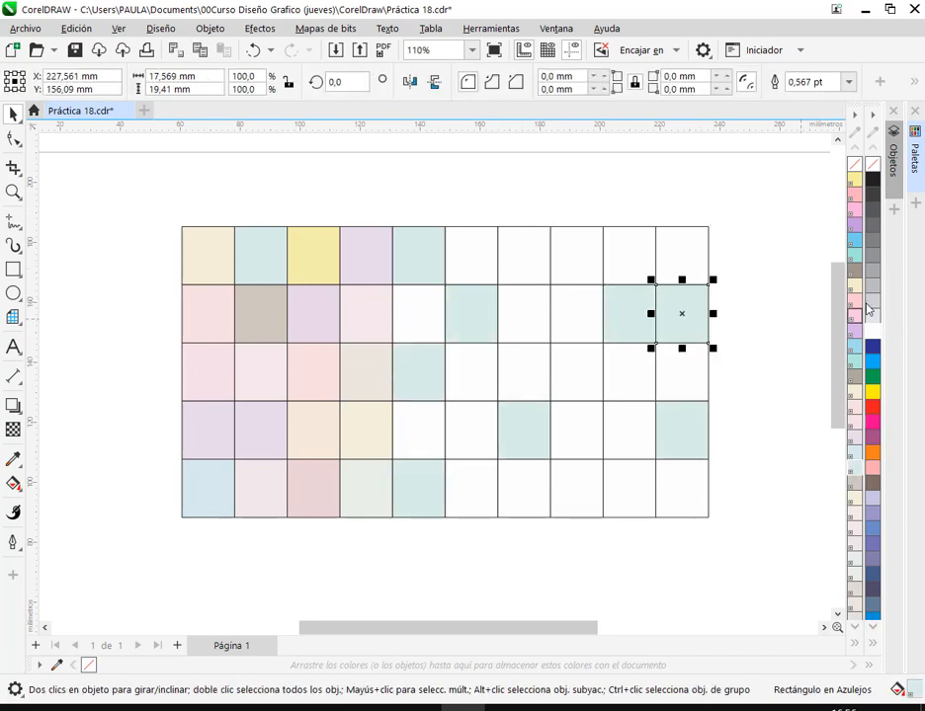
left_click(855, 321)
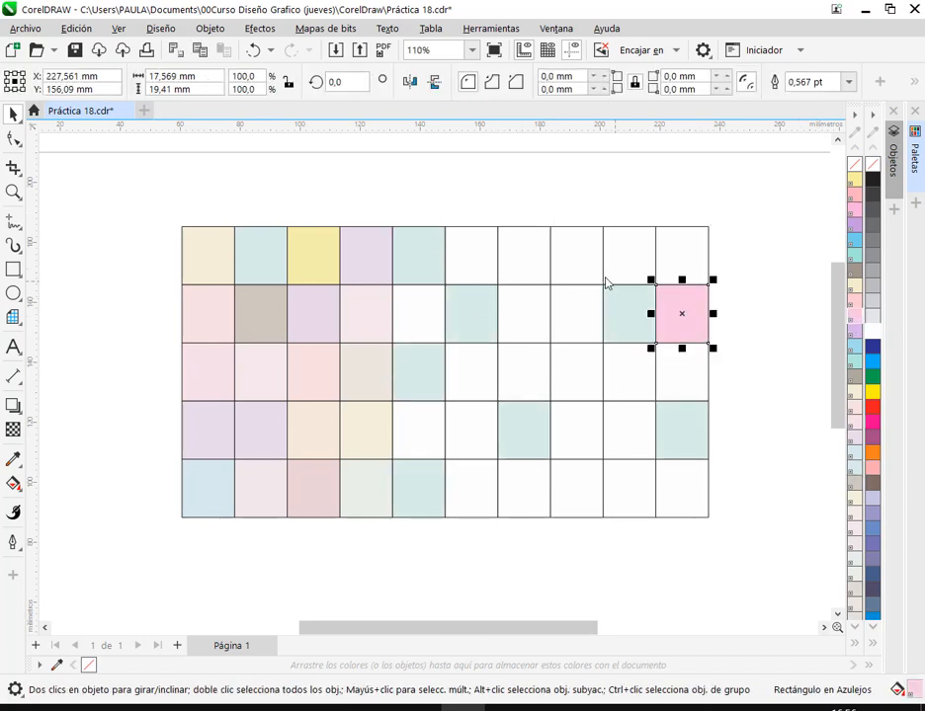
left_click(875, 342)
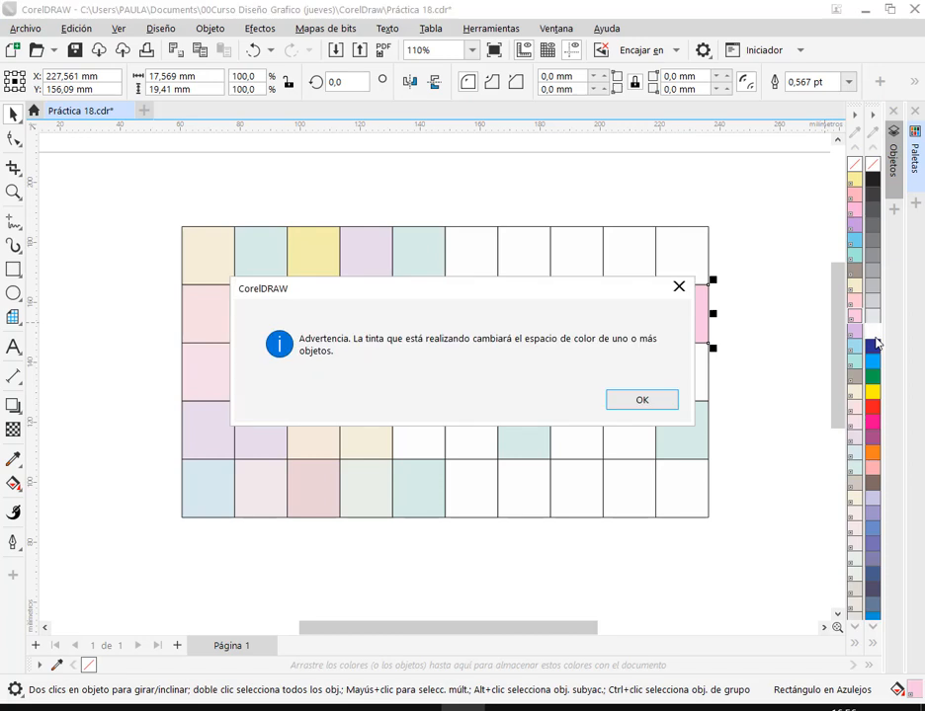
left_click(678, 290)
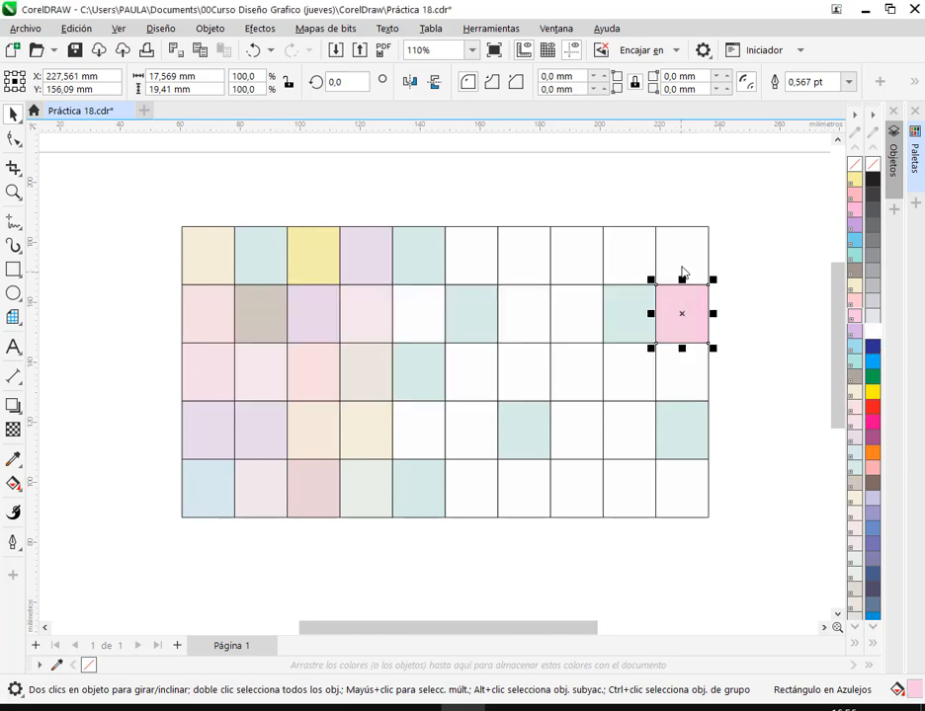
left_click(682, 271)
left_click(584, 269, "shift")
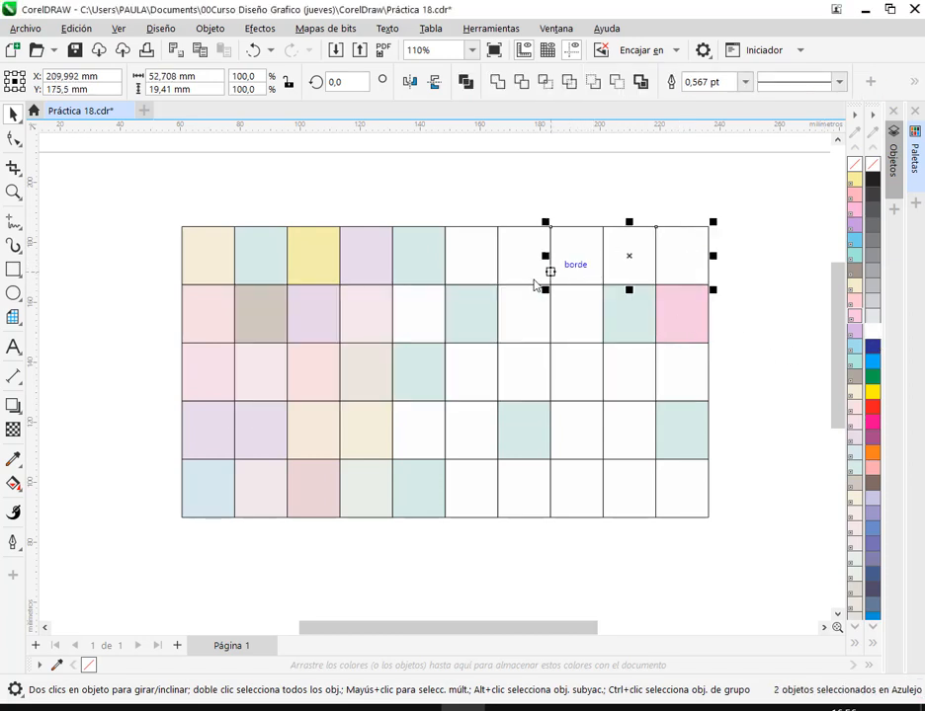
left_click(757, 262)
- Fill the tenth column's first, ninth's fourth, eighth's fifth and sixth's third tiles with pale green
left_click(672, 250)
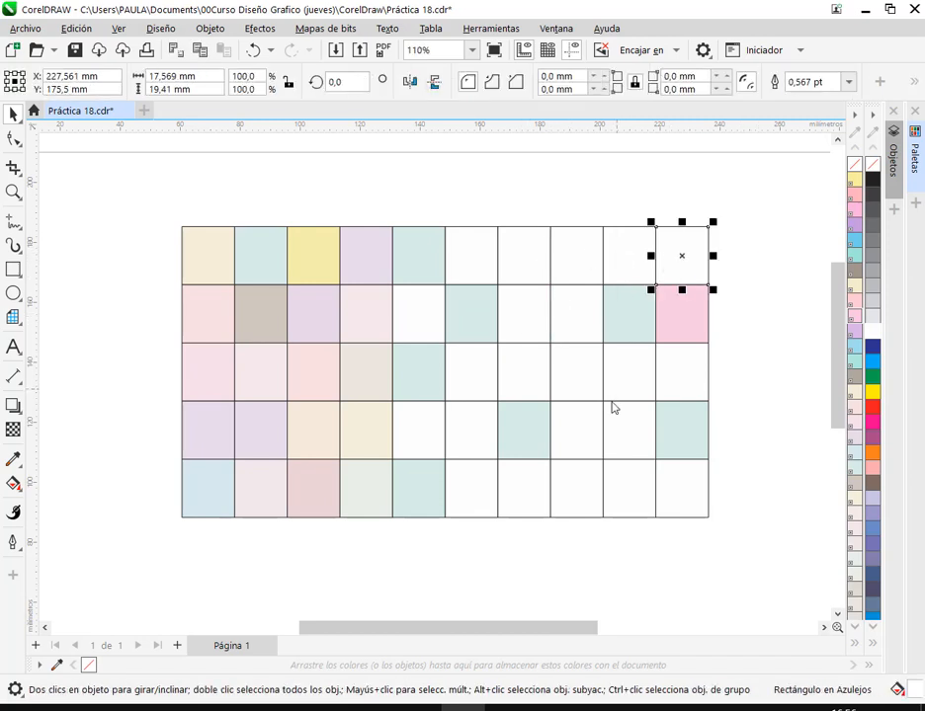
left_click(614, 441, "shift")
left_click(573, 499, "shift")
left_click(470, 375, "shift")
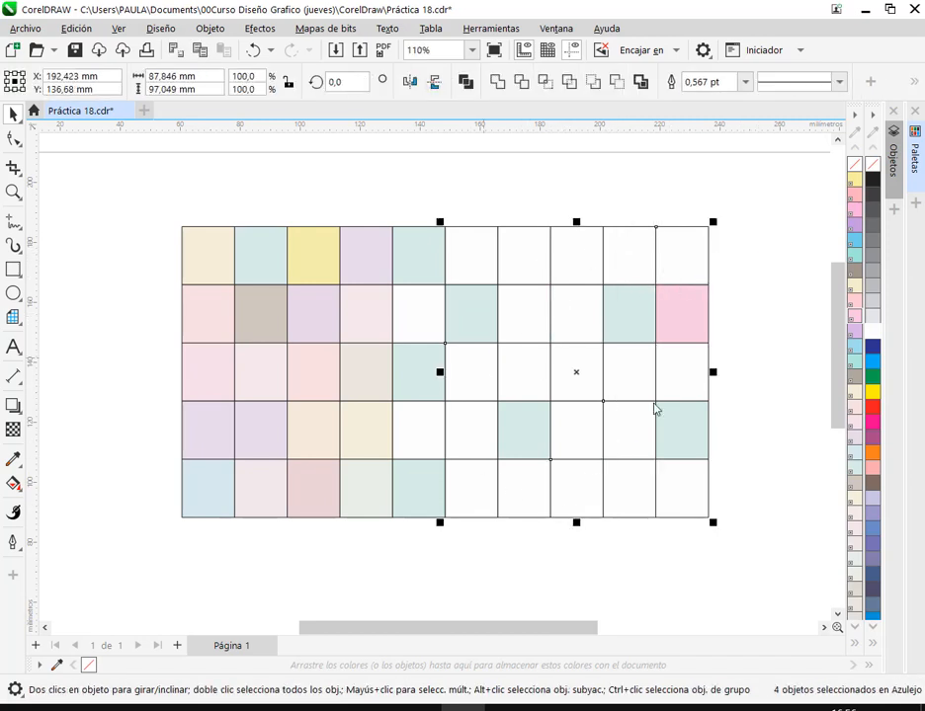
- Fill the fifth column's second, sixth's fifth, seventh's third, eighth's first, ninth's third and tenth's fifth tiles with light warm gray
left_click(417, 314)
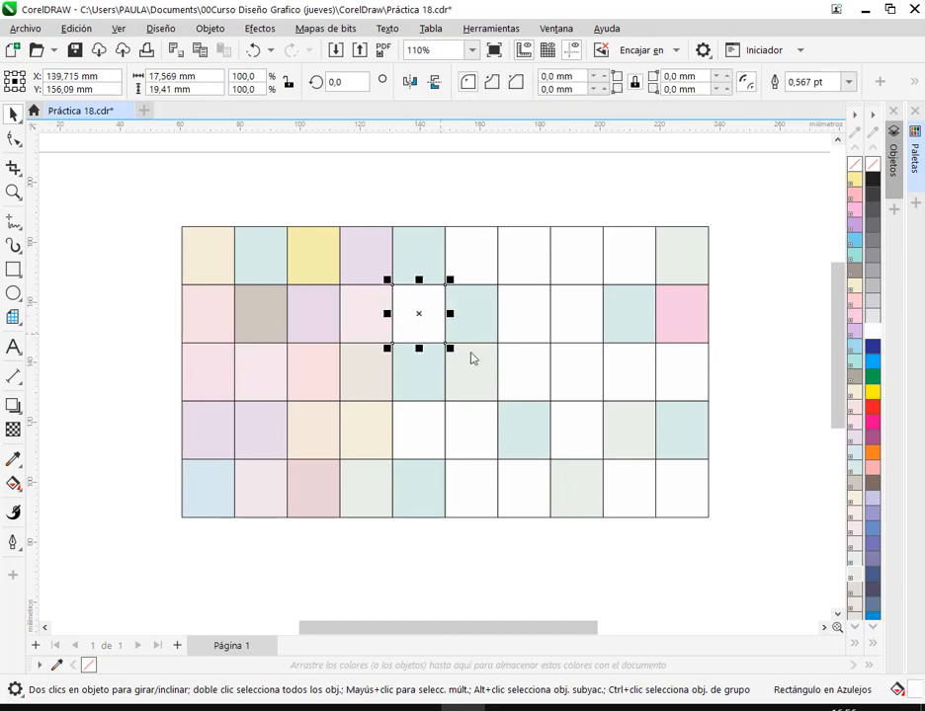
left_click(623, 383, "shift")
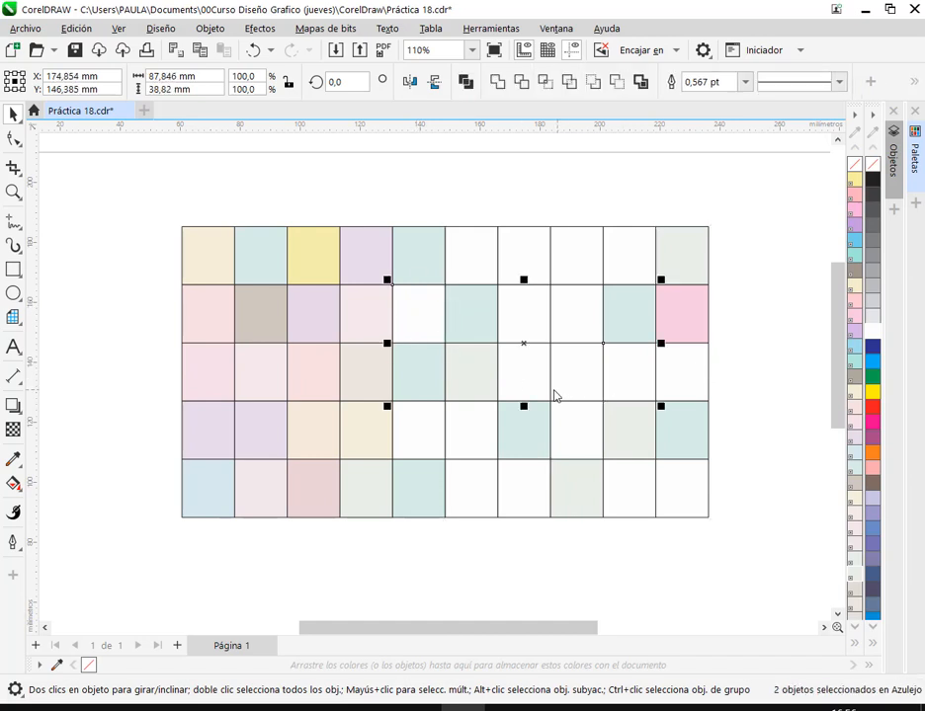
left_click(576, 259, "shift")
left_click(489, 497, "shift")
left_click(698, 488, "shift")
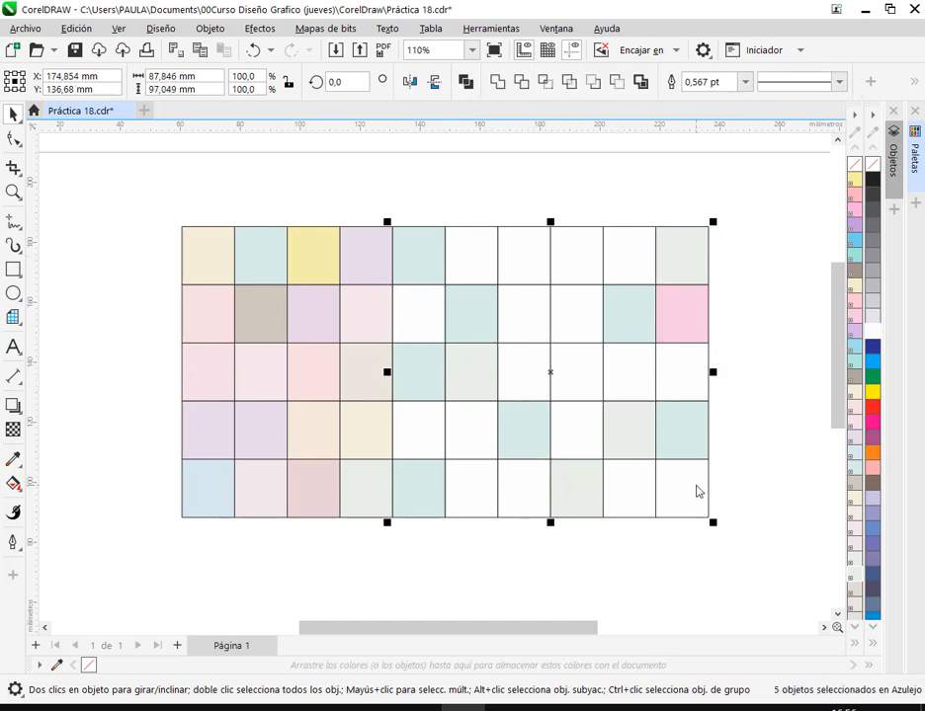
left_click(855, 571)
- Fill the fifth column's fourth, sixth's first, seventh's second and fifth, eighth's fourth, ninth's first and tenth's third tiles with pale pink
left_click(421, 436)
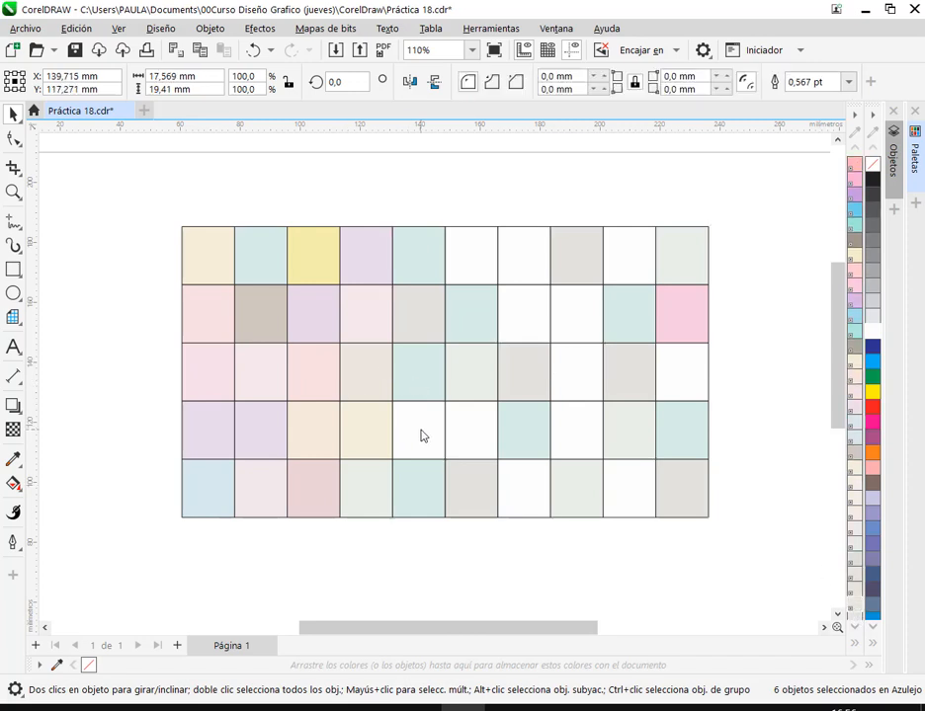
left_click(490, 272, "shift")
left_click(527, 324, "shift")
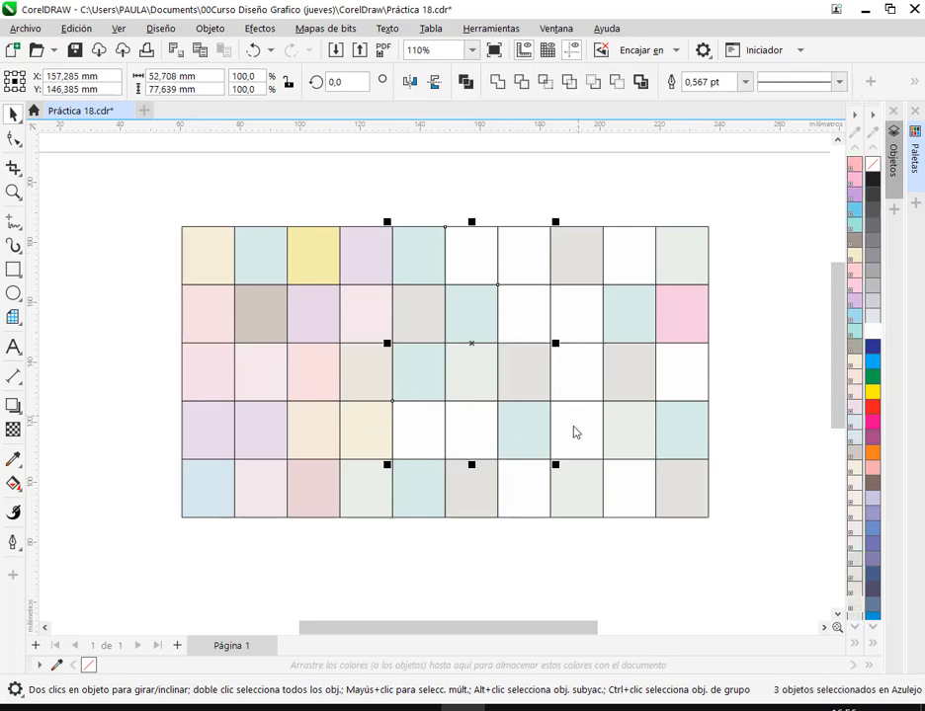
left_click(588, 437, "shift")
left_click(535, 497, "shift")
left_click(624, 267, "shift")
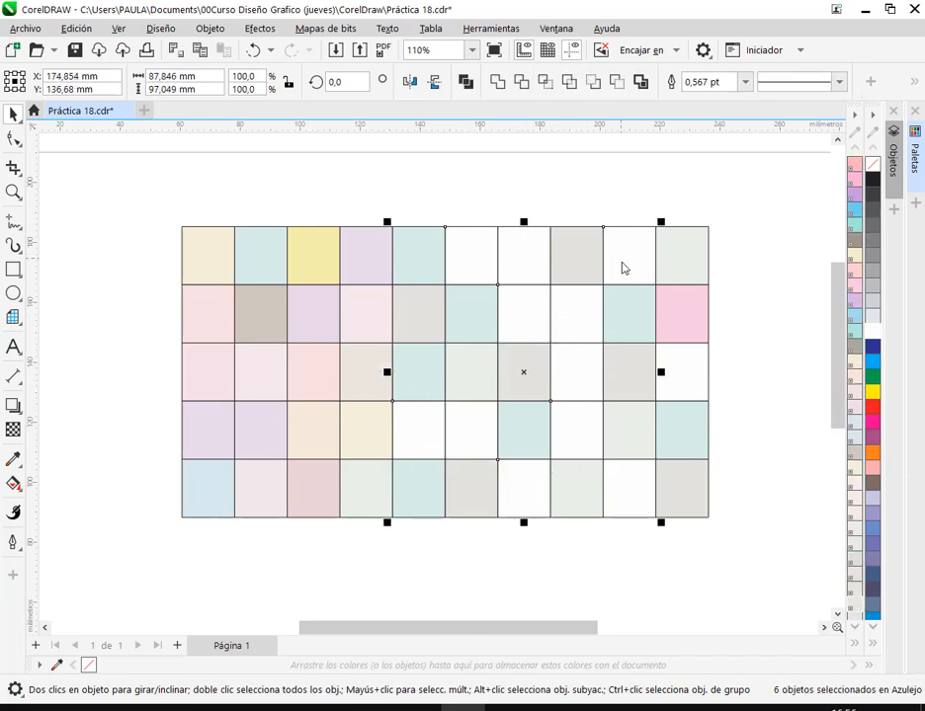
left_click(682, 383, "shift")
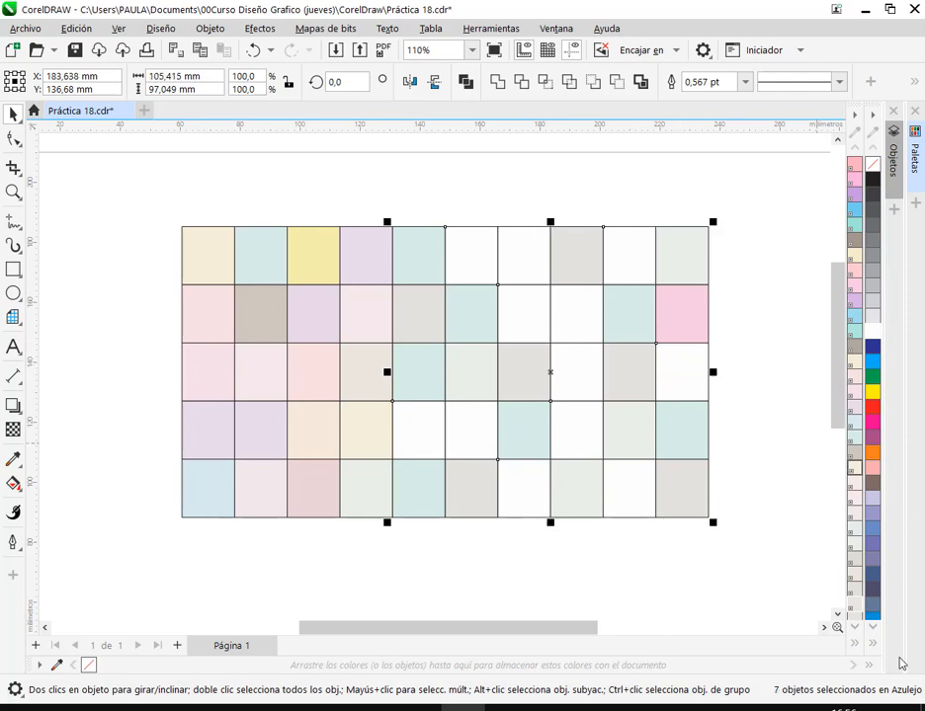
left_click(855, 423)
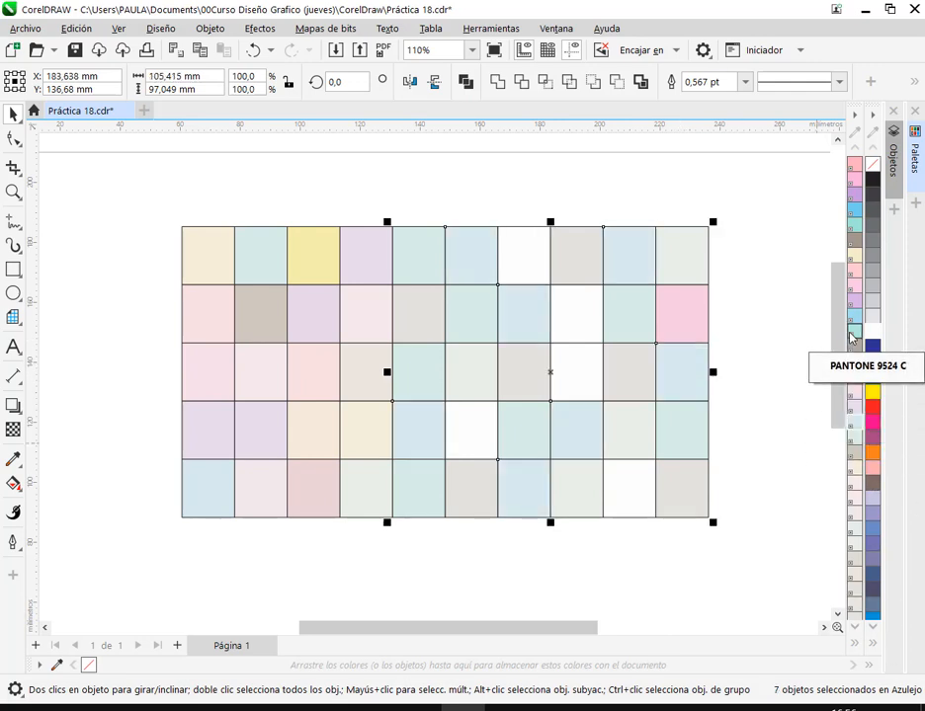
left_click(855, 394)
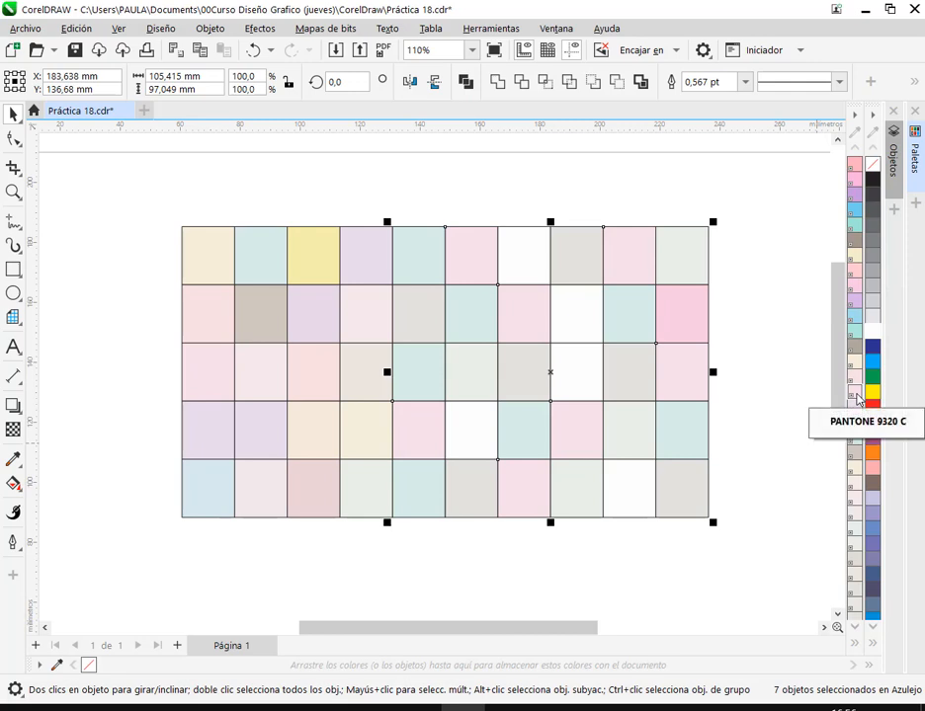
key("Escape")
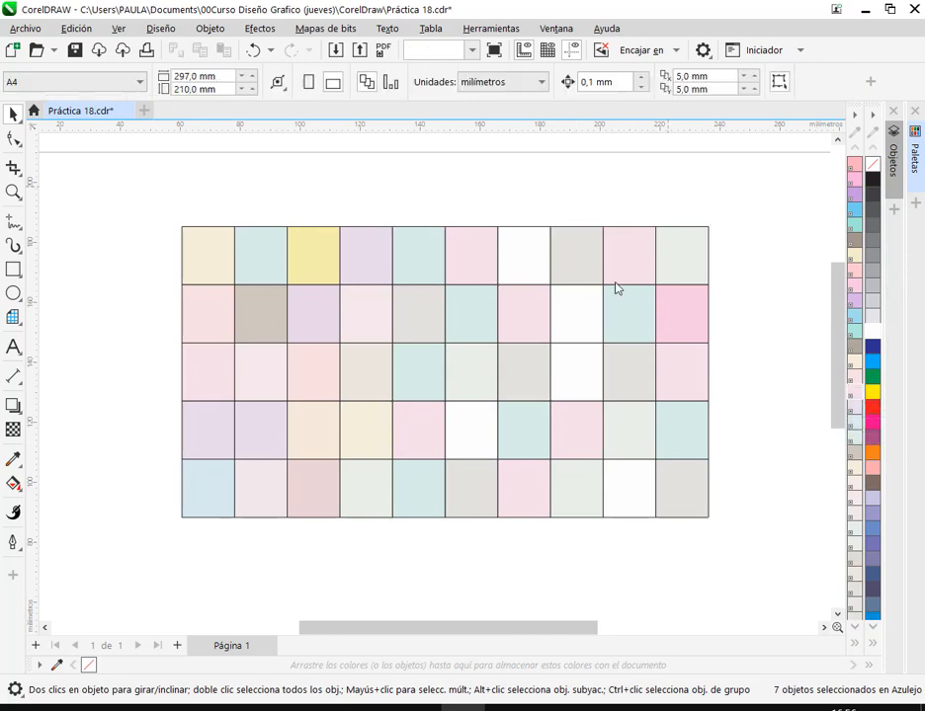
- Try blue and aqua tints on the eighth column's second tile, then fill it with pale cream
left_click(578, 332)
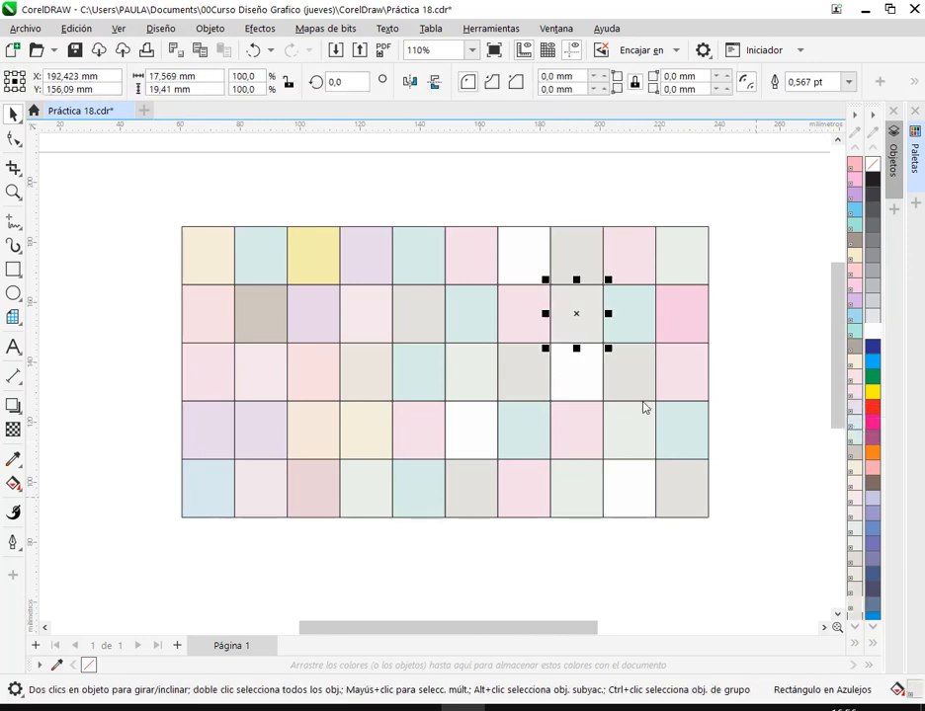
left_click(857, 321)
left_click(857, 321)
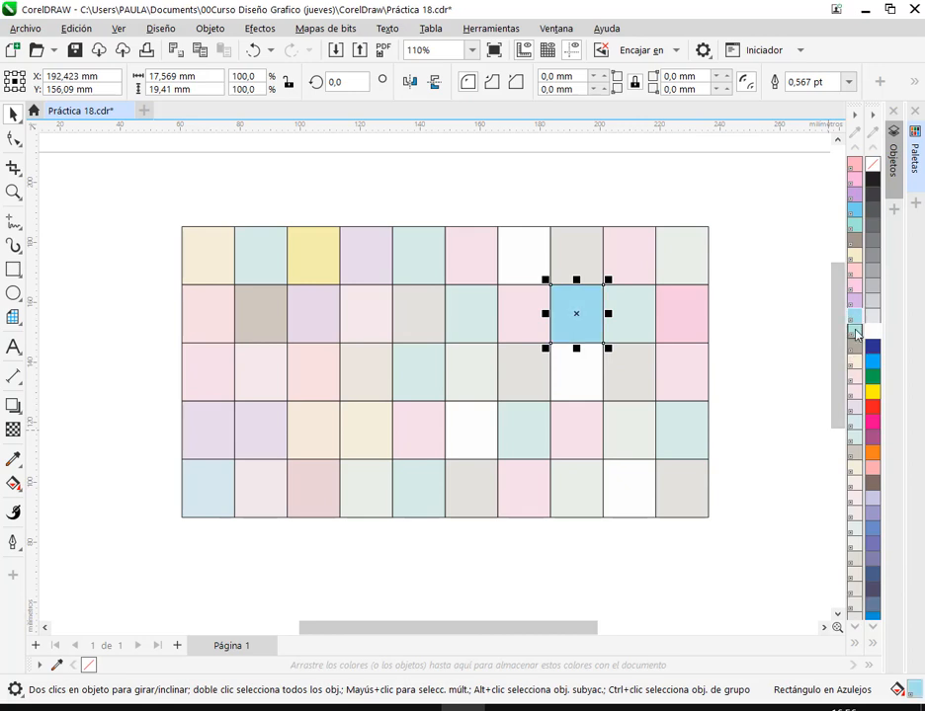
left_click(858, 644)
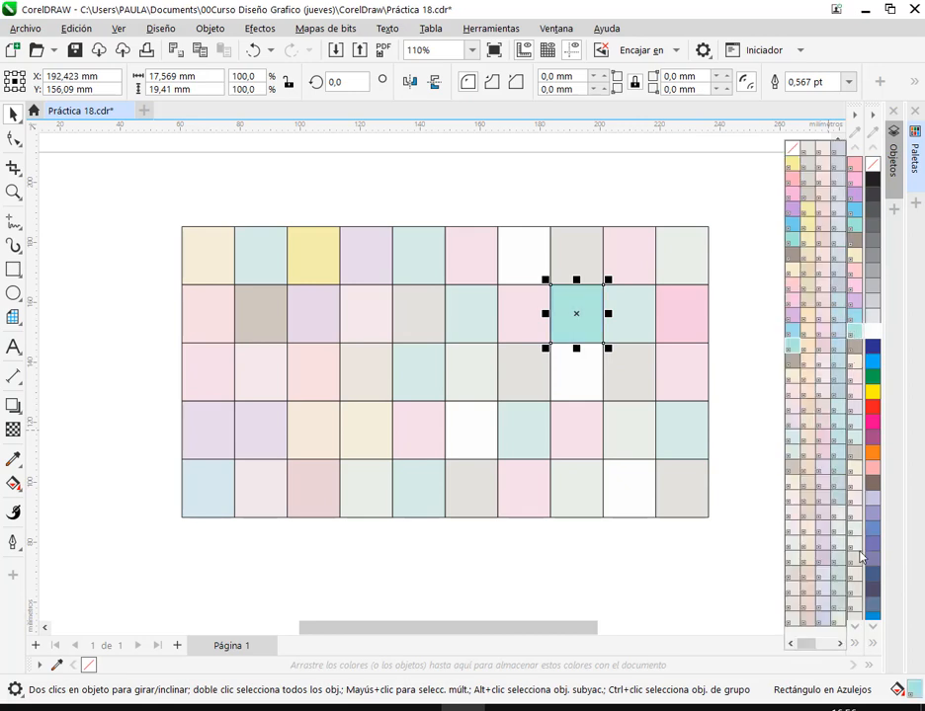
left_click(856, 442)
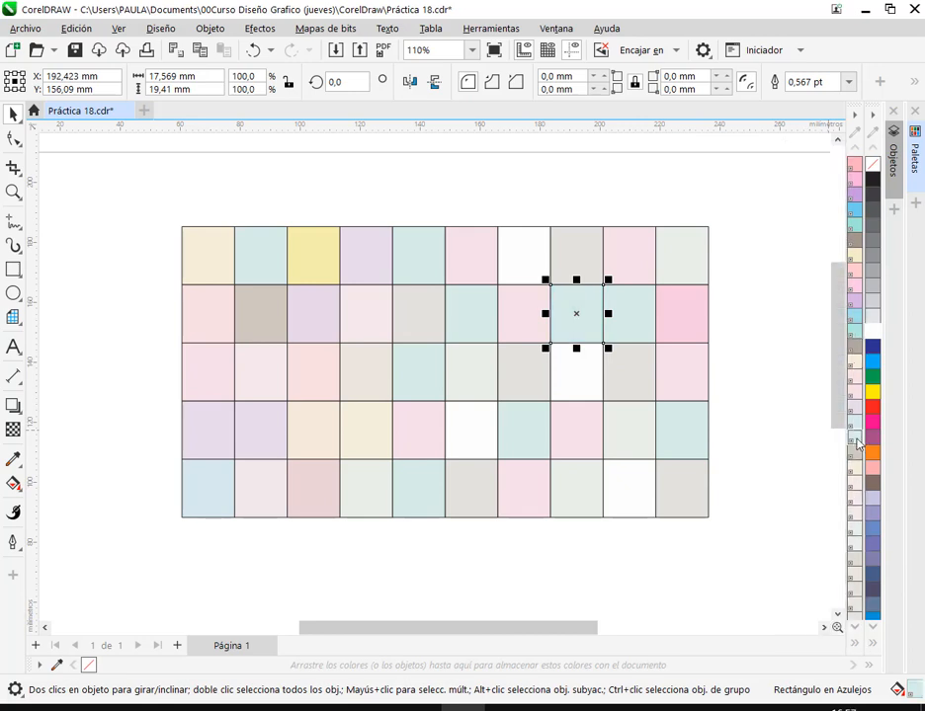
left_click(859, 644)
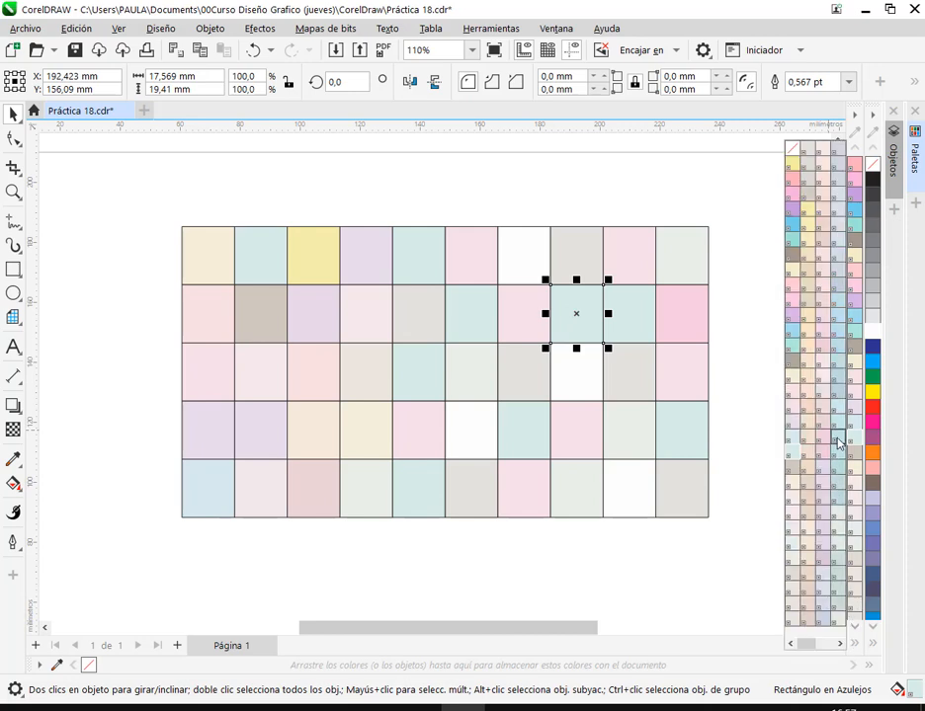
left_click(848, 362)
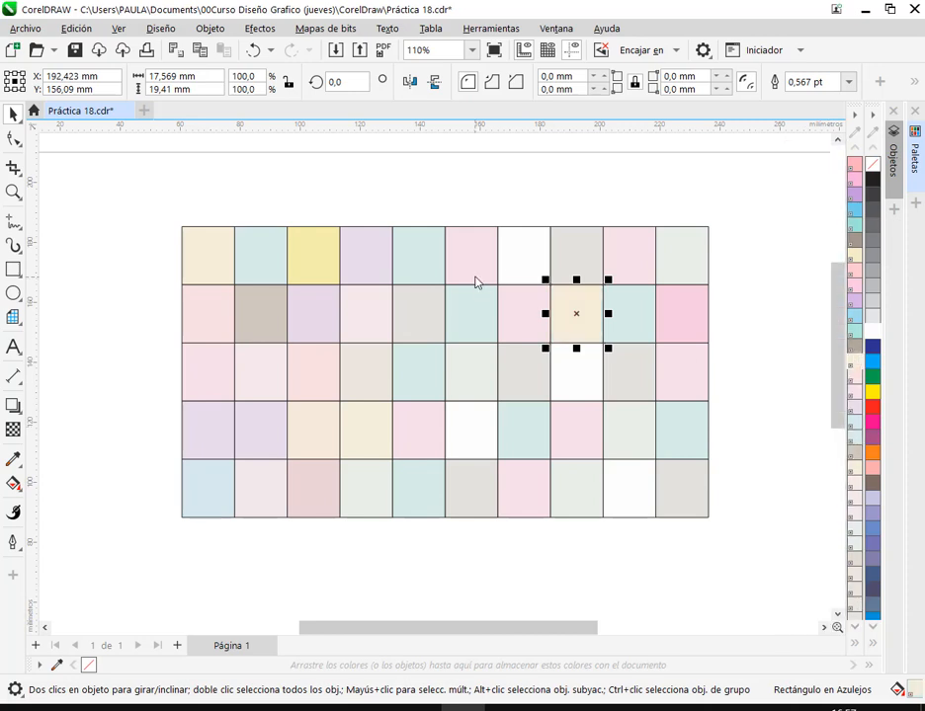
- Fill the seventh column's first, sixth's fourth and ninth's fifth tiles with pale cream
left_click(527, 262)
left_click(485, 439, "shift")
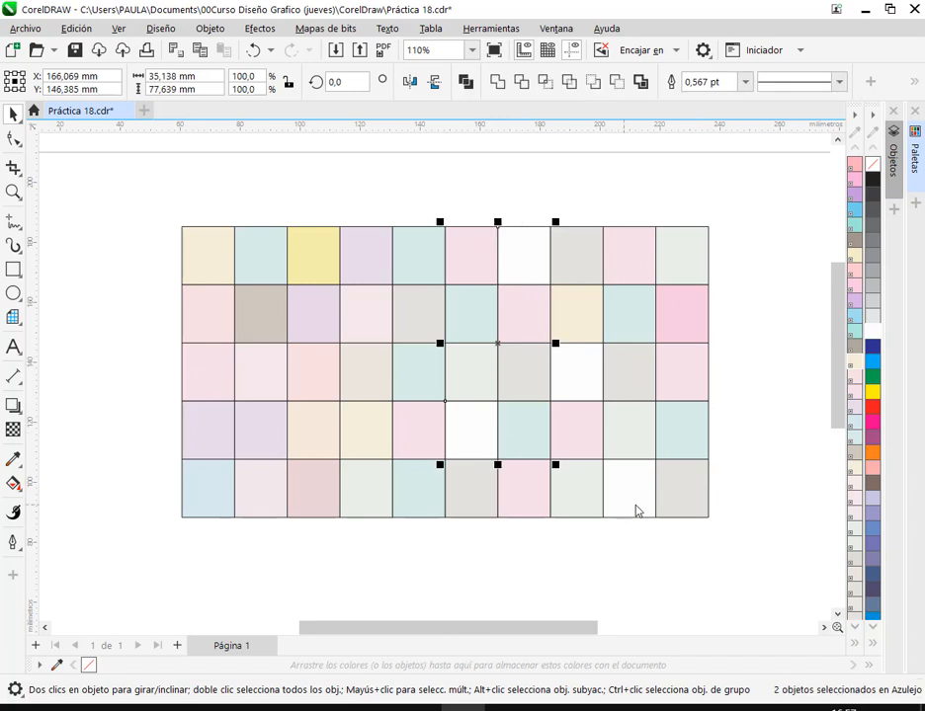
left_click(636, 507, "shift")
left_click(856, 361)
- Fill the eighth column's third tile with a soft grayish blue from the expanded PANTONE palette
left_click(578, 377)
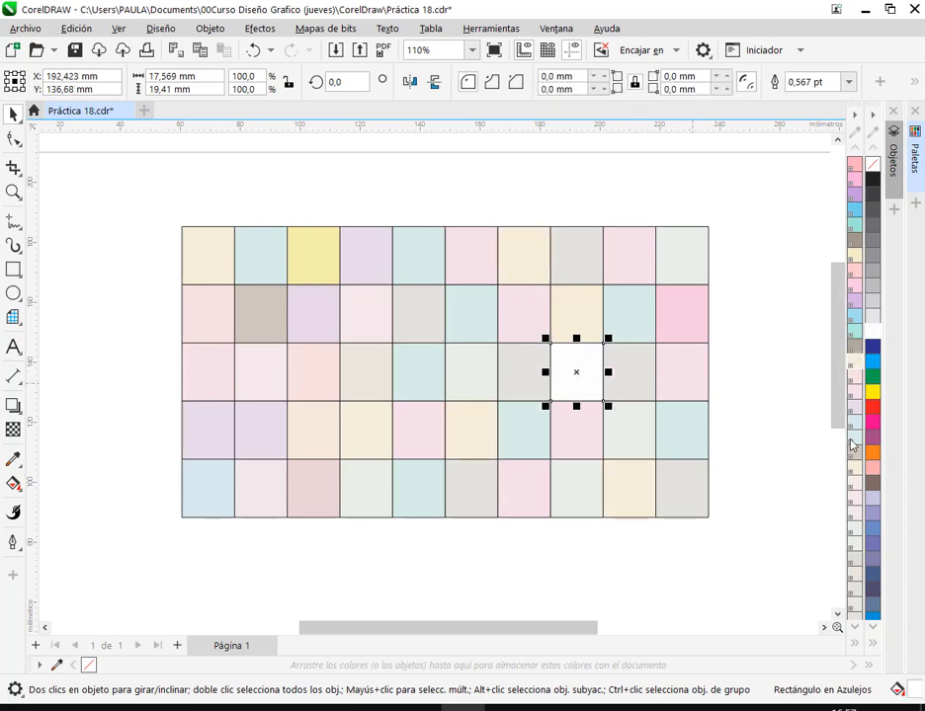
left_click(855, 609)
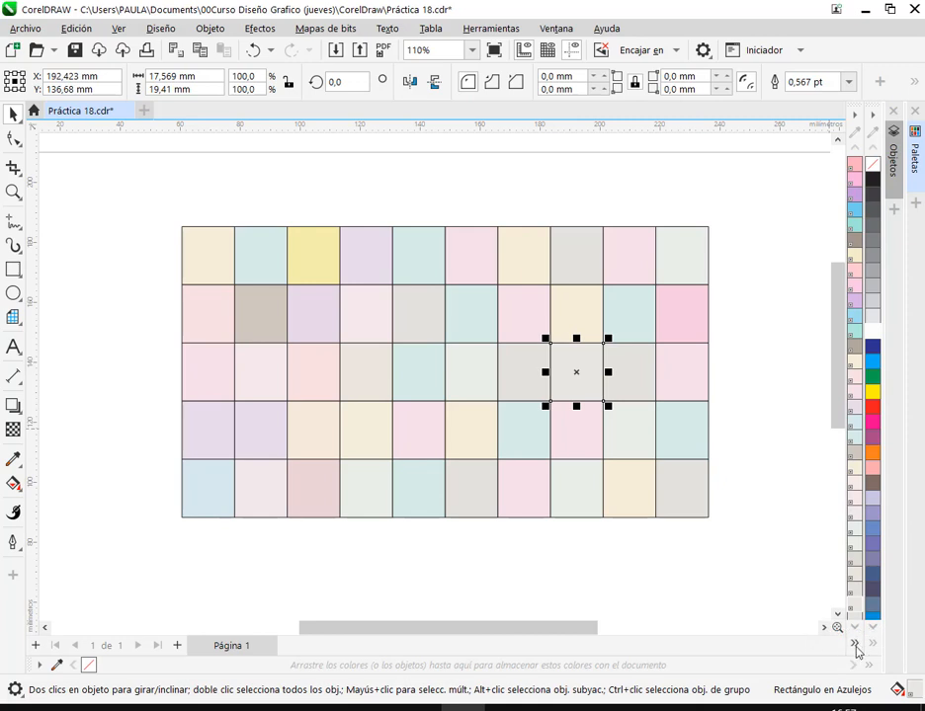
left_click(857, 645)
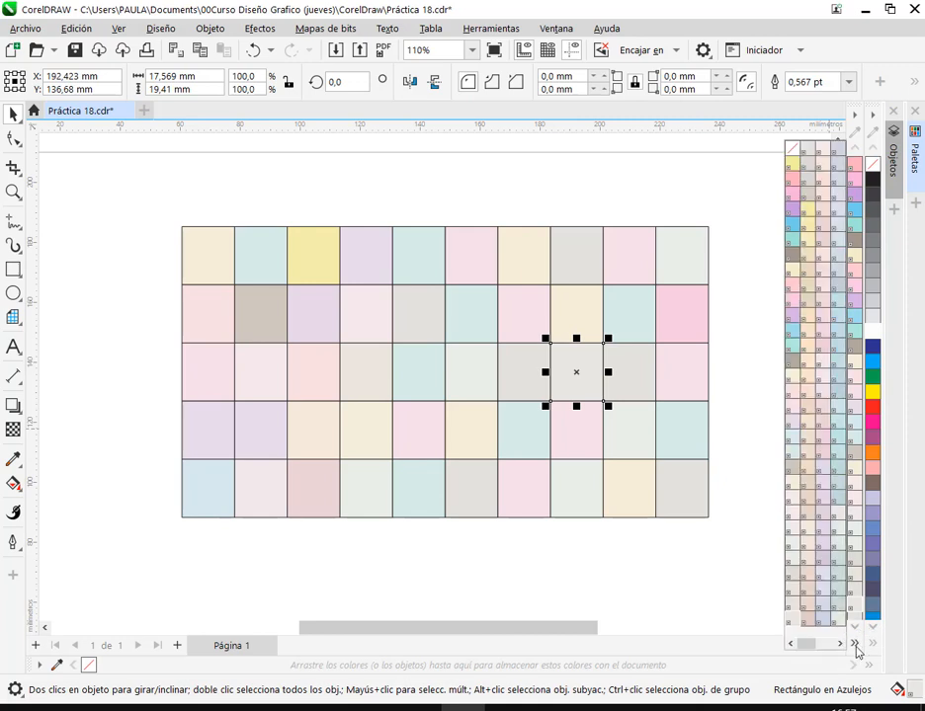
left_click(852, 376)
left_click(753, 463)
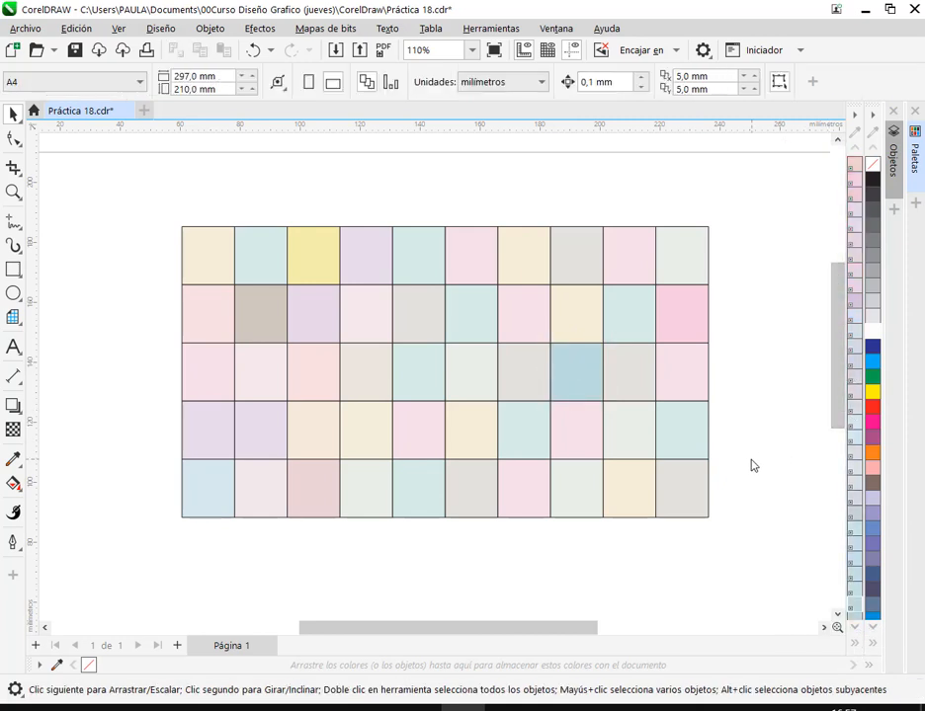
- Close the PANTONE+ Pastels _Neons Coated palette and the Palettes docker
left_click(915, 112)
left_click_drag(880, 106, 804, 210)
left_click(801, 130)
scroll(613, 426, "down", 4)
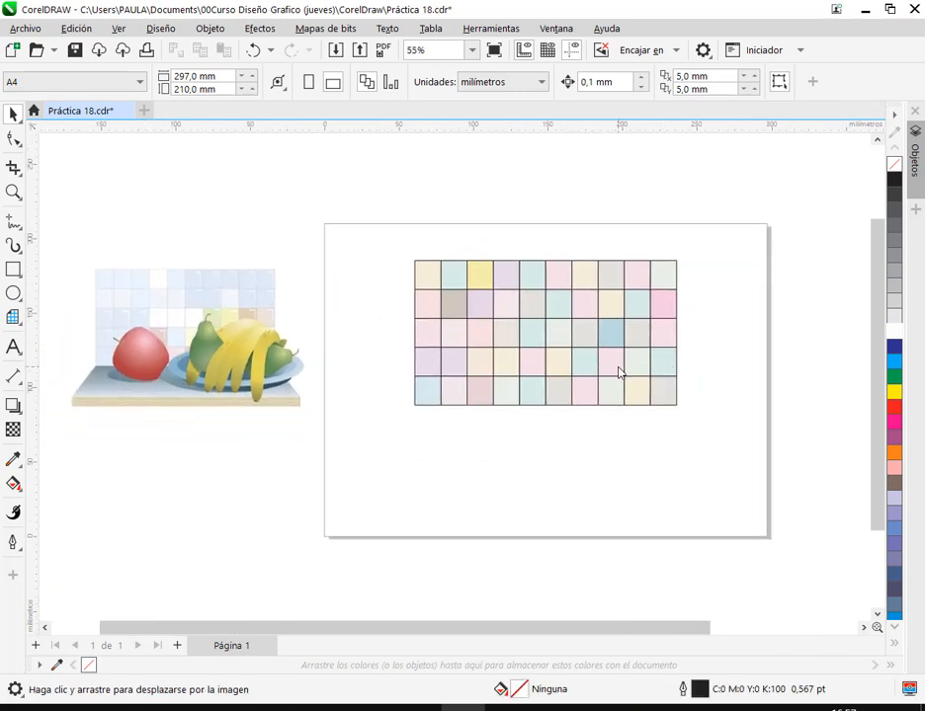
scroll(620, 372, "up", 2)
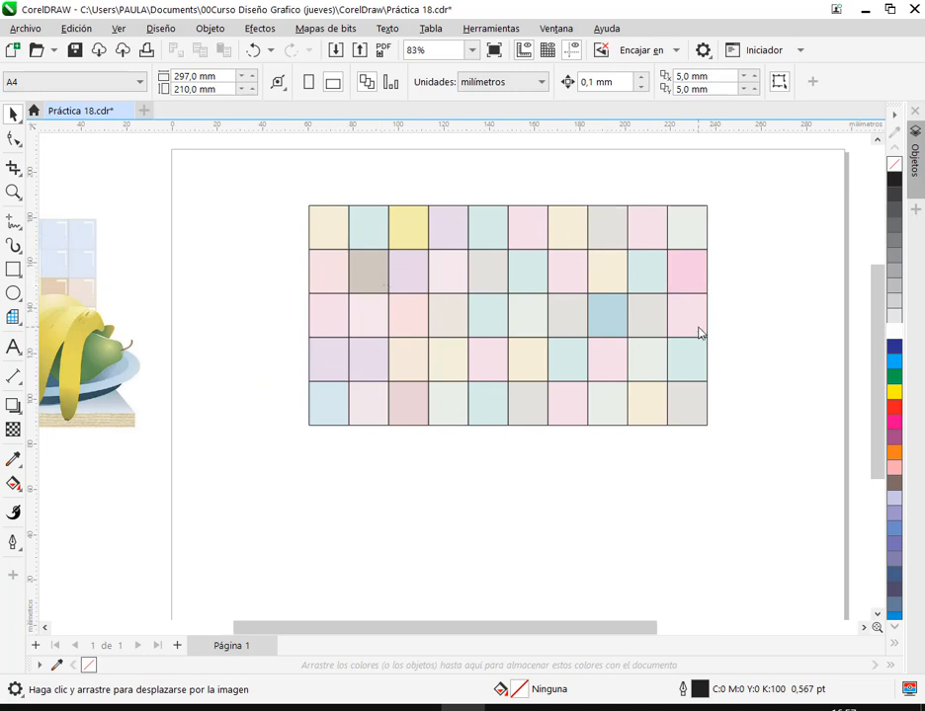
left_click_drag(699, 328, 661, 356)
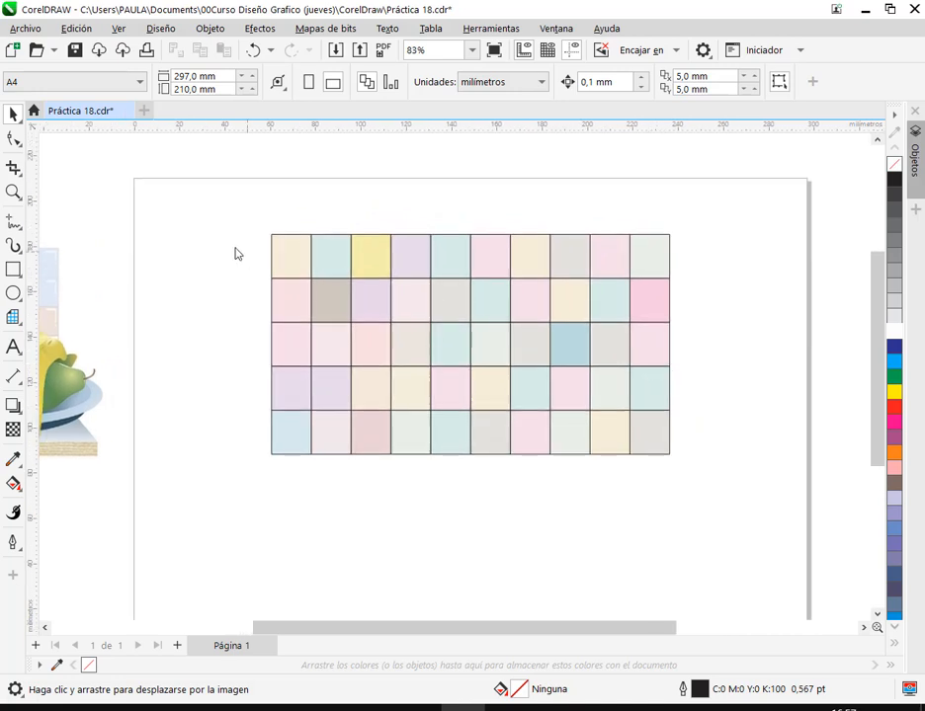
key("space")
left_click(285, 259)
left_click(781, 326)
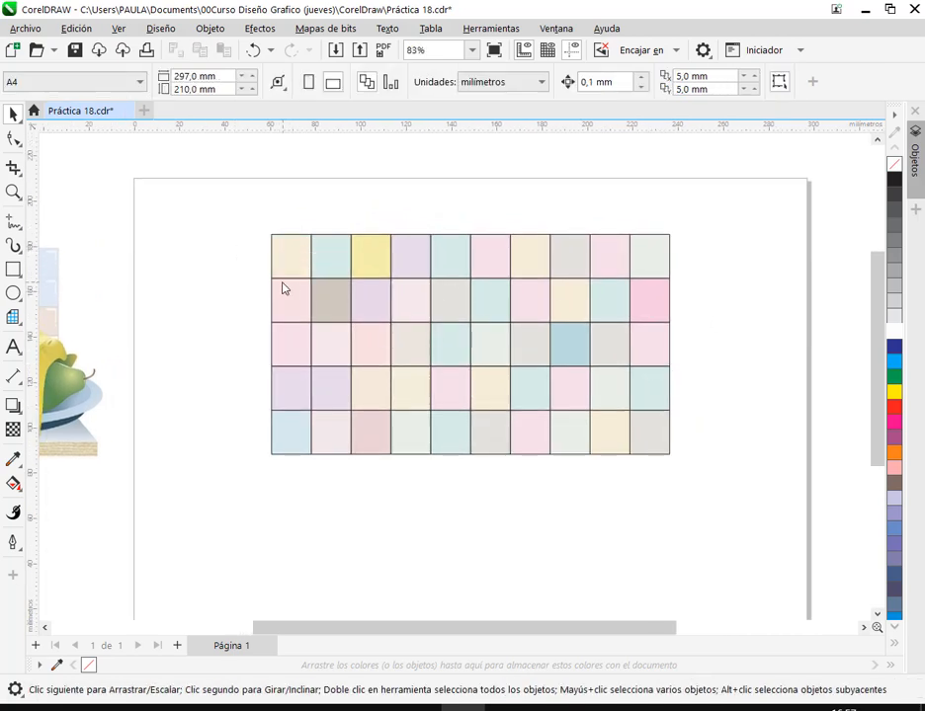
- Draw a small rectangle about 7.3 × 6.4 mm just outside the tile grid's upper-left corner
left_click(13, 268)
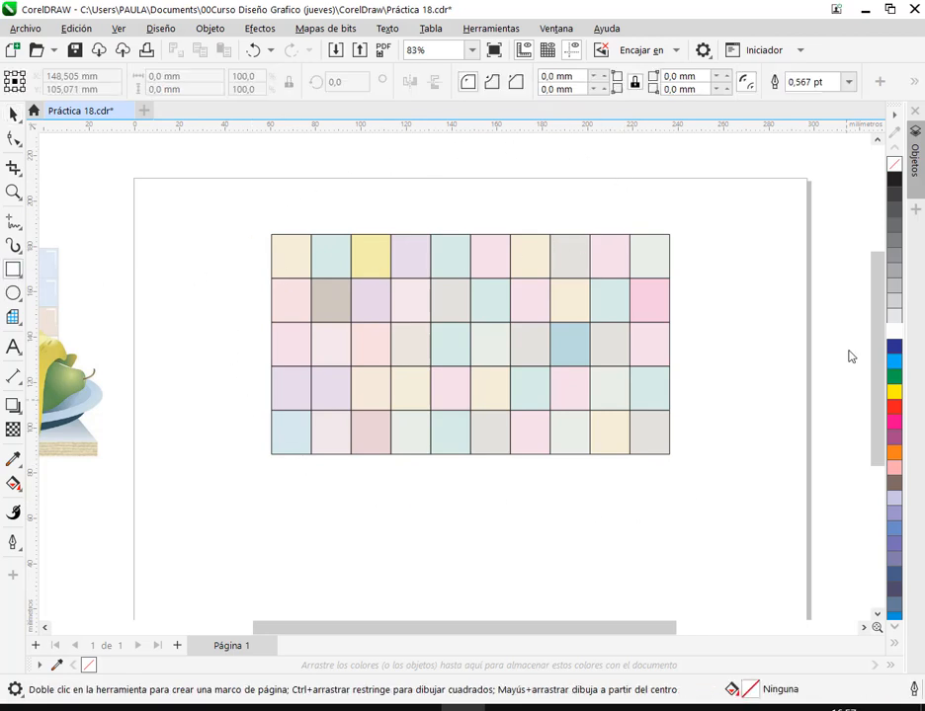
left_click_drag(256, 222, 240, 206)
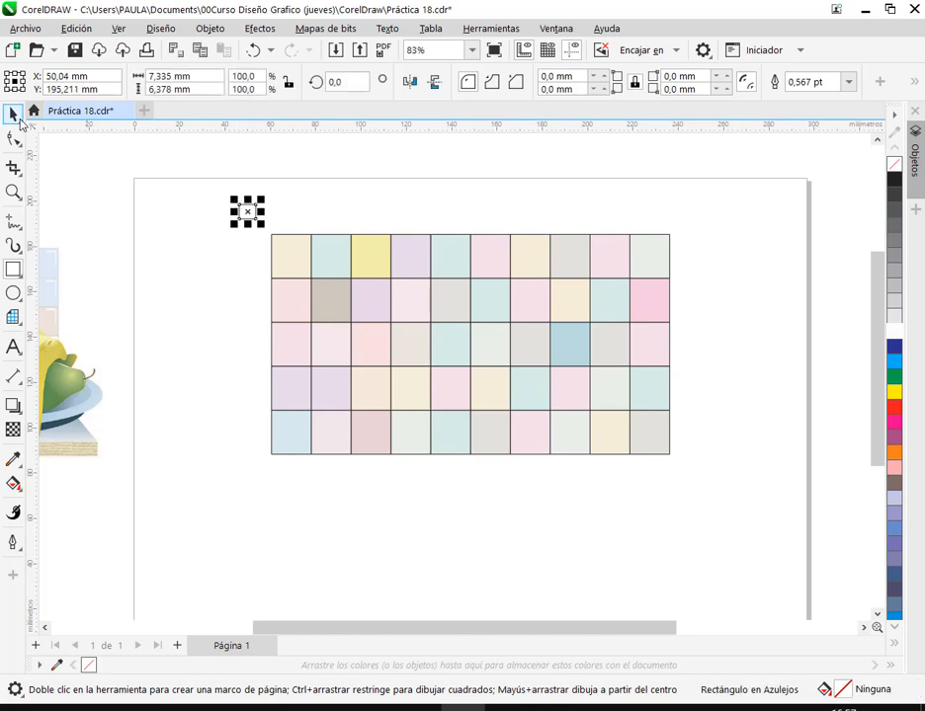
left_click(15, 115)
left_click(355, 198)
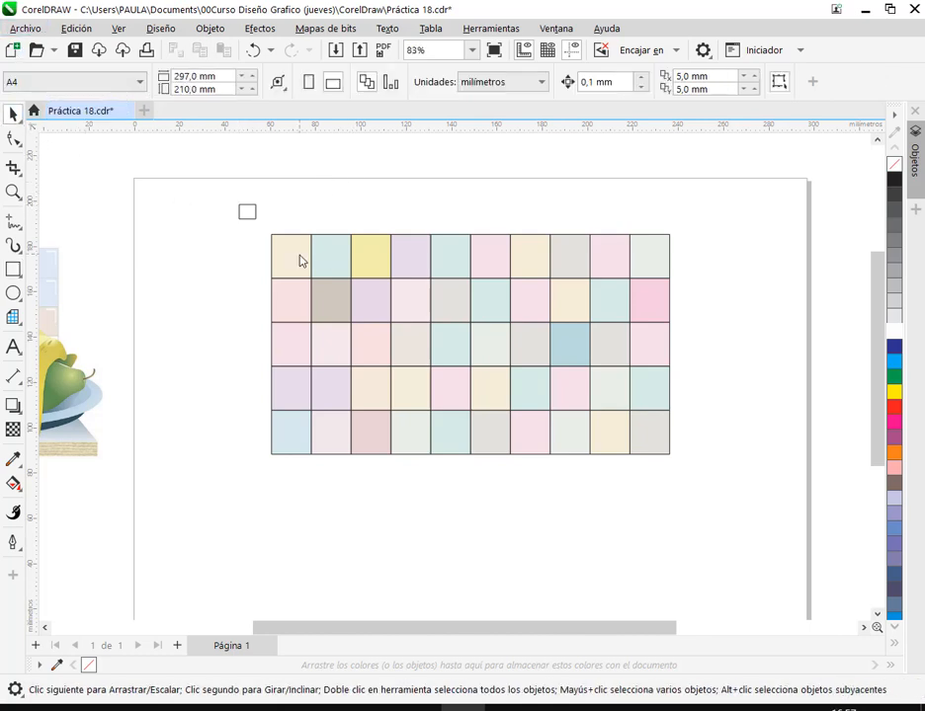
- Group all the wall tiles and delete the small rectangle outside the grid's upper-left corner
left_click(265, 233)
left_click_drag(263, 223, 718, 498)
key("ctrl+g")
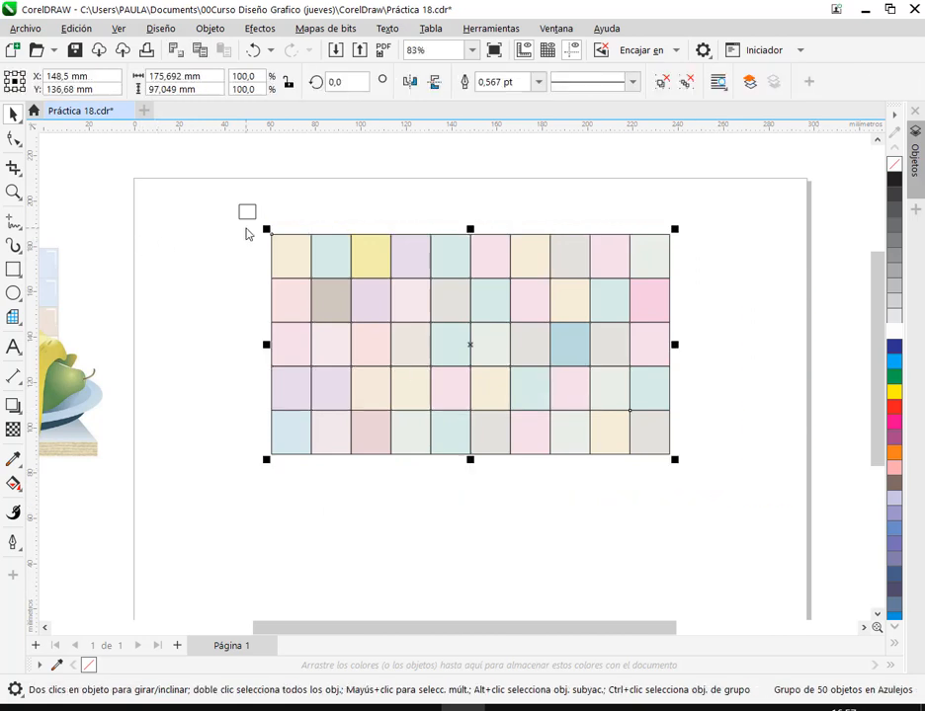
left_click(248, 216)
key("Delete")
- Draw a rectangle over the tile group and narrow it to the grid's width, about 176 × 104 mm
key("F6")
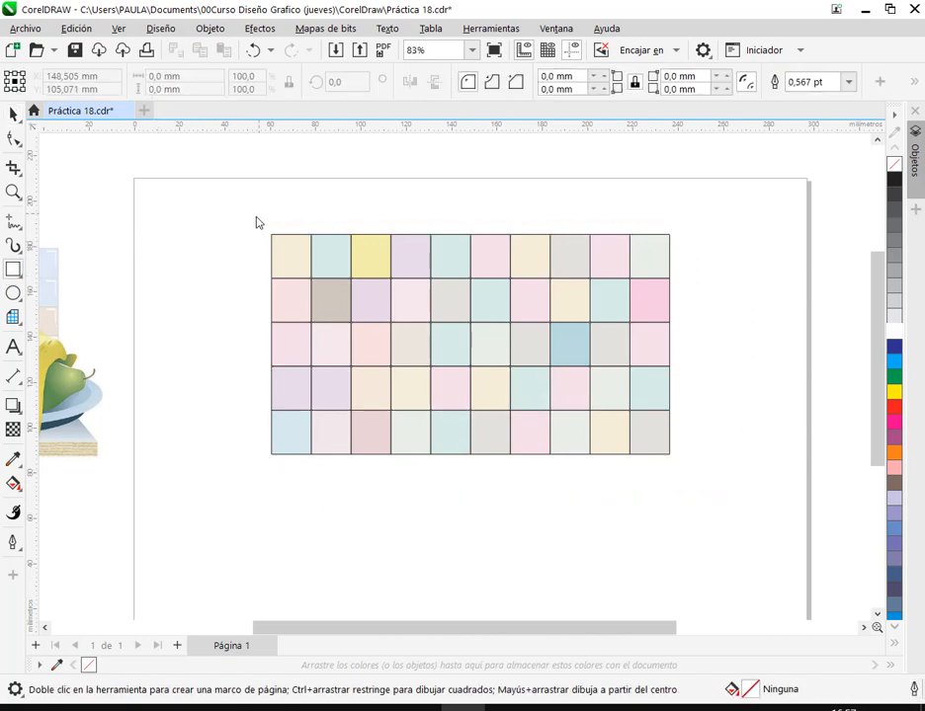
left_click_drag(252, 220, 674, 459)
key("space")
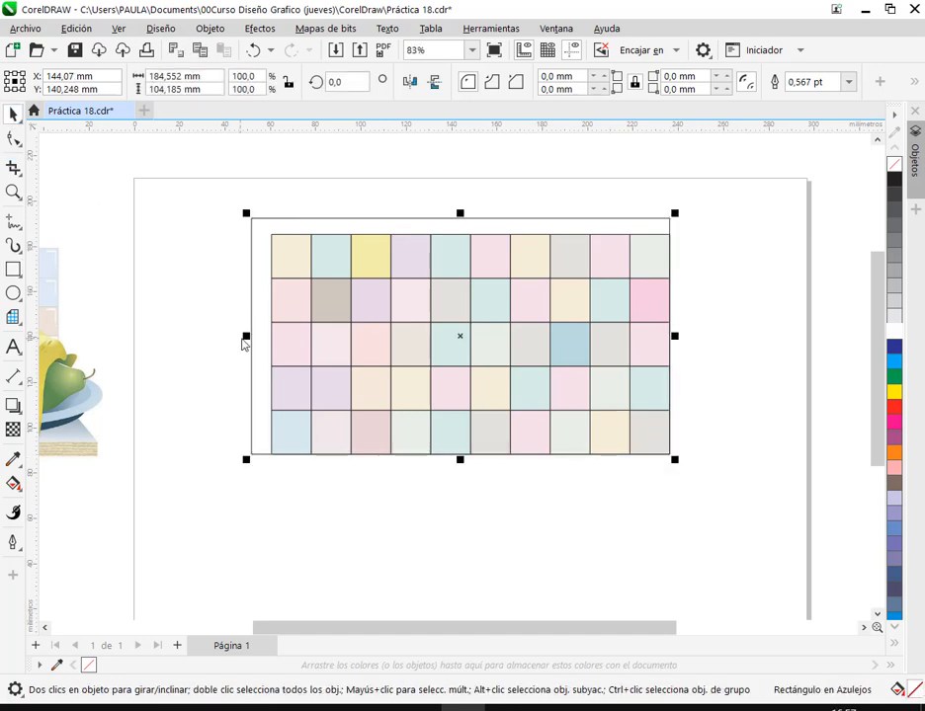
left_click_drag(247, 340, 267, 337)
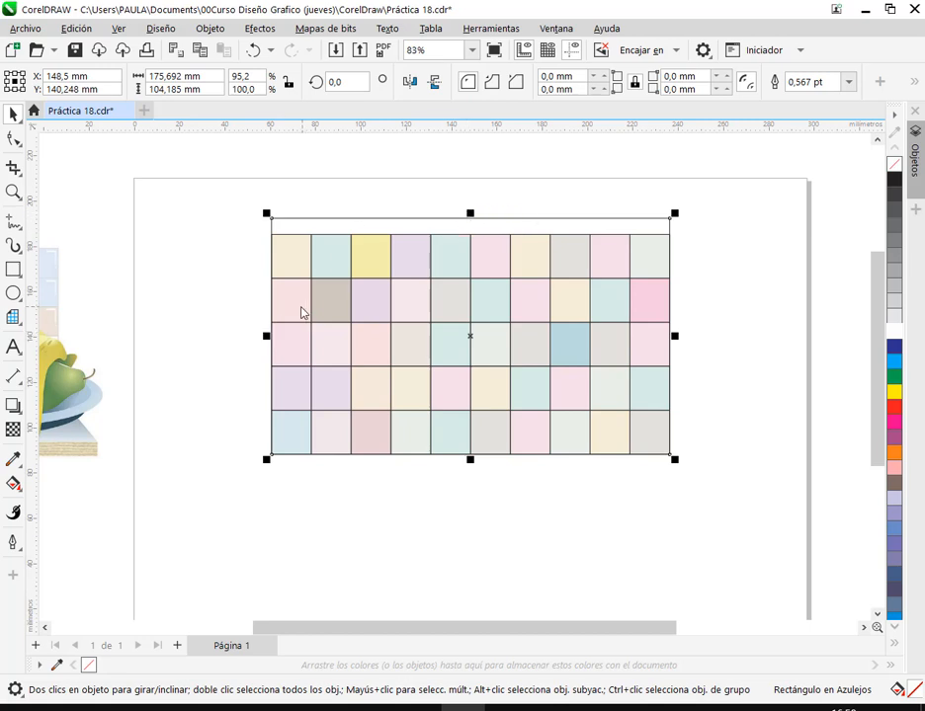
- Enlarge the rectangle to about 187 × 111 mm, leaving a margin around the tile grid, and fill it with white
left_click_drag(302, 308, 678, 317)
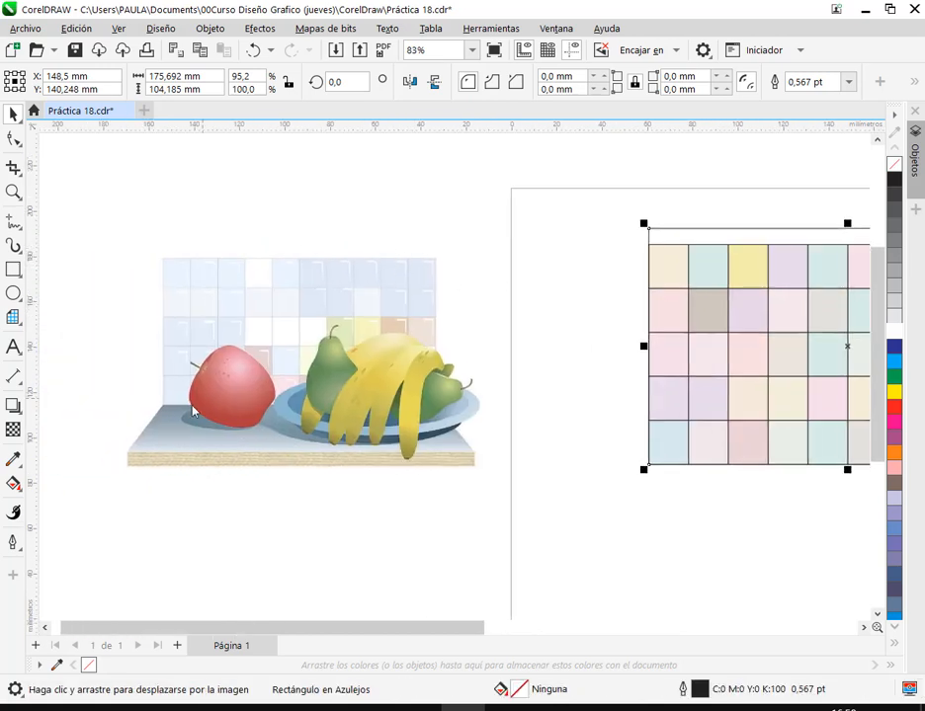
left_click_drag(722, 397, 497, 380)
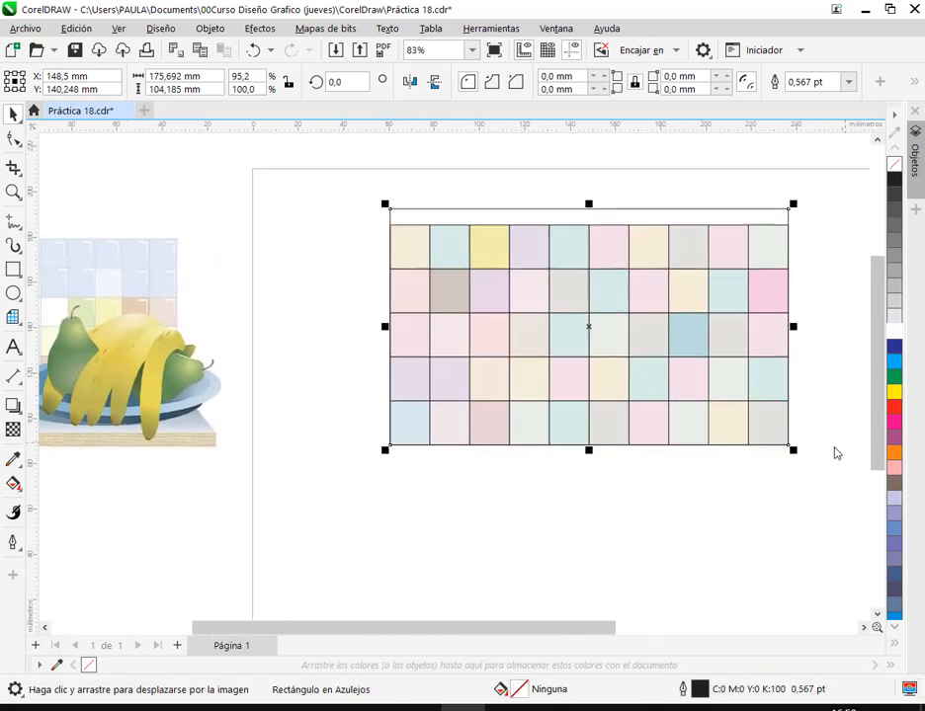
left_click_drag(795, 450, 806, 479)
left_click_drag(386, 334, 373, 334)
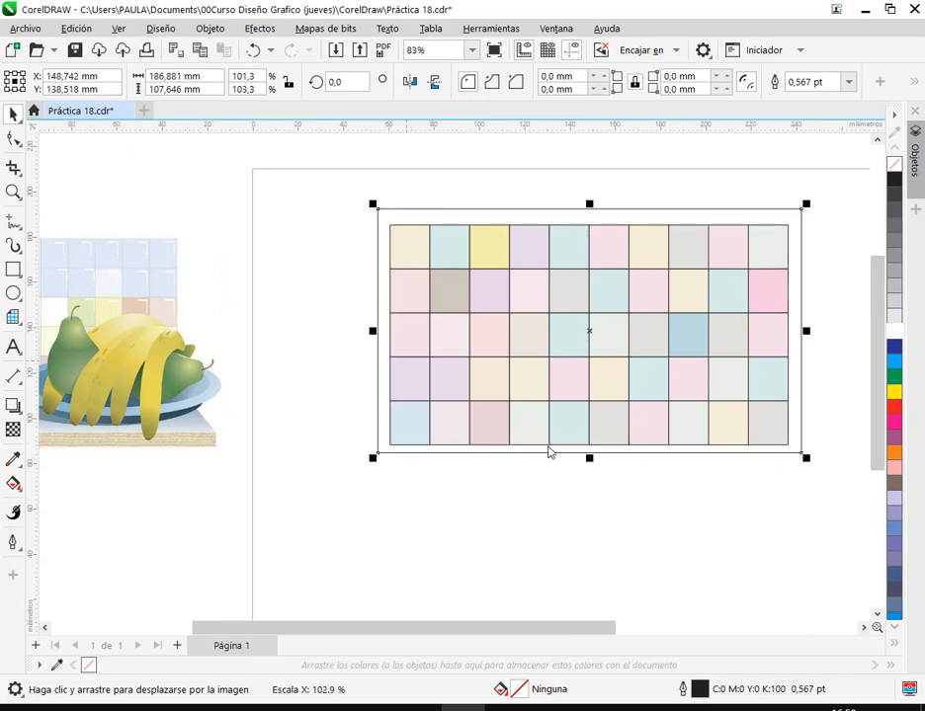
left_click_drag(592, 460, 595, 464)
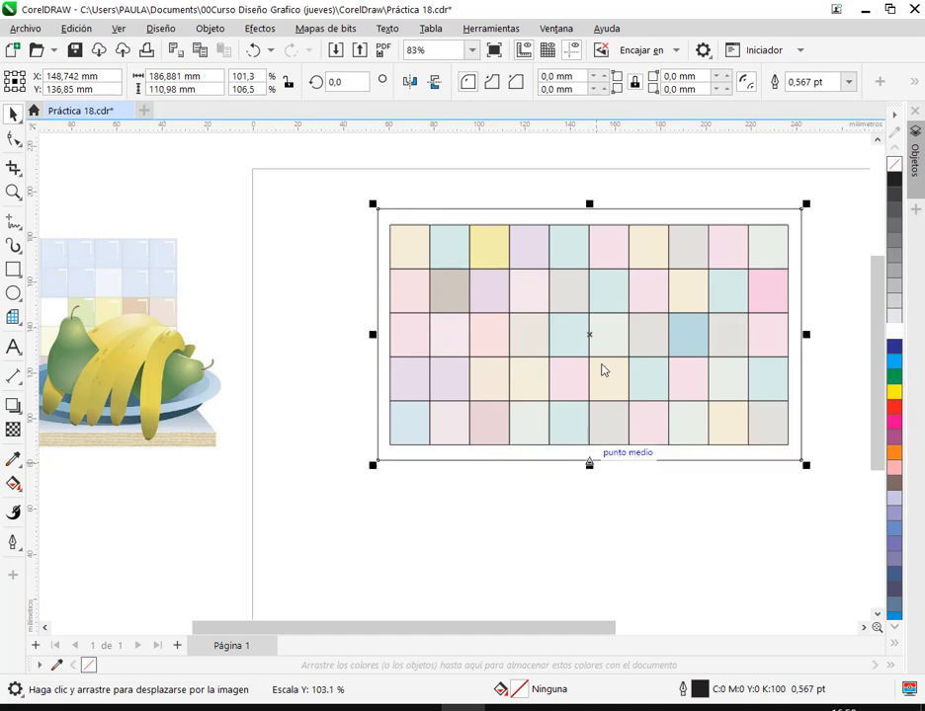
scroll(756, 417, "right", 3)
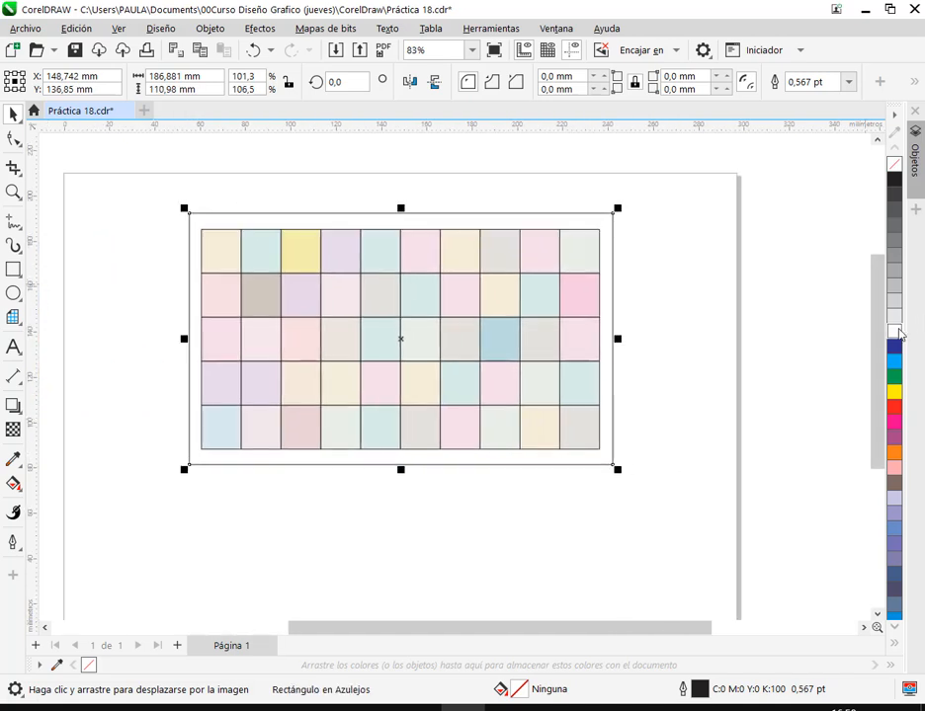
left_click(896, 331)
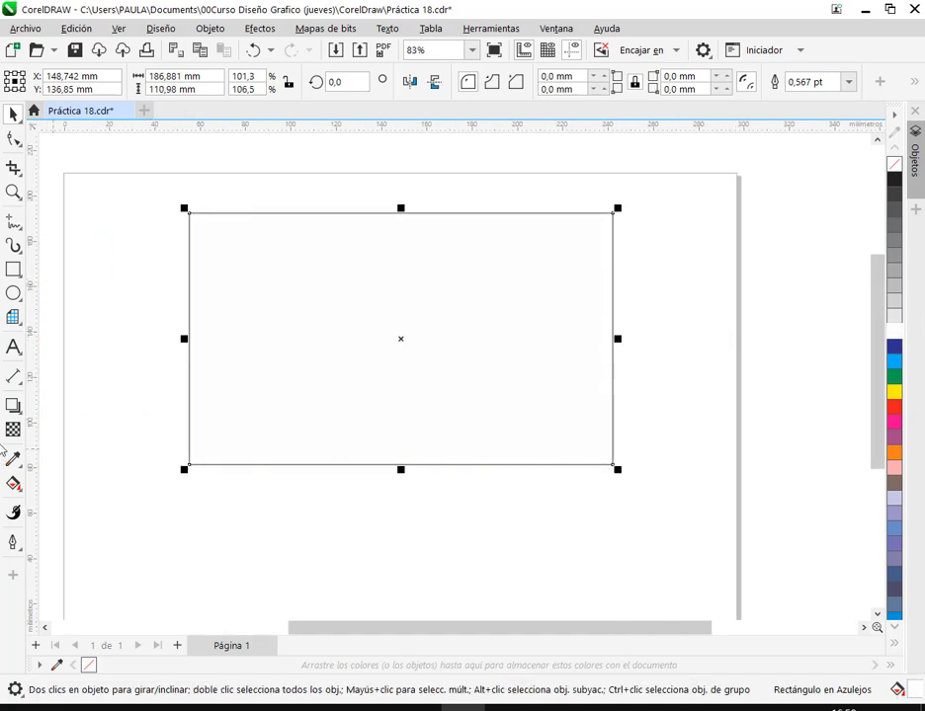
- Apply a uniform transparency of 50 to the white rectangle over the tiles and remove its outline
left_click(13, 429)
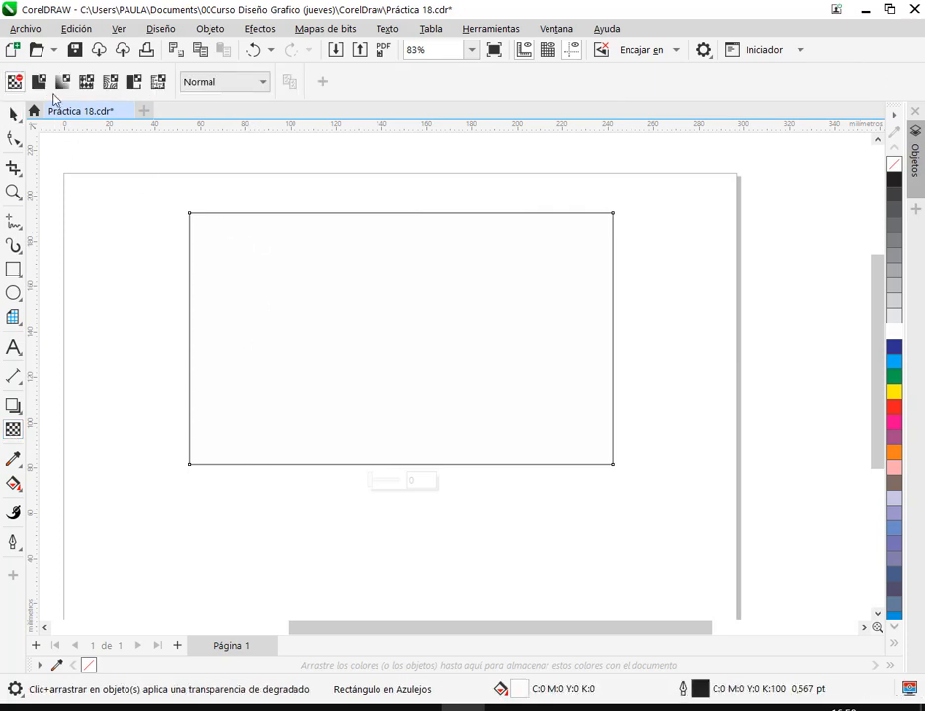
left_click(39, 82)
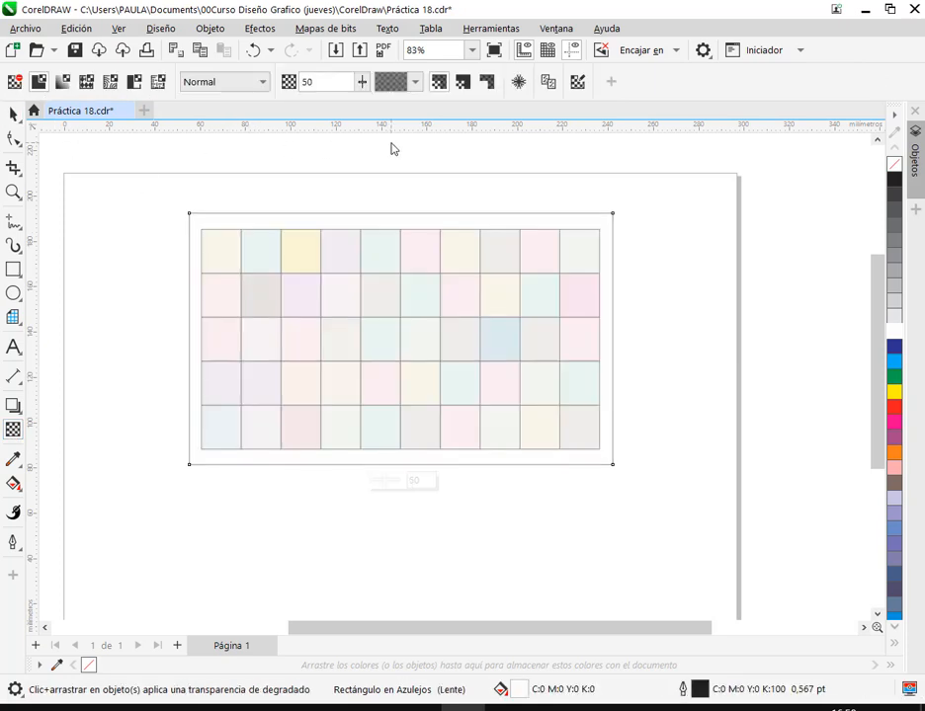
left_click(13, 115)
left_click(593, 180)
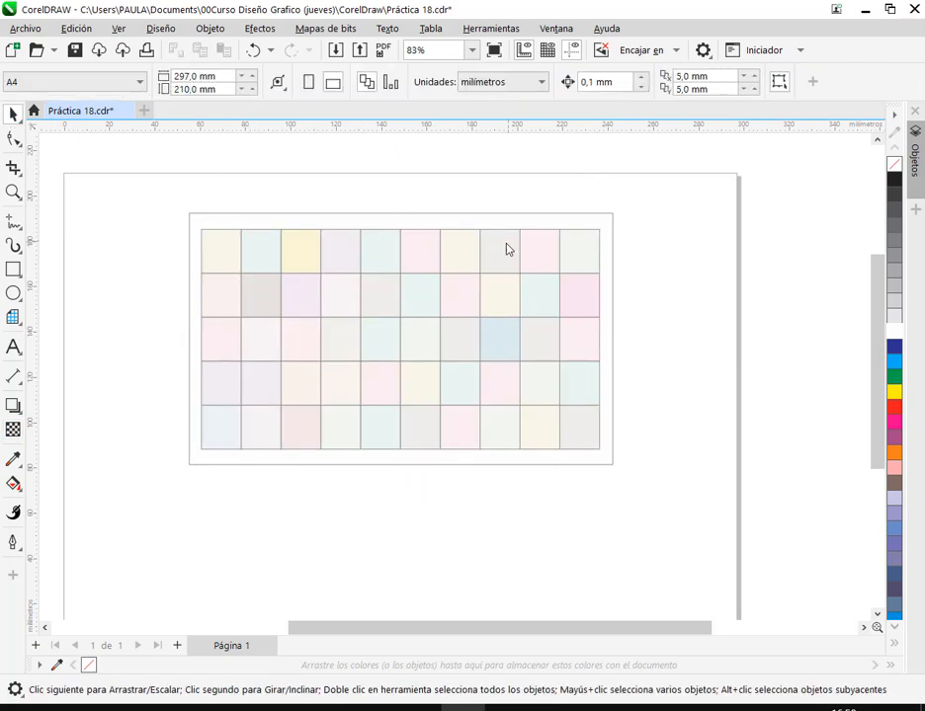
left_click(508, 248)
right_click(894, 164)
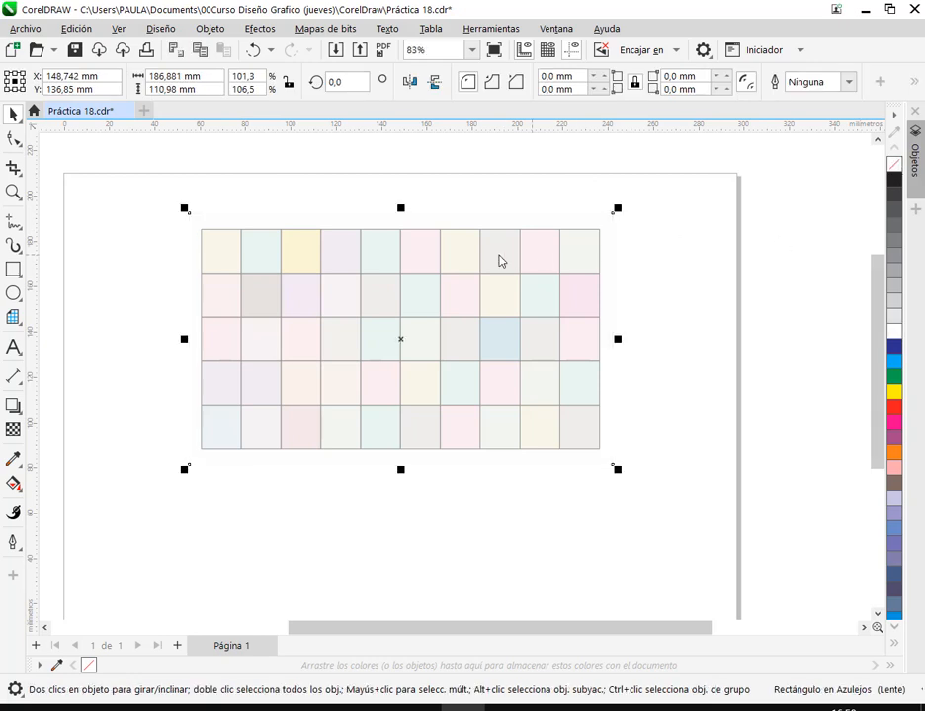
left_click(765, 243)
- Set the uniform transparency of the white rectangle over the tiles to 40
scroll(532, 320, "down", 3)
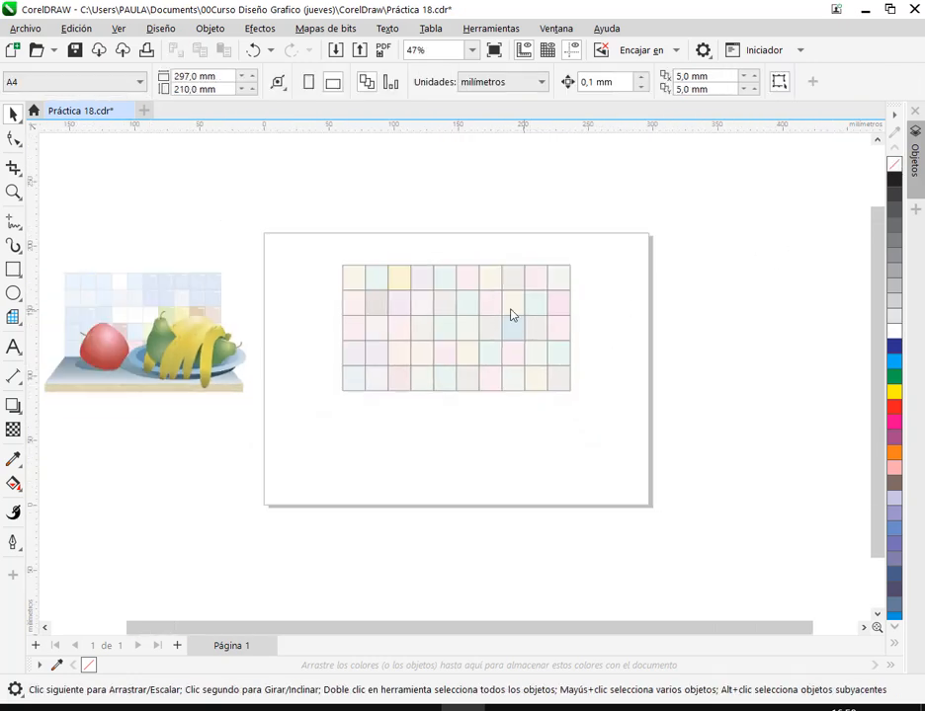
scroll(477, 311, "up", 2)
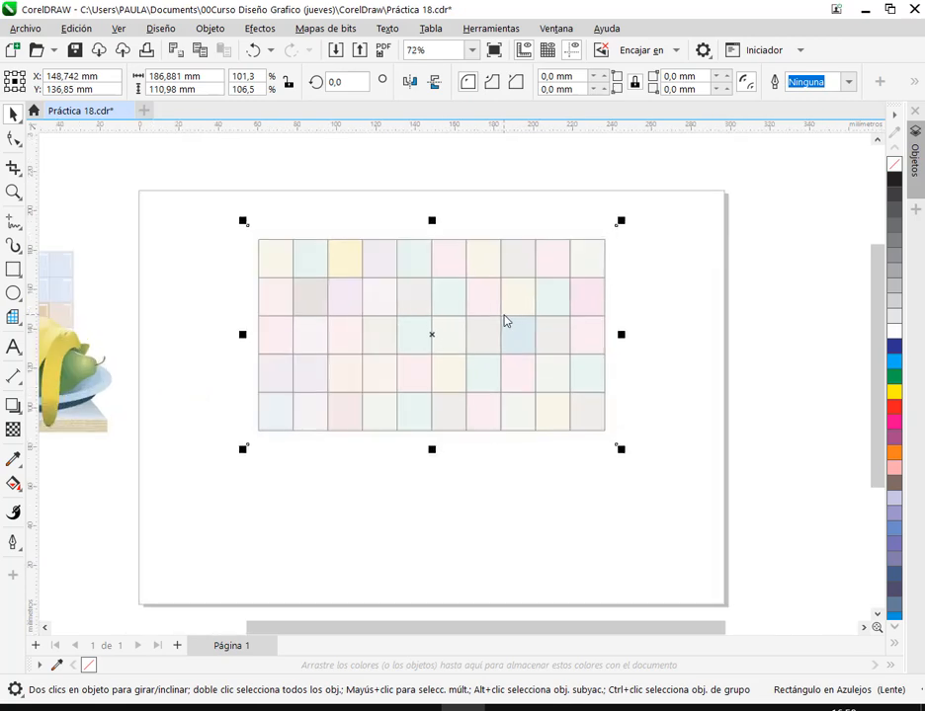
left_click(12, 428)
mouse_move(362, 87)
left_mouse_down()
mouse_move(363, 97)
mouse_move(404, 108)
mouse_move(362, 91)
mouse_move(335, 102)
mouse_move(370, 110)
mouse_move(375, 102)
left_mouse_up()
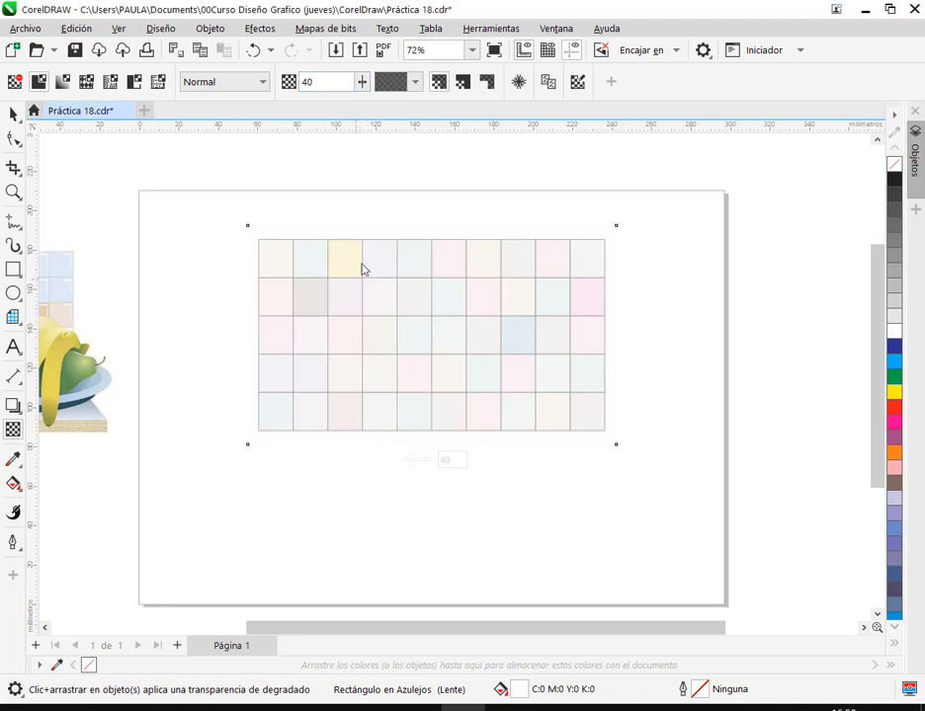
left_click(14, 115)
left_click(764, 282)
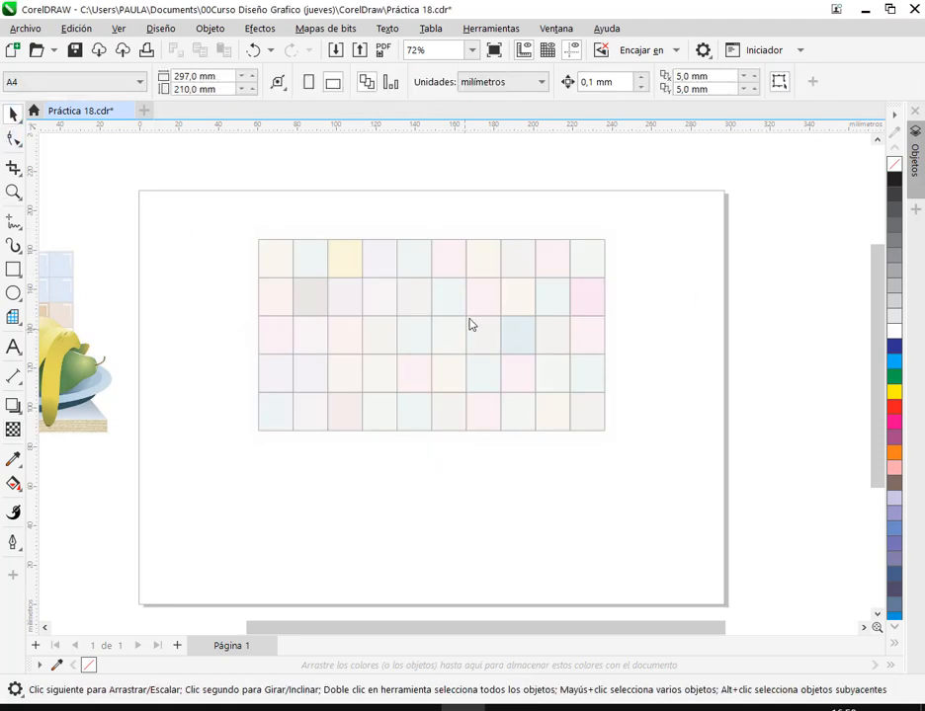
- Move the transparent white rectangle off the tiles to just below the grid and give it a black outline
scroll(470, 325, "down", 3)
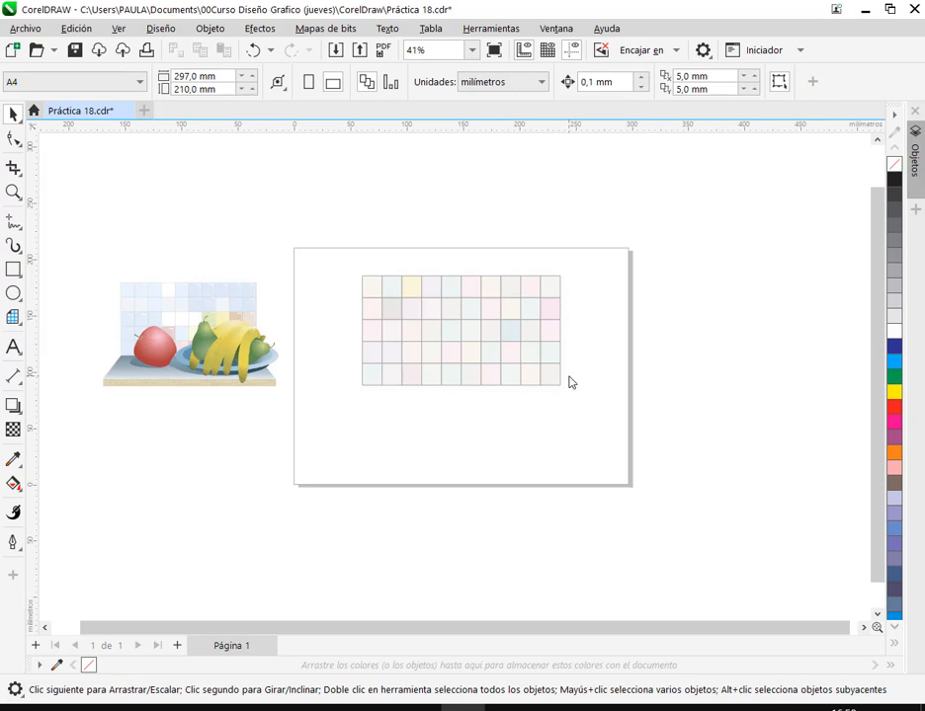
left_click_drag(455, 337, 461, 472)
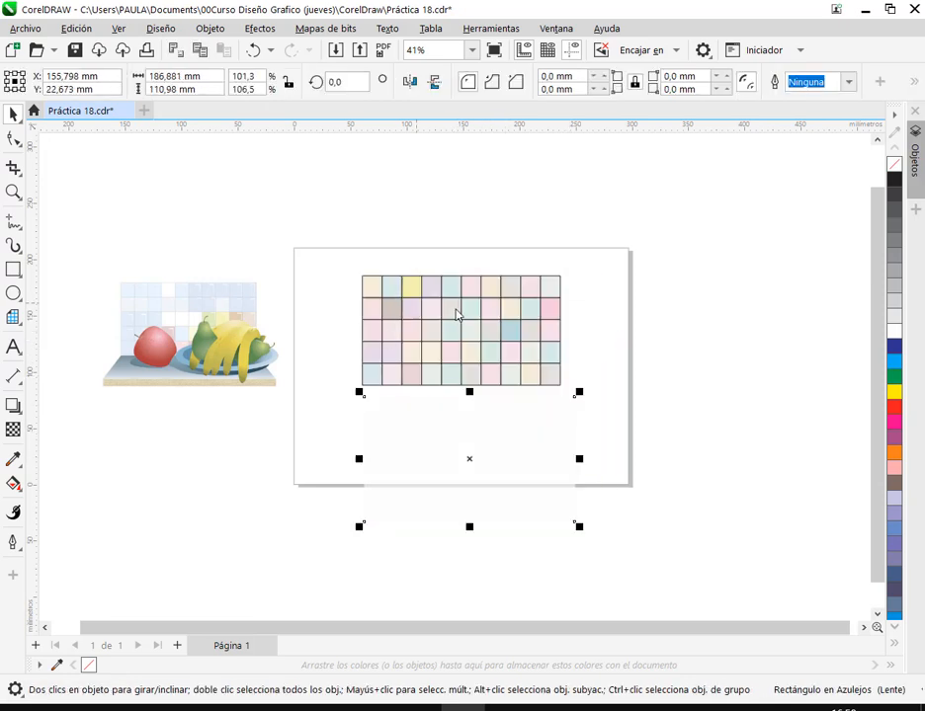
scroll(507, 324, "up", 1)
scroll(507, 324, "up", 1)
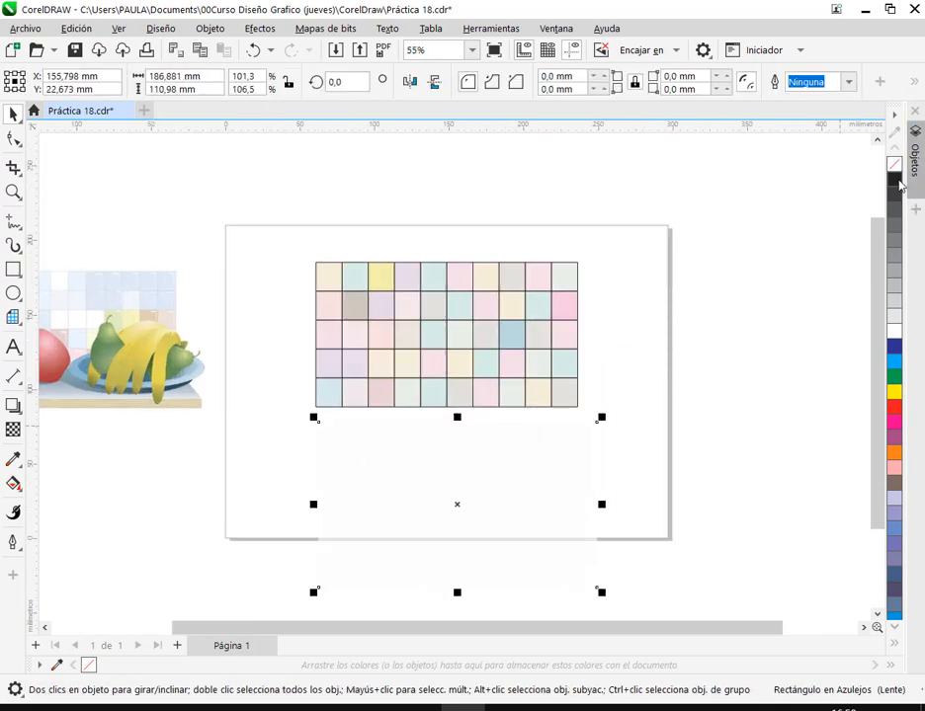
left_click(667, 351)
- Try filling the whole tile group with bright blue and undo the fill
left_click(329, 289)
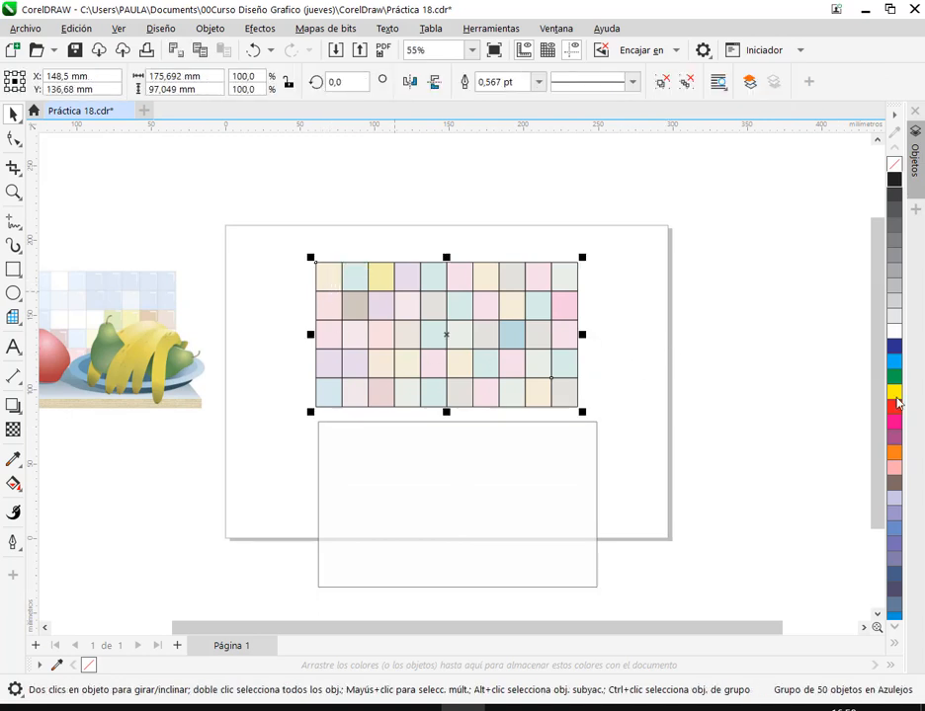
left_click(894, 362)
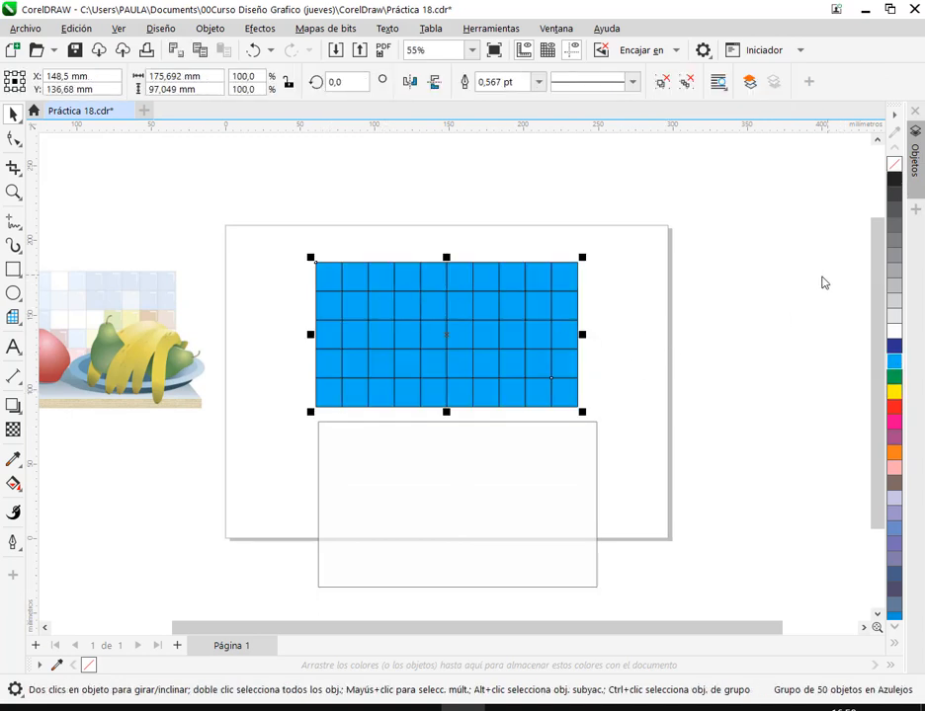
left_click(252, 49)
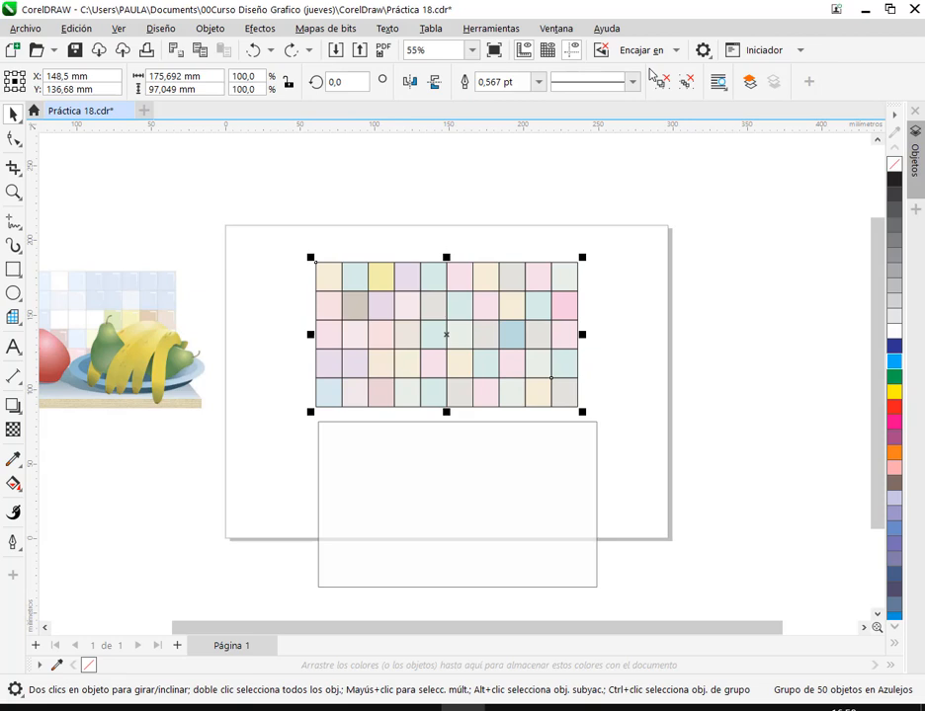
- Ungroup the wall tiles to pick out individual ones, and group all of them again
left_click(656, 292)
left_click(565, 277, "ctrl")
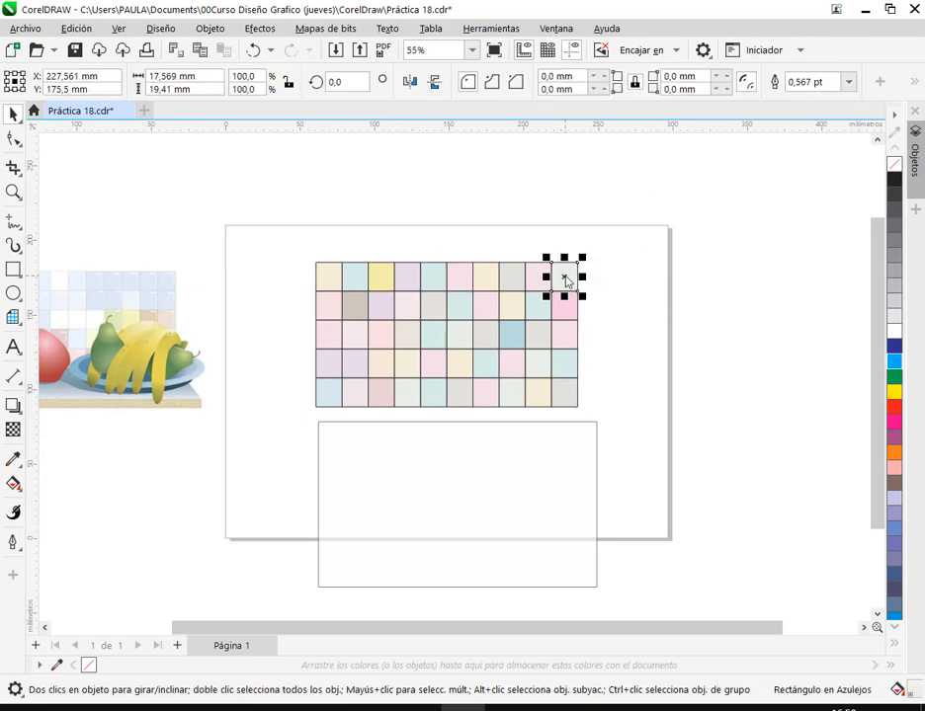
left_click(514, 307, "ctrl+shift")
left_click(648, 336)
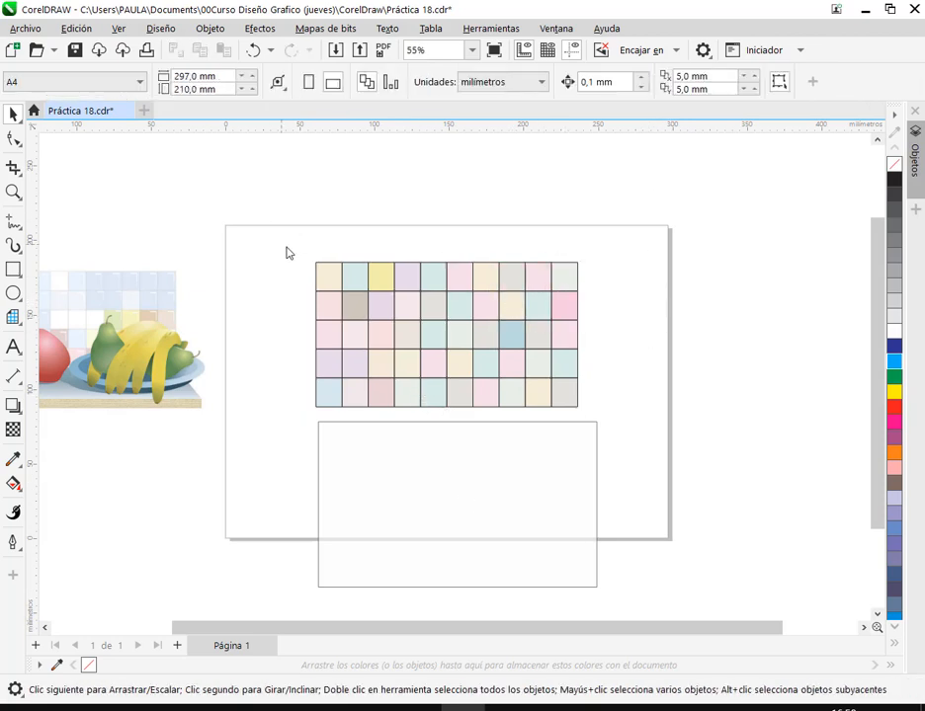
left_click_drag(286, 253, 647, 424)
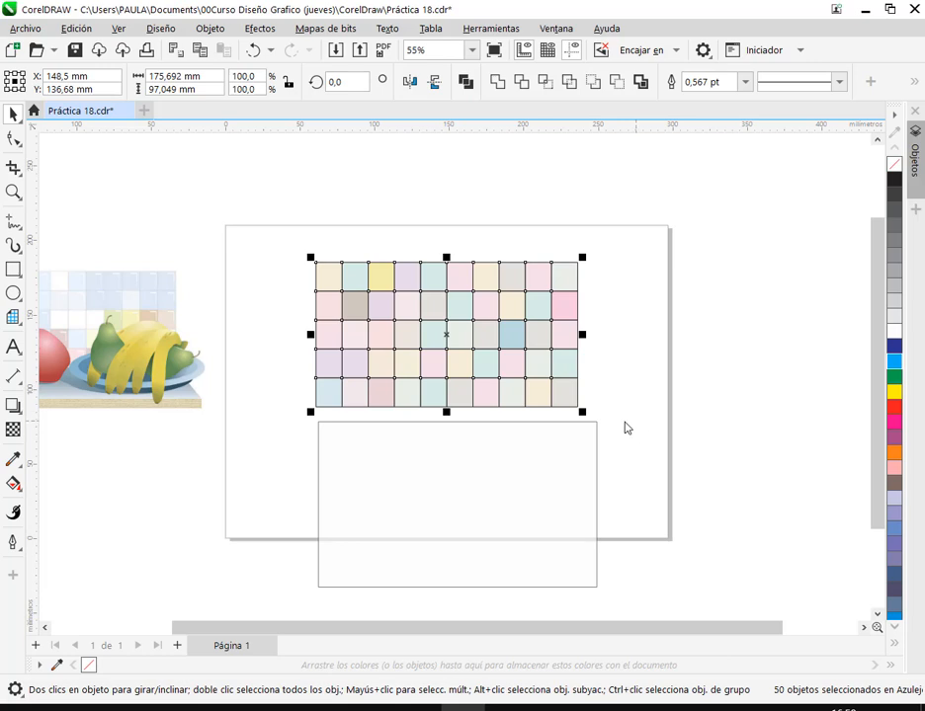
key("ctrl+g")
left_click(625, 371)
- Move the transparent white rectangle back over the tile group with a margin all around and remove its outline
left_click_drag(471, 492, 454, 321)
left_click(605, 492)
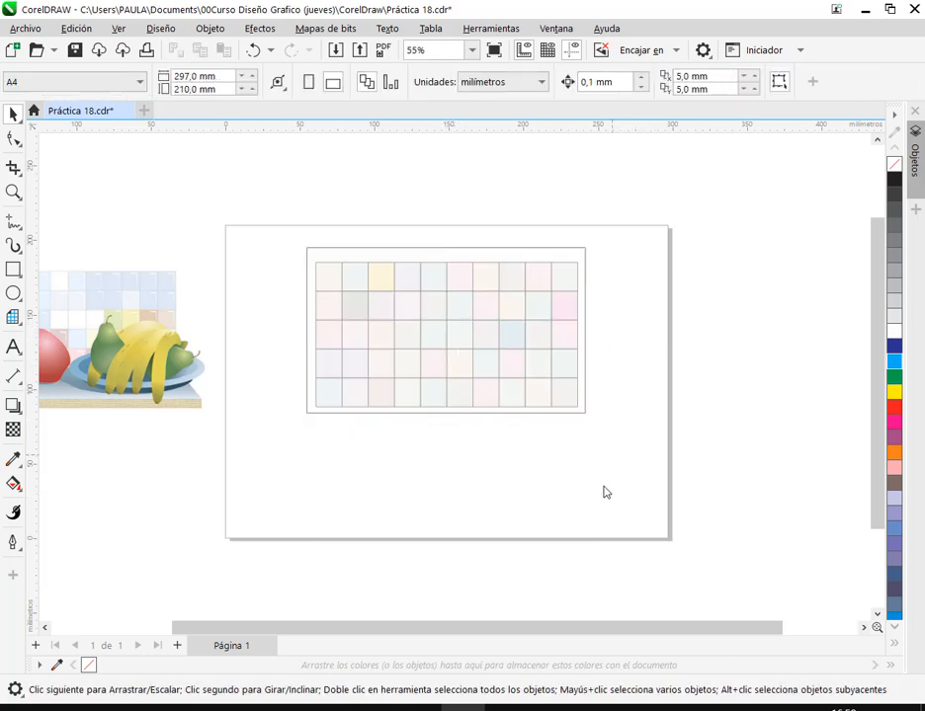
left_click(586, 250)
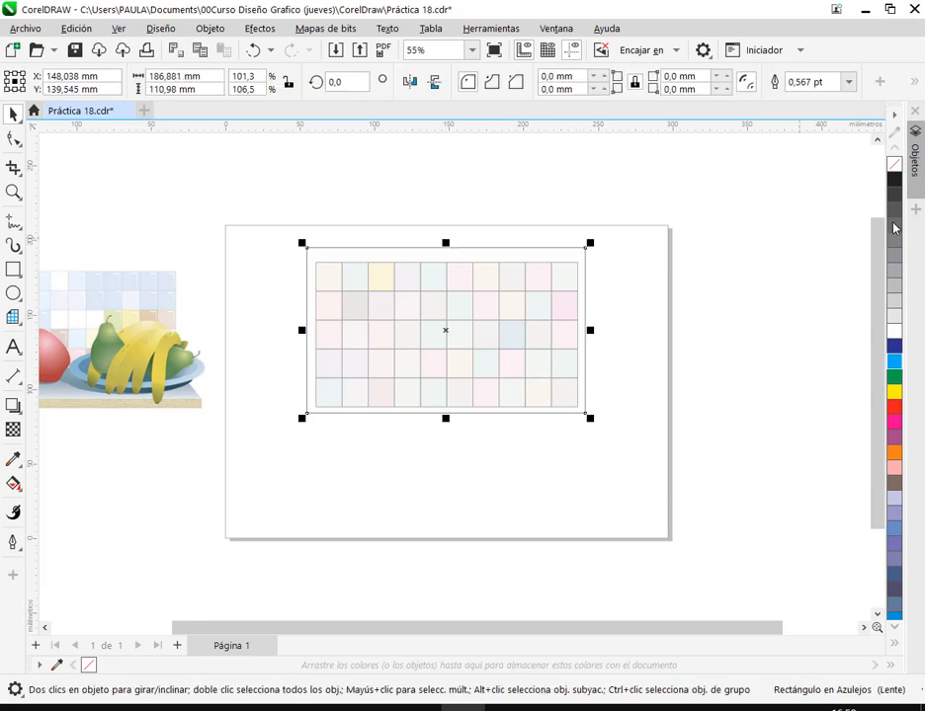
right_click(894, 165)
left_click(681, 178)
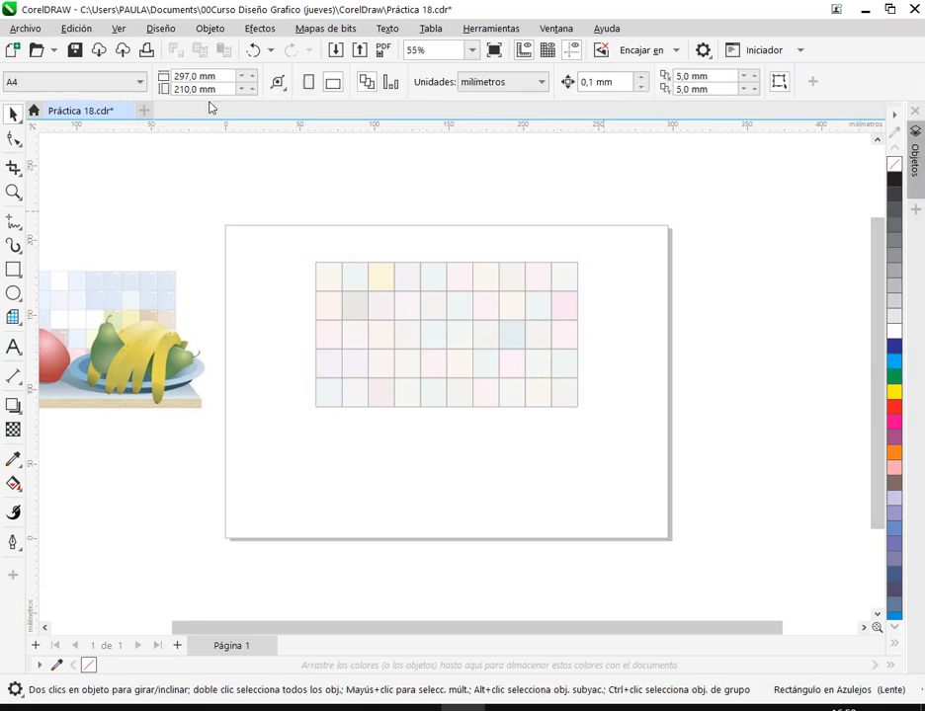
- Save the document, check the chat messages in the Google Meet call, and return to the drawing
left_click(76, 51)
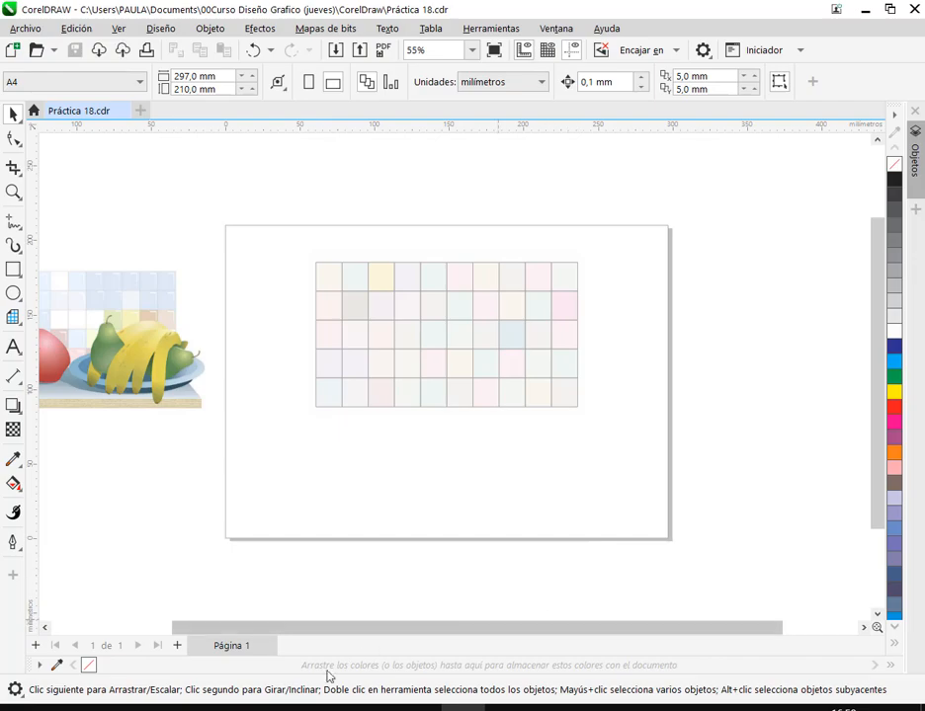
mouse_move(243, 706)
left_click(163, 627)
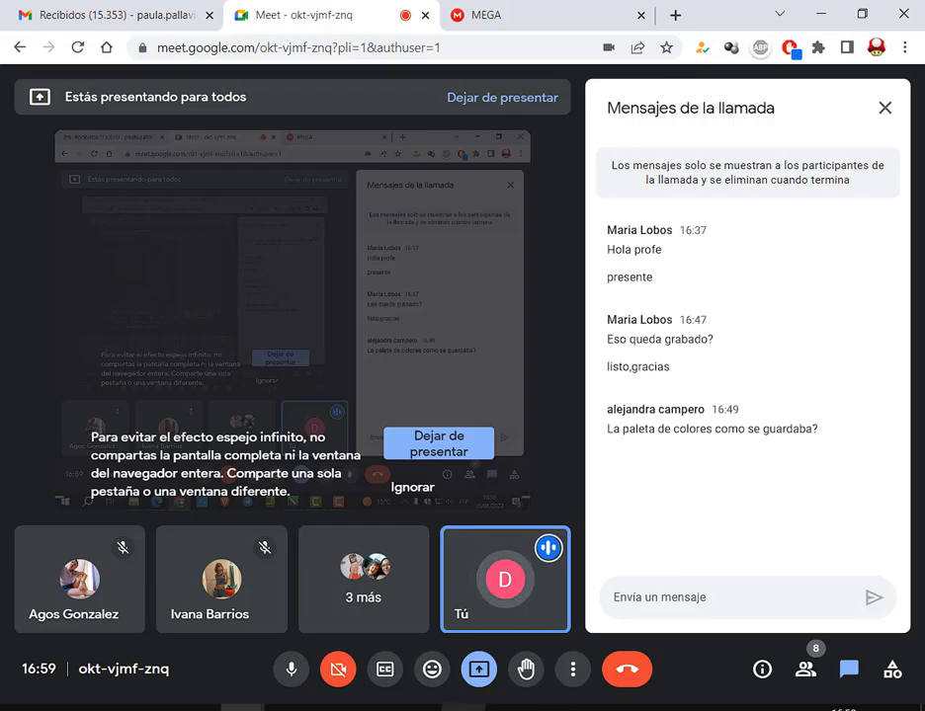
key("alt+Tab")
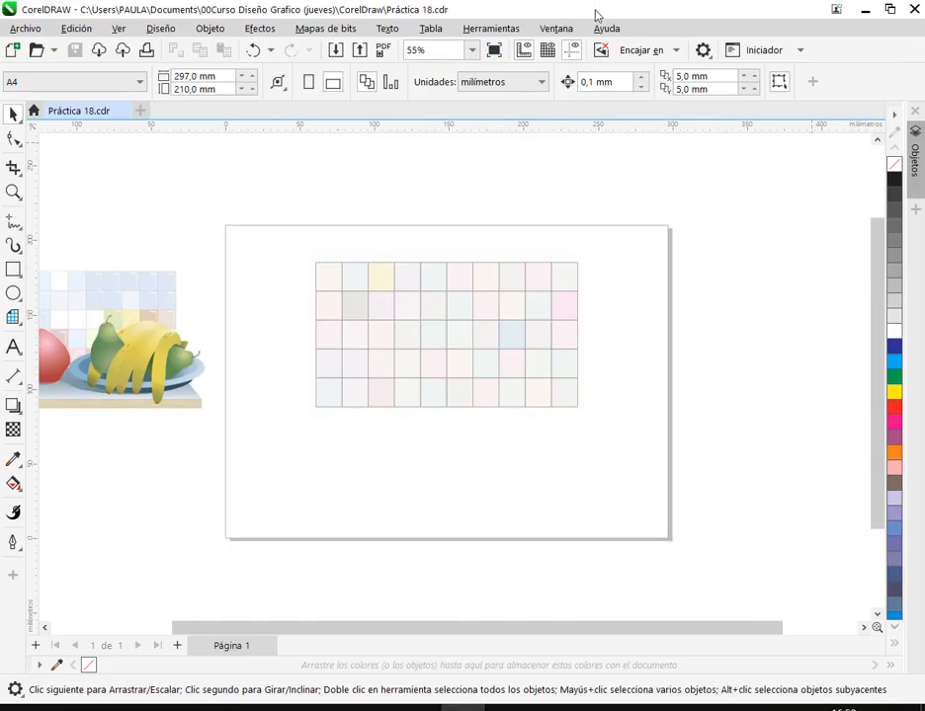
- Examine the palette editor and its dialog for saving a new custom palette, closing both without creating one
left_click(556, 28)
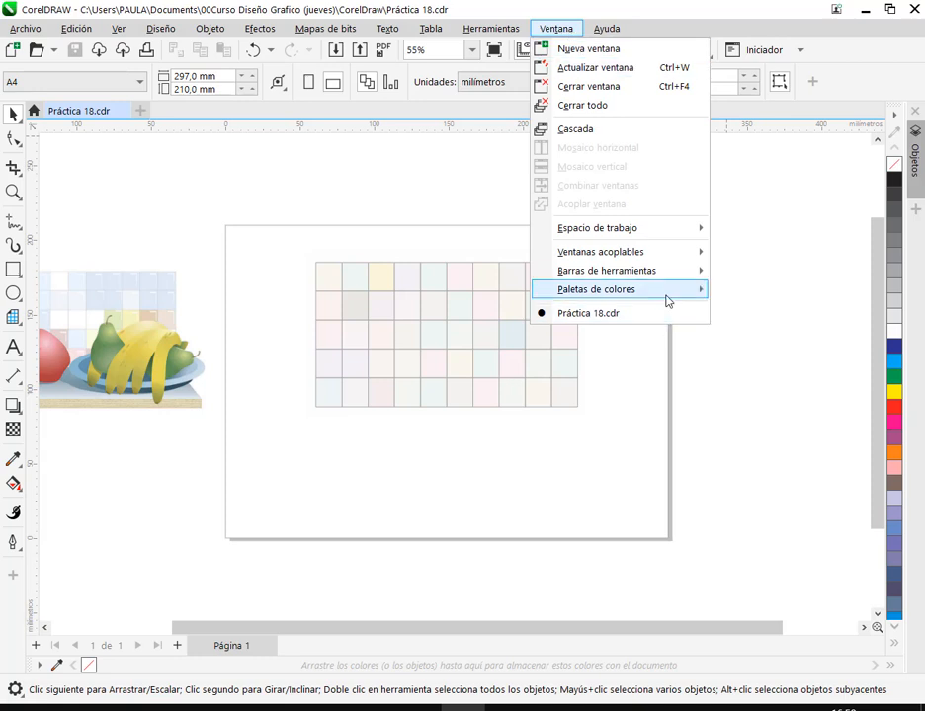
mouse_move(667, 300)
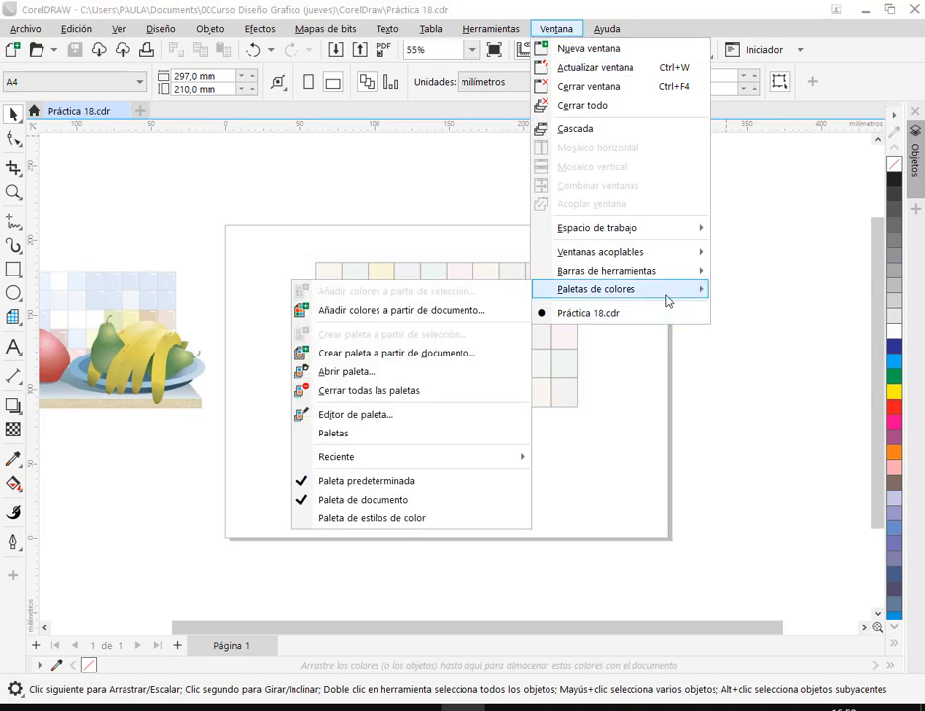
left_click(372, 414)
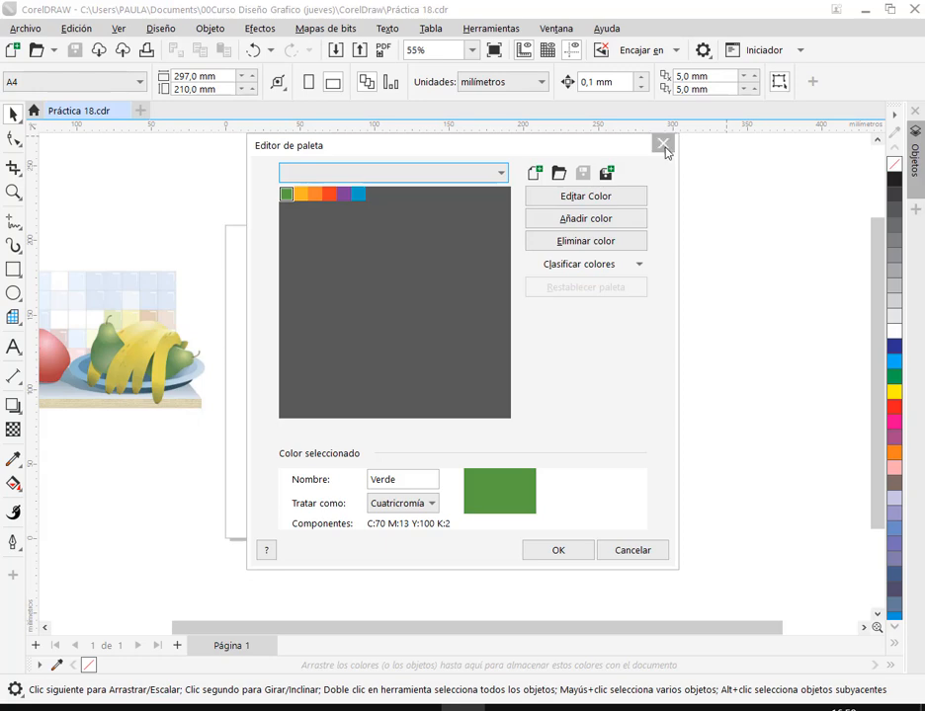
left_click(535, 175)
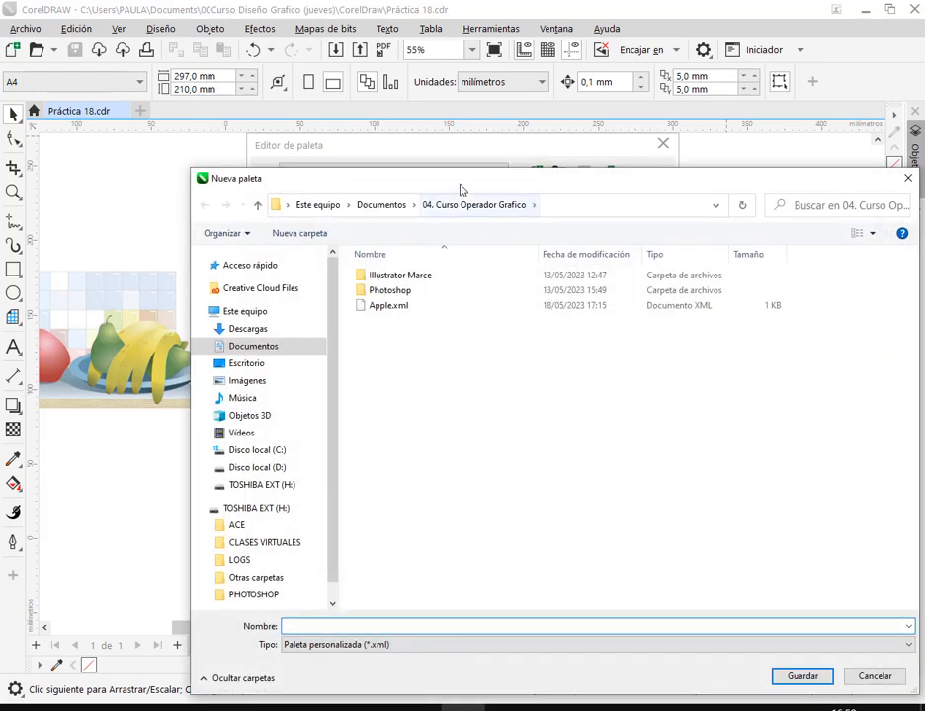
left_click_drag(458, 186, 396, 110)
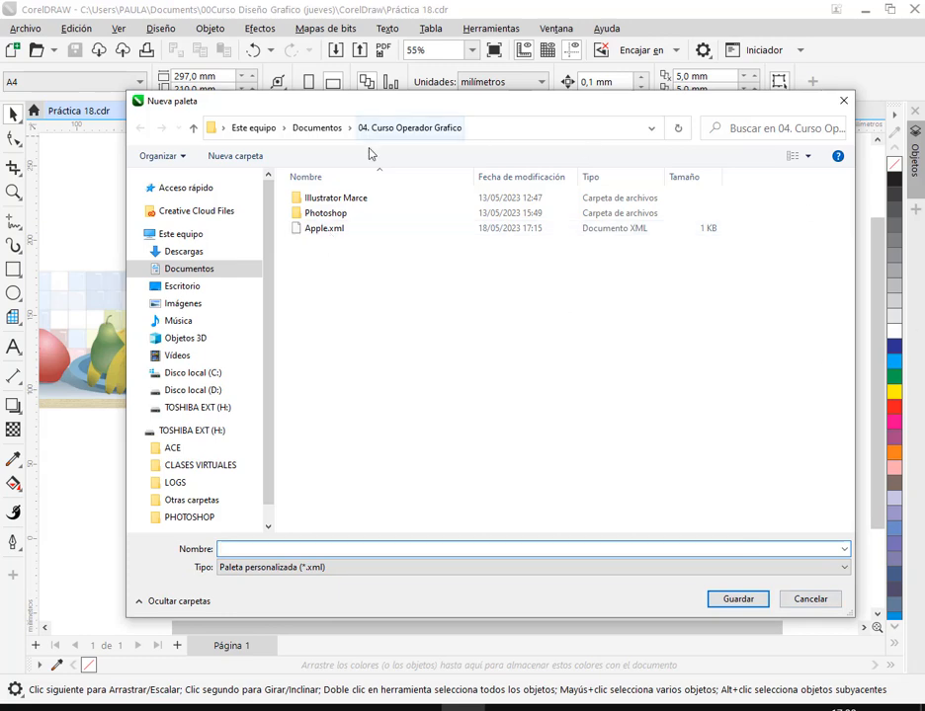
left_click(844, 102)
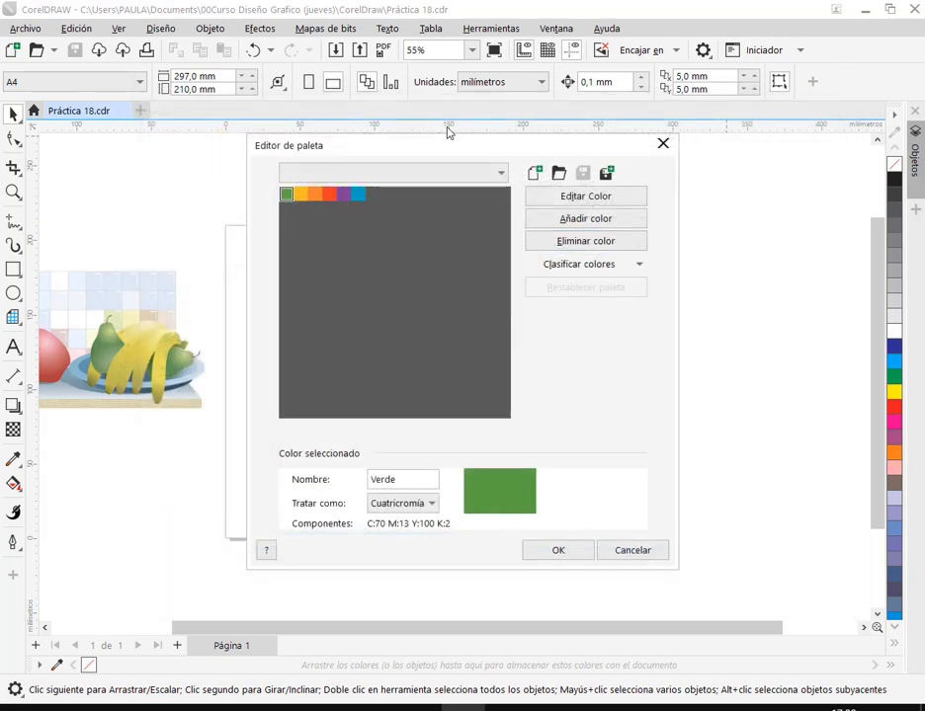
left_click(664, 140)
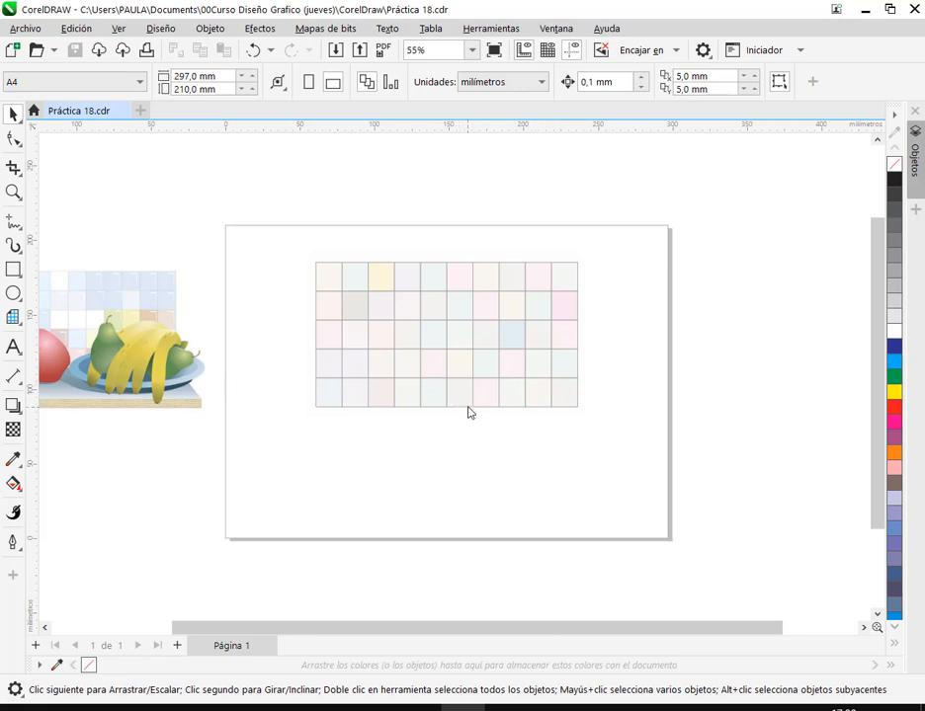
- Check the Google Meet chat for new messages and switch back to CorelDRAW
mouse_move(242, 707)
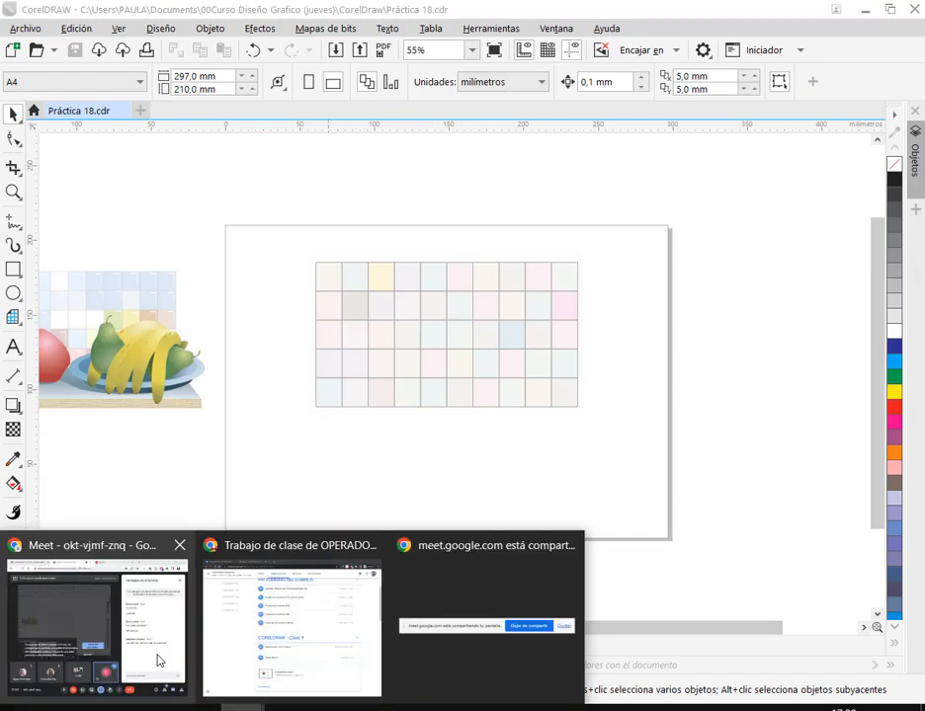
left_click(159, 660)
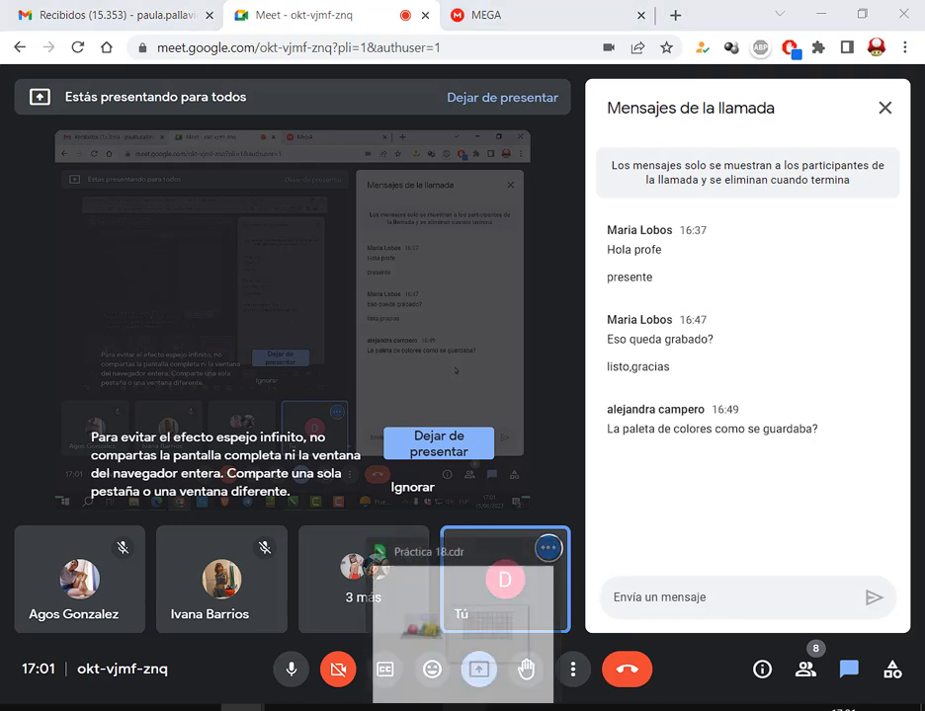
left_click(496, 701)
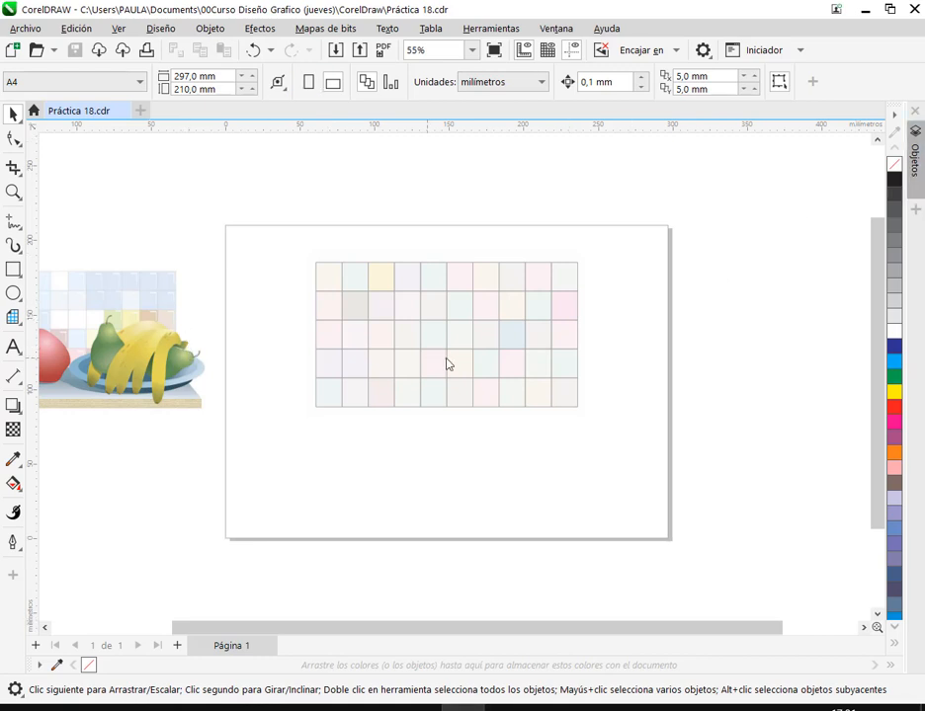
- Lock all objects of the pastel tile grid on the page
left_click_drag(447, 364, 654, 340)
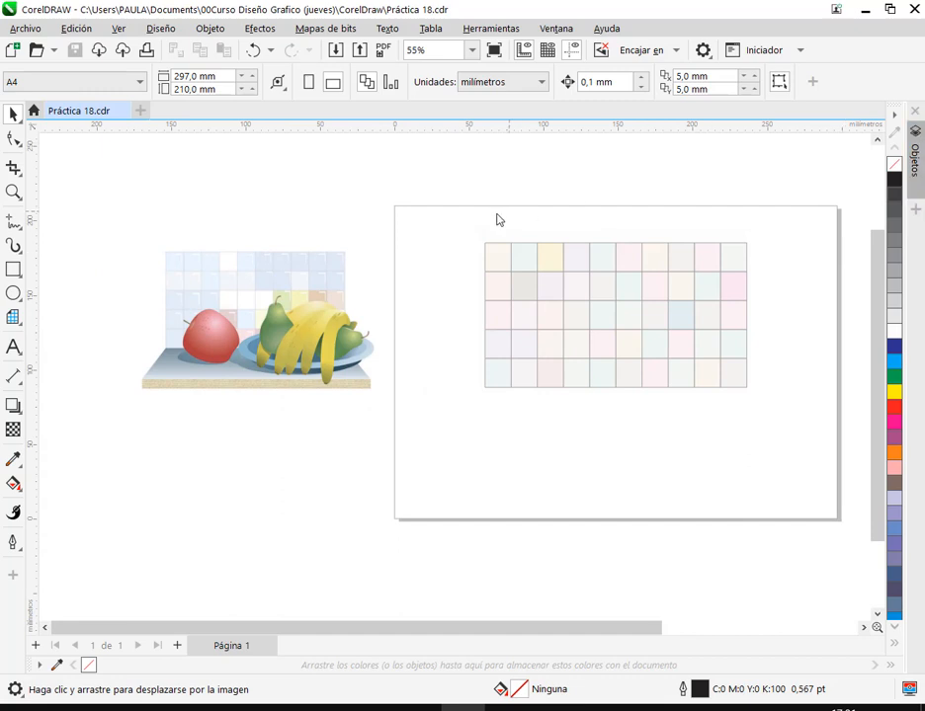
left_click_drag(443, 202, 787, 408)
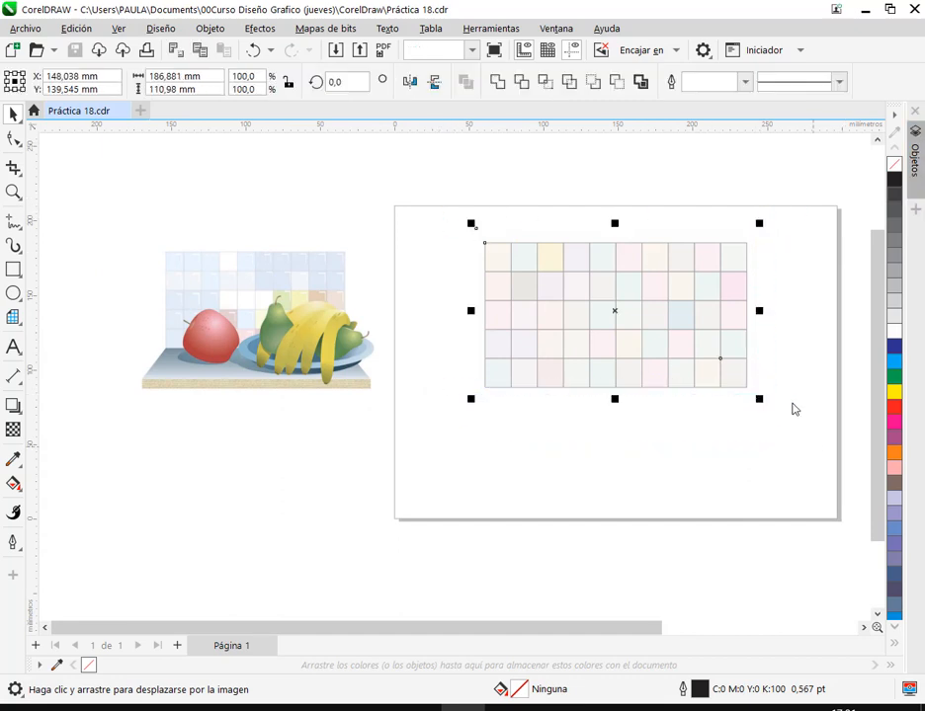
right_click(598, 298)
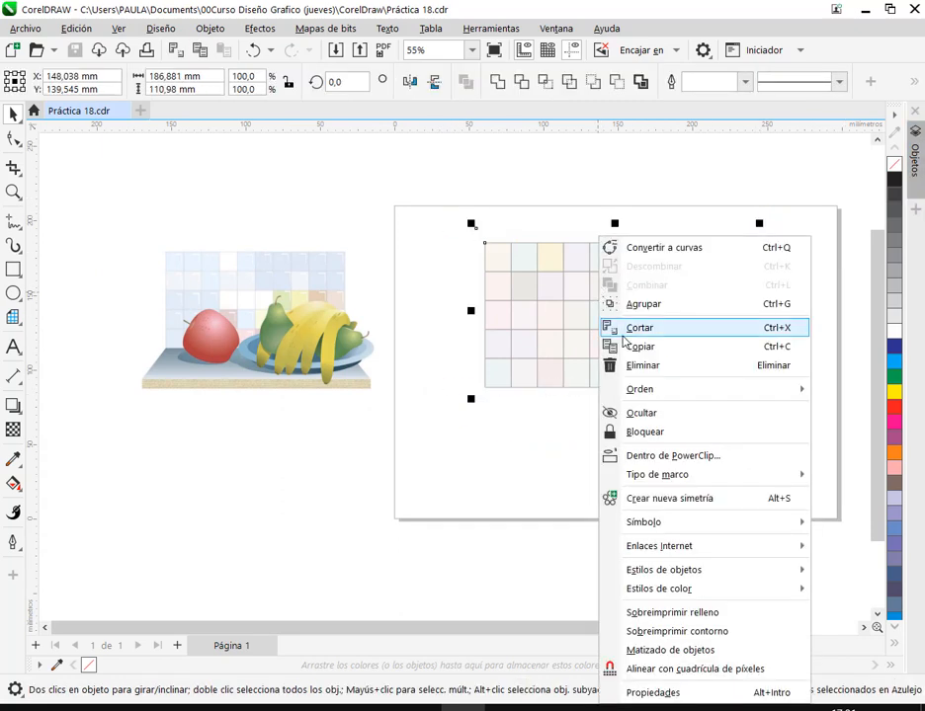
left_click(651, 436)
left_click(662, 434)
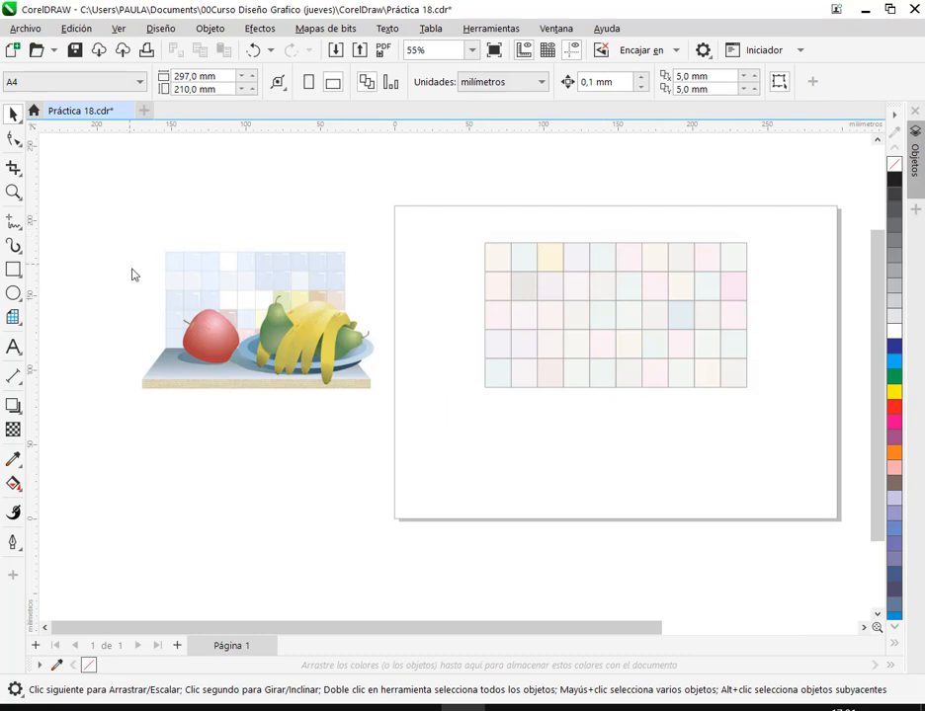
- Examine the tile colours and white corner highlights in the fruit reference image, up to the pinkish tile beside the apple
scroll(154, 265, "up", 2)
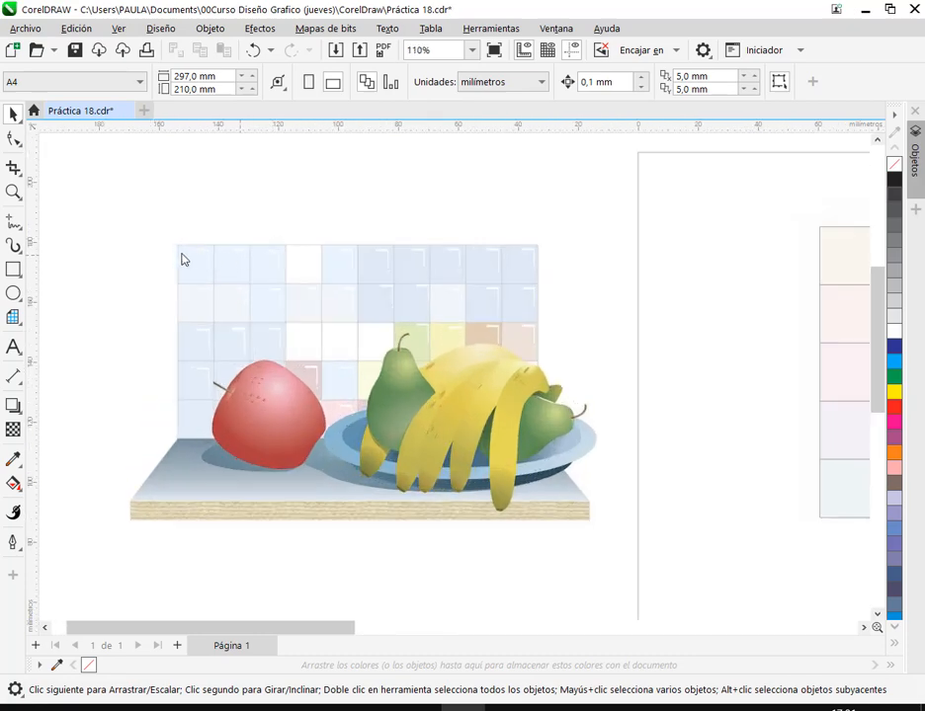
scroll(198, 257, "up", 3)
scroll(217, 260, "up", 2)
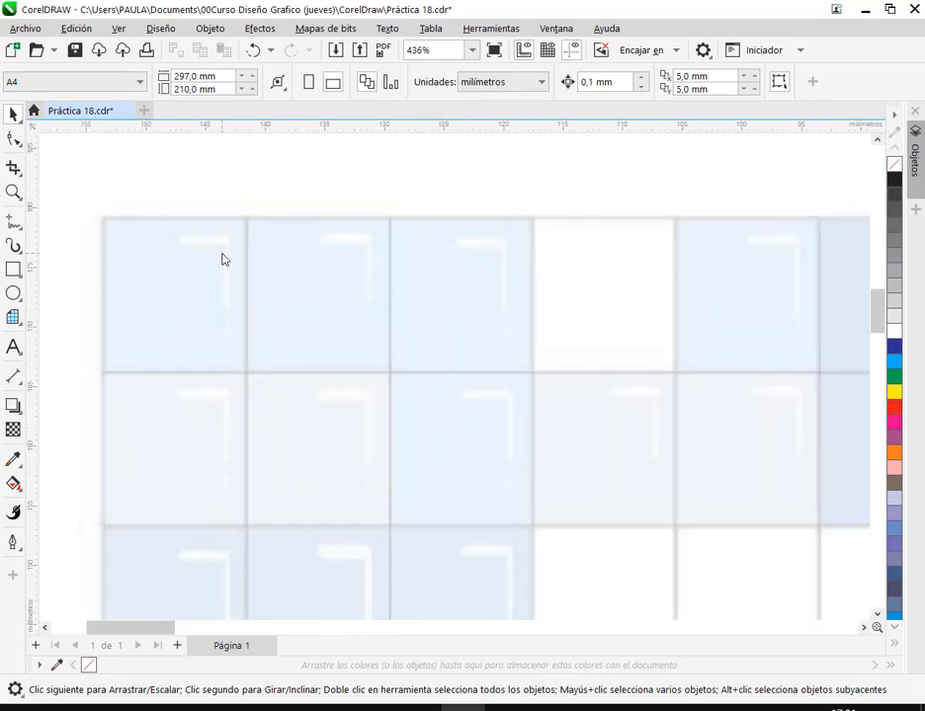
scroll(804, 331, "down", 1)
left_click_drag(808, 344, 460, 216)
left_click_drag(398, 440, 534, 226)
left_click_drag(516, 294, 197, 606)
left_click_drag(657, 484, 489, 366)
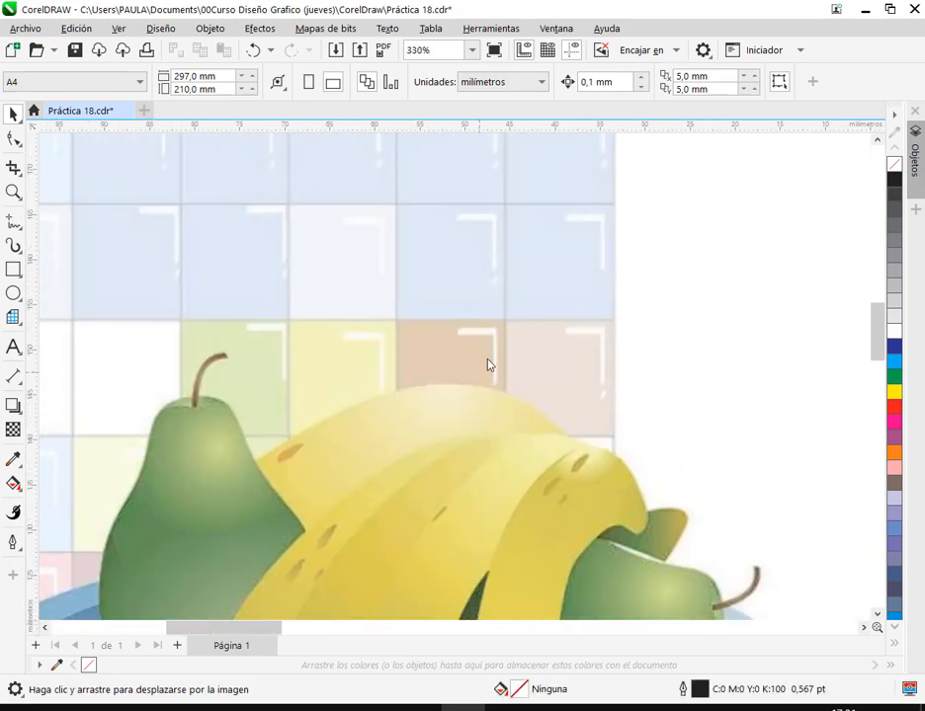
left_click_drag(294, 397, 524, 300)
left_click_drag(149, 383, 415, 329)
scroll(415, 330, "up", 2)
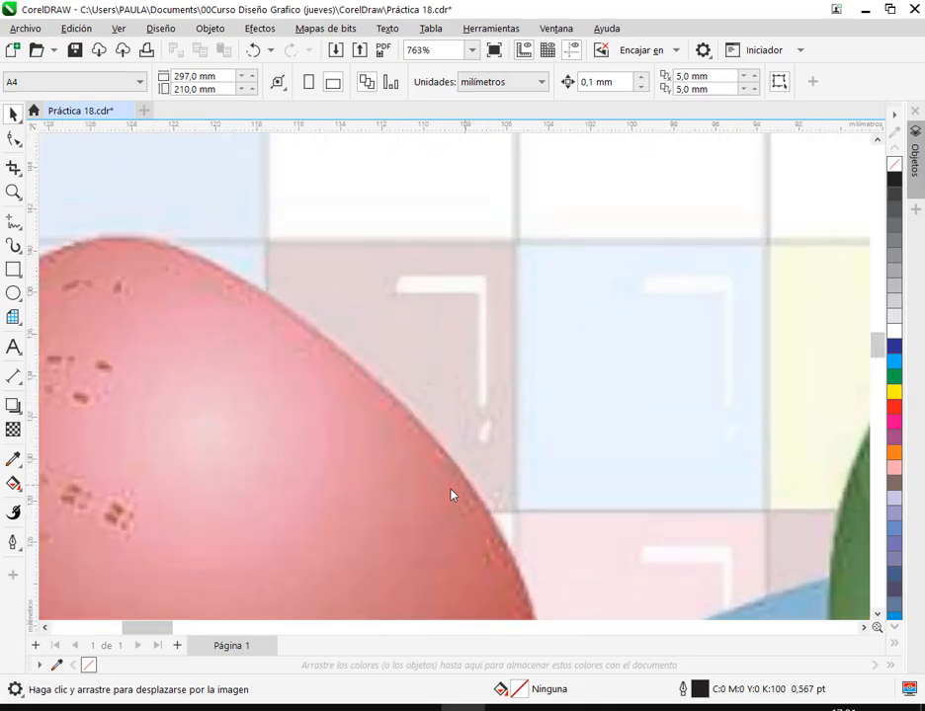
scroll(451, 494, "down", 1)
scroll(464, 395, "up", 1)
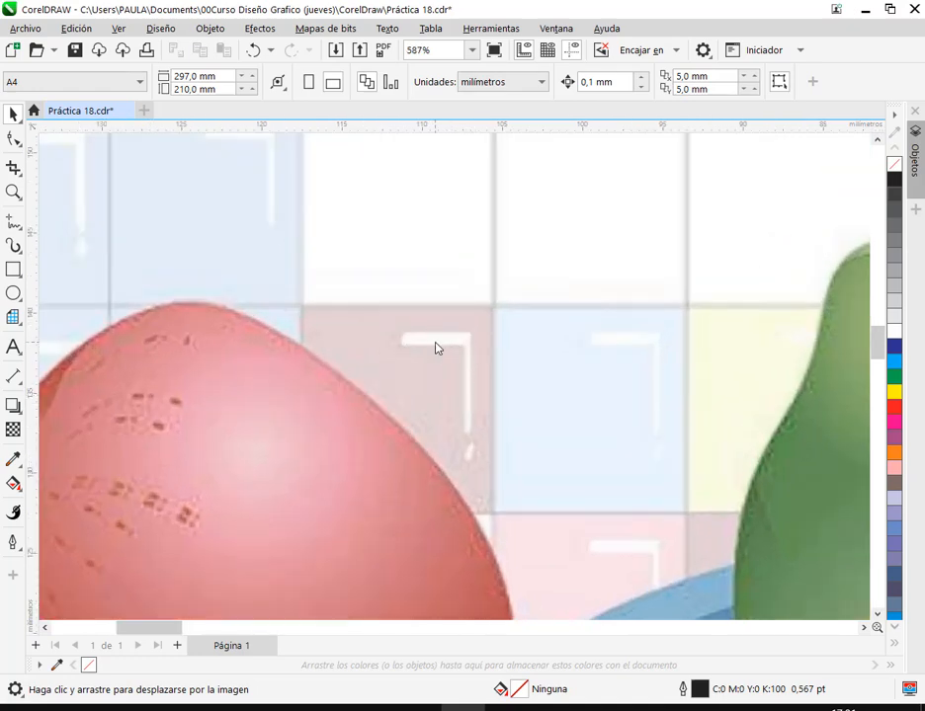
scroll(466, 385, "up", 3)
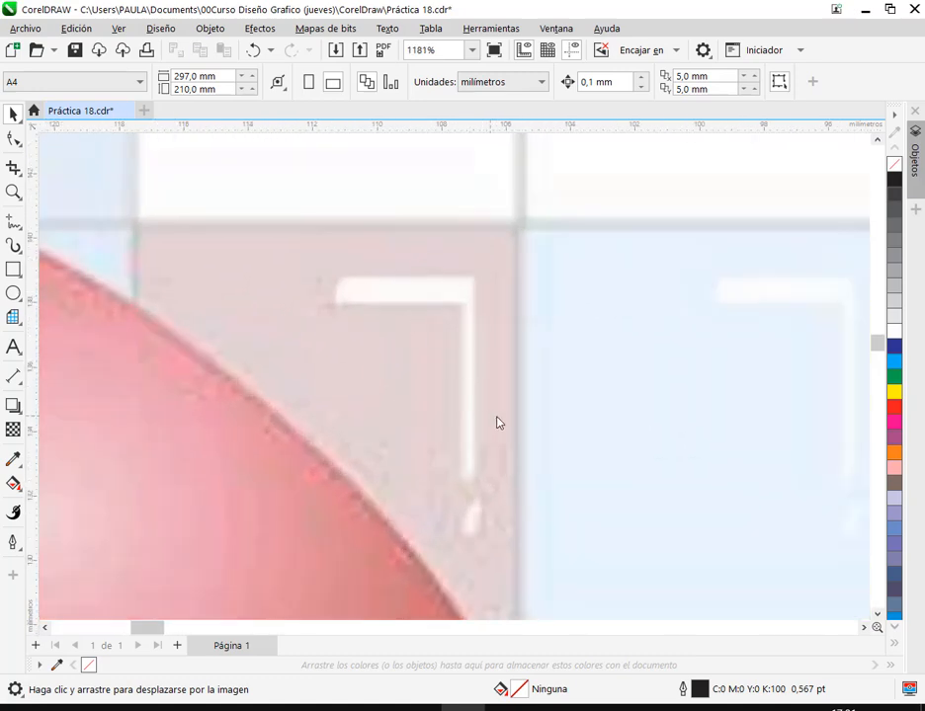
scroll(499, 405, "down", 1)
left_click_drag(485, 382, 324, 309)
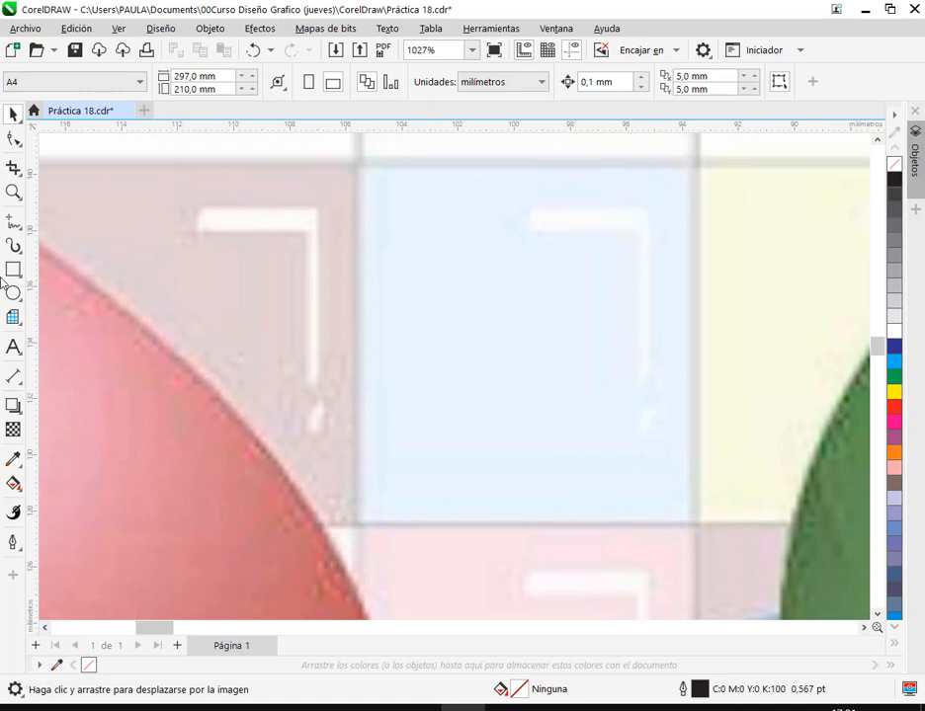
- Draw a rectangle about 4.4 by 0.8 mm over the pinkish tile's horizontal highlight and set its outline to Muy fina
key("F6")
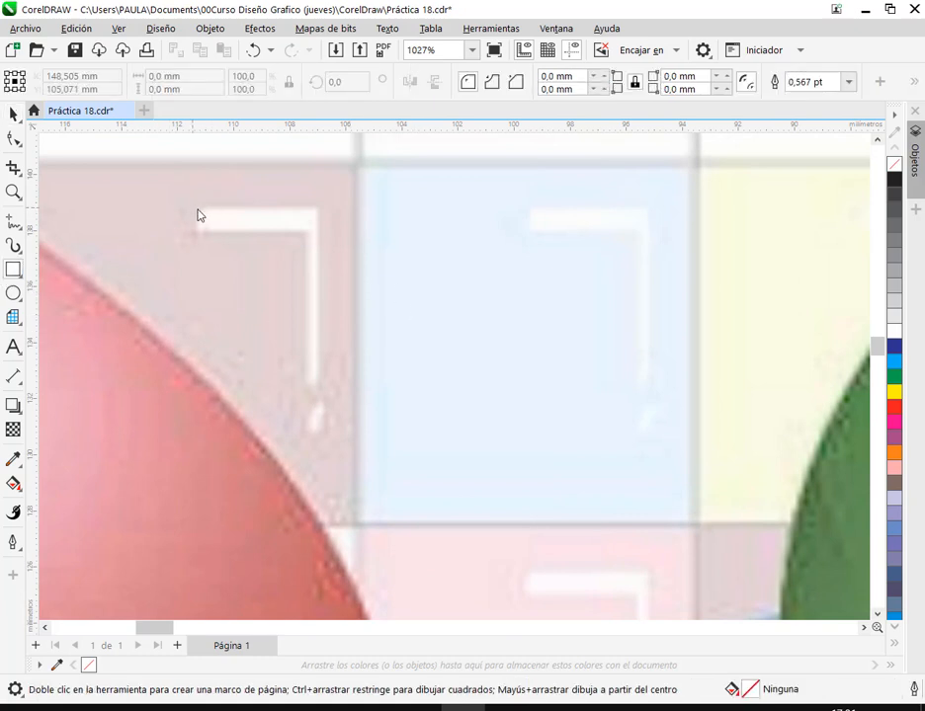
left_click_drag(194, 209, 319, 236)
left_click(16, 116)
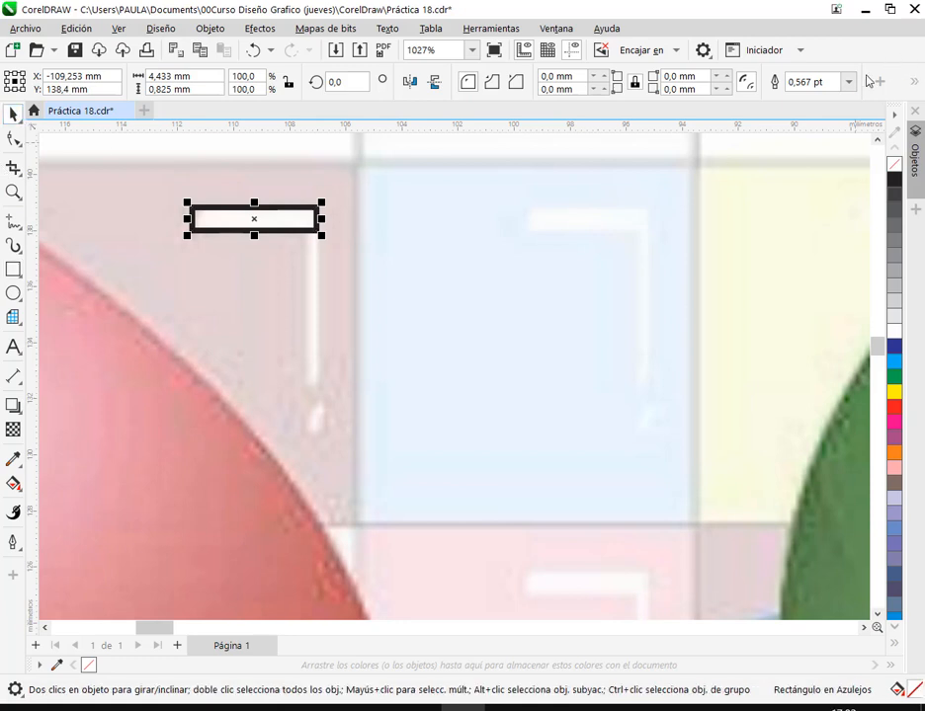
left_click(848, 81)
left_click(805, 111)
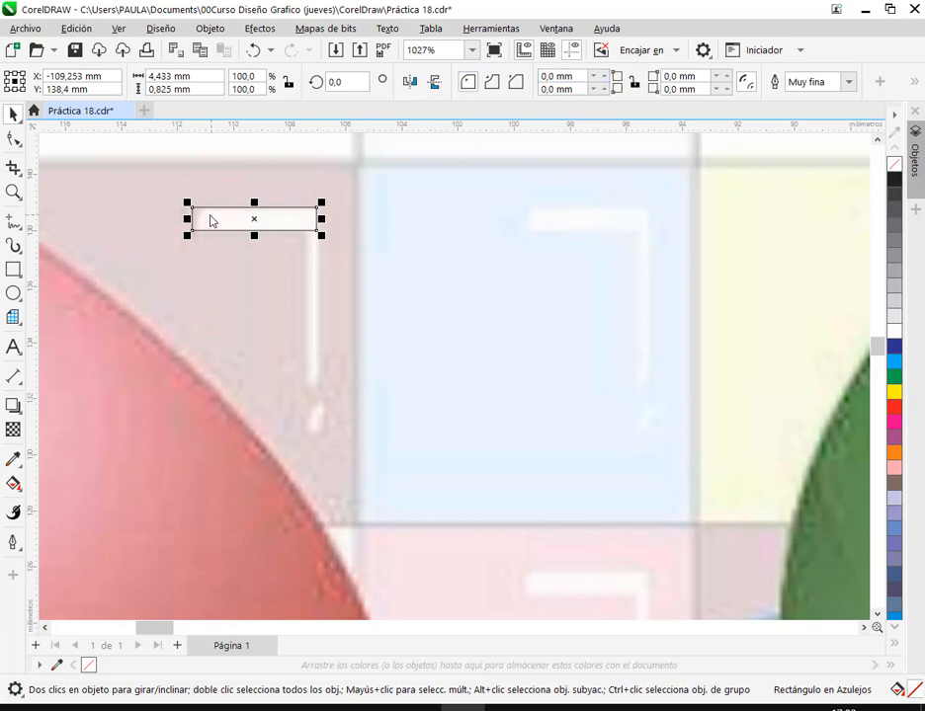
- Round only the horizontal rectangle's upper-left corner by 0.4 mm and shorten its left end to a width of about 4.1 mm
left_click(604, 77)
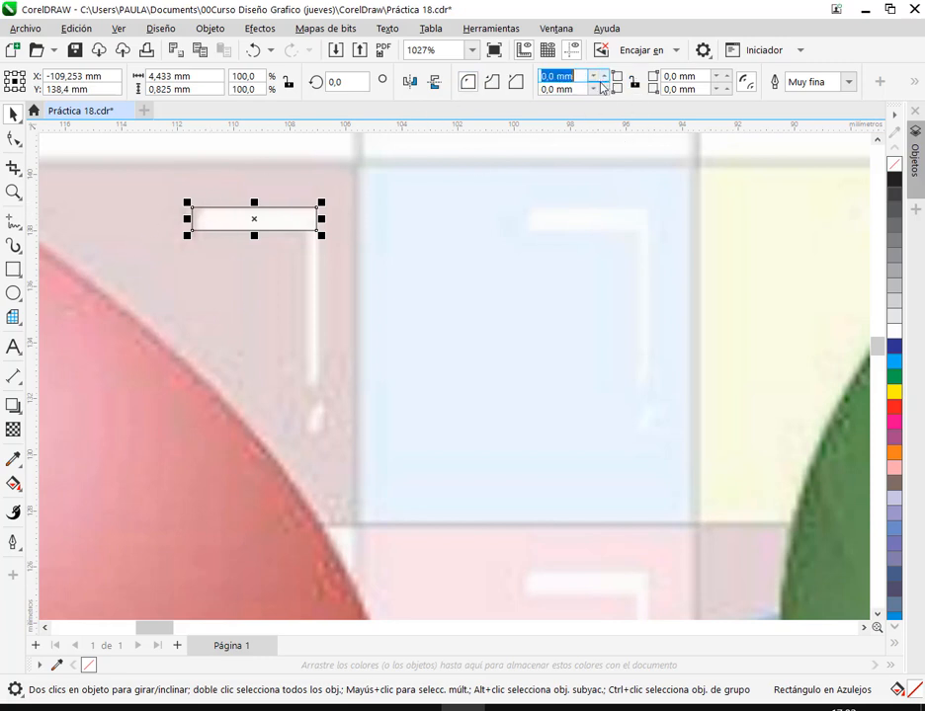
left_click_drag(604, 77, 607, 84)
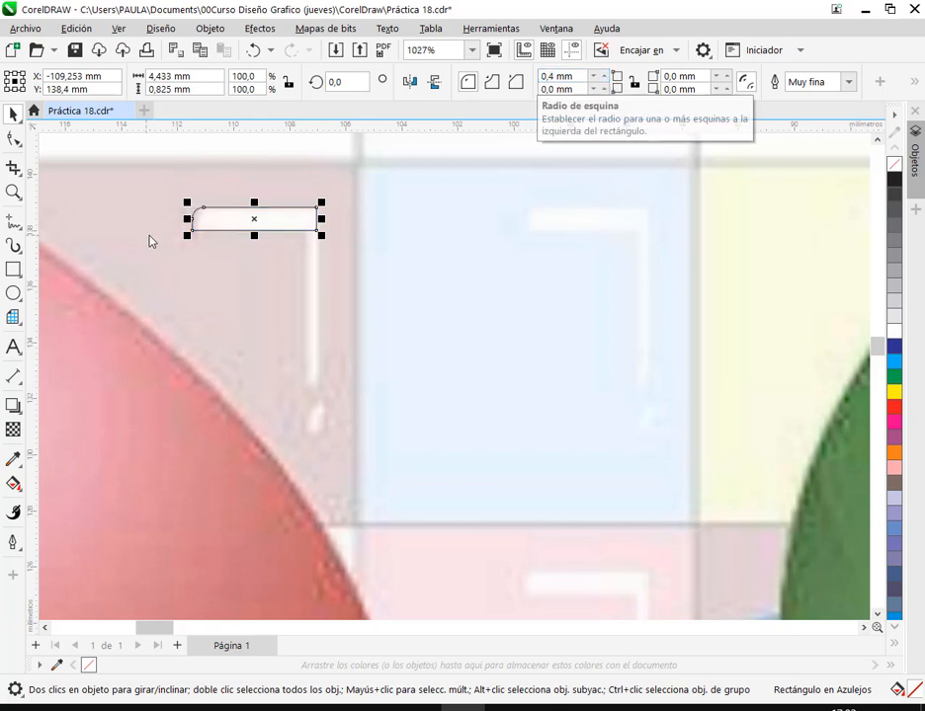
left_click_drag(191, 220, 195, 223)
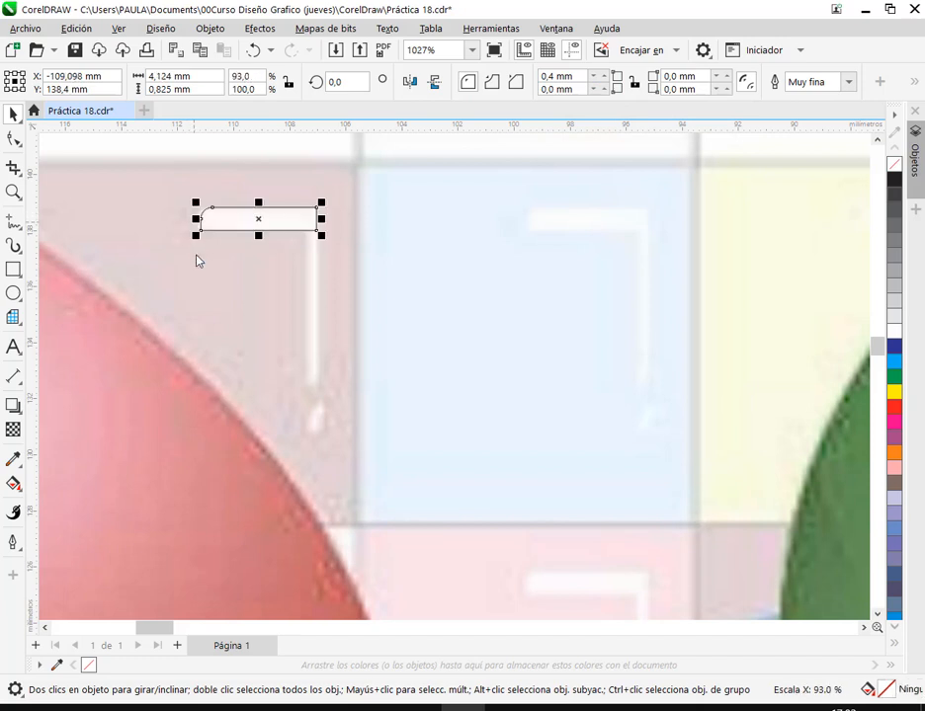
left_click(209, 259)
left_click(226, 226)
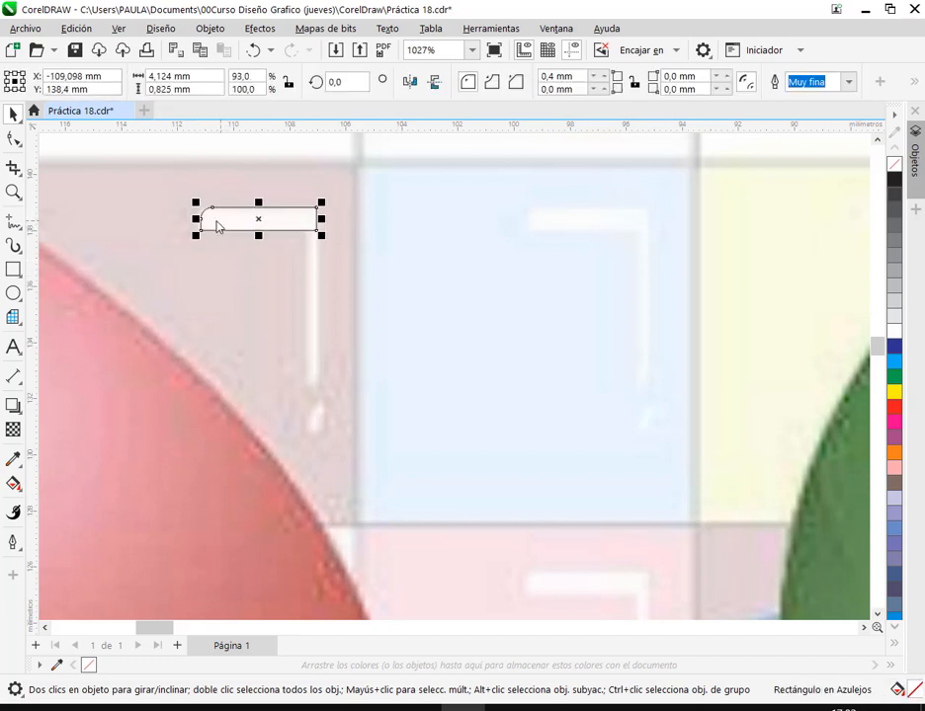
left_click(385, 295)
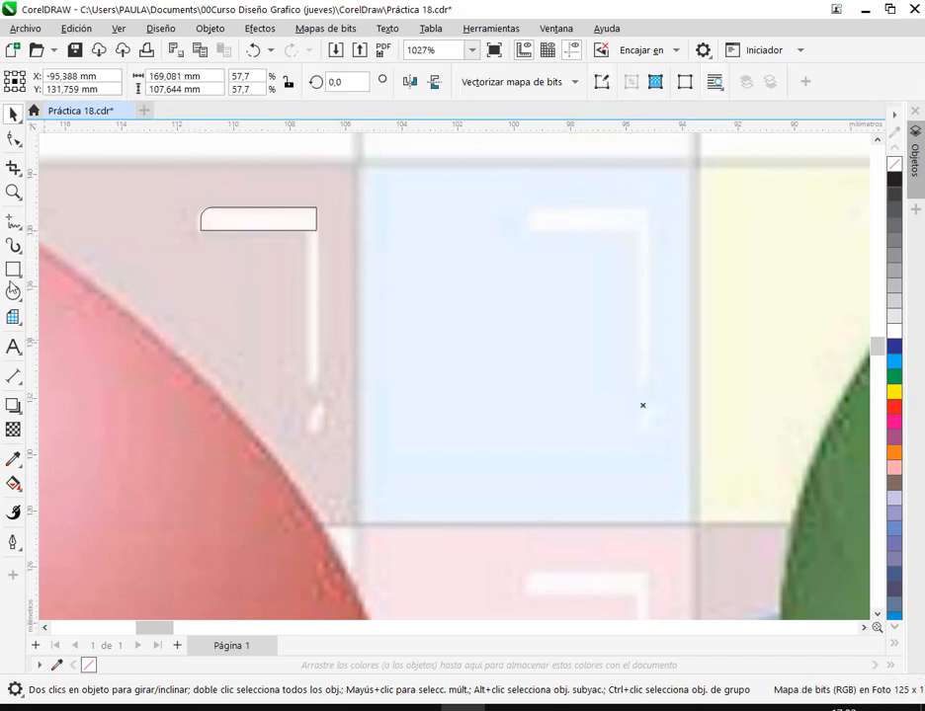
- Draw a rectangle about 0.3 by 6.5 mm over the same tile's vertical highlight and set its outline to Muy fina
left_click(13, 269)
left_click_drag(316, 209, 309, 396)
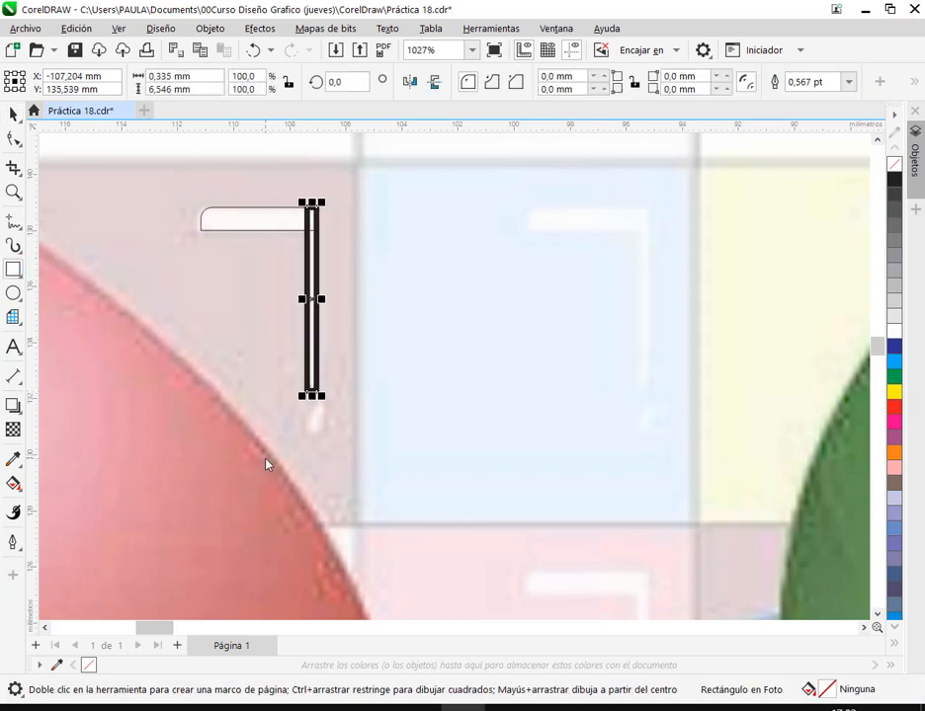
left_click(848, 82)
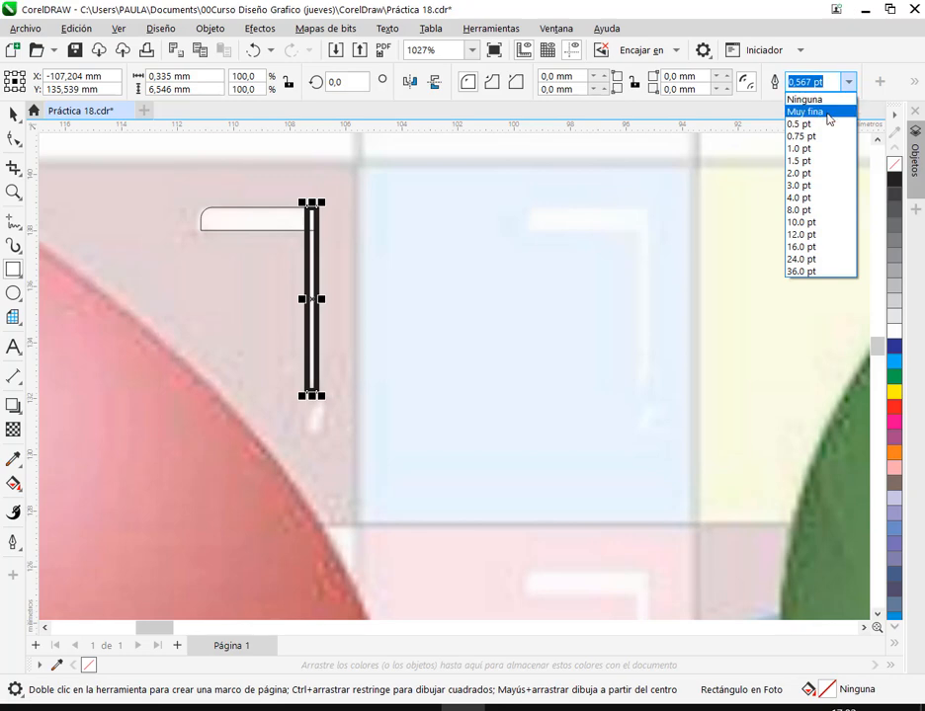
left_click(812, 114)
left_click(14, 114)
left_click(594, 396)
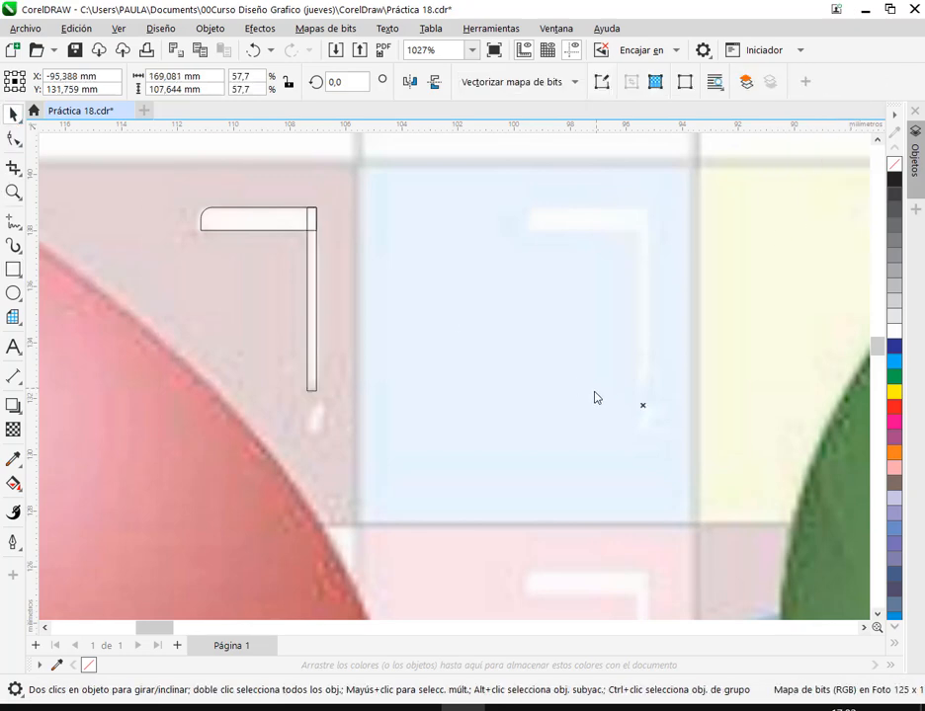
- Convert the vertical highlight rectangle on the pinkish tile to curves
scroll(593, 401, "down", 1)
scroll(383, 399, "up", 1)
left_click(383, 361)
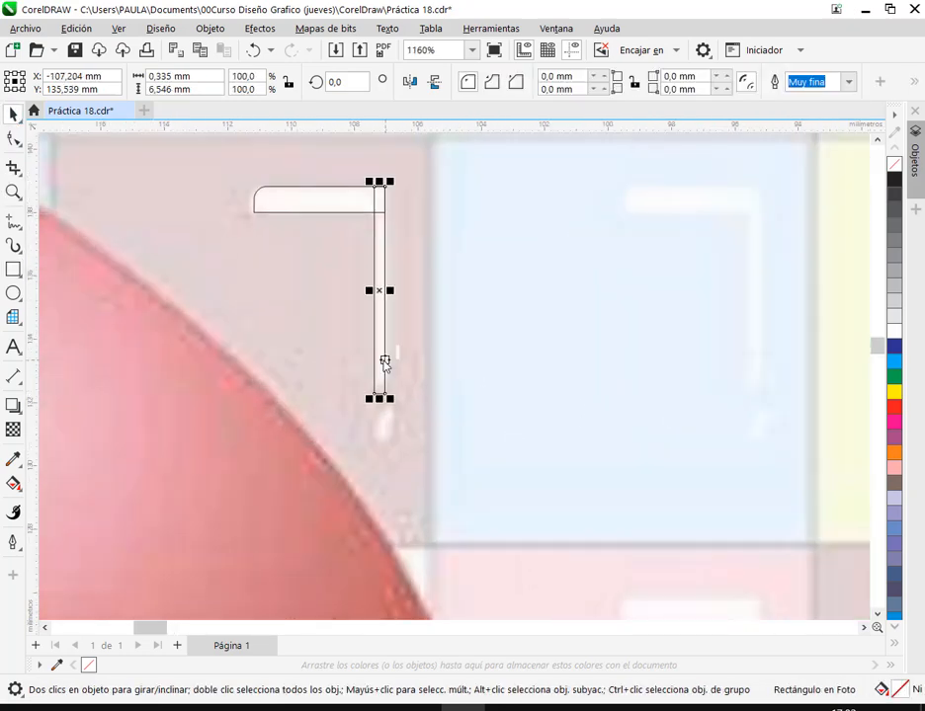
scroll(407, 371, "up", 1)
left_click_drag(420, 359, 453, 433)
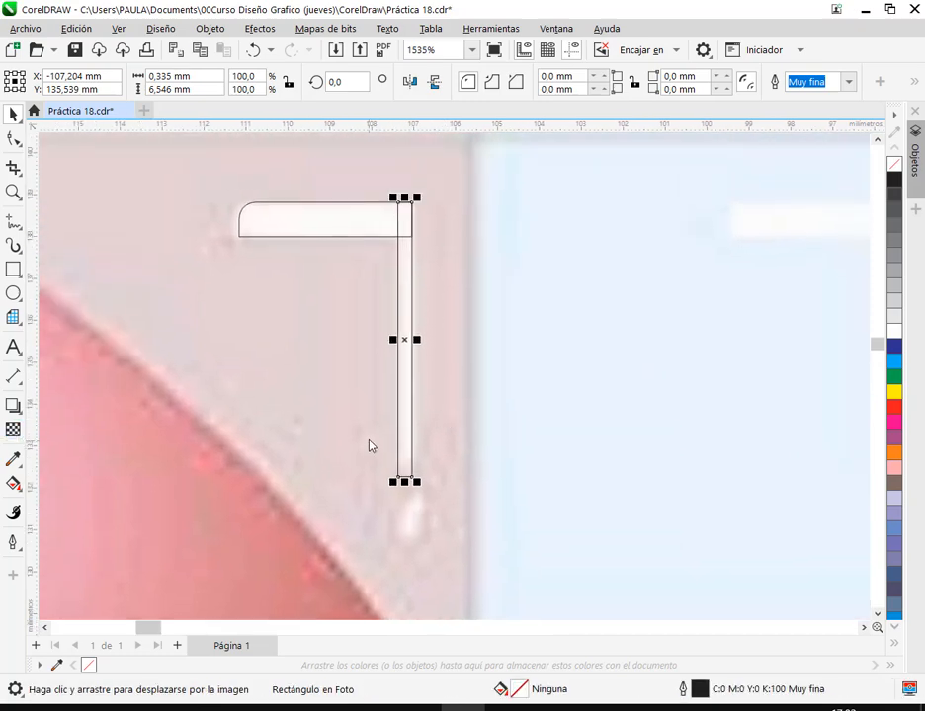
right_click(407, 233)
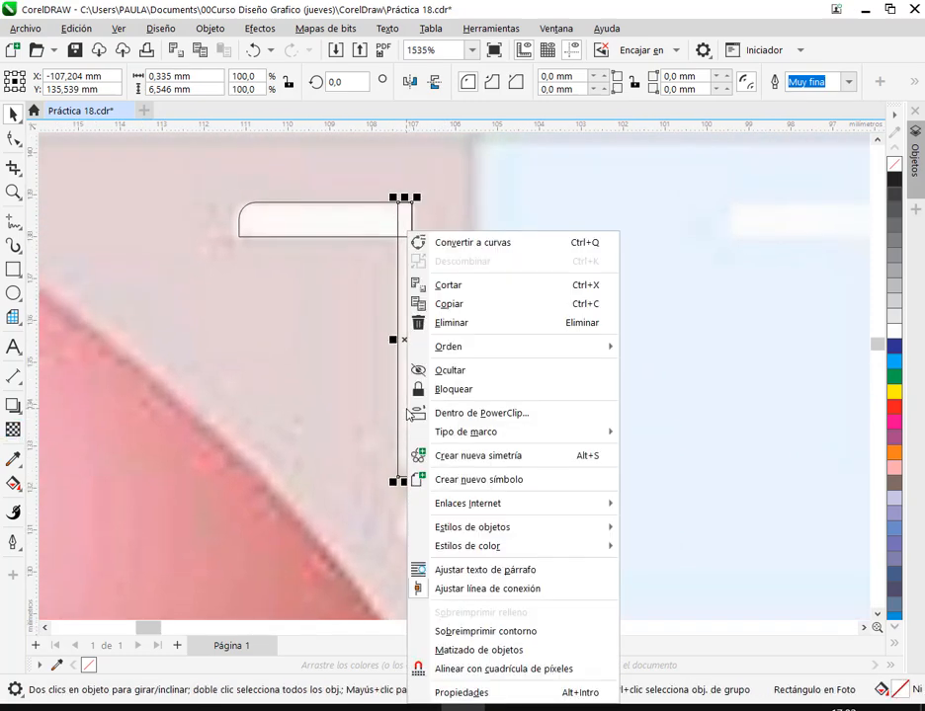
left_click(487, 243)
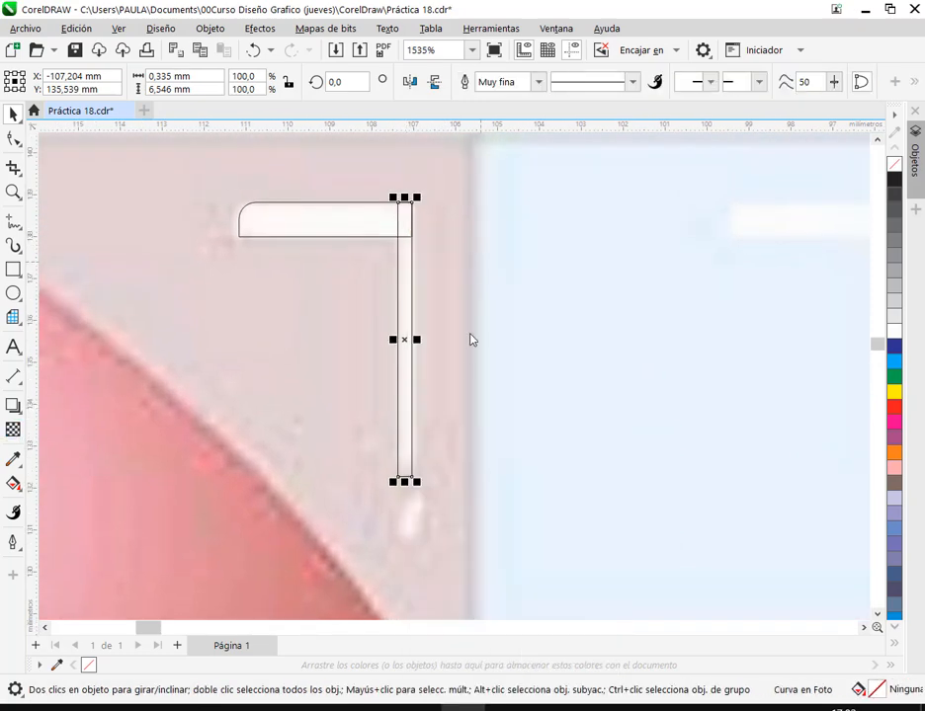
left_click(13, 139)
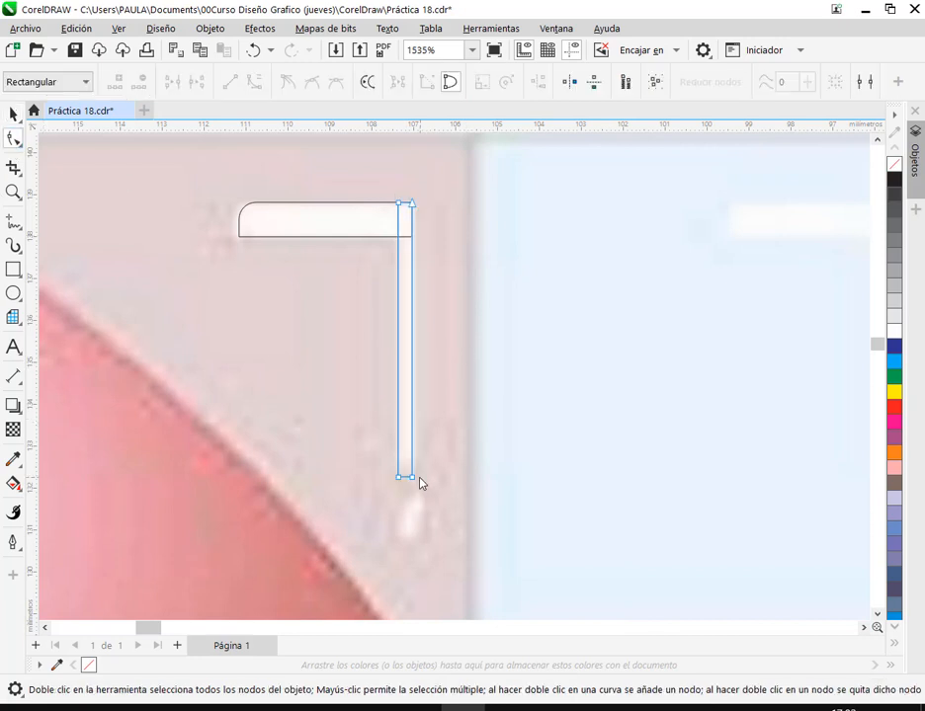
left_click_drag(413, 479, 412, 456)
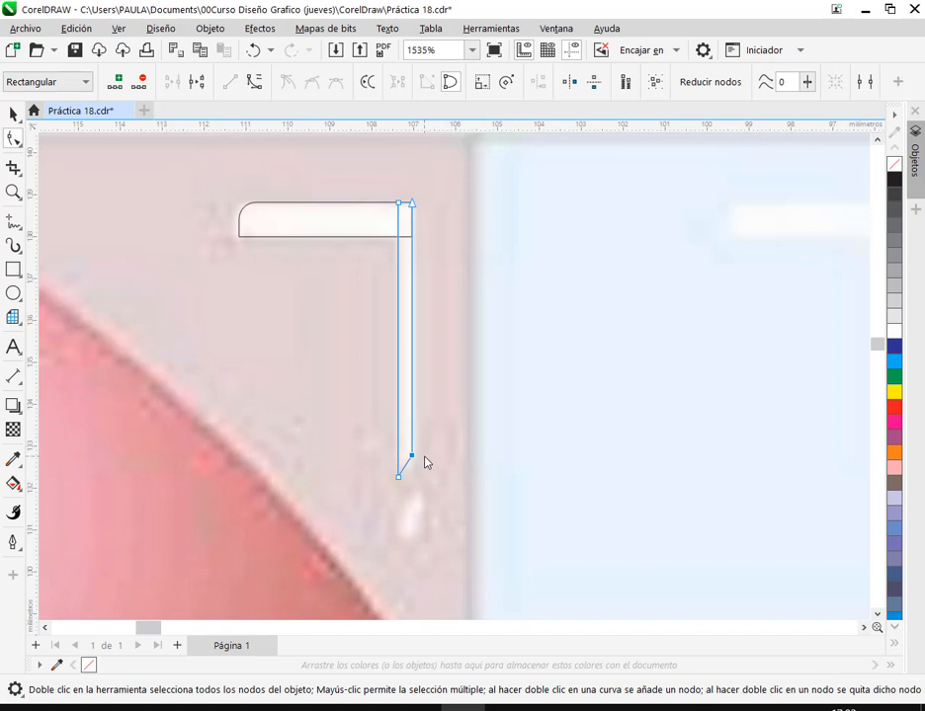
left_click(13, 113)
left_click(547, 449)
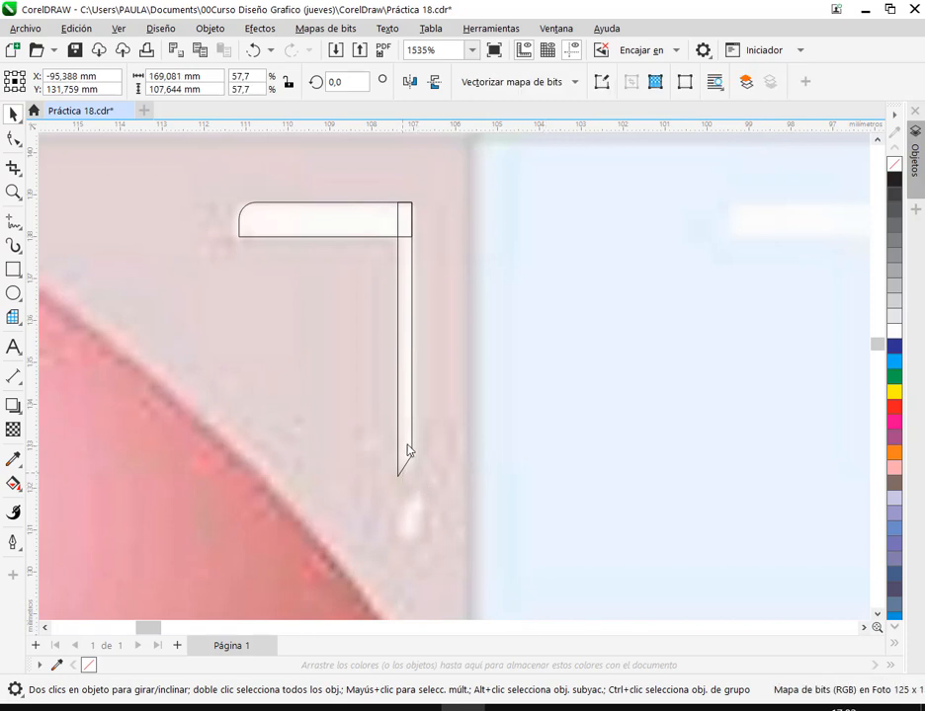
left_click(14, 139)
left_click(406, 350)
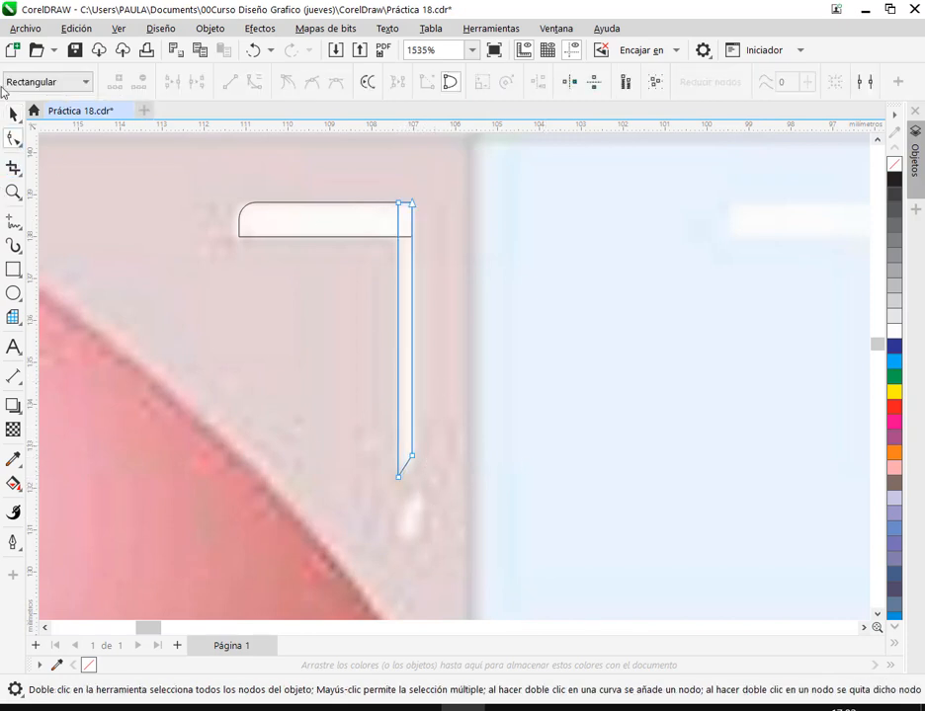
scroll(400, 319, "down", 3)
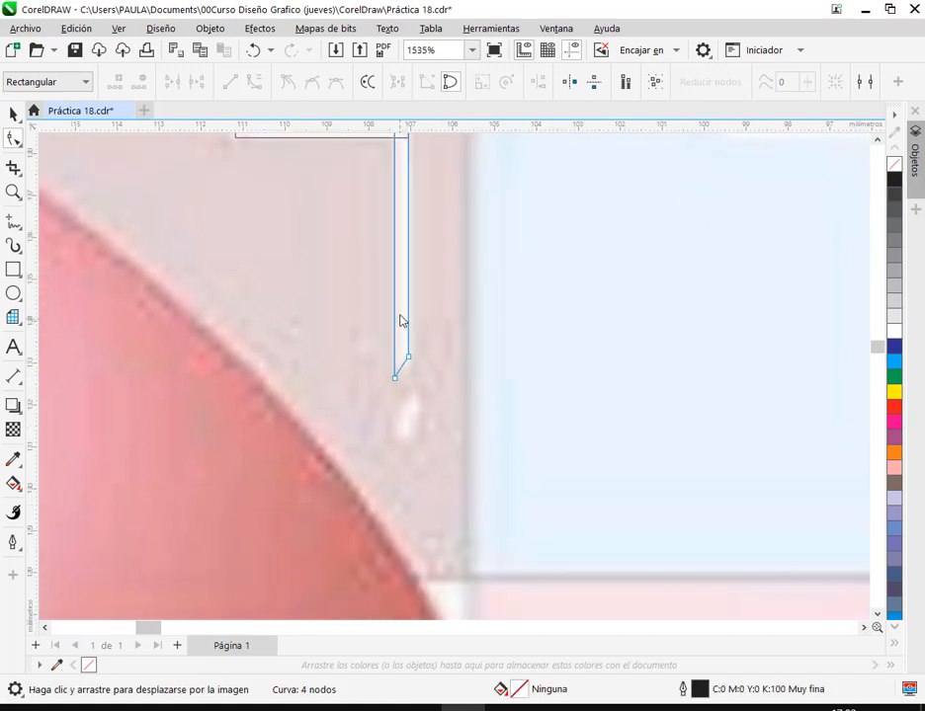
scroll(460, 398, "down", 1)
scroll(445, 425, "down", 2)
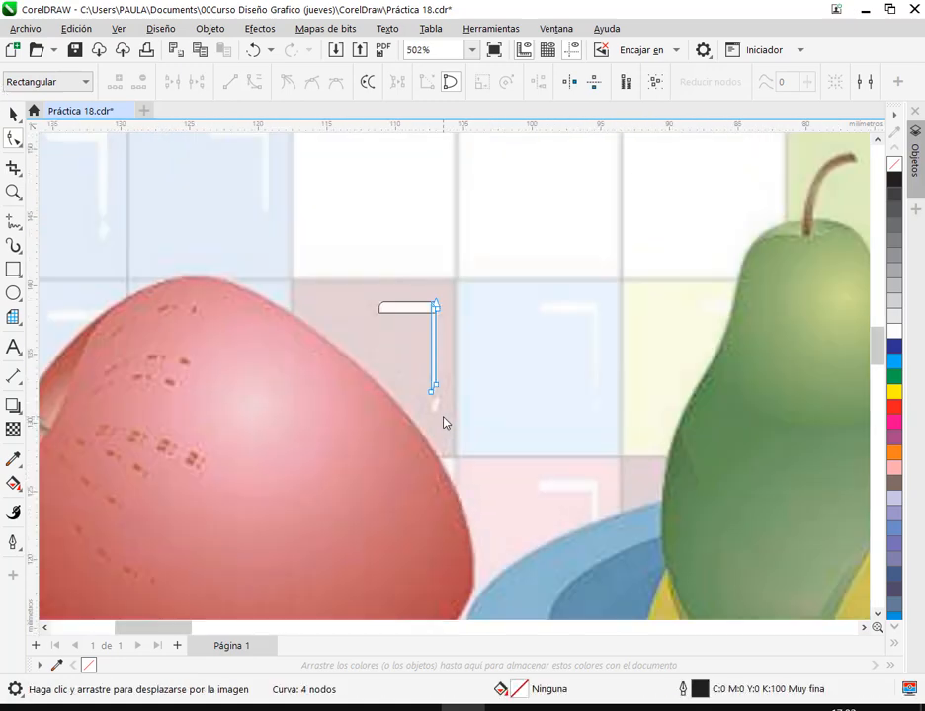
scroll(446, 425, "down", 1)
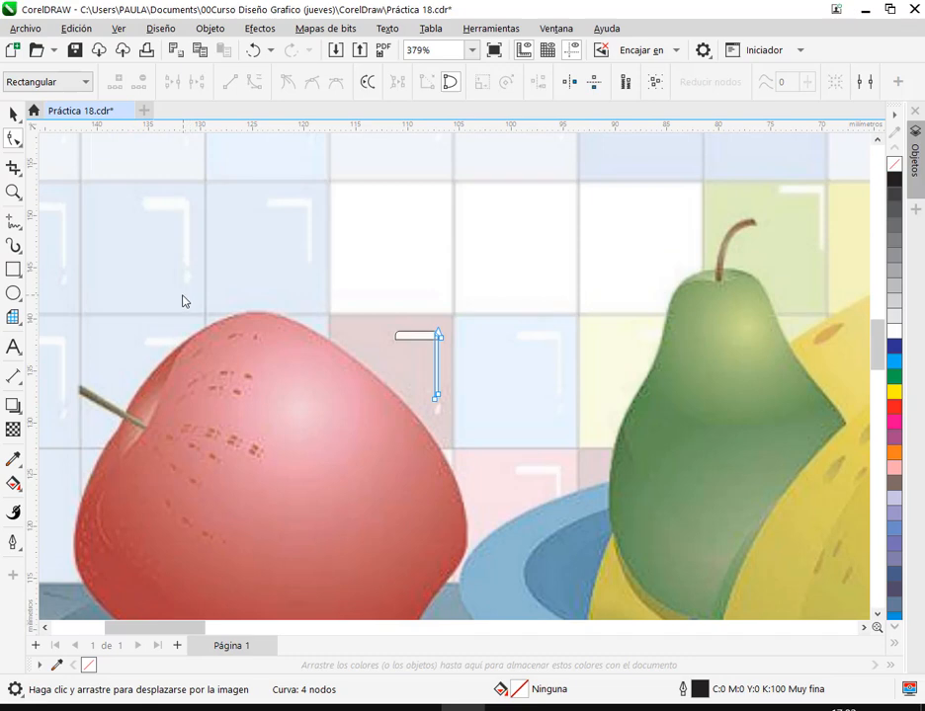
left_click(253, 49)
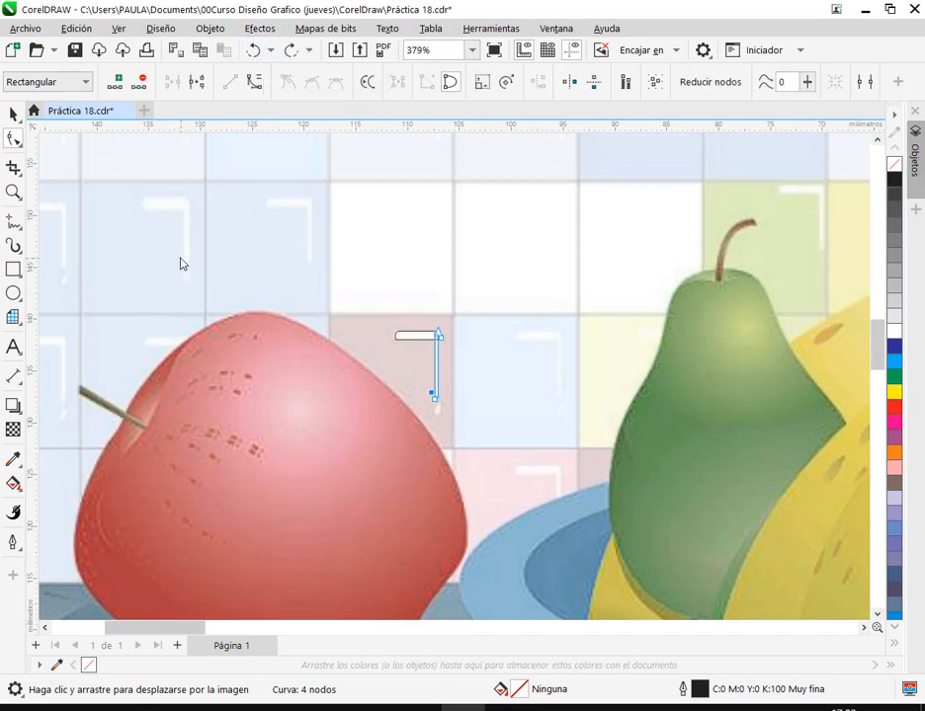
- Raise the lower-left node of the vertical highlight bar so its bottom end slants down to the right
scroll(432, 397, "up", 5)
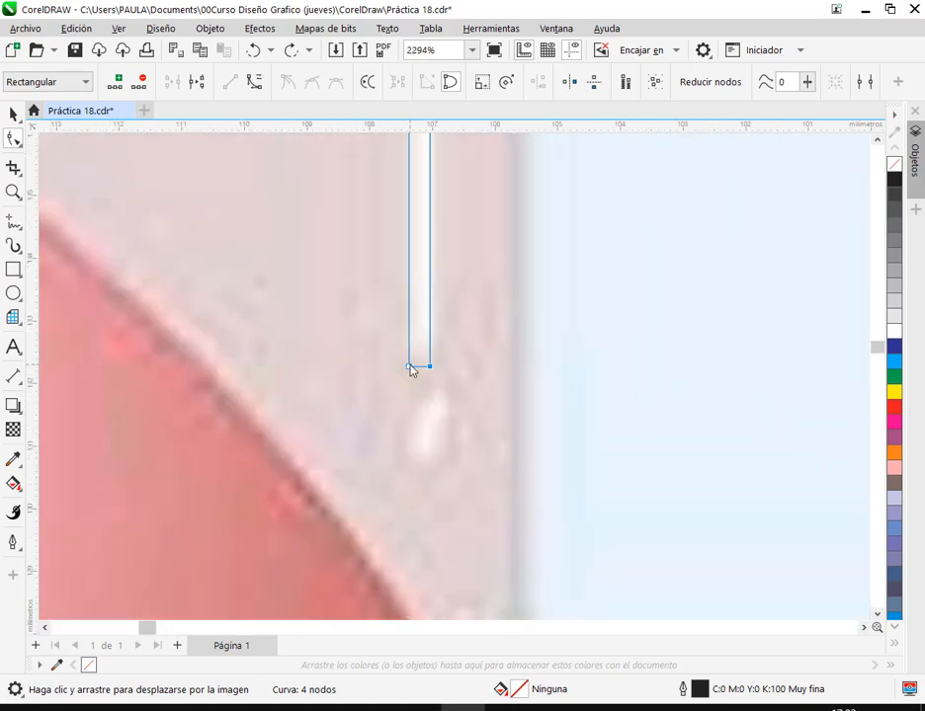
left_click_drag(411, 367, 409, 327)
scroll(483, 364, "down", 3)
scroll(550, 362, "down", 2)
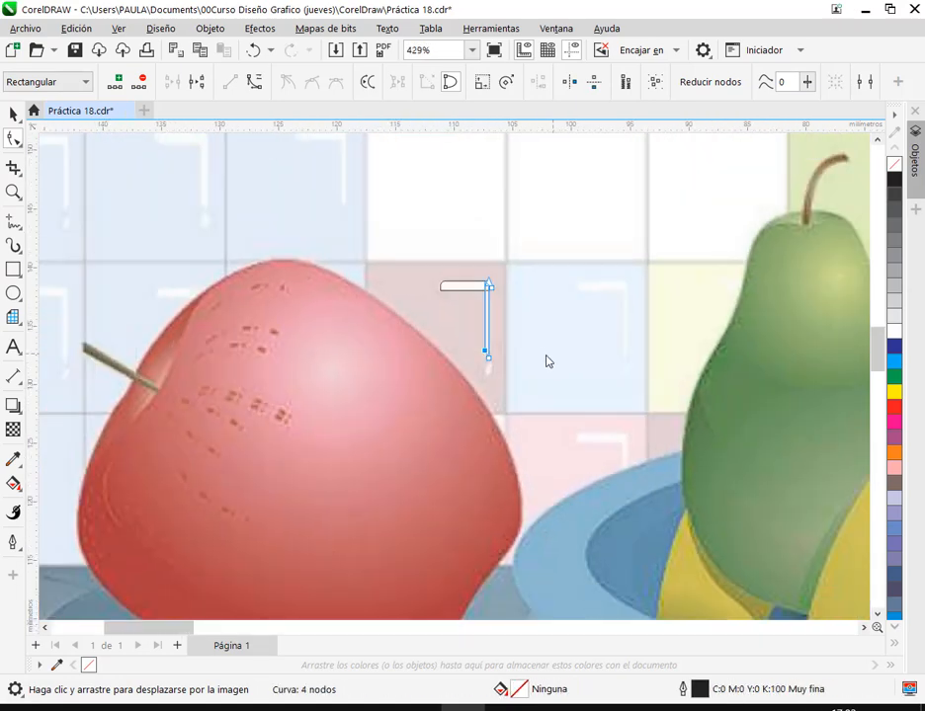
left_click(539, 283)
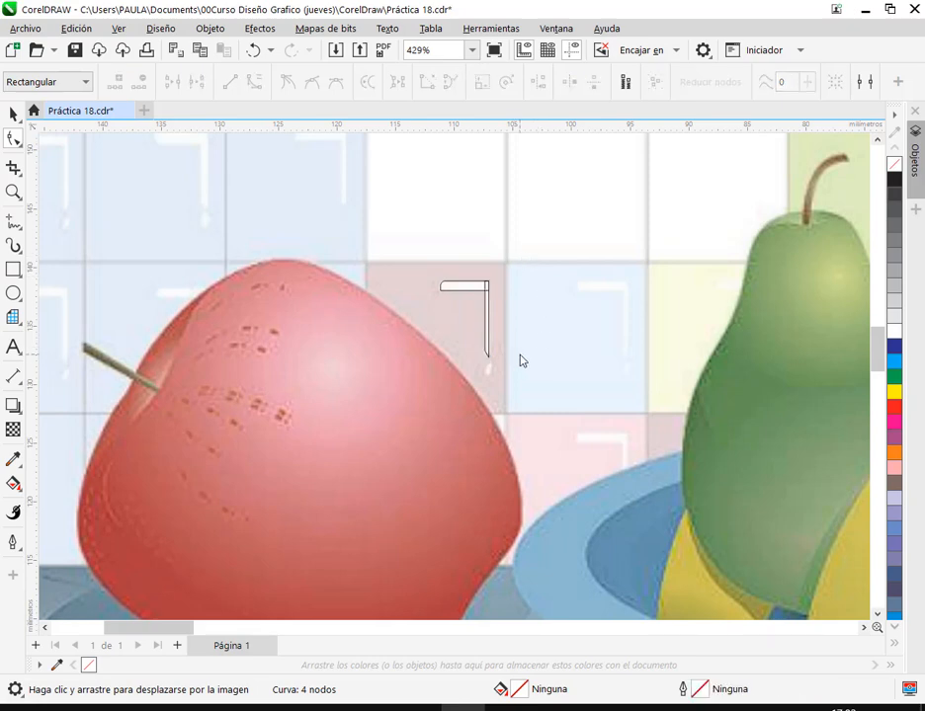
- Examine how the white corner highlights are placed and aligned along the rows of wall tiles in the reference image
left_click_drag(520, 354, 521, 379)
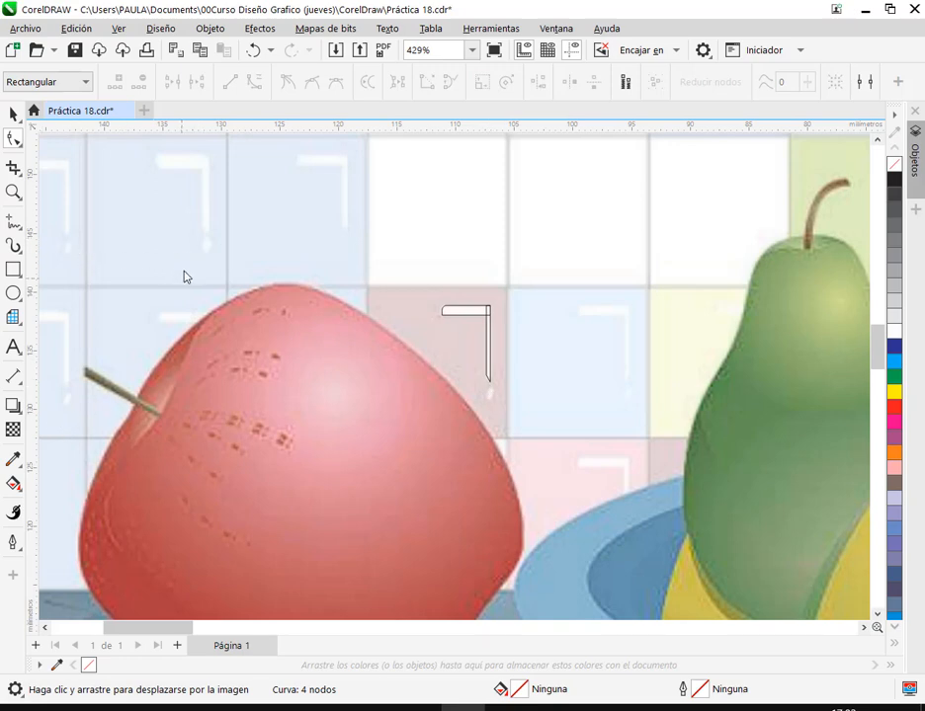
left_click_drag(342, 216, 419, 231)
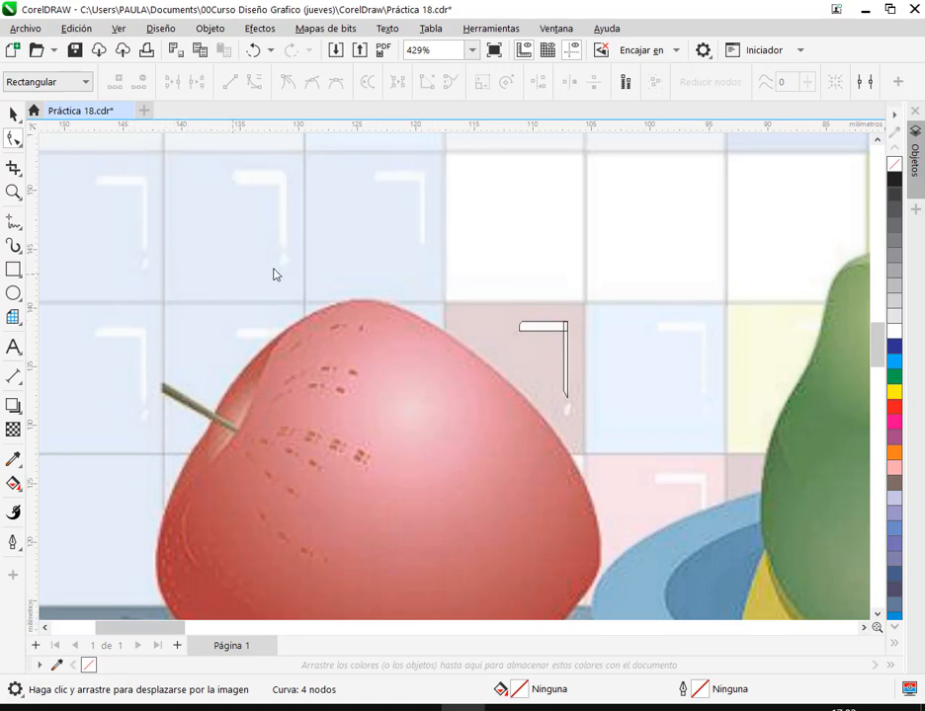
scroll(691, 428, "down", 2)
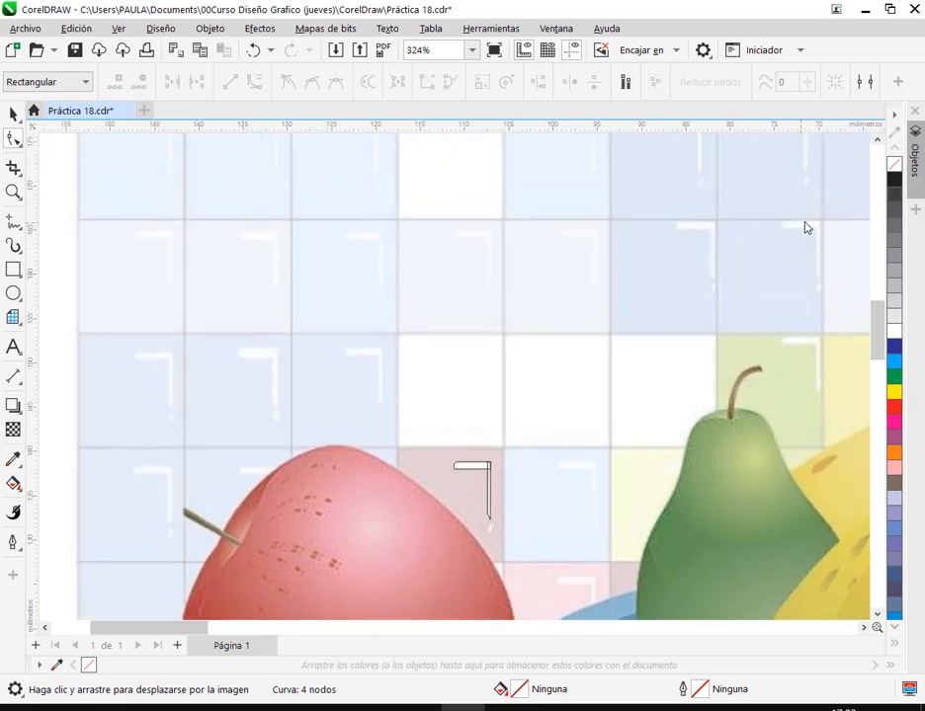
scroll(570, 326, "down", 2)
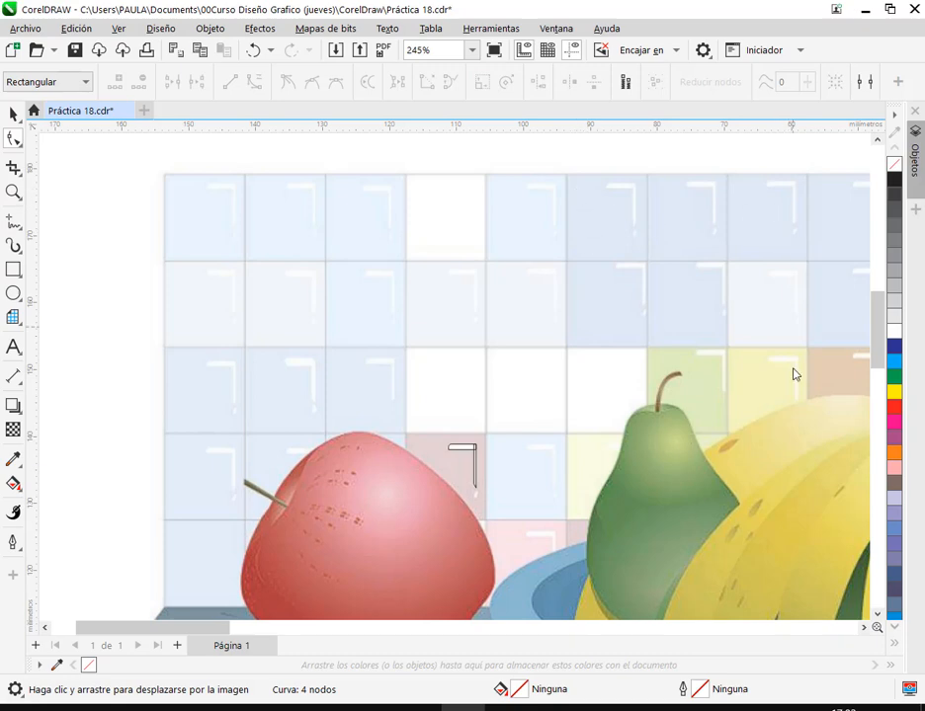
left_click_drag(760, 443, 675, 410)
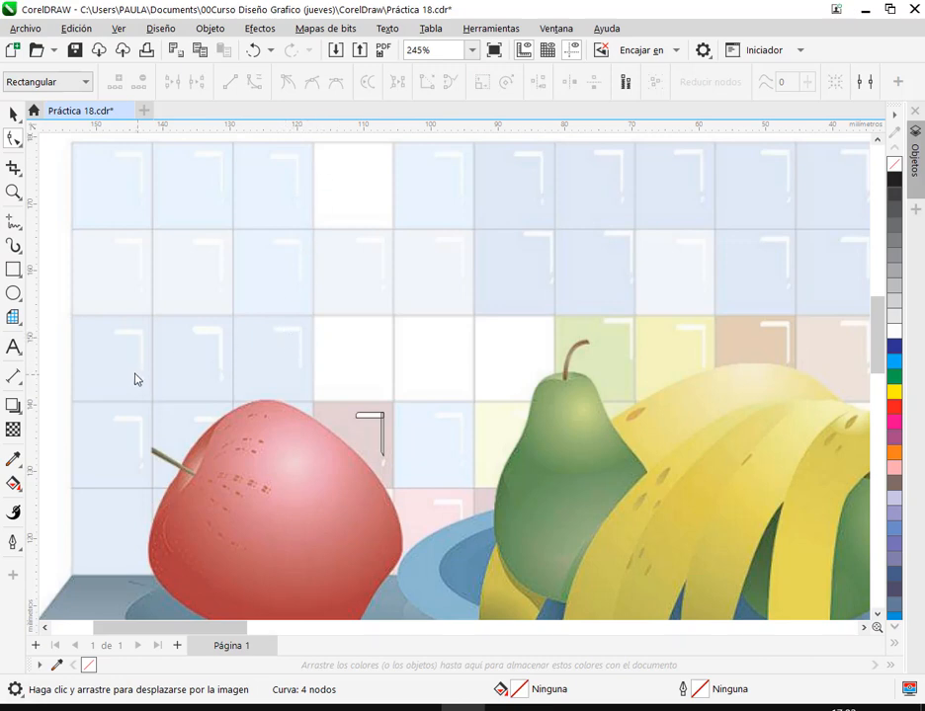
left_click_drag(115, 334, 852, 335)
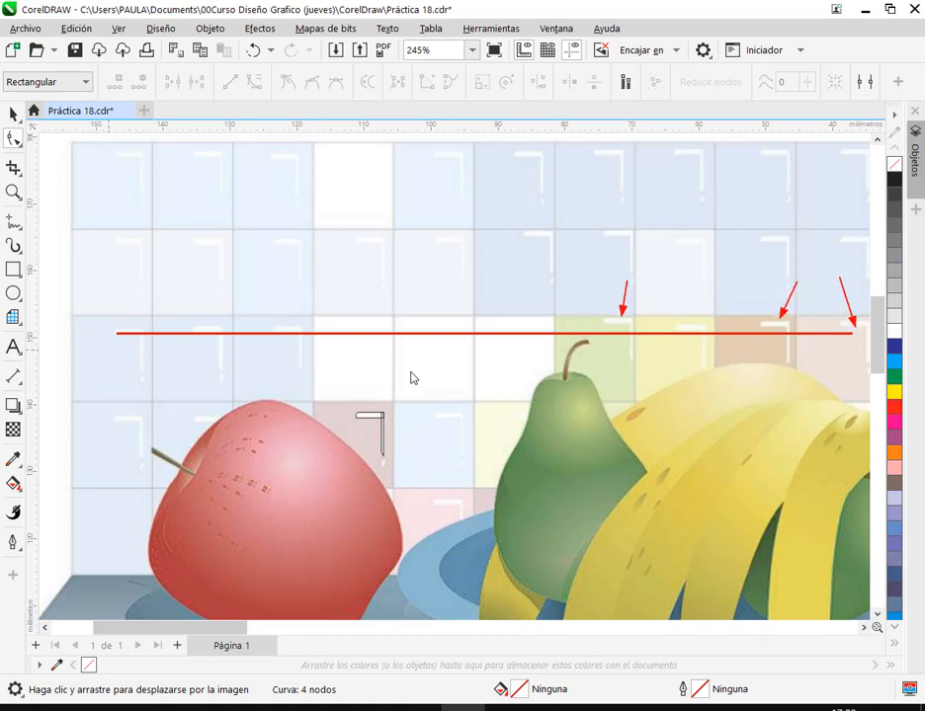
- Draw an ellipse about 0.8 by 1.0 mm over the small drop highlight below the vertical bar and set its outline to Muy fina
scroll(380, 452, "up", 1)
scroll(380, 454, "up", 8)
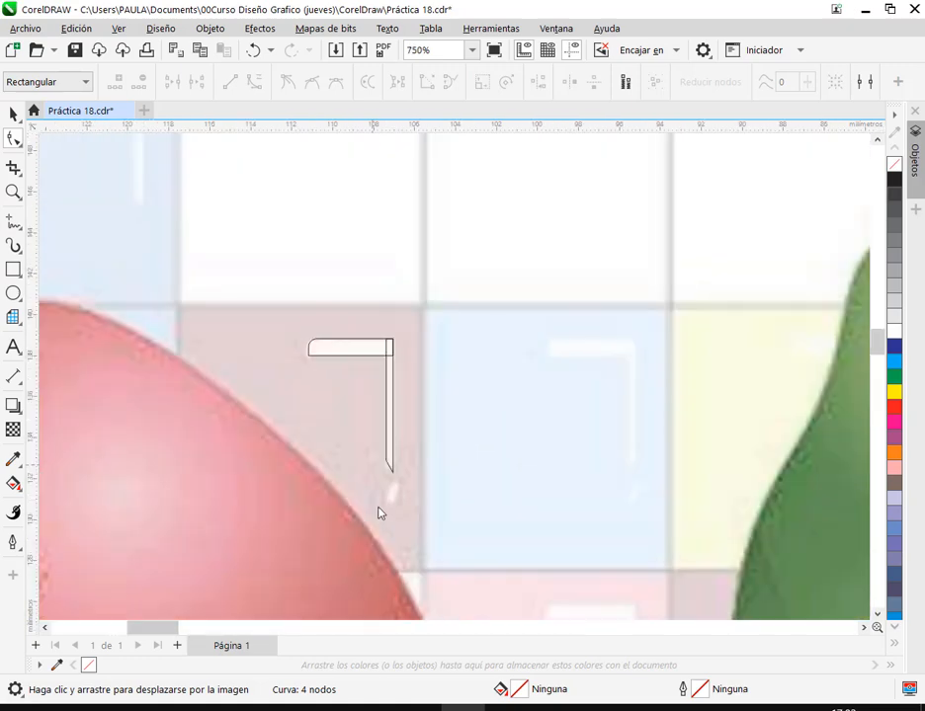
left_click(14, 294)
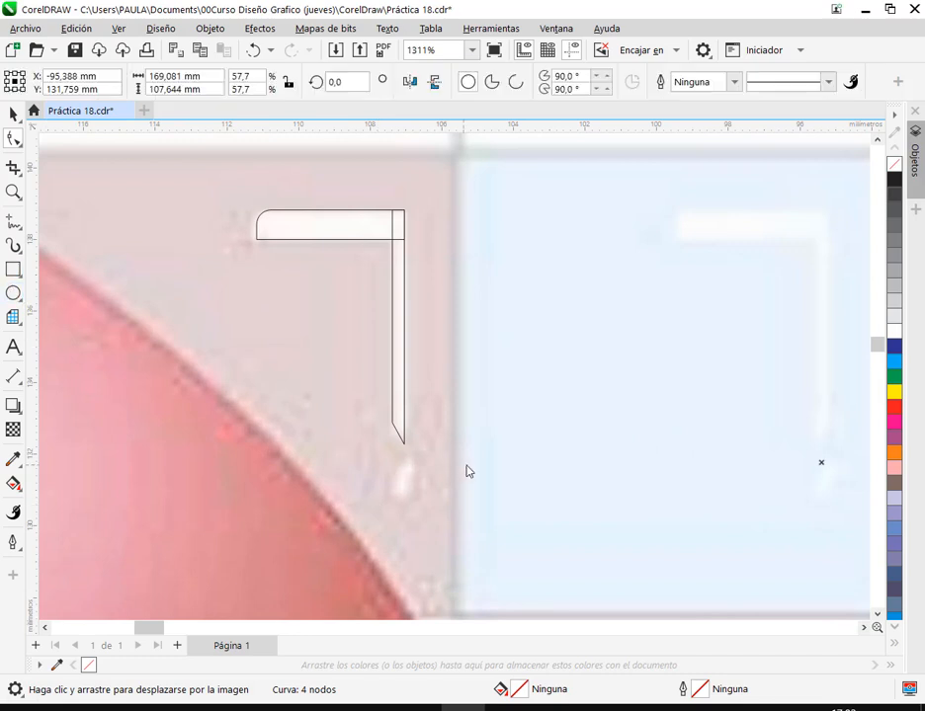
left_click_drag(393, 464, 426, 491)
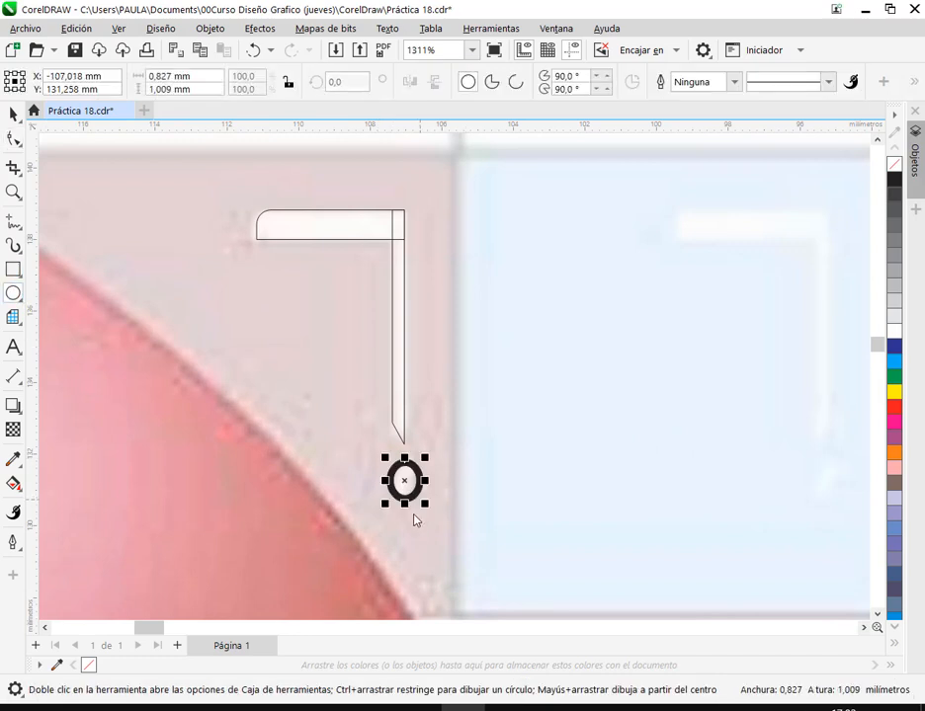
scroll(413, 518, "up", 4)
left_click(828, 82)
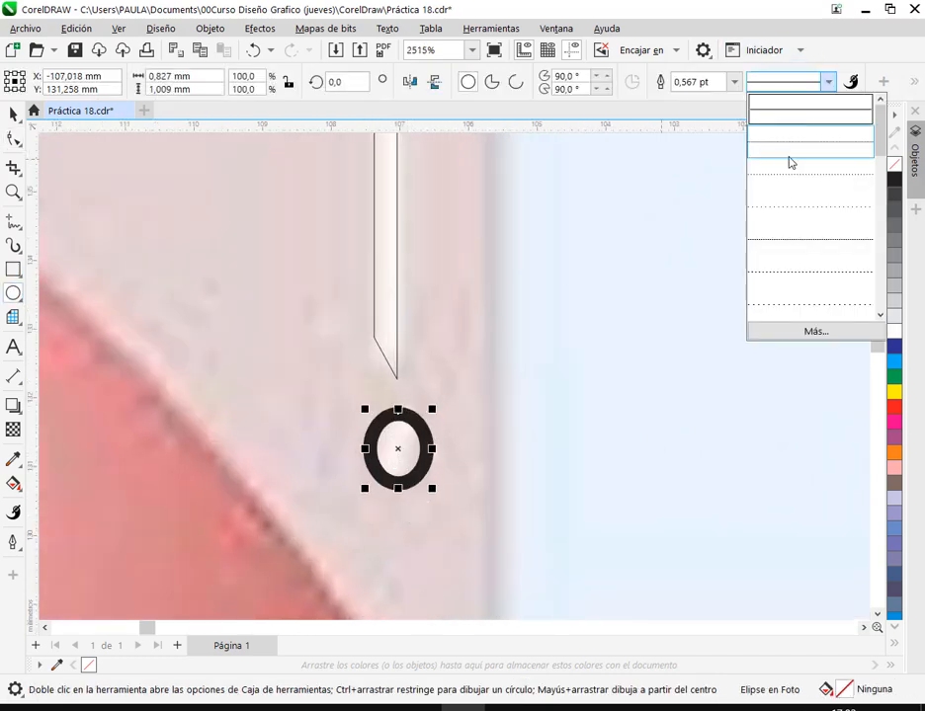
left_click(733, 87)
left_click(692, 114)
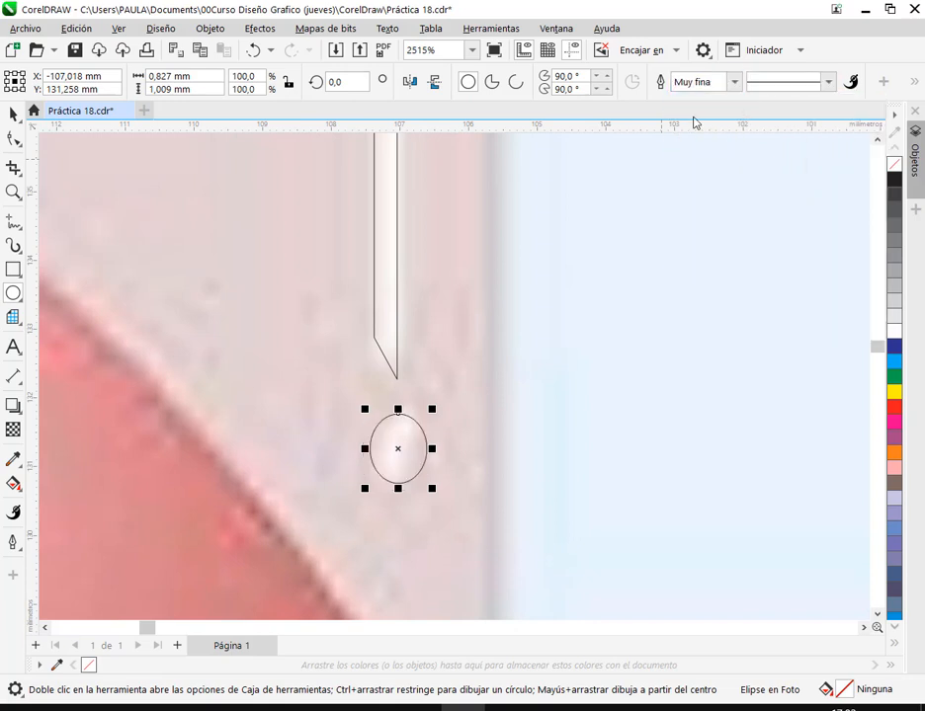
- Convert the ellipse to curves, move its top node up and slightly right, and remove its two side nodes
right_click(394, 452)
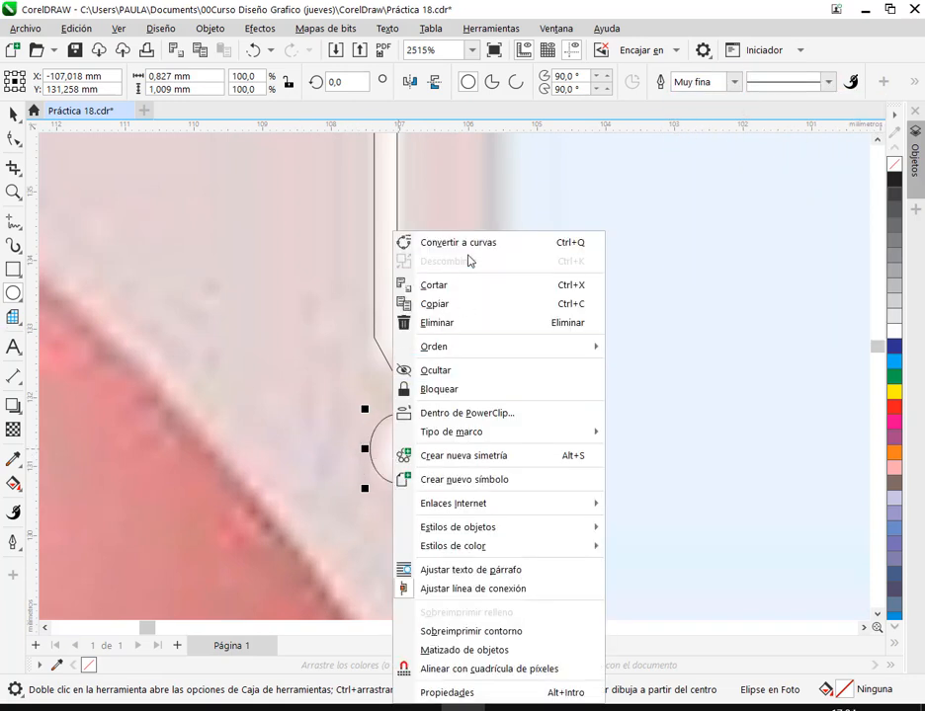
left_click(477, 246)
left_click(13, 138)
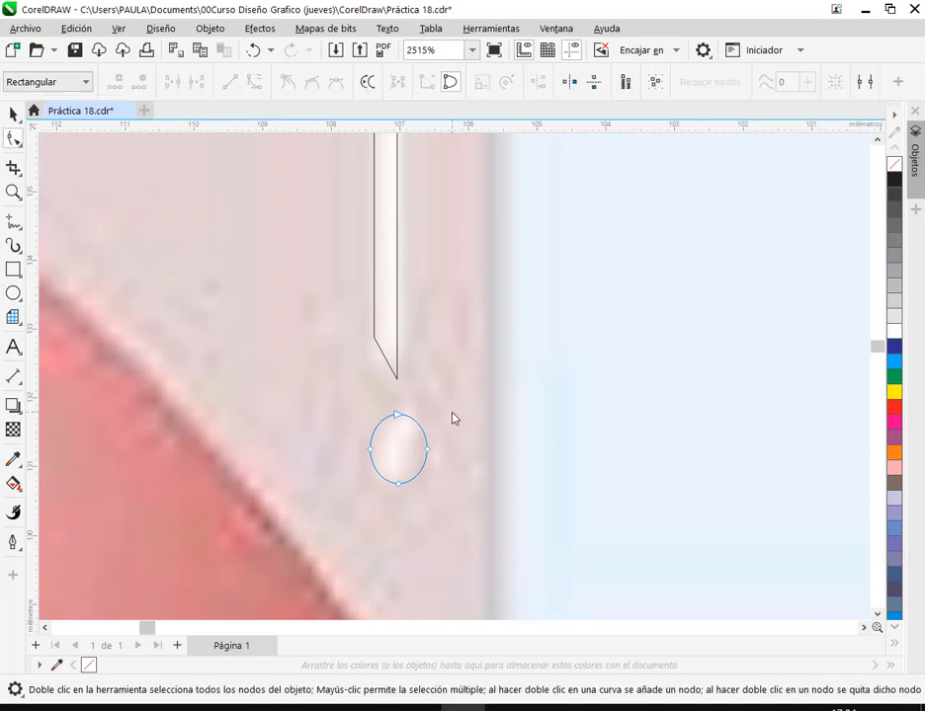
left_click_drag(396, 415, 407, 400)
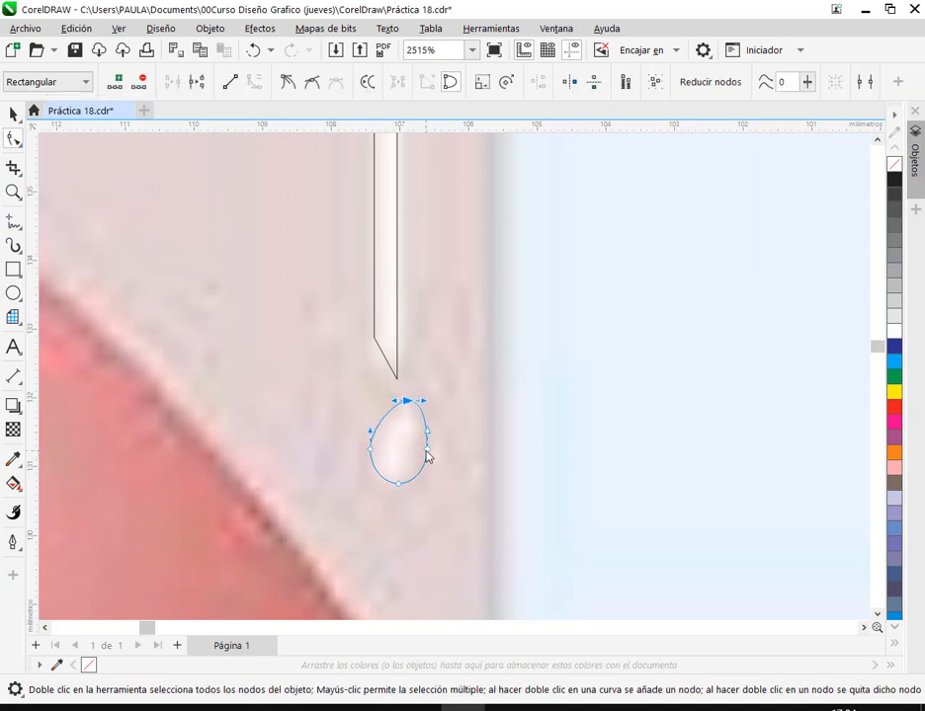
double_click(371, 451)
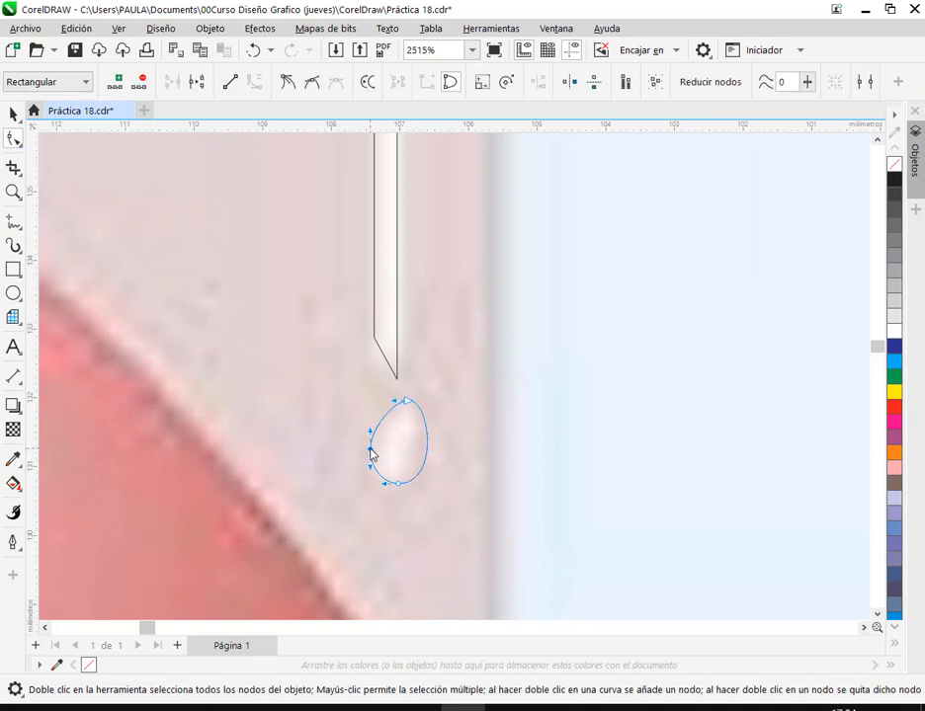
- Make the drop shape's top node symmetrical and shorten its handles to narrow the tip
left_click(408, 401)
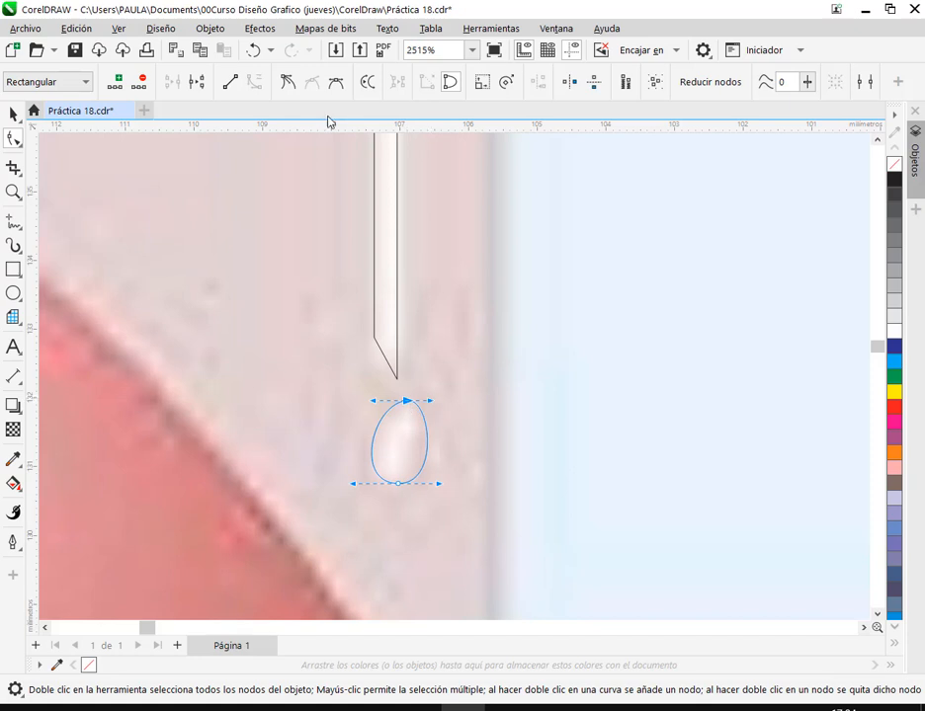
left_click(337, 84)
scroll(418, 486, "up", 1)
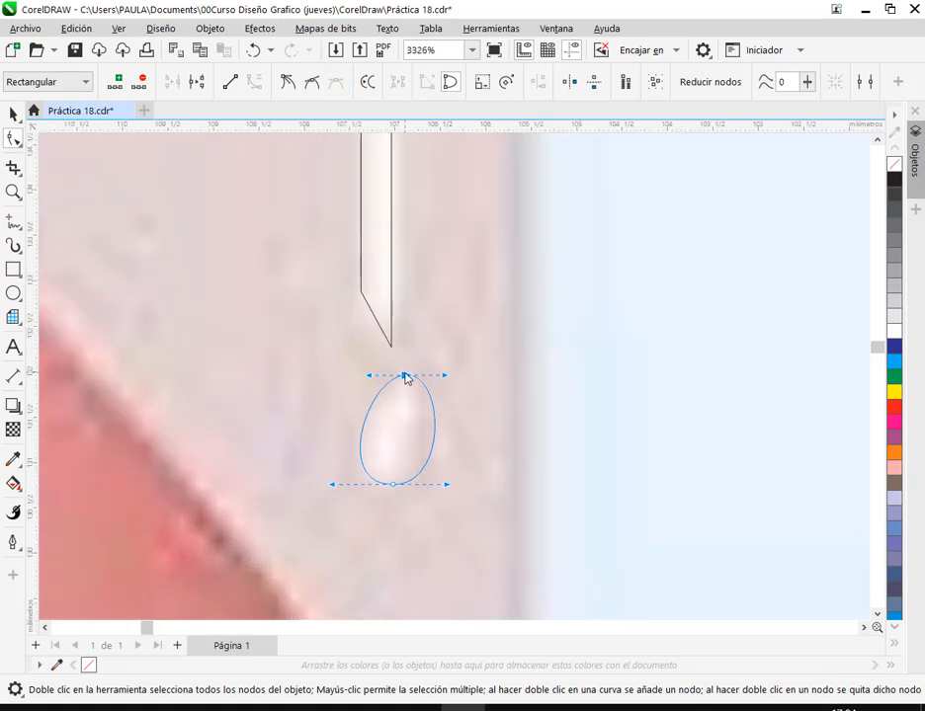
left_click_drag(444, 376, 423, 375)
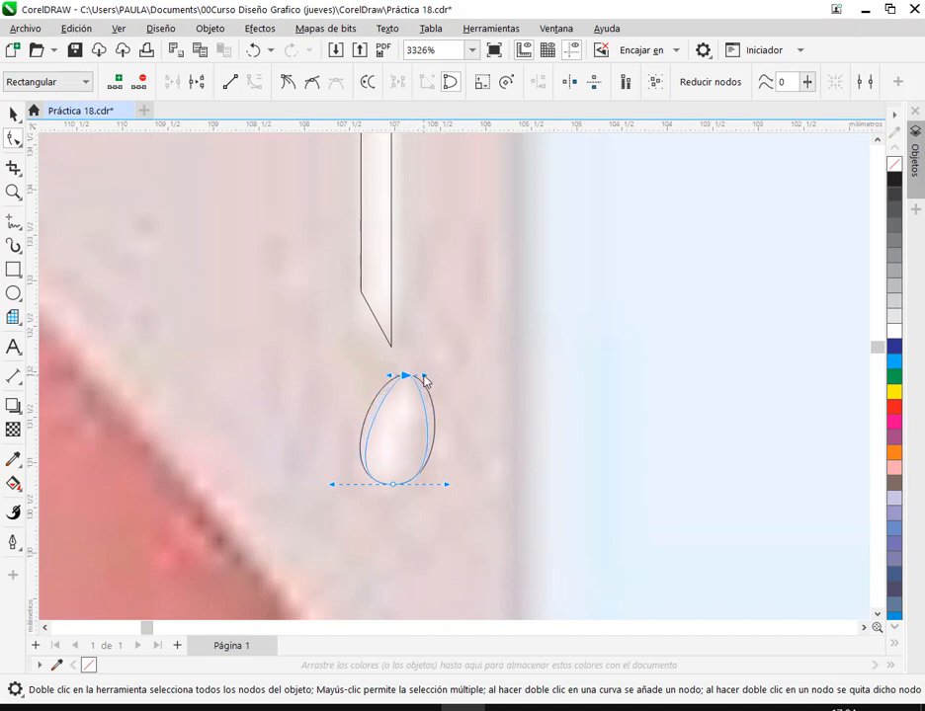
- Shift the drop's bottom node slightly left, tilt and shorten its handles, and tighten the tip's handles to fit the reference highlight
left_click(393, 485)
left_click_drag(447, 484, 448, 491)
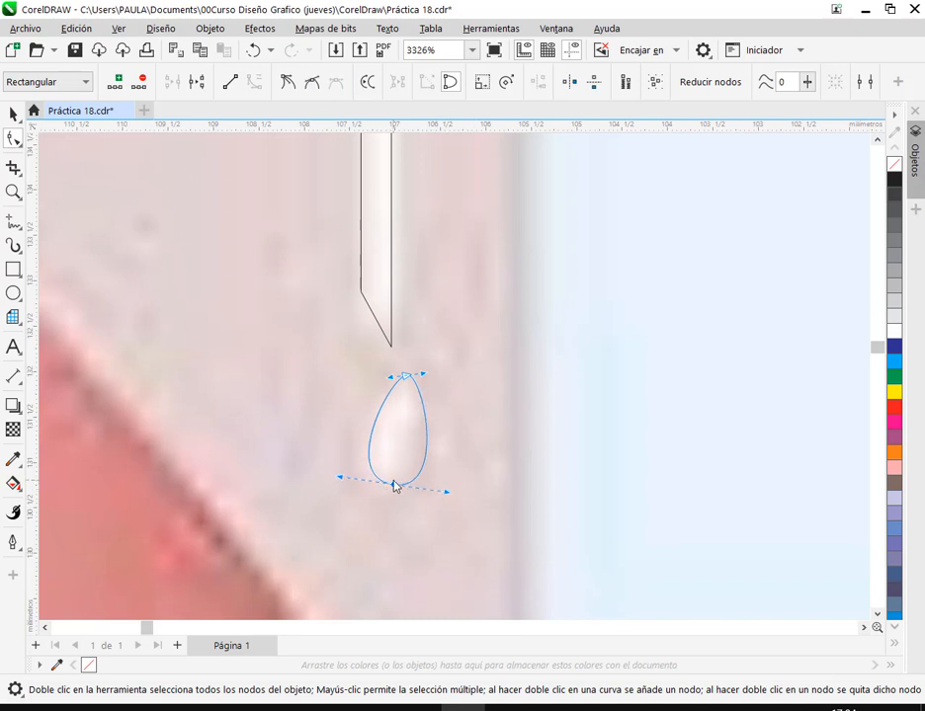
left_click_drag(385, 484, 376, 481)
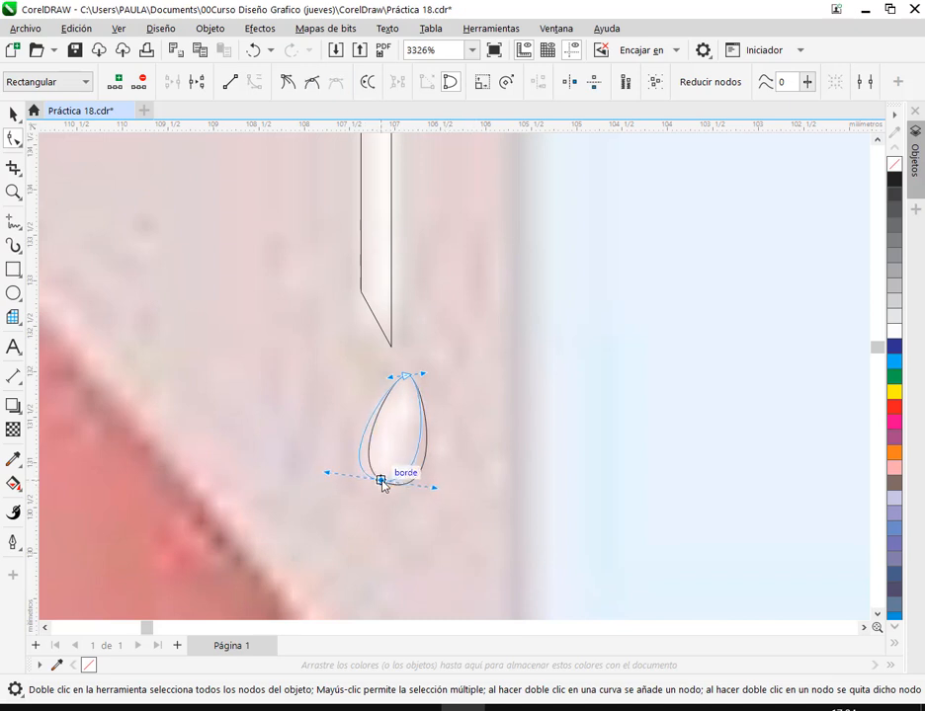
left_click(406, 376)
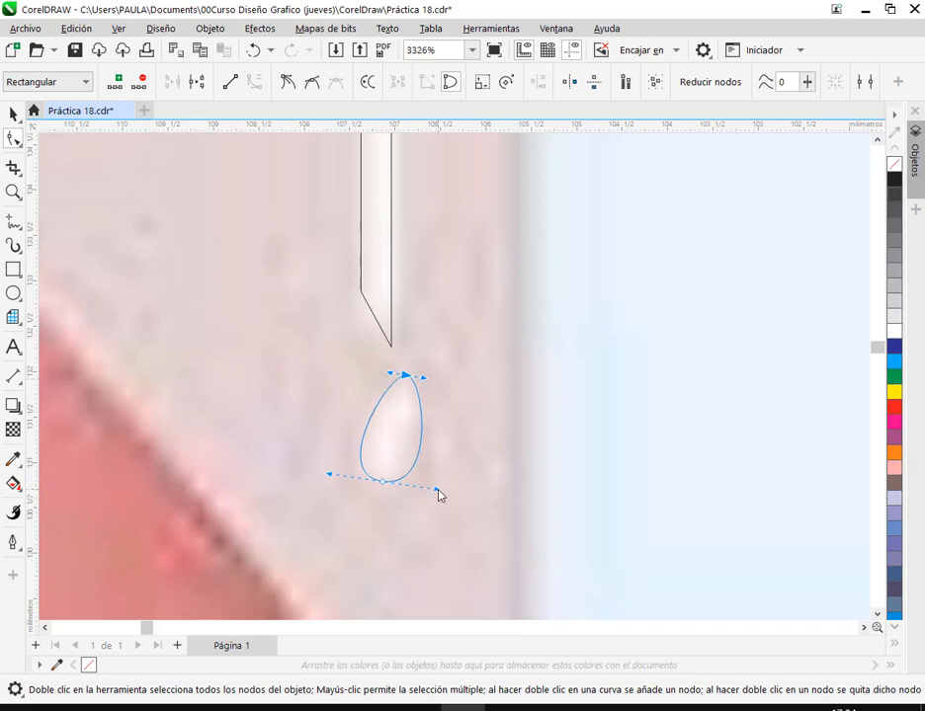
left_click_drag(438, 491, 423, 491)
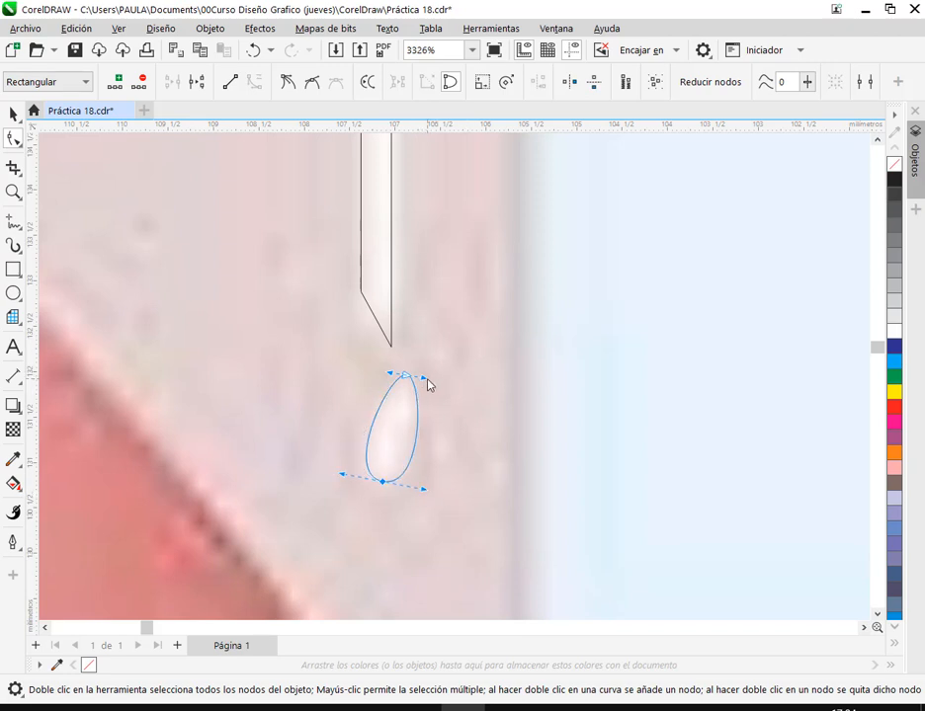
left_click_drag(427, 379, 420, 377)
key("space")
left_click(459, 387)
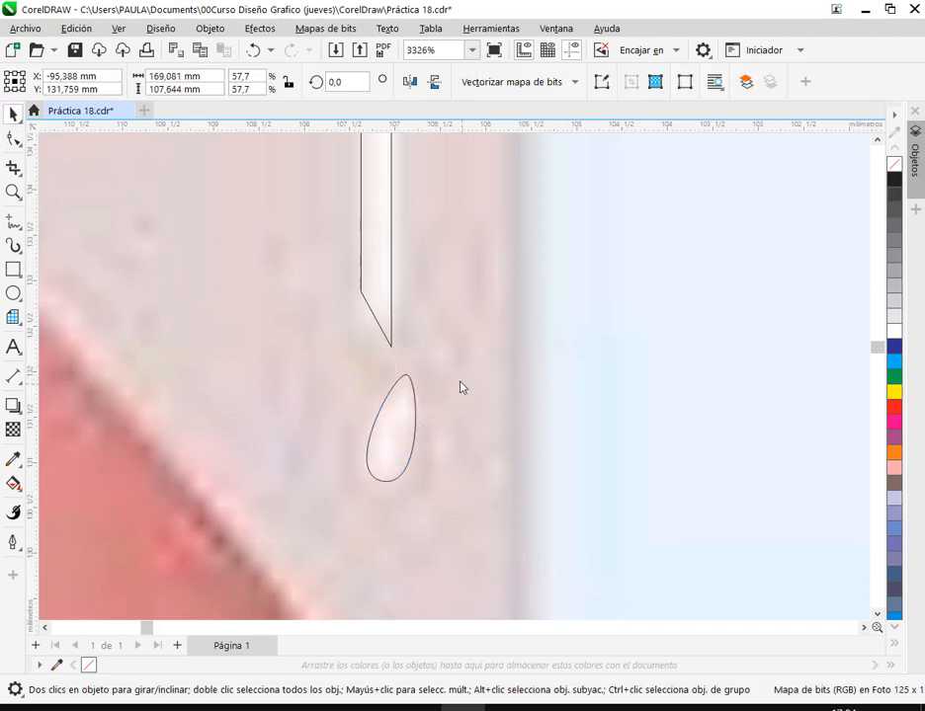
- Weld the horizontal and vertical highlight bars into one corner shape
scroll(484, 359, "down", 3)
scroll(484, 360, "up", 1)
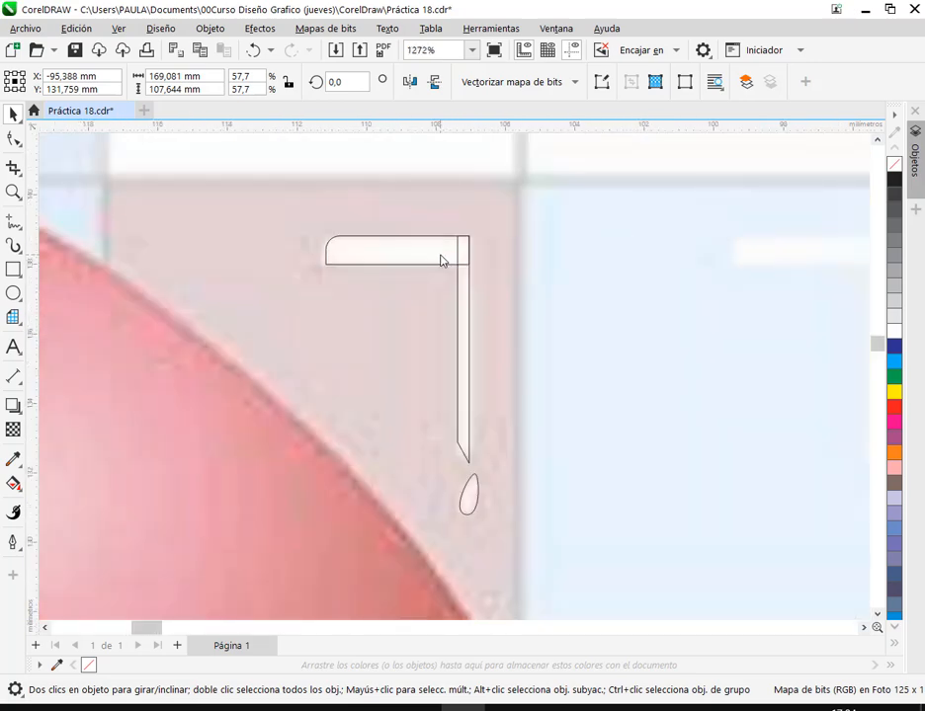
left_click(440, 260)
left_click(462, 286, "shift")
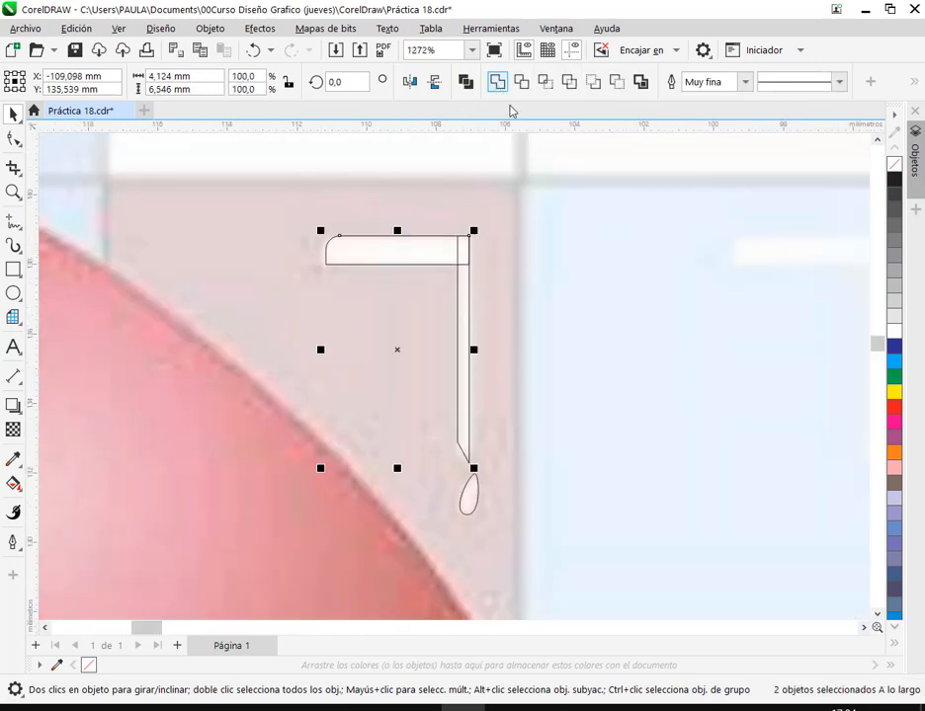
left_click(498, 82)
- Fill the corner shape and the drop with white, remove their outlines and group them
left_click(468, 494, "shift")
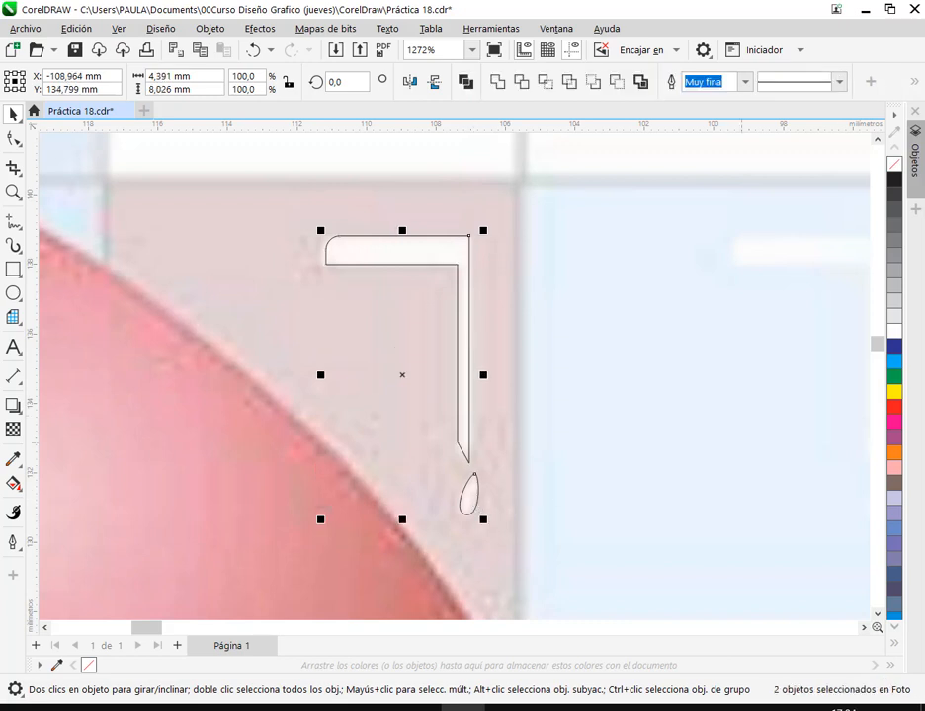
right_click(893, 166)
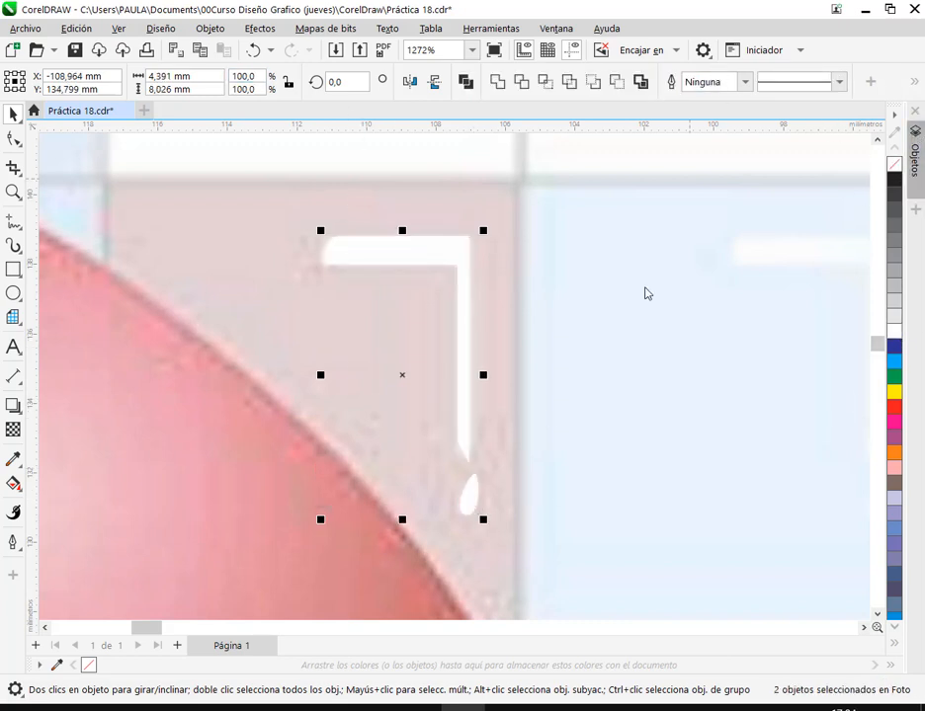
right_click(442, 256)
left_click(485, 303)
- Move the highlight group from the reference image onto the top-left tile of the drawn grid
scroll(504, 365, "down", 5)
scroll(520, 374, "down", 4)
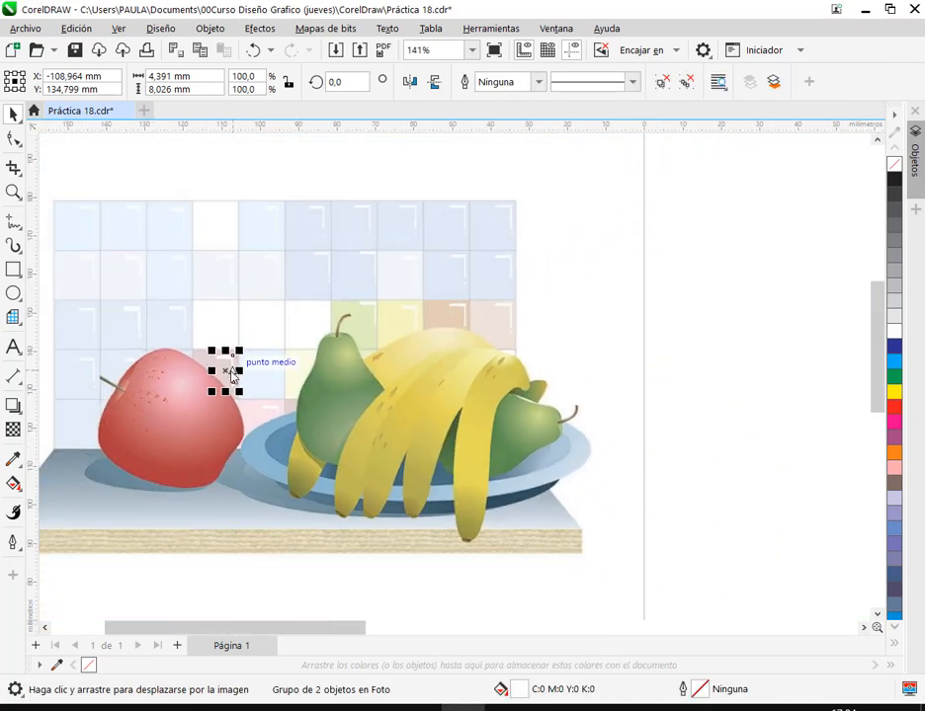
scroll(709, 394, "left", 2)
left_click_drag(712, 394, 784, 380)
left_click_drag(785, 379, 464, 245)
- Enlarge the highlight group to about 8.0 by 14.7 mm and lower it into the tile's top-right corner
scroll(469, 245, "up", 5)
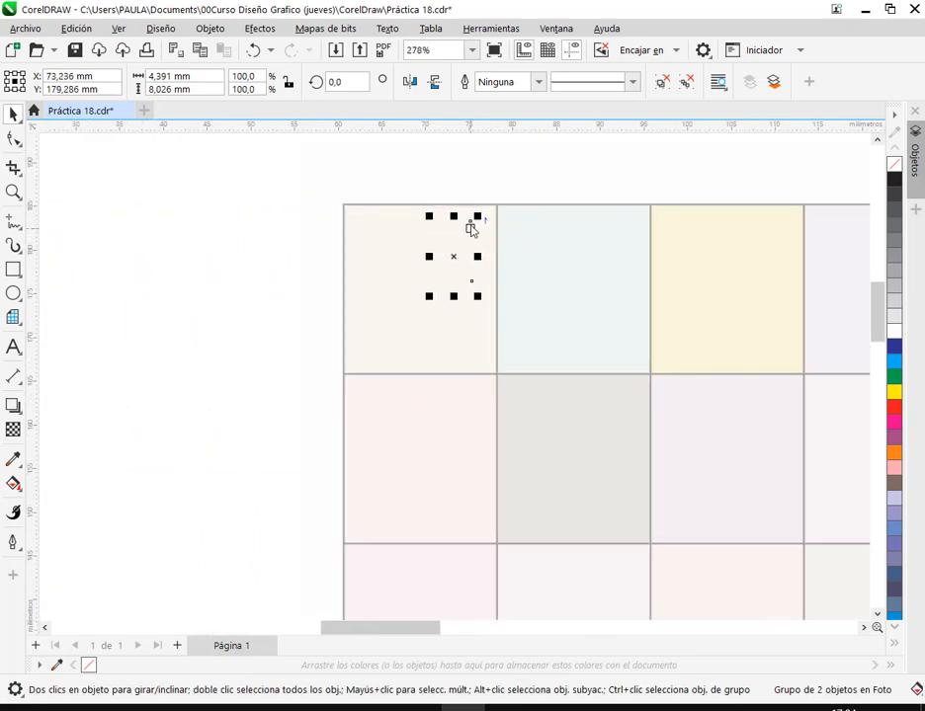
left_click_drag(466, 314, 492, 358)
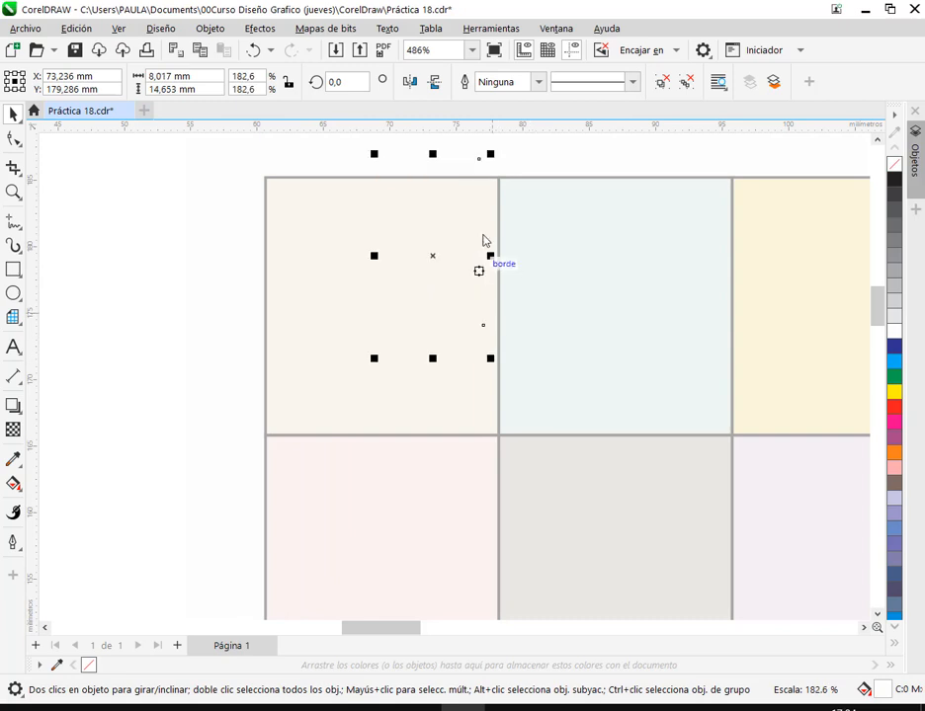
left_click_drag(433, 259, 433, 291)
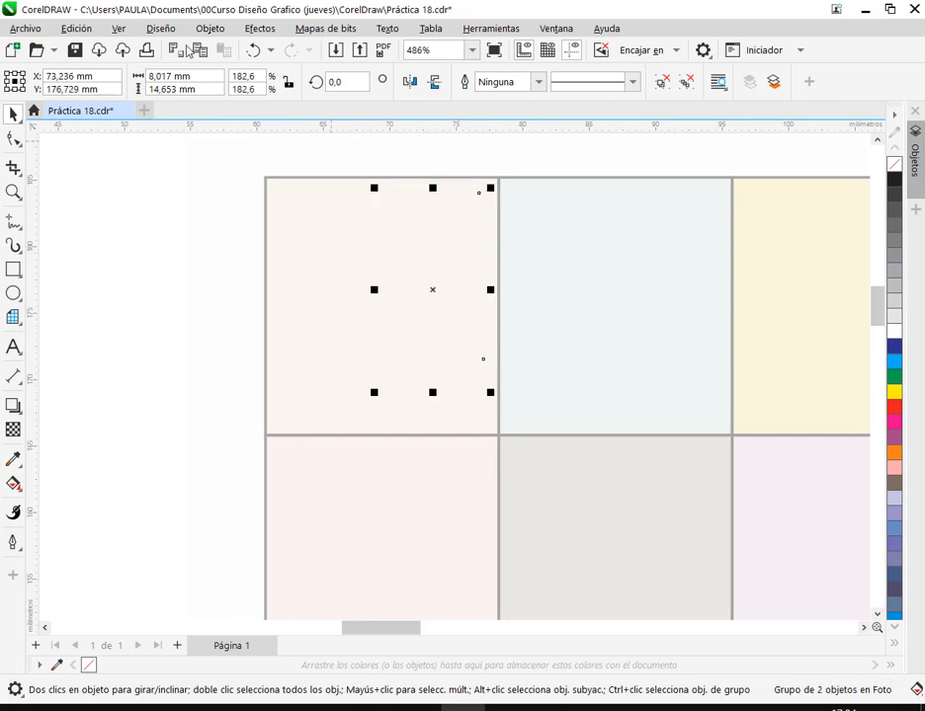
left_click(209, 27)
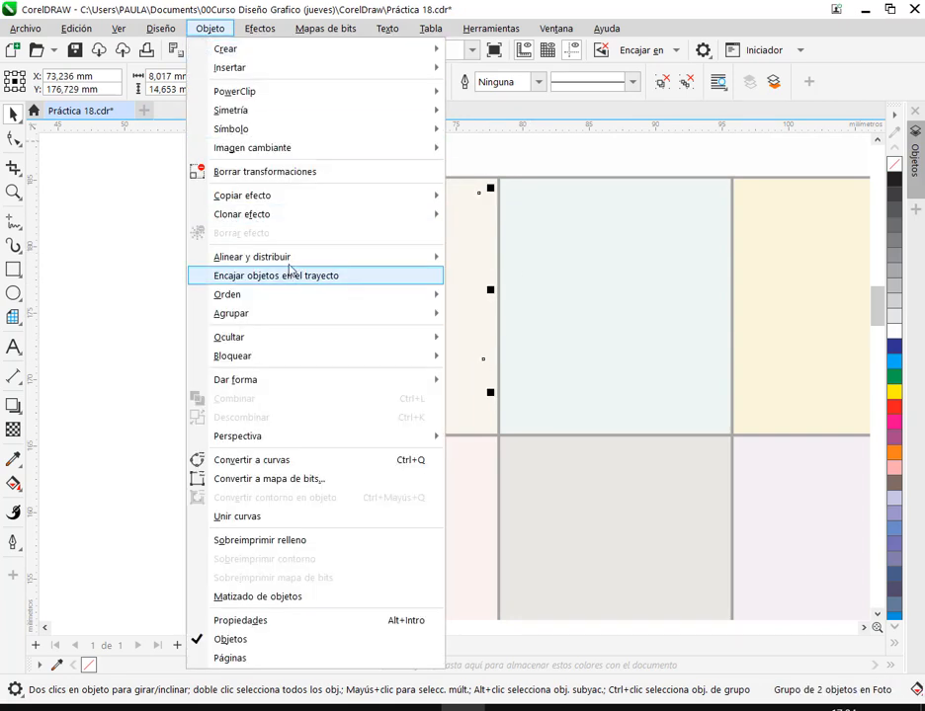
mouse_move(297, 298)
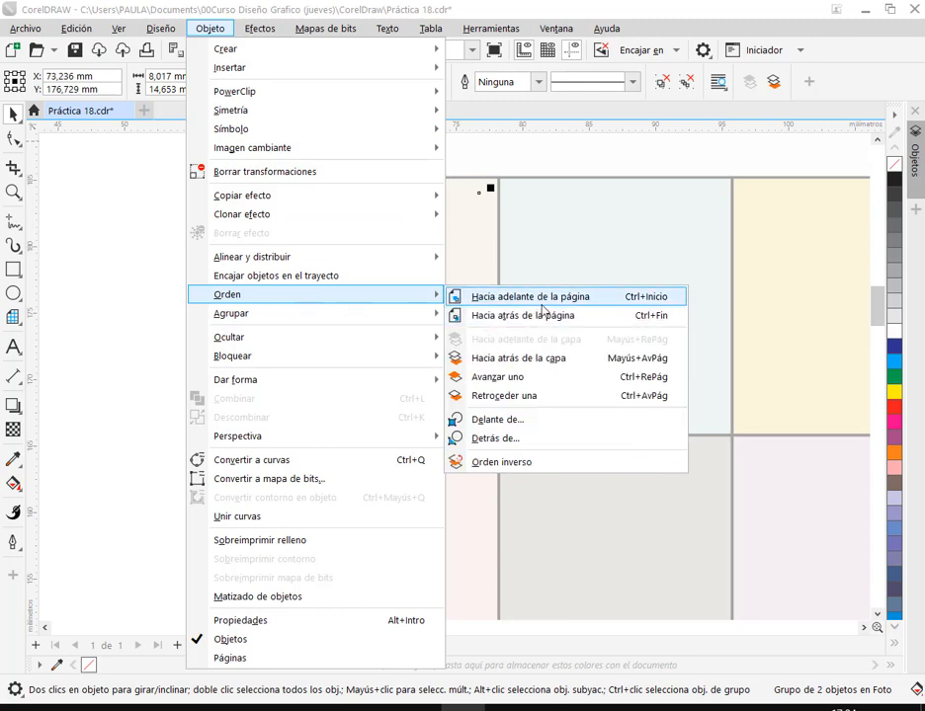
left_click(518, 428)
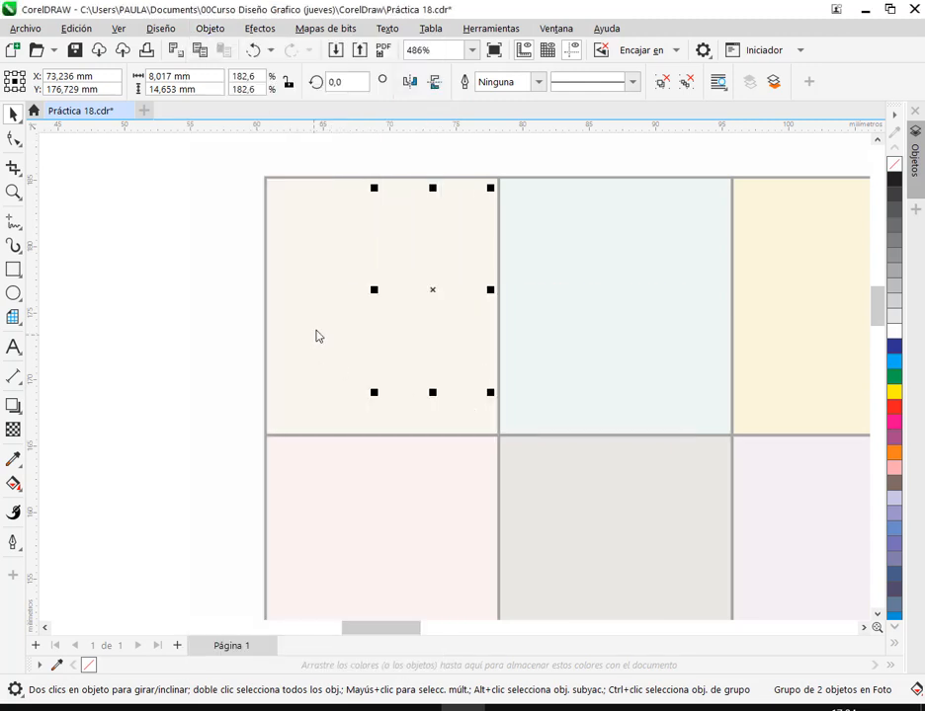
left_click(318, 333)
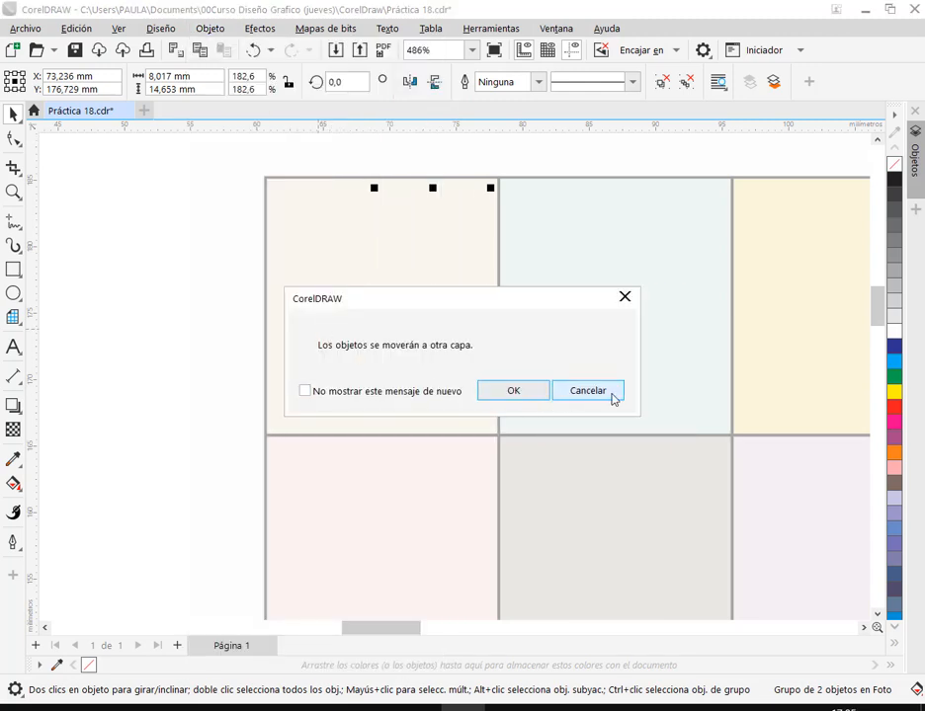
left_click(612, 399)
left_click(362, 168)
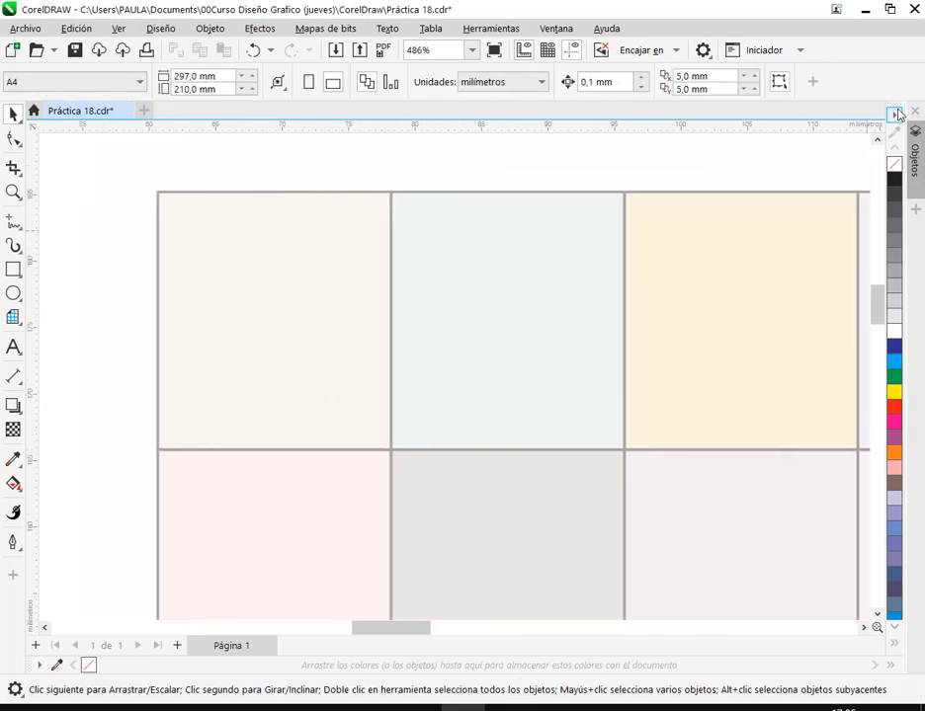
- Move the highlight group from the Foto layer into the Azulejos layer
left_click(914, 134)
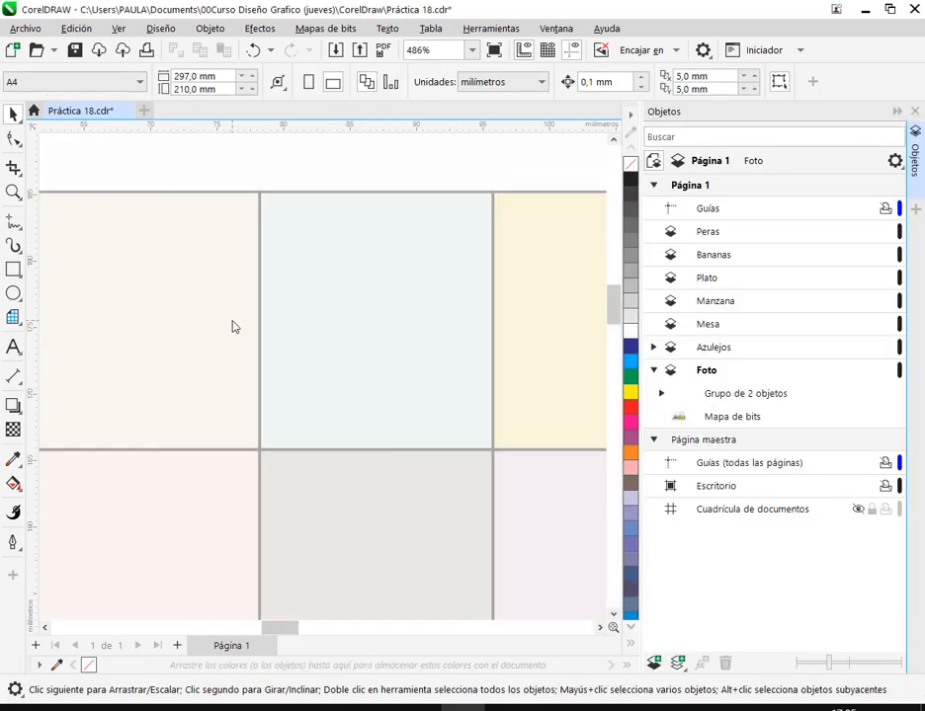
left_click(706, 372)
scroll(203, 248, "down", 3)
left_click_drag(66, 186, 247, 336)
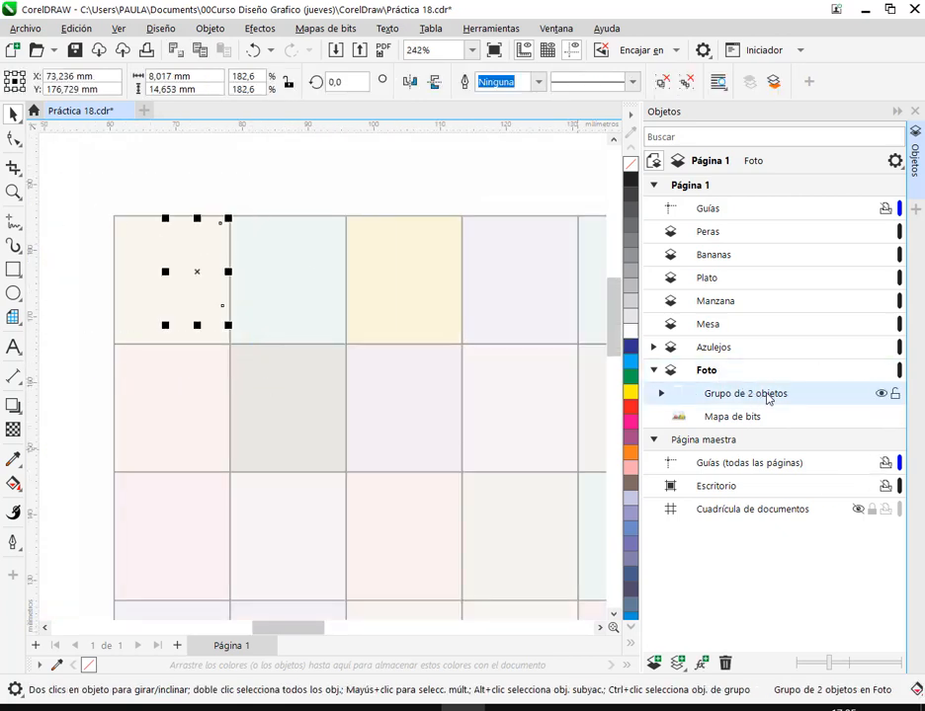
left_click_drag(744, 396, 737, 348)
- Lock the Foto layer and collapse its contents in the object list
left_click(692, 442)
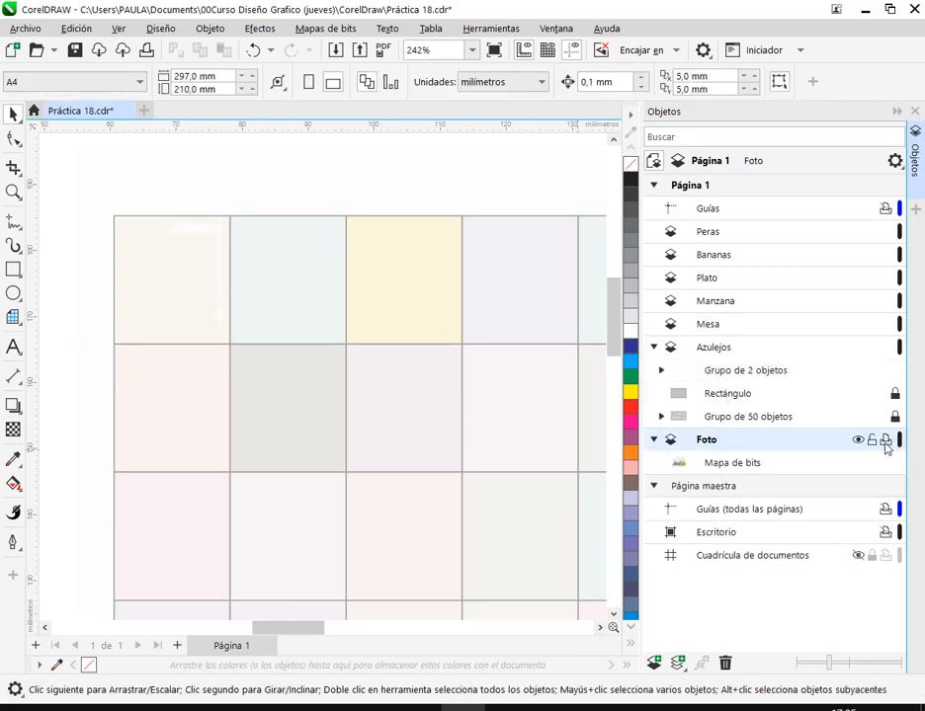
left_click(871, 441)
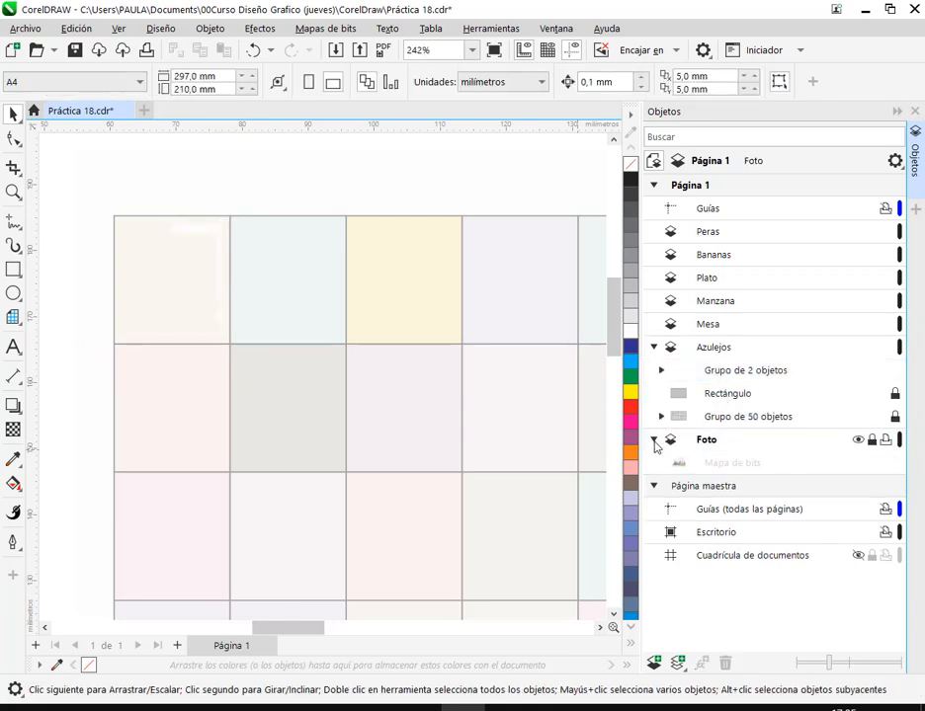
left_click(653, 441)
left_click(767, 442)
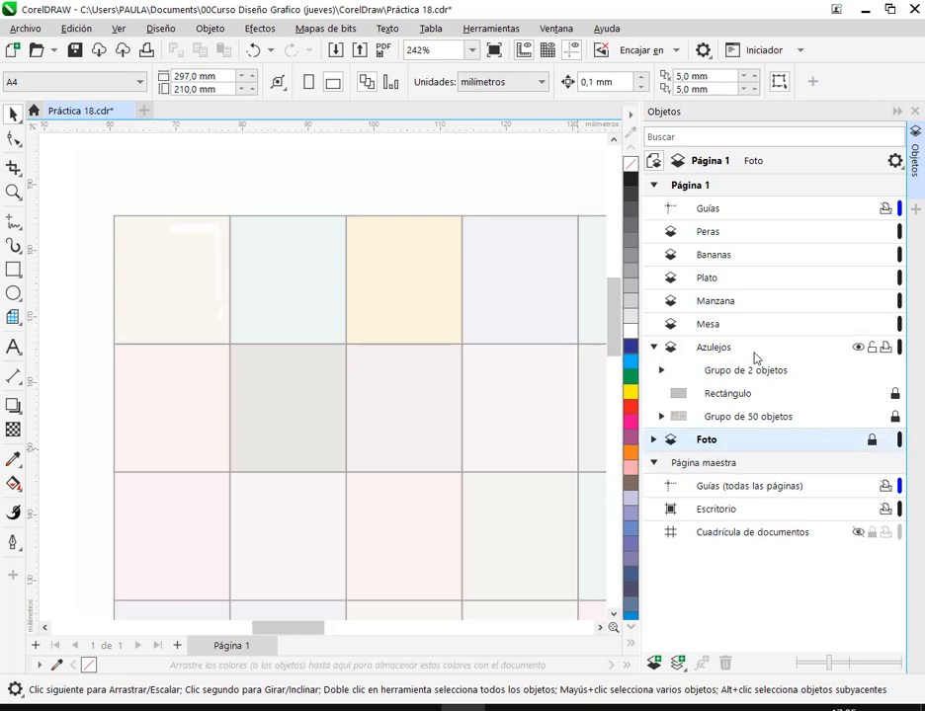
- Place a horizontal guideline along the top edge of the highlight in the first tile
left_click(209, 237)
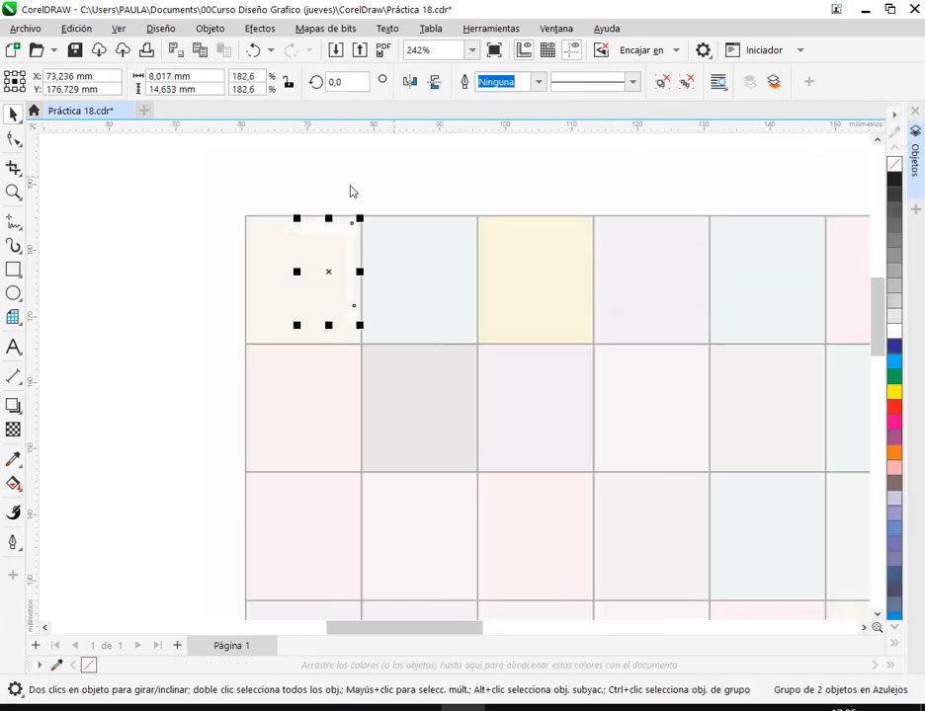
left_click(358, 192)
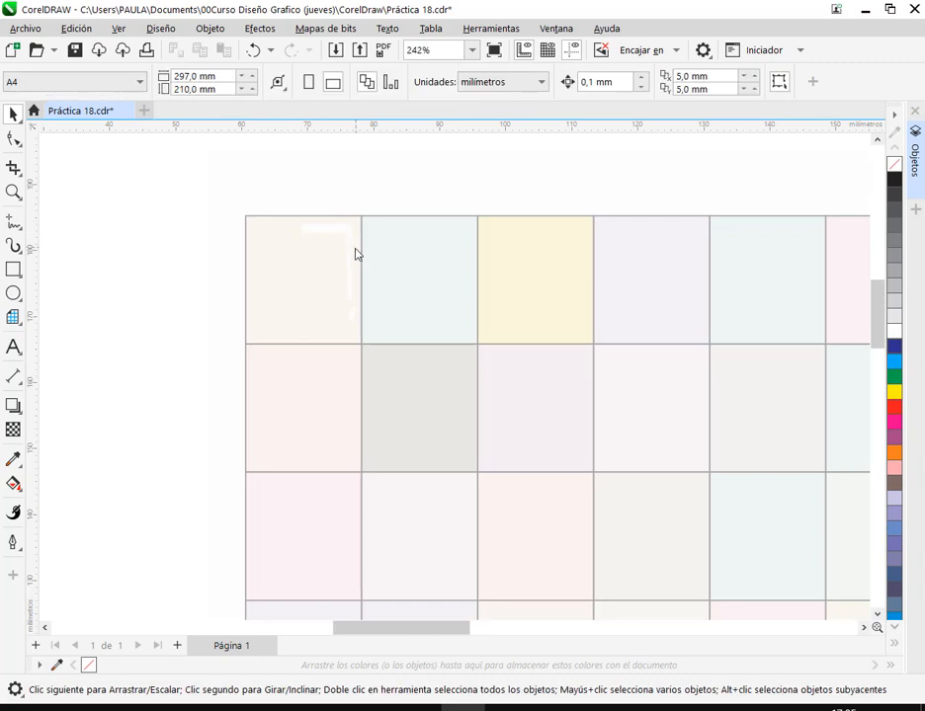
scroll(354, 248, "up", 2)
left_click(346, 226)
scroll(378, 340, "down", 2)
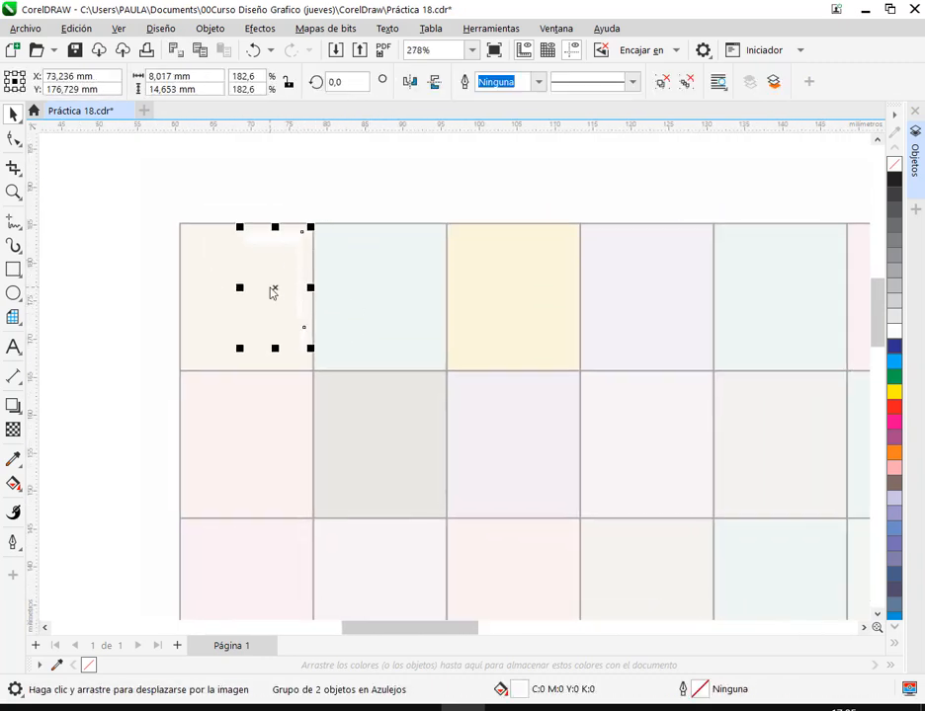
scroll(407, 238, "up", 2)
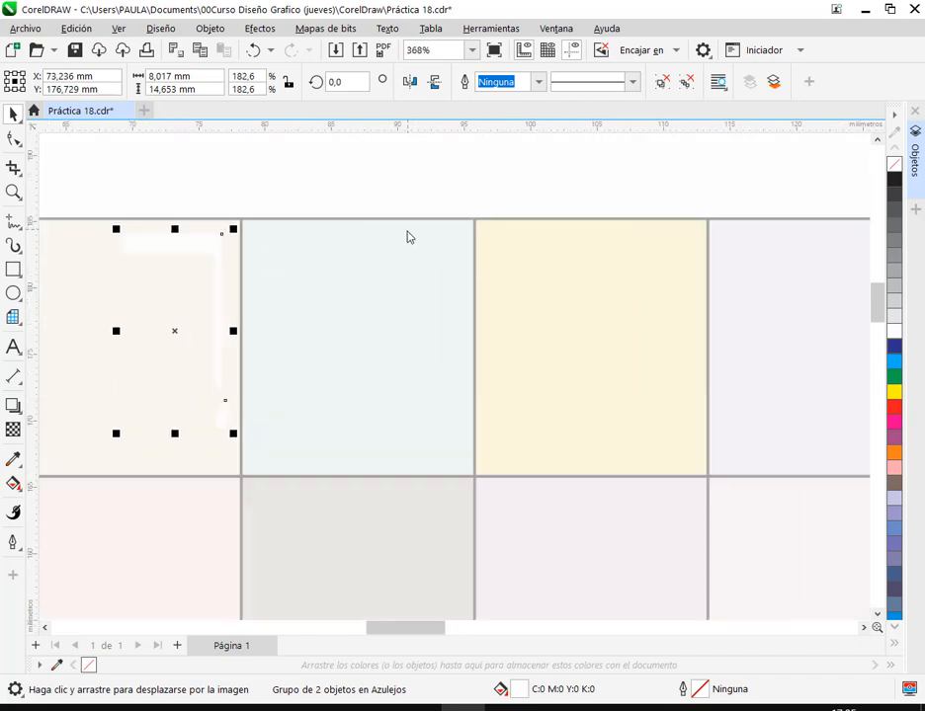
scroll(256, 241, "left", 3)
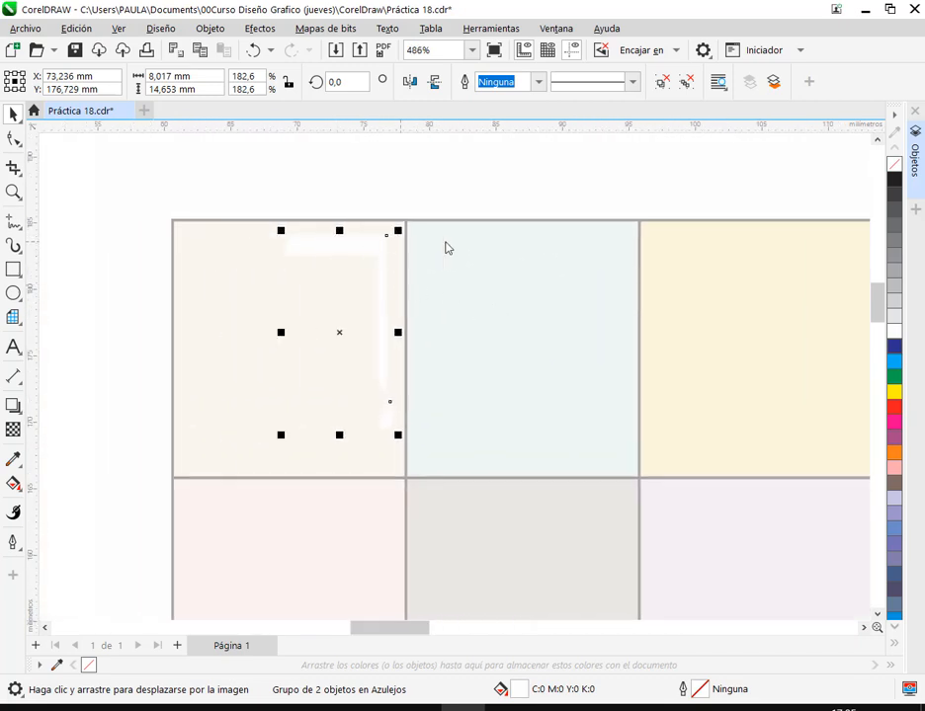
scroll(542, 340, "down", 1)
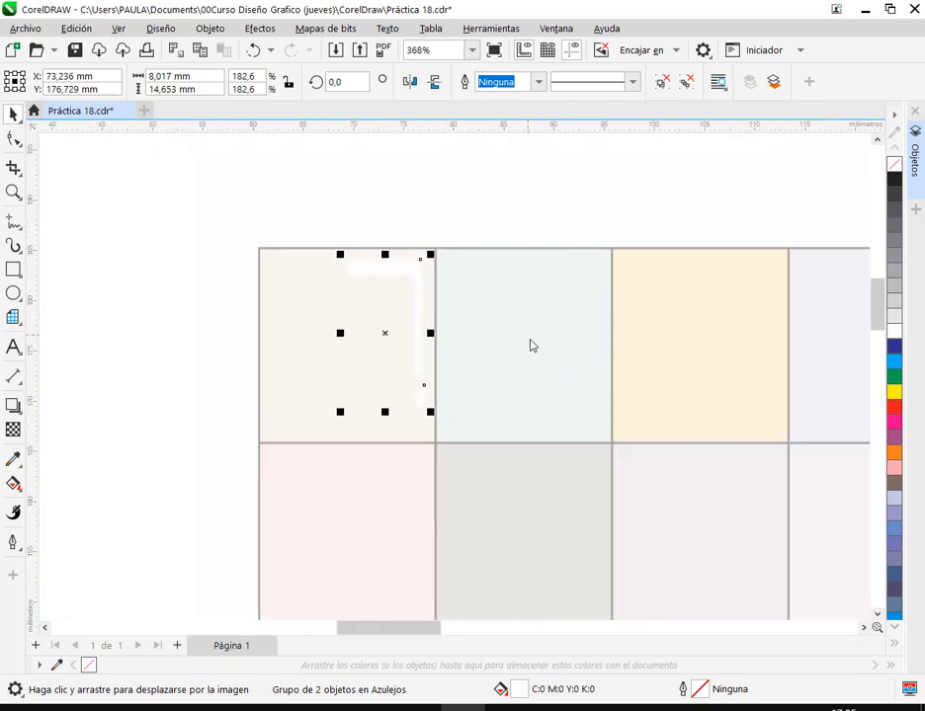
scroll(459, 331, "right", 3)
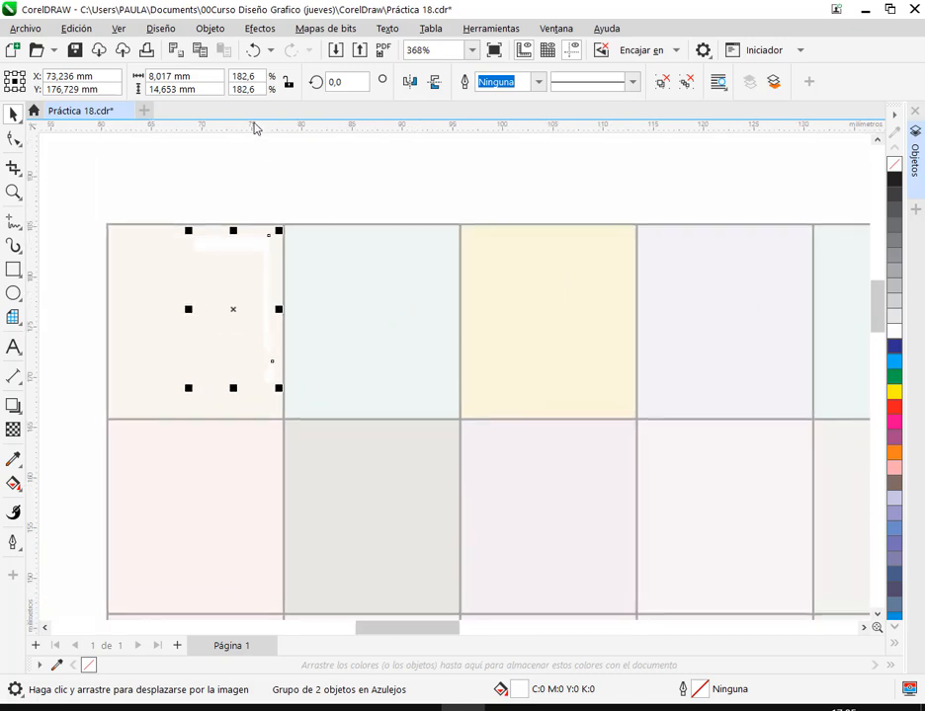
left_click_drag(254, 127, 264, 237)
left_click(239, 323)
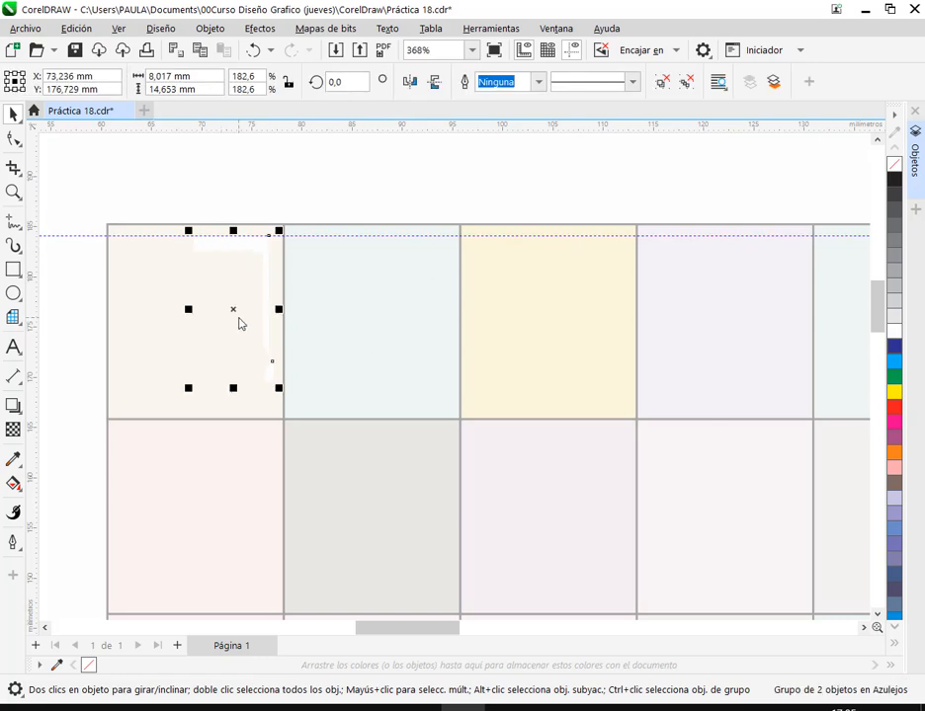
scroll(295, 248, "up", 1)
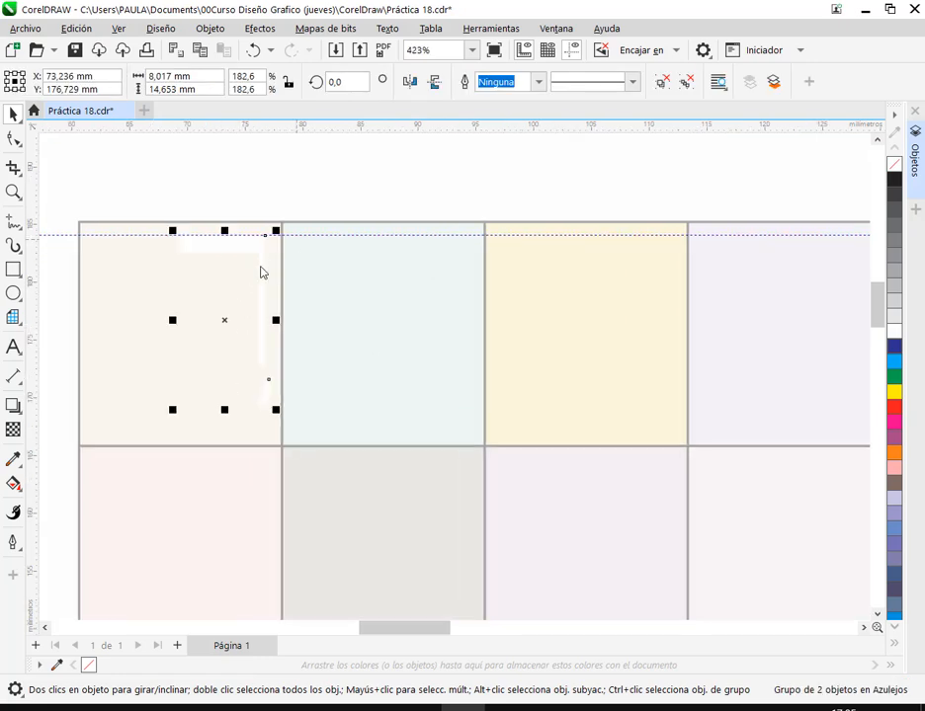
key("ctrl+d")
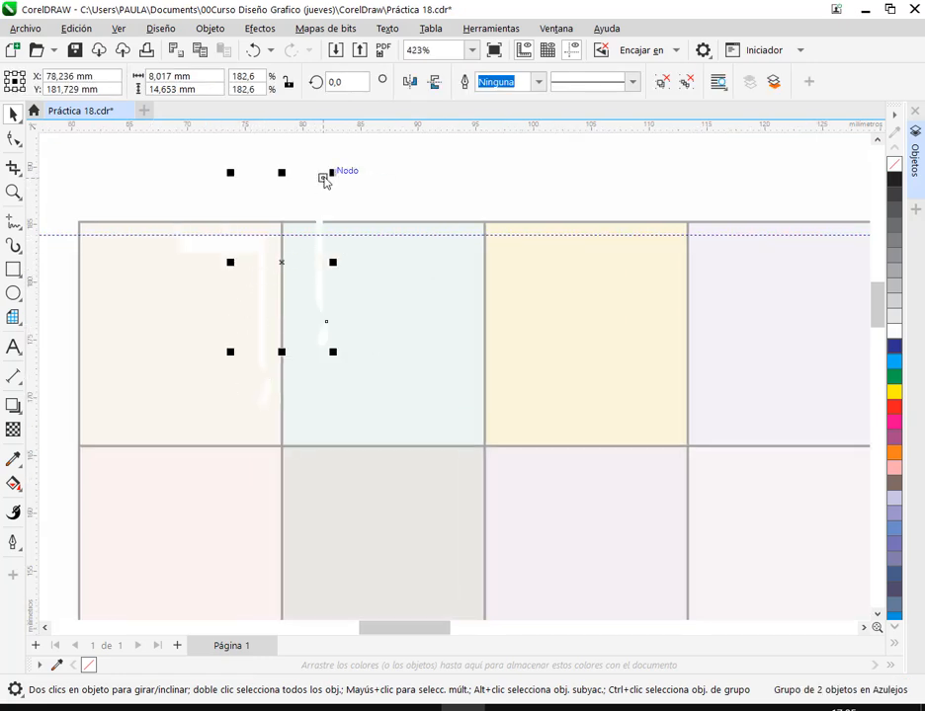
left_click_drag(324, 180, 444, 249)
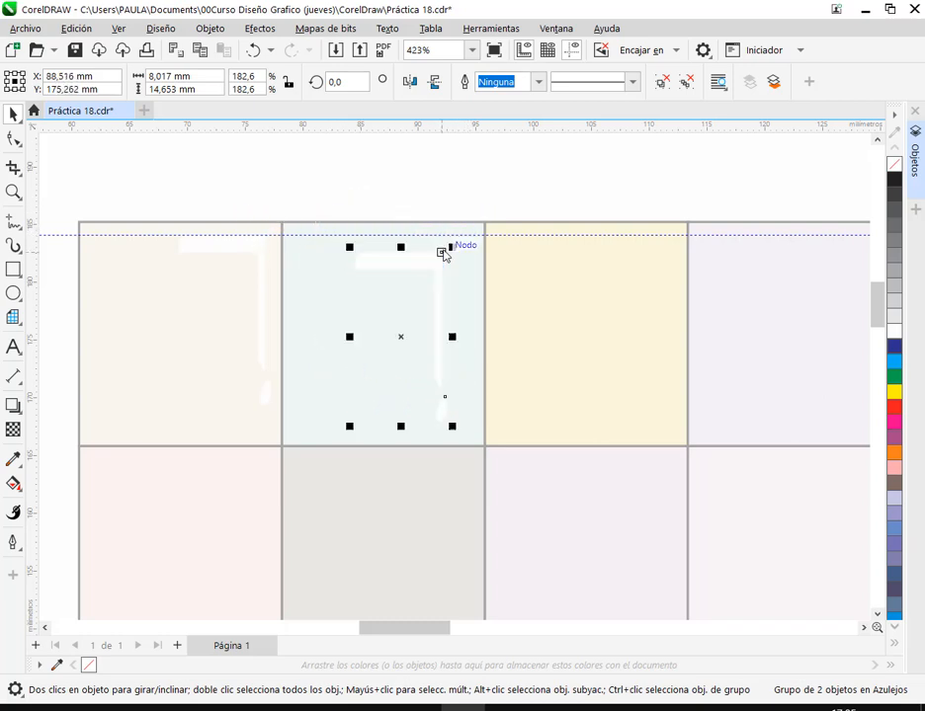
key("Delete")
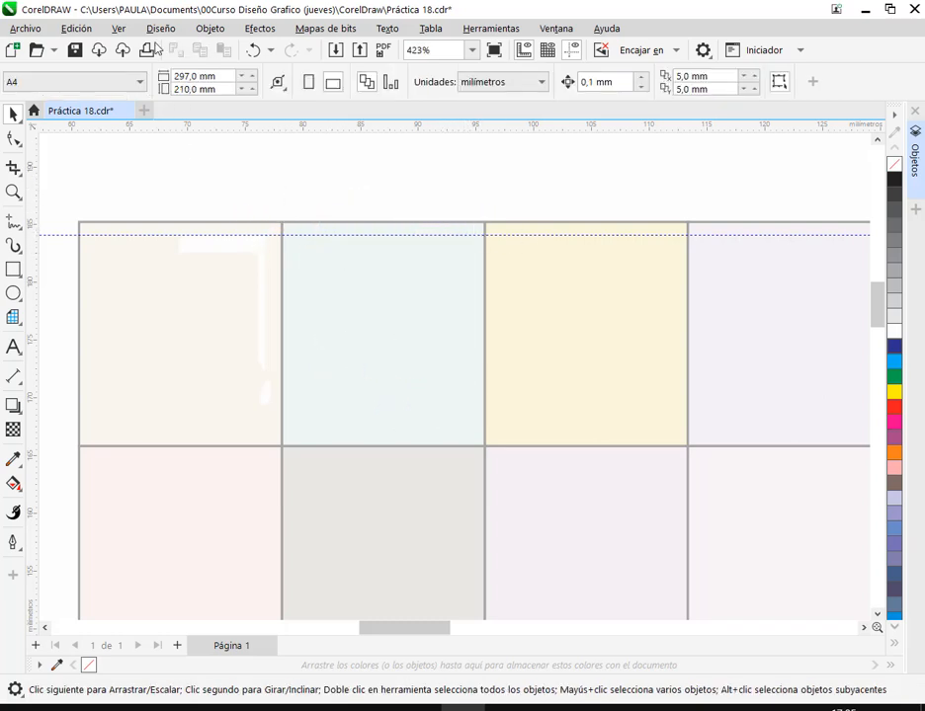
- Turn on snapping to guidelines
left_click(65, 30)
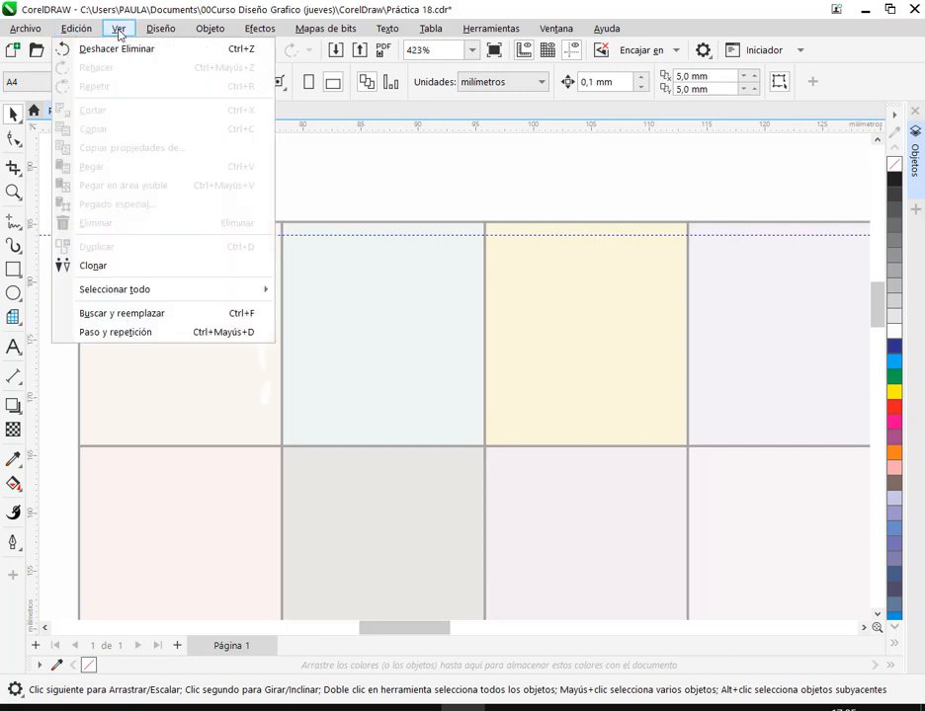
mouse_move(119, 29)
mouse_move(153, 433)
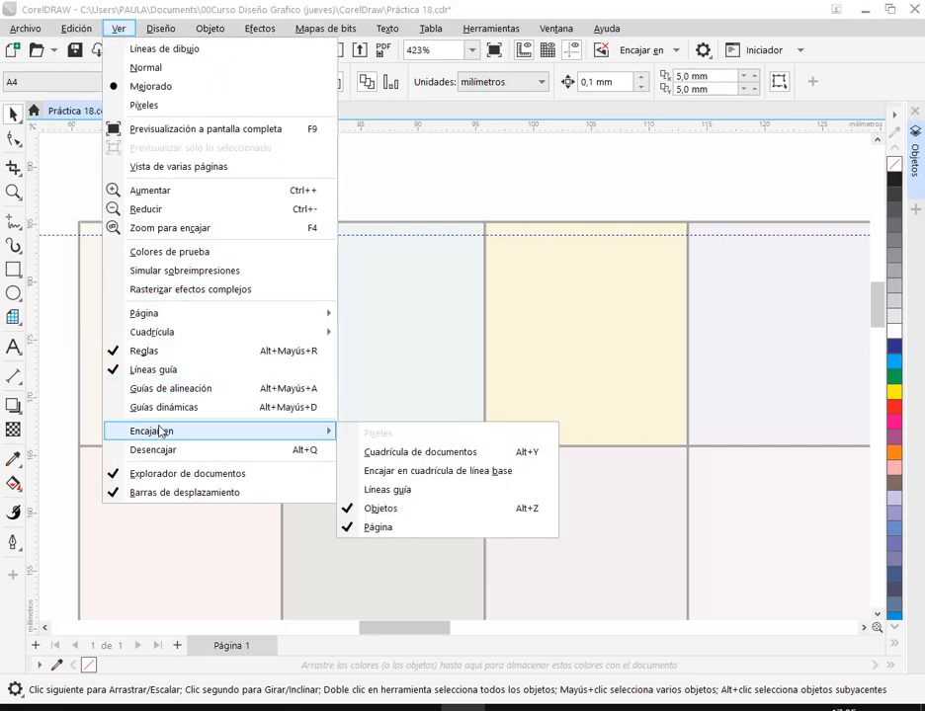
left_click(450, 493)
- Copy the first tile's highlight group into the second tile along the guideline and repeat the copy across the rest of the top row
left_click(255, 256)
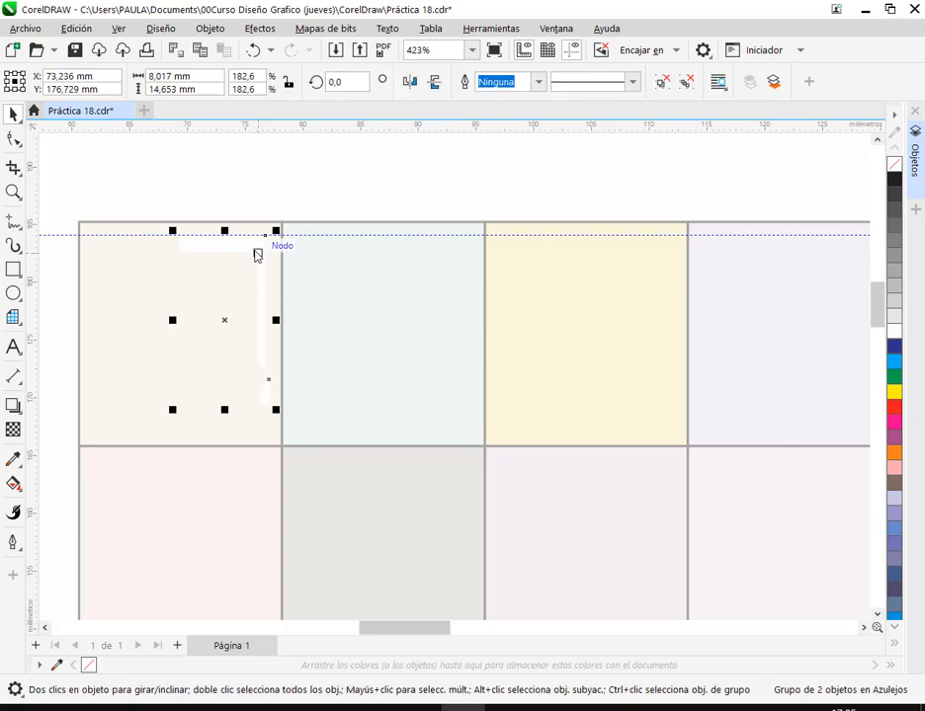
left_click_drag(255, 256, 466, 238)
scroll(598, 345, "down", 3)
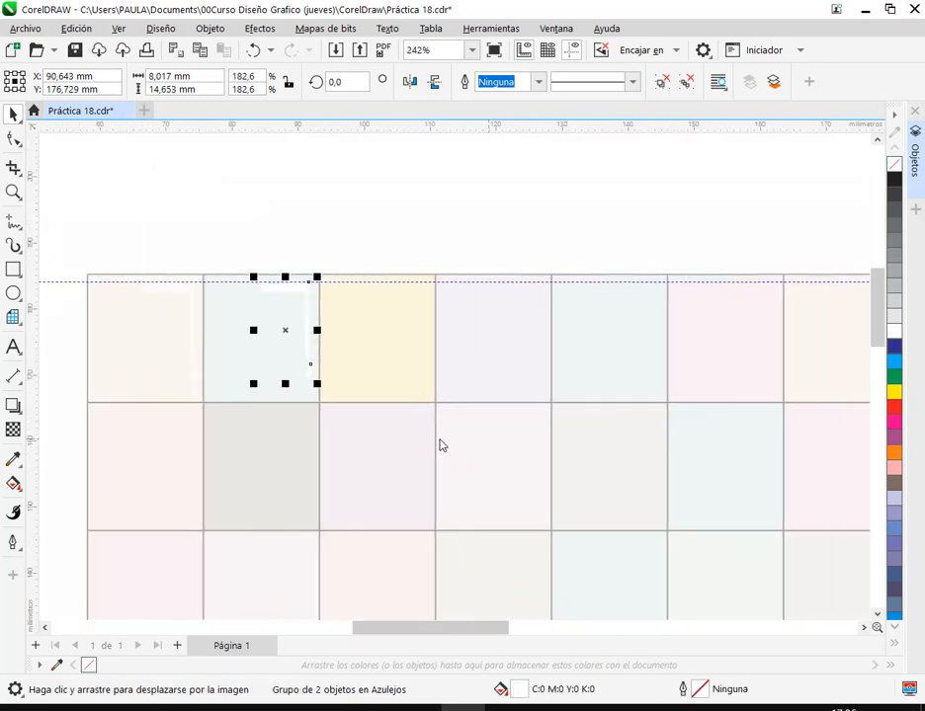
scroll(102, 318, "down", 2)
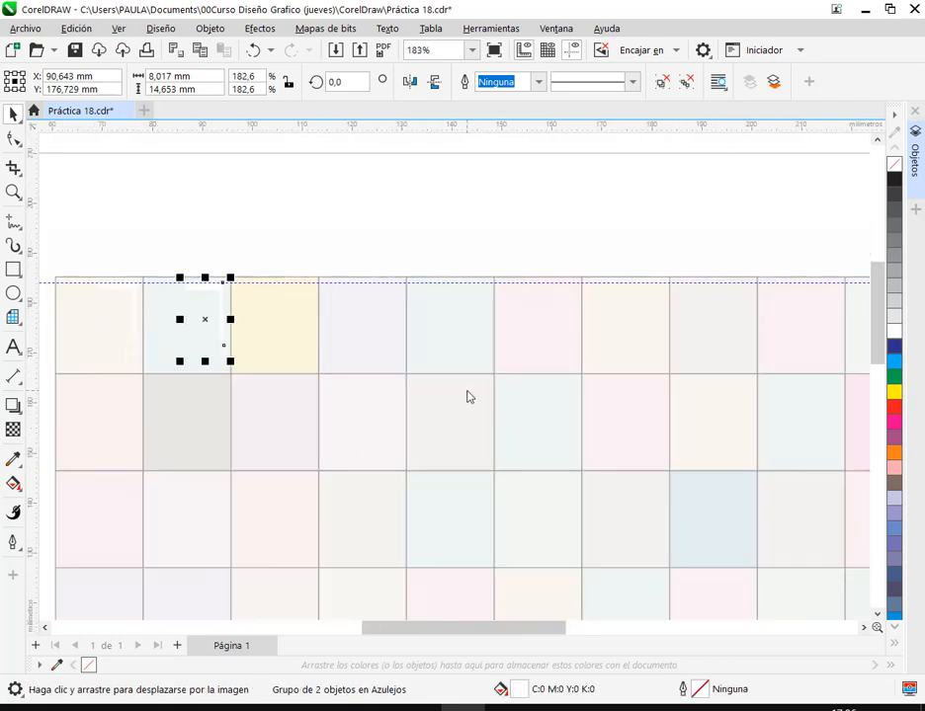
key("ctrl+r")
key("ctrl+r")
key("ctrl+r")
key("ctrl+r")
key("ctrl+r")
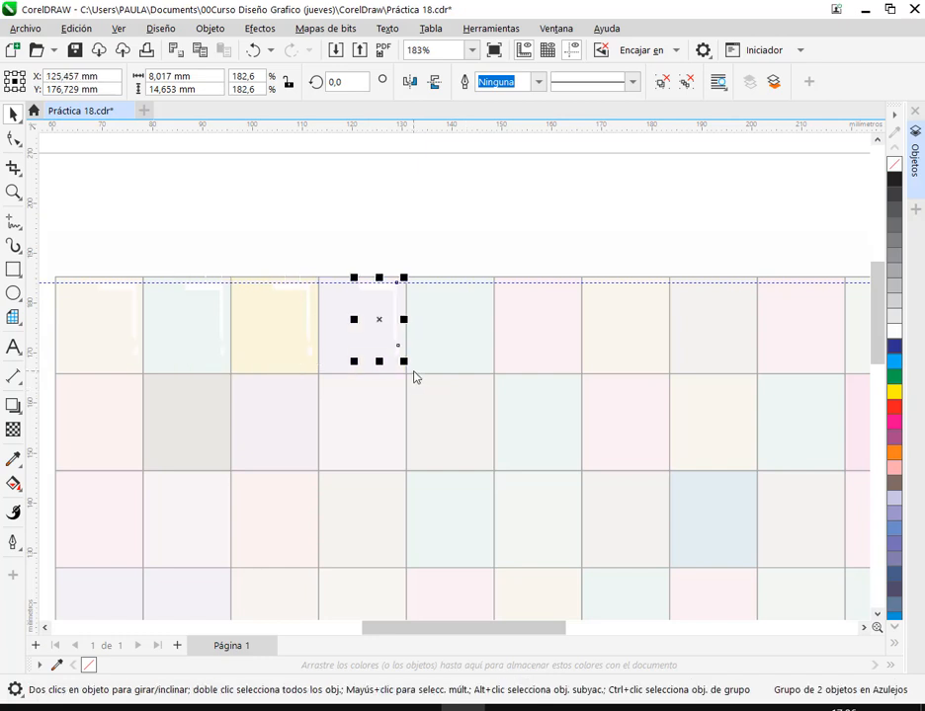
key("ctrl+r")
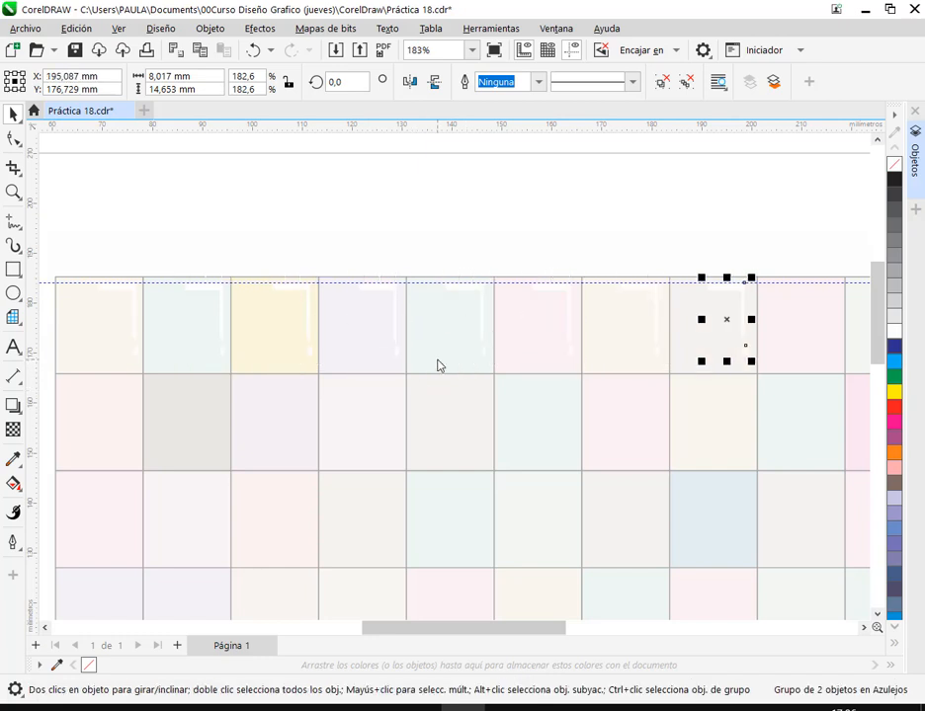
key("ctrl+r")
left_click_drag(727, 473, 584, 386)
key("ctrl+r")
scroll(640, 373, "down", 2)
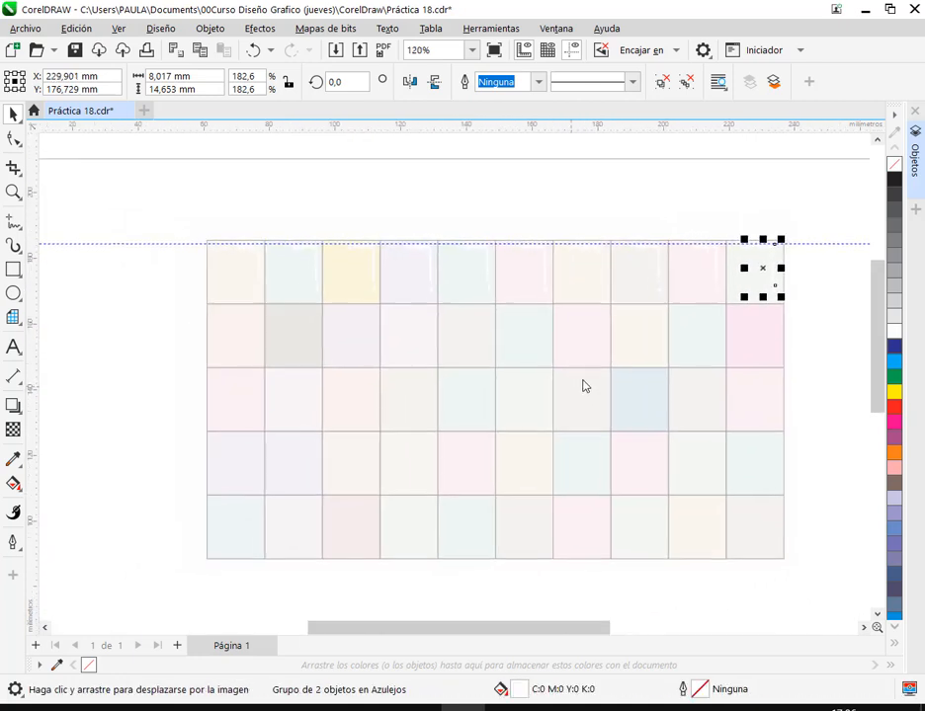
- Remove the horizontal guideline running along the top-row highlights
left_click(819, 250)
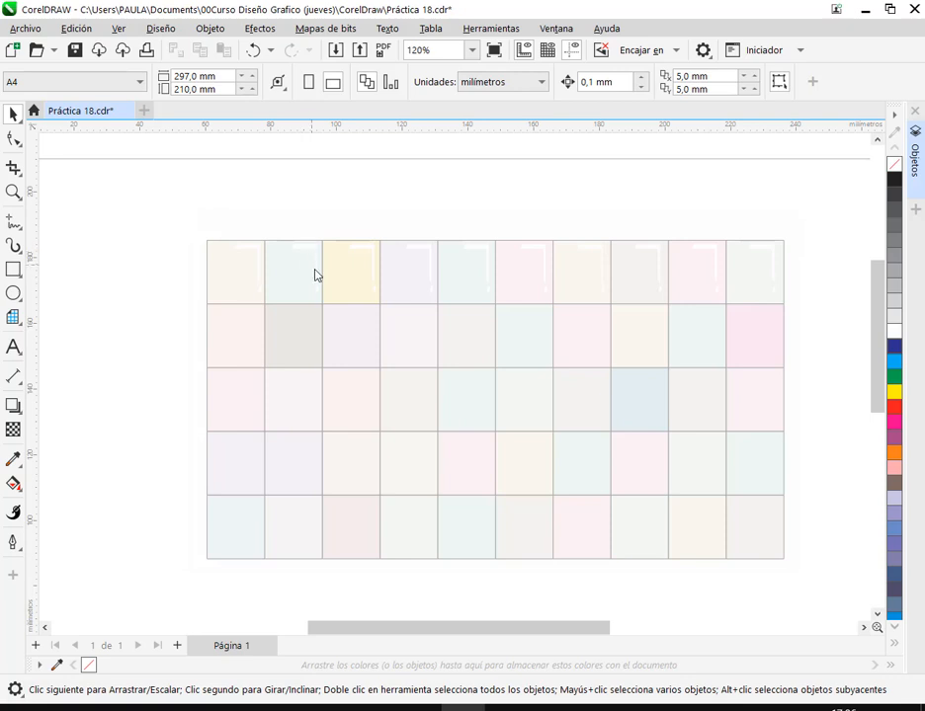
left_click_drag(218, 213, 808, 309)
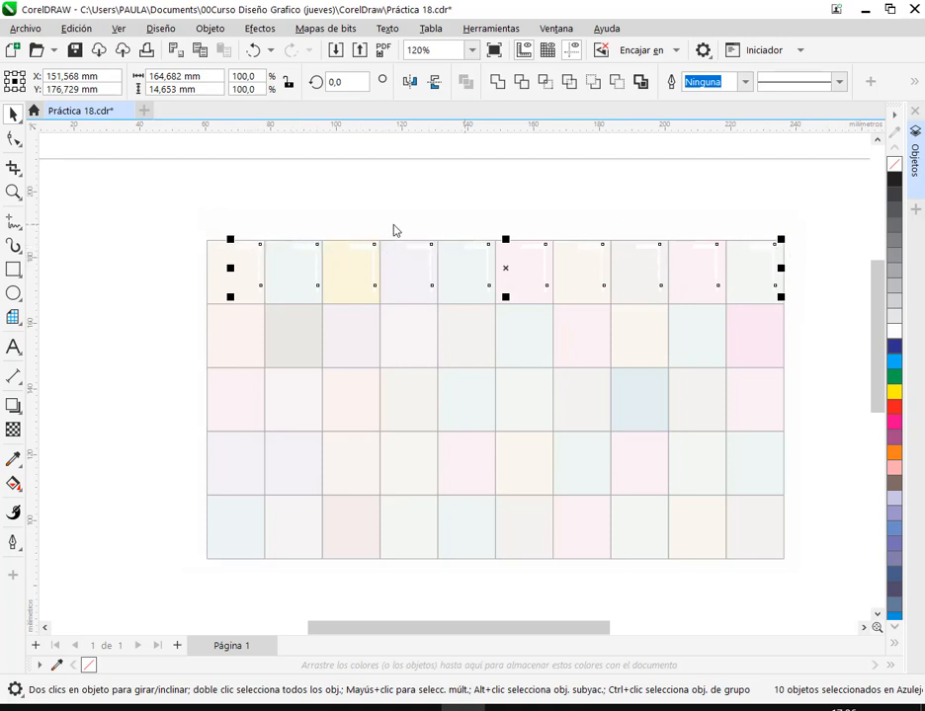
left_click(81, 271)
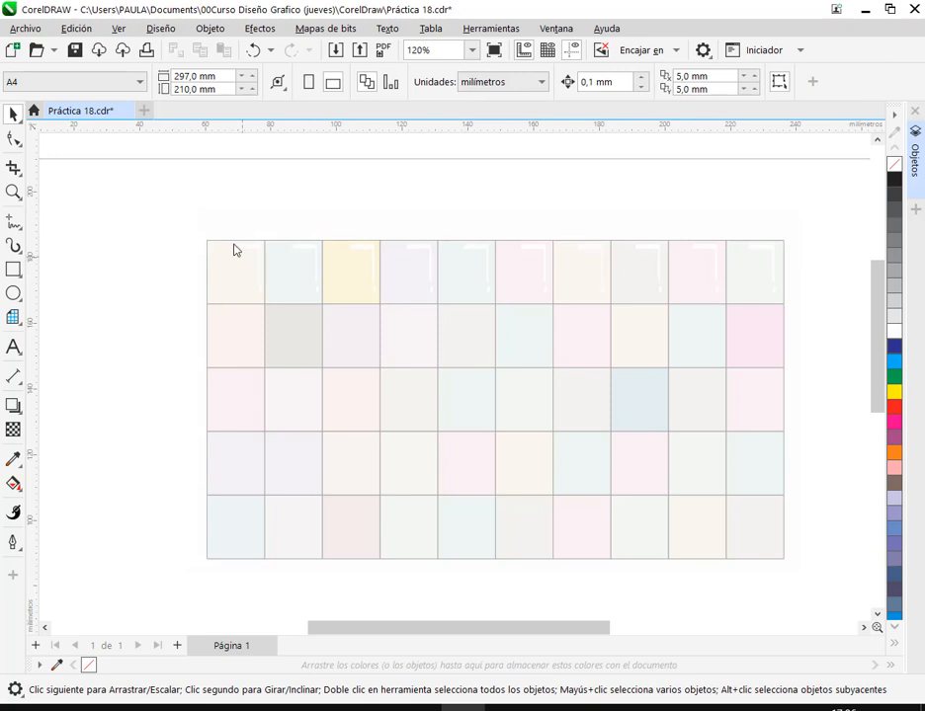
mouse_move(234, 247)
left_mouse_down()
mouse_move(809, 241)
mouse_move(821, 229)
mouse_move(824, 259)
left_mouse_up()
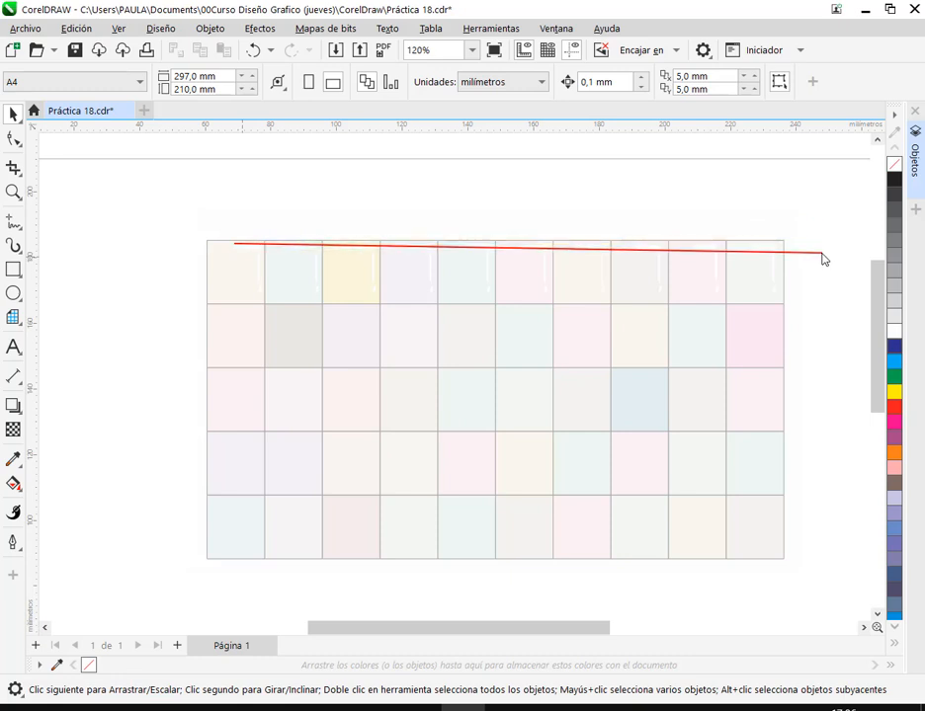
key("Escape")
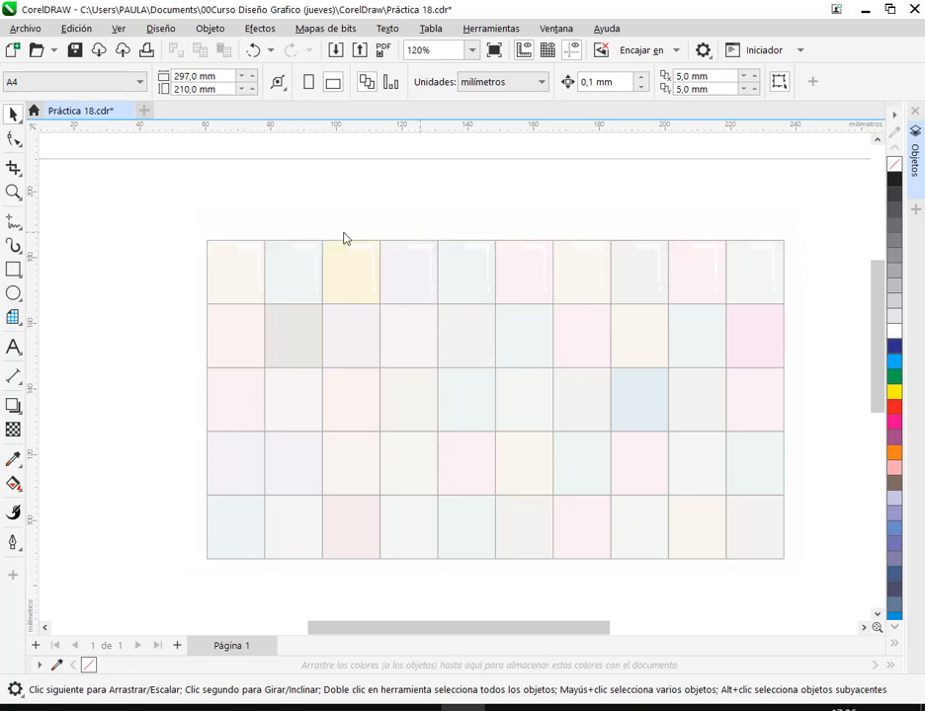
left_click_drag(201, 215, 836, 325)
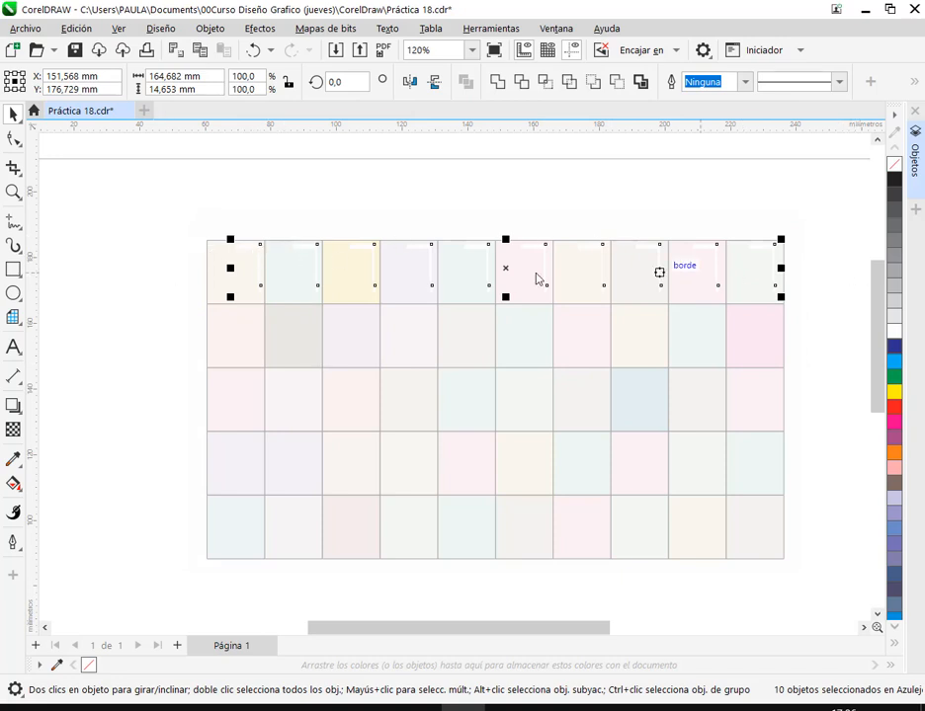
scroll(231, 265, "up", 2)
left_click(146, 287)
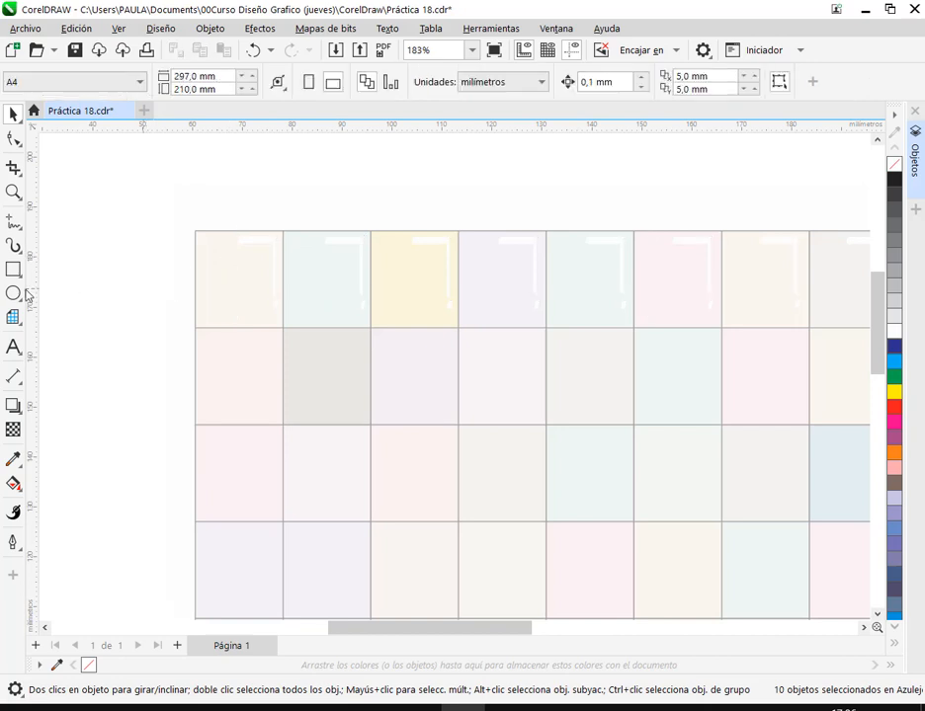
- Place a vertical guideline along the first highlight's right edge and align a duplicate of all ten top-row highlights to it in the second row
left_click_drag(31, 298, 275, 249)
scroll(288, 322, "down", 1)
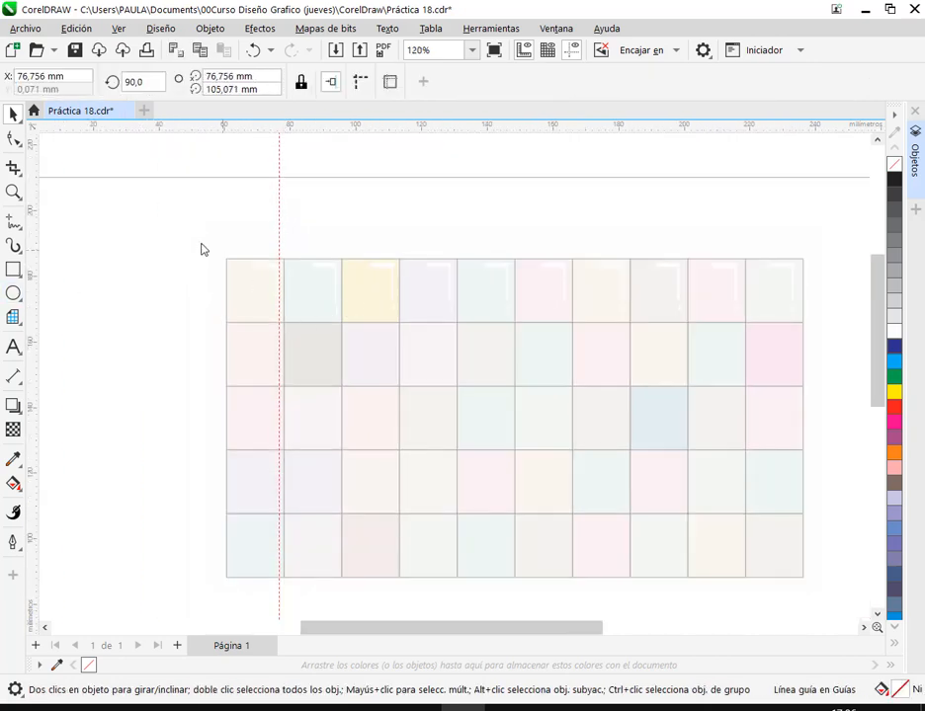
left_click_drag(201, 244, 780, 341)
scroll(270, 269, "up", 2)
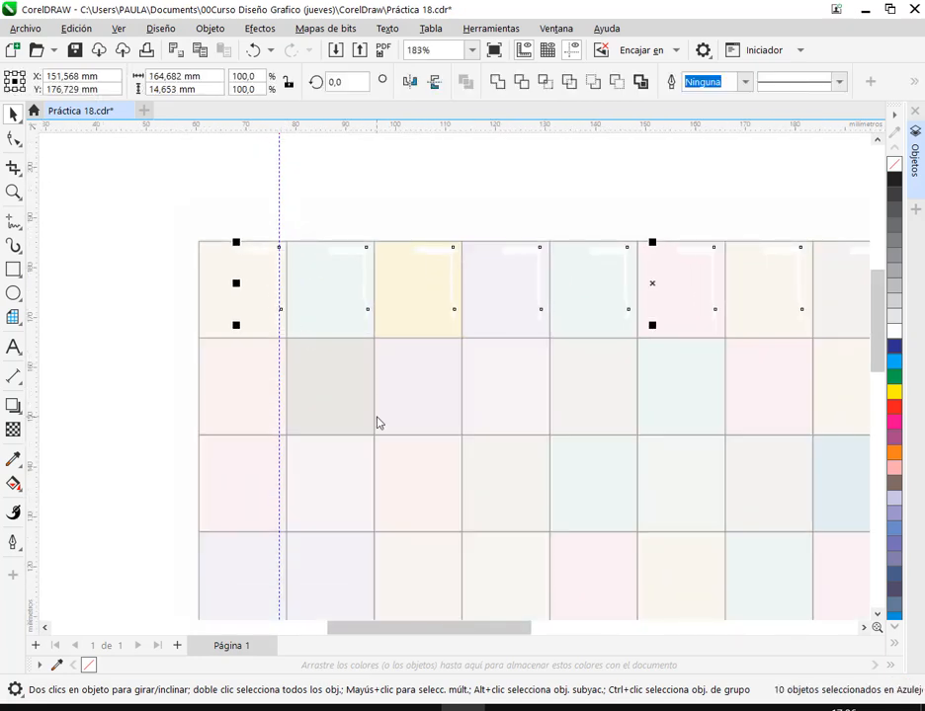
key("ctrl+d")
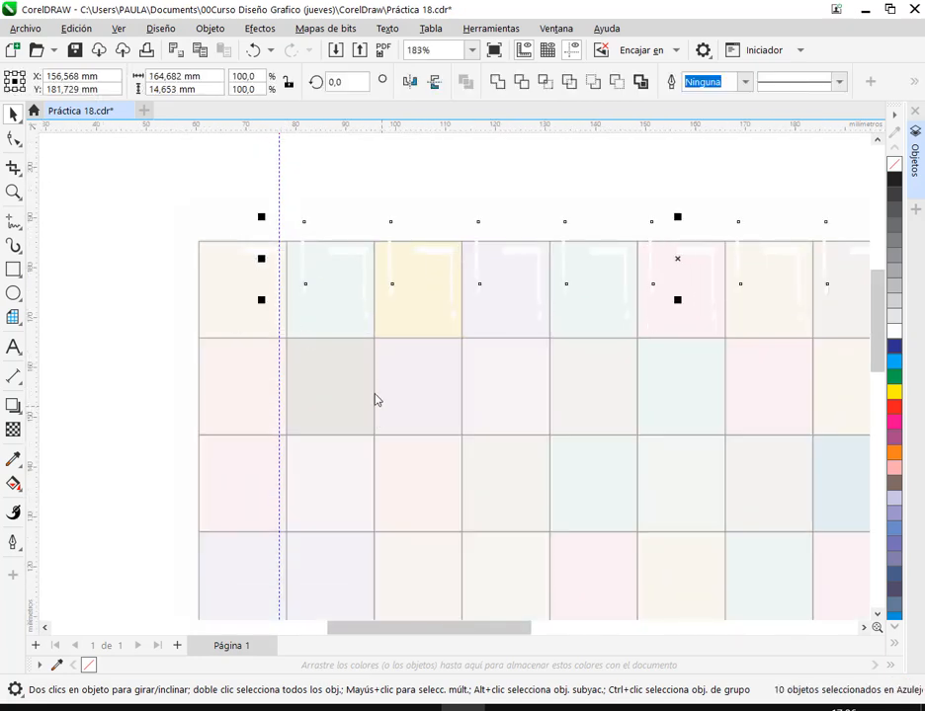
left_click_drag(305, 223, 280, 348)
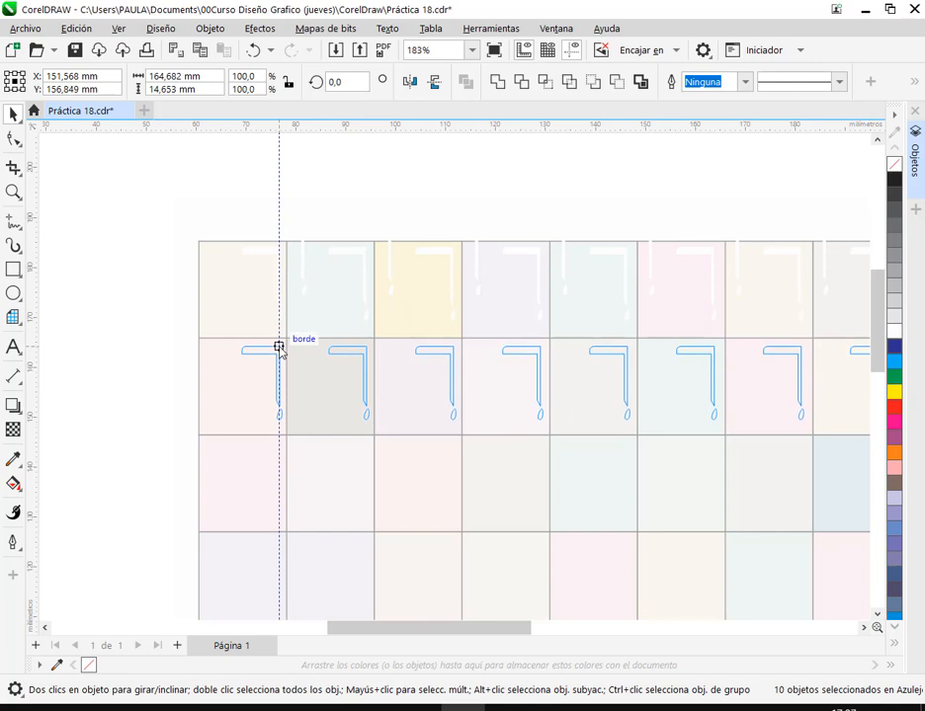
left_click_drag(279, 348, 280, 348)
- Duplicate the second-row highlights onto the three remaining tile rows at the same spacing
scroll(396, 326, "down", 5)
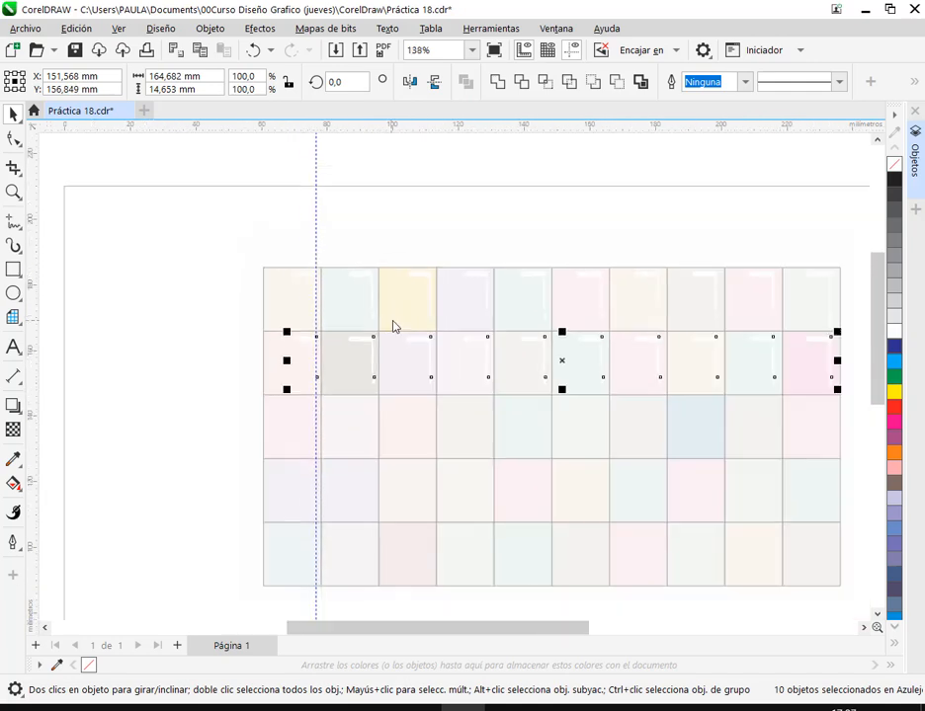
key("ctrl+d")
key("ctrl+d")
key("ctrl+d")
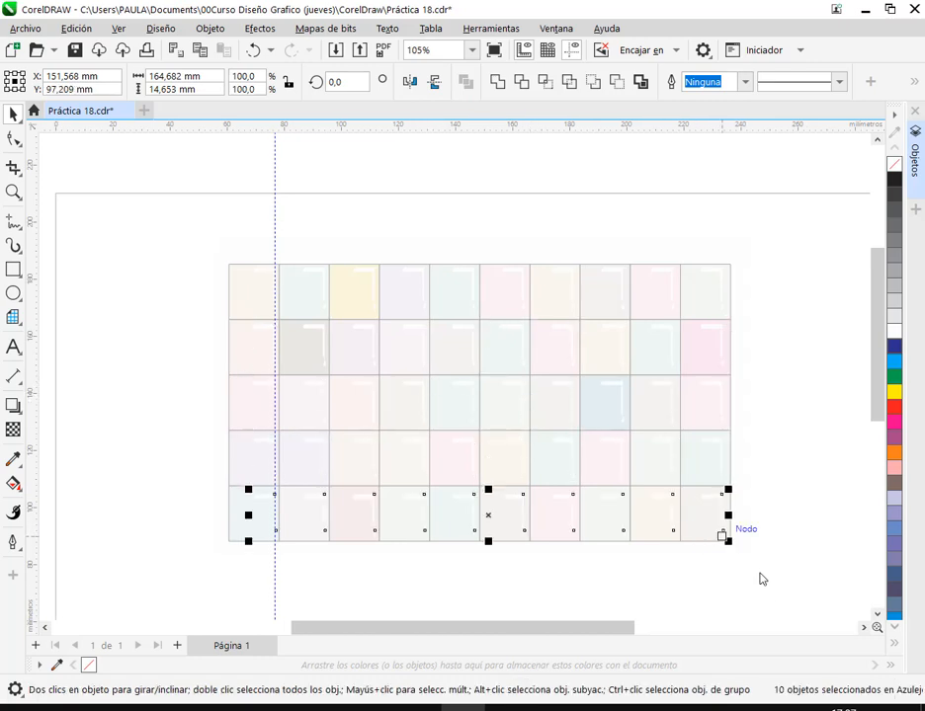
- Remove the vertical guideline and save the document
left_click(338, 576)
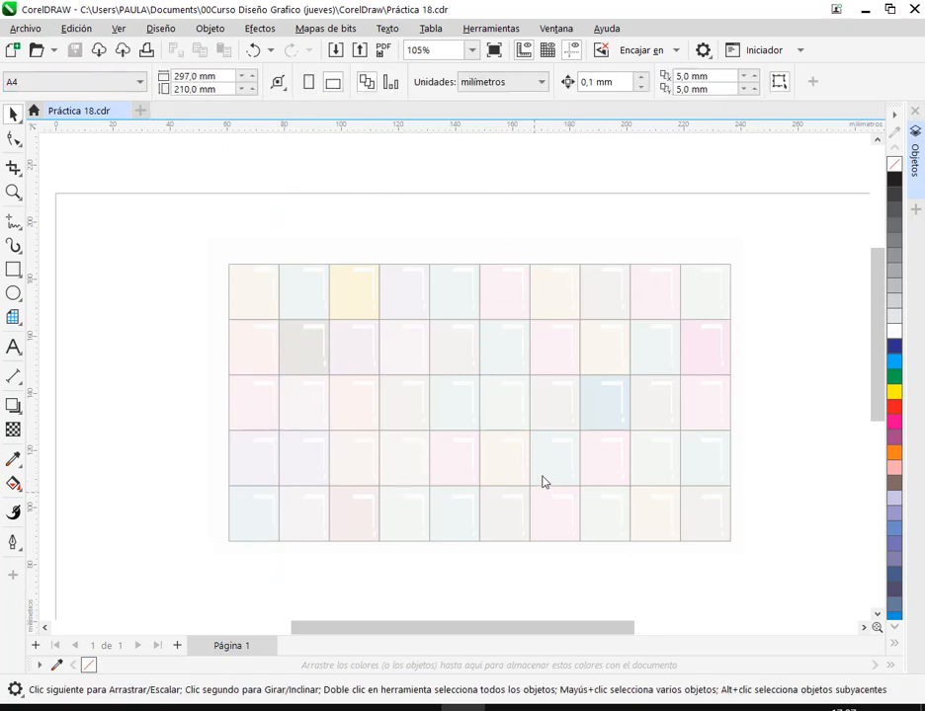
- Examine the tiled wall in the reference fruit still life beside the page and compare it with the redrawn tiles
scroll(581, 406, "down", 4)
left_click_drag(322, 447, 517, 395)
scroll(440, 365, "up", 5)
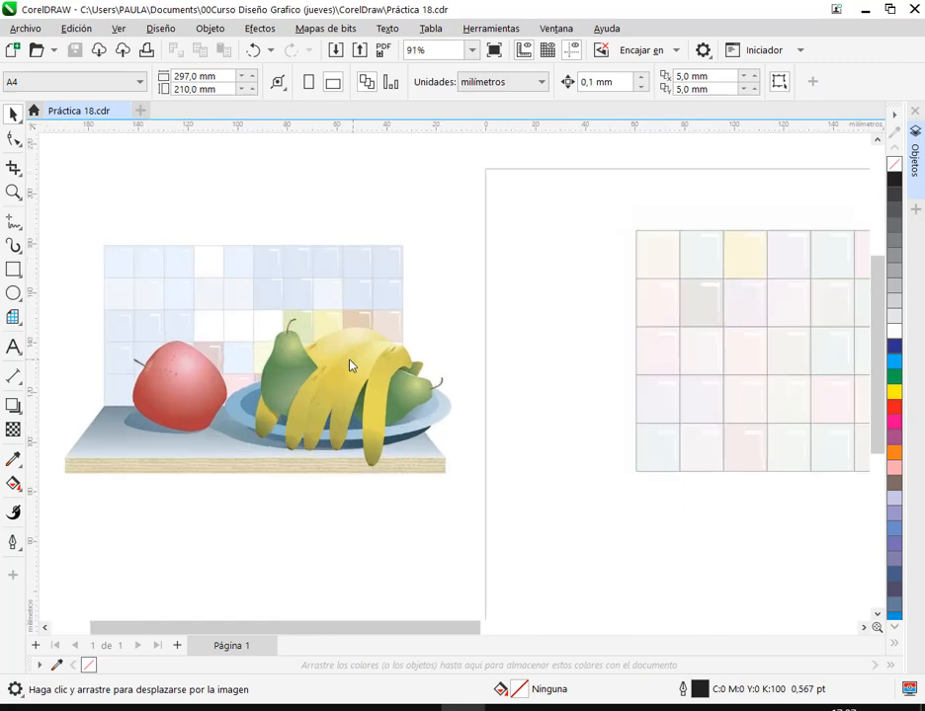
scroll(362, 295, "down", 3)
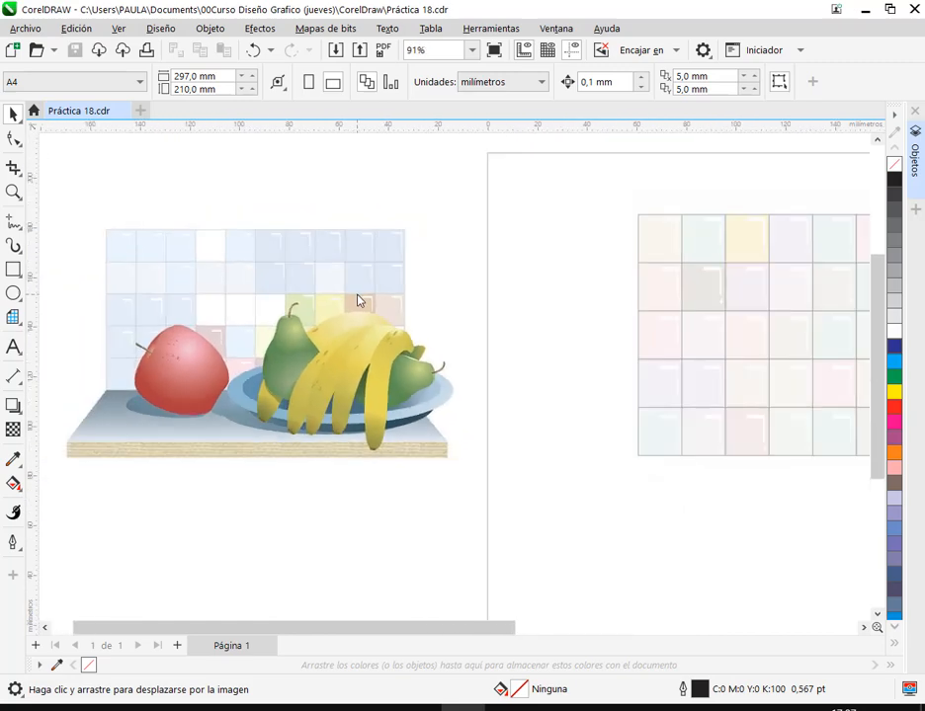
left_click_drag(679, 407, 404, 383)
scroll(479, 345, "up", 2)
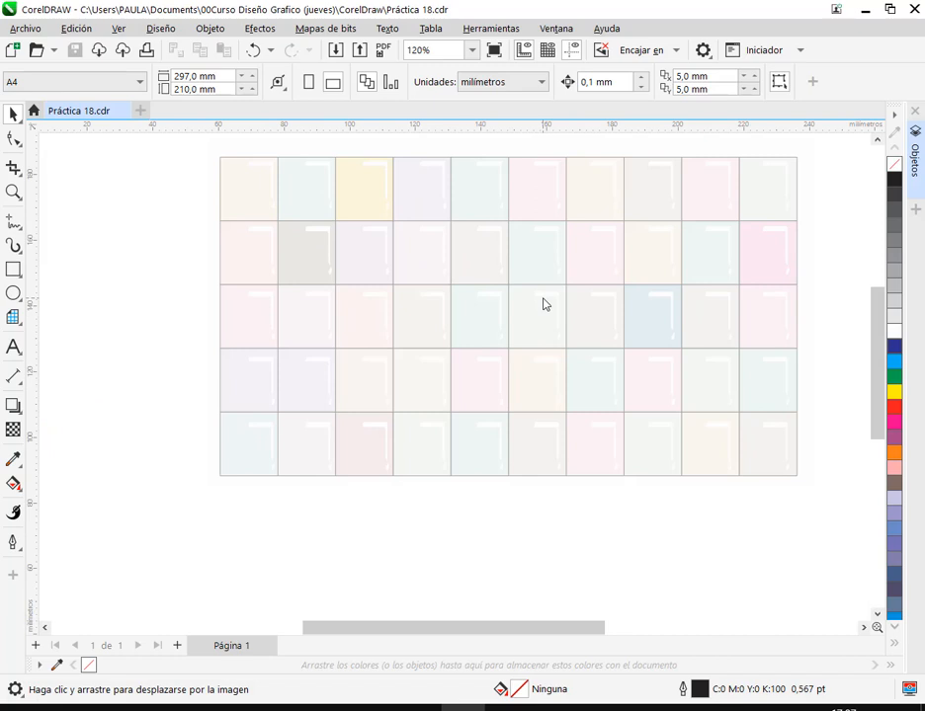
- Select and unlock the rectangle listed above the group of 50 objects in the Azulejos layer
left_click(914, 156)
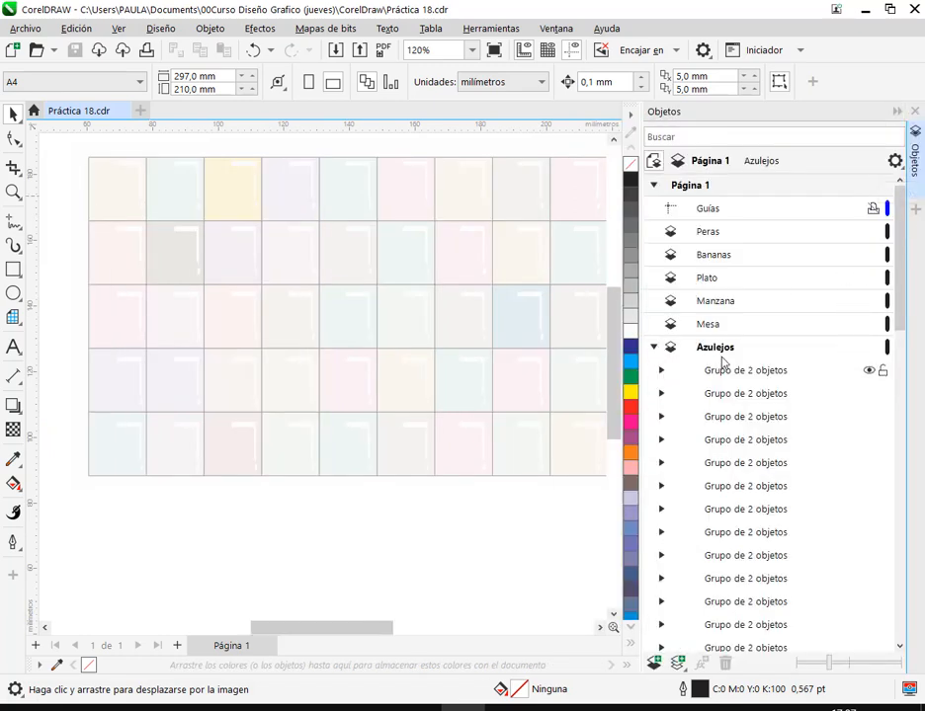
scroll(533, 319, "down", 2)
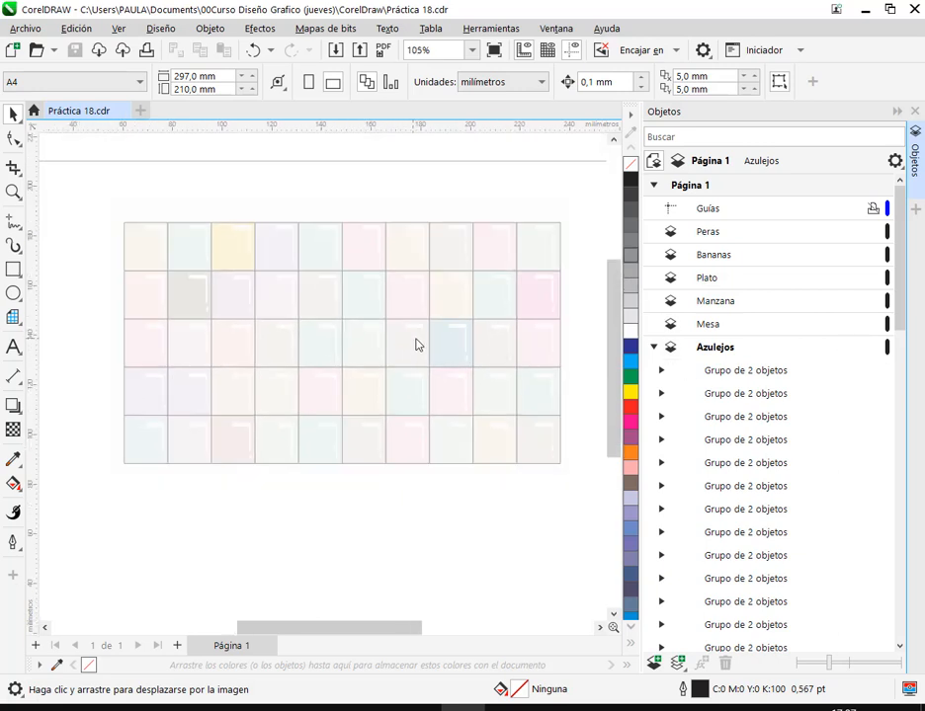
scroll(770, 419, "down", 5)
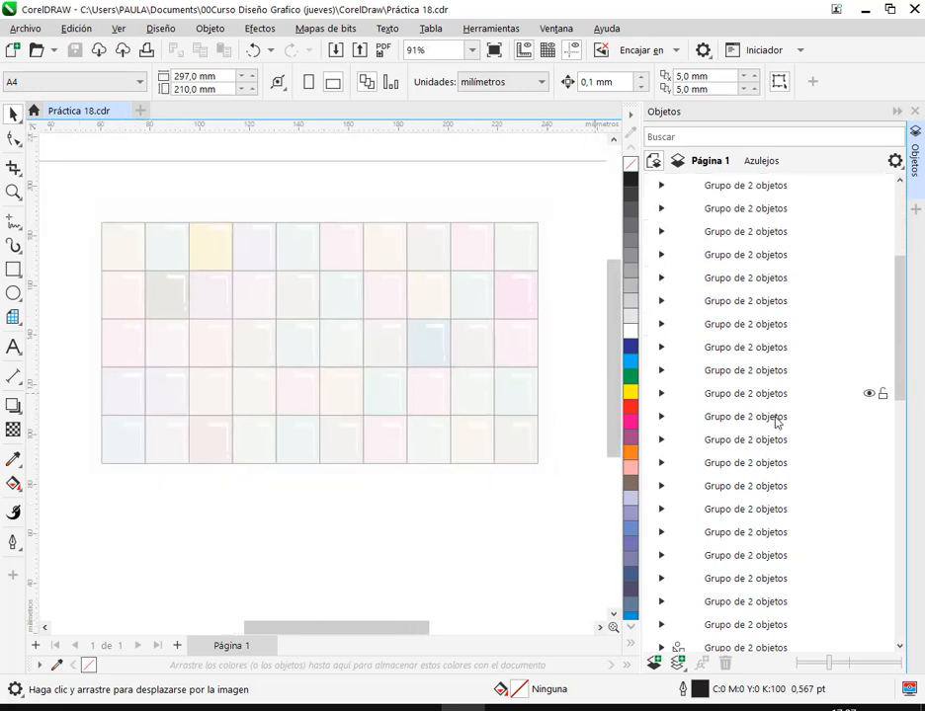
scroll(786, 425, "down", 5)
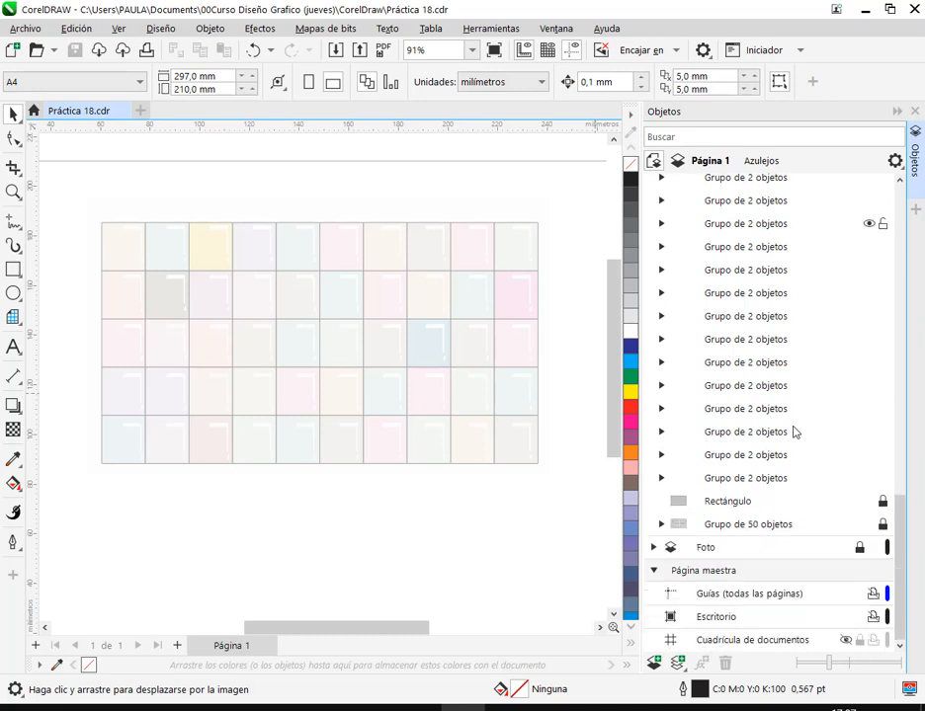
left_click(737, 504)
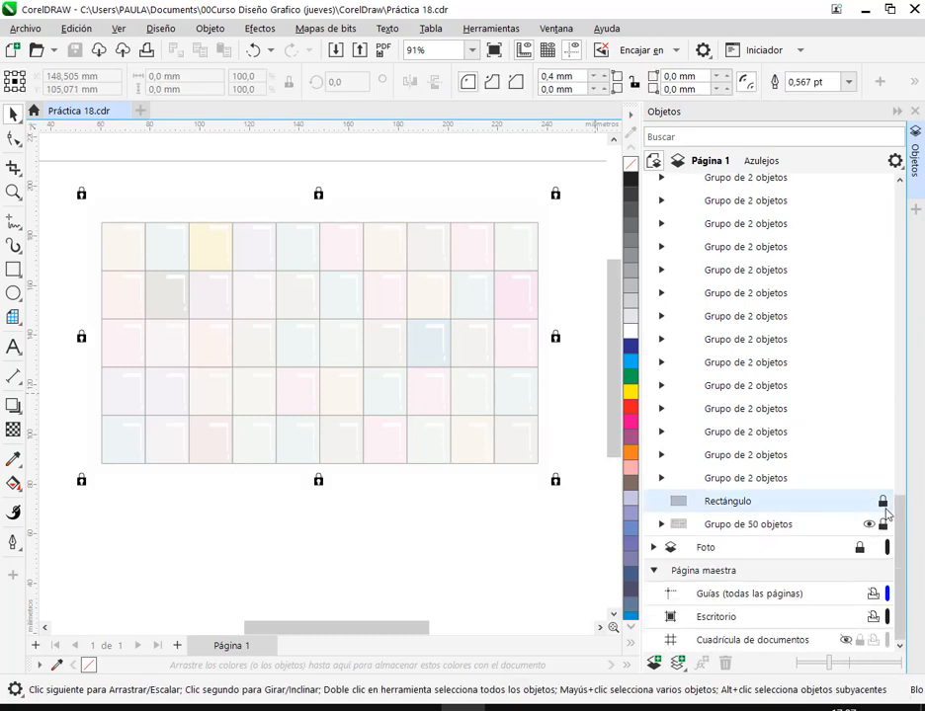
left_click(883, 502)
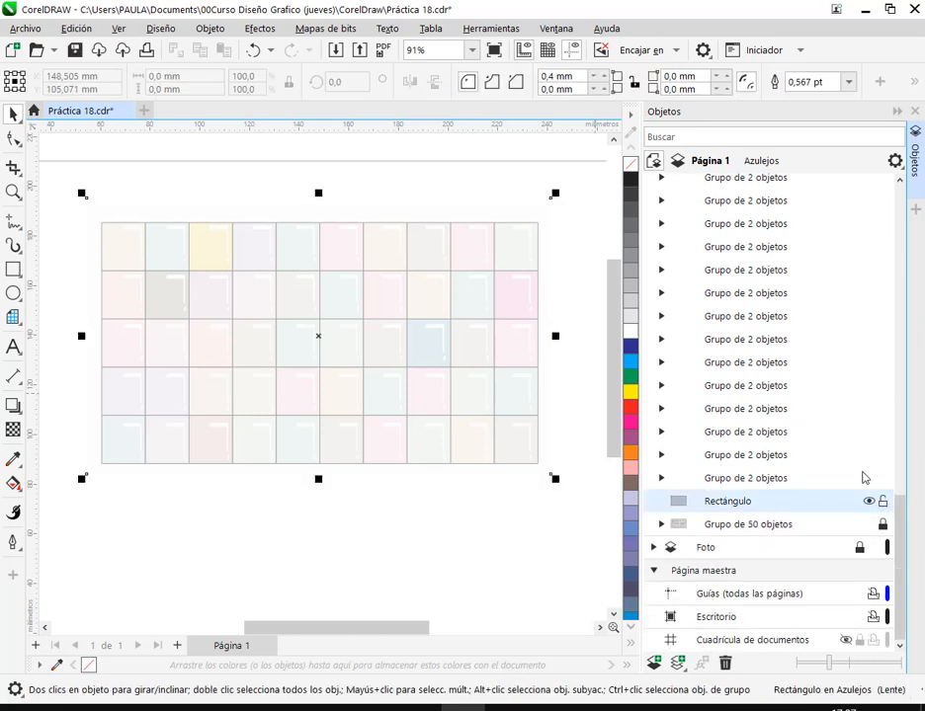
- Set the uniform transparency of the white rectangle over the tiles to 66
left_click(6, 432)
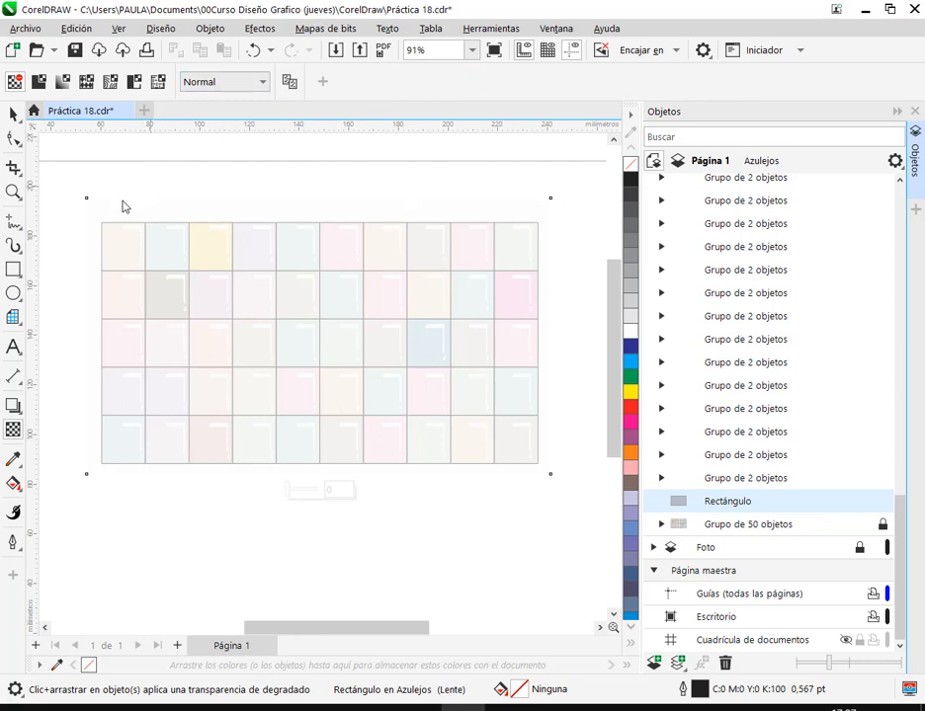
left_click(175, 168)
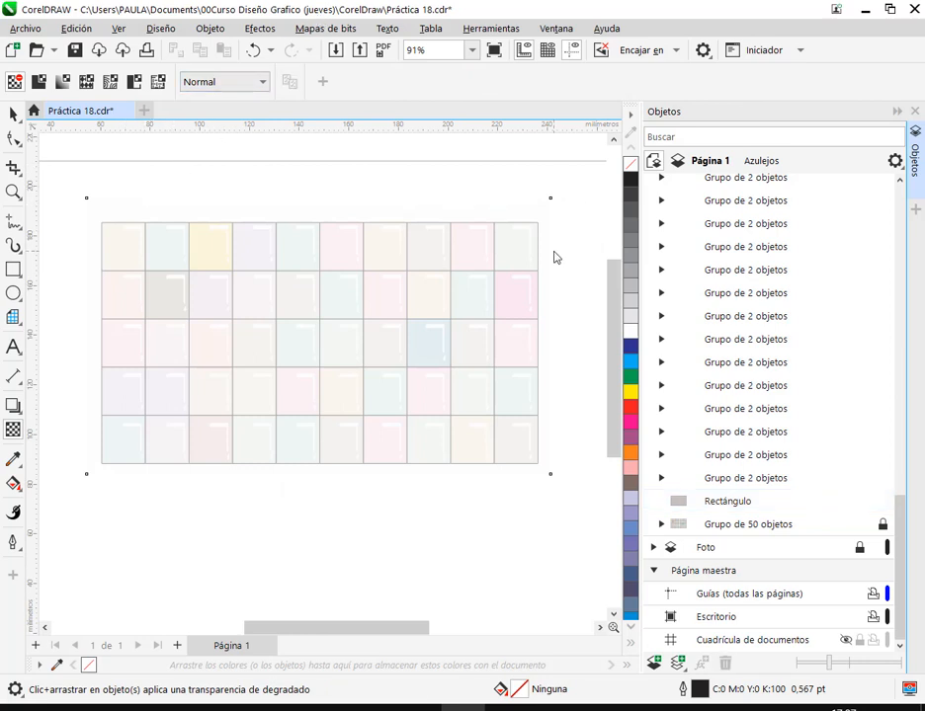
scroll(552, 266, "down", 2)
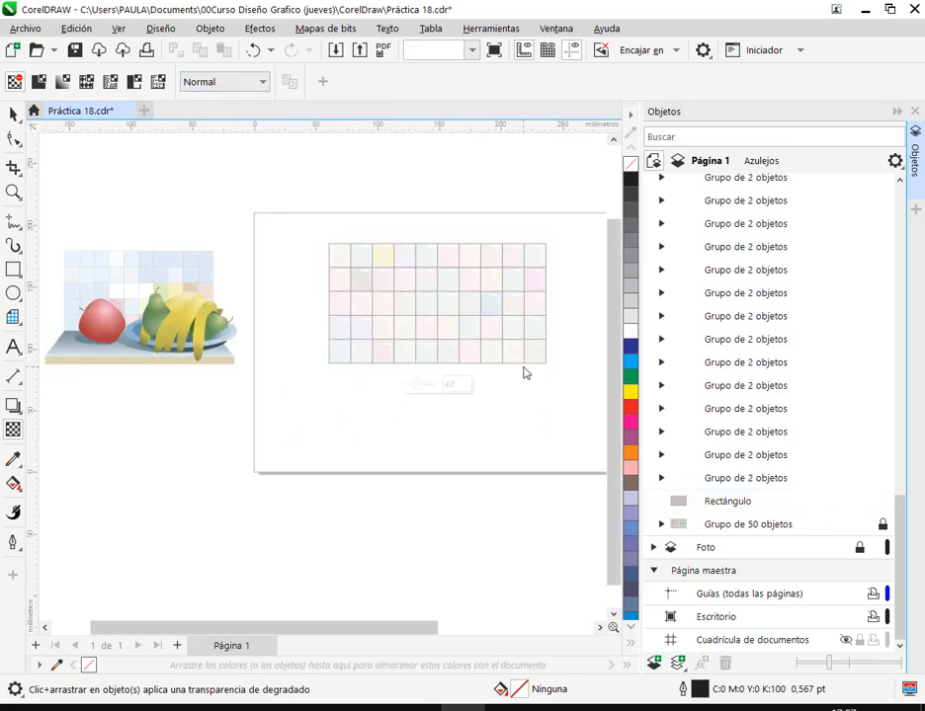
left_click(523, 368)
left_click_drag(523, 368, 406, 386)
left_click(361, 86)
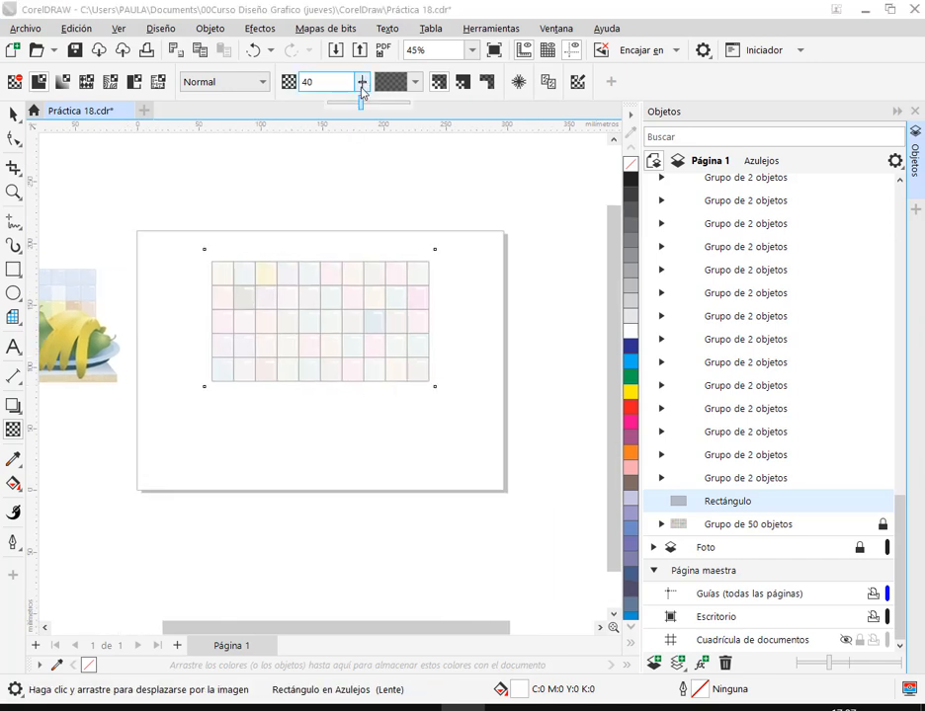
mouse_move(362, 103)
left_mouse_down()
mouse_move(375, 97)
mouse_move(359, 99)
mouse_move(374, 106)
mouse_move(351, 102)
mouse_move(362, 109)
left_mouse_up()
left_click(363, 85)
left_click(362, 87)
left_click(364, 85)
left_click(364, 83)
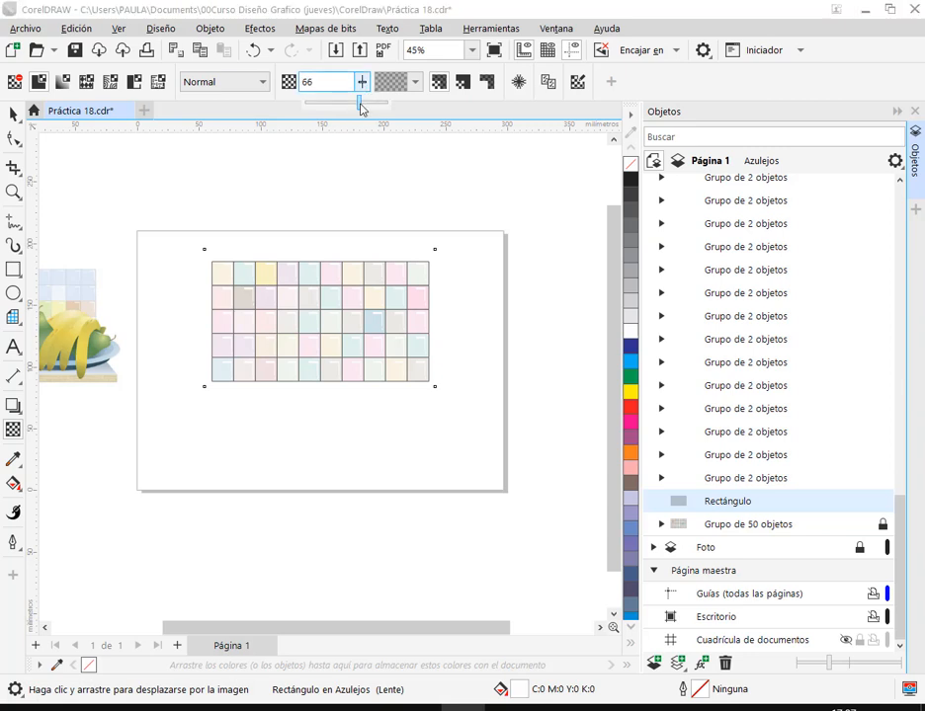
- Collapse the Azulejos layer's object list and lock the layer
left_click(14, 114)
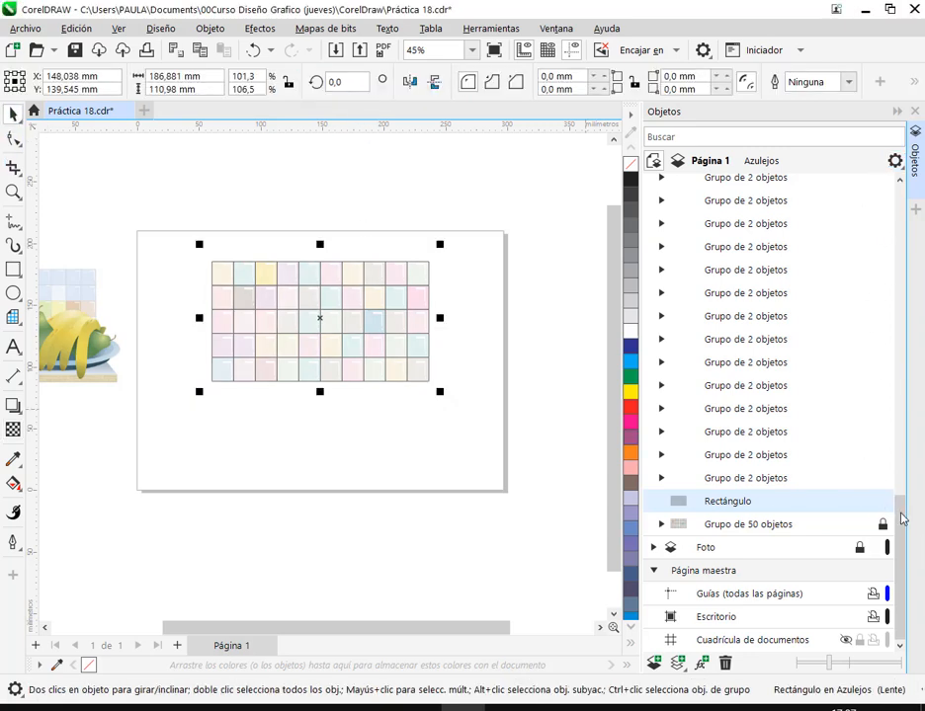
scroll(731, 326, "up", 6)
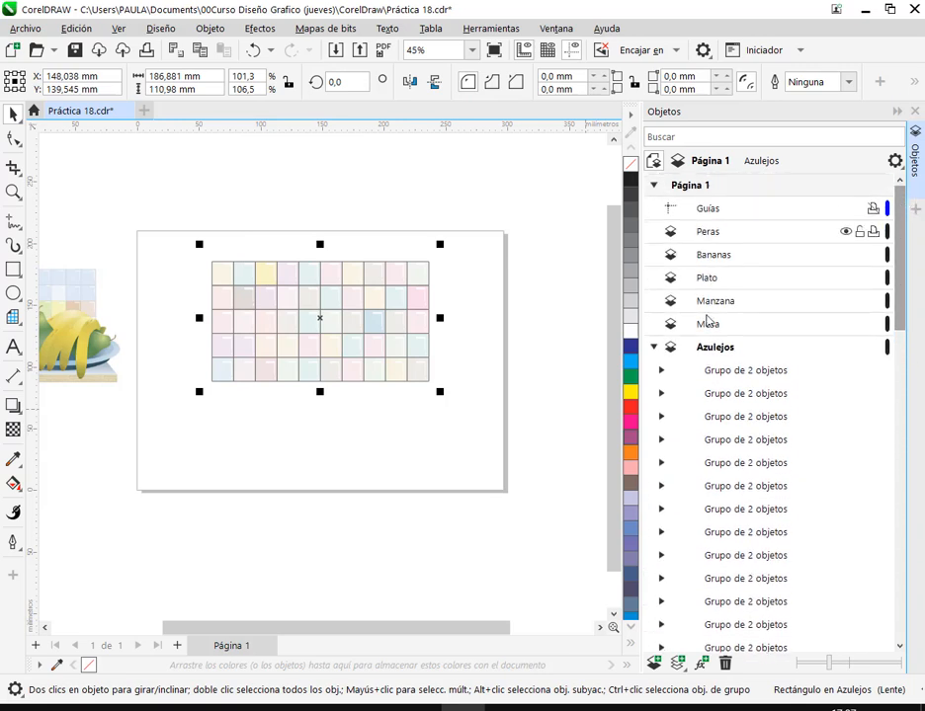
left_click(653, 348)
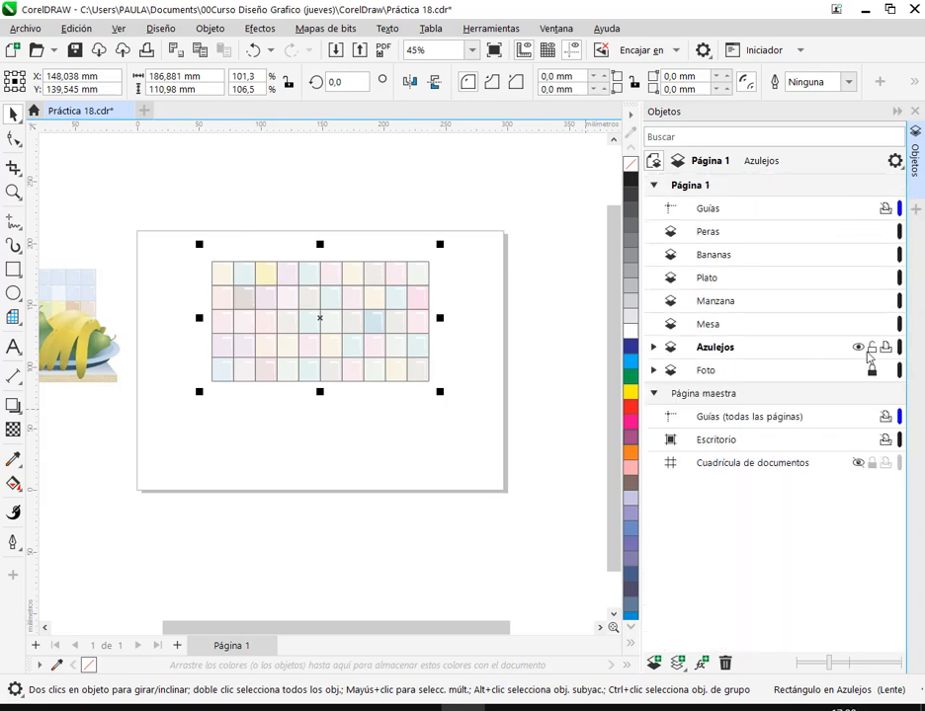
left_click(872, 348)
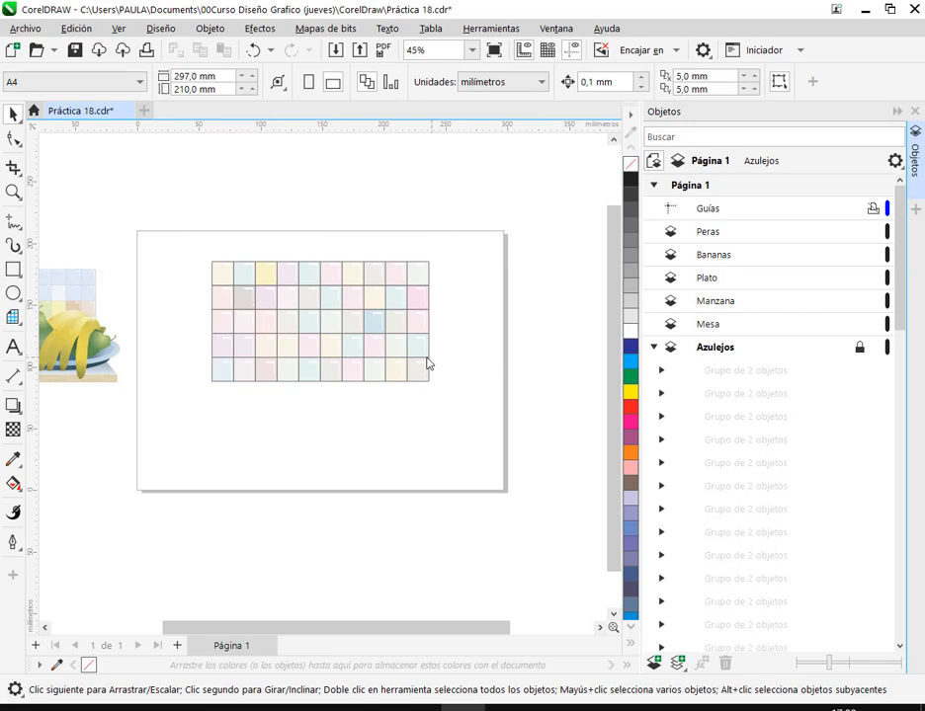
left_click_drag(428, 366, 550, 368)
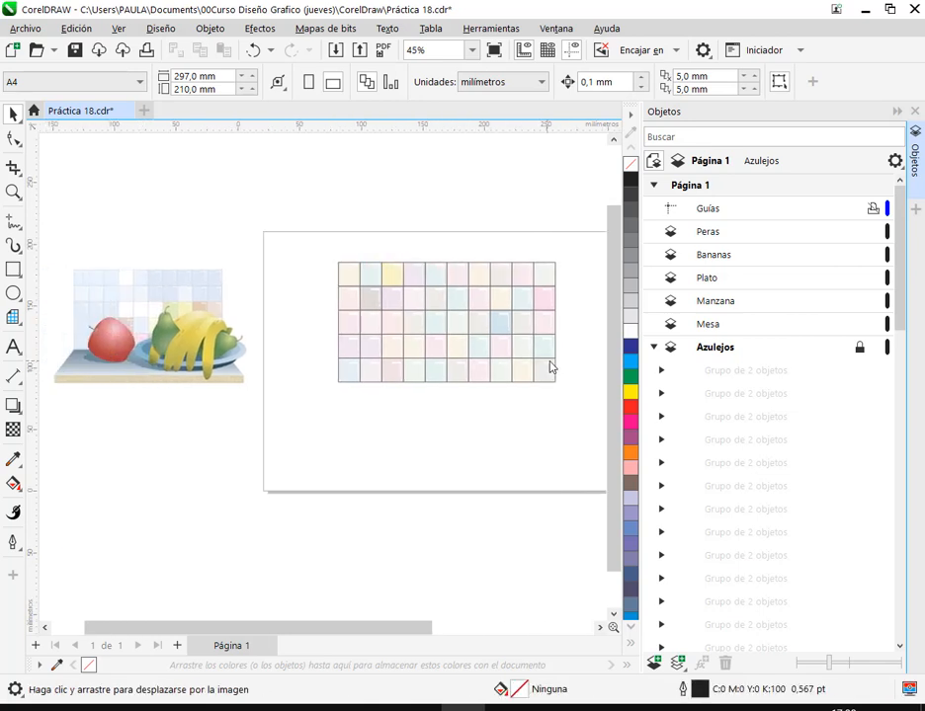
left_click(897, 112)
- Inspect the tiles and their highlights against the reference fruit still life and save the document
scroll(680, 321, "up", 3)
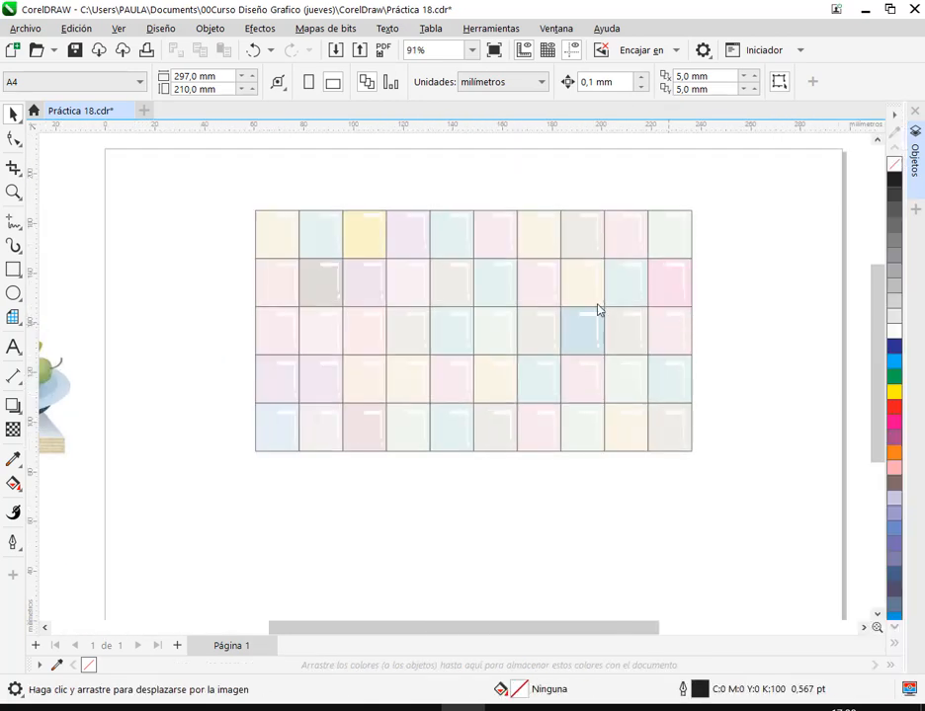
scroll(326, 293, "up", 4)
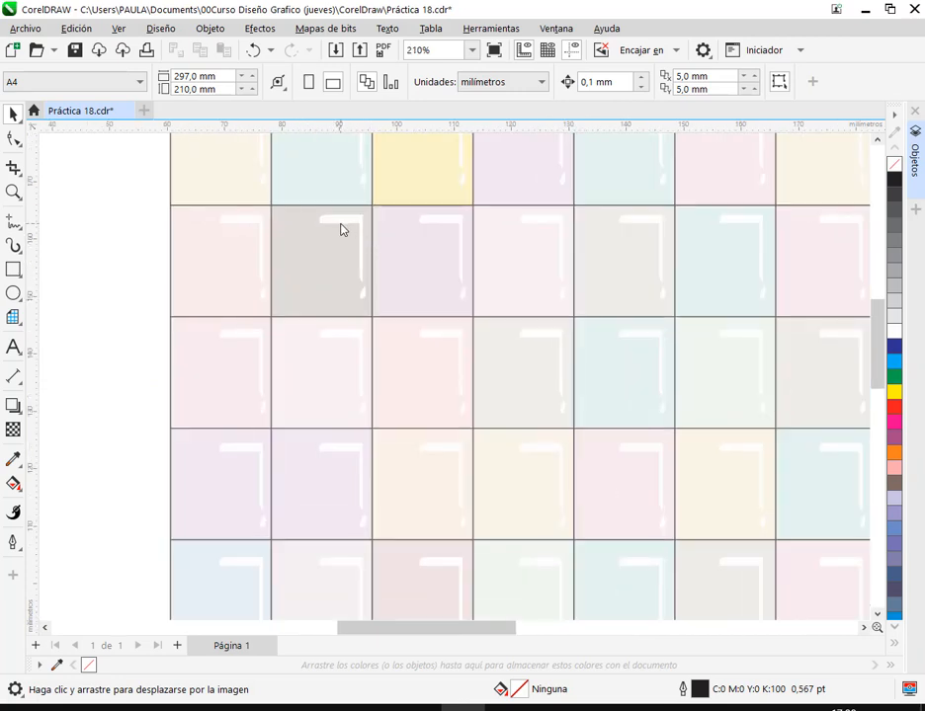
scroll(368, 230, "down", 1)
left_click_drag(459, 242, 382, 285)
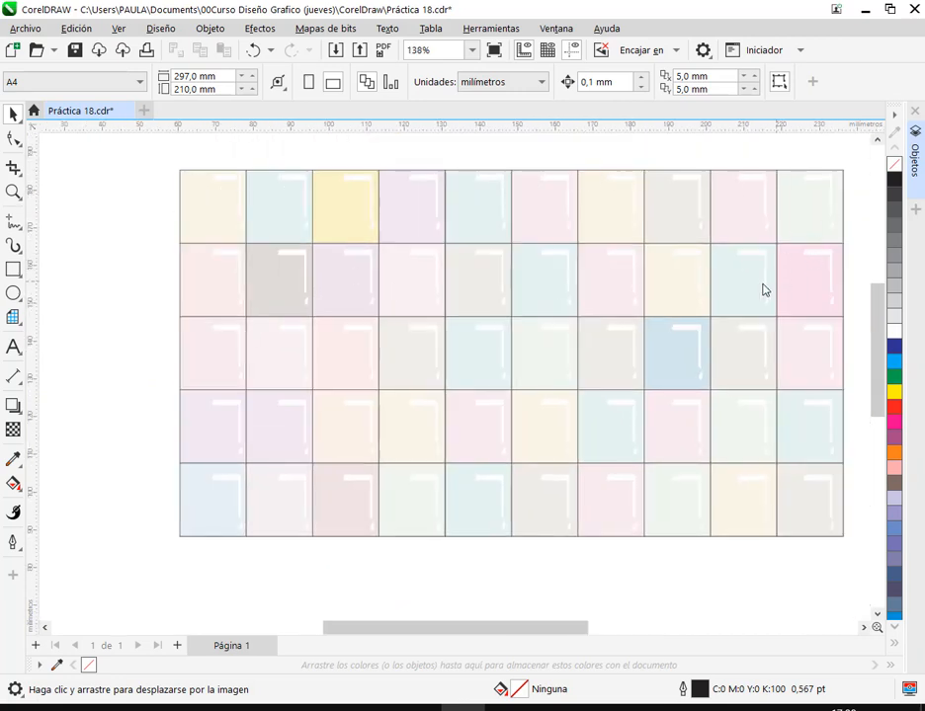
scroll(766, 288, "down", 2)
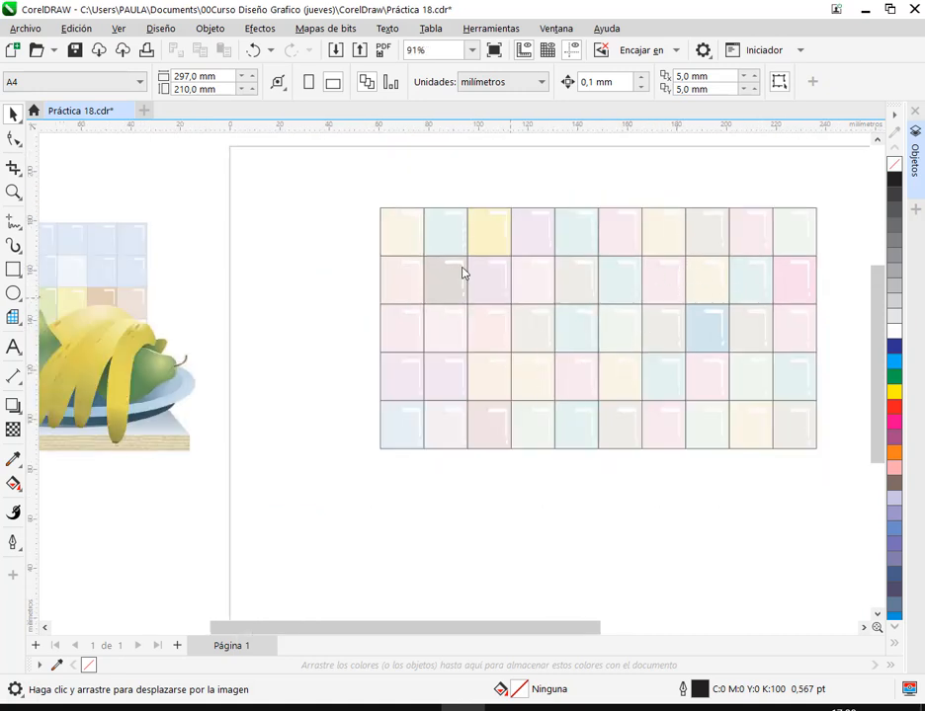
left_click_drag(587, 473, 694, 474)
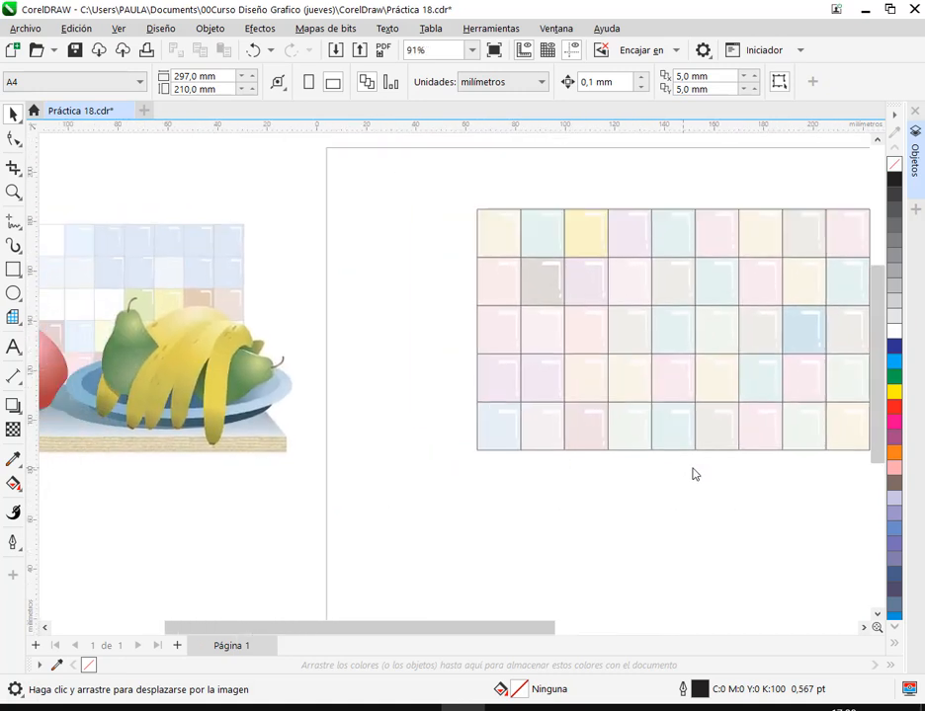
scroll(381, 400, "down", 2)
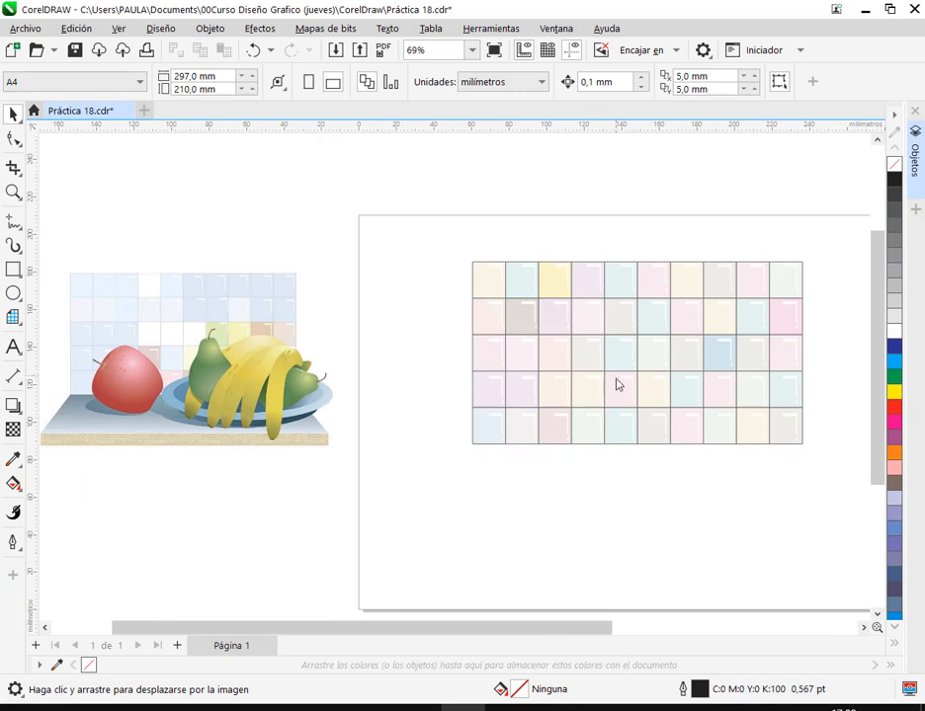
scroll(499, 346, "up", 1)
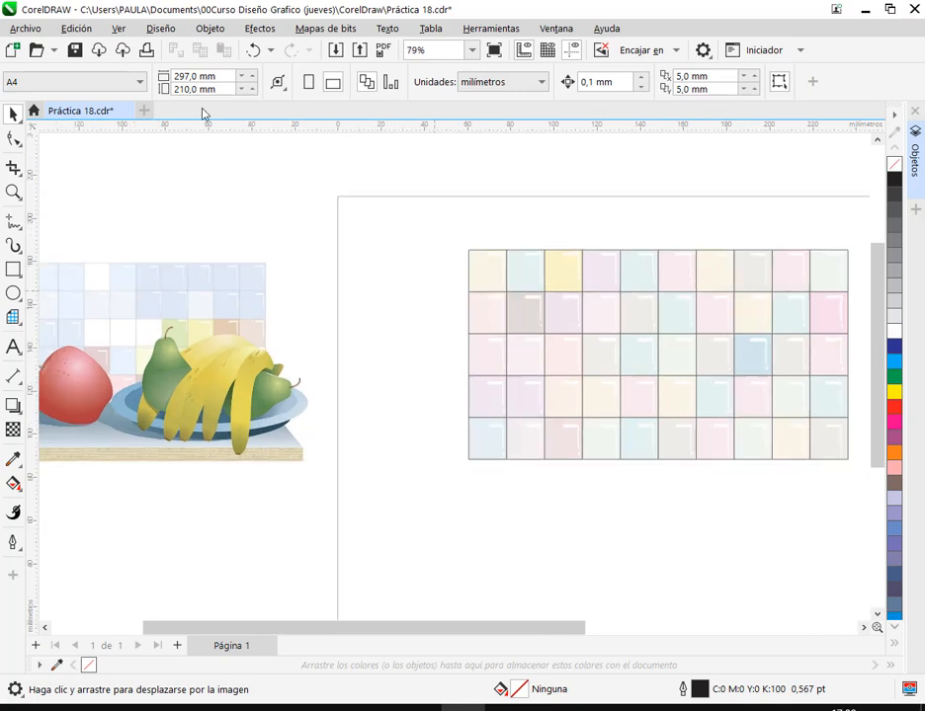
left_click(74, 49)
- Switch to the Google Meet call to check its chat messages and return to CorelDRAW
mouse_move(242, 706)
left_click(155, 663)
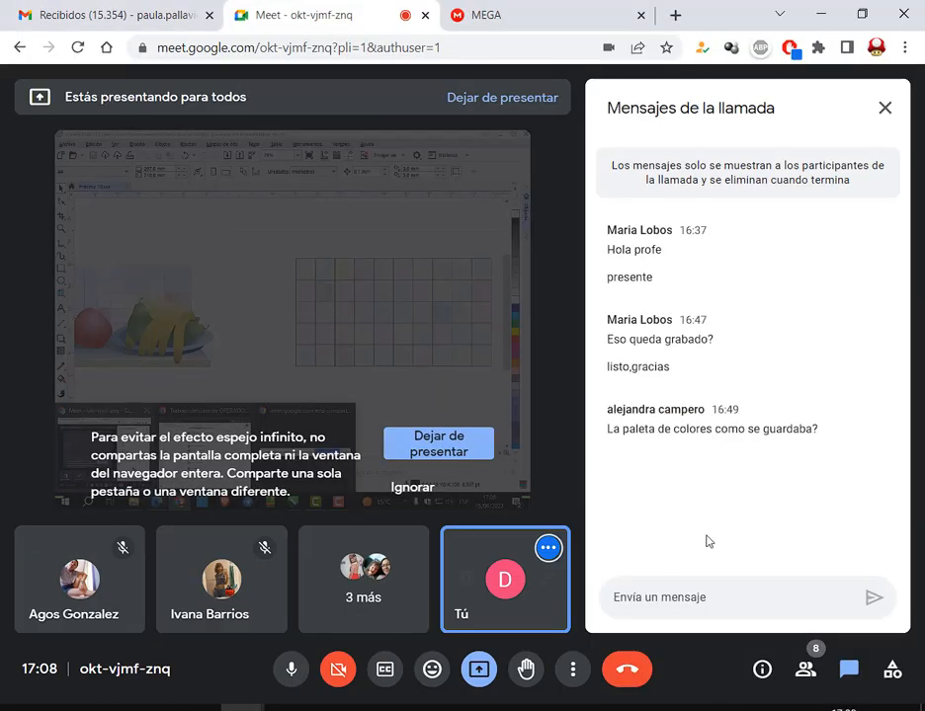
left_click(820, 14)
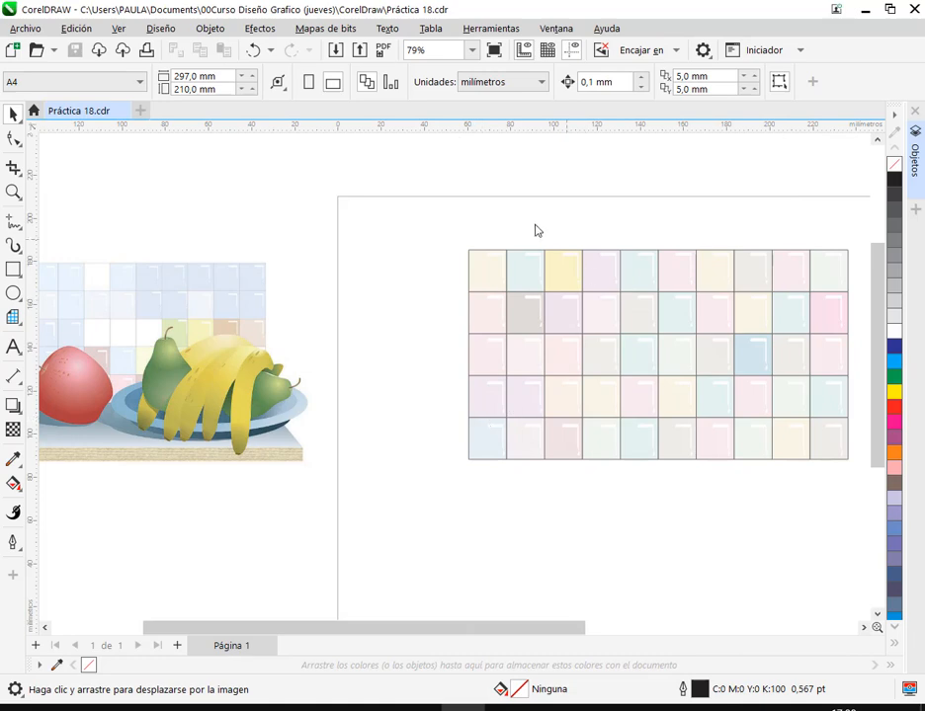
scroll(597, 481, "down", 1)
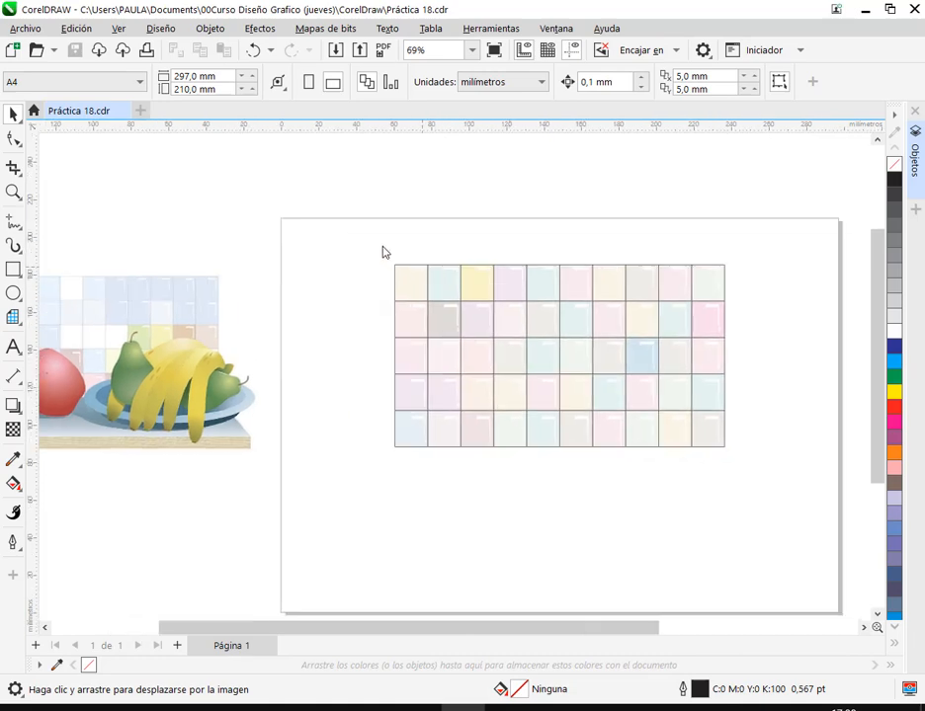
left_click_drag(382, 248, 747, 479)
left_click_drag(178, 476, 360, 359)
left_click_drag(472, 542, 330, 355)
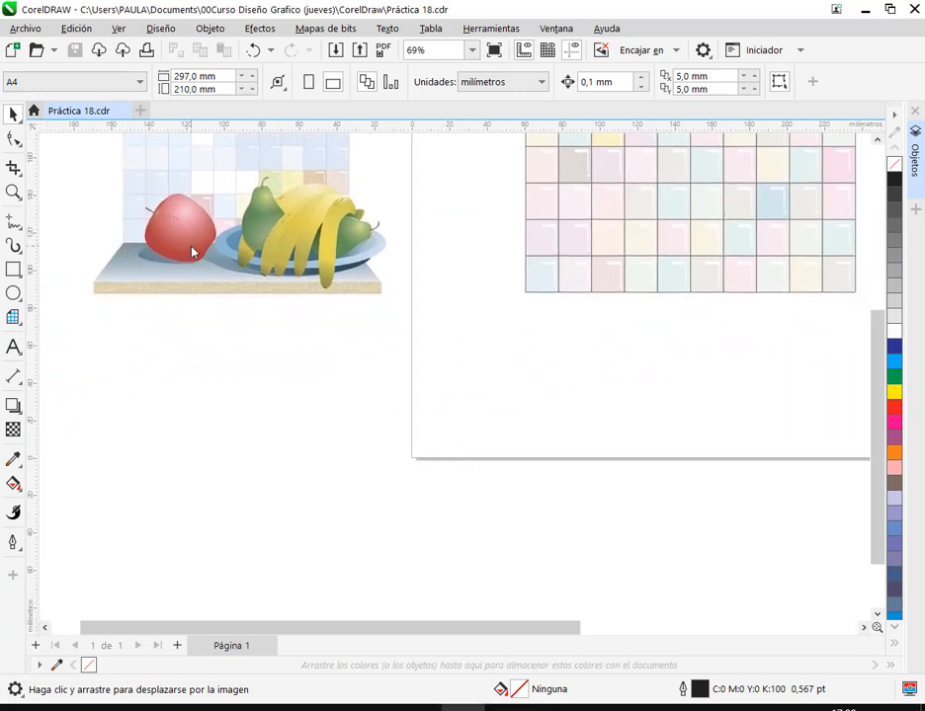
left_click_drag(601, 413, 407, 435)
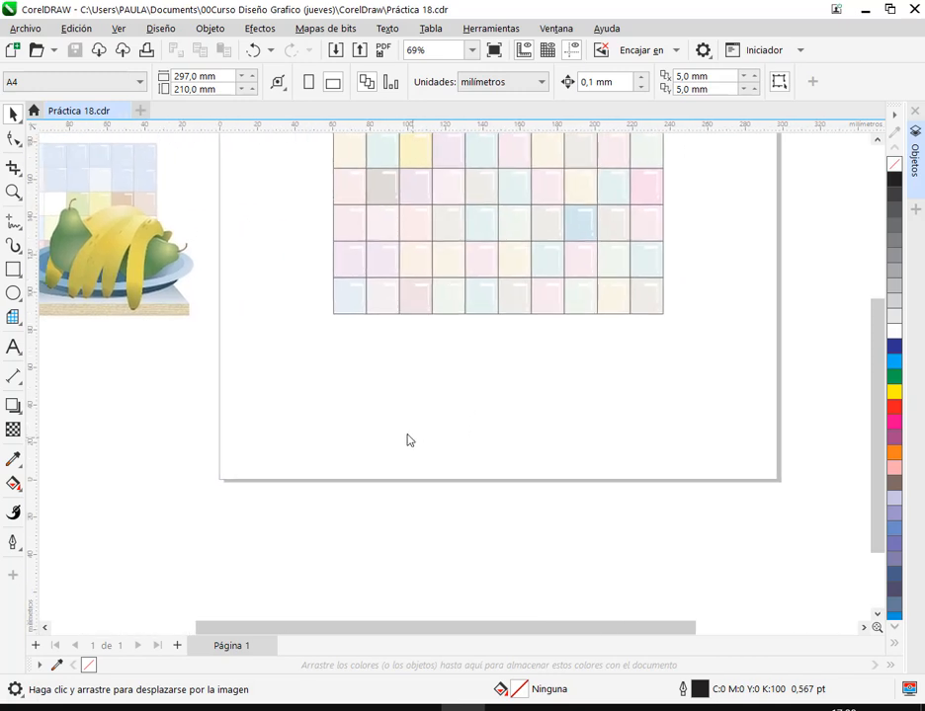
- Try to draw a rectangle beneath the tiled wall with the locked Azulejos layer active
left_click(13, 270)
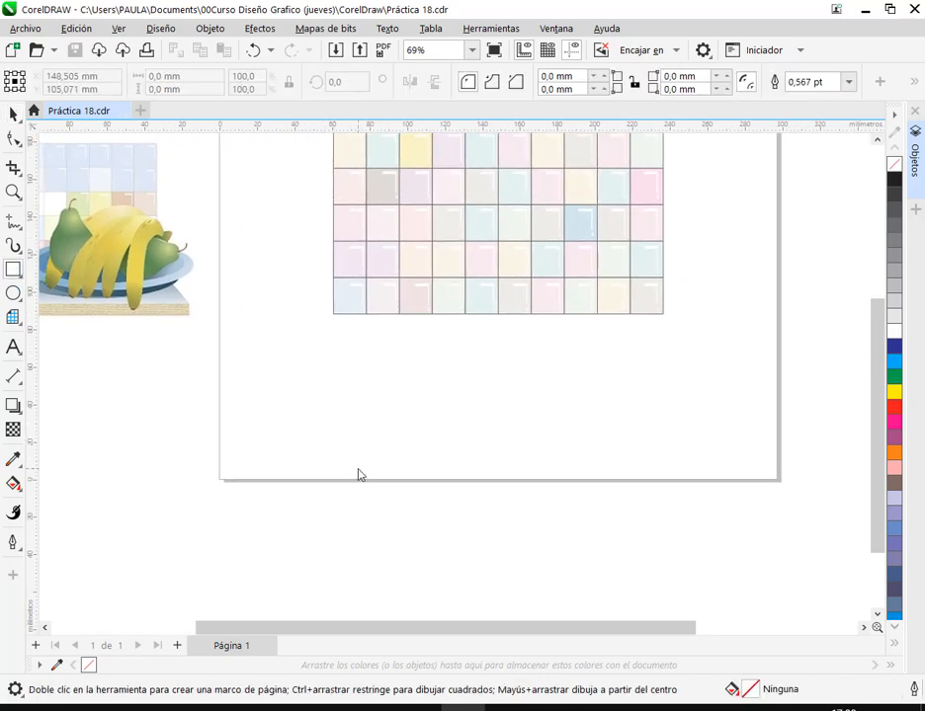
scroll(359, 474, "down", 1)
left_click_drag(388, 459, 479, 443)
left_click(429, 337)
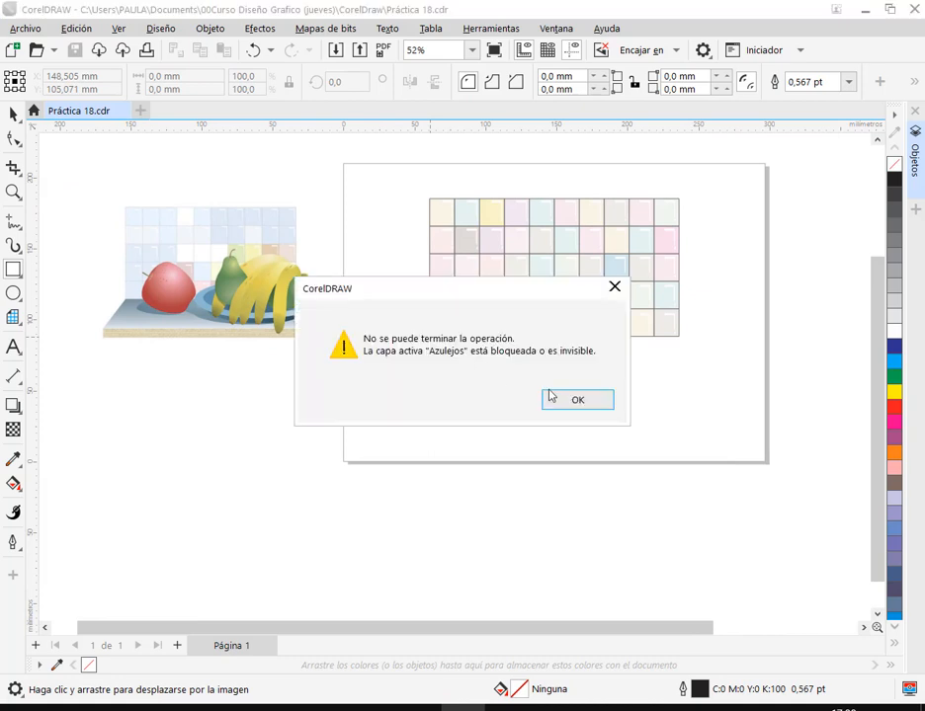
left_click(578, 401)
- Collapse the Azulejos layer's object list and make Mesa the active layer
left_click(914, 153)
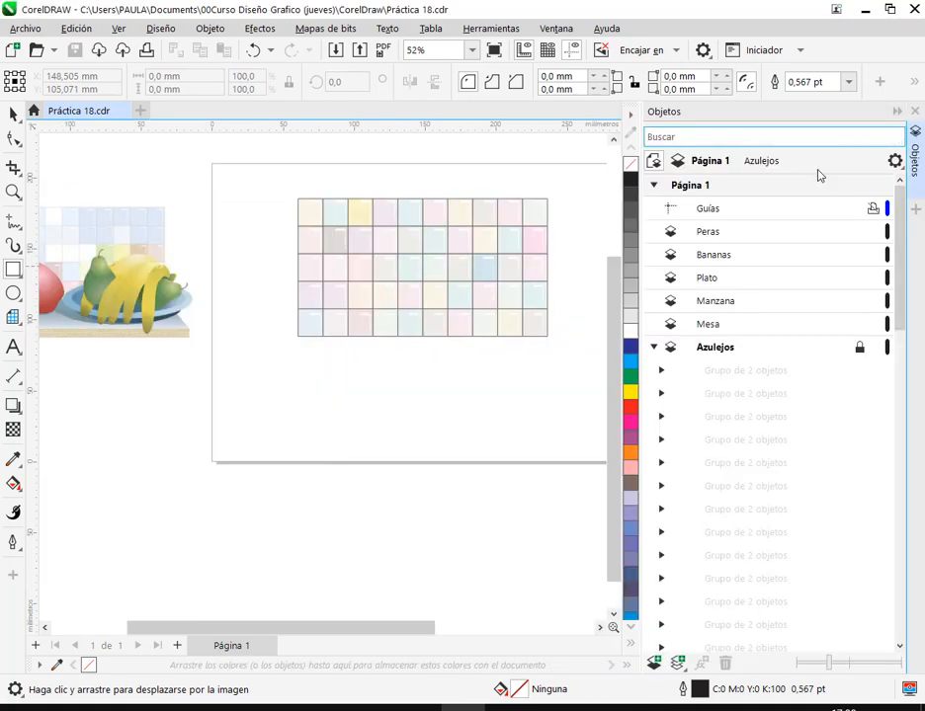
left_click(653, 347)
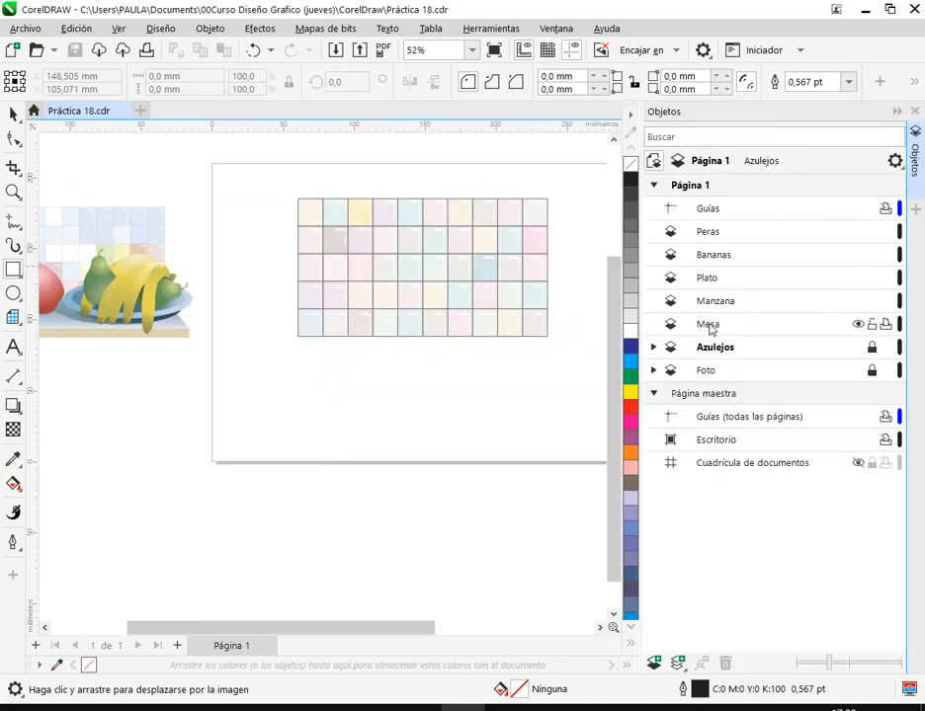
left_click(709, 326)
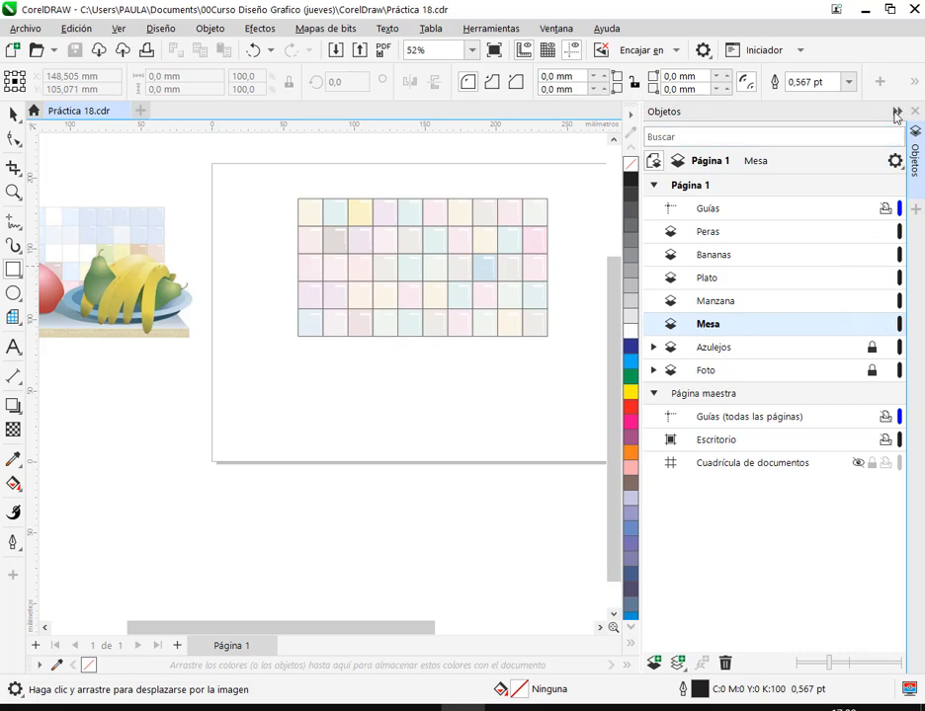
- Draw a rectangle about 189 by 65 mm directly beneath the tiled wall and narrow it to the wall's width
left_click_drag(432, 343, 697, 431)
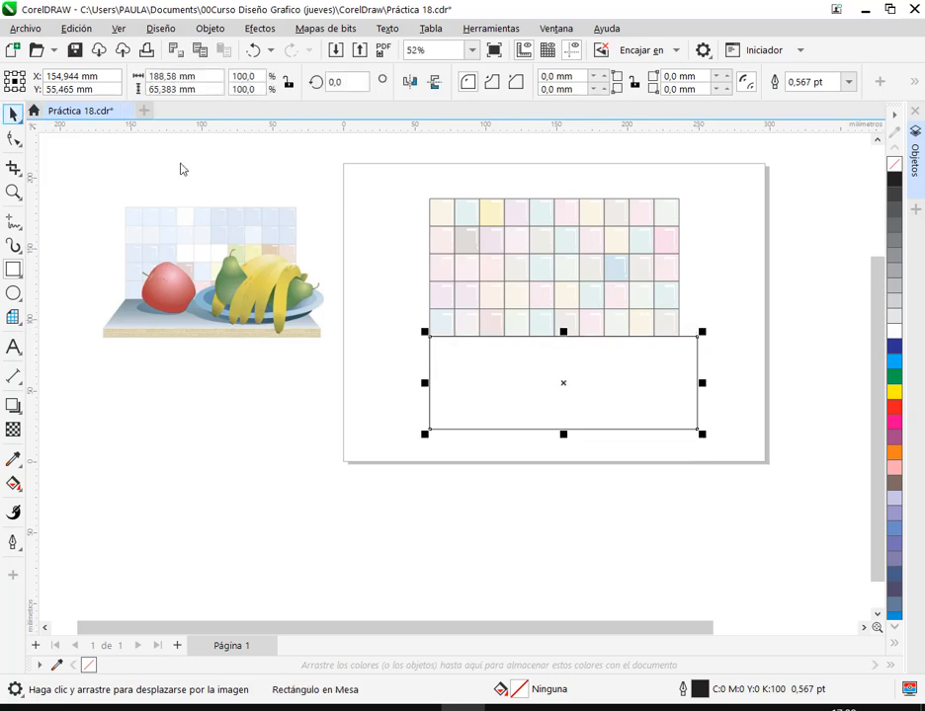
key("space")
left_click_drag(705, 385, 683, 341)
left_click(733, 354)
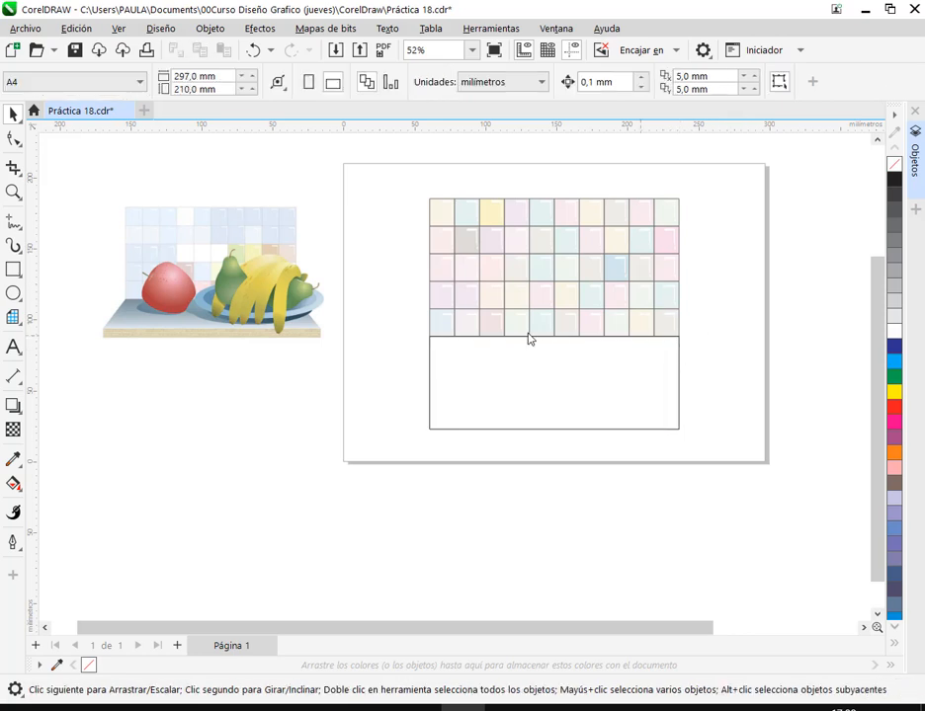
mouse_move(415, 327)
left_mouse_down()
mouse_move(714, 354)
mouse_move(705, 352)
left_mouse_up()
left_click_drag(716, 293, 689, 334)
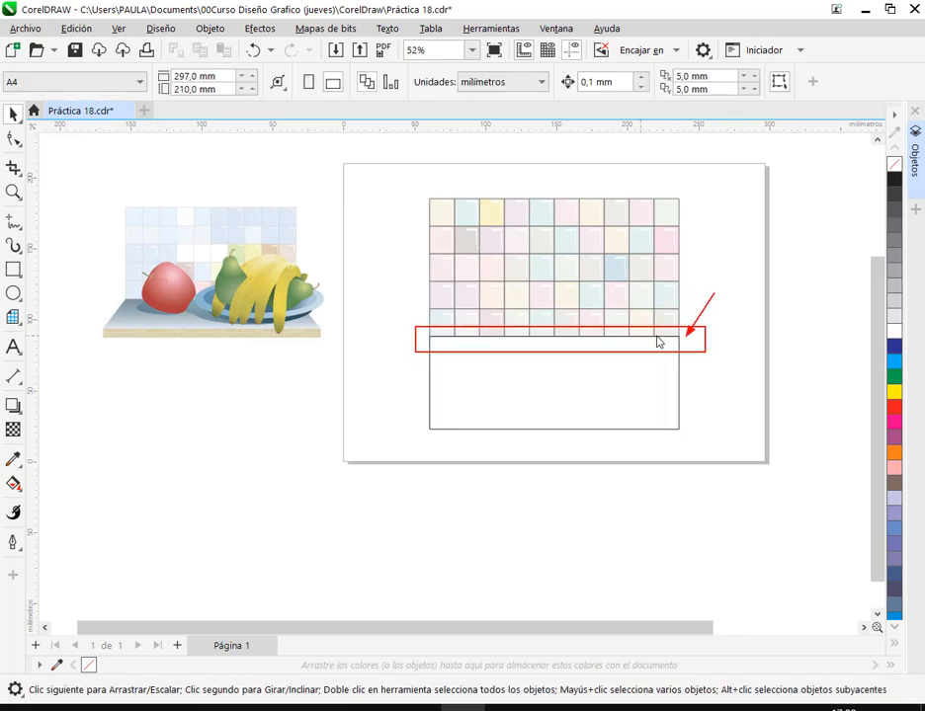
left_click_drag(398, 319, 419, 333)
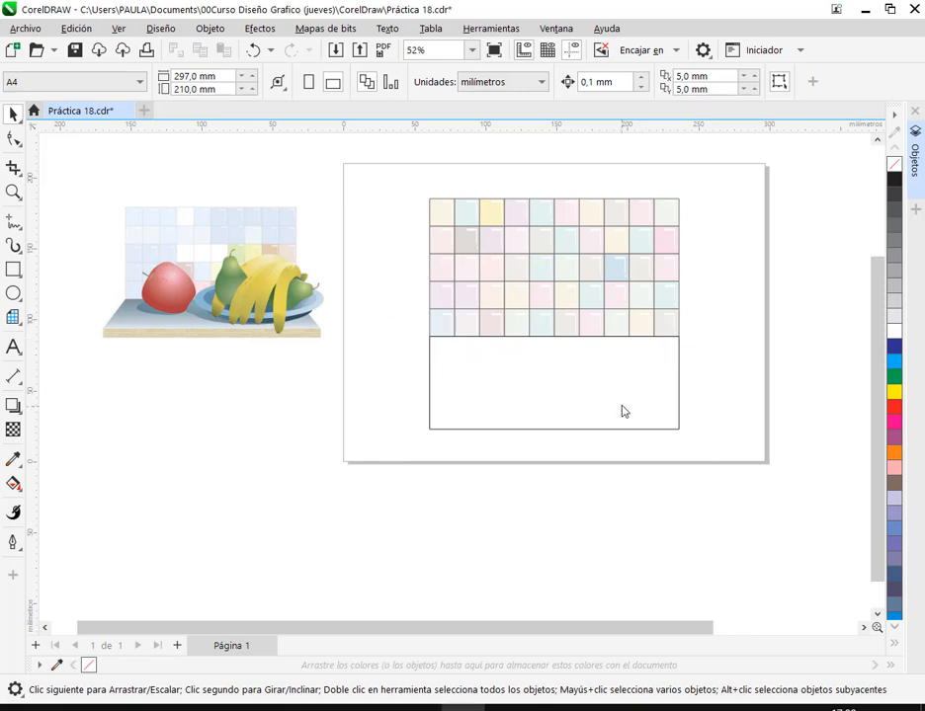
- Place a copy of the table rectangle in the empty area beside the reference picture and convert the copy to curves
left_click(621, 411)
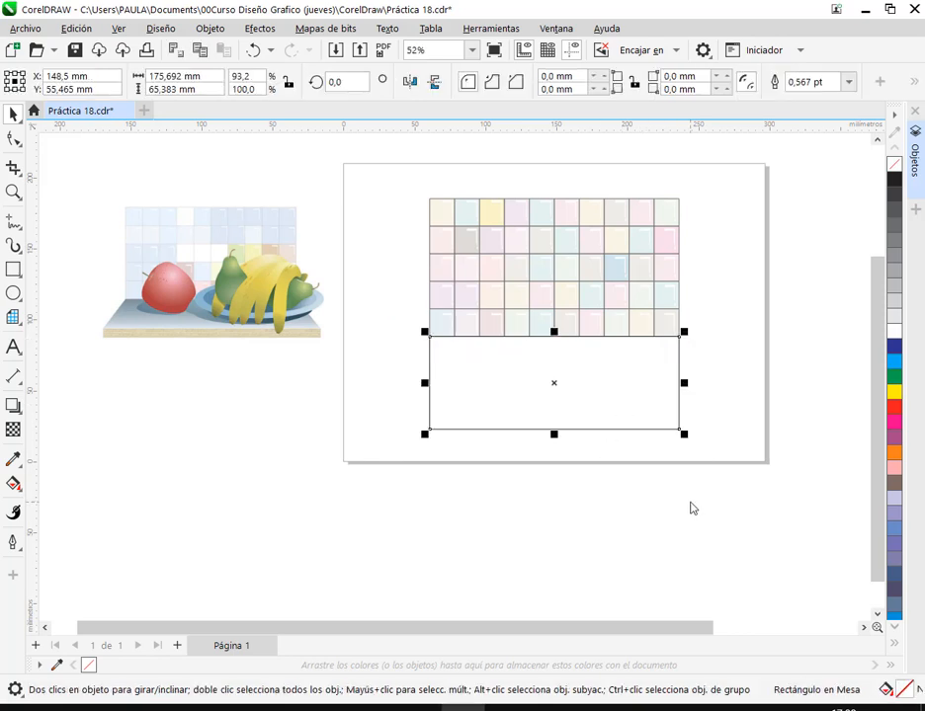
left_click_drag(553, 543, 669, 522)
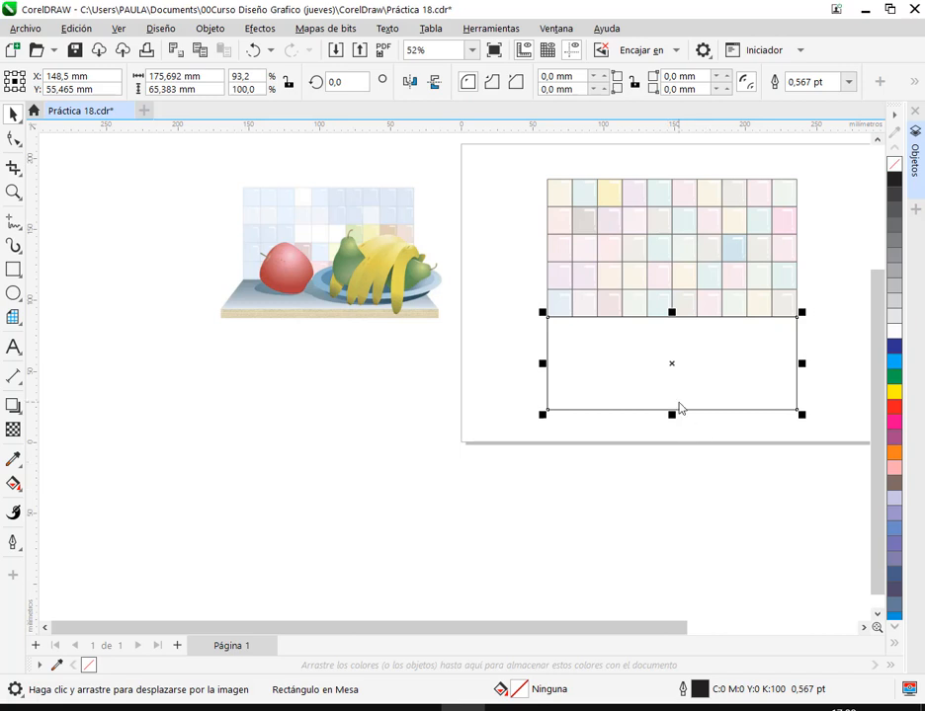
left_click_drag(672, 367, 213, 403)
left_click_drag(402, 451, 447, 315)
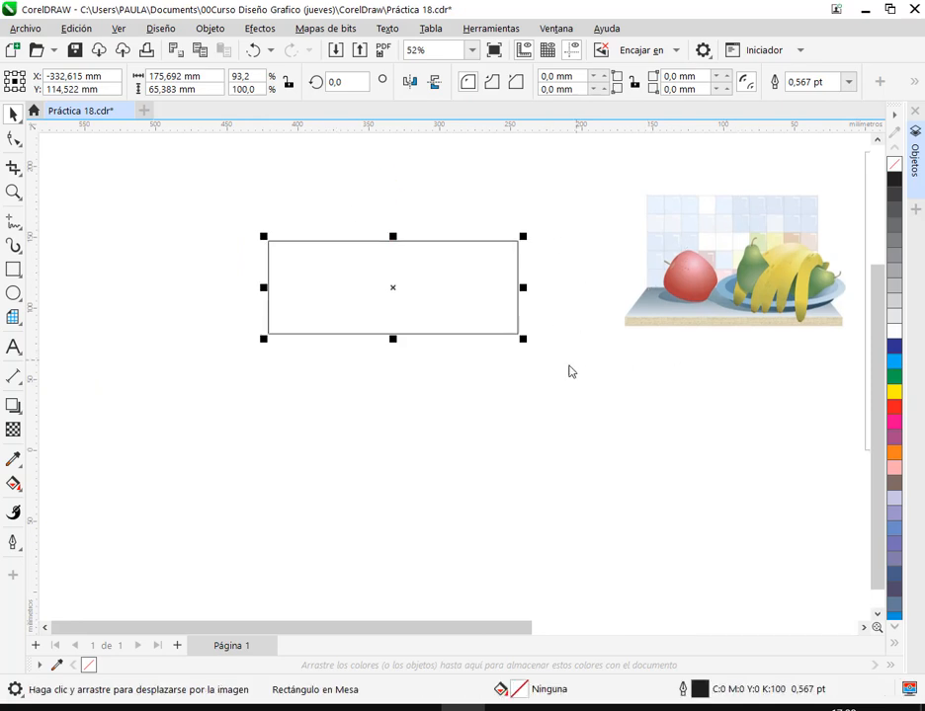
left_click_drag(570, 372, 522, 395)
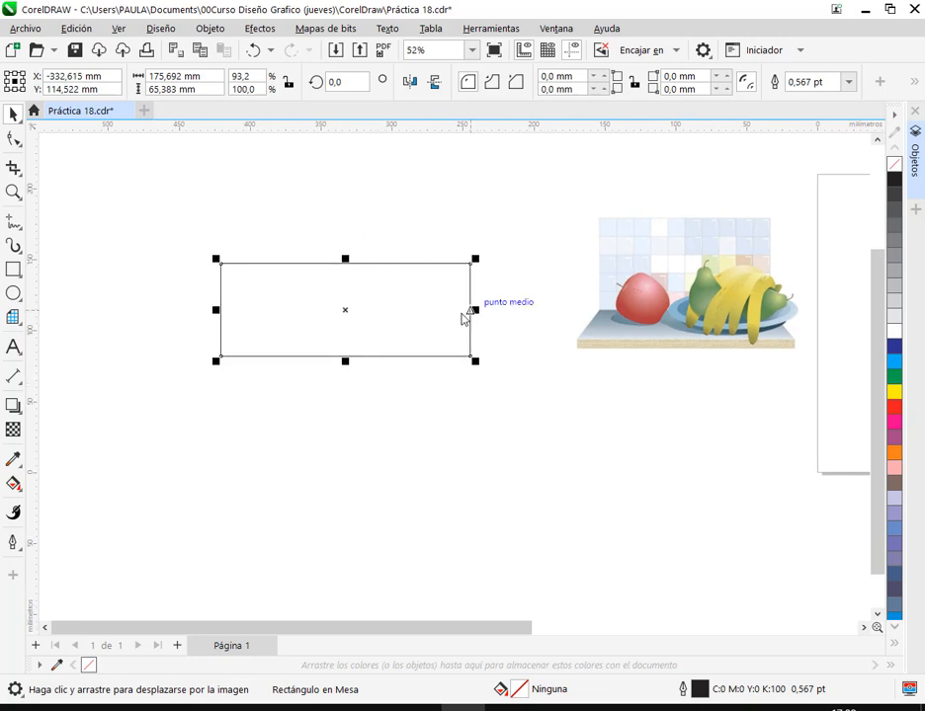
right_click(351, 312)
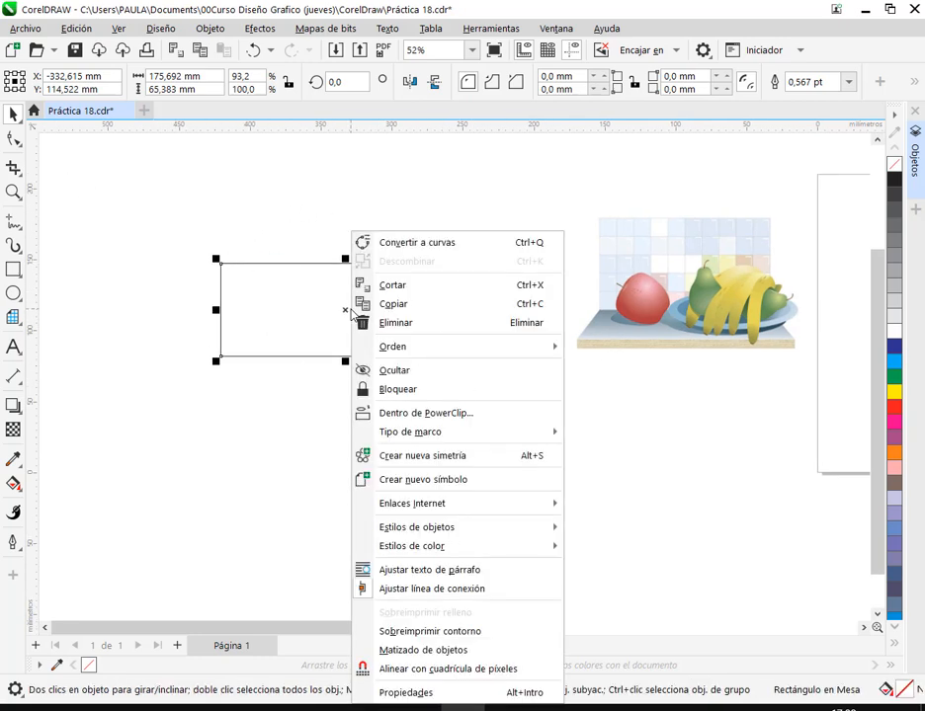
left_click(437, 244)
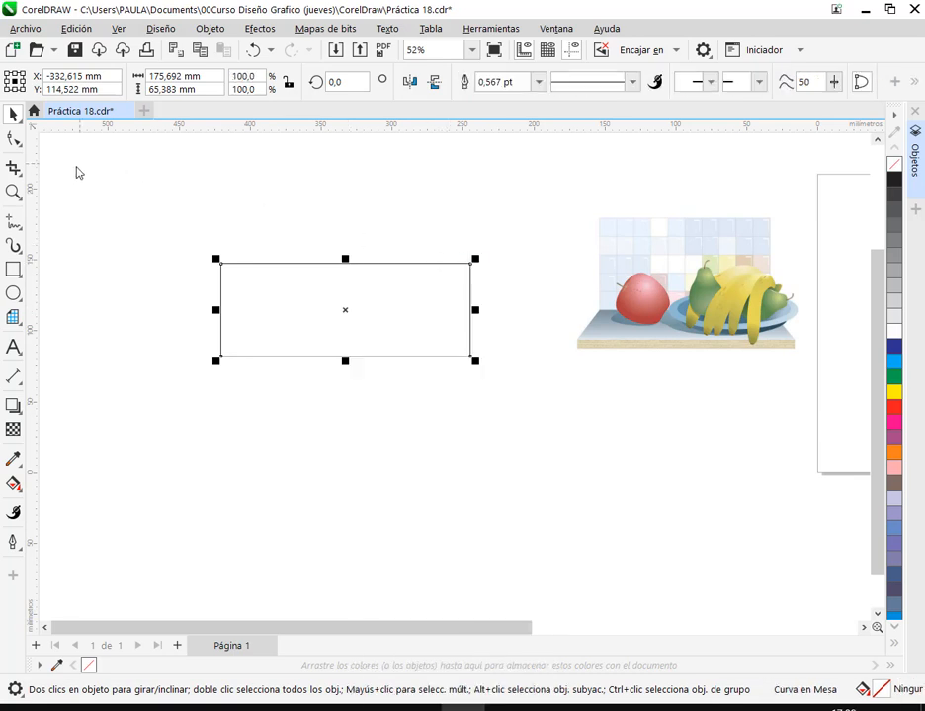
- Try stretching the two bottom nodes of the converted rectangle toward one side only, and undo it
left_click(14, 139)
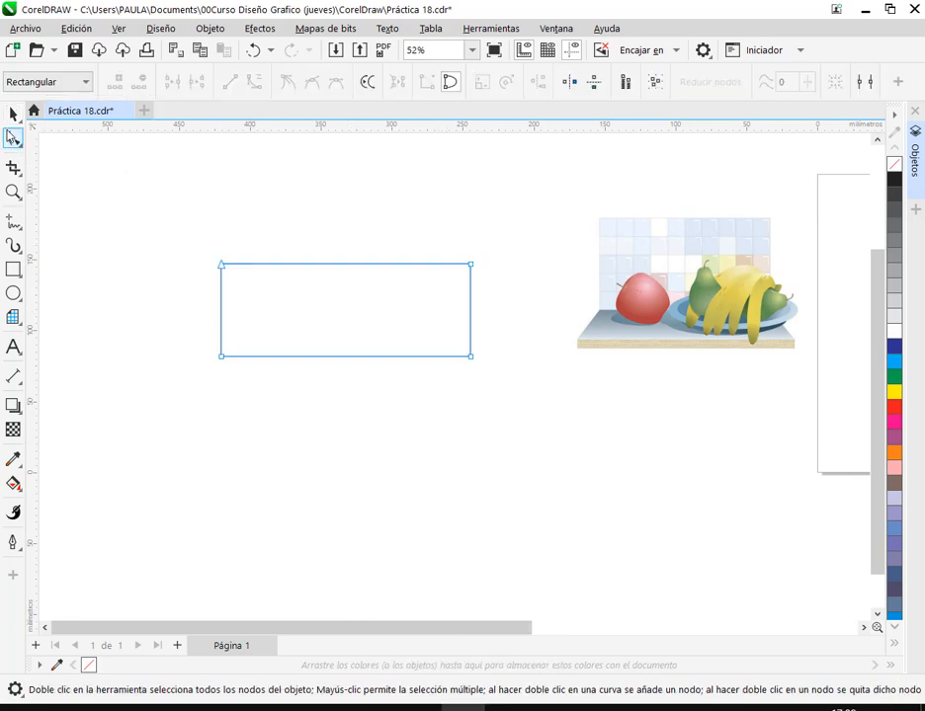
left_click_drag(184, 330, 533, 398)
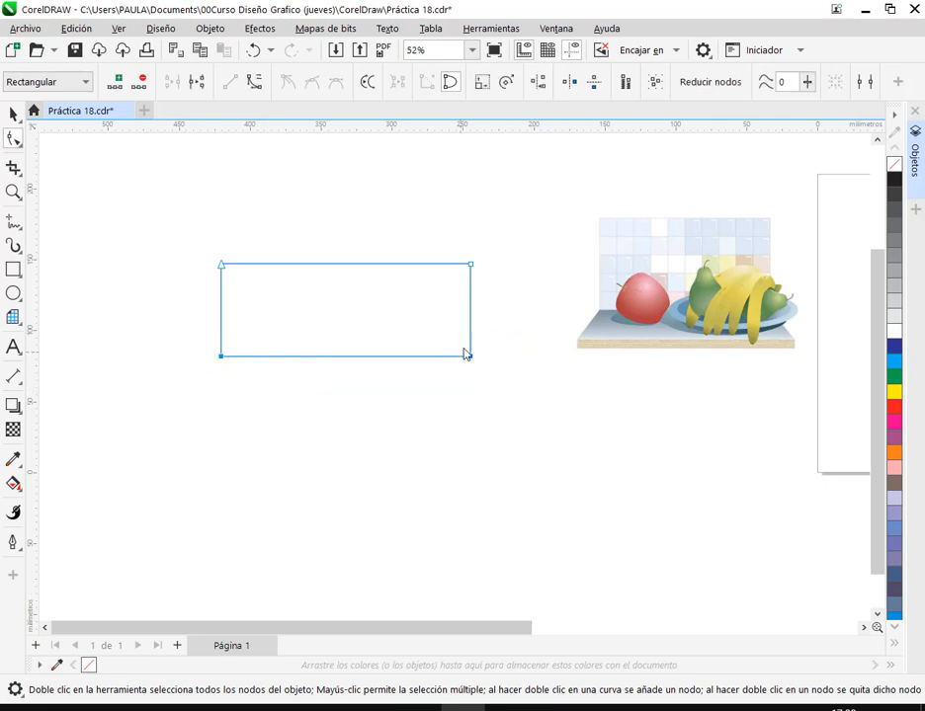
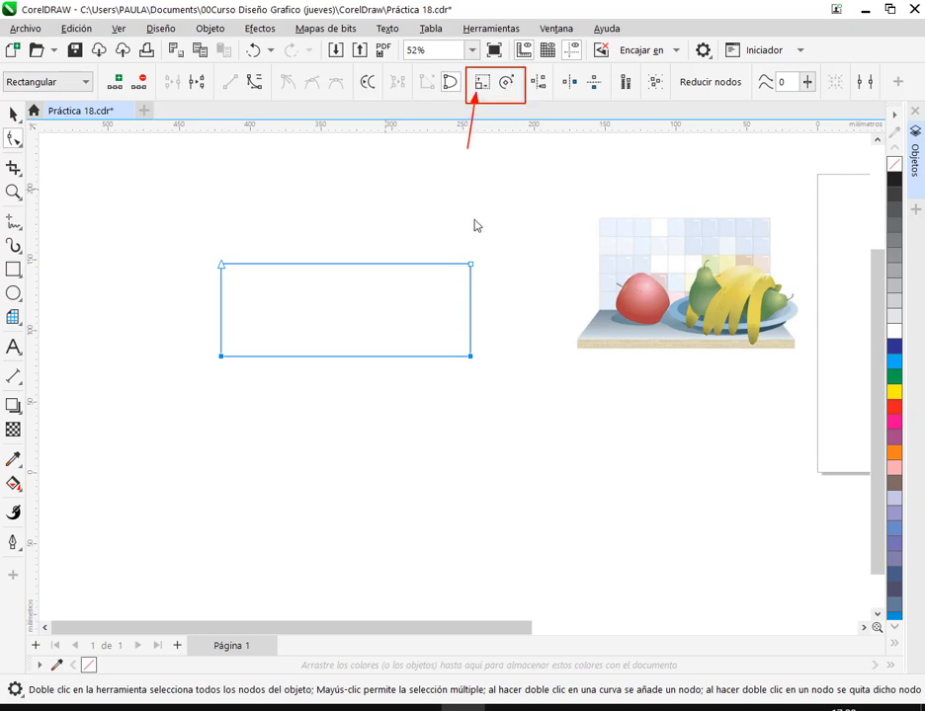
left_click(481, 85)
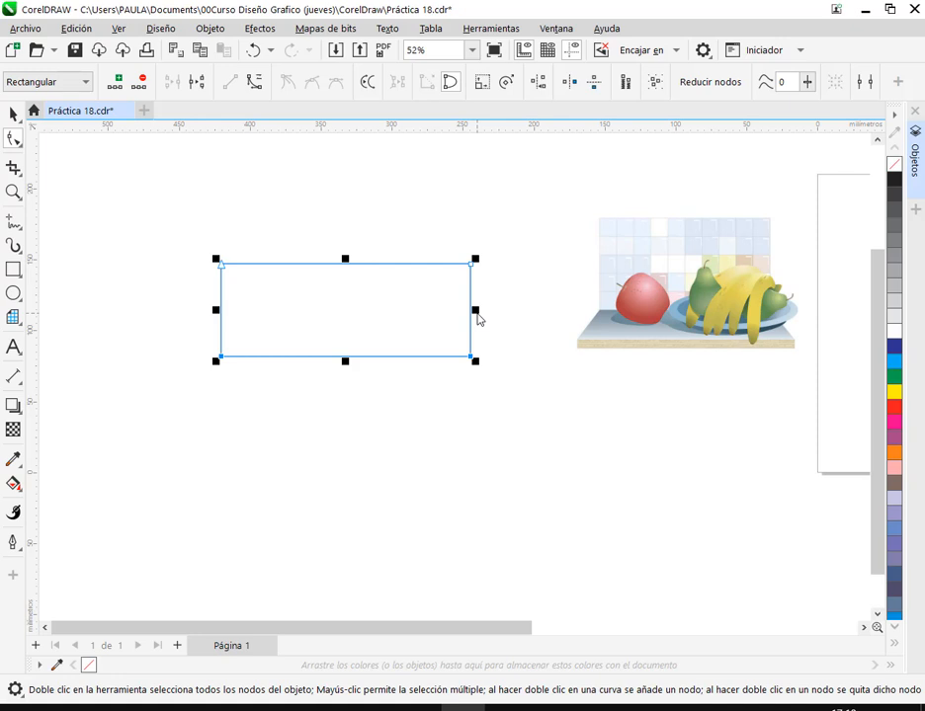
left_click_drag(479, 318, 548, 313)
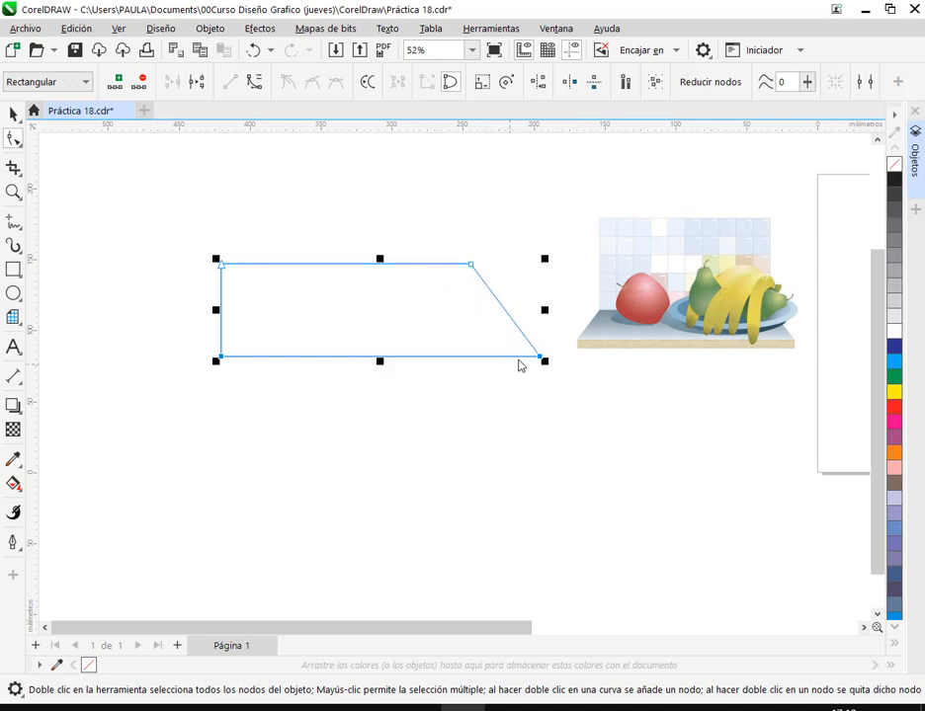
key("ctrl+z")
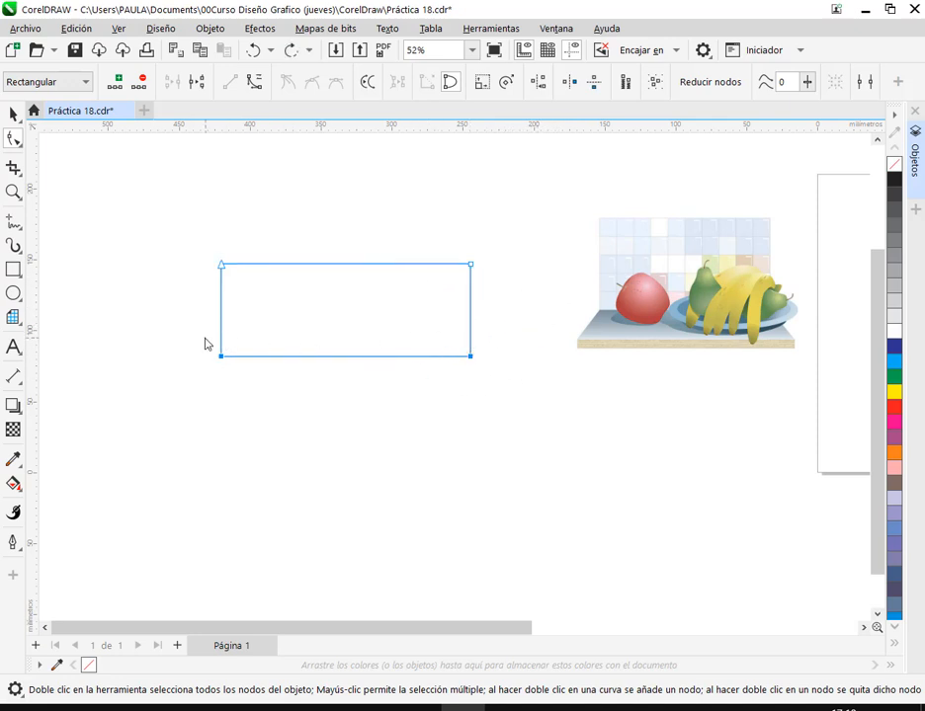
- Stretch the rectangle's two bottom nodes symmetrically outward to form a trapezoid about 220 mm wide at its base
left_click_drag(192, 337, 488, 409)
left_click_drag(176, 339, 524, 411)
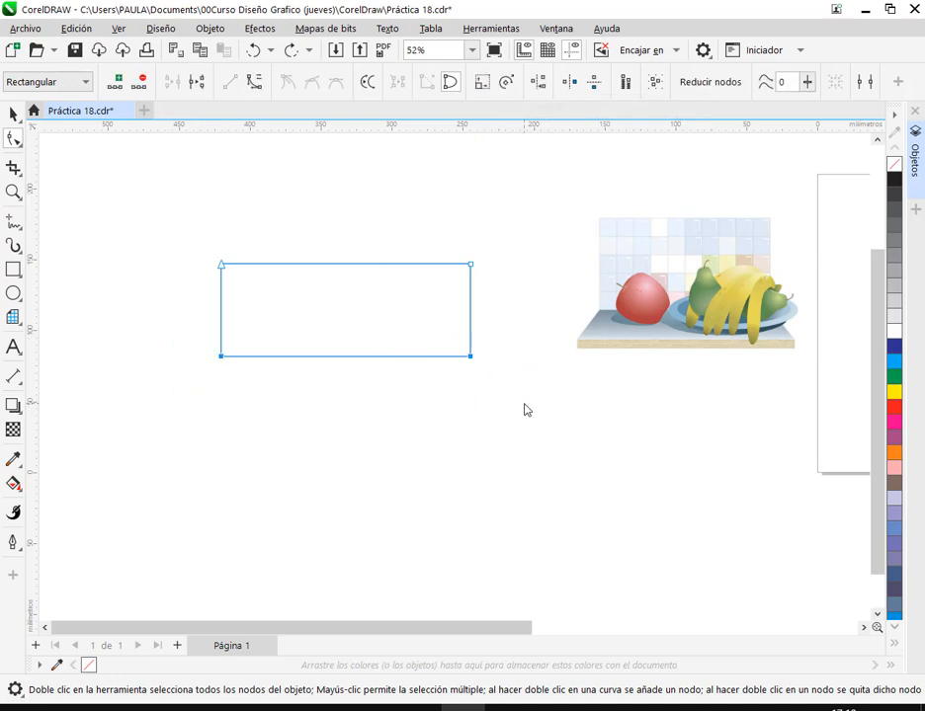
left_click(481, 84)
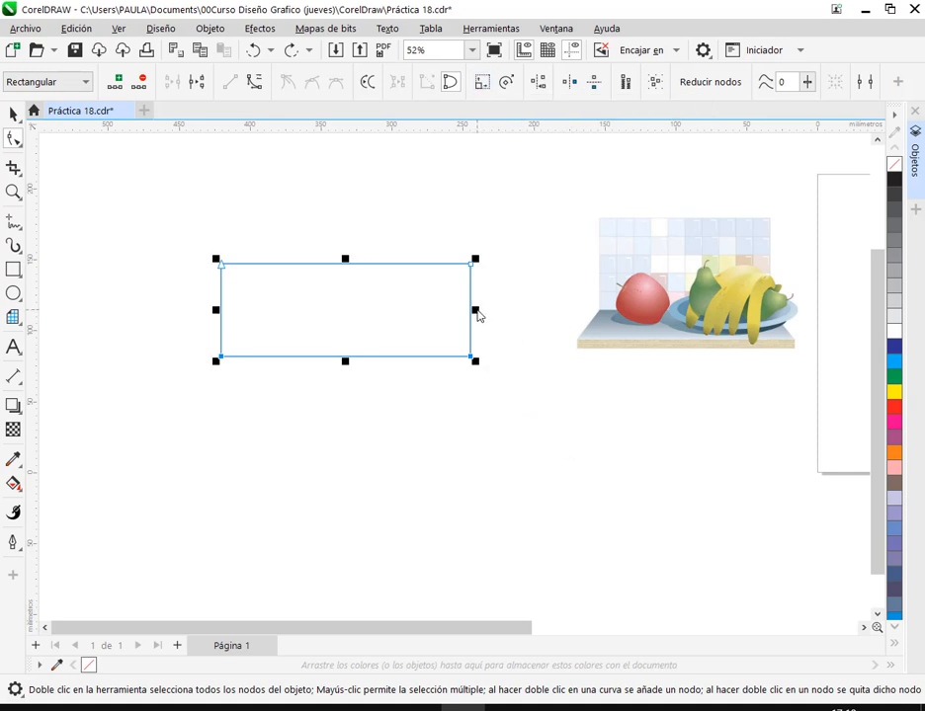
left_click_drag(475, 310, 508, 317)
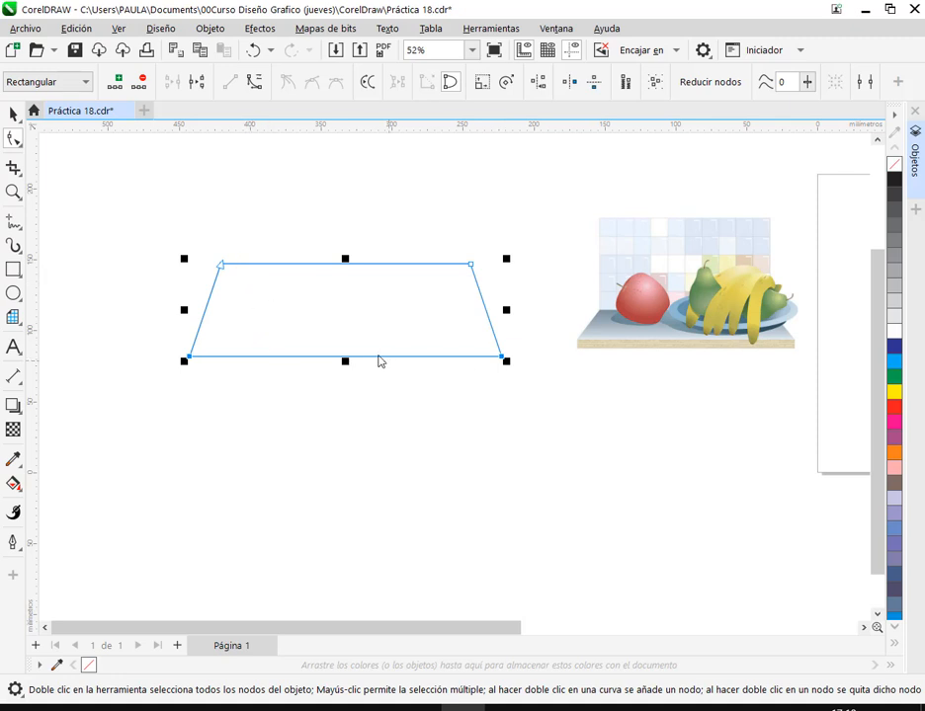
left_click(269, 450)
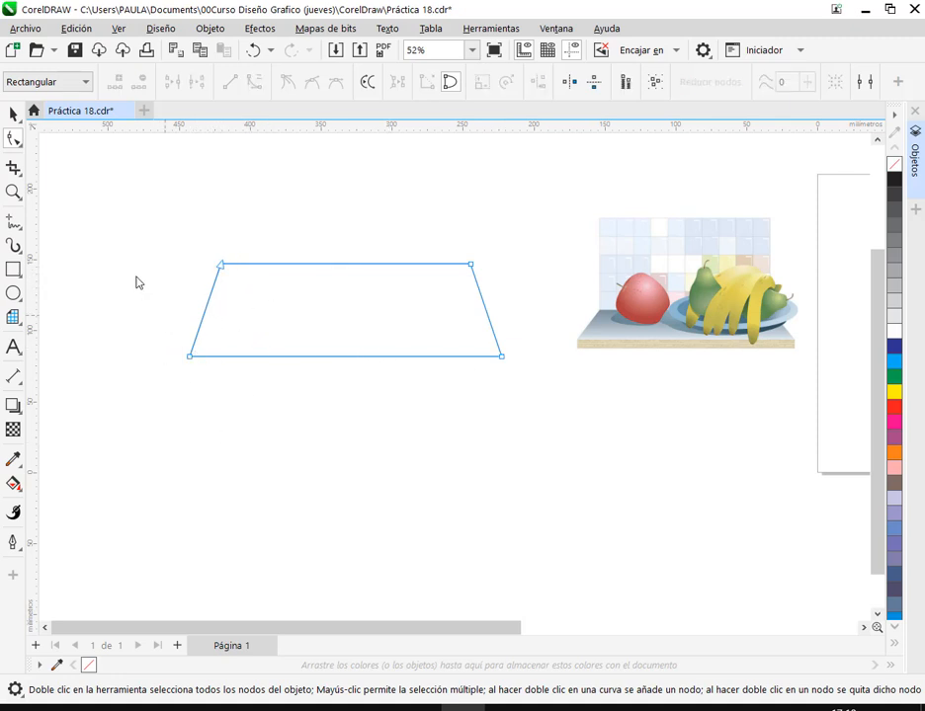
left_click(12, 114)
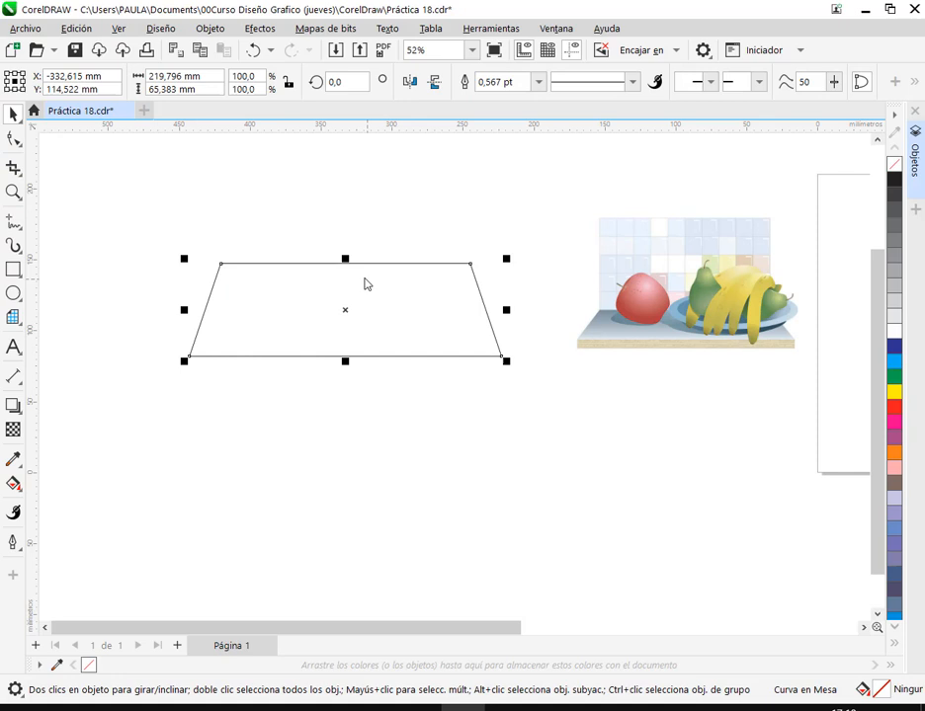
- Reduce the trapezoid's height to about 58 mm and shift the shape slightly away from the reference picture
left_click(347, 368)
left_click_drag(345, 368, 349, 345)
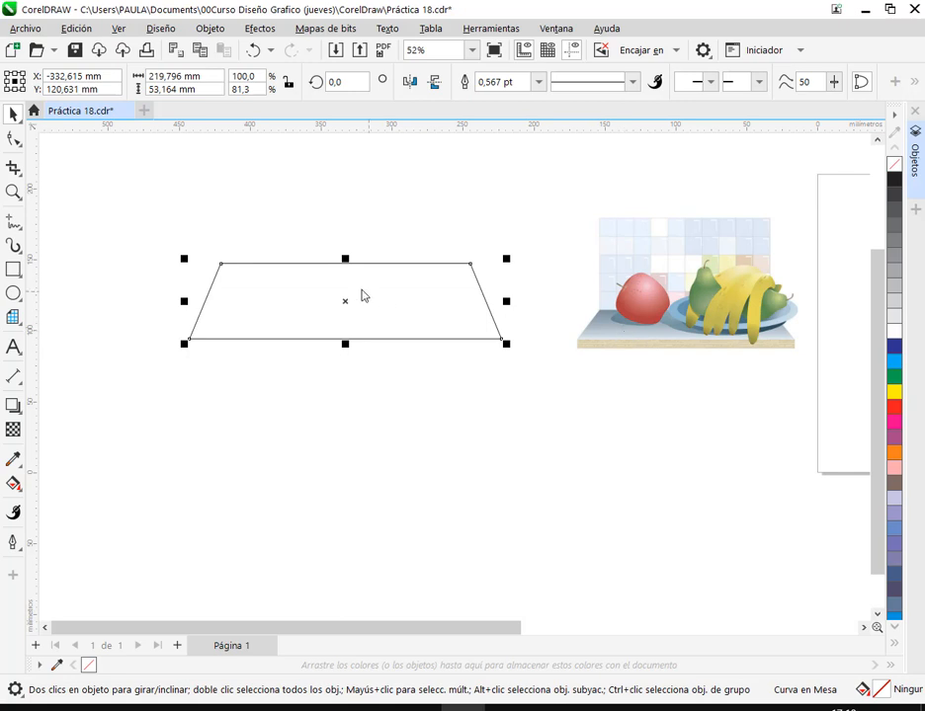
left_click_drag(364, 296, 322, 280)
mouse_move(301, 329)
left_mouse_down()
mouse_move(304, 313)
mouse_move(303, 336)
left_mouse_up()
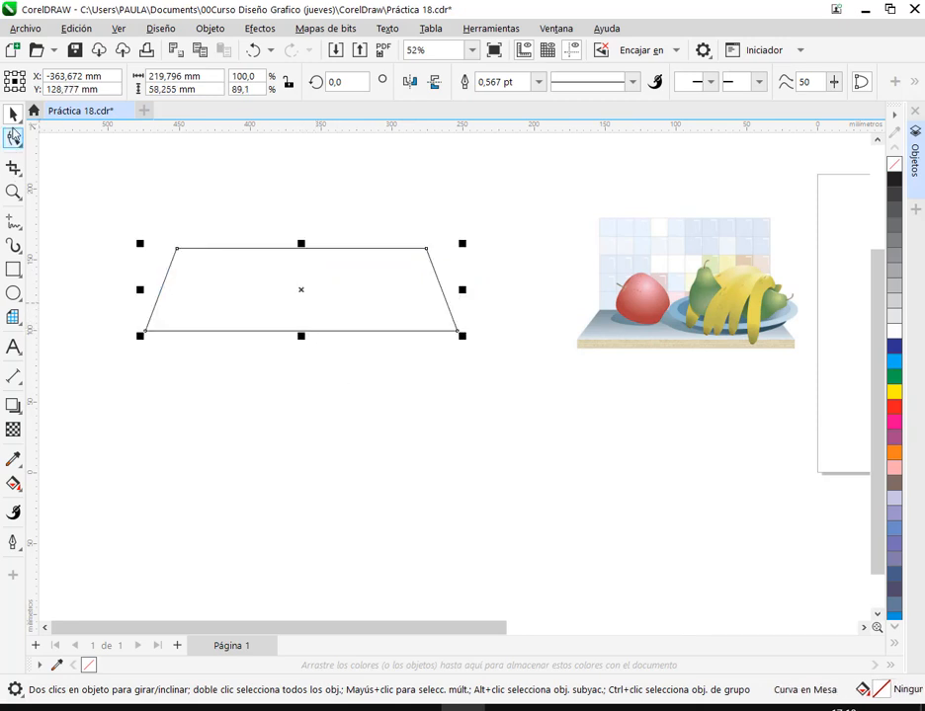
- Widen the trapezoid's base symmetrically to about 242 mm by stretching its two bottom nodes, and move the shape upward
left_click(14, 138)
left_click_drag(114, 308, 472, 348)
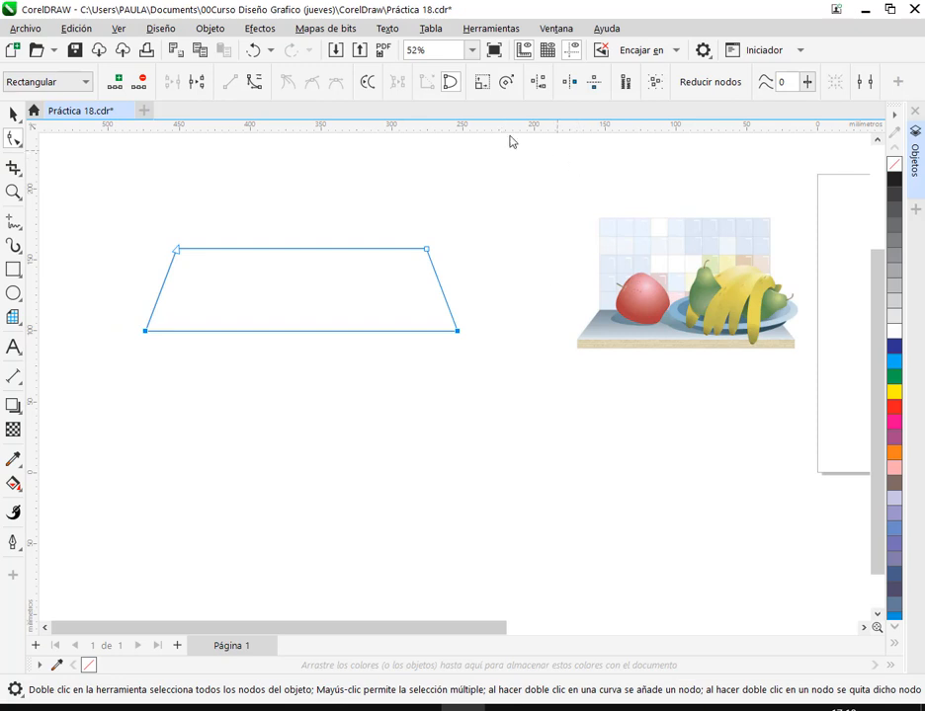
left_click(481, 82)
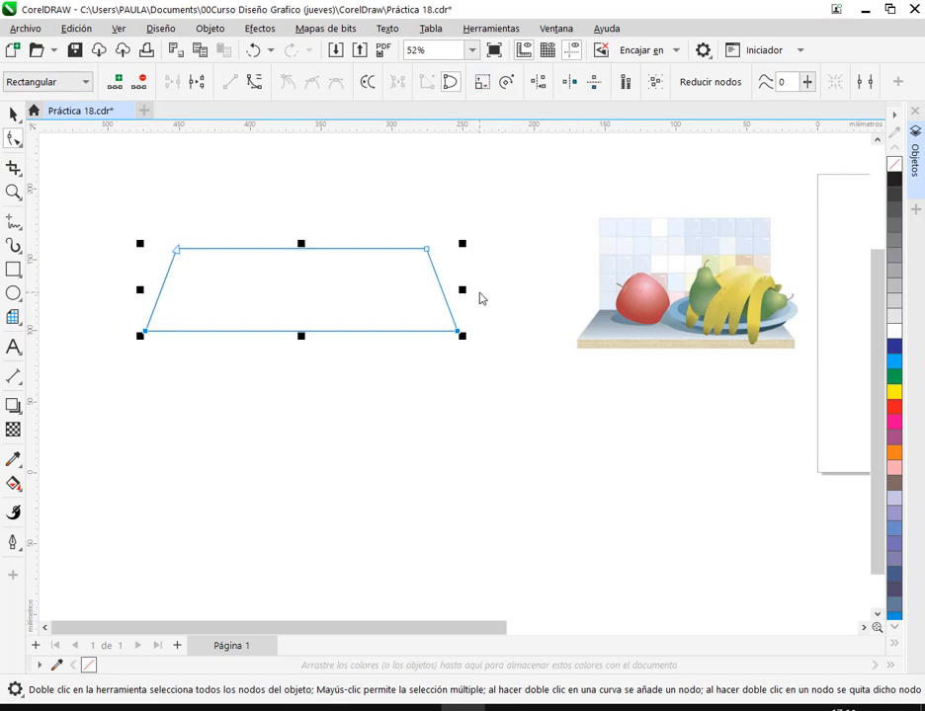
left_click_drag(466, 294, 474, 297)
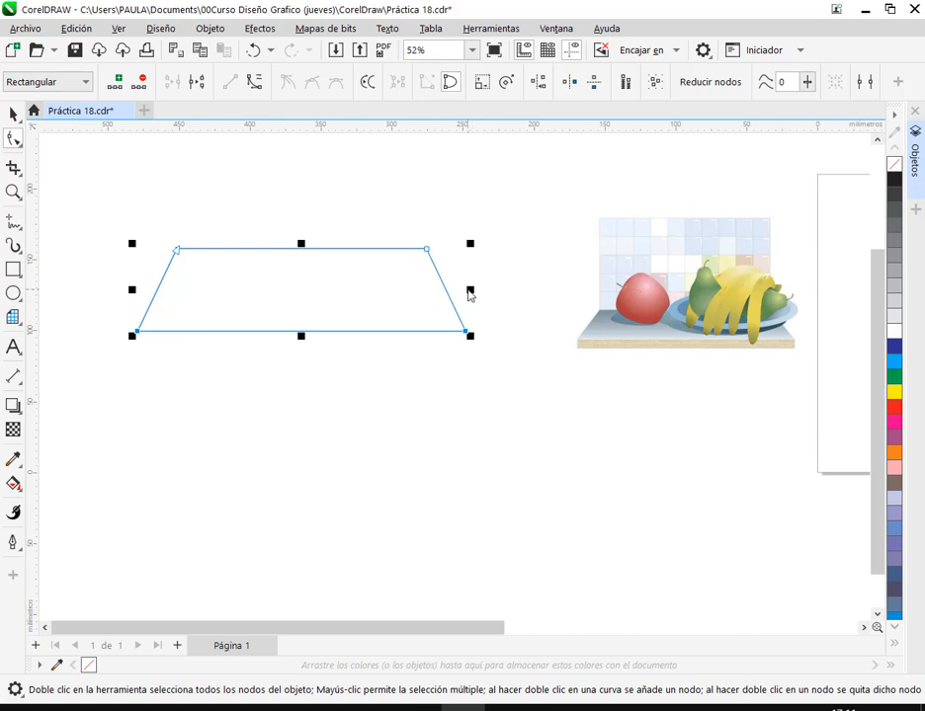
left_click_drag(469, 290, 478, 293)
key("space")
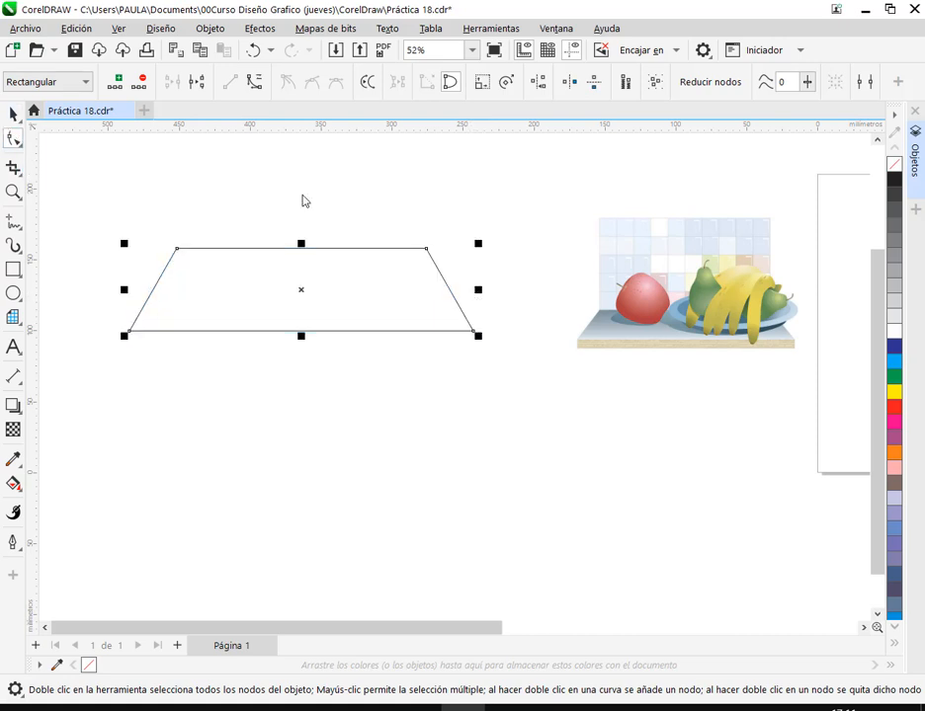
left_click(399, 212)
left_click_drag(346, 247, 364, 188)
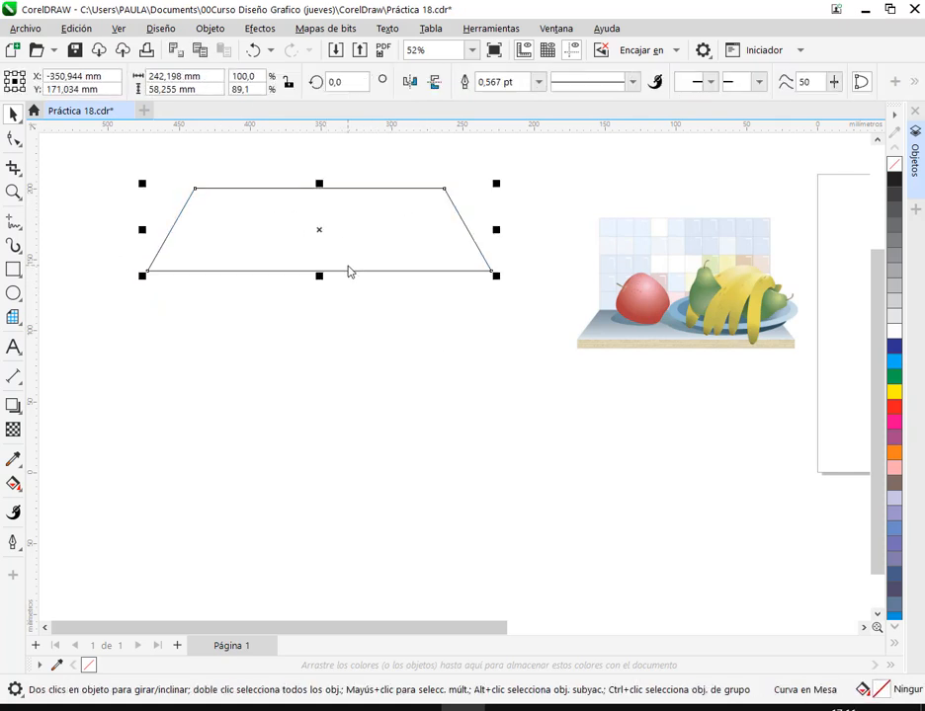
- Bring the plain rectangle from beneath the tiled wall to the empty area below the trapezoid
scroll(428, 381, "down", 1)
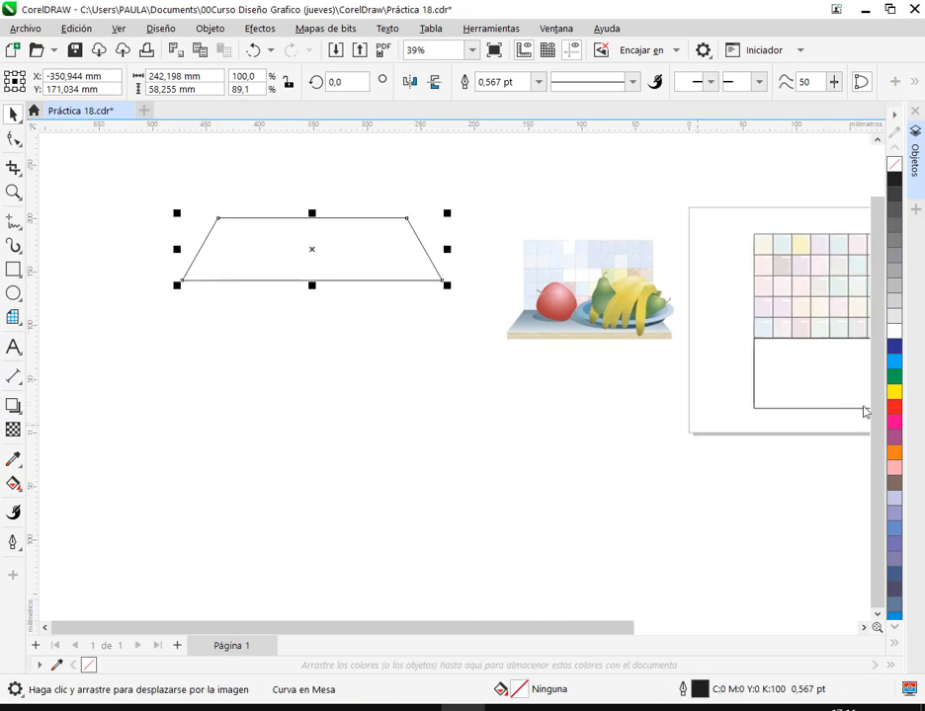
left_click(819, 362)
left_click_drag(808, 387, 275, 364)
scroll(274, 364, "up", 2)
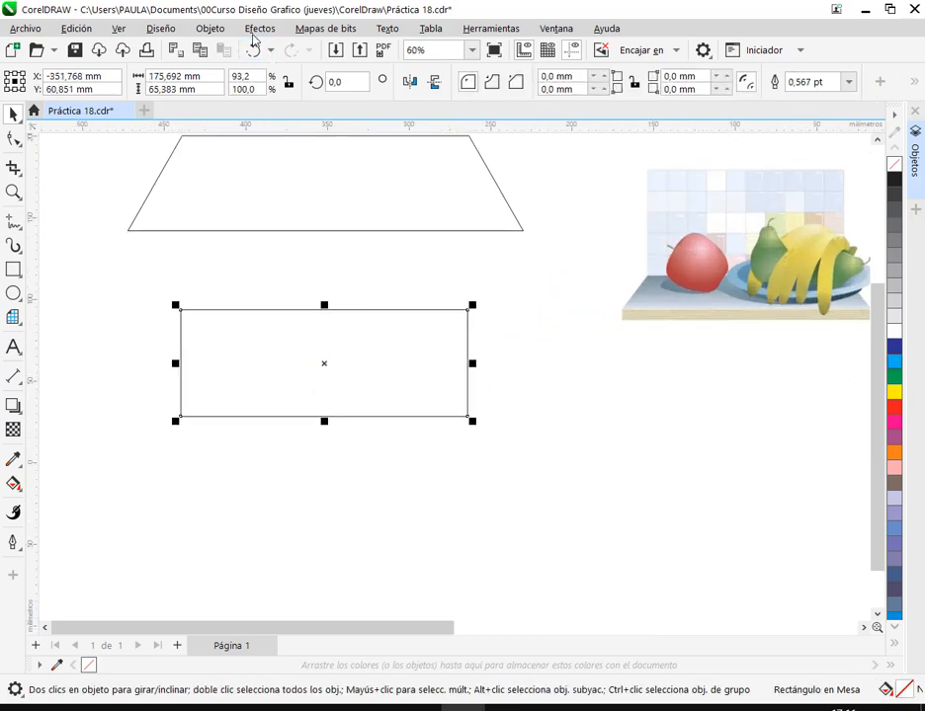
- Add a perspective effect to the rectangle below the trapezoid
left_click(220, 29)
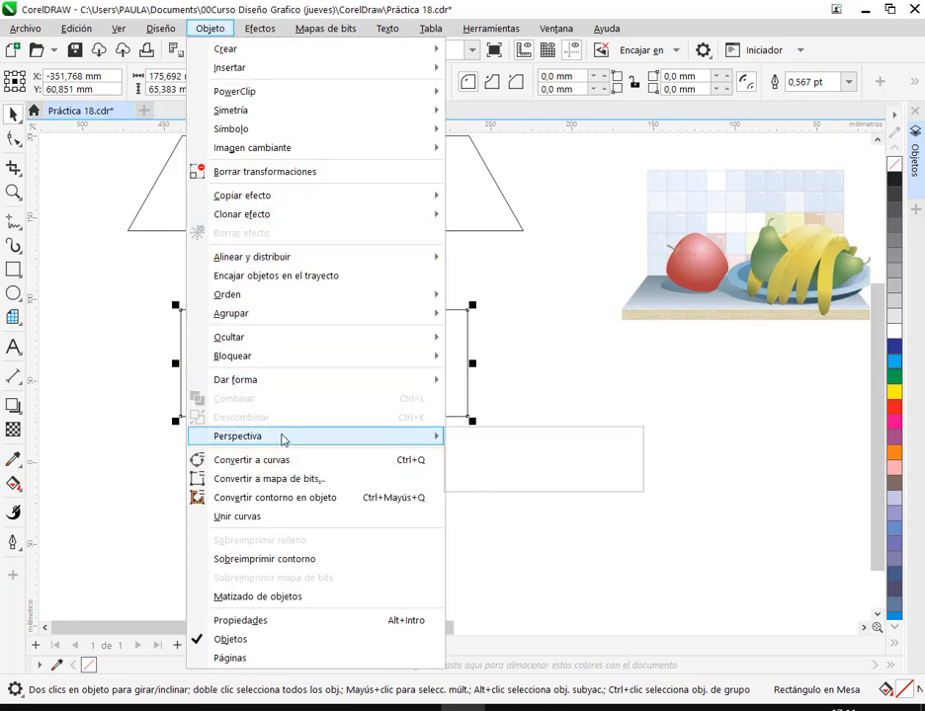
mouse_move(270, 436)
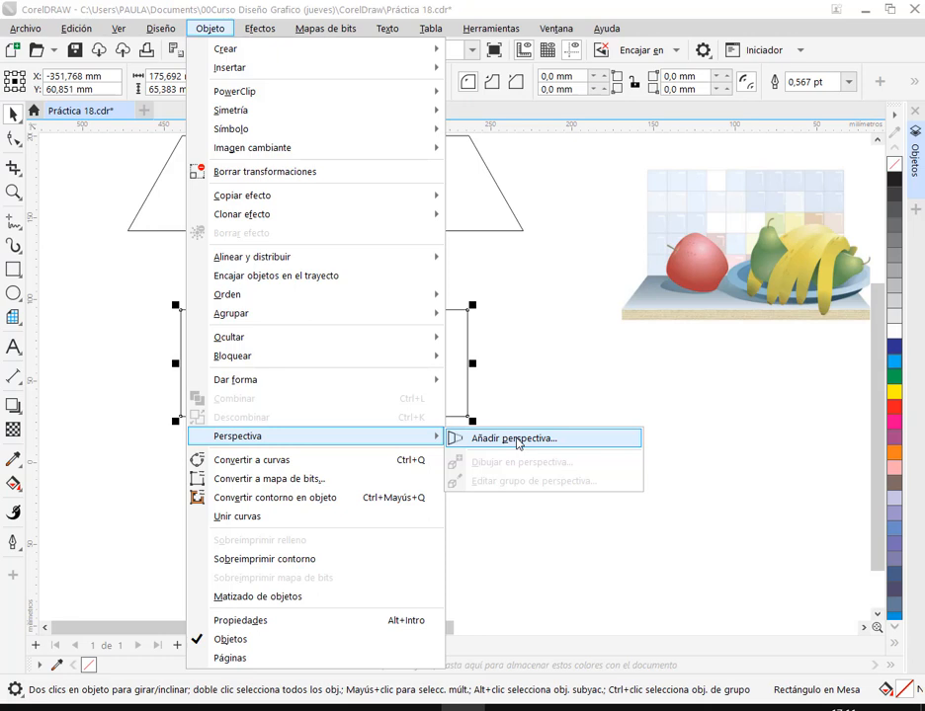
mouse_move(255, 32)
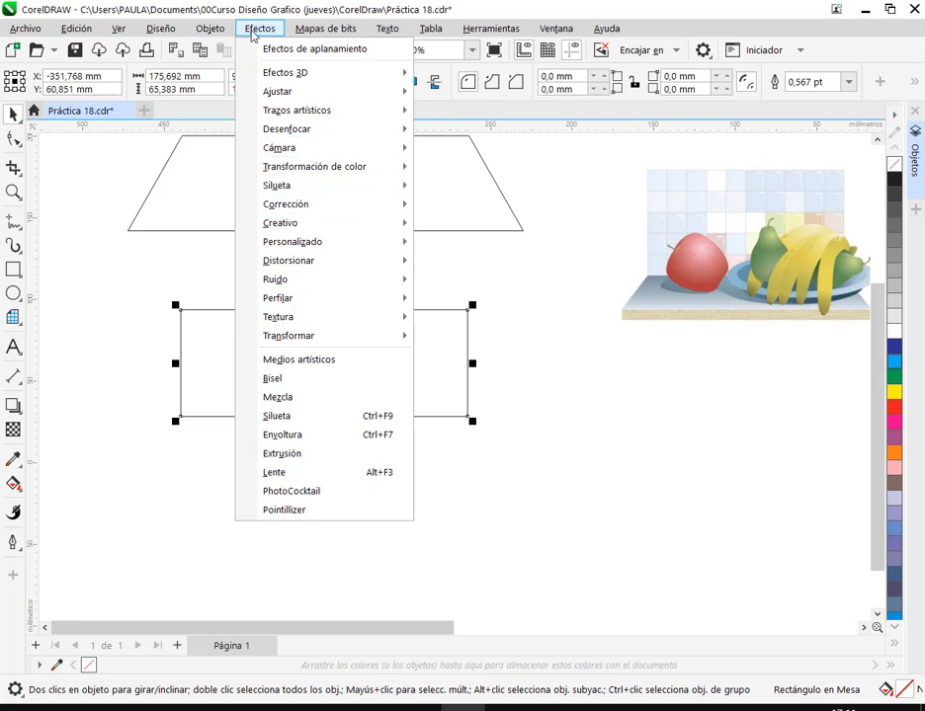
mouse_move(217, 29)
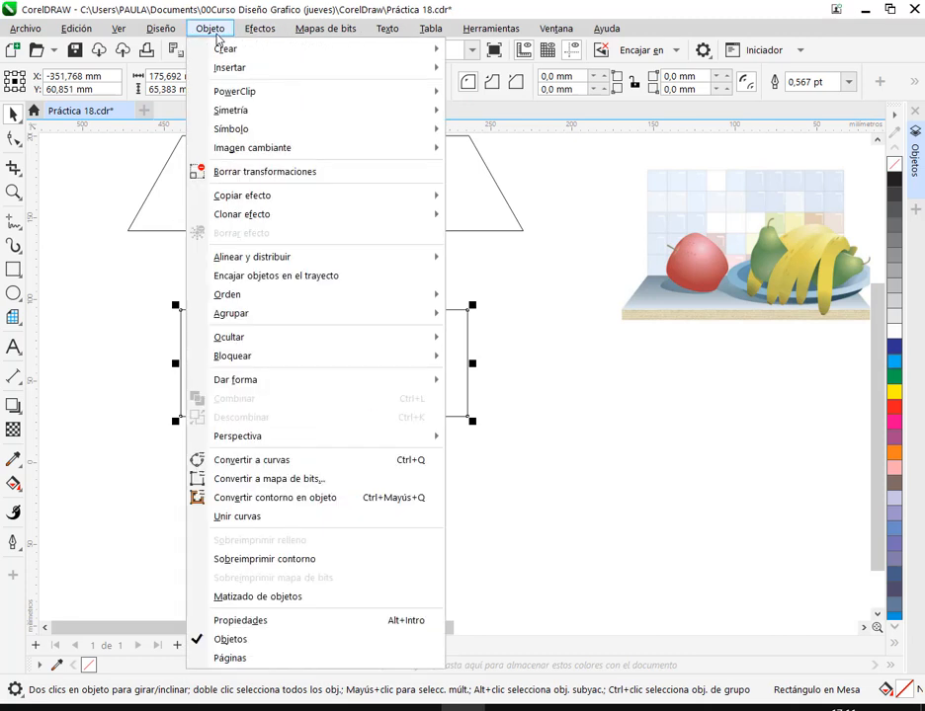
mouse_move(234, 94)
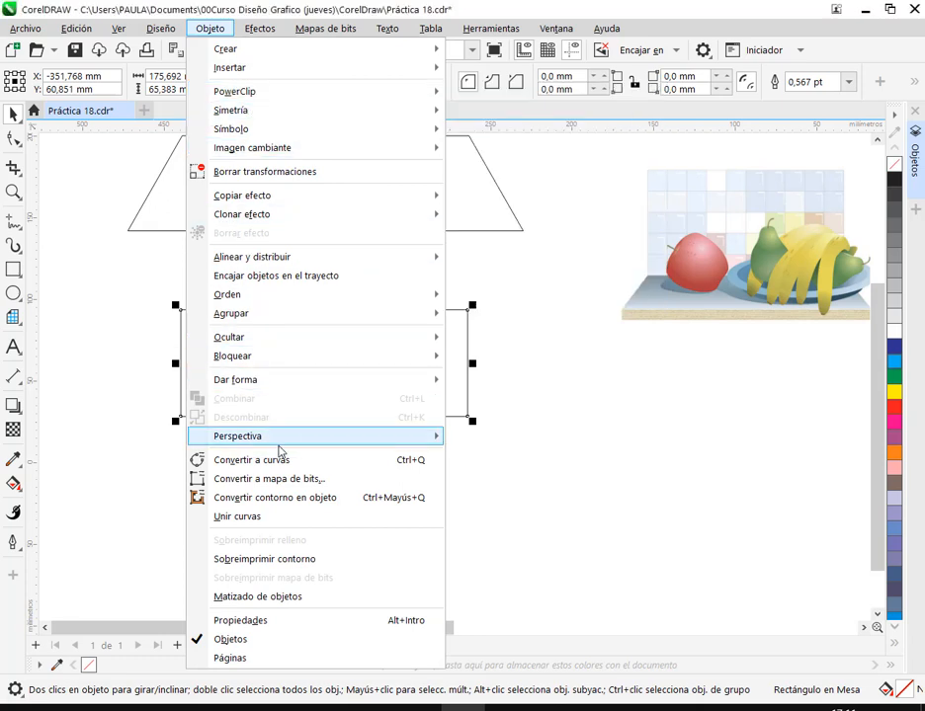
mouse_move(278, 438)
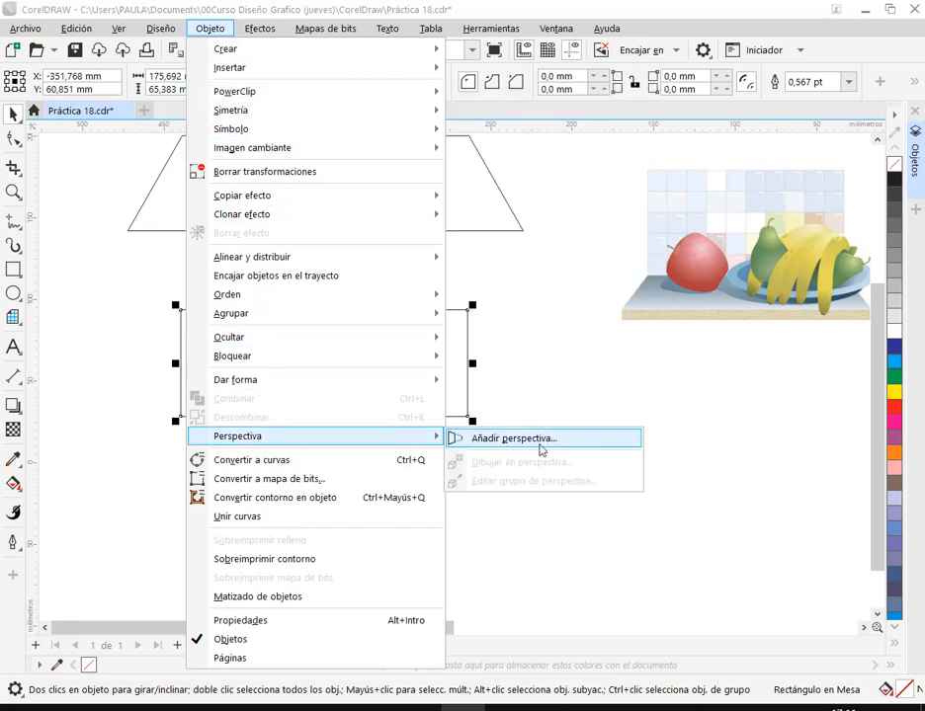
left_click(541, 446)
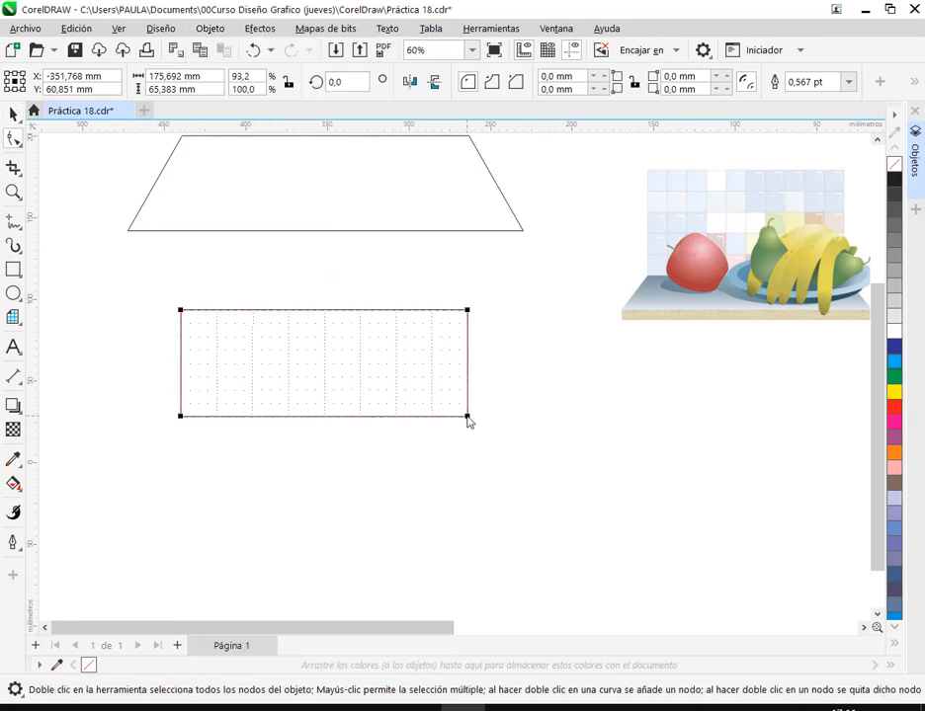
left_click_drag(472, 426, 558, 458)
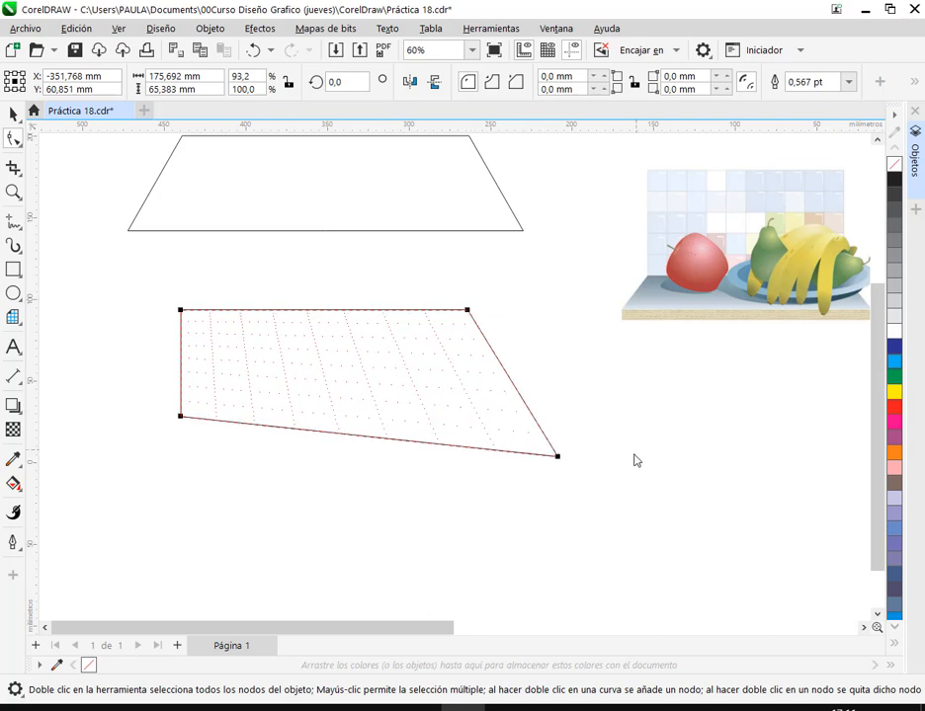
key("ctrl+z")
left_click_drag(466, 314, 512, 255)
key("ctrl+z")
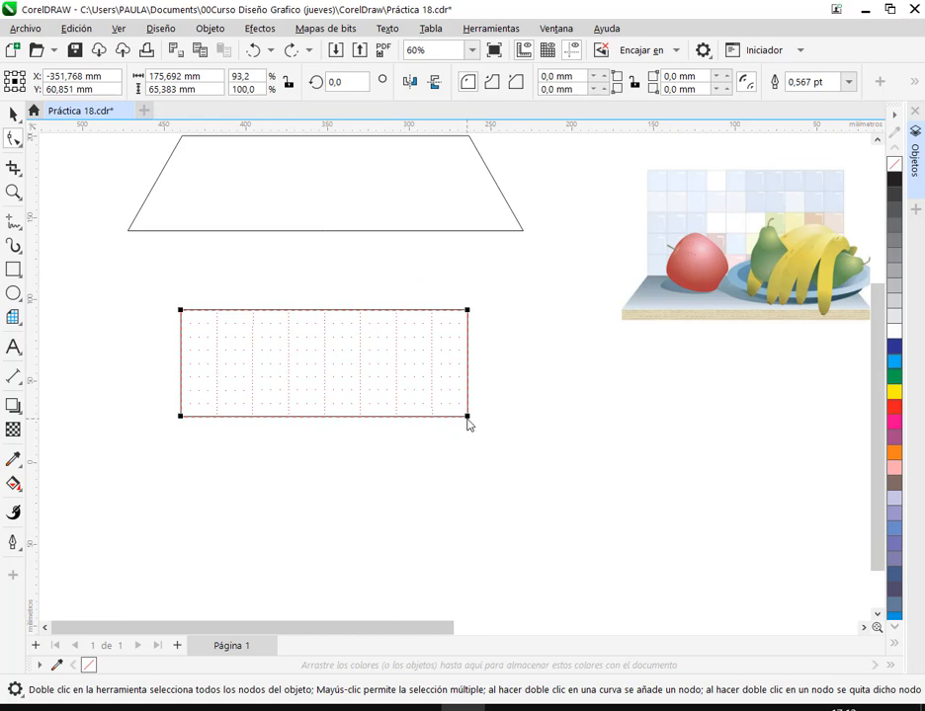
- Stretch the base of the perspective rectangle symmetrically to about 285 mm and reduce the shape's height to about 49 mm
left_click_drag(474, 422, 539, 419)
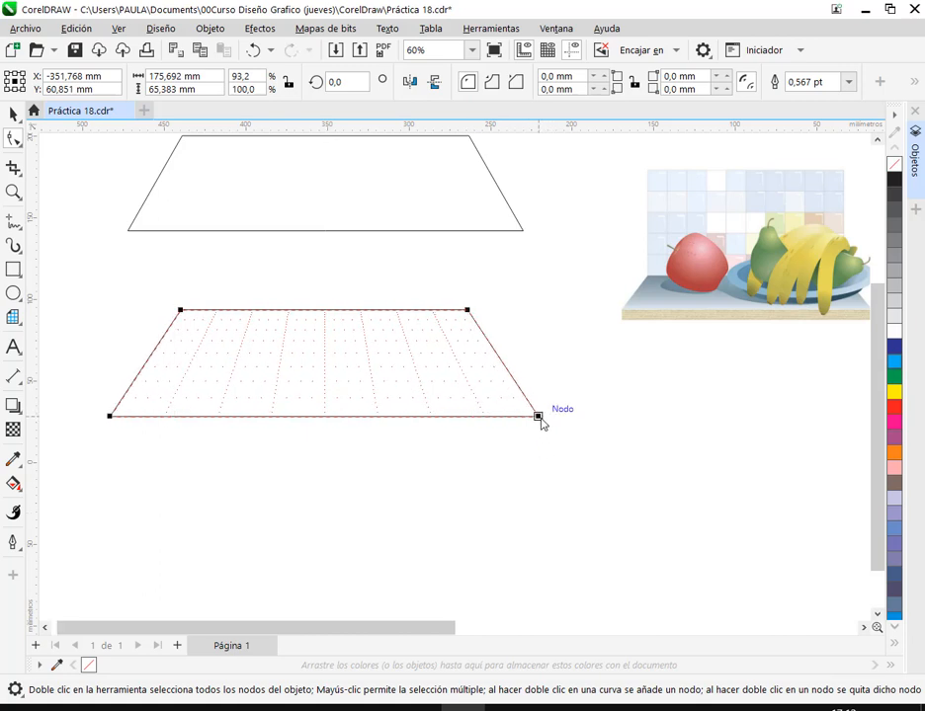
left_click_drag(540, 419, 697, 423)
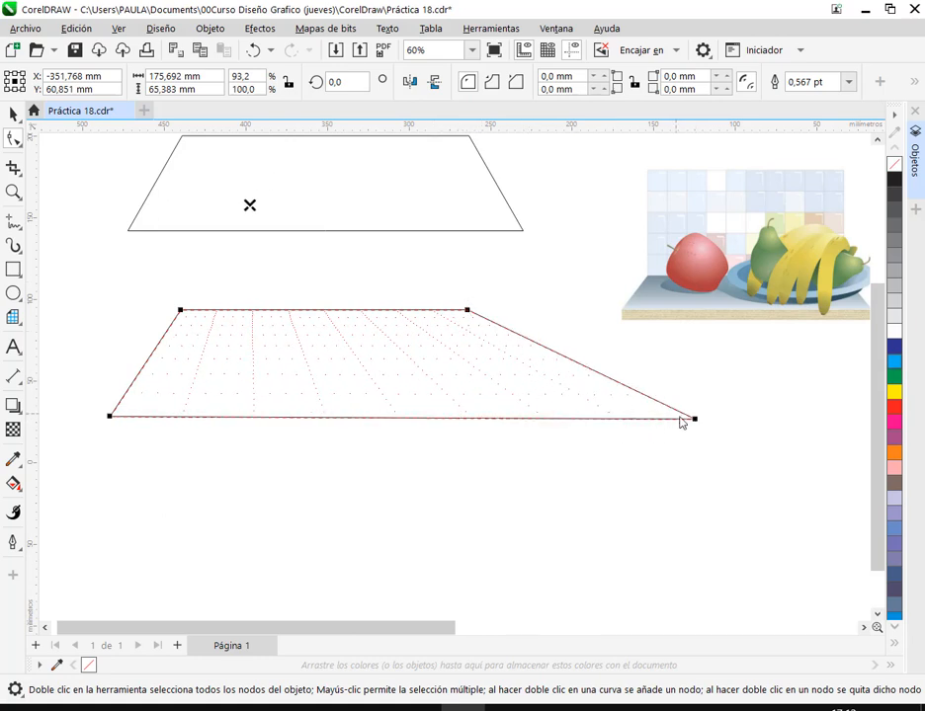
key("ctrl+z")
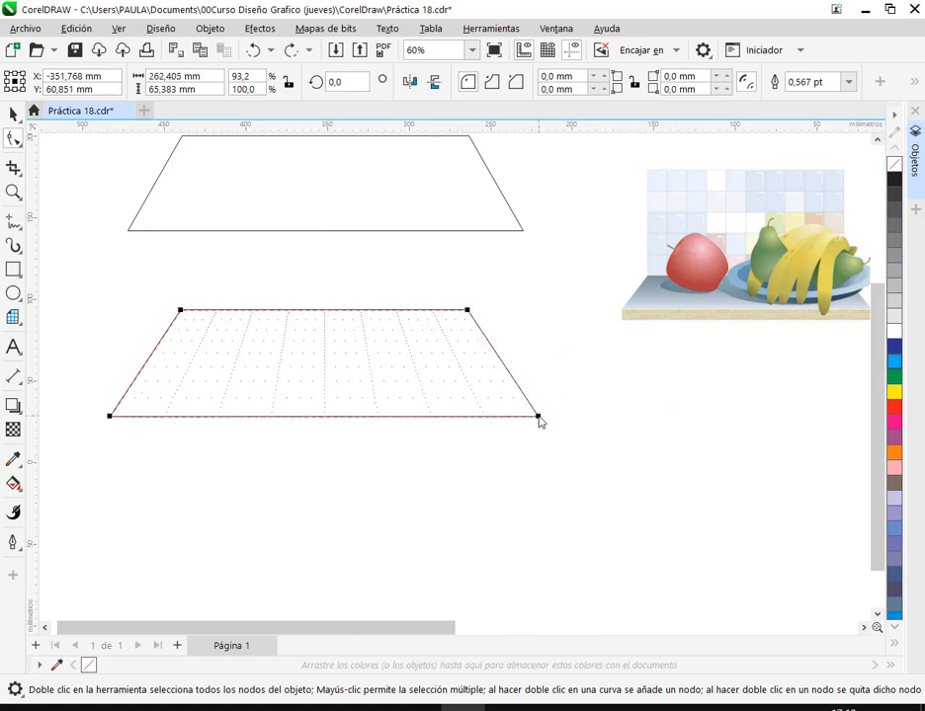
left_click_drag(538, 420, 559, 419)
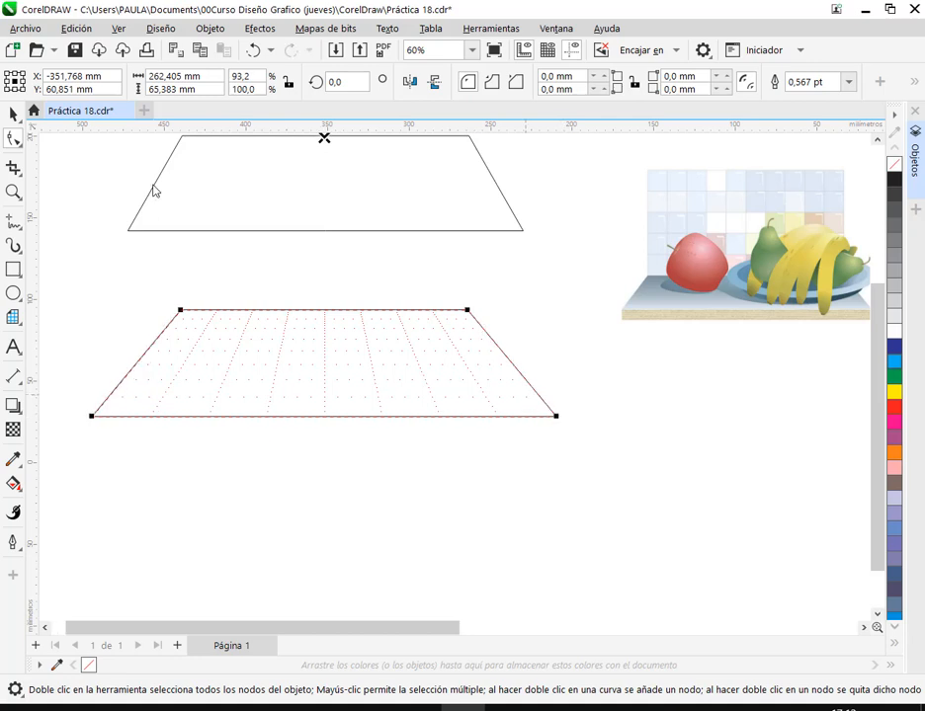
key("space")
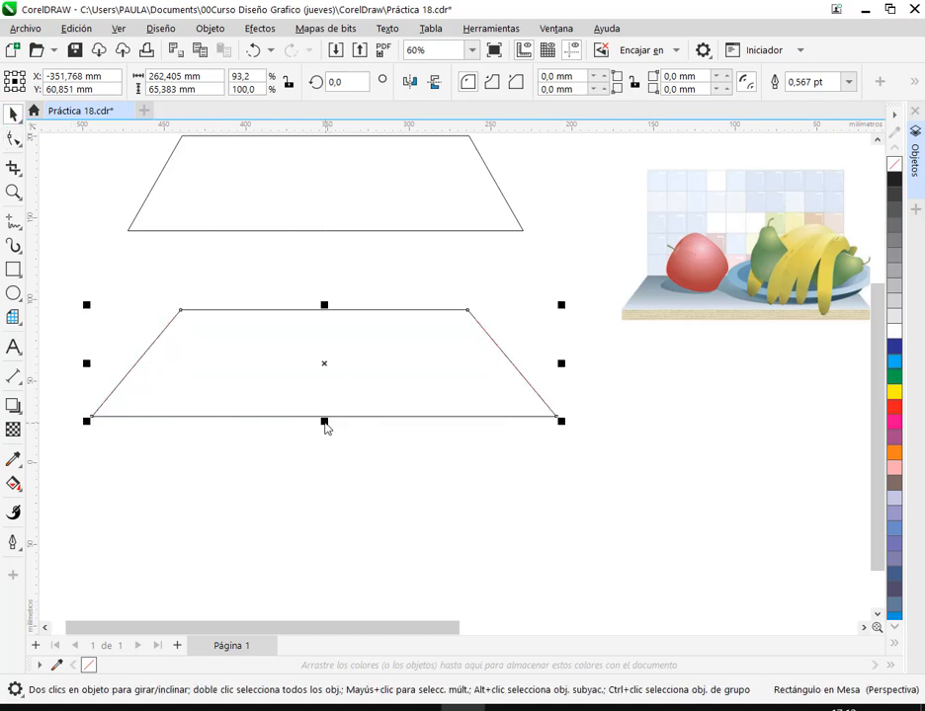
left_click_drag(326, 423, 329, 397)
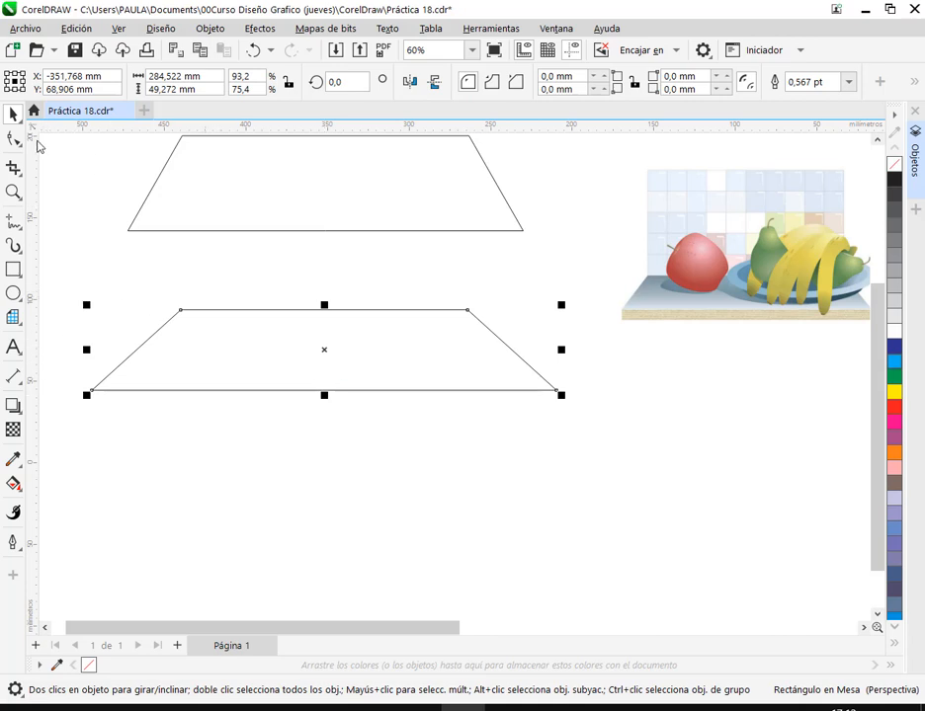
- Narrow the base of the perspective shape symmetrically to about 251 mm by adjusting its bottom perspective nodes
left_click(14, 138)
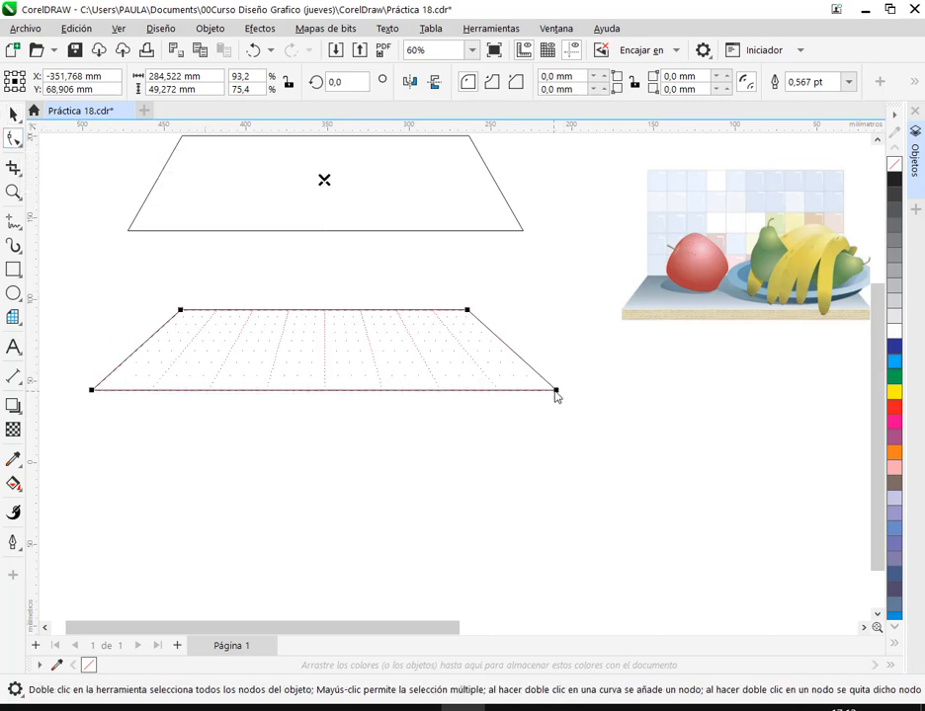
left_click_drag(558, 395, 532, 396)
left_click(12, 115)
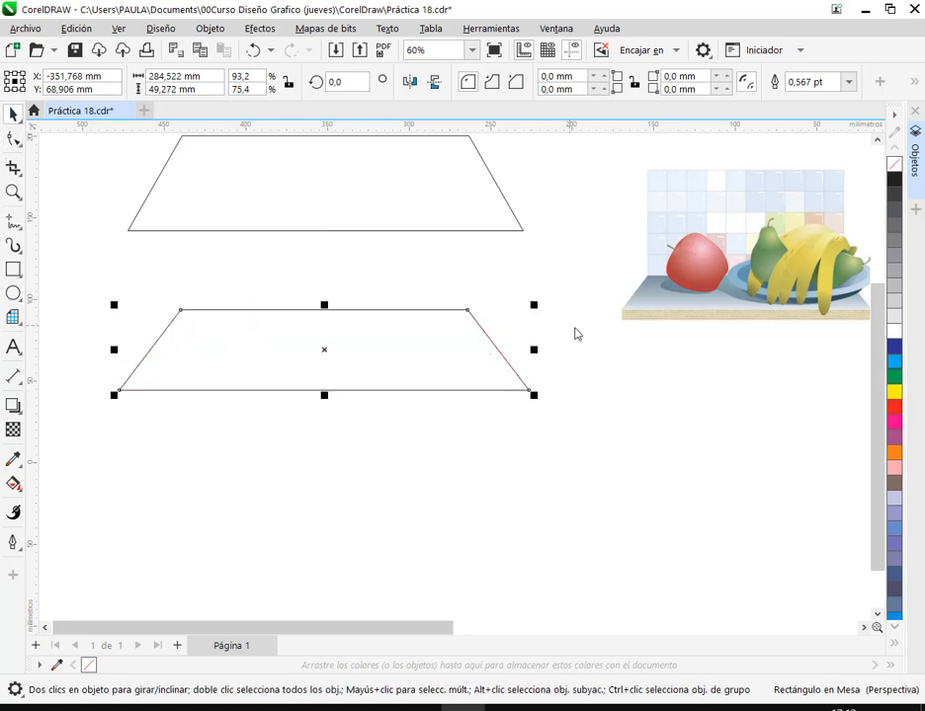
- Shift the upper trapezoid slightly closer to the perspective shape beneath it
left_click(423, 347)
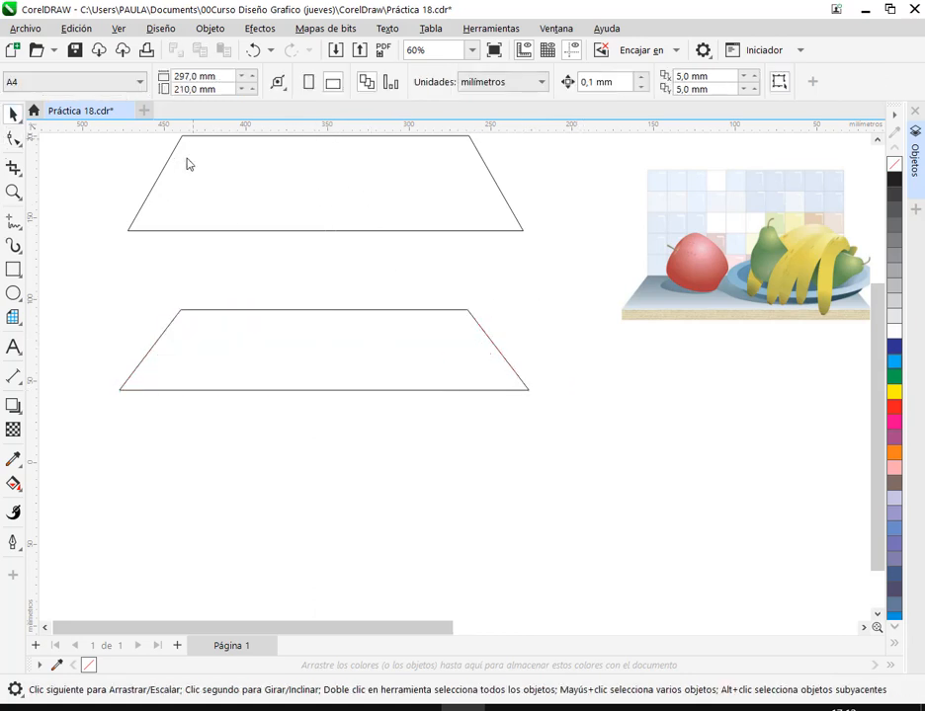
left_click_drag(346, 183, 359, 220)
key("ctrl+z")
- Round all four corners of the lower perspective shape equally with a 7.4 mm radius
left_click(365, 347)
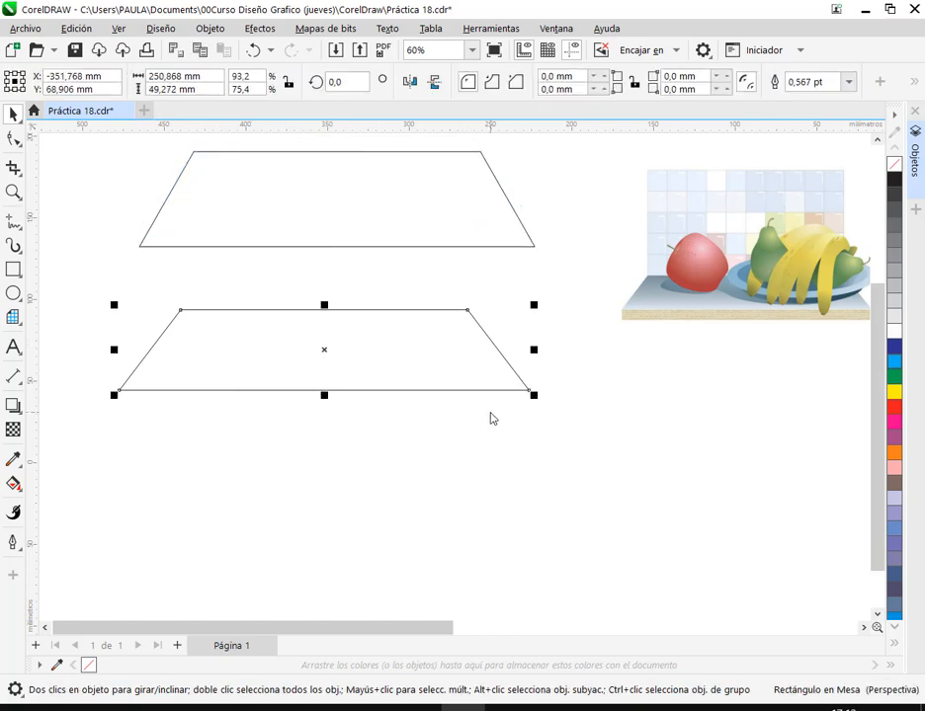
left_click_drag(87, 286, 554, 433)
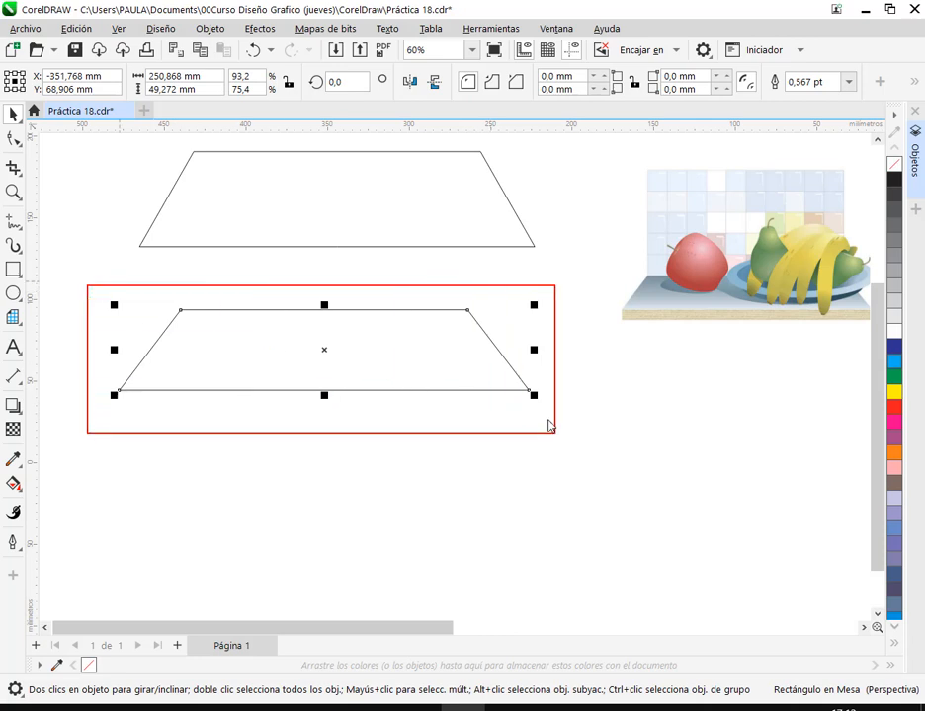
left_click_drag(550, 425, 550, 426)
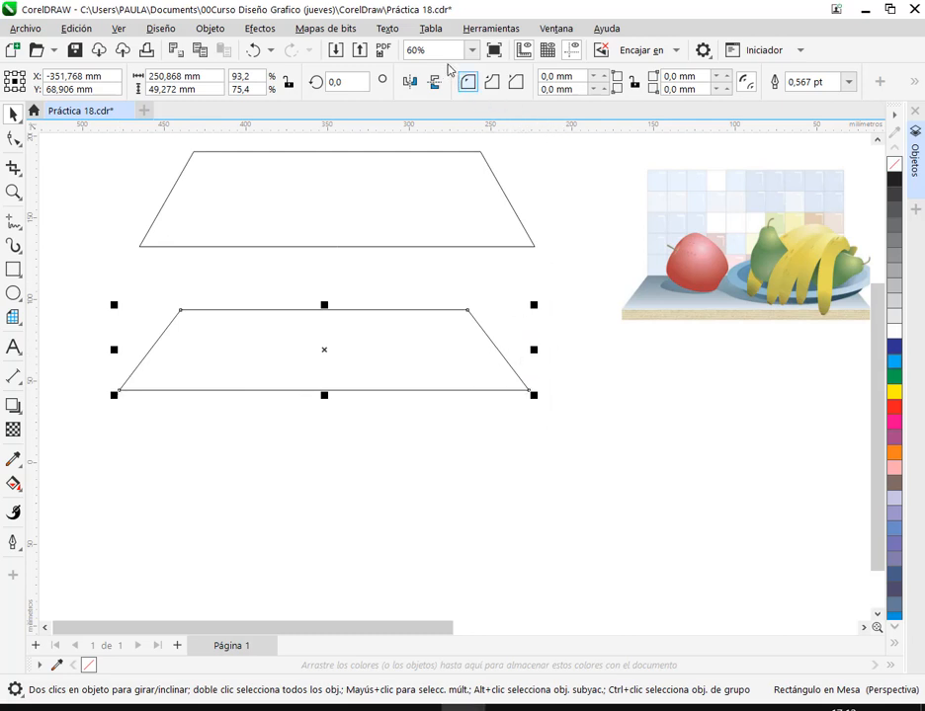
left_click_drag(450, 65, 735, 102)
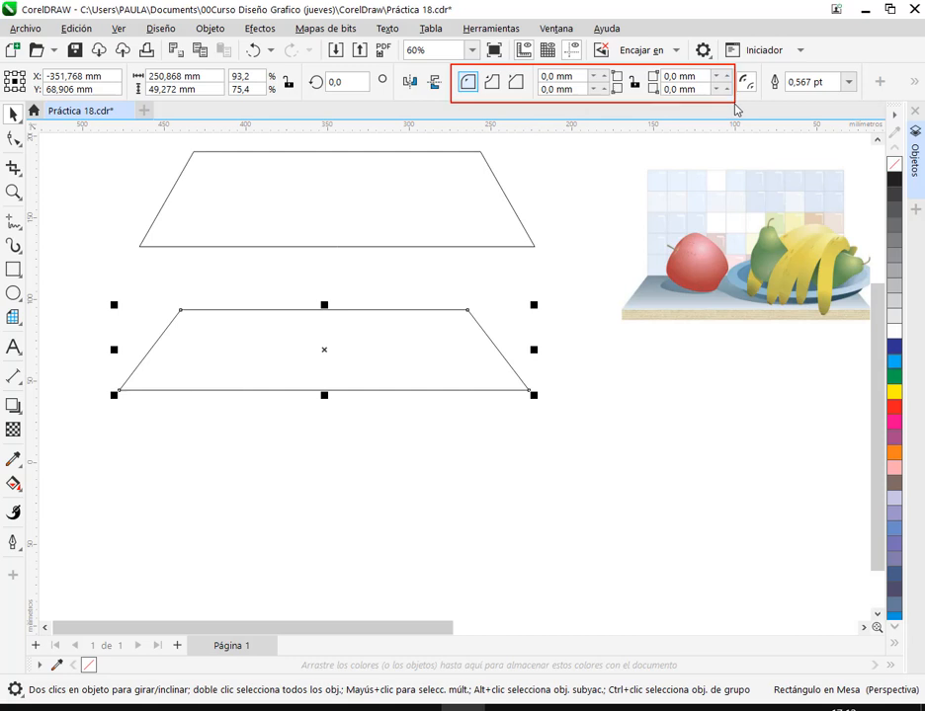
key("Escape")
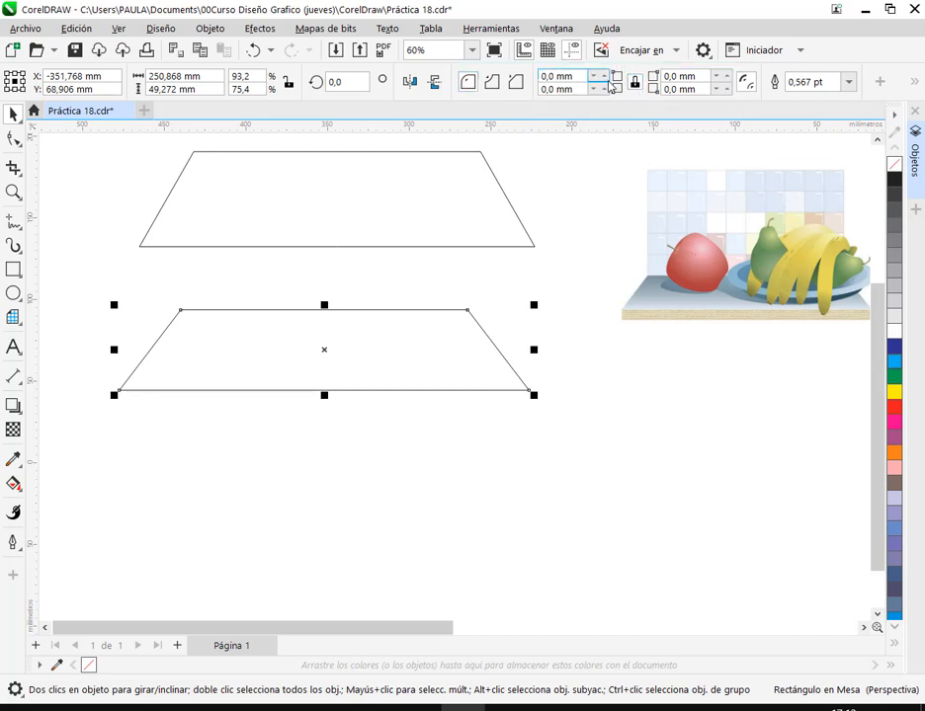
left_click_drag(606, 78, 608, 33)
left_click(599, 429)
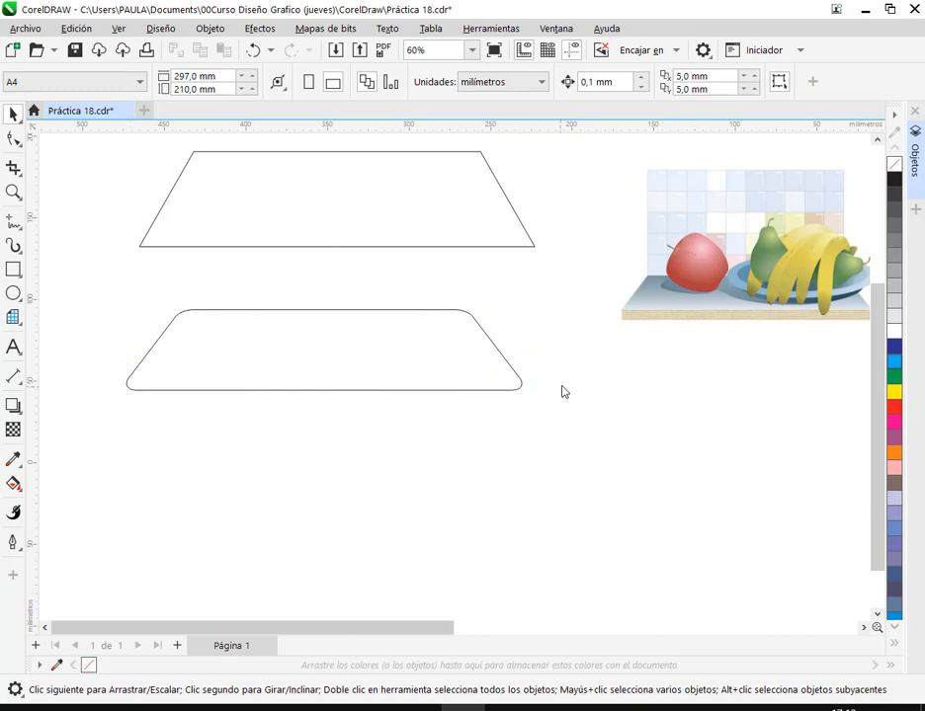
- Add a node on each side of the upper trapezoid's top-left corner, one on the top edge and one on the slanted edge
left_click(324, 209)
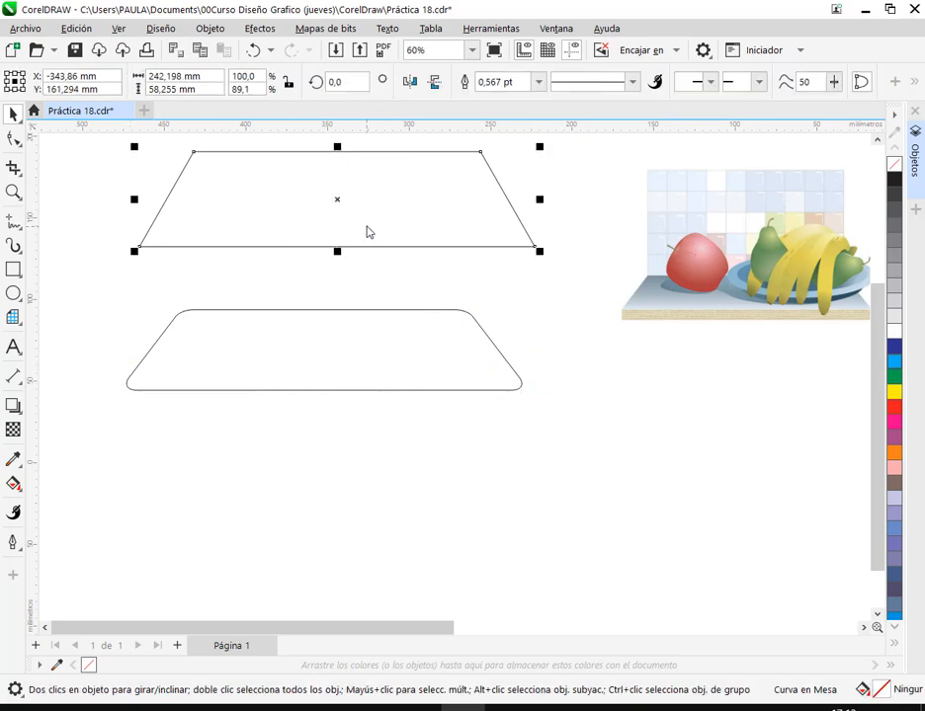
left_click_drag(375, 274, 383, 304)
right_click(395, 227)
left_click(454, 180)
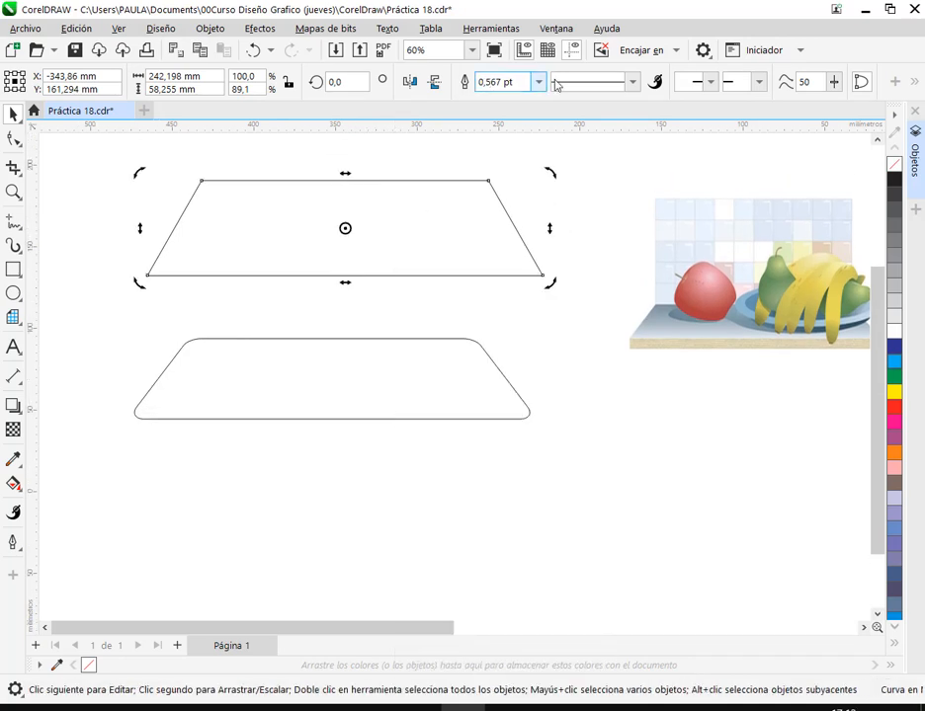
left_click(394, 229)
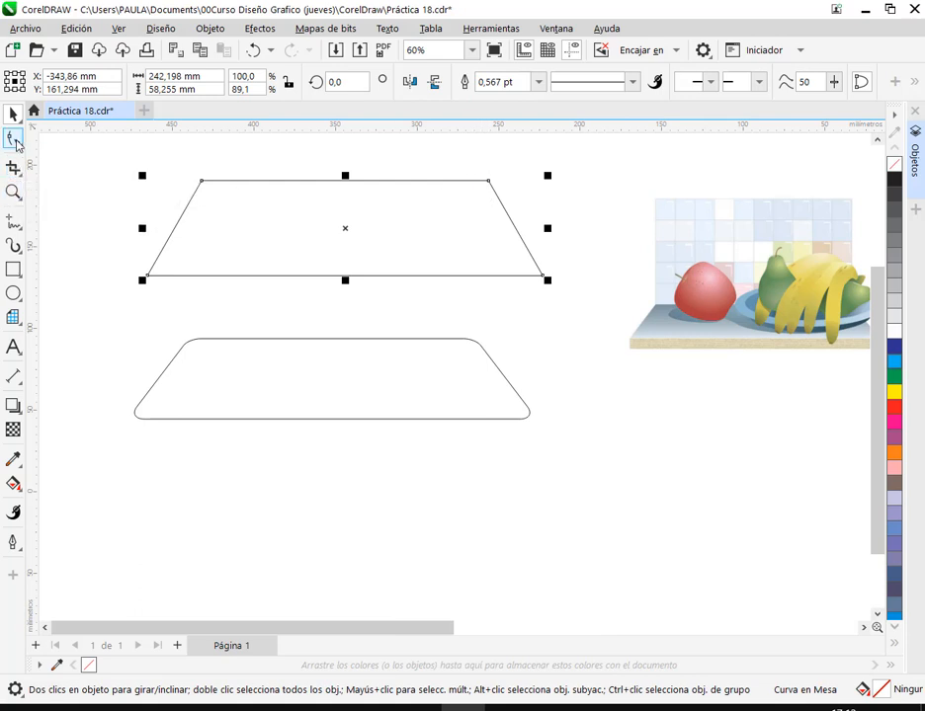
left_click(14, 140)
scroll(217, 182, "up", 3)
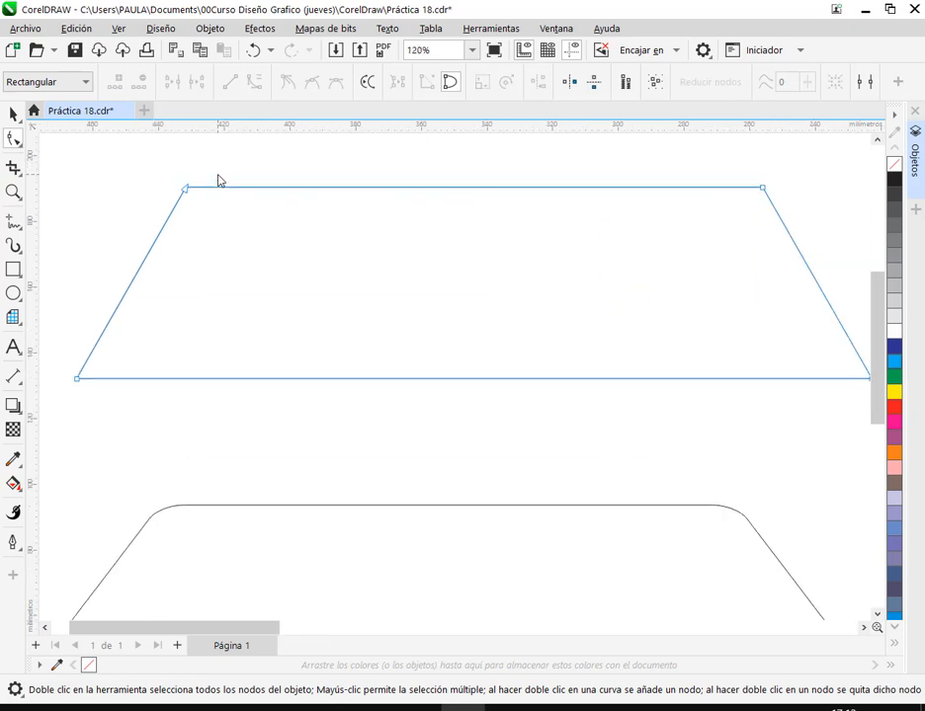
scroll(214, 197, "down", 1)
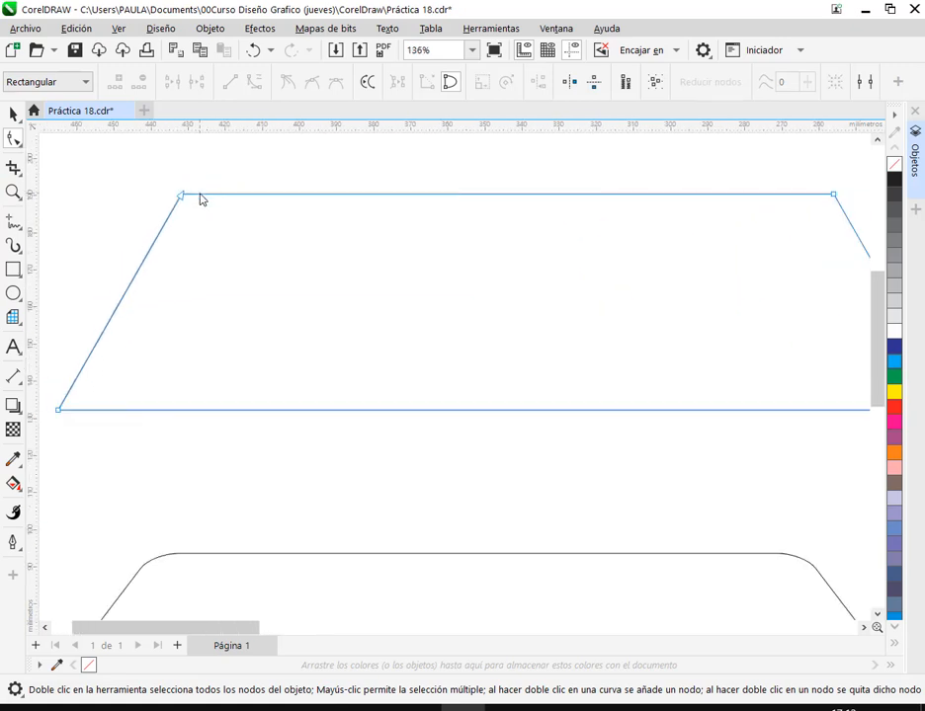
double_click(200, 195)
left_click(168, 219)
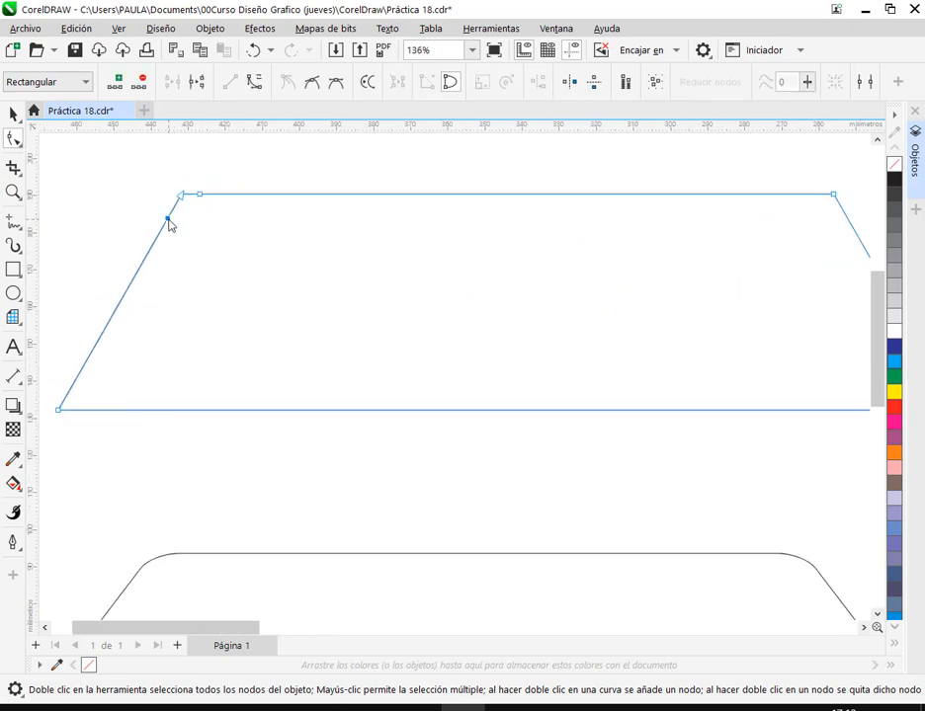
- Add a node on each side of the upper trapezoid's top-right corner, one on the top edge and one on the slanted edge
scroll(478, 243, "right", 2)
left_click(746, 195)
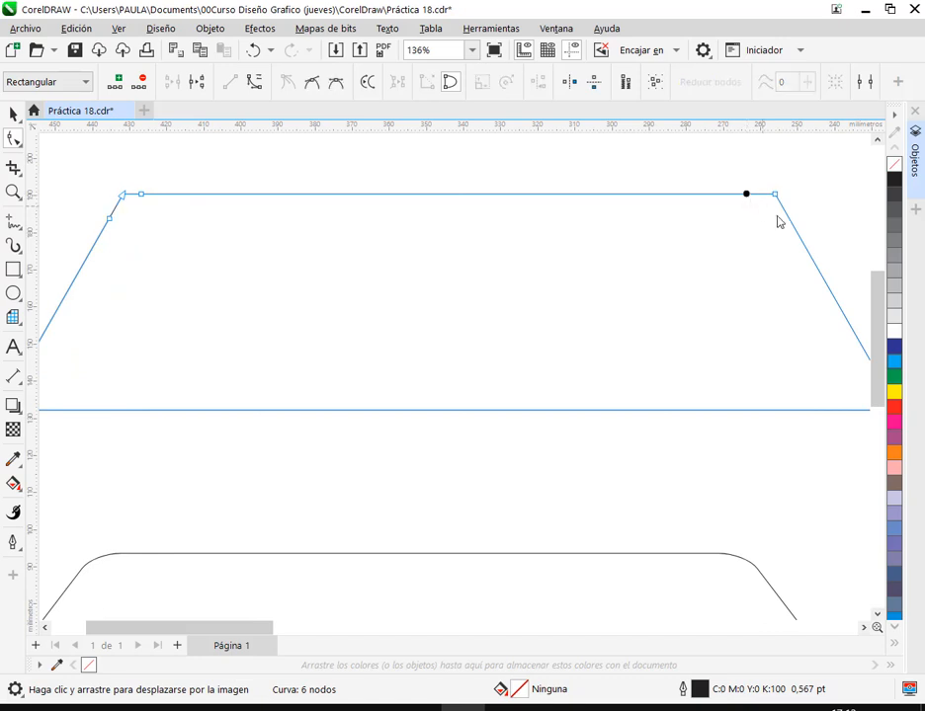
double_click(790, 224)
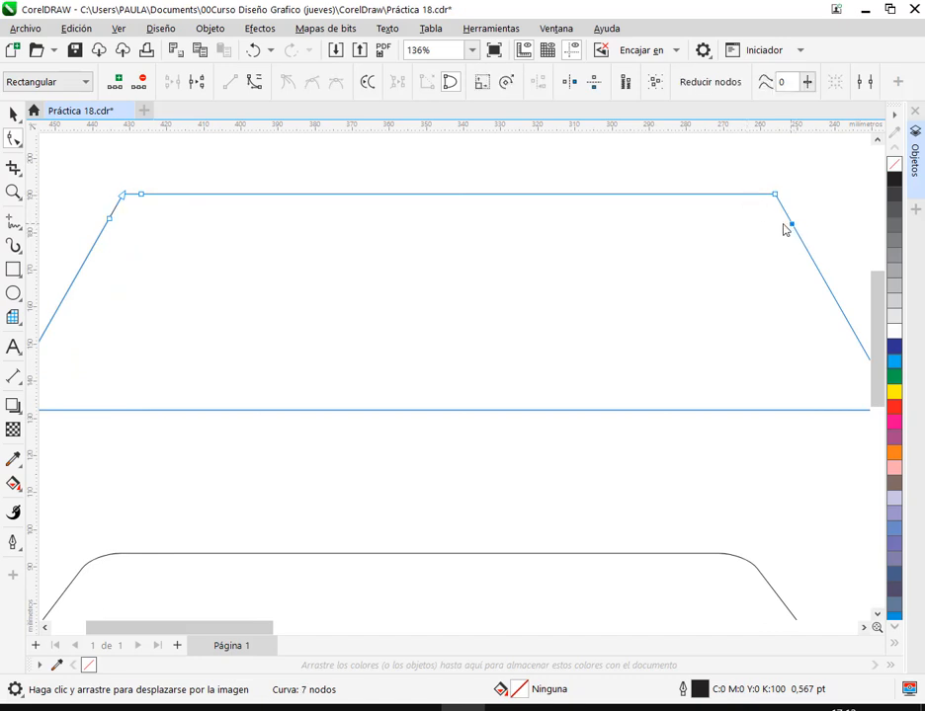
double_click(742, 195)
- Round the upper trapezoid's two top corners by converting the selected top nodes' segments to curves and deleting both corner nodes
left_click(776, 195)
left_click(123, 196, "shift")
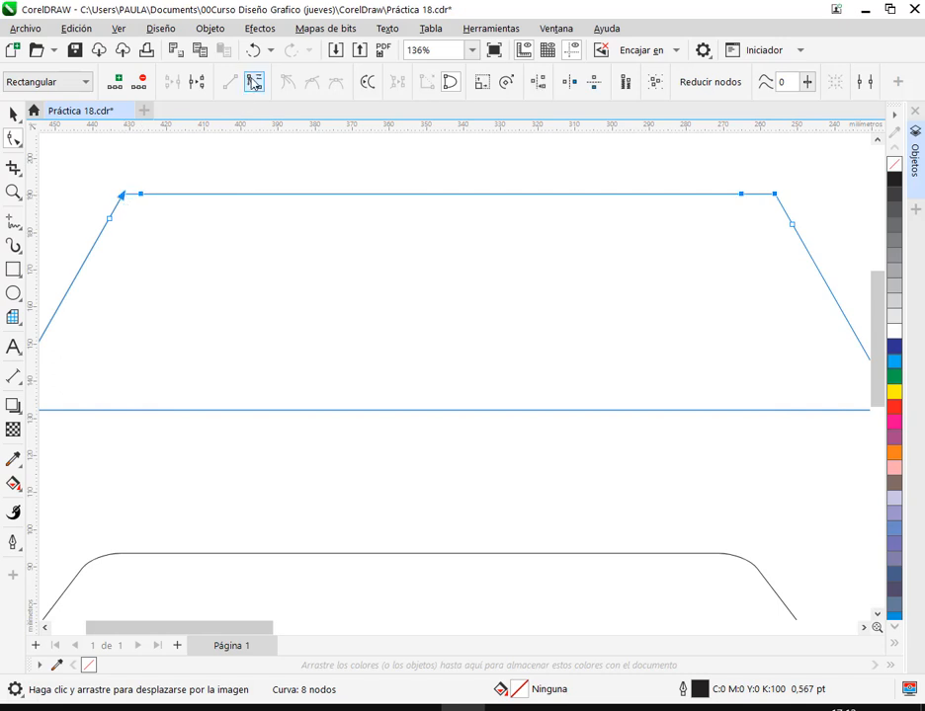
double_click(775, 195)
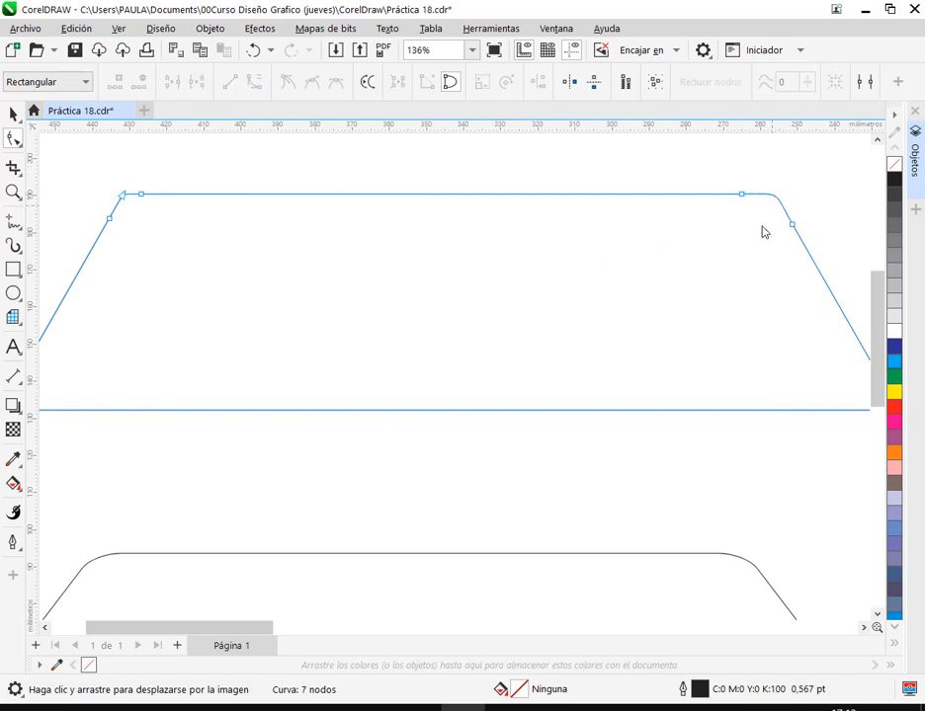
double_click(121, 197)
scroll(796, 229, "down", 2)
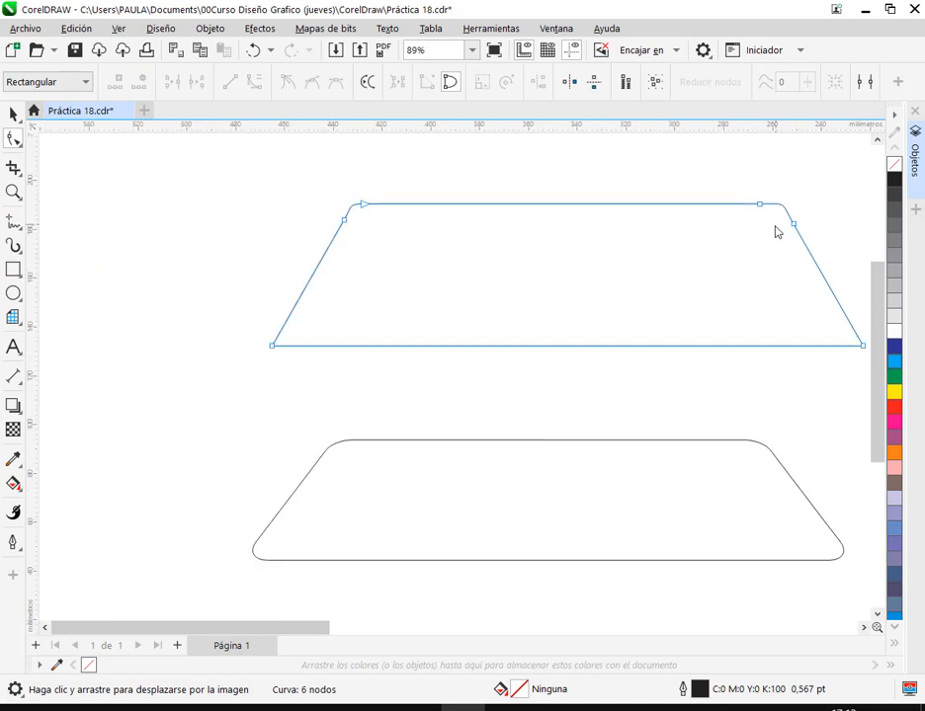
left_click(13, 115)
left_click(247, 188)
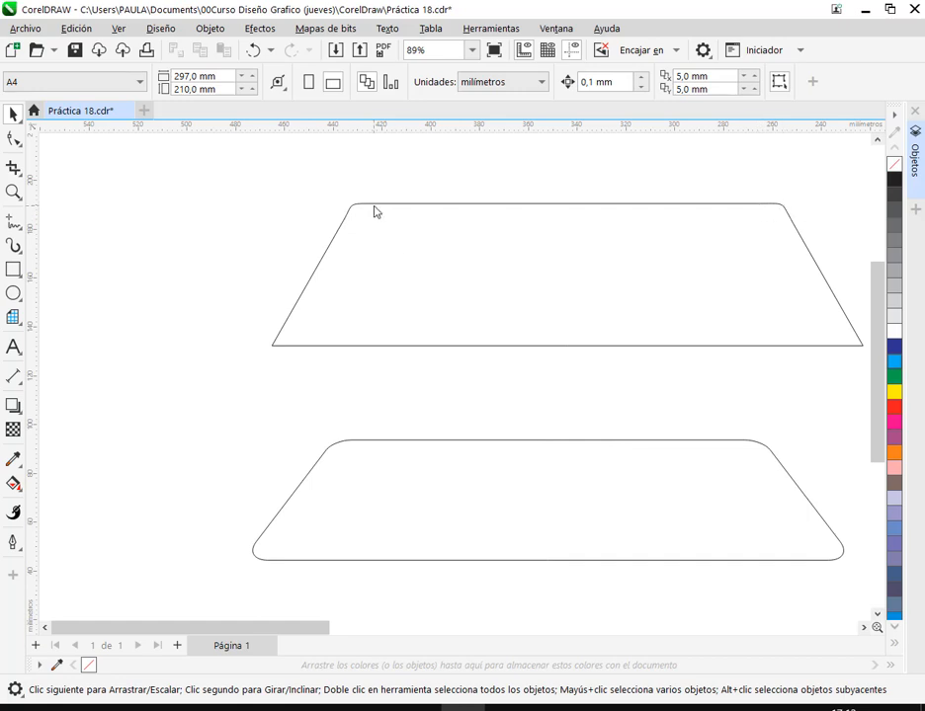
scroll(563, 321, "down", 3)
left_click(519, 396)
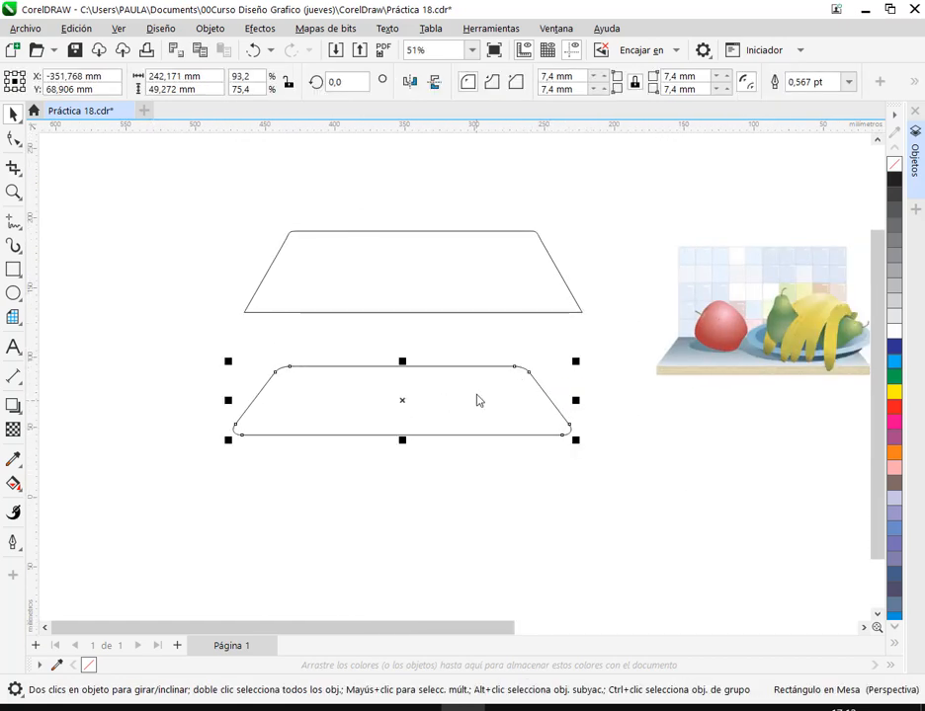
left_click(577, 503)
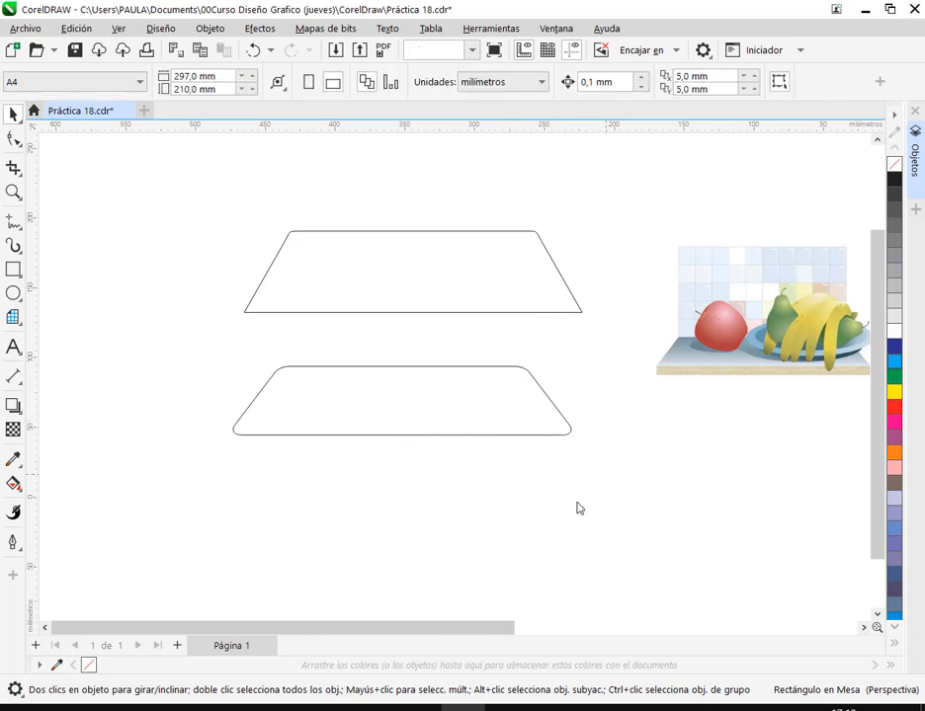
left_click_drag(567, 506, 528, 508)
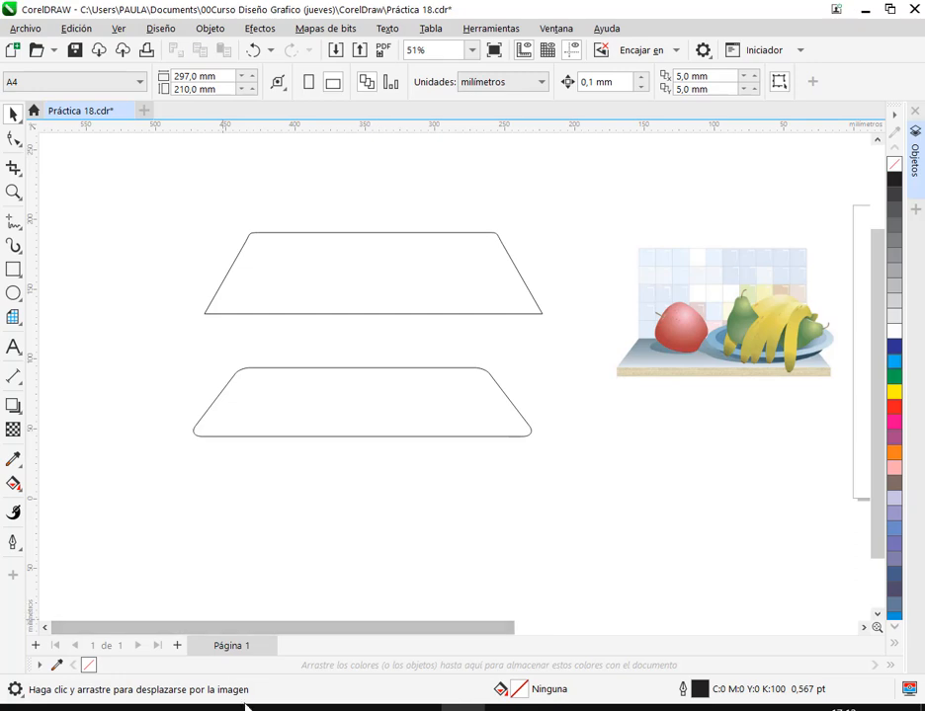
- Check the call messages in Google Meet, return to CorelDRAW and select the lower rounded shape
left_click(171, 644)
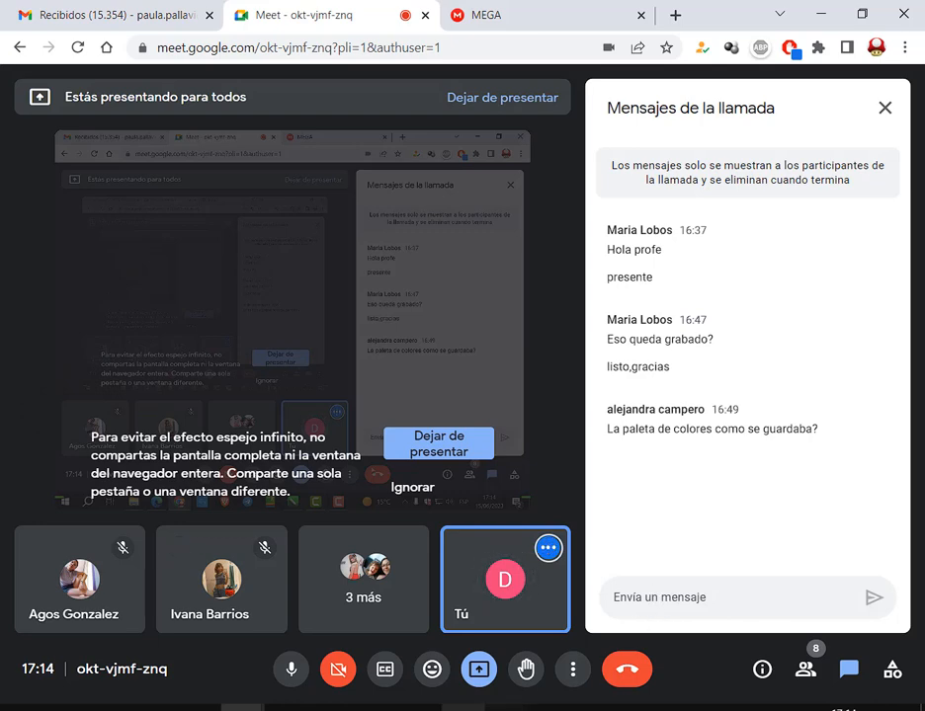
left_click(463, 708)
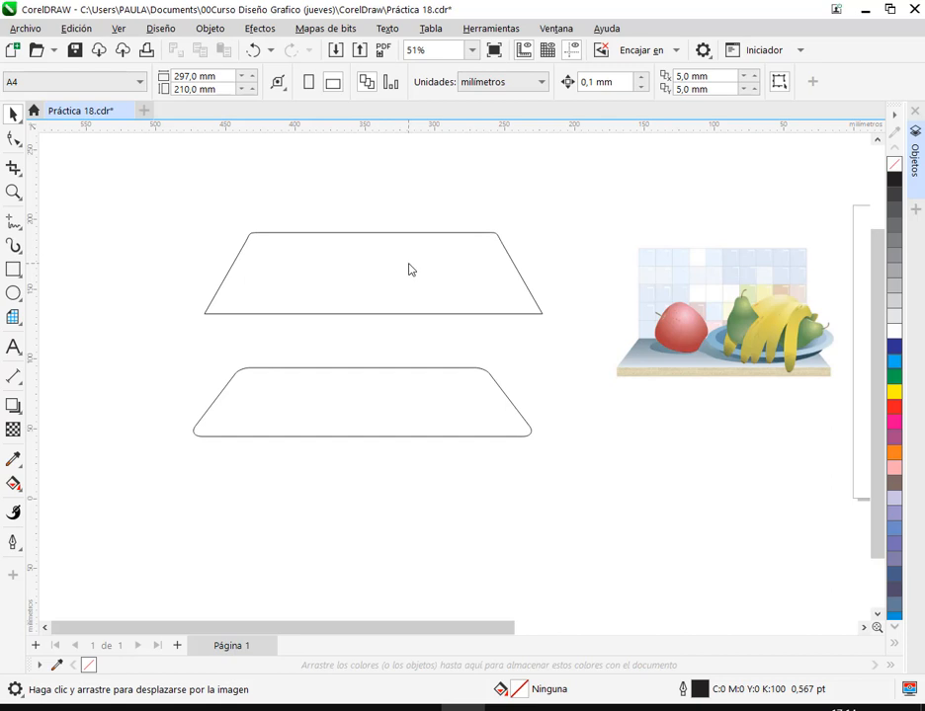
left_click(422, 291)
left_click(440, 419)
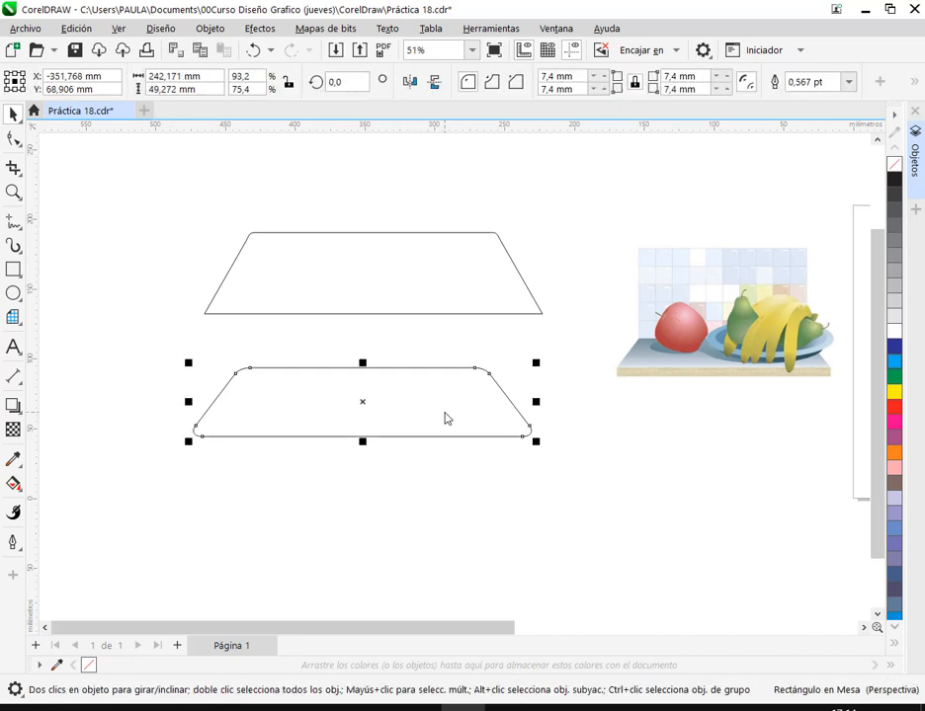
- Move both practice shapes up, clear the lower rounded shape's perspective and set its corner radii to 0 mm
left_click_drag(427, 287, 416, 229)
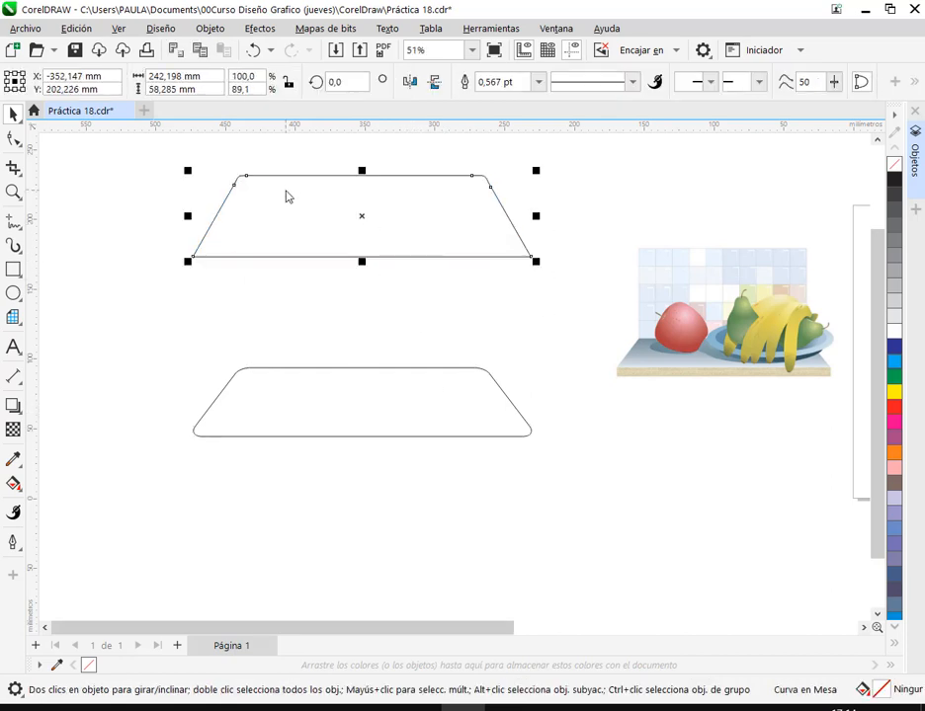
left_click_drag(386, 384, 388, 296)
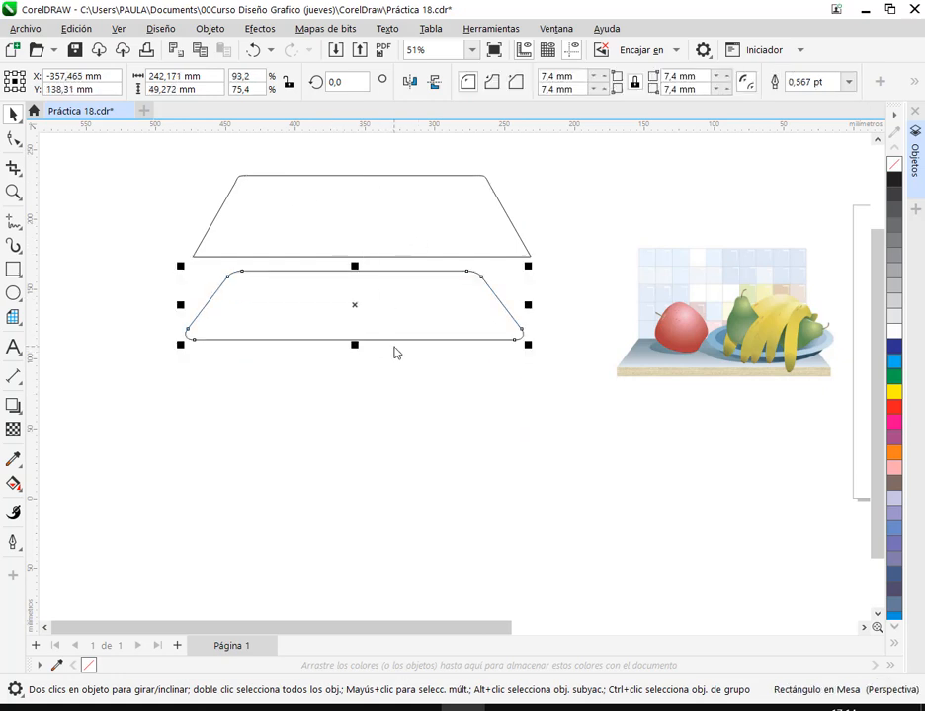
left_click(221, 30)
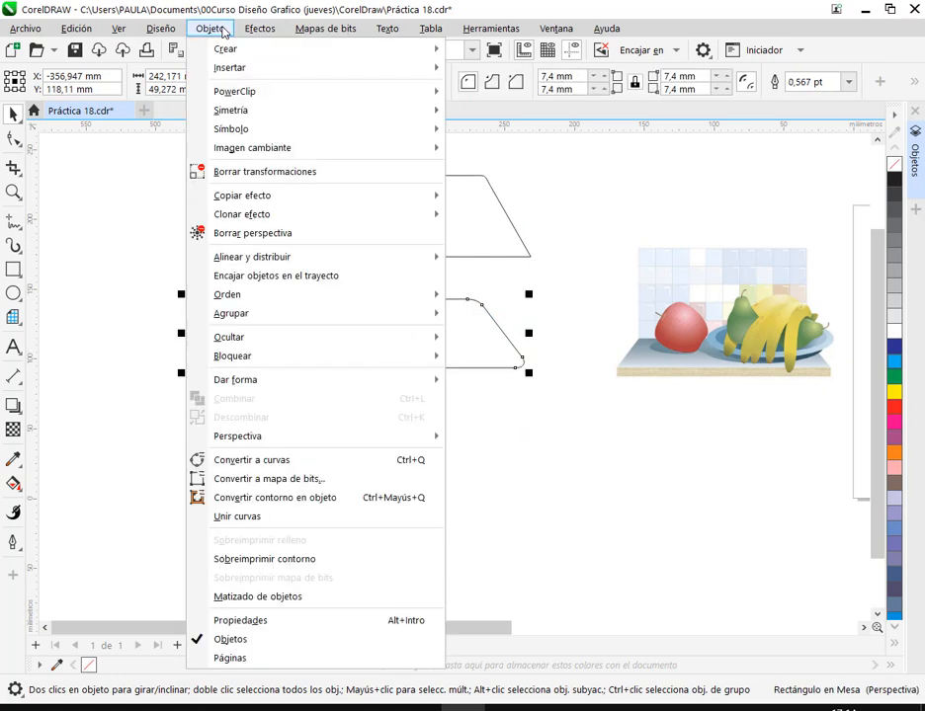
left_click(264, 236)
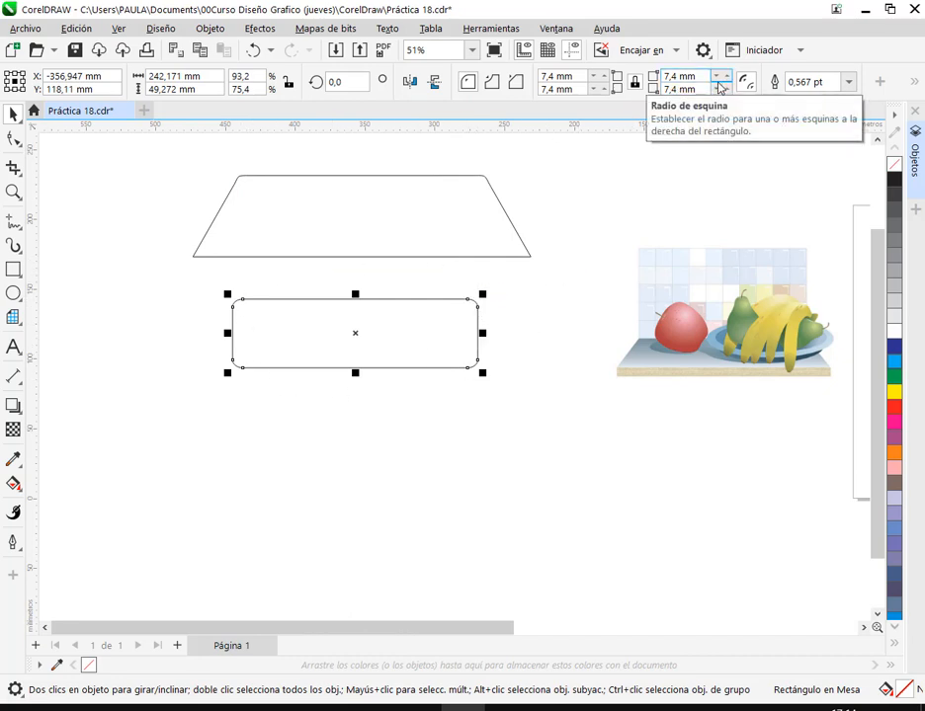
left_click_drag(720, 88, 707, 169)
left_click(528, 327)
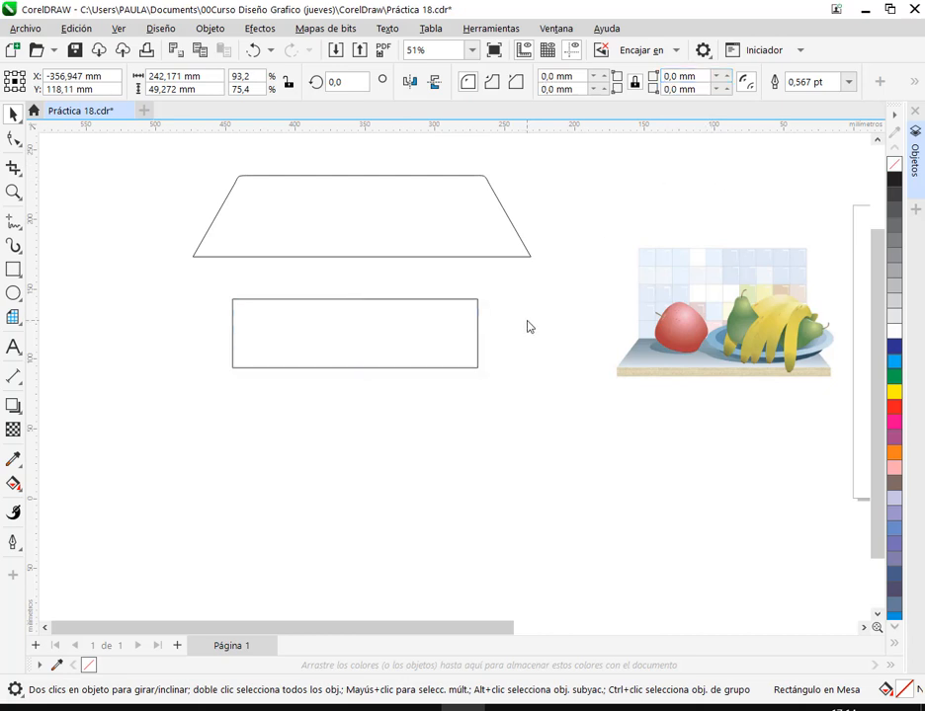
- Place a copy of the page's tabletop rectangle below the practice rectangle, outside the page
left_click_drag(402, 374, 333, 360)
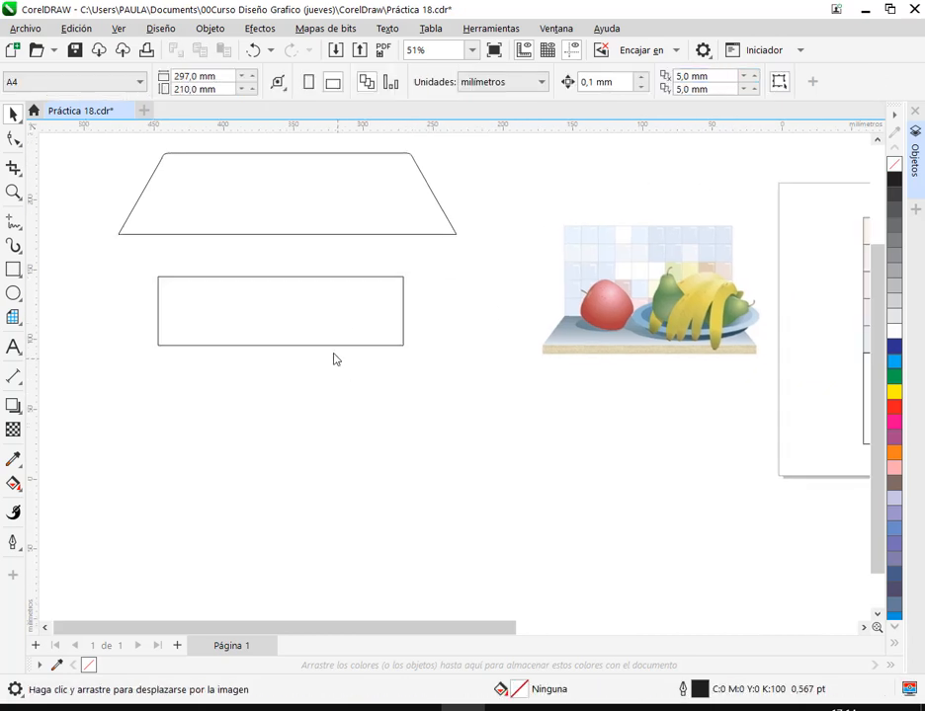
scroll(513, 375, "down", 1)
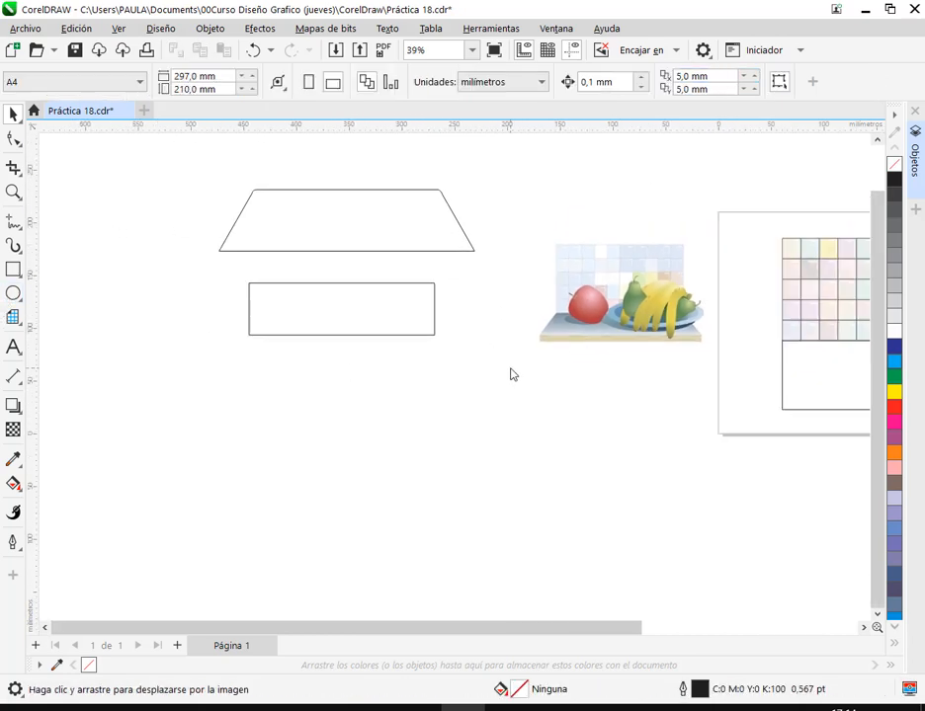
left_click_drag(513, 375, 383, 365)
left_click(763, 381)
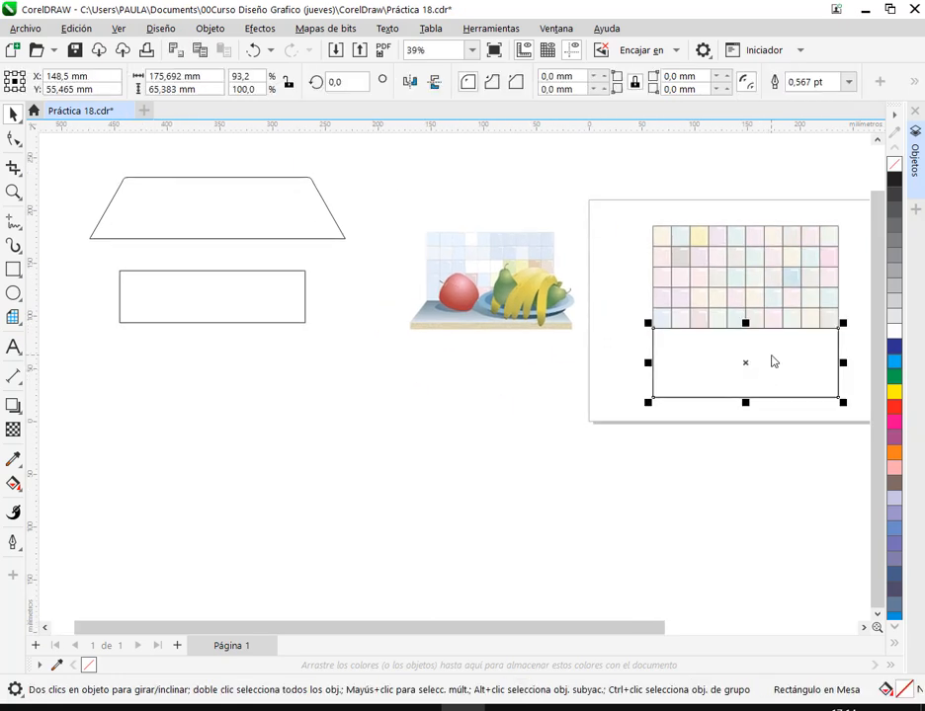
left_click_drag(773, 362, 254, 396)
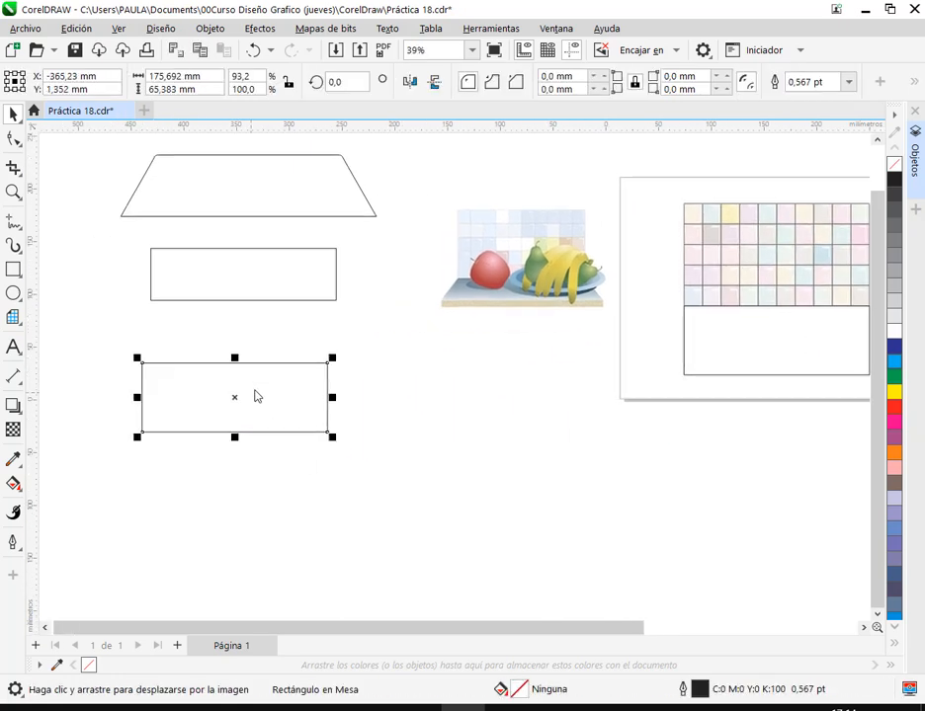
left_click_drag(106, 140, 406, 312)
left_click(294, 396)
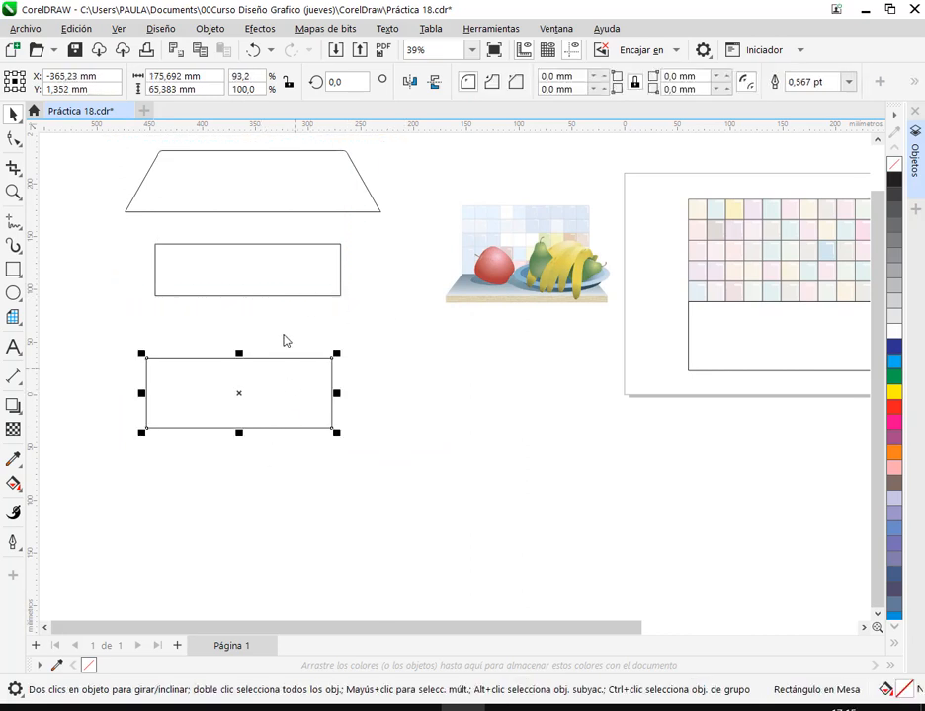
left_click_drag(240, 393, 279, 341)
scroll(279, 341, "up", 1)
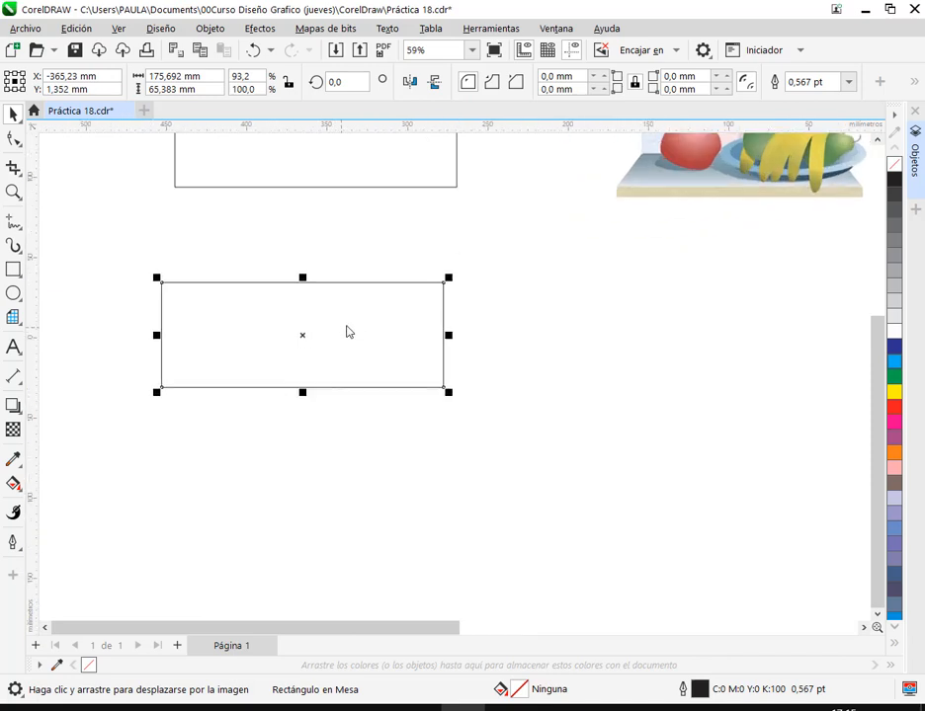
scroll(446, 330, "down", 1)
scroll(385, 395, "down", 1)
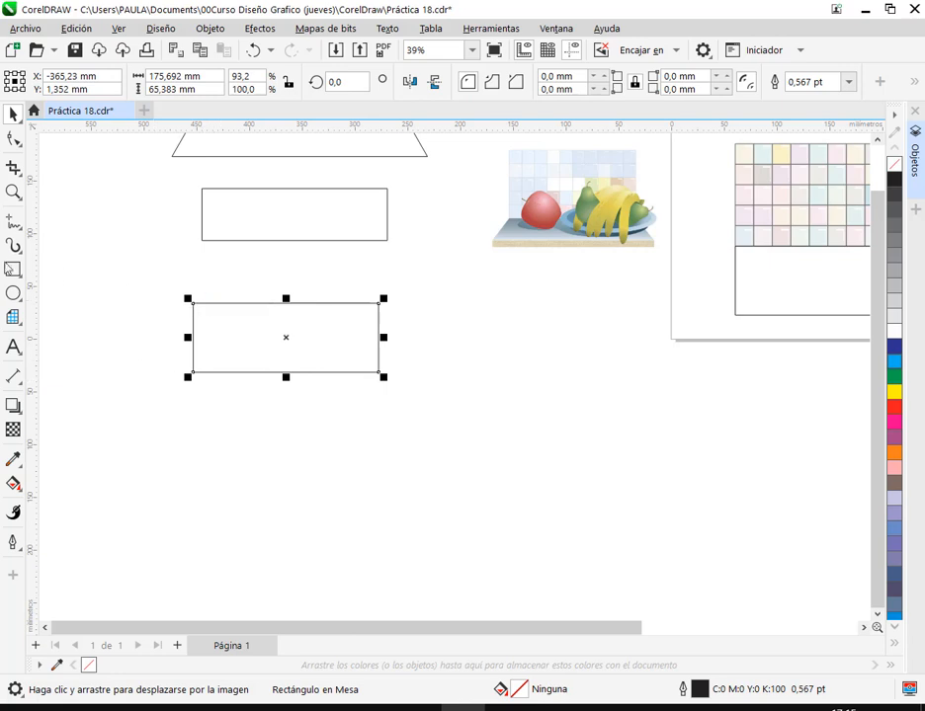
- Draw a thin horizontal rectangle about 245 mm wide and 16 mm high below the copied rectangle
key("F6")
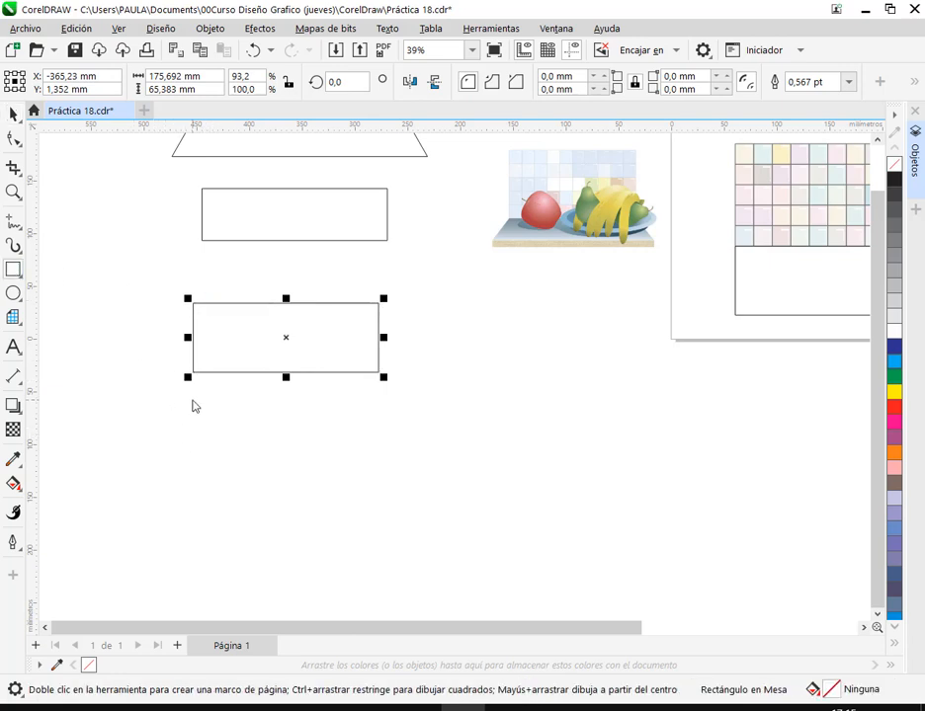
left_click_drag(159, 397, 417, 416)
scroll(370, 436, "up", 1)
- Delete the copied rectangle and move the thin rectangle up about 32 mm towards the vacated area
left_click(14, 113)
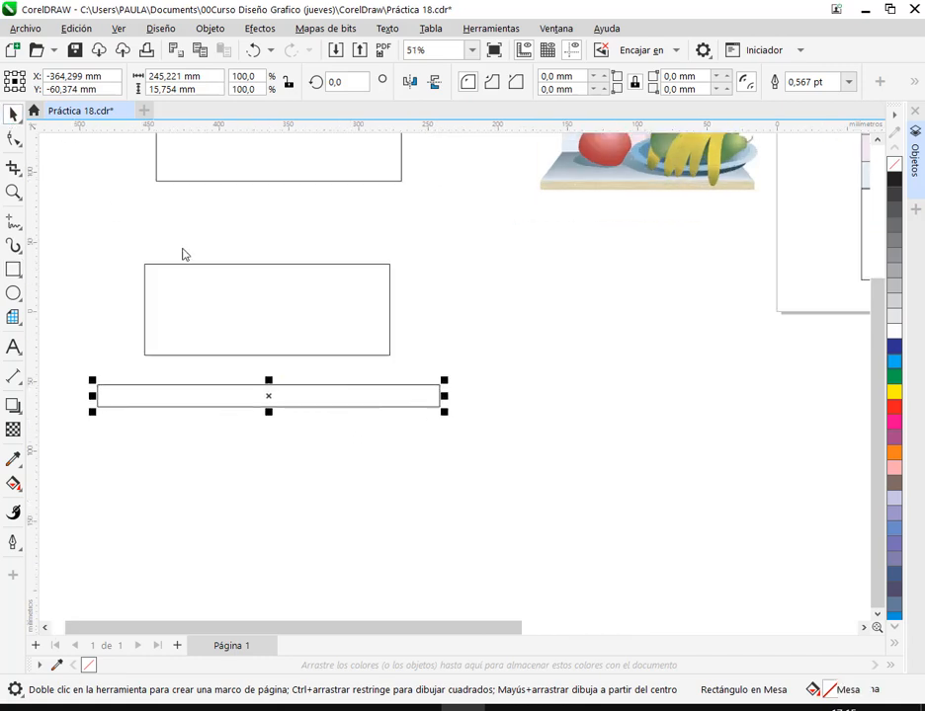
left_click(281, 390)
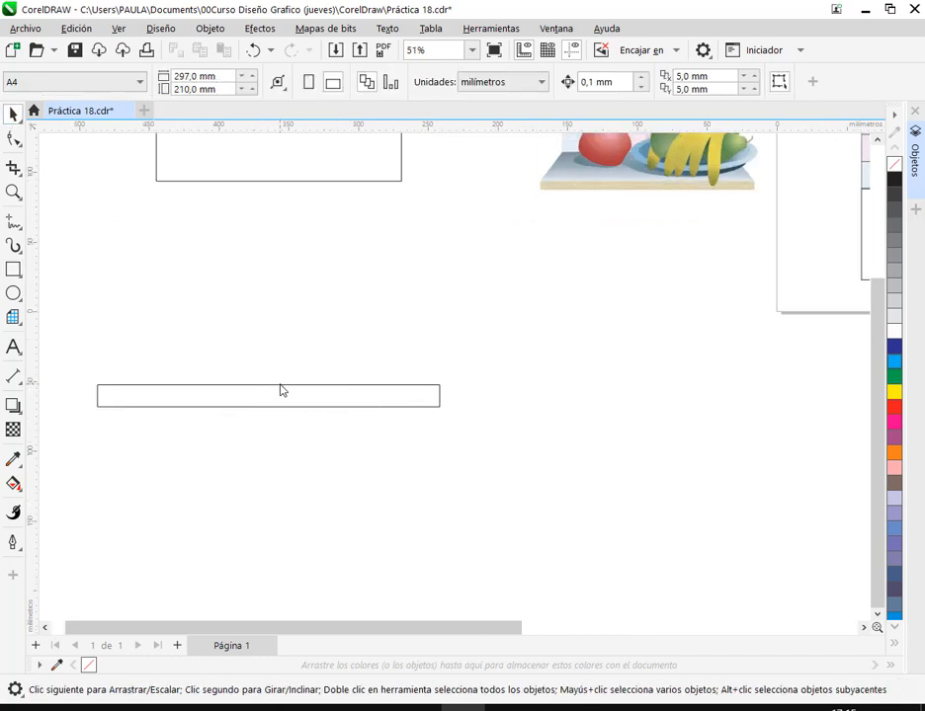
left_click_drag(281, 397, 292, 353)
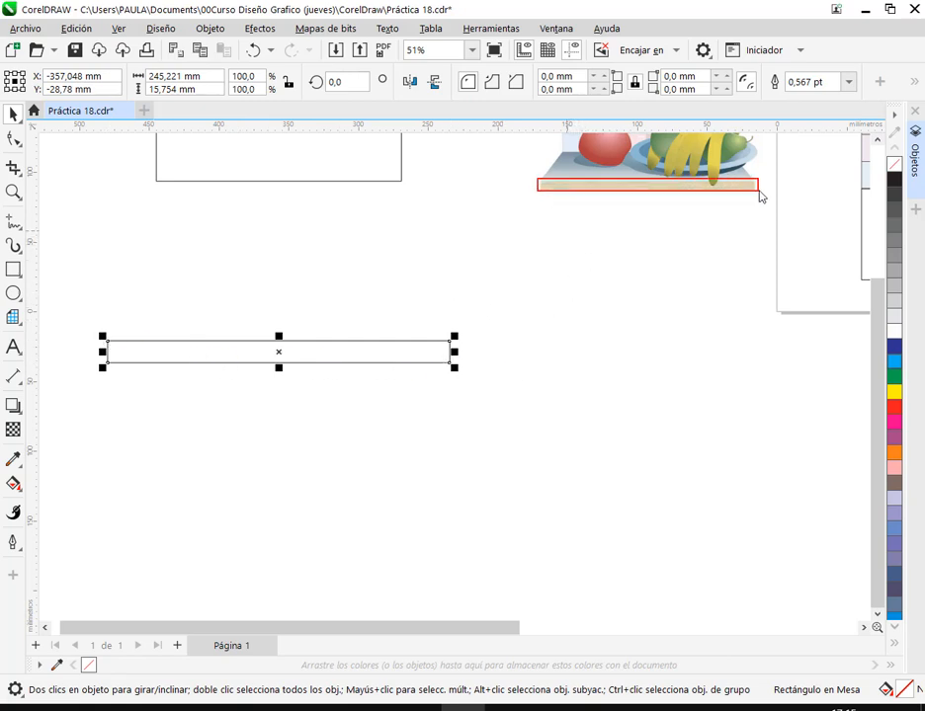
left_click_drag(662, 243, 657, 193)
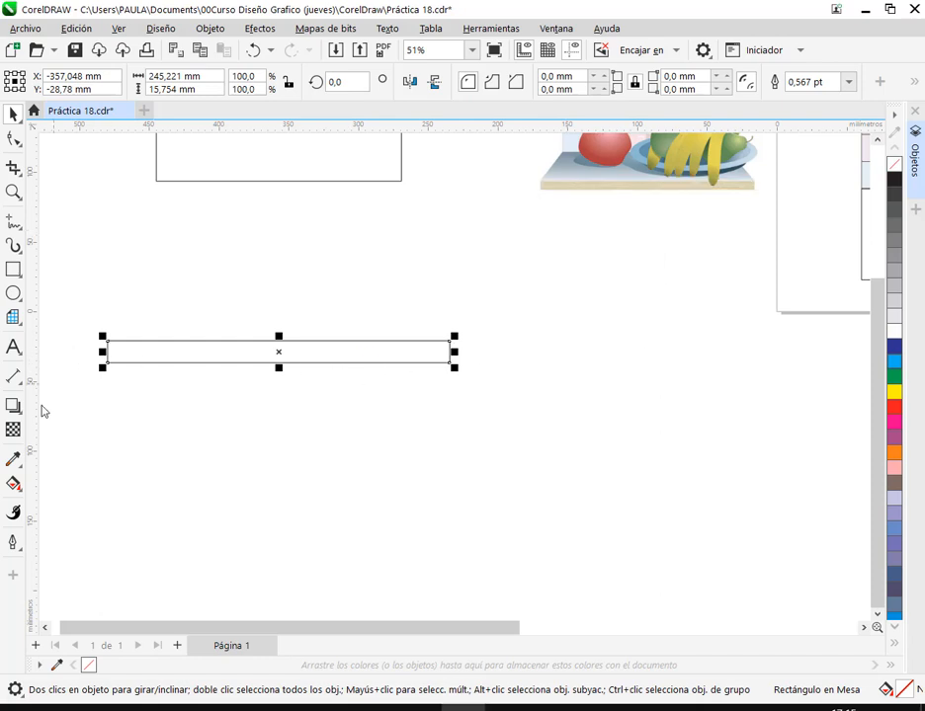
- Extrude the thin rectangle straight upward, placing the vanishing point centred above it at about 137 mm vertically
left_click(9, 409)
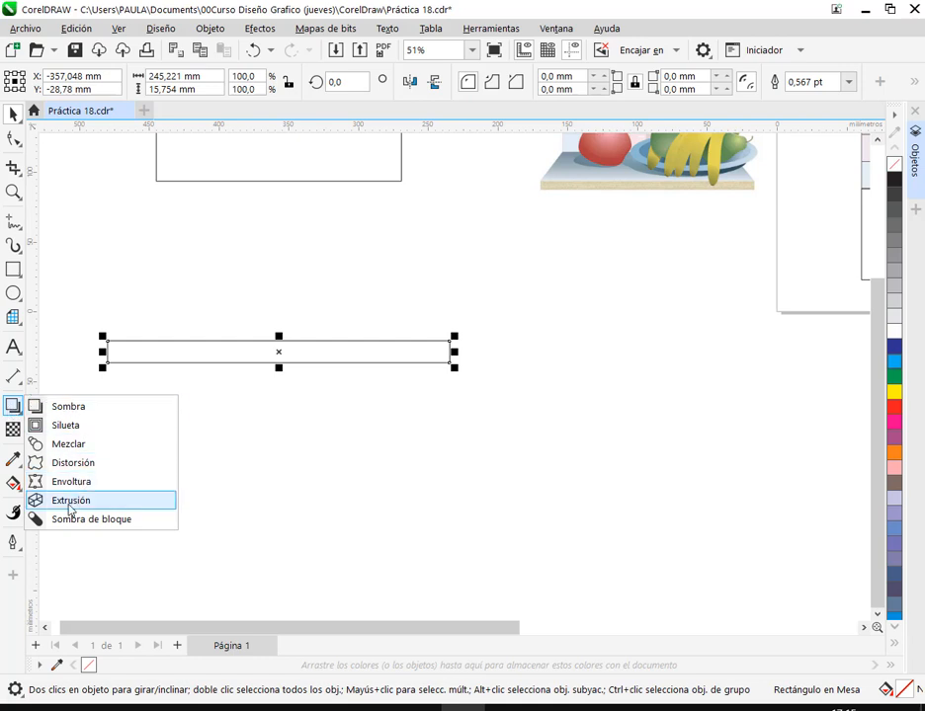
left_click(69, 501)
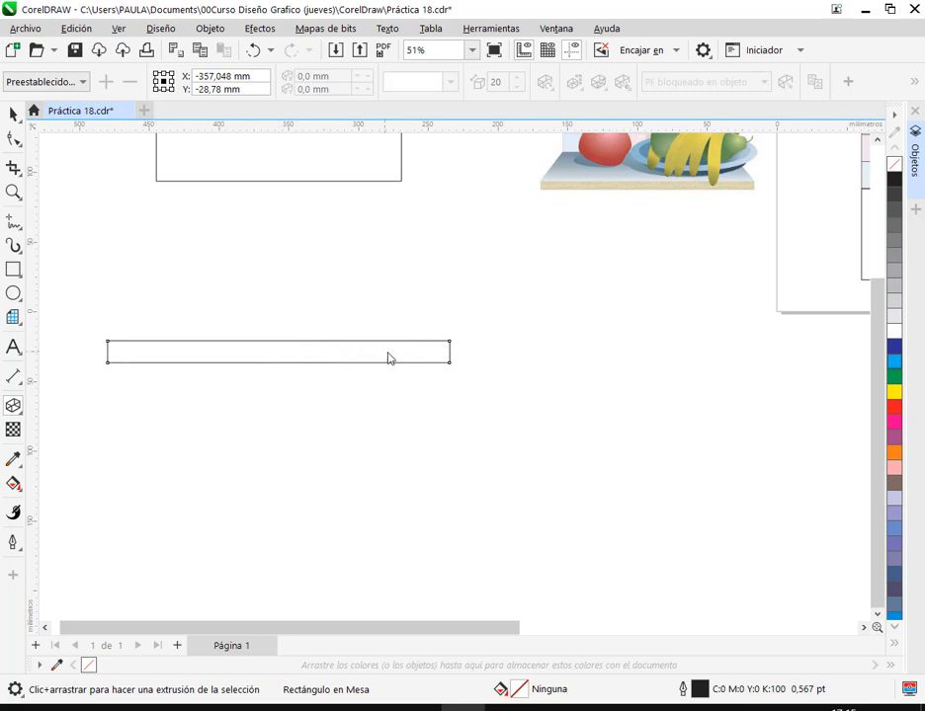
left_click_drag(388, 356, 278, 164)
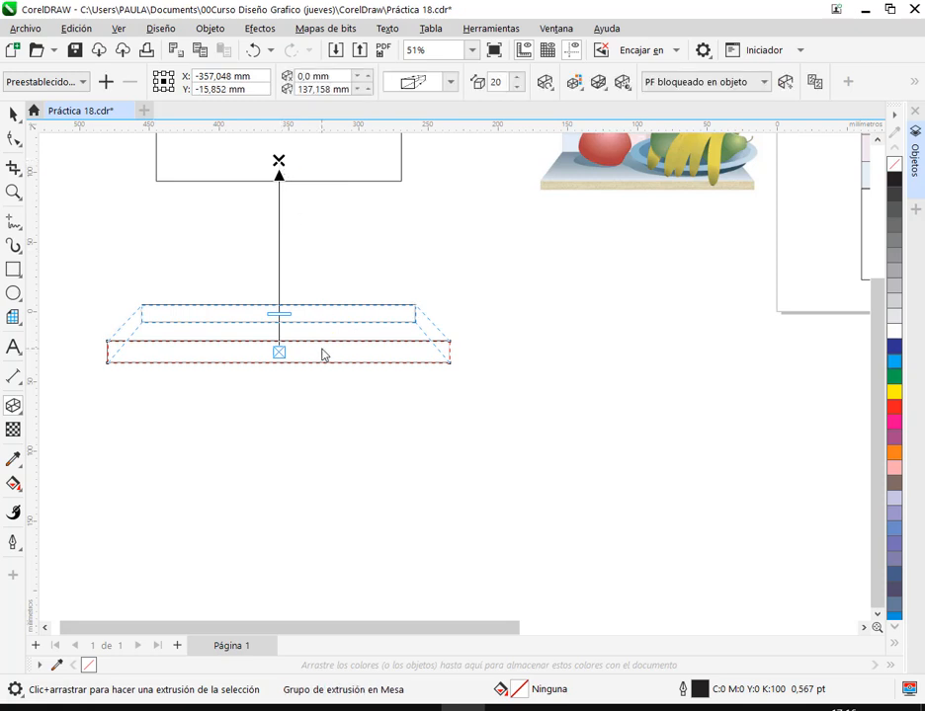
- Fill the extruded tabletop with white to hide its back edges
left_click(11, 114)
left_click(553, 333)
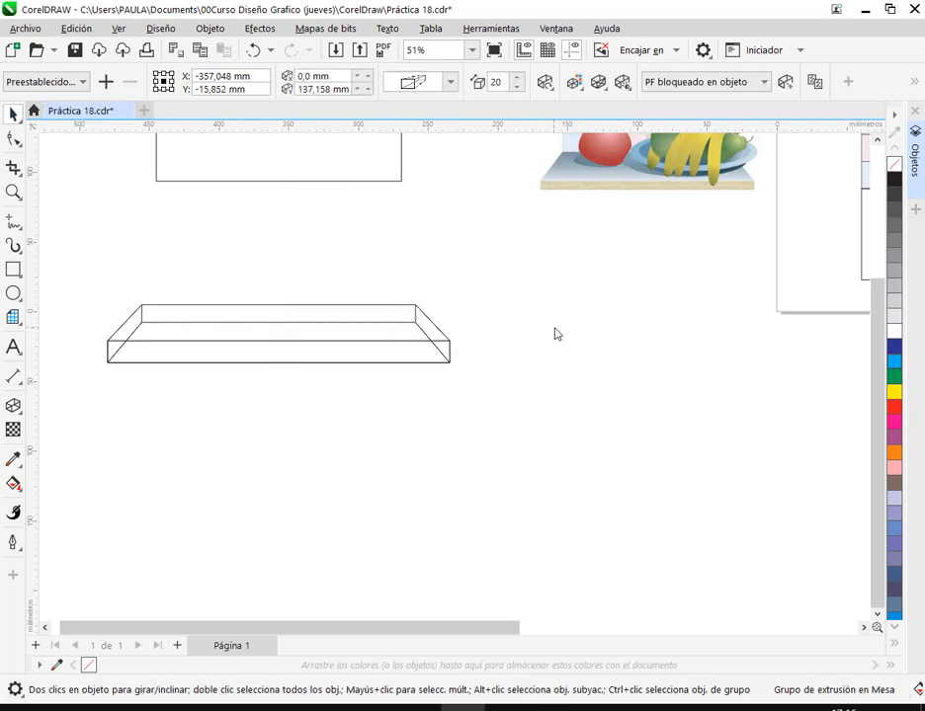
left_click(454, 366)
left_click_drag(460, 367, 548, 423)
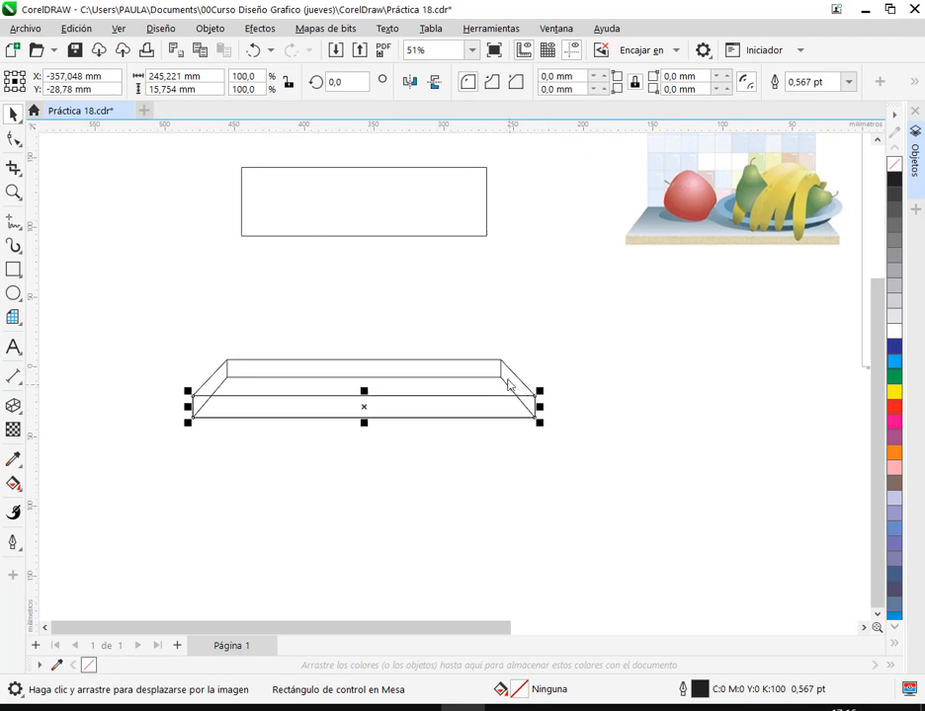
left_click(509, 383)
left_click(893, 331)
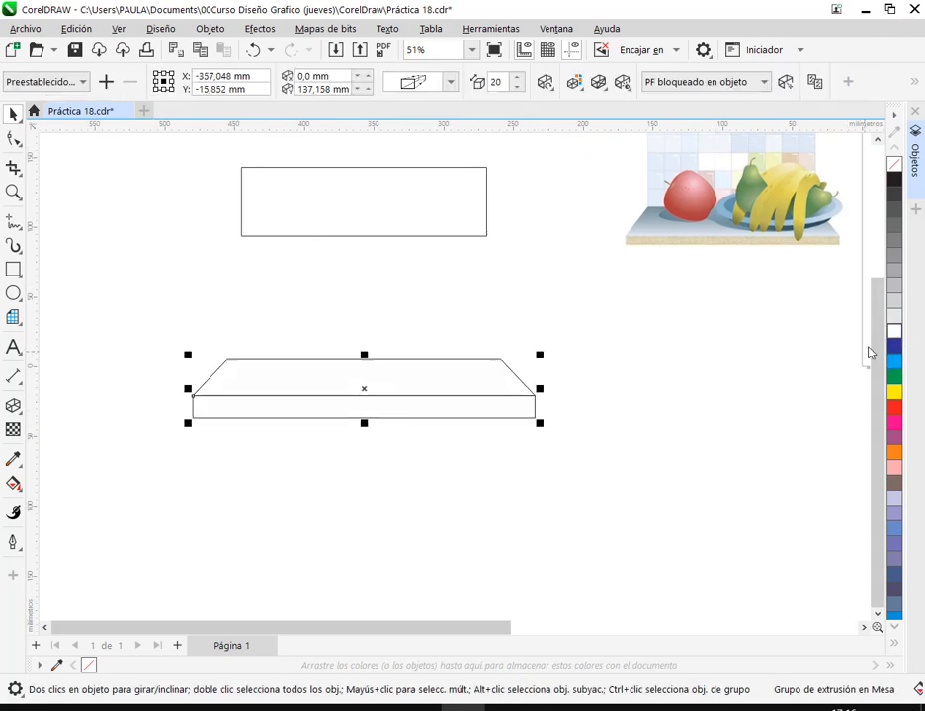
left_click(635, 470)
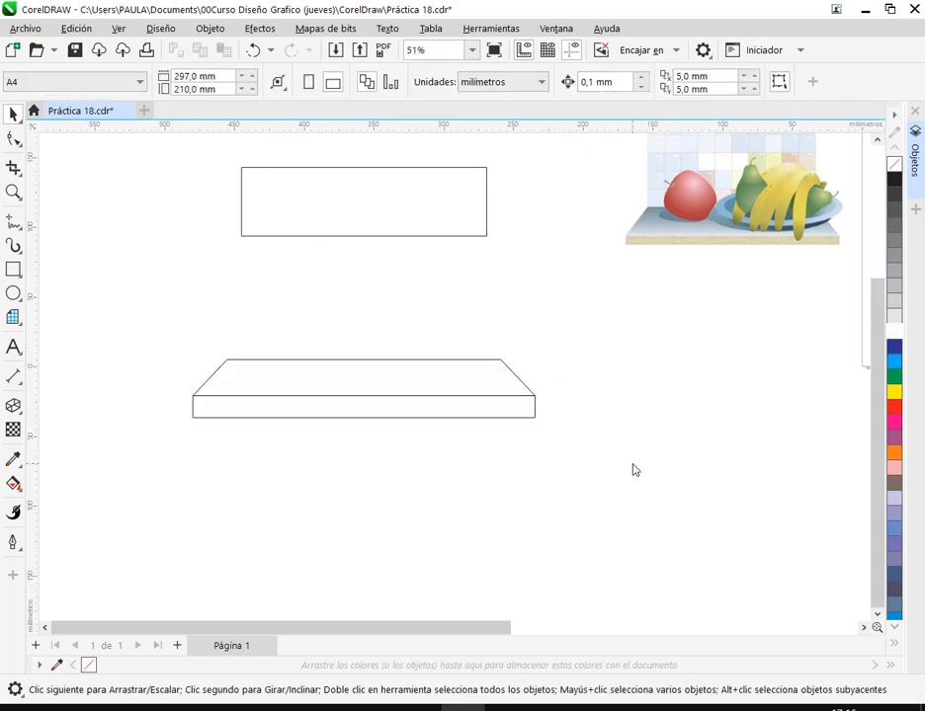
- Raise the extrusion's vanishing point to about 151 mm vertically and increase the extrusion depth to 27
left_click(419, 370)
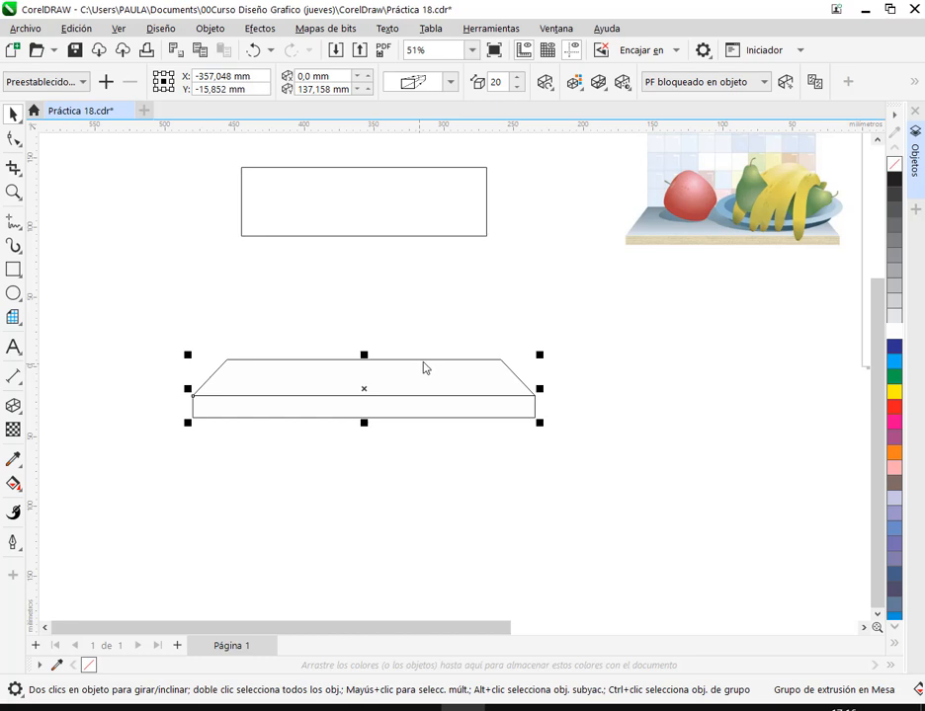
left_click(12, 405)
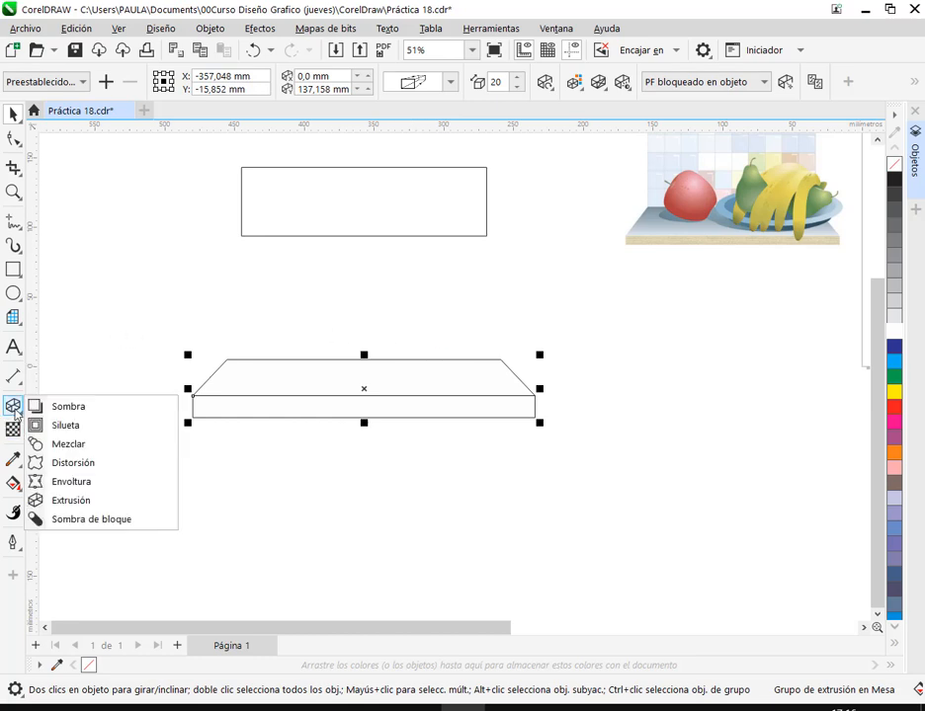
left_click(65, 500)
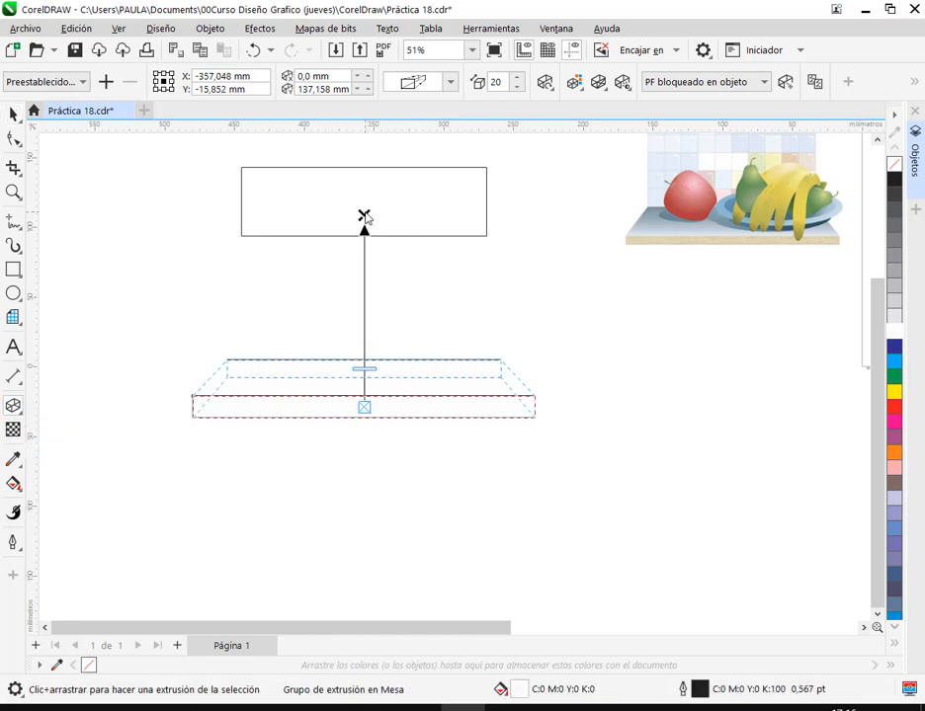
mouse_move(365, 217)
left_mouse_down()
mouse_move(201, 196)
mouse_move(640, 195)
mouse_move(393, 219)
mouse_move(365, 198)
left_mouse_up()
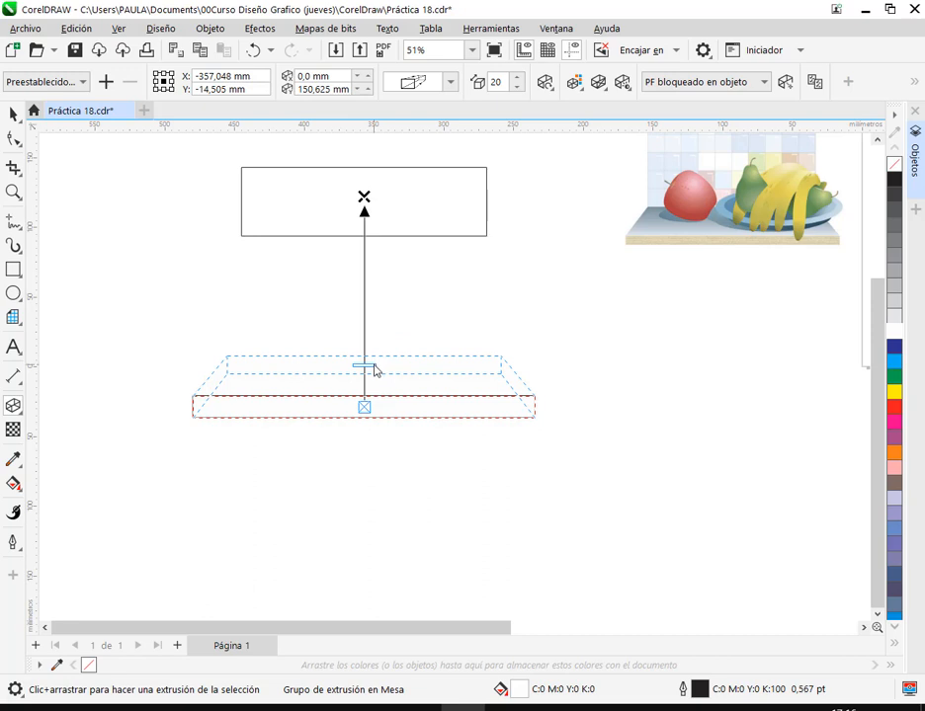
mouse_move(375, 370)
left_mouse_down()
mouse_move(380, 351)
mouse_move(366, 384)
mouse_move(375, 345)
mouse_move(377, 355)
left_mouse_up()
left_click(13, 115)
left_click(123, 279)
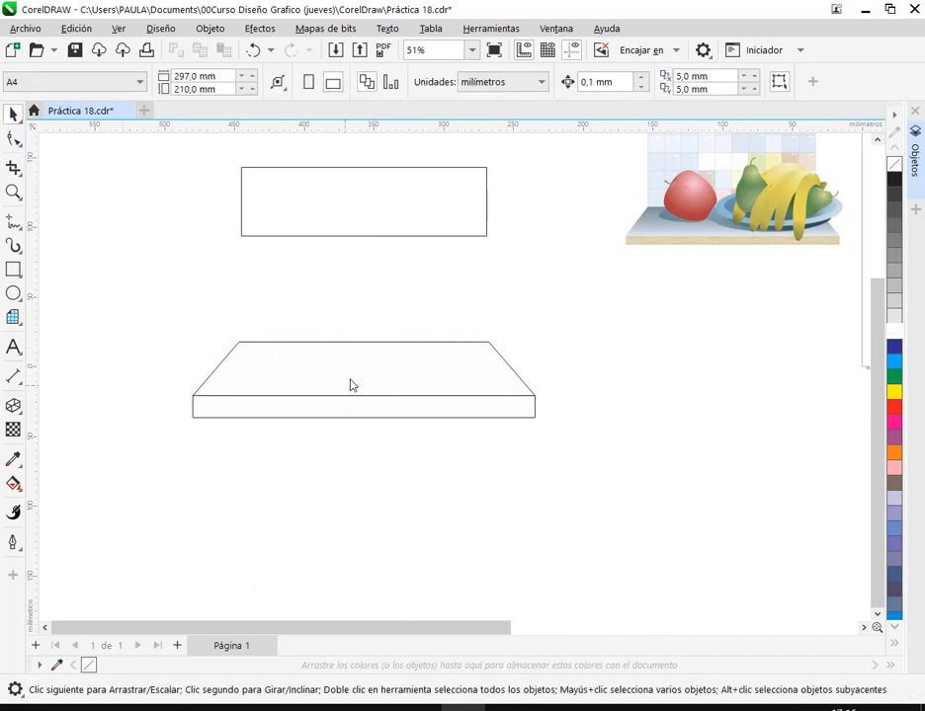
- Move the extruded tabletop farther down and slightly to the left, away from the practice rectangle
left_click_drag(395, 407, 341, 409)
left_click(366, 330)
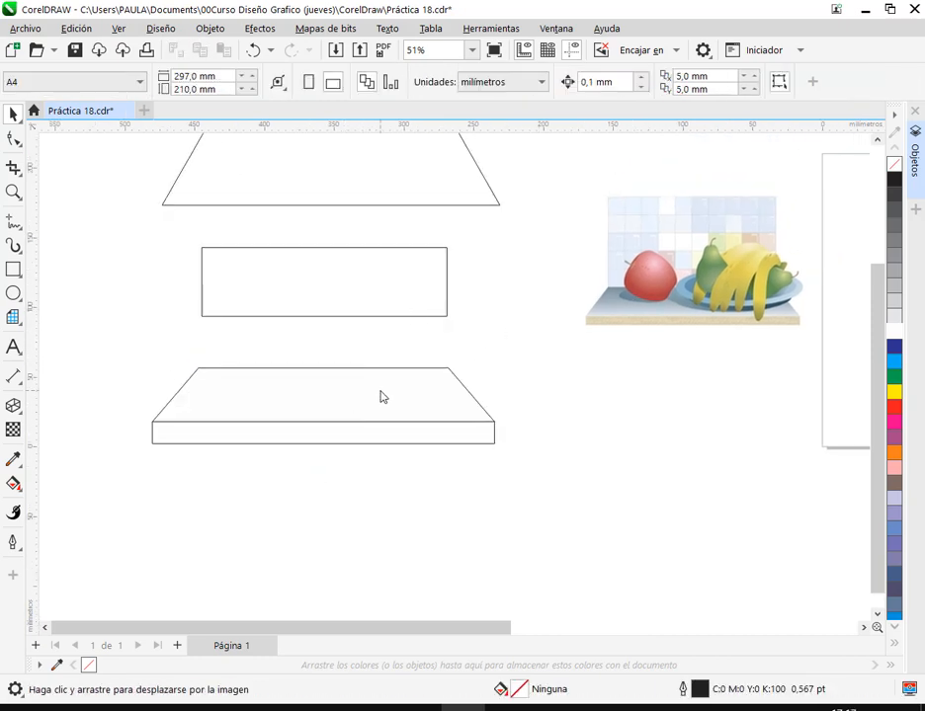
left_click_drag(442, 409, 430, 452)
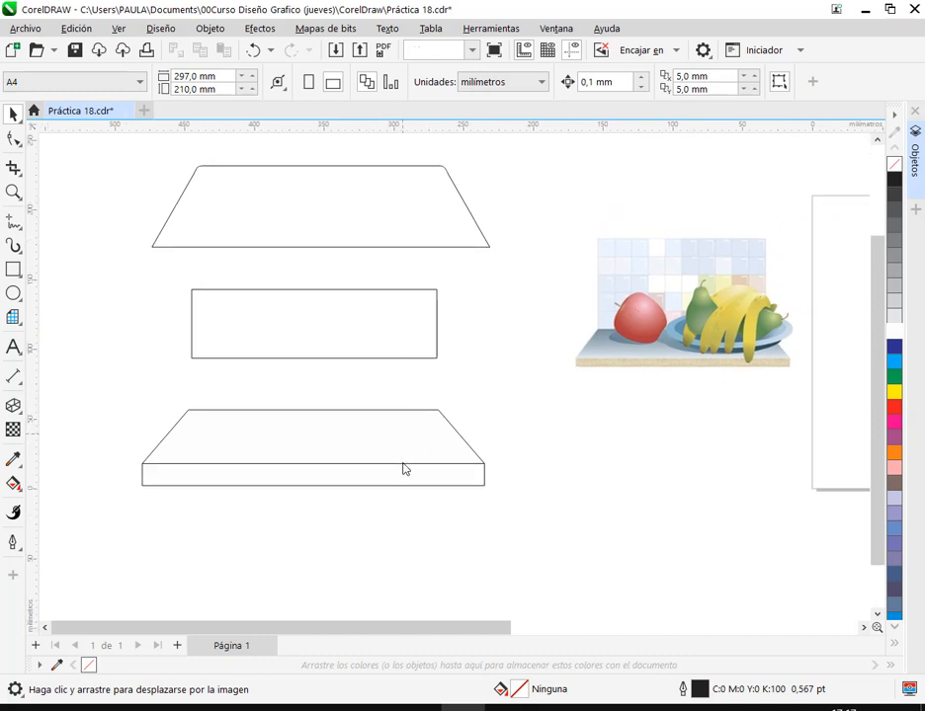
left_click_drag(403, 464, 394, 522)
left_click_drag(485, 481, 496, 418)
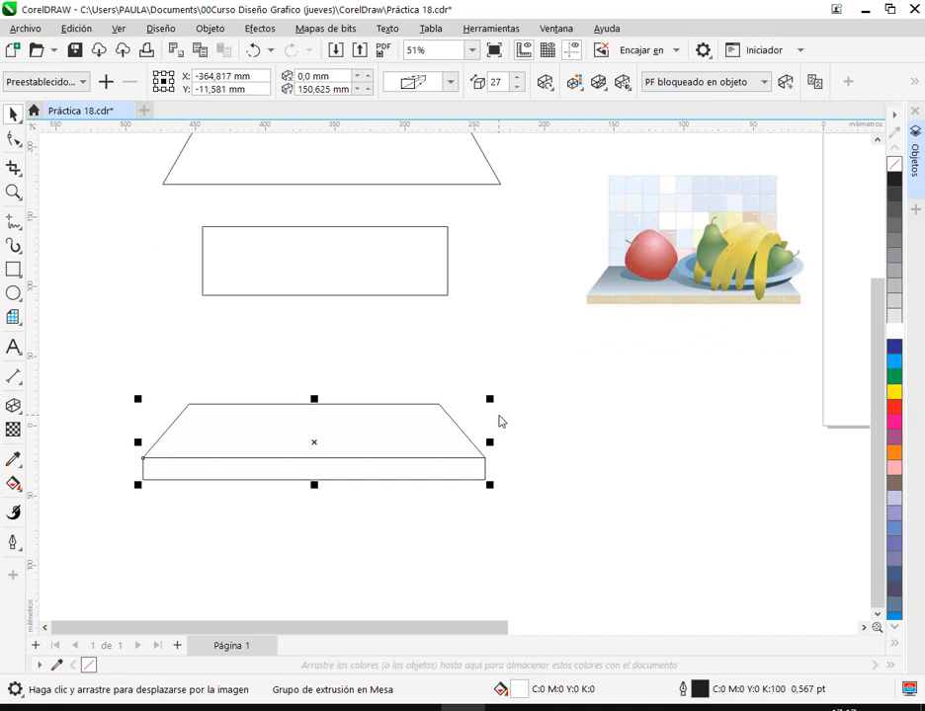
left_click_drag(377, 472, 320, 408)
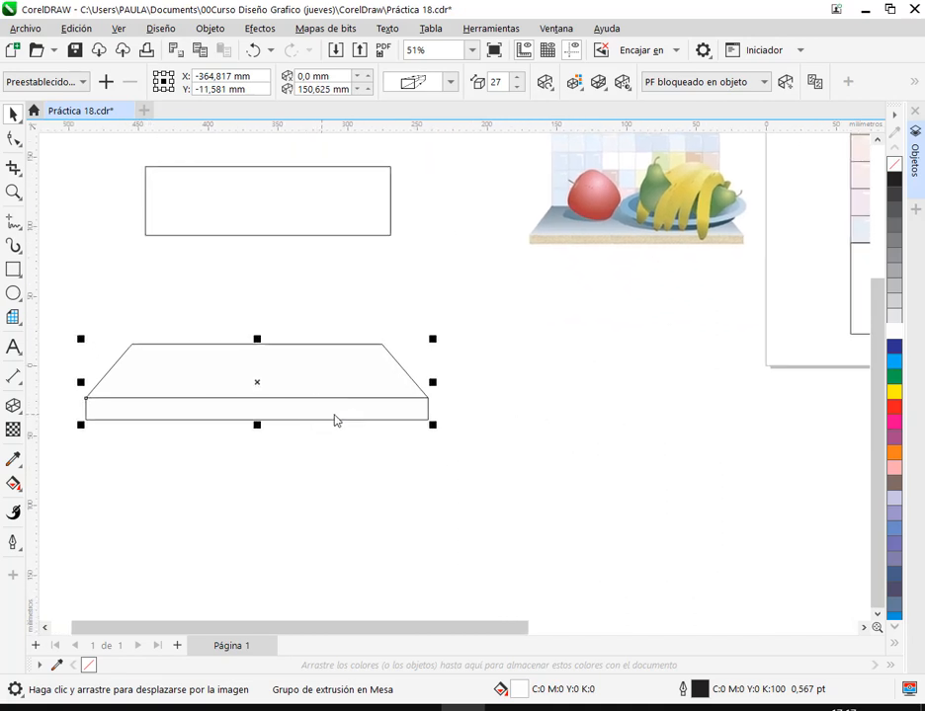
- Add the text COREL beside the tabletop in Arial Black and enlarge it to about 166 mm wide
left_click(12, 347)
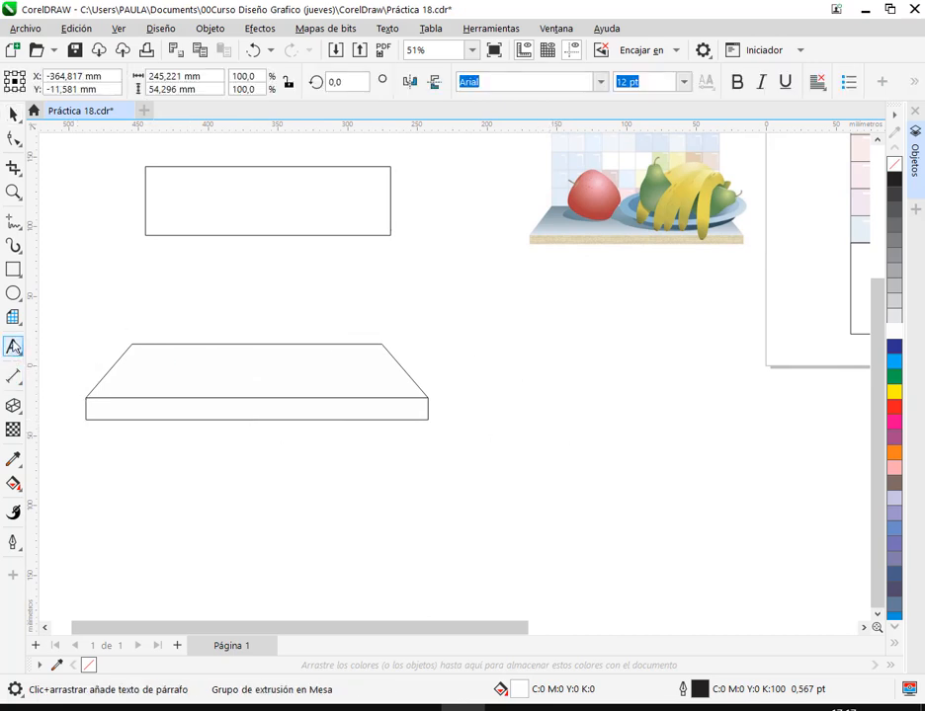
left_click(570, 378)
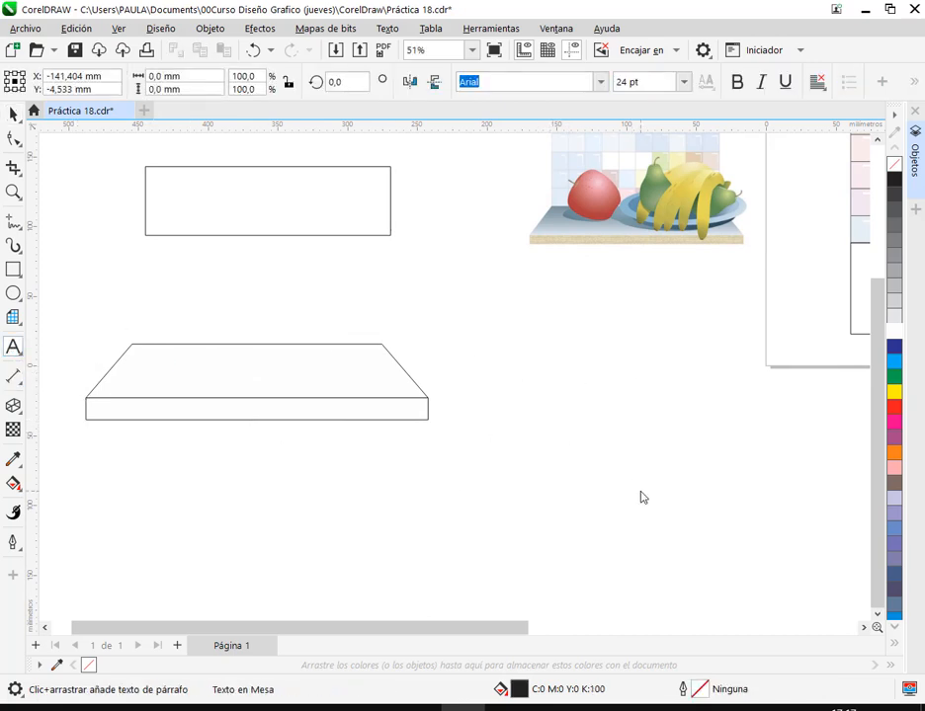
type("COREL")
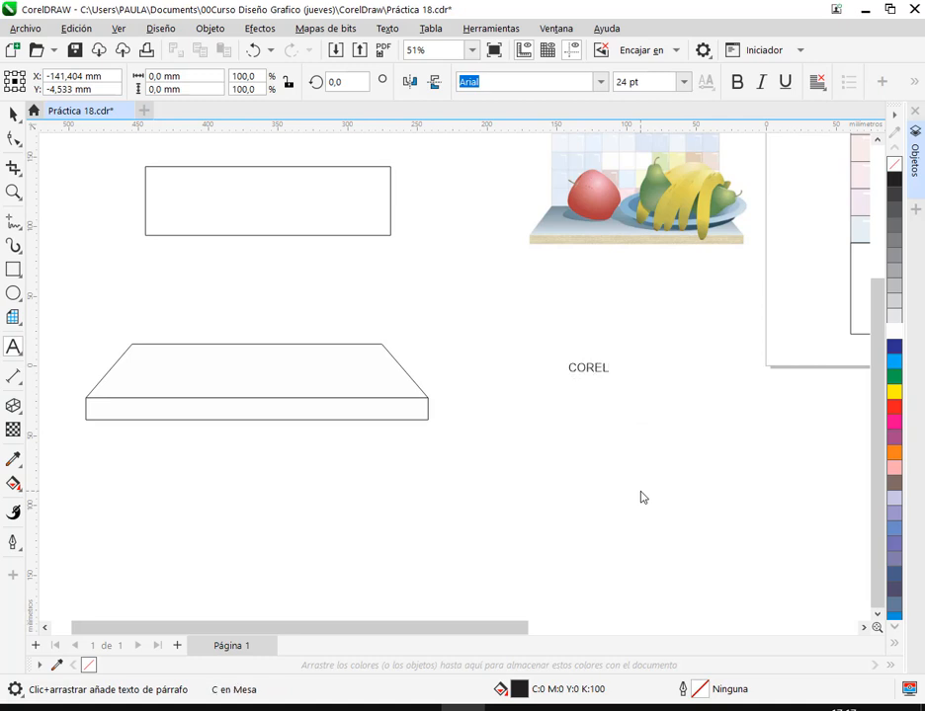
key("ctrl+space")
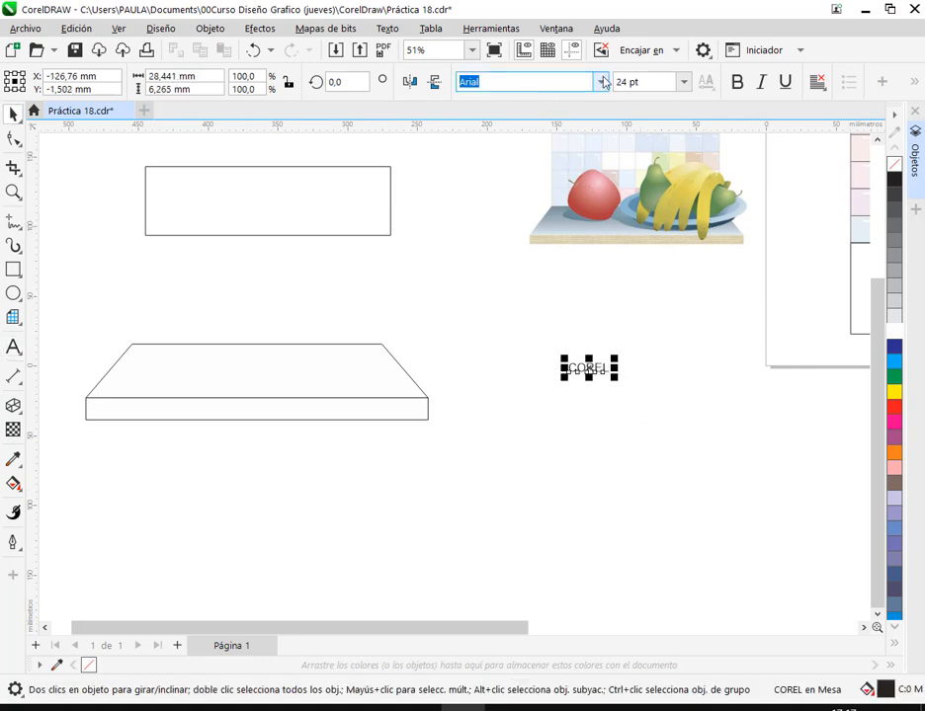
left_click(602, 84)
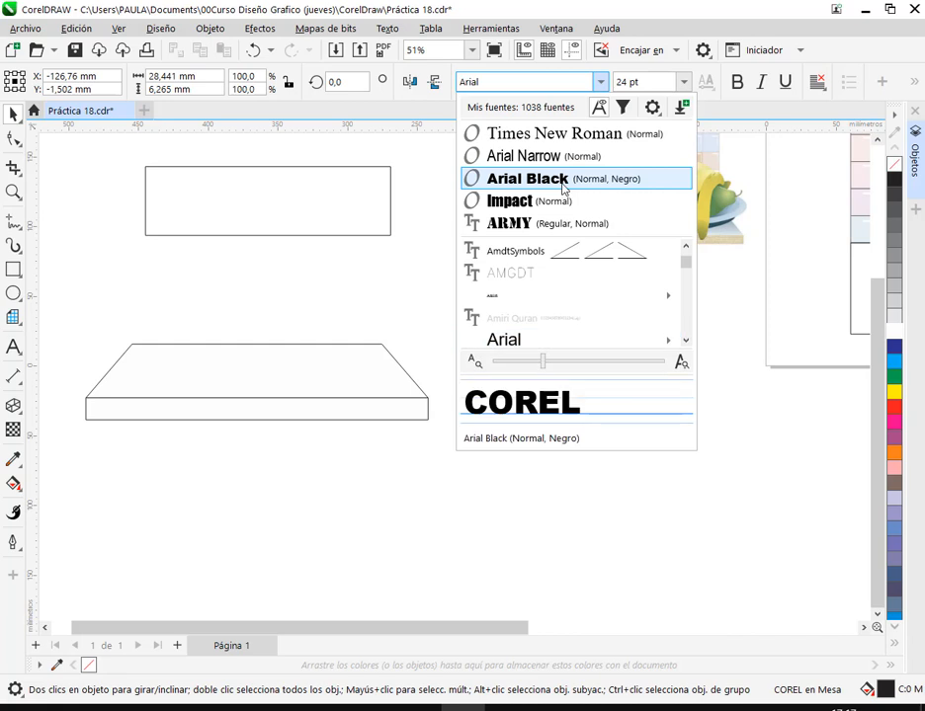
left_click(518, 179)
left_click_drag(622, 382, 482, 442)
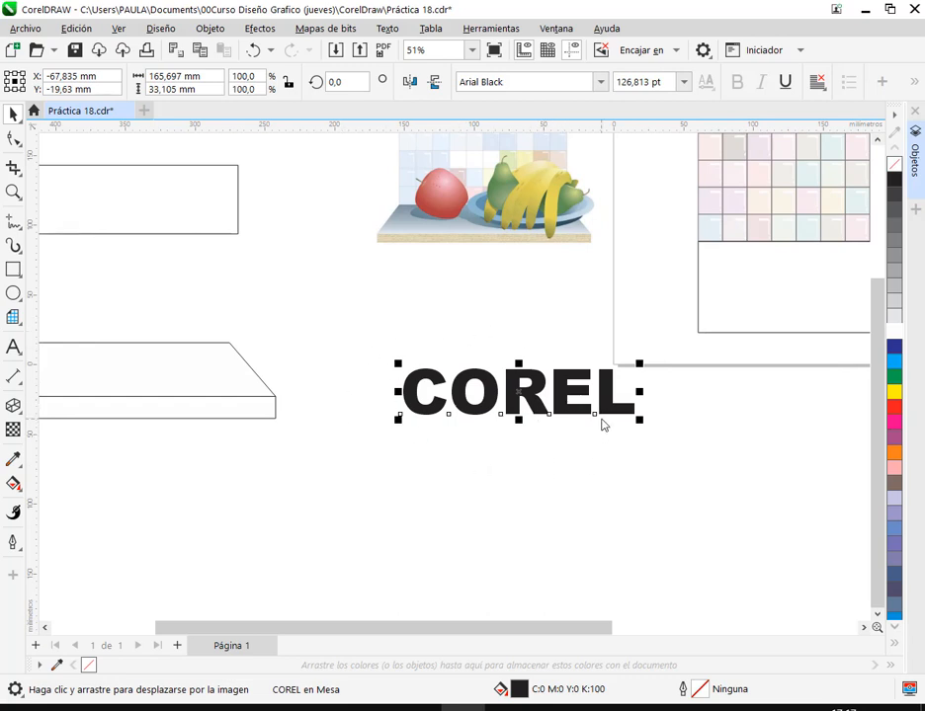
- Try extruding the black COREL text up and to the left, with the vanishing point at about -153, 48 mm
left_click(13, 405)
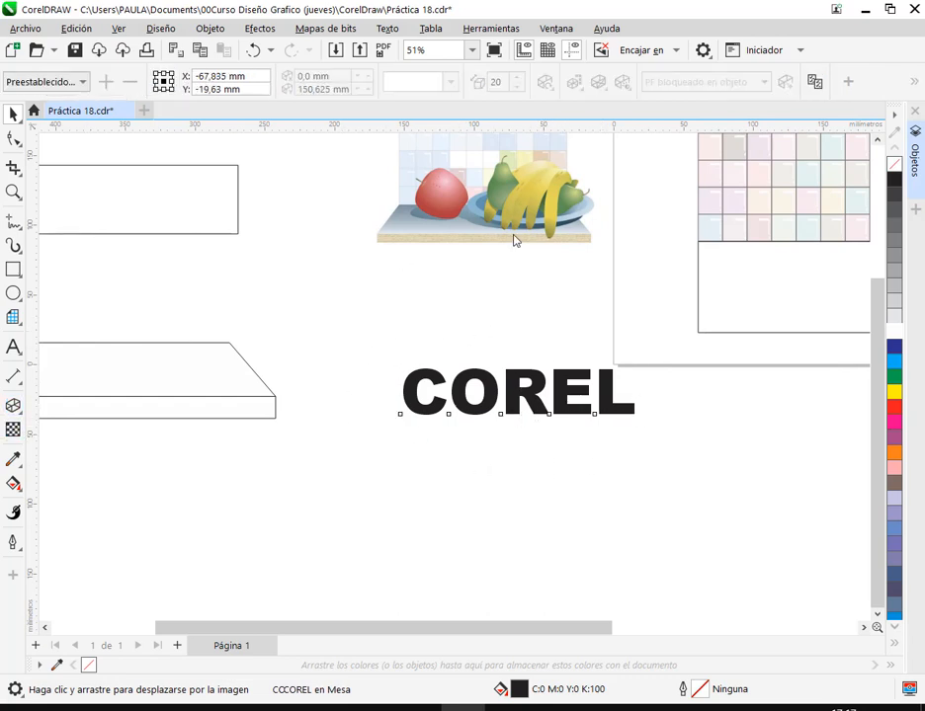
left_click_drag(519, 392, 306, 326)
key("space")
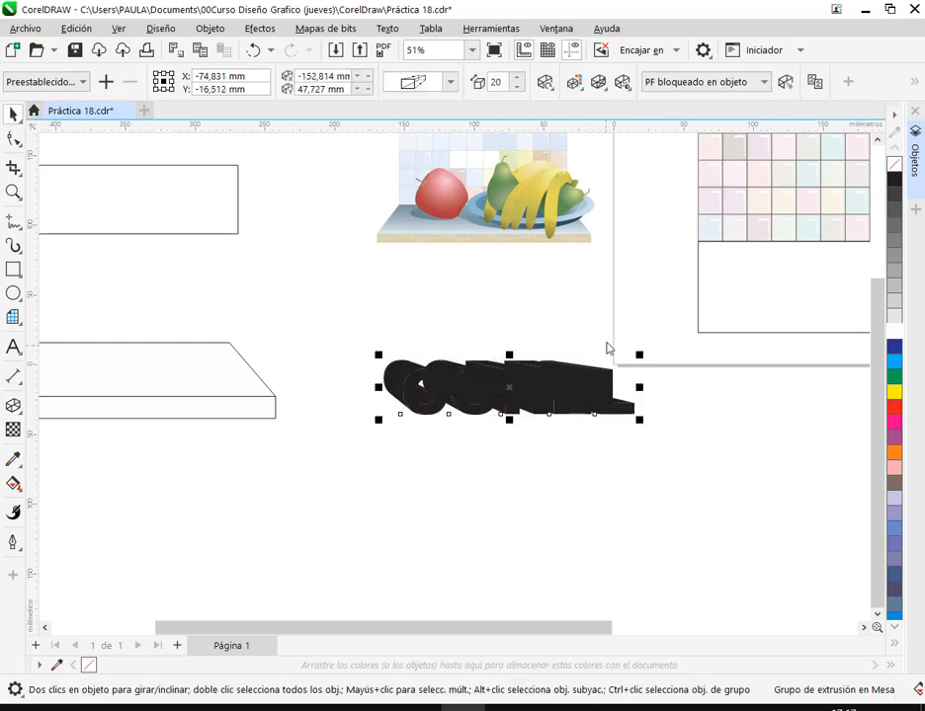
left_click(543, 330)
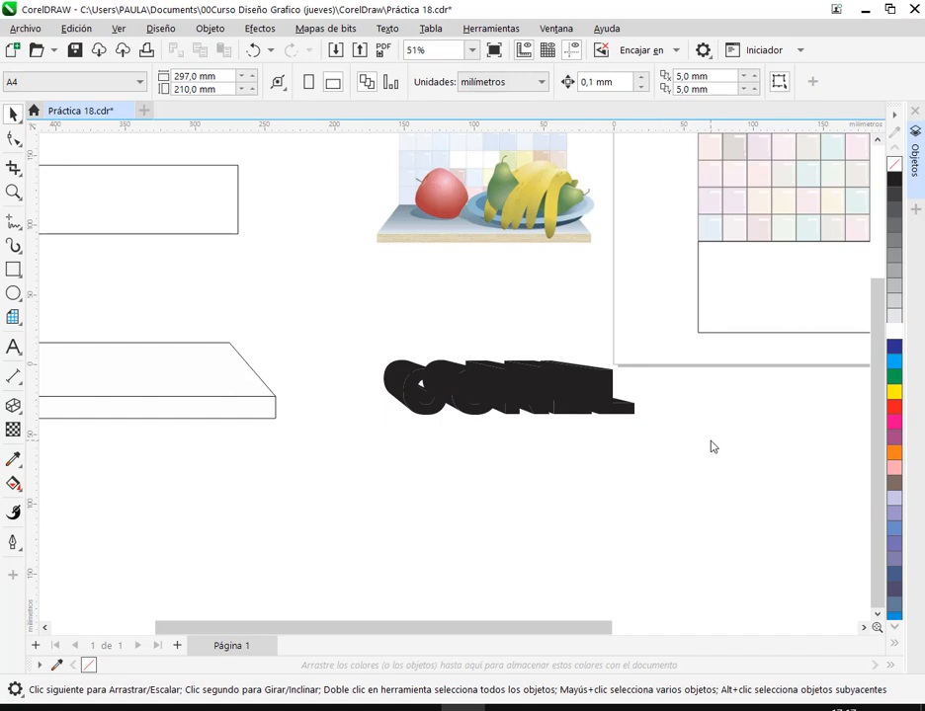
key("ctrl+z")
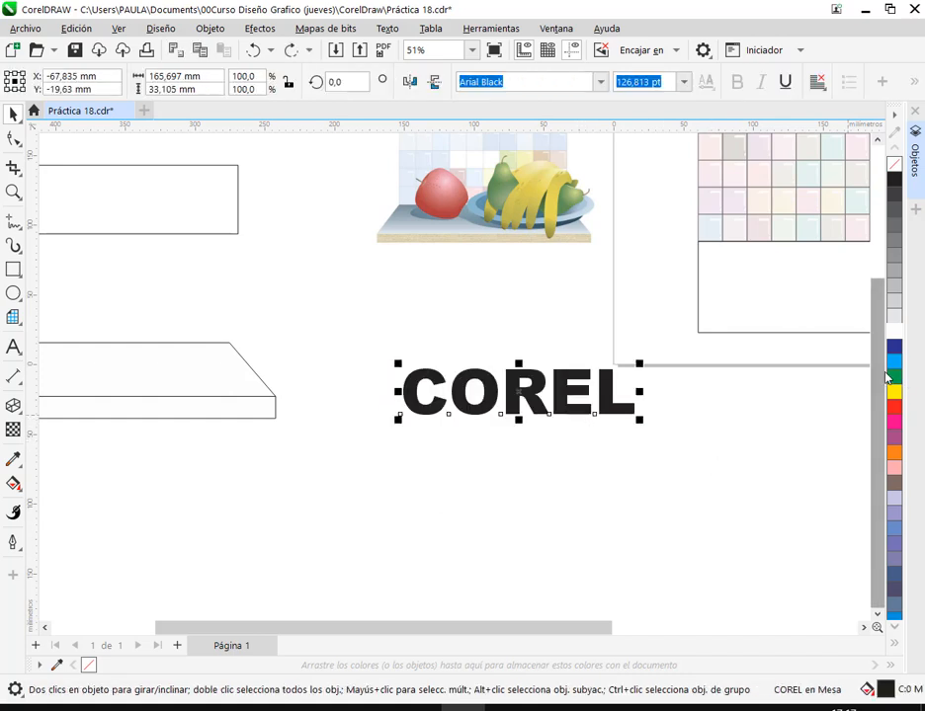
- Try extruding the COREL text up and to the left with a white fill and no outline
left_click(895, 314)
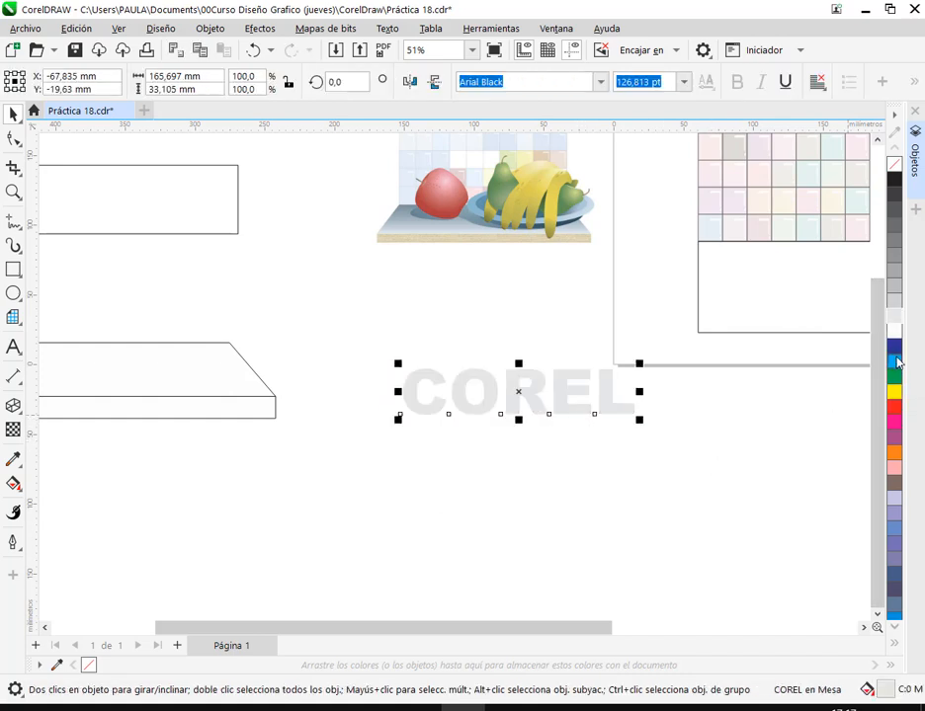
left_click(895, 330)
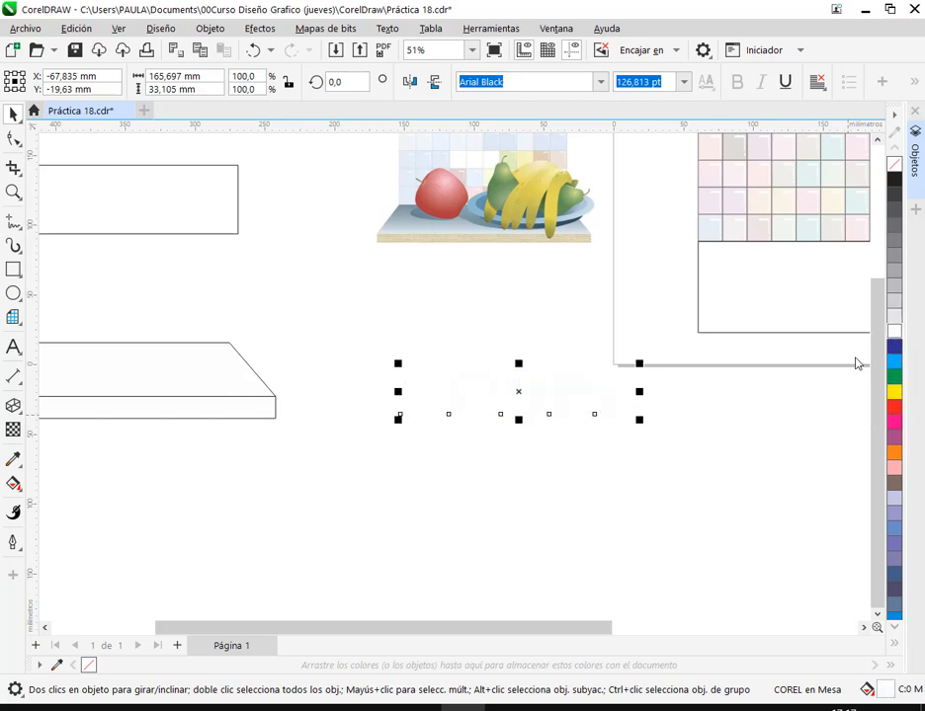
left_click(12, 405)
left_click_drag(518, 392, 337, 318)
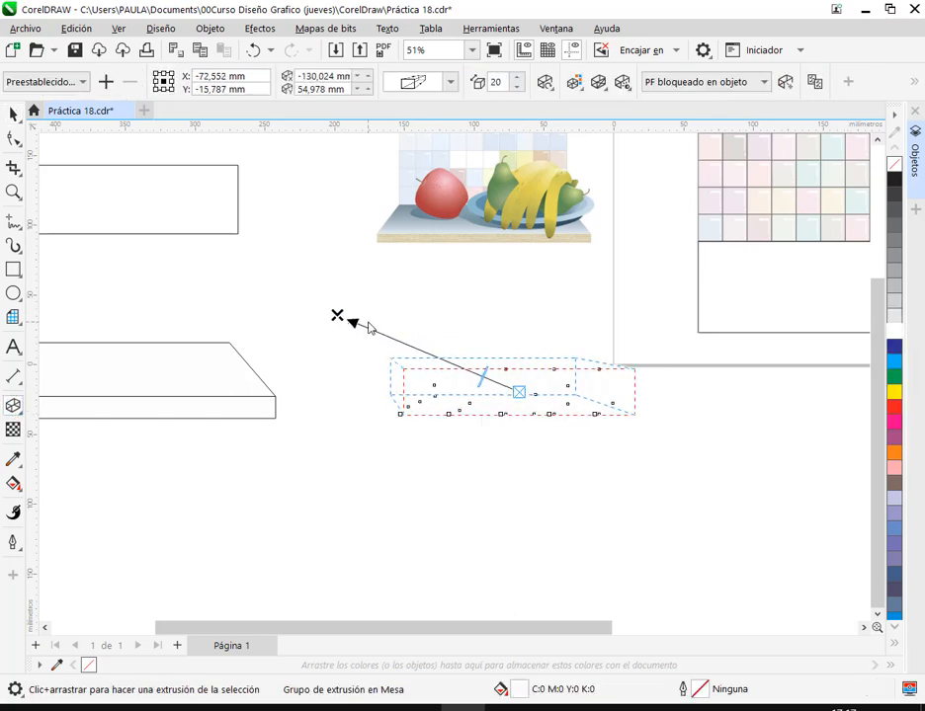
left_click(14, 116)
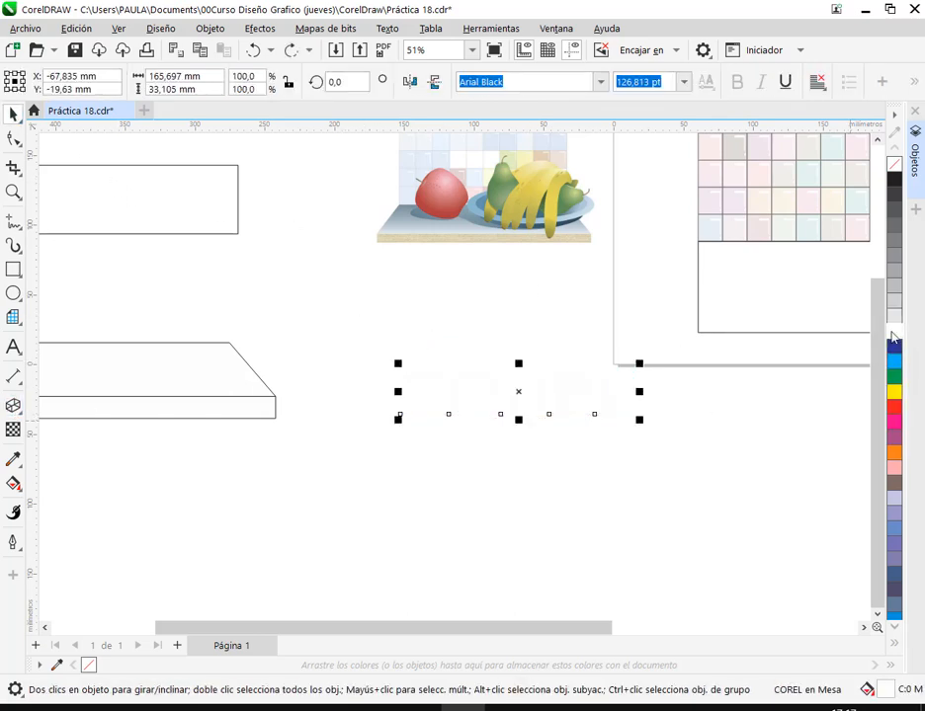
- Try extruding the COREL text with a green fill and no outline, vanishing point at about -139, 43 mm
left_click(895, 376)
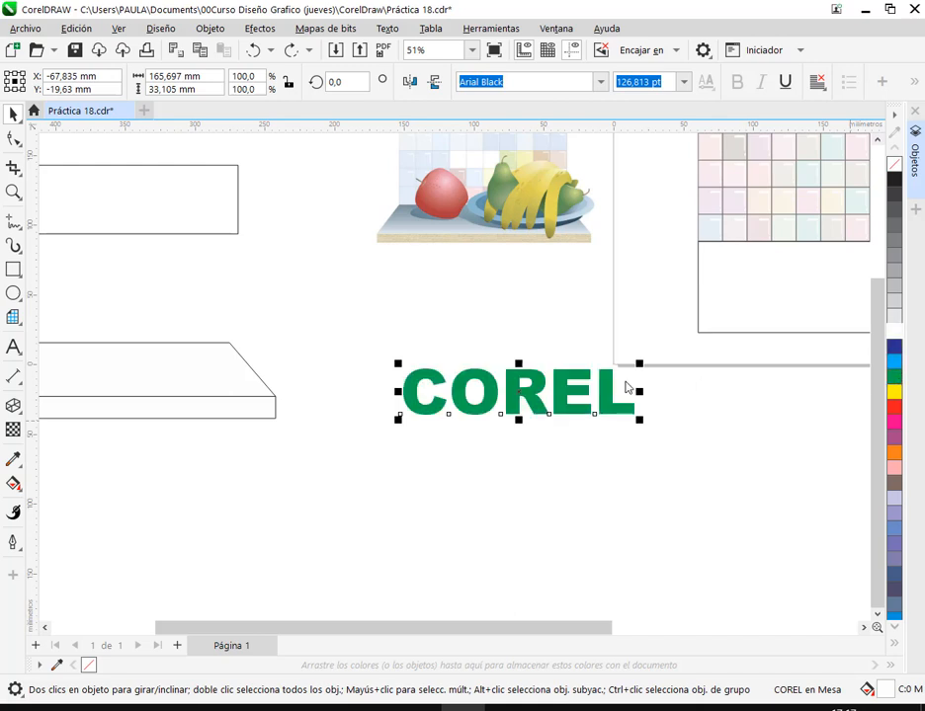
scroll(562, 406, "up", 1)
scroll(567, 406, "up", 1)
scroll(567, 406, "right", 1)
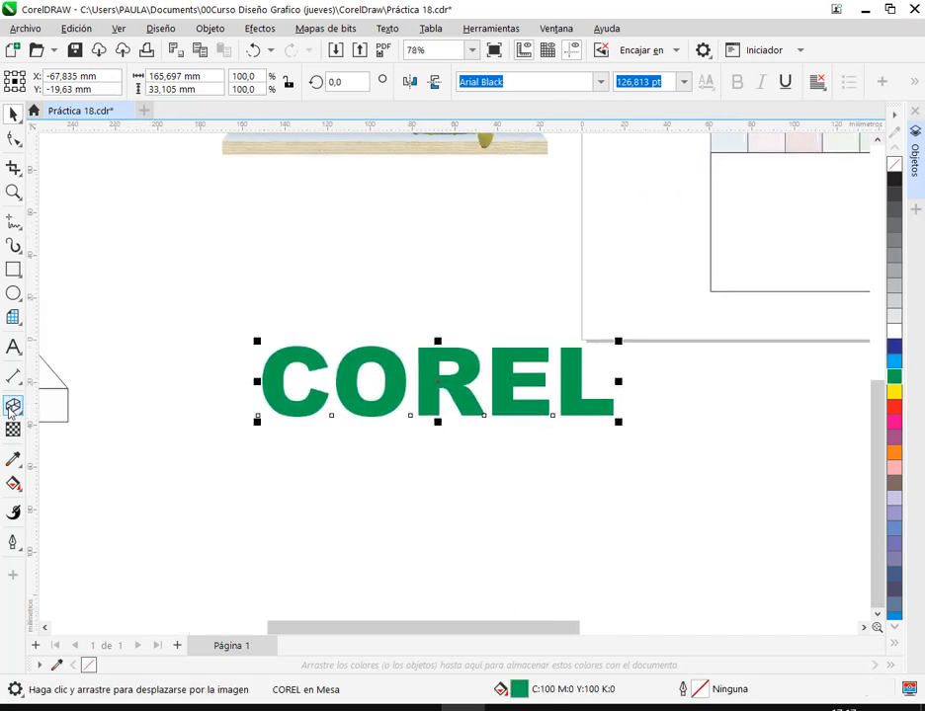
left_click(13, 406)
left_click_drag(445, 395, 143, 291)
left_click(13, 115)
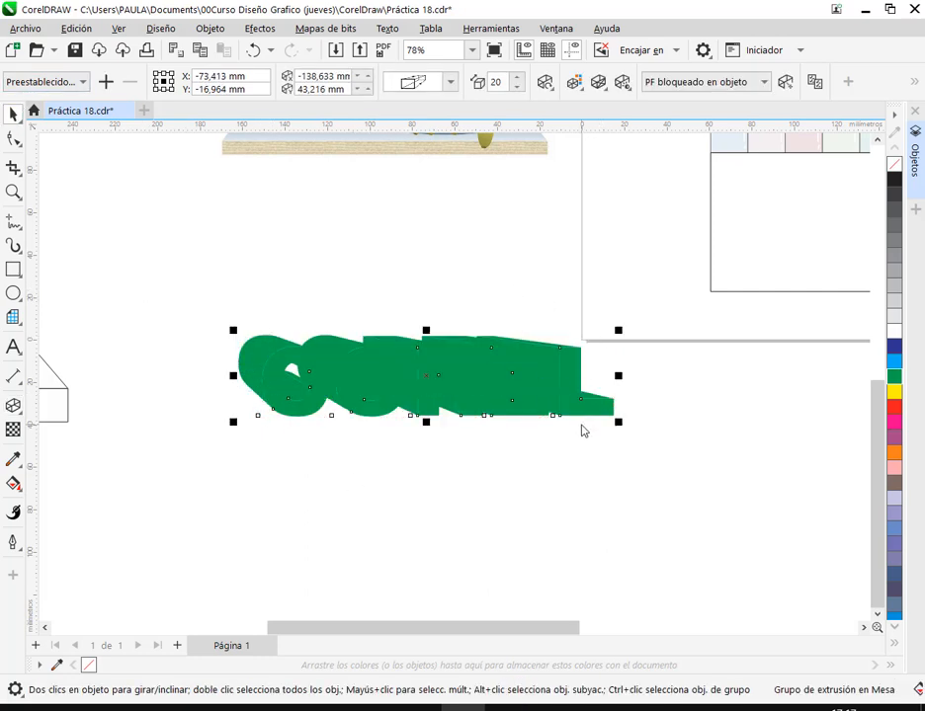
key("ctrl+z")
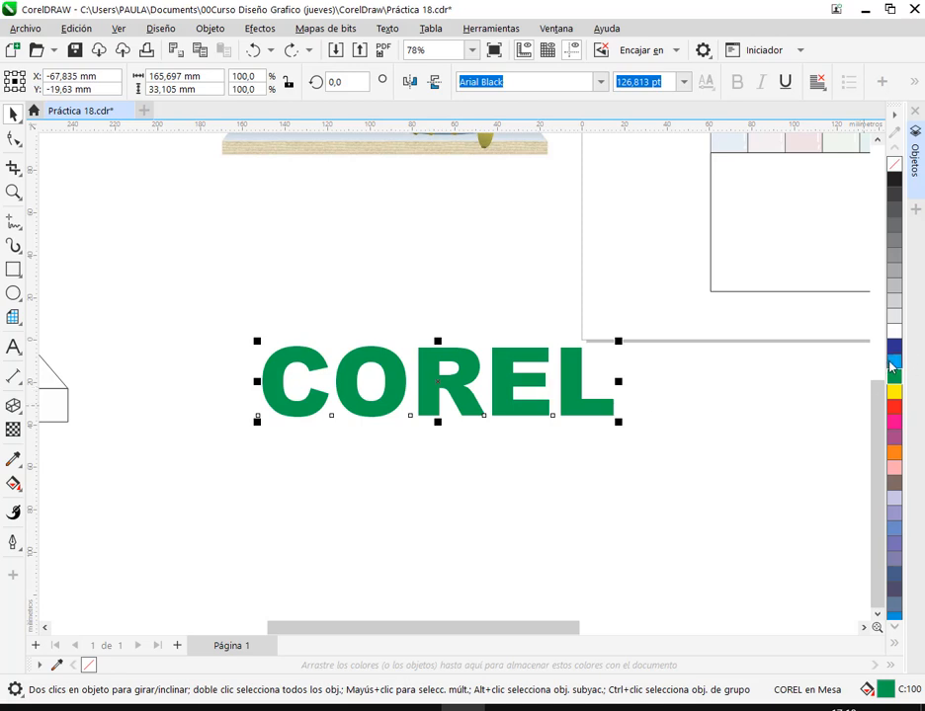
left_click(893, 361)
left_click(895, 377)
scroll(471, 367, "up", 3)
scroll(471, 365, "up", 2)
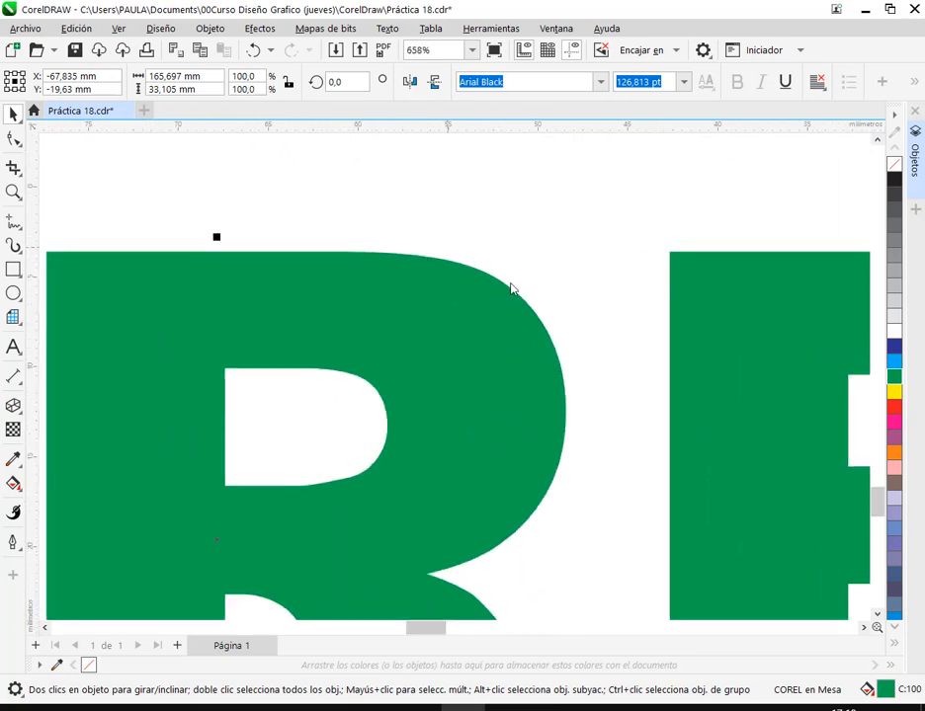
scroll(570, 320, "down", 3)
scroll(576, 332, "down", 2)
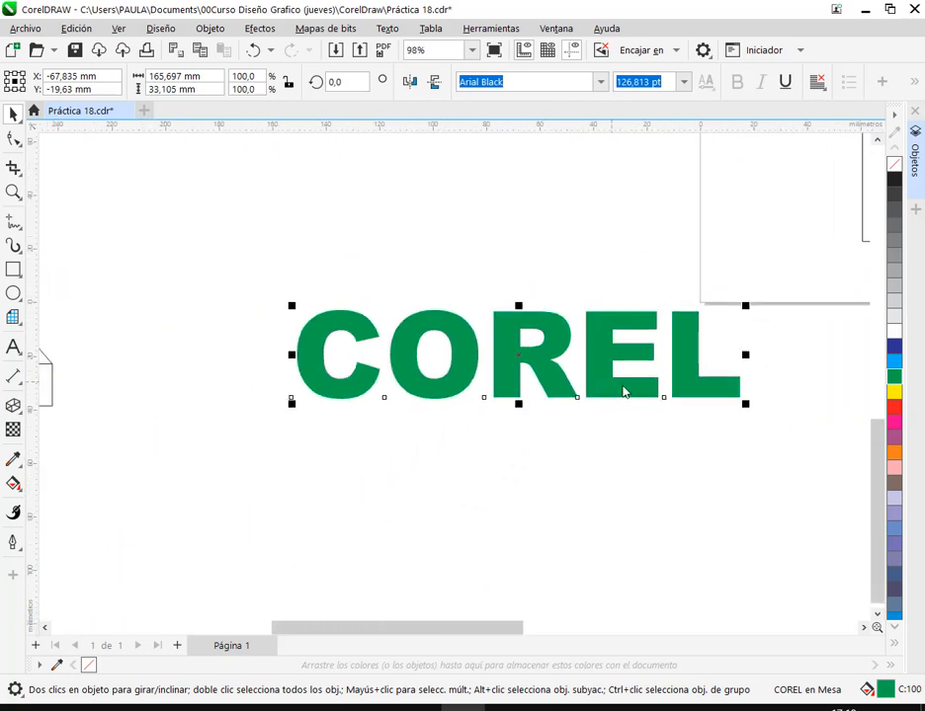
left_click_drag(623, 393, 582, 417)
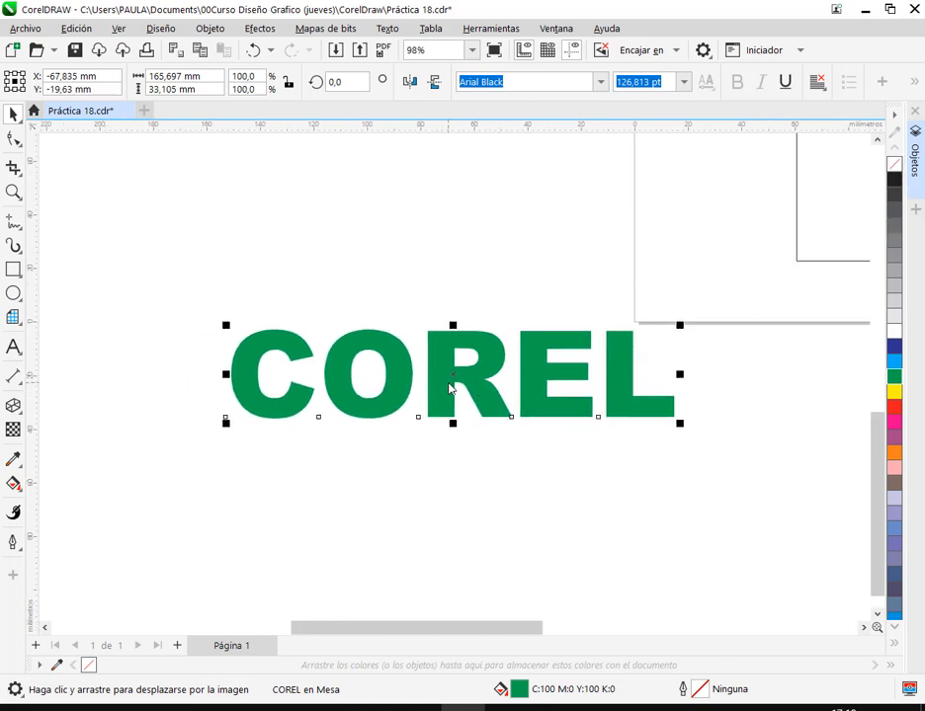
- Try extruding the COREL text up and to the left with a black fill and a hairline white outline
left_click(894, 181)
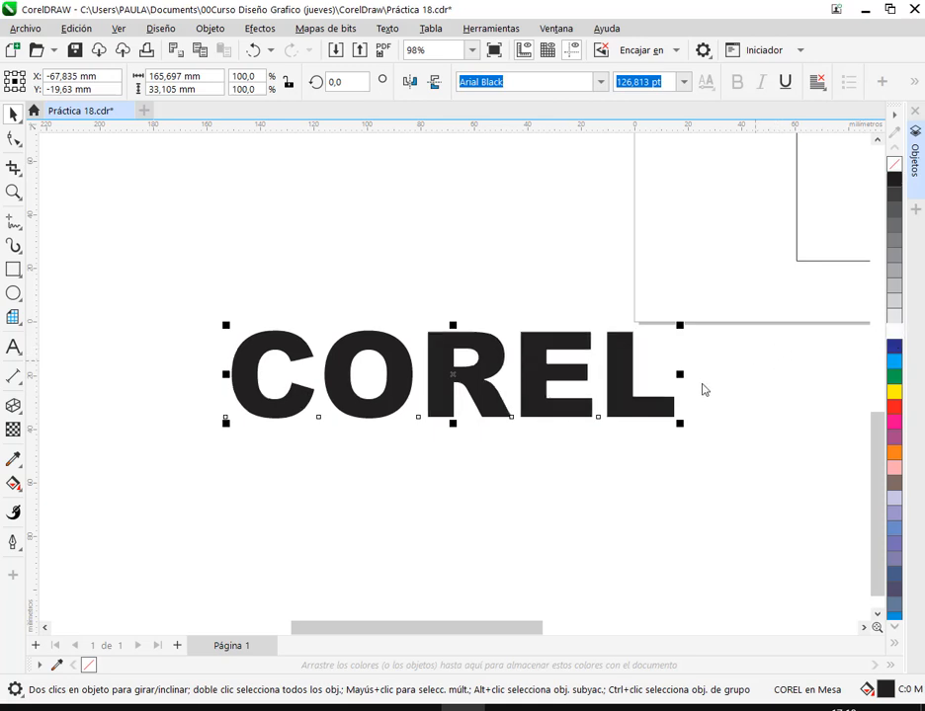
left_click(13, 405)
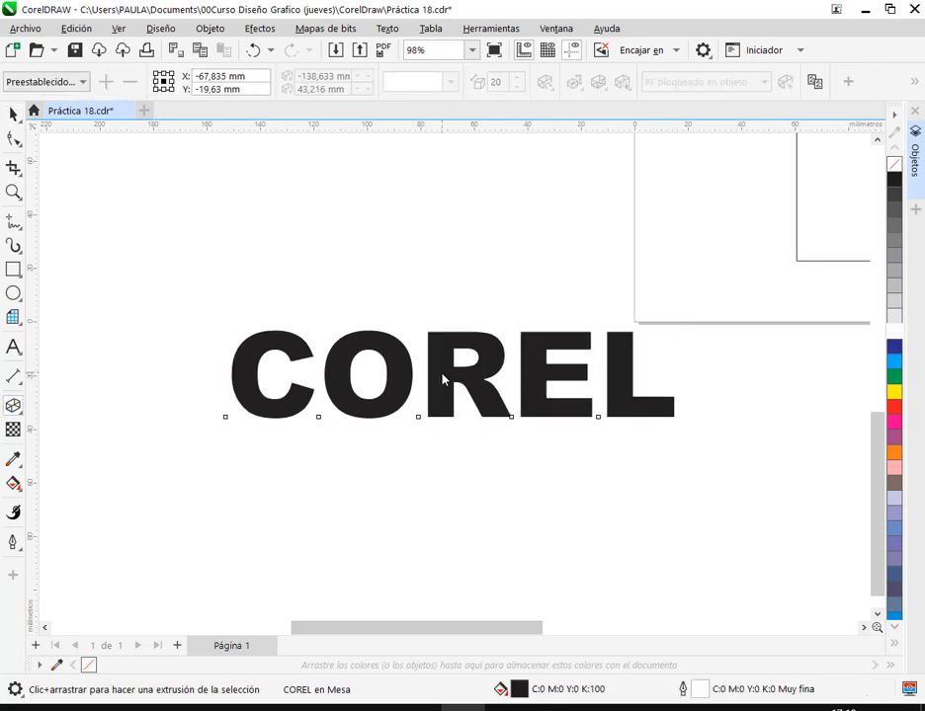
left_click_drag(443, 379, 101, 283)
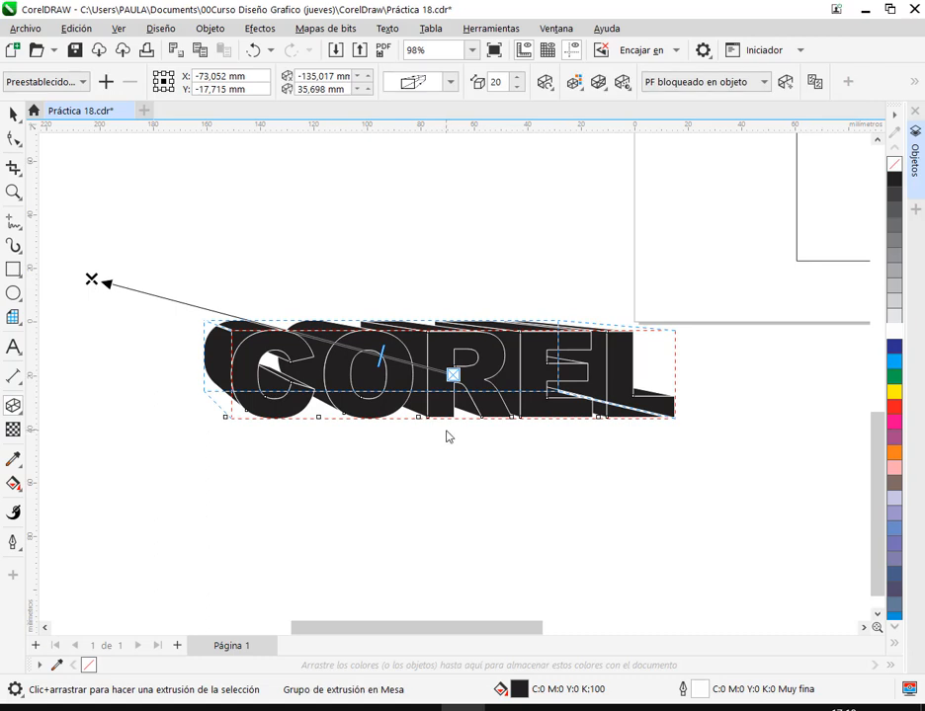
left_click(598, 463)
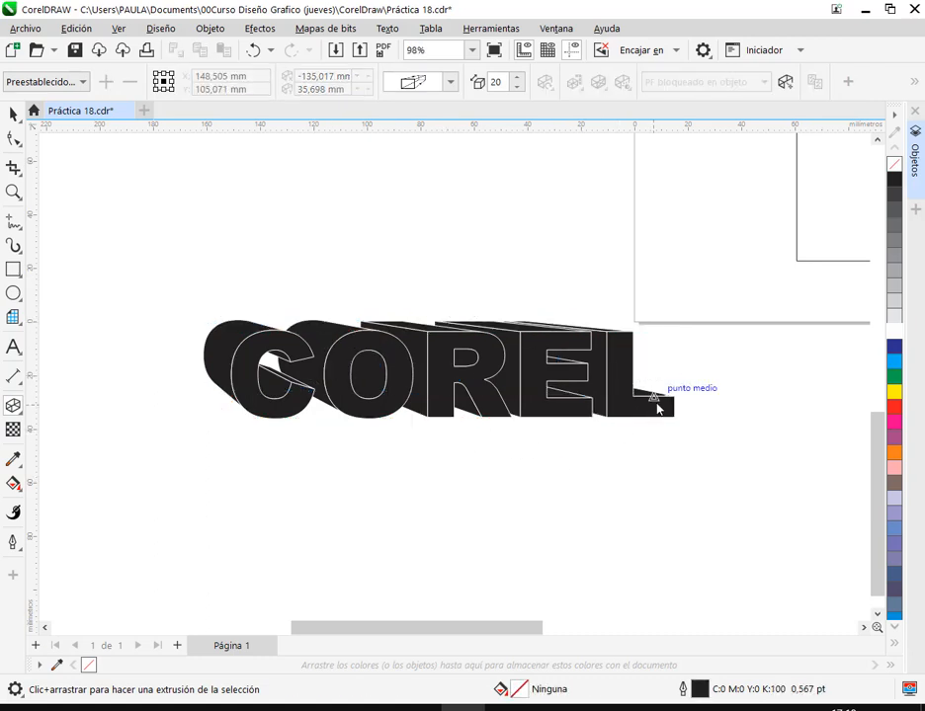
key("ctrl+z")
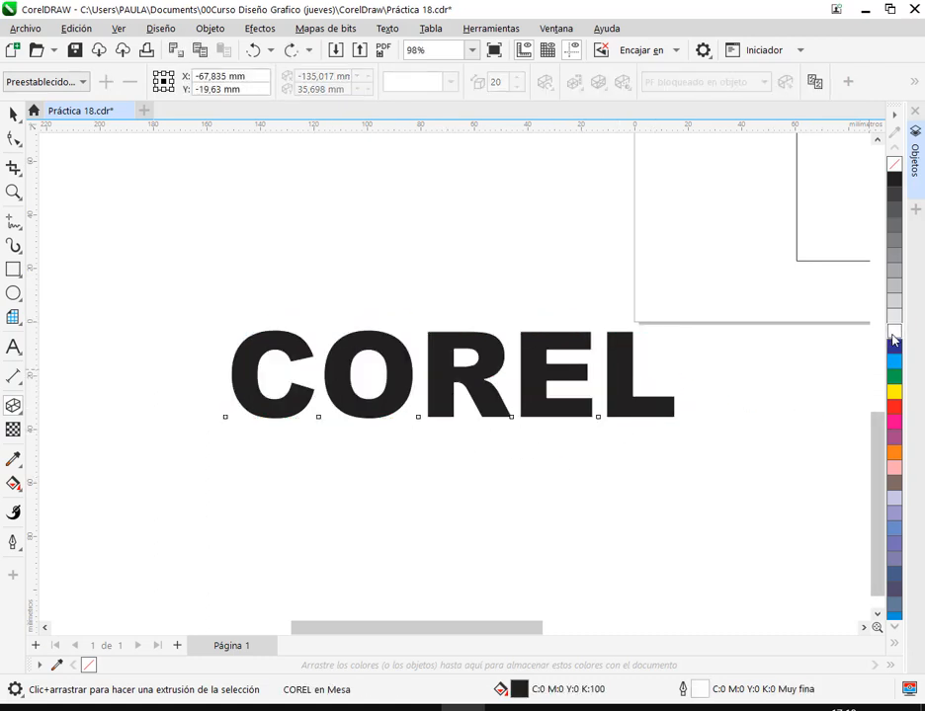
- Give the COREL text a white fill and hairline black outline, and extrude it toward about -142, 33 mm
left_click(894, 332)
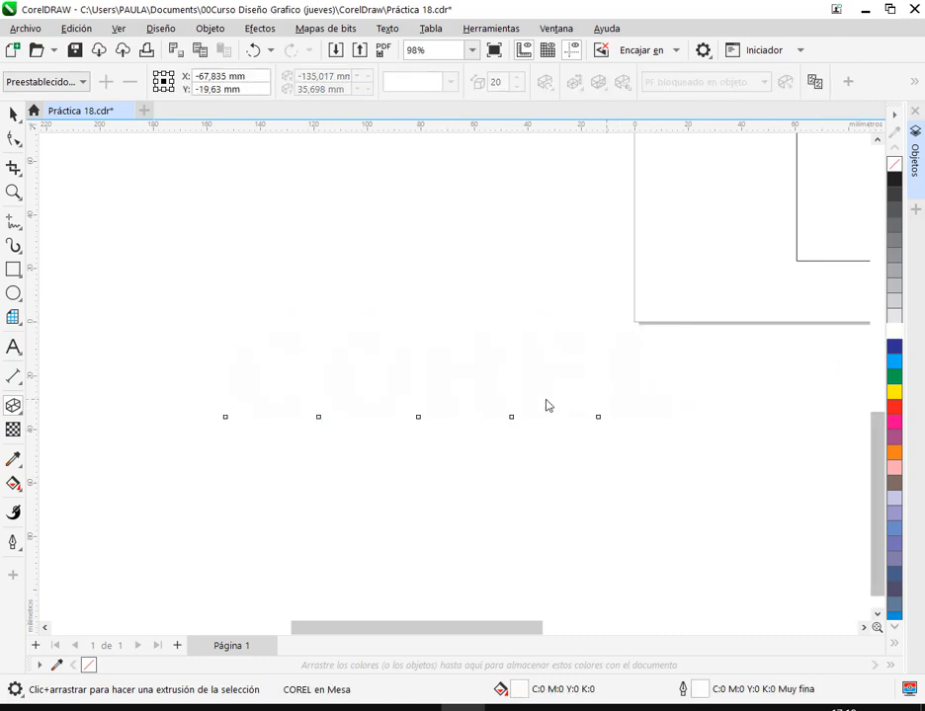
right_click(894, 182)
left_click_drag(473, 385, 73, 287)
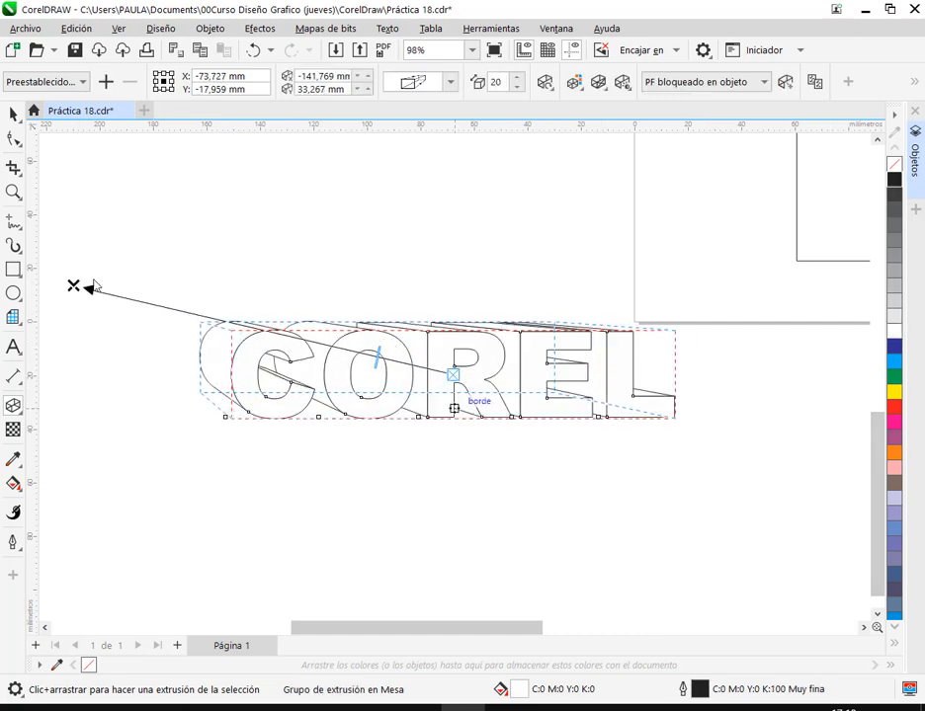
left_click(13, 114)
left_click(368, 219)
left_click(470, 391)
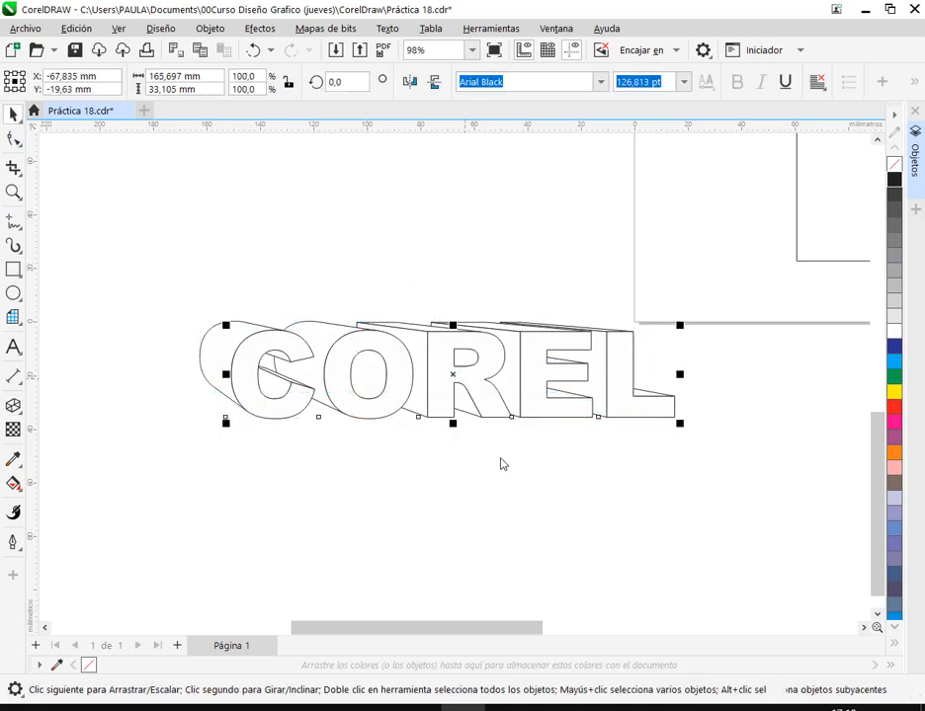
- Move the COREL extrusion's vanishing point to the upper right, at about 121 mm horizontally and 27 mm vertically
left_click(13, 405)
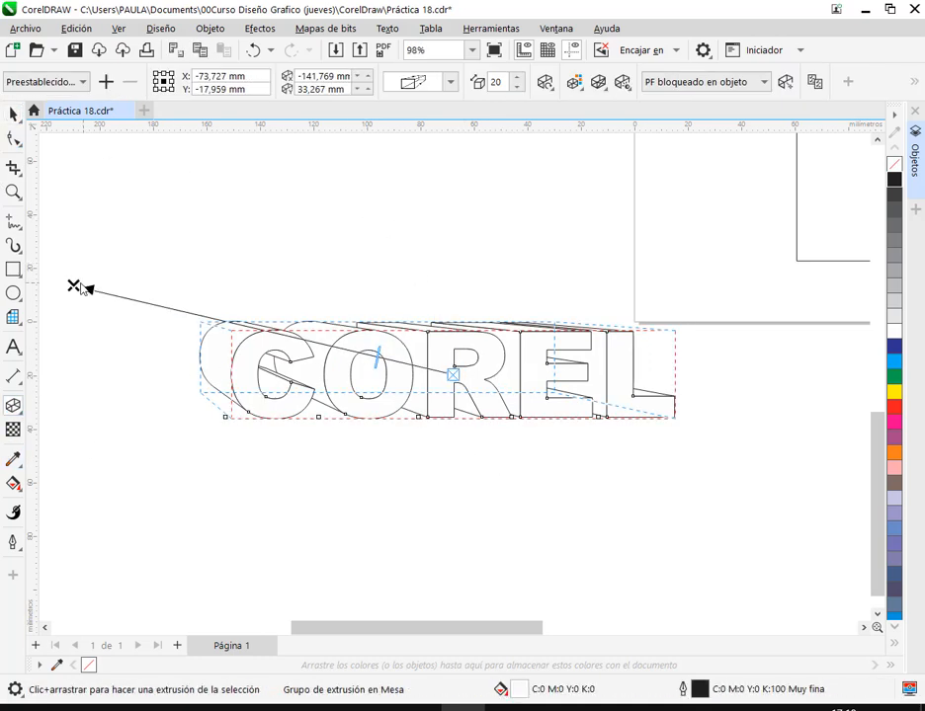
left_click_drag(72, 288, 776, 304)
left_click_drag(704, 379, 671, 372)
scroll(671, 377, "up", 2)
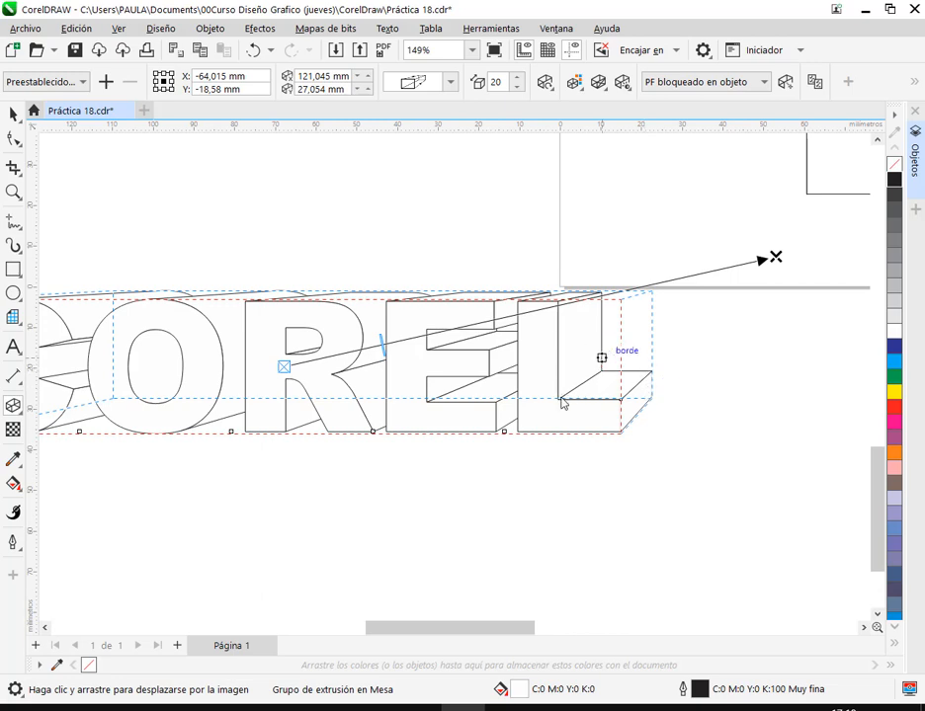
left_click_drag(562, 402, 606, 377)
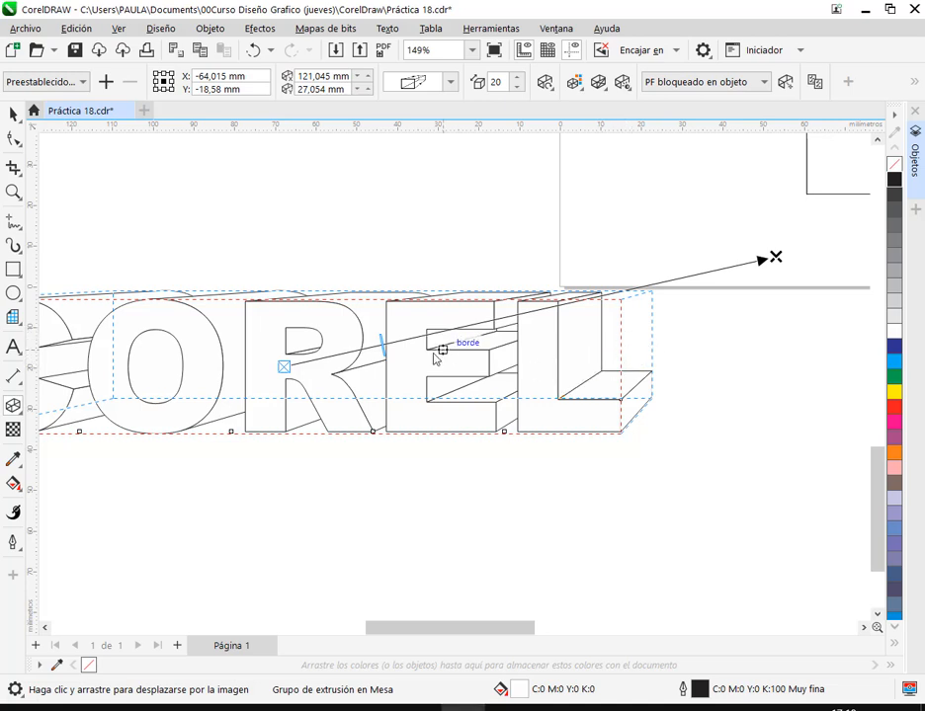
- Vary the COREL text's extrusion depth through 25 and 10, ending at 5
mouse_move(365, 322)
left_mouse_down()
mouse_move(392, 354)
mouse_move(361, 354)
mouse_move(406, 345)
left_mouse_up()
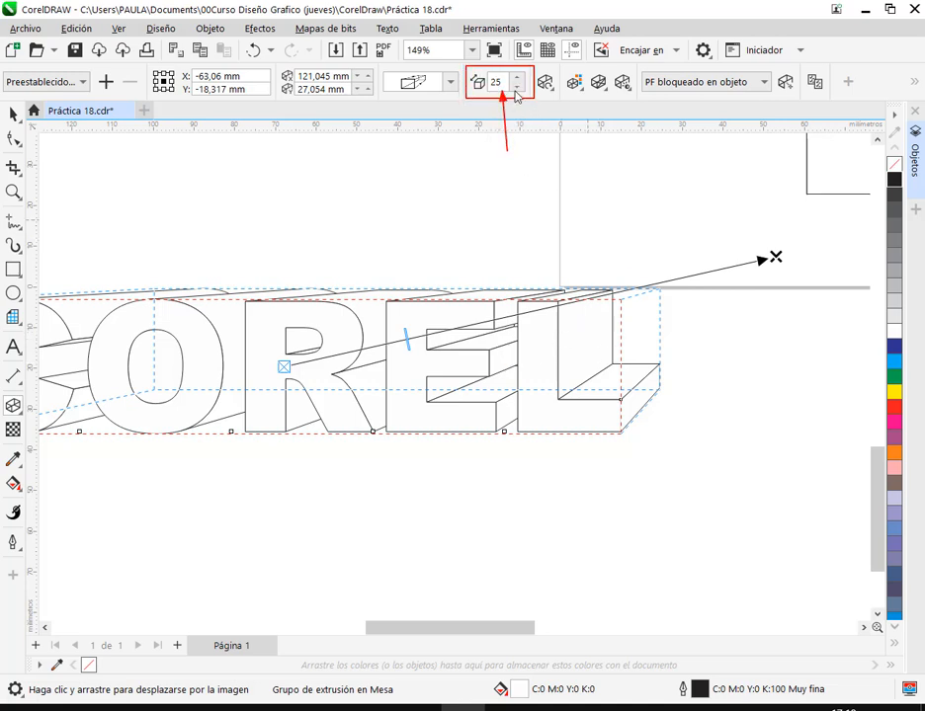
left_click(516, 88)
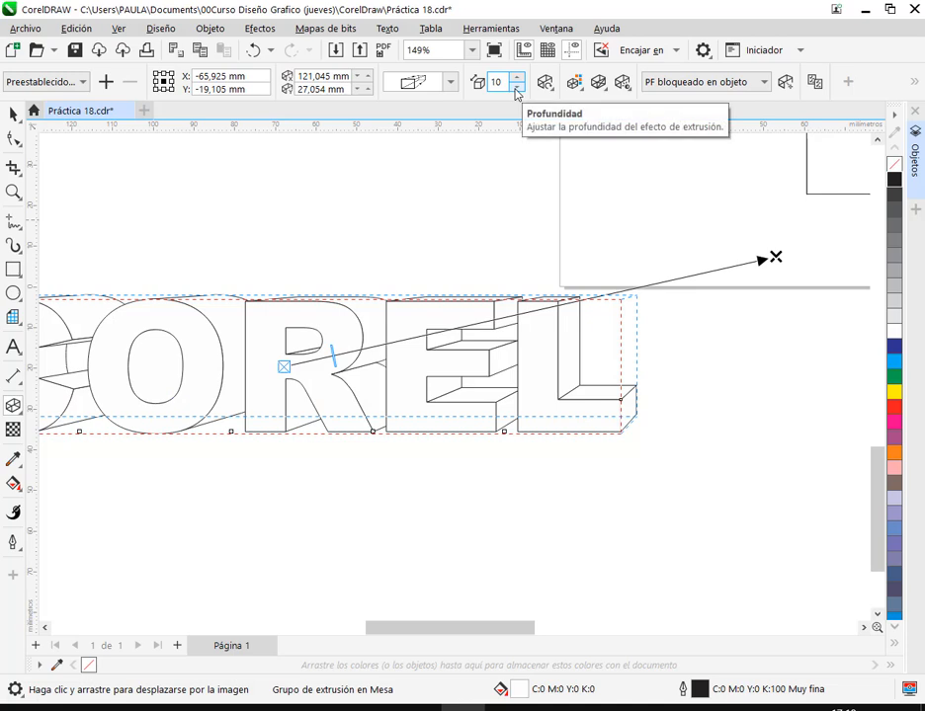
left_click(516, 88)
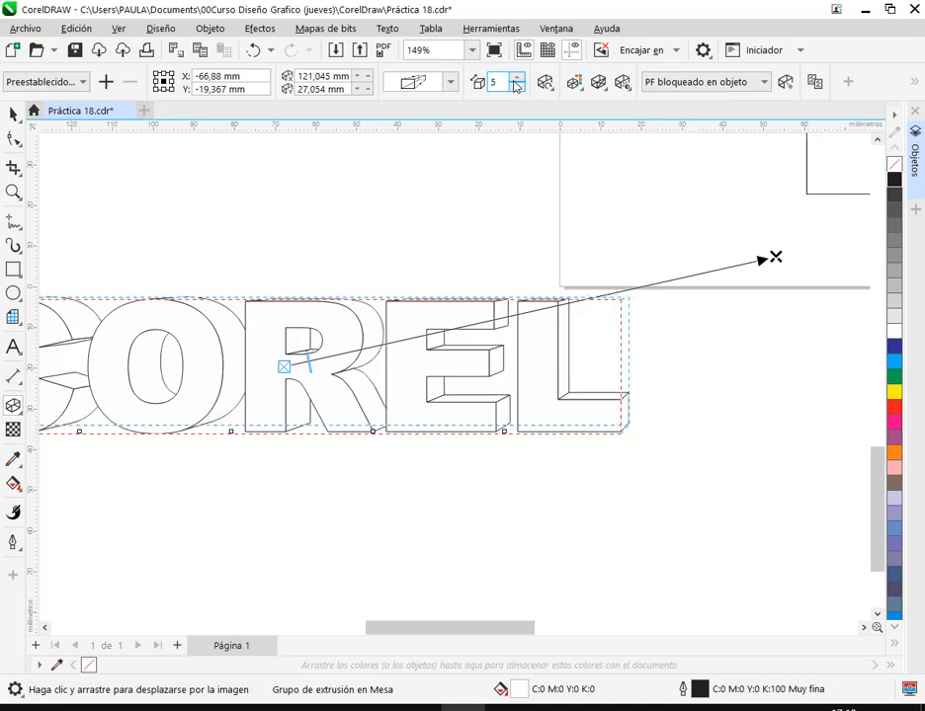
- Set the COREL text's extrusion depth to 6 and move its vanishing point to about 129, 25 mm
left_click(516, 88)
left_click(515, 78)
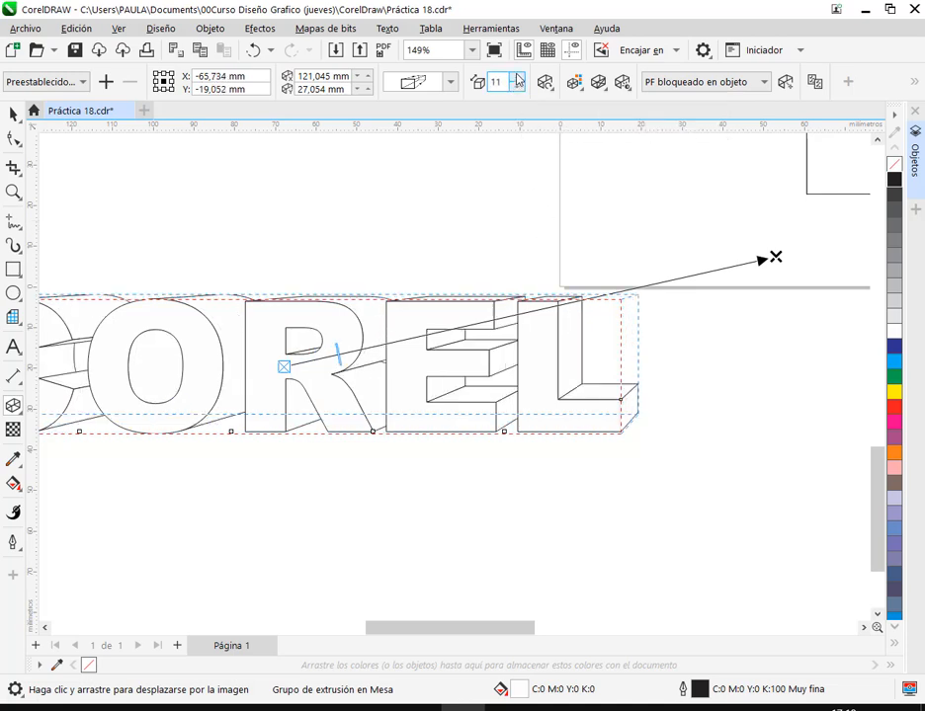
left_click(516, 88)
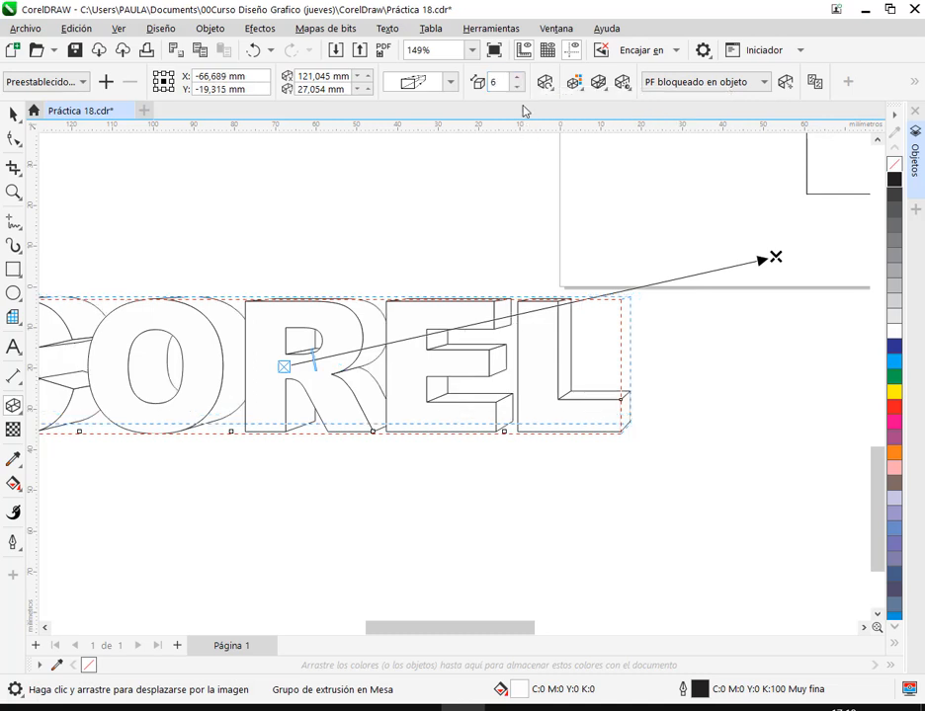
left_click_drag(776, 258, 810, 267)
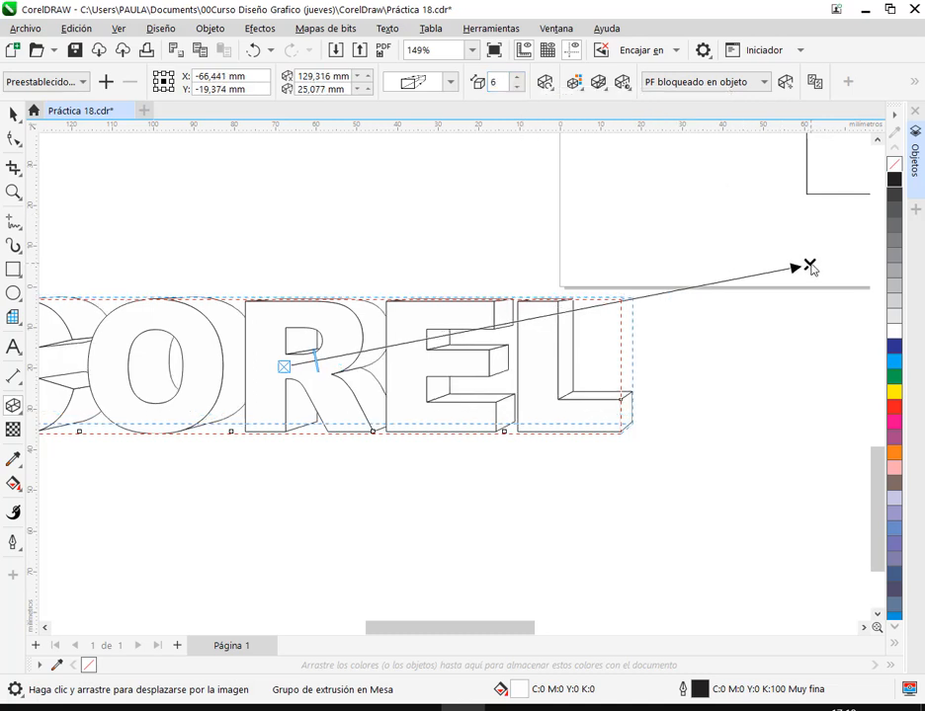
left_click(12, 116)
left_click(271, 216)
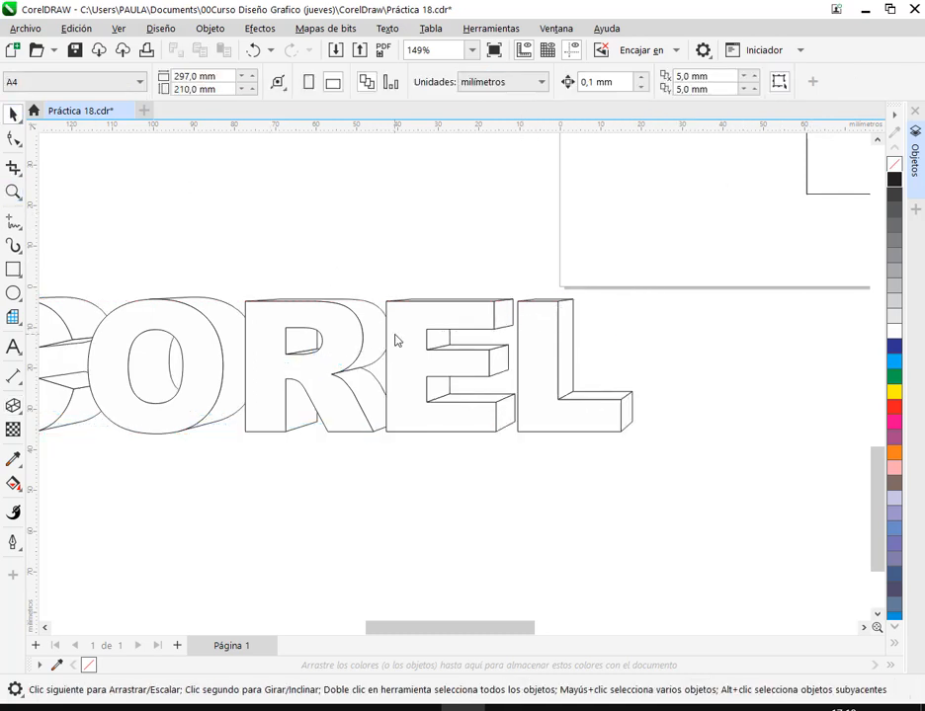
- Delete the extruded COREL text below the fruit reference image
scroll(423, 343, "down", 2)
key("h")
left_click_drag(491, 426, 578, 457)
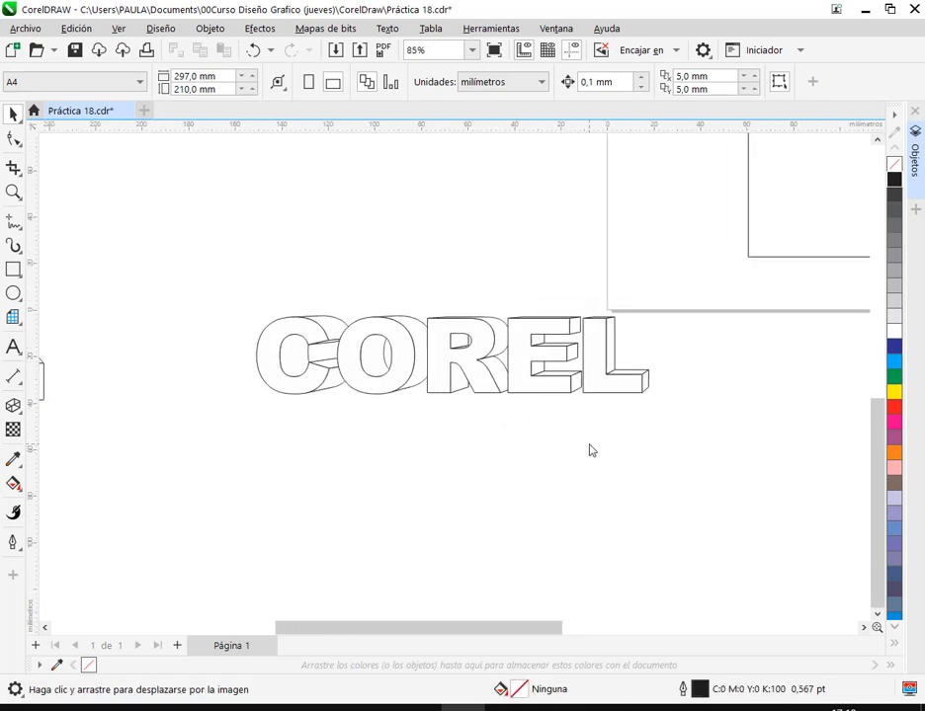
scroll(491, 405, "down", 3)
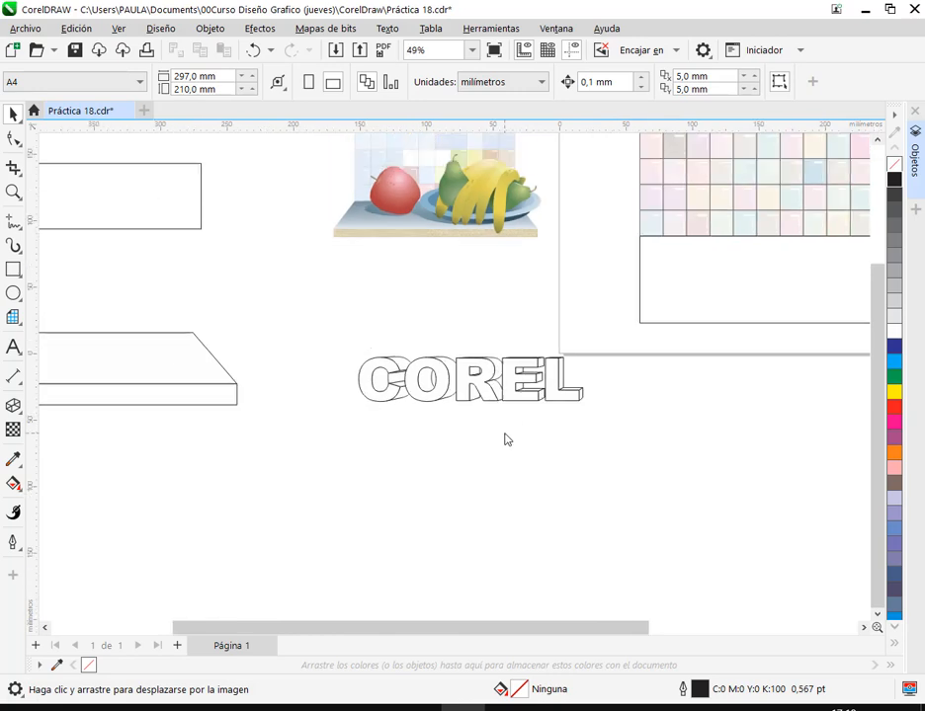
left_click(514, 394)
left_click_drag(421, 431, 645, 480)
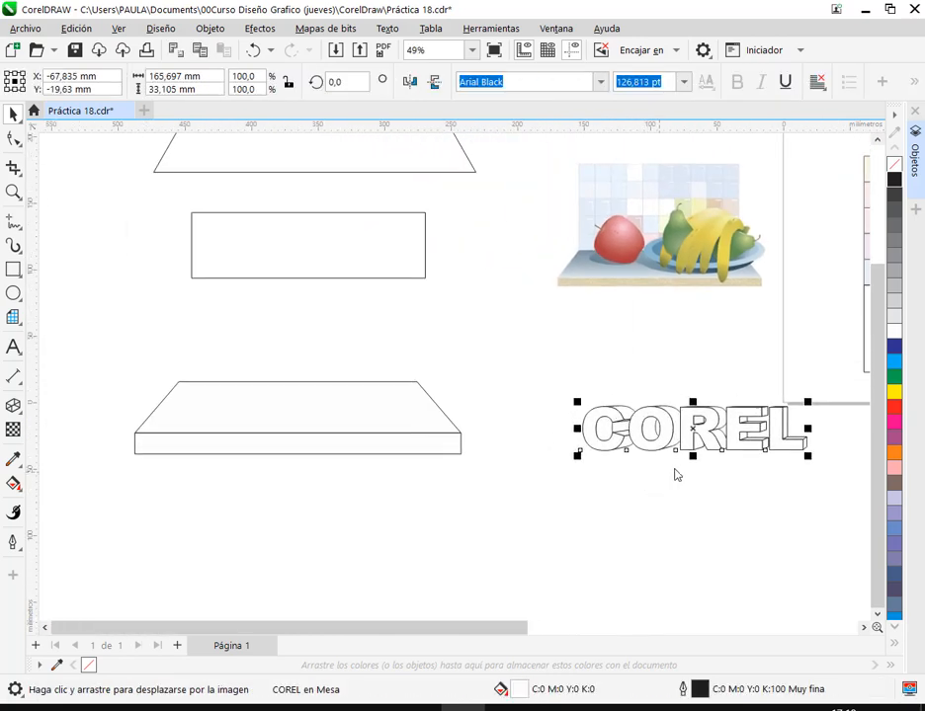
key("Delete")
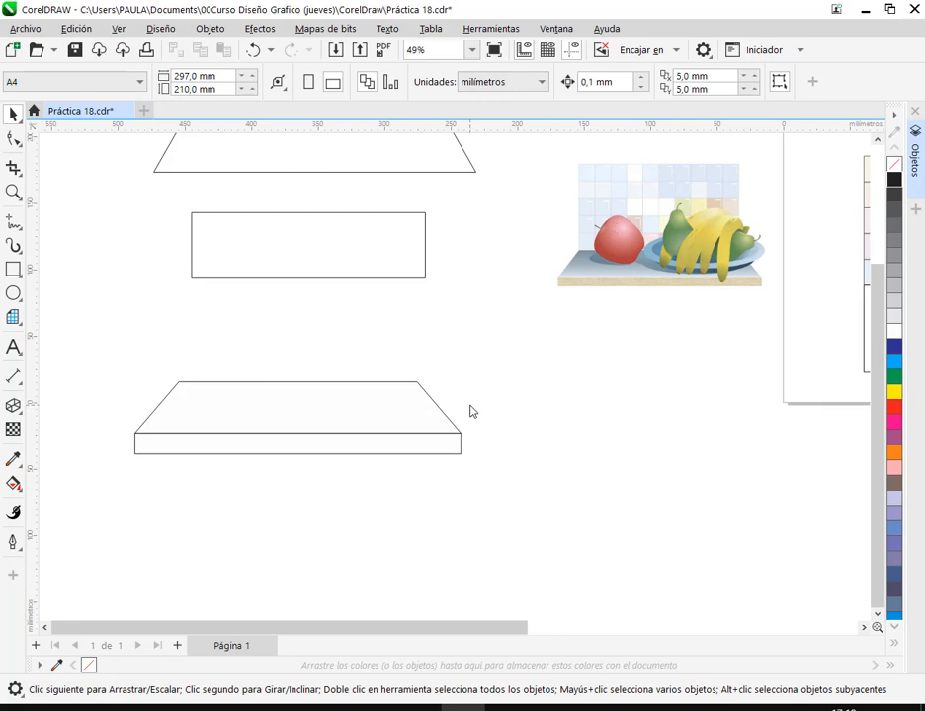
- Add perspective to the rectangle above the extruded tabletop, spreading its two lower corners symmetrically outward to form a trapezoid
left_click_drag(333, 267, 290, 369)
left_click(286, 361)
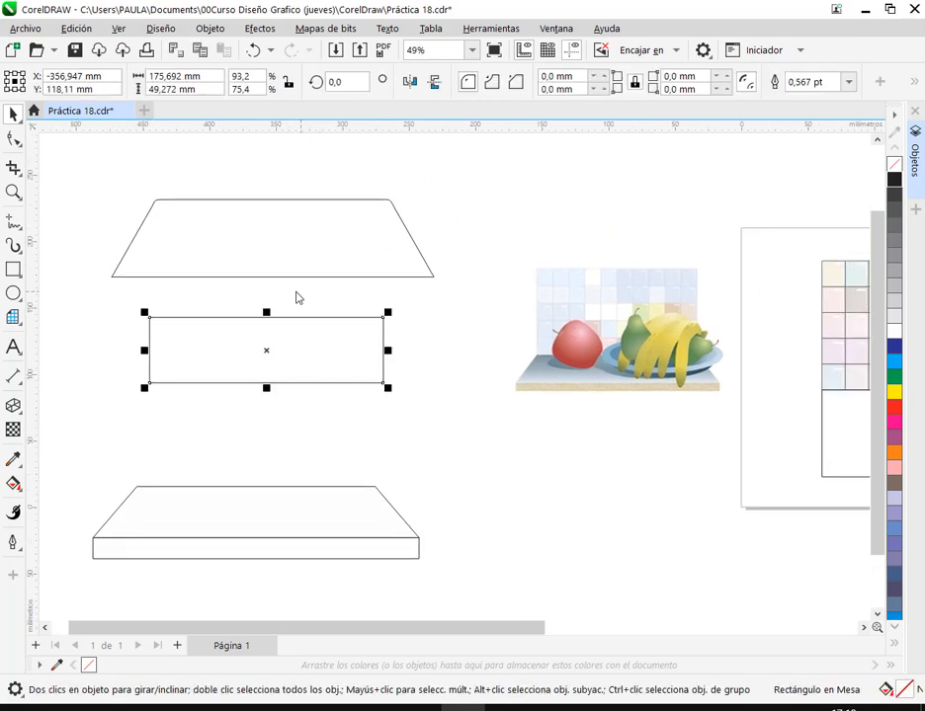
left_click(260, 29)
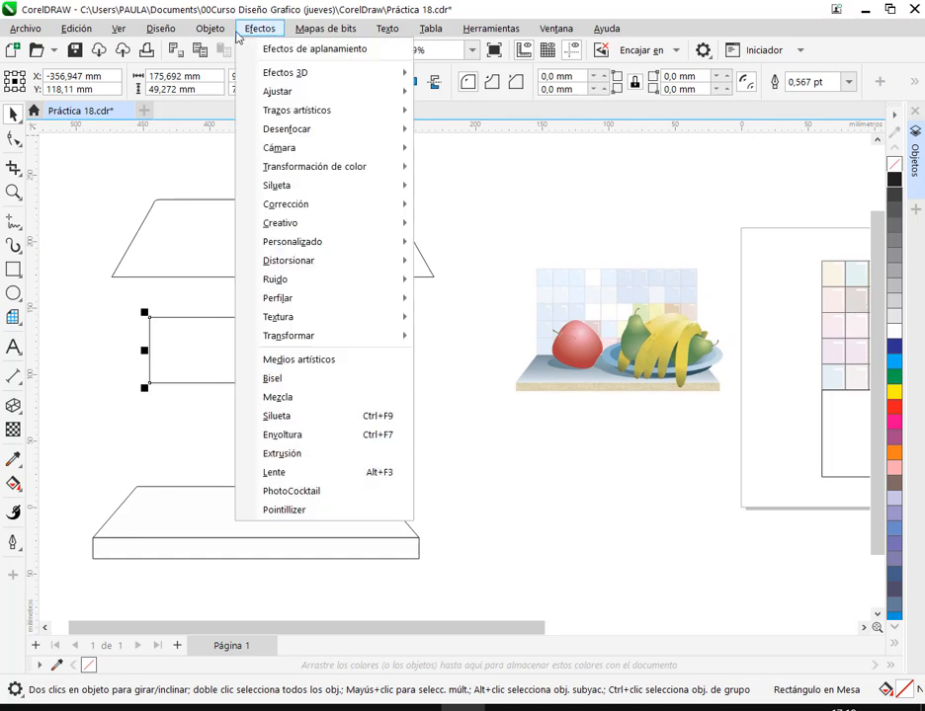
mouse_move(220, 30)
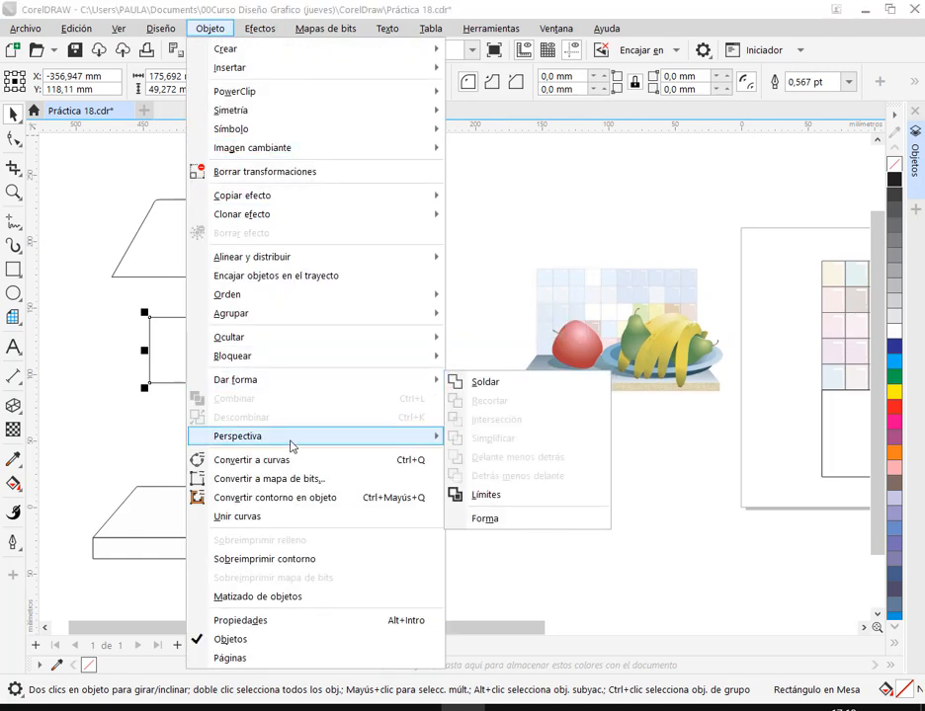
mouse_move(291, 441)
left_click(499, 437)
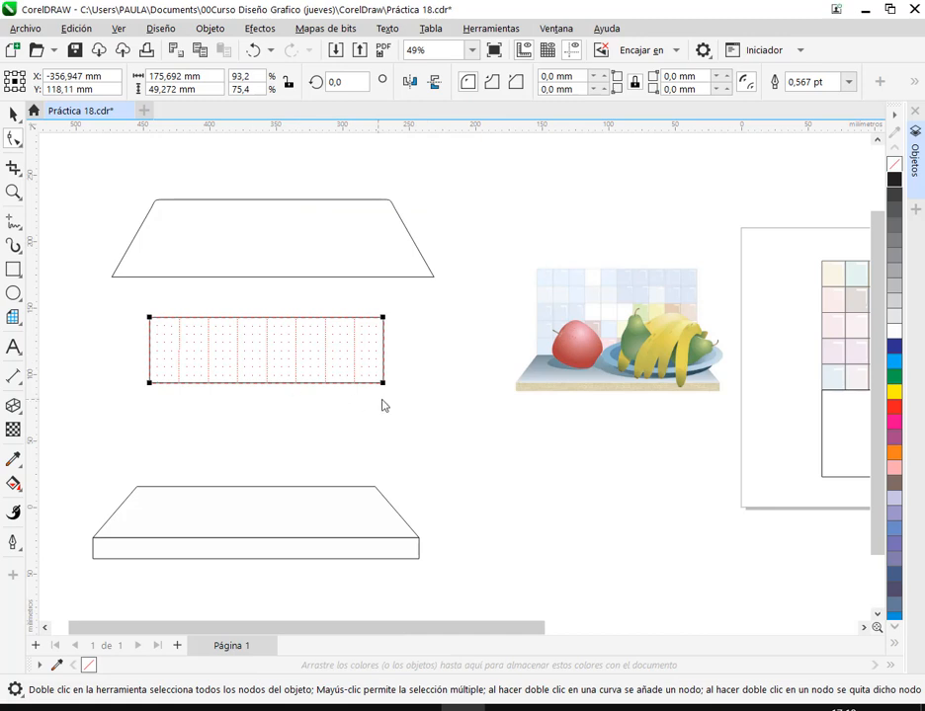
left_click_drag(387, 390, 440, 394)
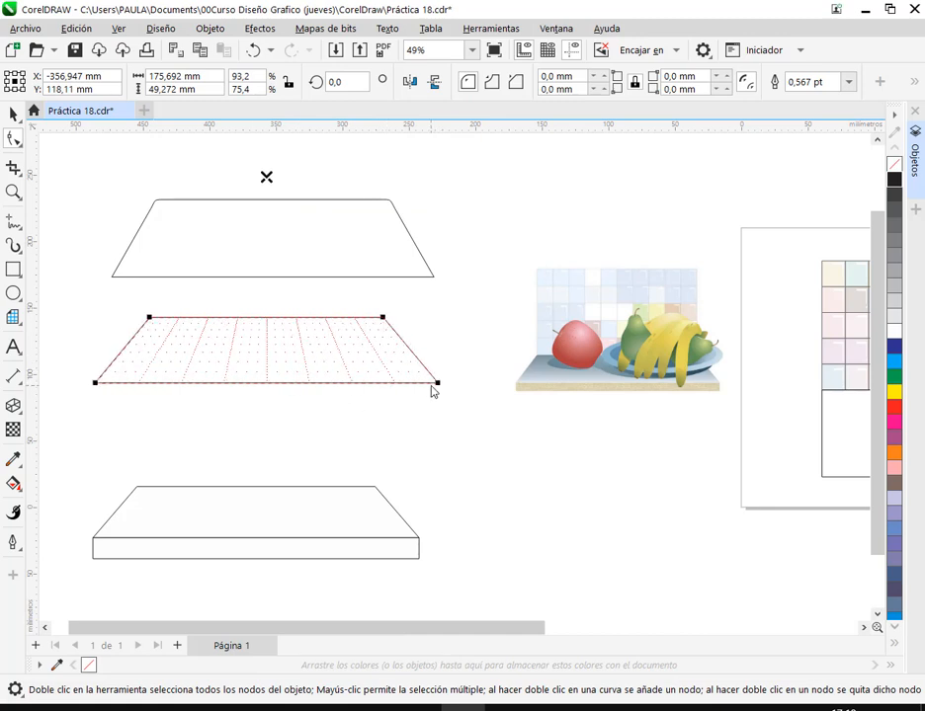
mouse_move(441, 387)
left_mouse_down()
mouse_move(426, 386)
mouse_move(437, 393)
left_mouse_up()
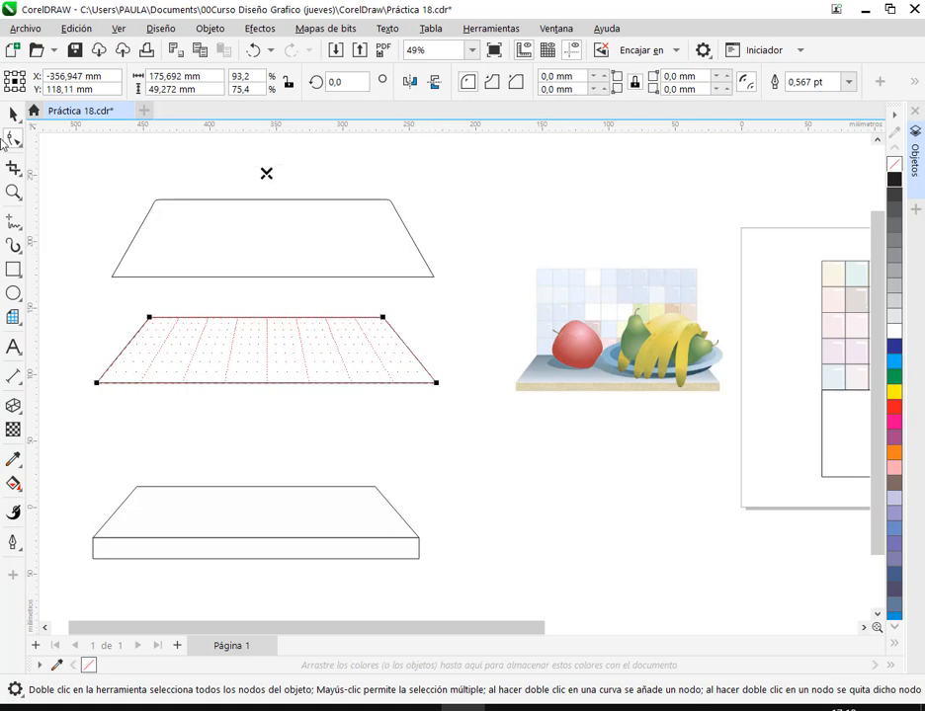
left_click(13, 114)
- Replace the uppermost trapezoid with rounded corners with a copy of the empty rectangle beneath the page's tiles
left_click(357, 263)
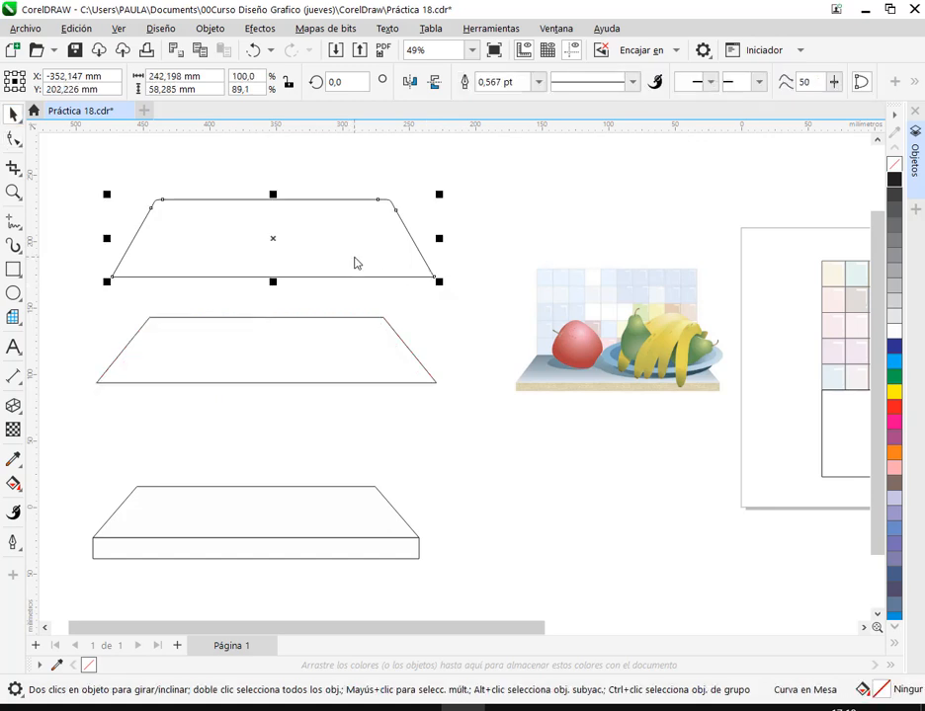
left_click(13, 138)
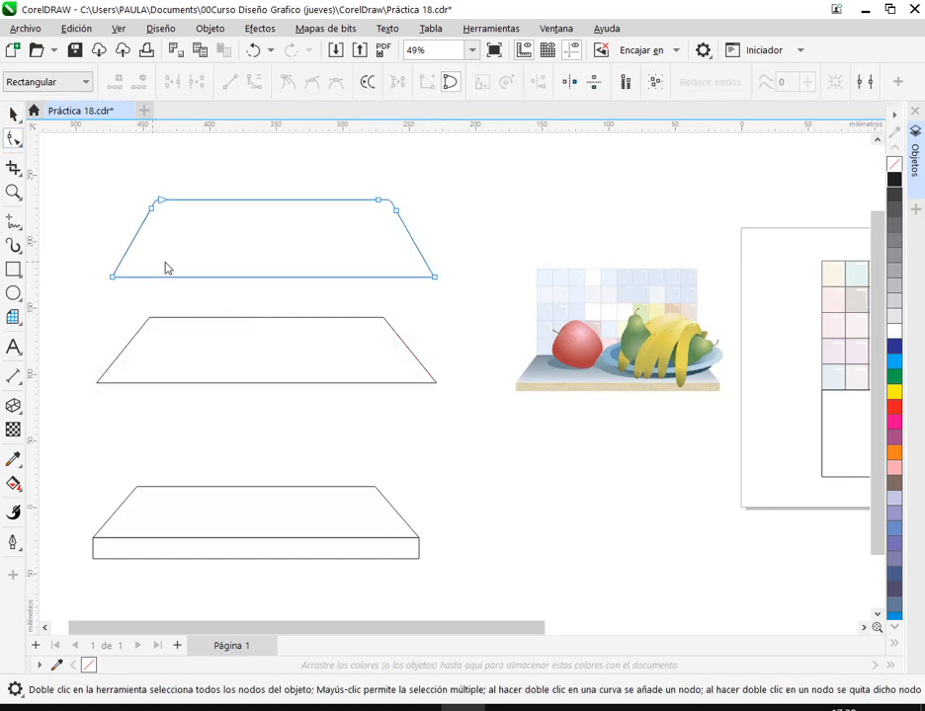
left_click_drag(81, 257, 198, 204)
key("space")
key("Delete")
left_click(856, 441)
left_click_drag(856, 441, 192, 221)
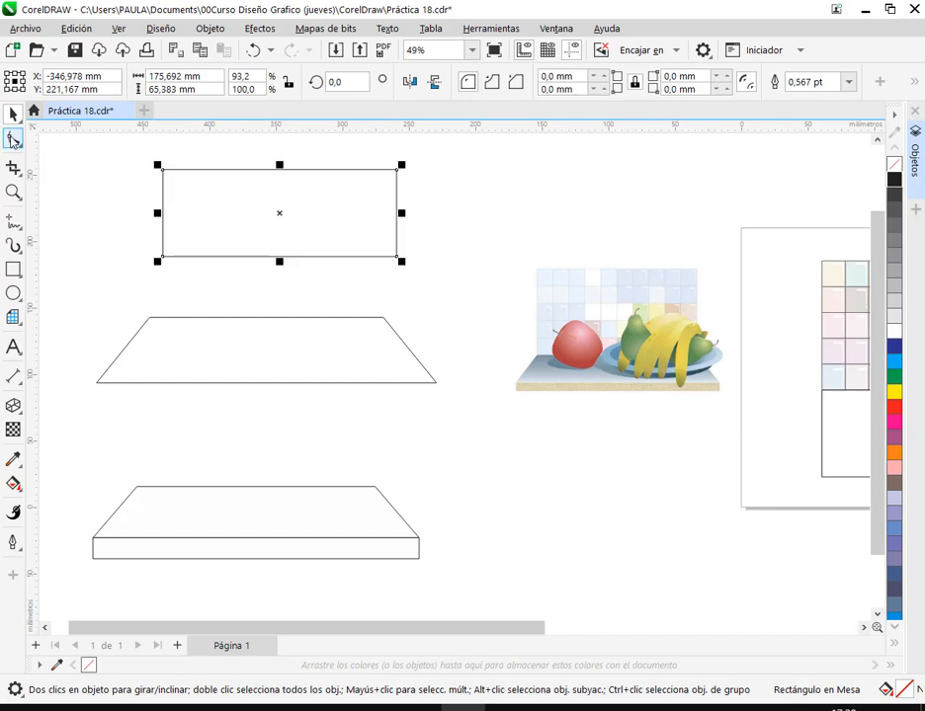
- Convert the copied rectangle above the perspective trapezoid to curves
right_click(120, 177)
left_click(481, 196)
right_click(352, 206)
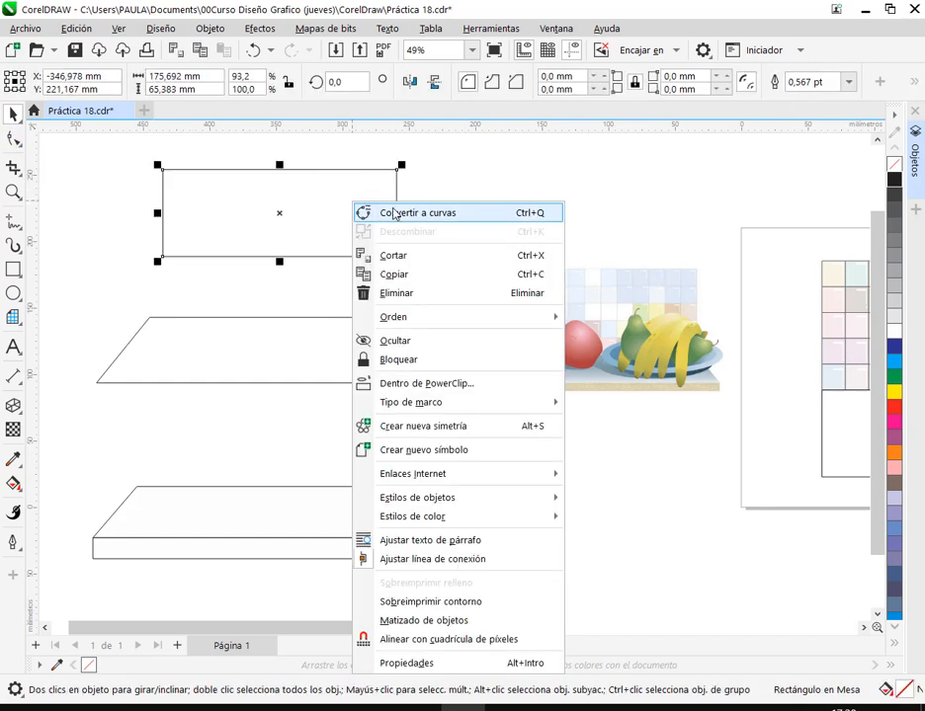
- Convert the upper rectangle to curves and stretch its two bottom nodes outward into a trapezoid about 231 mm wide at the base
left_click(393, 213)
left_click(14, 139)
left_click_drag(141, 237, 407, 270)
left_click(484, 83)
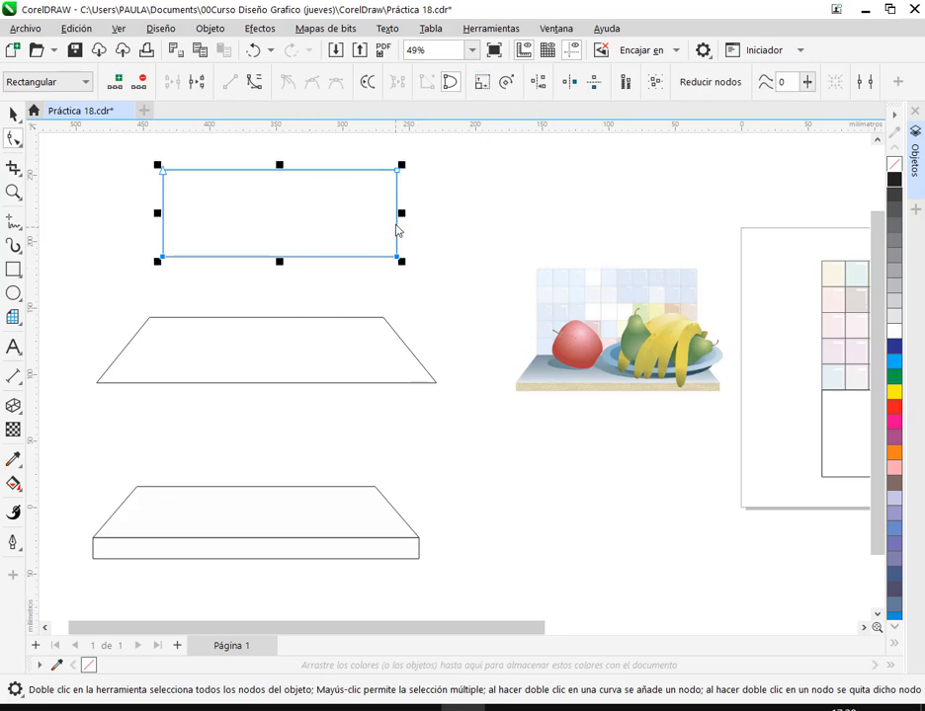
left_click_drag(404, 216, 439, 219)
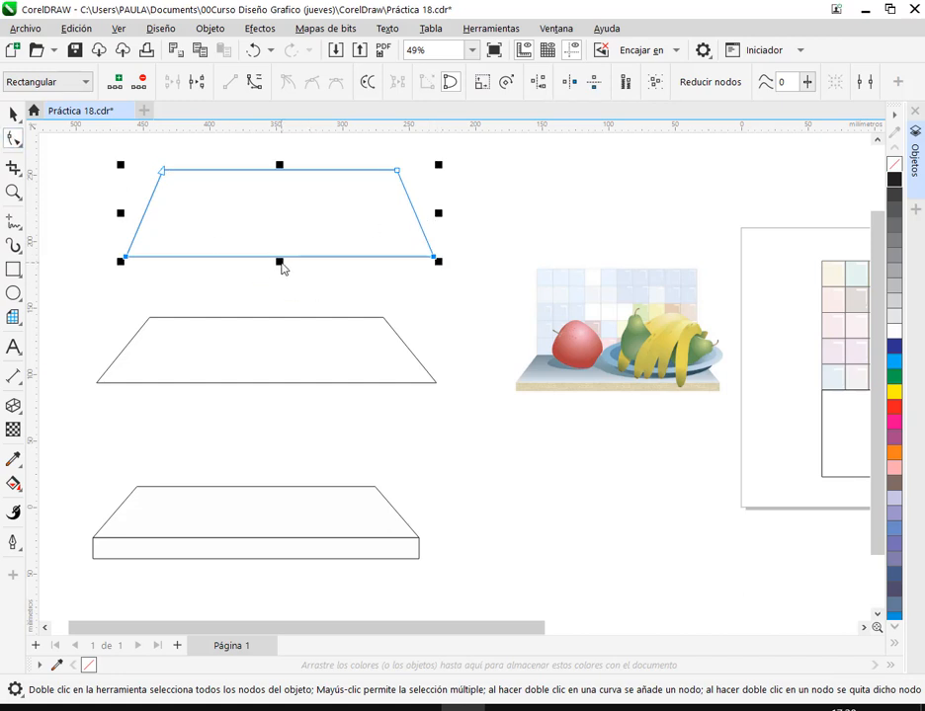
- Shorten the upper trapezoid from its bottom edge to a height of about 56 mm
left_click(12, 116)
left_click(311, 225)
left_click(286, 257)
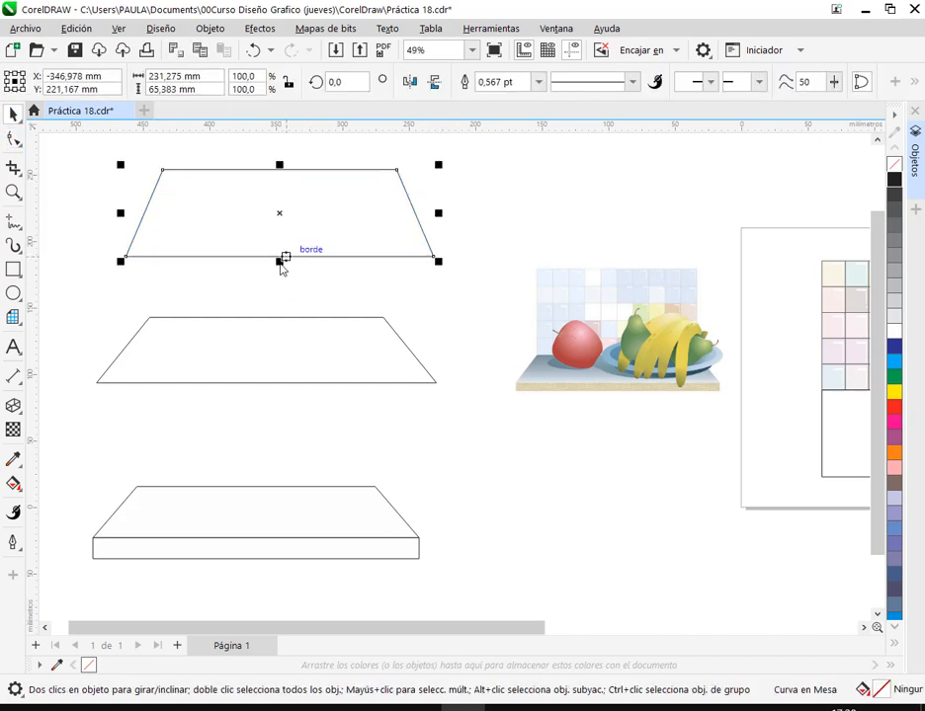
left_click_drag(280, 264, 281, 249)
left_click(402, 214)
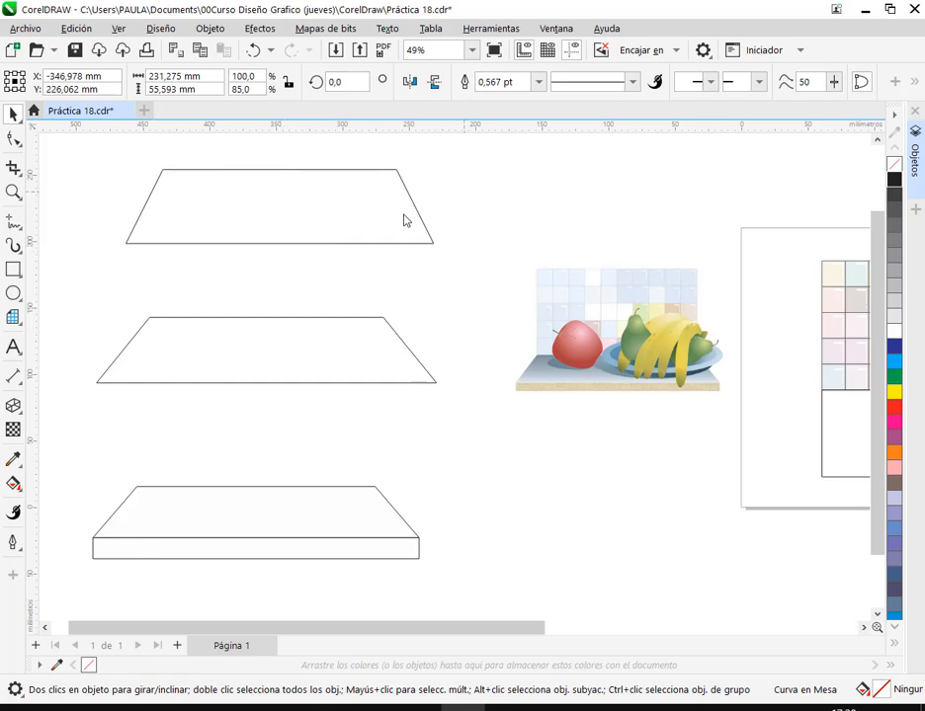
- Move the middle trapezoid slightly down and reposition the upper trapezoid to about Y 205 mm, leaving a gap between them
left_click_drag(368, 243, 367, 255)
left_click_drag(427, 354, 472, 345)
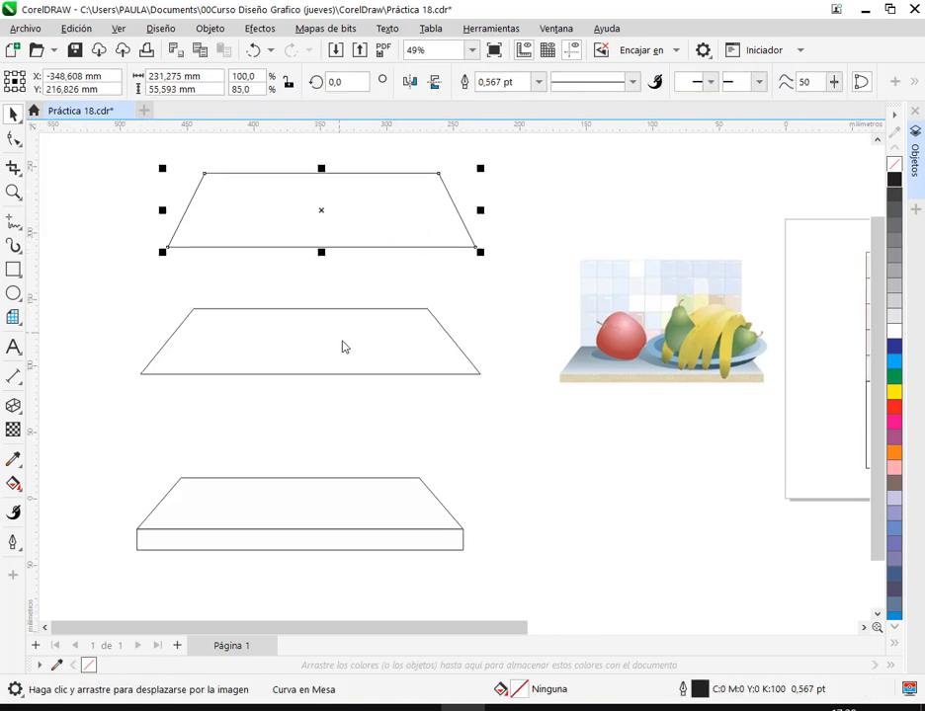
left_click_drag(343, 347, 345, 377)
left_click_drag(354, 212, 341, 263)
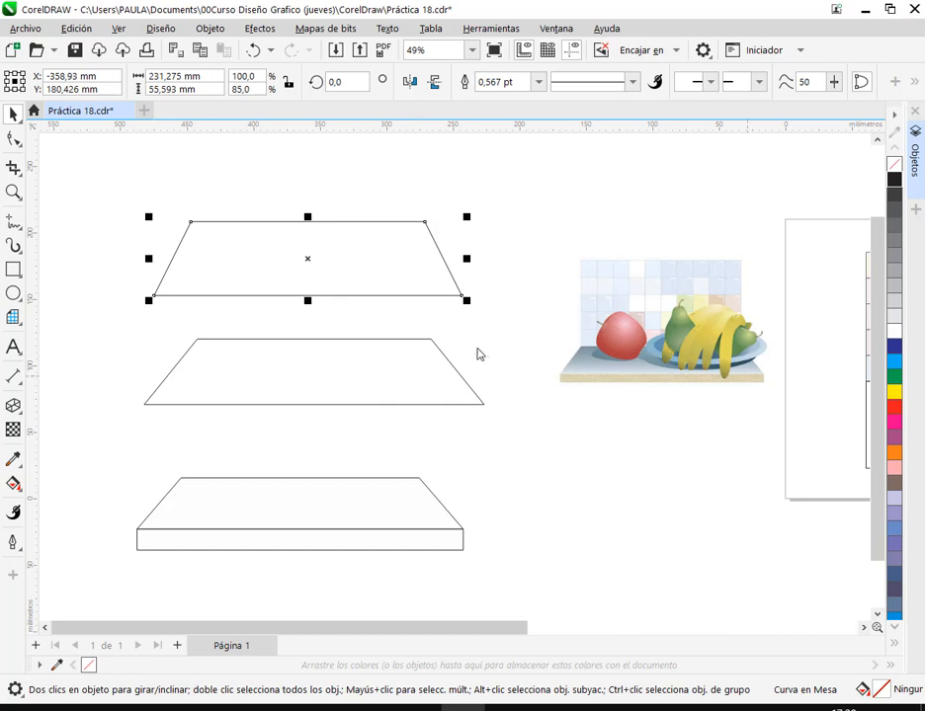
left_click_drag(369, 275, 370, 241)
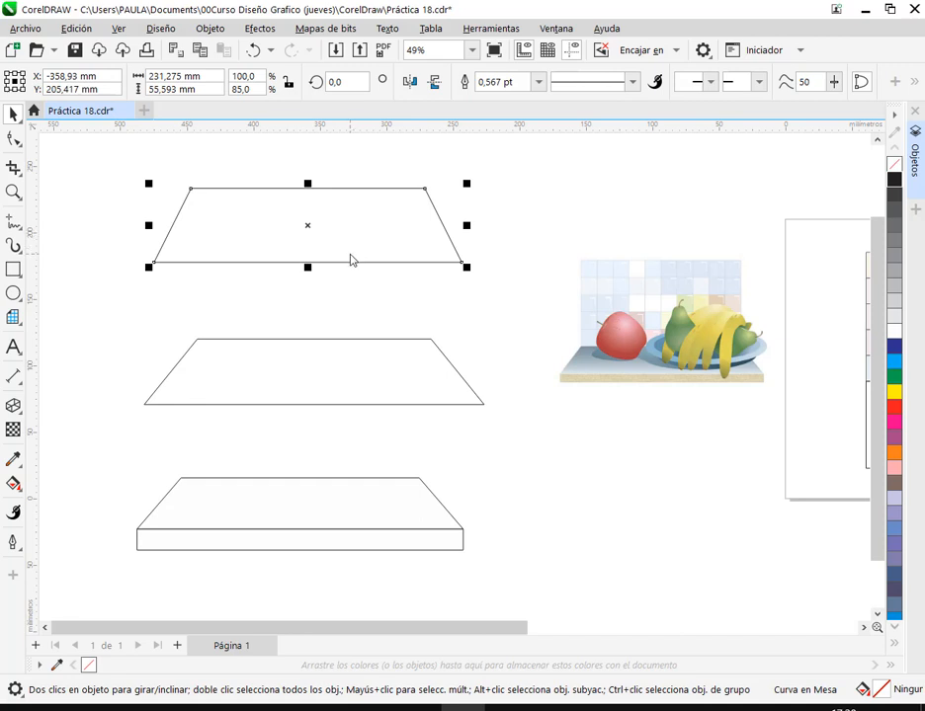
- Draw a front-edge rectangle about 231 by 17 mm directly below the upper trapezoid, snapped to its bottom corners
left_click(13, 268)
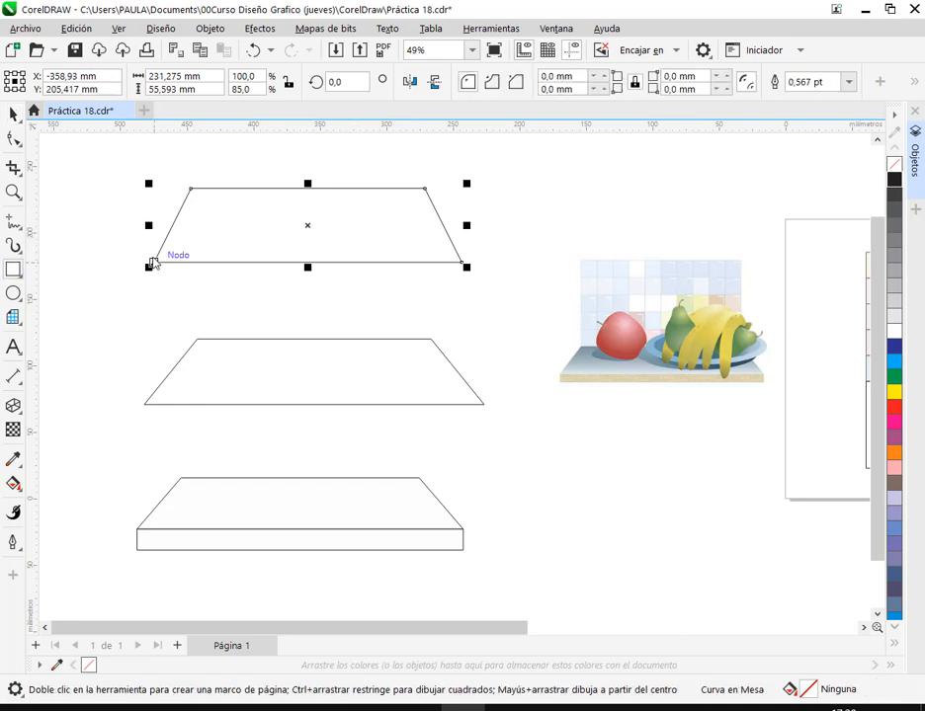
mouse_move(153, 266)
left_mouse_down()
mouse_move(471, 289)
mouse_move(464, 267)
left_mouse_up()
key("space")
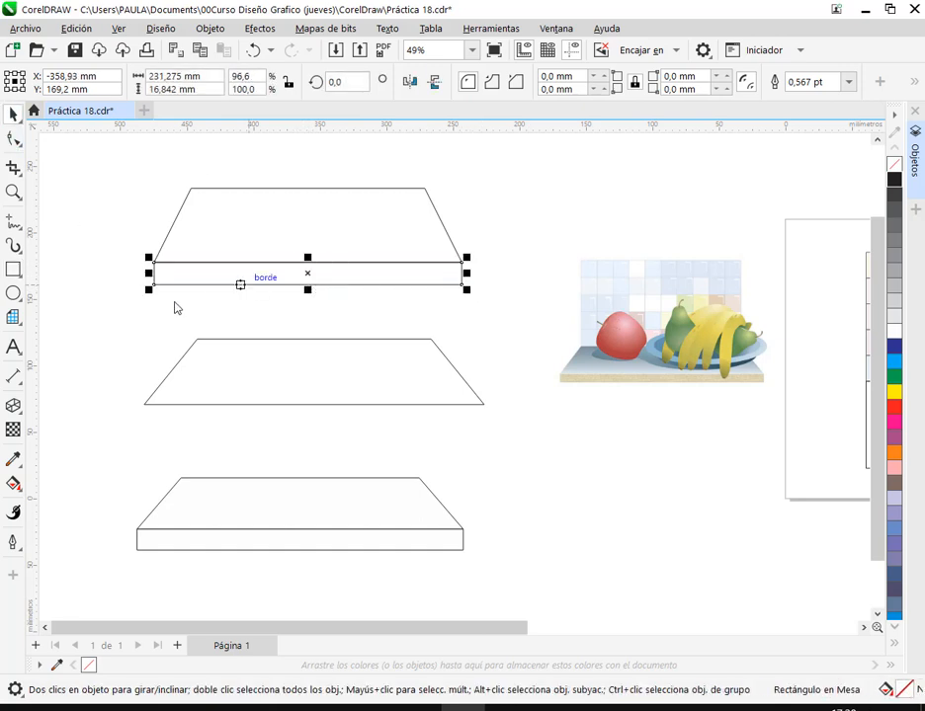
left_click(134, 312)
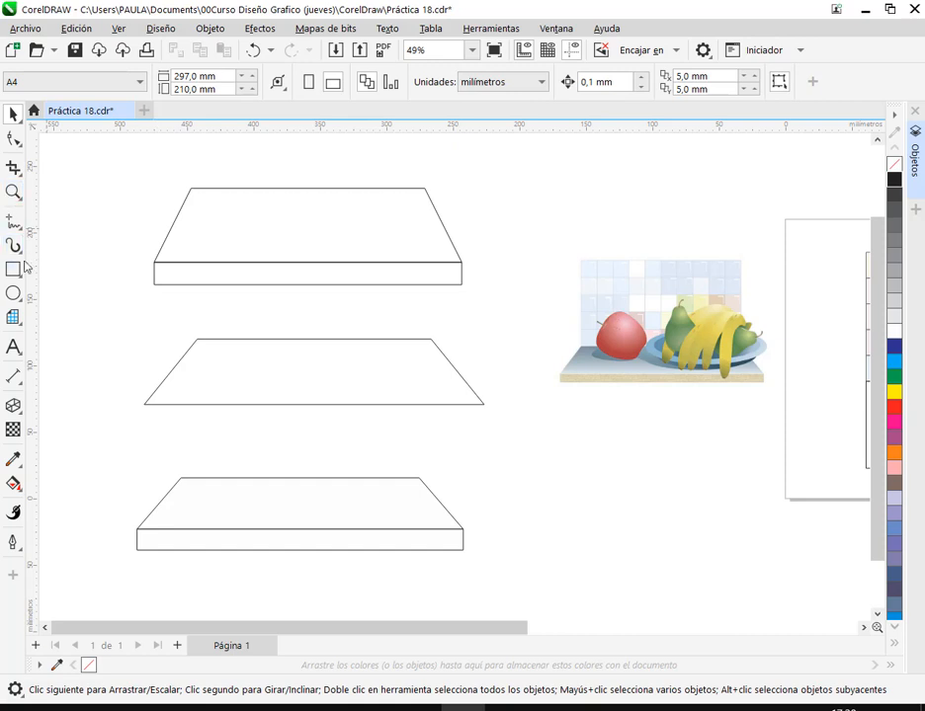
- Draw a front-edge rectangle about 256 by 14 mm directly below the middle trapezoid, matching its base width
key("F6")
left_click_drag(144, 405, 496, 413)
key("space")
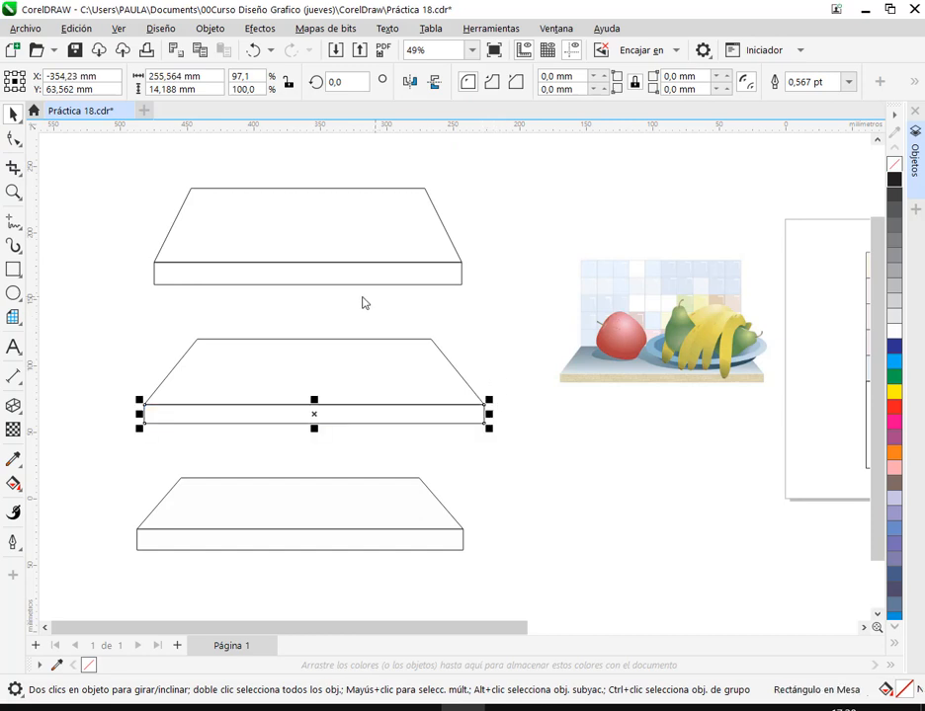
- Make the upper table's front-edge rectangle slightly thinner by raising its bottom side
scroll(326, 278, "up", 3)
left_click(306, 284)
scroll(286, 293, "up", 3)
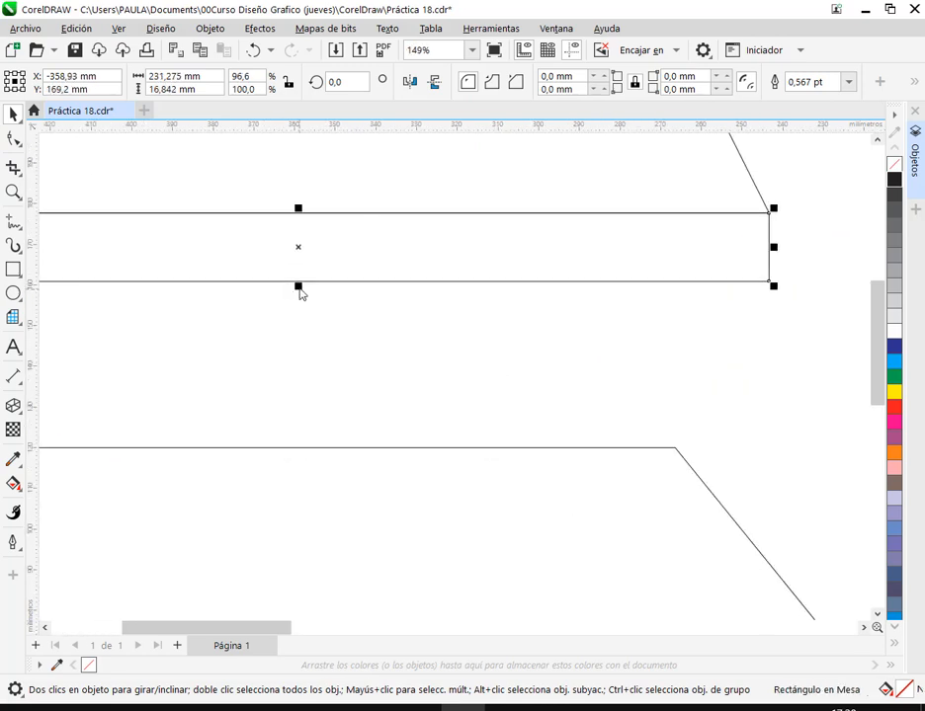
left_click_drag(300, 288, 304, 279)
scroll(342, 302, "down", 4)
left_click(400, 318)
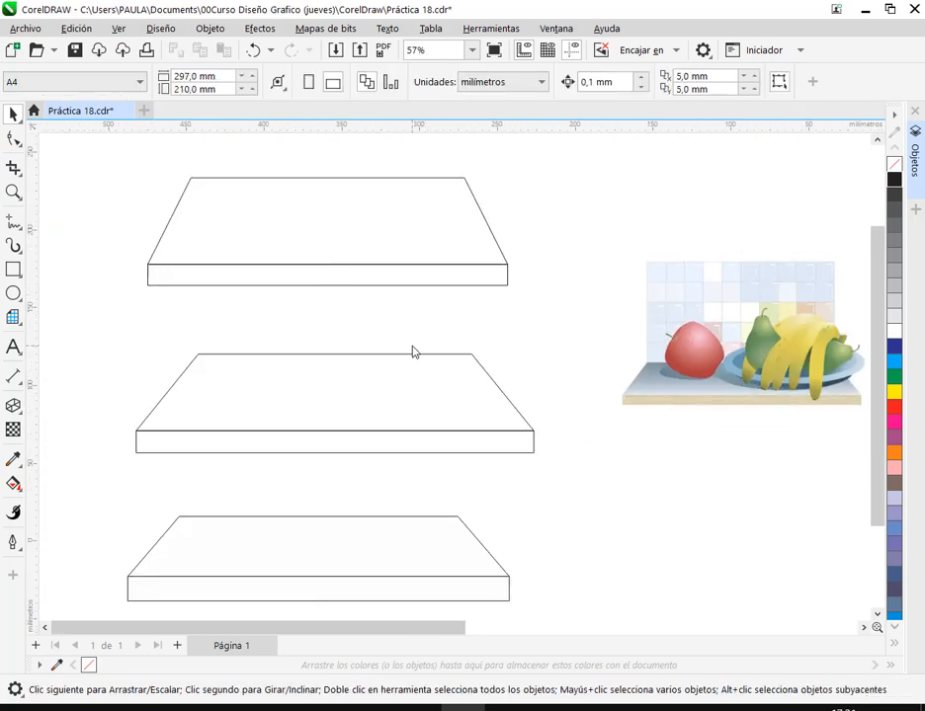
- Flatten the upper trapezoid from its top edge to a height of about 44 mm
scroll(413, 383, "down", 1)
left_click_drag(412, 378, 384, 376)
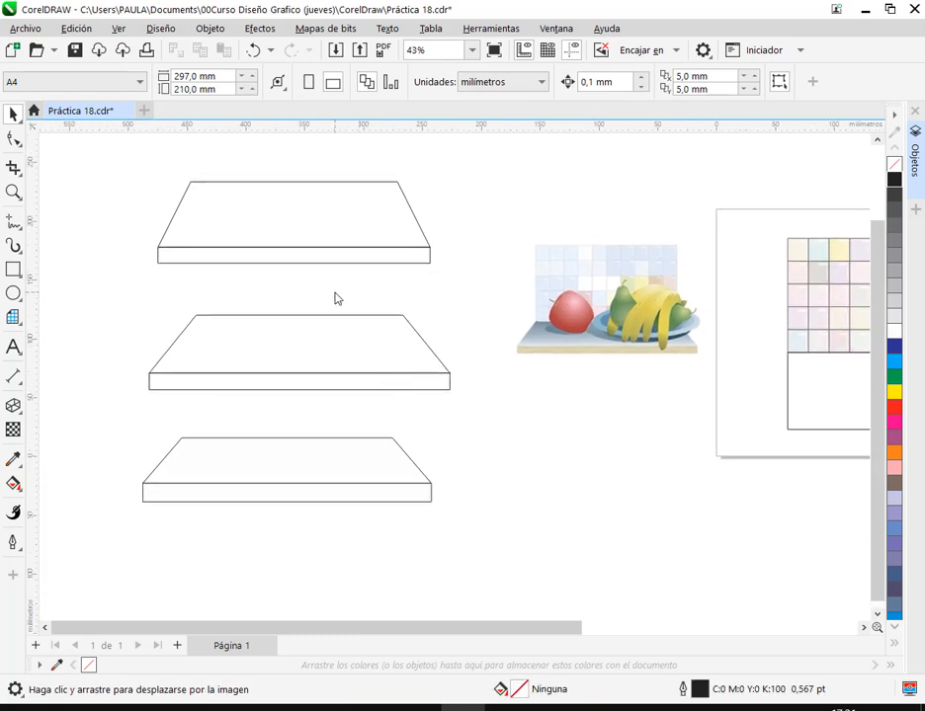
left_click(295, 180)
left_click_drag(296, 179, 304, 193)
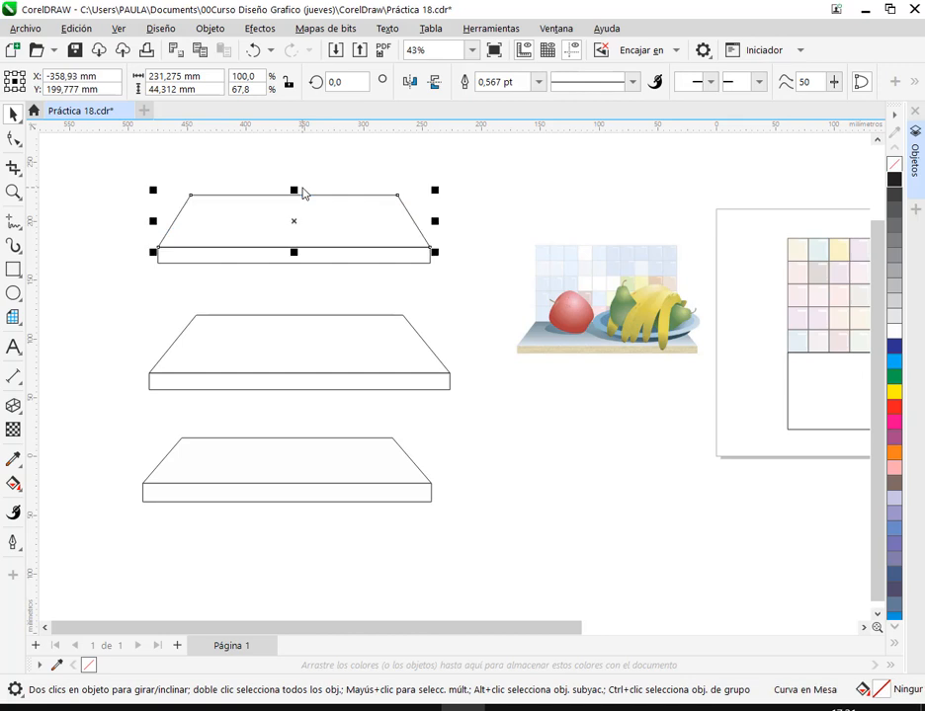
left_click(400, 225)
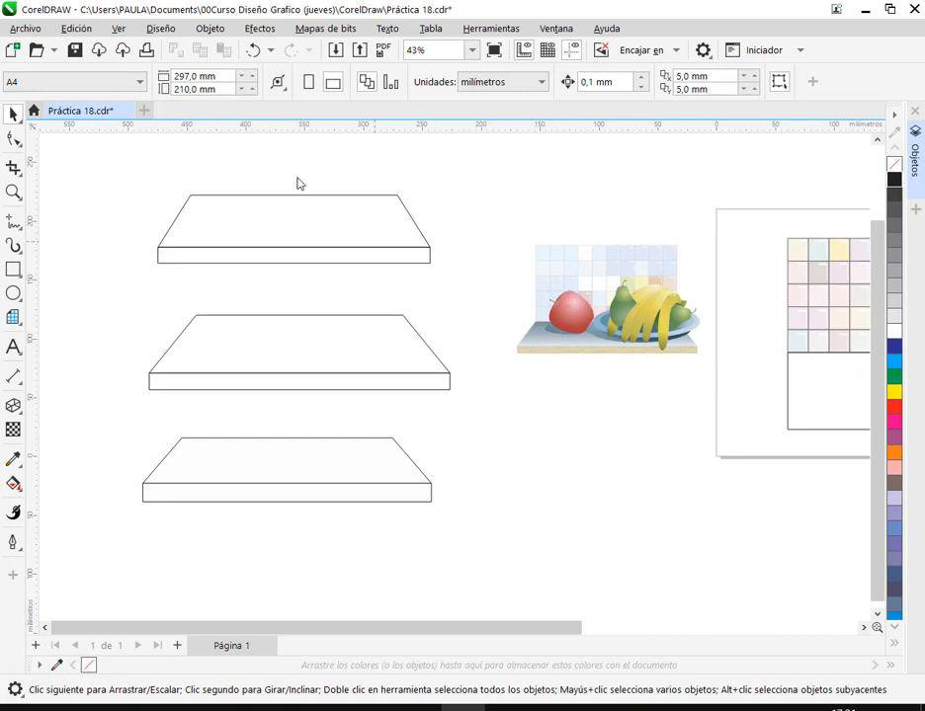
- Apply an interactive linear gradient fill to the upper trapezoid, running vertically from its back edge down past its front edge
left_click(223, 230)
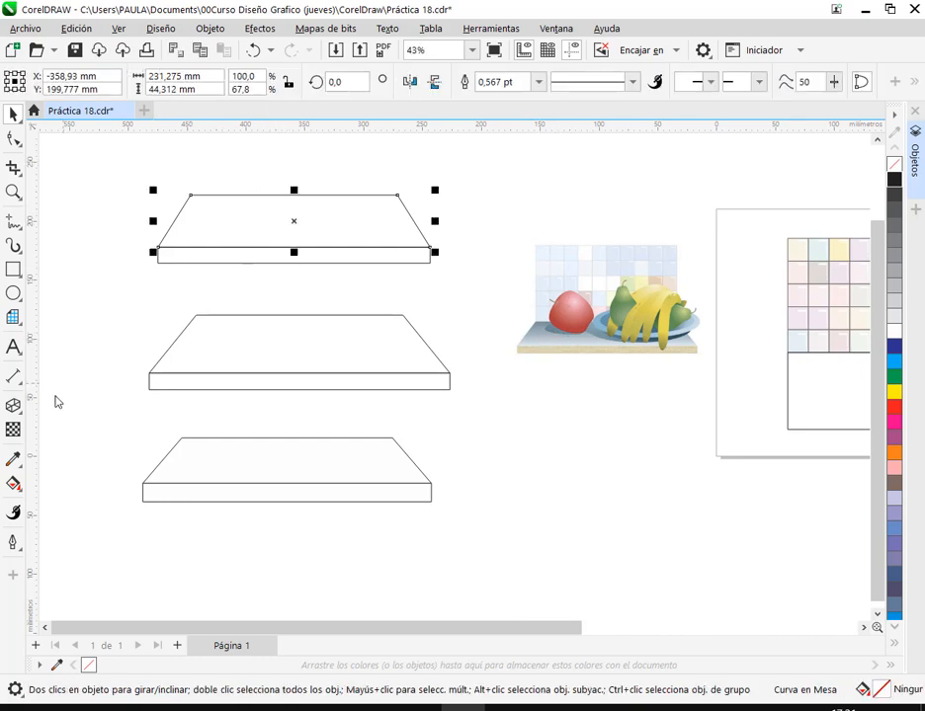
left_click(15, 484)
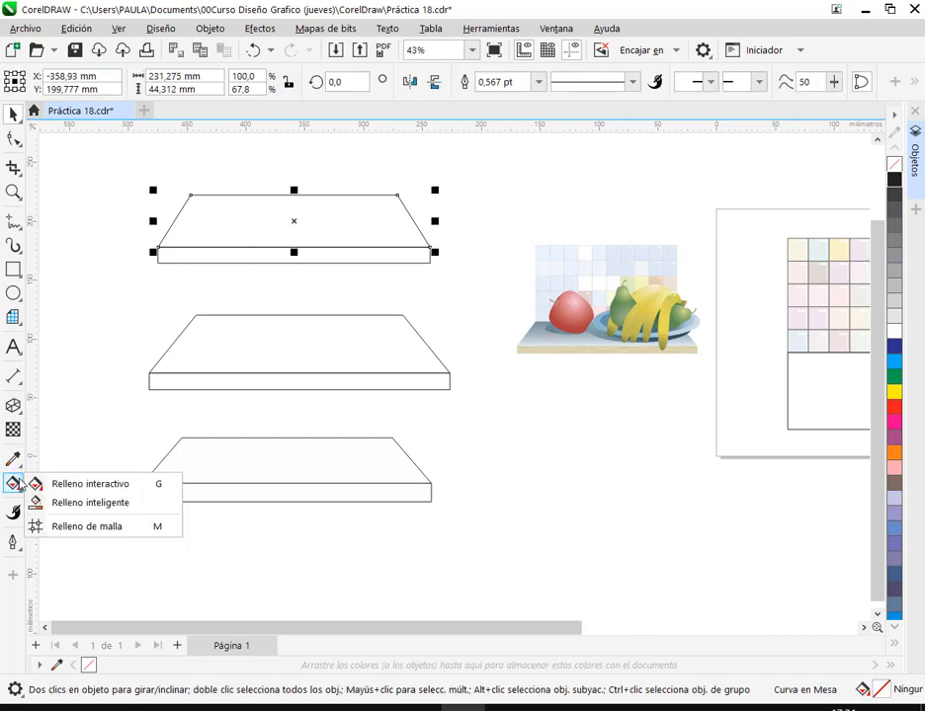
left_click(76, 485)
left_click(61, 82)
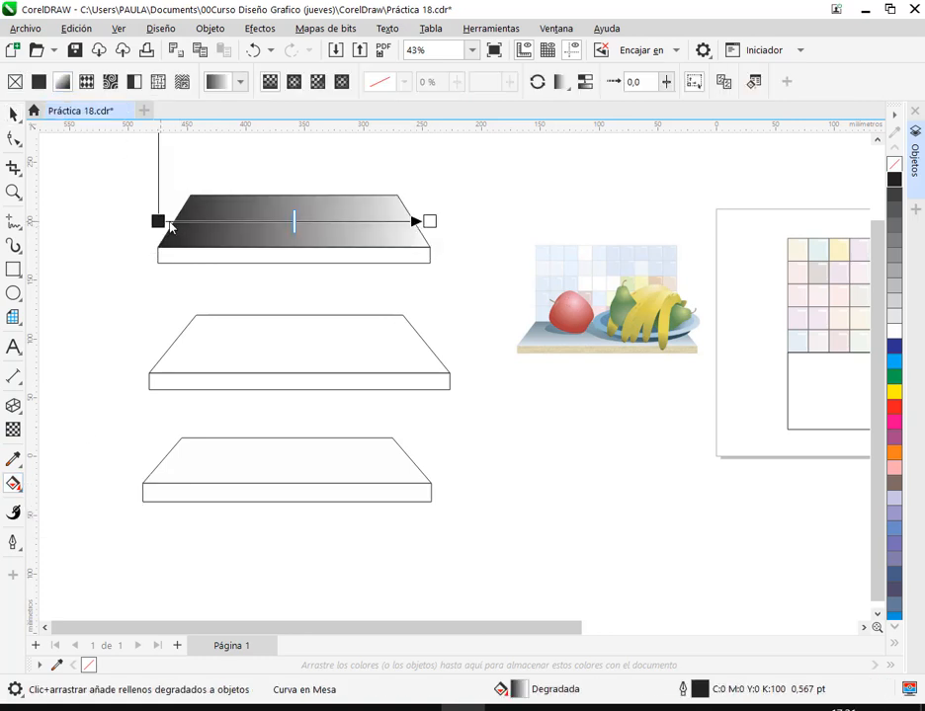
left_click_drag(159, 221, 286, 195)
left_click_drag(430, 226, 288, 262)
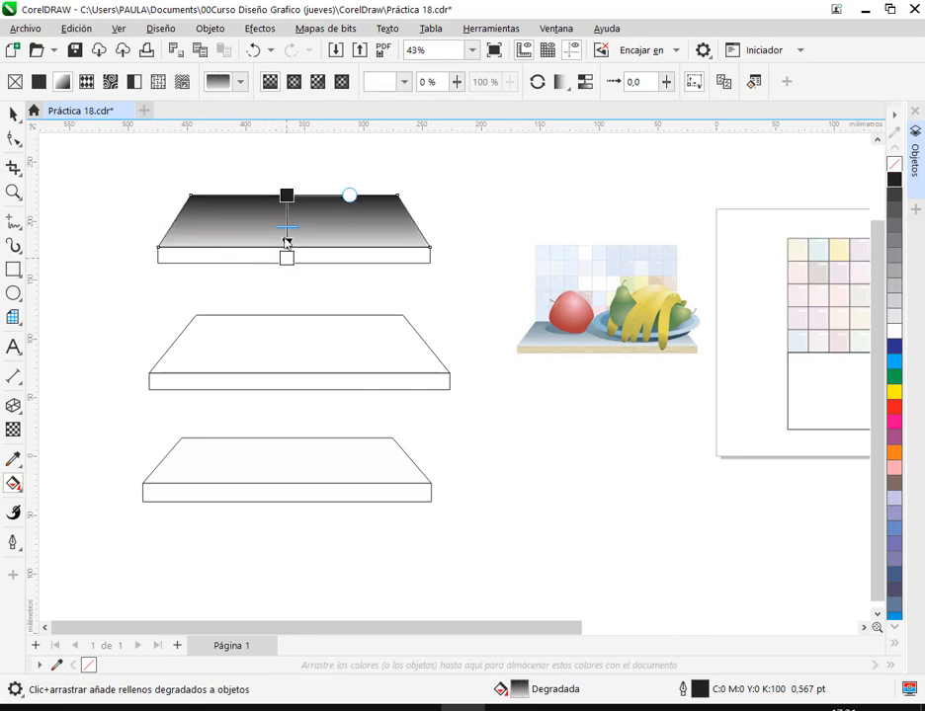
- Recolour the gradient's black stop to dark blue and tint it into a greyish steel blue, keeping the white end
left_click(287, 196)
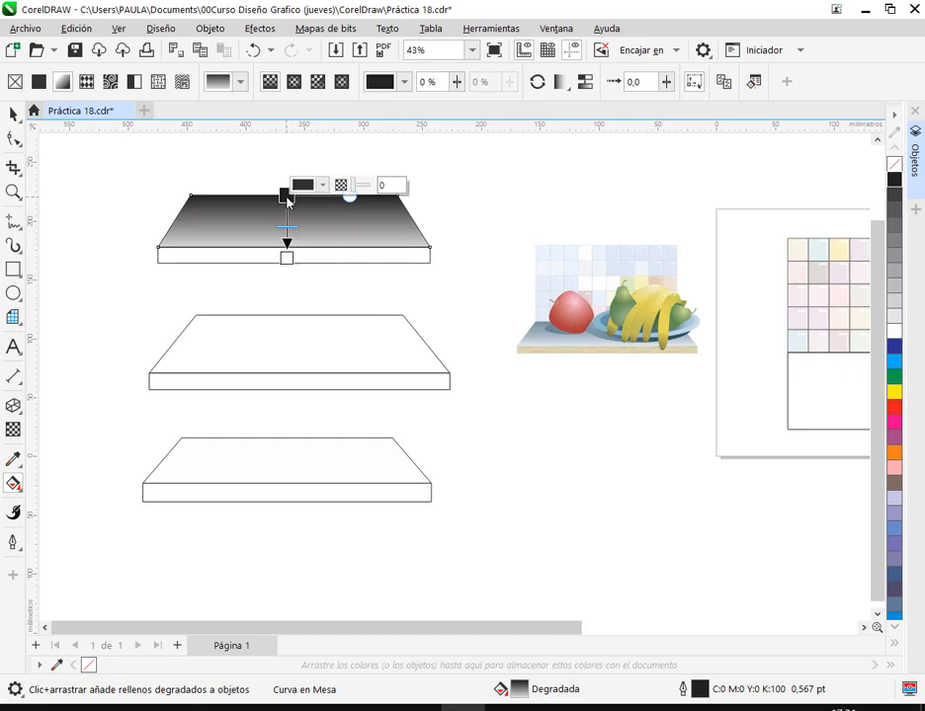
left_click(894, 361)
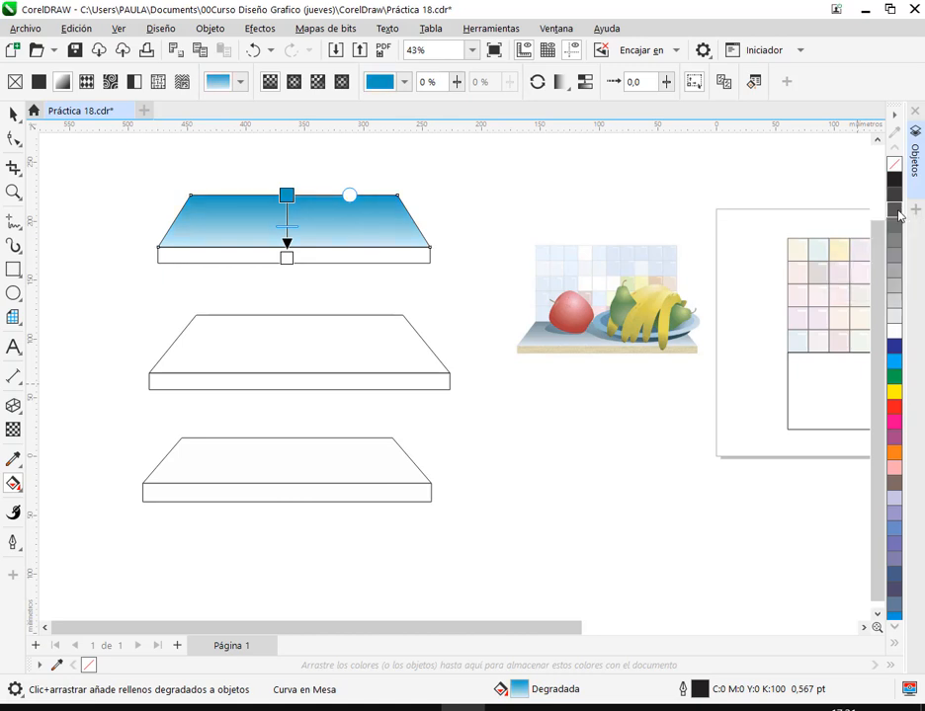
left_click(894, 348)
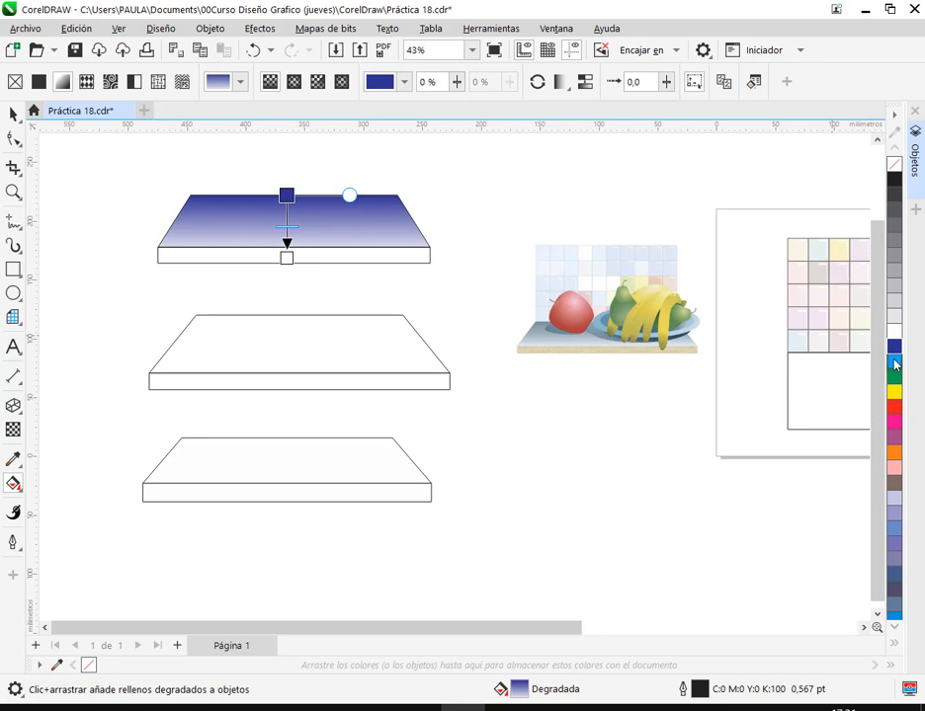
left_click(895, 230, "ctrl")
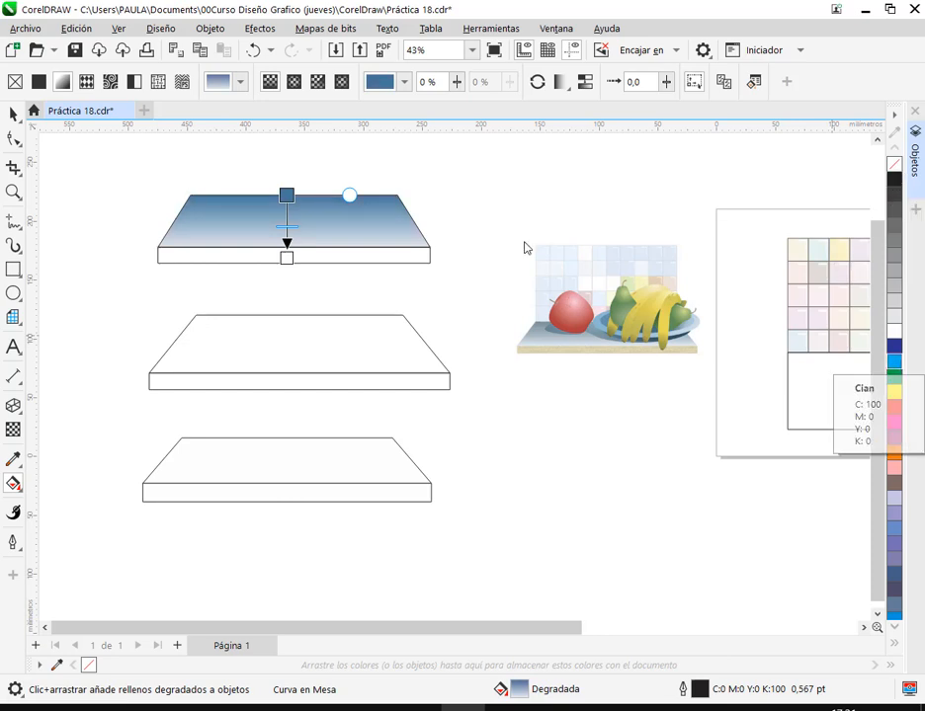
left_click(13, 115)
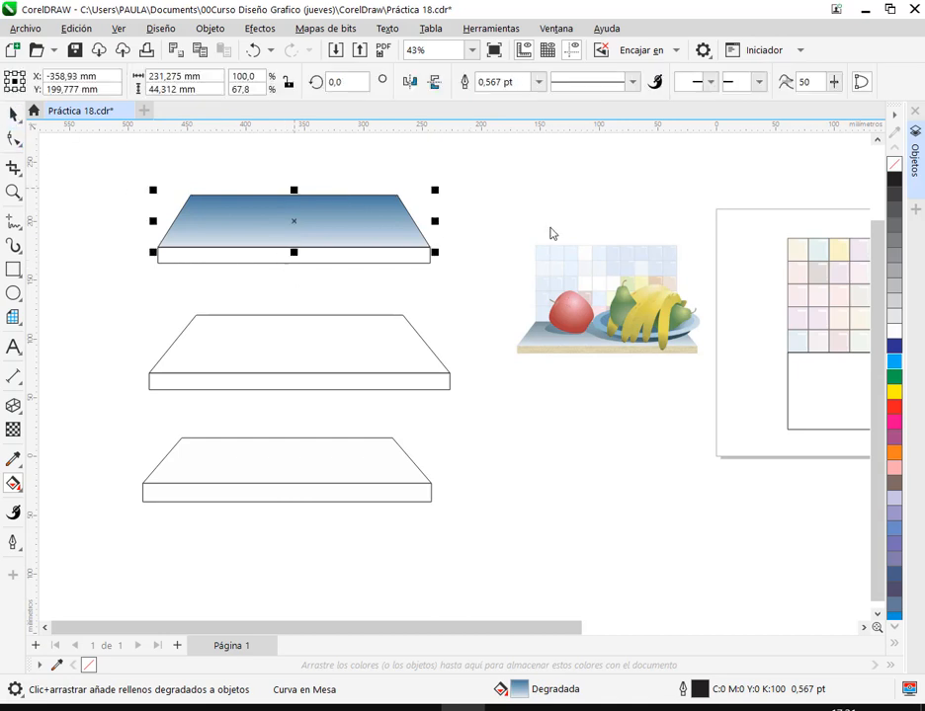
left_click(488, 207)
- Copy the blue gradient fill from the upper trapezoid onto the middle trapezoid
left_click(384, 233)
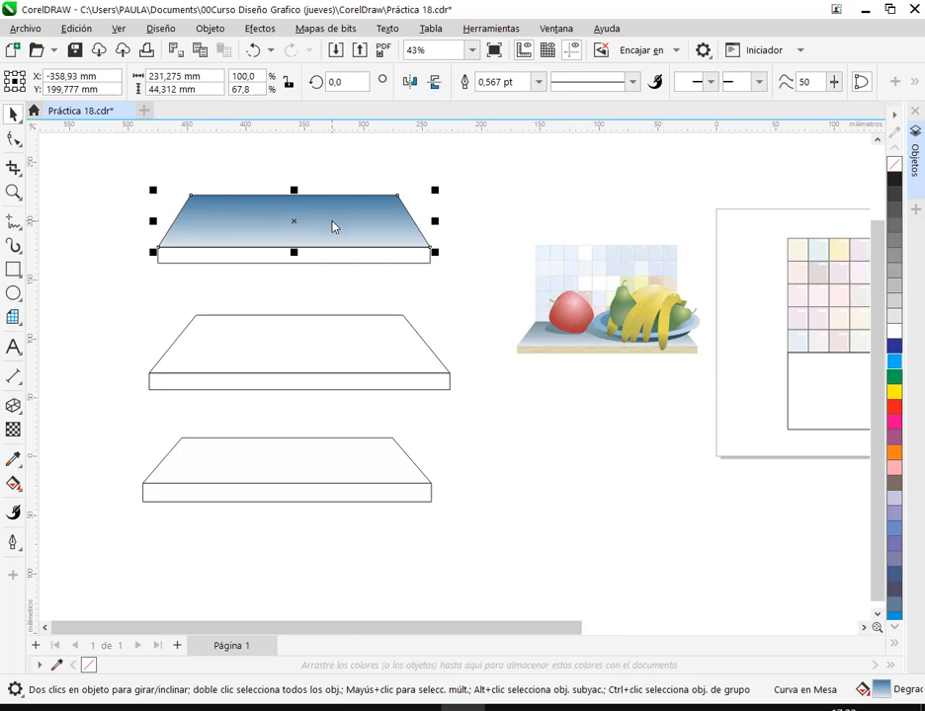
left_click_drag(333, 227, 332, 354)
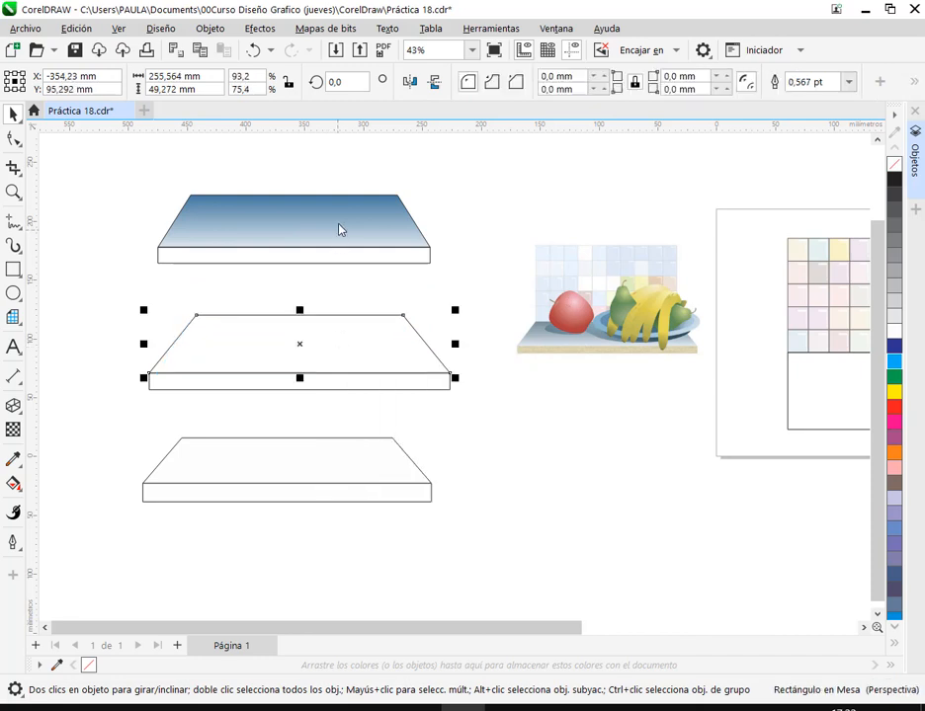
left_click_drag(339, 230, 349, 362)
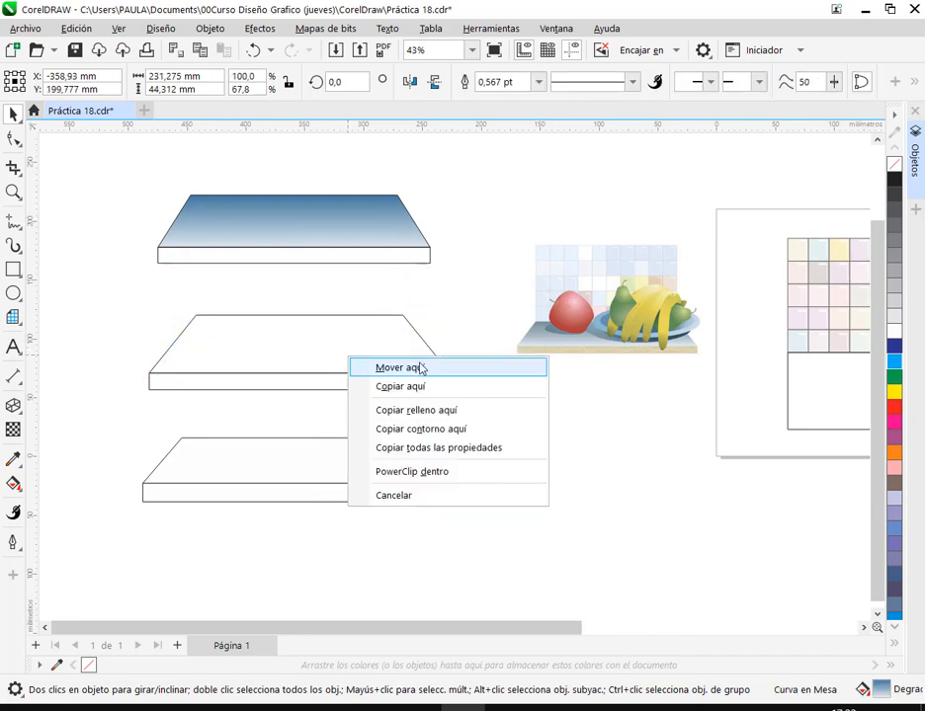
left_click(450, 417)
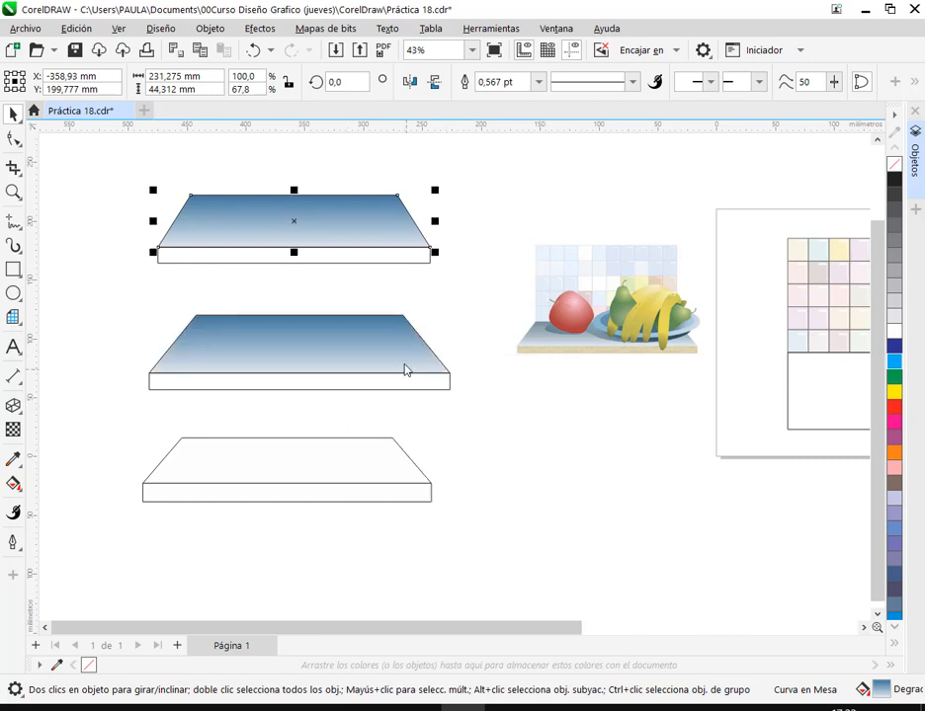
left_click(371, 349)
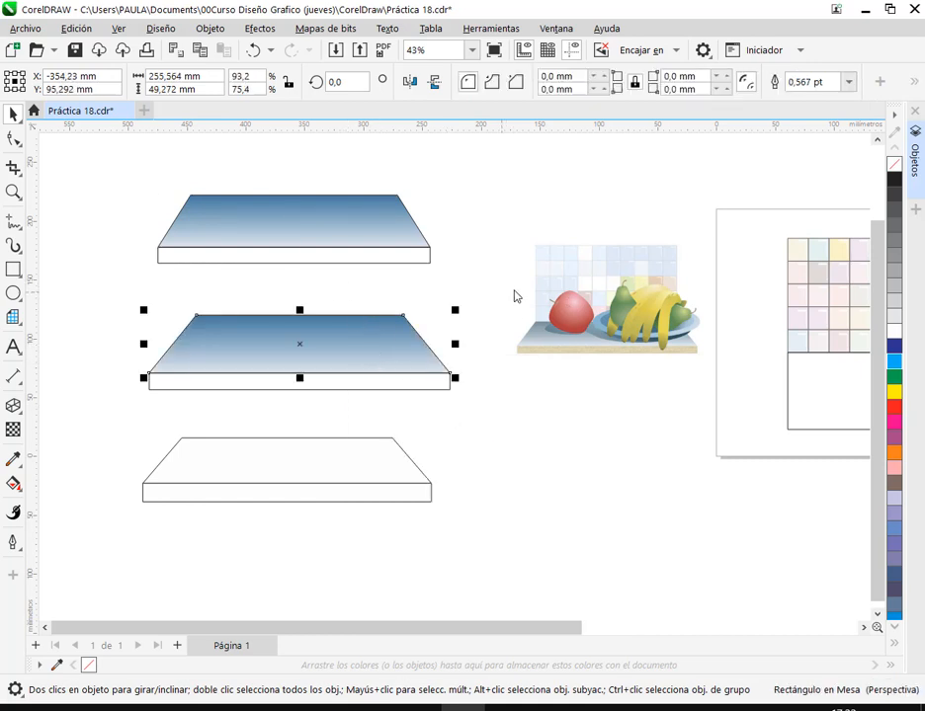
left_click(473, 314)
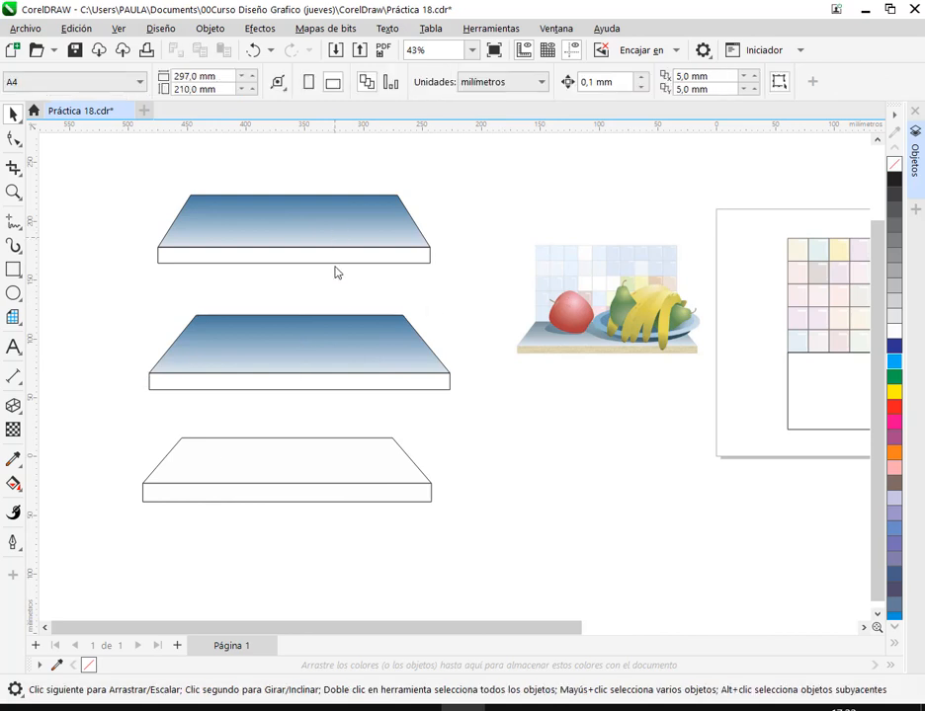
- Try to copy the middle trapezoid's gradient fill onto the lowest tabletop
mouse_move(321, 472)
left_mouse_down()
mouse_move(344, 477)
mouse_move(332, 472)
left_mouse_up()
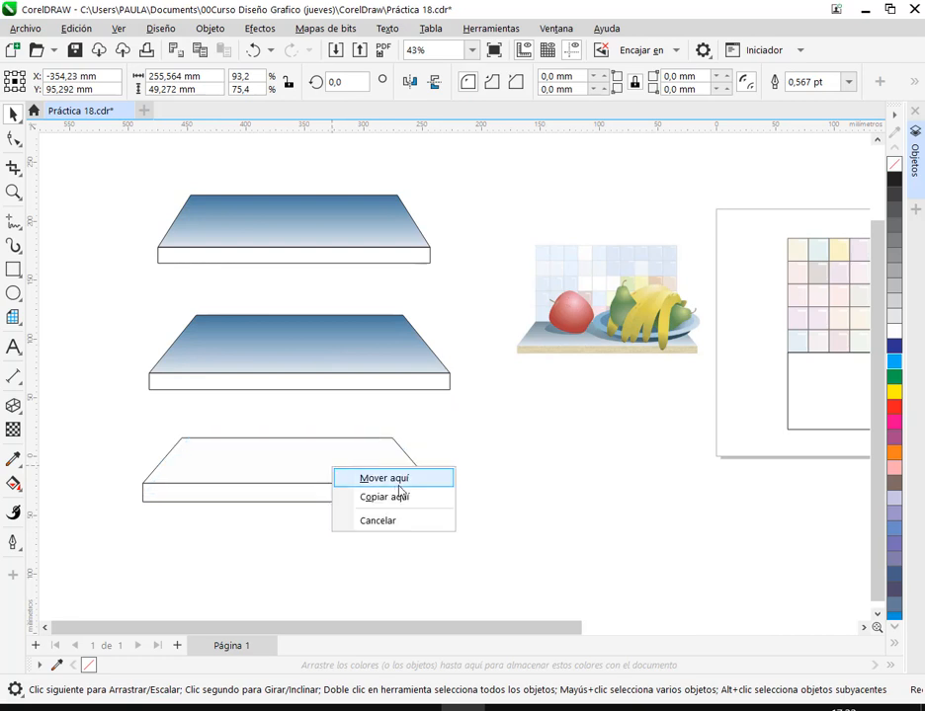
left_click(342, 349)
left_click_drag(340, 353, 334, 477)
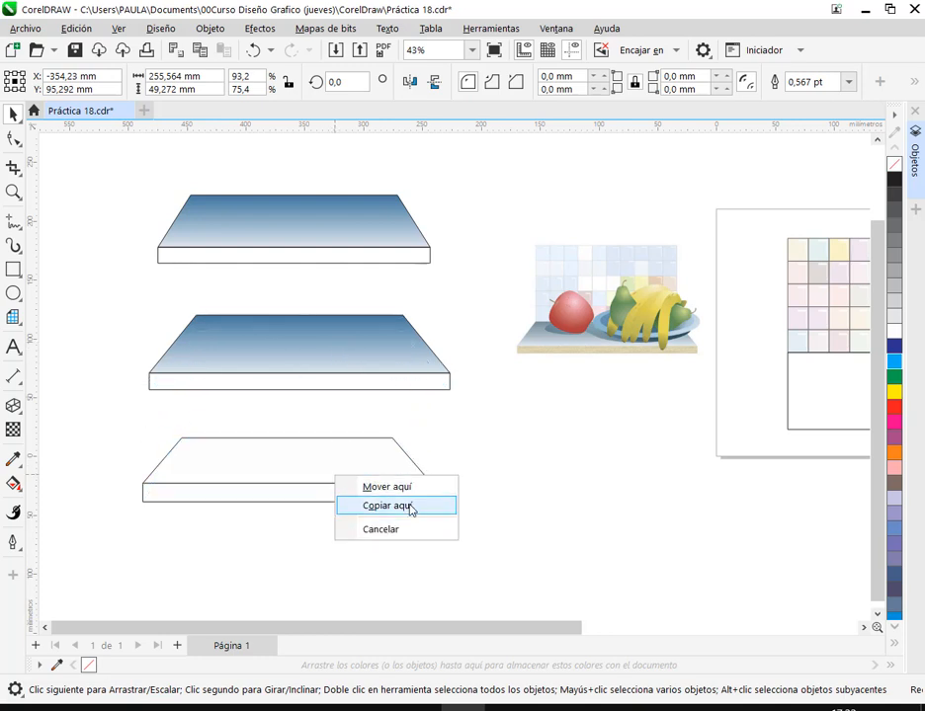
left_click(386, 533)
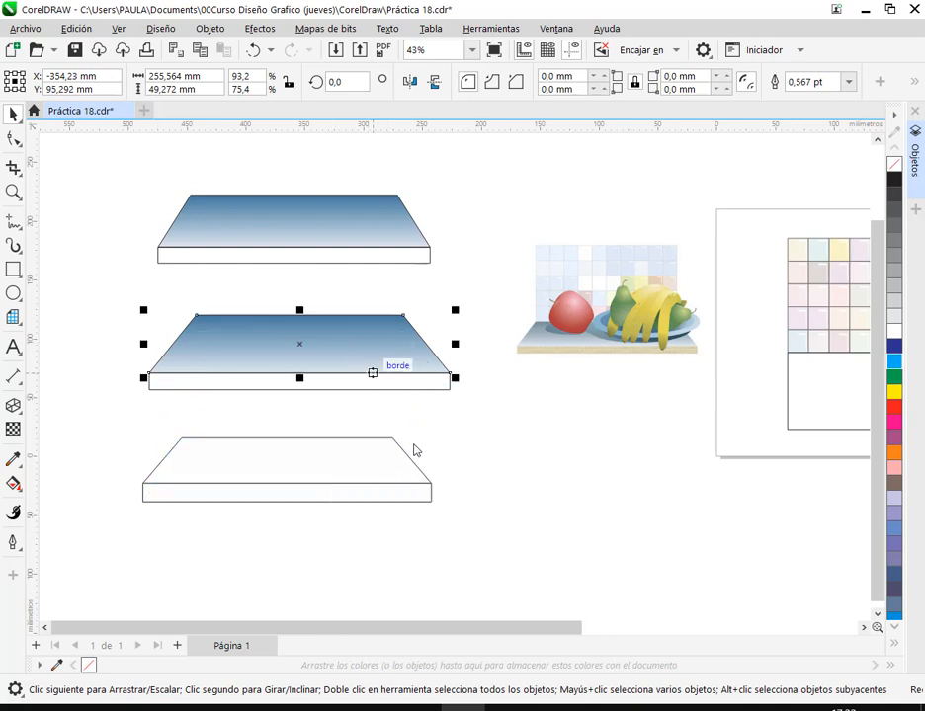
- Move the middle trapezoid up about 27 mm, away from its front-edge rectangle
left_click(375, 475)
left_click_drag(354, 346, 354, 315)
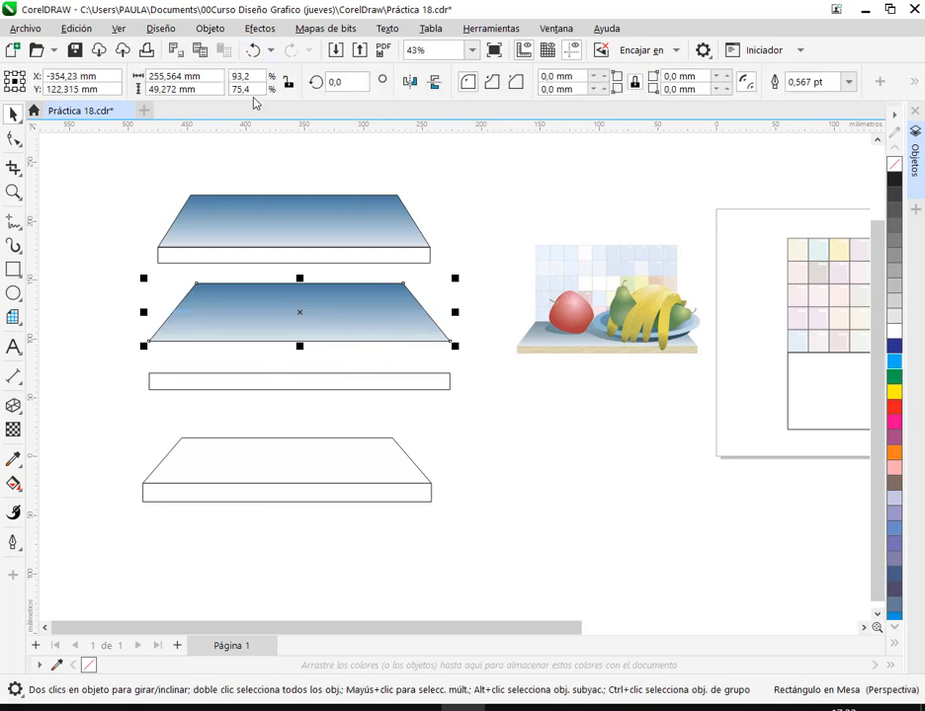
- Undo the middle trapezoid's move, and try shifting the upper trapezoid off its front edge before undoing that as well
left_click(254, 50)
left_click_drag(300, 238, 341, 187)
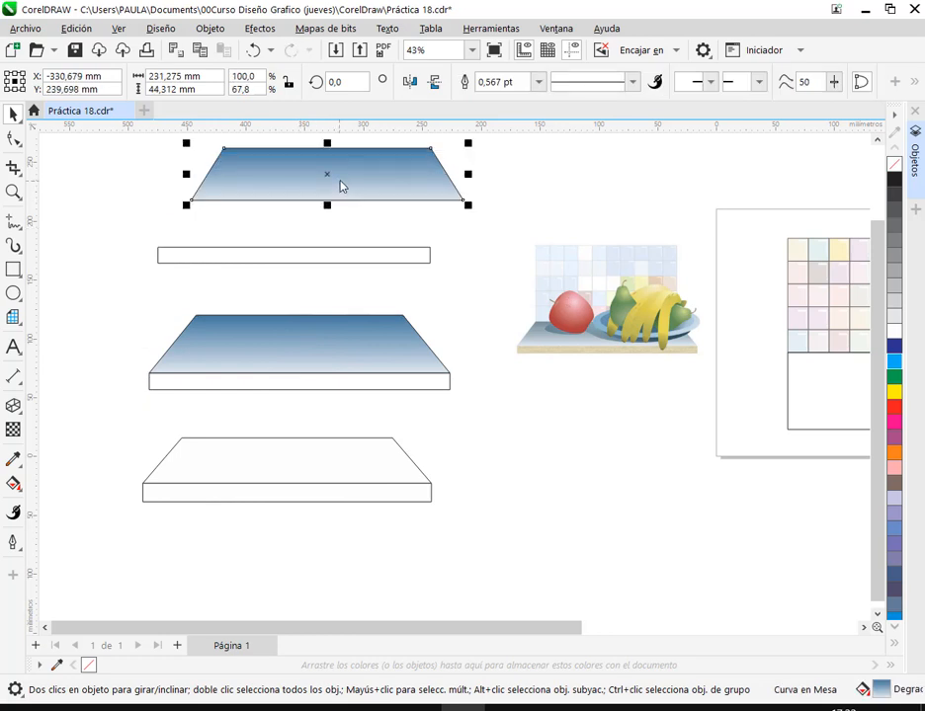
left_click(254, 50)
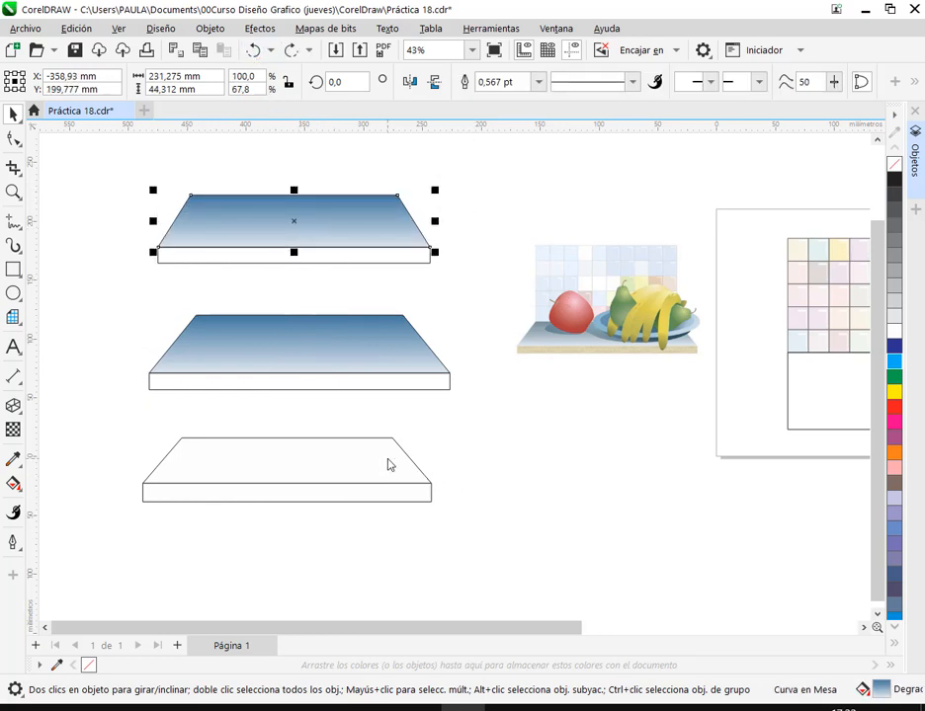
- Move the lowest tabletop to about X -355.6, Y -4.8 mm and try blue, red, pink and purple fills on it before restoring white
mouse_move(406, 463)
left_mouse_down()
mouse_move(461, 454)
mouse_move(390, 457)
left_mouse_up()
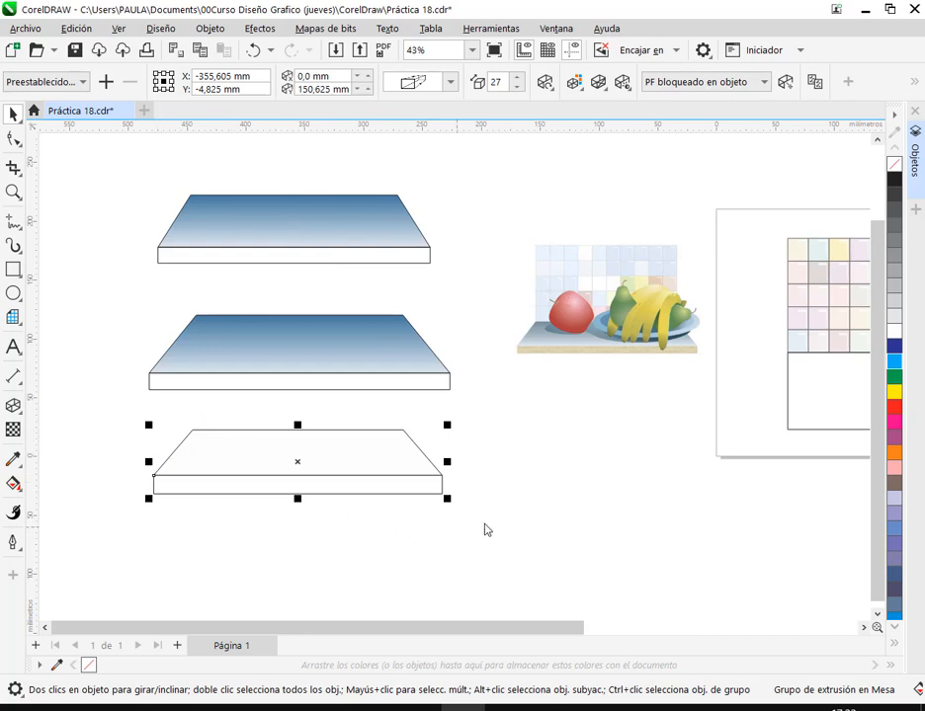
left_click(895, 364)
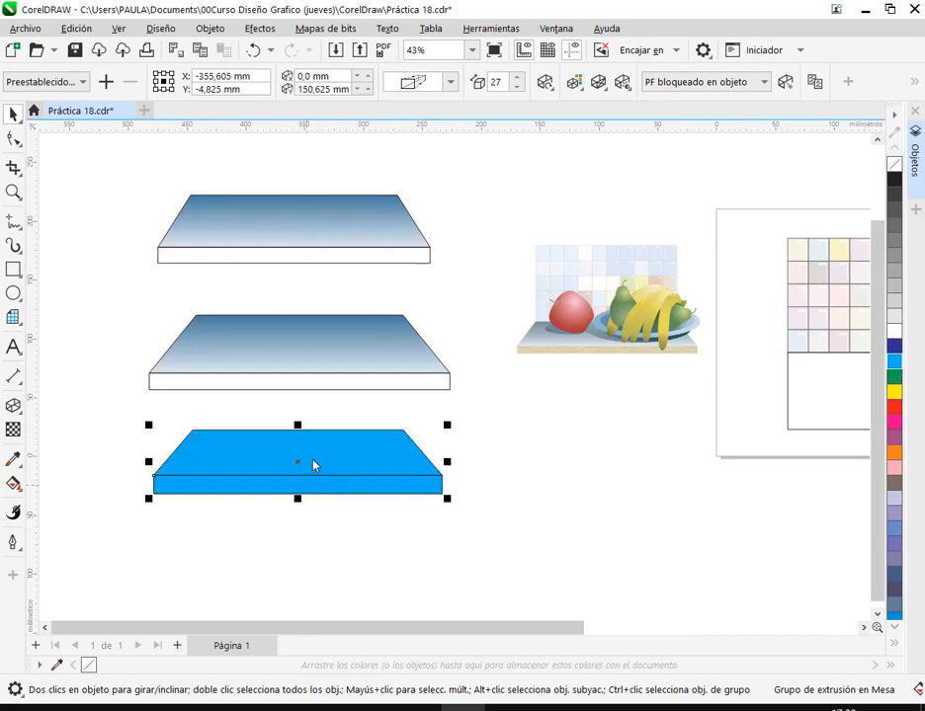
left_click(896, 408)
left_click(896, 423)
left_click(895, 436)
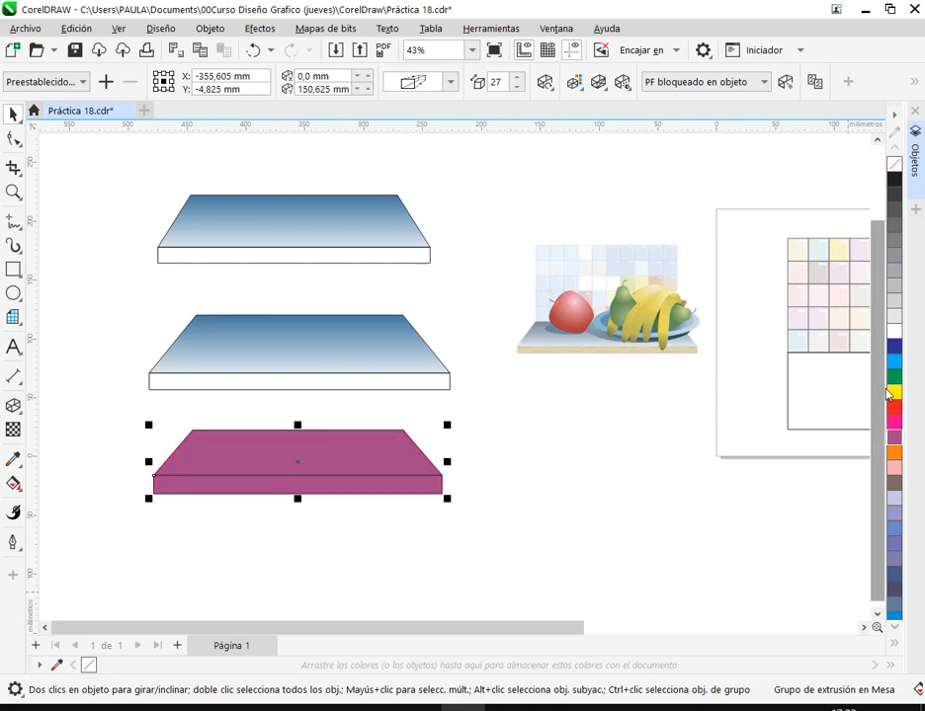
left_click(894, 332)
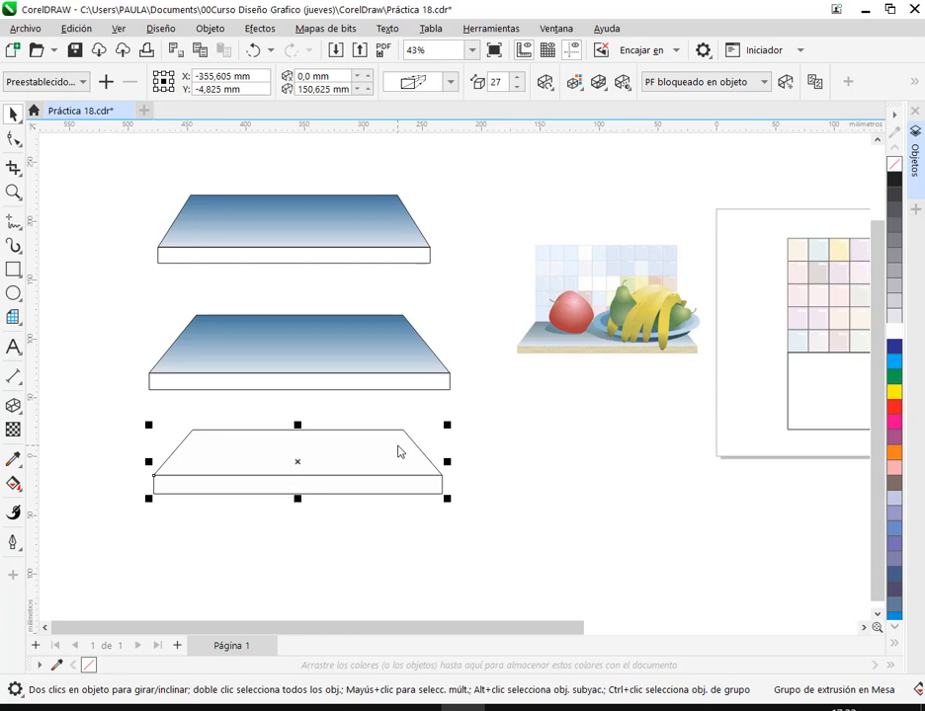
- Give the lowest tabletop's extrusion a solid pink colour (C 2, M 96, Y 31, K 0) and fill its front face with light blue
left_click(575, 84)
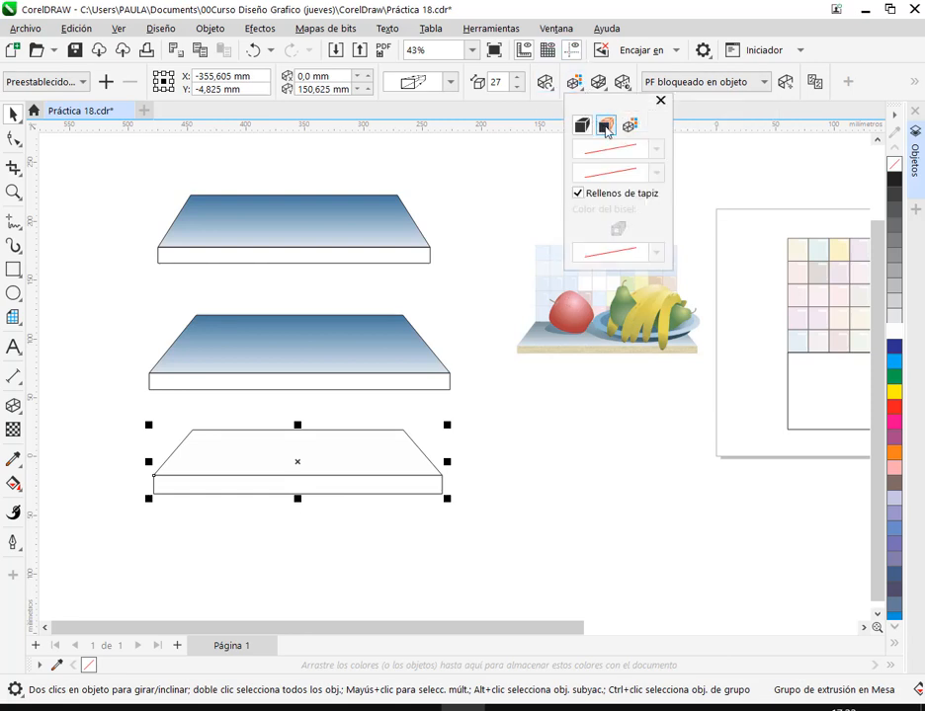
left_click(605, 126)
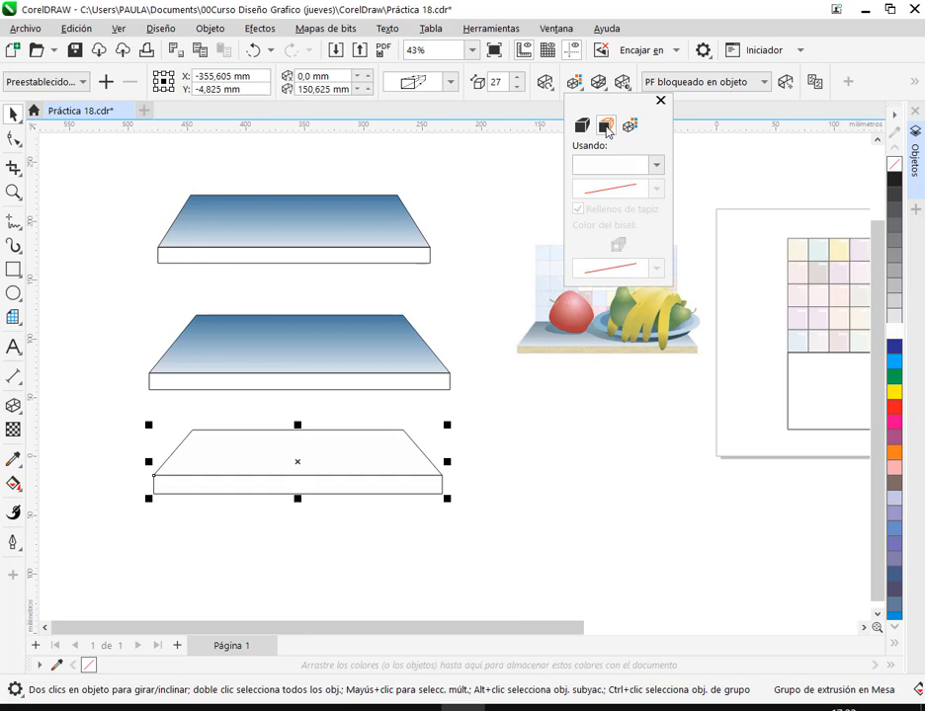
left_click(657, 167)
left_click(675, 251)
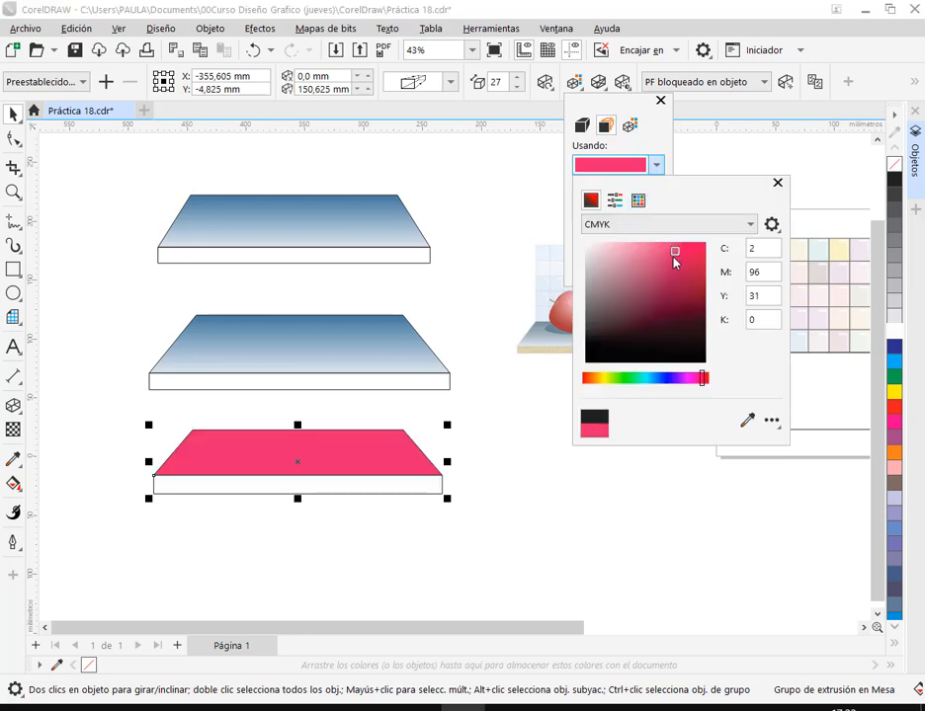
left_click(658, 142)
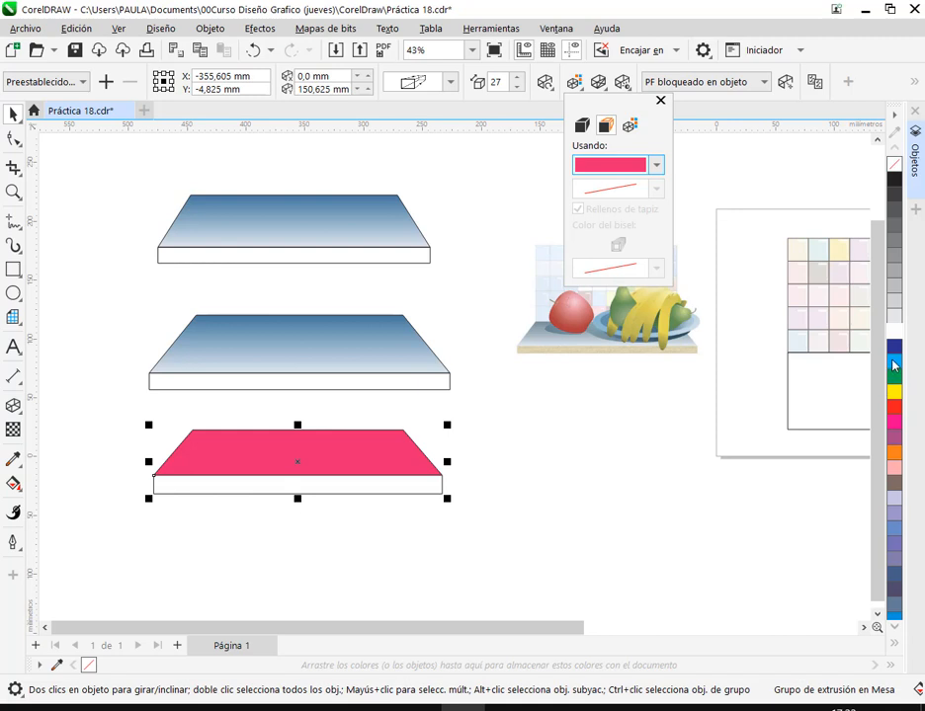
left_click_drag(893, 366, 432, 494)
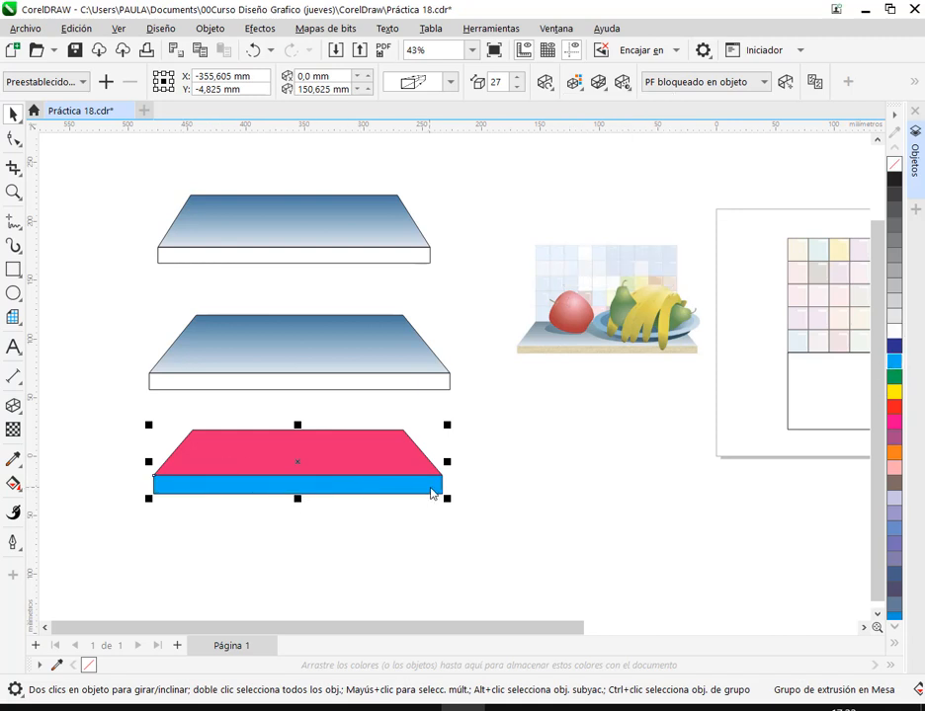
- Switch the lowest tabletop's extrusion to colour shading ending in black, and fill its front face with white
left_click(574, 82)
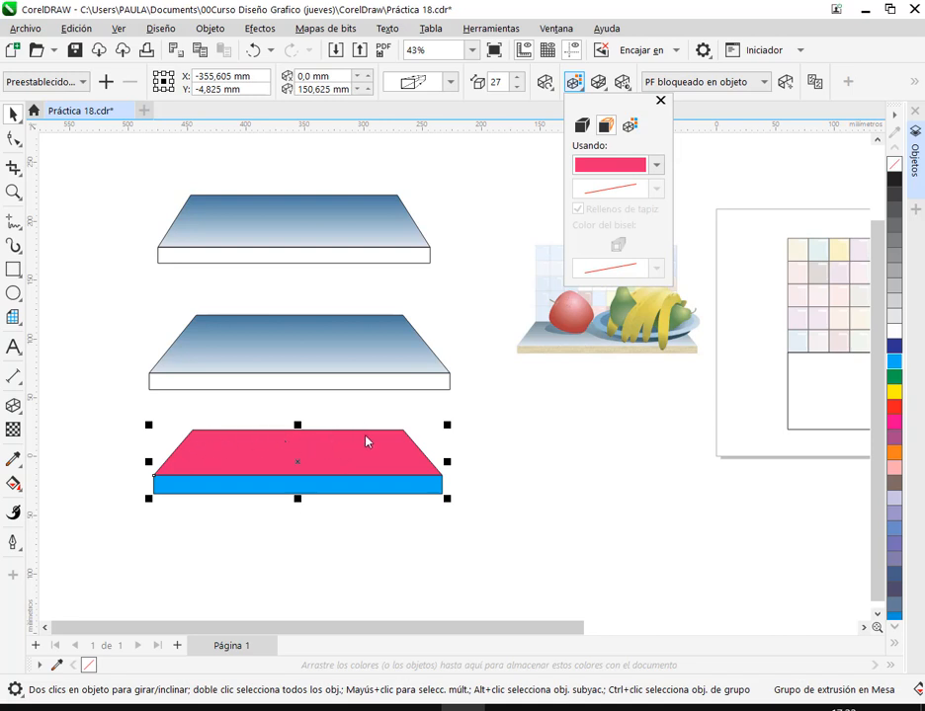
left_click(629, 127)
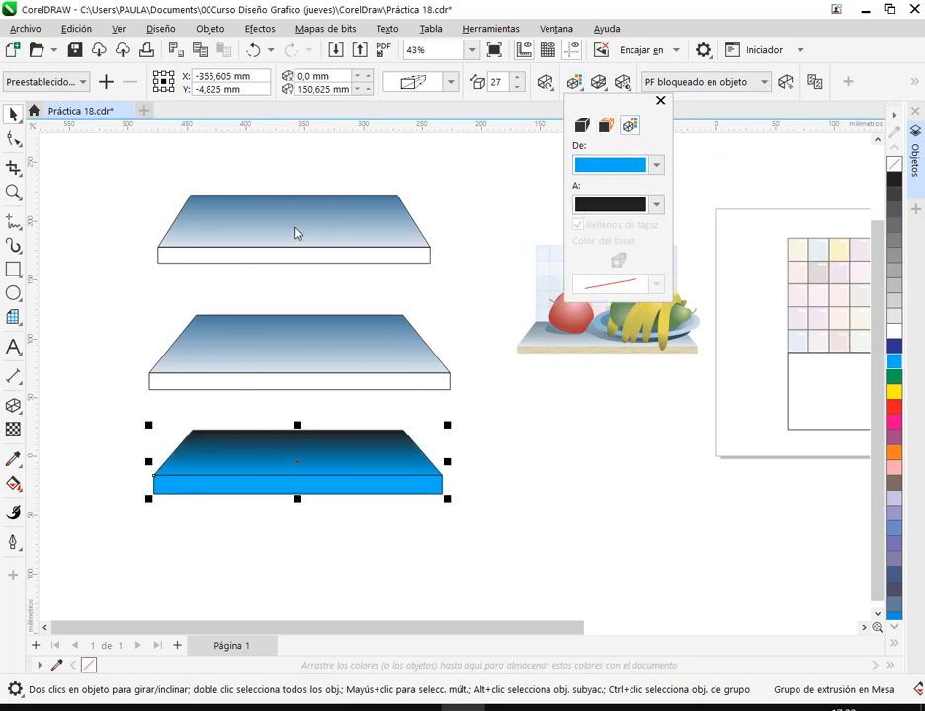
left_click(578, 532)
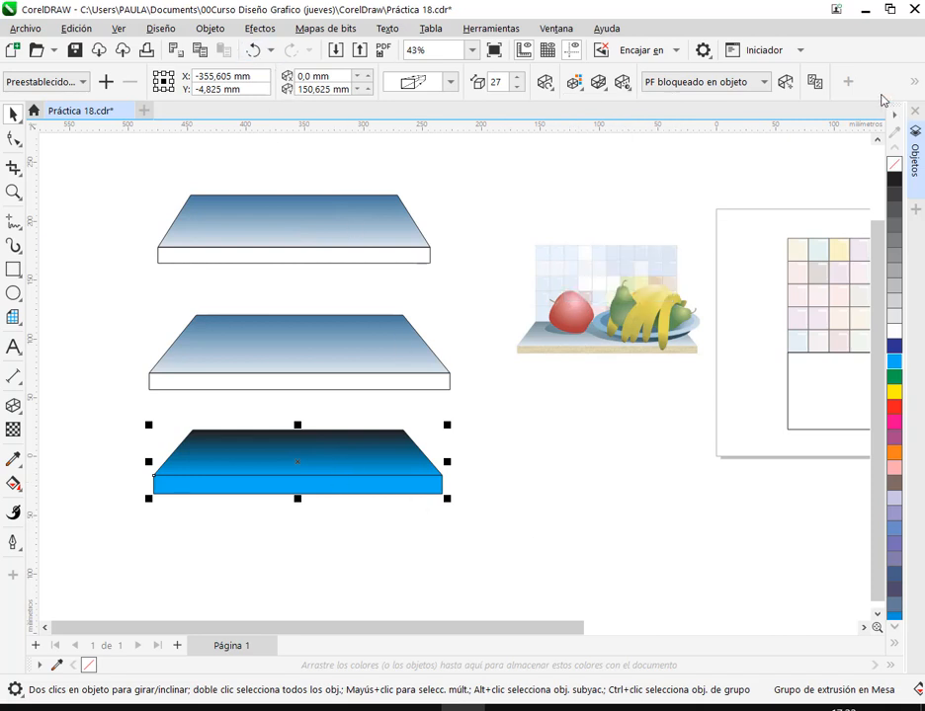
left_click(894, 331)
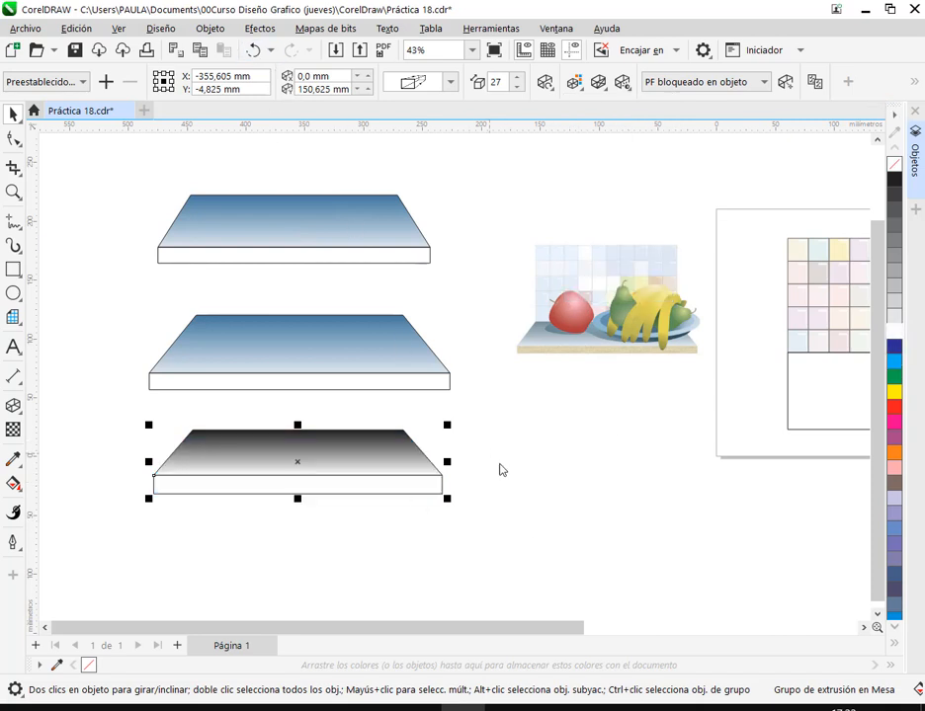
left_click(484, 491)
left_click(393, 459)
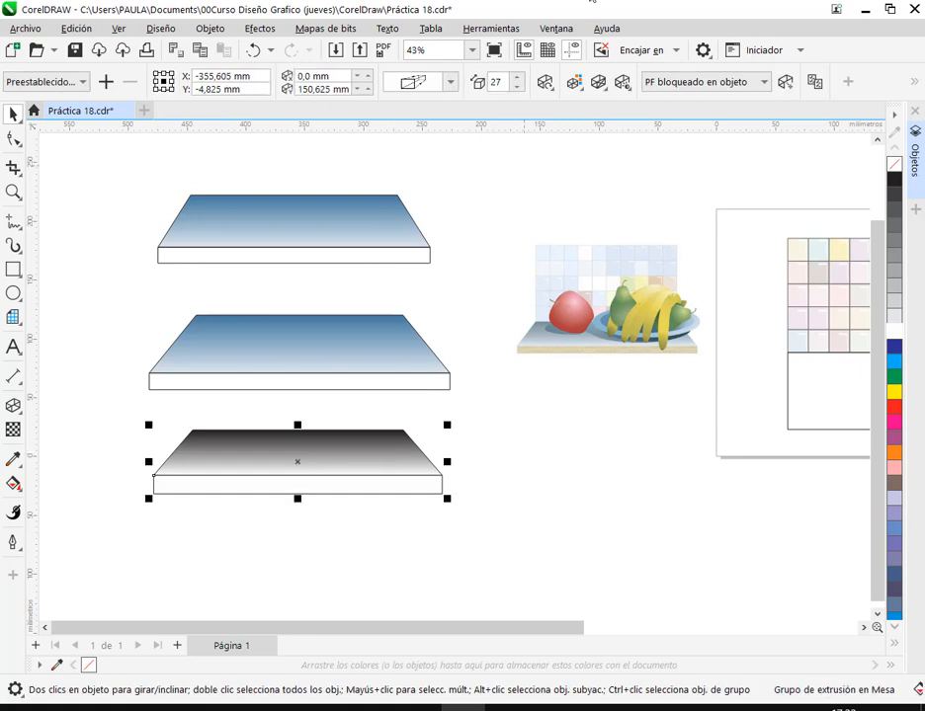
- Set the lowest tabletop's extrusion colour back to using the object's own fill
left_click(575, 83)
left_click(584, 127)
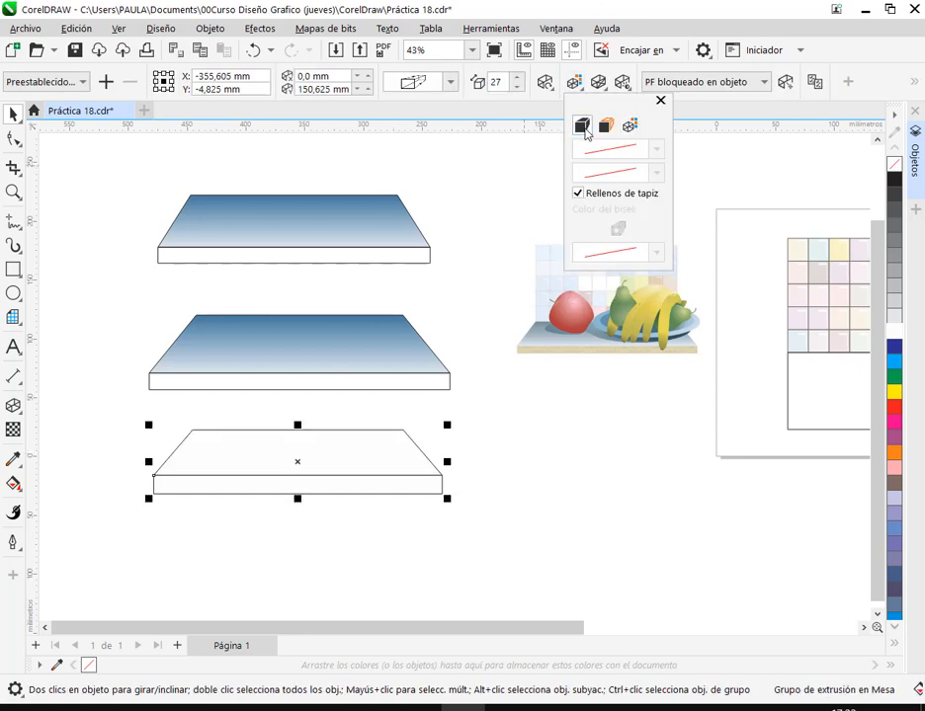
left_click(392, 486)
left_click(353, 462)
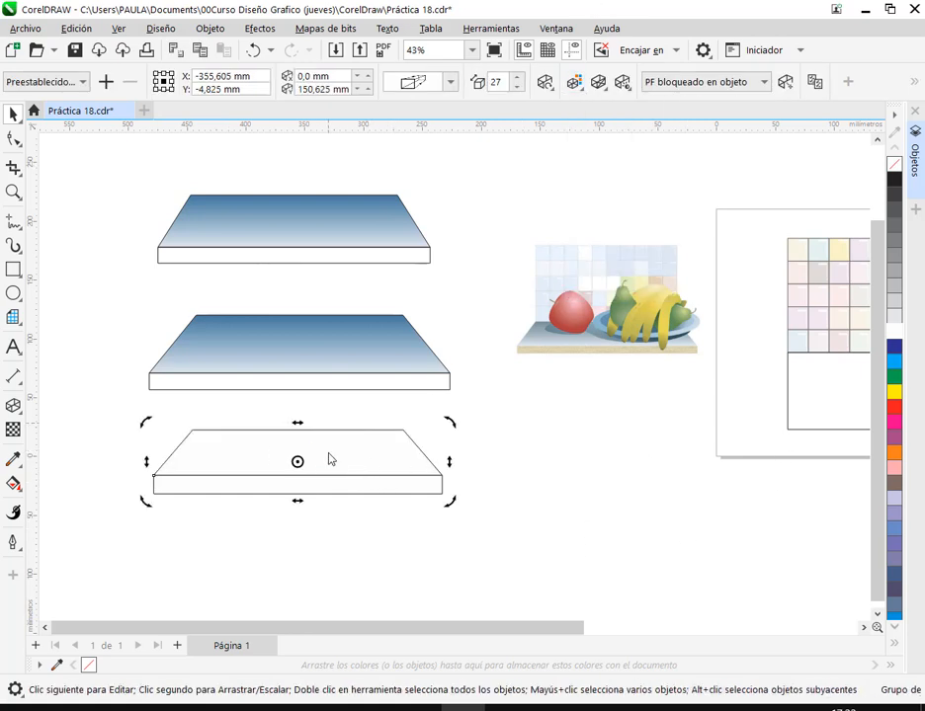
left_click(353, 459)
left_click(352, 533)
- Break the lowest tabletop's extrusion group apart into separate top and front-edge objects, and deselect them
left_click(321, 437)
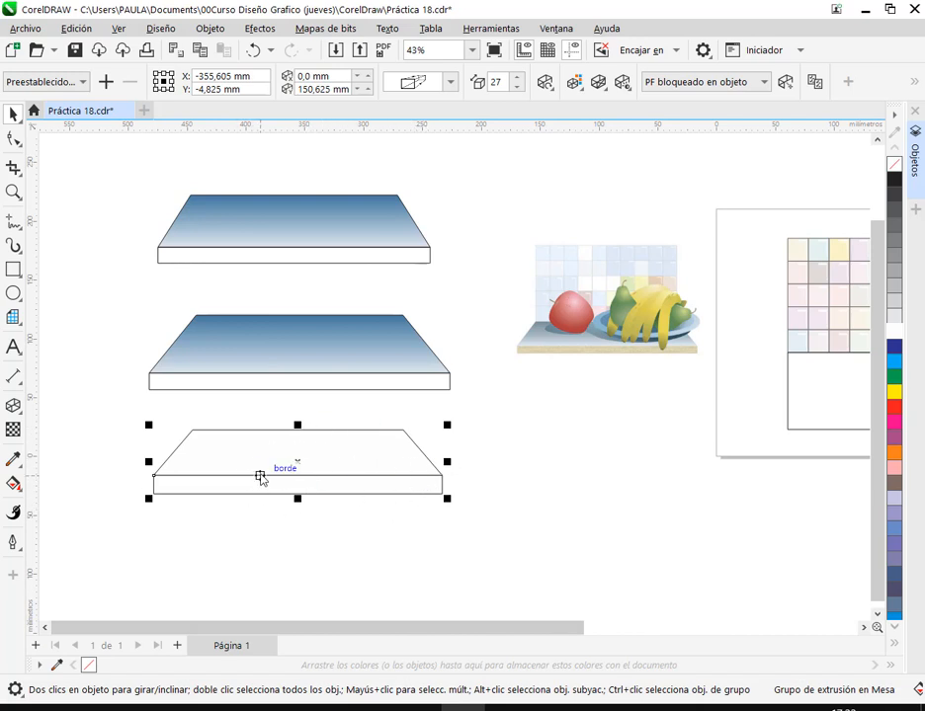
left_click_drag(136, 409, 486, 546)
left_click(210, 28)
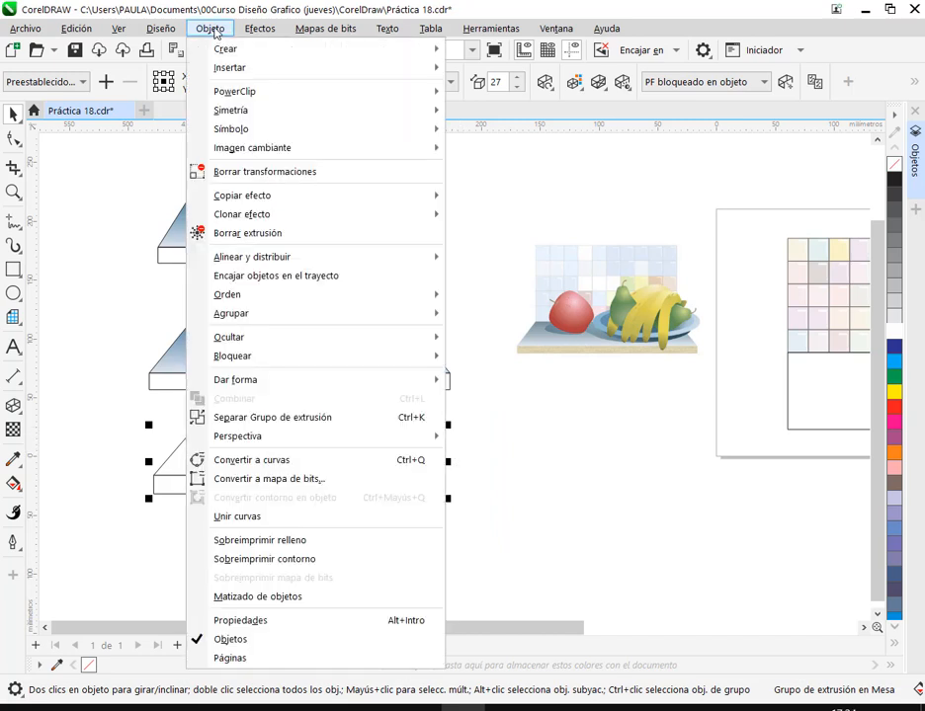
left_click(282, 418)
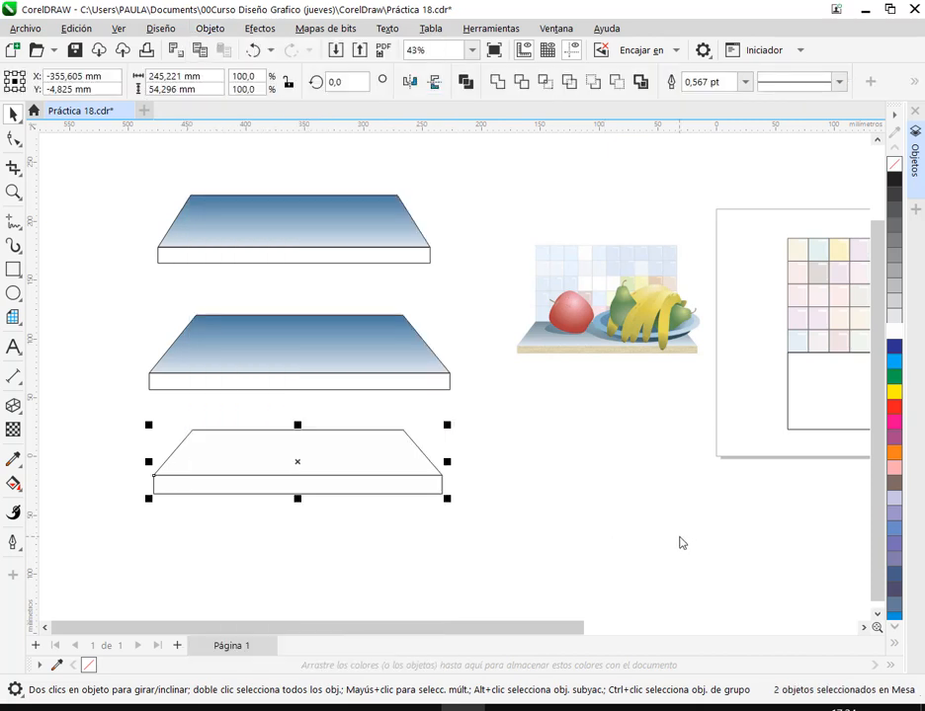
left_click(633, 510)
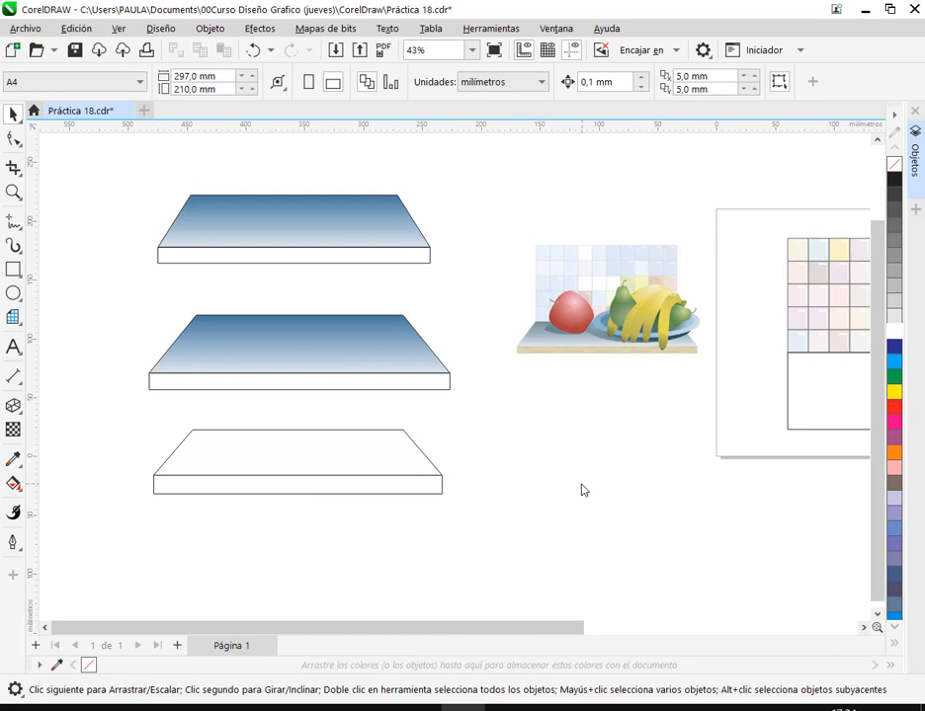
- Check the separated tabletop by selecting its top and front edge individually, and try moving the top away before undoing the move
left_click(380, 449)
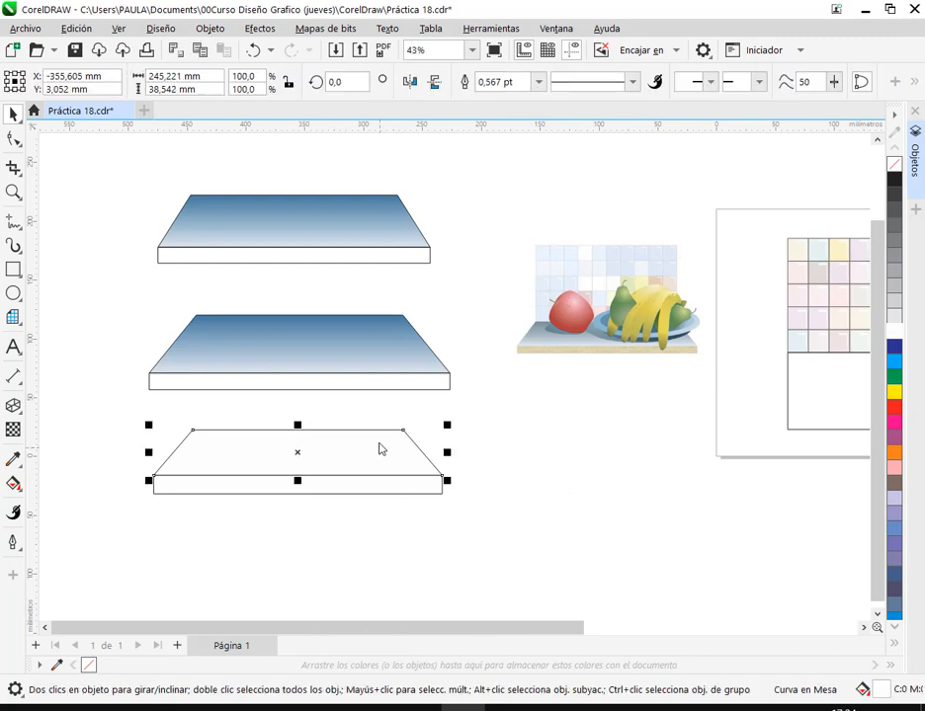
left_click(401, 486)
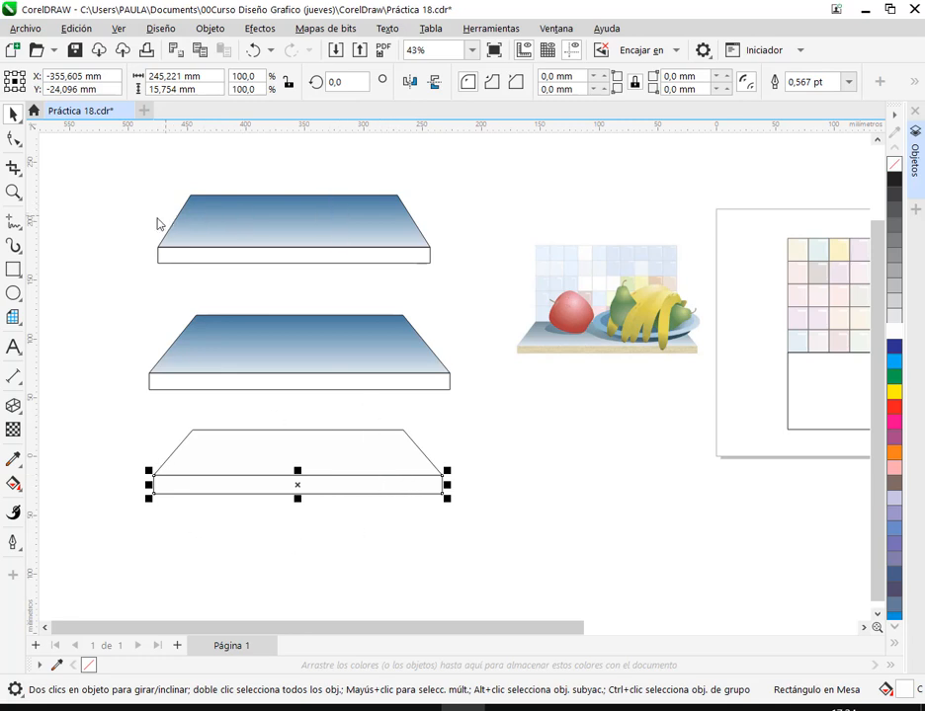
mouse_move(123, 409)
left_mouse_down()
mouse_move(457, 540)
mouse_move(473, 535)
left_mouse_up()
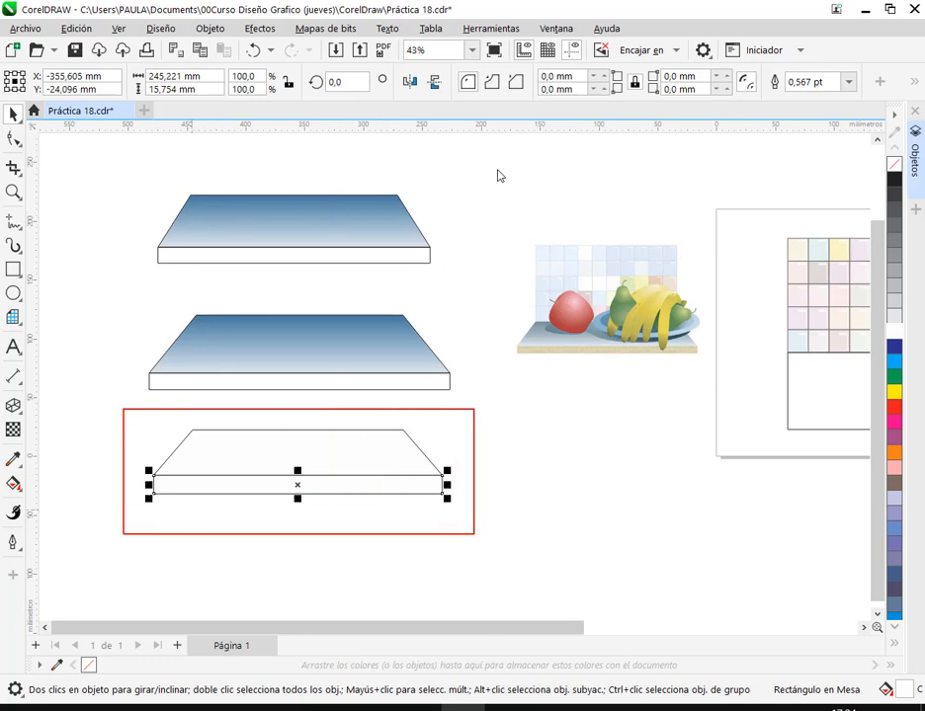
left_click_drag(499, 166, 387, 212)
left_click_drag(496, 308, 393, 346)
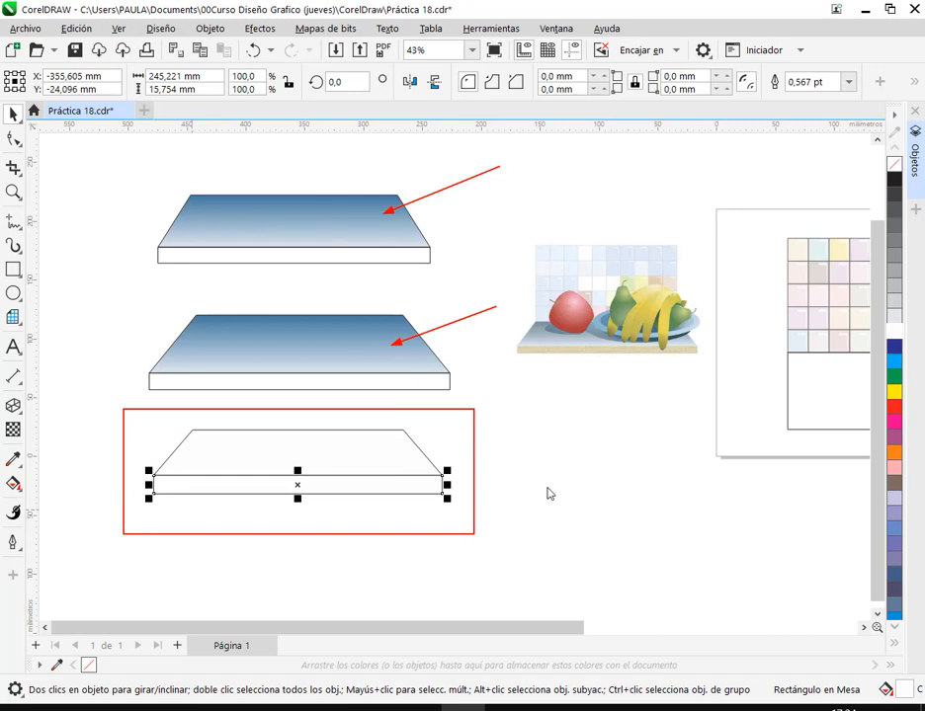
key("Escape")
left_click(516, 474)
left_click_drag(421, 469, 461, 451)
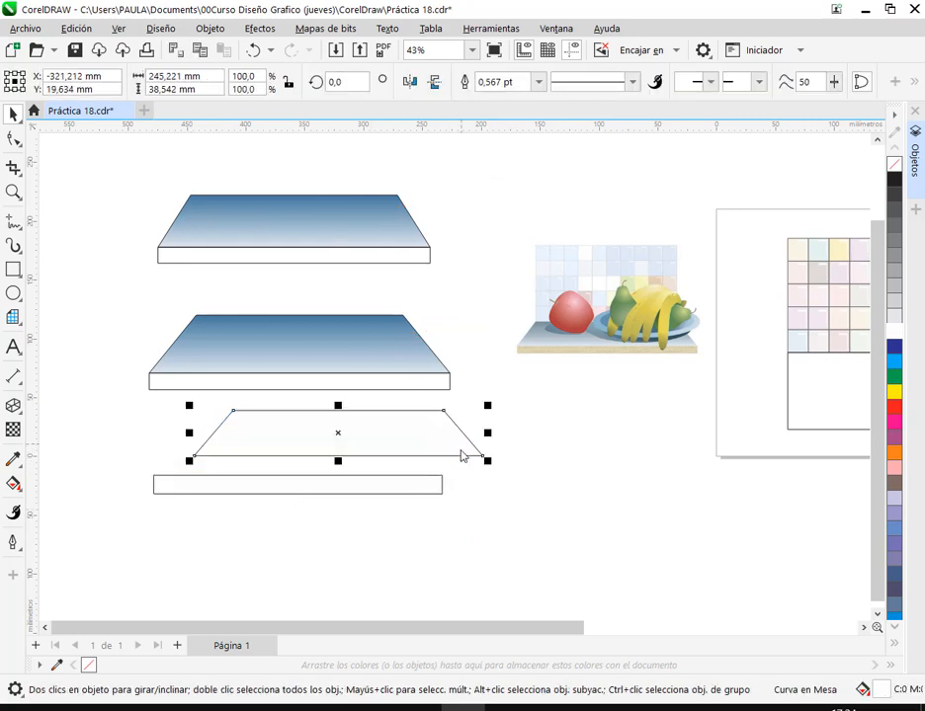
key("ctrl+z")
- Copy the blue gradient fill from the middle trapezoid onto the lowest tabletop's separated top, and clear the selection
left_click_drag(351, 369, 364, 459)
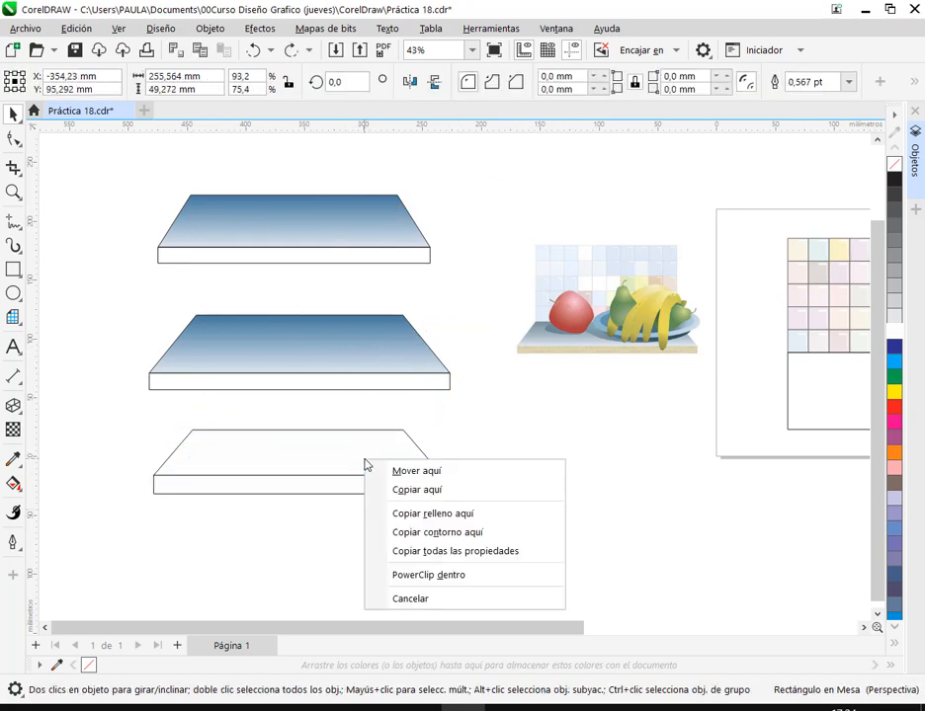
left_click(437, 513)
key("Escape")
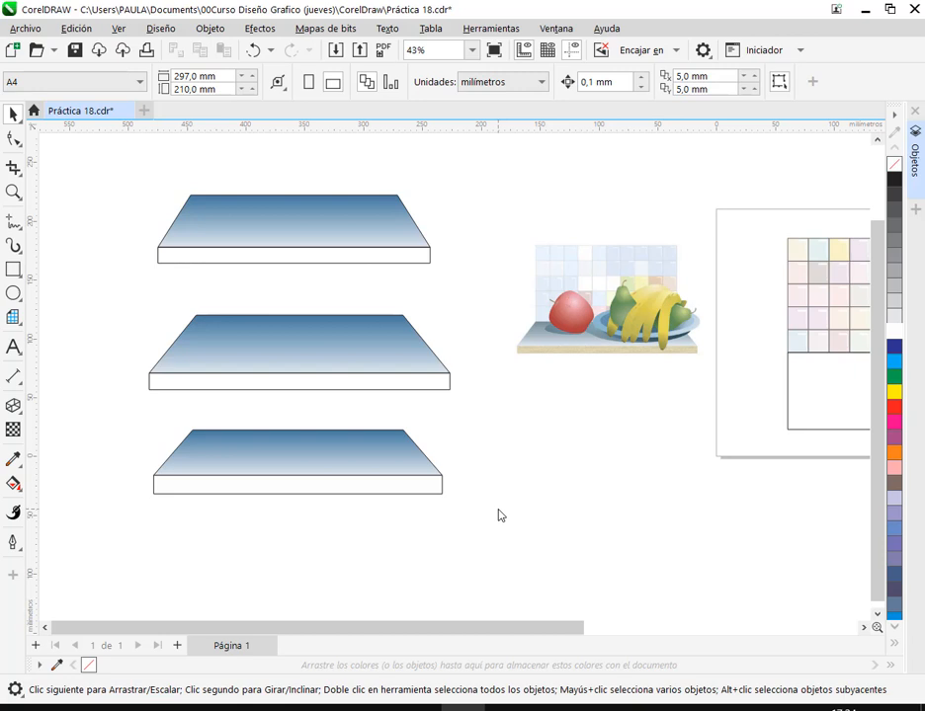
- Examine the texture on the front edge of the table in the fruit still-life reference
scroll(625, 374, "up", 5)
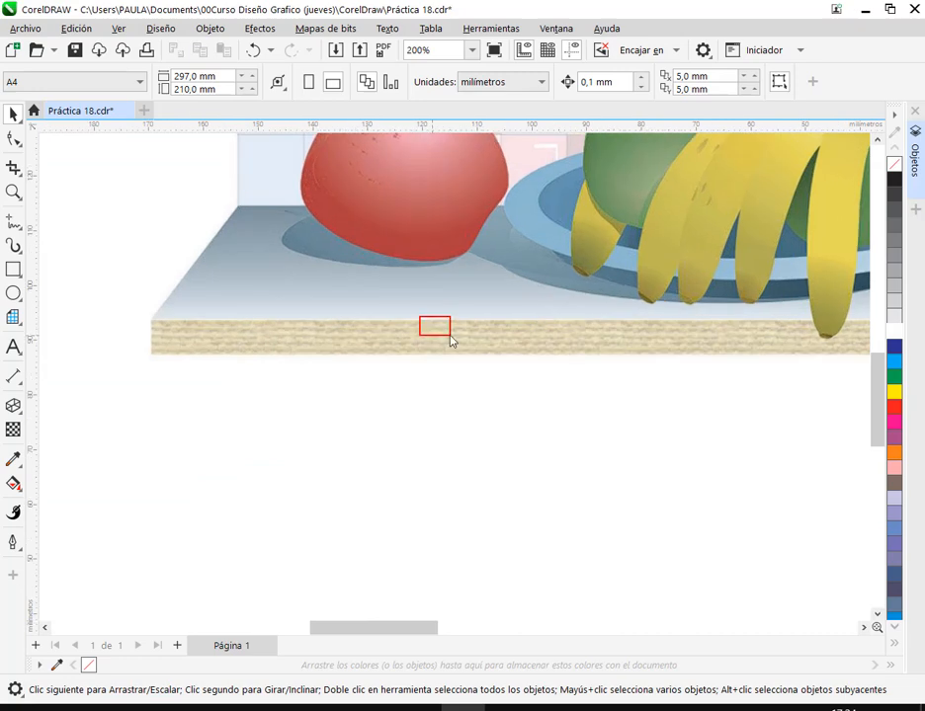
scroll(485, 357, "down", 3)
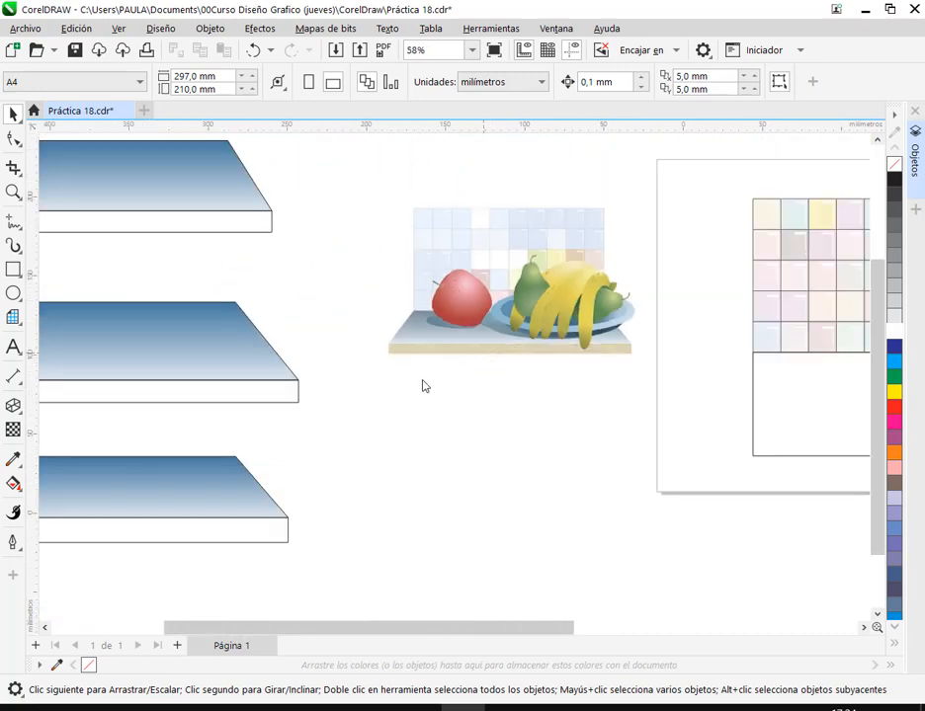
left_click_drag(423, 386, 540, 433)
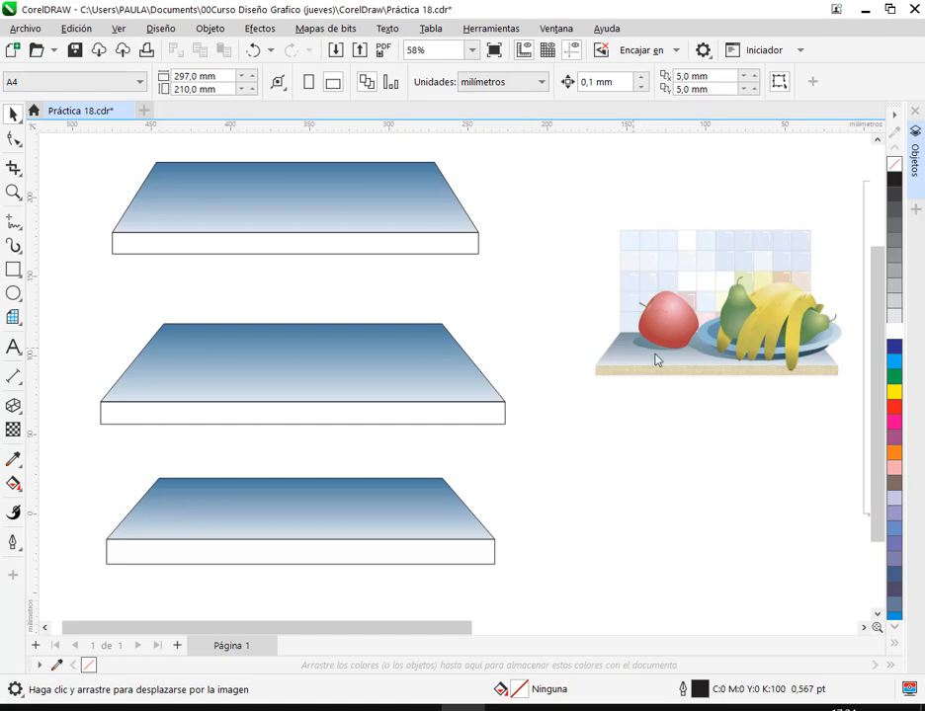
left_click_drag(595, 366, 847, 387)
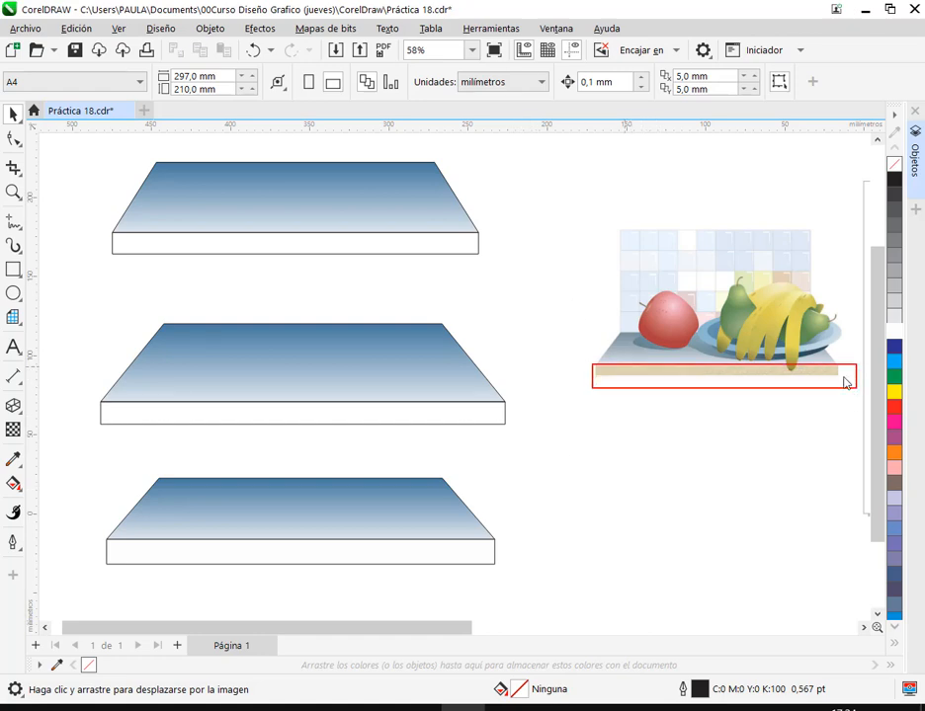
- Switch to Chrome, open Google Images in the second browser profile, and search for "textura madera"
left_click(243, 708)
left_click(346, 608)
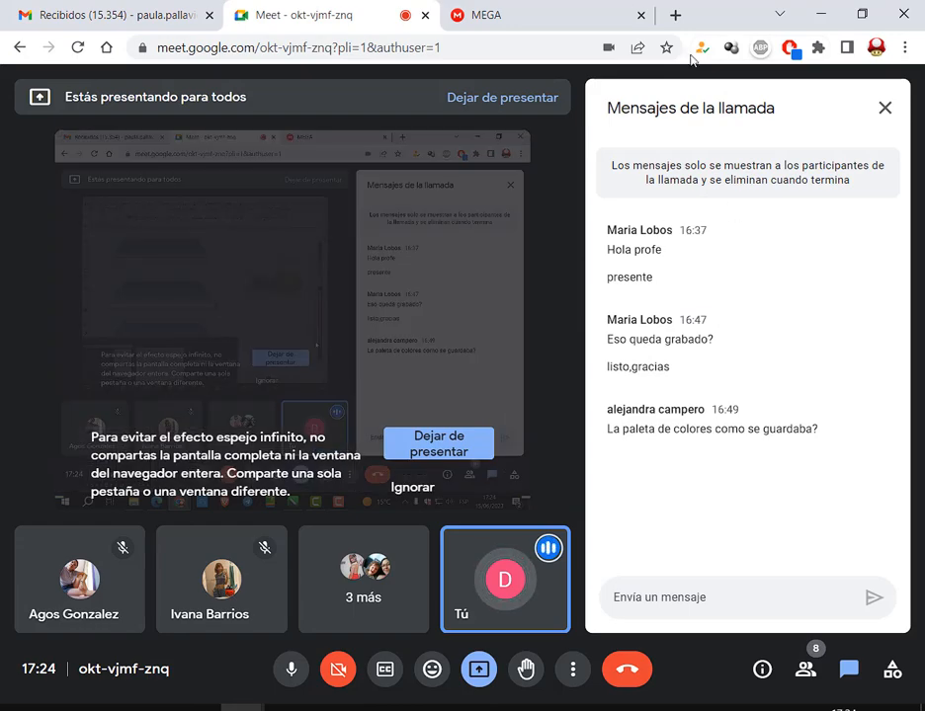
left_click(876, 46)
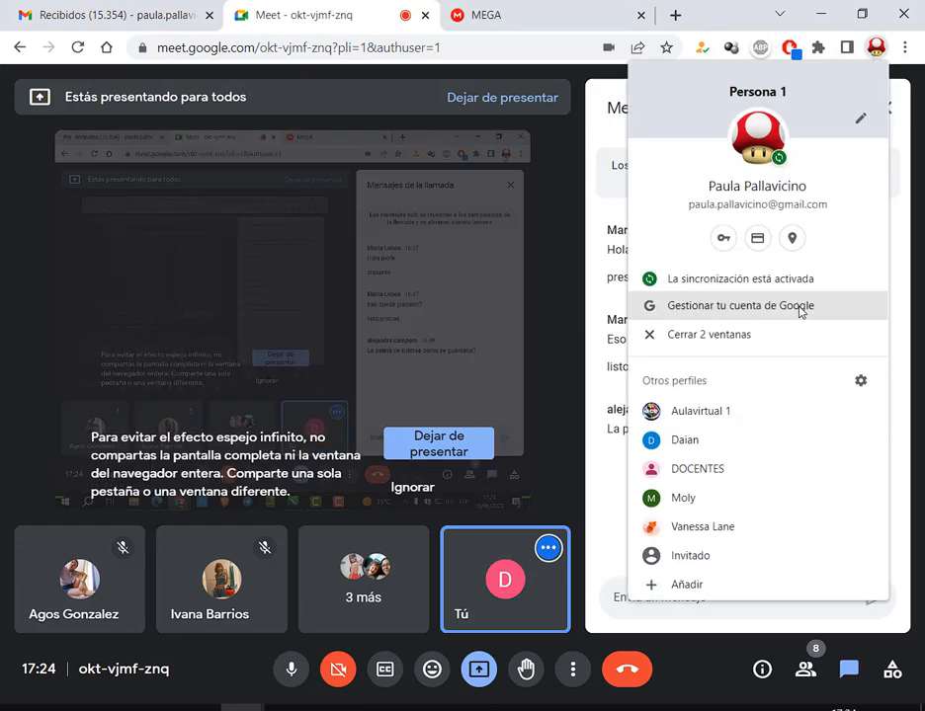
left_click(710, 440)
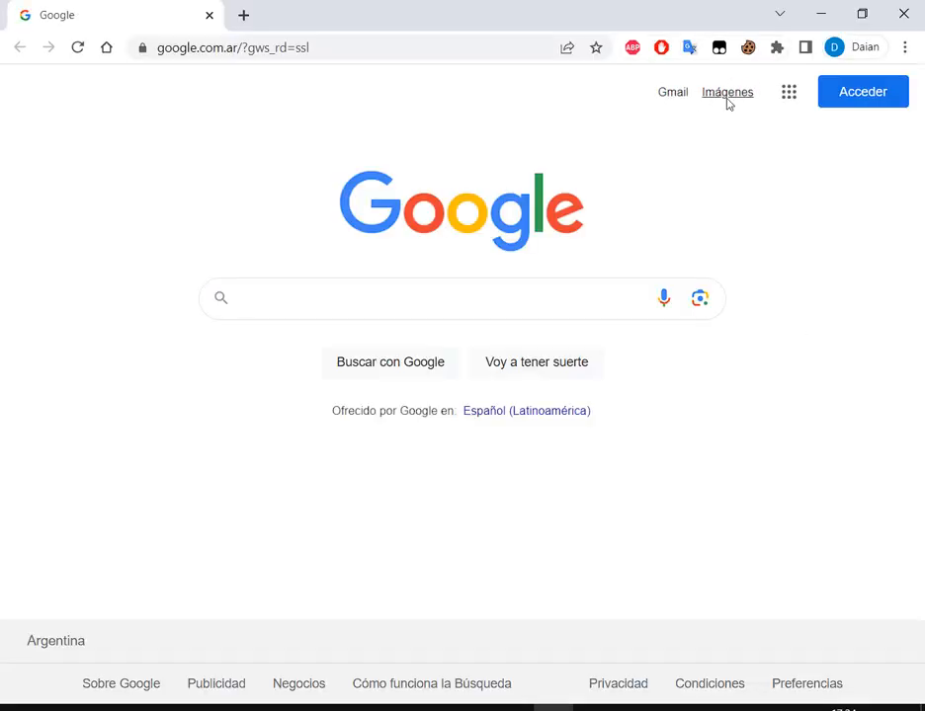
left_click(727, 94)
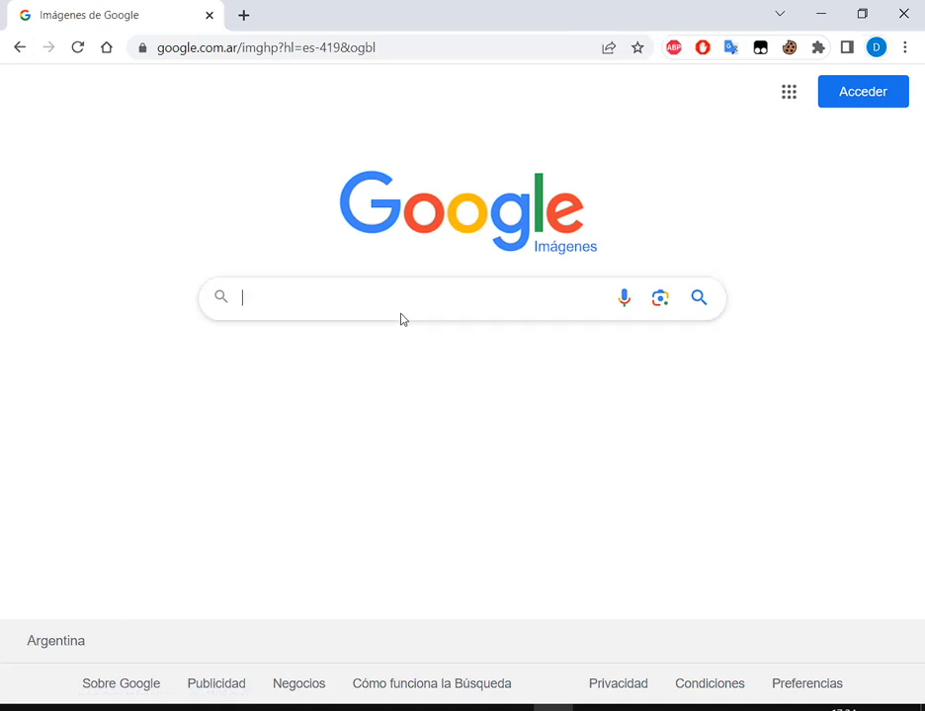
type("textura mad")
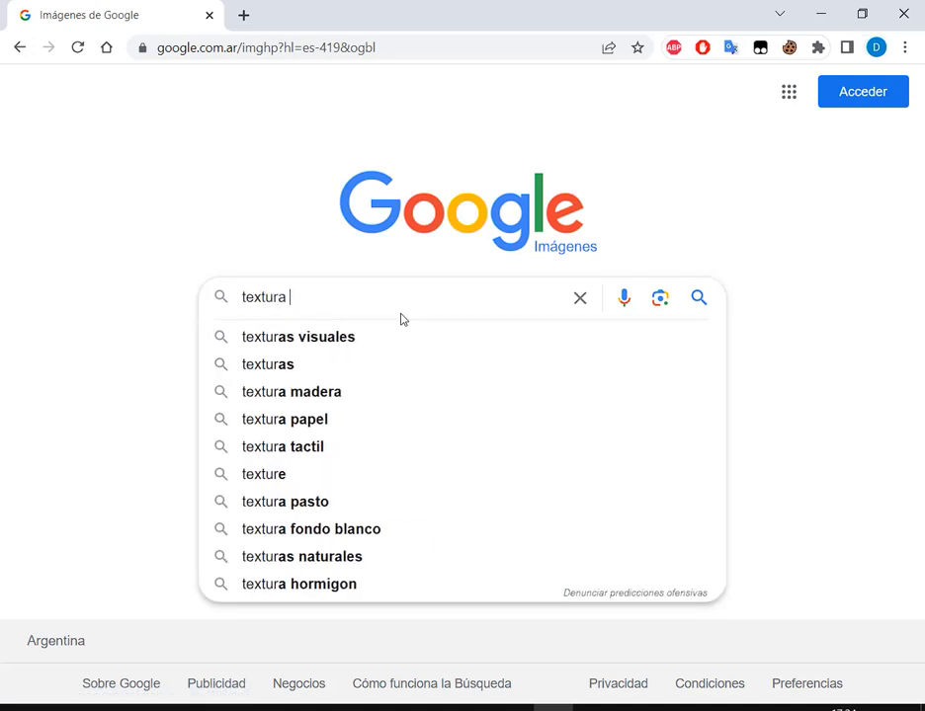
type("era")
key("Return")
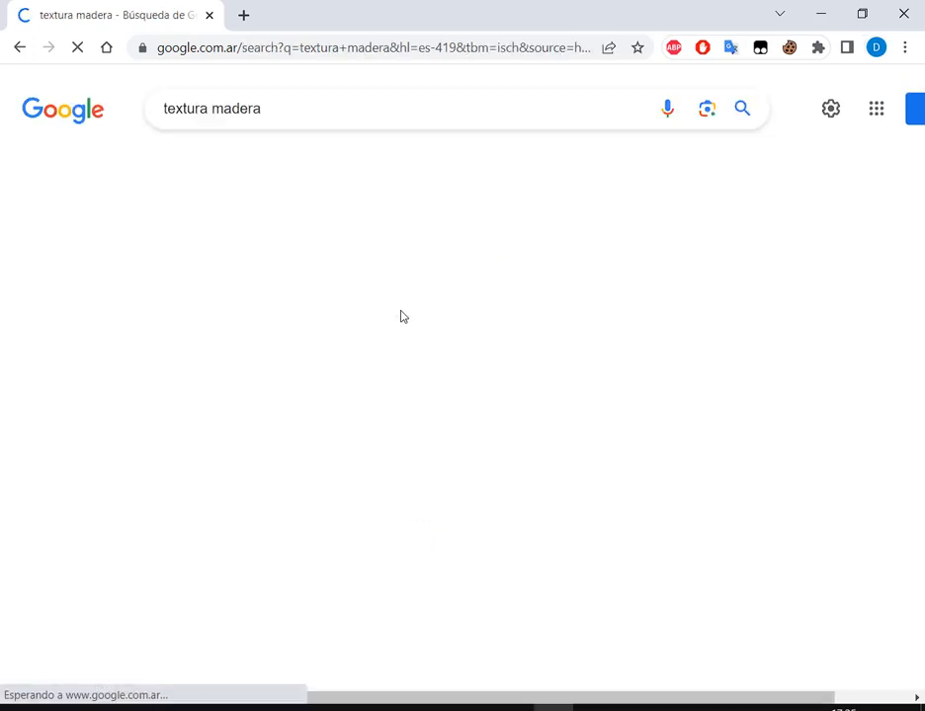
scroll(372, 354, "down", 2)
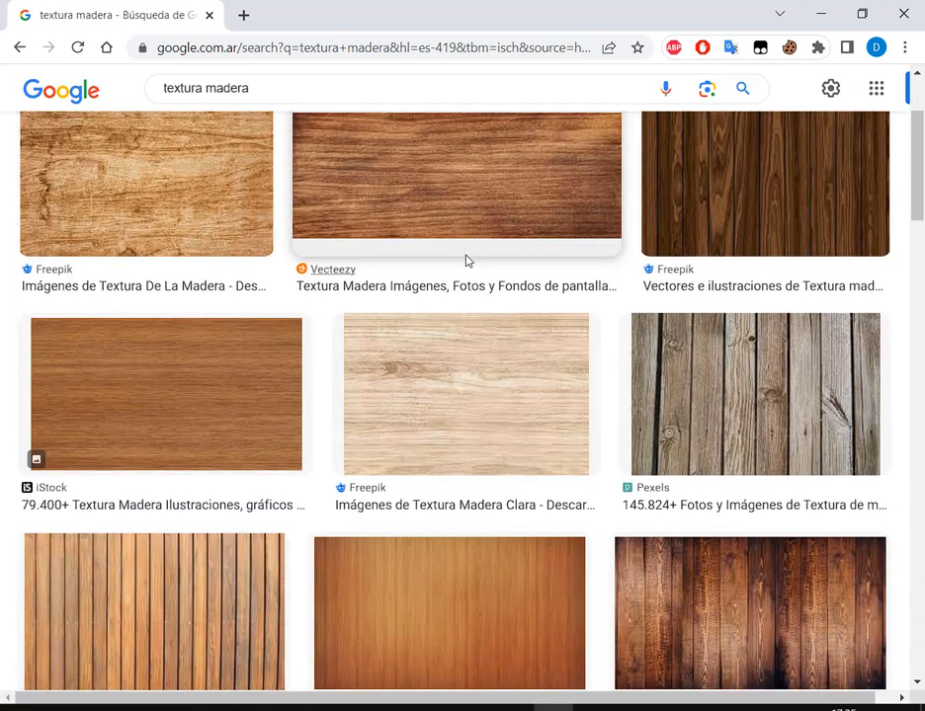
scroll(458, 216, "down", 3)
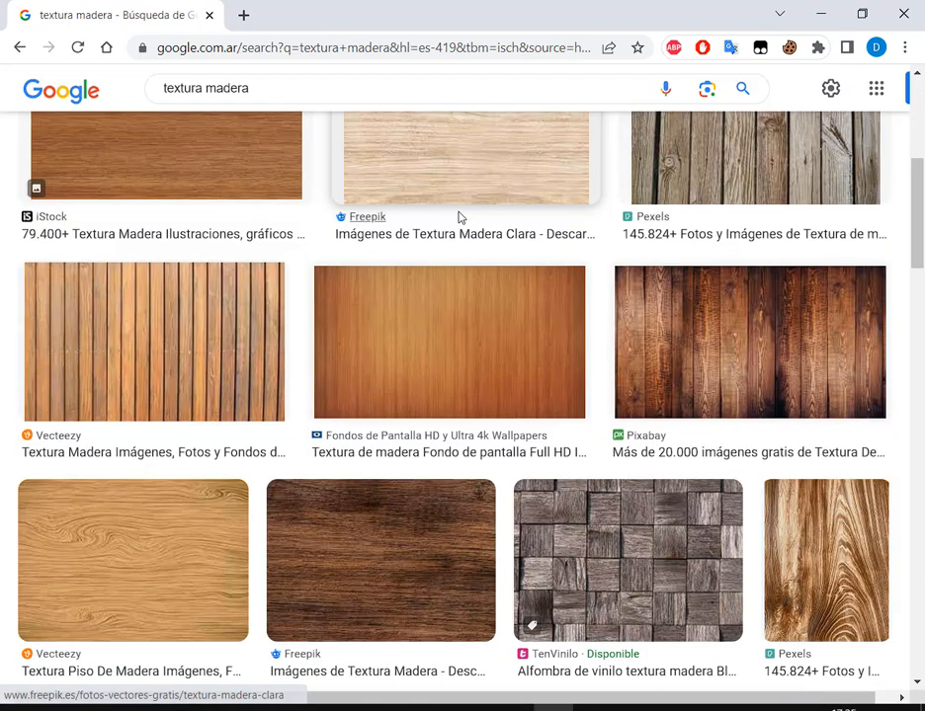
scroll(461, 210, "up", 4)
scroll(490, 274, "down", 1)
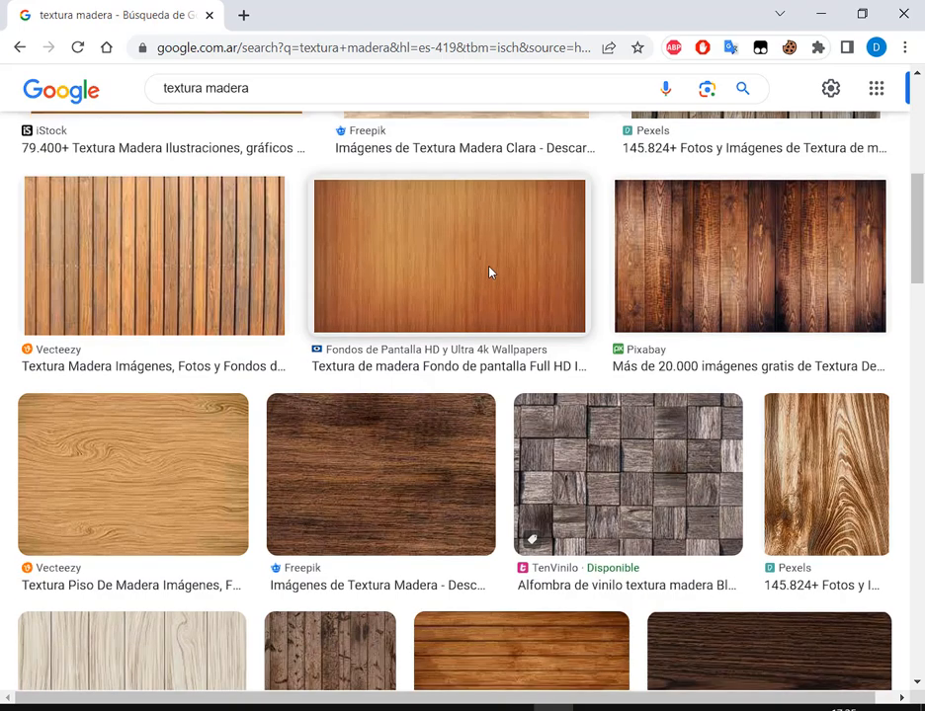
scroll(490, 272, "down", 5)
scroll(495, 270, "down", 4)
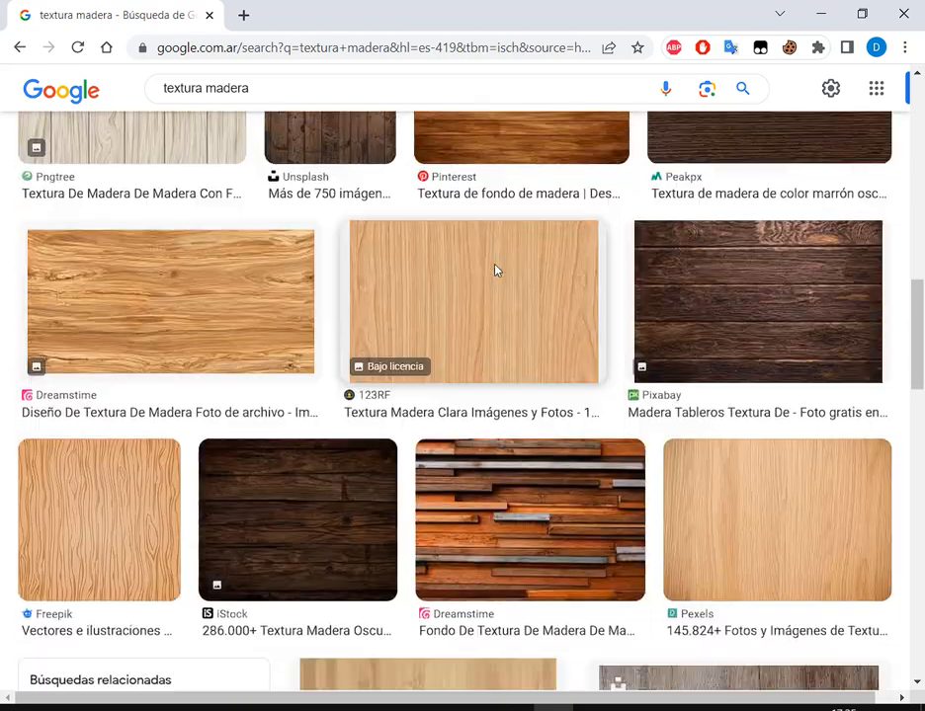
left_click(829, 508)
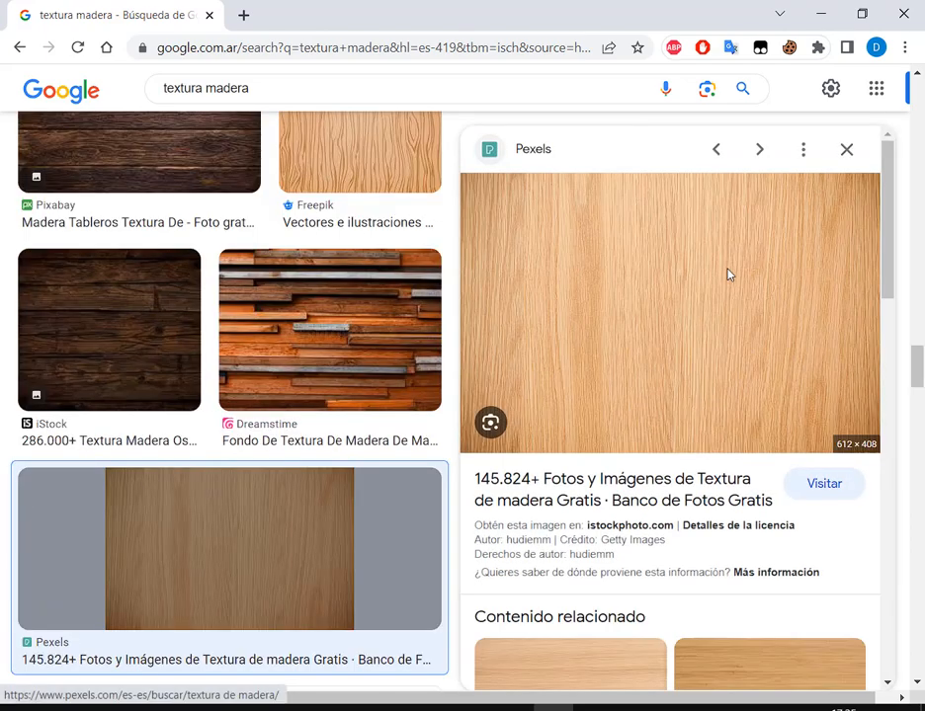
right_click(696, 289)
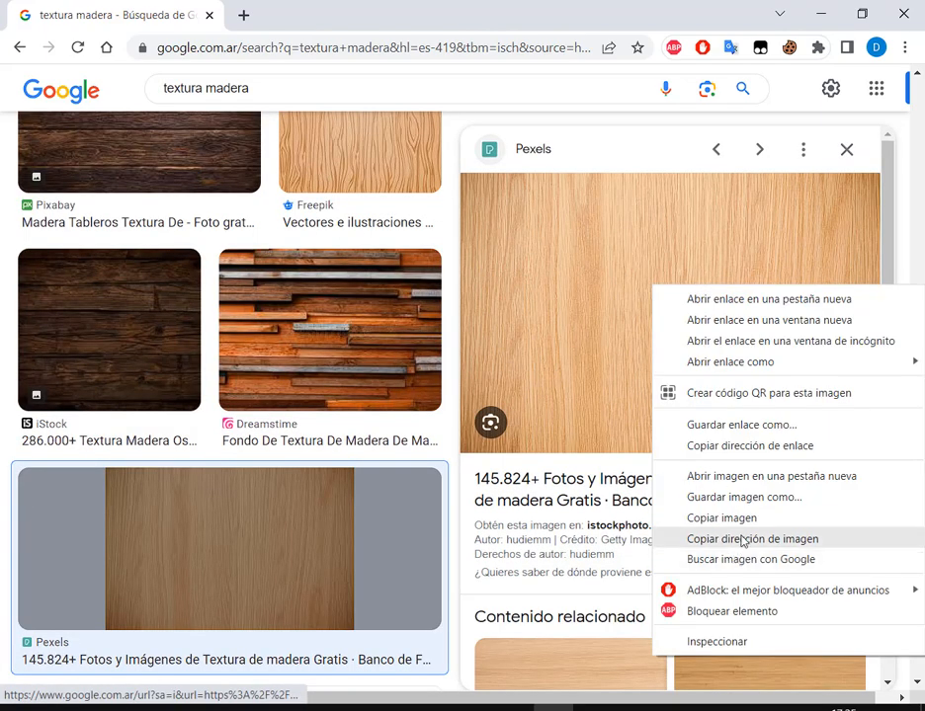
left_click(762, 504)
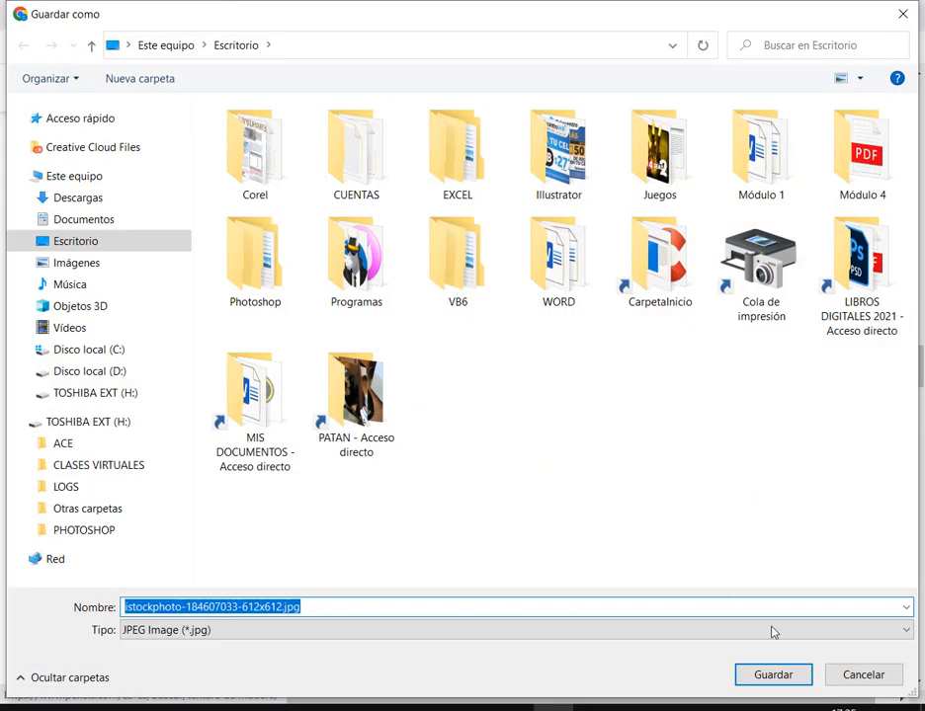
left_click(777, 676)
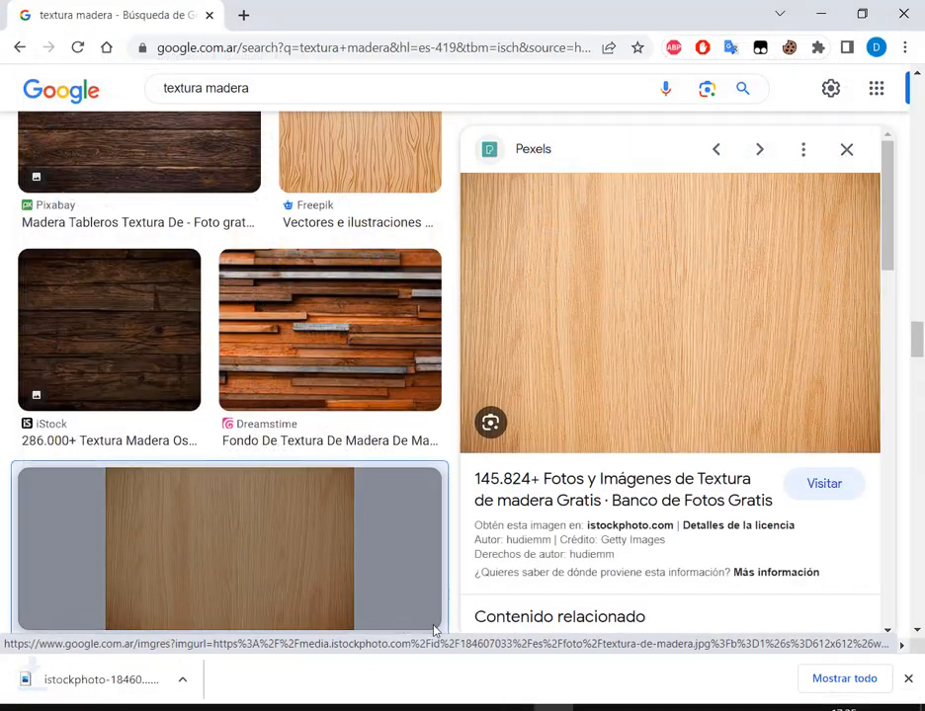
left_click(434, 708)
scroll(381, 469, "down", 2)
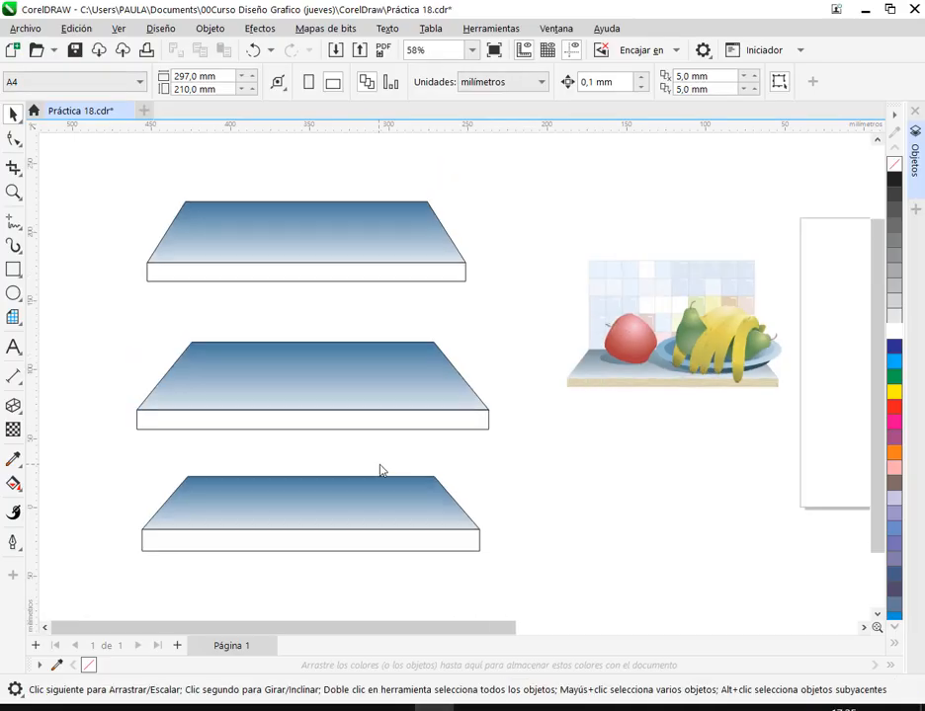
left_click_drag(408, 433, 495, 322)
left_click(26, 29)
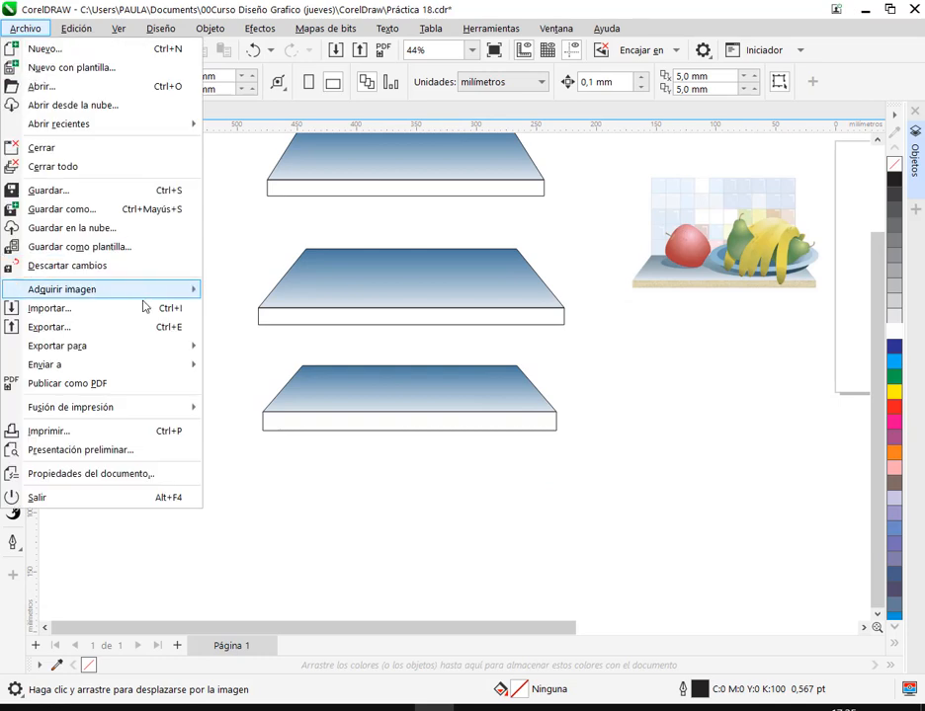
left_click(127, 310)
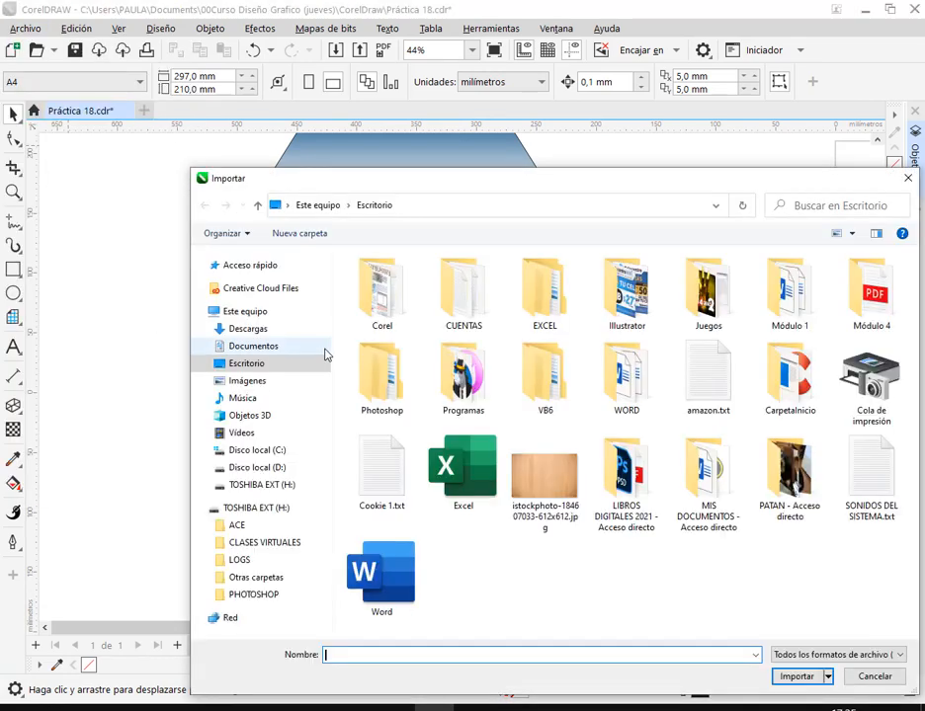
double_click(534, 491)
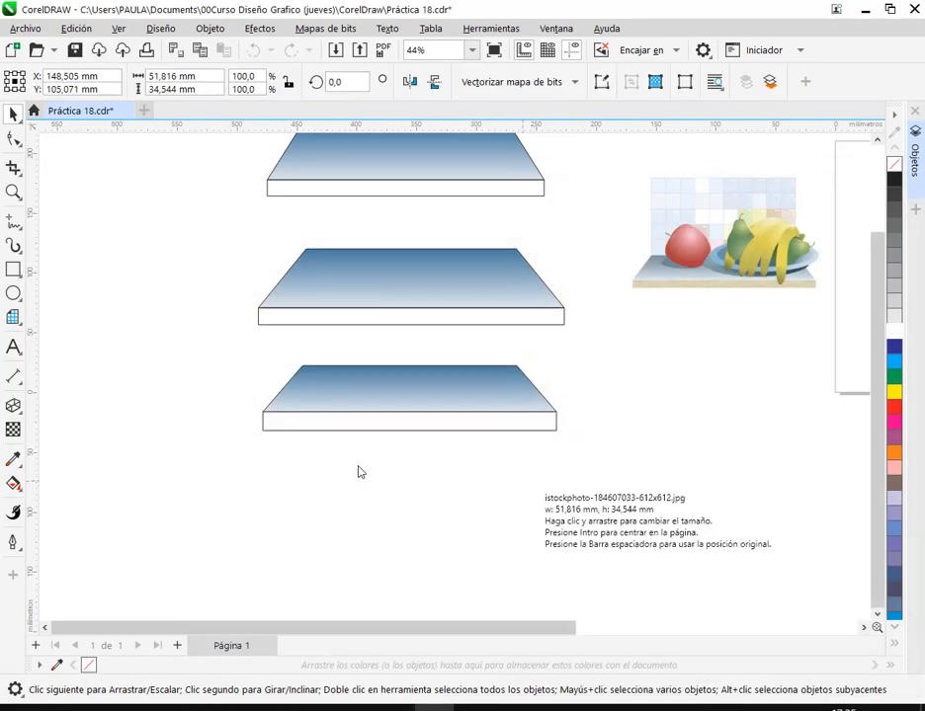
left_click_drag(243, 451, 662, 616)
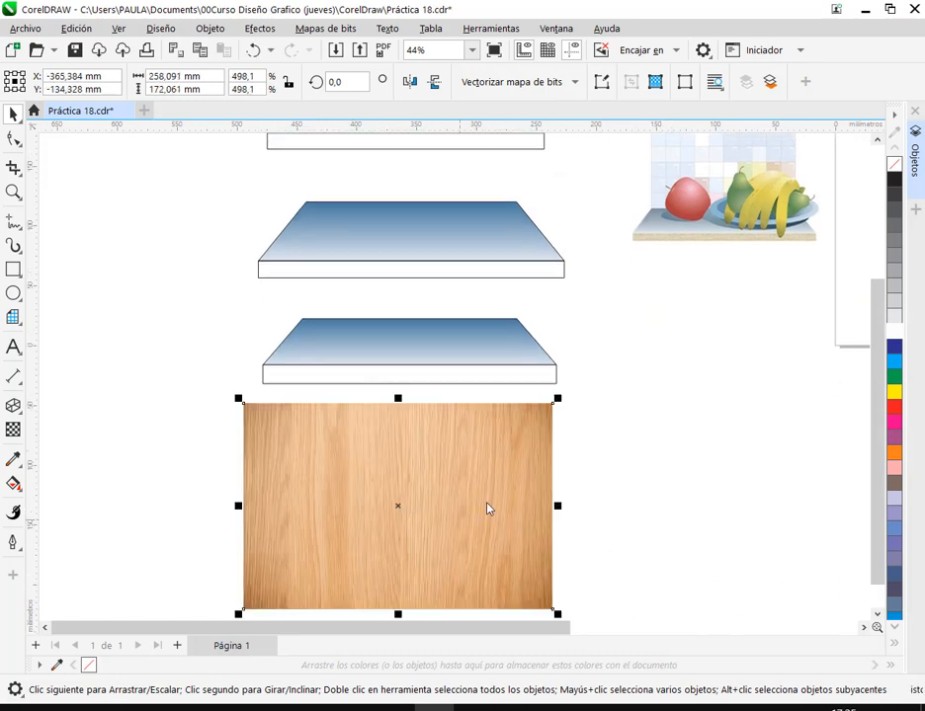
- Enlarge the wood image to about 275 × 184 mm and move it beside the tabletops, clear of their left ends
left_click_drag(558, 400, 585, 390)
left_click_drag(512, 451, 143, 334)
left_click_drag(218, 406, 457, 381)
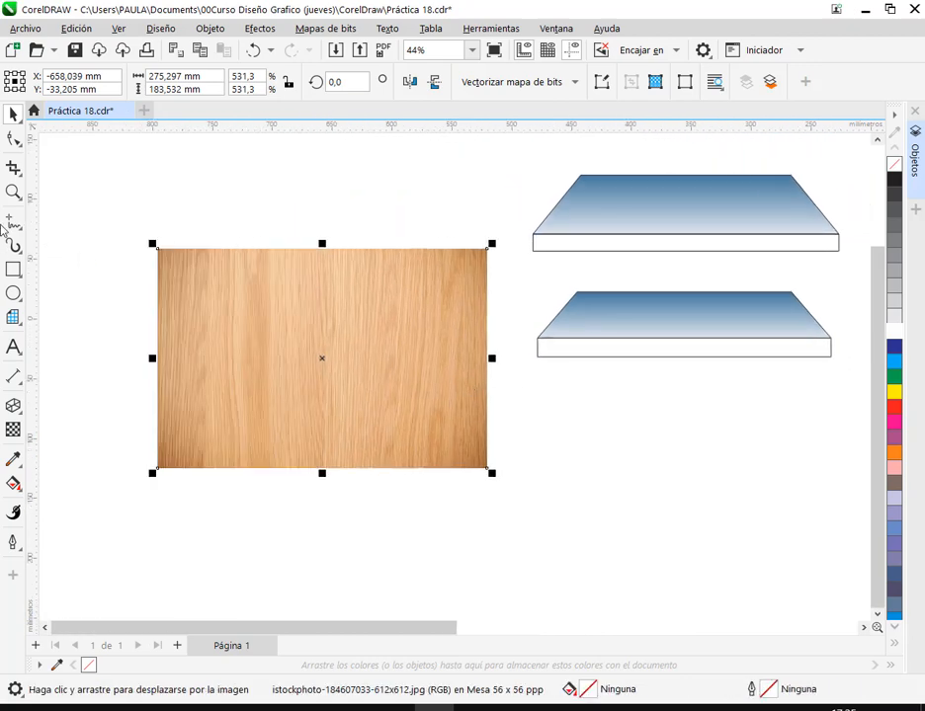
left_click(12, 114)
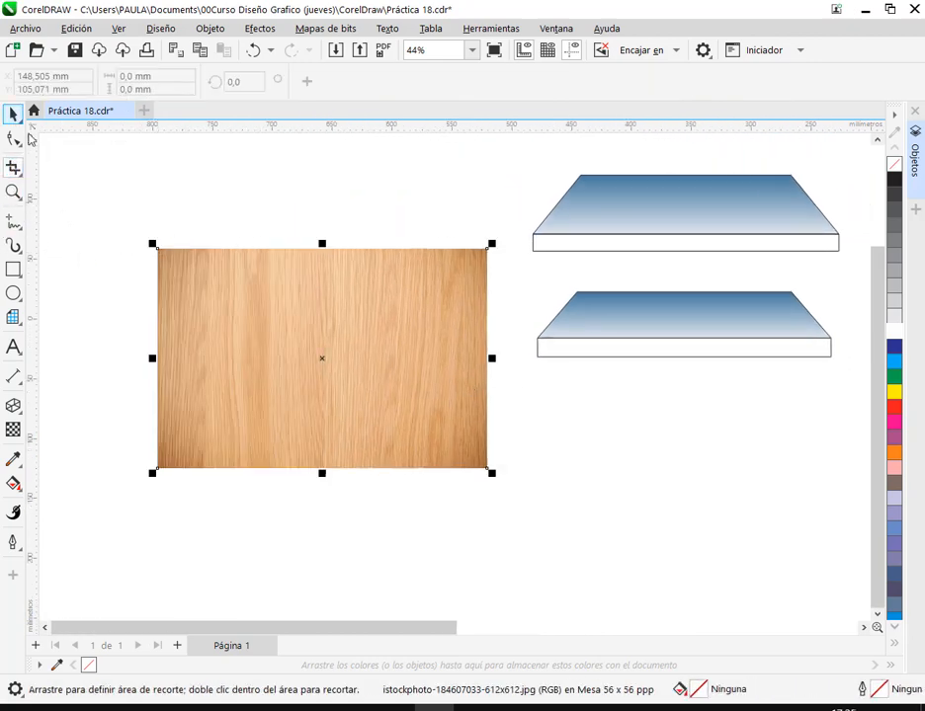
left_click(667, 445)
left_click(442, 388)
left_click_drag(514, 381, 491, 345)
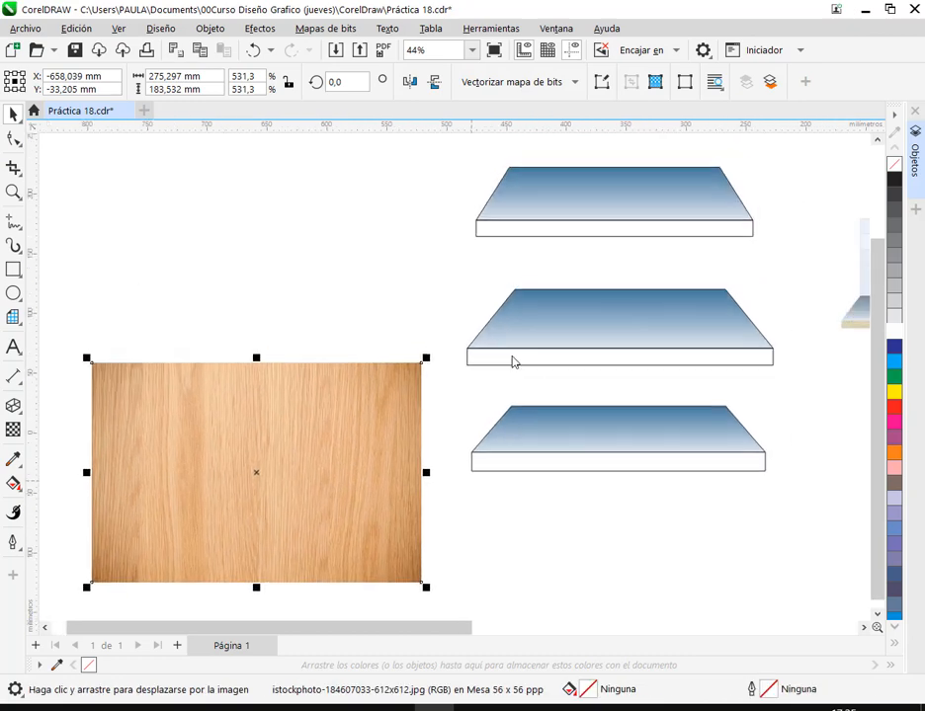
- Check that each tabletop's front edge can be selected individually, from the lowest to the highest, and clear the selection
left_click(530, 464)
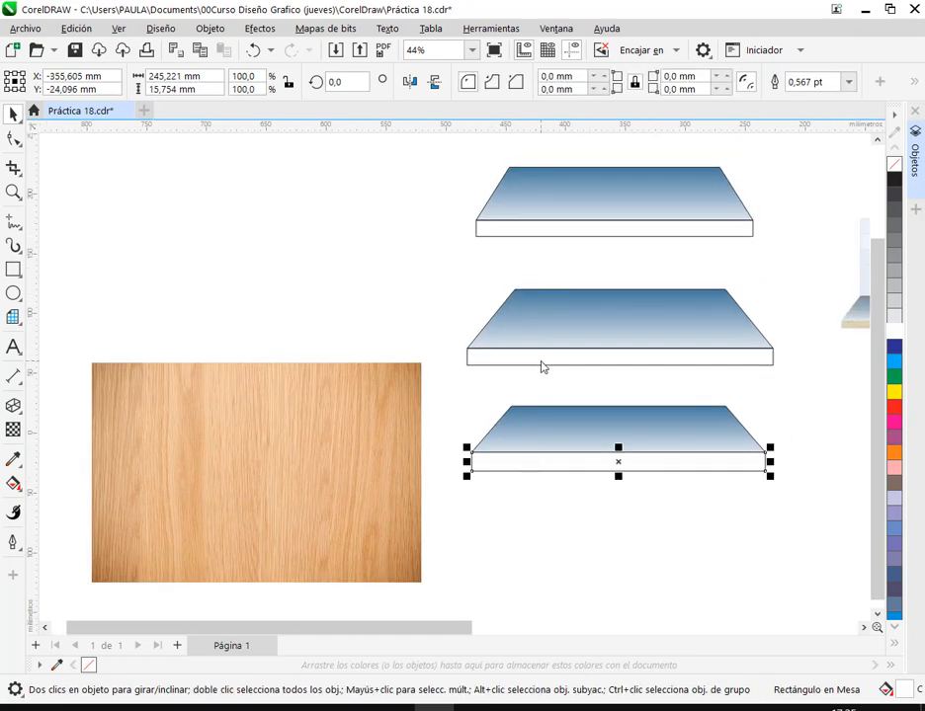
left_click(542, 360)
left_click(554, 228)
left_click(559, 496)
left_click_drag(558, 496, 443, 424)
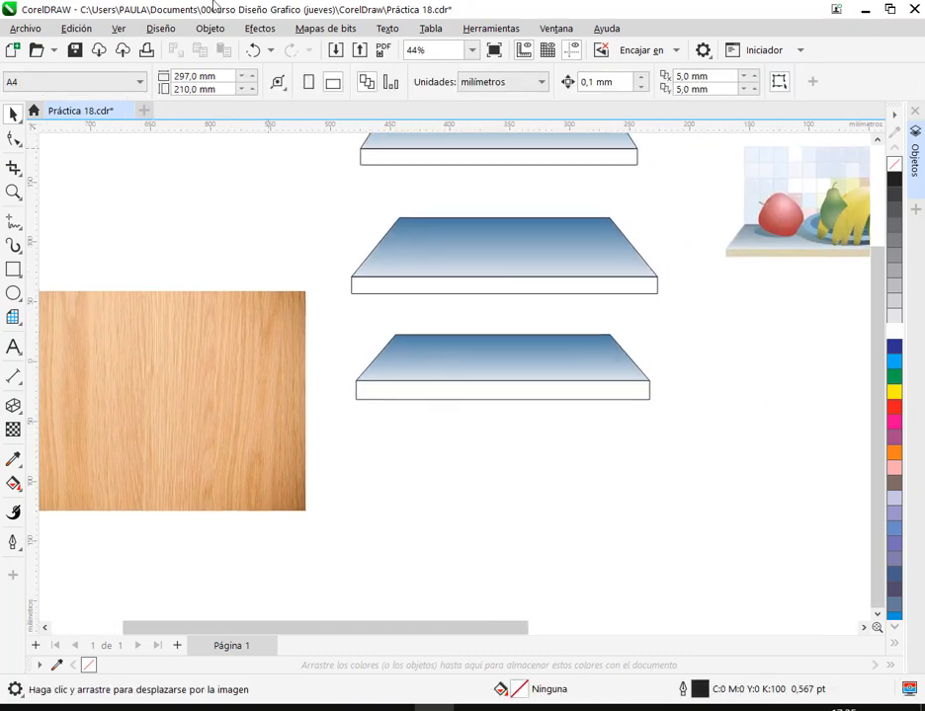
- Place the wood image inside the lowest tabletop's front edge with PowerClip, and clear the selection
left_click(201, 375)
left_click(210, 28)
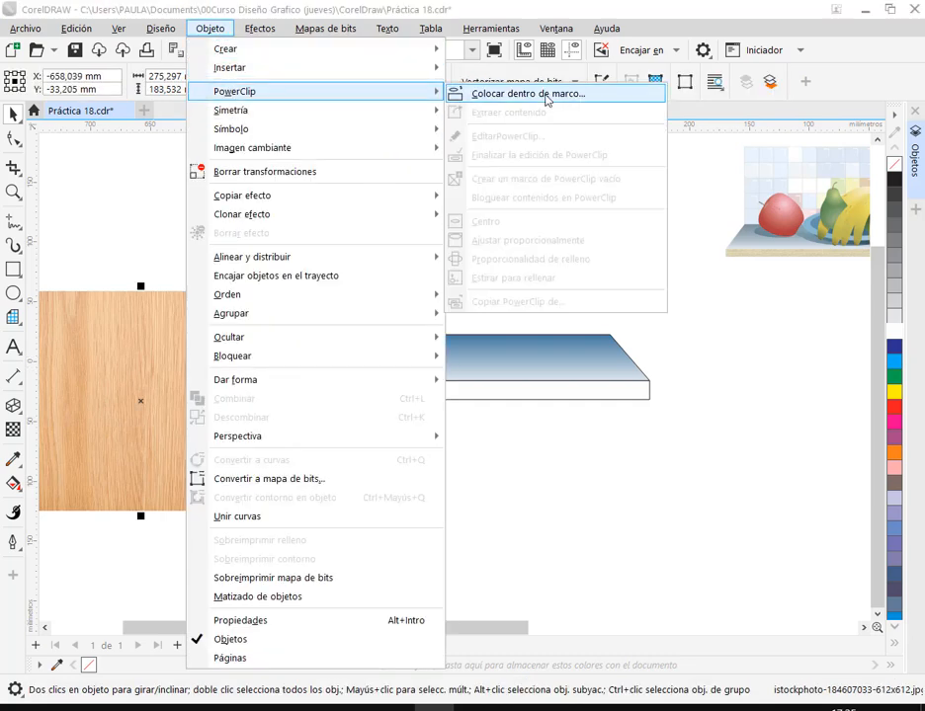
left_click(547, 97)
left_click(511, 399)
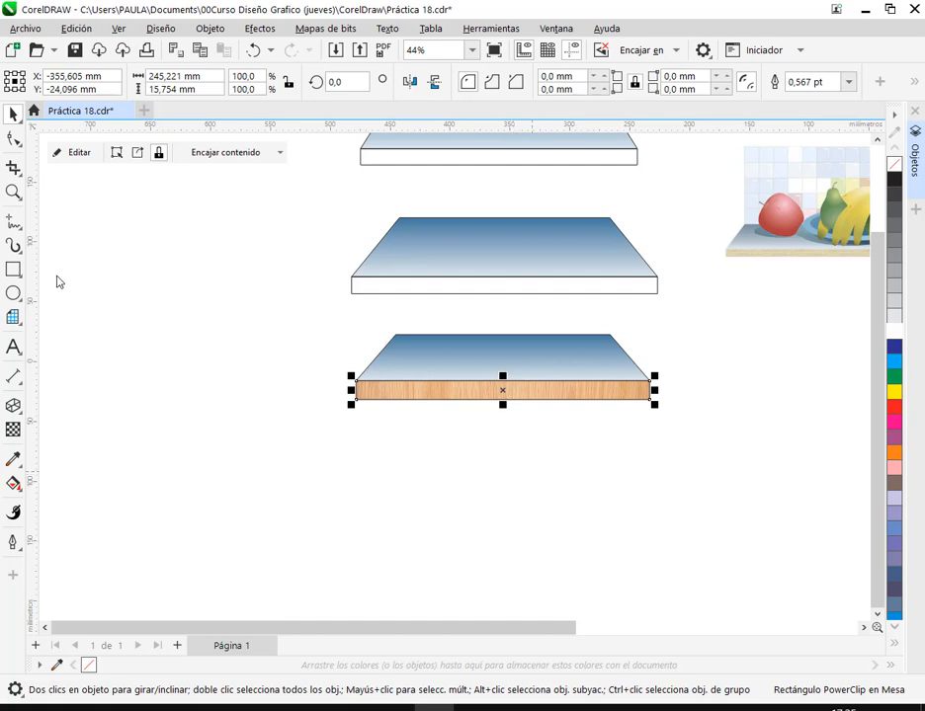
left_click_drag(57, 270, 306, 534)
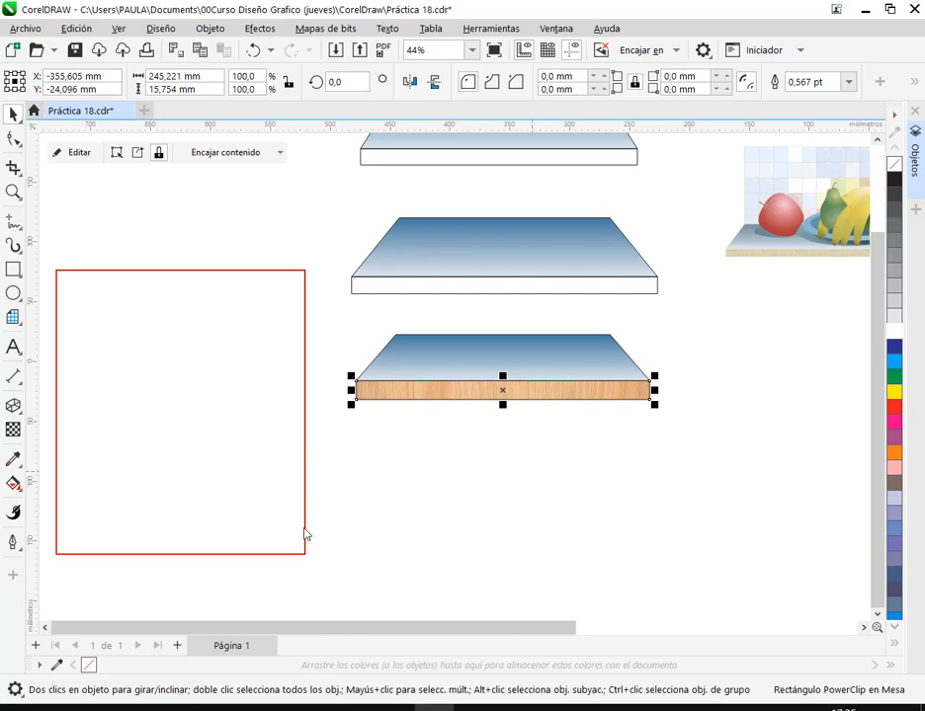
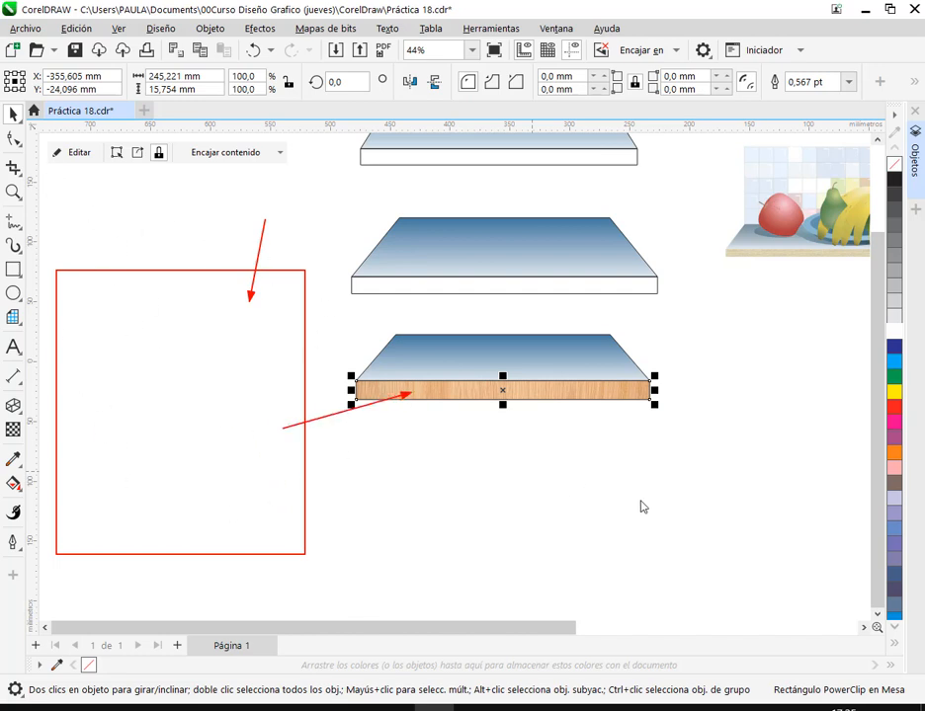
left_click(603, 449)
- Unlock the front edge's PowerClip contents and stretch the frame downward to a height of about 26 mm
scroll(605, 387, "up", 5)
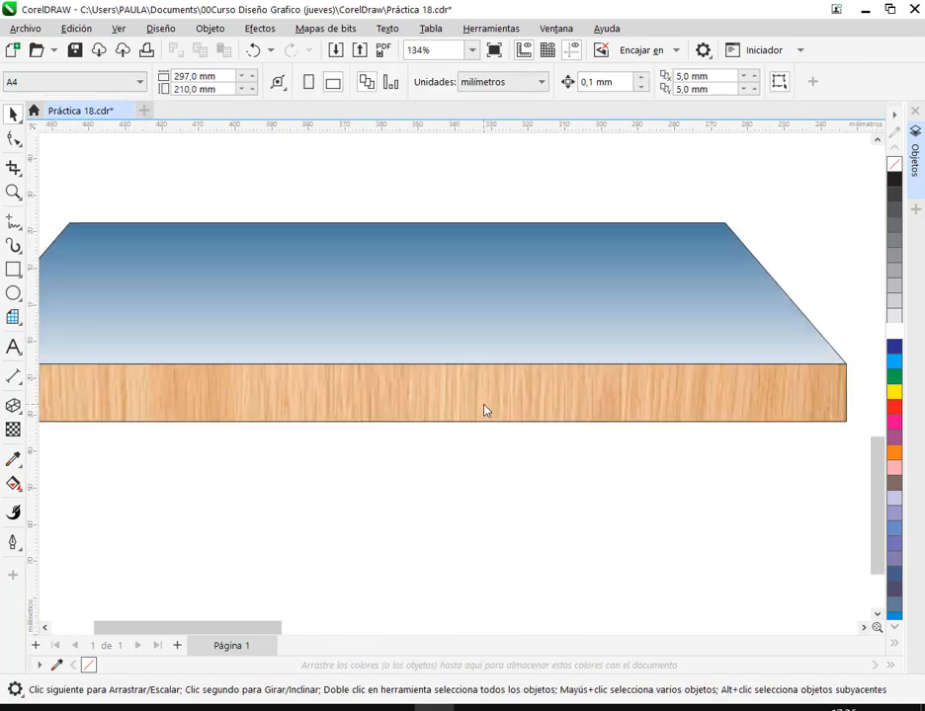
left_click(485, 409)
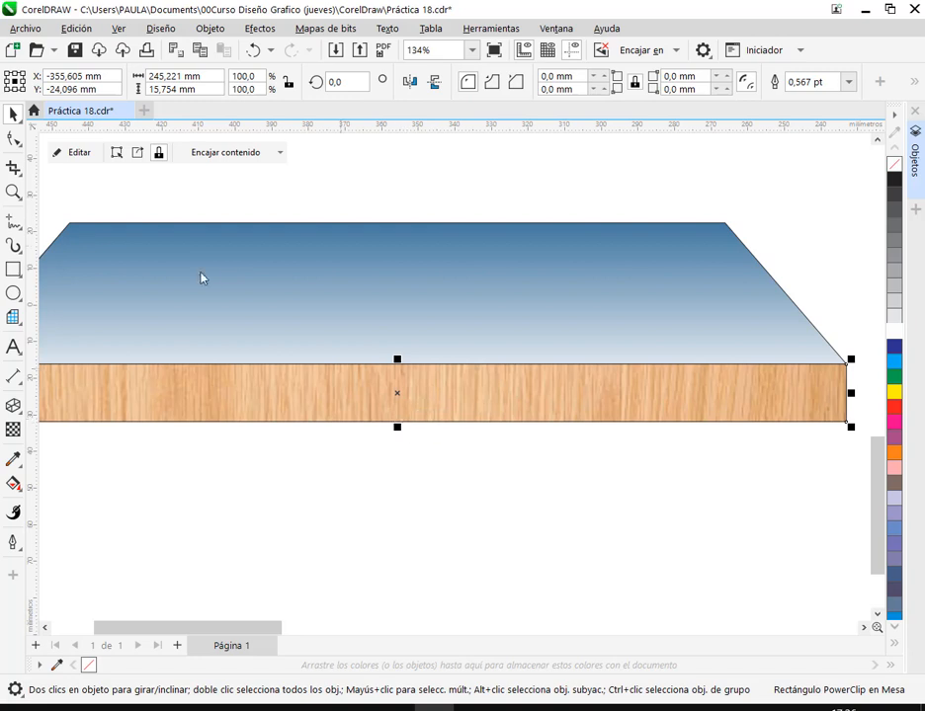
left_click(158, 154)
left_click_drag(398, 427, 407, 461)
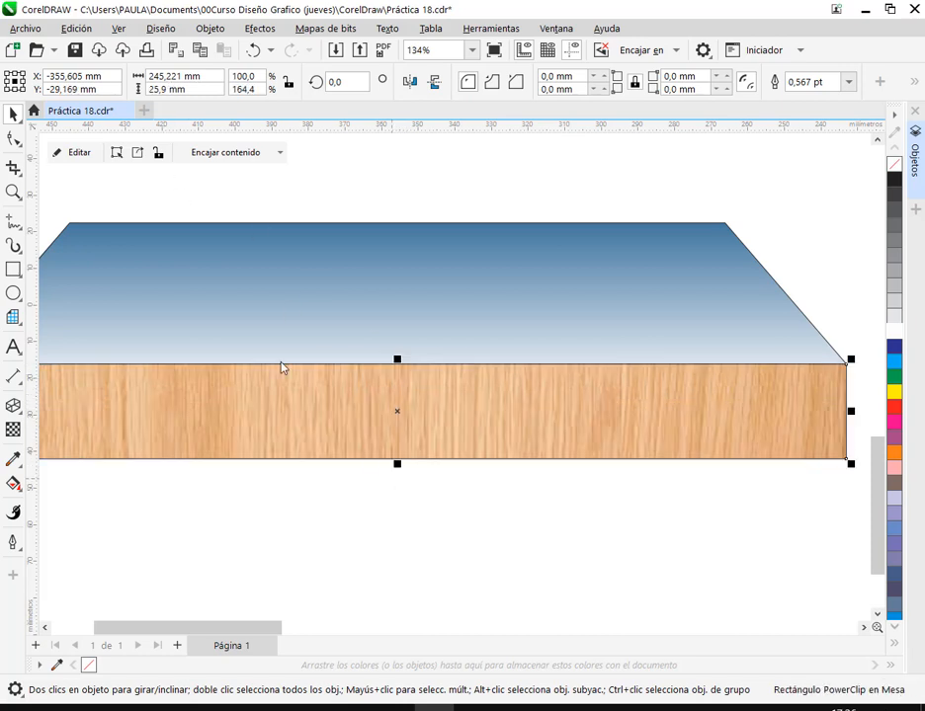
- Lock the PowerClip contents to the frame again and reduce the front edge's height to about 12.7 mm
left_click(158, 153)
left_click_drag(397, 465, 399, 415)
scroll(567, 432, "down", 2)
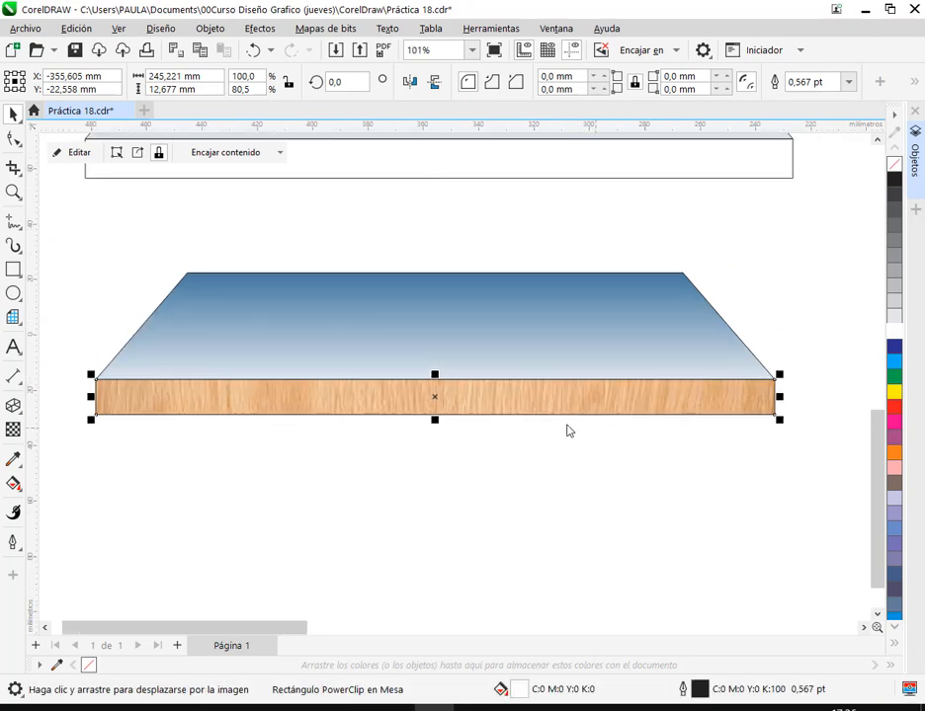
- Try widening the wood-filled front edge to about 286 mm and changing its height, undoing each resize
scroll(662, 407, "up", 1)
scroll(662, 408, "up", 2)
left_click_drag(654, 365, 855, 364)
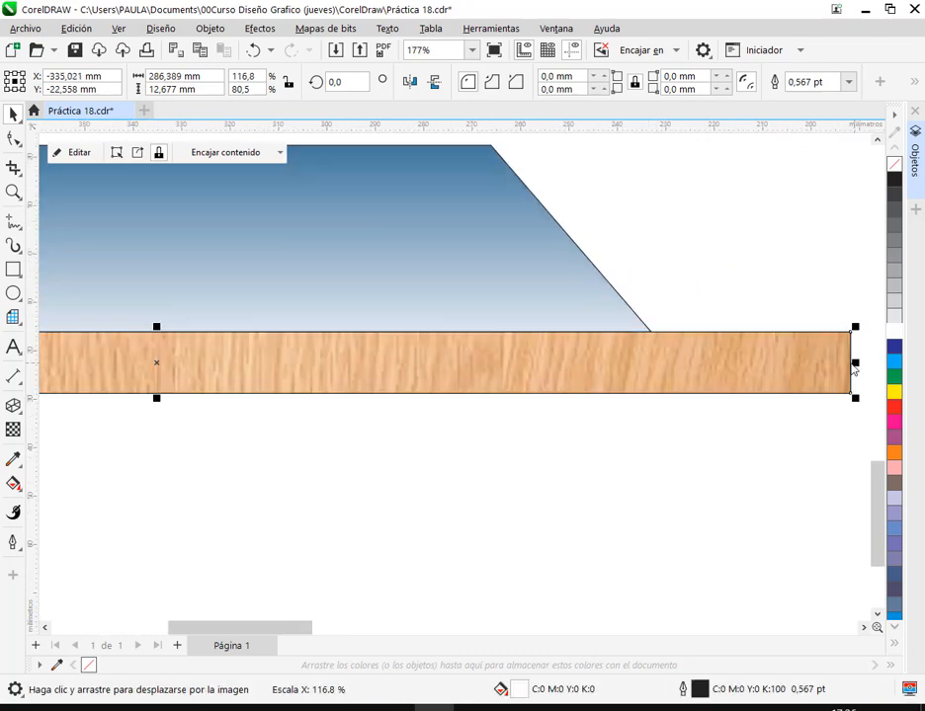
key("ctrl+z")
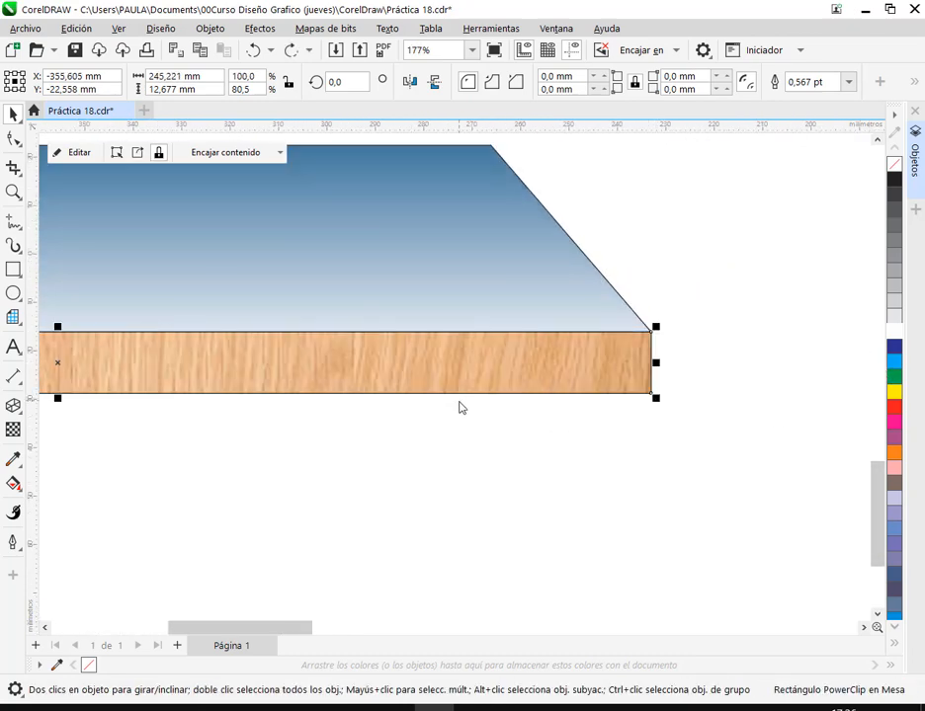
scroll(396, 399, "down", 1)
left_click_drag(397, 400, 534, 416)
key("ctrl+z")
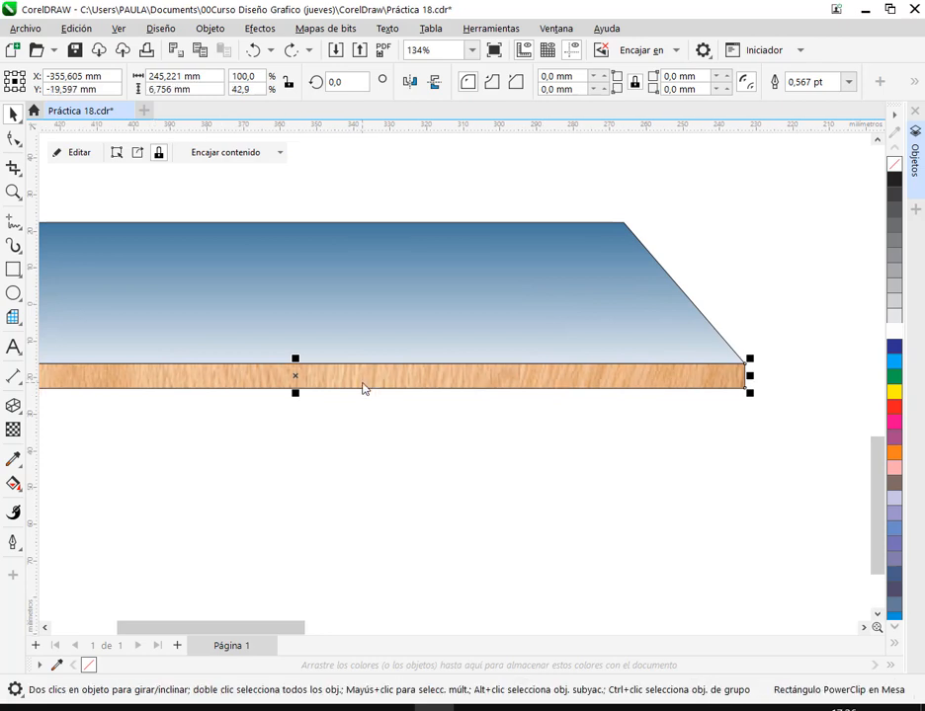
- Undo the last height change, reduce the front edge to about 8.6 mm high with its PowerClip contents unlocked, and lock them again
key("ctrl+z")
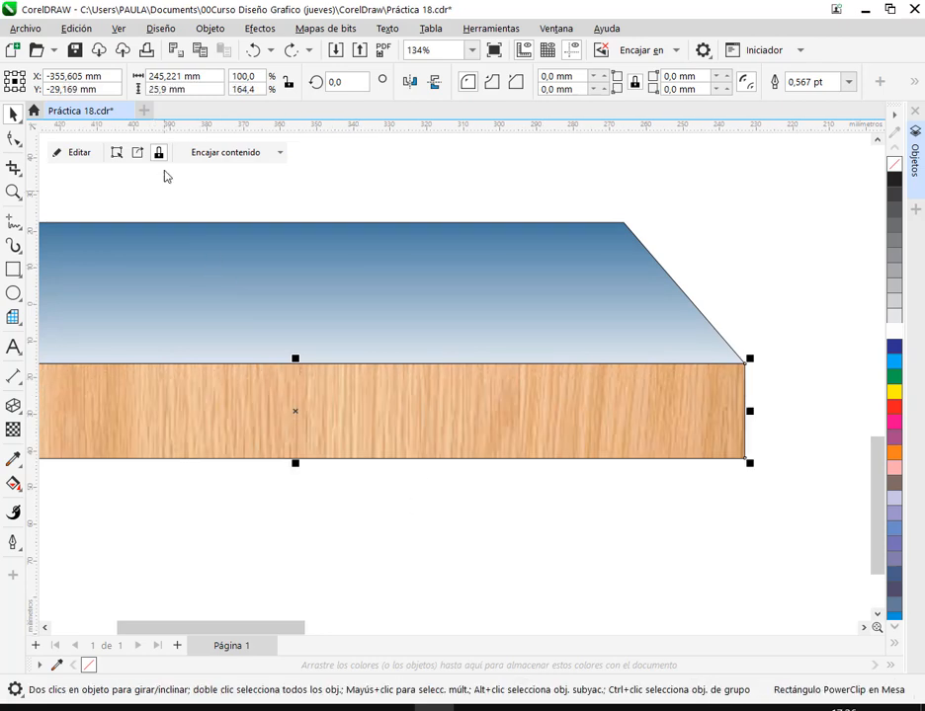
left_click_drag(300, 466, 413, 447)
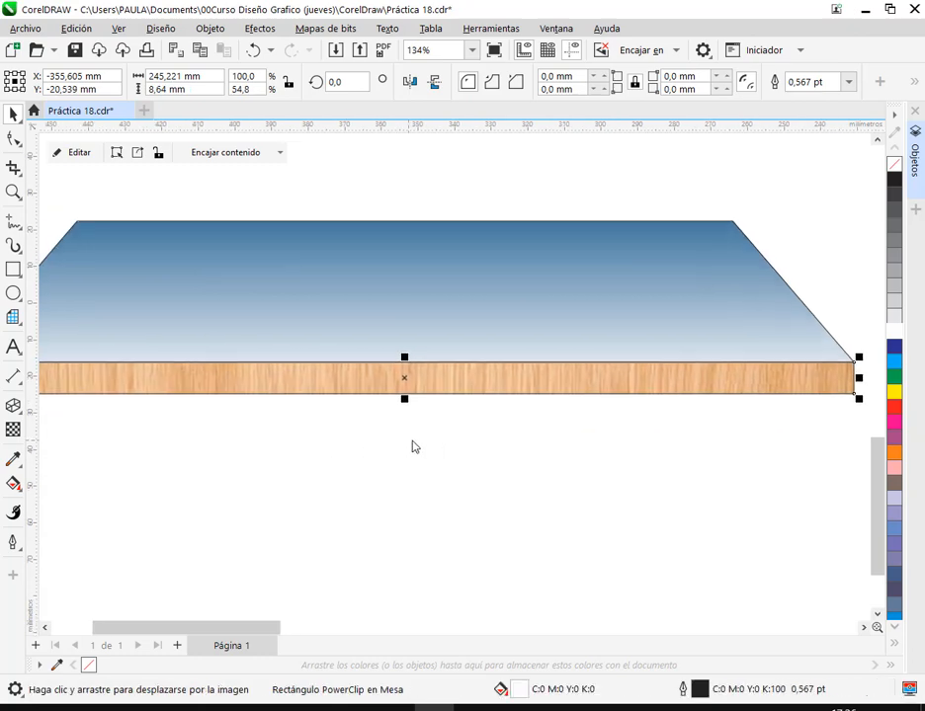
scroll(390, 411, "down", 1)
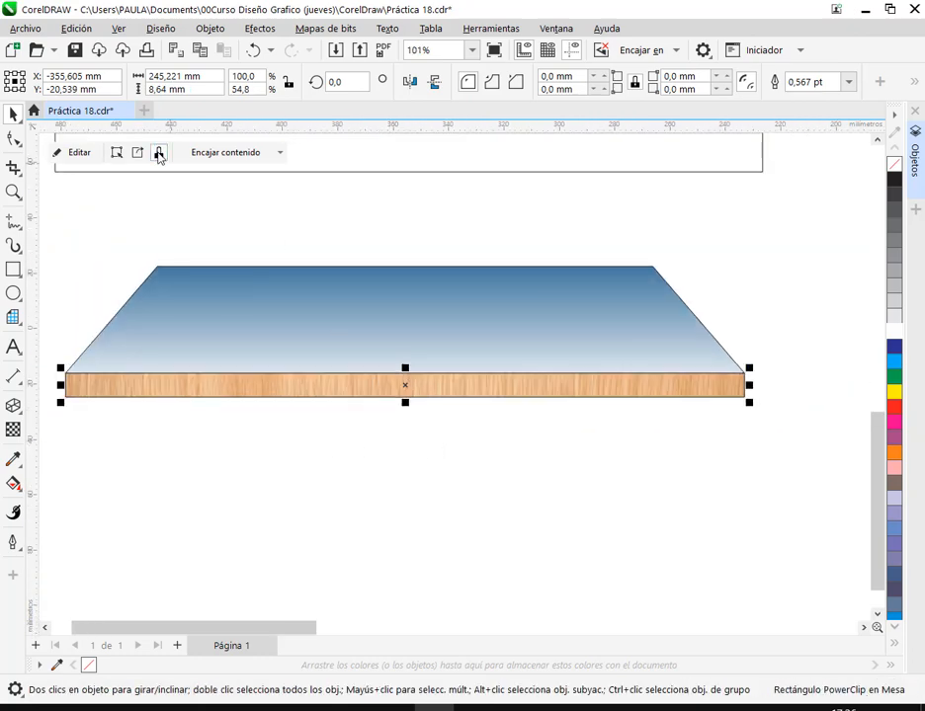
left_click(548, 570)
- Move the wood-edged tabletop onto the page below the tiles and delete the empty rectangle under the tile grid
scroll(401, 454, "down", 4)
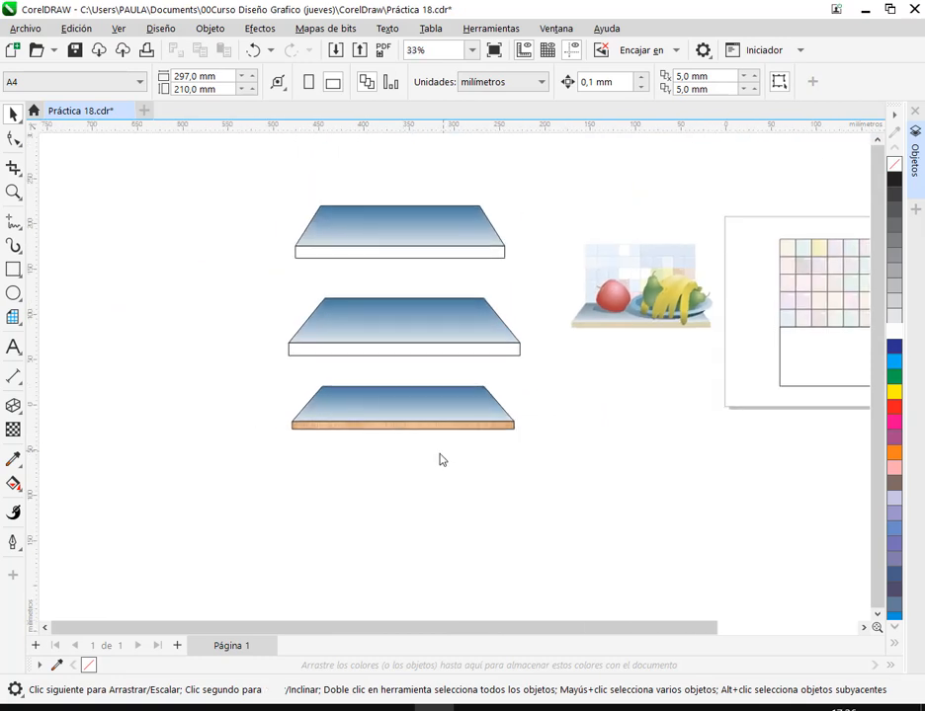
left_click_drag(450, 445, 261, 420)
left_click_drag(109, 428, 107, 428)
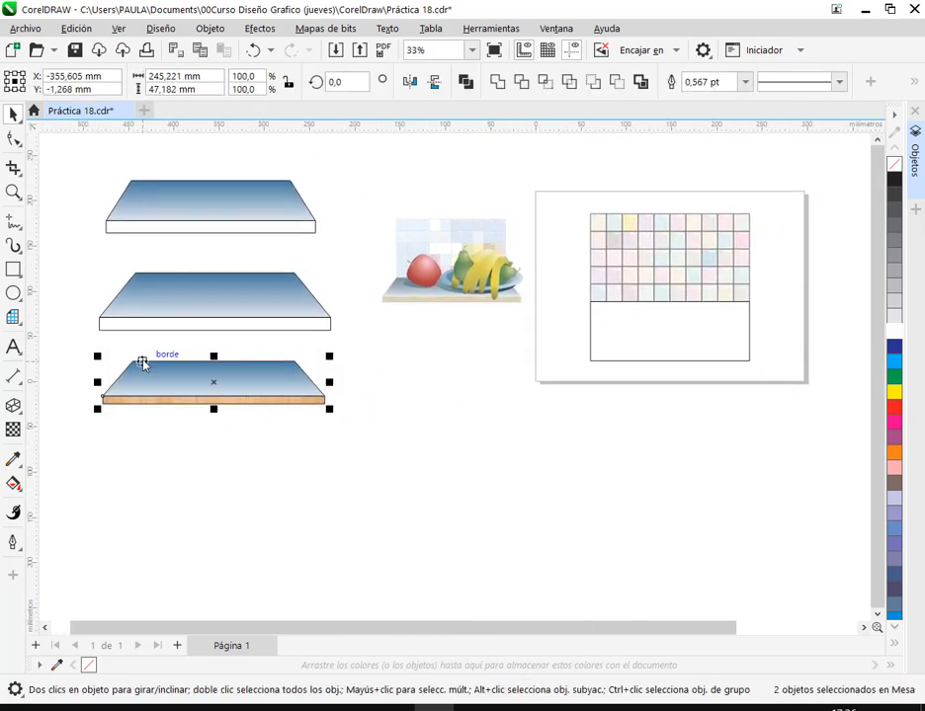
left_click_drag(72, 345, 330, 425)
left_click_drag(260, 380, 723, 385)
left_click(709, 322)
left_click(514, 355)
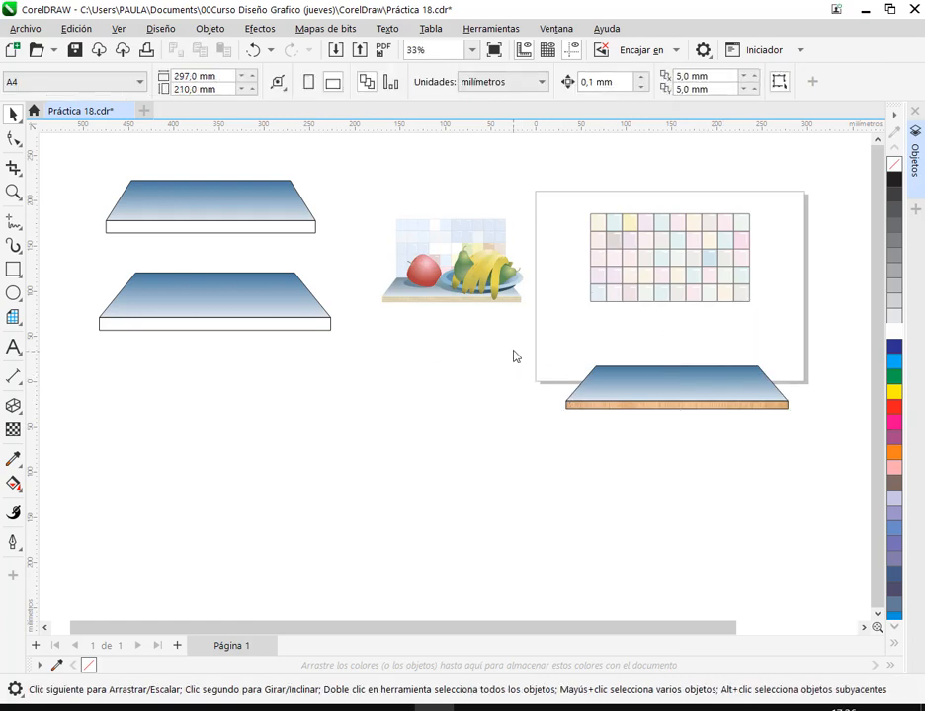
- Snap the tabletop's upper-left corner to the tile grid's lower-left corner and narrow the tabletop to about 242 mm
left_click_drag(516, 351, 809, 440)
scroll(664, 432, "up", 3)
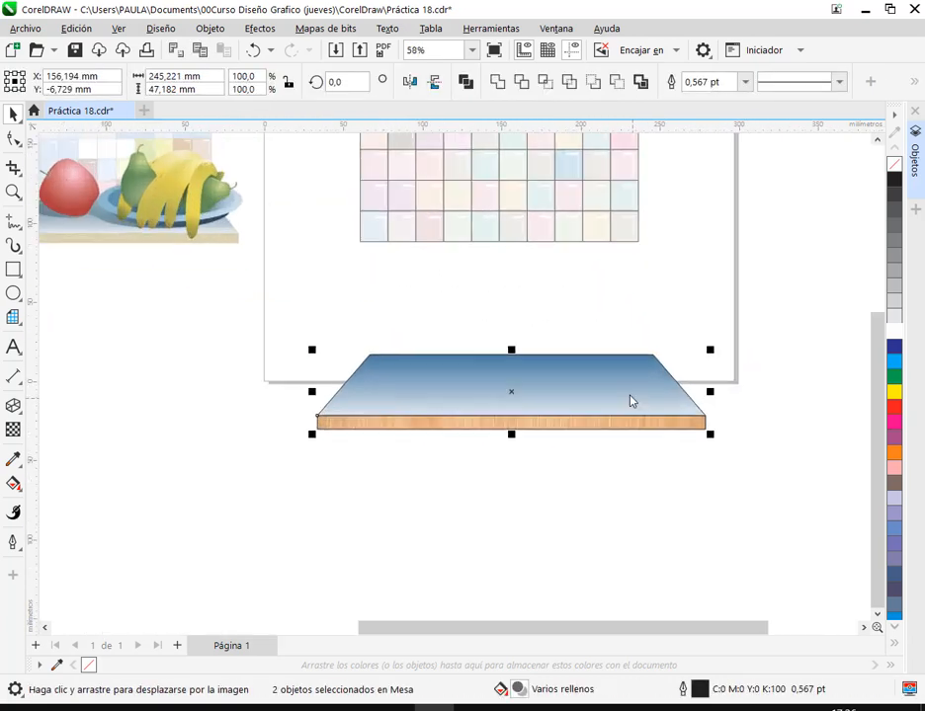
left_click_drag(370, 352, 361, 244)
scroll(675, 218, "up", 3)
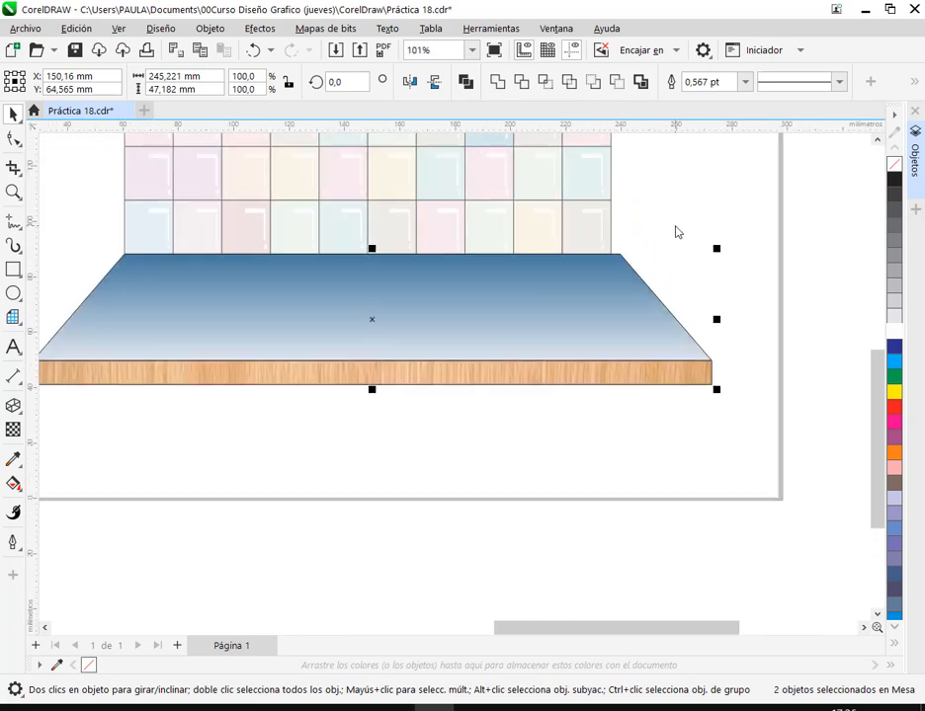
left_click_drag(720, 323, 715, 267)
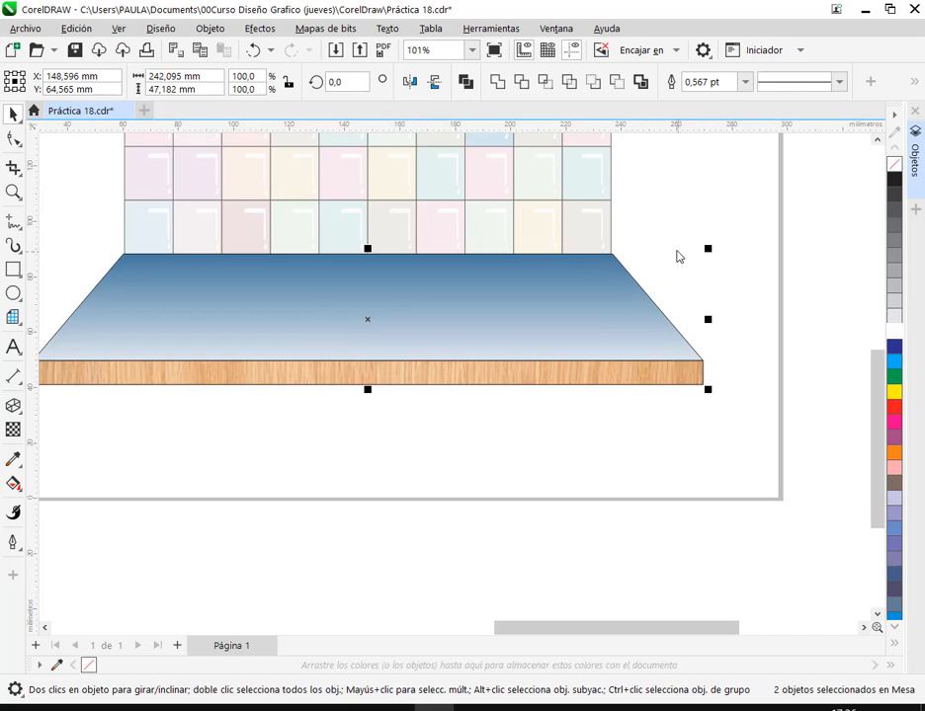
left_click(741, 251)
- Shift the blue top's right-hand nodes inward with the Shape tool so its back corner meets the tile grid's corner
left_click(640, 288)
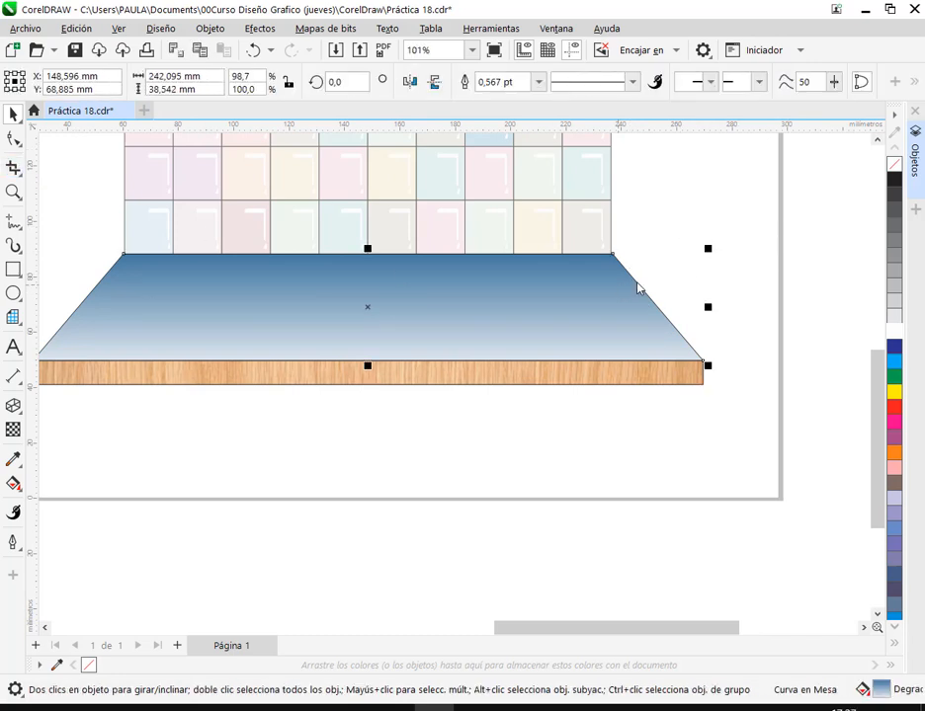
left_click(14, 139)
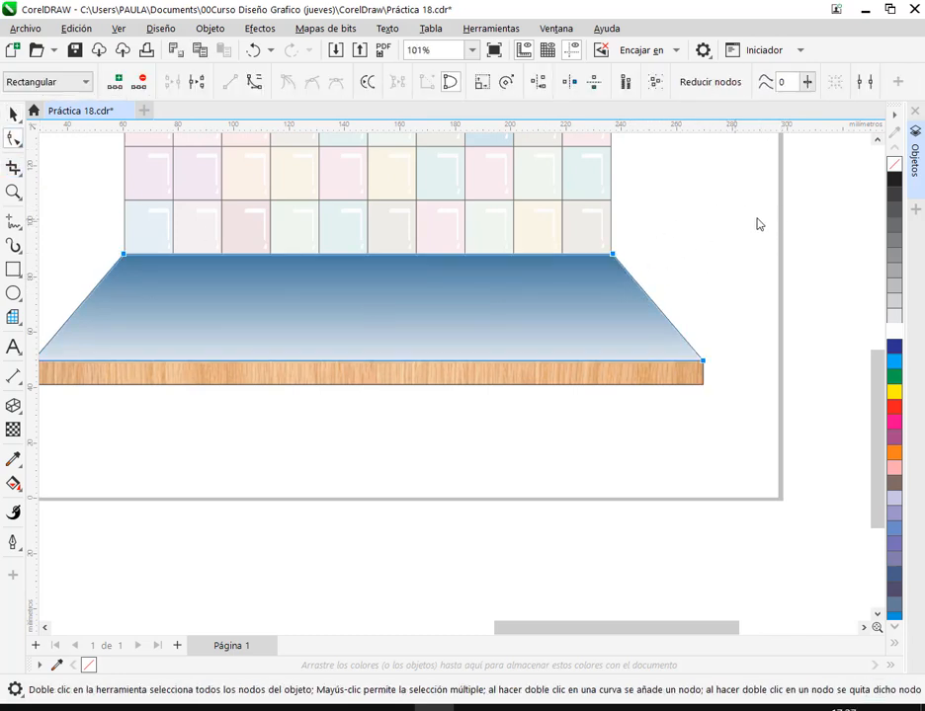
left_click_drag(781, 218, 664, 324)
mouse_move(614, 257)
left_mouse_down()
mouse_move(636, 256)
mouse_move(610, 255)
left_mouse_up()
- Narrow the wood front edge to about 241.5 mm so its right end meets the blue top's front corner
left_click(696, 378)
scroll(711, 382, "up", 4)
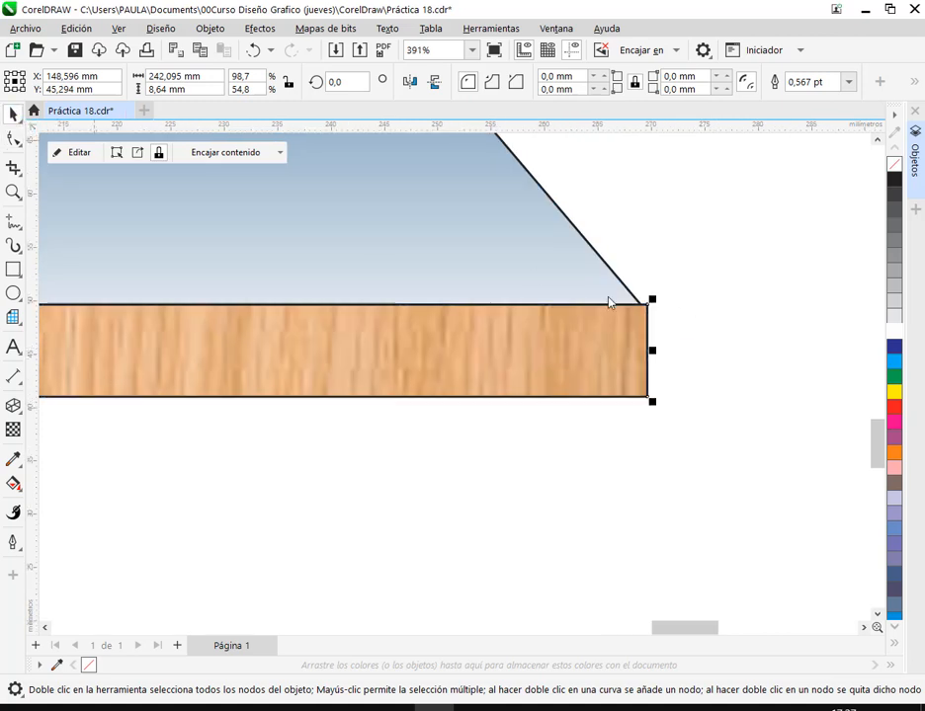
key("space")
left_click_drag(653, 352, 642, 305)
left_click(648, 339)
scroll(647, 339, "down", 5)
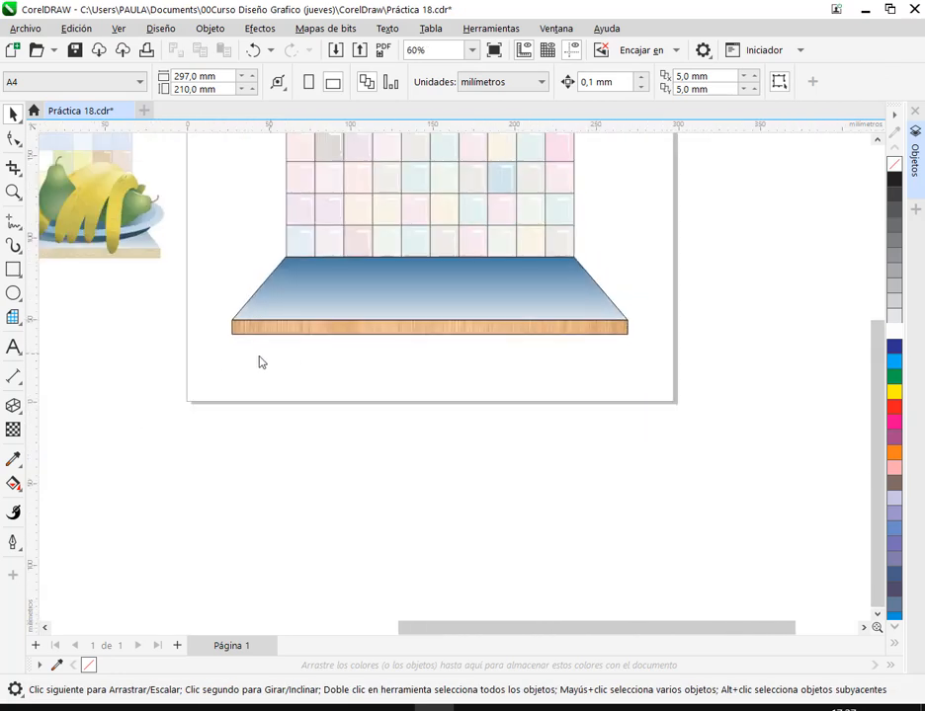
- Remove the outlines from the blue top and its wood front edge on the page
left_click_drag(209, 356, 647, 238)
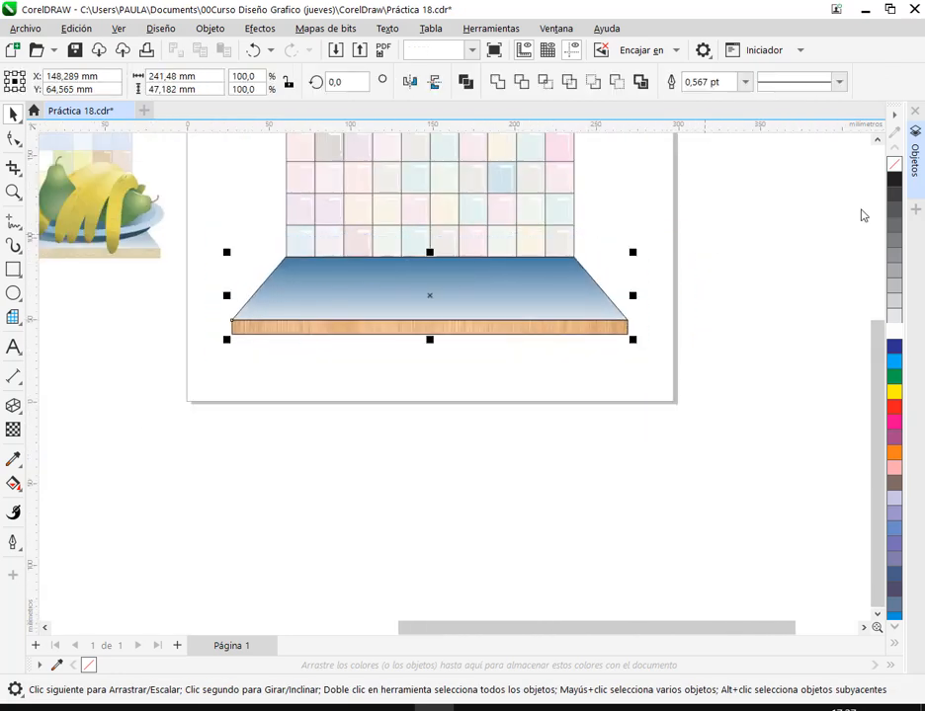
left_click(793, 209)
left_click_drag(565, 283, 624, 382)
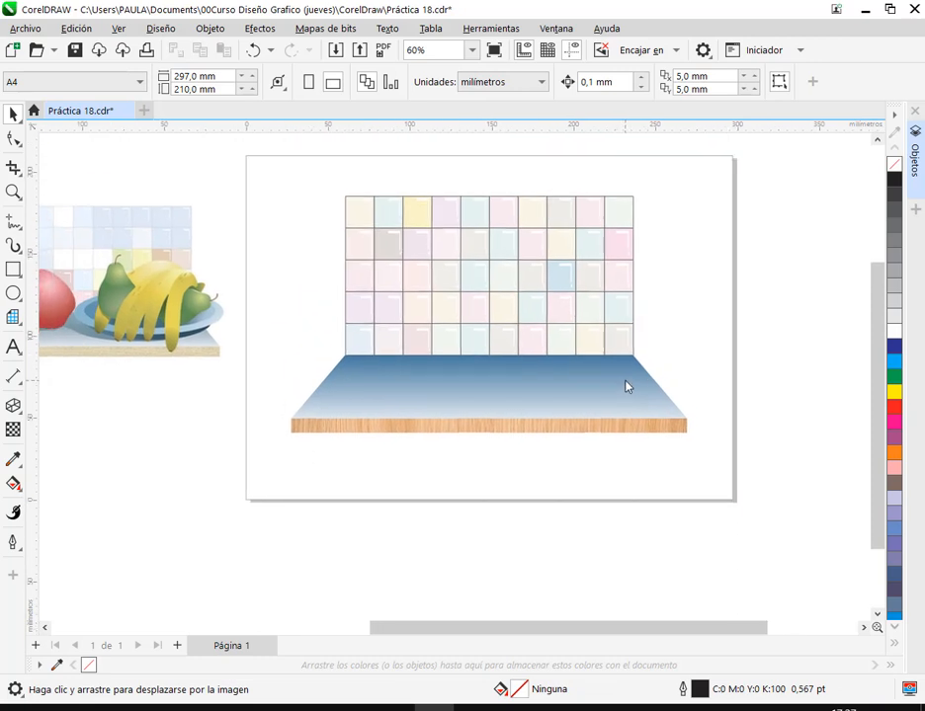
- Lighten the blue top's gradient by tinting it twice with Blanco, and clear the selection
left_click(624, 386)
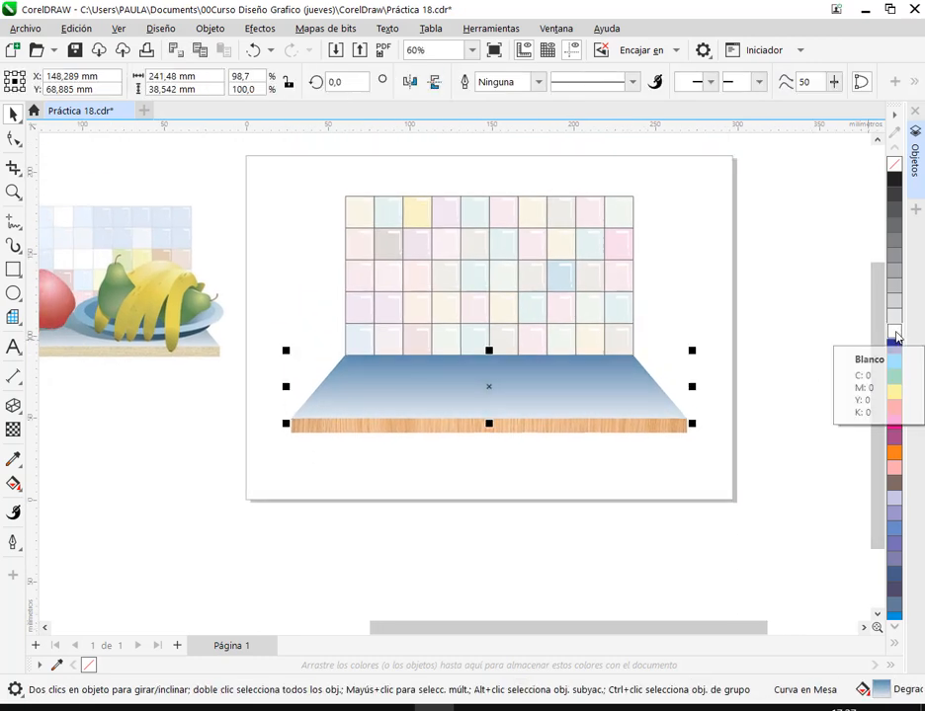
left_click(896, 335, "ctrl")
left_click(896, 335, "ctrl")
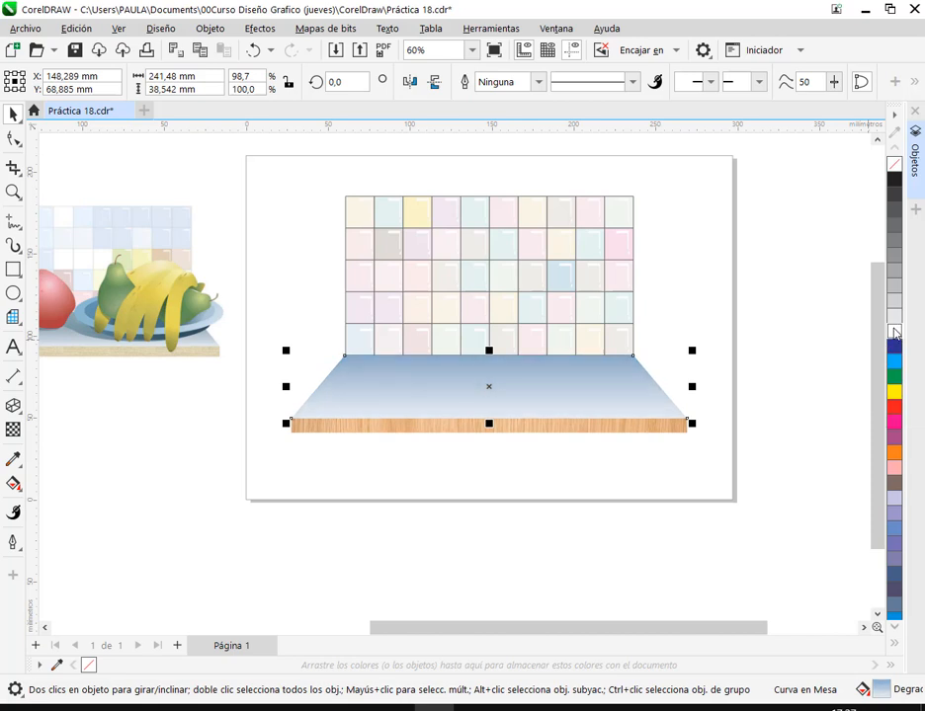
left_click(490, 509)
left_click_drag(478, 493, 588, 485)
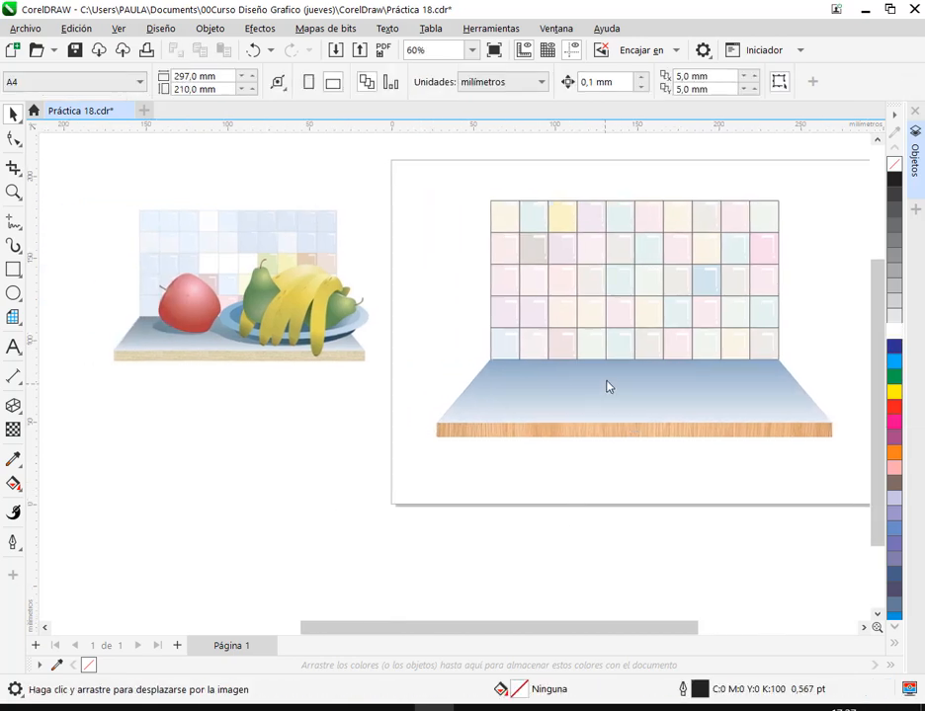
- Set the starting colour of the blue top's gradient to C 49, M 26, Y 13, K 0
left_click(609, 385)
left_click_drag(612, 405, 568, 410)
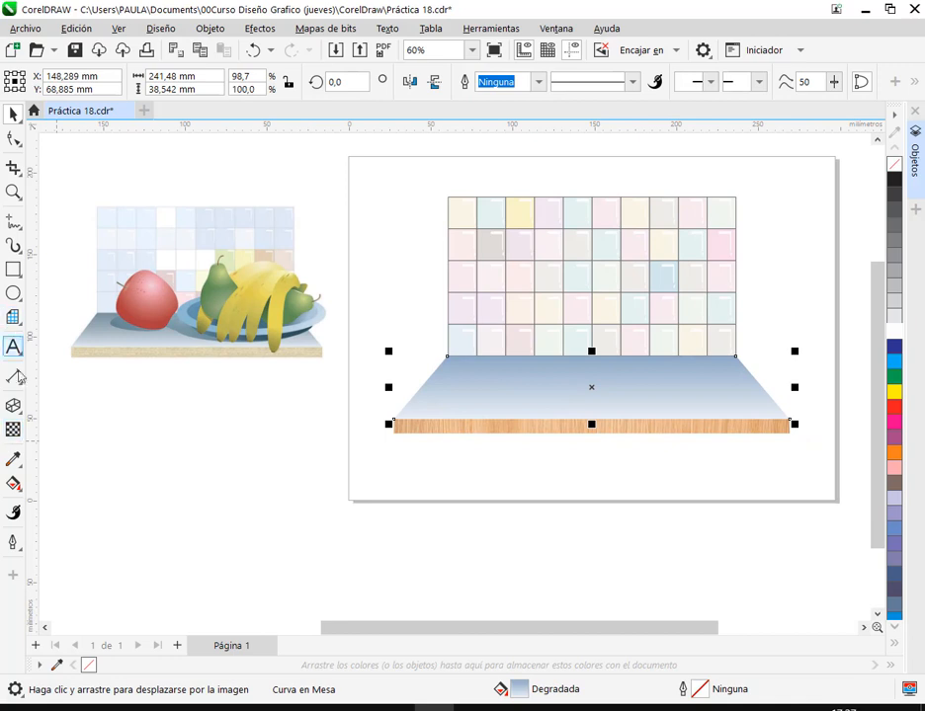
left_click(13, 485)
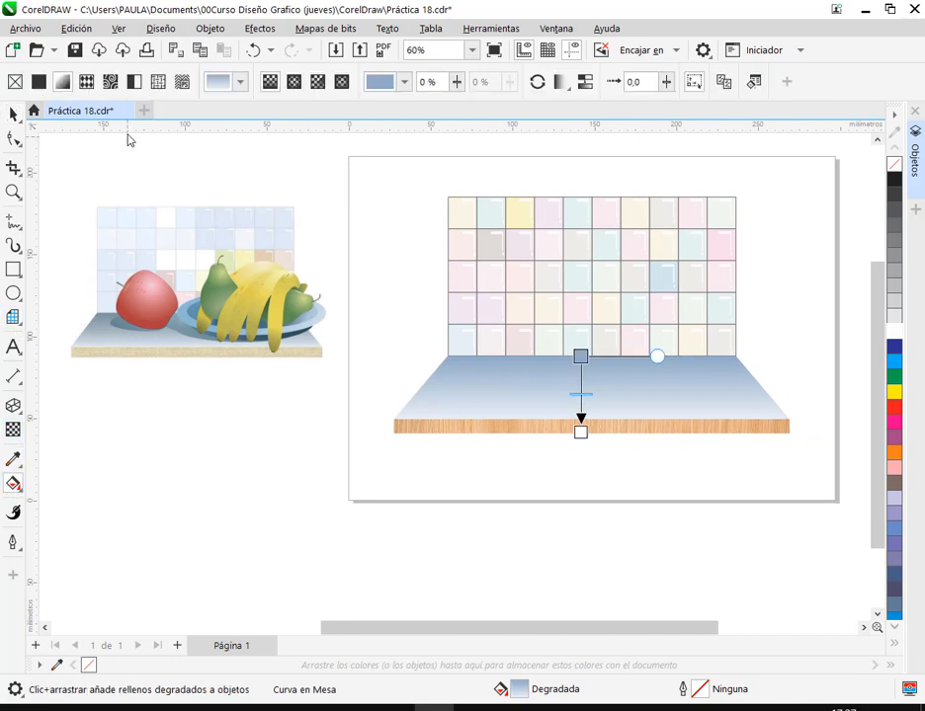
left_click(581, 359)
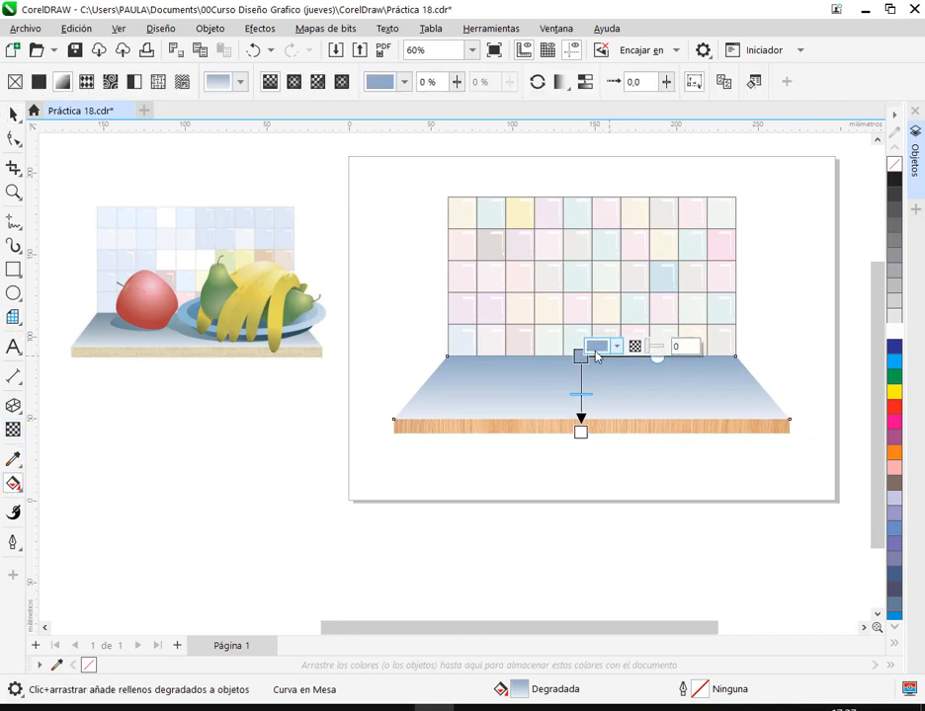
left_click(617, 348)
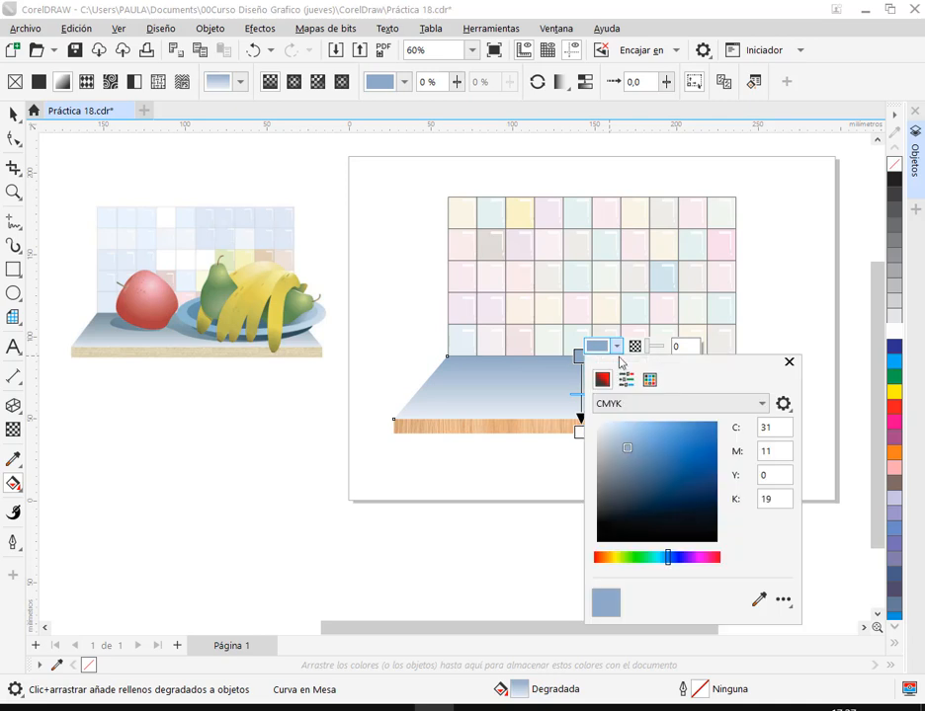
left_click(619, 443)
left_click_drag(618, 443, 631, 452)
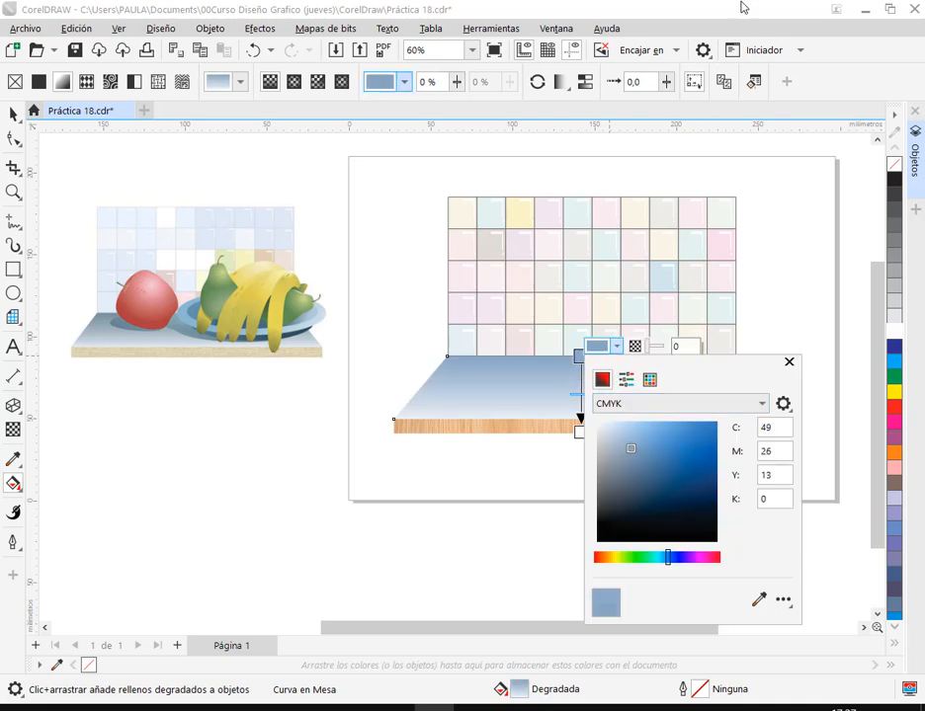
- Adjust the gradient's midpoint, pull its end to the top's front edge, and tint the white end colour slightly with cyan
left_click(583, 390)
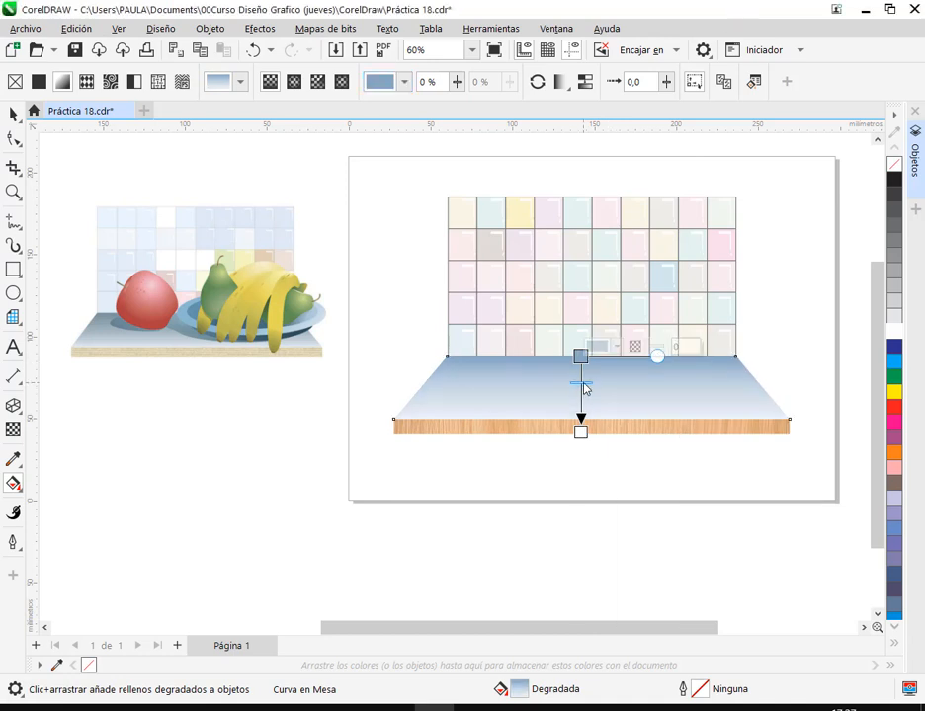
left_click_drag(584, 391, 583, 425)
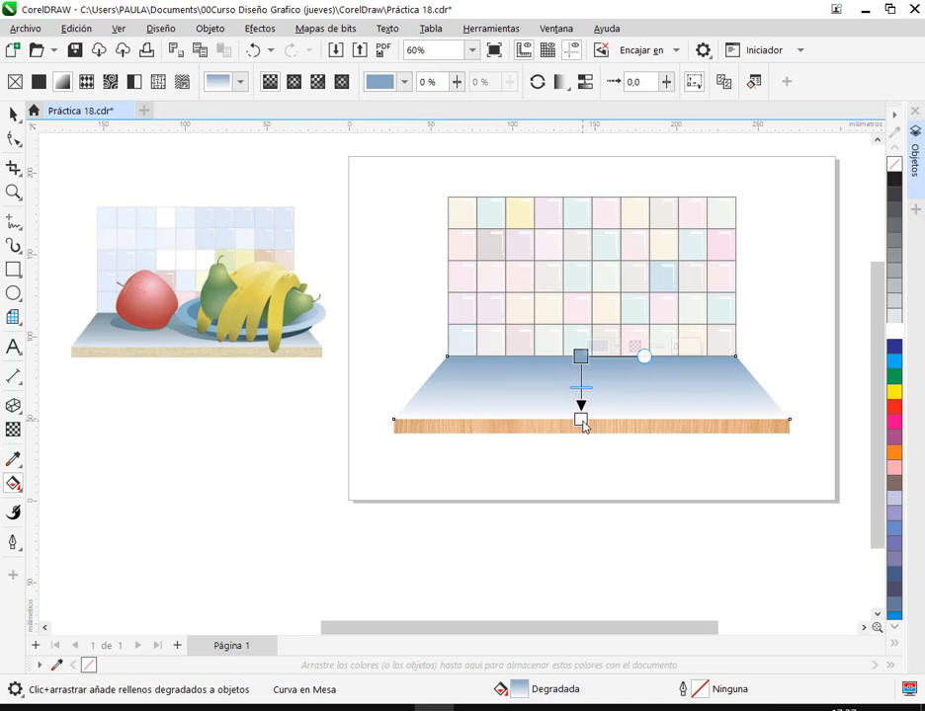
left_click(582, 422)
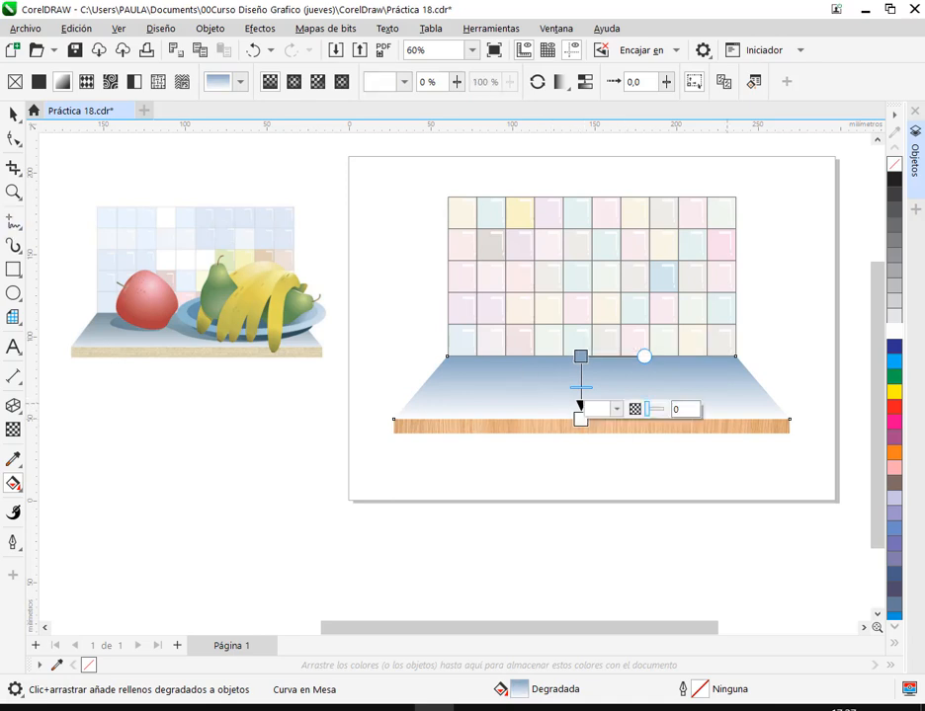
left_click(895, 361)
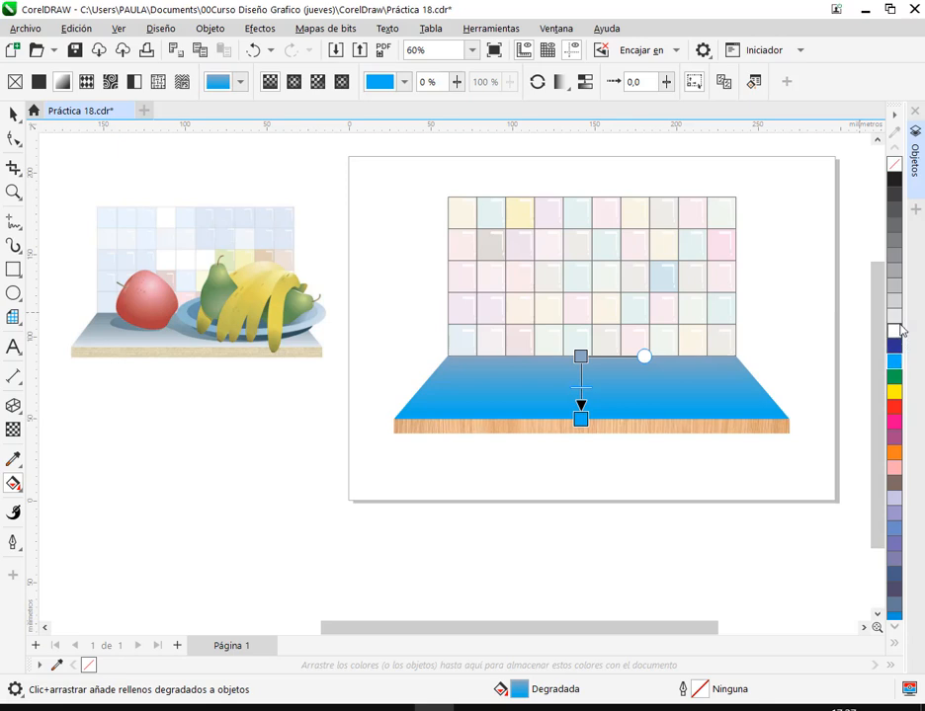
left_click(895, 331)
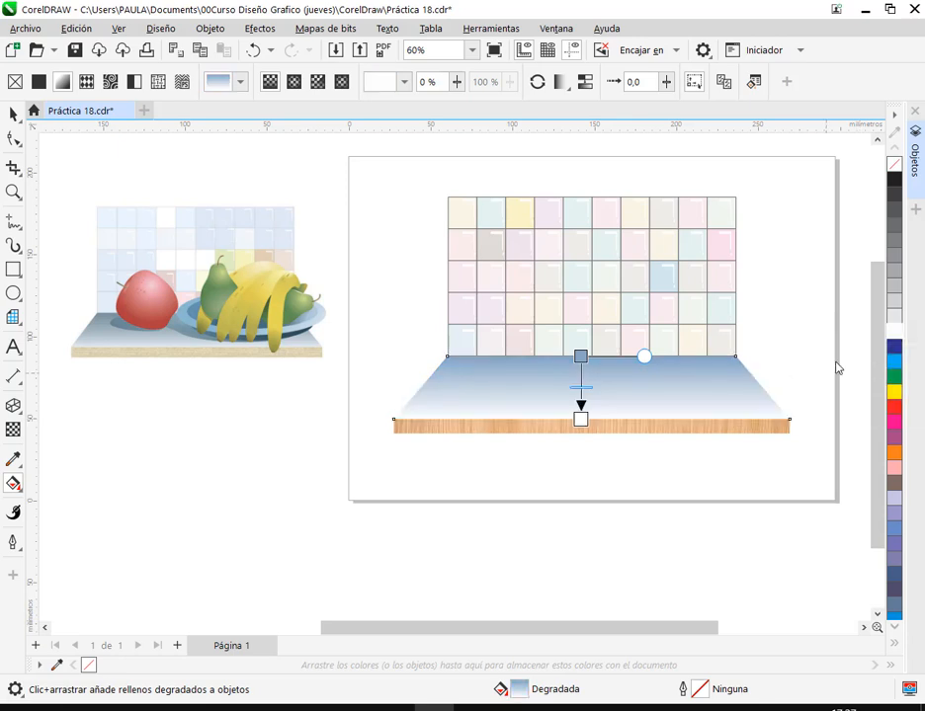
left_click(896, 363, "ctrl")
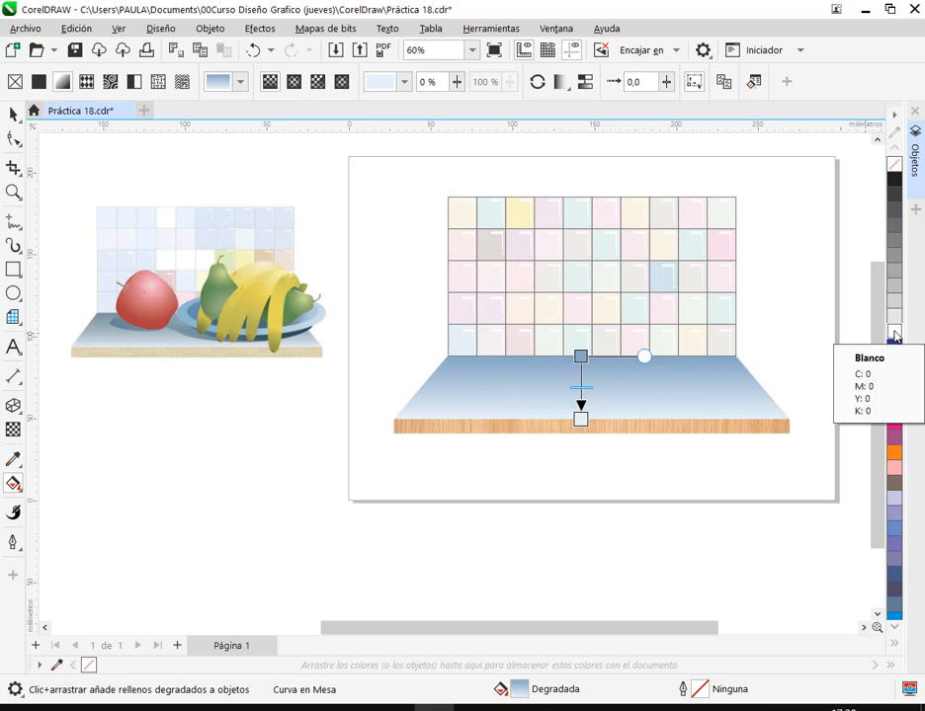
- Clear the selection and save the document
key("space")
left_click(802, 427)
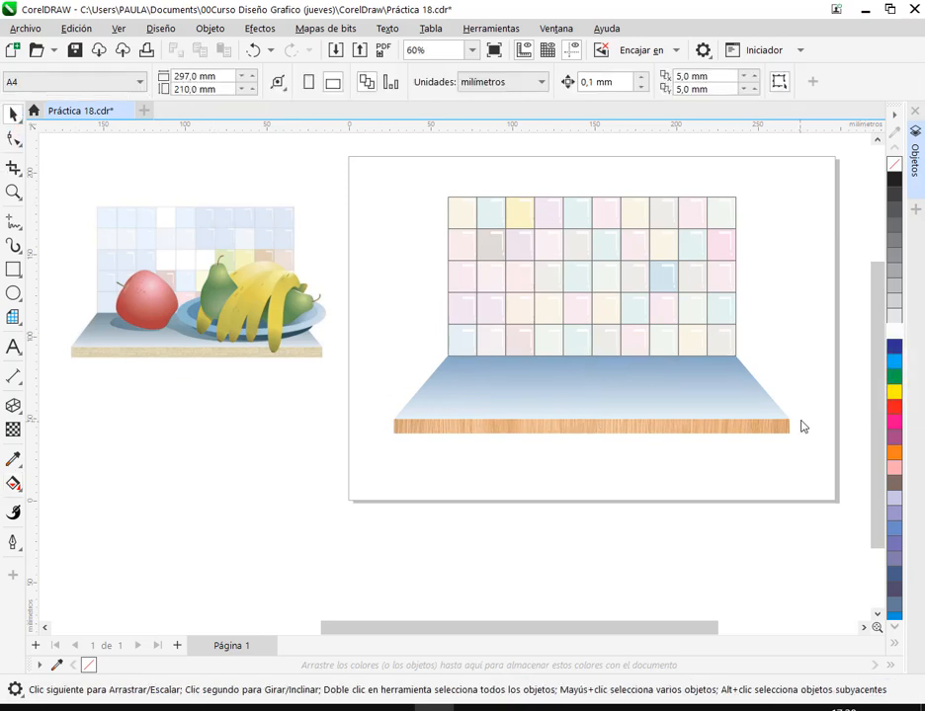
left_click(74, 49)
- Narrow the blue top's front edge symmetrically to about 232 mm by stretching its two front nodes slightly inward
scroll(802, 432, "up", 5)
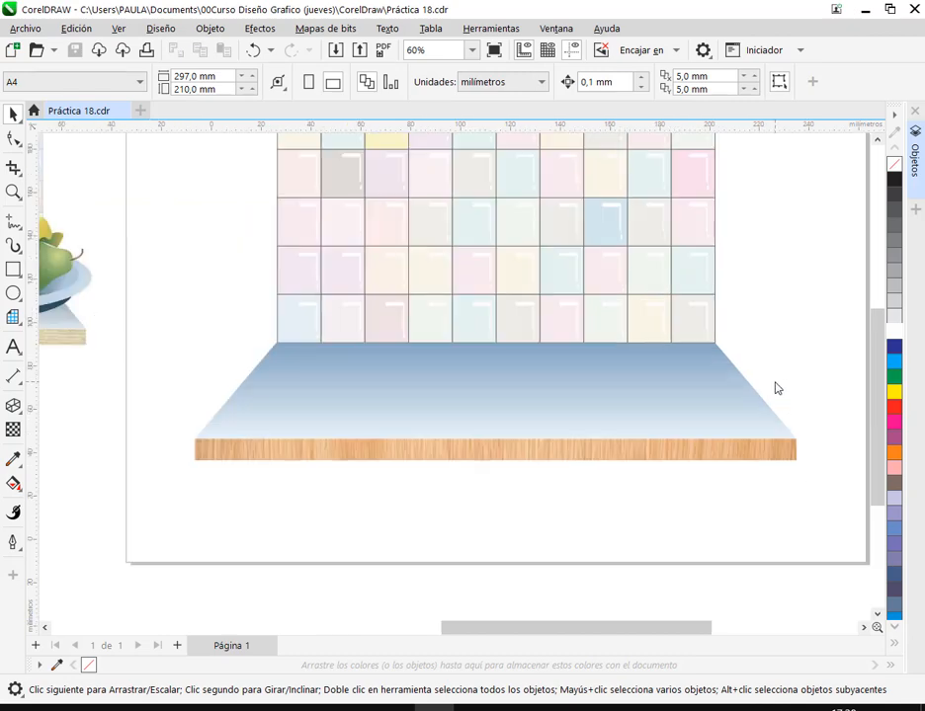
scroll(761, 330, "down", 5)
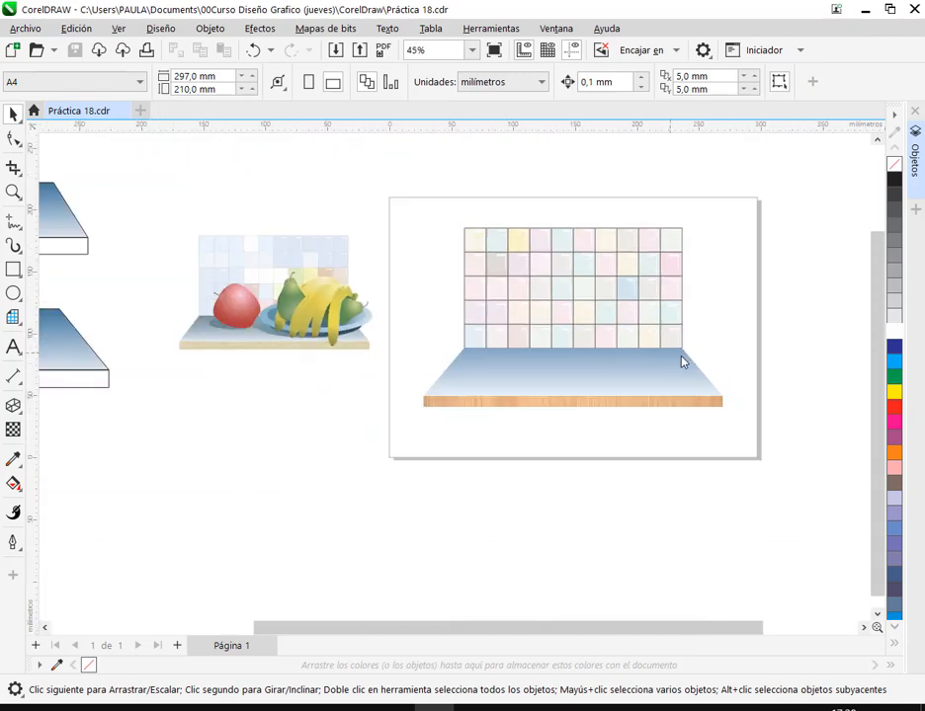
left_click_drag(681, 357, 652, 362)
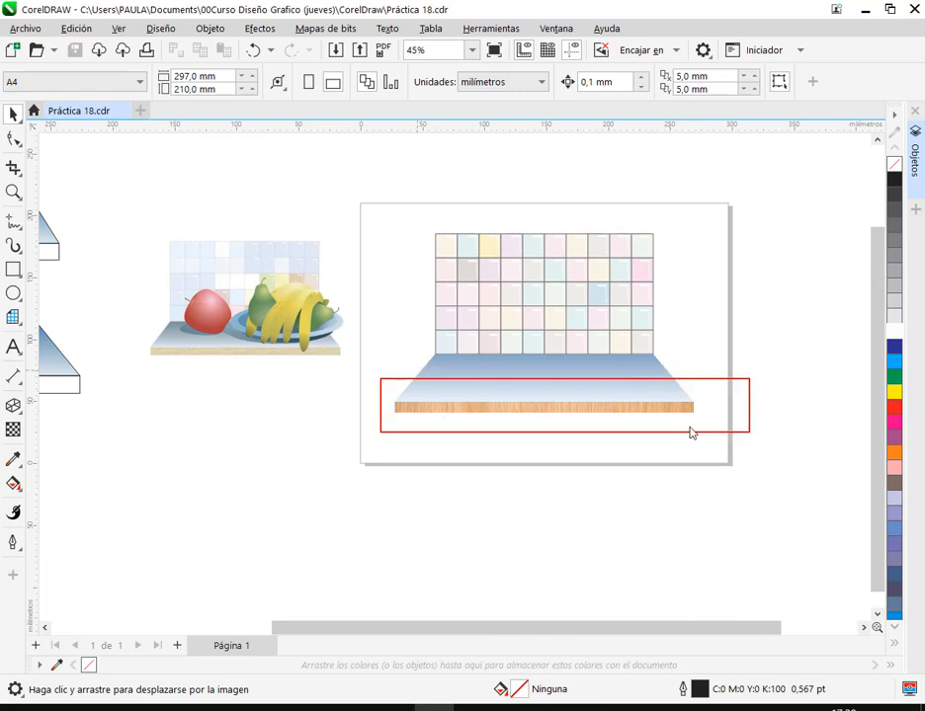
left_click(626, 388)
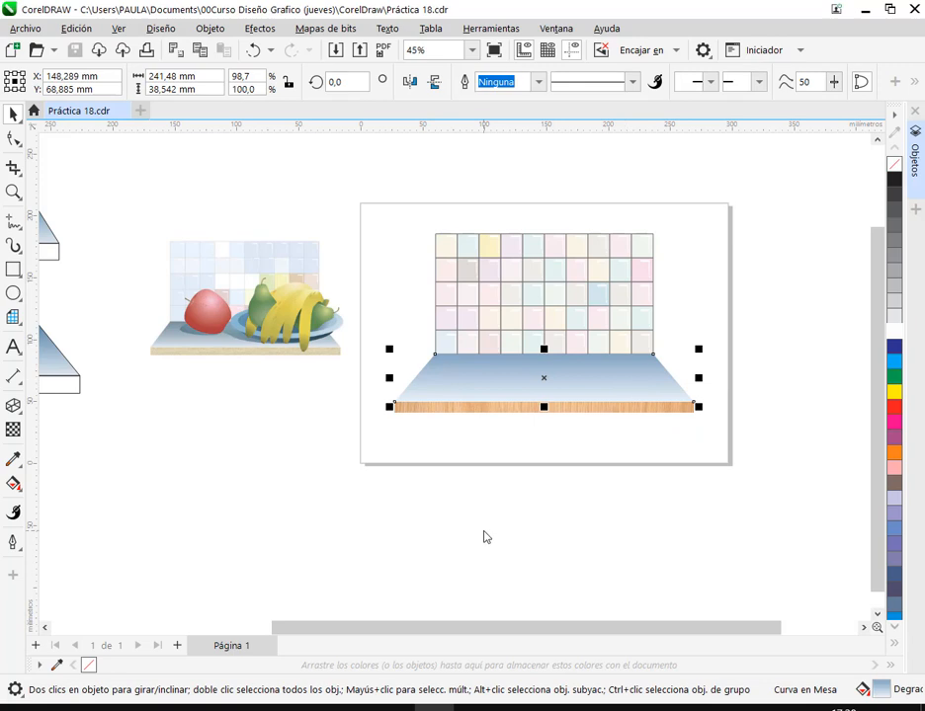
left_click(14, 139)
scroll(605, 382, "up", 1)
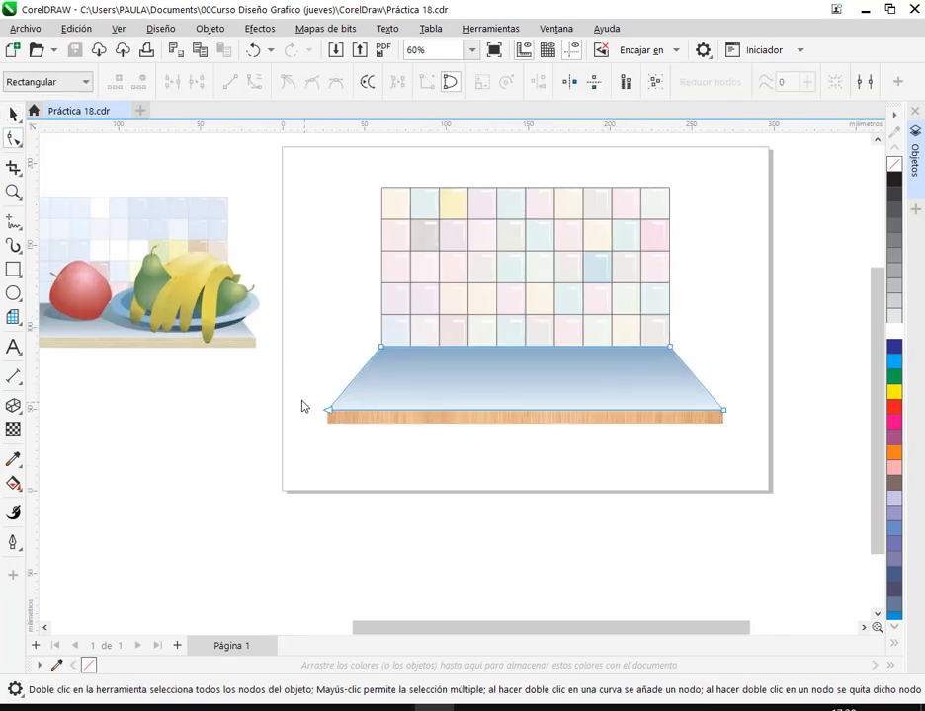
left_click_drag(301, 400, 835, 432)
left_click(453, 84)
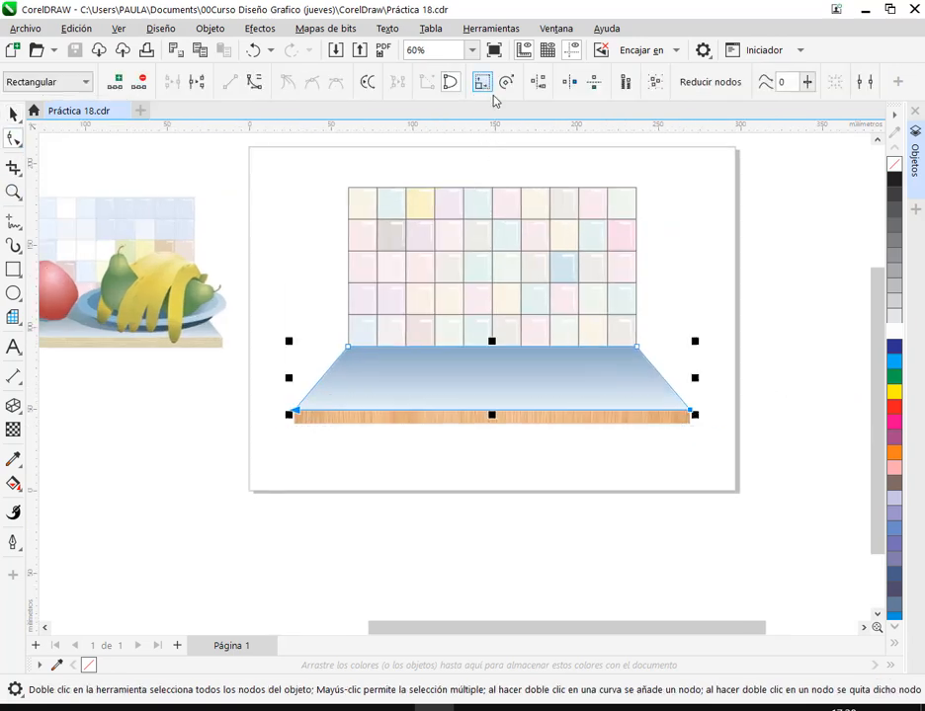
left_click(696, 379)
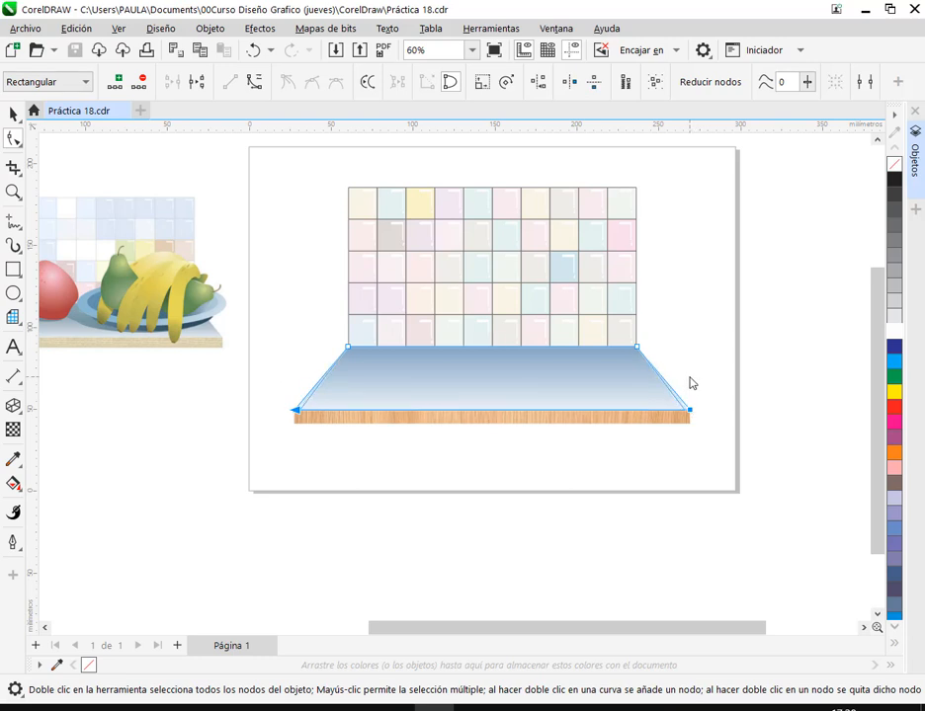
left_click_drag(689, 378, 688, 377)
scroll(671, 406, "down", 1)
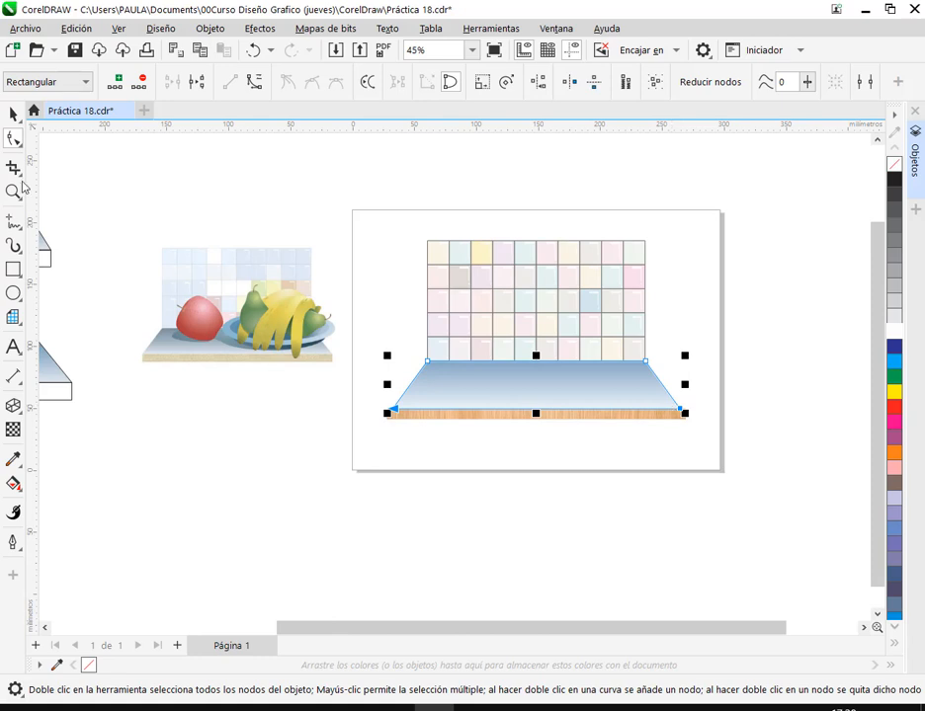
- Shorten the wood edge from its right end so it meets the blue top's front-right corner
key("space")
scroll(670, 412, "up", 1)
left_click(671, 401)
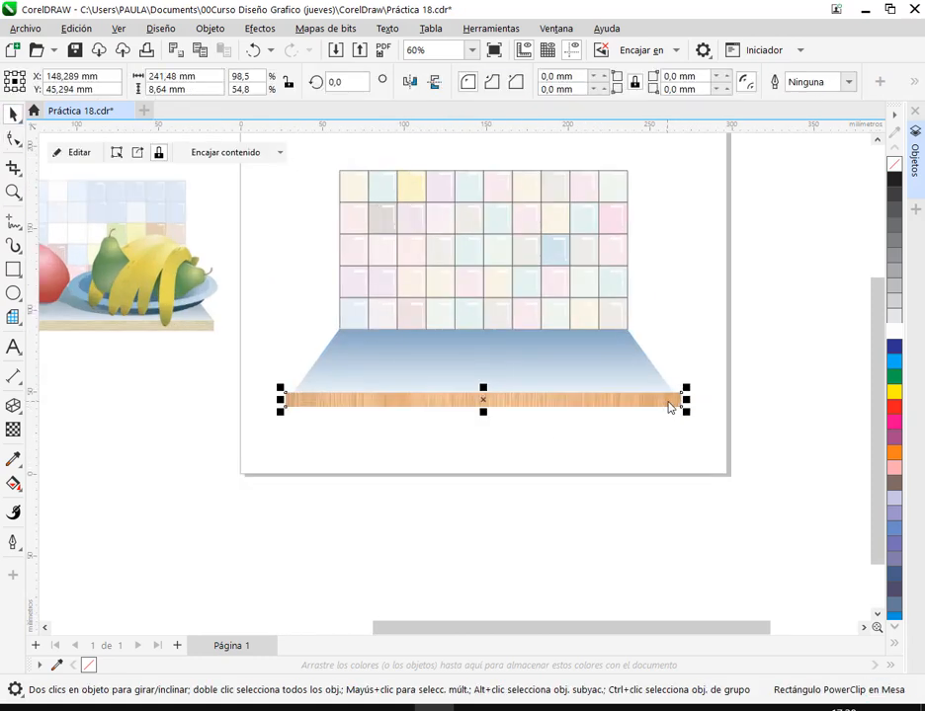
scroll(692, 402, "up", 2)
mouse_move(698, 398)
left_mouse_down()
mouse_move(680, 398)
mouse_move(682, 389)
left_mouse_up()
left_click(682, 390)
left_click(724, 394)
scroll(726, 393, "up", 1)
scroll(727, 398, "up", 2)
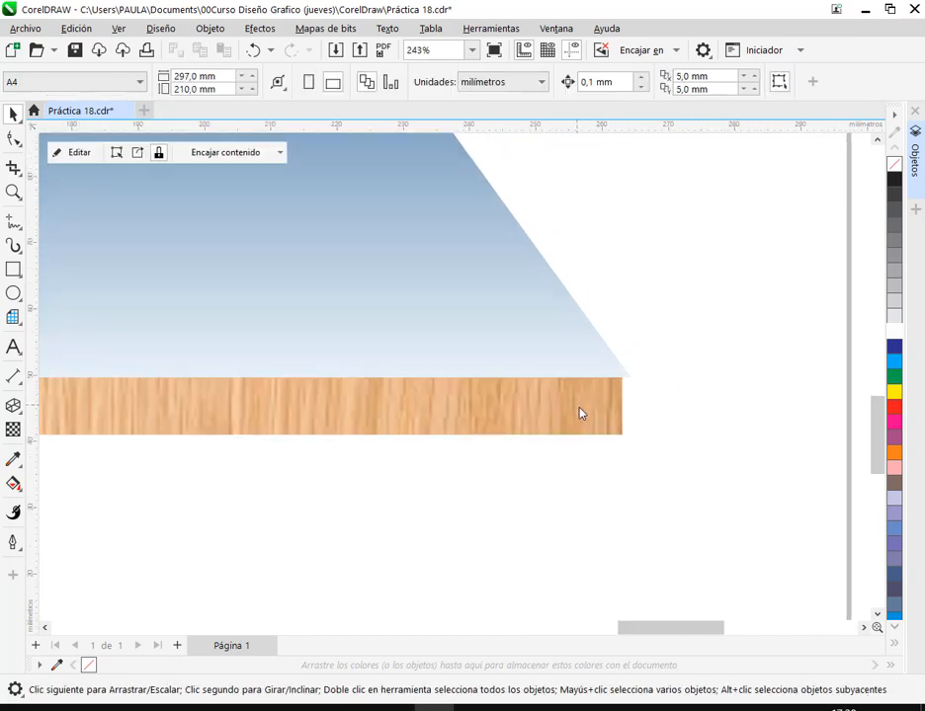
left_click(633, 413)
left_click_drag(633, 381, 643, 381)
- Shorten the wood edge from its left end to the blue top's front-left corner, and clear the selection
scroll(593, 458, "down", 1)
left_click_drag(247, 476, 726, 478)
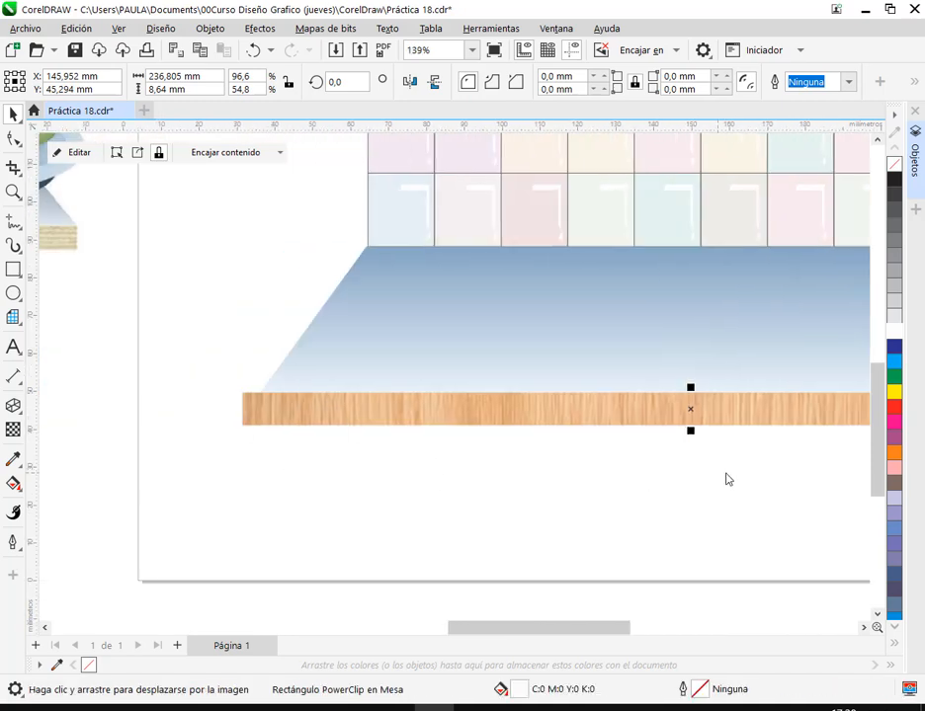
scroll(237, 399, "up", 1)
left_click_drag(252, 416, 284, 389)
left_click(231, 447)
scroll(432, 395, "down", 2)
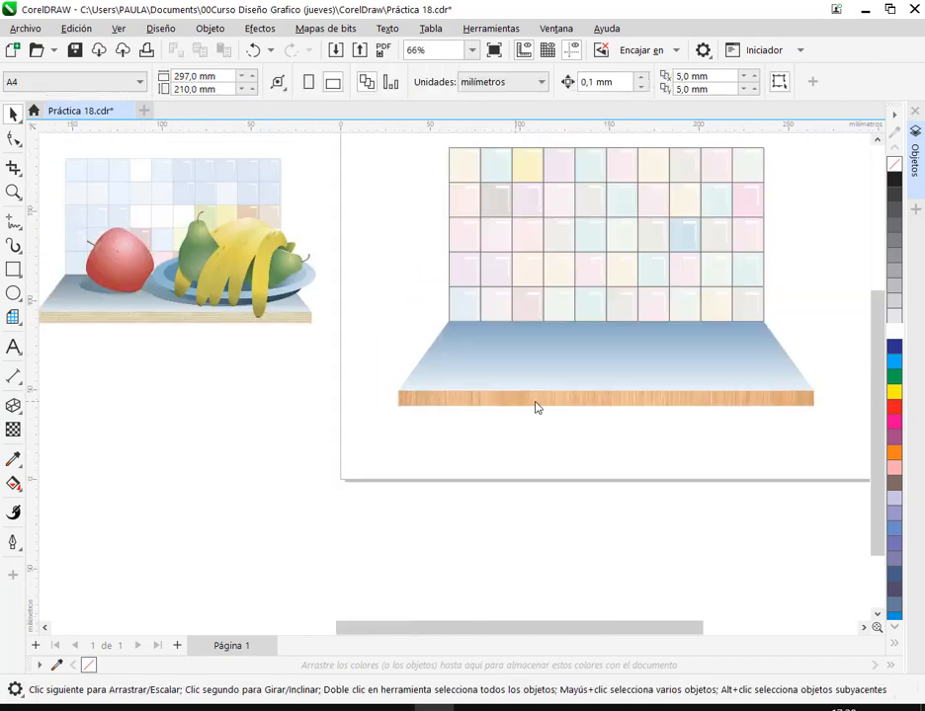
- Group the blue top and the wood edge into one object and save the document
left_click_drag(536, 404, 413, 416)
left_click_drag(247, 290, 749, 474)
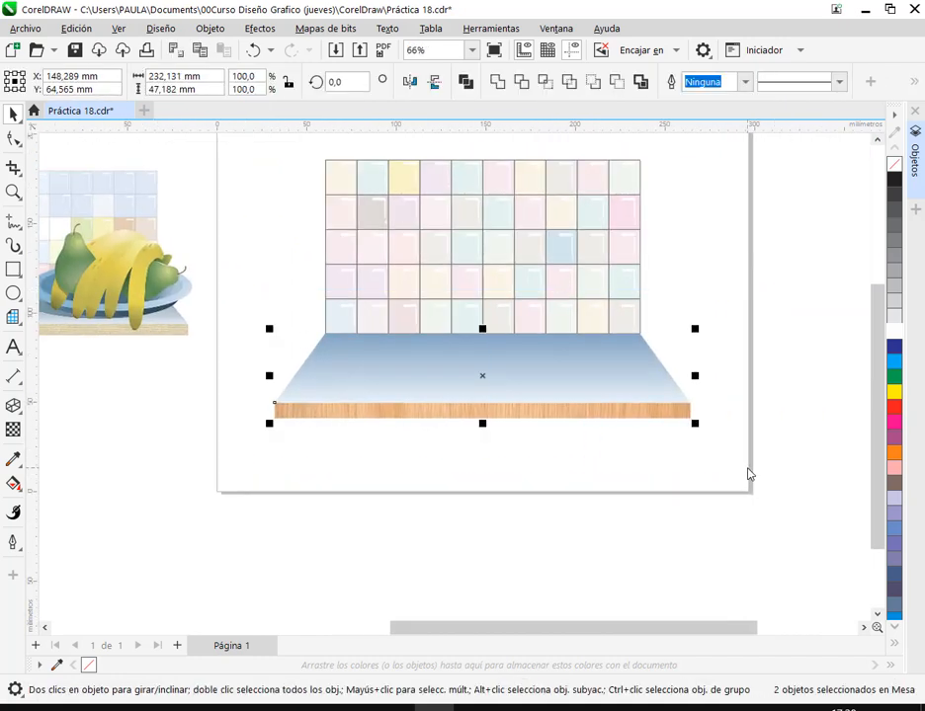
key("ctrl+g")
left_click(741, 491)
scroll(690, 462, "down", 1)
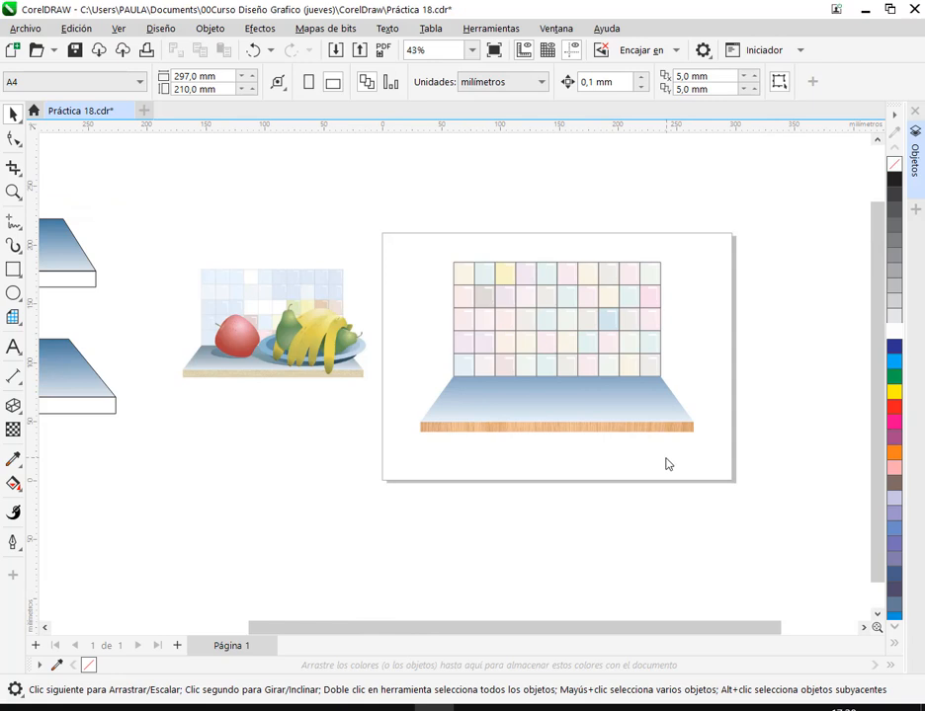
key("ctrl+s")
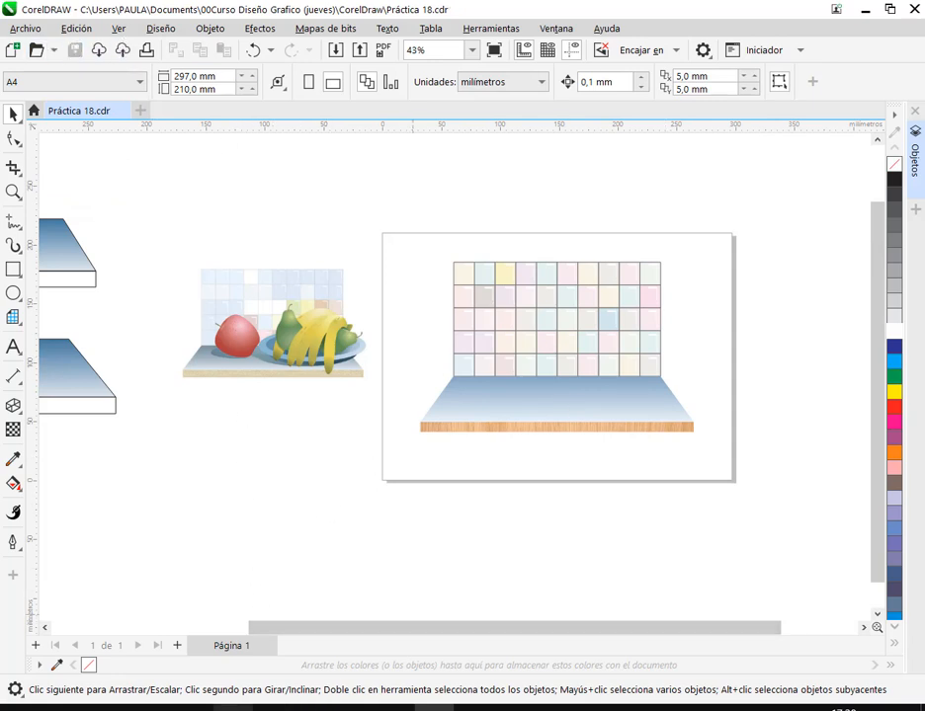
- Switch to the Google Meet window to check the call chat, and return to the CorelDRAW drawing
left_click(232, 709)
left_click(145, 629)
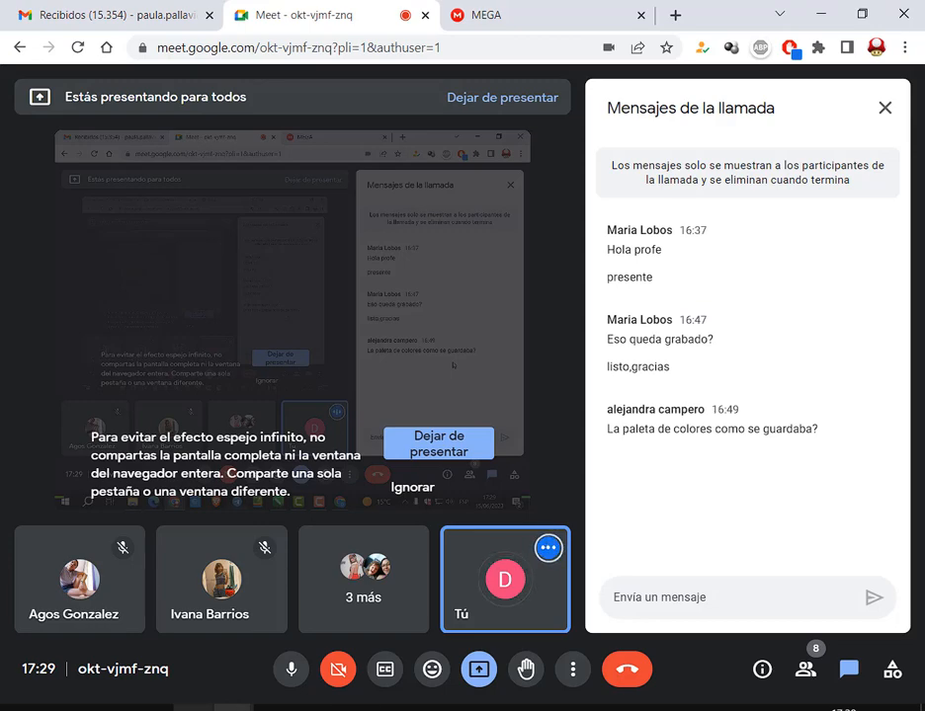
left_click(192, 710)
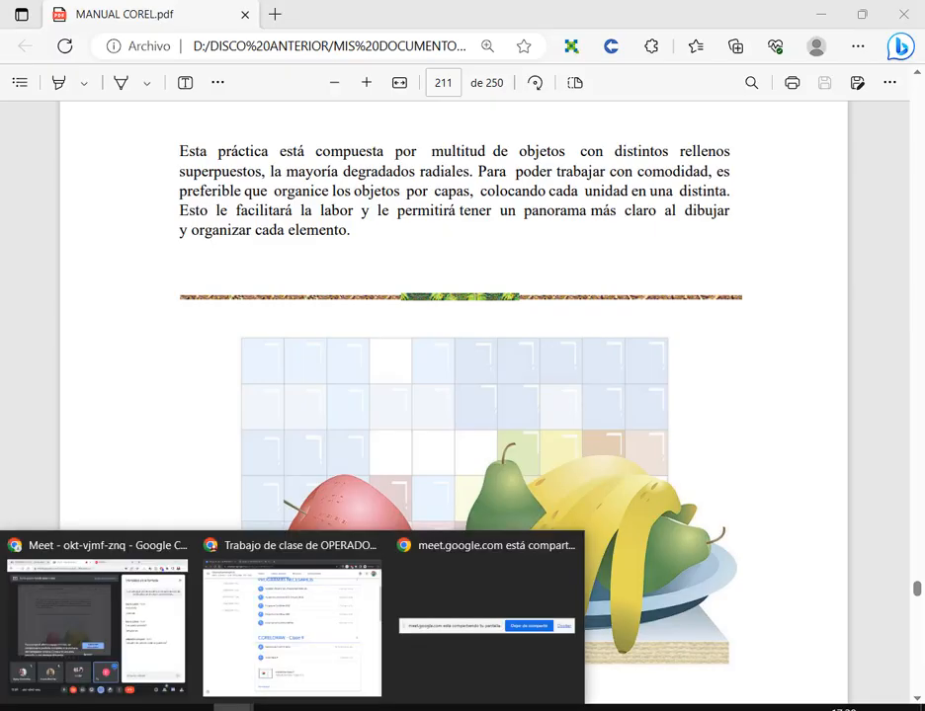
left_click(433, 707)
left_click_drag(391, 465, 437, 457)
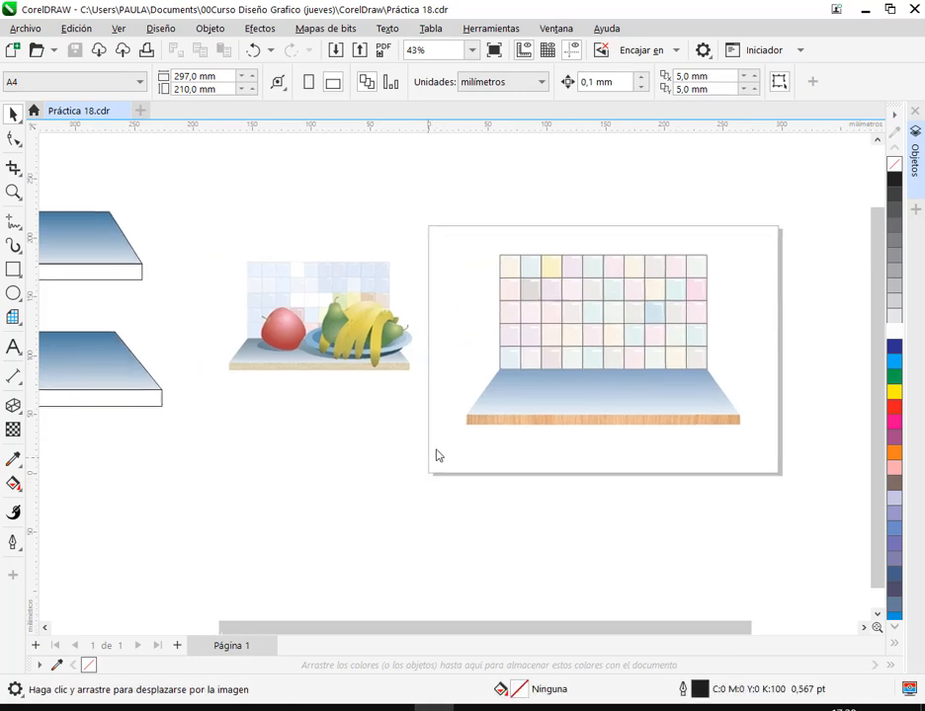
- Lock the Mesa layer and make Manzana the active layer
left_click(917, 174)
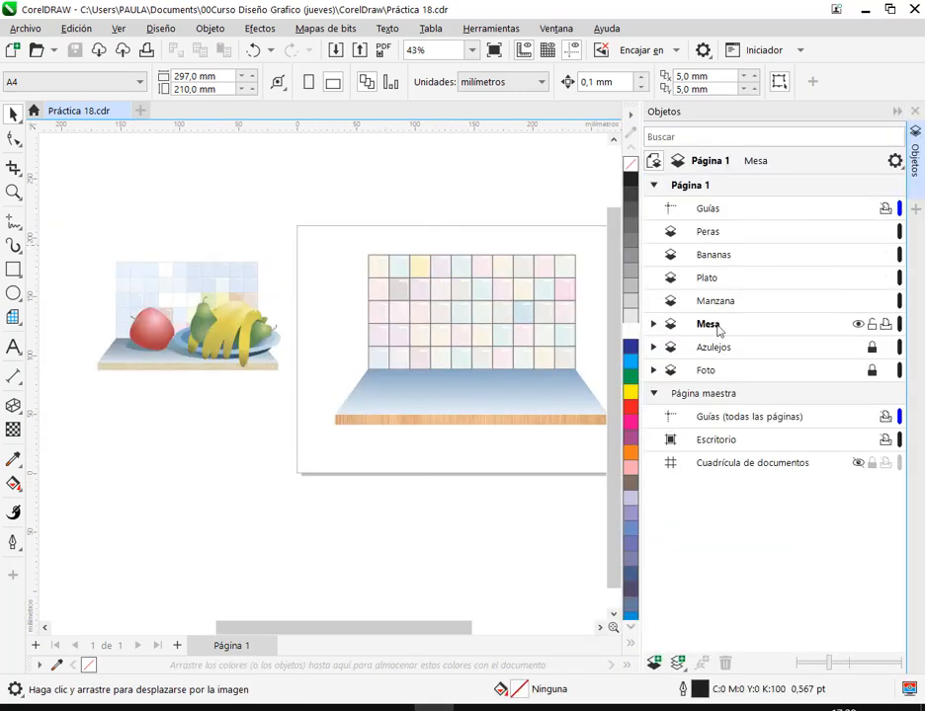
left_click(872, 326)
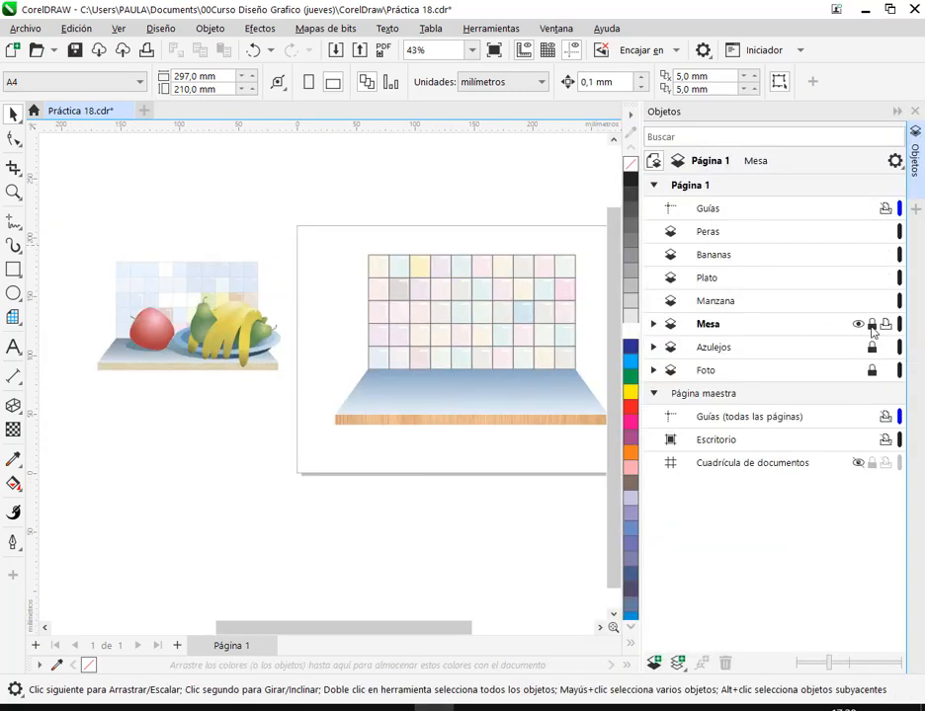
left_click(816, 311)
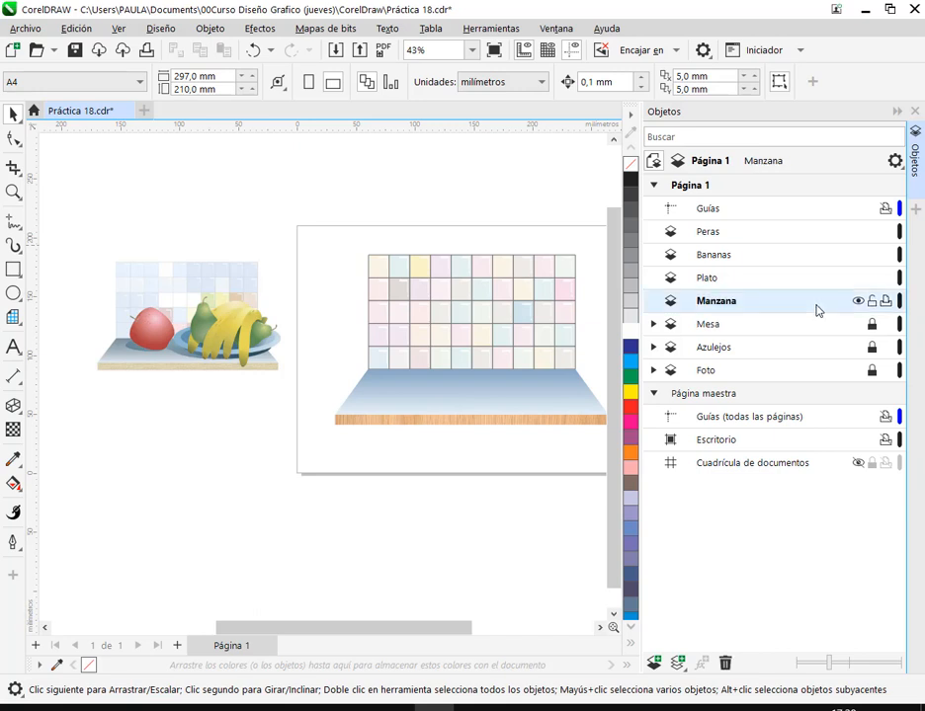
left_click(899, 113)
scroll(273, 344, "up", 3)
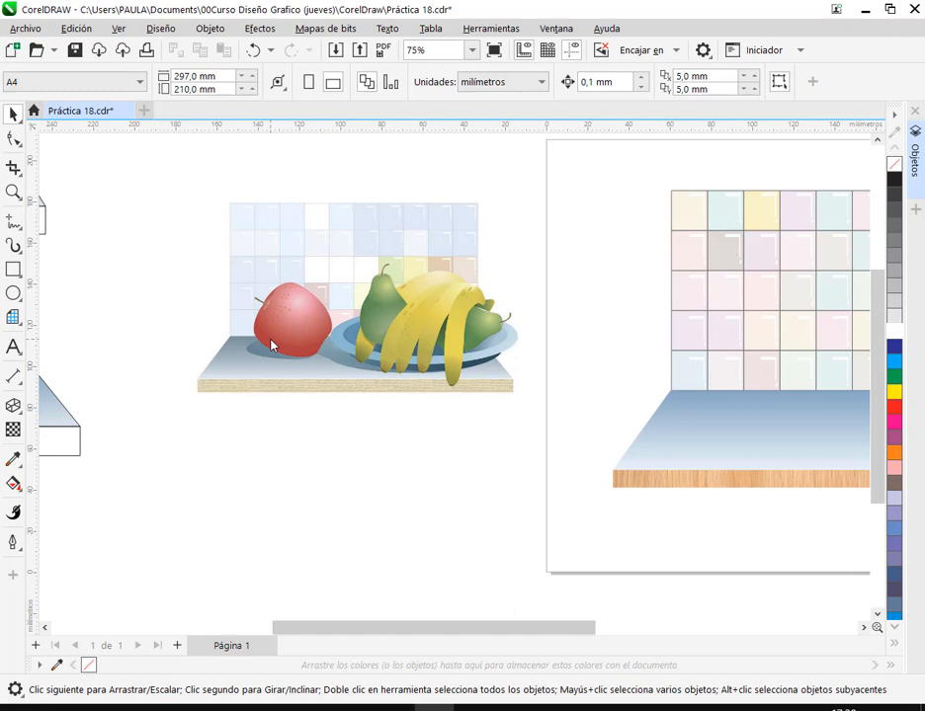
scroll(274, 345, "up", 3)
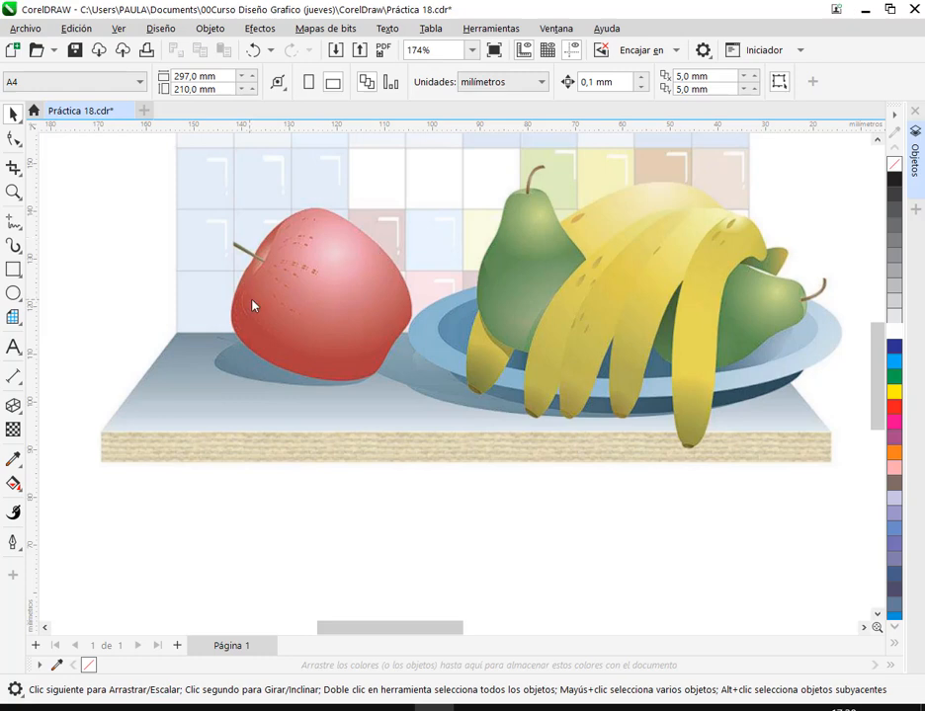
scroll(310, 387, "down", 2)
left_click_drag(347, 427, 469, 377)
- Unlock the Mesa layer and delete the two spare outlined tabletops beside the reference photo
scroll(463, 385, "down", 5)
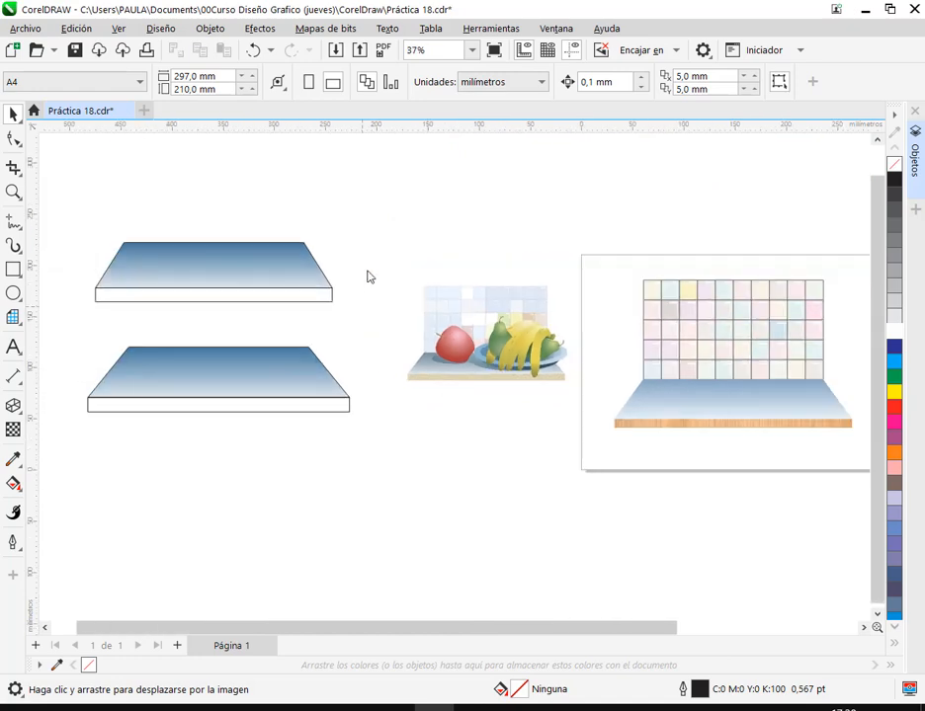
left_click_drag(163, 413, 61, 470)
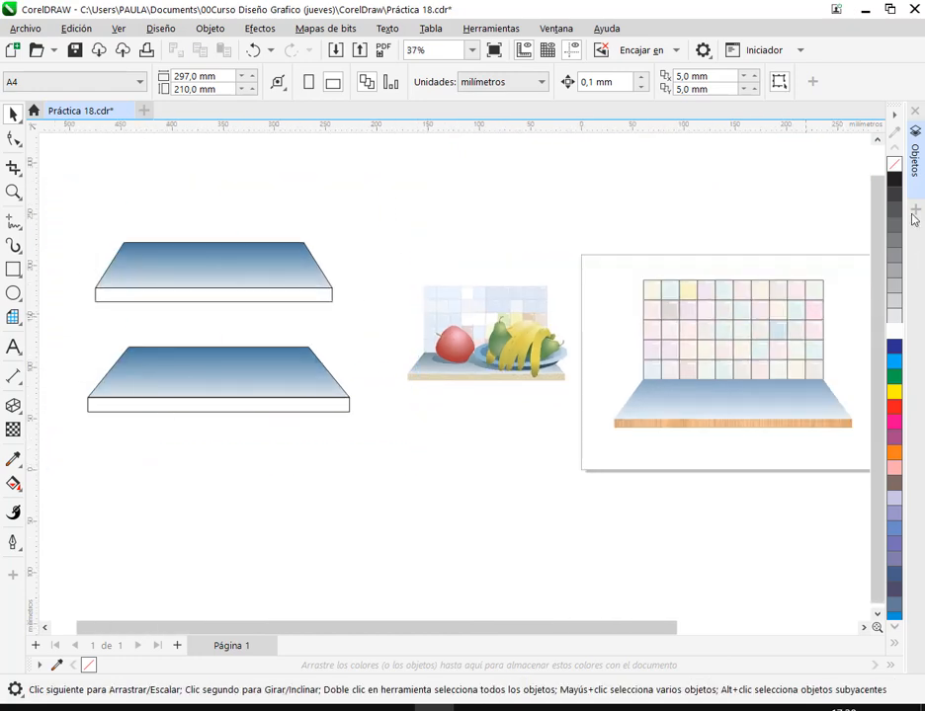
left_click(915, 141)
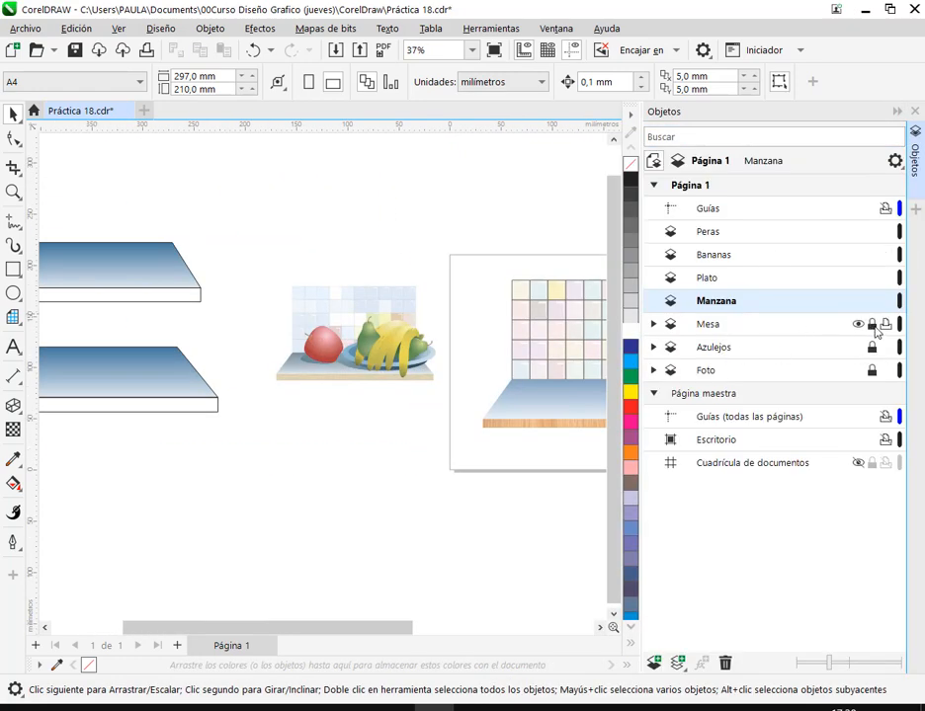
left_click_drag(223, 260, 110, 434)
key("Delete")
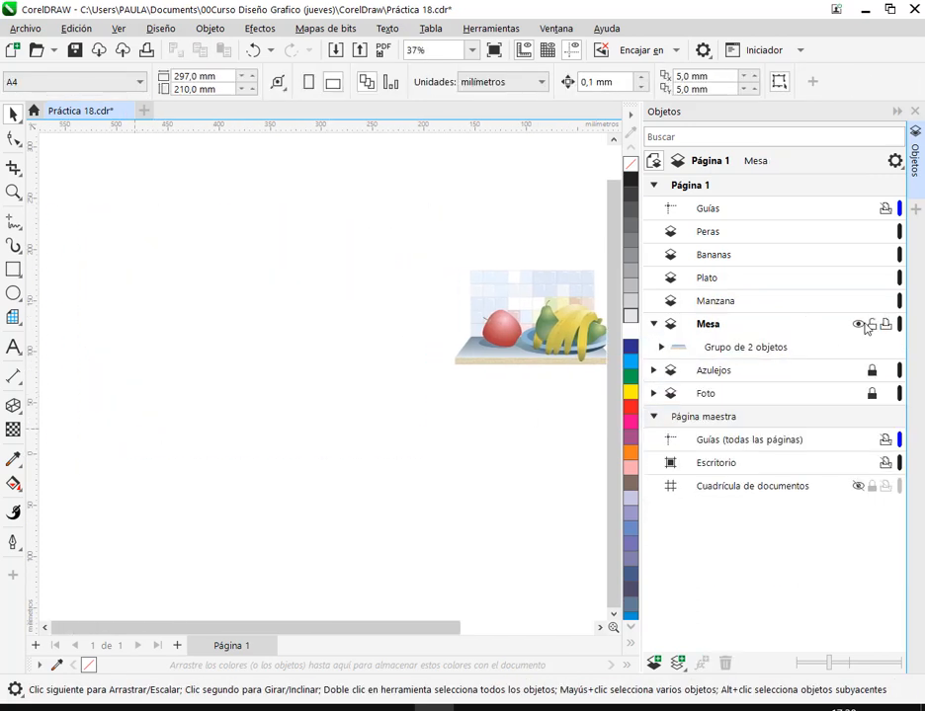
- Relock the Mesa layer, collapse its contents, and activate the Manzana layer again
left_click(871, 324)
left_click_drag(468, 400, 363, 398)
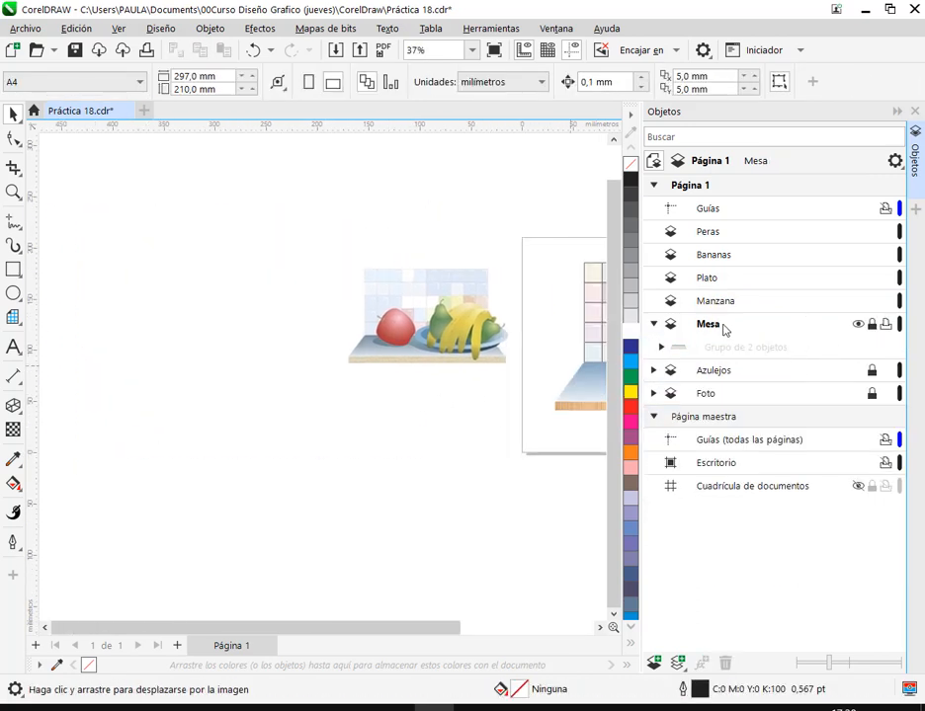
left_click(654, 325)
left_click(721, 310)
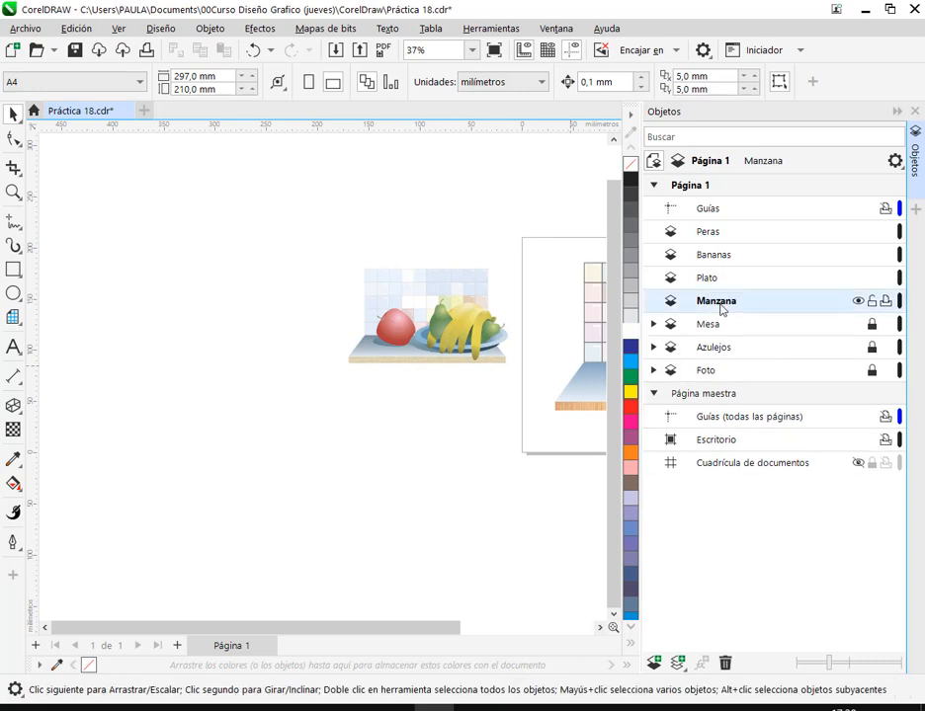
left_click(896, 110)
- Examine the apple in the reference photo: its radial highlight, the shading of its body and the hollow around the stem
scroll(466, 349, "up", 4)
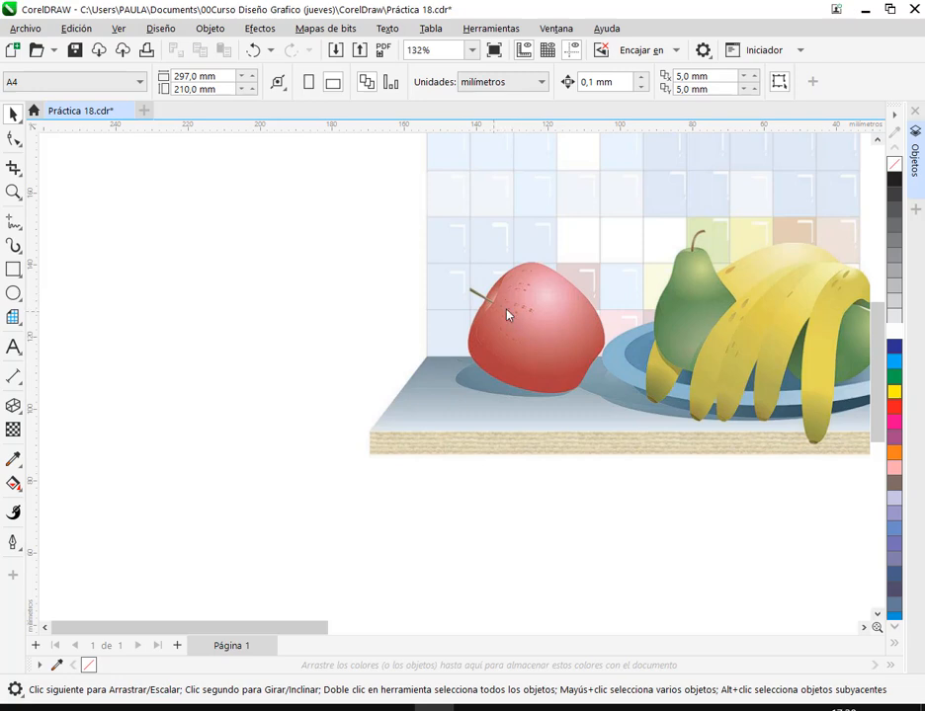
left_click_drag(407, 330, 479, 330)
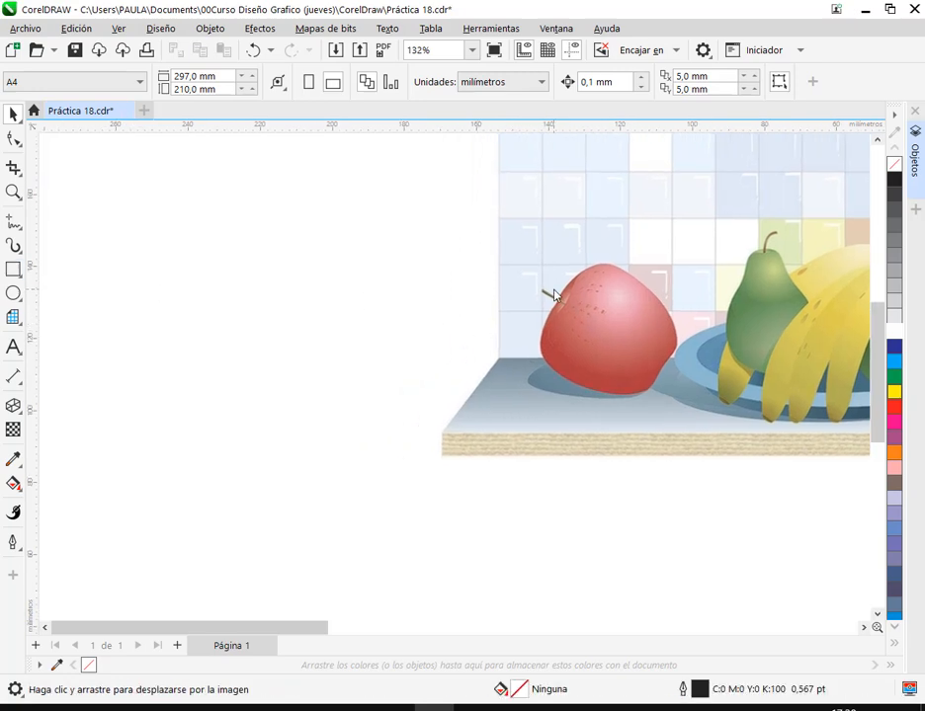
scroll(710, 343, "up", 2)
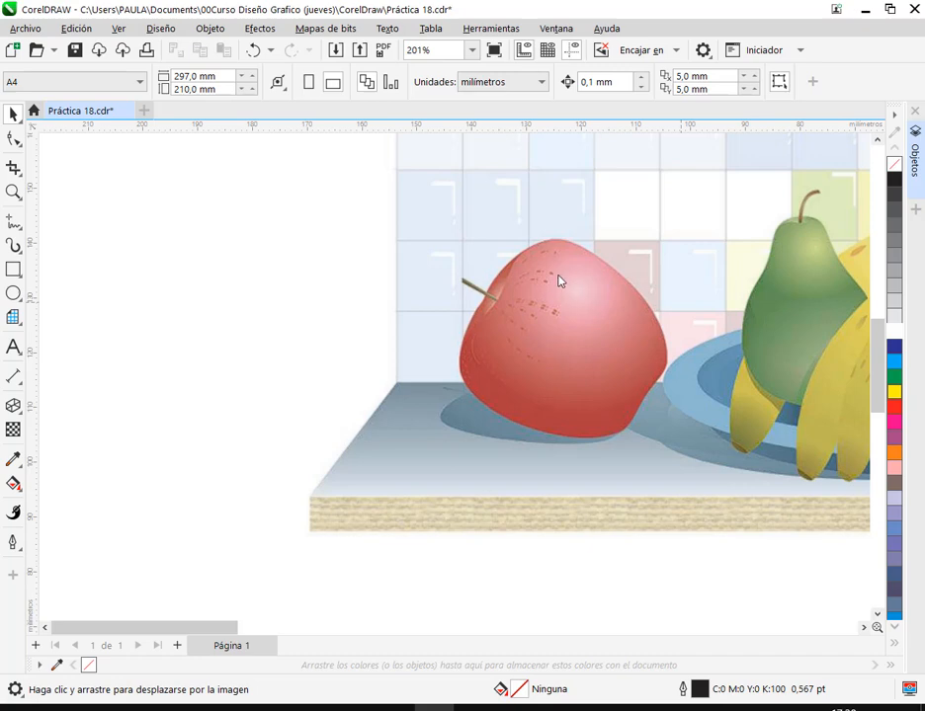
left_click_drag(573, 289, 596, 318)
left_click_drag(519, 247, 667, 387)
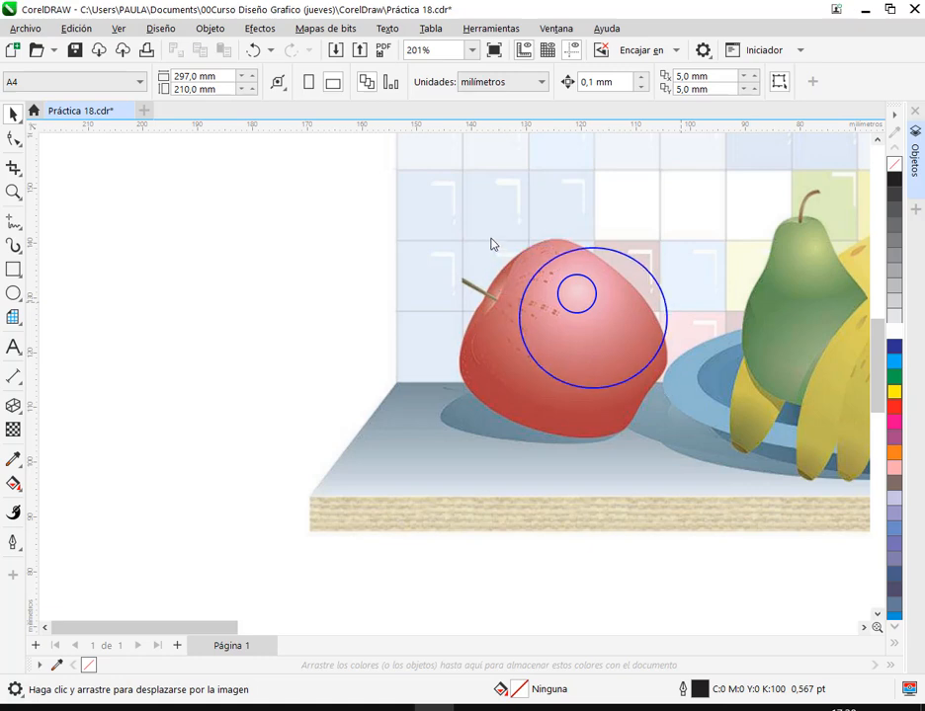
left_click_drag(491, 240, 499, 286)
key("Escape")
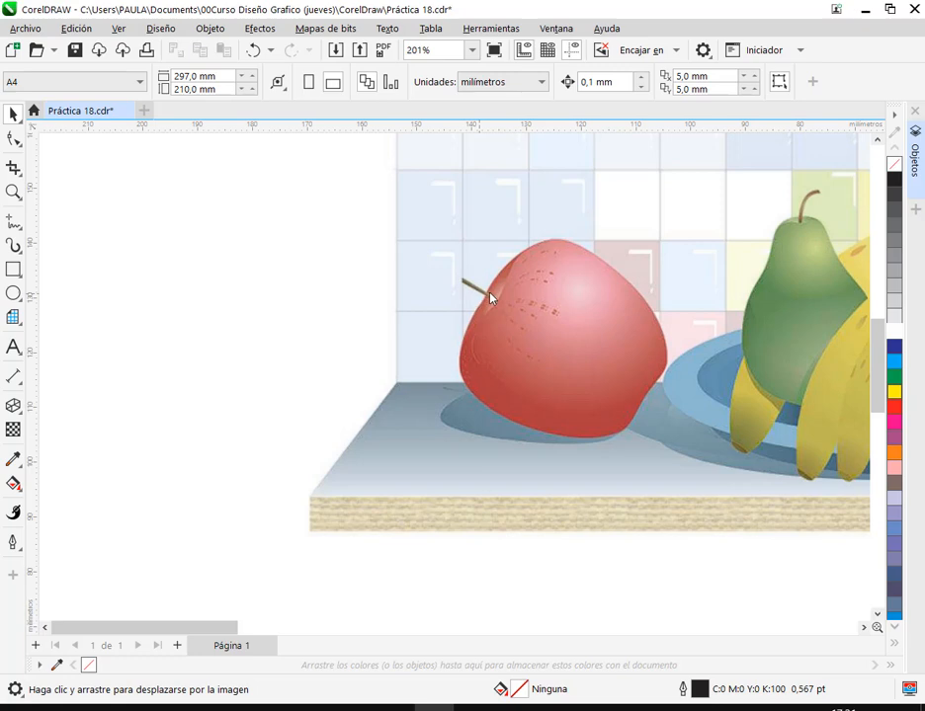
left_click_drag(620, 213, 592, 304)
left_click_drag(491, 220, 501, 267)
key("Escape")
left_click_drag(667, 280, 435, 332)
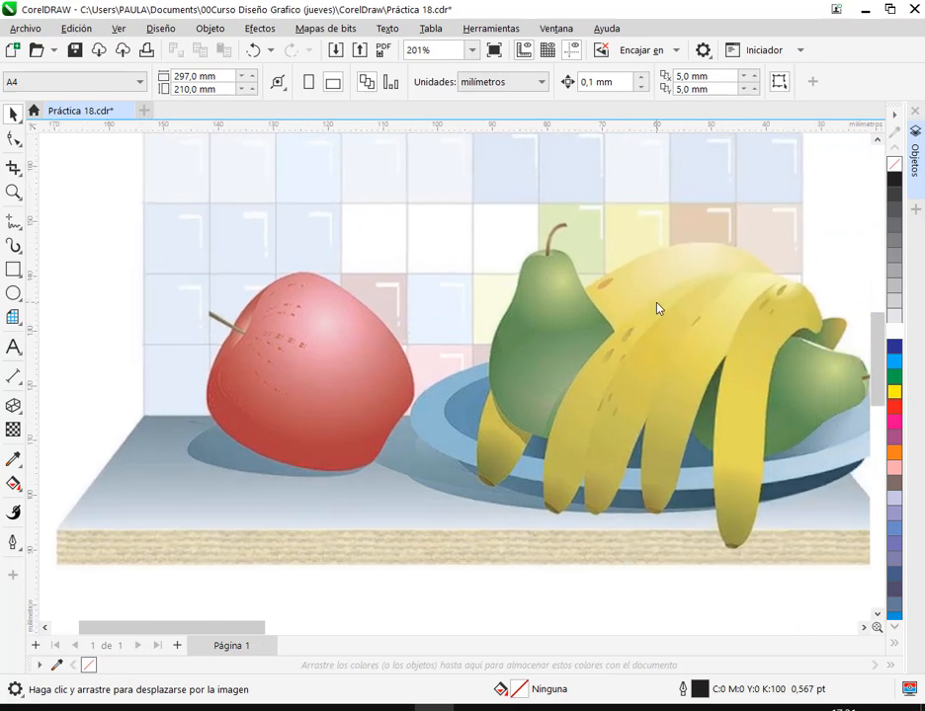
- Draw a closed six-node straight-sided apple outline beside the reference photo with the Bézier tool, its top and bottom middle nodes dipping inward
left_click_drag(567, 287, 578, 296)
left_click_drag(539, 212, 543, 247)
key("Escape")
scroll(586, 325, "down", 3)
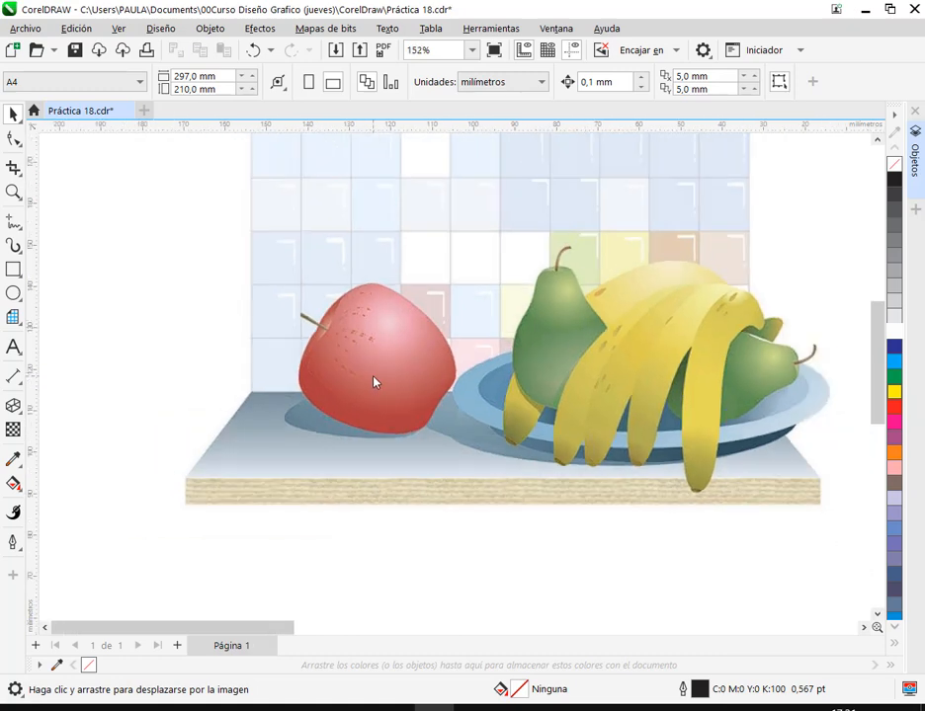
left_click_drag(373, 381, 644, 331)
scroll(545, 350, "up", 1)
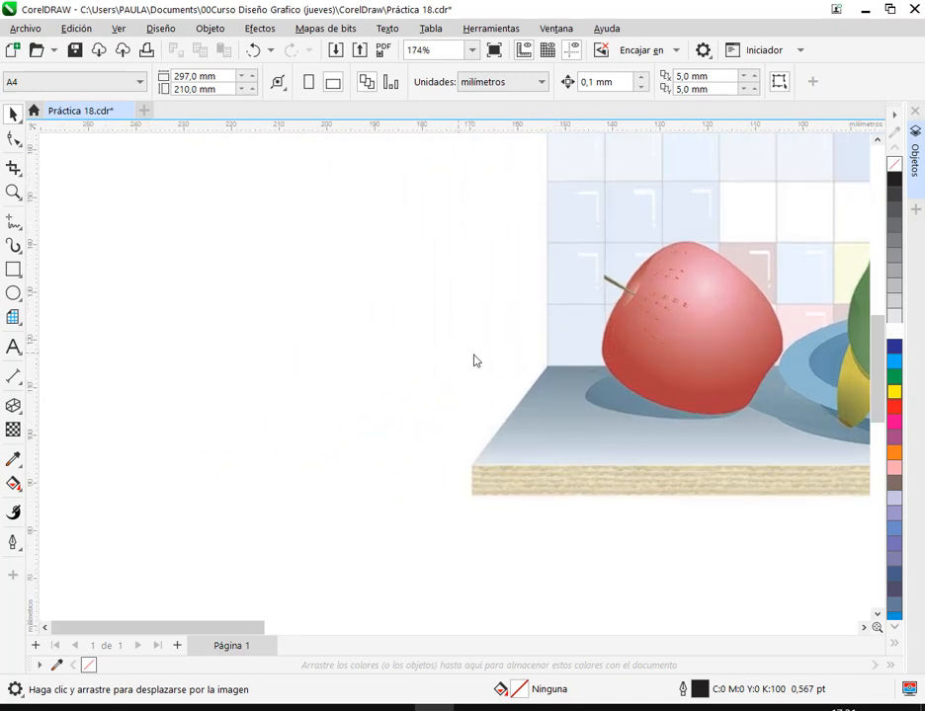
left_click(14, 222)
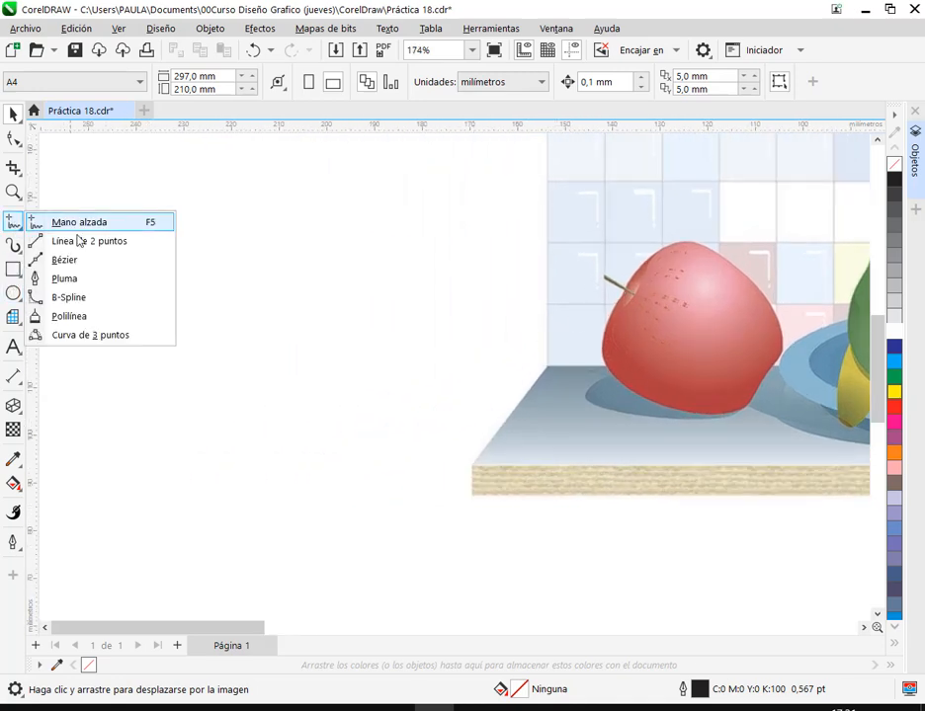
left_click(69, 260)
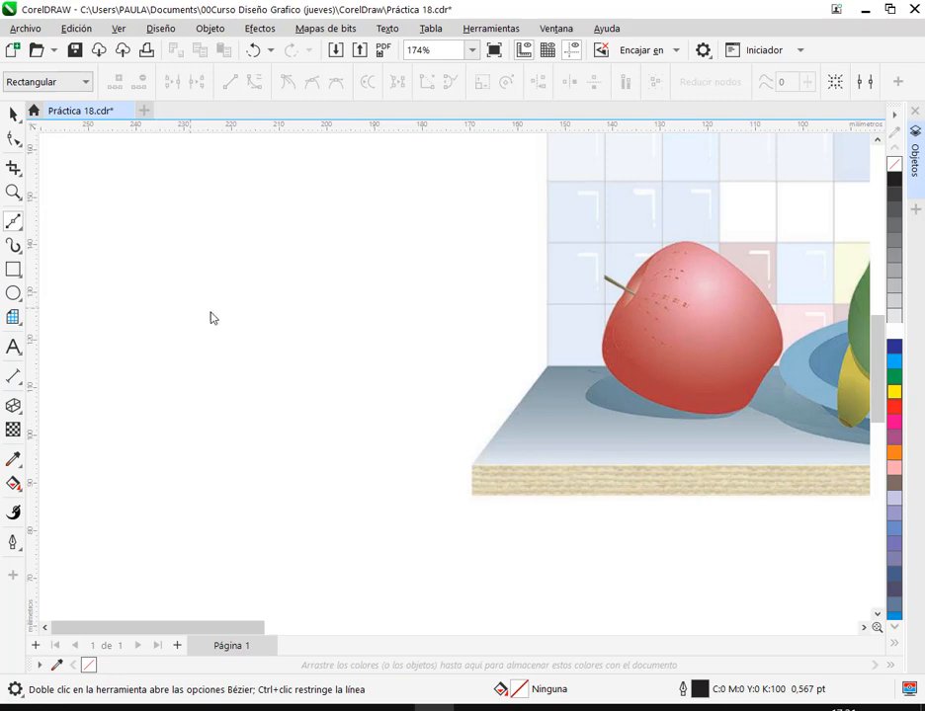
left_click(238, 293)
left_click(324, 307)
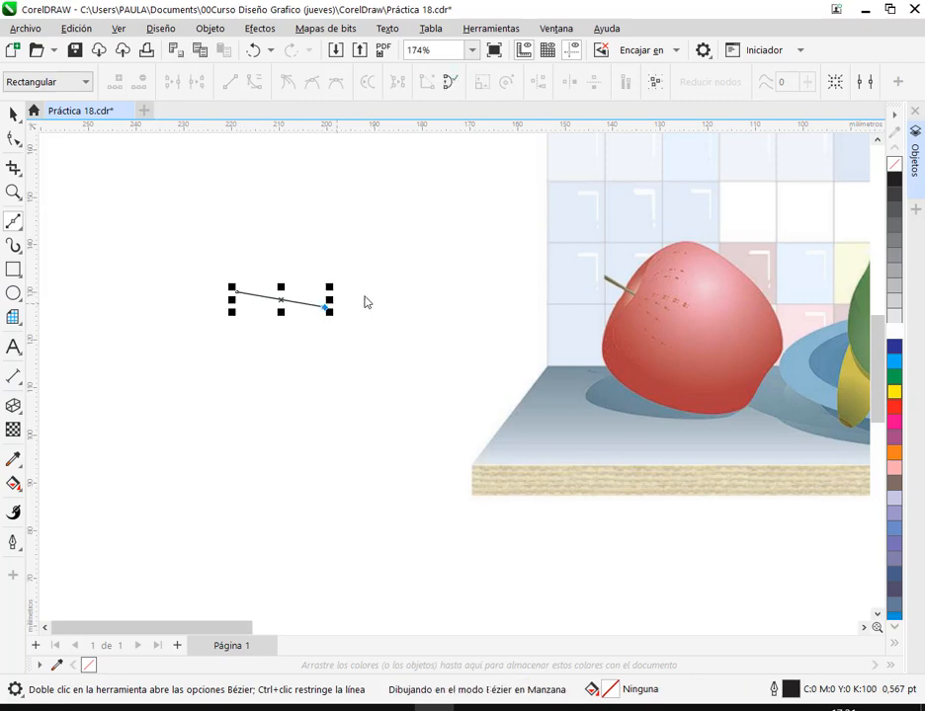
left_click(407, 292)
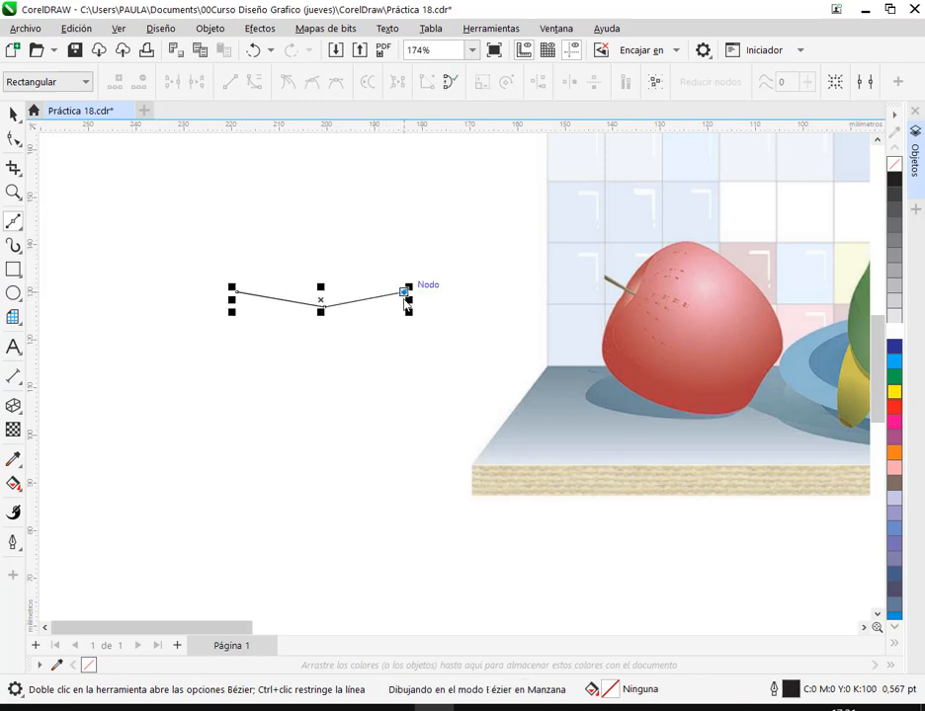
left_click(415, 488)
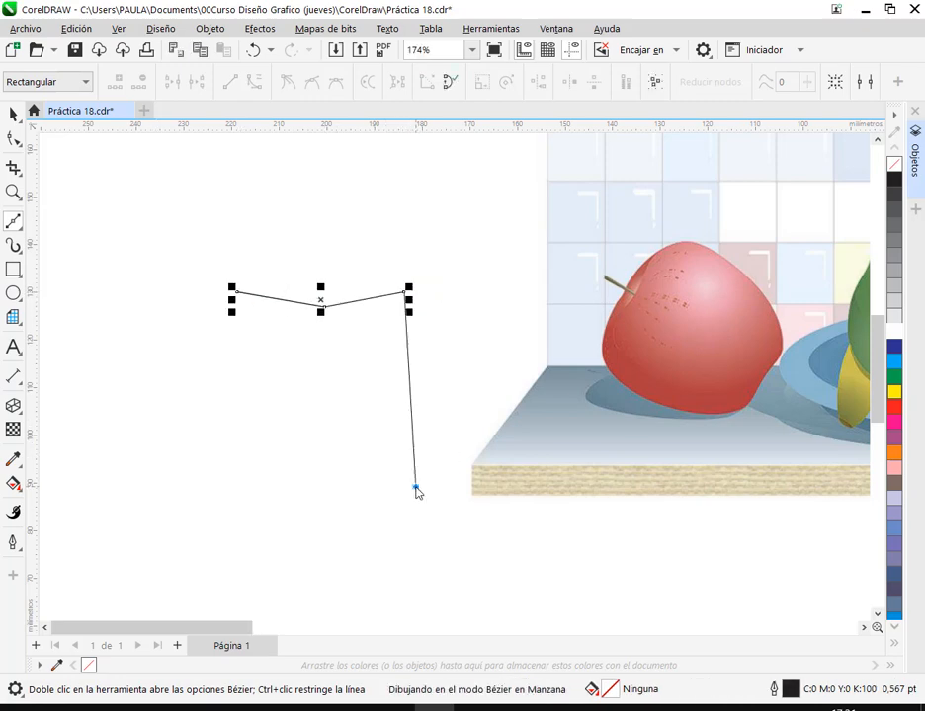
left_click(336, 478)
left_click(277, 484)
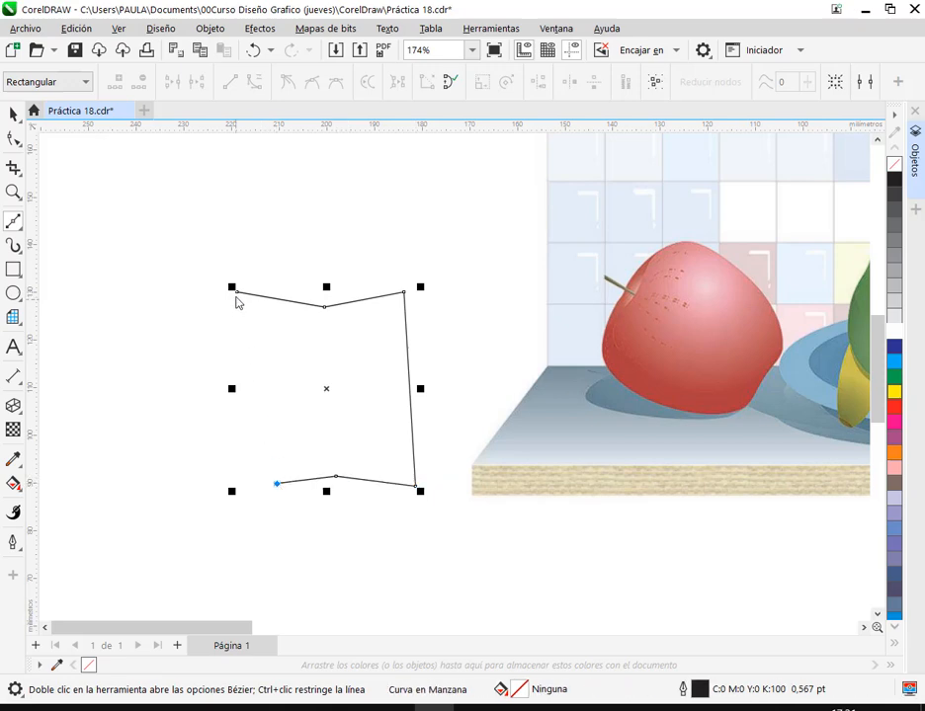
left_click(237, 292)
- Move the outline's lower-right corner node inward and shift the bottom middle node to narrow the base
left_click(13, 139)
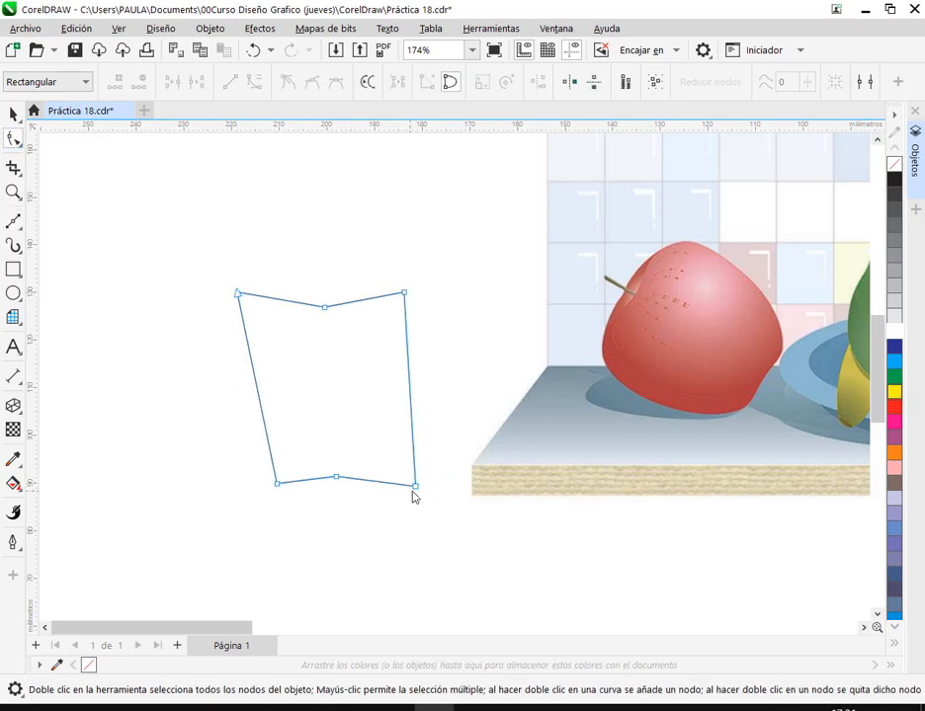
left_click_drag(412, 491, 381, 483)
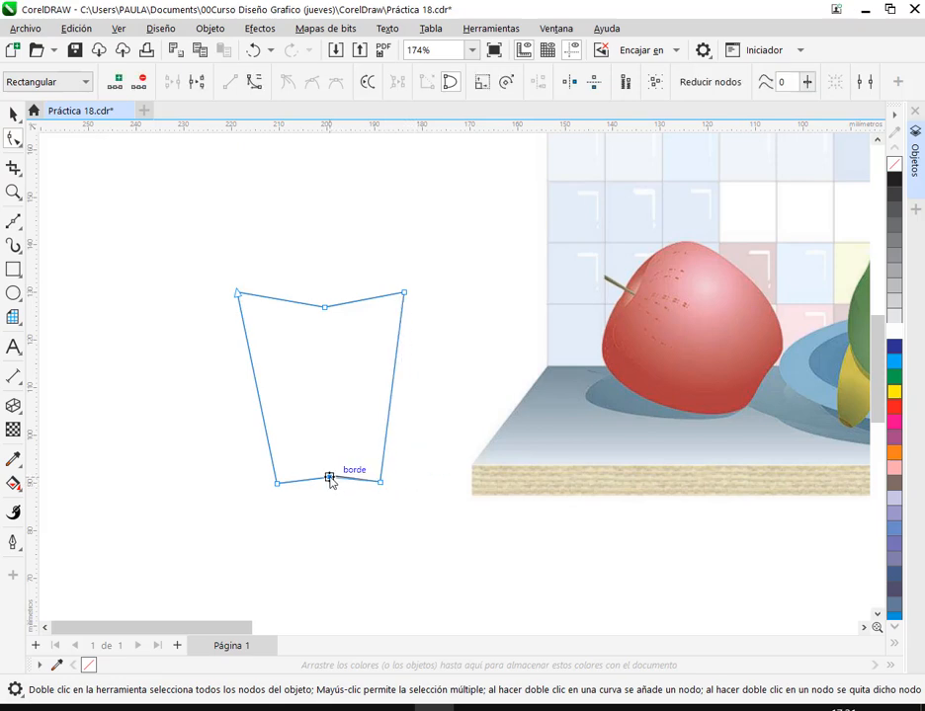
left_click(331, 479)
- Align the top and bottom middle nodes of the apple outline on one vertical line
left_click_drag(309, 289, 353, 490)
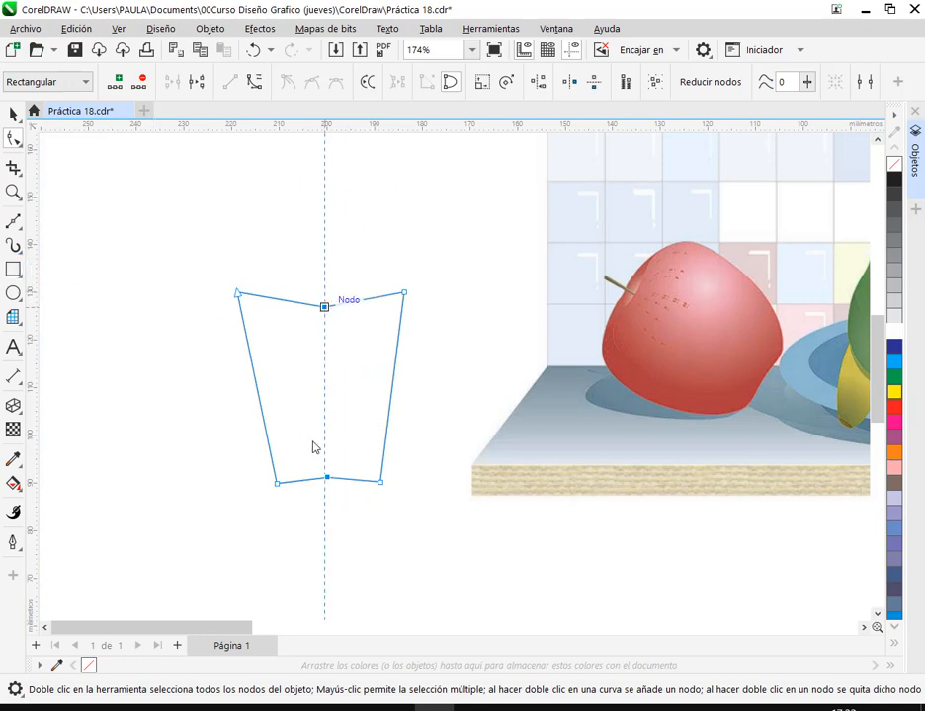
left_click(339, 495)
key("ctrl+z")
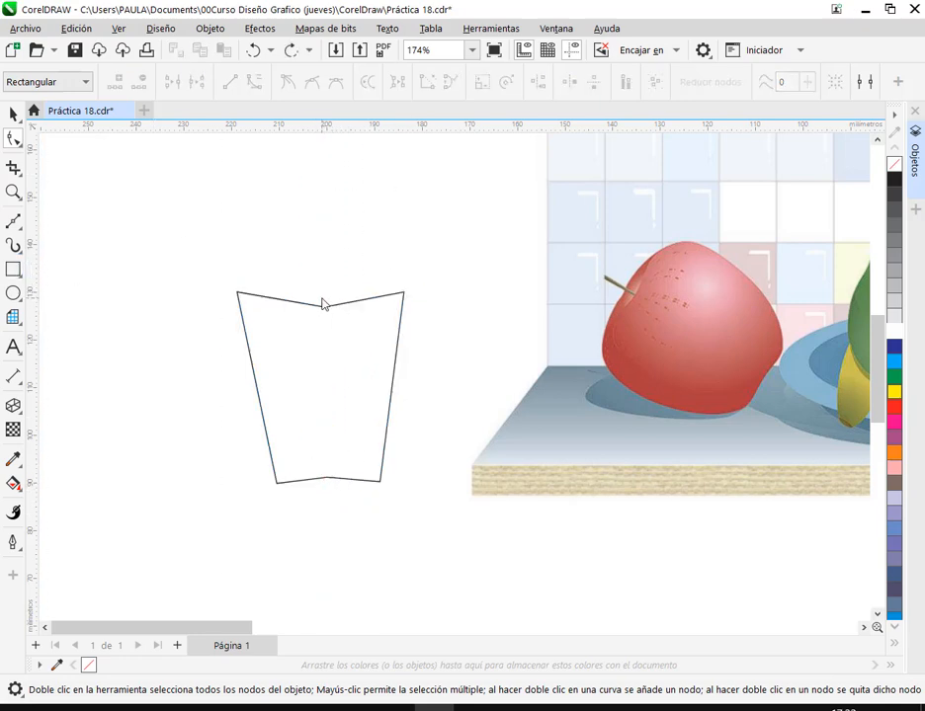
left_click(332, 482)
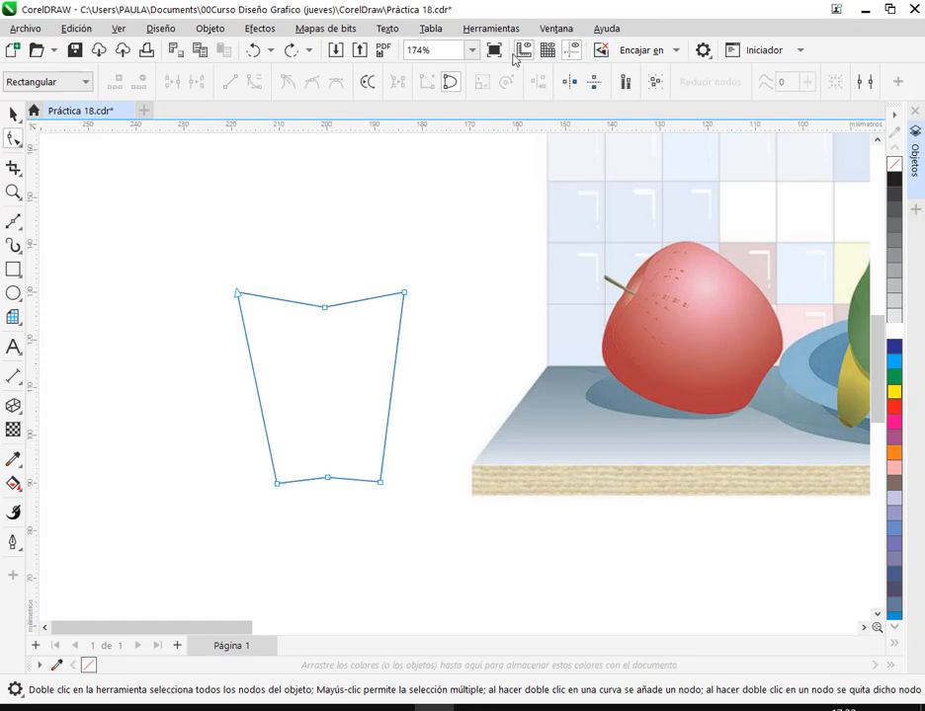
left_click_drag(305, 294, 362, 495)
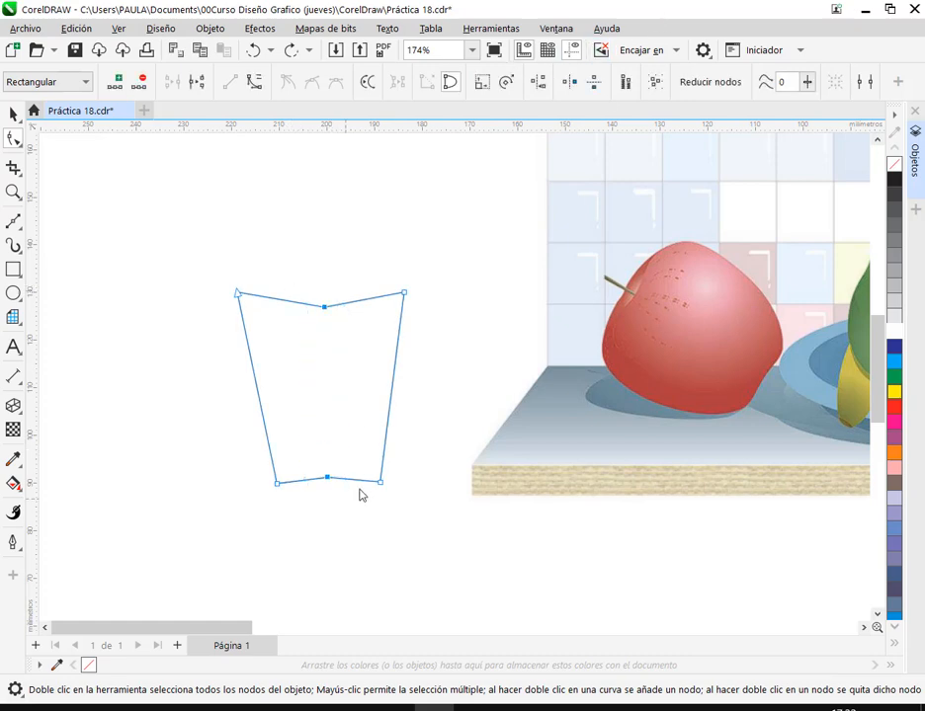
left_click(558, 29)
mouse_move(638, 255)
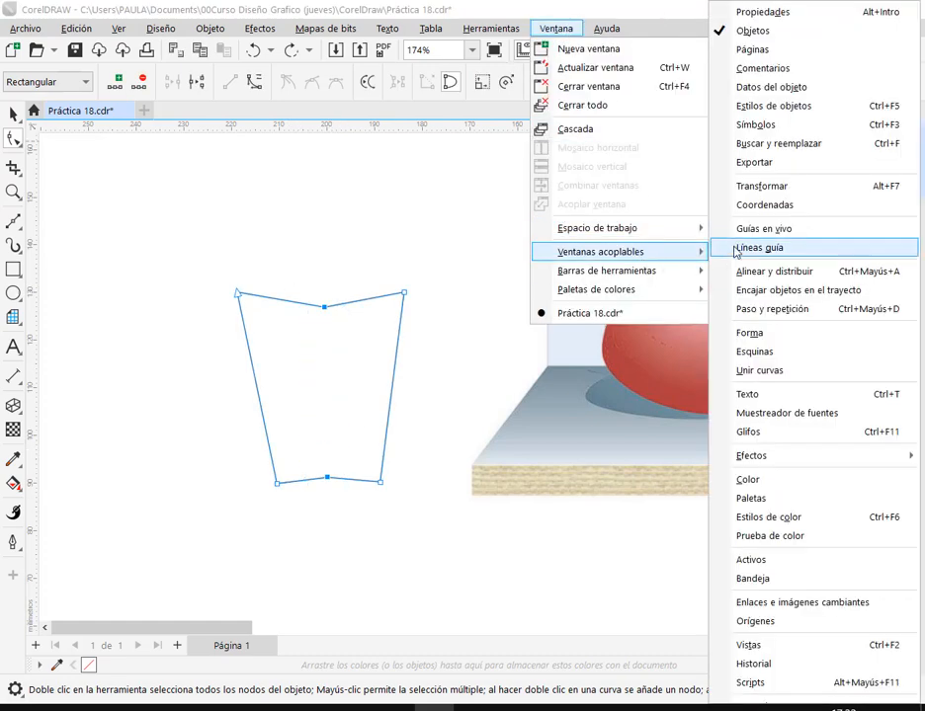
left_click(797, 270)
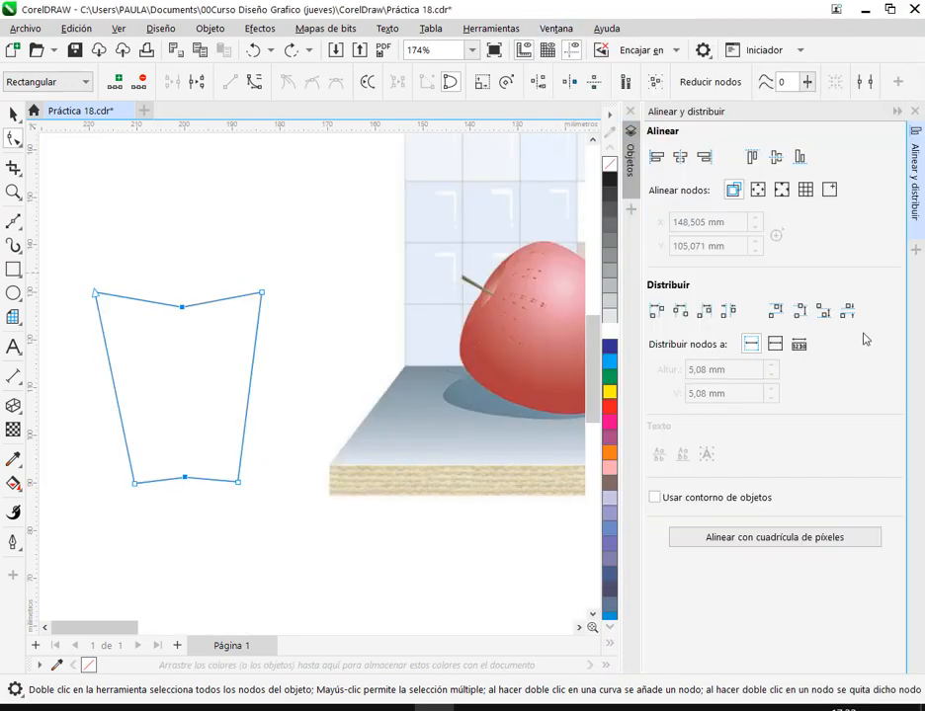
left_click(680, 158)
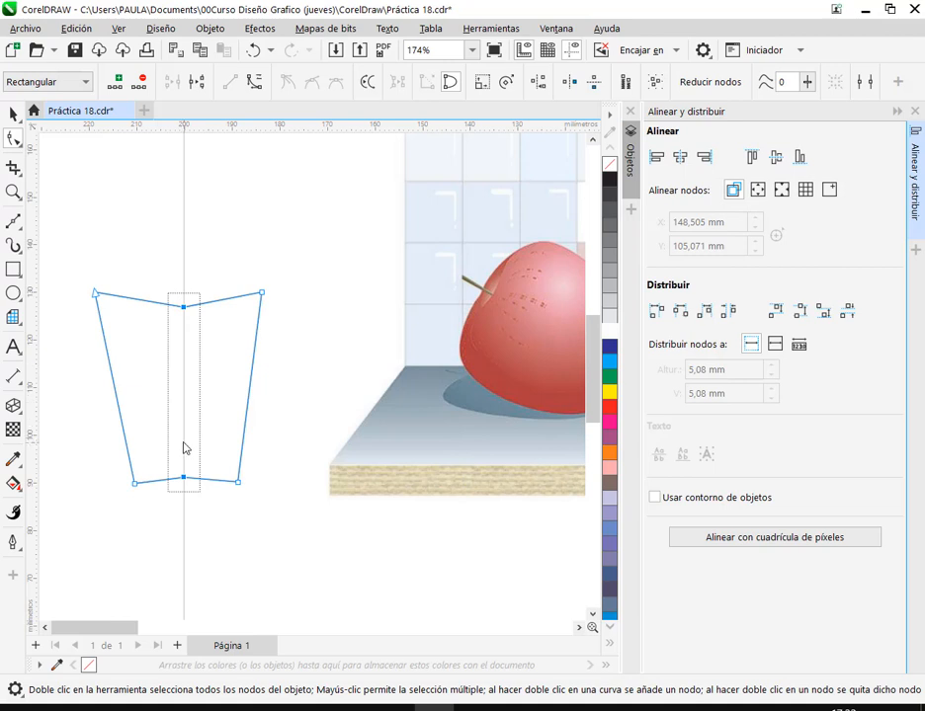
- Try to align the two lower corner nodes of the outline at the same height
left_click(135, 483)
left_click(127, 516)
left_click_drag(109, 474, 155, 519)
left_click_drag(258, 463, 230, 506)
left_click(776, 158)
key("ctrl+z")
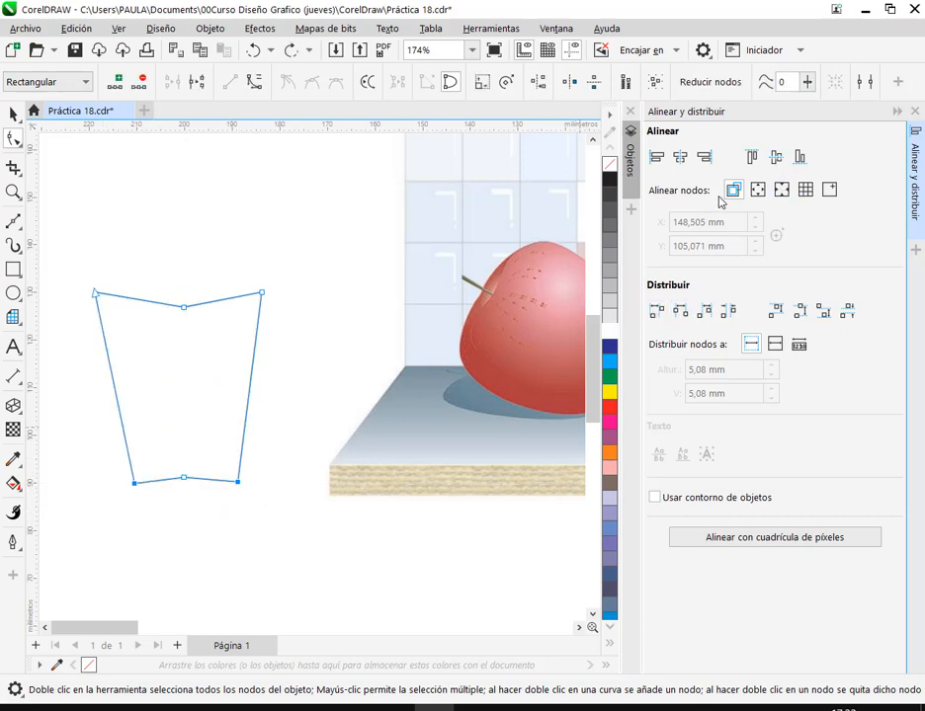
- Level the two upper corner nodes with each other and the two lower corner nodes with each other, and collapse the alignment options
left_click(178, 356)
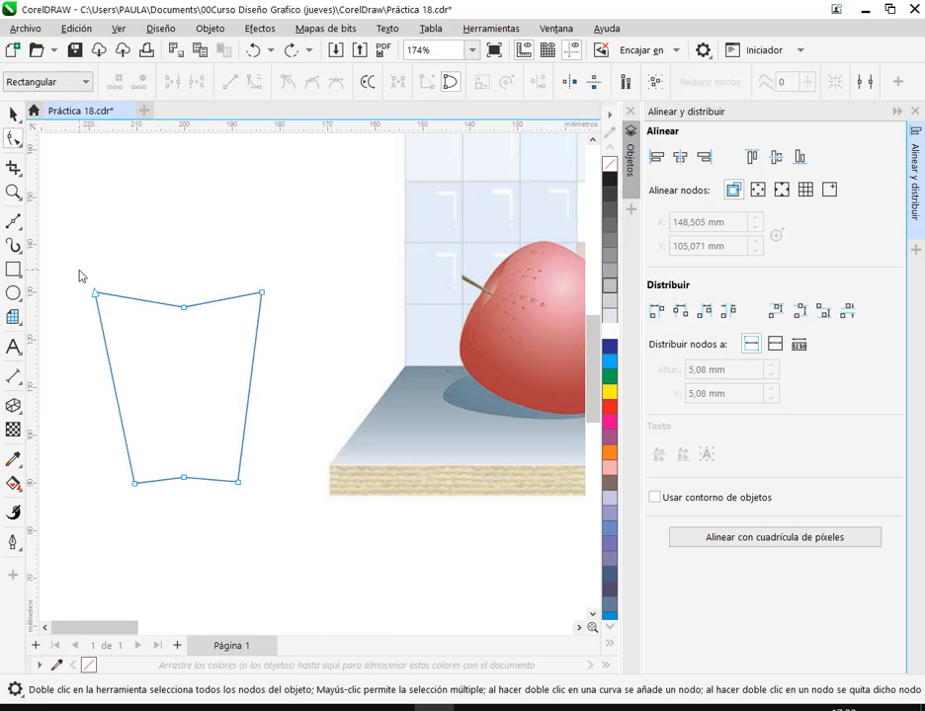
left_click_drag(79, 277, 300, 303)
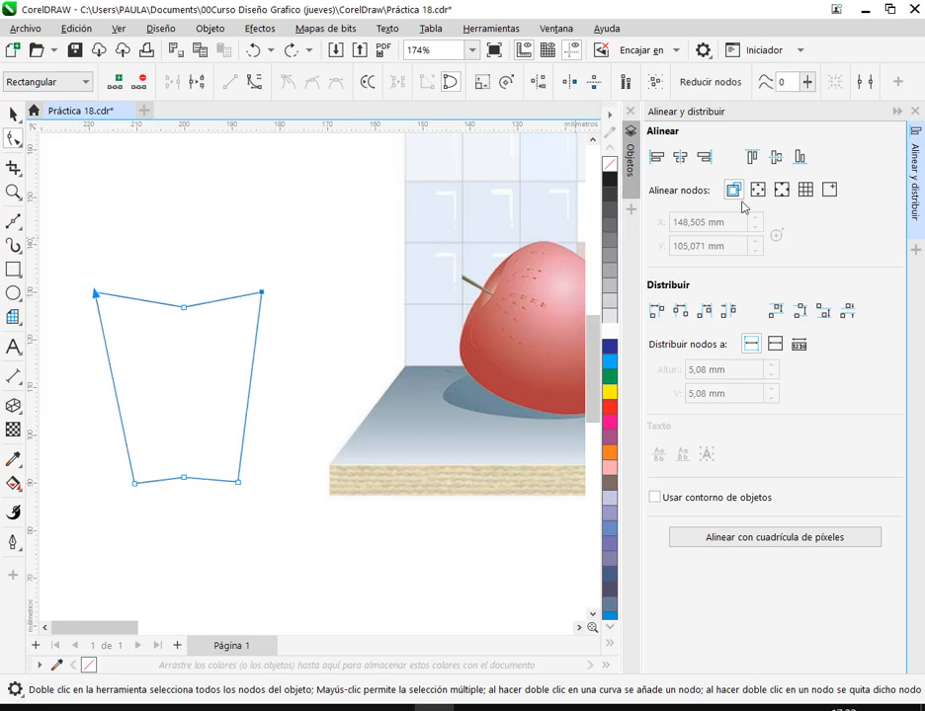
left_click(777, 166)
left_click_drag(105, 474, 283, 509)
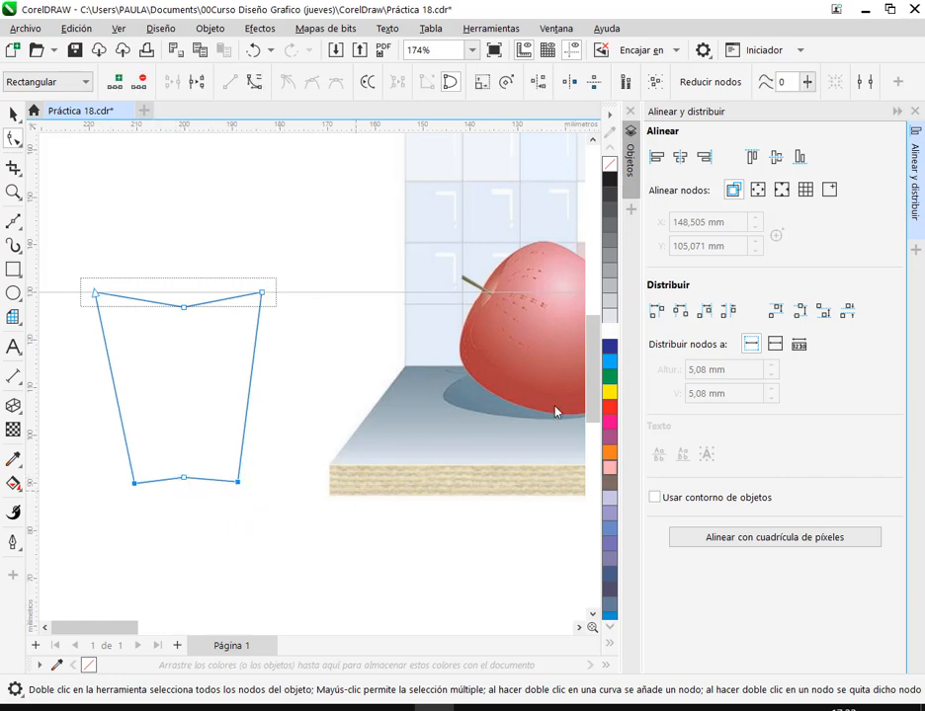
left_click(774, 161)
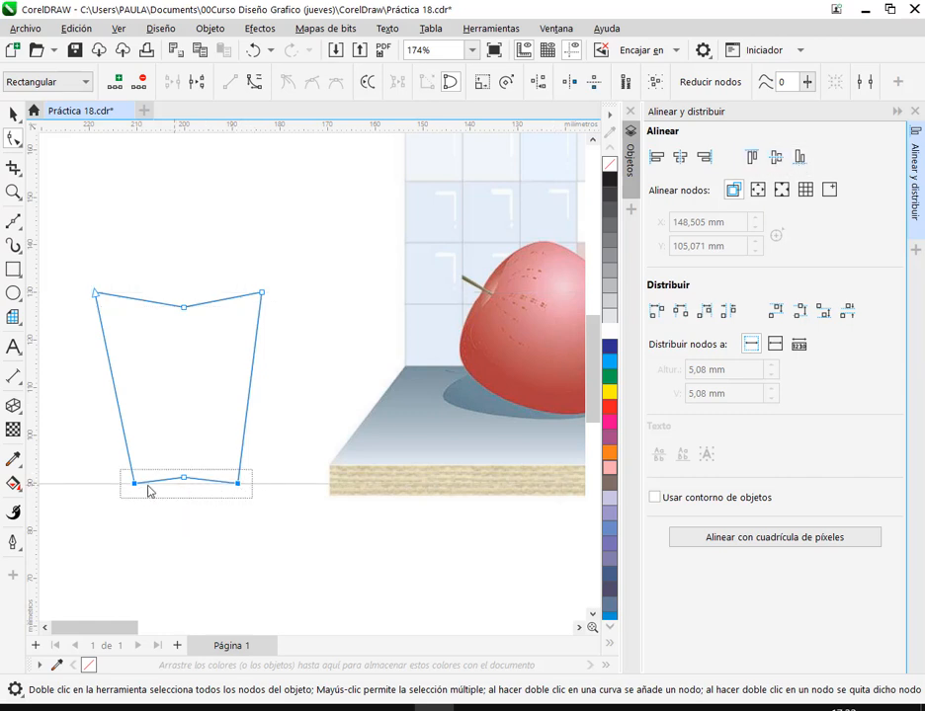
left_click(327, 394)
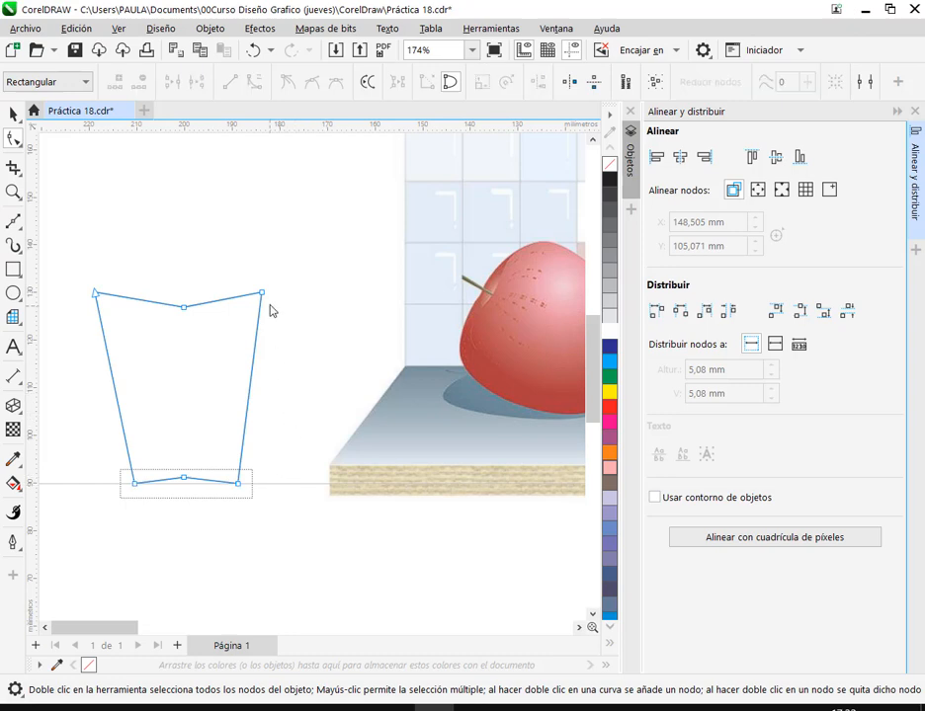
left_click(900, 110)
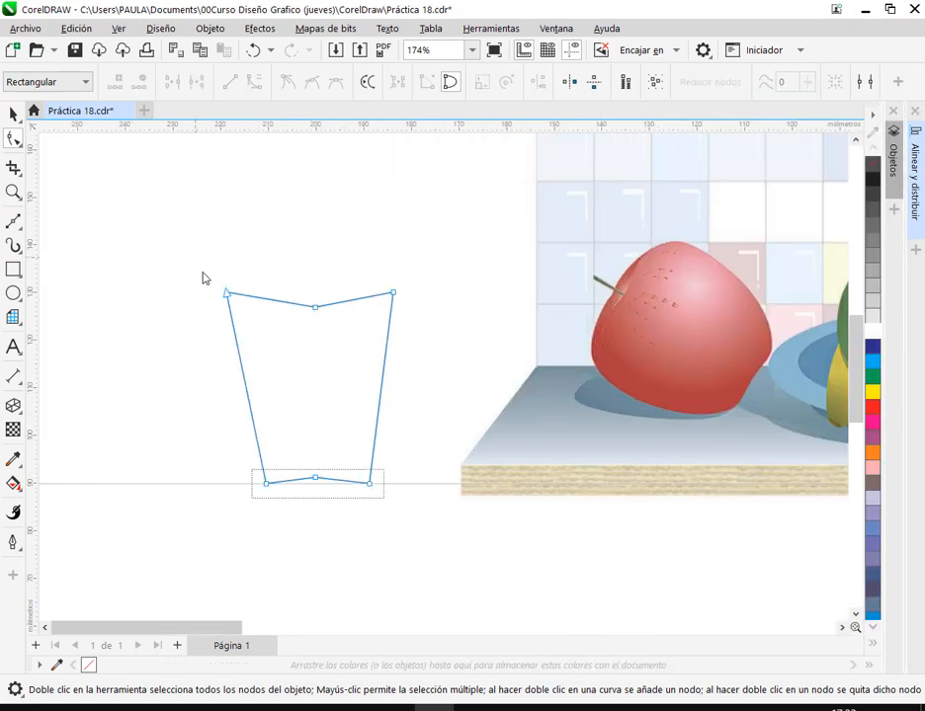
- Convert all segments of the apple outline to curves and make its nodes symmetrical
left_click_drag(200, 267, 411, 533)
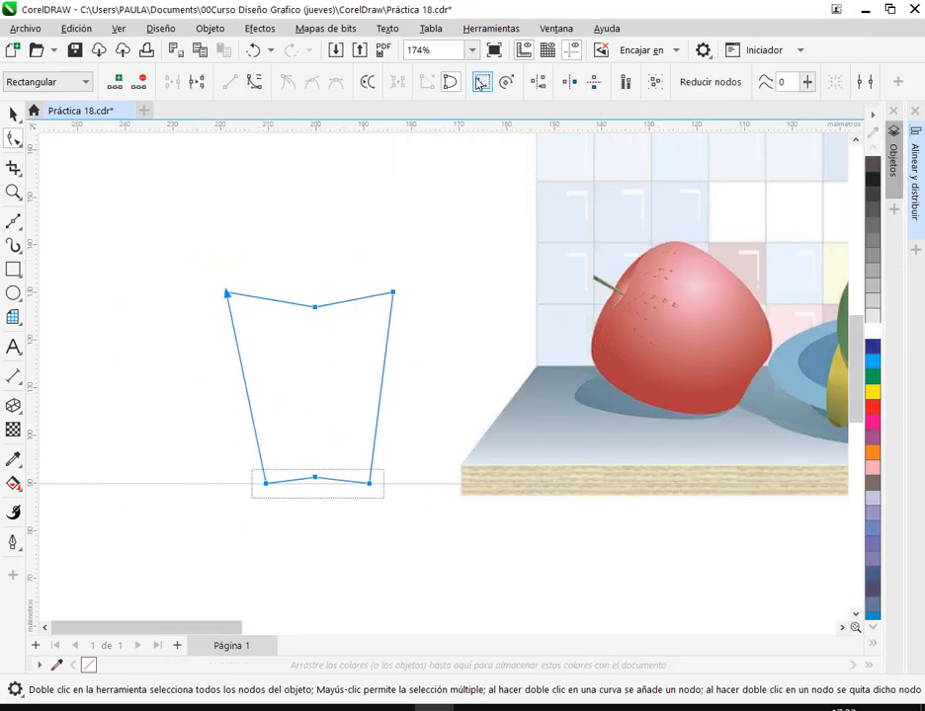
left_click(255, 81)
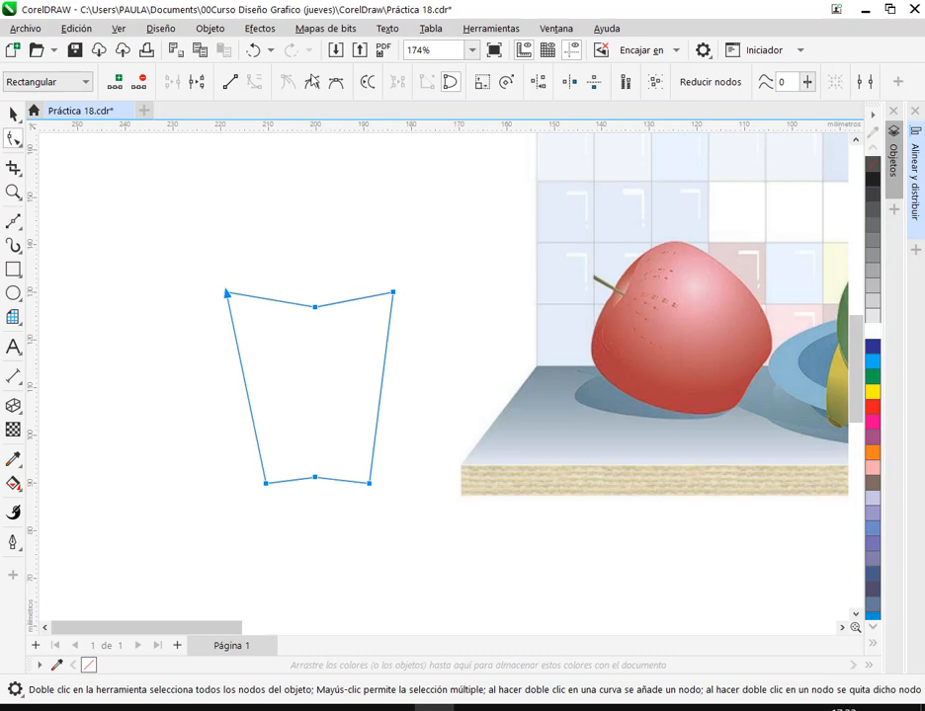
left_click(286, 83)
left_click(336, 83)
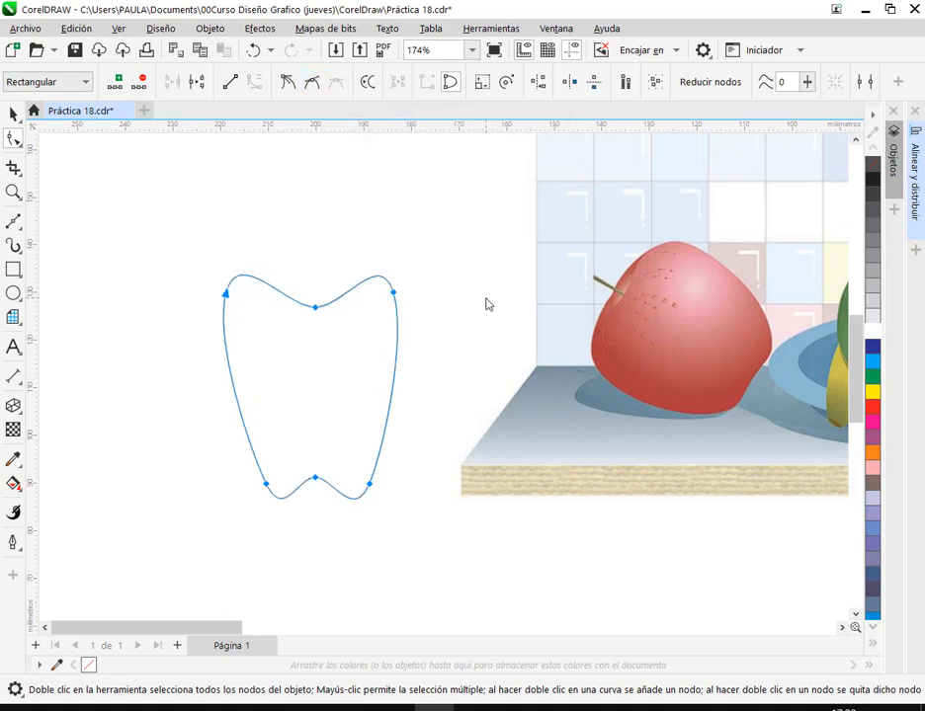
- Round the apple's two upper lobes by adjusting their nodes and handles, and raise the central dip slightly
left_click(393, 294)
left_click_drag(411, 342, 453, 322)
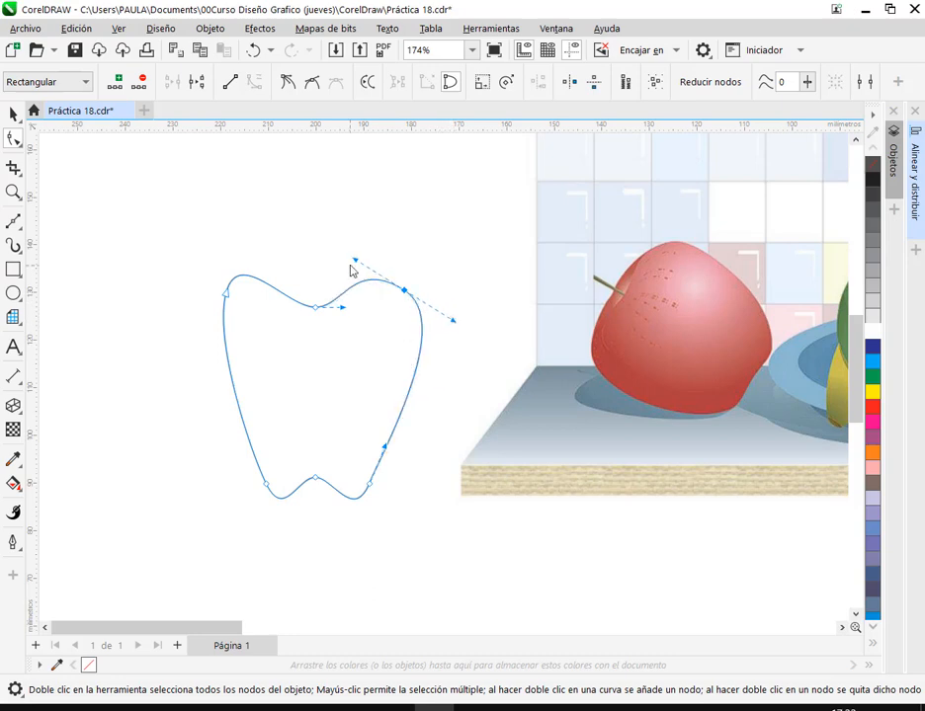
left_click_drag(356, 262, 360, 265)
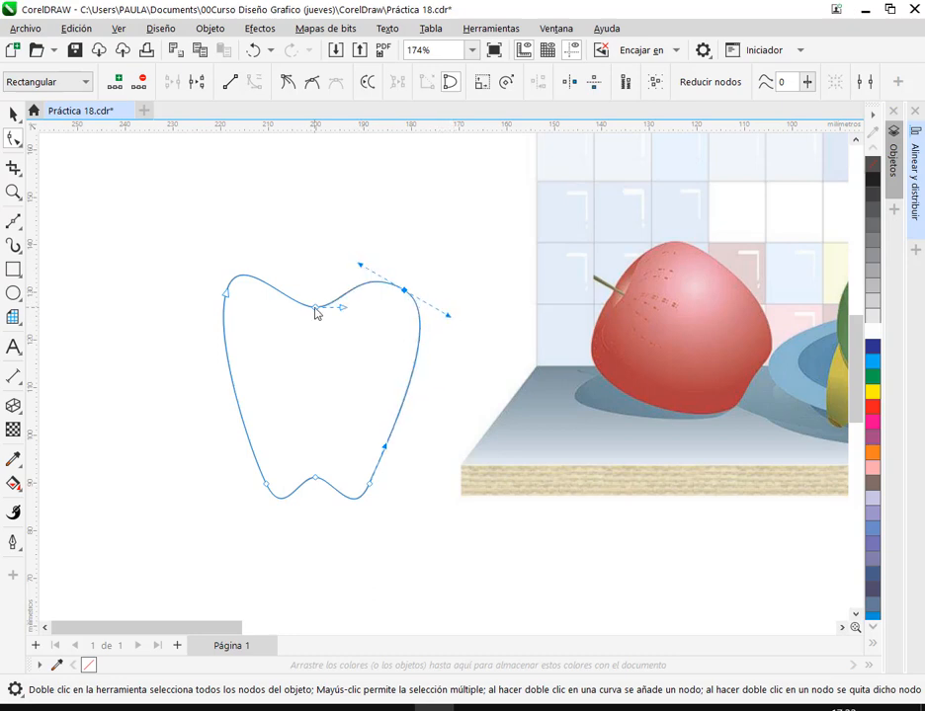
left_click_drag(316, 308, 318, 297)
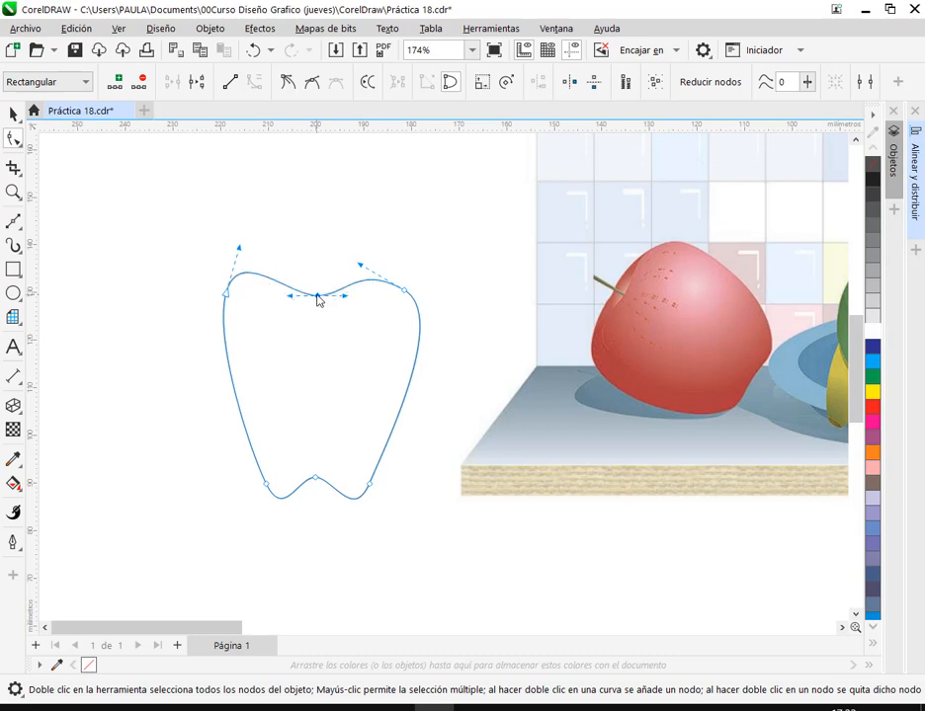
left_click(226, 294)
left_click_drag(240, 249, 261, 255)
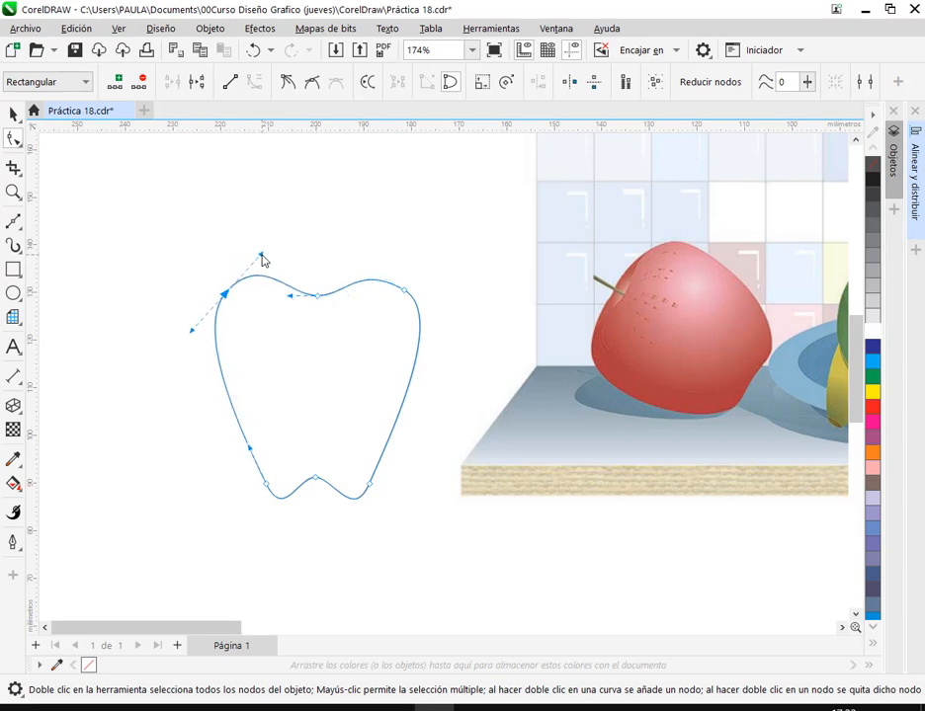
- Move the two upper corner nodes outward to widen the top of the apple
left_click(404, 290)
left_click_drag(405, 293, 417, 293)
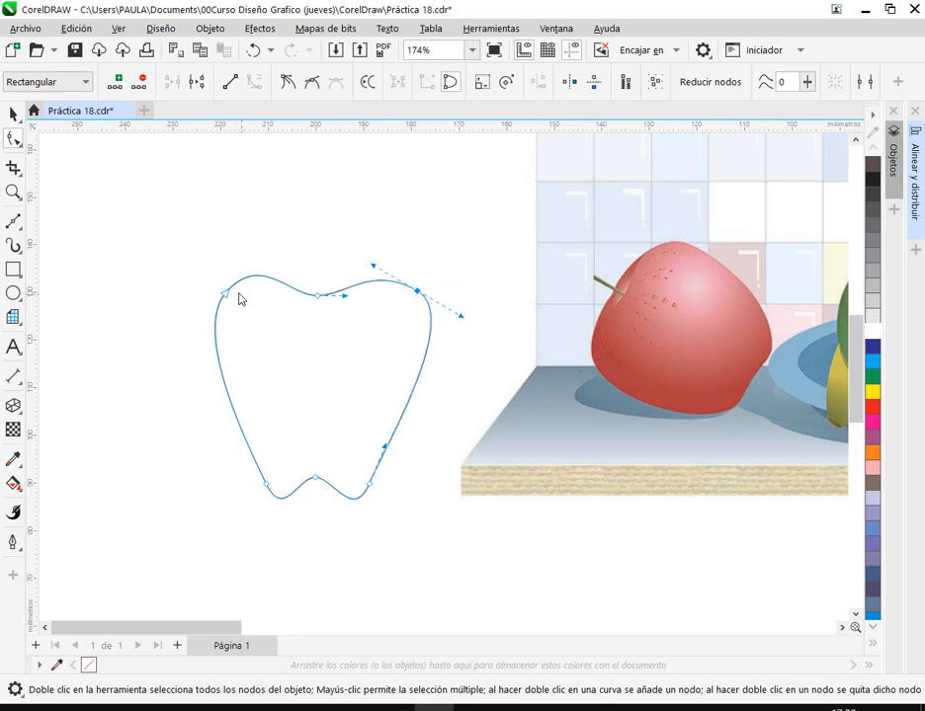
left_click_drag(226, 295, 215, 295)
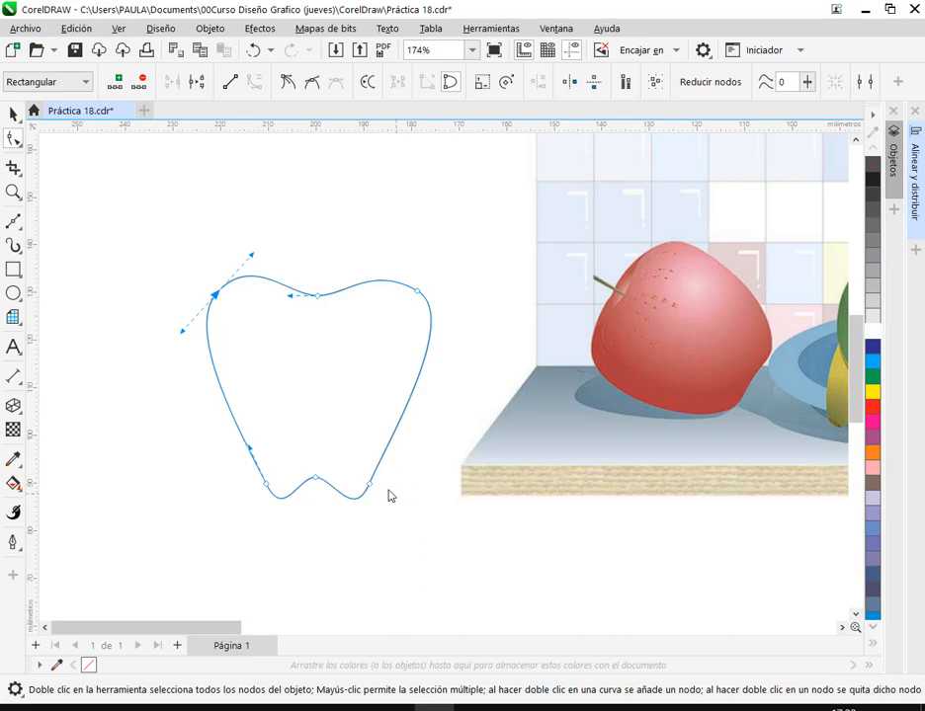
- Lower the apple outline's bottom centre node and angle both lower corner handles outward to round the base
left_click_drag(317, 481, 316, 491)
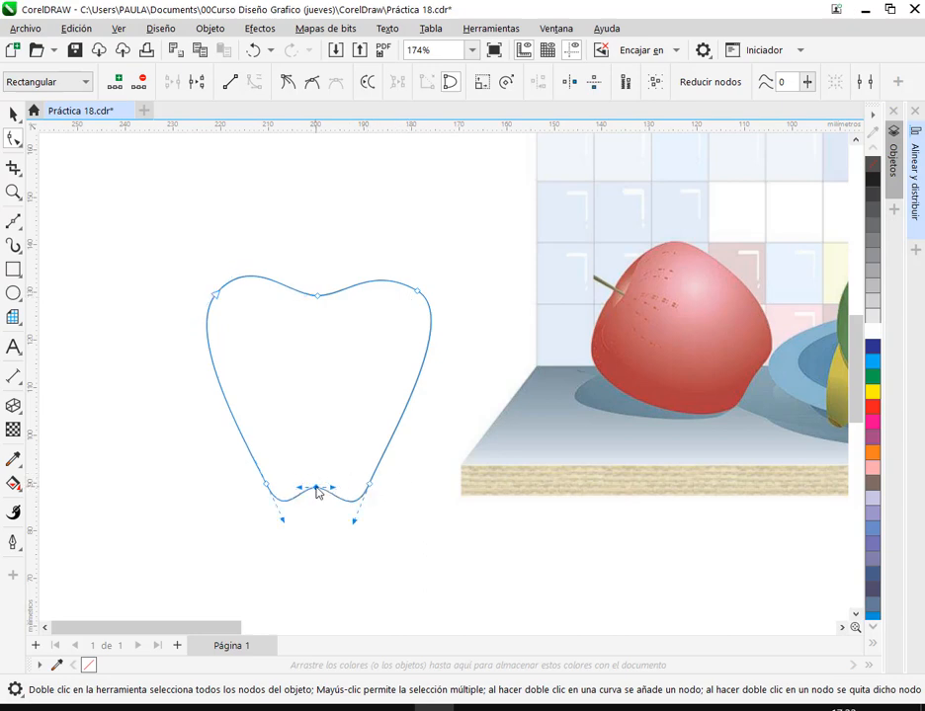
left_click(369, 485)
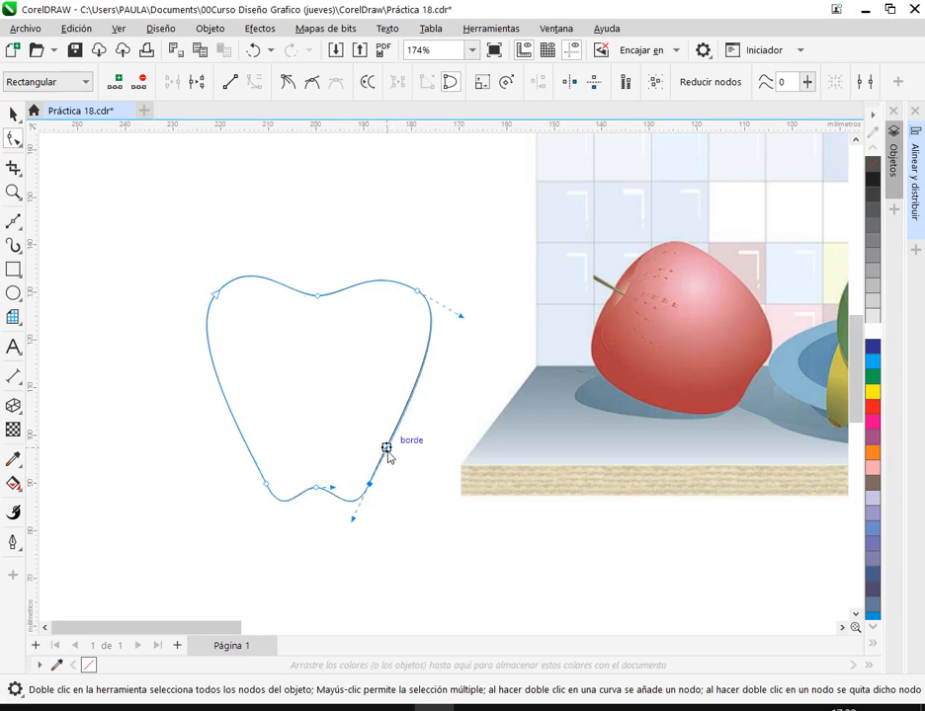
mouse_move(386, 445)
left_mouse_down()
mouse_move(404, 462)
mouse_move(392, 462)
left_mouse_up()
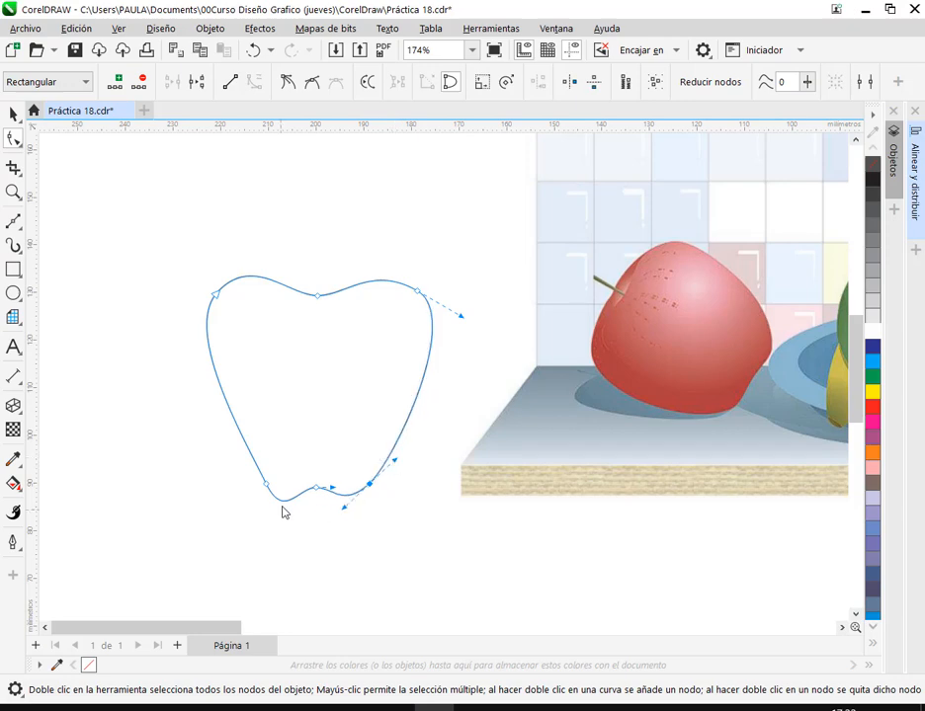
left_click_drag(267, 490, 302, 509)
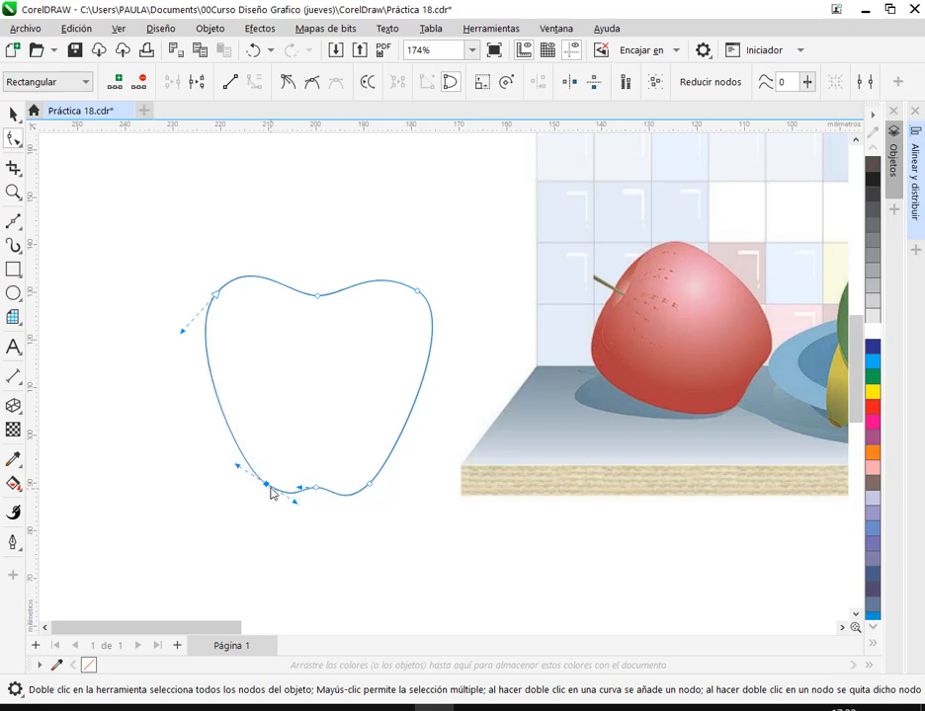
- Move the apple's two lower corner nodes outward and shift the bottom centre node slightly up and to the right
left_click_drag(264, 488, 254, 485)
left_click_drag(370, 489, 392, 487)
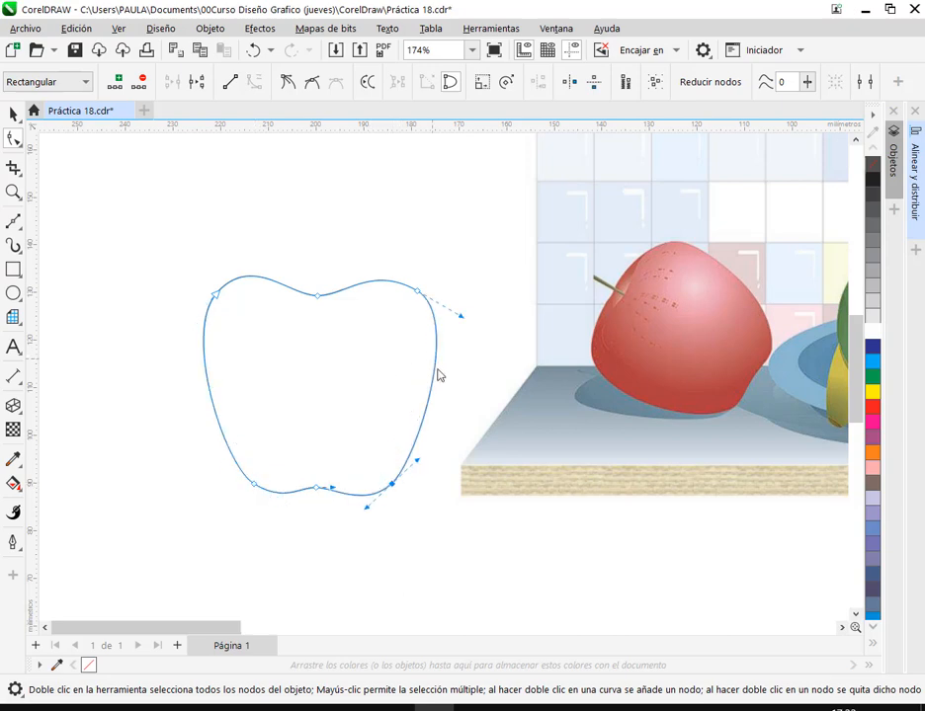
left_click_drag(394, 491, 401, 486)
left_click_drag(317, 491, 326, 485)
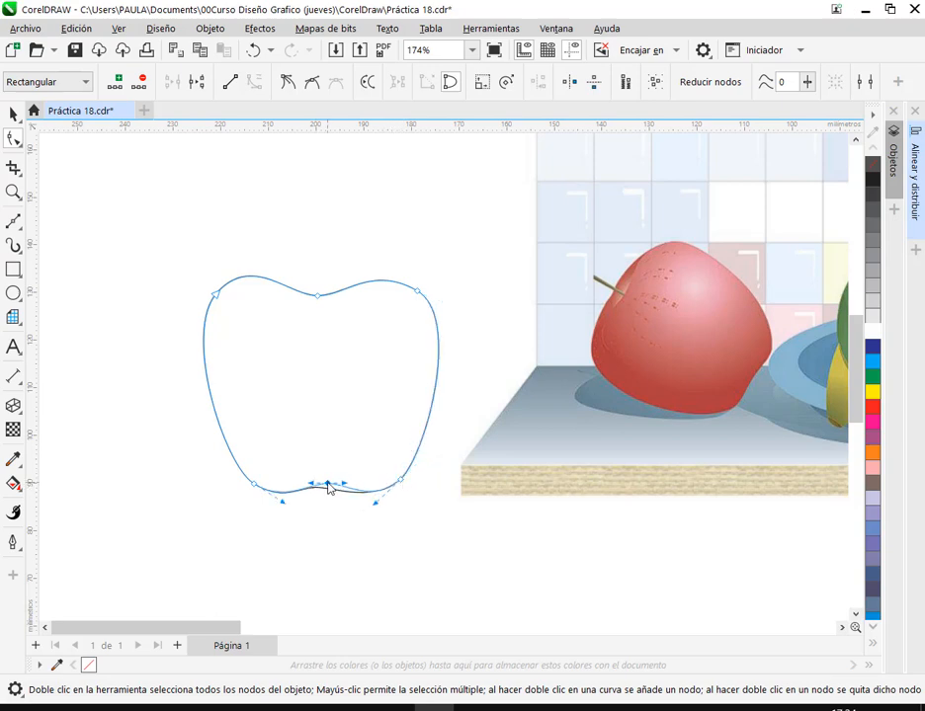
- Make the upper right node smooth and extend the outer handles of both upper corner nodes to widen the apple's sides
left_click(417, 293)
left_click_drag(462, 322, 491, 321)
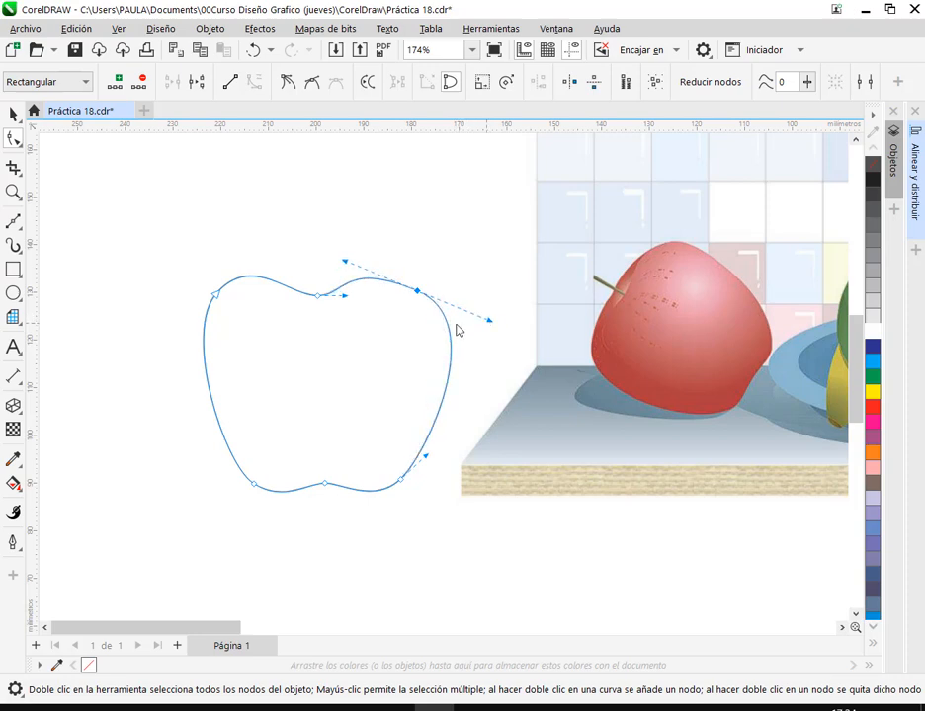
key("ctrl+z")
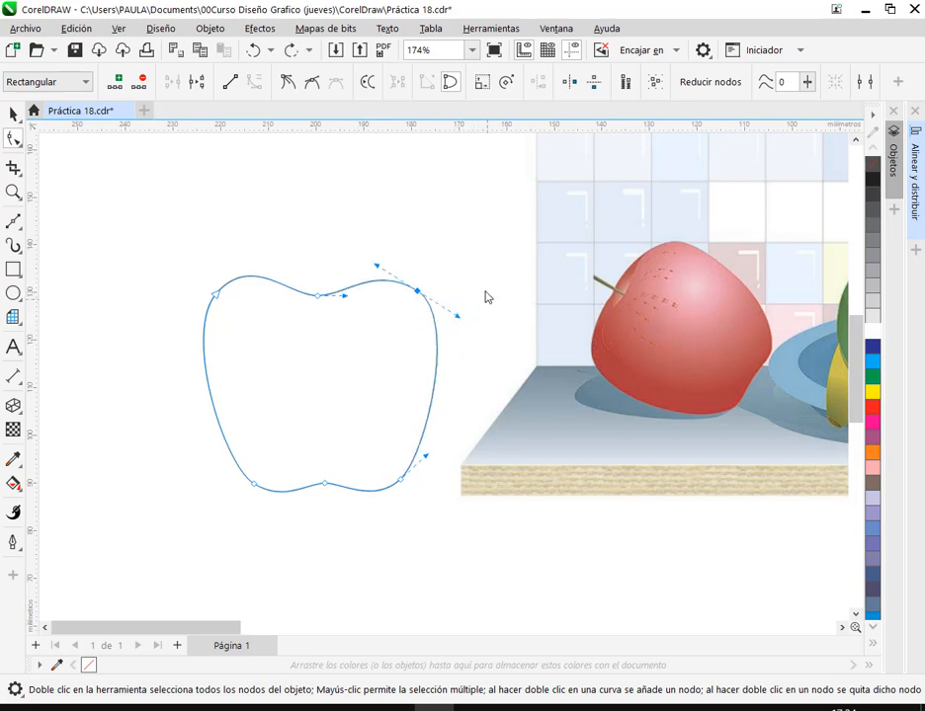
left_click(314, 83)
left_click_drag(460, 322, 485, 327)
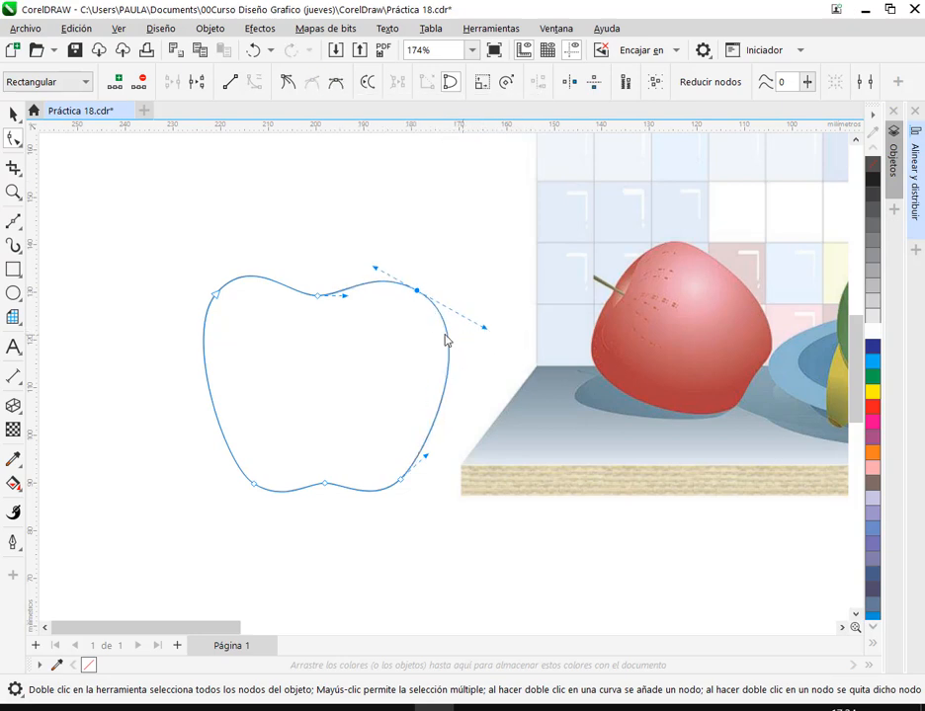
left_click(215, 295)
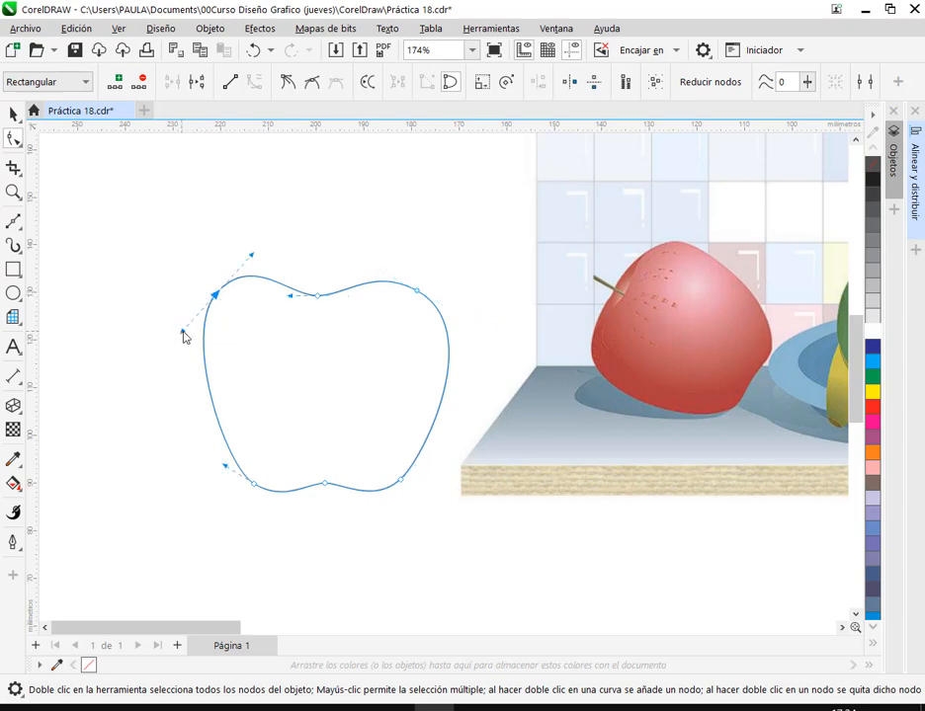
left_click_drag(183, 333, 160, 339)
key("ctrl+z")
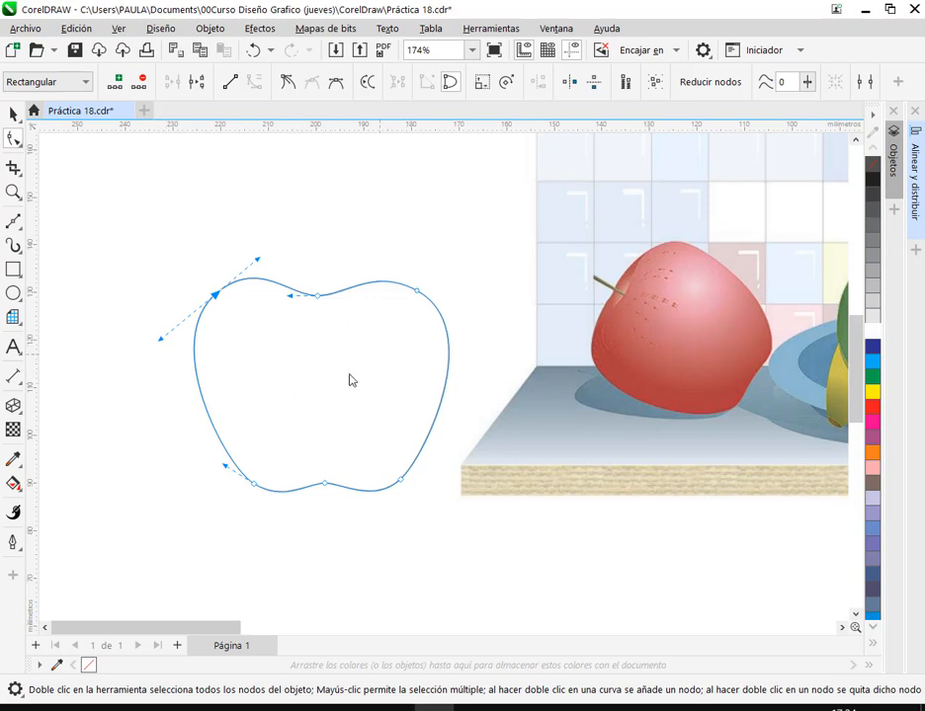
- Stretch the apple outline upward to about 49.7 mm tall and move it to the empty area up and left of the reference picture
left_click(4, 115)
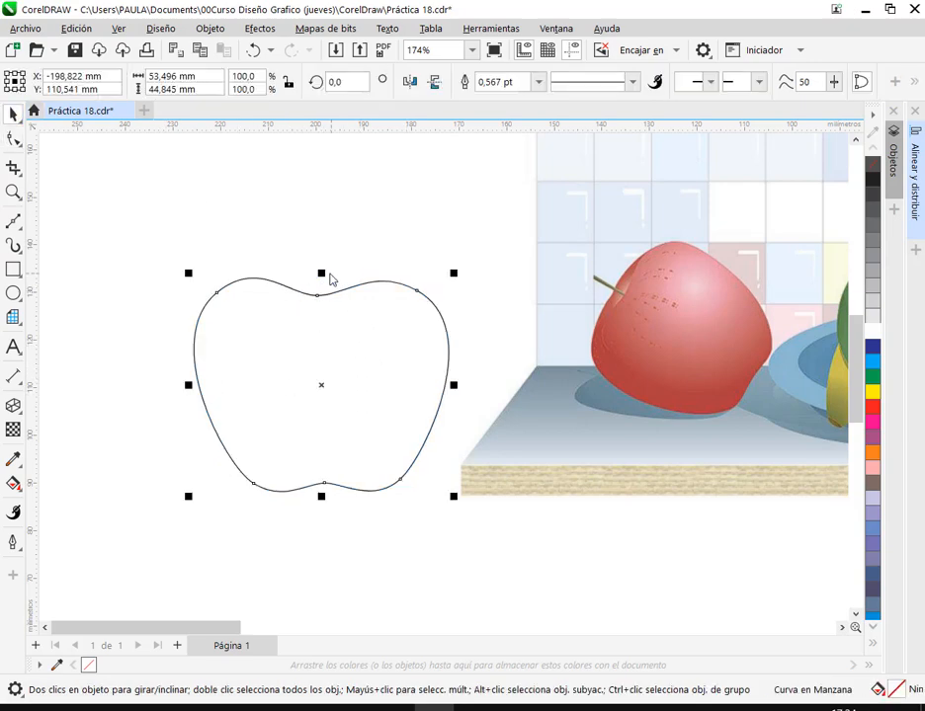
left_click_drag(326, 278, 324, 251)
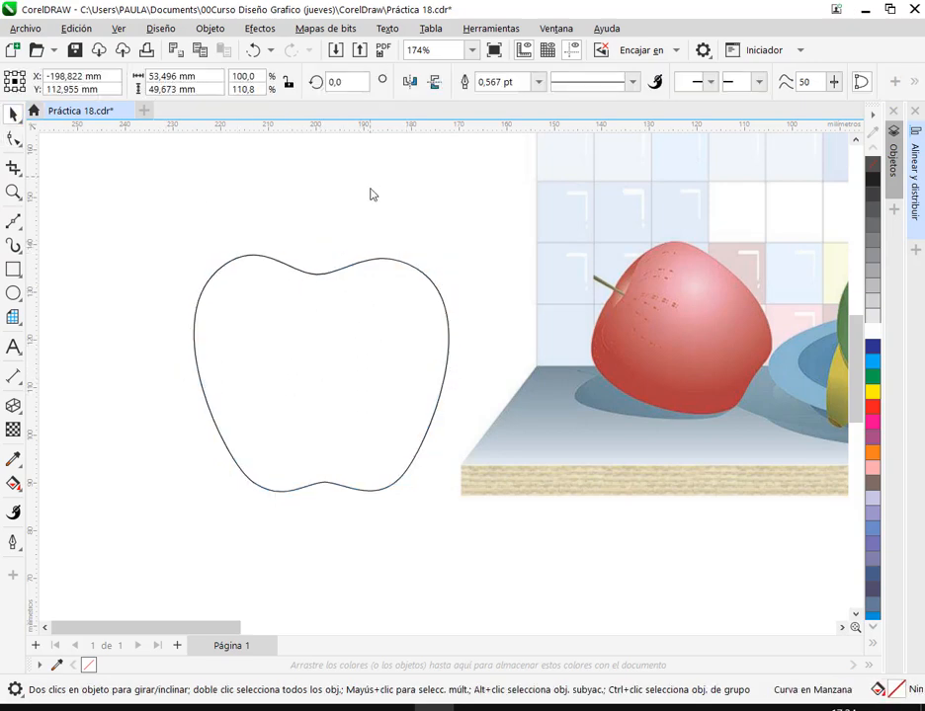
left_click(372, 194)
left_click(376, 385)
scroll(381, 394, "down", 4)
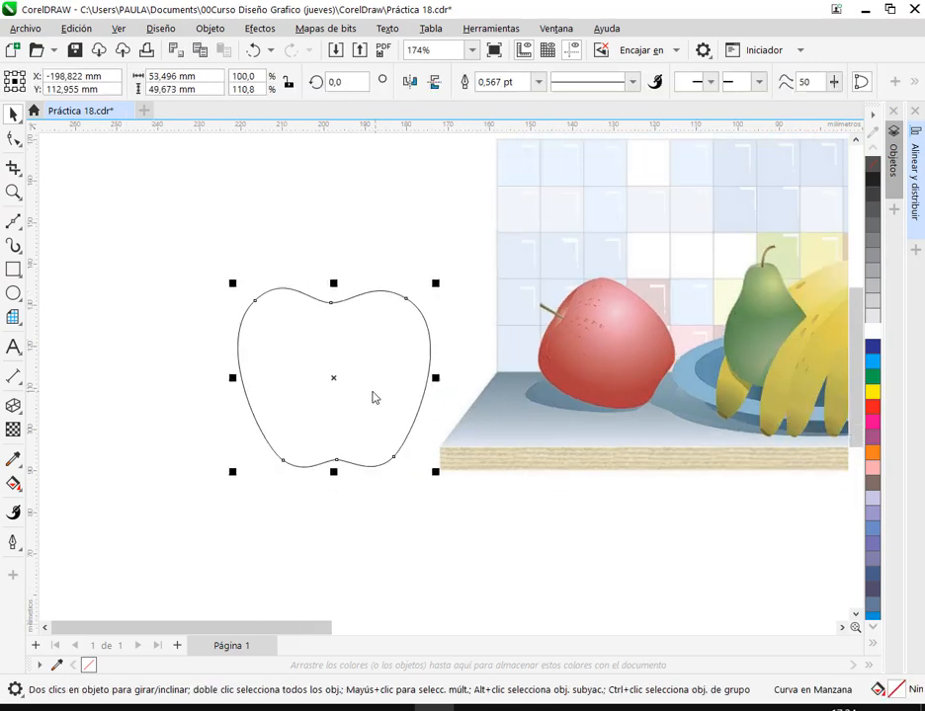
left_click_drag(369, 388, 205, 203)
- Draw an ellipse about 56.5 by 57.3 mm left of the reference picture and shift it slightly away from the tabletop
left_click(14, 293)
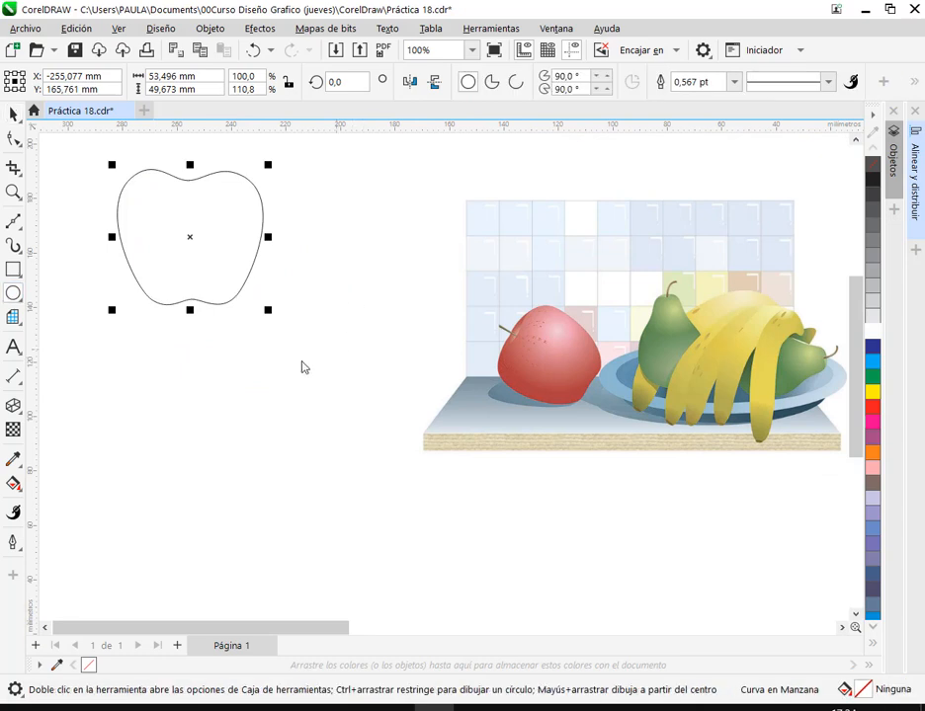
mouse_move(280, 321)
left_mouse_down()
mouse_move(330, 394)
mouse_move(434, 478)
left_mouse_up()
key("space")
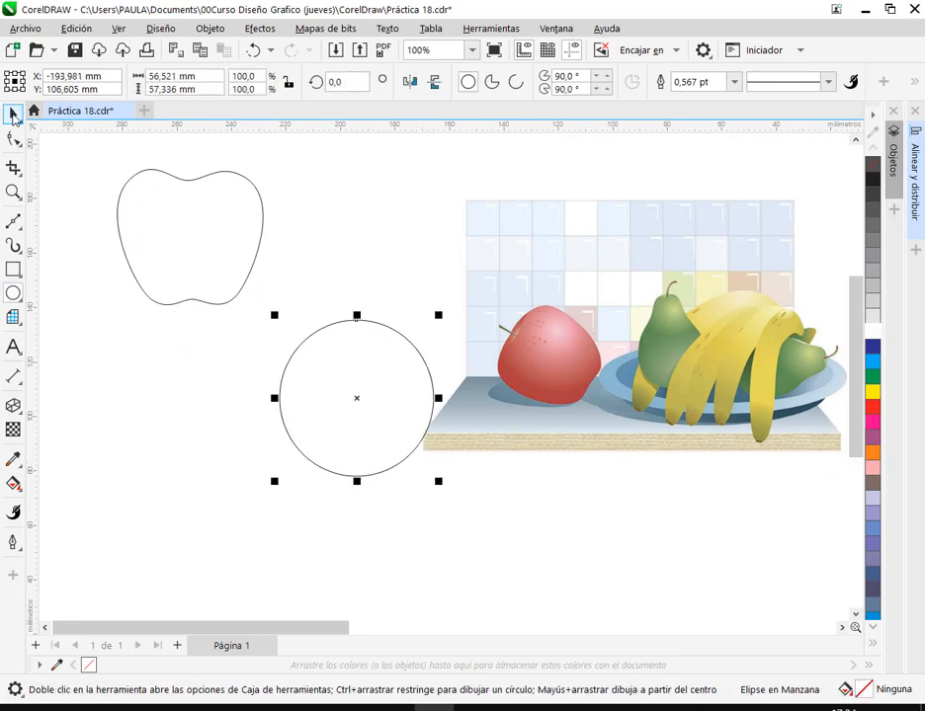
left_click_drag(360, 393, 318, 387)
scroll(363, 402, "up", 1)
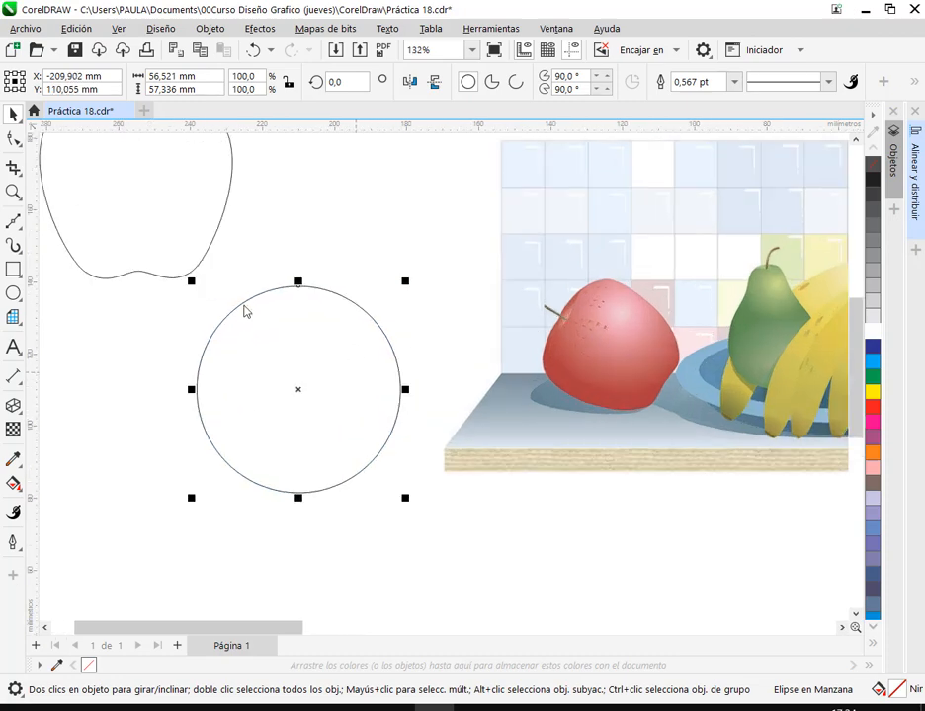
- Convert the ellipse to curves for node editing
left_click(14, 139)
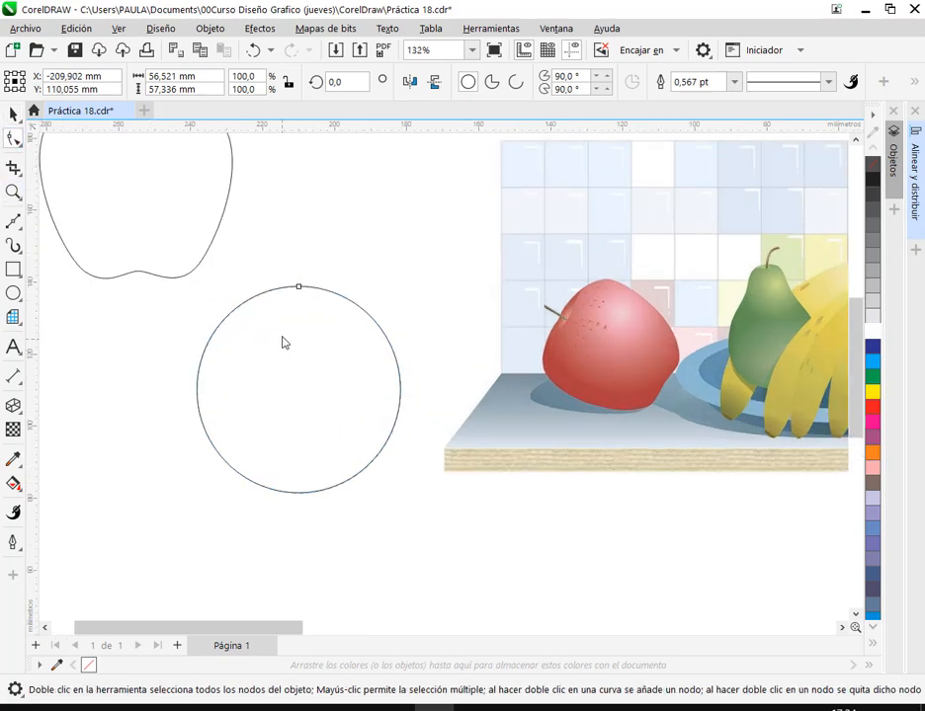
right_click(285, 340)
left_click(357, 245)
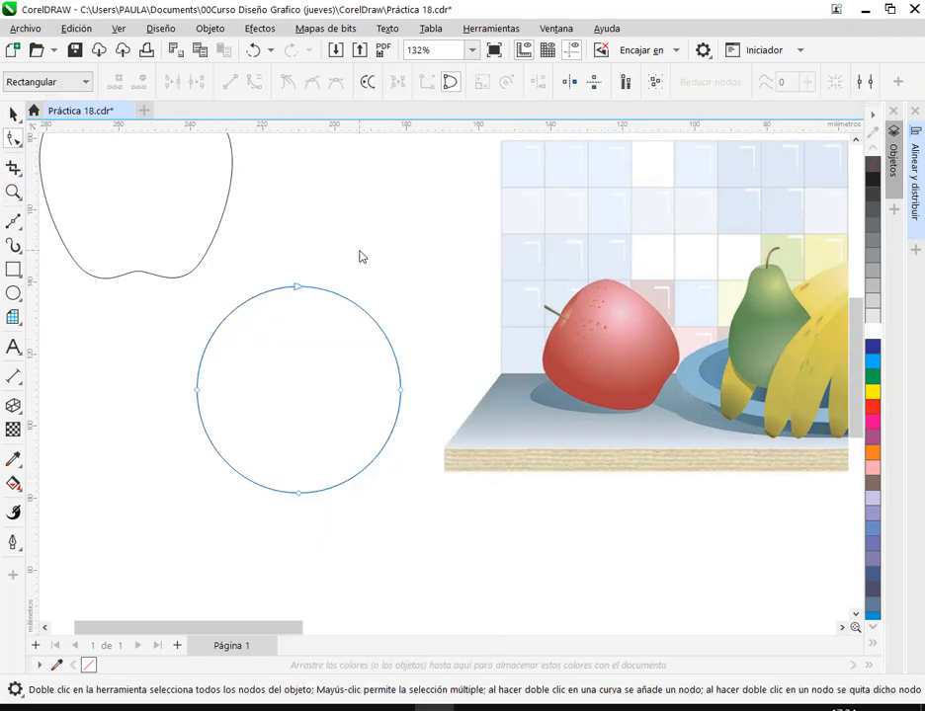
- Add nodes on either side of the circle's top and bottom nodes, and delete its two side nodes
left_click(247, 301)
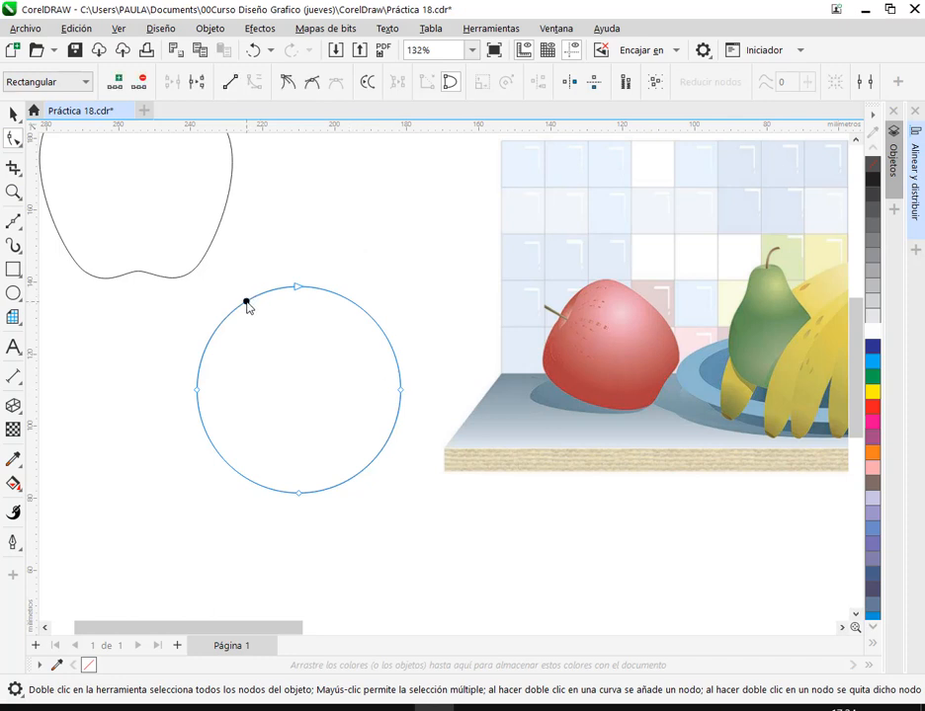
left_click(358, 305)
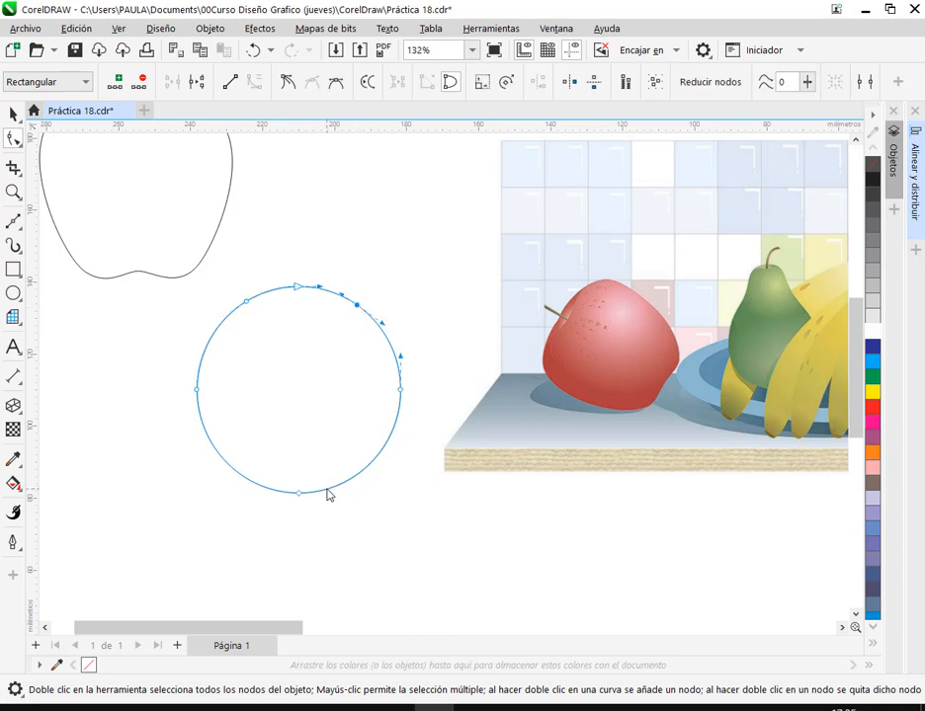
left_click(327, 490)
left_click_drag(163, 381, 448, 424)
key("Delete")
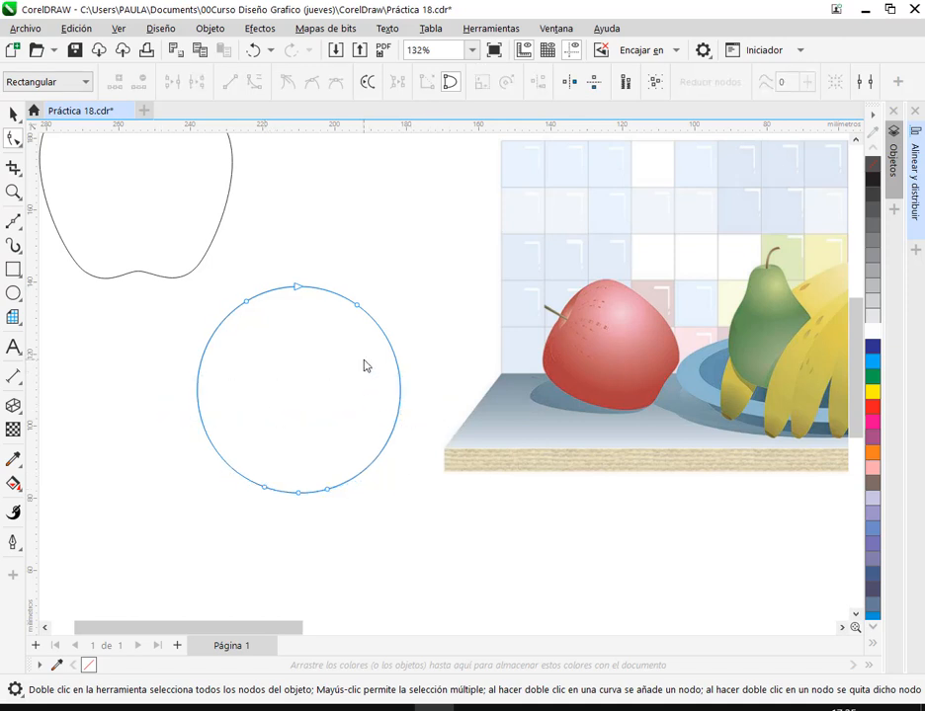
- Pull the circle's top centre node down and its bottom centre node slightly up to form the apple's dips
left_click_drag(297, 287, 300, 316)
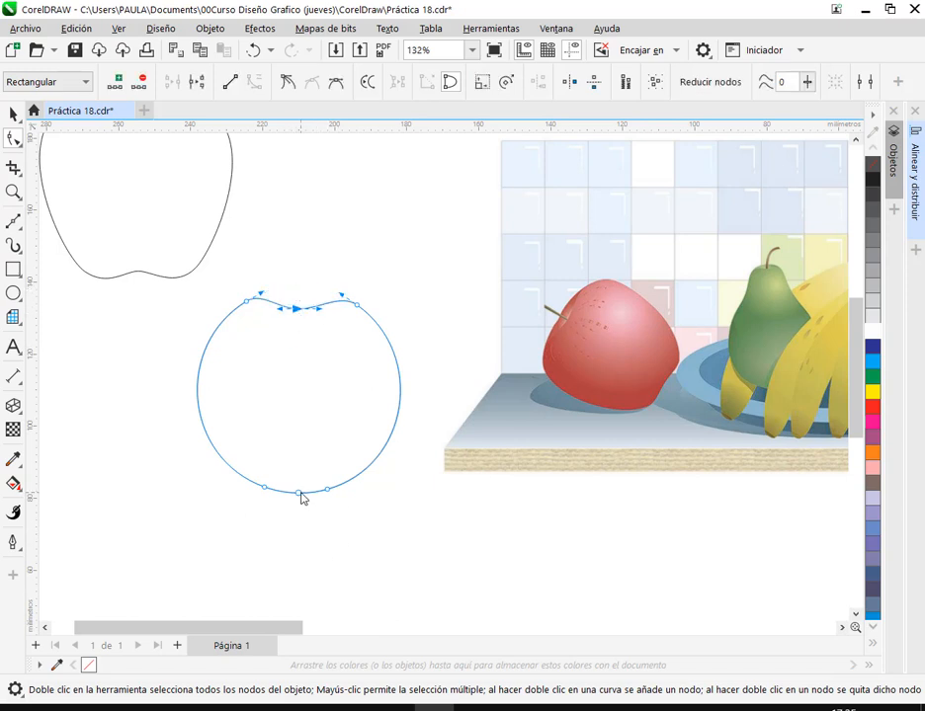
left_click_drag(299, 492, 299, 483)
scroll(293, 432, "up", 5)
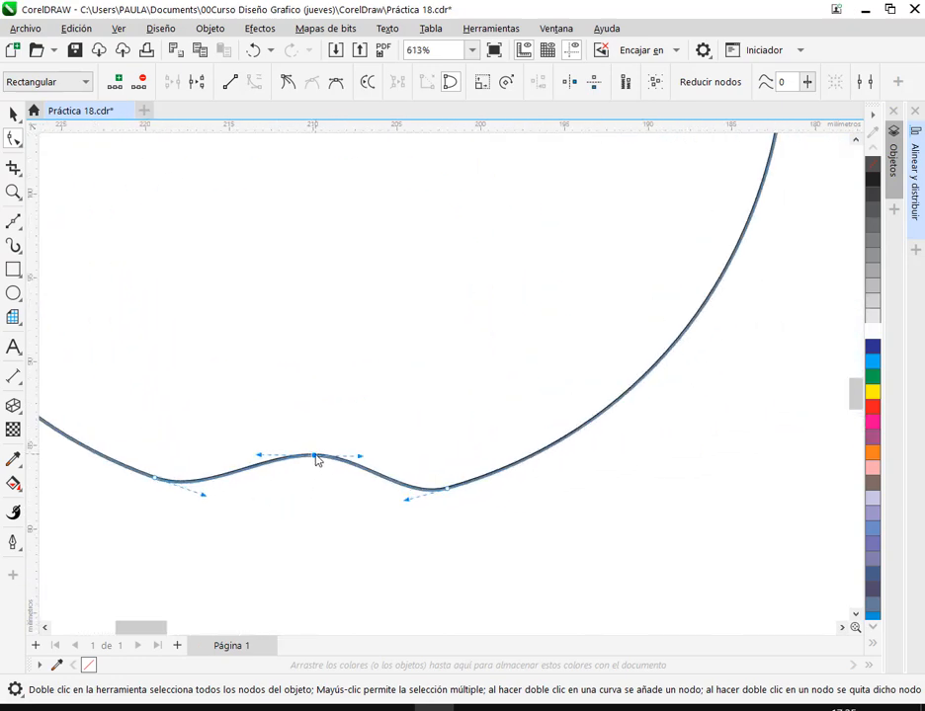
left_click_drag(316, 460, 313, 468)
scroll(353, 458, "down", 4)
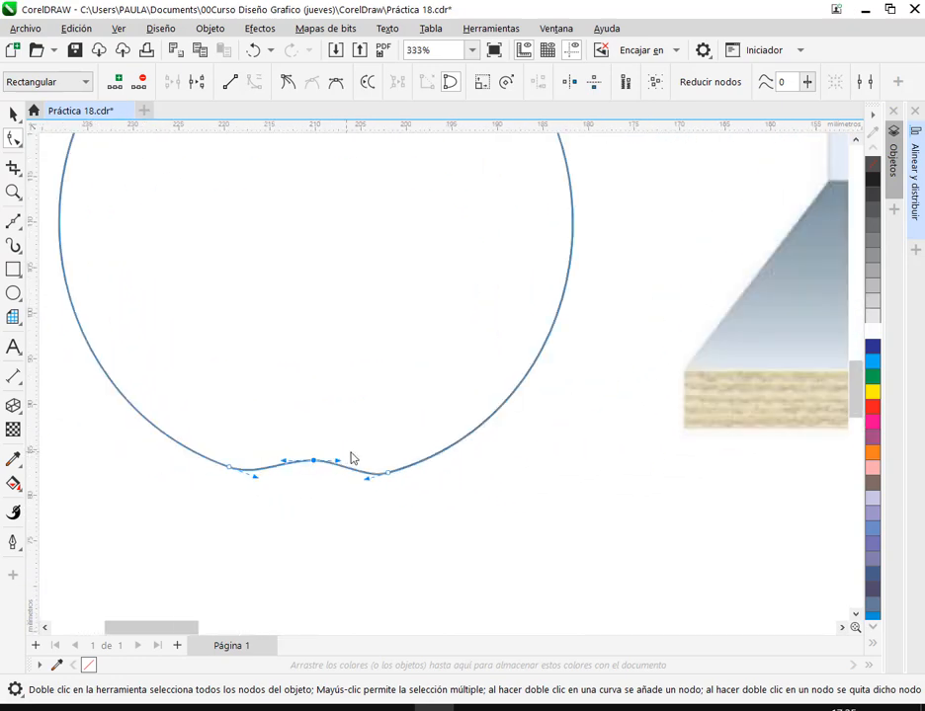
- Adjust the upper right and lower right node handles so the new apple's right side tapers toward the base
left_click_drag(417, 427, 383, 489)
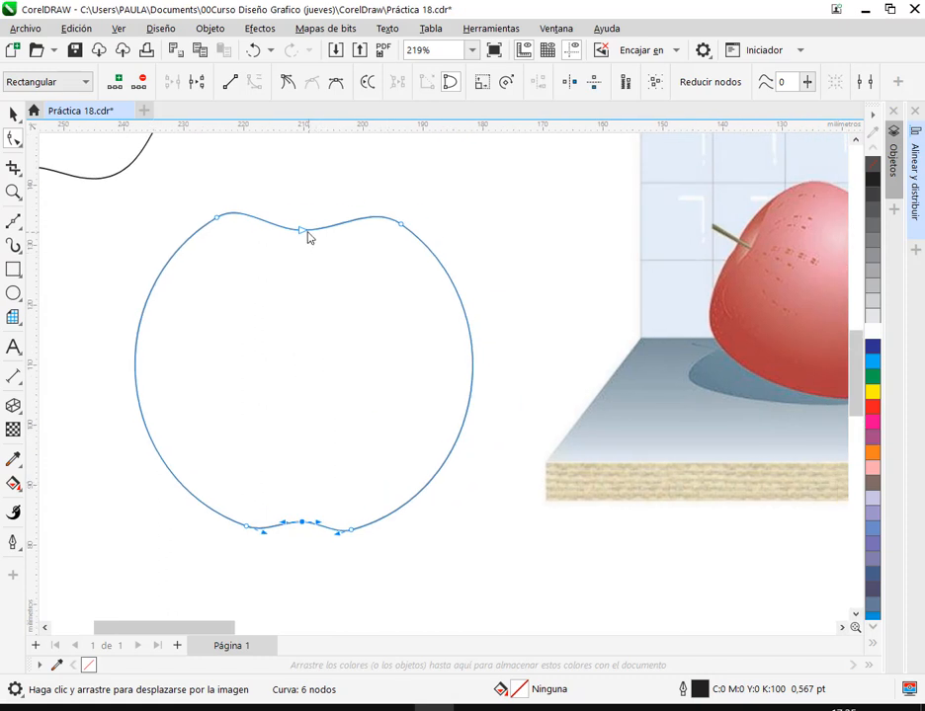
left_click(401, 225)
left_click_drag(517, 308, 518, 284)
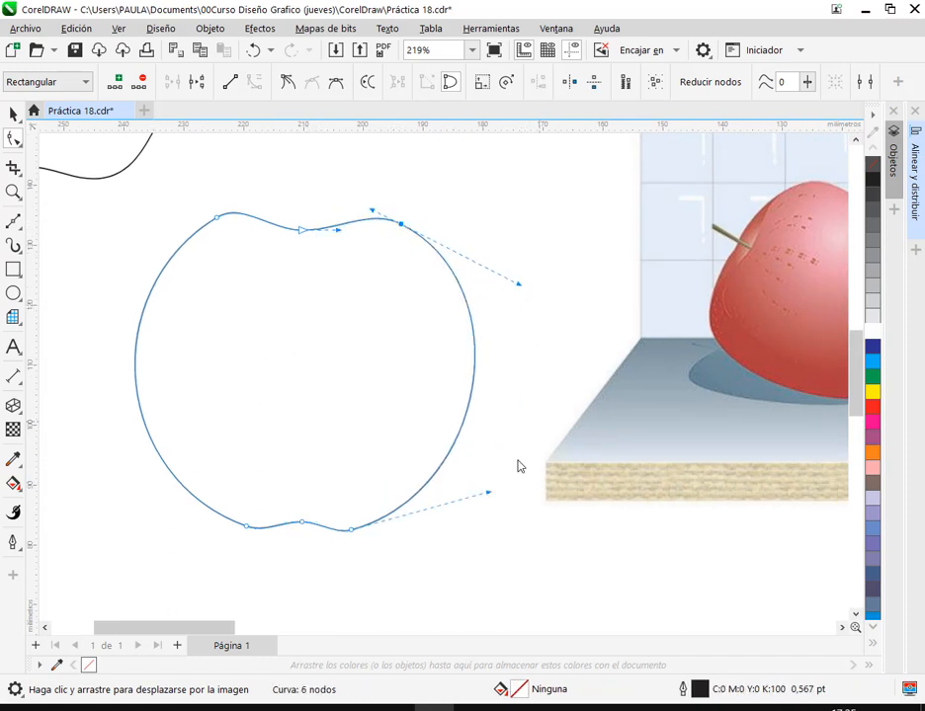
left_click_drag(481, 495, 439, 527)
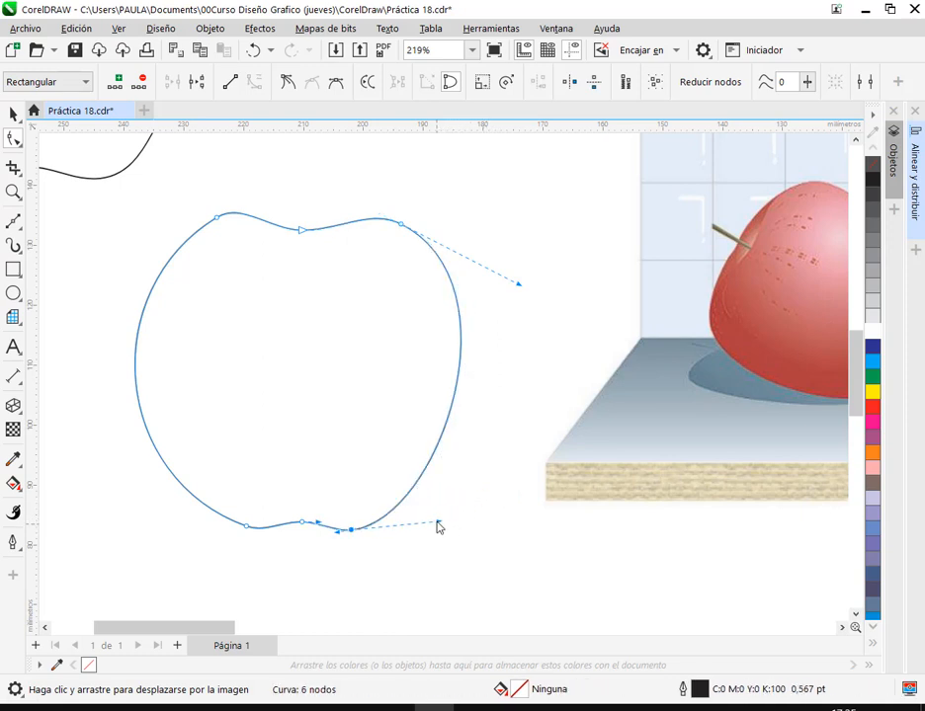
- Adjust both handles of the lower left node so the new apple's left side tapers toward the base
left_click(246, 527)
mouse_move(264, 537)
left_mouse_down()
mouse_move(275, 529)
mouse_move(272, 536)
left_mouse_up()
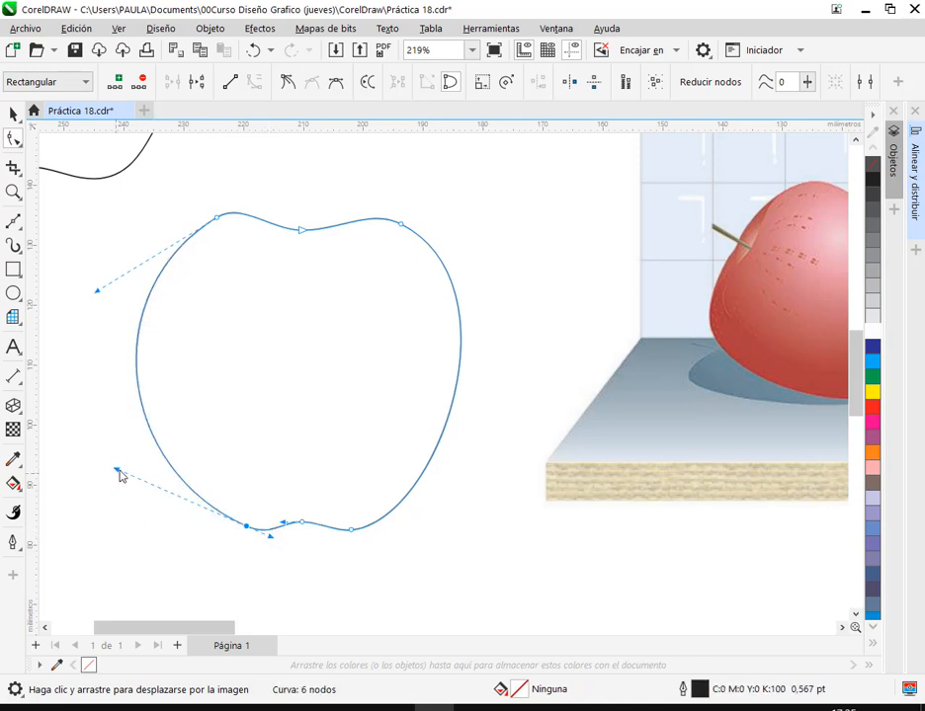
left_click_drag(117, 471, 160, 517)
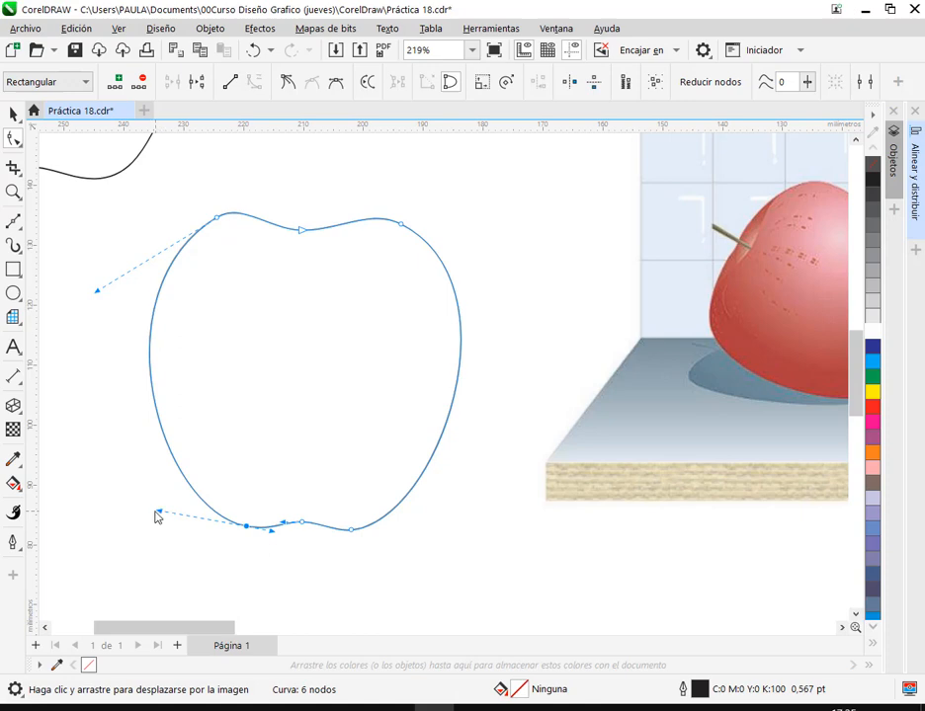
- Move the new apple's upper left node outward to widen its left lobe, and select the top centre node
scroll(307, 419, "down", 2)
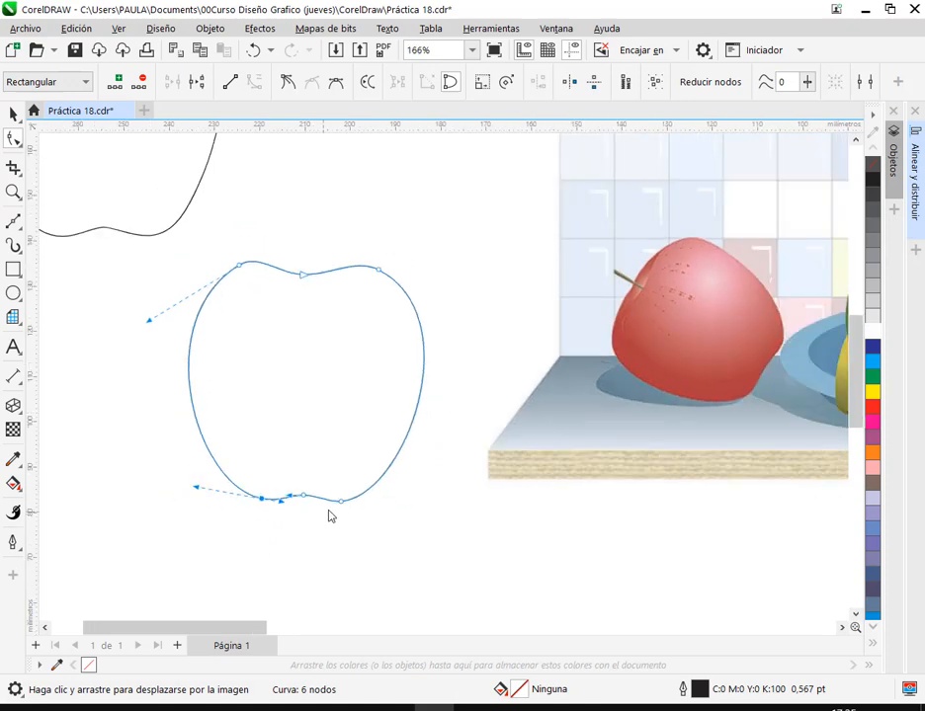
left_click(240, 266)
mouse_move(240, 266)
left_mouse_down()
mouse_move(225, 270)
mouse_move(250, 261)
left_mouse_up()
left_click(303, 276)
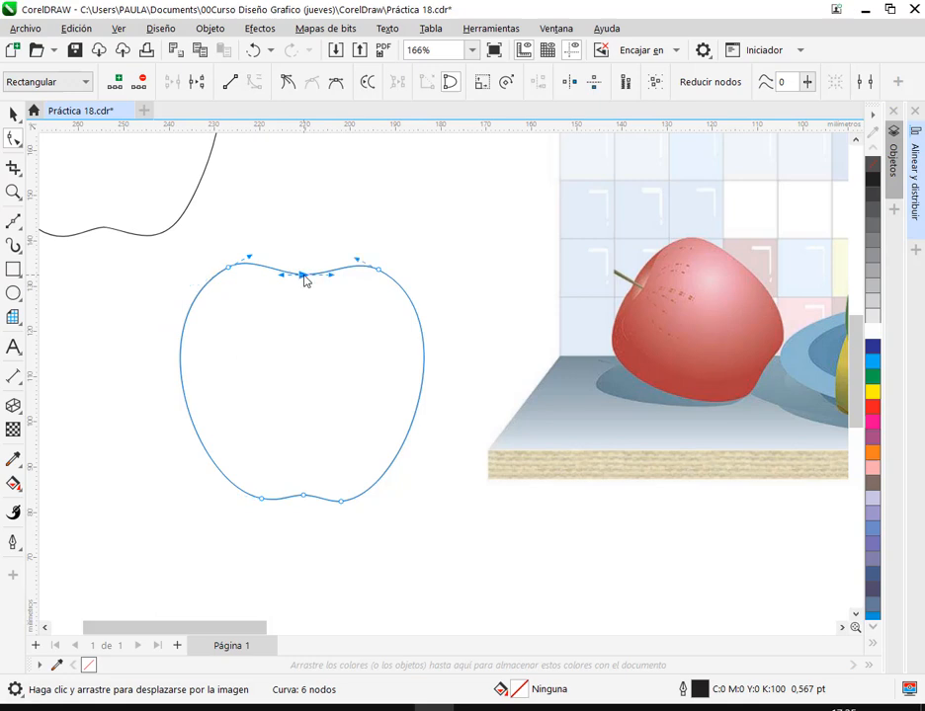
- Move the new apple's lower left node slightly outward to widen its base, and select the bottom centre node
left_click(363, 523)
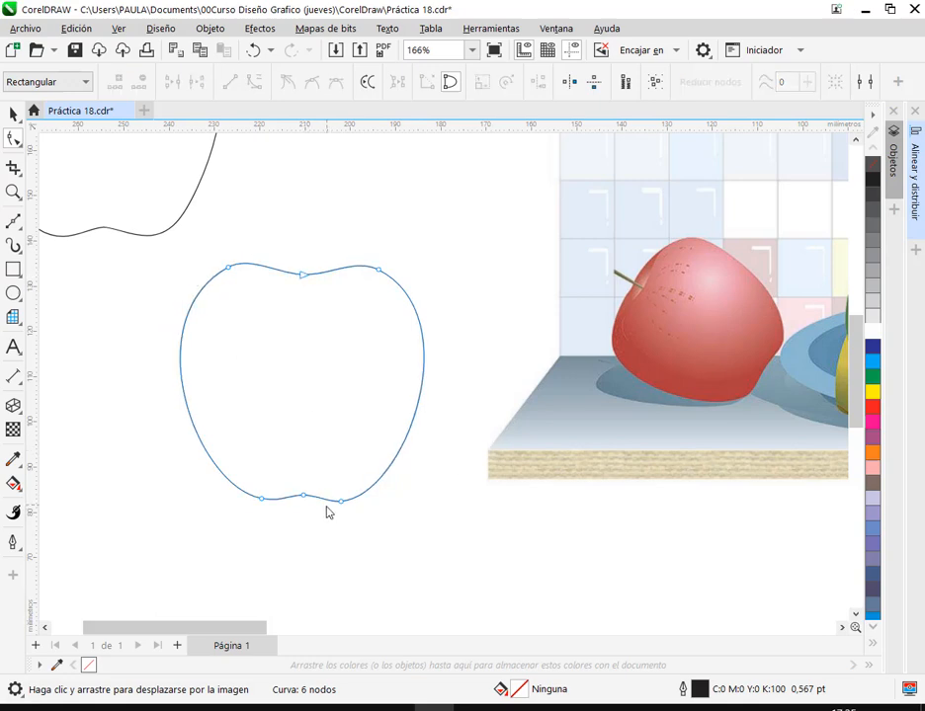
scroll(270, 506, "up", 3)
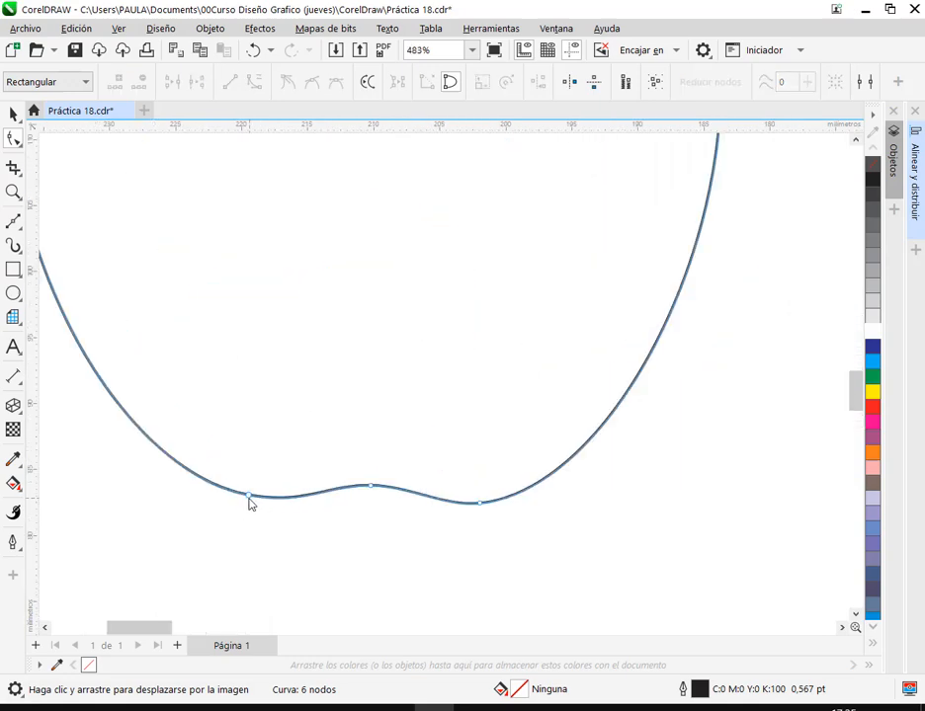
left_click_drag(250, 504, 234, 501)
left_click(371, 487)
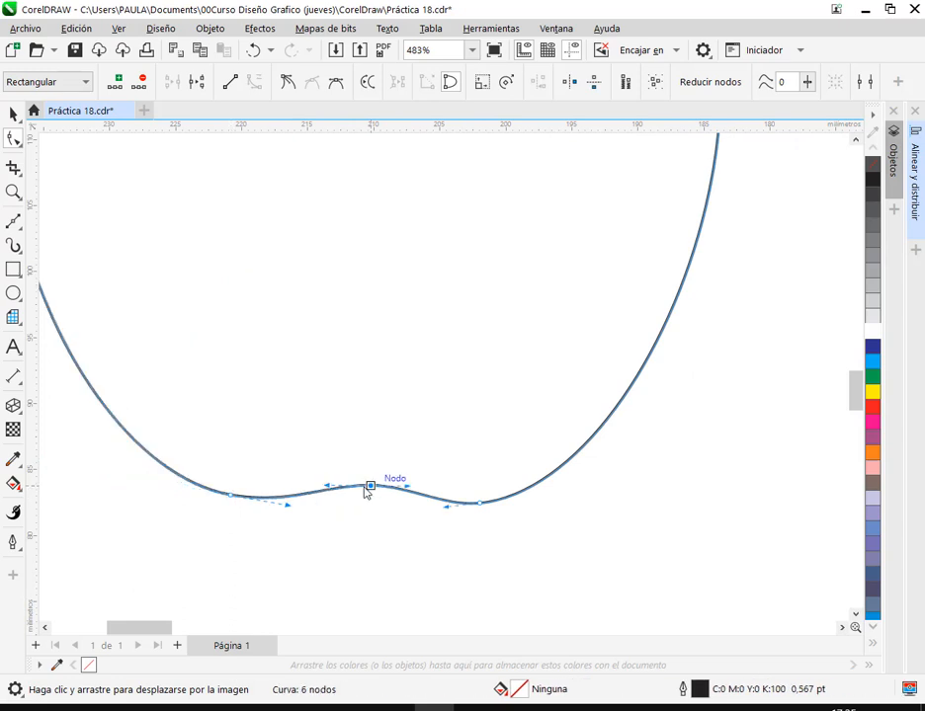
left_click_drag(365, 492, 400, 492)
scroll(426, 513, "down", 5)
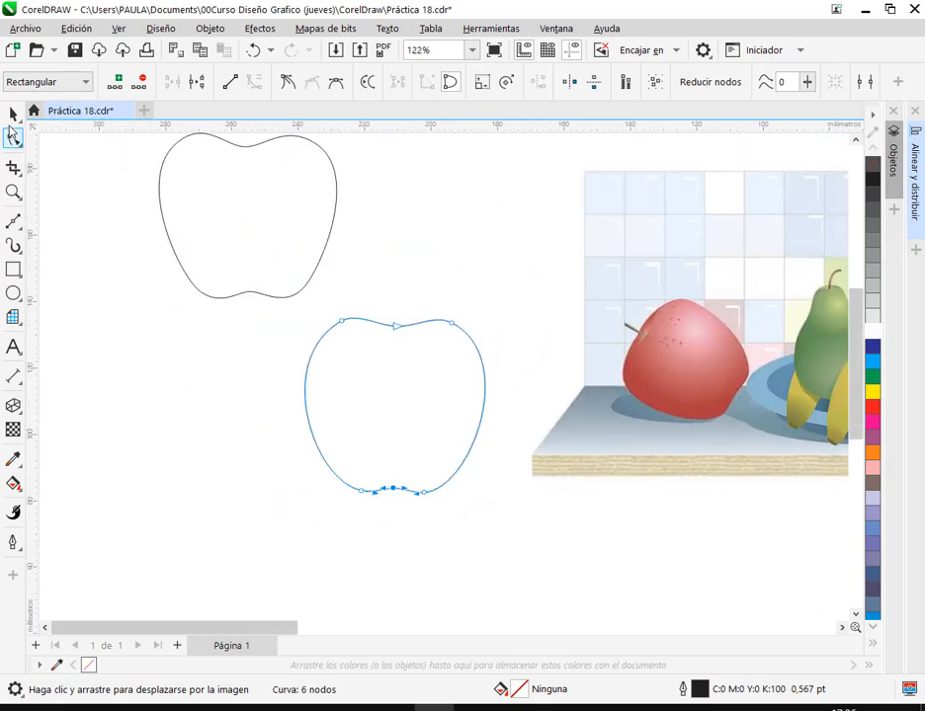
- Set the two apple outlines side by side and delete the older one
left_click(13, 113)
left_click(458, 427)
left_click(441, 428)
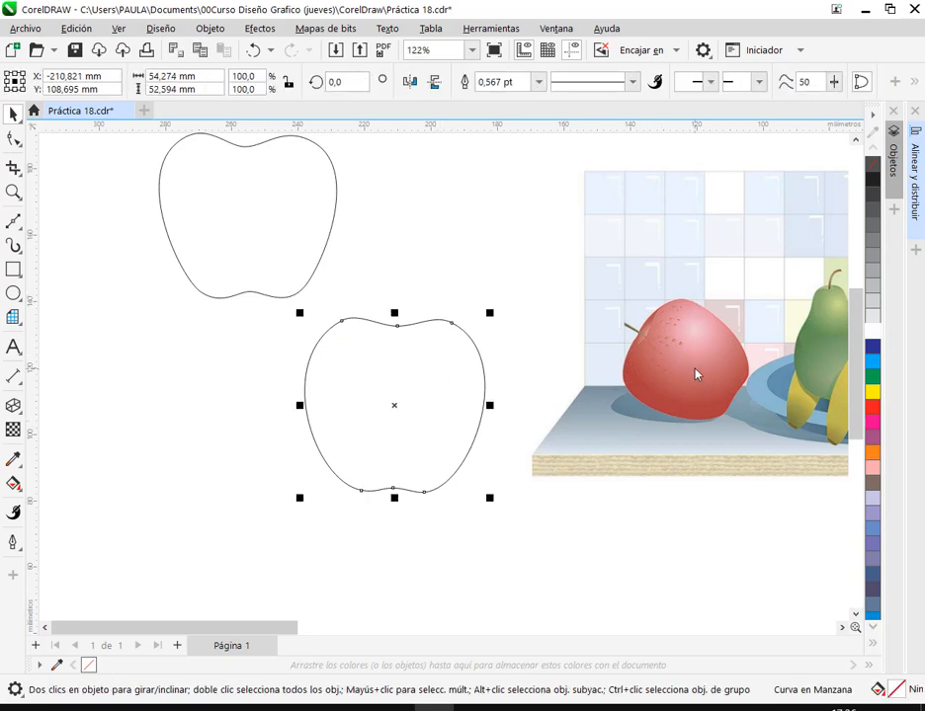
left_click_drag(269, 298, 235, 367)
left_click_drag(376, 433, 398, 388)
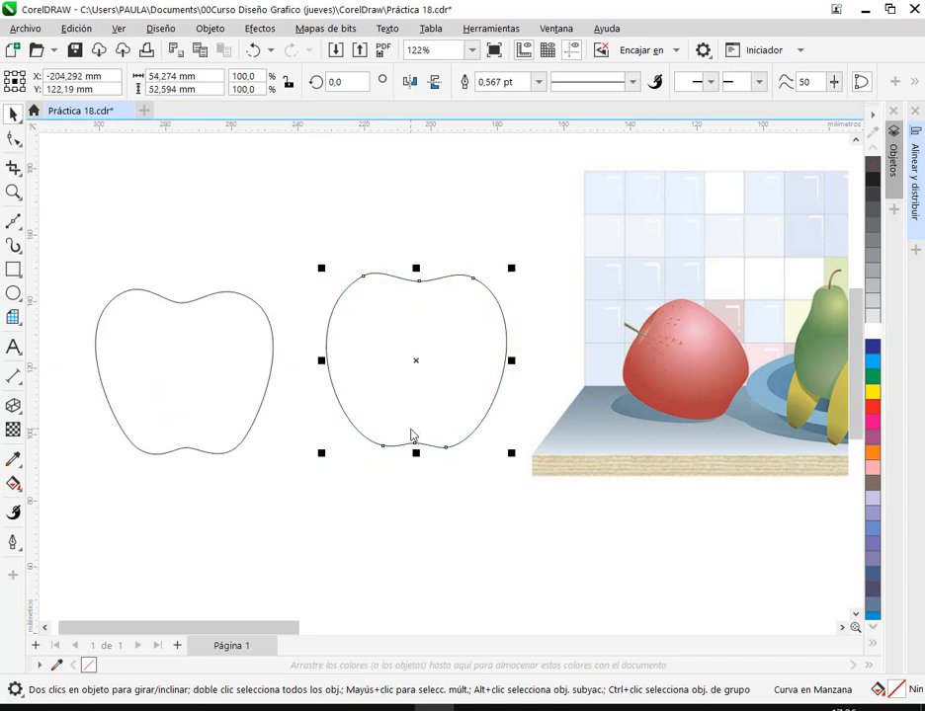
left_click(218, 410)
key("Delete")
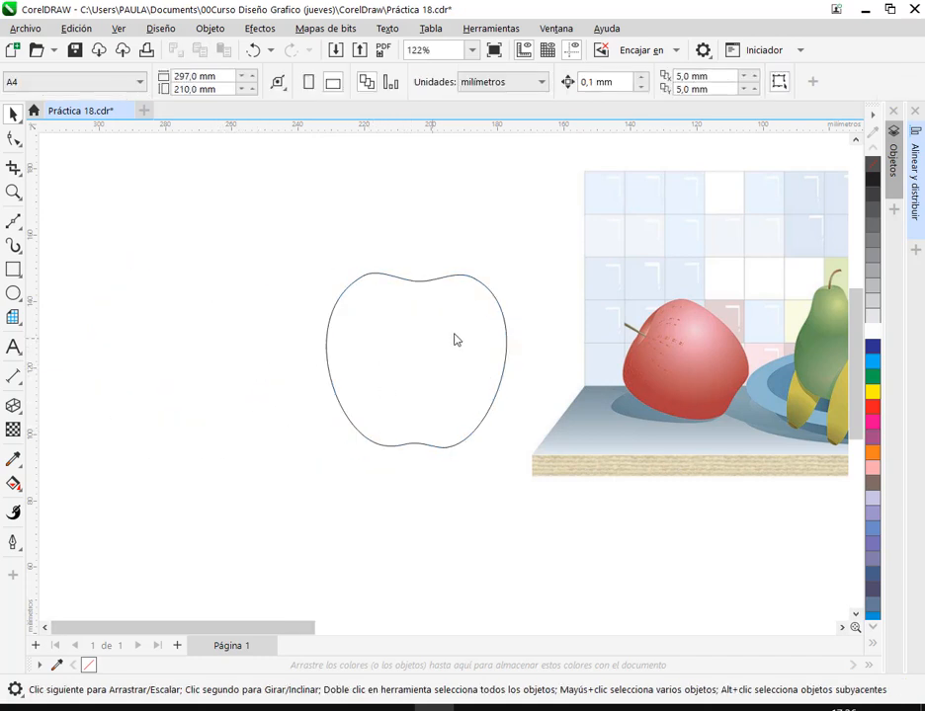
- Place the remaining apple outline beside the reference picture, just off the table's front corner
left_click(428, 407)
scroll(428, 407, "right", 3)
left_click_drag(326, 323, 395, 315)
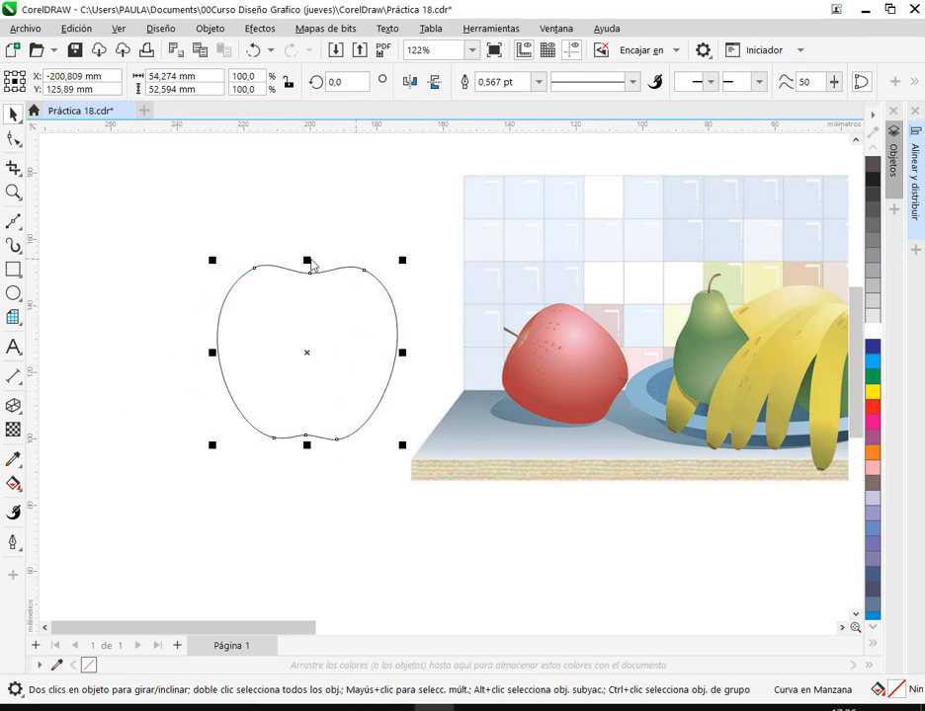
left_click_drag(328, 389, 344, 428)
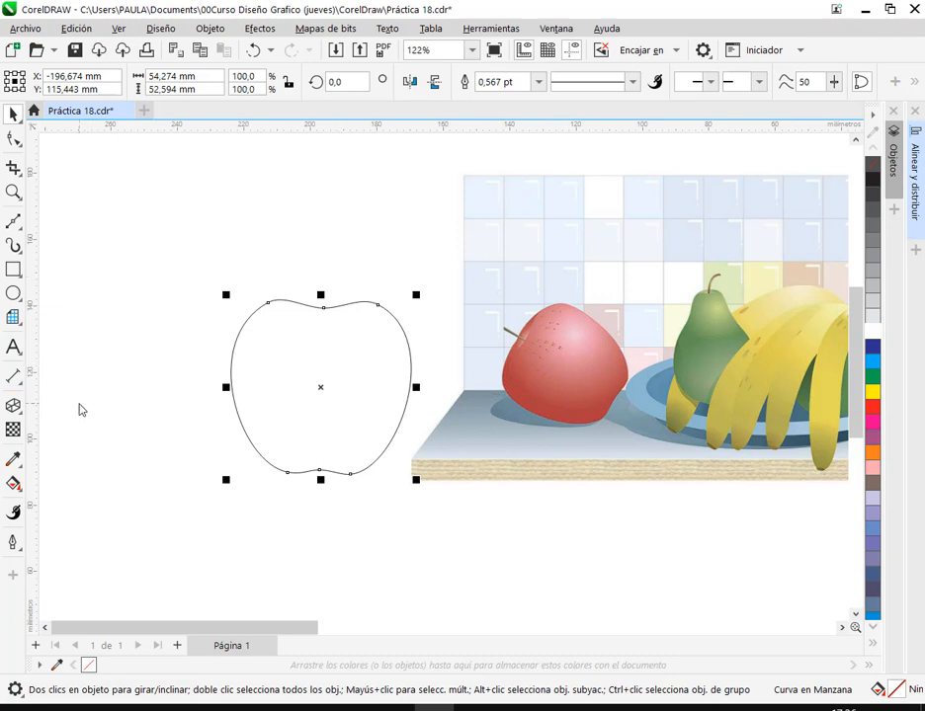
- Apply an elliptical gradient fill to the apple with the interactive fill tool
left_click(18, 412)
left_click(12, 412)
left_click(14, 484)
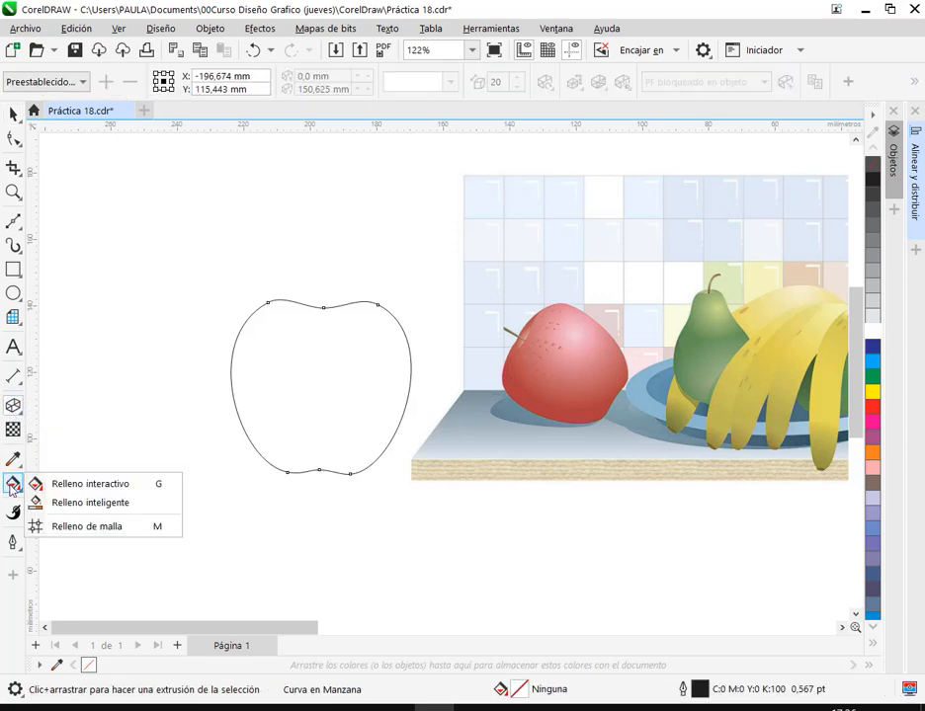
left_click(69, 482)
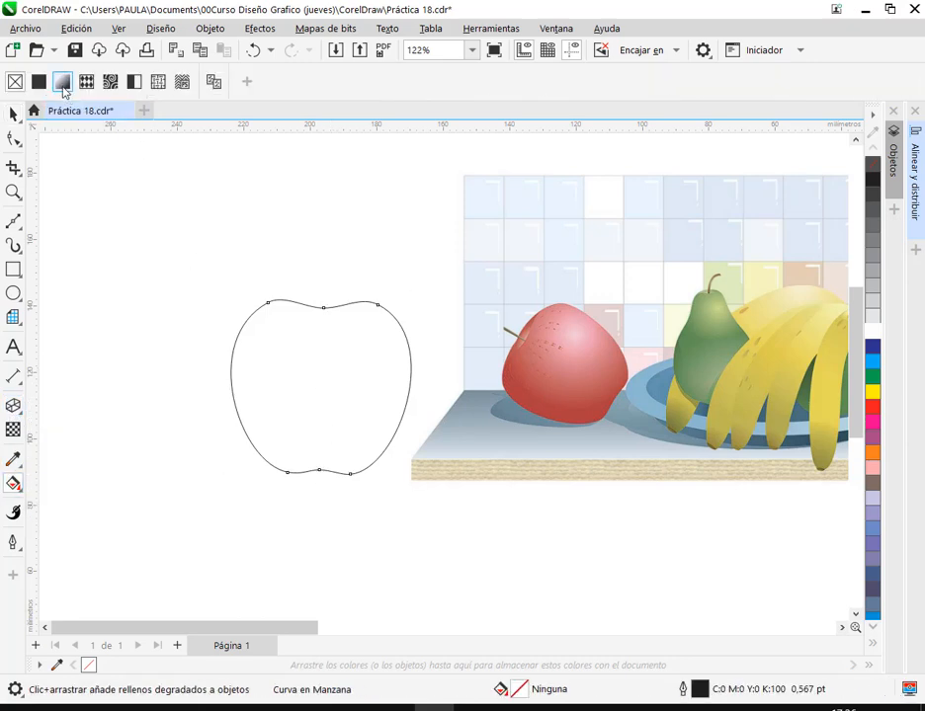
left_click(63, 81)
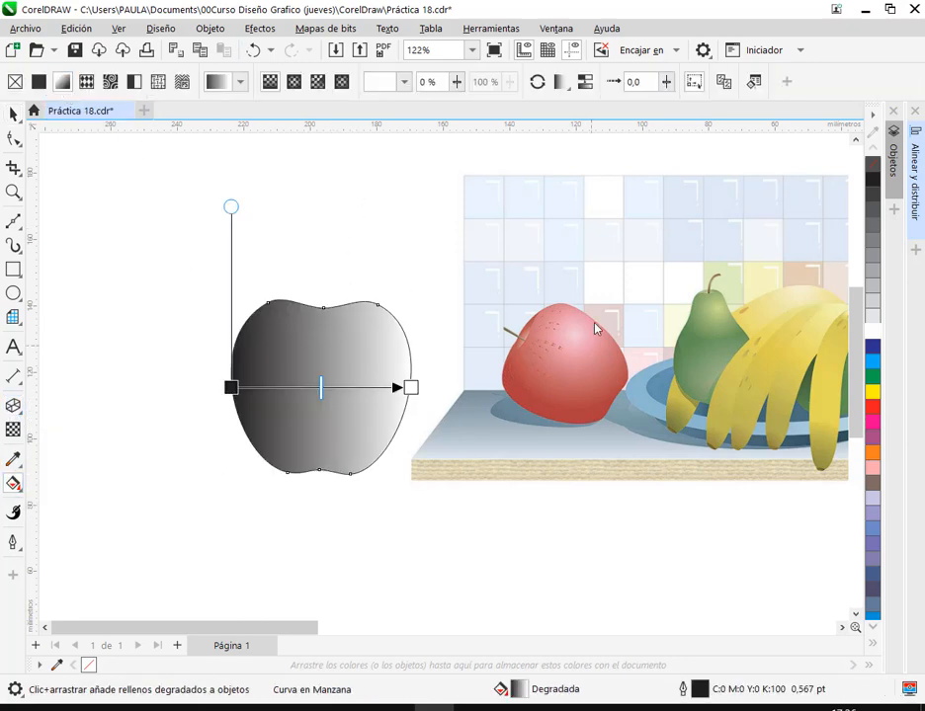
left_click(293, 87)
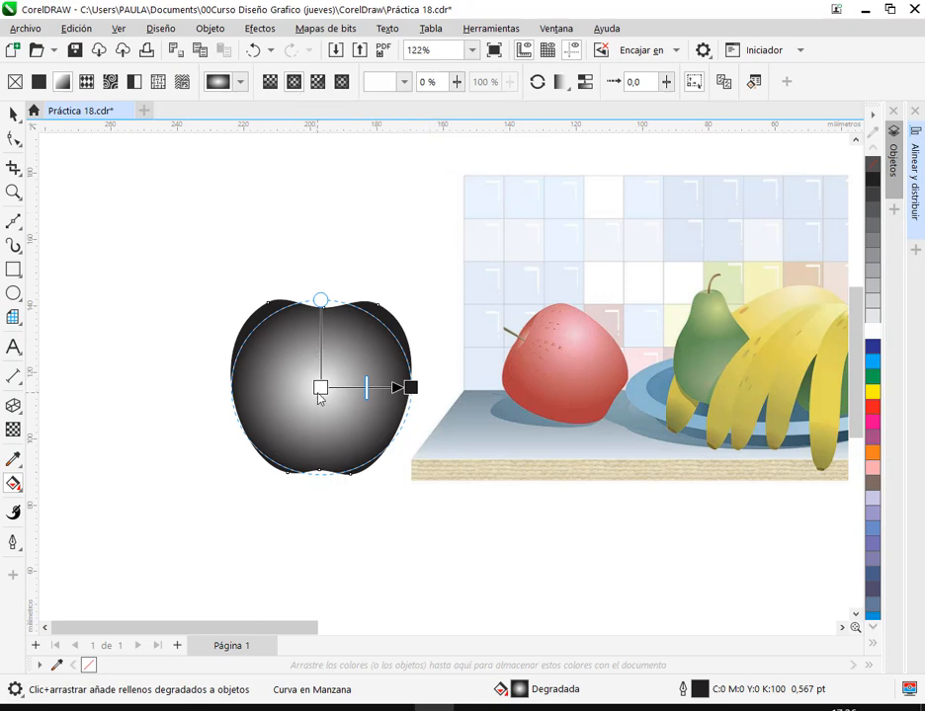
- Shift the gradient's centre toward the apple's upper right, extend its end toward the lower left, and colour the outer node pinkish red
left_click_drag(321, 388, 351, 351)
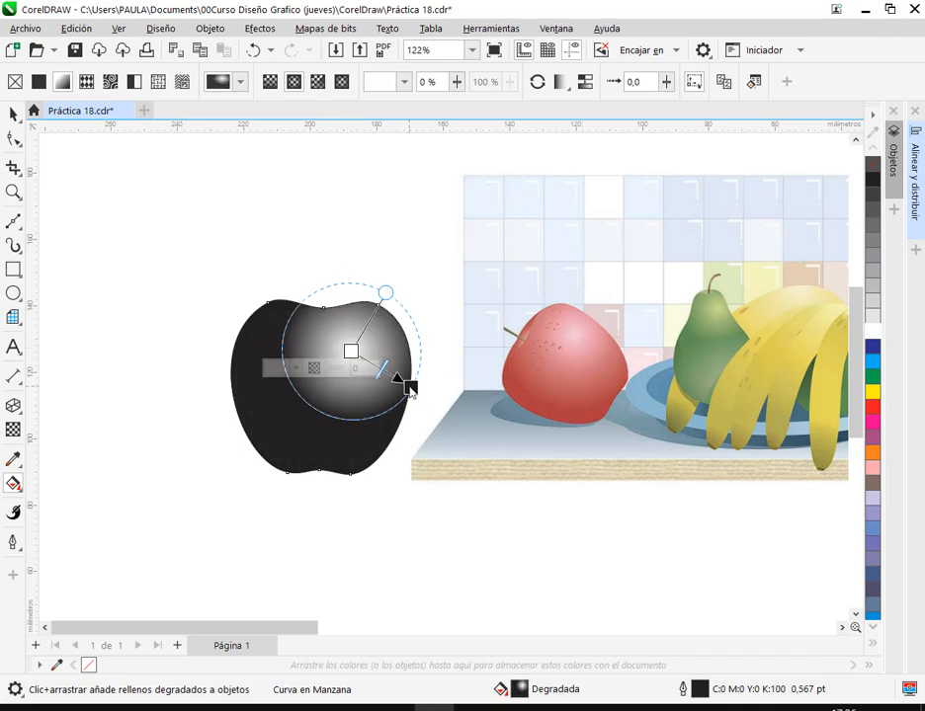
left_click_drag(409, 385, 282, 409)
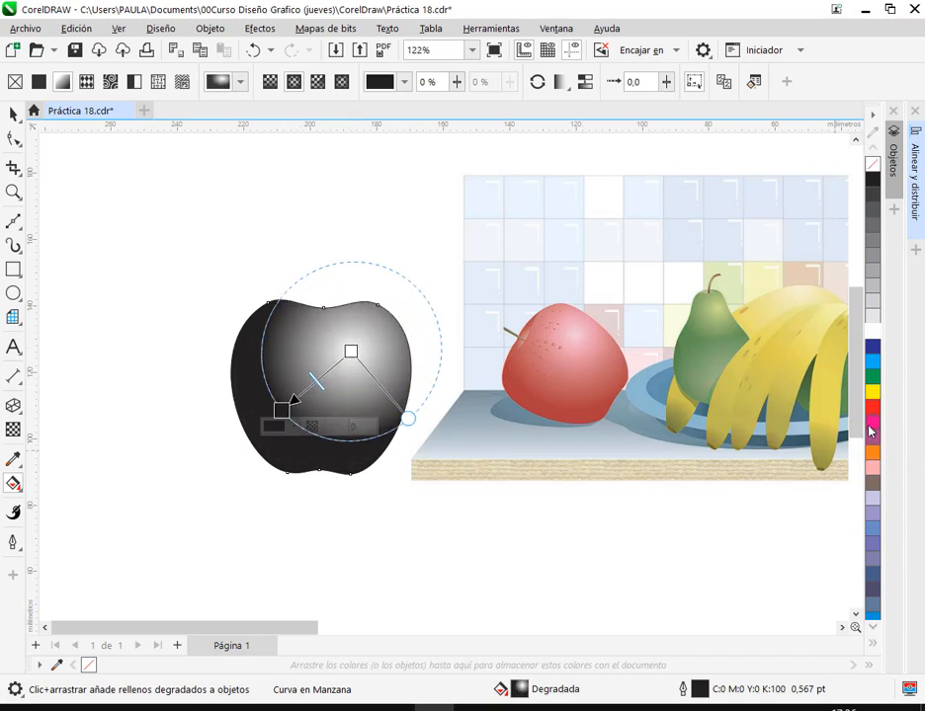
left_click(871, 423)
left_click(874, 406)
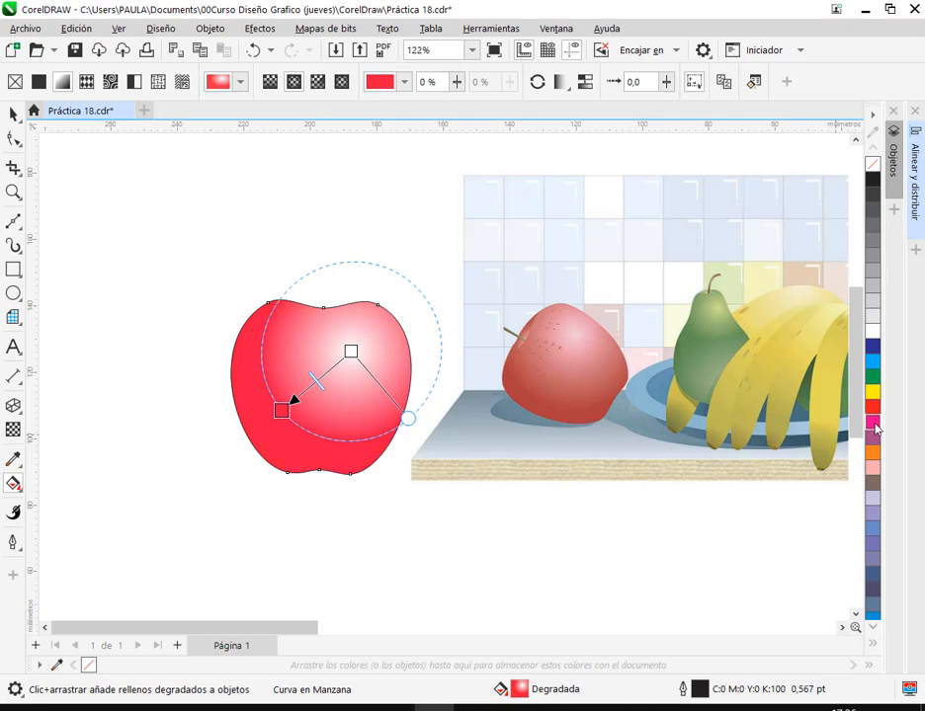
- Tint the gradient's centre node pale pink by mixing in small amounts of magenta
left_click(351, 352)
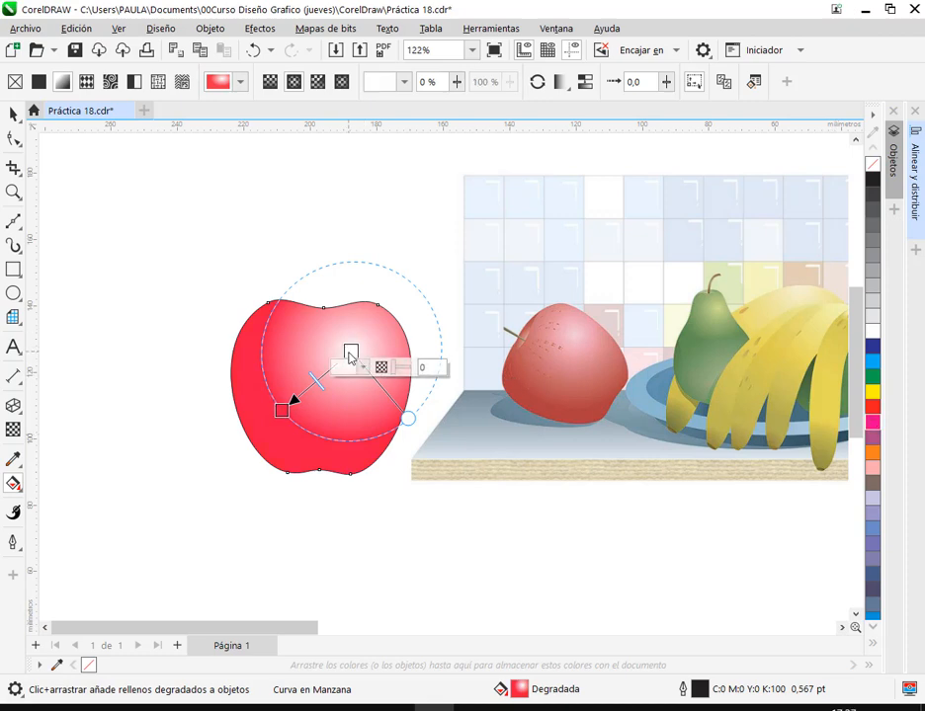
left_click(875, 422, "ctrl")
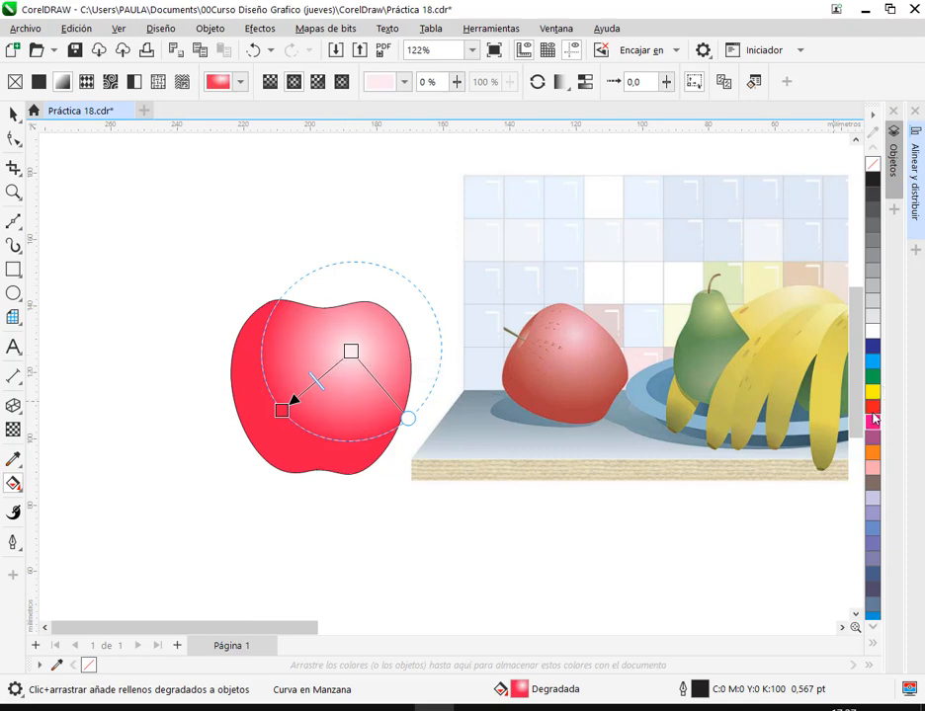
left_click(877, 406, "ctrl")
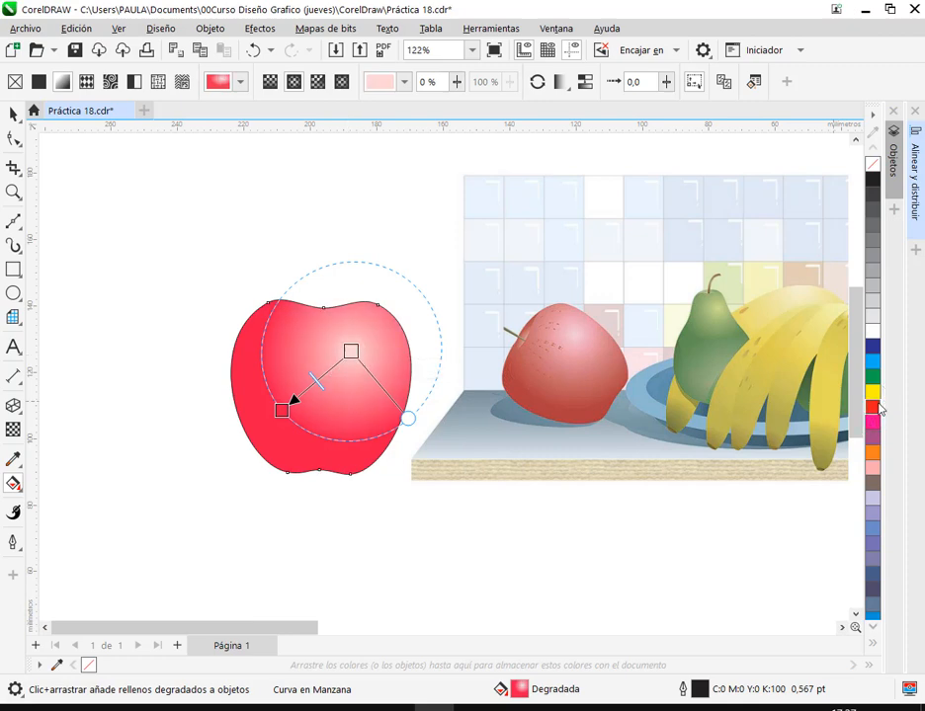
key("ctrl+z")
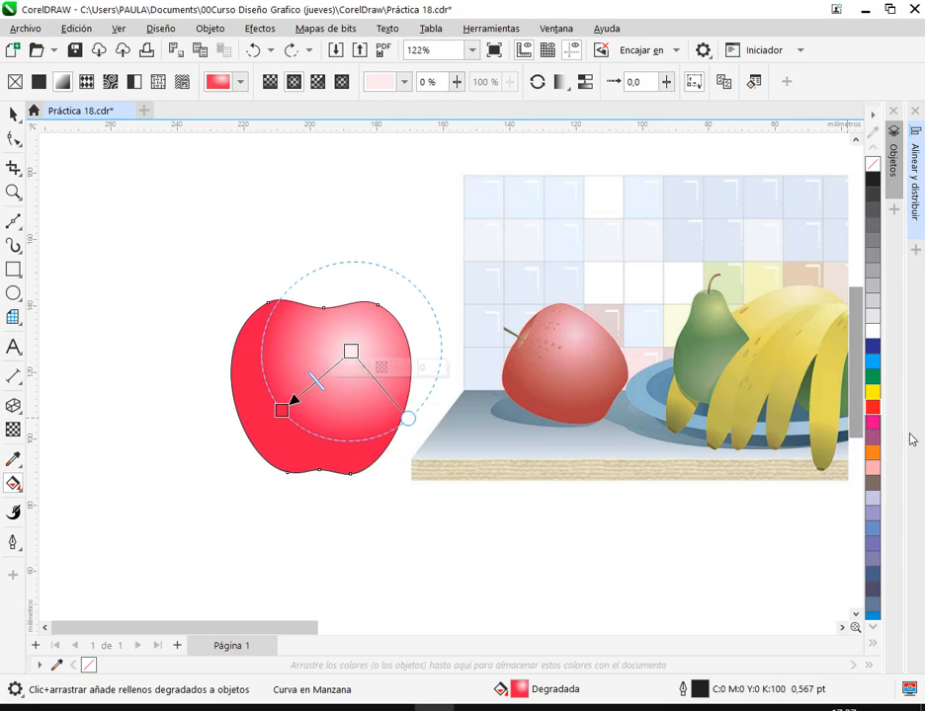
left_click(874, 425, "ctrl")
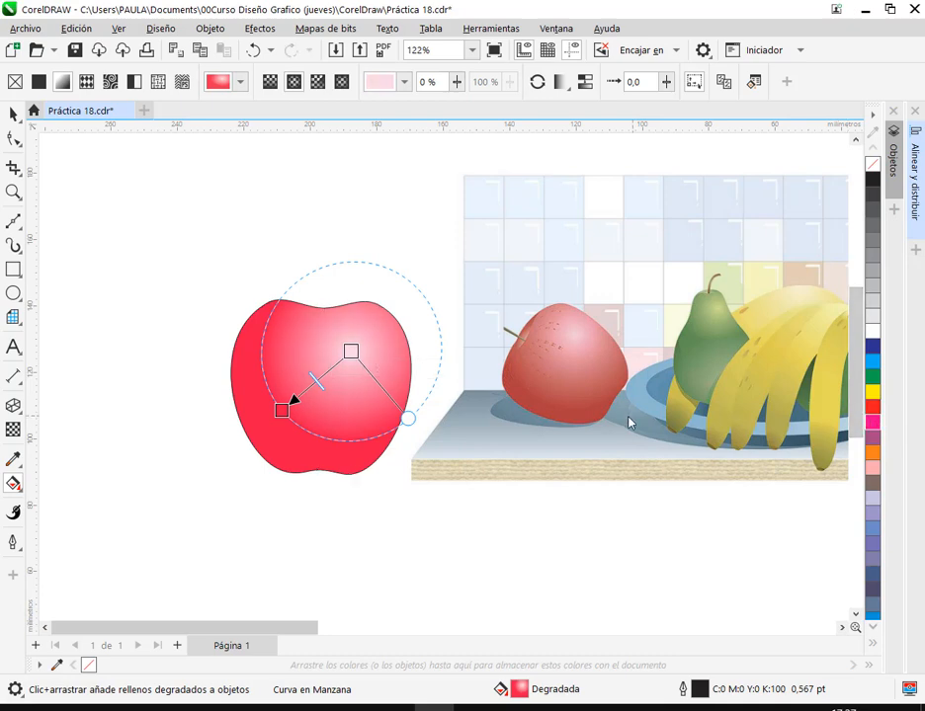
key("Escape")
- Adjust the reach of the apple's gradient by moving its outer red node slightly closer to the pink highlight
left_click(360, 368)
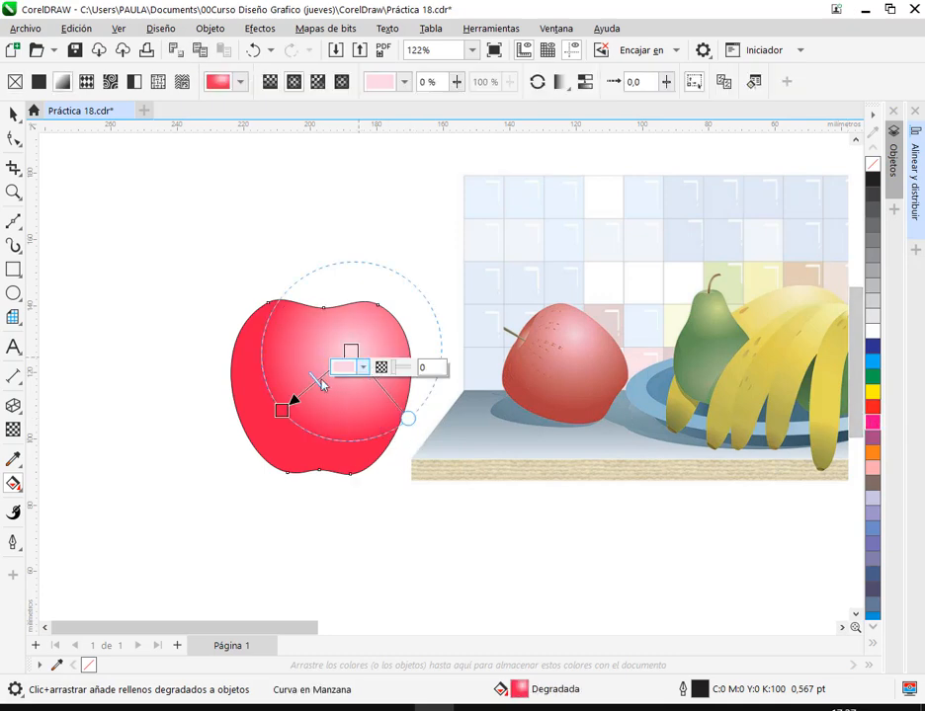
left_click(299, 398)
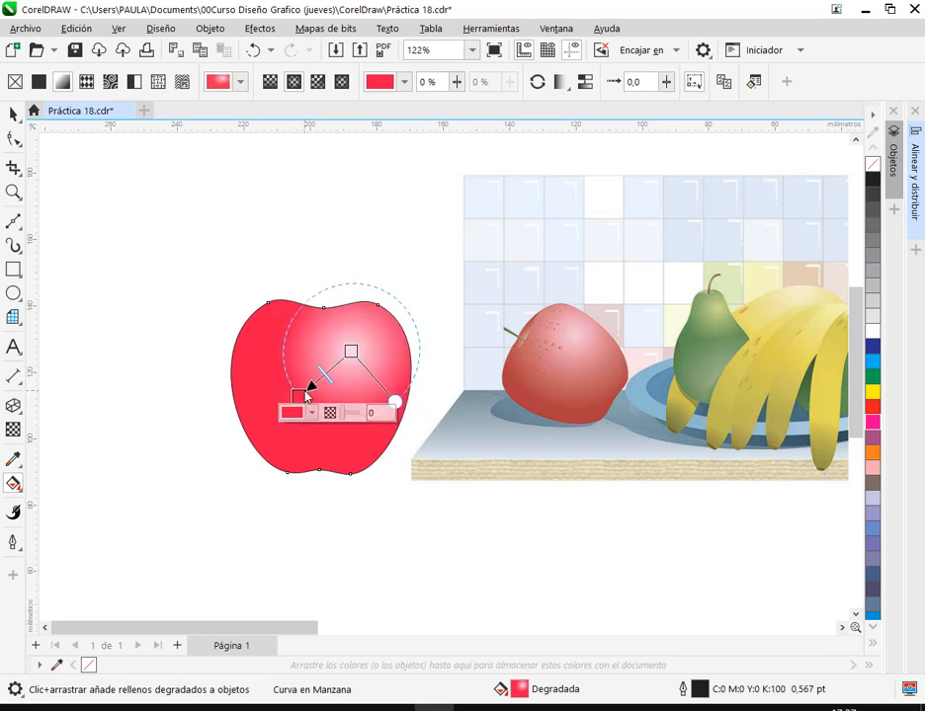
left_click(262, 483)
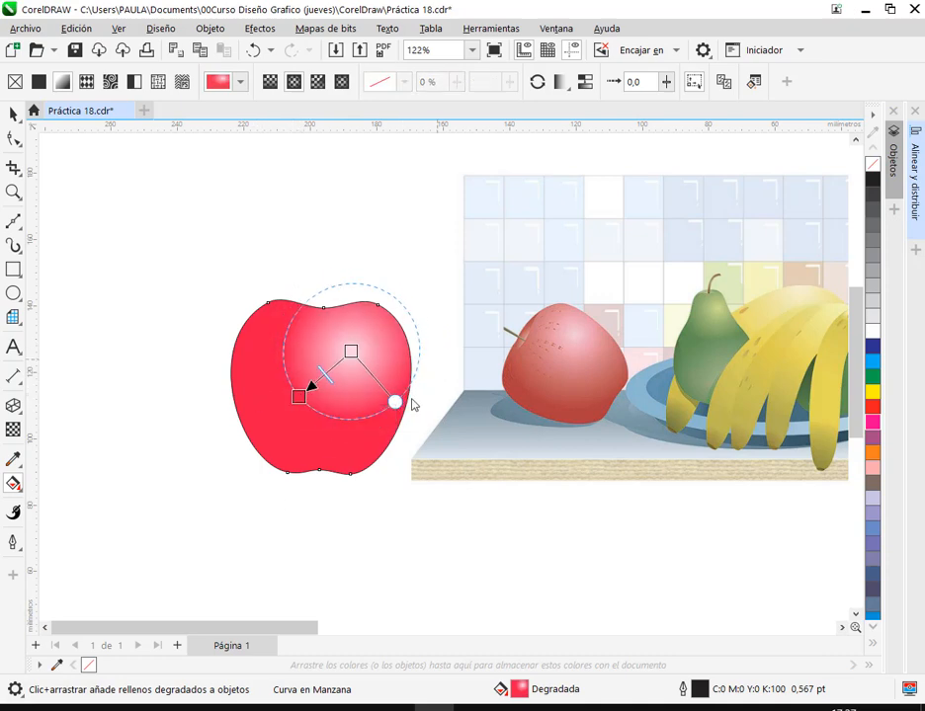
left_click(385, 497)
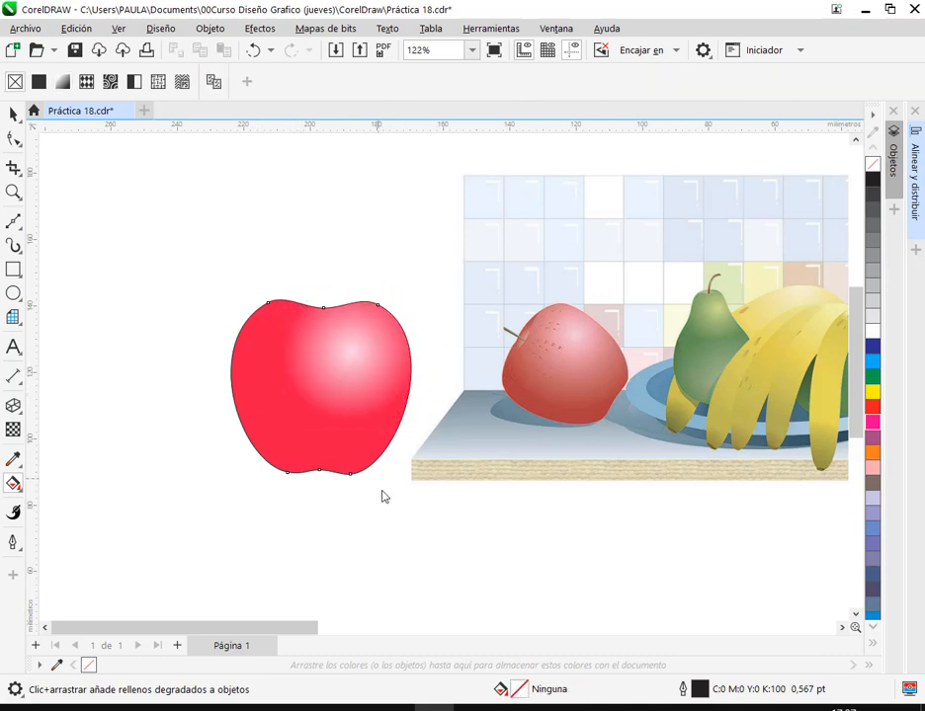
left_click(374, 357)
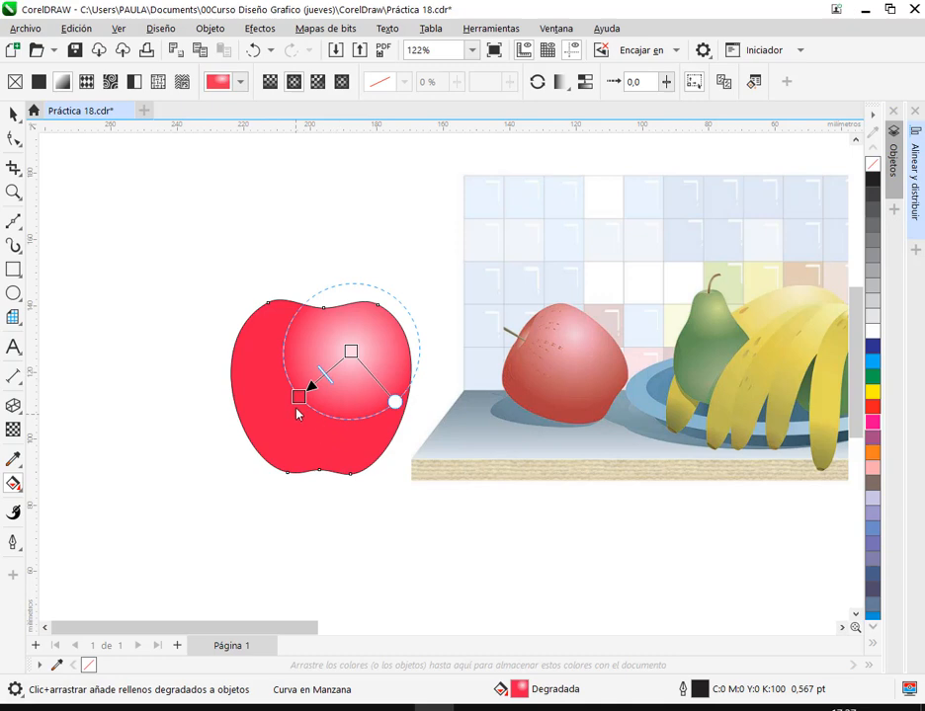
left_click(362, 532)
left_click(366, 363)
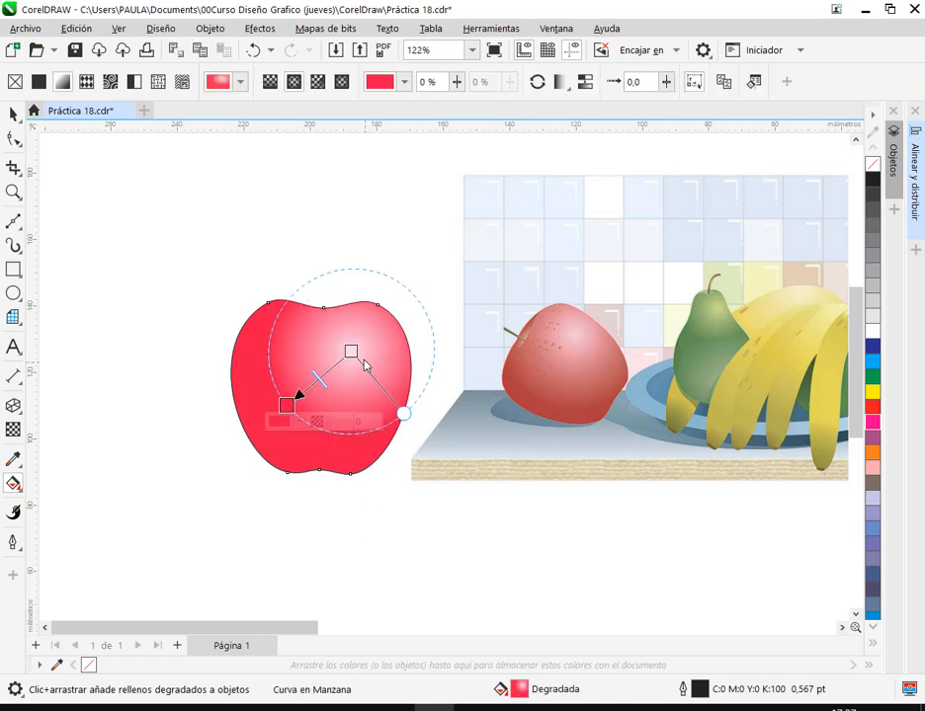
- Draw an ellipse about 31 by 13 mm over the apple's top dip, shift it to overlap the upper edge, and select the apple
left_click(14, 114)
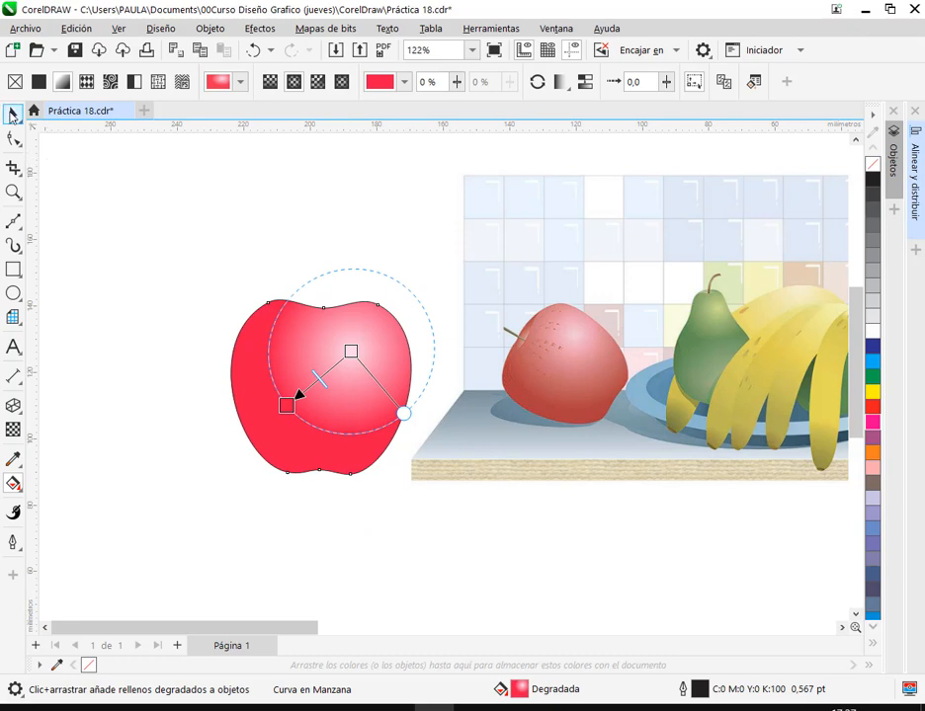
left_click(322, 376)
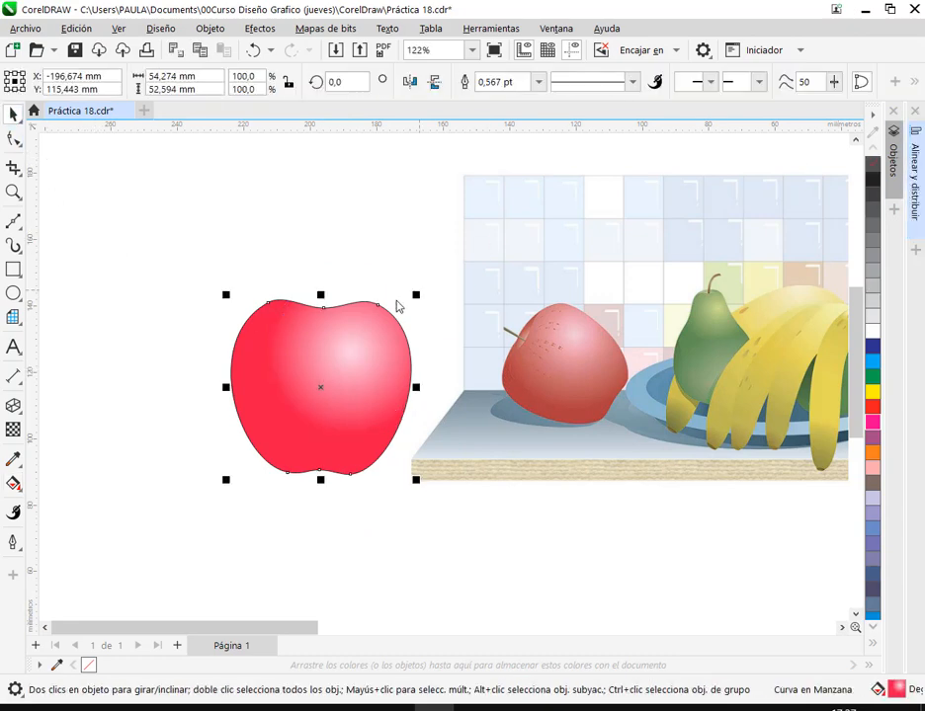
scroll(378, 316, "up", 3)
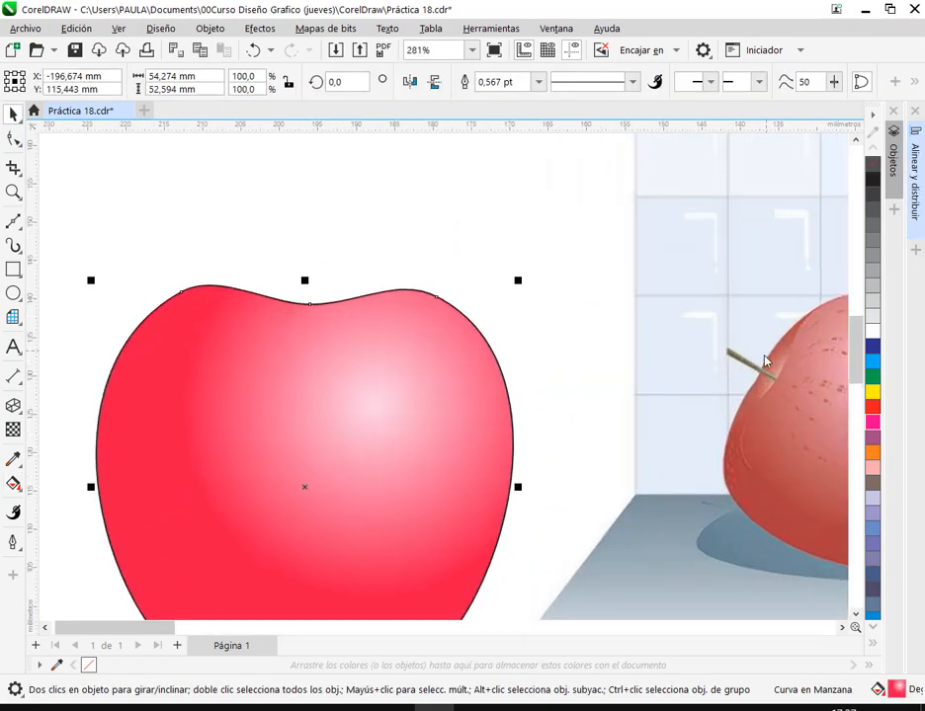
left_click(14, 293)
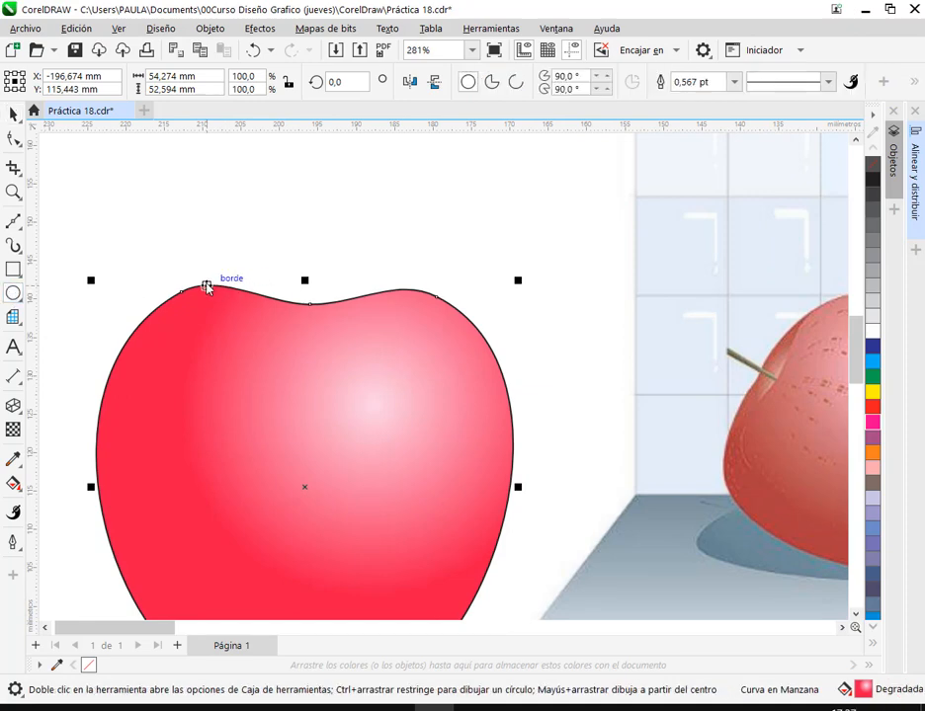
left_click_drag(198, 285, 445, 394)
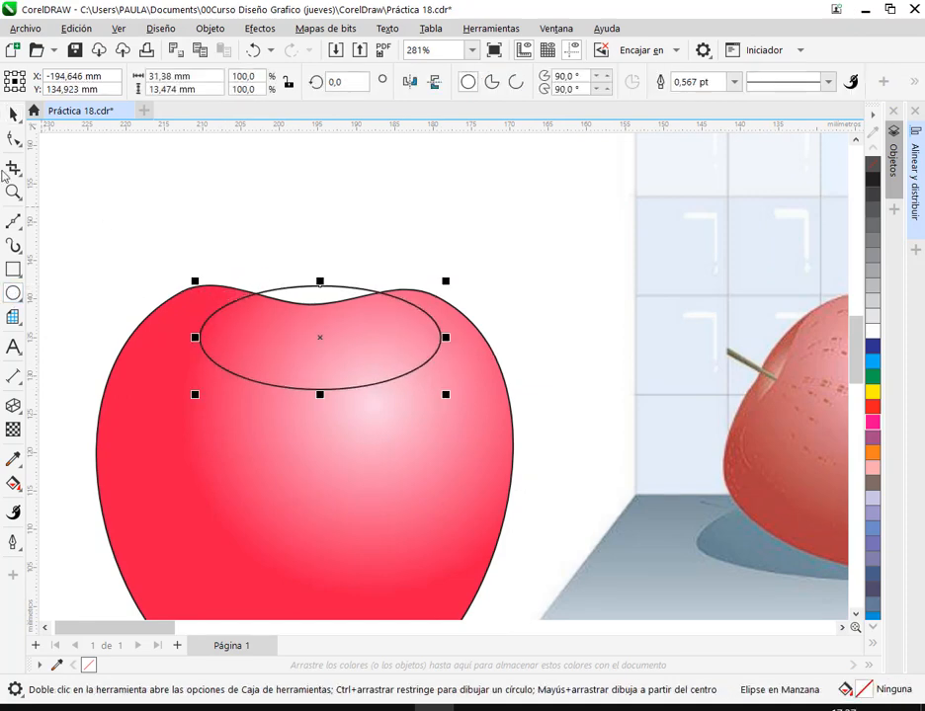
left_click(13, 115)
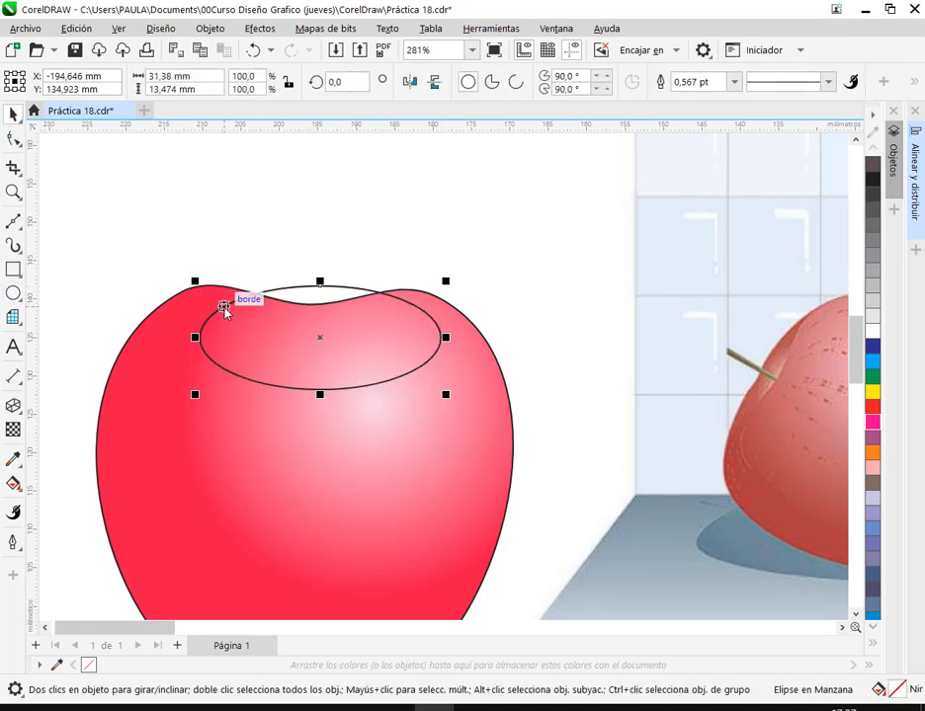
left_click_drag(223, 309, 192, 288)
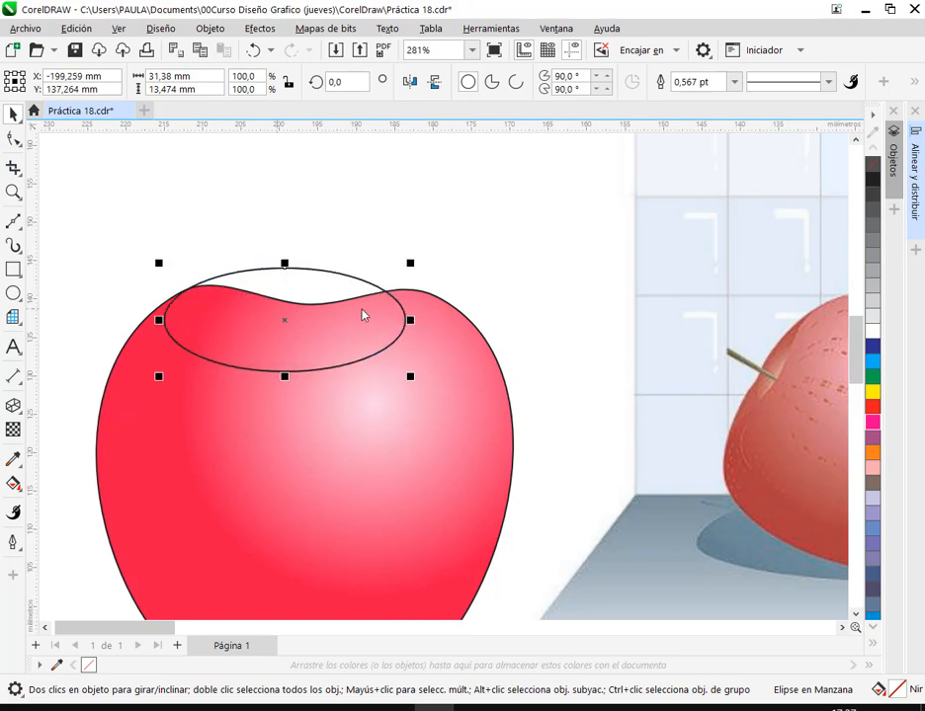
left_click(419, 322)
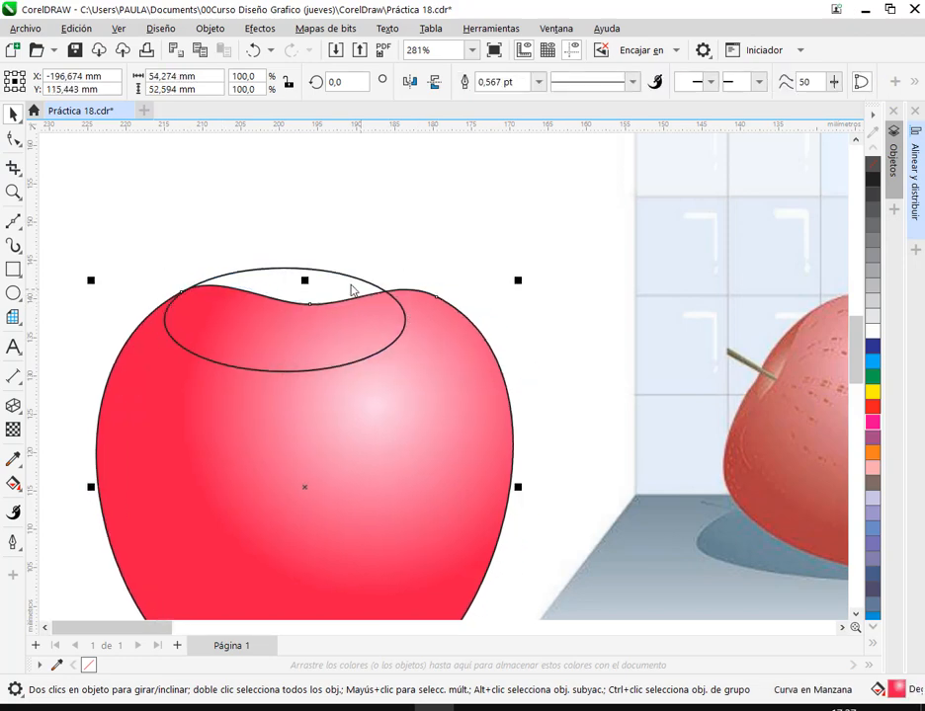
- Widen the ellipse over the apple's top to about 38.6 mm so both ends meet the apple's shoulders
key("ctrl+z")
left_click_drag(410, 323, 460, 329)
left_click(446, 226)
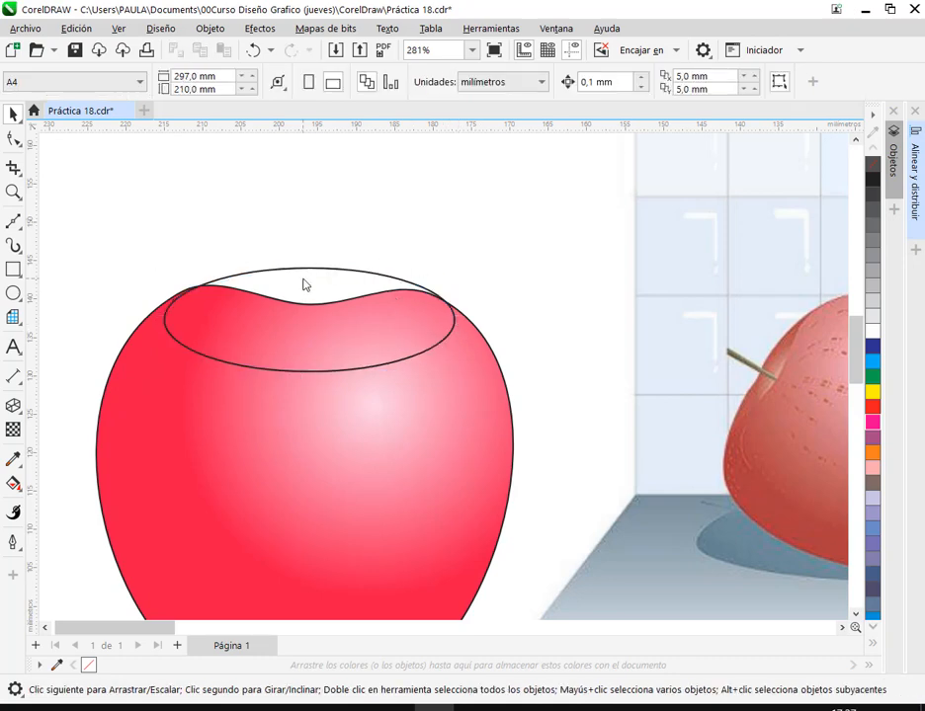
left_click(294, 285)
scroll(244, 315, "up", 2)
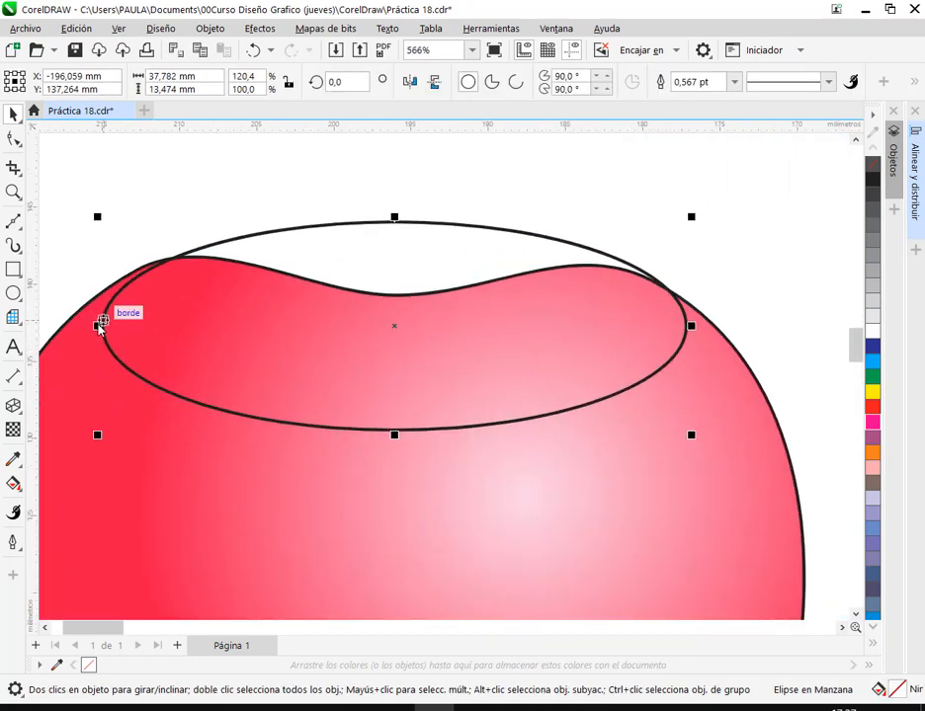
left_click_drag(98, 325, 85, 334)
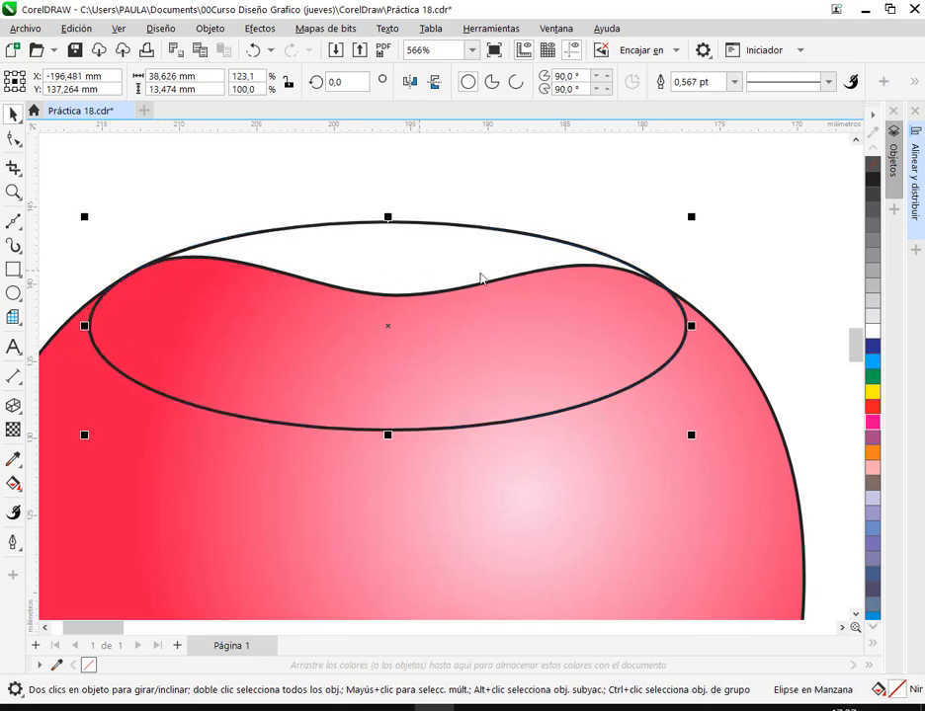
mouse_move(691, 329)
left_mouse_down()
mouse_move(702, 336)
mouse_move(689, 325)
left_mouse_up()
scroll(494, 287, "down", 2)
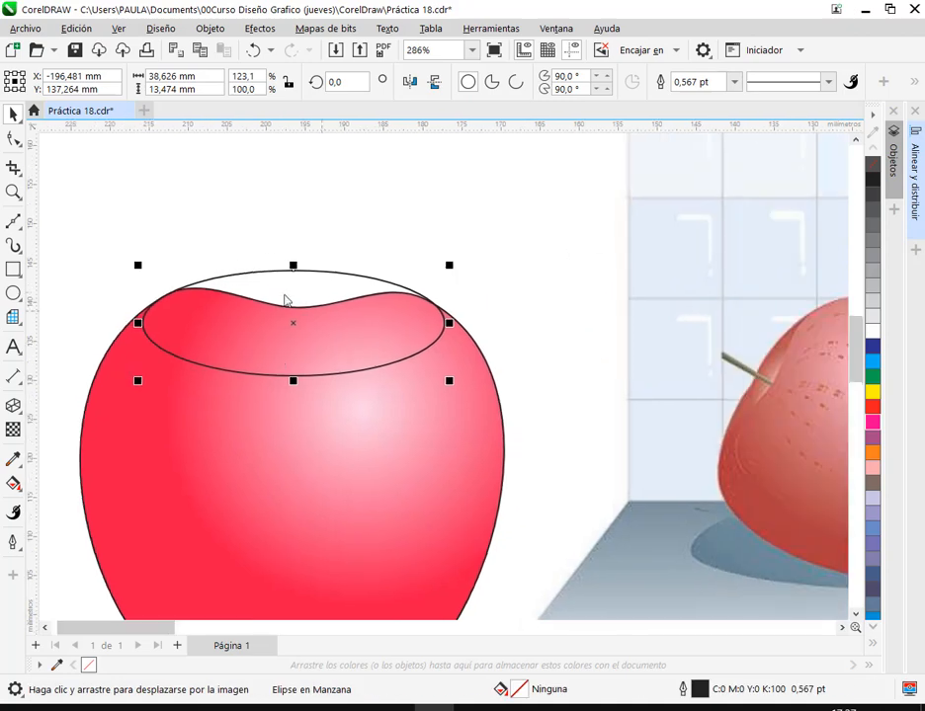
- Convert the ellipse to curves and add a node on each side of its top node
right_click(285, 301)
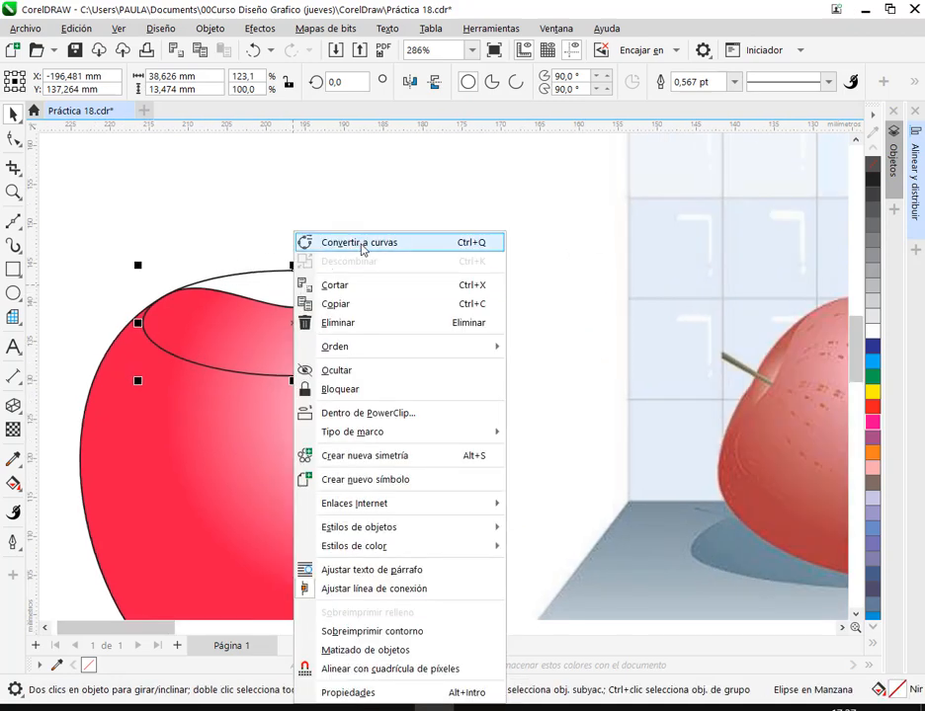
left_click(312, 241)
left_click(12, 140)
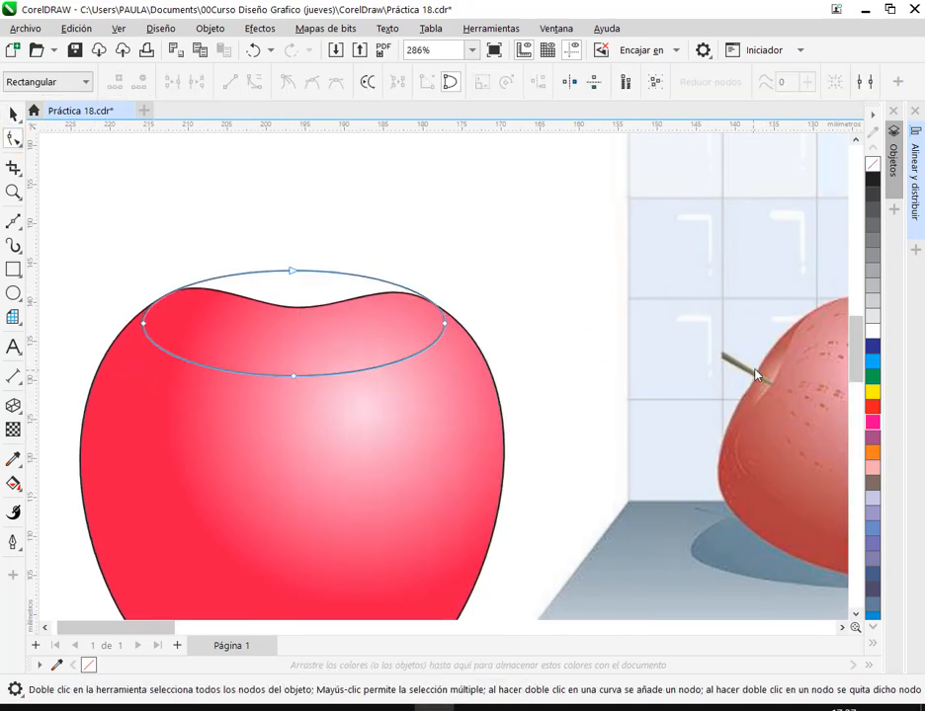
left_click(294, 271)
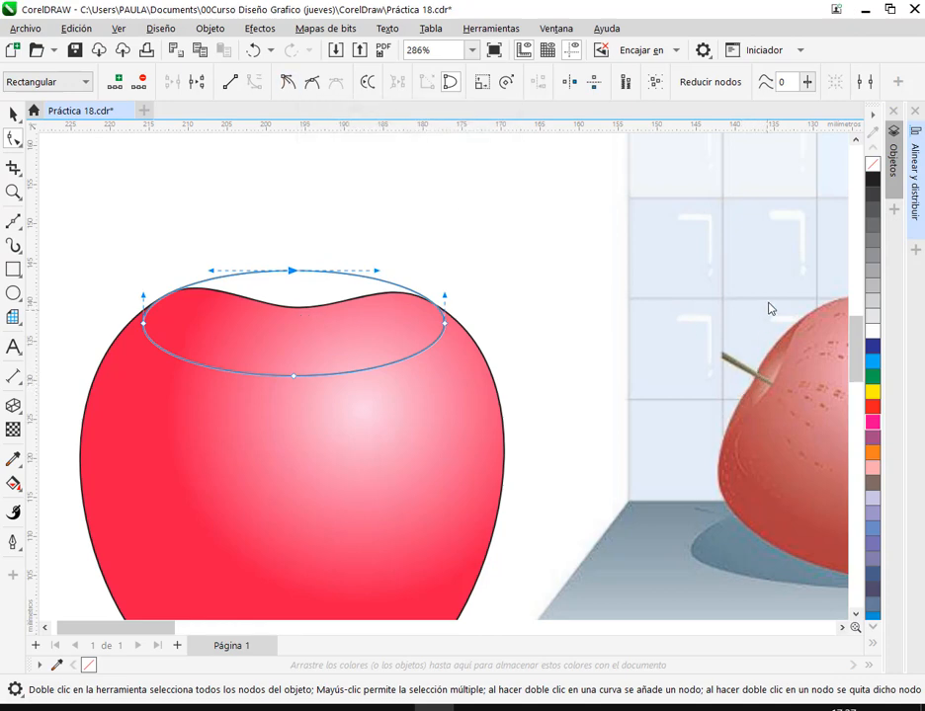
scroll(258, 275, "up", 3)
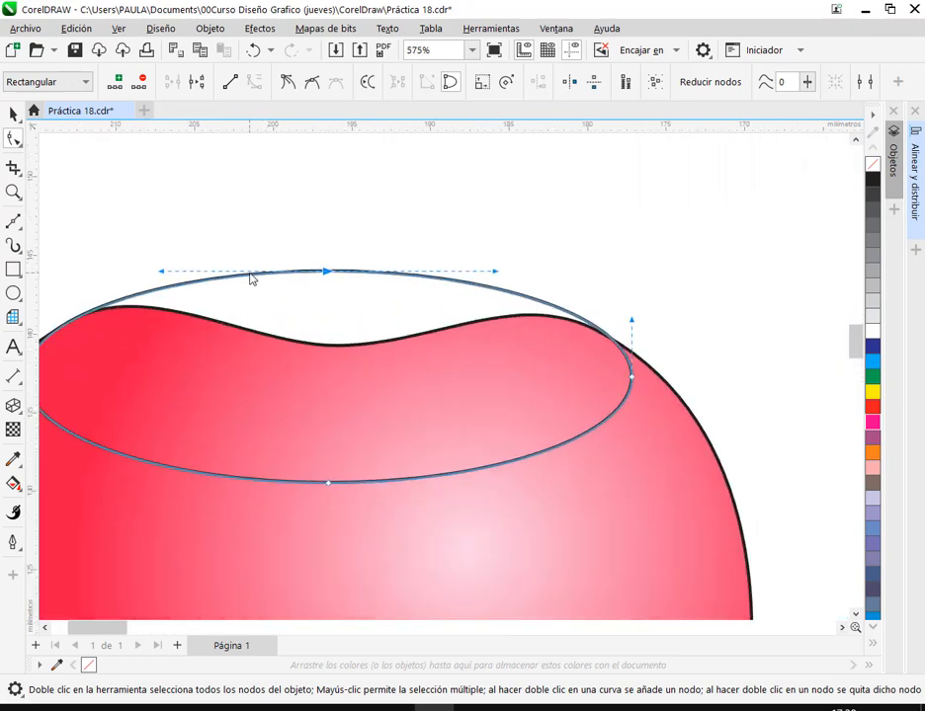
left_click(257, 274)
double_click(259, 275)
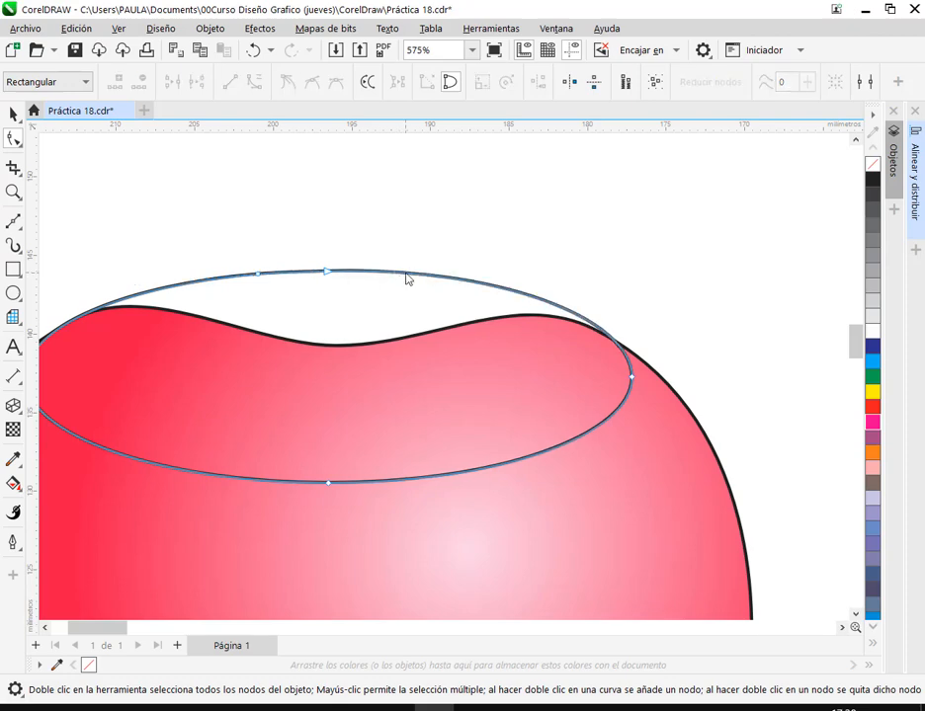
left_click(357, 273)
- Lower the curve's top middle node slightly to form a shallow dip and smooth the curve beside it
scroll(357, 274, "up", 3)
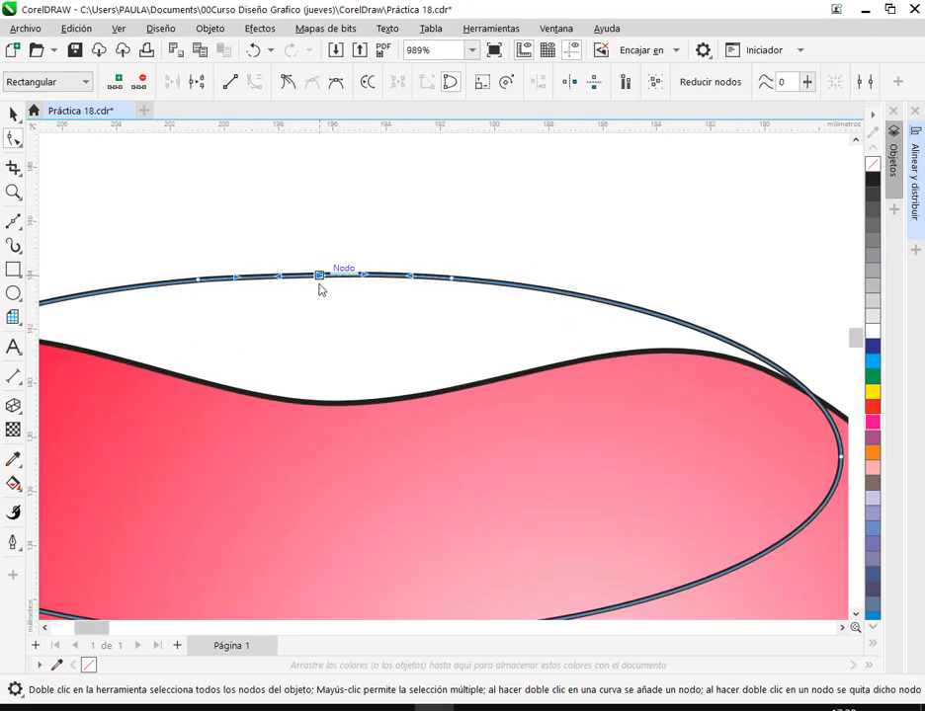
left_click_drag(319, 288, 319, 286)
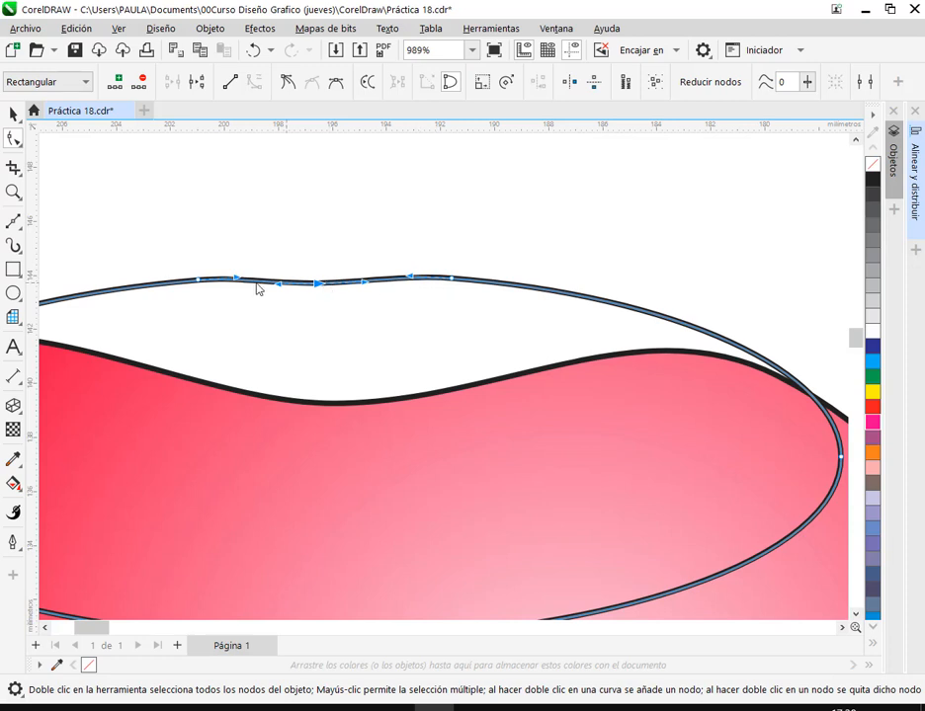
left_click_drag(238, 281, 261, 274)
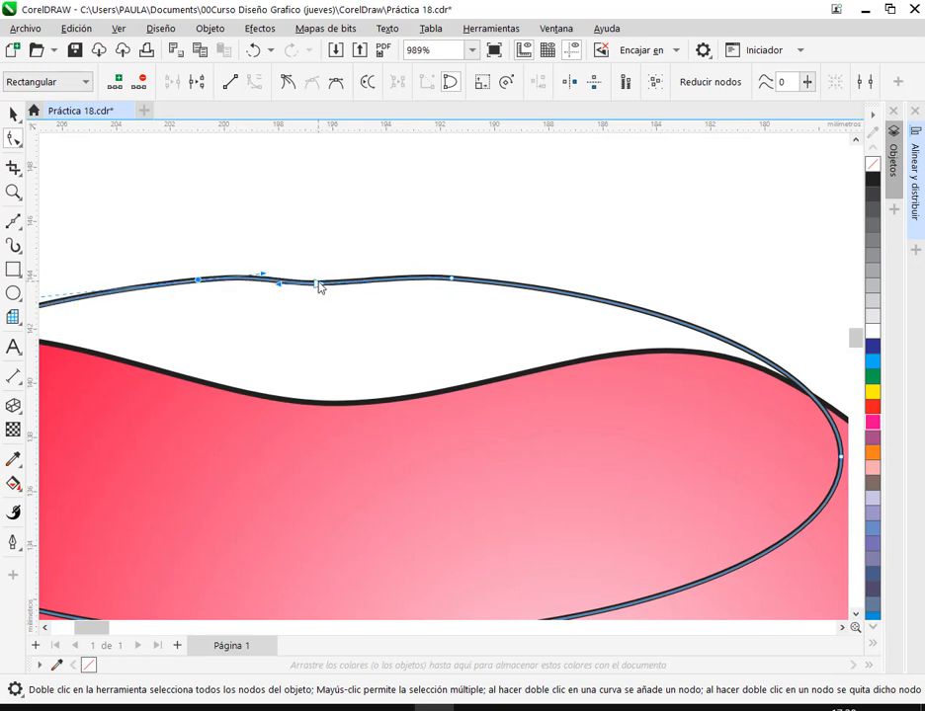
scroll(500, 294, "down", 3)
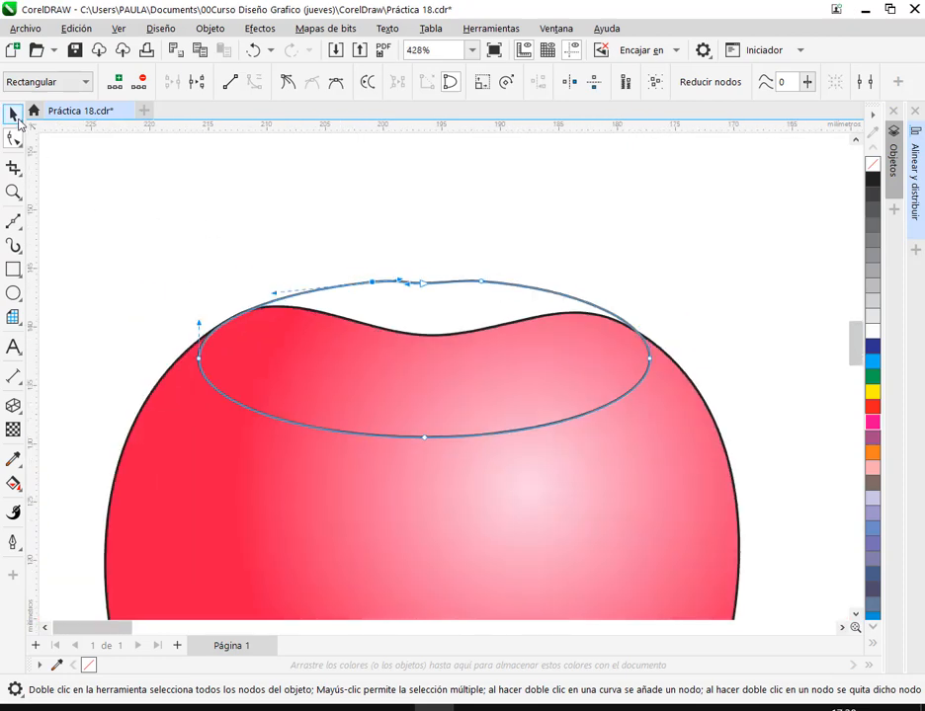
left_click(17, 119)
left_click(377, 203)
- Copy the apple's gradient fill onto the closed curve at its top
scroll(454, 312, "down", 2)
left_click_drag(485, 316, 363, 301)
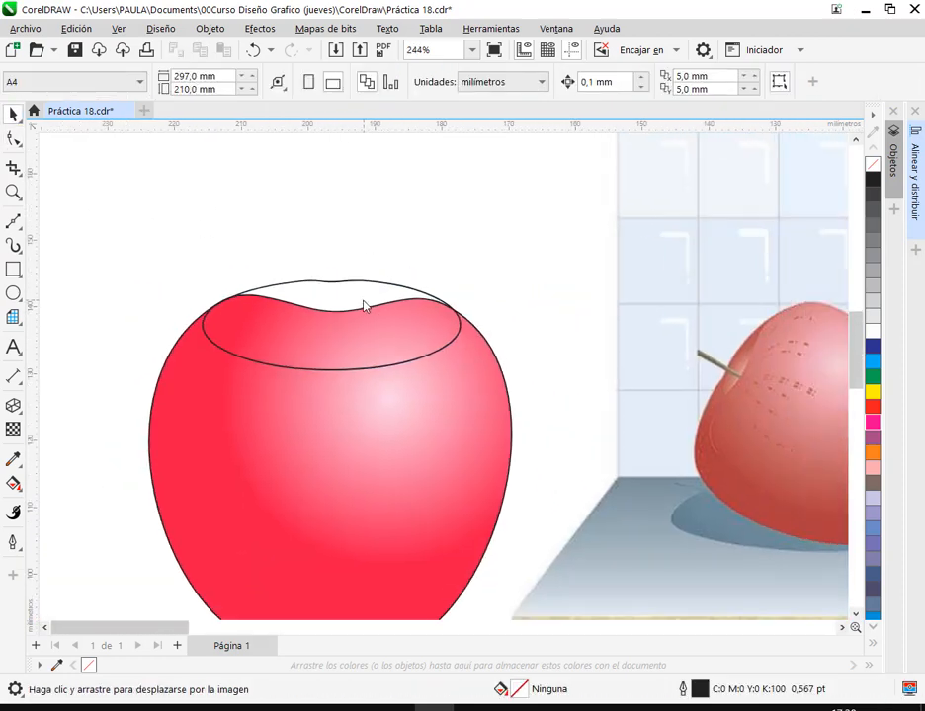
left_click(353, 304)
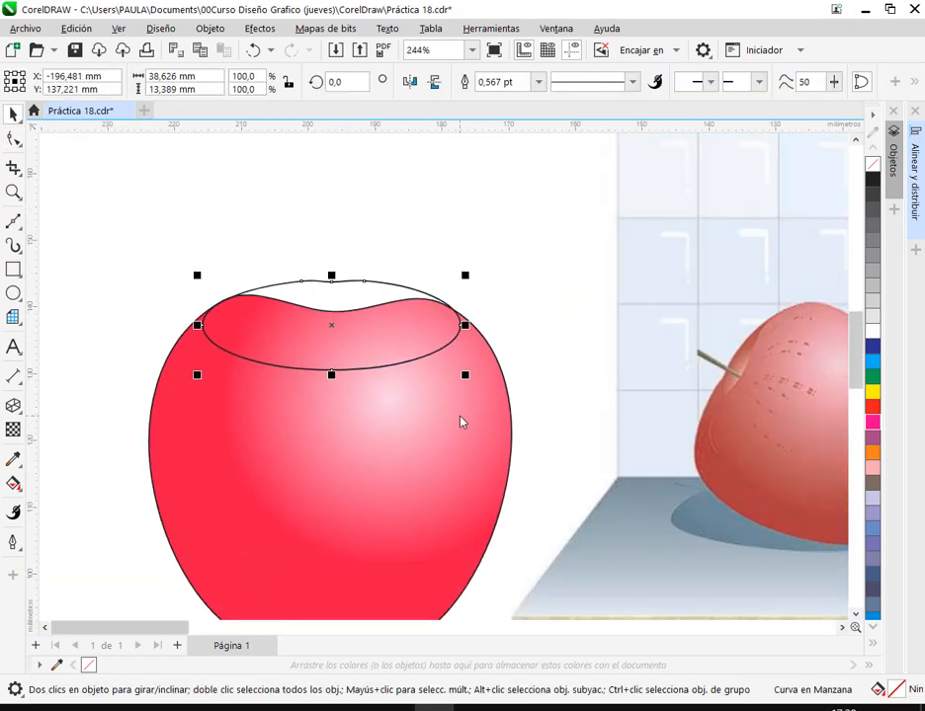
left_click(384, 413)
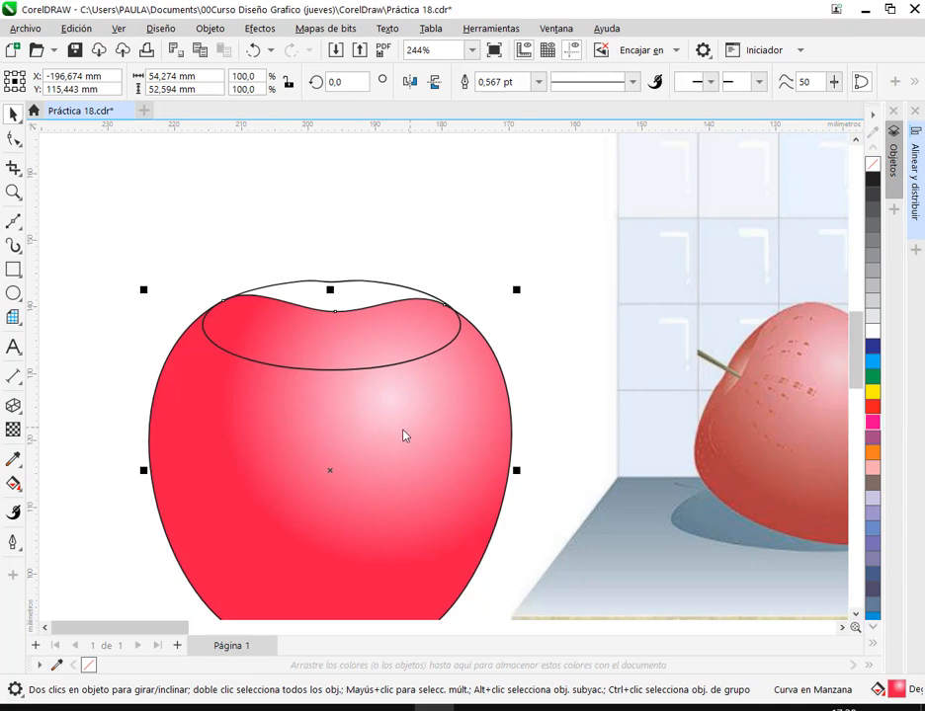
left_click_drag(403, 436, 338, 305)
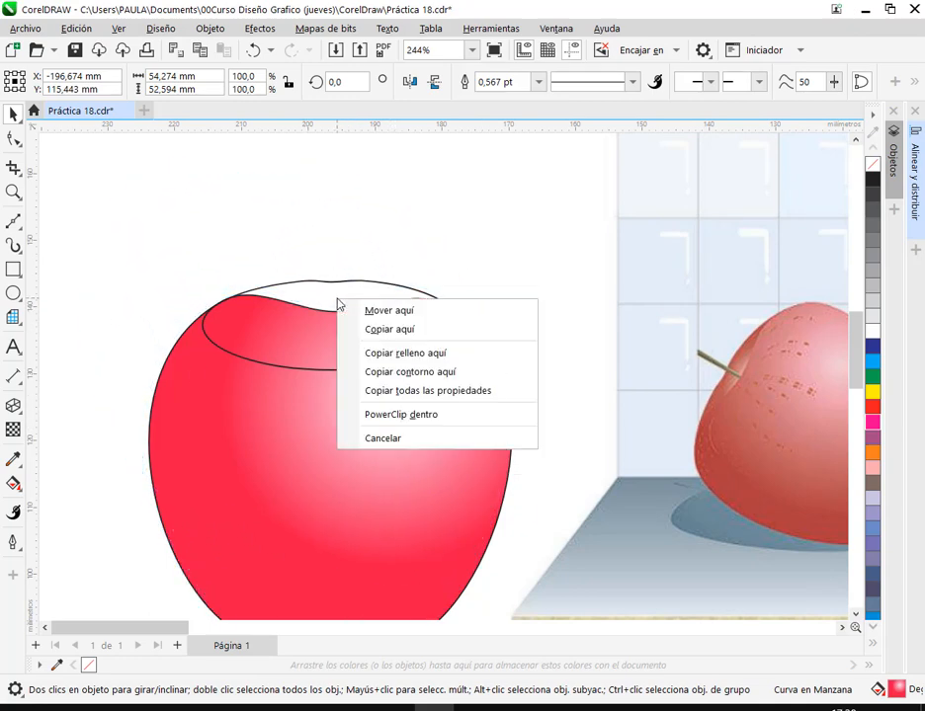
left_click(338, 304)
left_click_drag(379, 341, 360, 296)
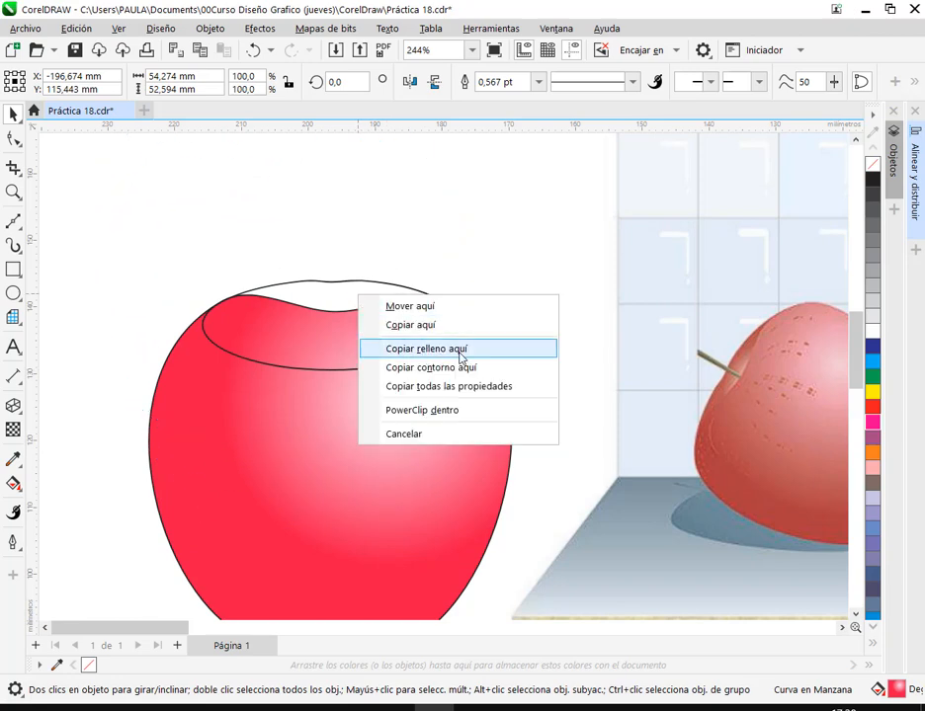
left_click(462, 349)
left_click(554, 299)
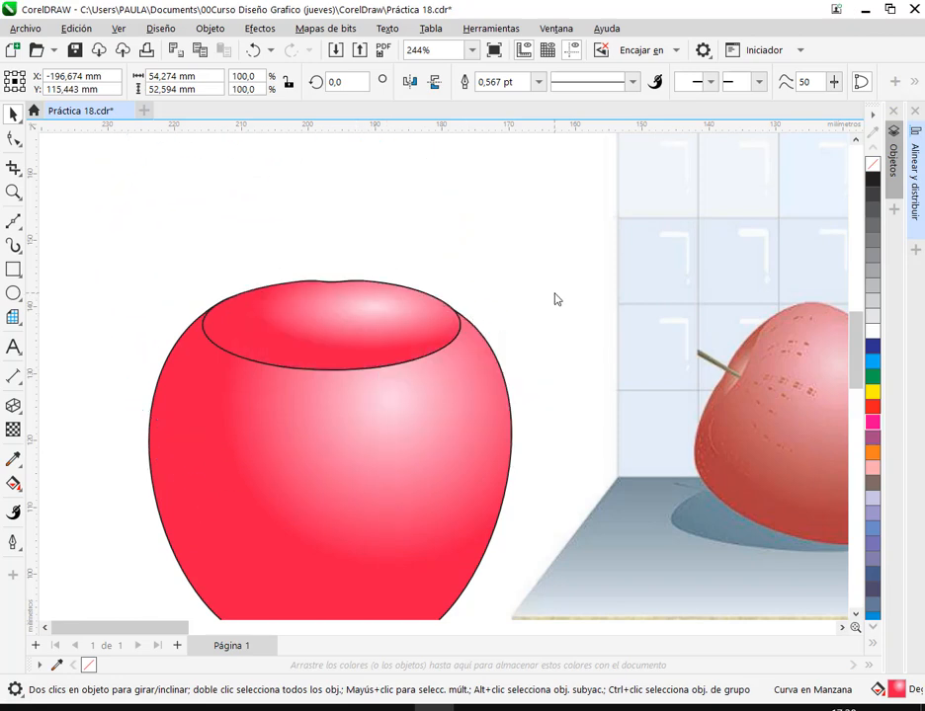
left_click(354, 342)
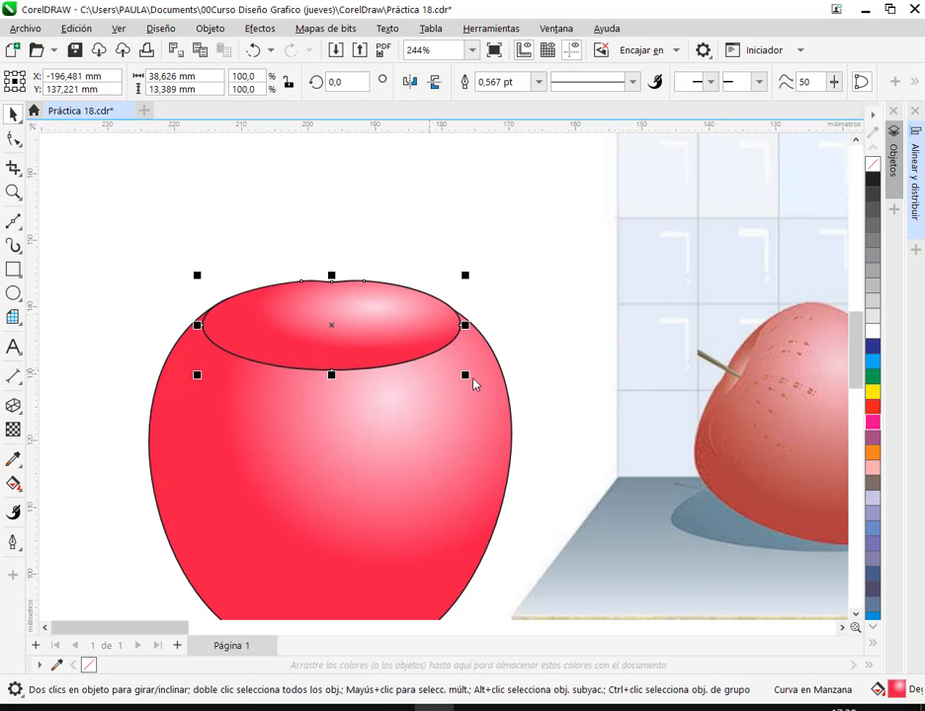
left_click(466, 447)
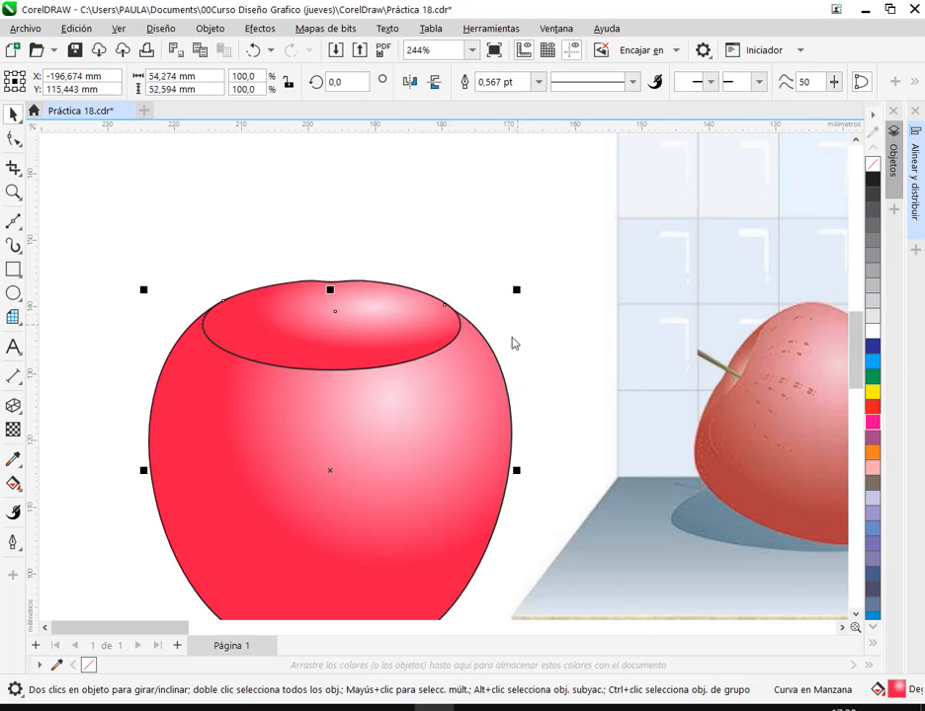
scroll(502, 356, "down", 2)
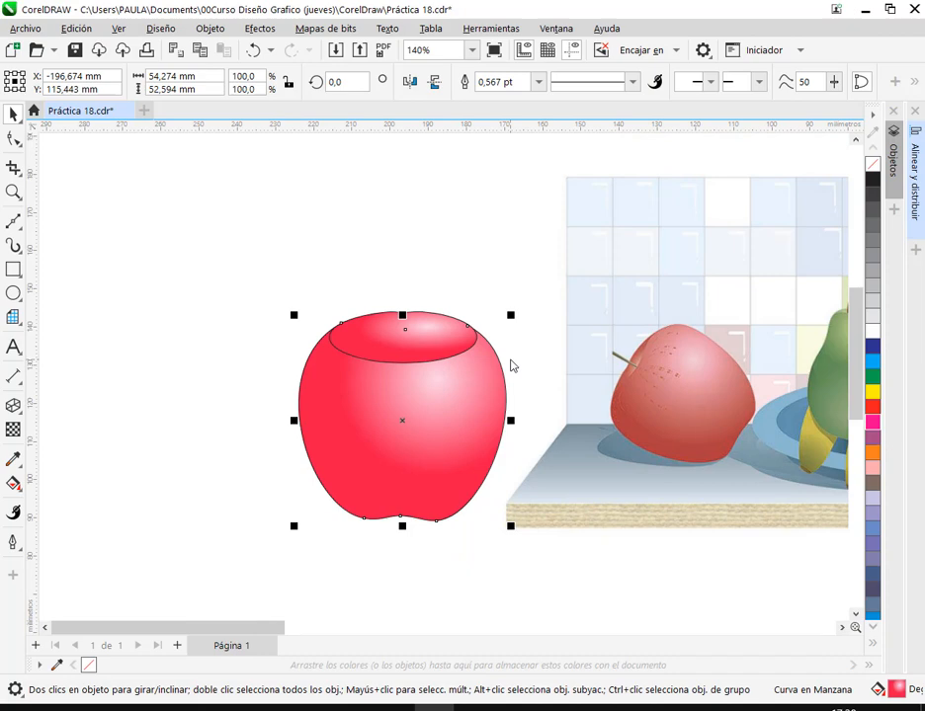
left_click(434, 349)
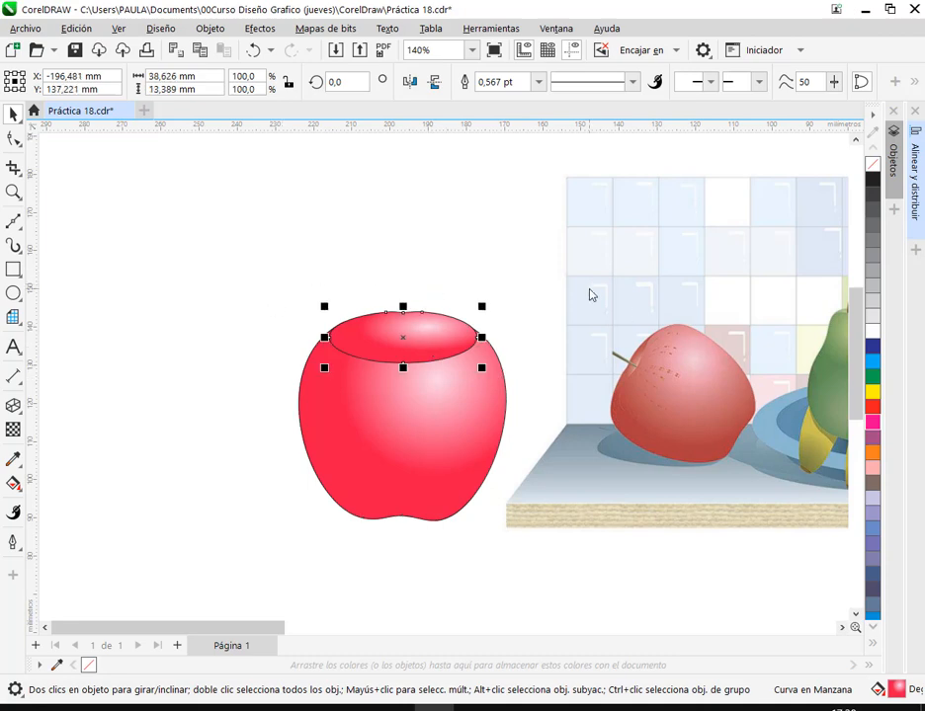
scroll(451, 356, "up", 3)
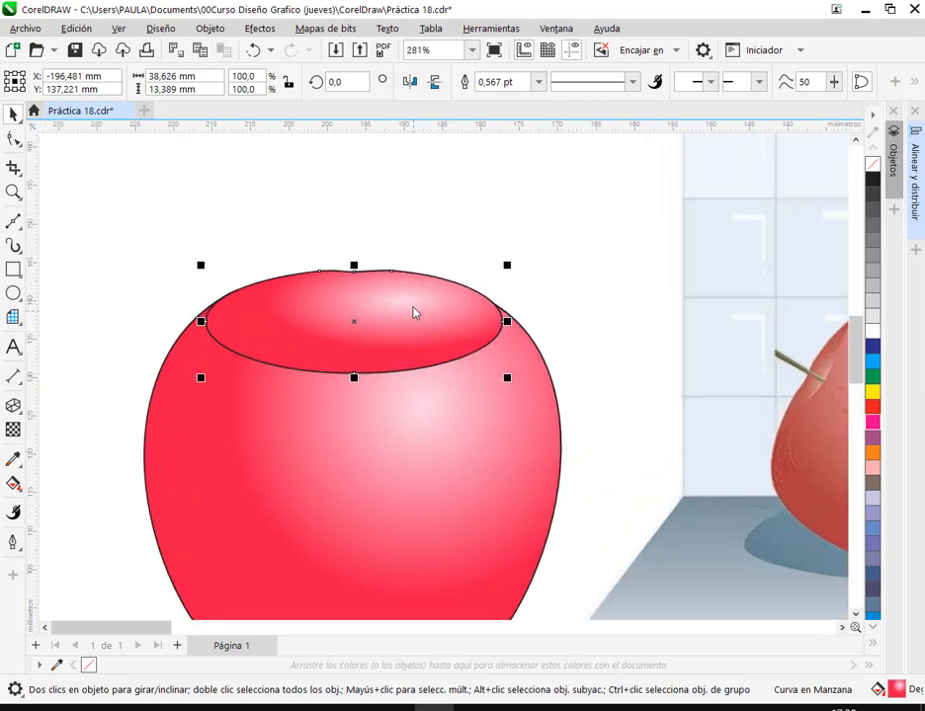
left_click_drag(324, 293, 476, 323)
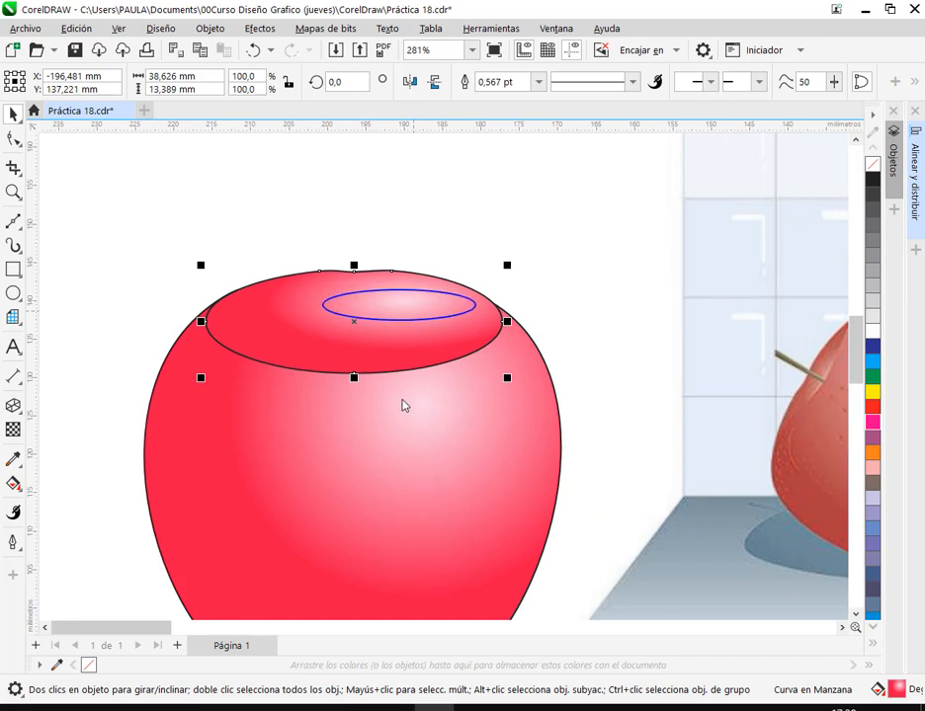
left_click_drag(401, 418, 452, 463)
- Shift the top curve's gradient centre slightly left, make the gradient circular and shrink it to a small highlight around the pink centre
left_click(388, 319)
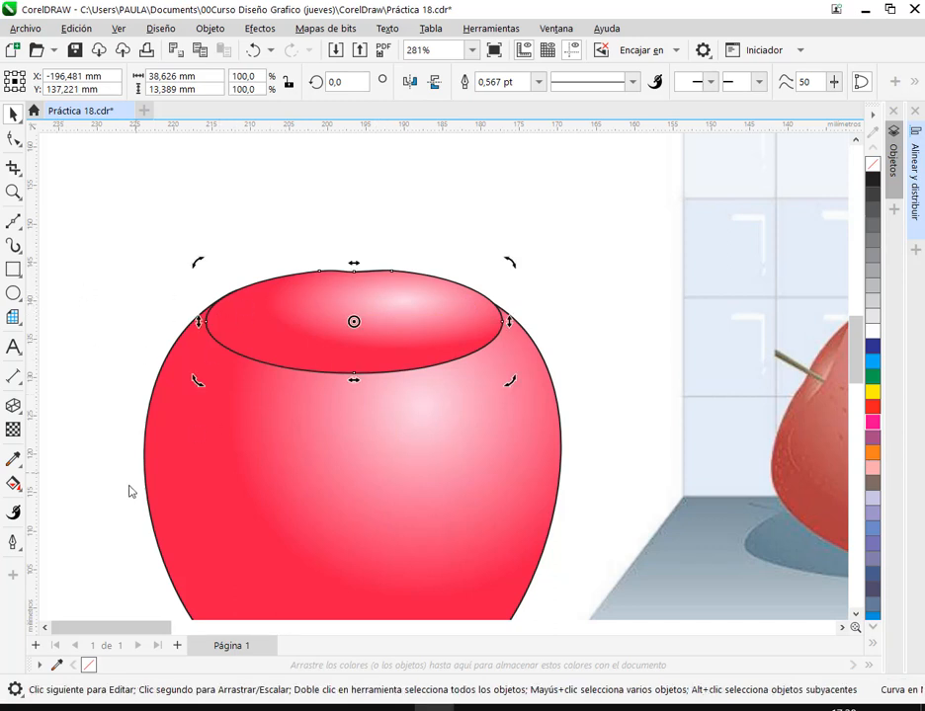
left_click(13, 484)
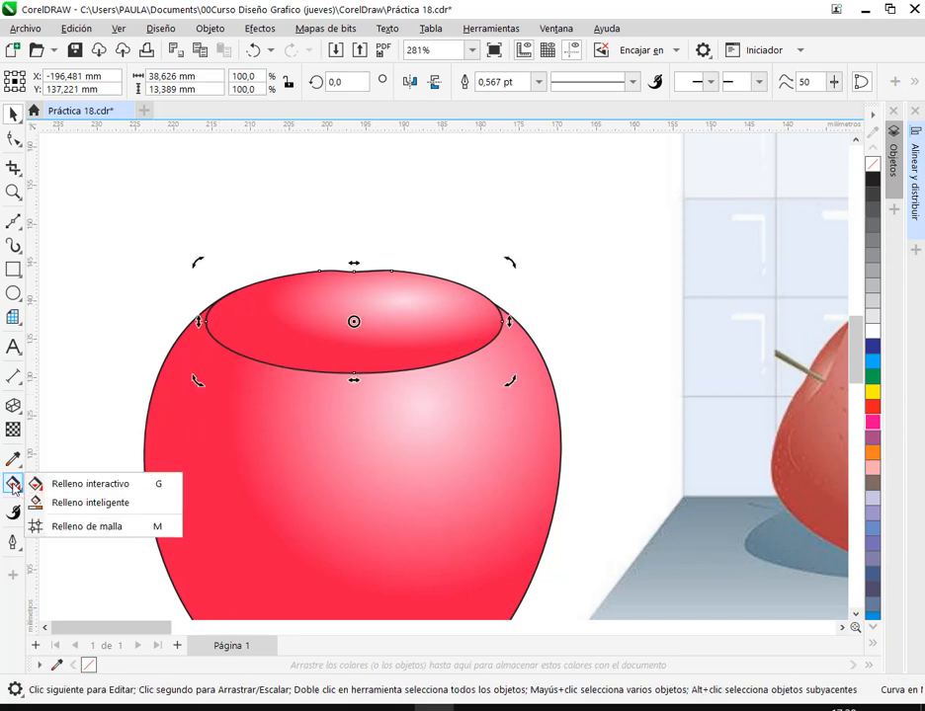
left_click(75, 485)
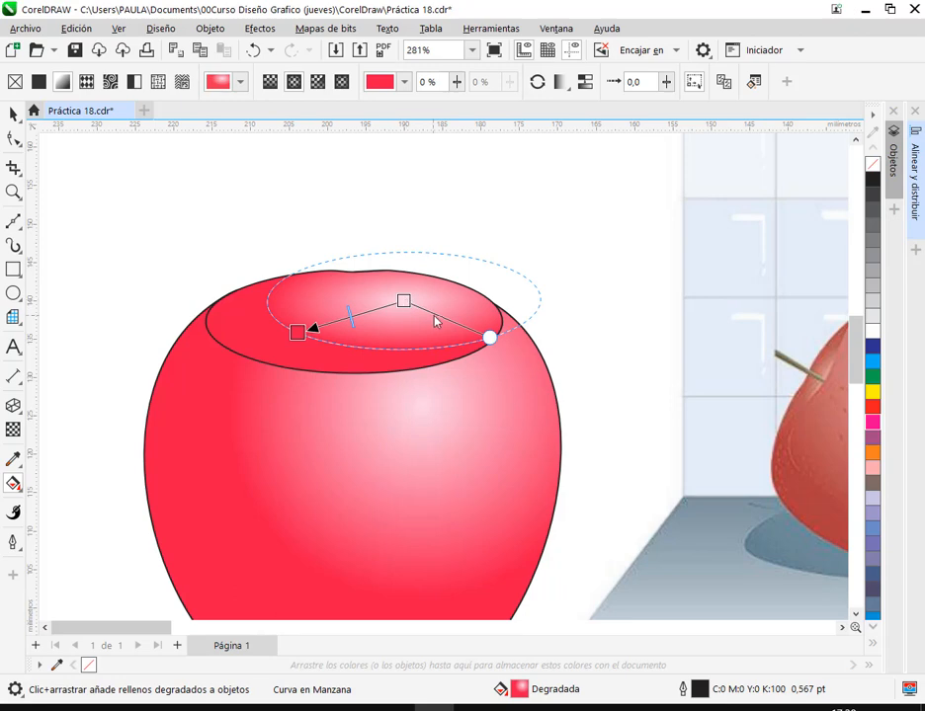
mouse_move(405, 303)
left_mouse_down()
mouse_move(388, 307)
mouse_move(390, 317)
mouse_move(394, 305)
left_mouse_up()
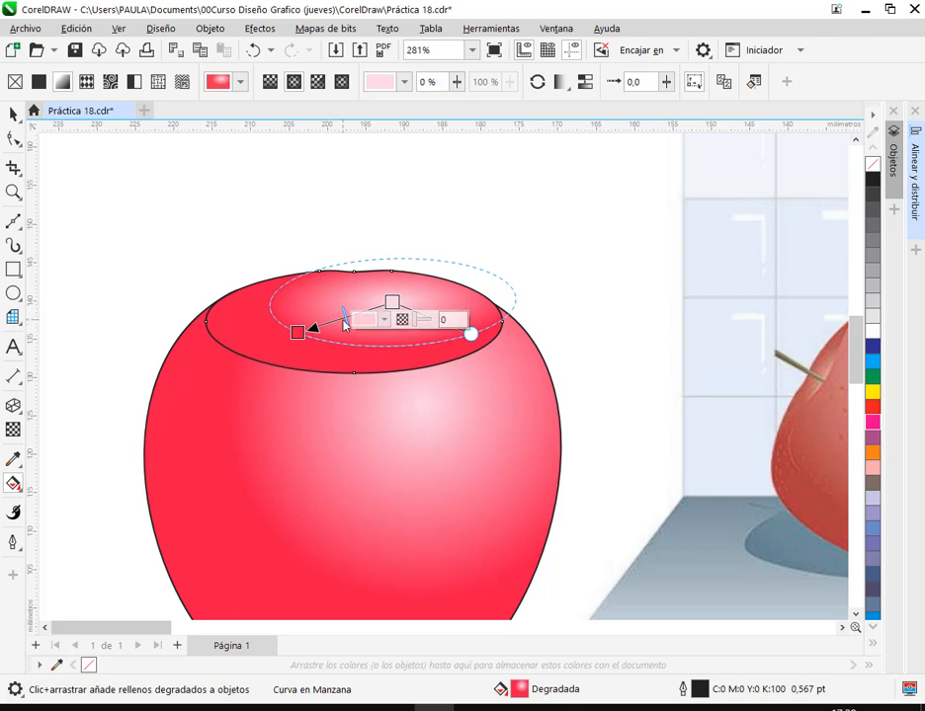
mouse_move(295, 336)
left_mouse_down()
mouse_move(345, 320)
mouse_move(273, 348)
mouse_move(334, 326)
mouse_move(278, 339)
left_mouse_up()
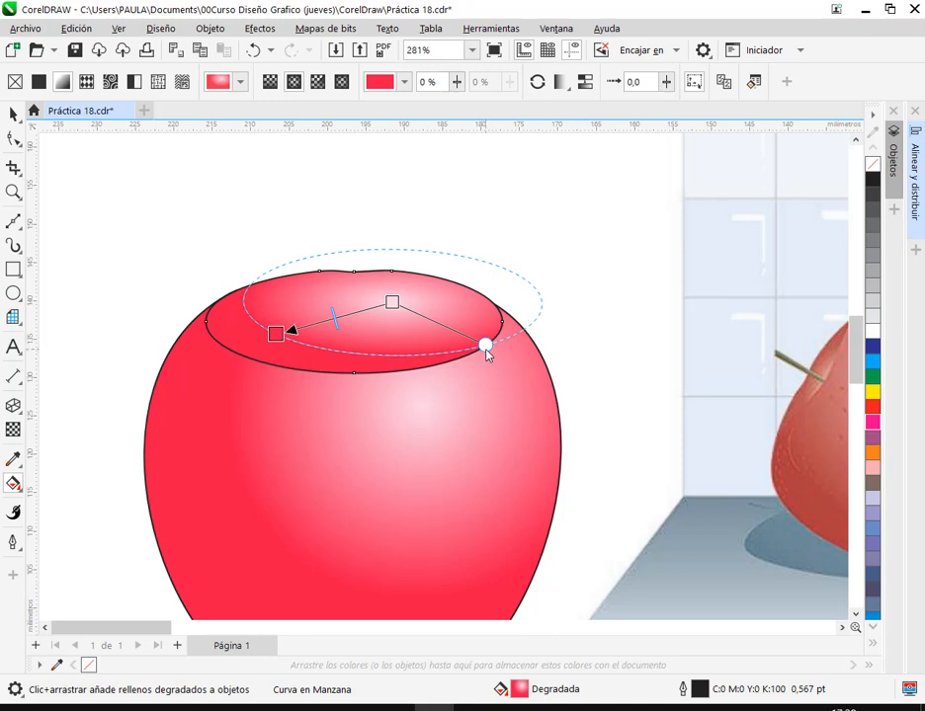
left_click_drag(485, 345, 429, 413)
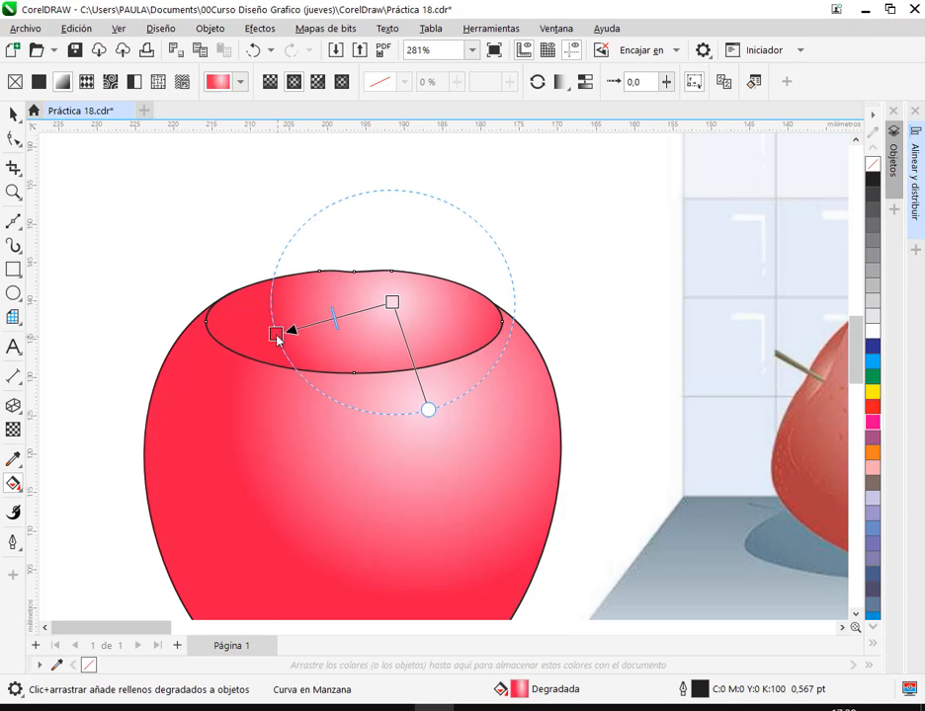
left_click_drag(277, 339, 333, 314)
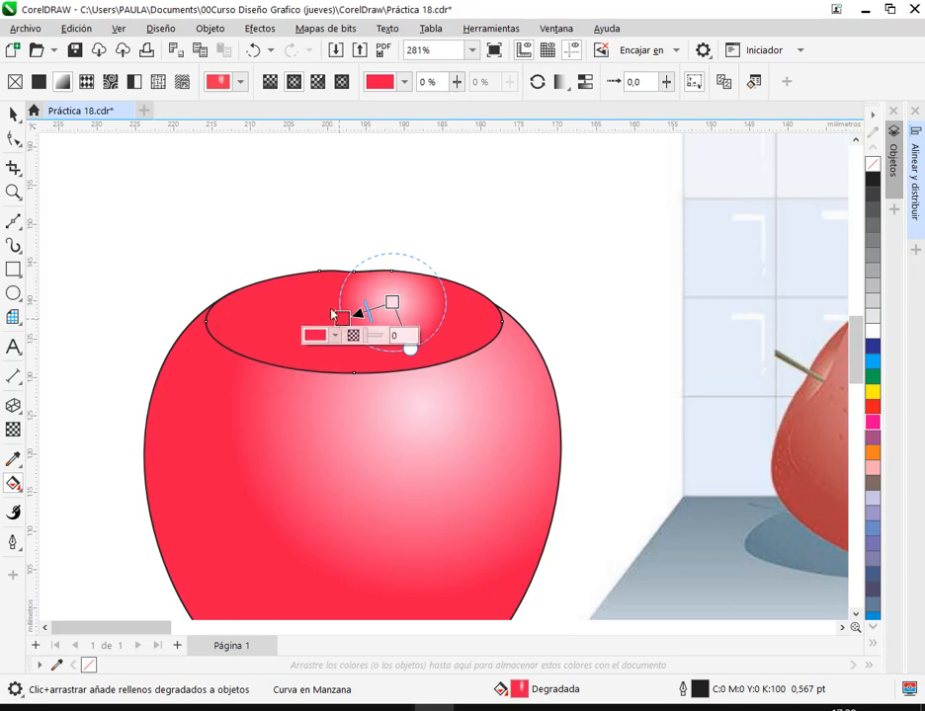
- Order the top hollow's curve behind the apple's body
key("space")
left_click(486, 244)
left_click(406, 347)
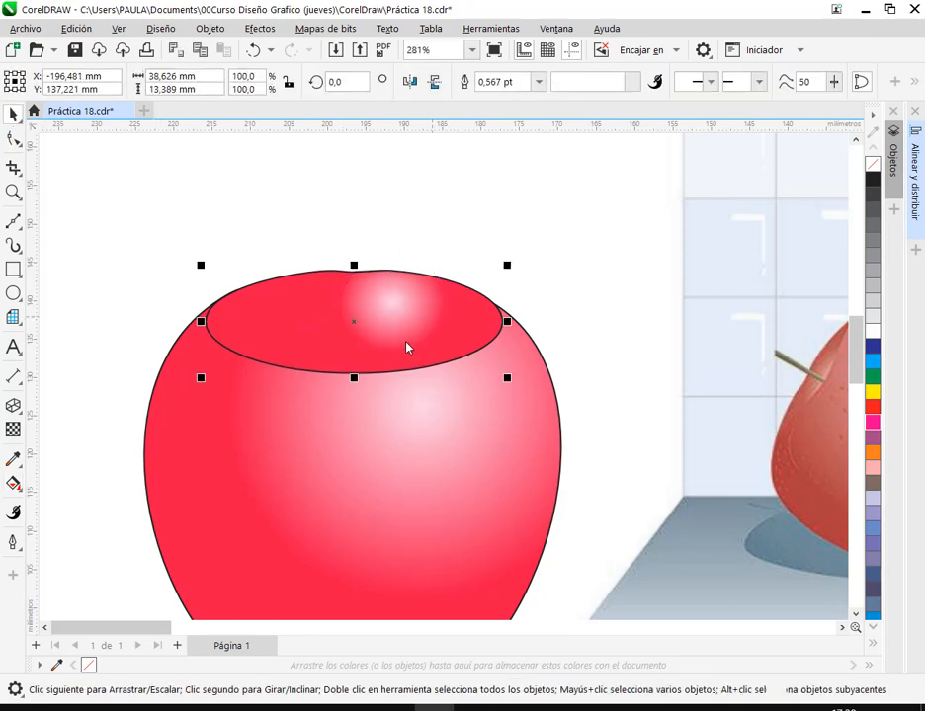
right_click(406, 338)
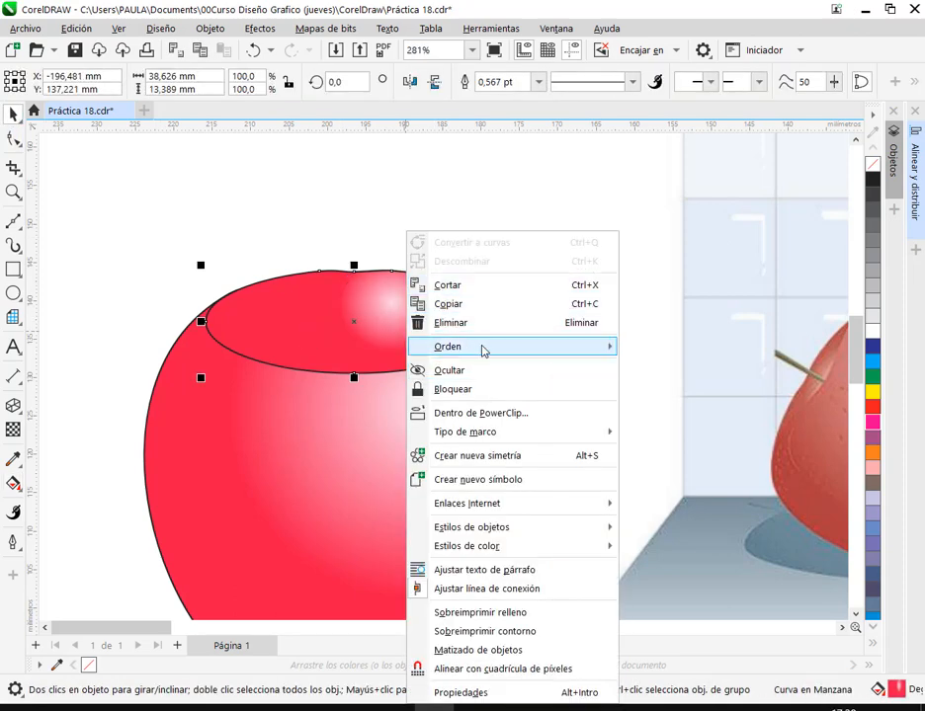
mouse_move(484, 347)
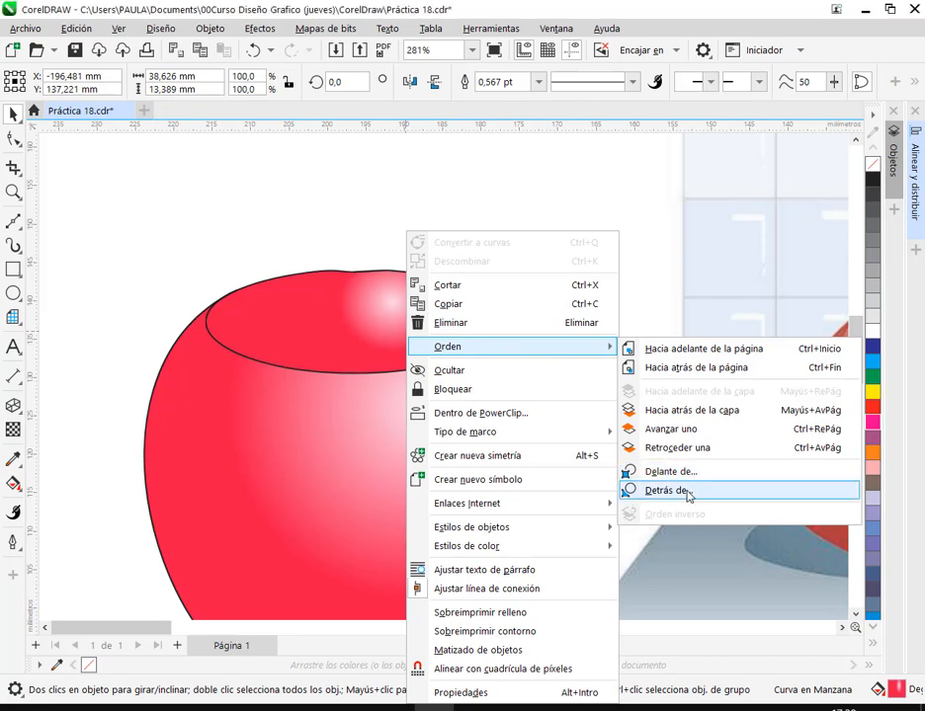
left_click(689, 496)
left_click(504, 413)
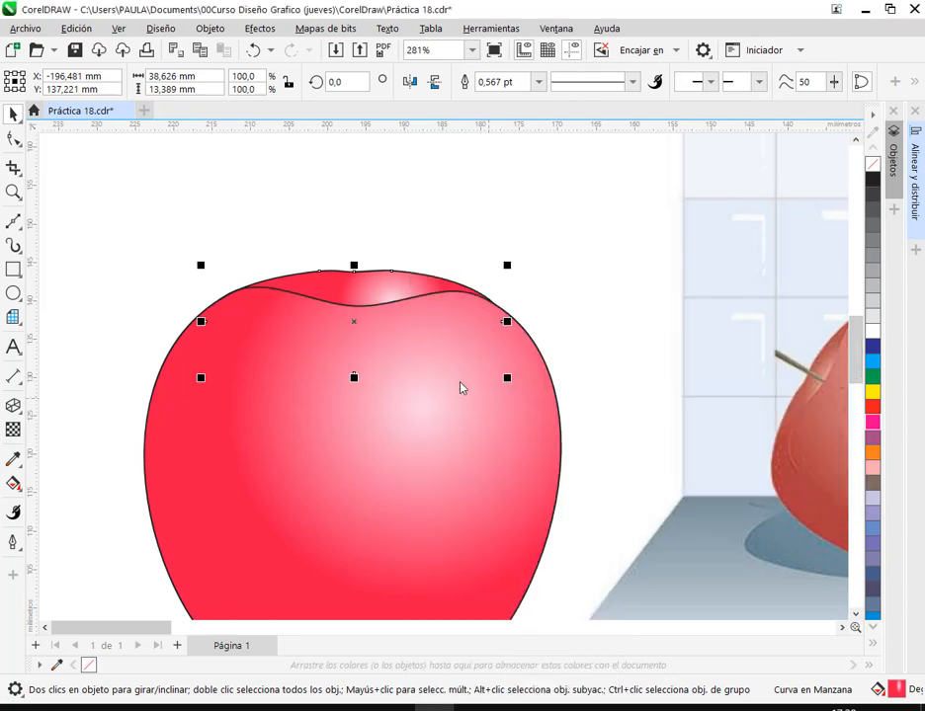
- Move the hollow's whole gradient left so its pink centre lies under the middle of the dip
left_click(13, 483)
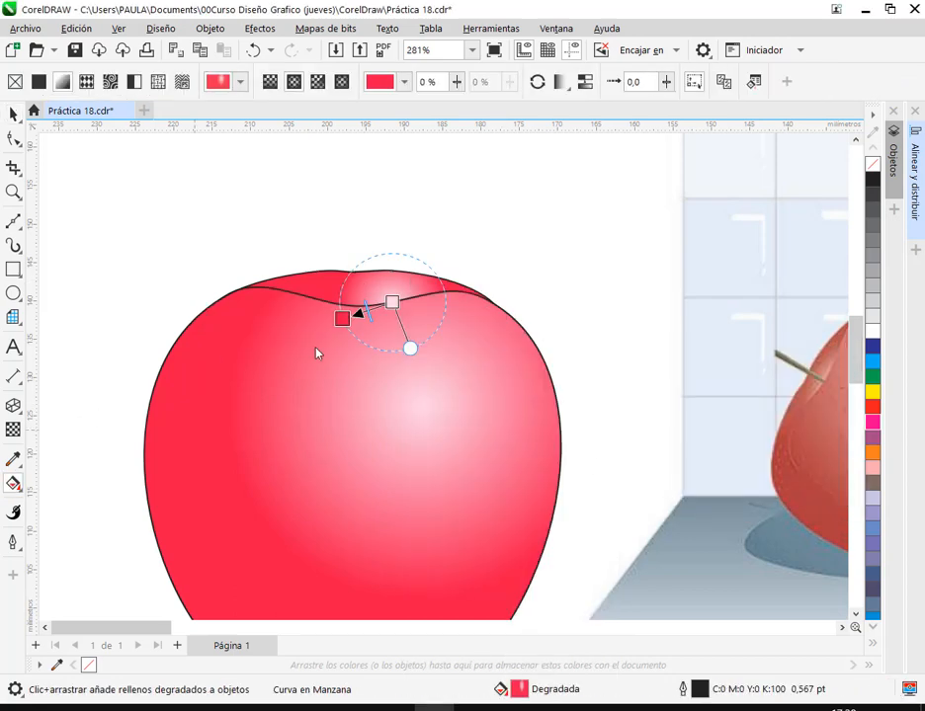
left_click(392, 303)
left_click(462, 228)
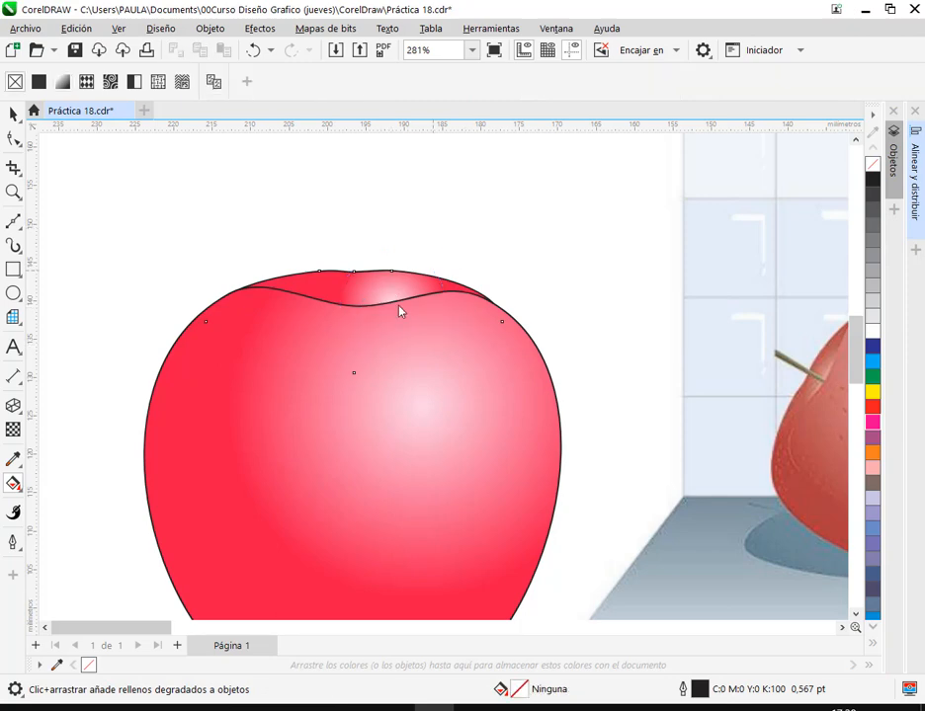
left_click(375, 301)
scroll(365, 321, "up", 3)
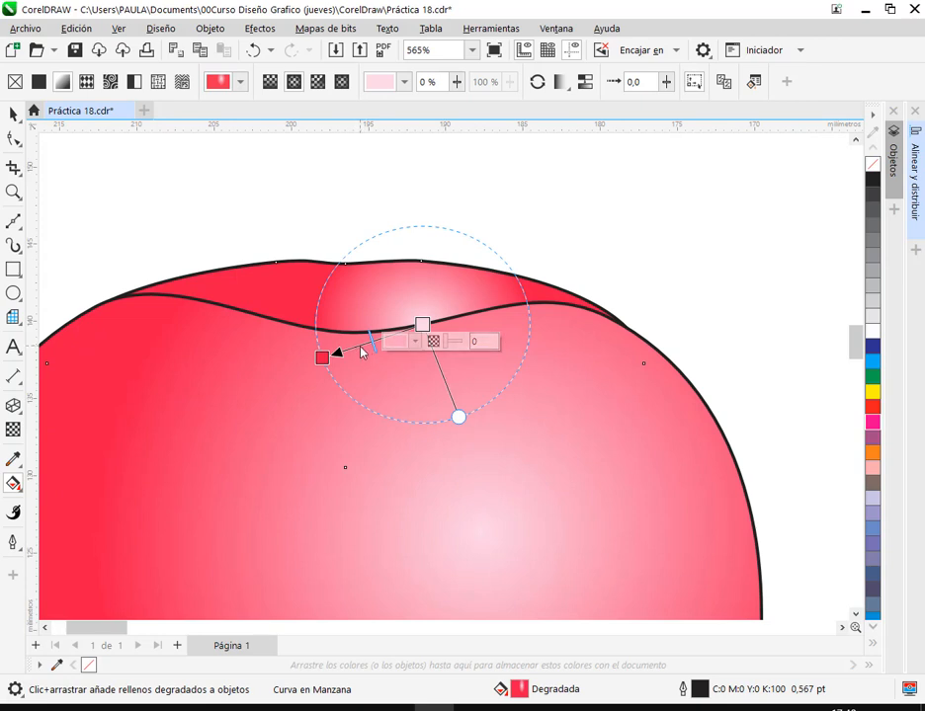
left_click_drag(361, 351, 295, 366)
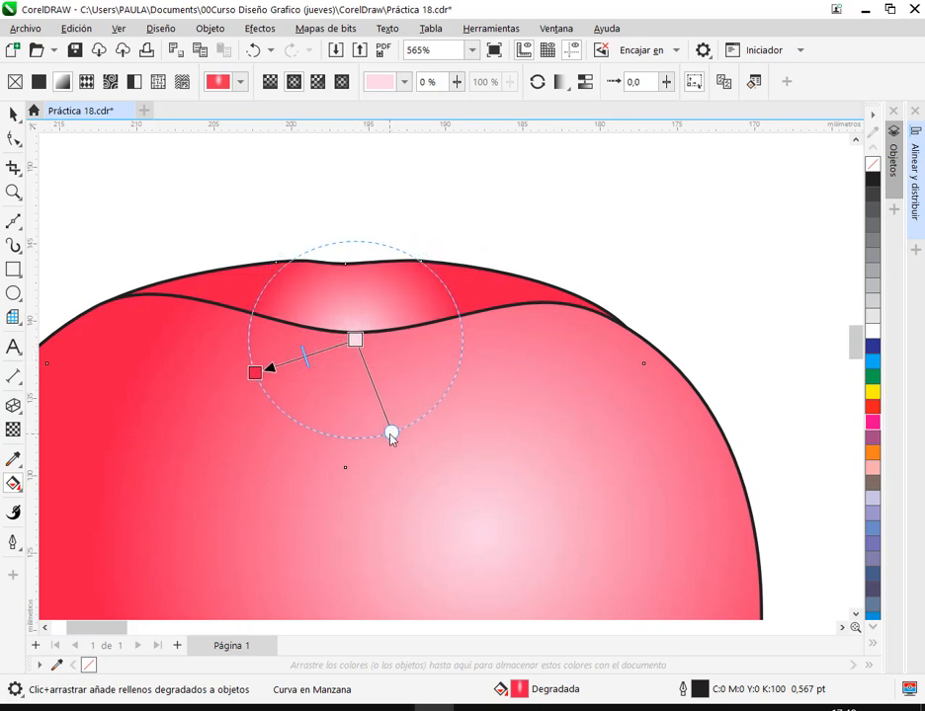
- Level the hollow's gradient and flatten it vertically into a wide horizontal ellipse along the apple's front edge
left_click_drag(390, 438, 381, 405)
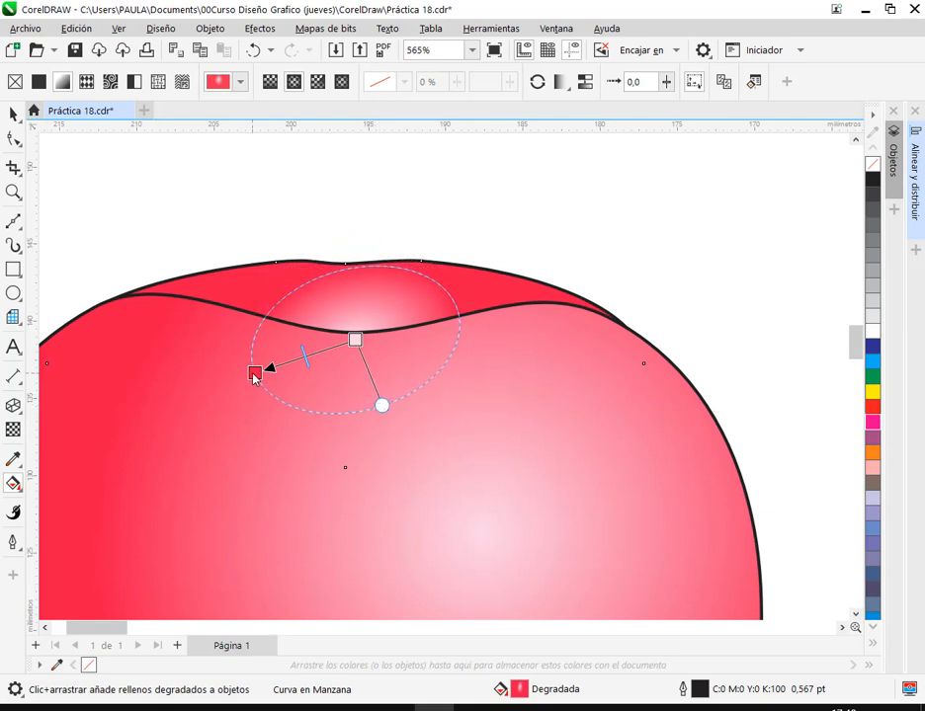
left_click_drag(254, 373, 252, 345)
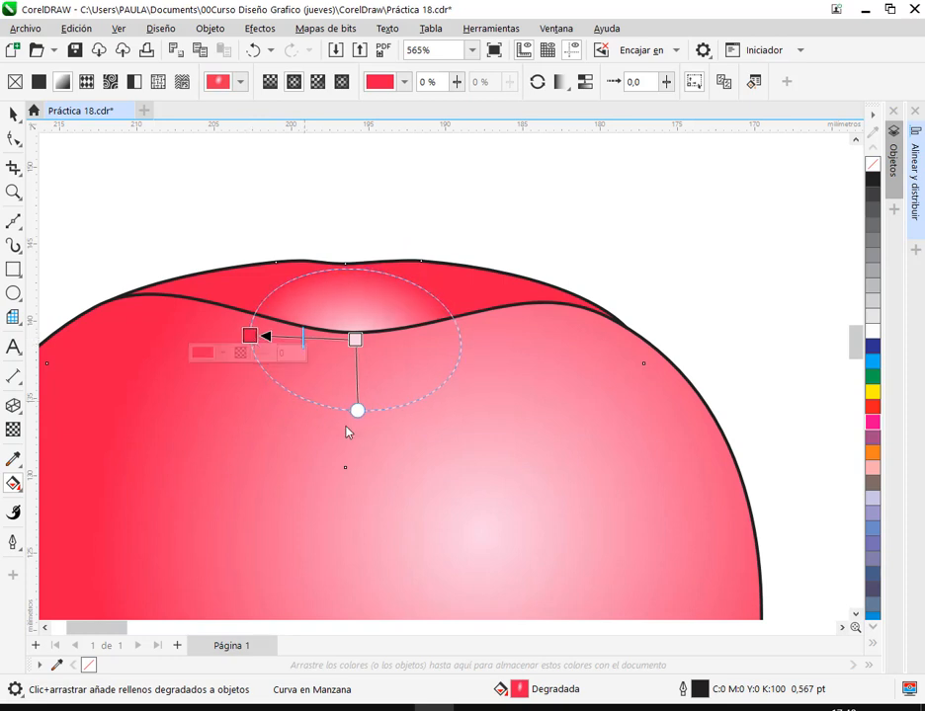
left_click_drag(356, 410, 351, 403)
left_click(251, 338)
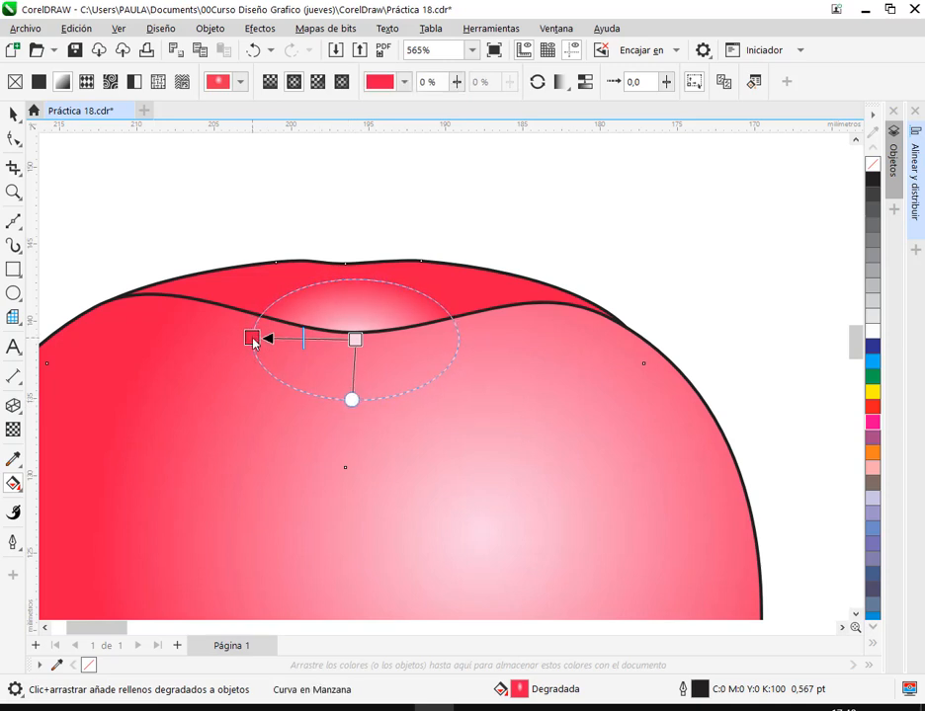
left_click_drag(354, 405, 354, 396)
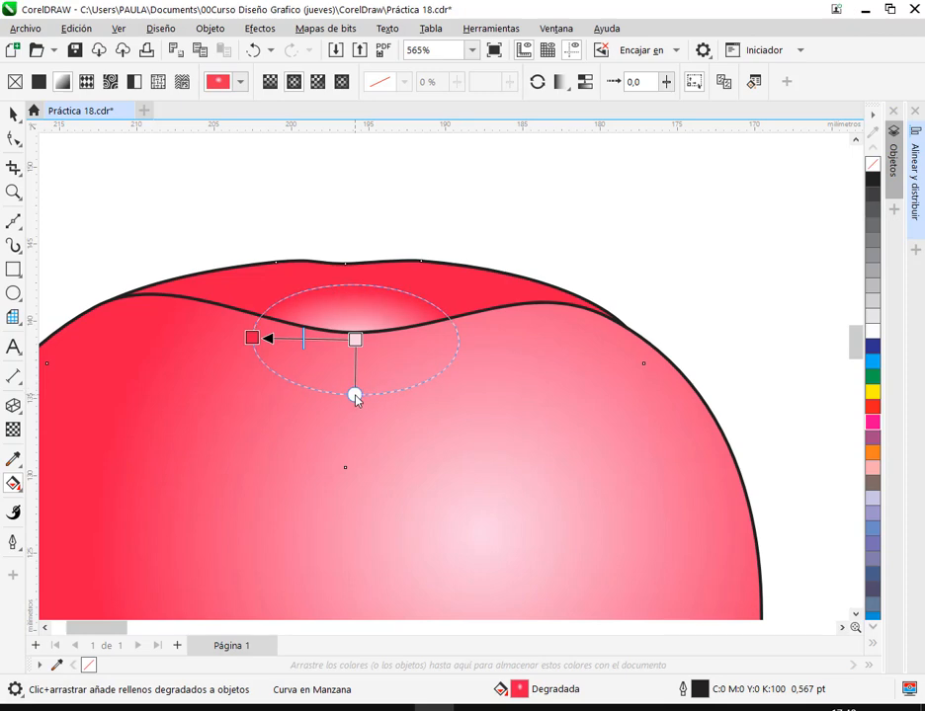
- Remove the outline from both the apple's body and its top hollow
left_click(13, 116)
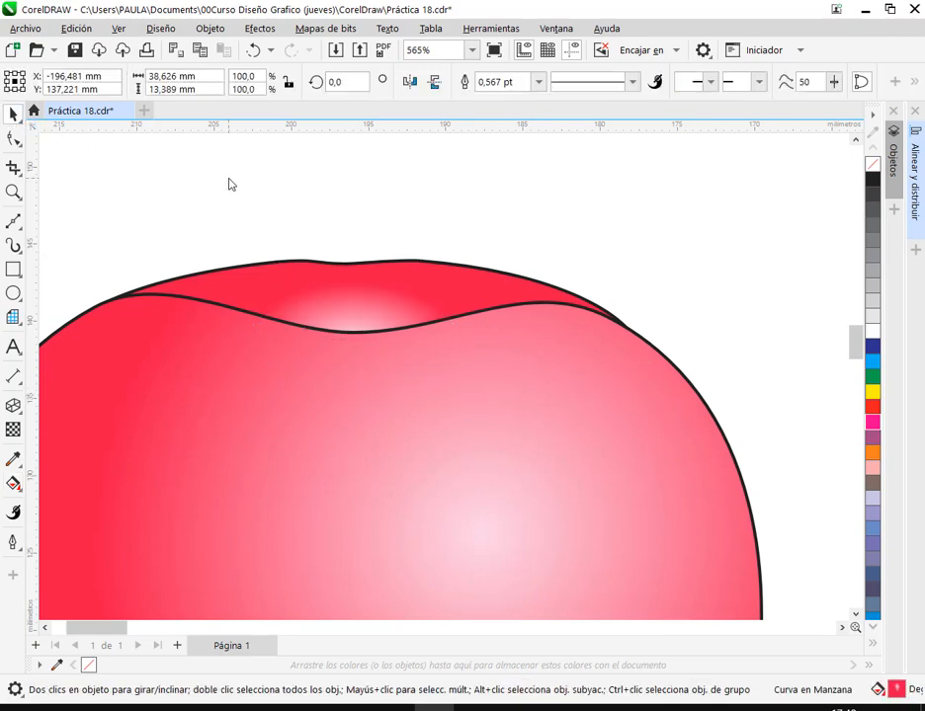
left_click(229, 184)
scroll(461, 333, "down", 5)
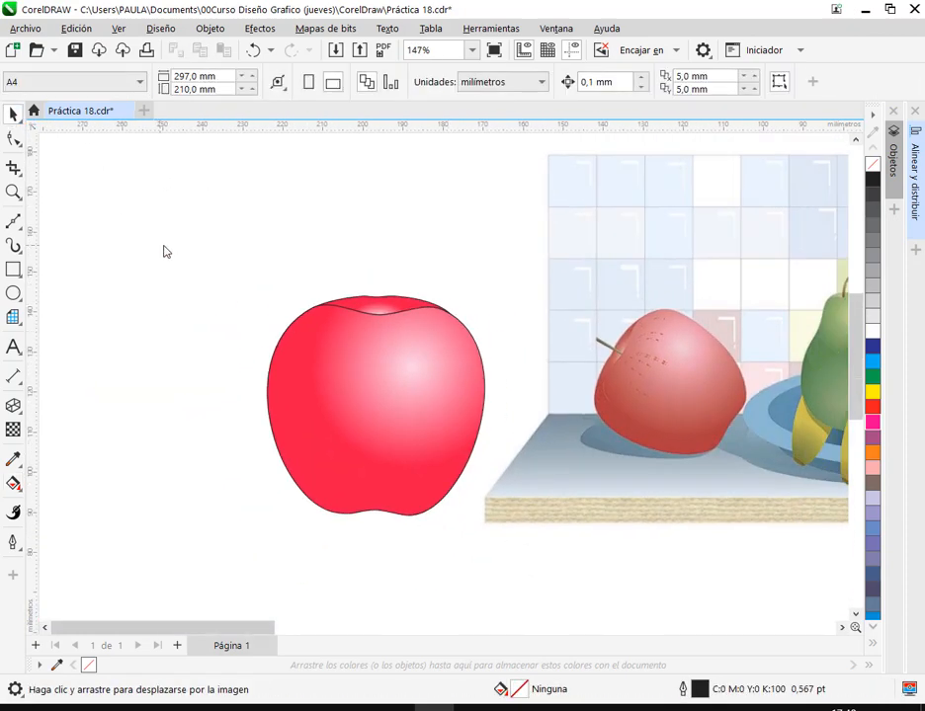
left_click_drag(194, 259, 517, 604)
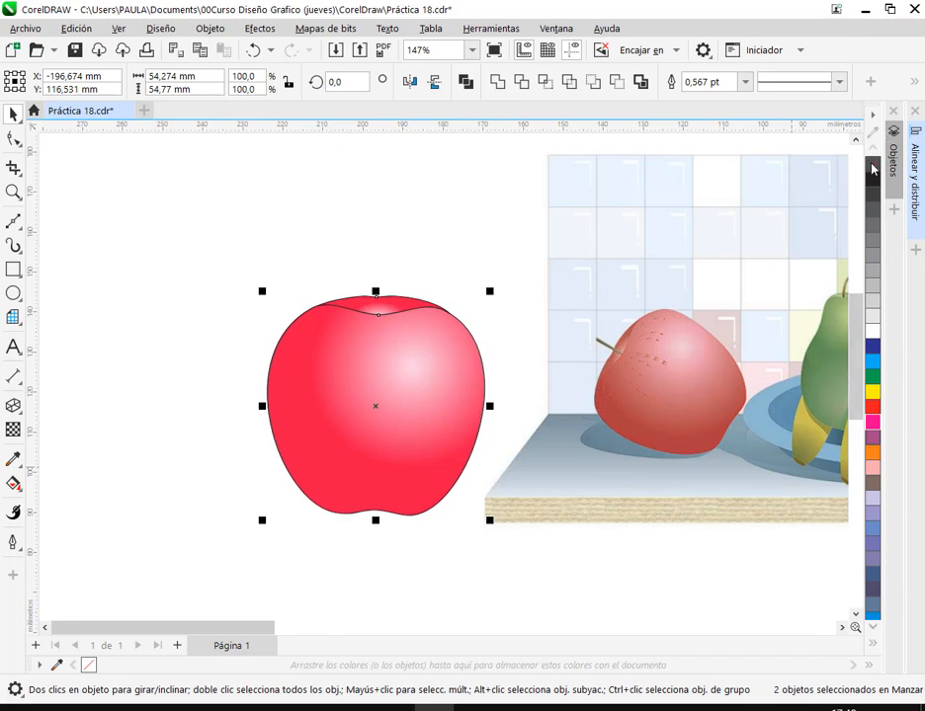
right_click(872, 164)
left_click(395, 217)
- Widen the hollow's elliptical gradient slightly and flatten it a little more
left_click(386, 310)
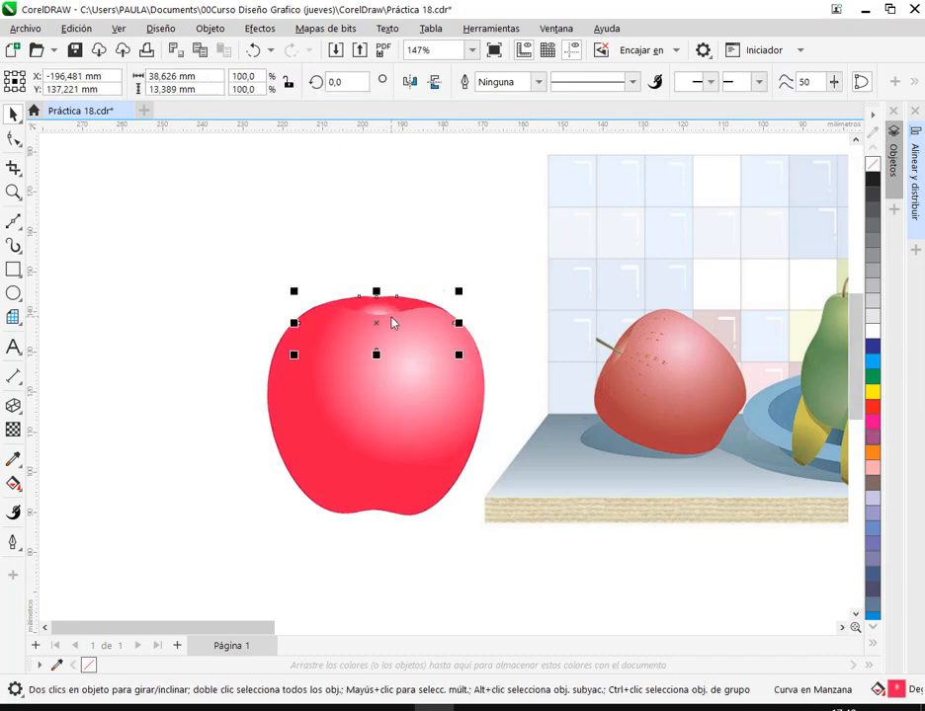
scroll(385, 309, "up", 3)
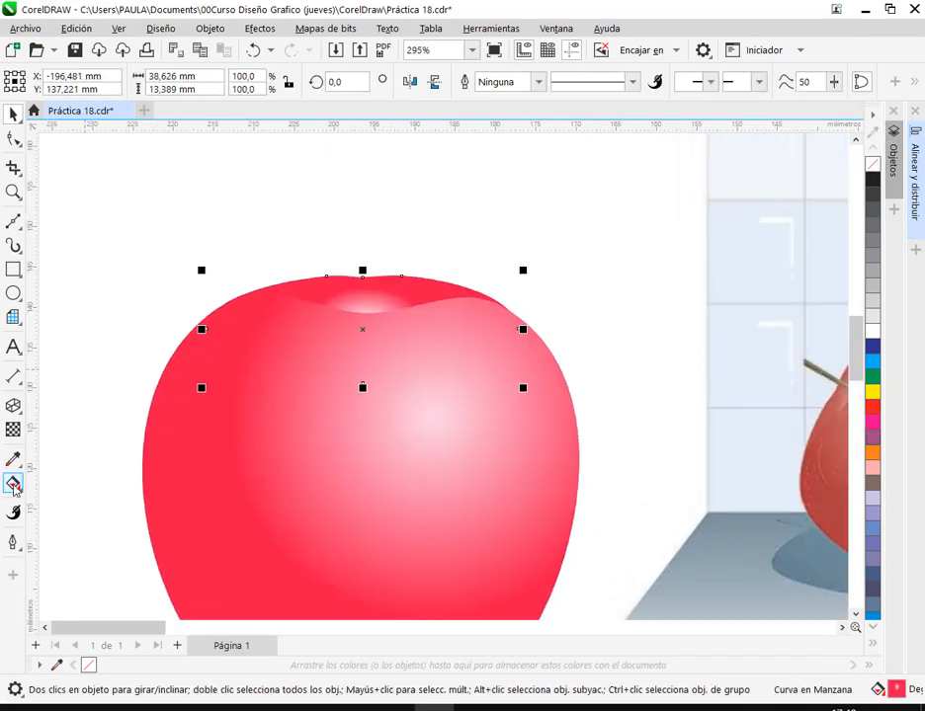
left_click(13, 484)
scroll(366, 317, "up", 1)
scroll(262, 323, "up", 3)
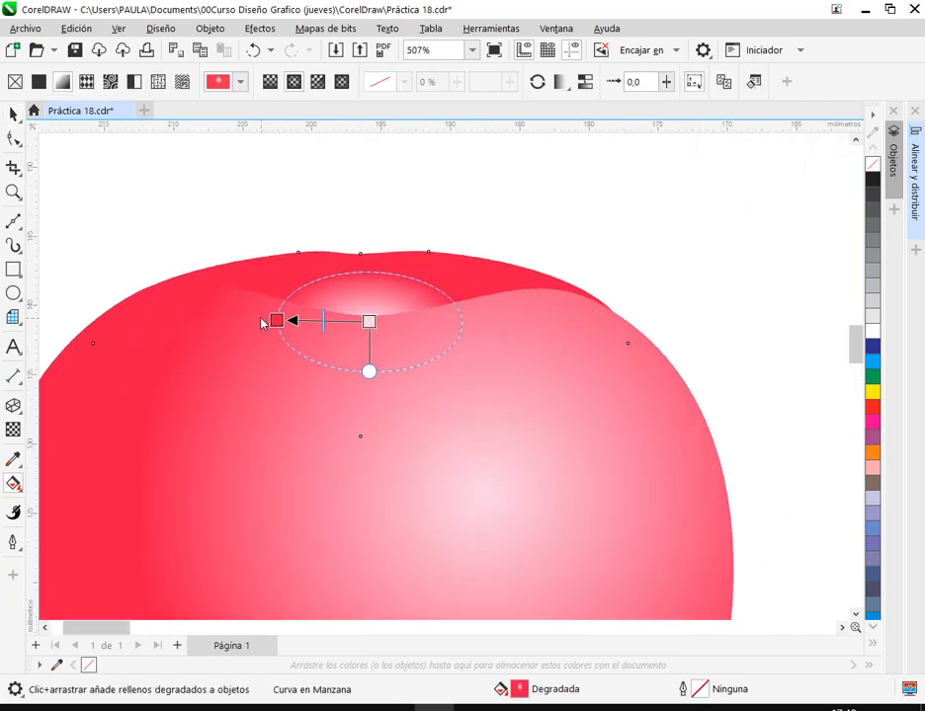
left_click_drag(280, 322, 266, 320)
left_click_drag(371, 384, 369, 366)
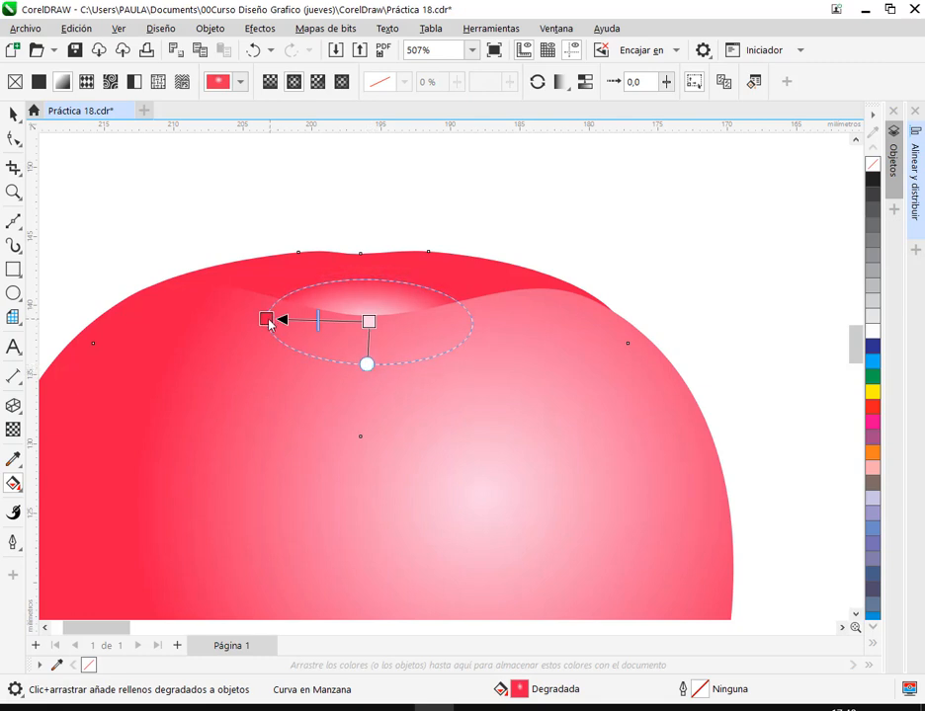
- Enlarge the elliptical gradient on the apple's upper back shape so the pale hollow highlight spreads wider and slightly taller
left_click_drag(269, 322, 252, 319)
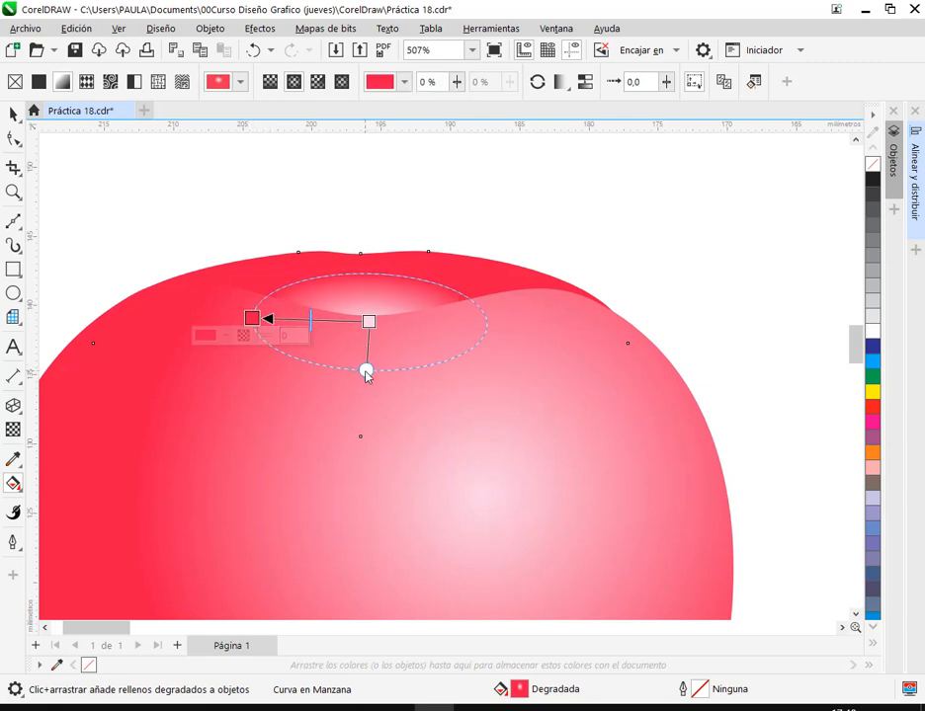
left_click_drag(366, 377, 370, 377)
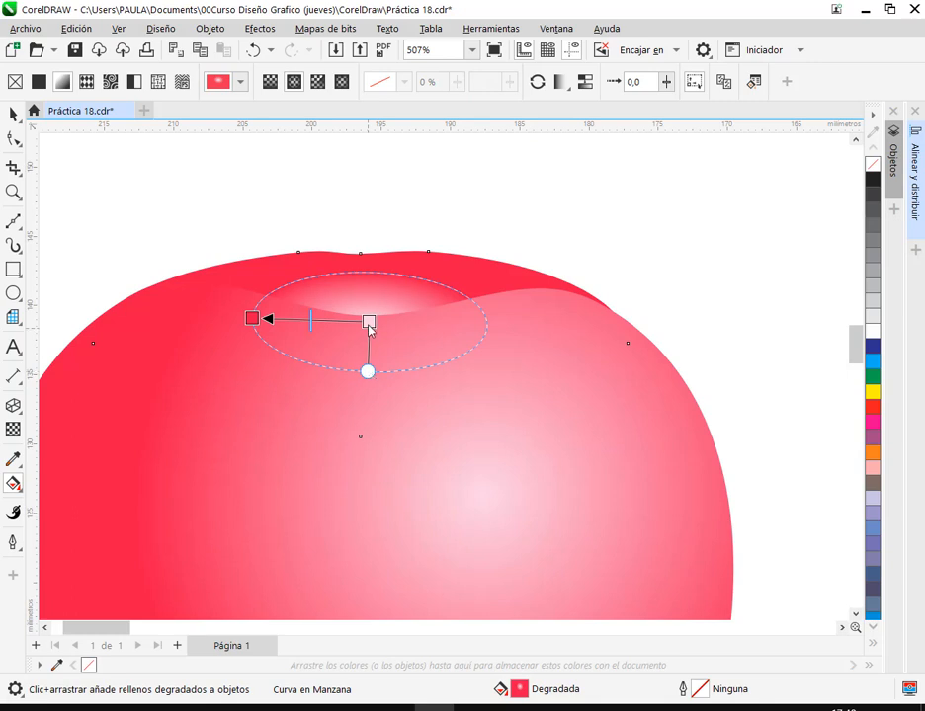
left_click_drag(344, 328, 325, 307)
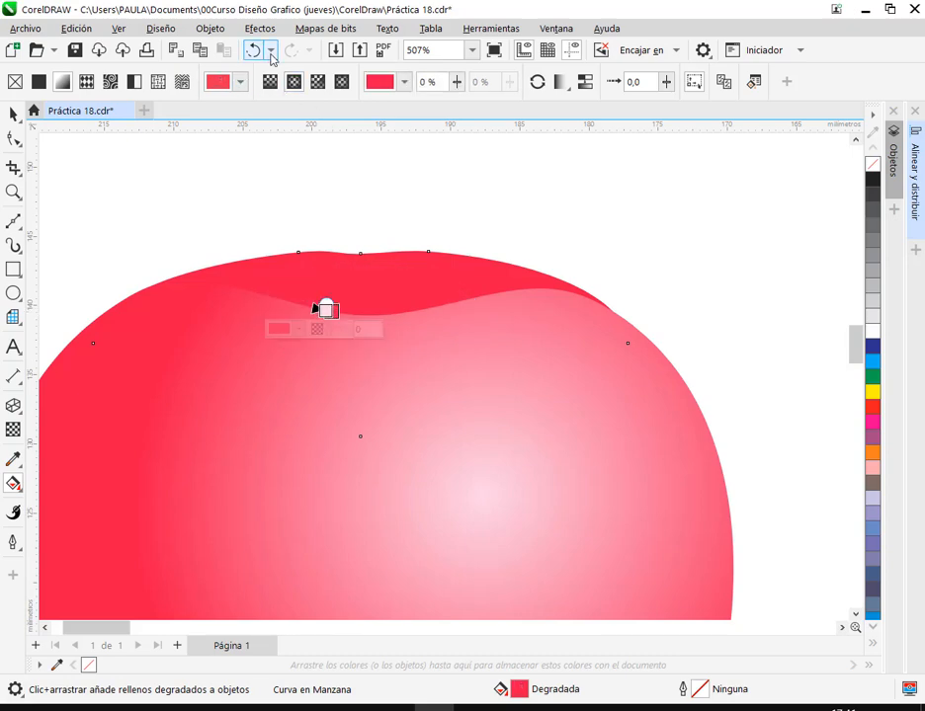
left_click(254, 51)
left_click(13, 114)
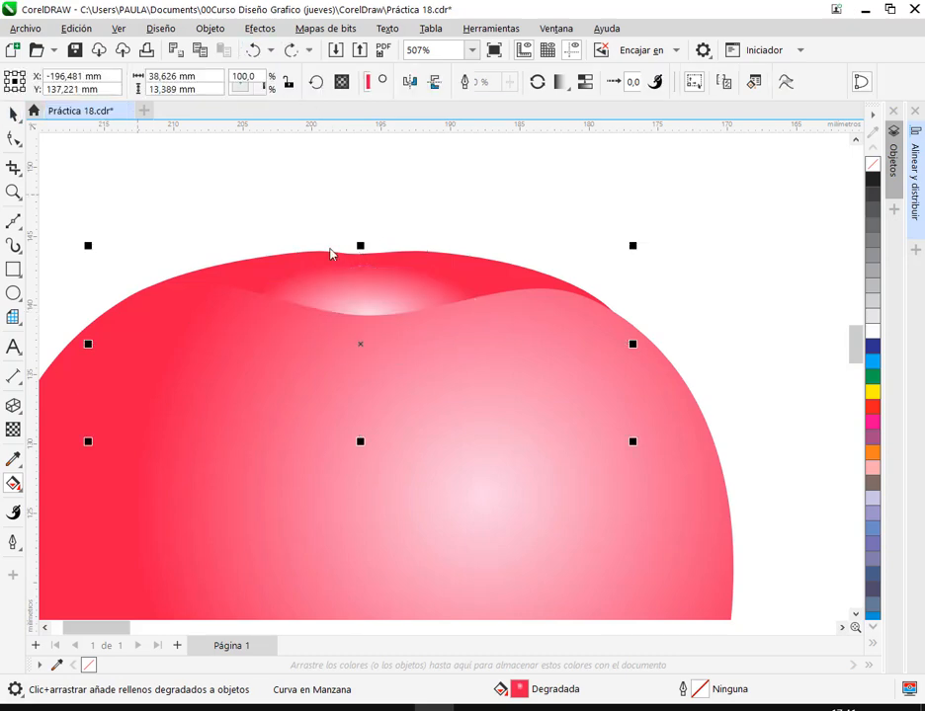
left_click(388, 227)
- Draw a narrow upright rectangle about 2.6 by 15.9 mm rising from the apple's hollow as the stem
scroll(449, 264, "down", 4)
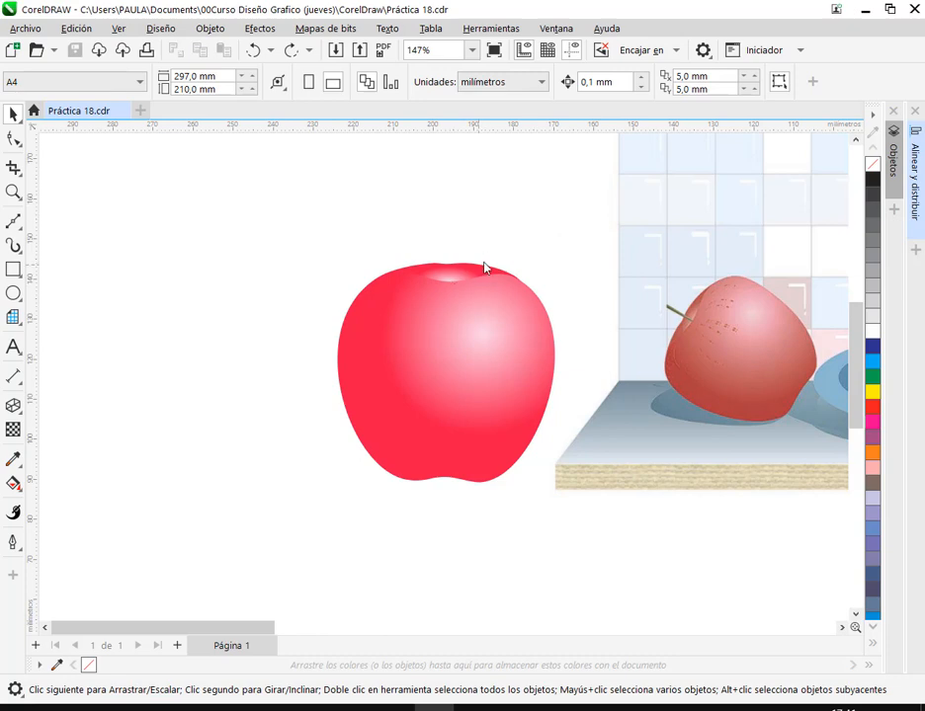
scroll(498, 255, "up", 1)
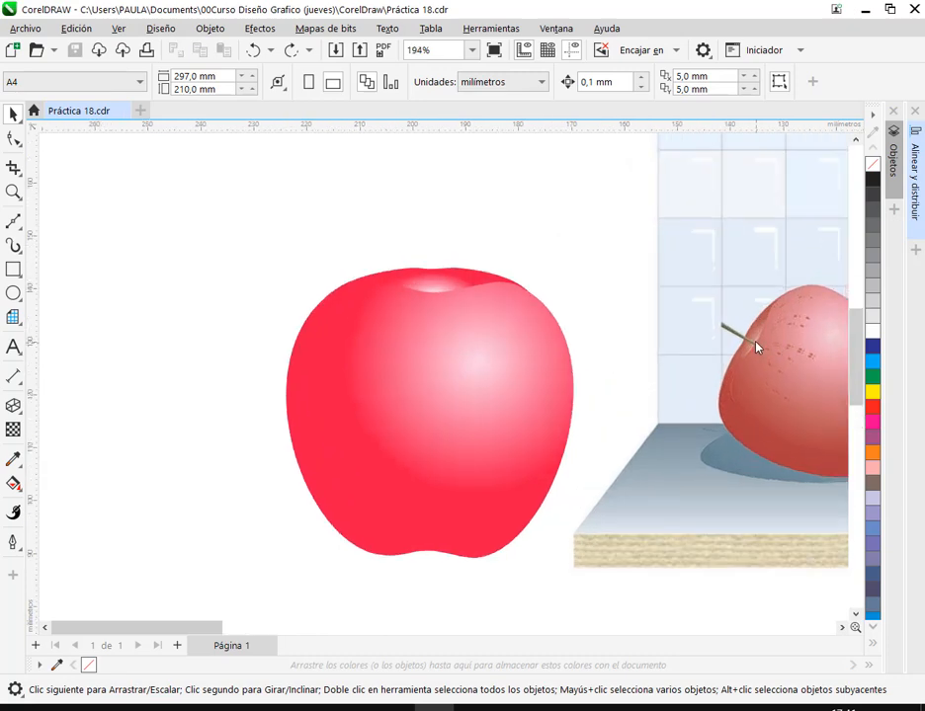
scroll(518, 264, "up", 2)
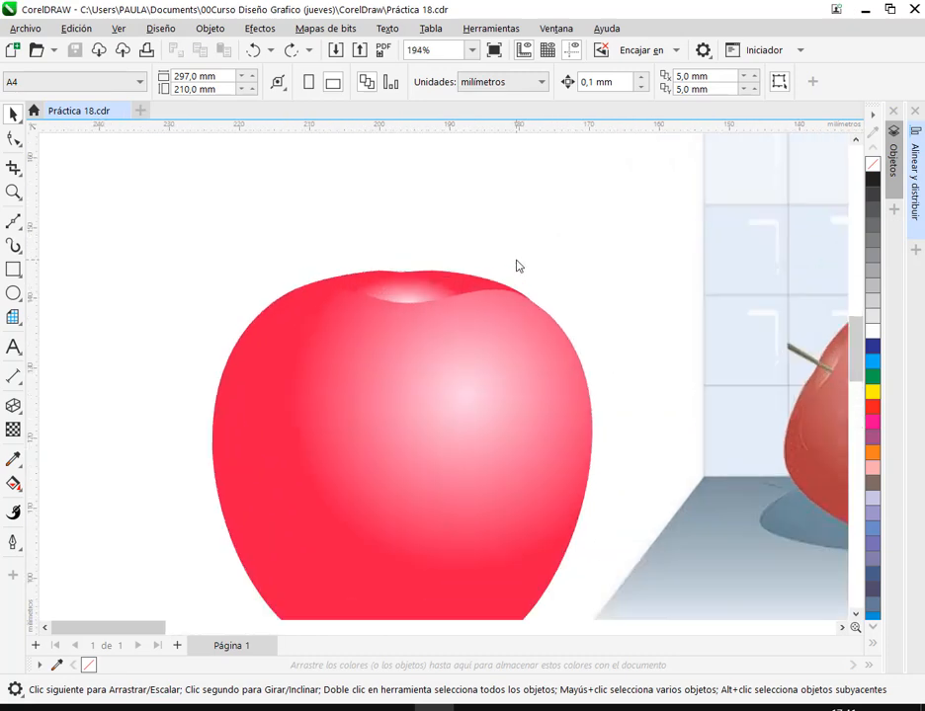
left_click(13, 271)
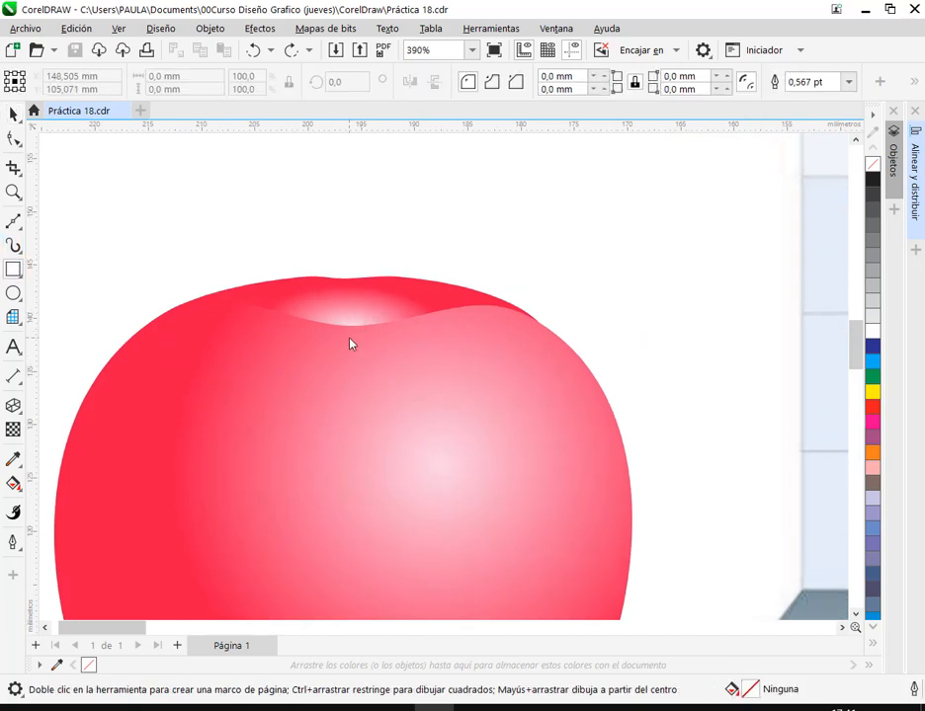
left_click_drag(344, 336, 368, 168)
scroll(470, 331, "down", 1)
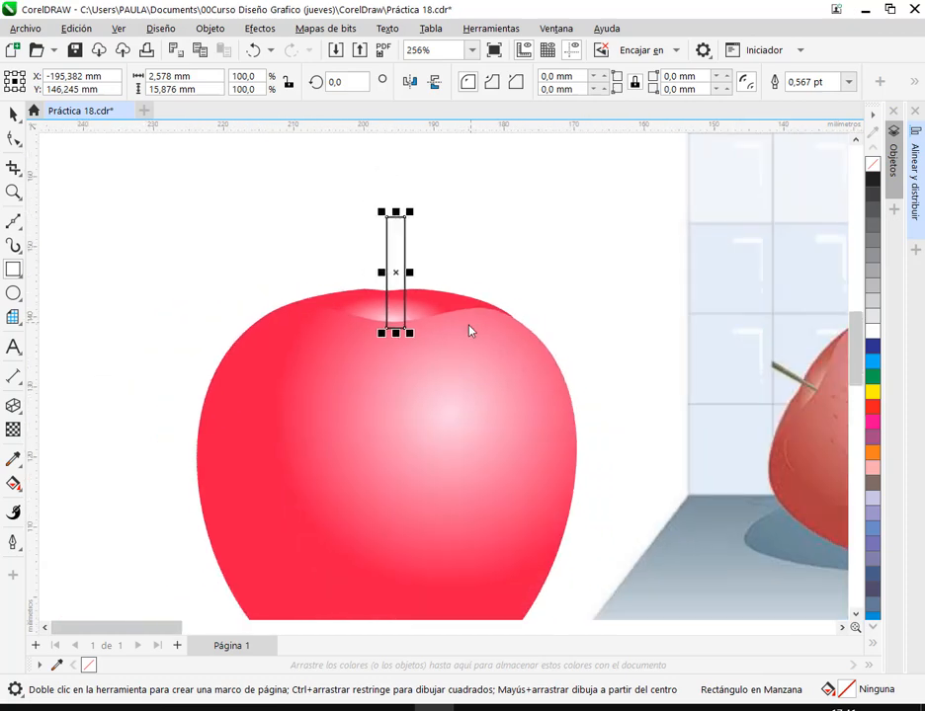
scroll(470, 331, "down", 1)
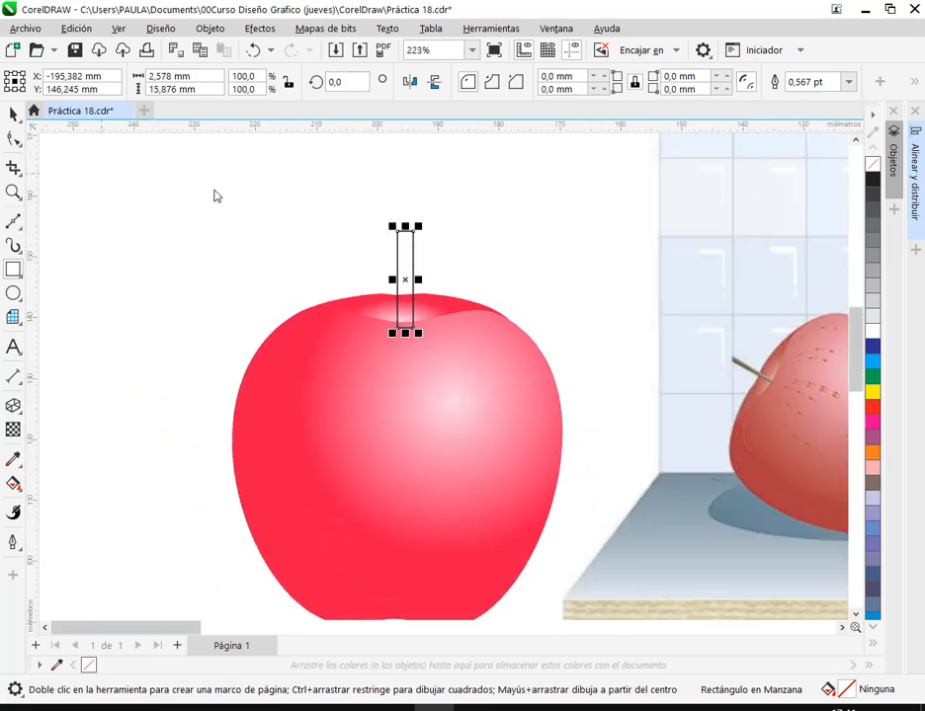
- Convert the stem rectangle to curves and narrow its lower end by stretching the two bottom nodes together
right_click(399, 242)
left_click(474, 241)
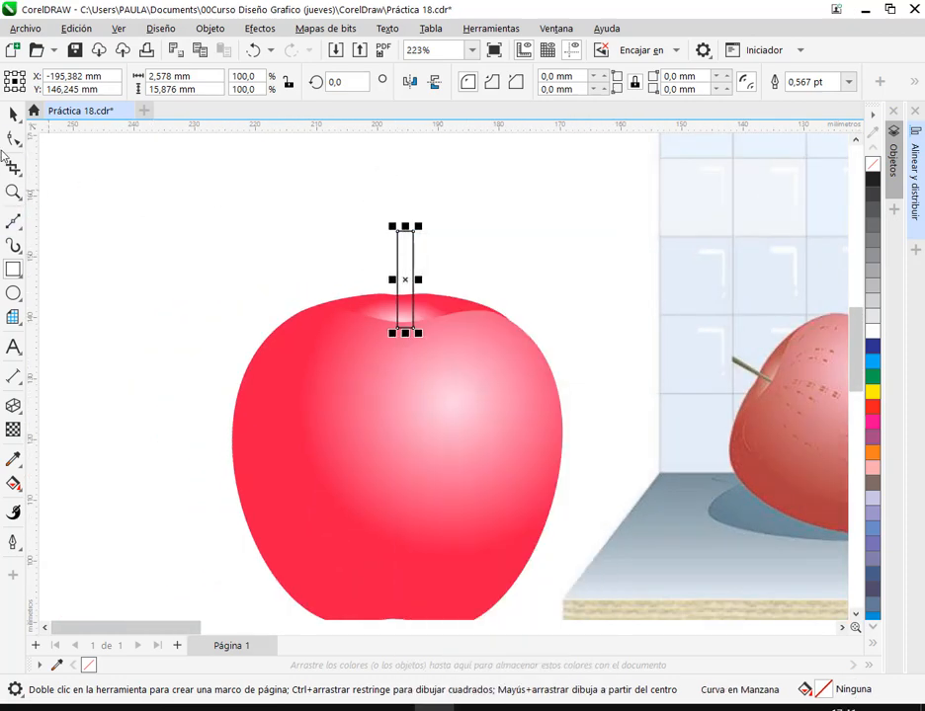
left_click(14, 139)
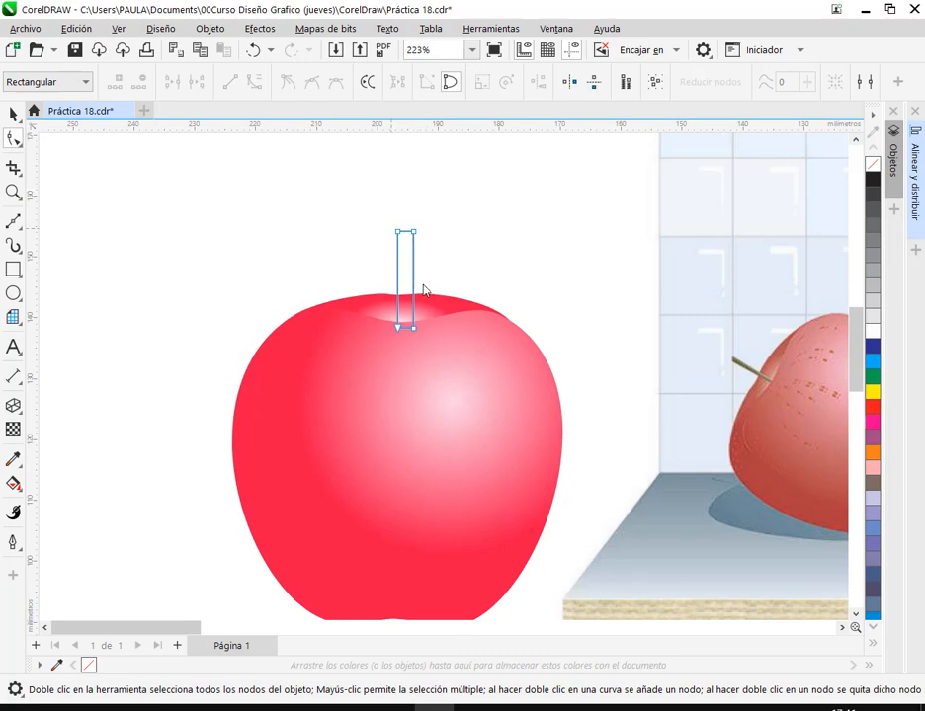
scroll(407, 331, "up", 6)
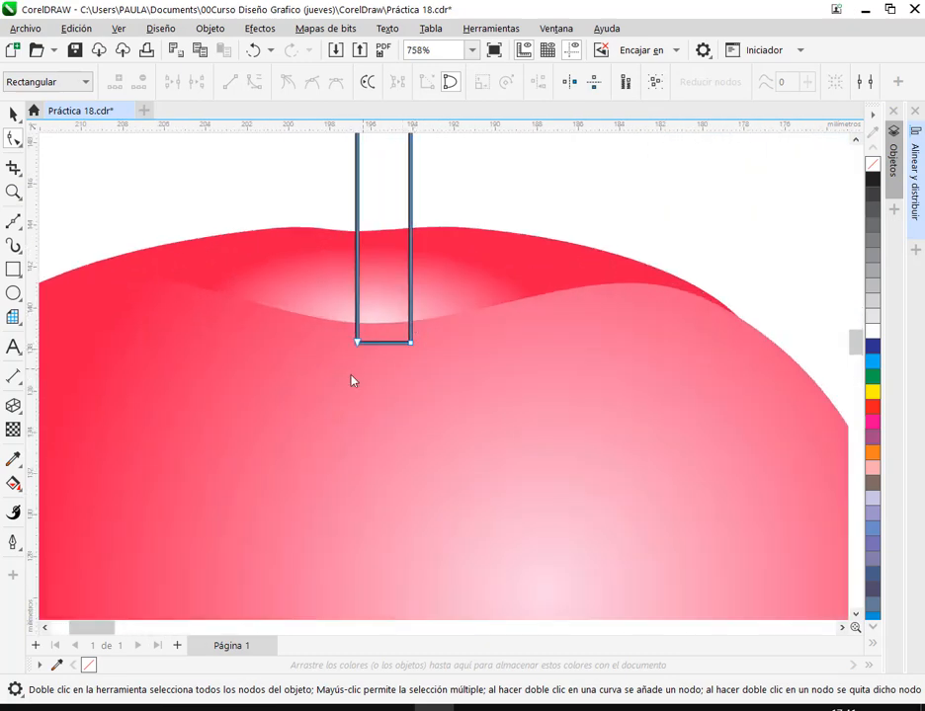
left_click_drag(438, 326, 437, 327)
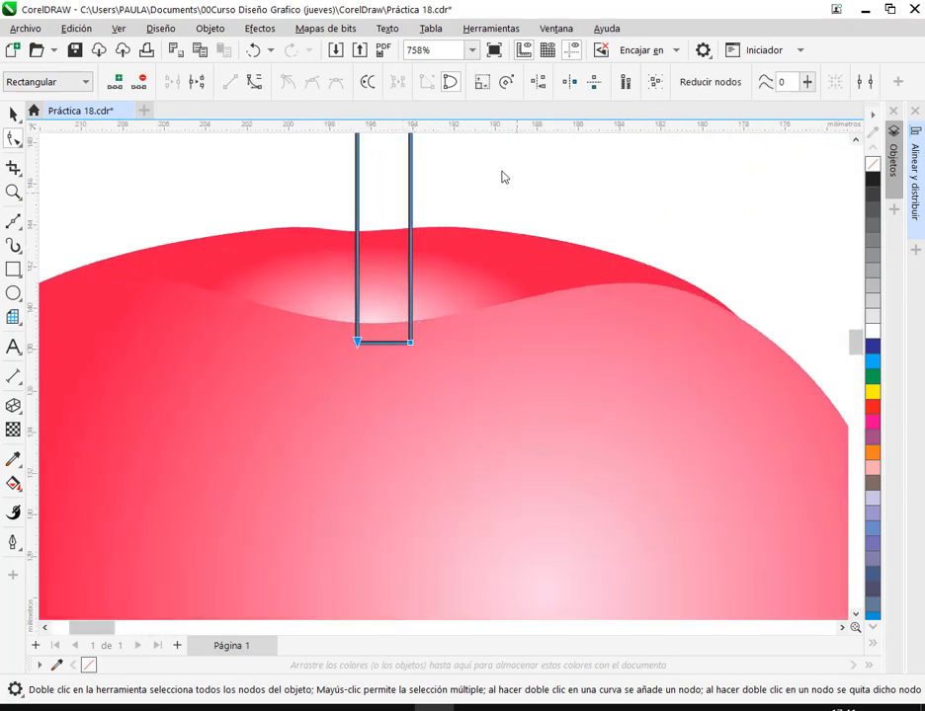
left_click(481, 85)
left_click_drag(416, 181, 401, 188)
- Slant the stem's tip by lowering its upper-left node, and narrow the tip by stretching the two top nodes
scroll(423, 355, "down", 3)
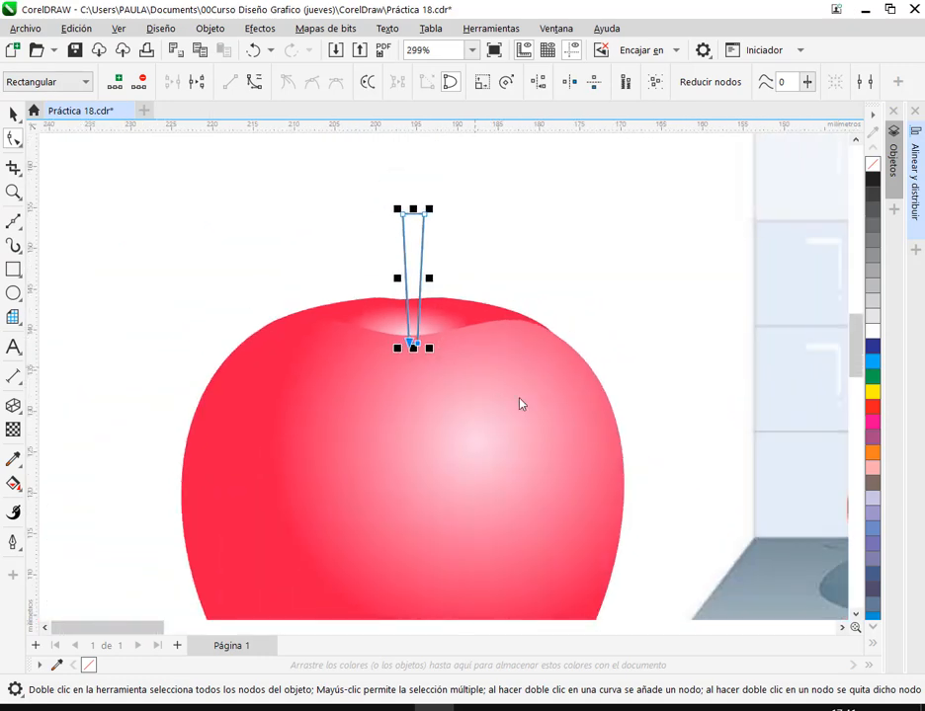
scroll(573, 396, "down", 1)
left_click_drag(576, 396, 489, 384)
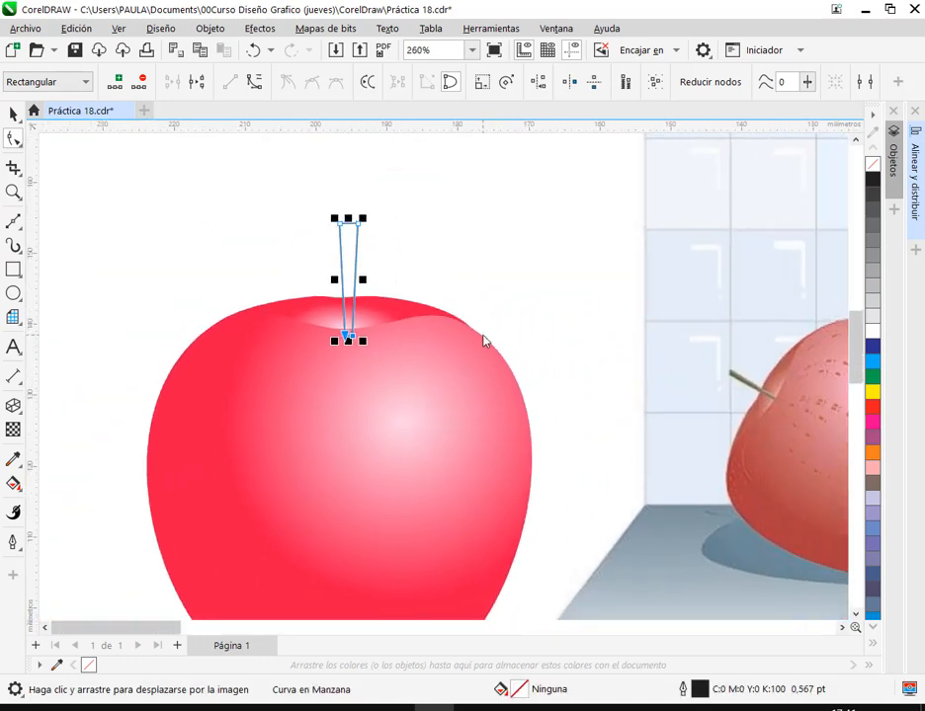
scroll(345, 231, "up", 2)
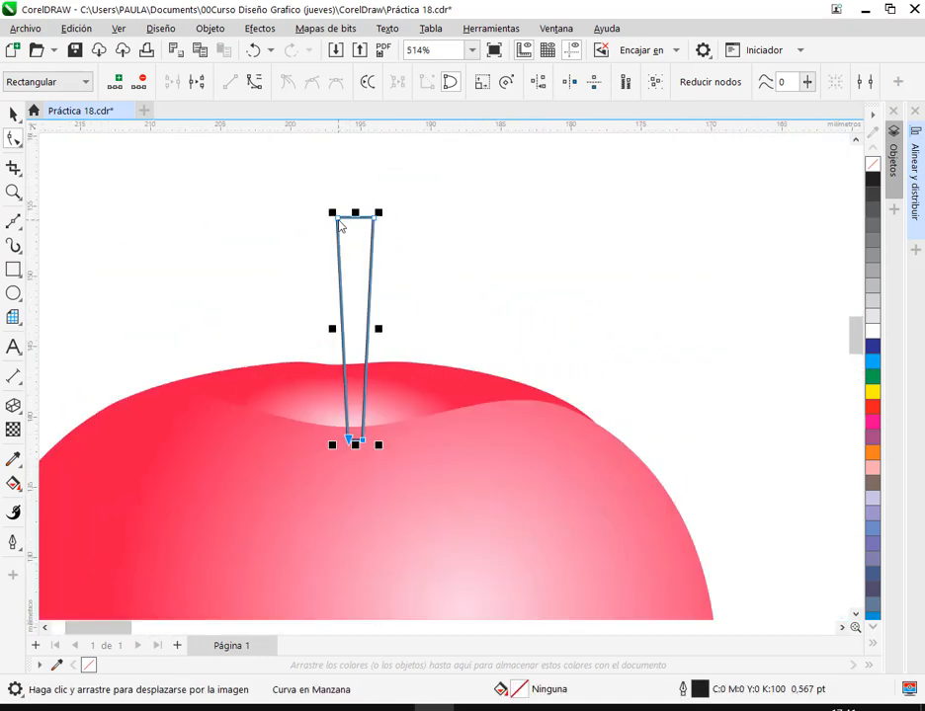
left_click_drag(338, 221, 338, 237)
left_click_drag(289, 205, 430, 275)
left_click(483, 82)
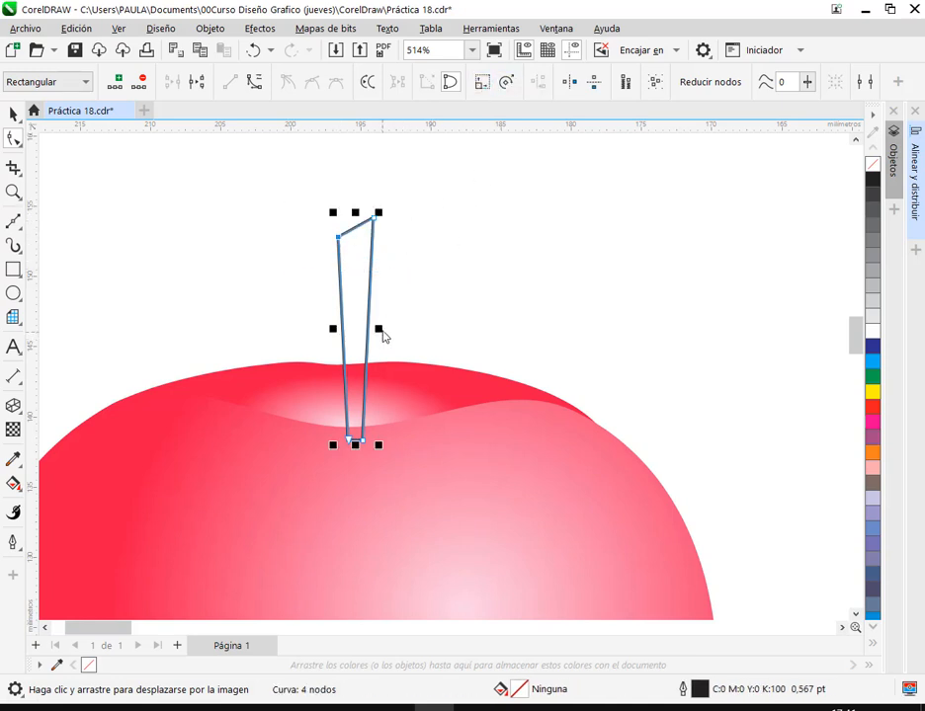
left_click_drag(381, 331, 375, 331)
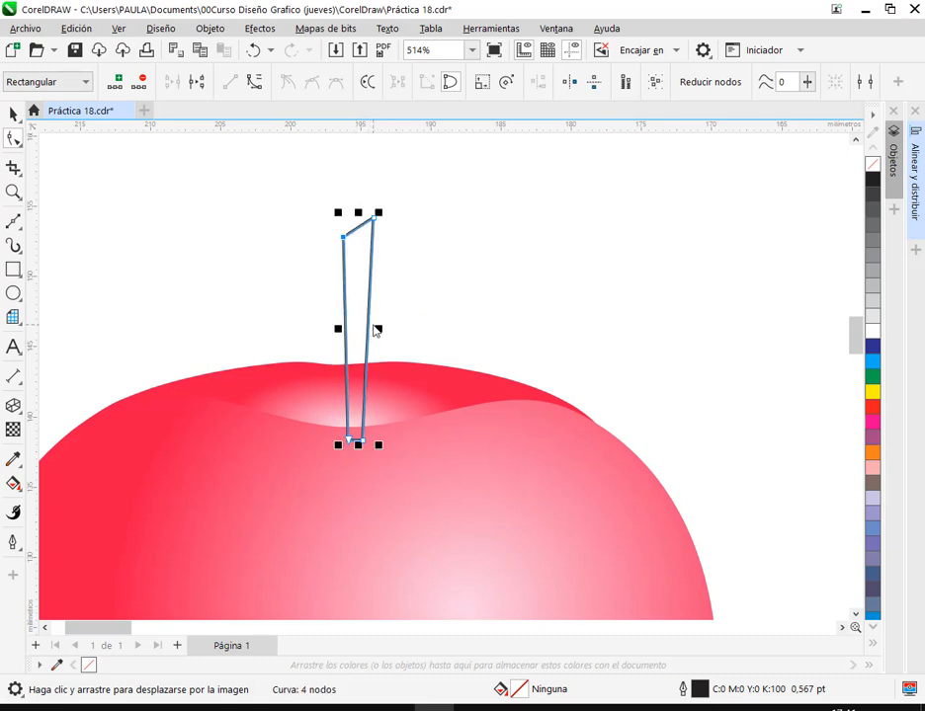
left_click_drag(404, 185, 306, 287)
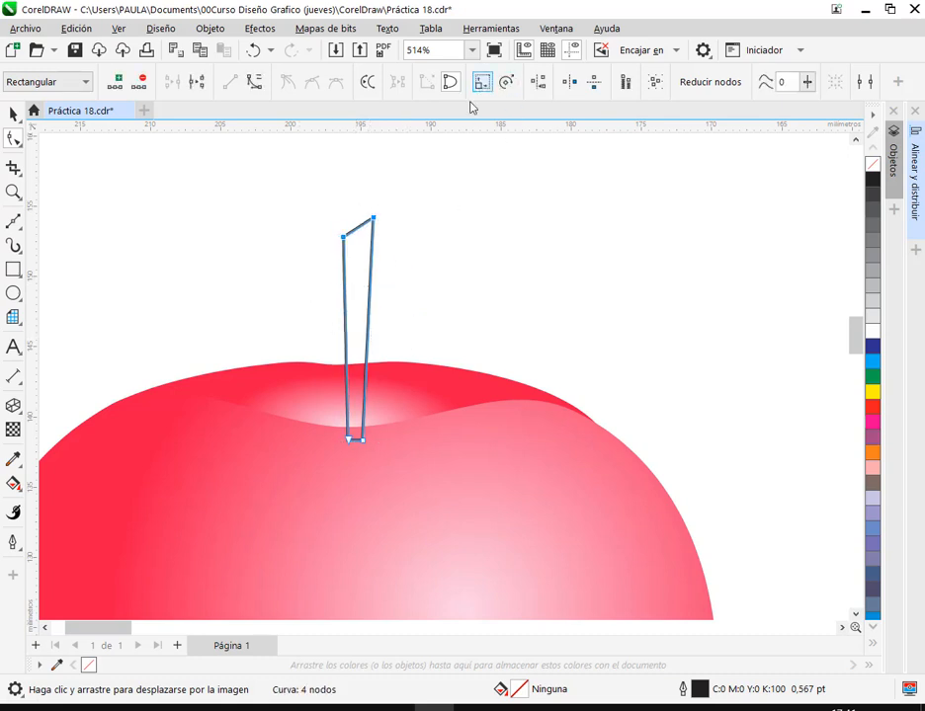
scroll(326, 353, "up", 2)
left_click_drag(414, 309, 411, 315)
- Narrow the stem's base further by stretching its two bottom nodes closer together
left_click(402, 500)
left_click_drag(402, 500, 342, 511)
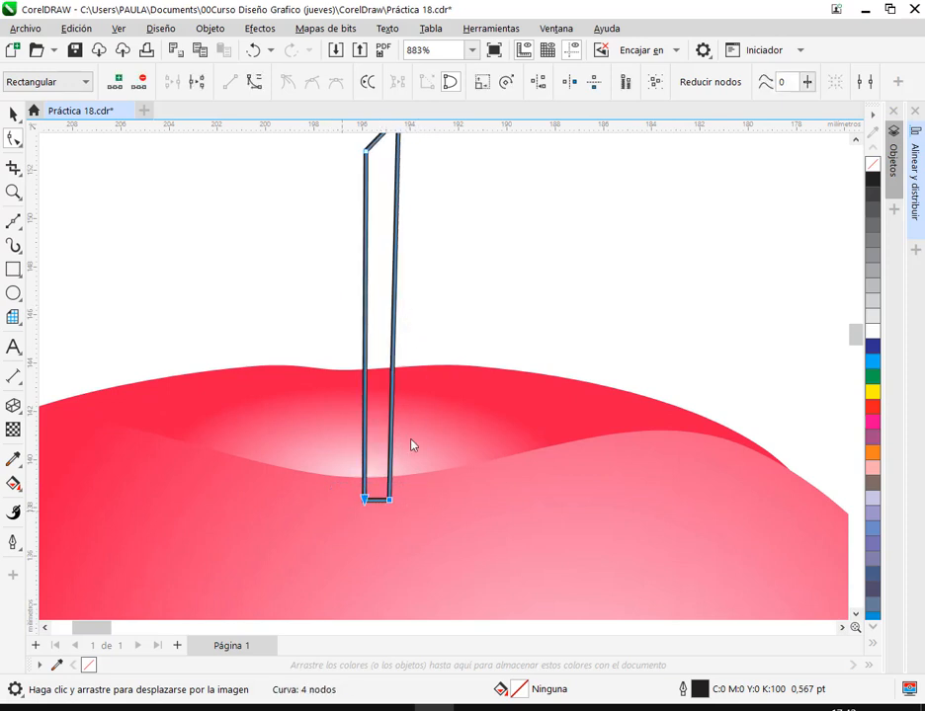
left_click(481, 83)
scroll(396, 415, "up", 3)
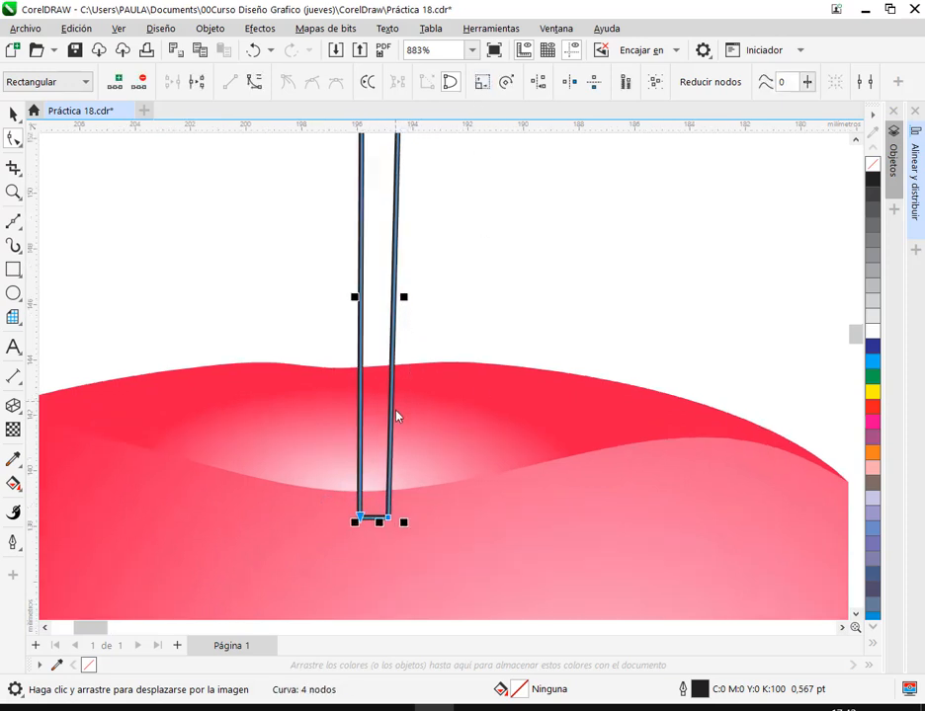
left_click_drag(408, 225, 391, 233)
scroll(395, 230, "down", 5)
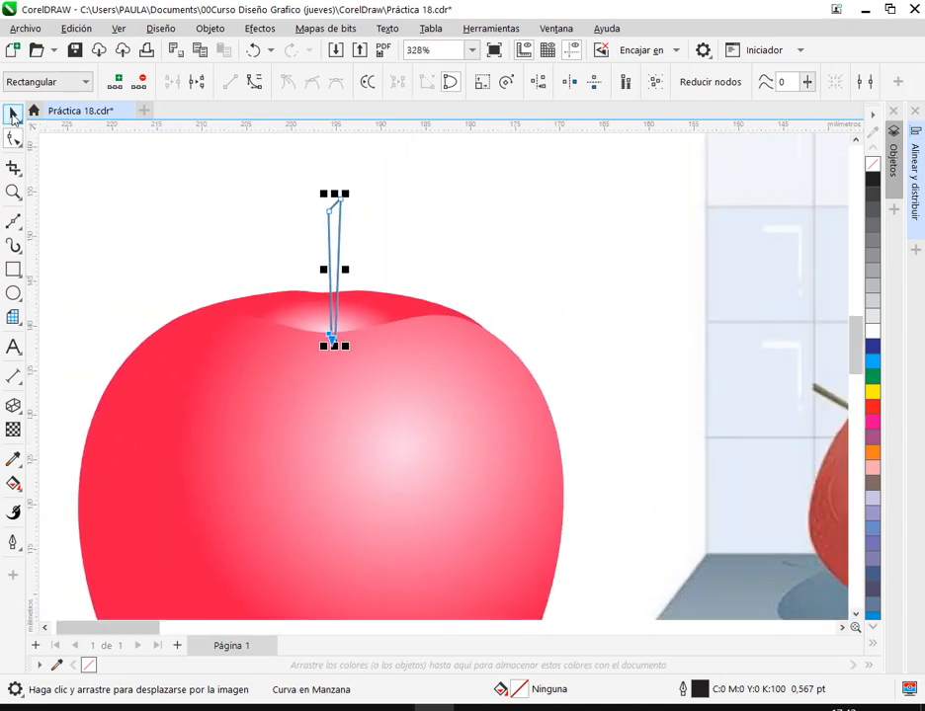
left_click(13, 114)
- Move the stem's upper-right node slightly down and inward, bringing the stem to about 1.3 by 15.5 mm
scroll(340, 279, "down", 1)
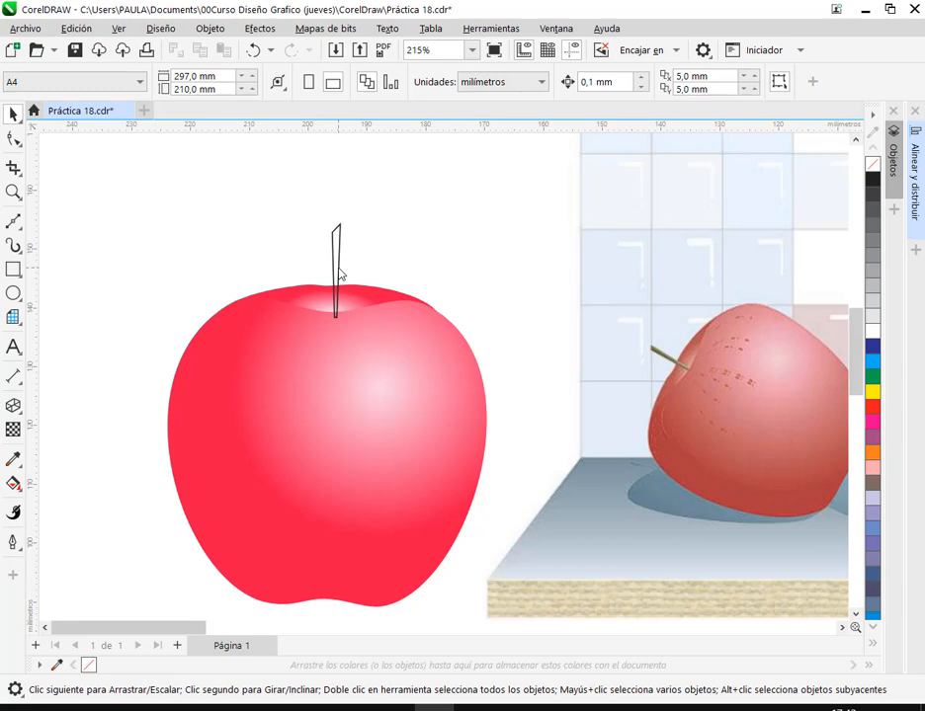
left_click(339, 274)
scroll(343, 233, "up", 4)
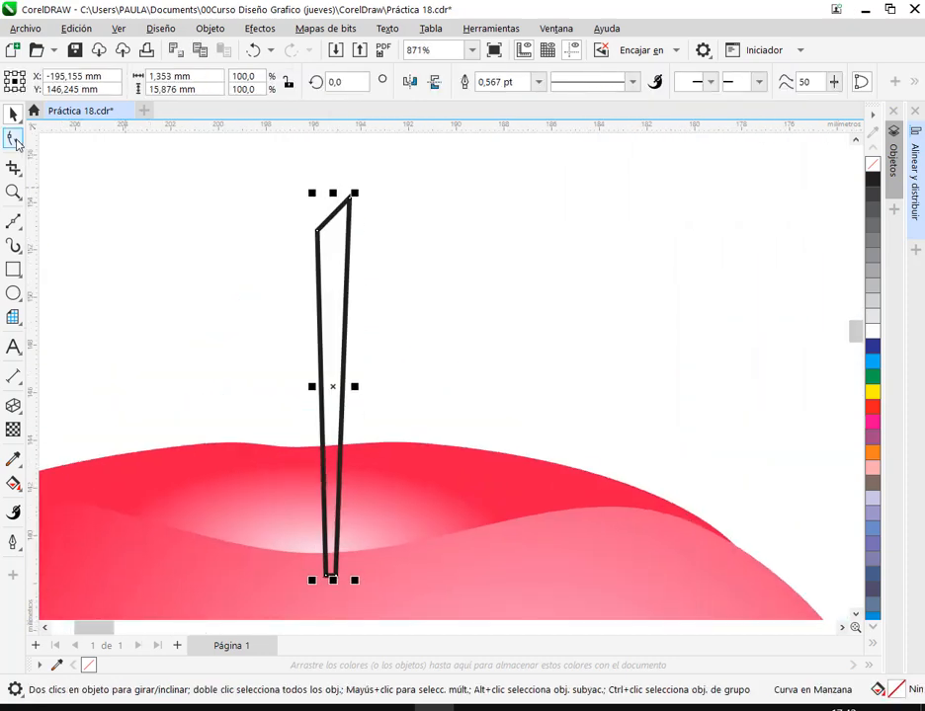
key("F10")
scroll(361, 210, "up", 1)
left_click_drag(345, 193, 338, 203)
left_click(14, 115)
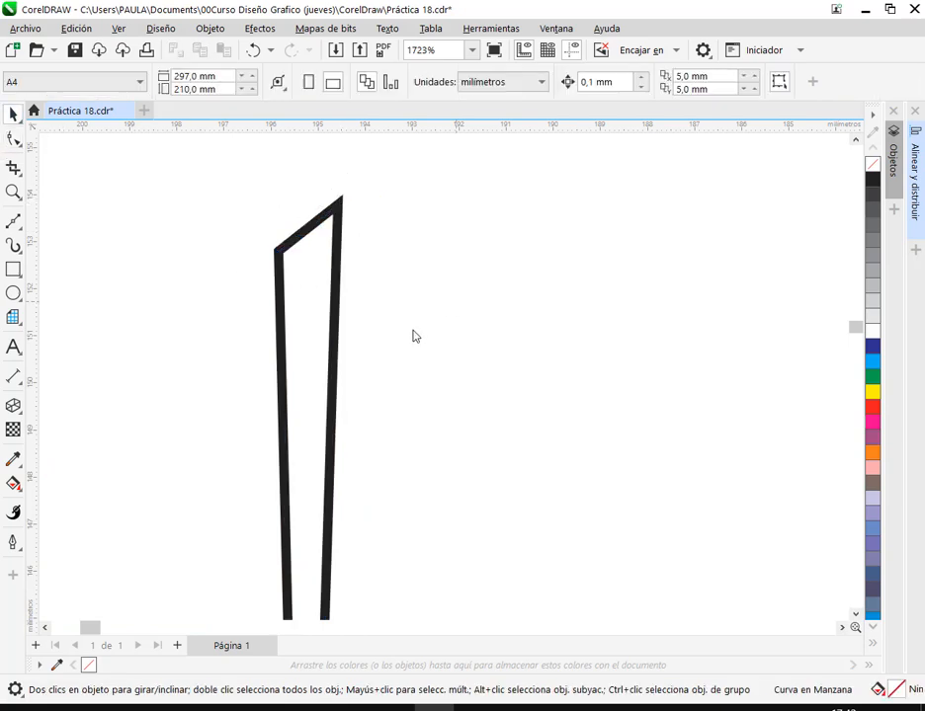
- Place the stem behind the apple's front shape in the stacking order so its base is hidden
scroll(400, 350, "down", 3)
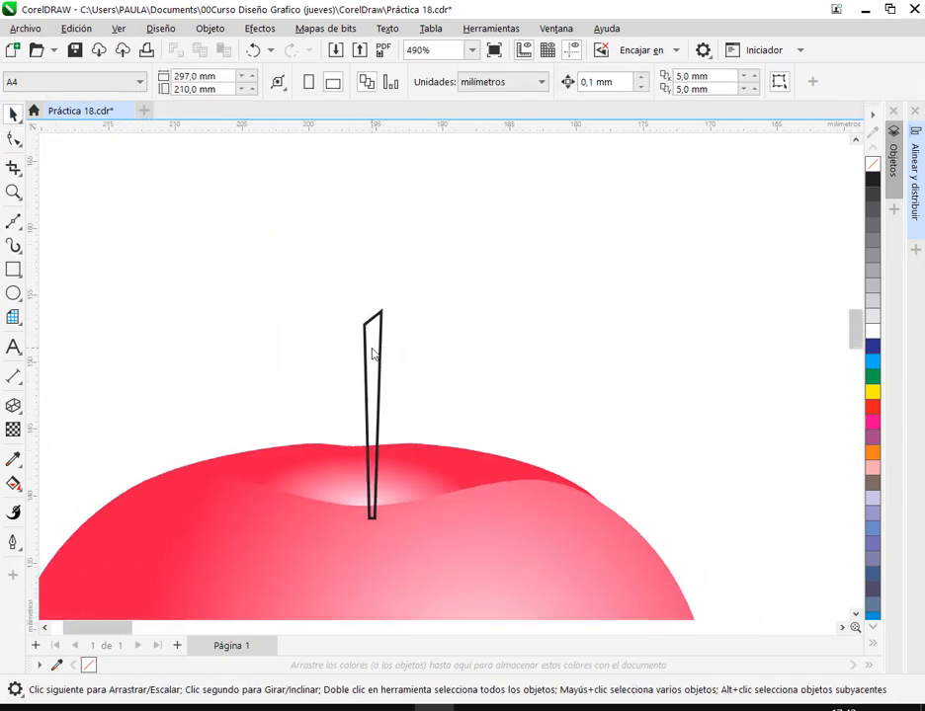
right_click(371, 355)
mouse_move(475, 347)
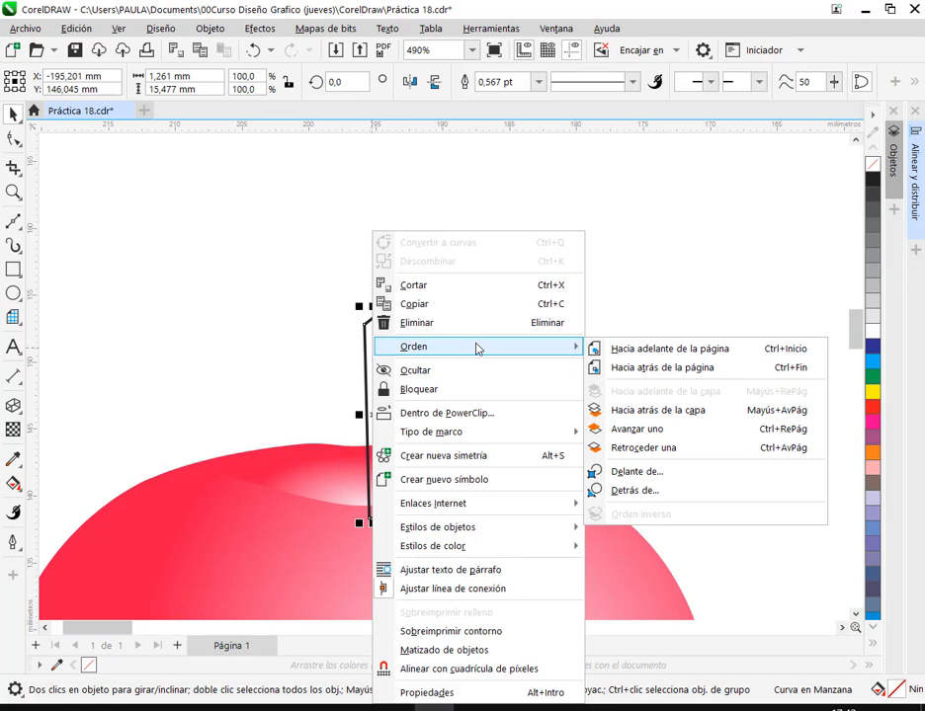
left_click(666, 490)
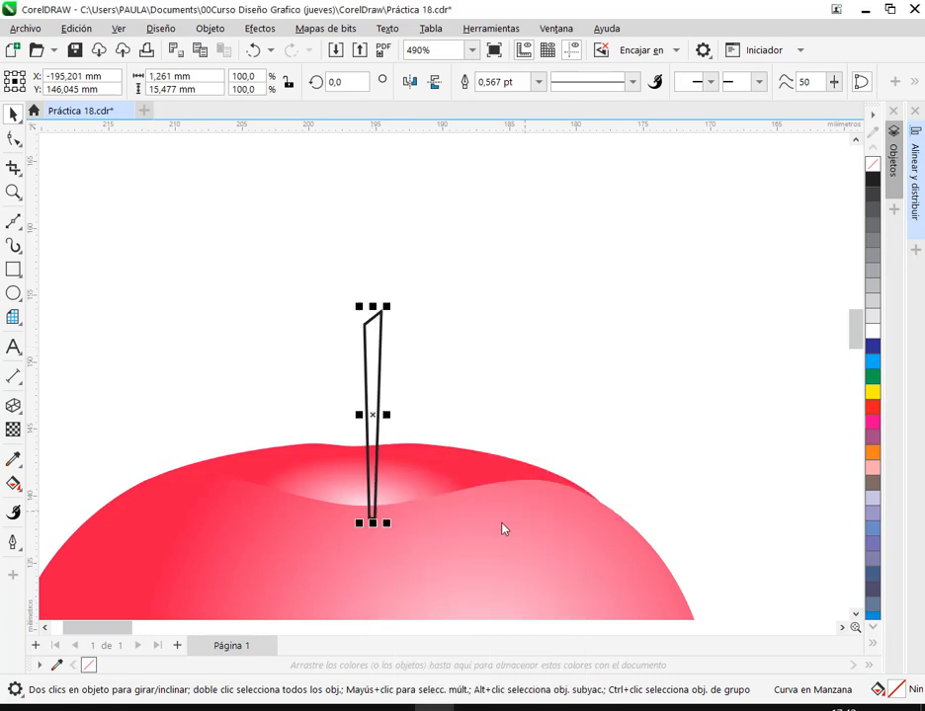
left_click(532, 366)
- Fill the stem with orange from the colour palette and deselect it
left_click(372, 414)
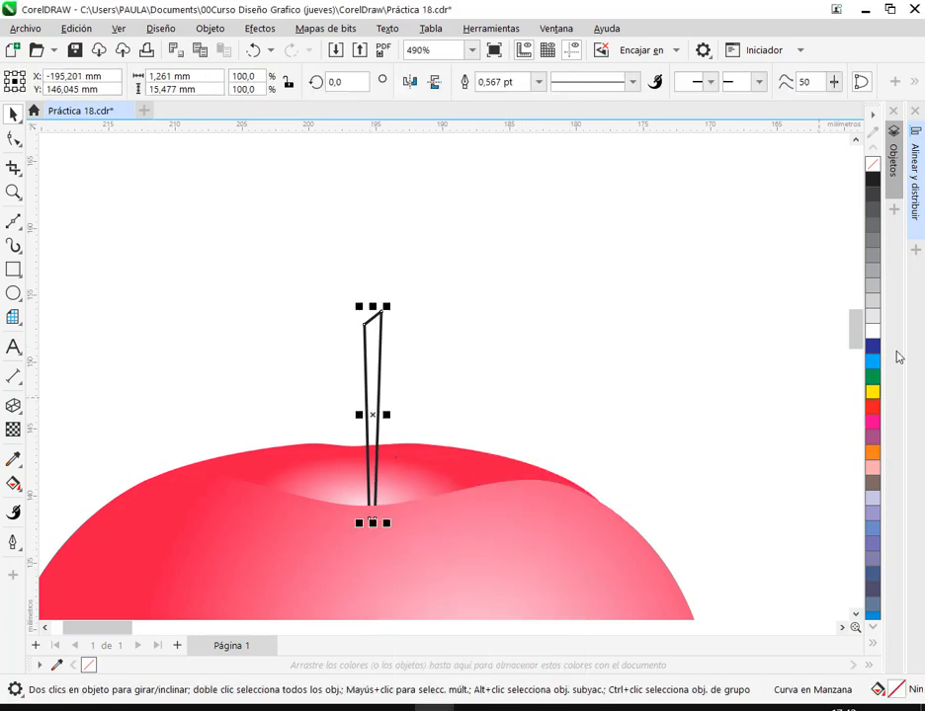
left_click(872, 457)
key("Escape")
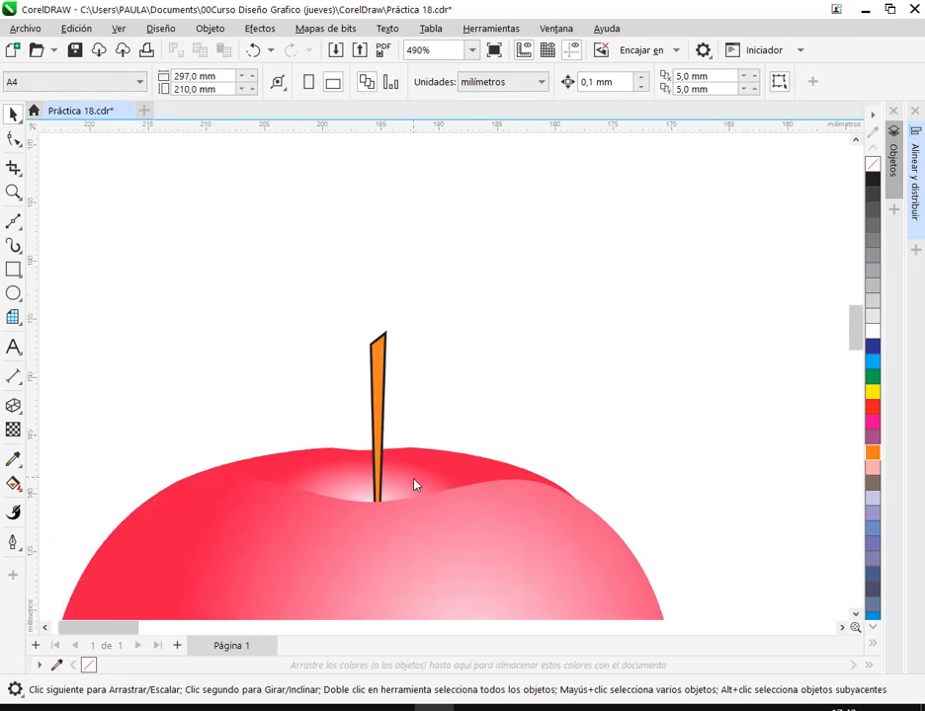
- Shift the orange stem down behind the apple's front until its centre is at about Y 144.2 mm
scroll(415, 484, "down", 3)
scroll(380, 455, "up", 3)
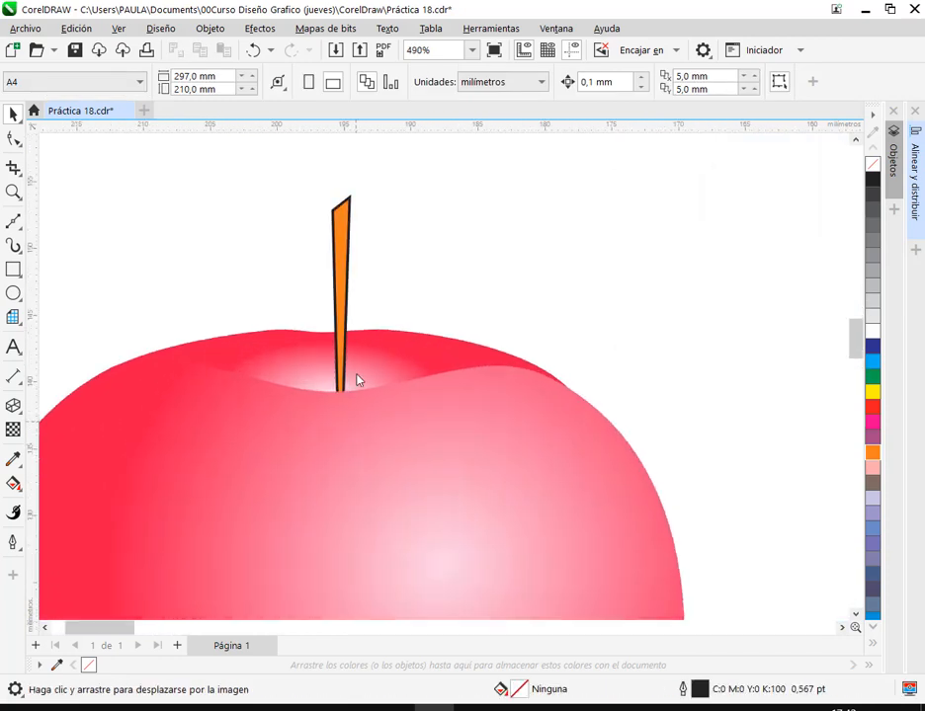
left_click_drag(342, 280, 344, 326)
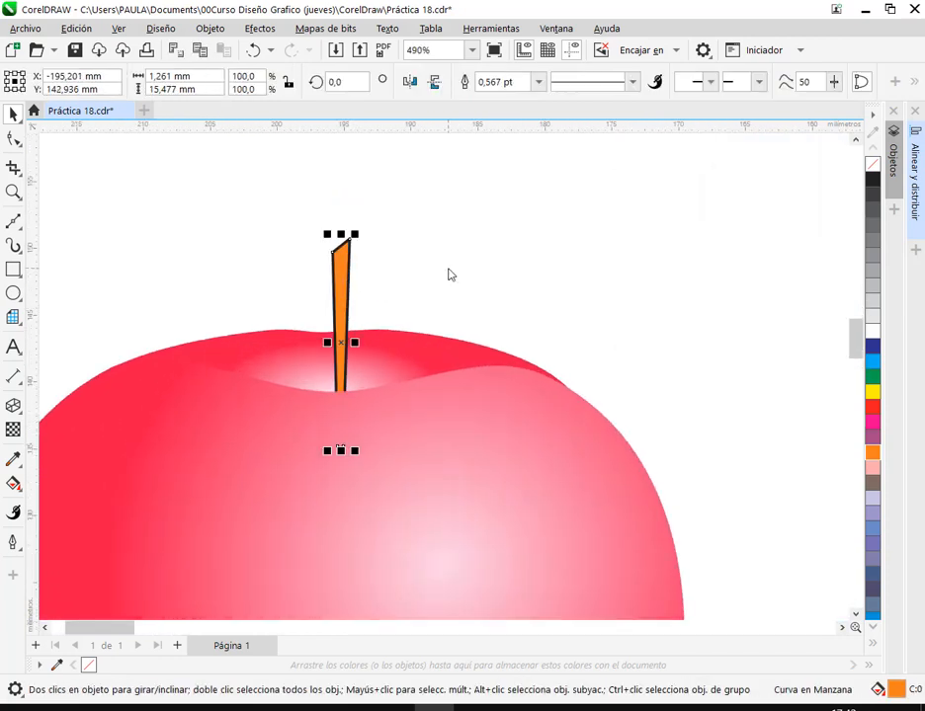
key("Escape")
scroll(422, 341, "down", 3)
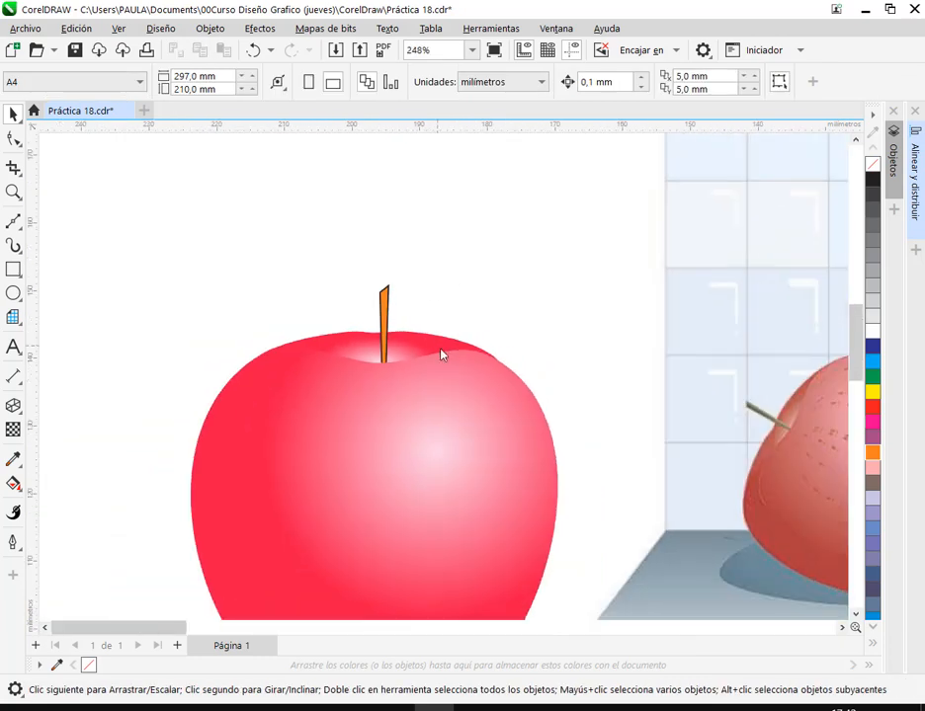
left_click(386, 319)
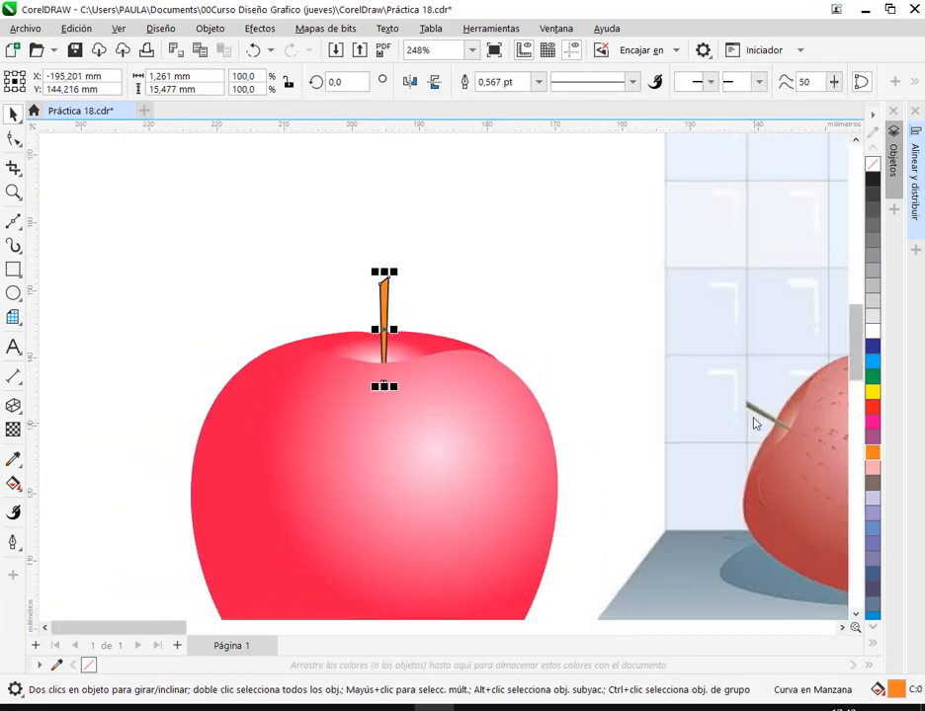
- Replace the stem's solid orange with a linear gradient fading from orange to white across its width
scroll(426, 312, "up", 3)
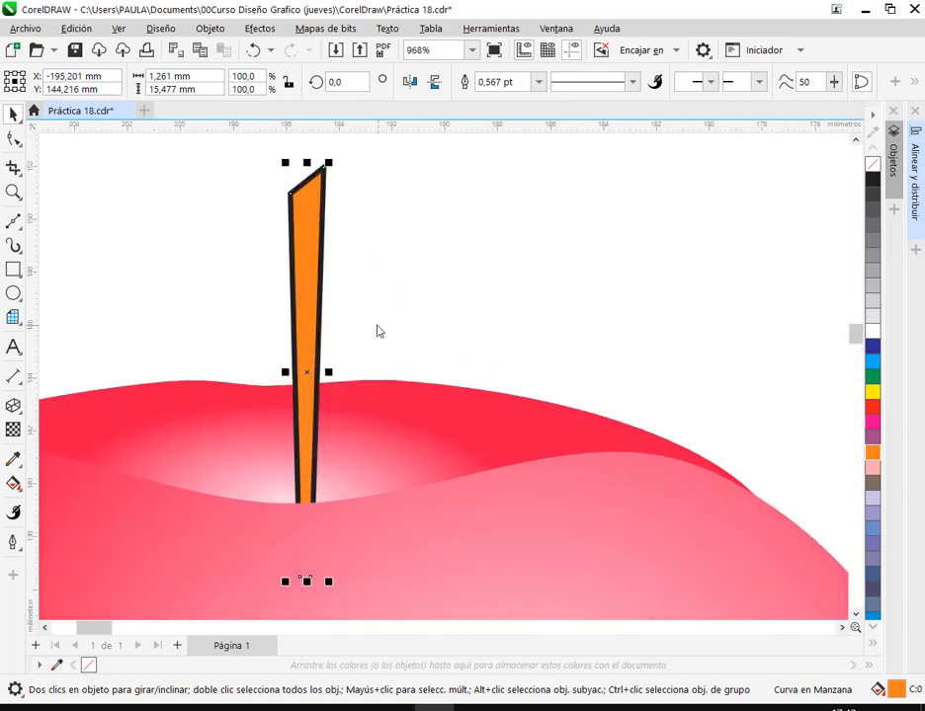
left_click(13, 483)
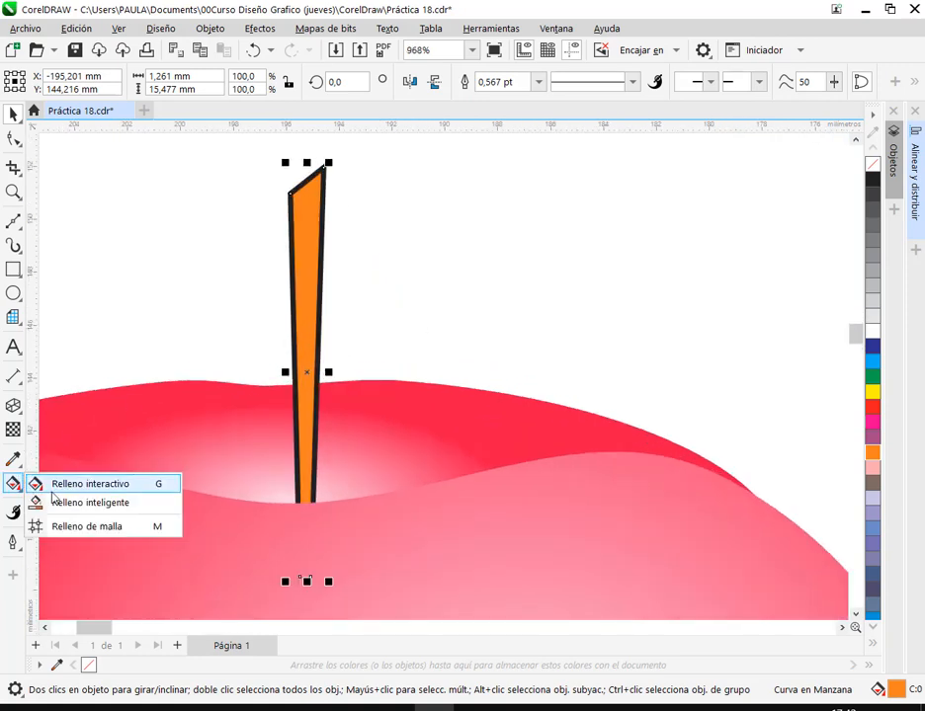
left_click(79, 481)
left_click(63, 81)
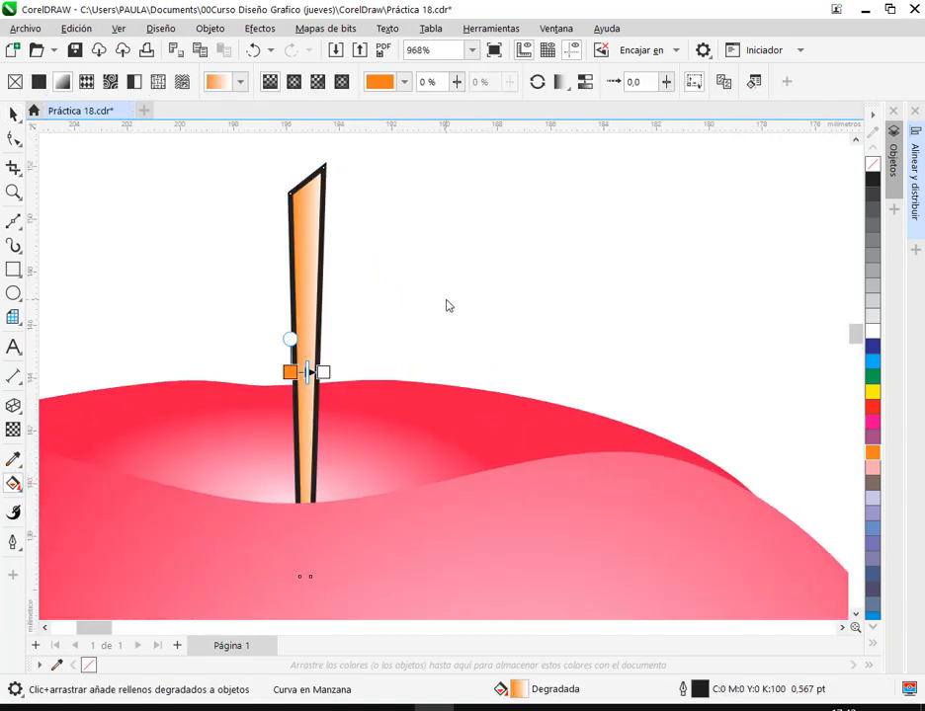
- Set the stem gradient's start colour to brown and its end colour to brown tinted with orange
scroll(435, 338, "down", 2)
left_click_drag(474, 392, 285, 347)
left_click_drag(741, 503, 605, 461)
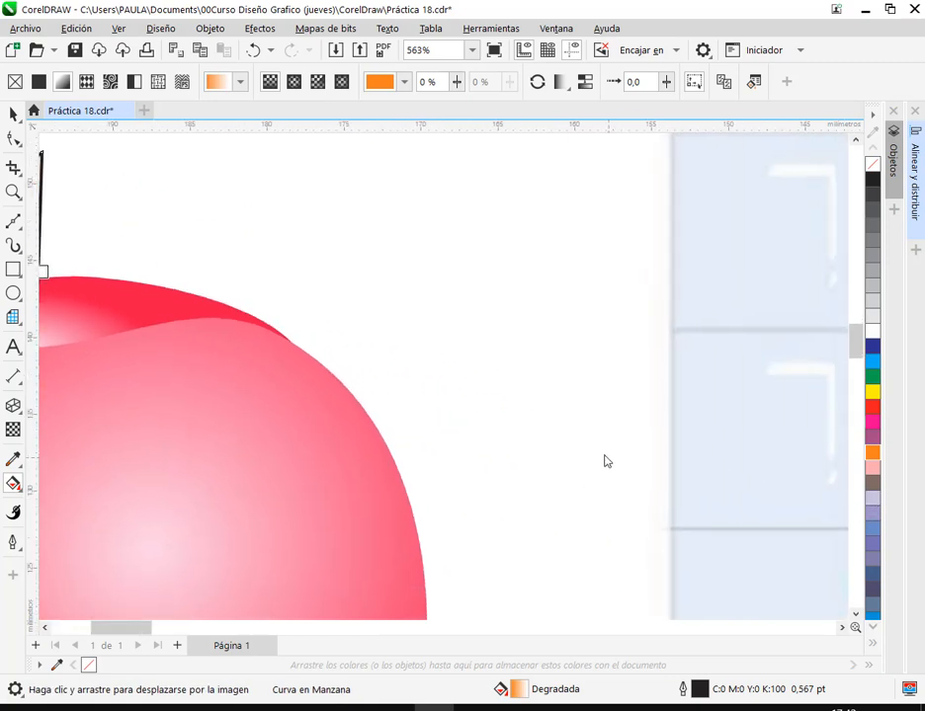
scroll(784, 491, "down", 2)
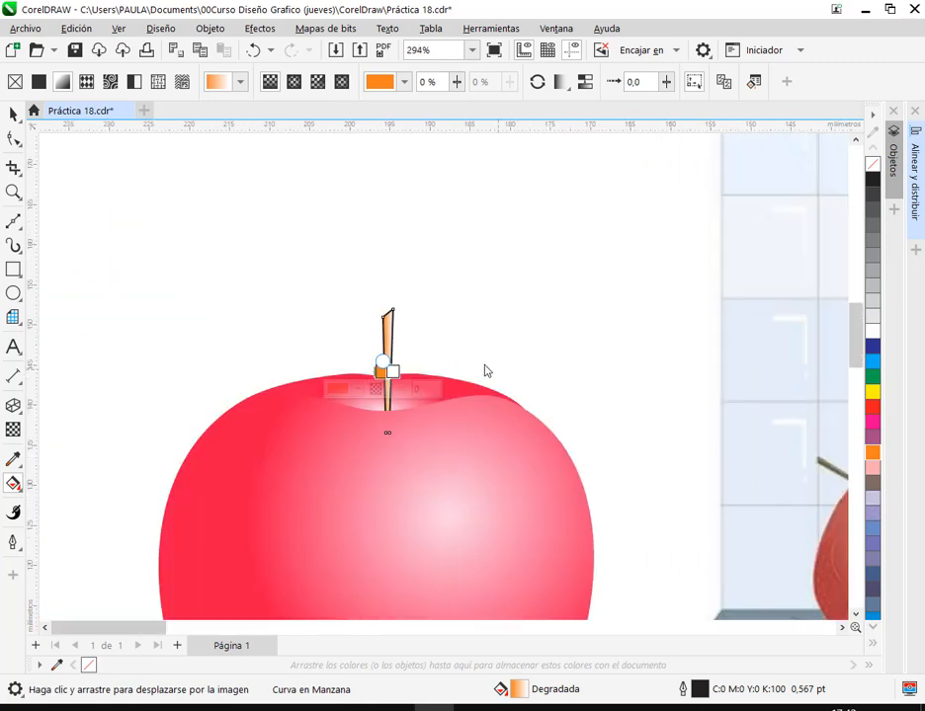
scroll(390, 363, "up", 4)
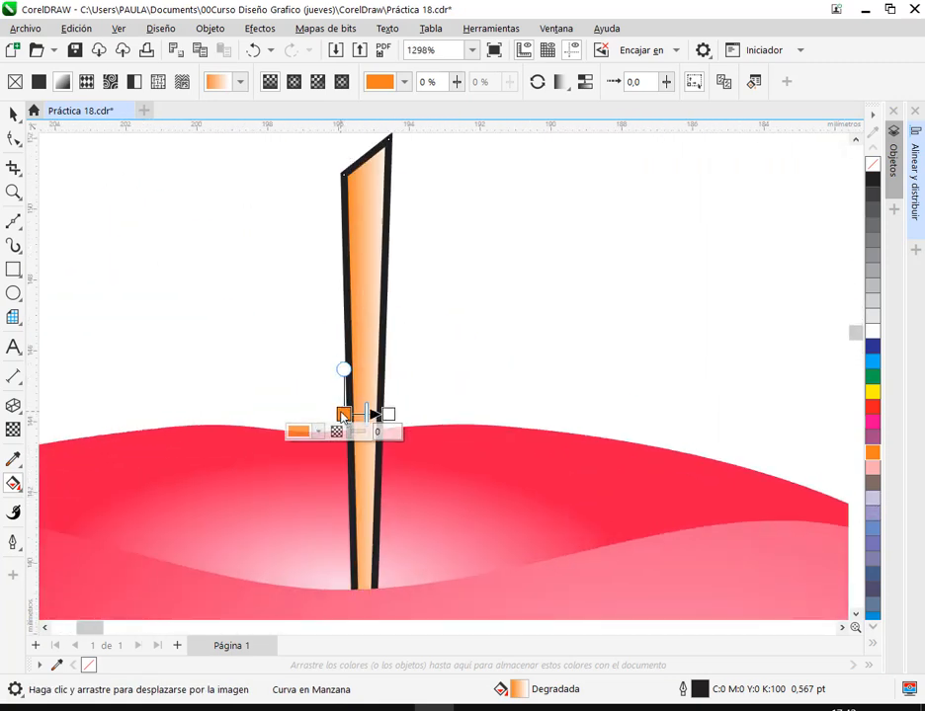
left_click(873, 484)
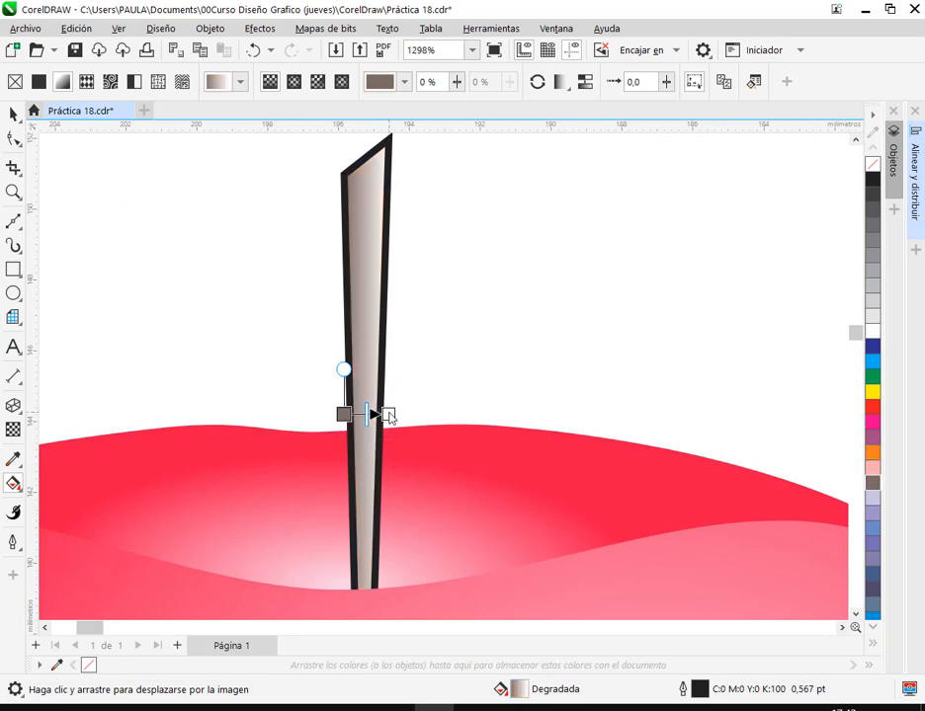
left_click(389, 415)
left_click(873, 484)
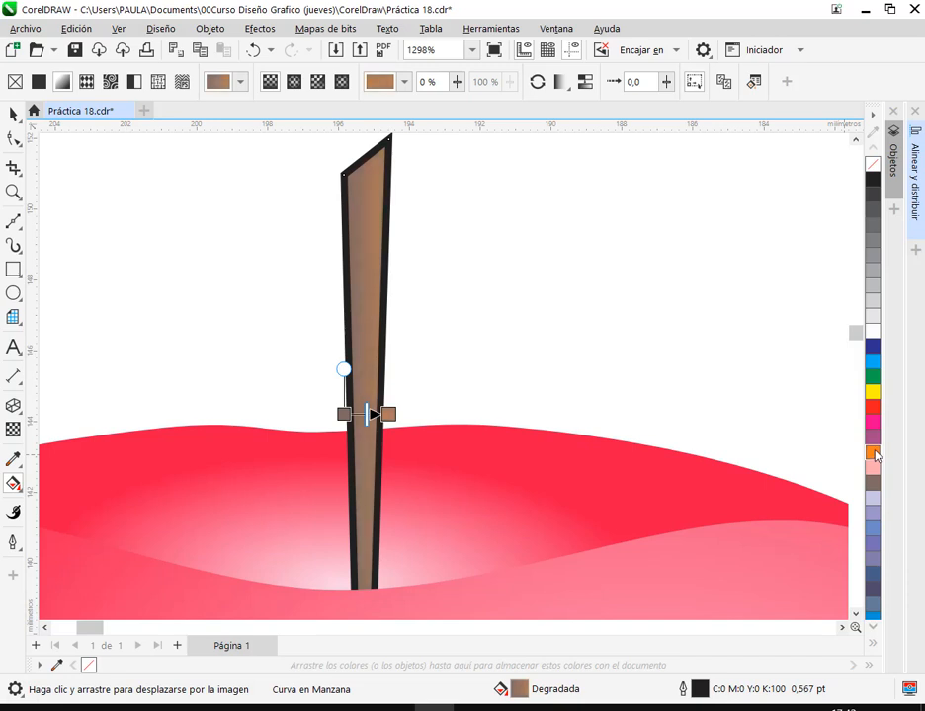
- Recolour the stem gradient's end node with brown and mix in palette yellow until it becomes olive
scroll(591, 412, "down", 2)
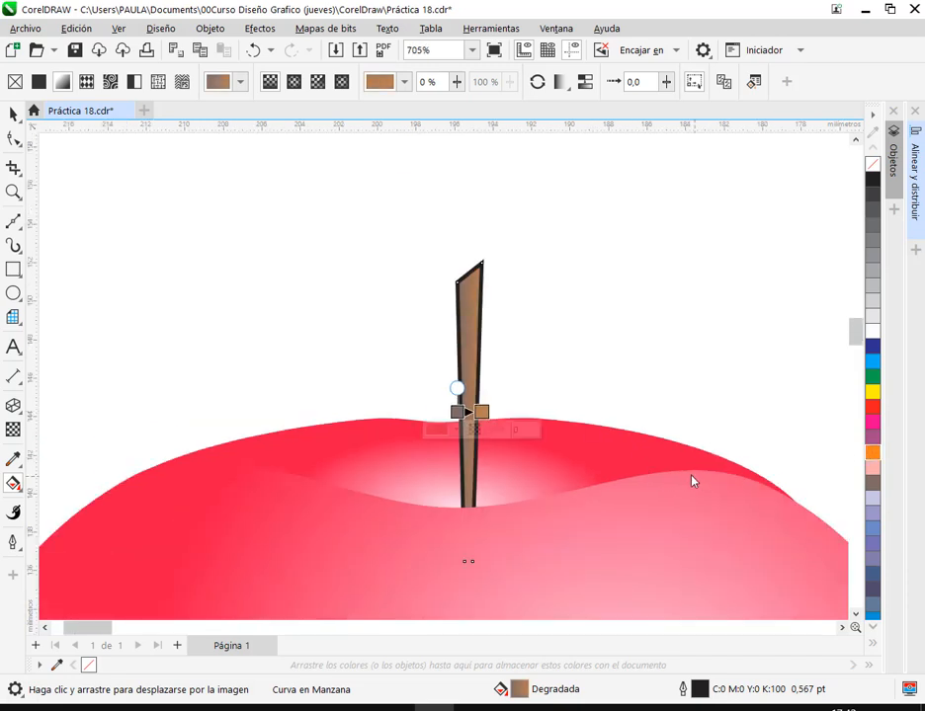
left_click_drag(694, 481, 487, 452)
left_click_drag(836, 494, 589, 457)
scroll(765, 483, "down", 1)
left_click_drag(782, 501, 520, 423)
left_click_drag(353, 441, 561, 482)
scroll(212, 368, "up", 4)
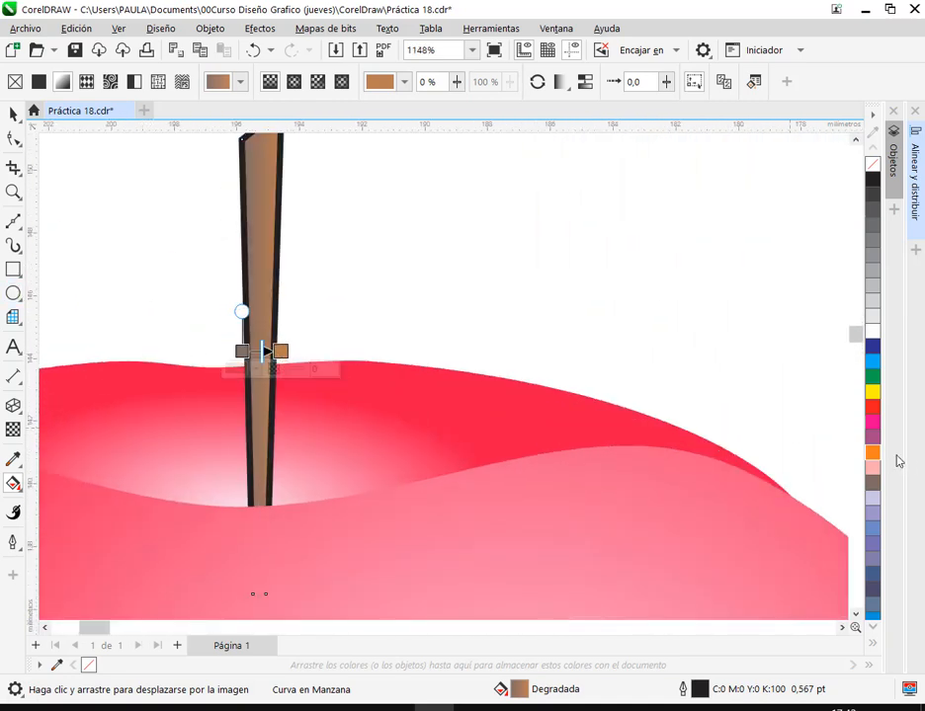
left_click(873, 483)
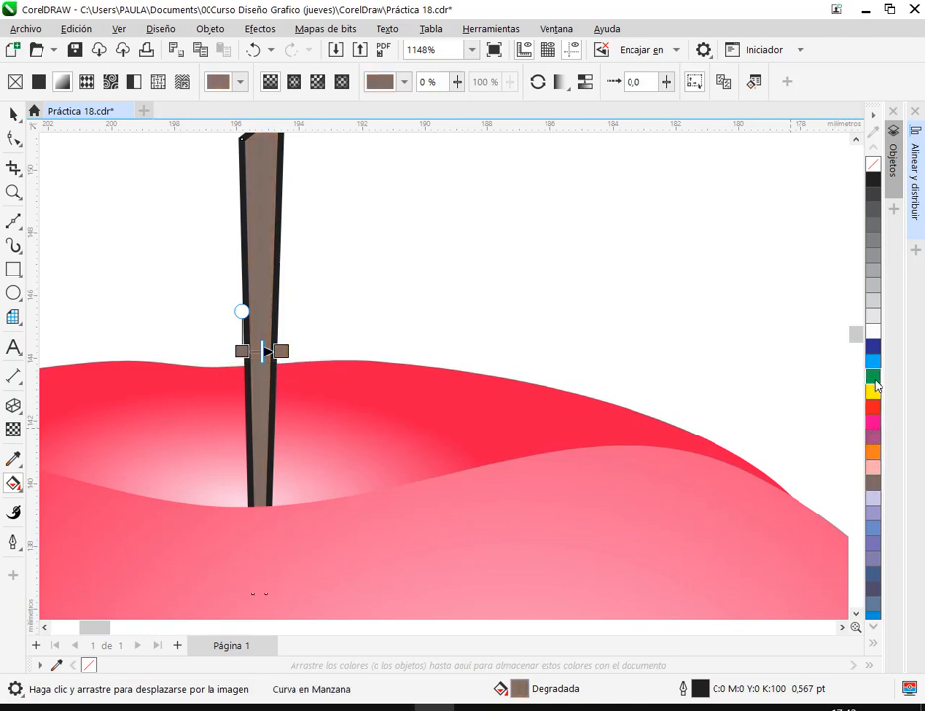
left_click(875, 397, "ctrl")
left_click(876, 399, "ctrl")
left_click(876, 400, "ctrl")
left_click(875, 399, "ctrl")
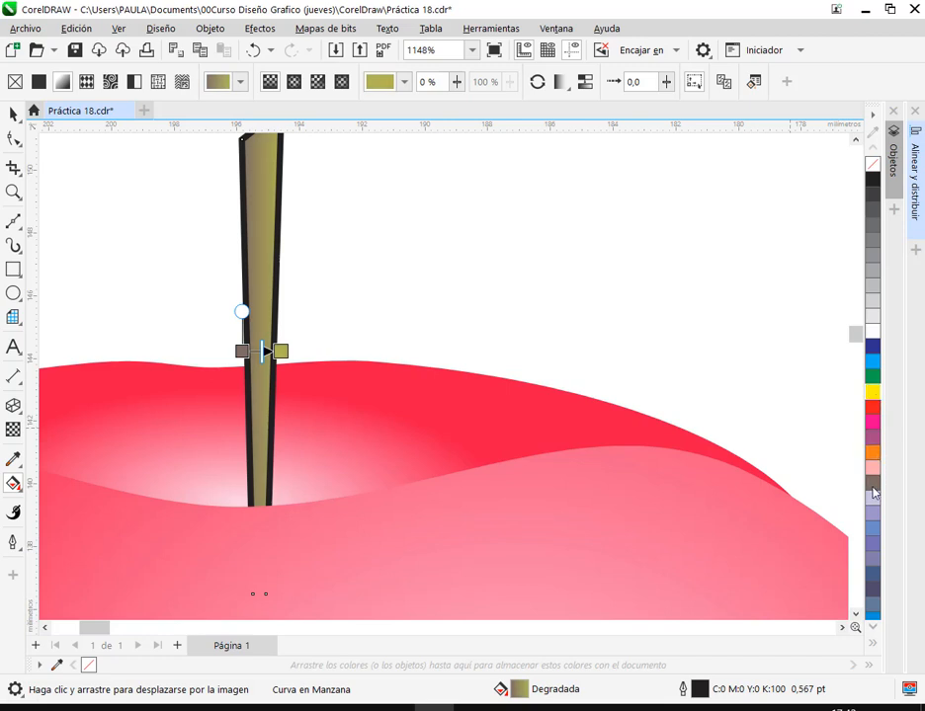
- Remove the black outline from the stem
left_click_drag(277, 357, 372, 422)
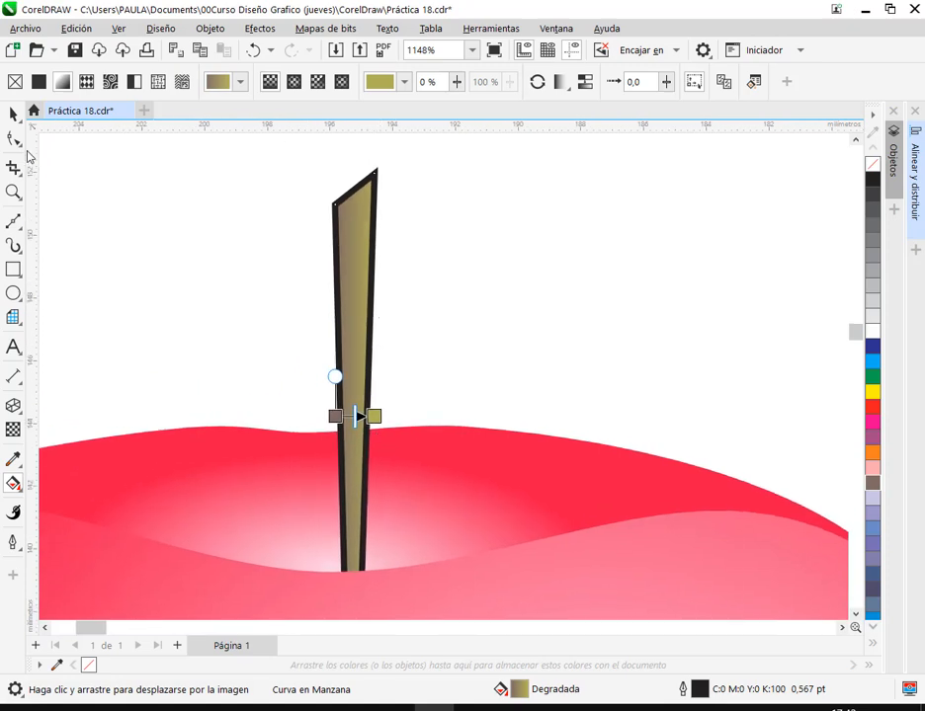
key("space")
left_click(444, 392)
left_click(361, 345)
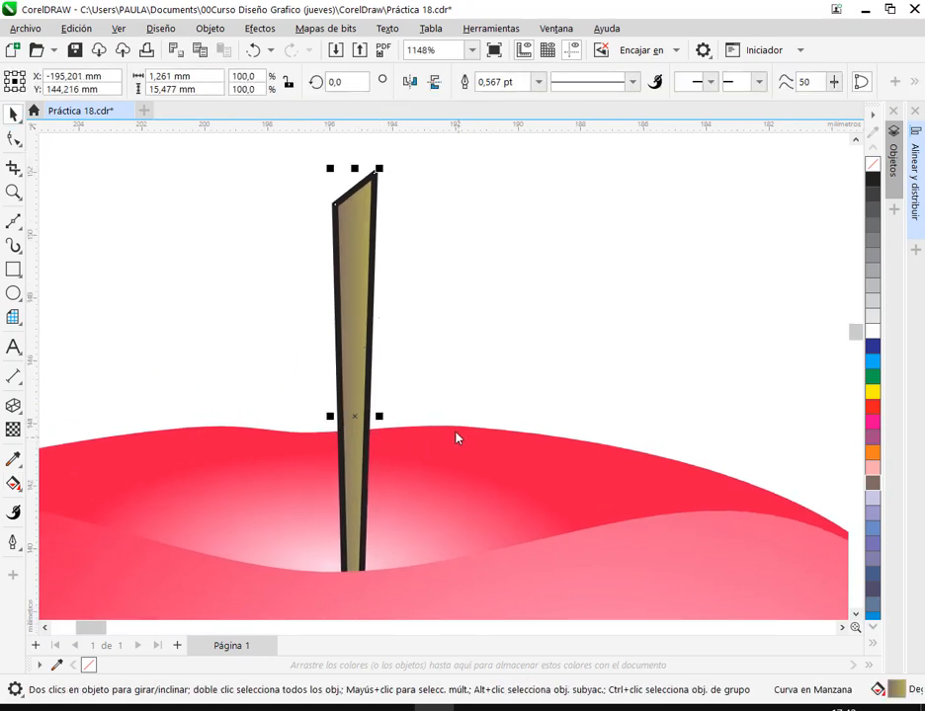
right_click(872, 166)
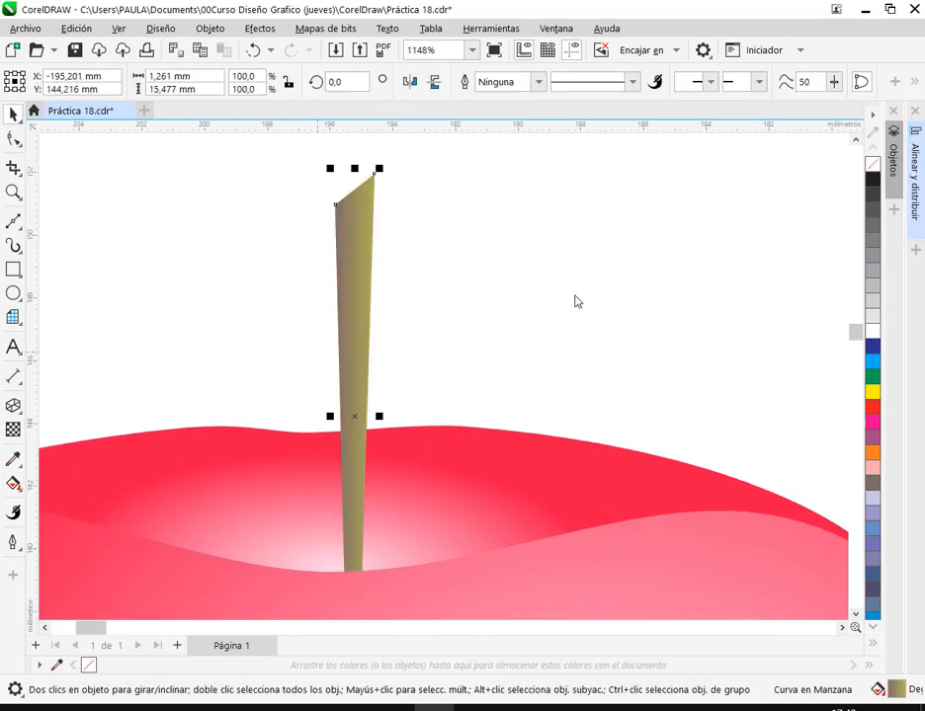
- Inspect the interactive gradient handles on the stem and deselect it
left_click(13, 483)
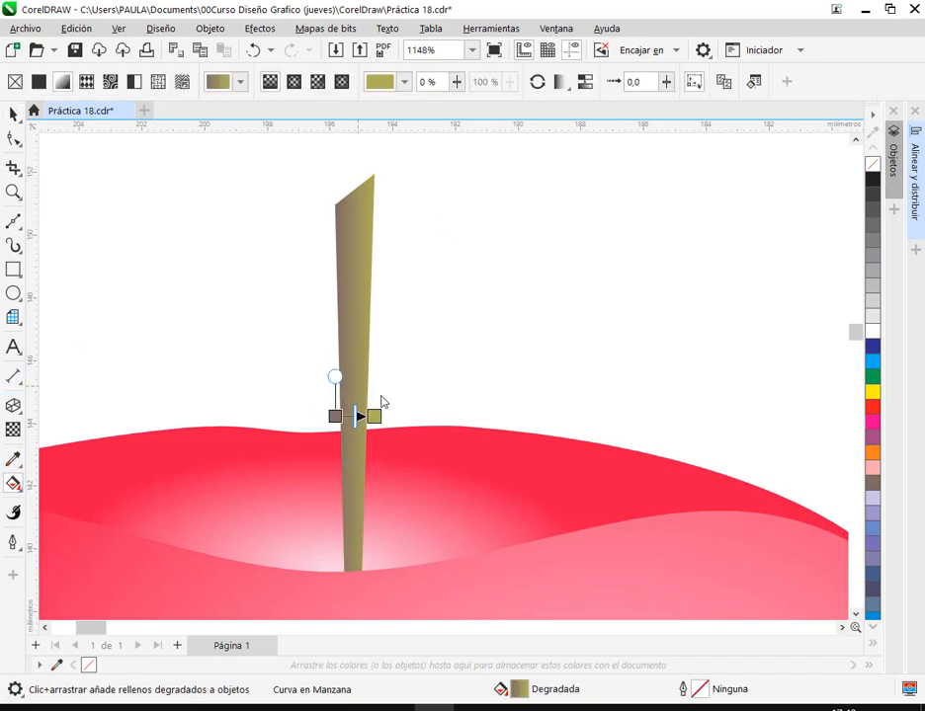
scroll(359, 393, "up", 2)
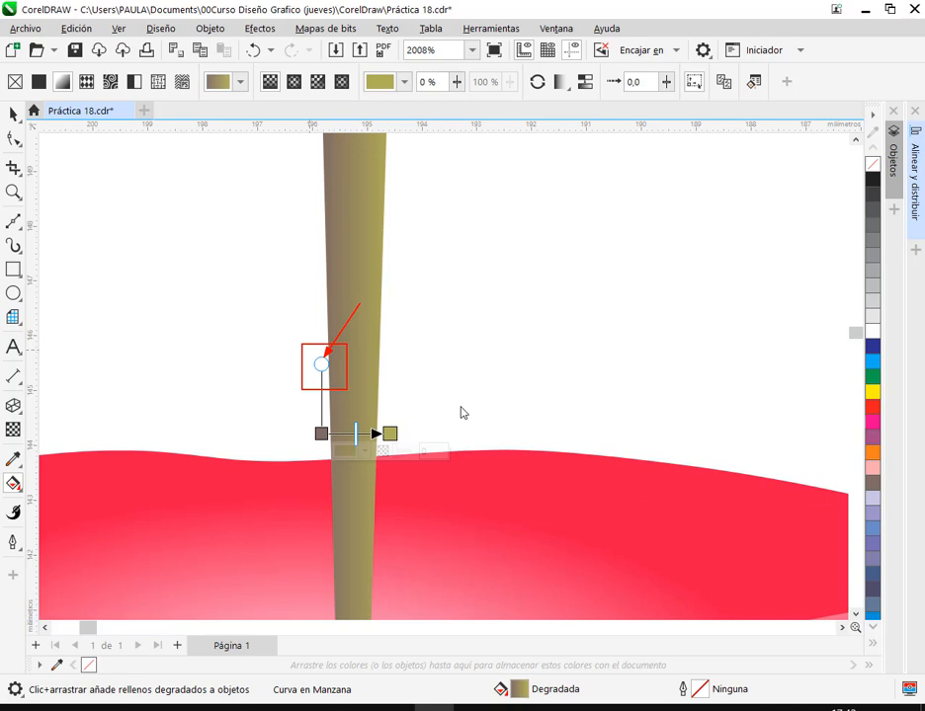
left_click(13, 114)
scroll(440, 346, "down", 2)
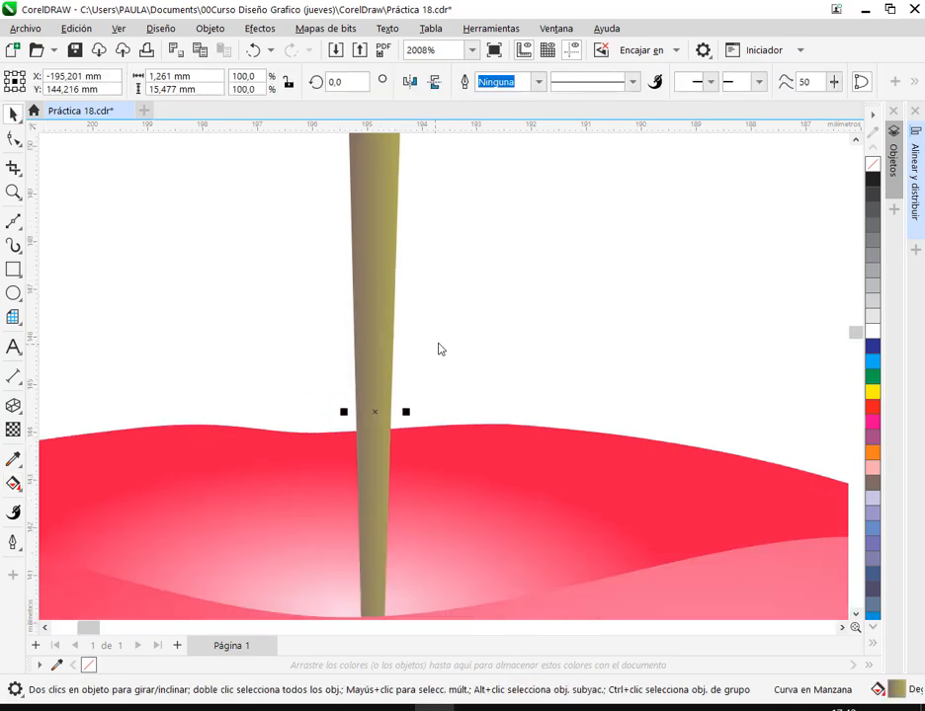
left_click(538, 307)
scroll(546, 297, "down", 1)
left_click_drag(558, 283, 461, 329)
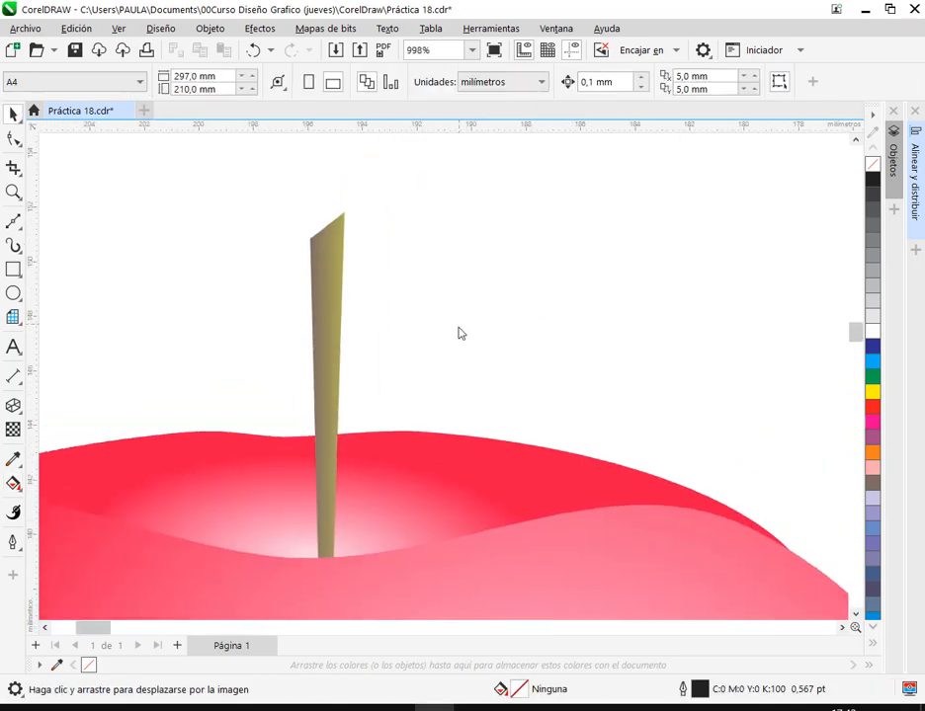
- Draw a test rectangle about 1.4 by 8.4 mm beside the stem and shift it up clear of the apple
left_click(13, 270)
left_click_drag(481, 267, 520, 497)
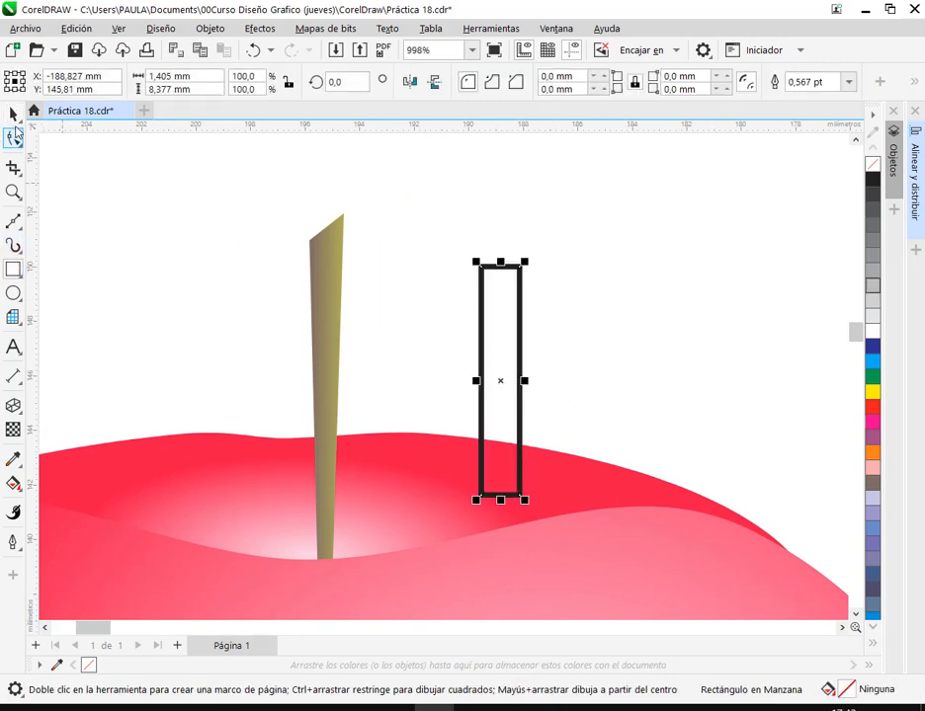
left_click(12, 115)
left_click_drag(495, 347, 464, 264)
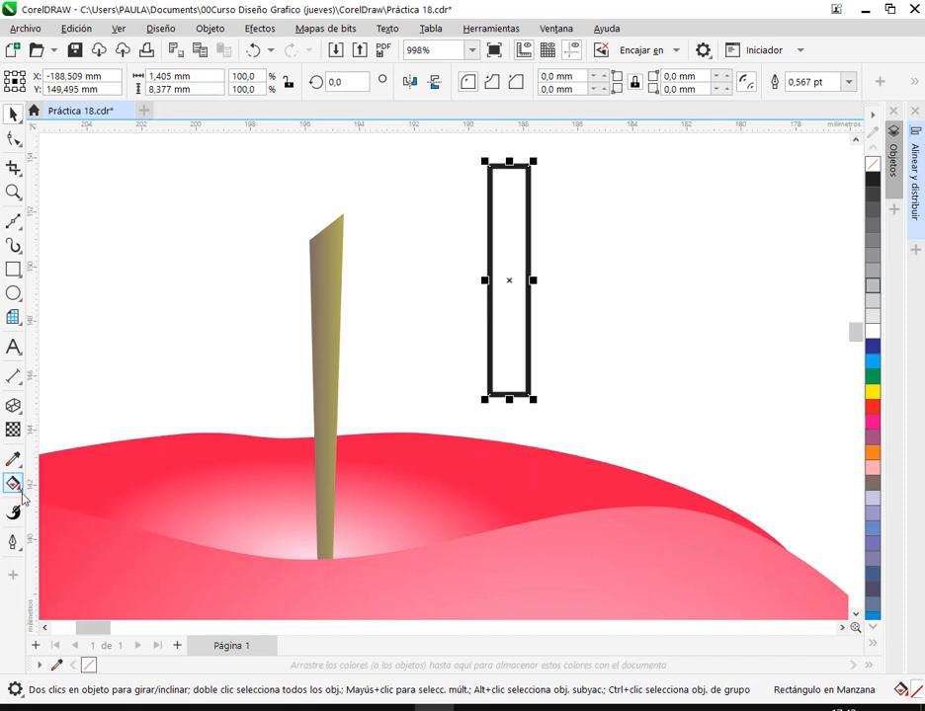
- Give the test rectangle a linear gradient from yellow to green
left_click(14, 484)
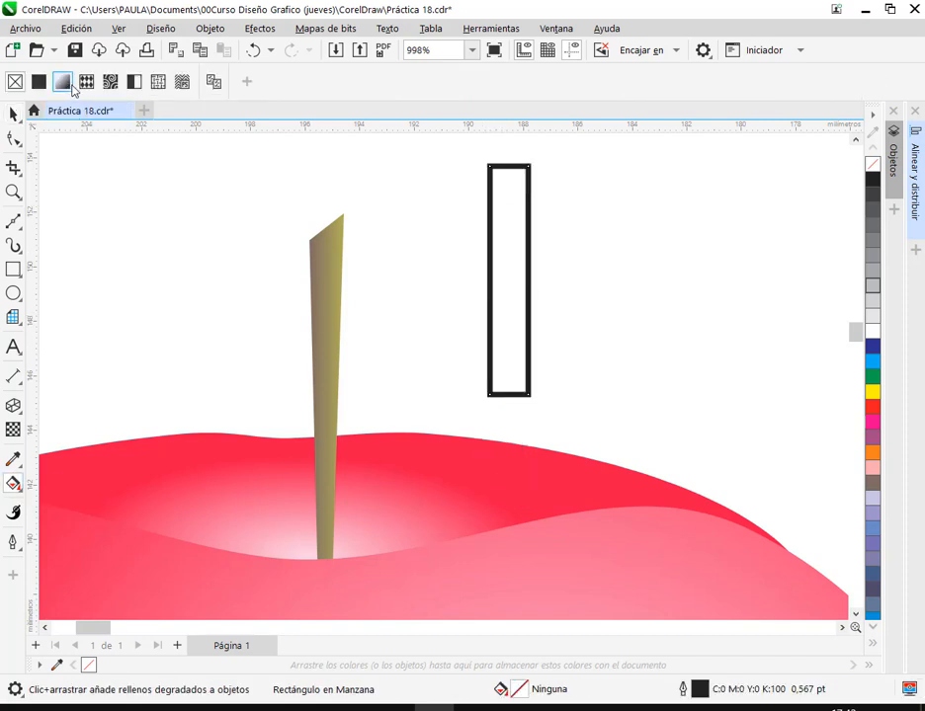
left_click(61, 82)
left_click_drag(499, 302, 471, 333)
left_click(445, 330)
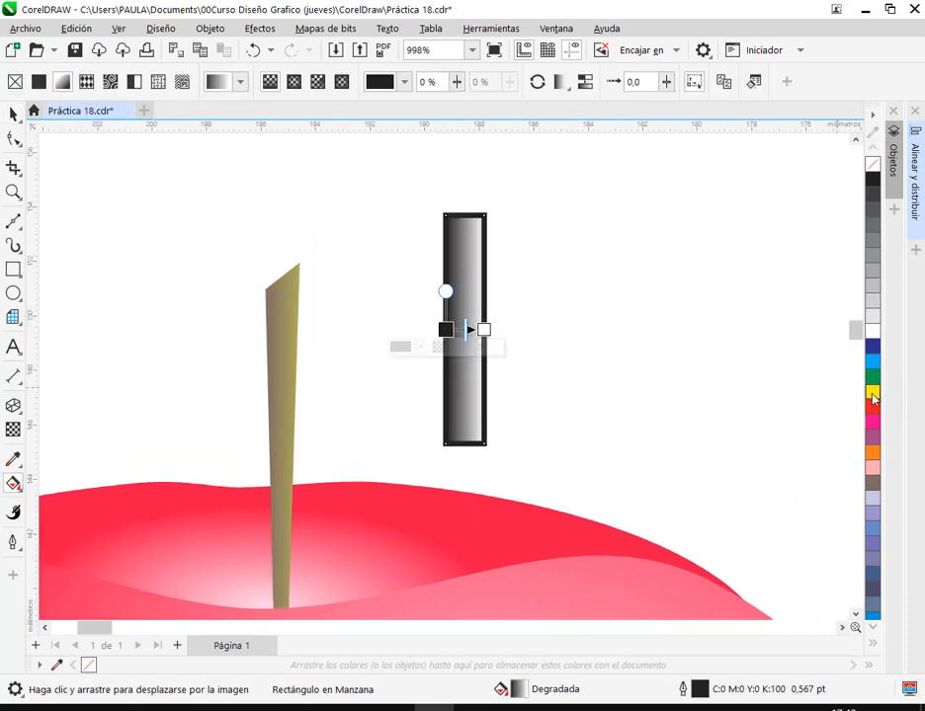
left_click(873, 393)
left_click(485, 331)
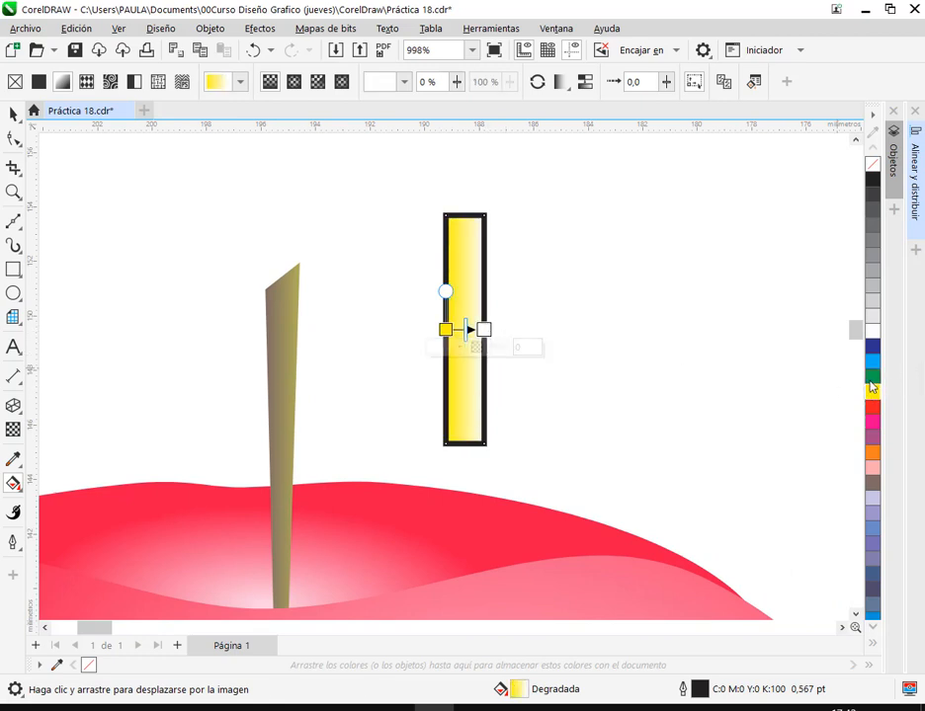
left_click(873, 376)
- Move the rectangle gradient's yellow start node slightly inward and tilt the gradient with its round handle
scroll(481, 325, "up", 2)
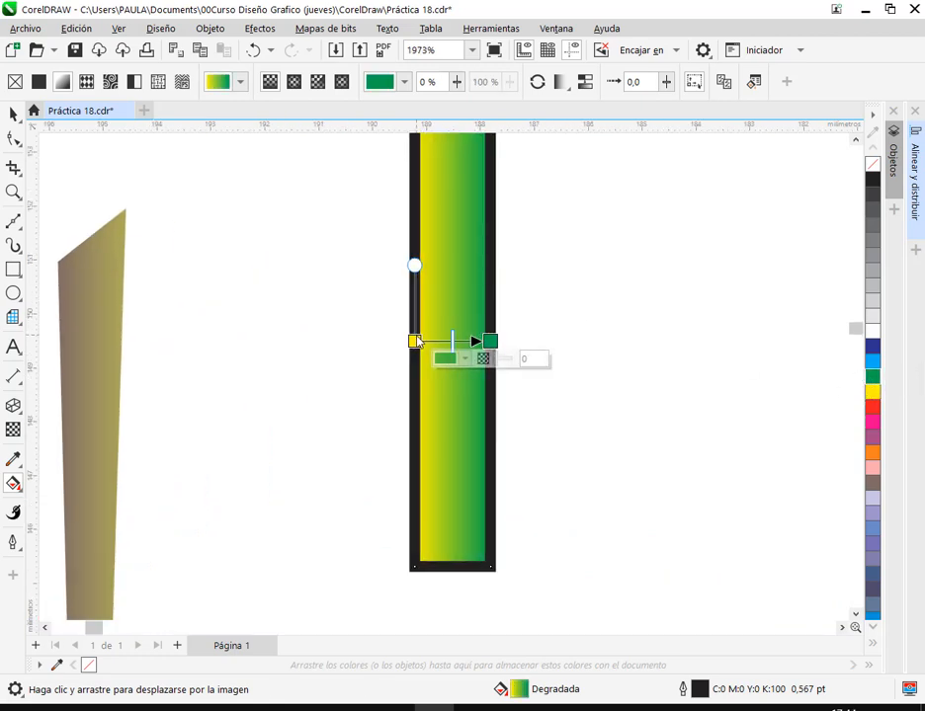
left_click_drag(415, 341, 430, 341)
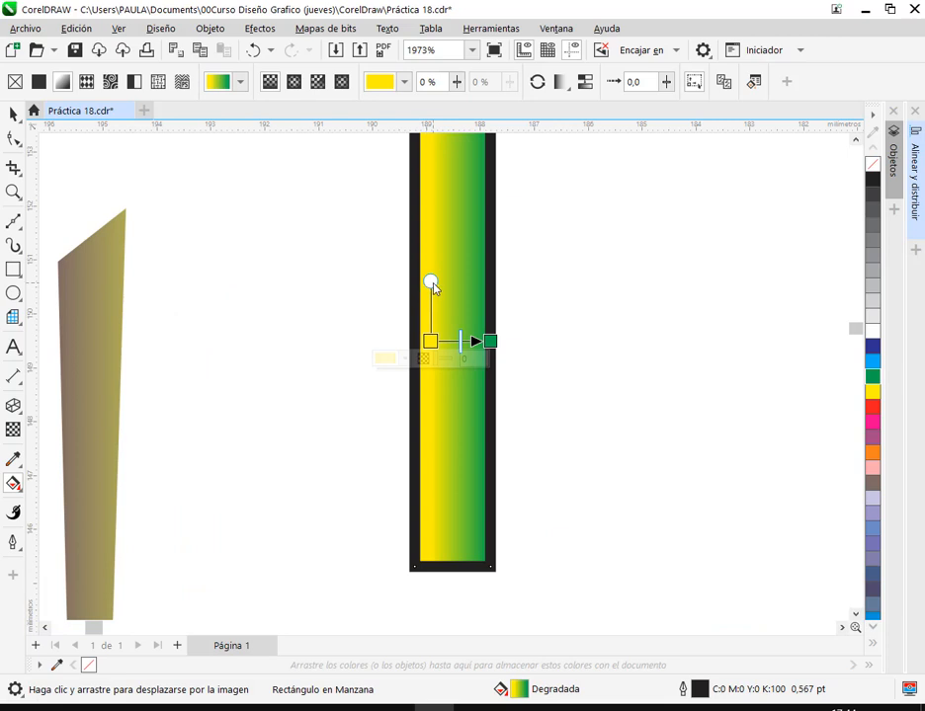
left_click_drag(431, 283, 443, 256)
left_click(12, 115)
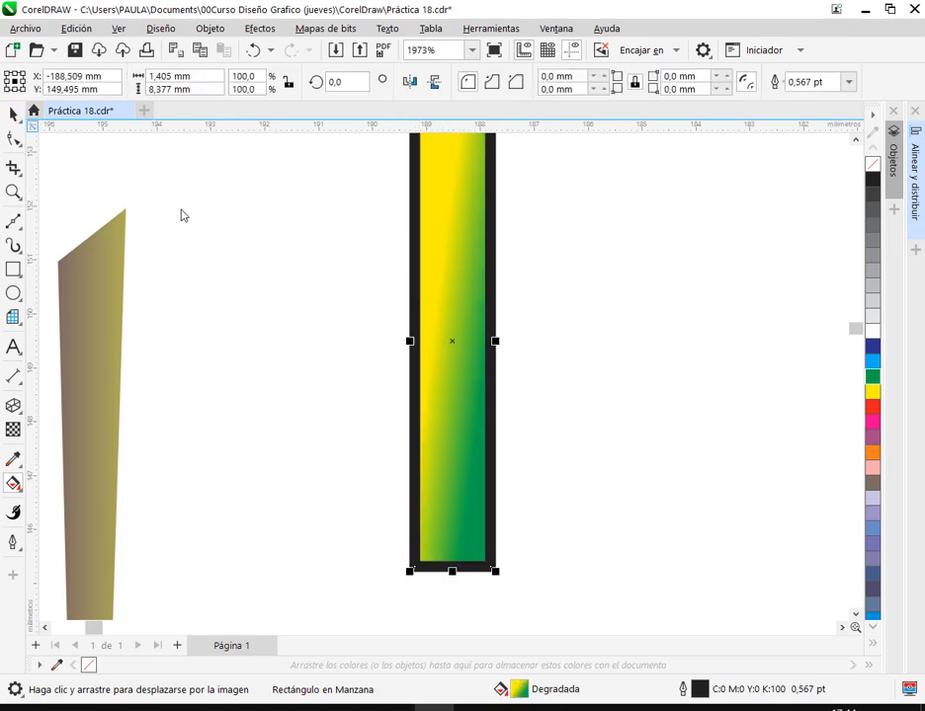
- Delete the yellow-green test rectangle
left_click(182, 211)
scroll(413, 405, "down", 4)
left_click(429, 384)
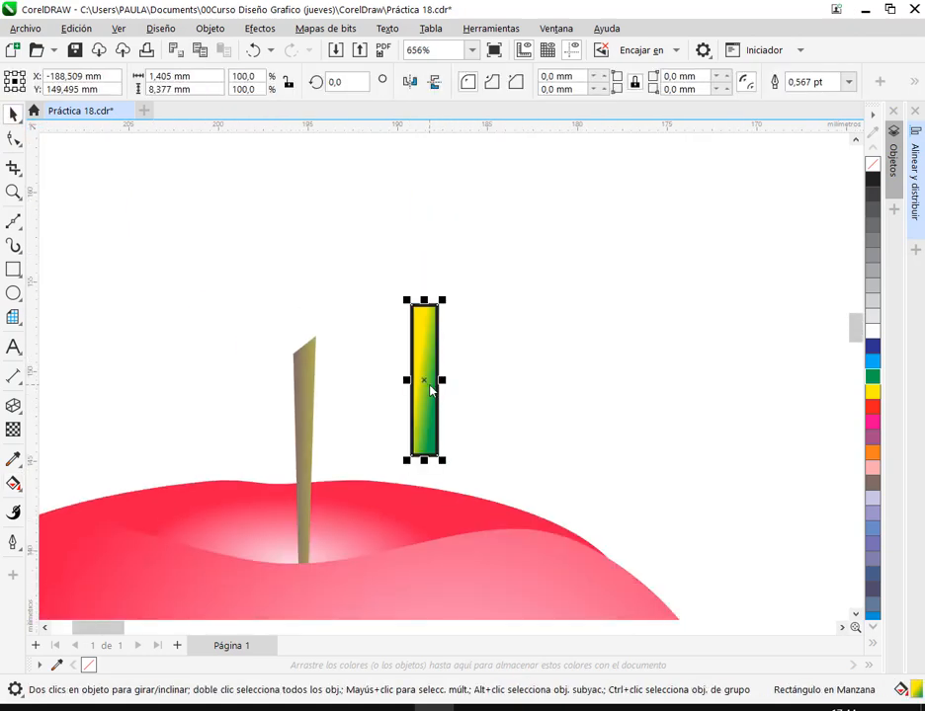
key("Delete")
- Group the three objects that form the apple and its stem
scroll(430, 378, "down", 2)
scroll(432, 373, "down", 3)
left_click_drag(470, 415, 381, 299)
left_click_drag(194, 241, 434, 468)
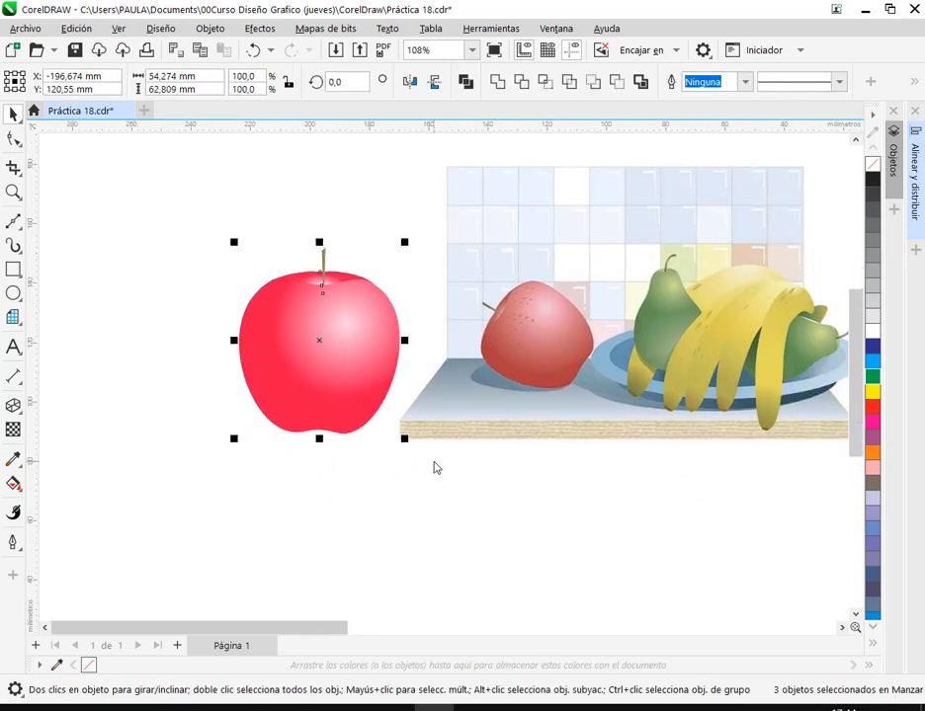
key("ctrl+g")
- Move the apple group onto the shelf on the page, centred at about X 107, Y 97 mm, and deselect it
scroll(411, 427, "down", 2)
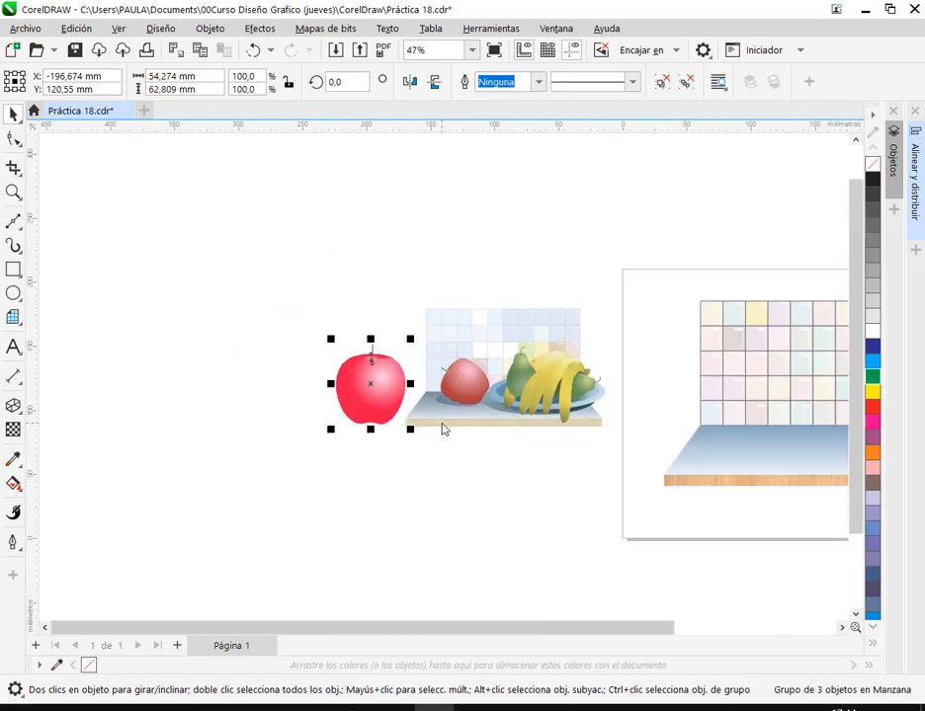
left_click_drag(444, 430, 206, 399)
left_click_drag(127, 366, 515, 401)
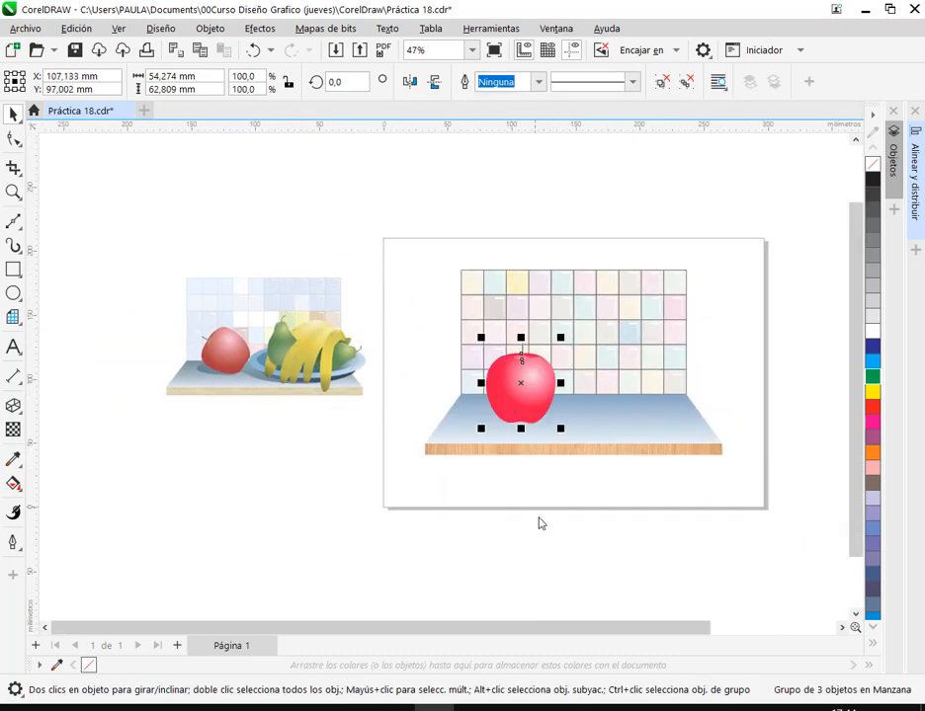
left_click(540, 528)
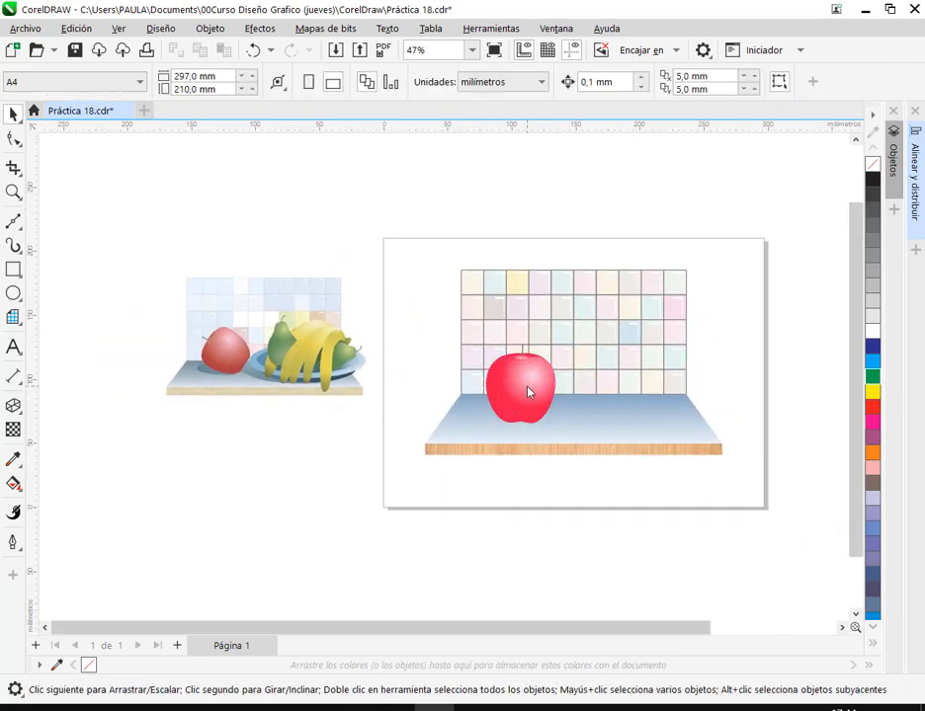
- Rotate the apple group about 59.6° counterclockwise so its stem points to the upper left, and deselect it
scroll(535, 401, "up", 1)
left_click(541, 419)
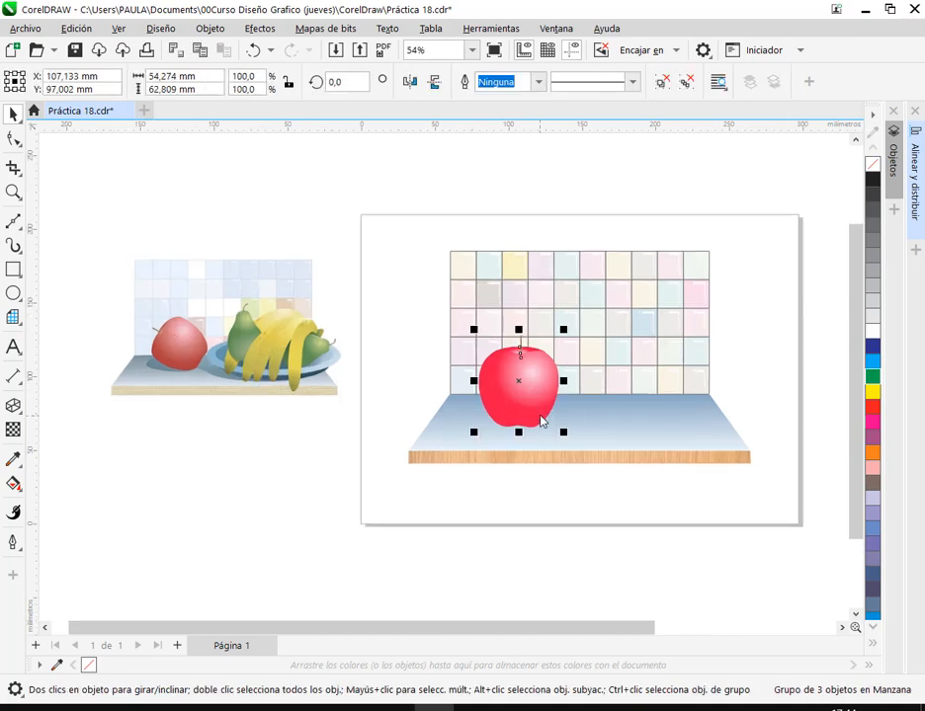
left_click(541, 419)
left_click_drag(565, 435, 581, 373)
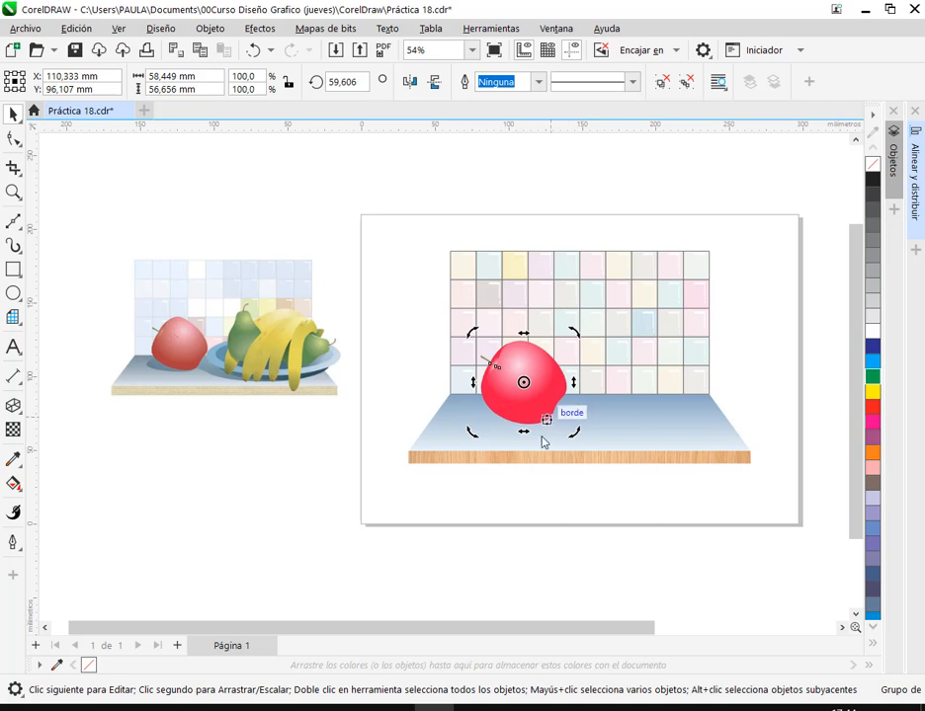
left_click(557, 525)
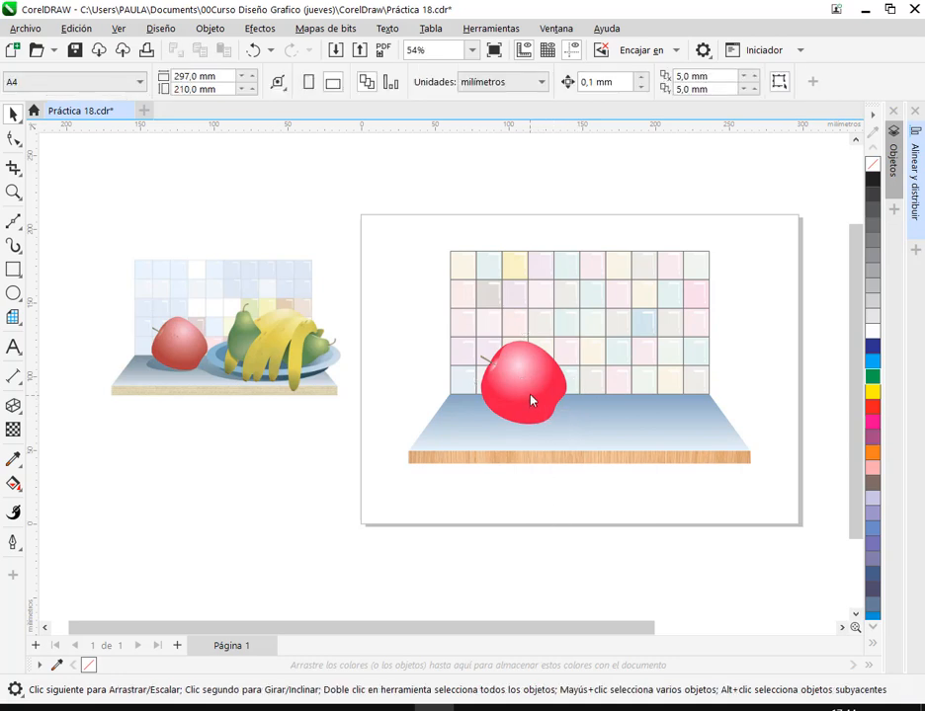
- Move the apple group slightly further onto the shelf, to about X 113.3, Y 91.8 mm, deselect it and save the document
left_click_drag(533, 397, 537, 403)
left_click(557, 514)
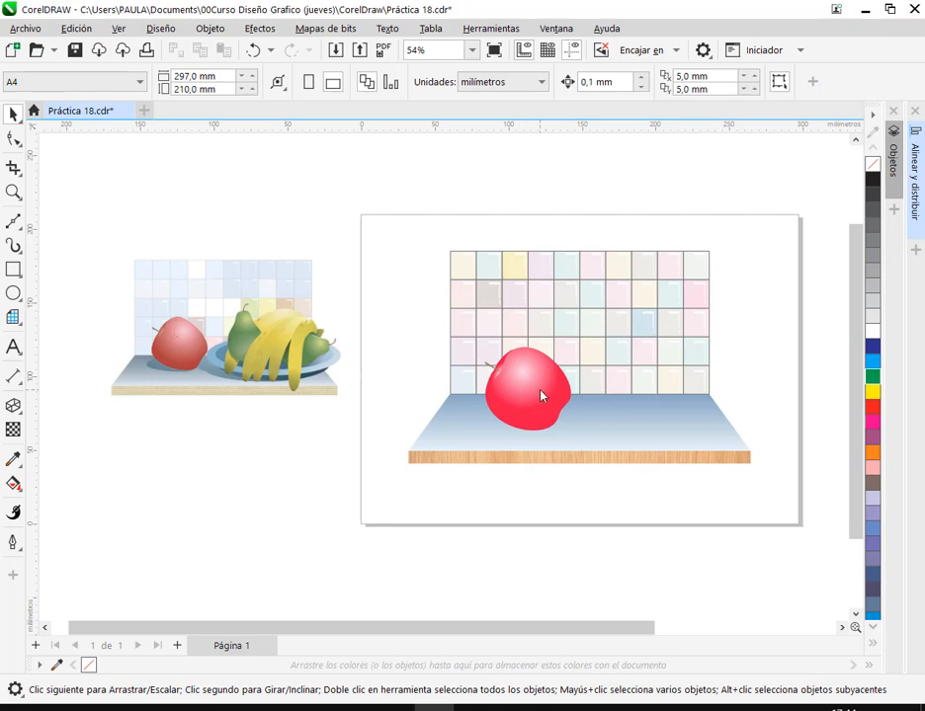
scroll(562, 408, "up", 3)
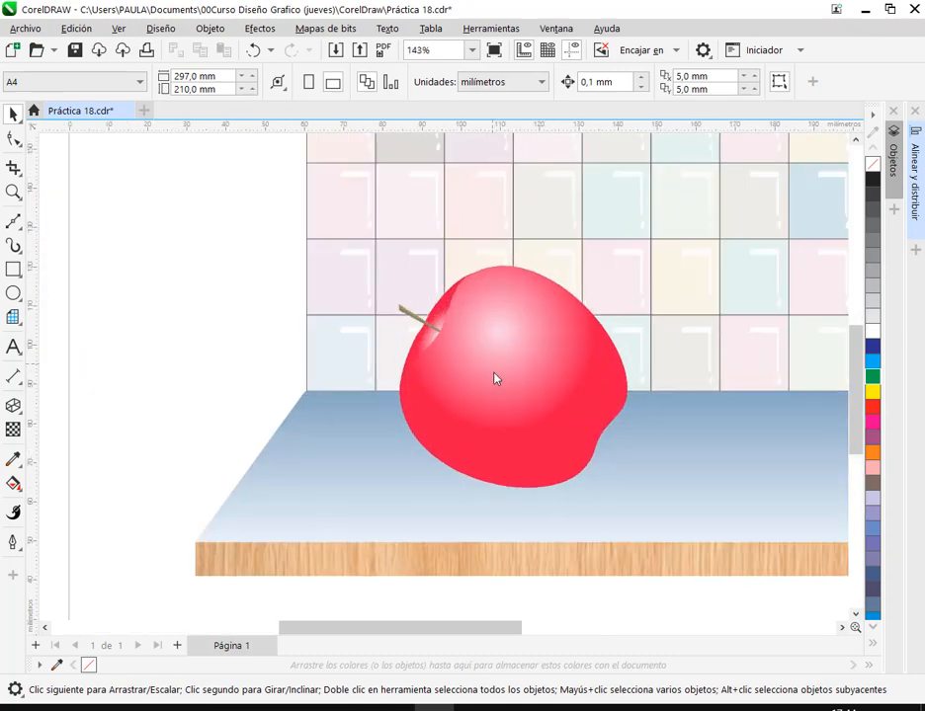
key("ctrl+s")
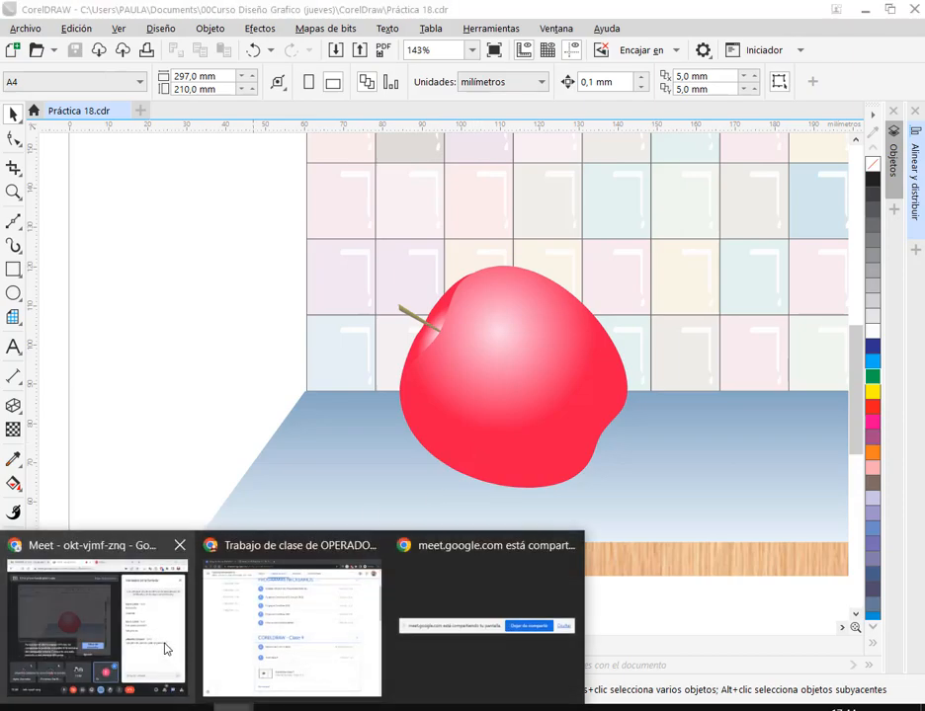
- Read the messages in the Google Meet call, switch to MANUAL COREL.pdf and look through the practices on pages 204 to 211
left_click(165, 645)
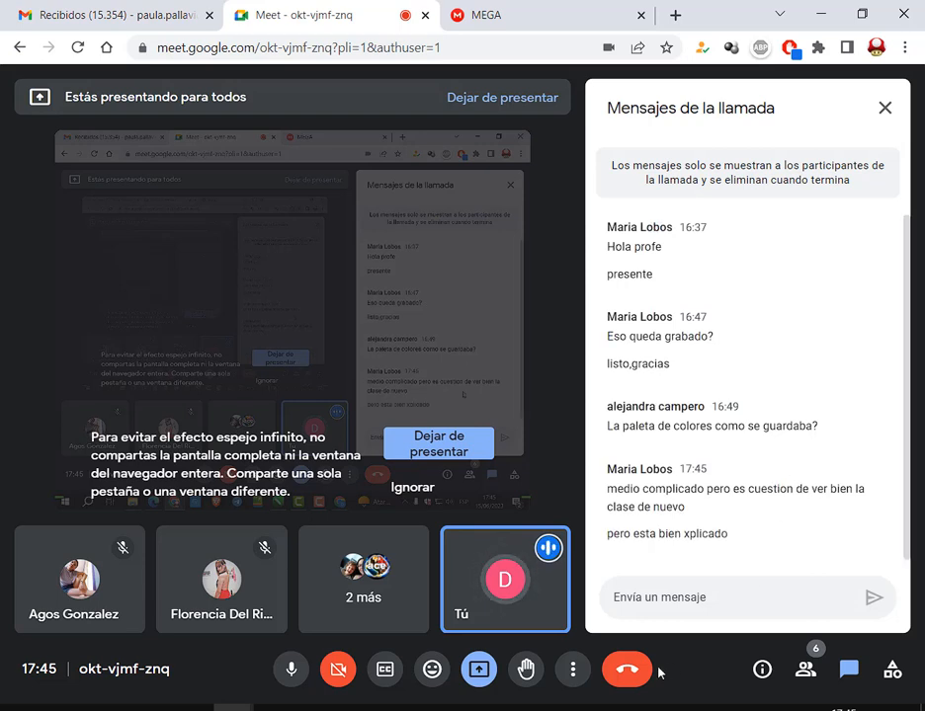
key("alt+Tab")
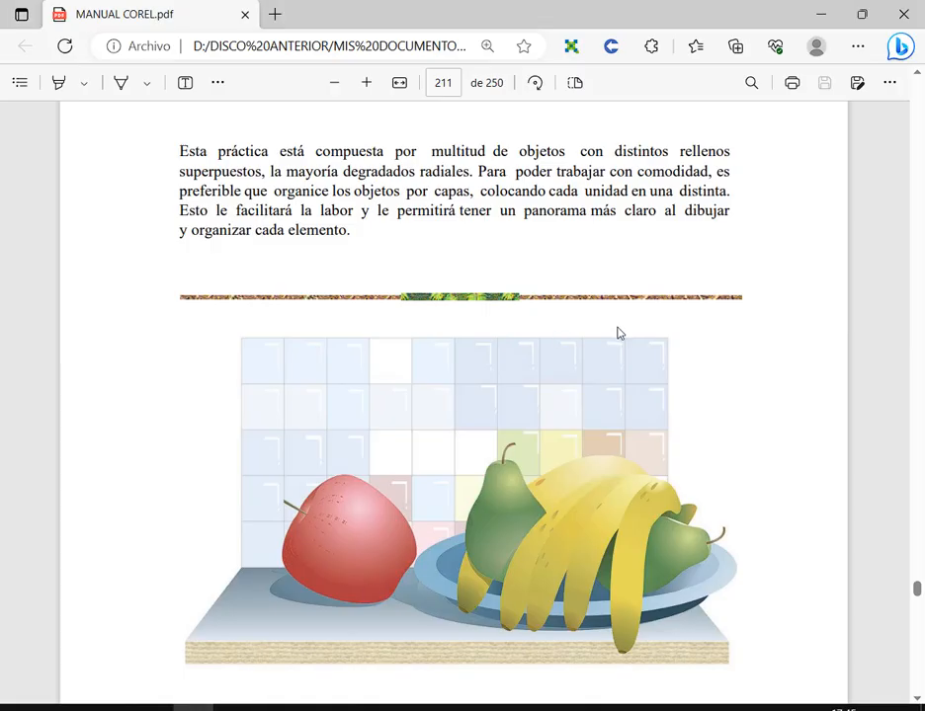
scroll(613, 336, "up", 8)
scroll(593, 343, "up", 2)
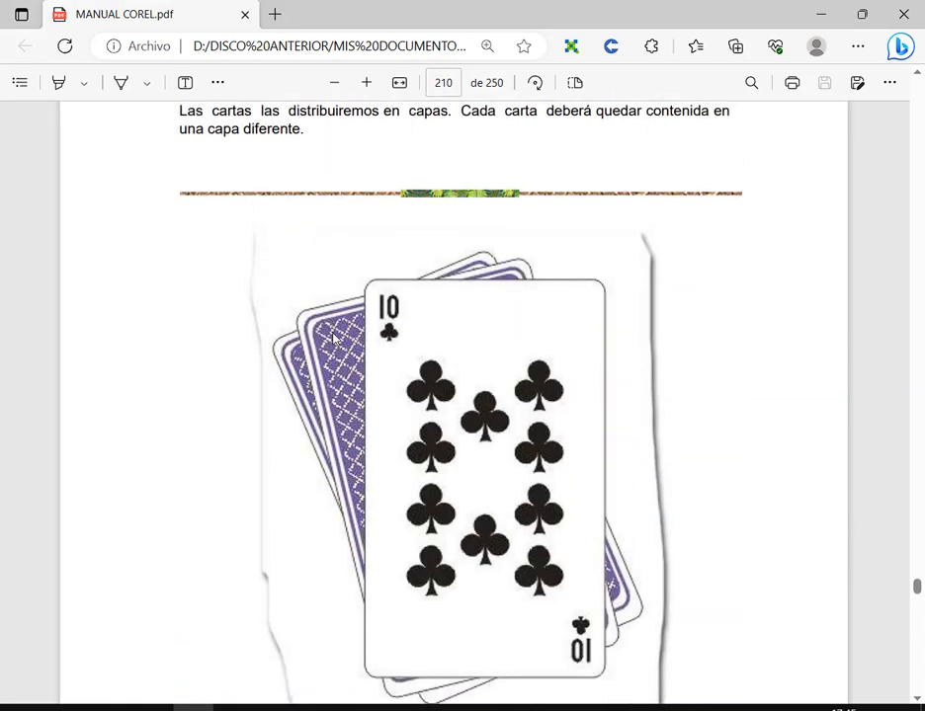
scroll(679, 396, "up", 20)
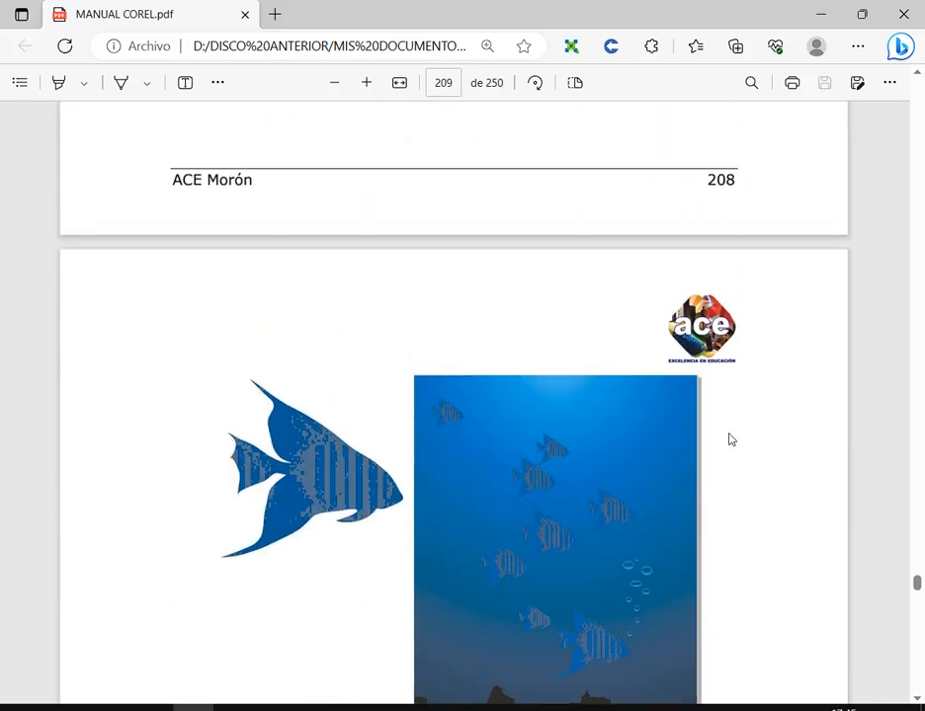
scroll(732, 440, "down", 4)
scroll(578, 472, "up", 8)
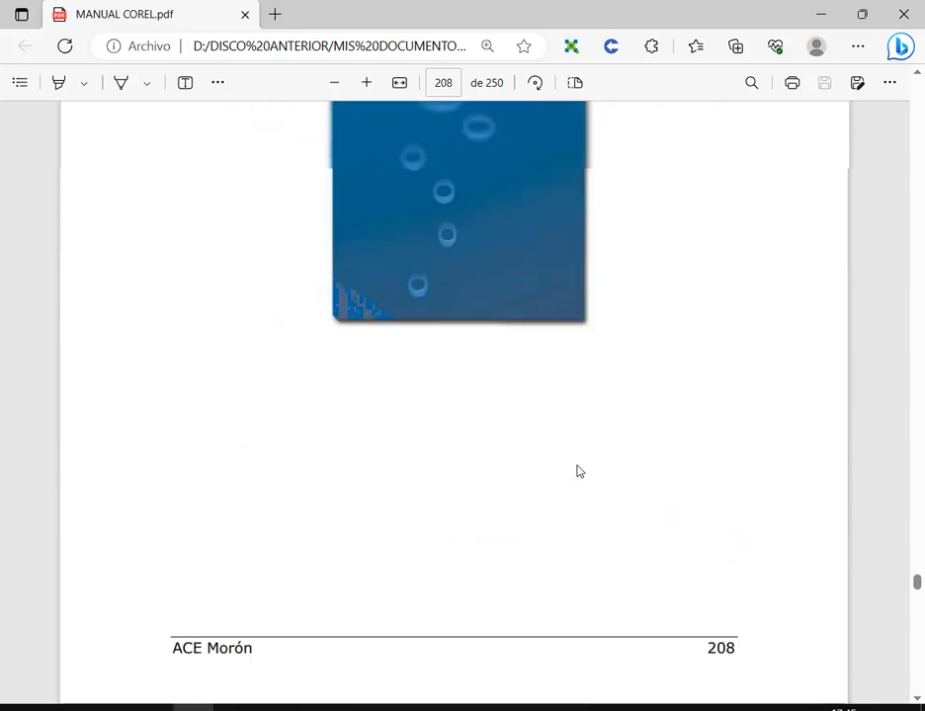
scroll(578, 472, "up", 20)
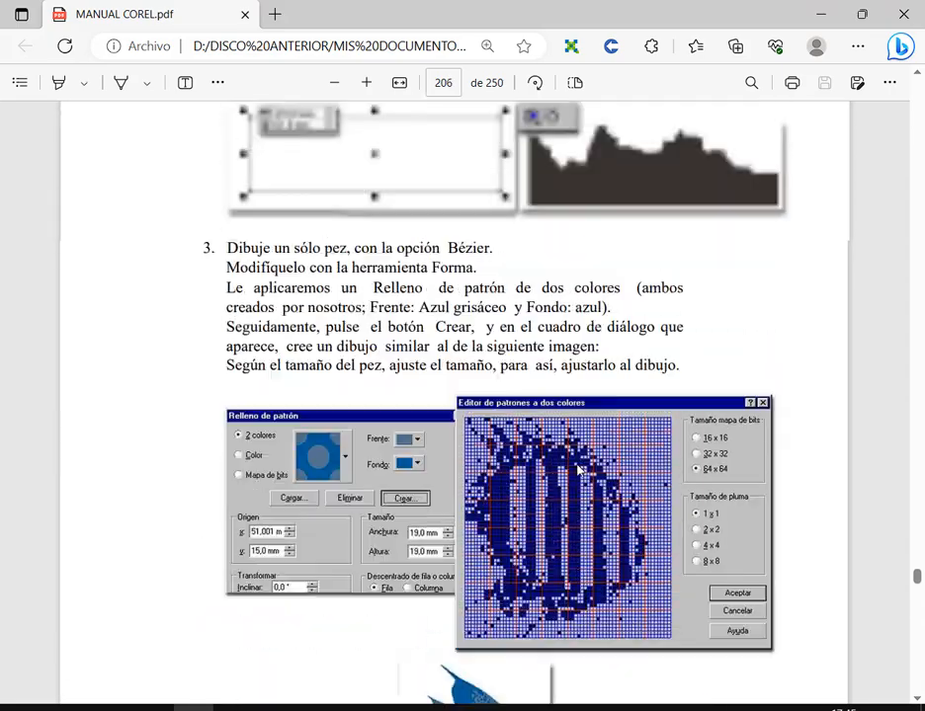
scroll(578, 472, "up", 5)
scroll(576, 471, "down", 6)
scroll(578, 470, "up", 6)
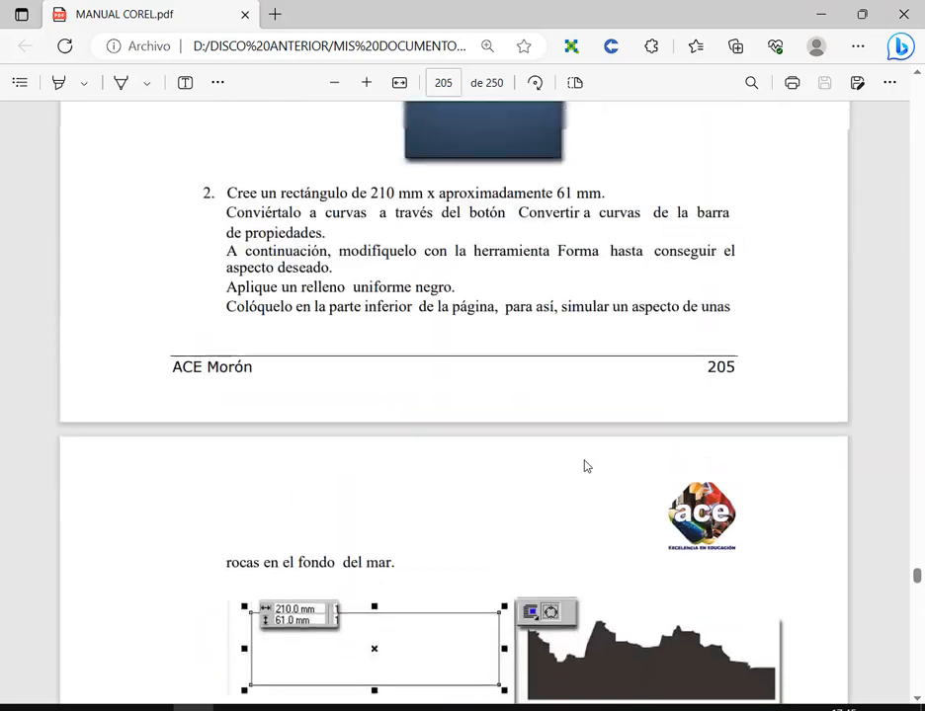
scroll(585, 468, "up", 15)
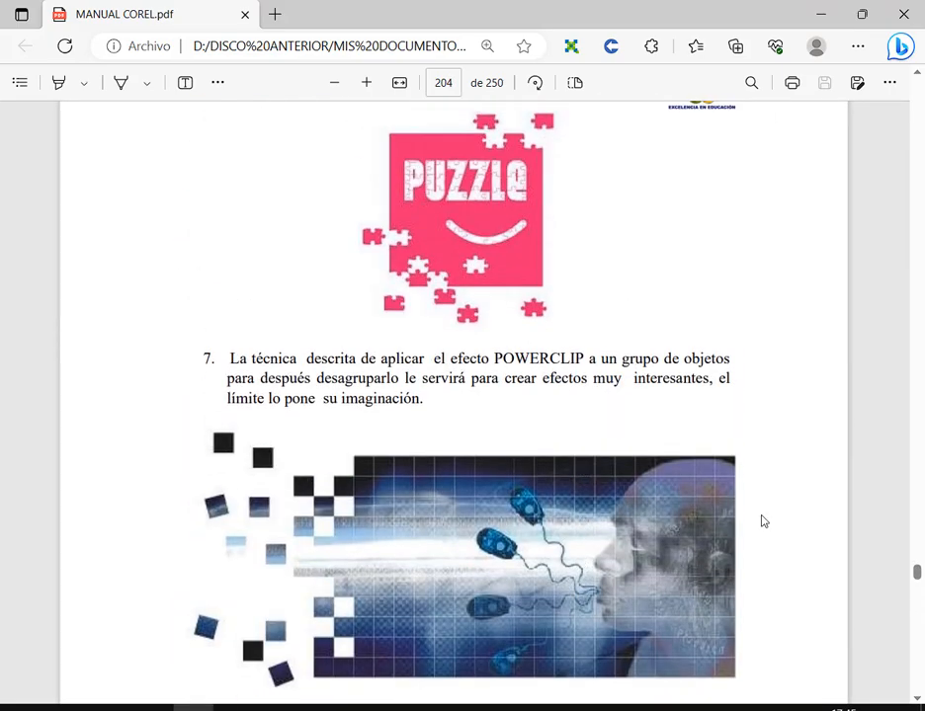
scroll(769, 513, "down", 20)
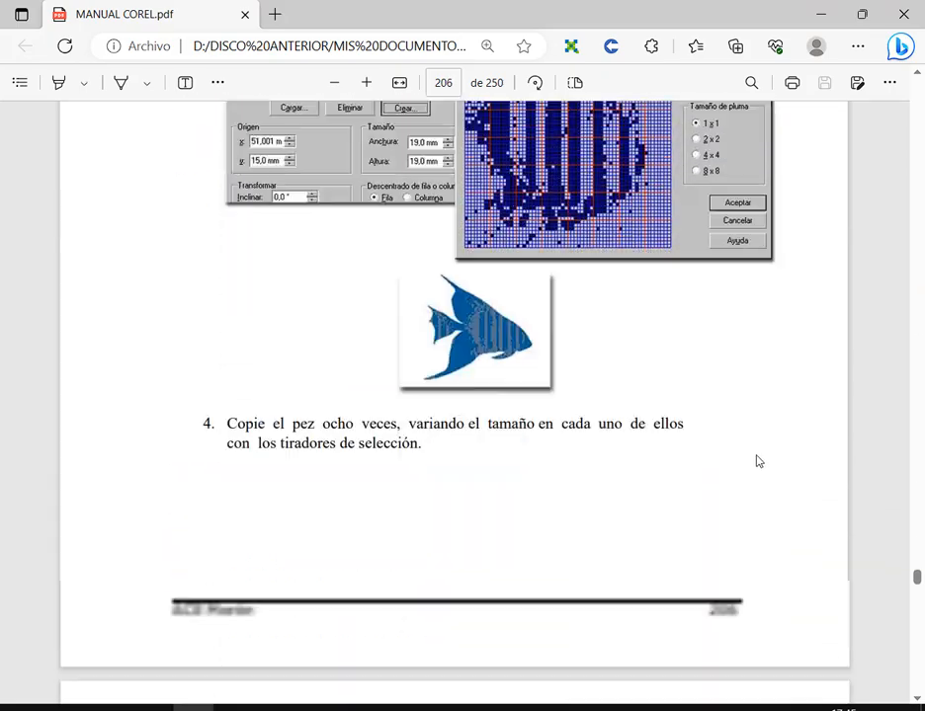
scroll(756, 462, "down", 20)
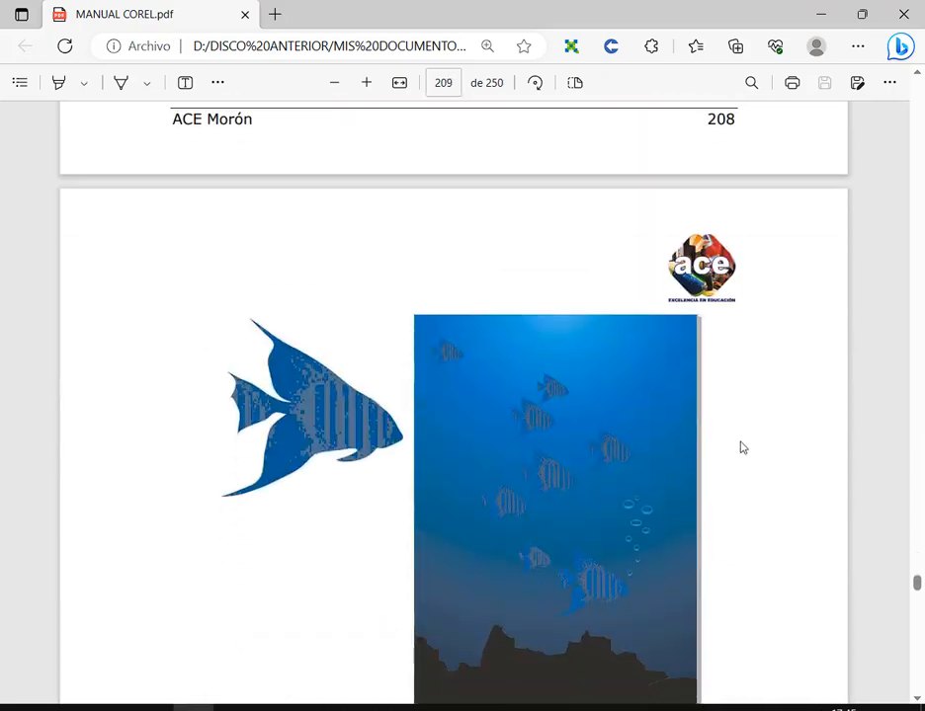
scroll(729, 456, "down", 20)
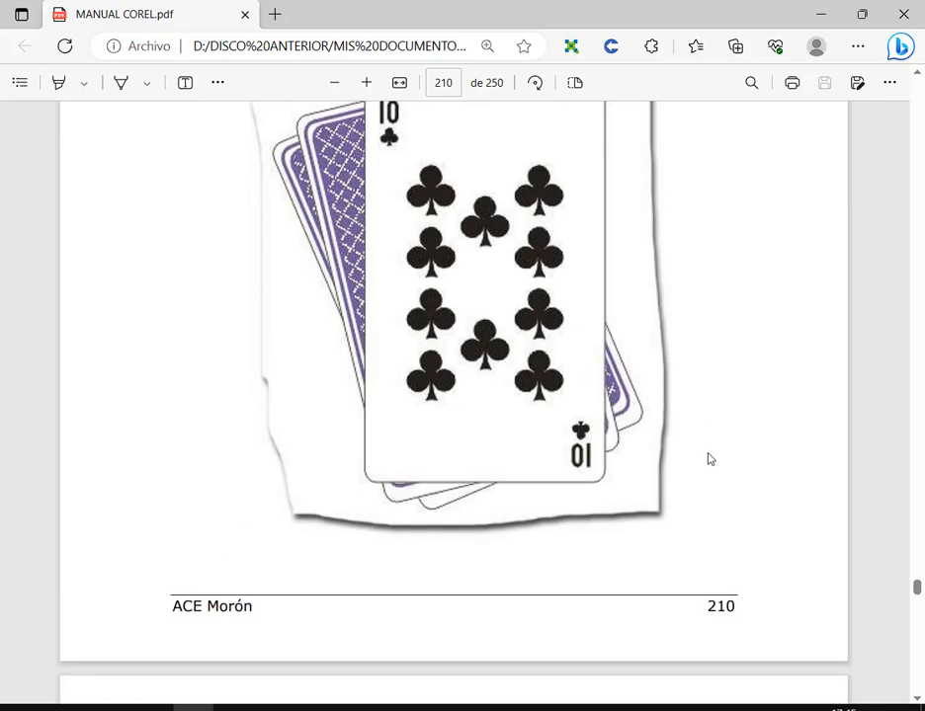
scroll(714, 451, "down", 6)
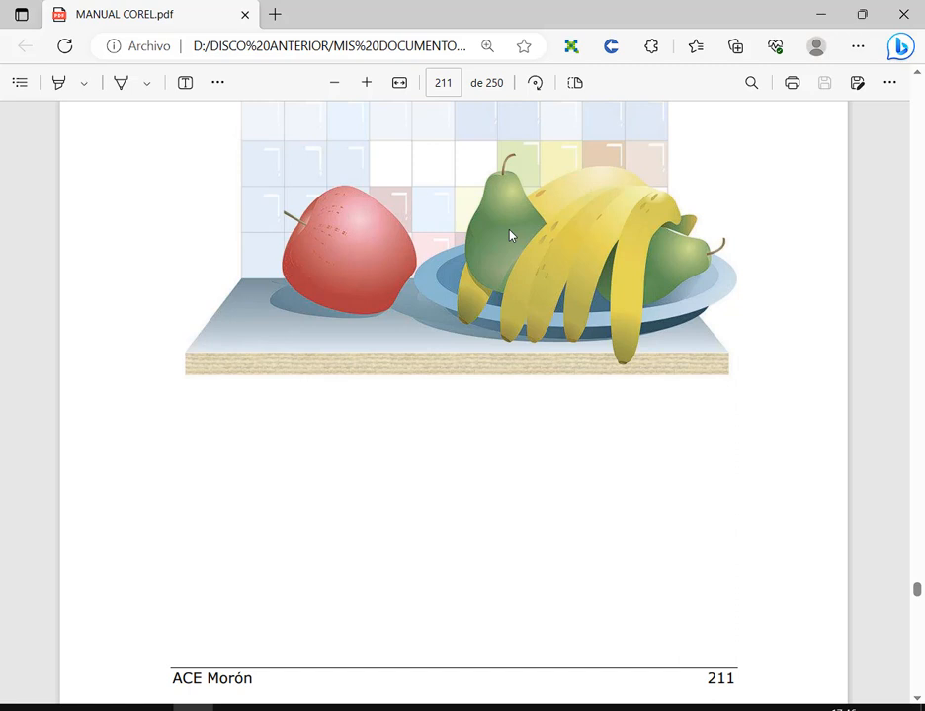
scroll(446, 321, "up", 2)
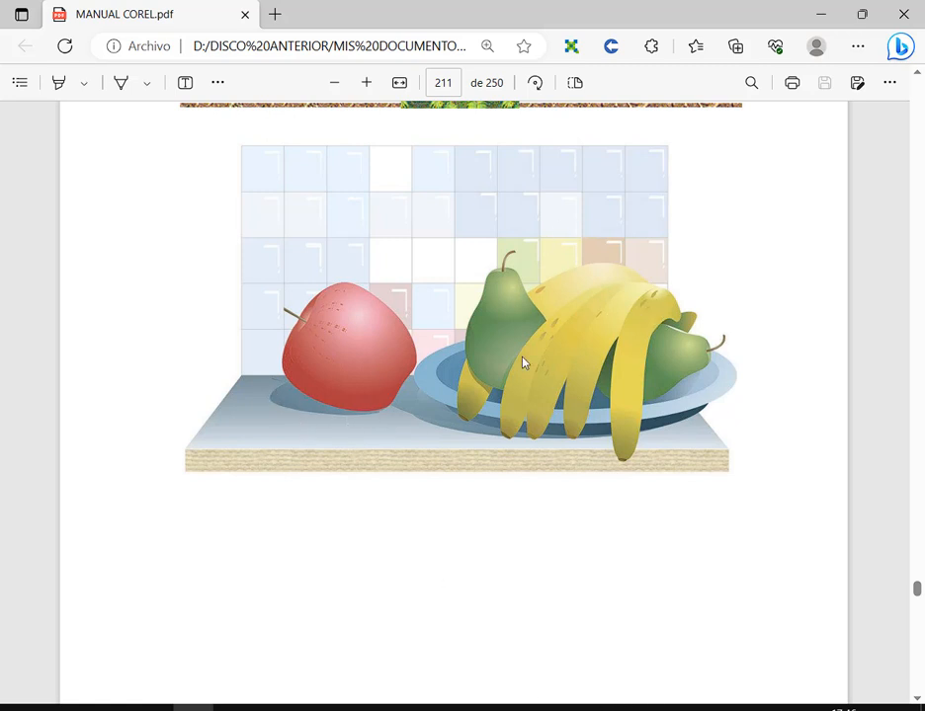
- Check the Google Meet call messages again and return to the still-life illustration in the manual
mouse_move(287, 708)
left_click(169, 630)
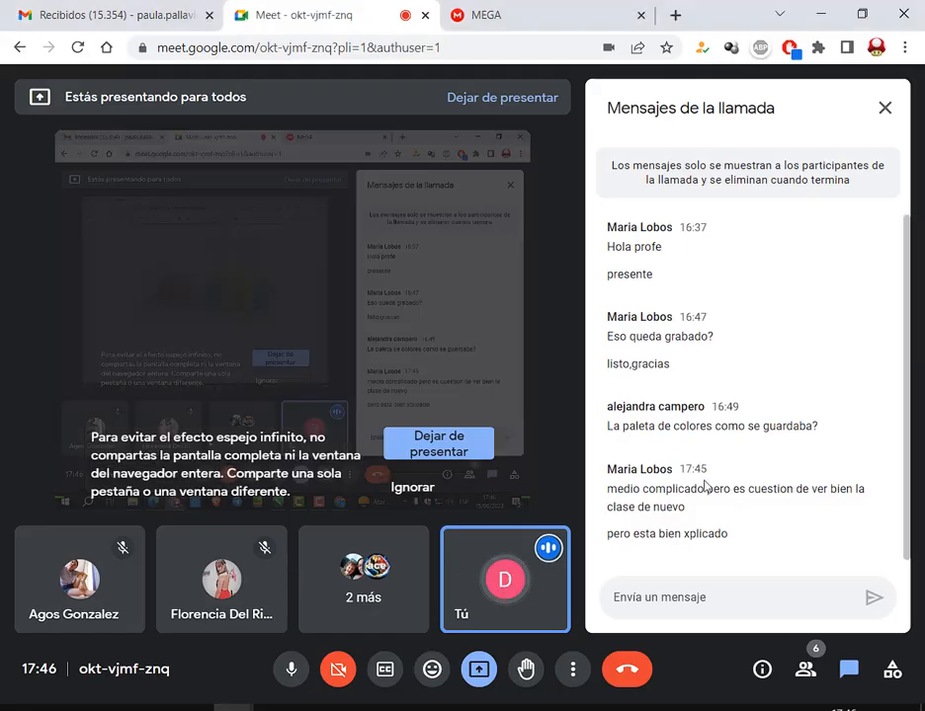
key("alt+Tab")
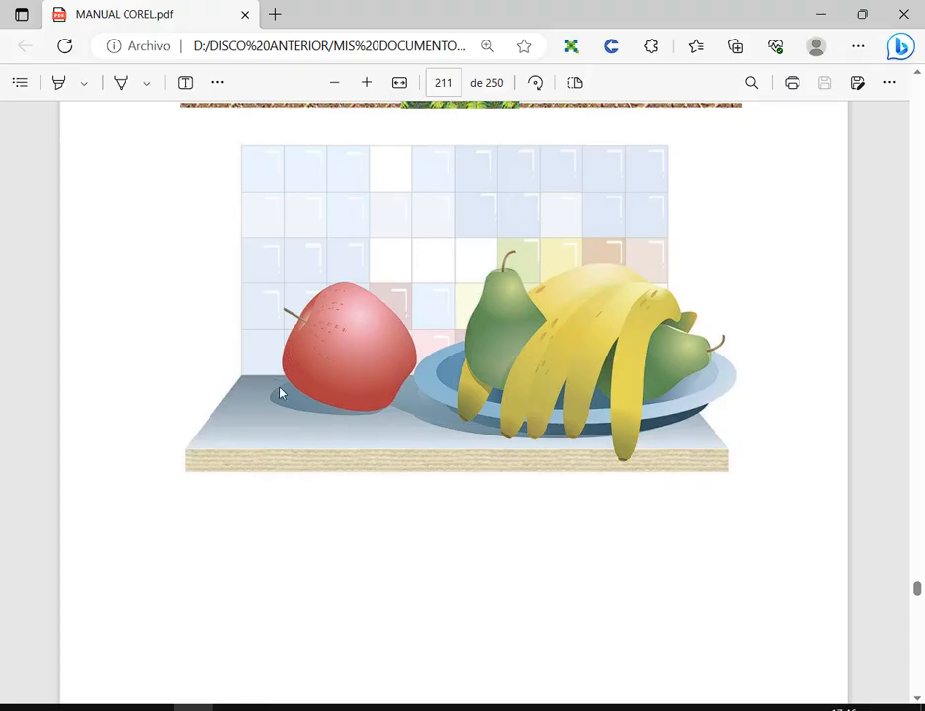
- Point three red annotation arrows at the shadows beneath the apple and plate in the reference illustration, and clear them
left_click_drag(277, 472, 289, 410)
mouse_move(418, 484)
left_mouse_down()
mouse_move(430, 437)
mouse_move(415, 409)
left_mouse_up()
left_click_drag(456, 506, 467, 435)
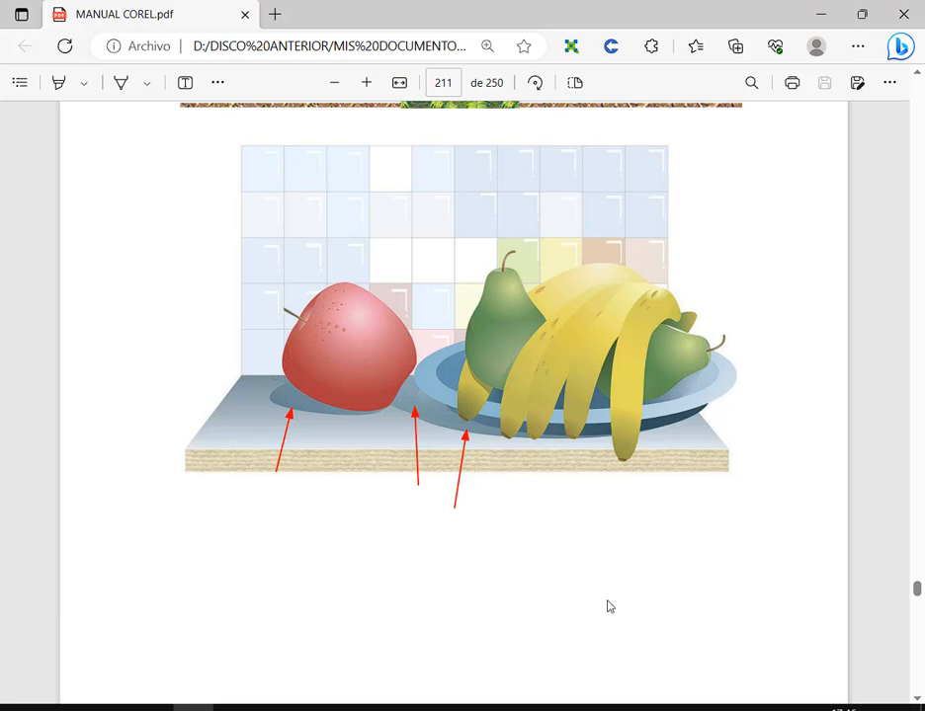
key("Escape")
- Switch to CorelDRAW and draw a circle about 42.7 mm in diameter off the page, below the reference illustration
left_click(433, 708)
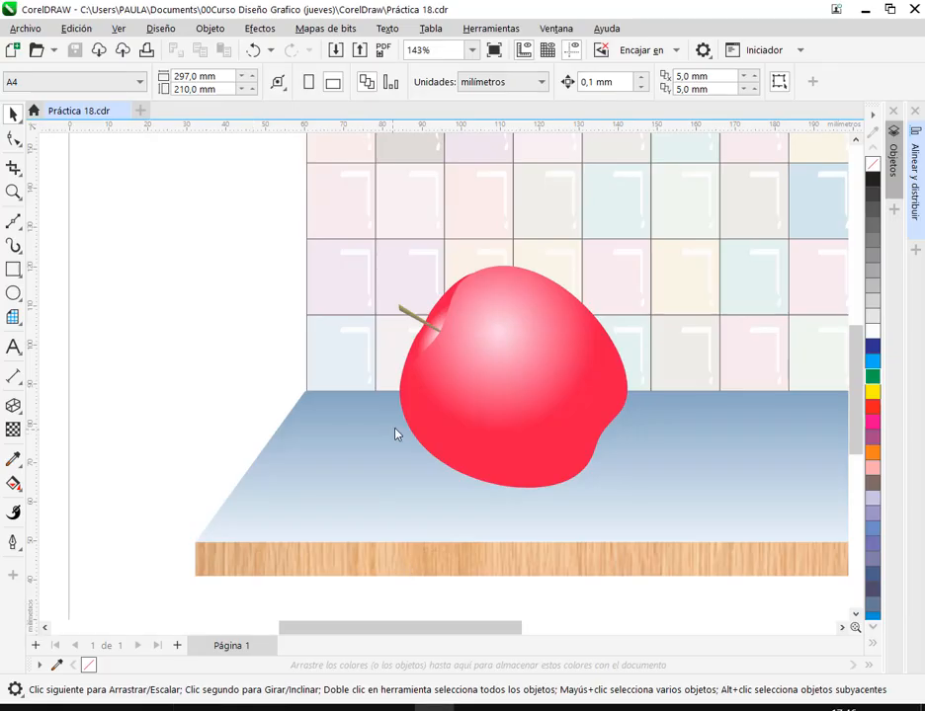
left_click(547, 385)
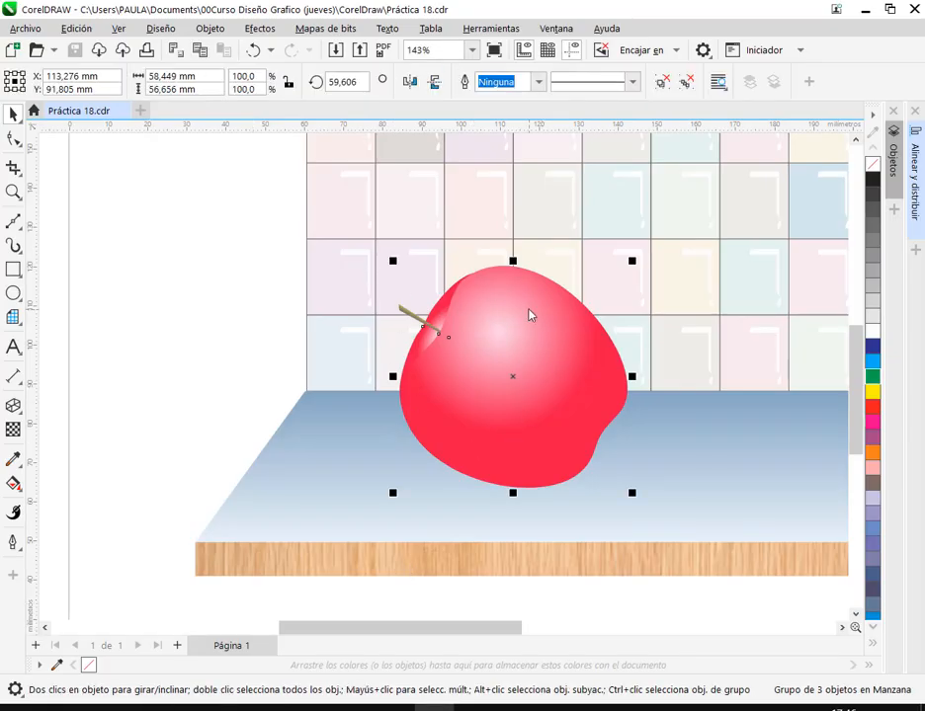
scroll(594, 369, "down", 1)
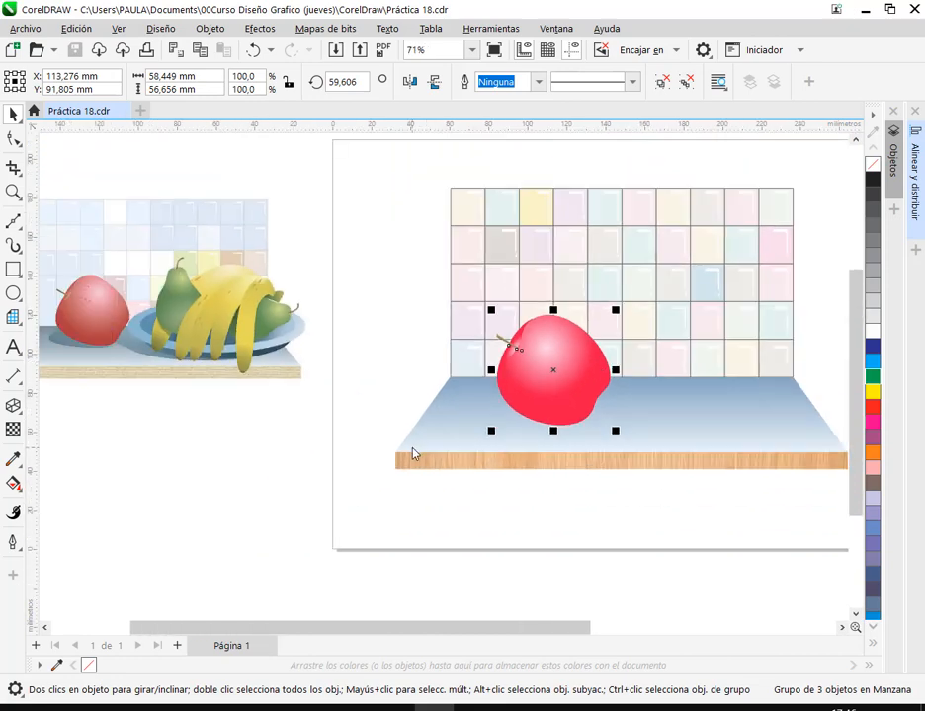
left_click_drag(413, 451, 618, 387)
left_click(13, 292)
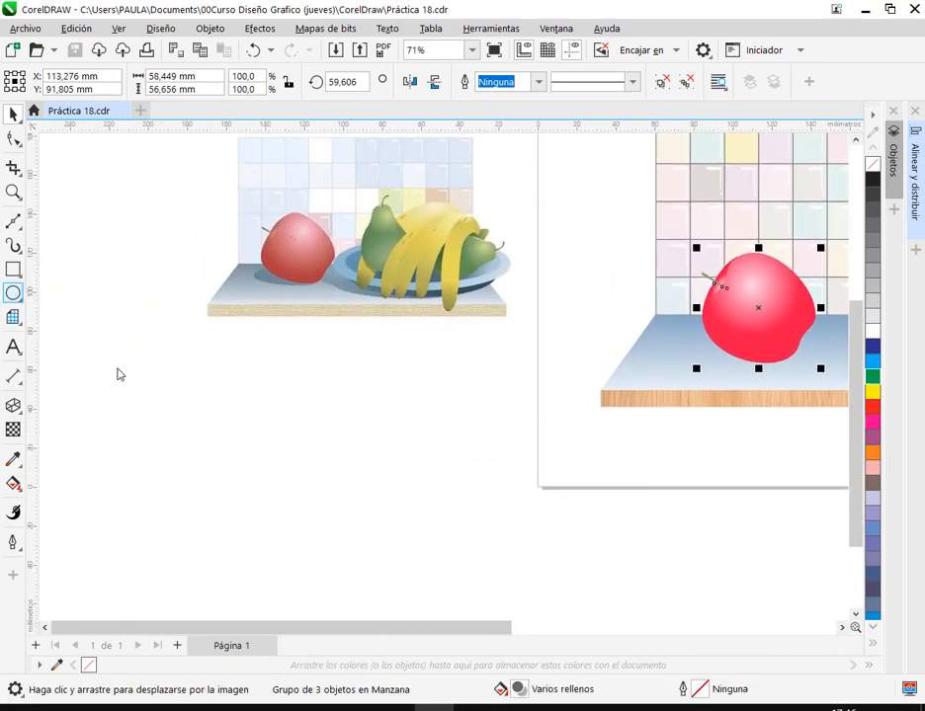
mouse_move(242, 411)
left_mouse_down()
mouse_move(281, 436)
mouse_move(309, 491)
mouse_move(322, 495)
left_mouse_up()
left_click(10, 116)
scroll(257, 465, "up", 2)
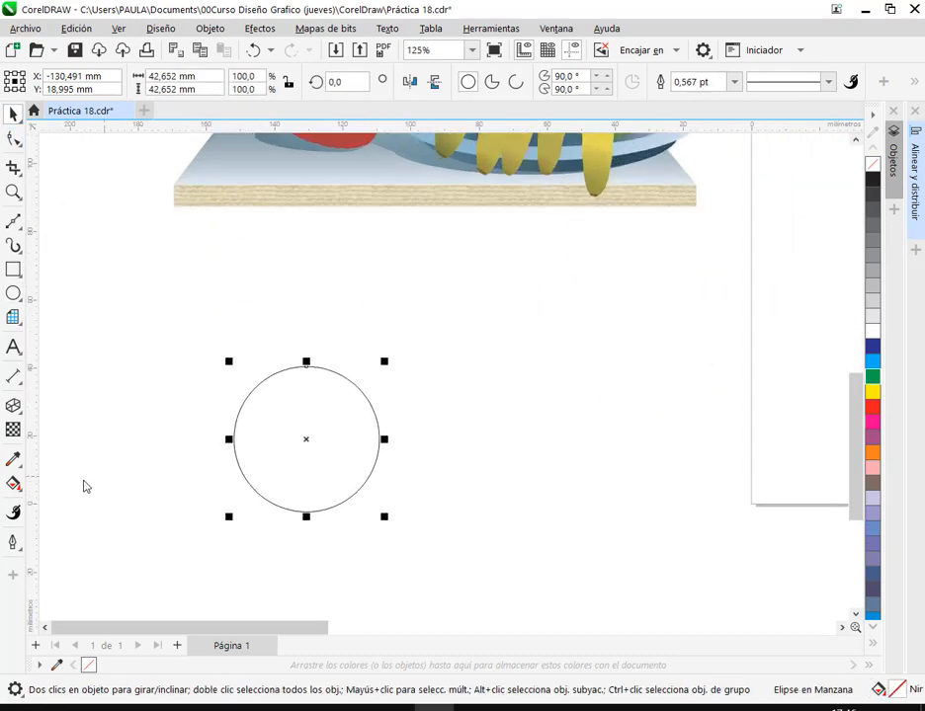
- Apply an elliptical gradient fill to the circle, with white at the centre and black at the edge
left_click(13, 485)
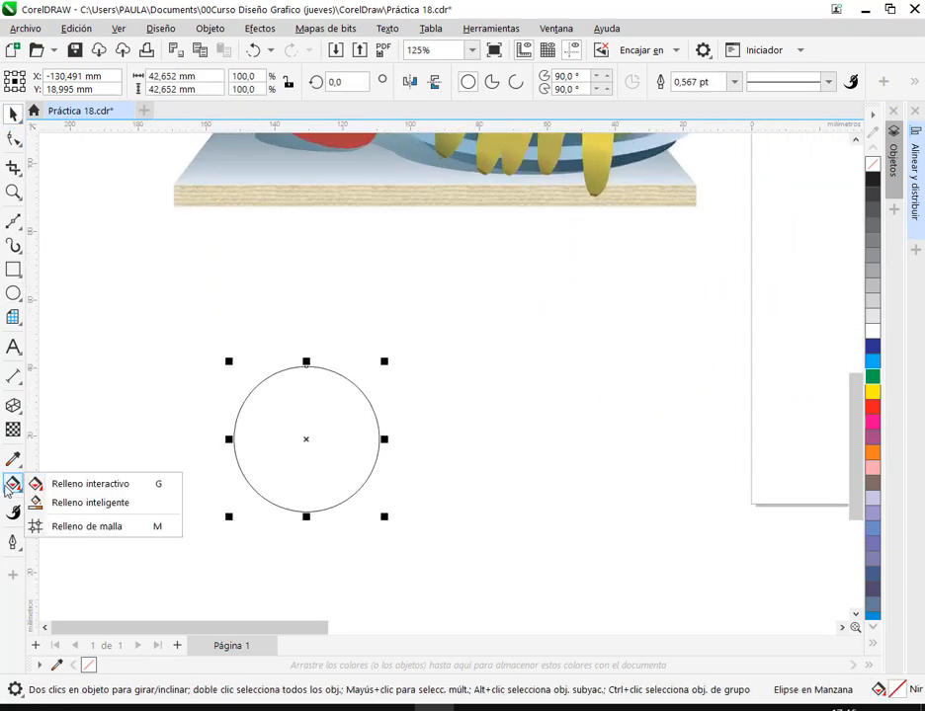
left_click(40, 462)
left_click(62, 81)
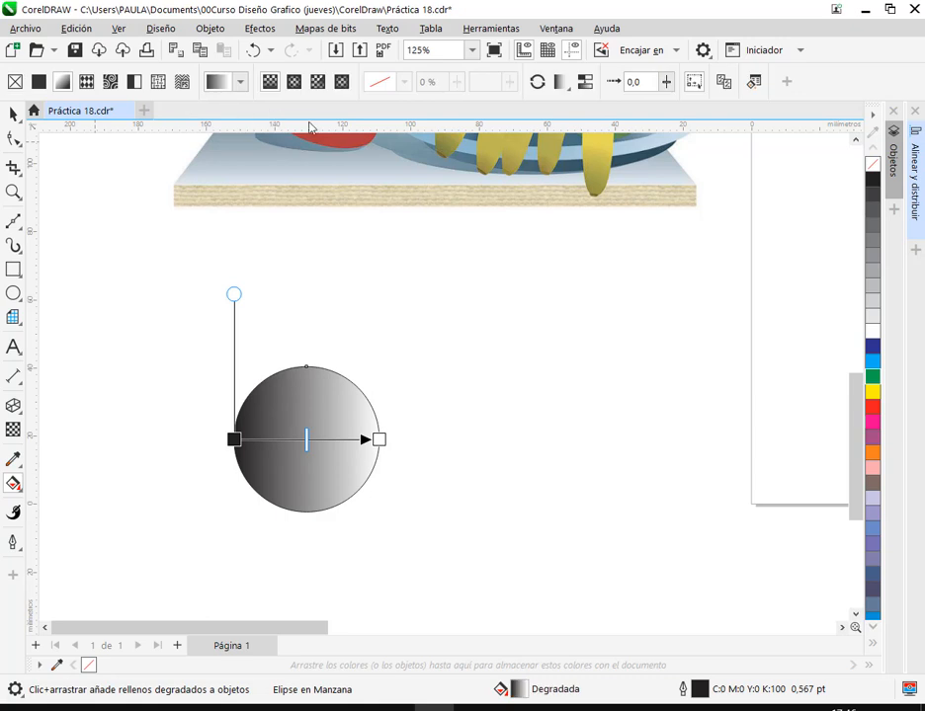
left_click(293, 82)
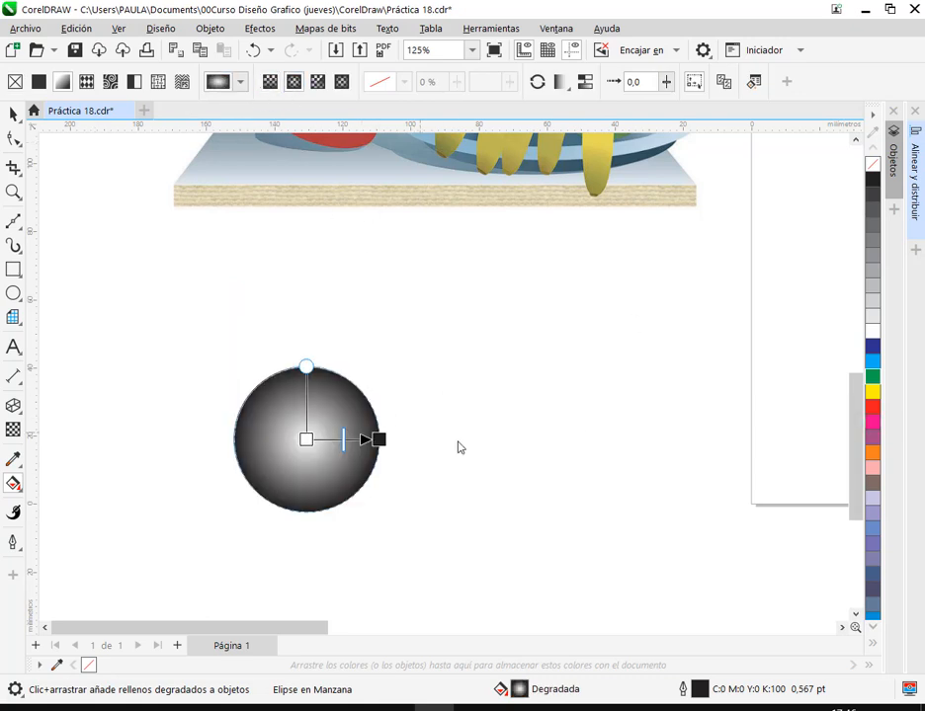
- Change the outer colour of the circle's gradient to light blue, briefly trying dark blue as well
left_click(379, 444)
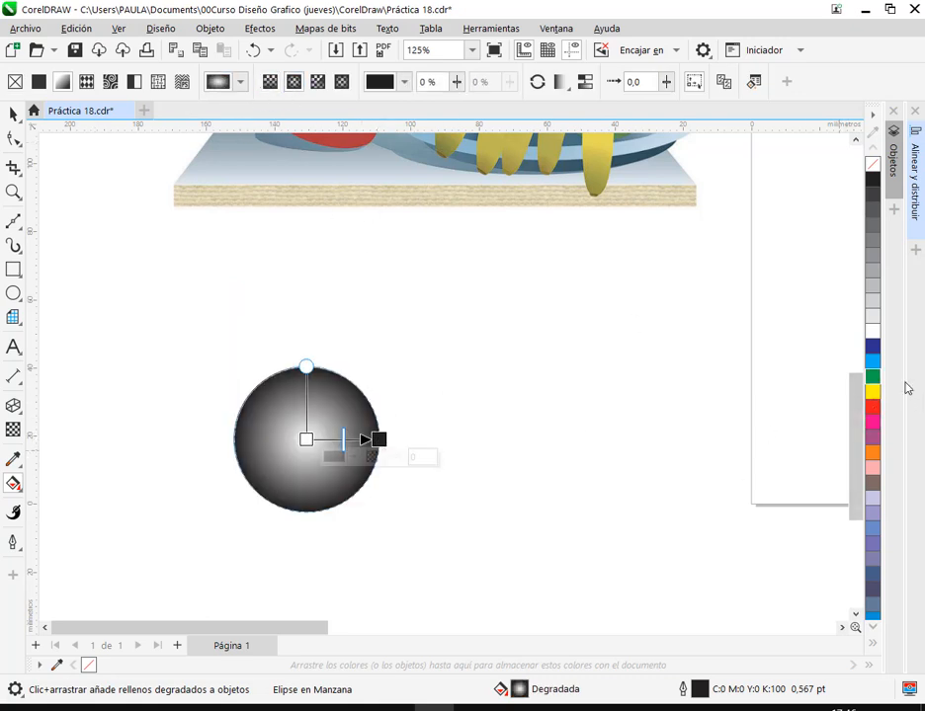
left_click(872, 362)
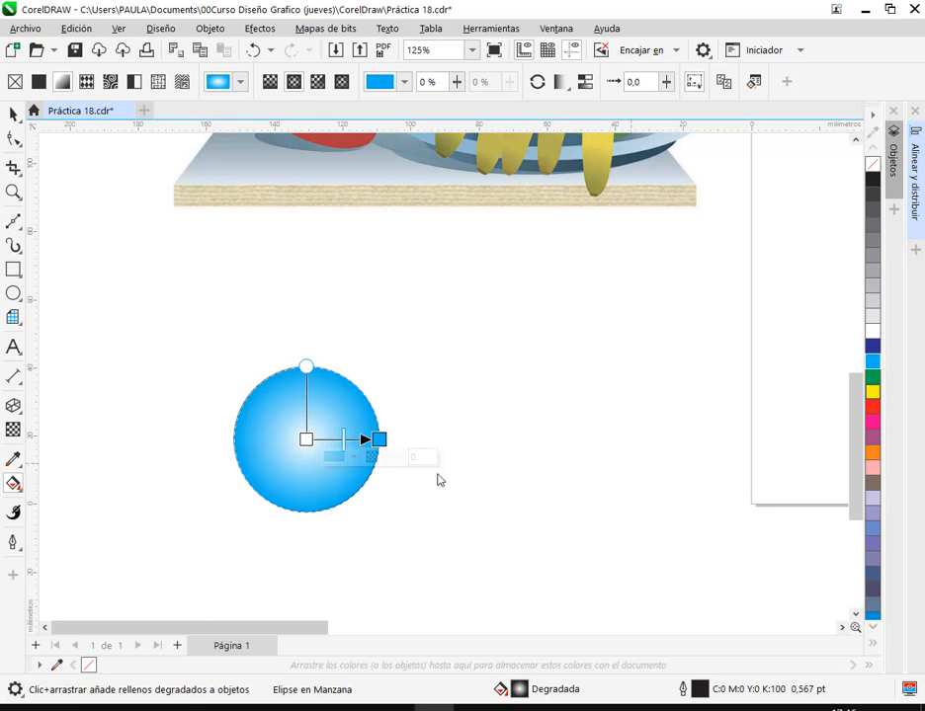
left_click(873, 346)
left_click(874, 362)
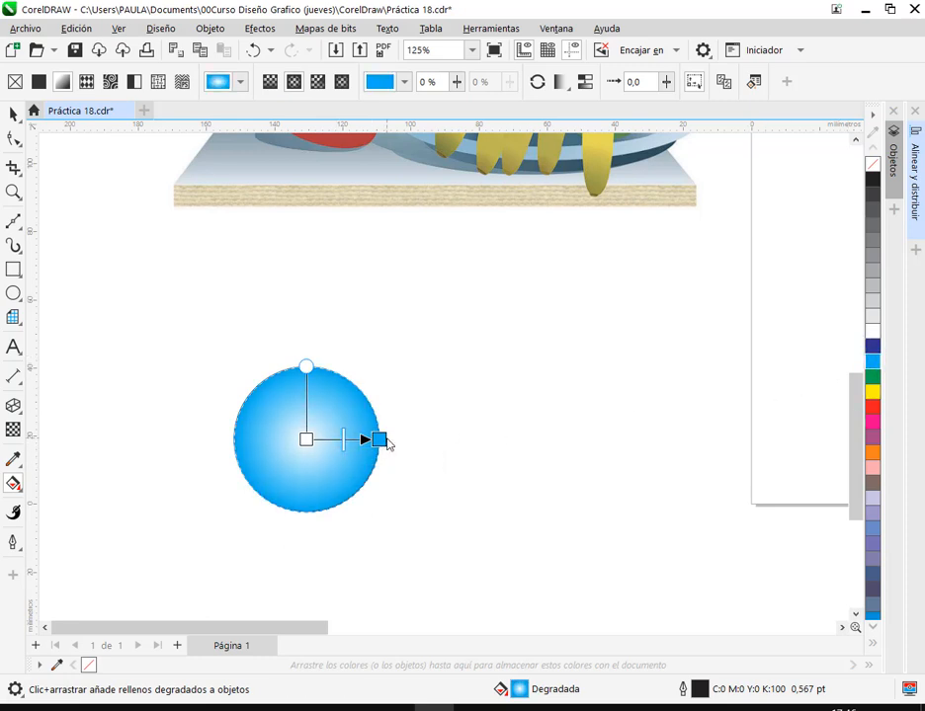
- Offset the gradient's white centre toward the circle's upper left with a smaller radius, and try red, yellow and finally green as outer colour
left_click_drag(305, 440, 275, 410)
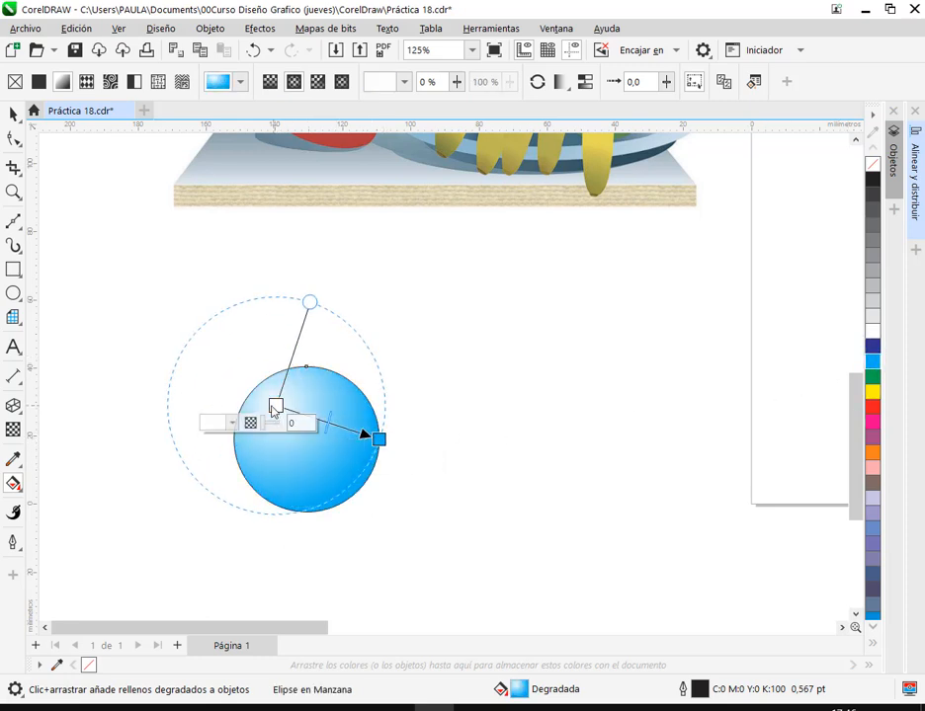
left_click_drag(378, 439, 355, 435)
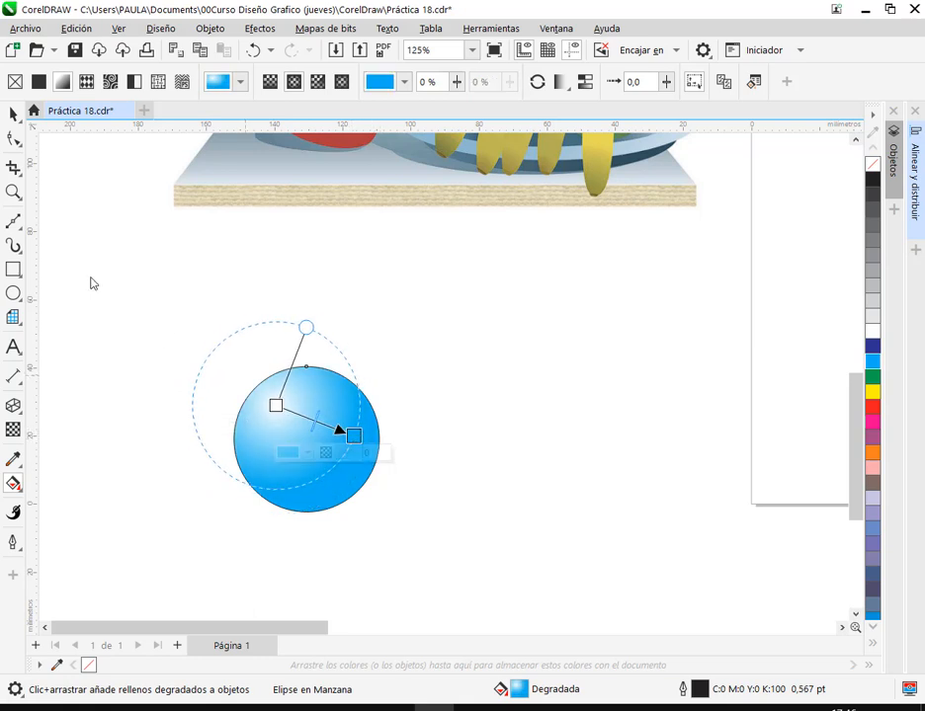
left_click(873, 410)
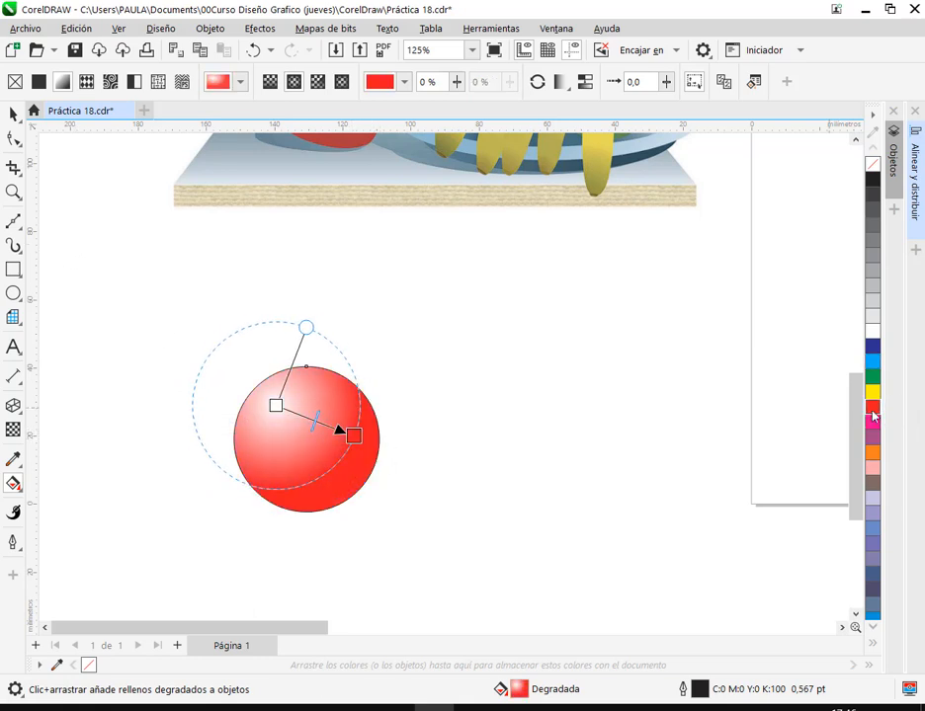
left_click(872, 392)
left_click(872, 378)
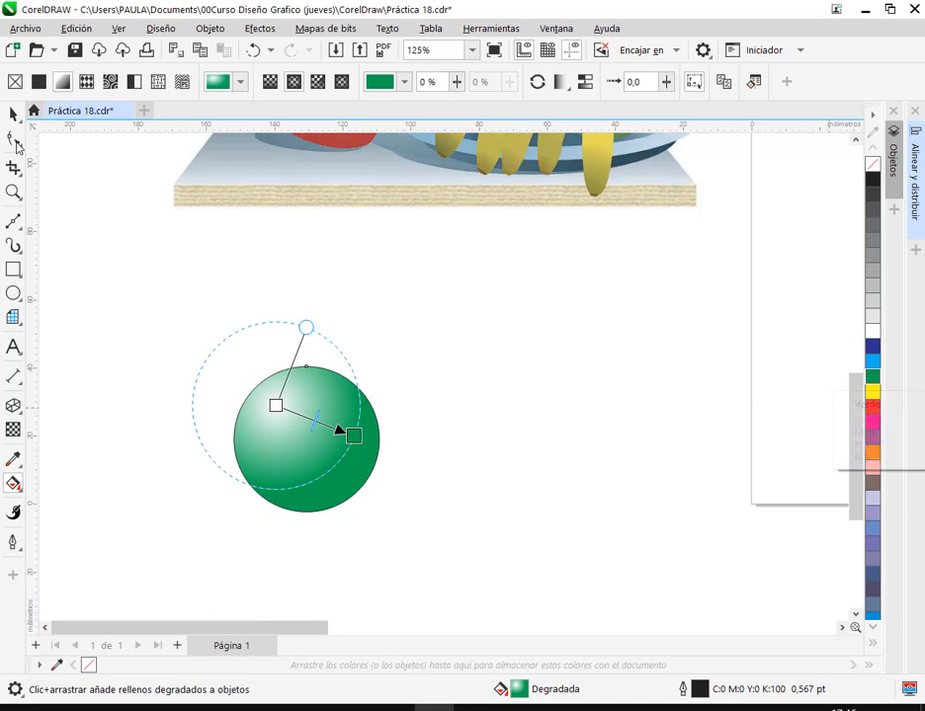
left_click(14, 114)
scroll(306, 508, "up", 2)
left_click(308, 455)
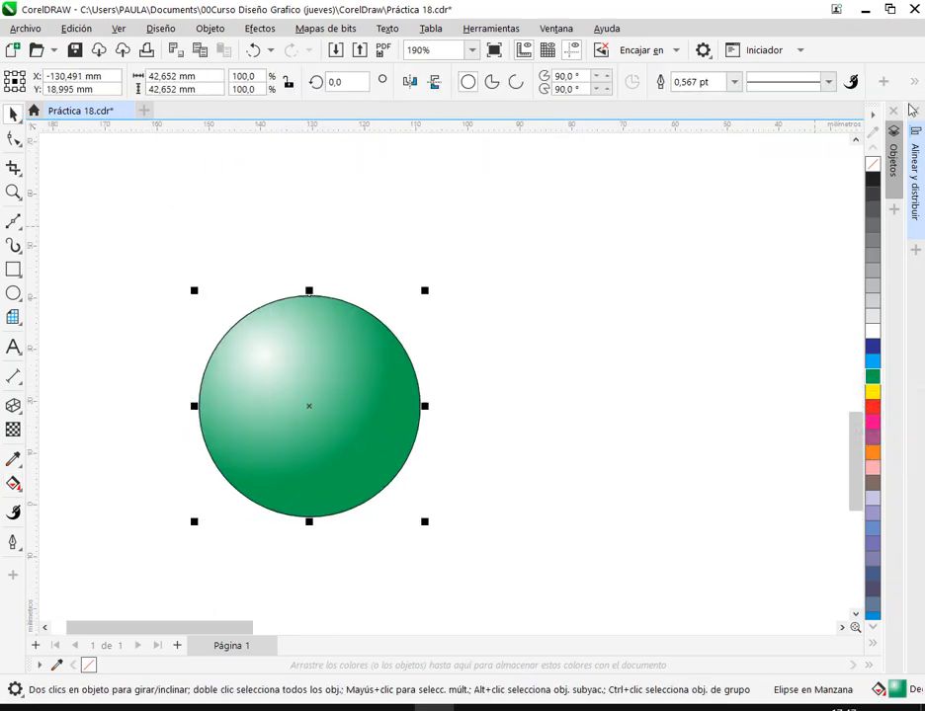
- Remove the green sphere's outline and move the sphere up and right to about X -122.7 mm, Y 28.5 mm
right_click(873, 162)
left_click(713, 347)
left_click_drag(303, 399, 332, 360)
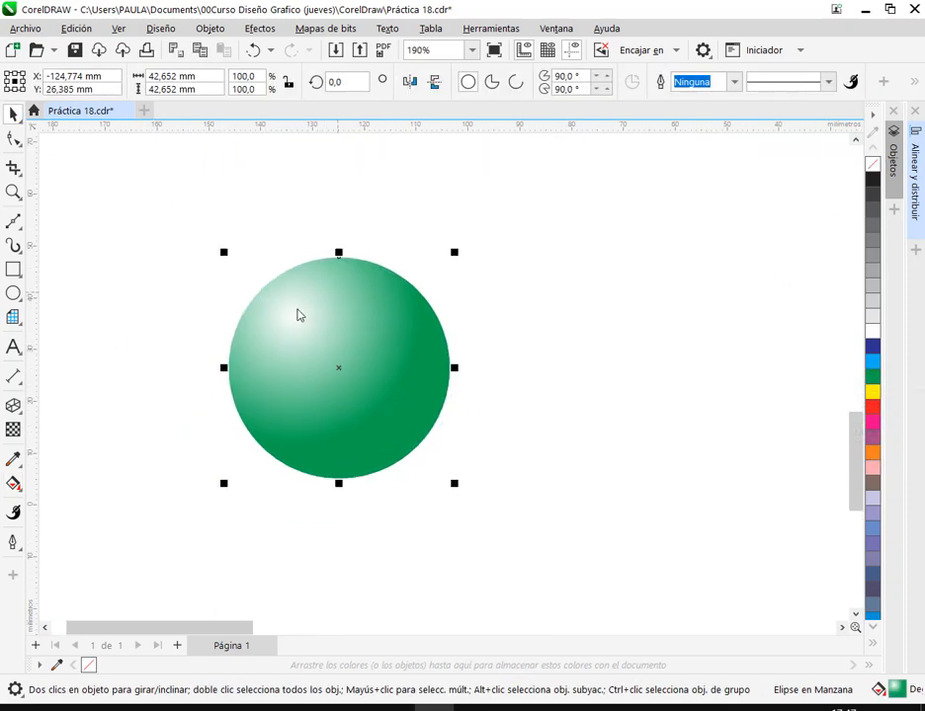
left_click(530, 393)
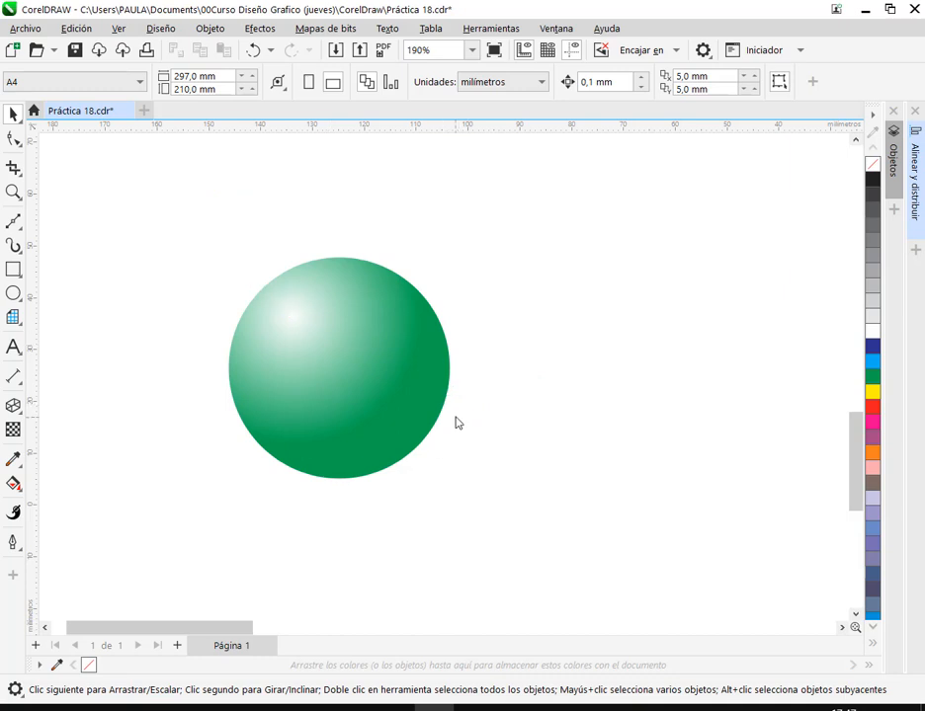
left_click_drag(349, 430, 359, 420)
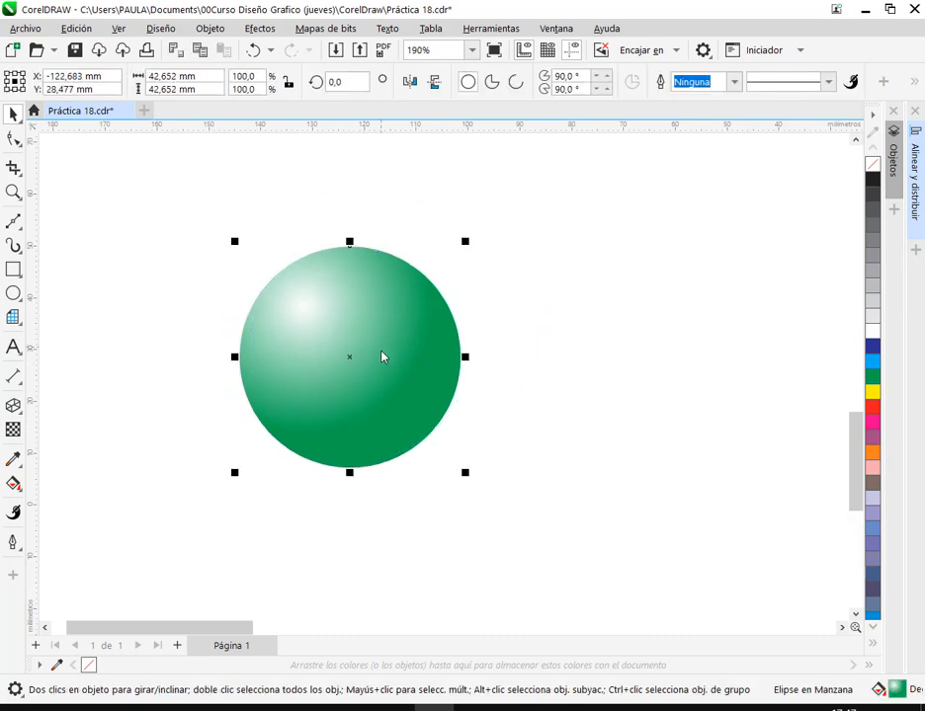
- Cast a flat drop shadow from the sphere's centre, offset about 19.7 mm horizontally and -4.7 mm vertically, after trying one directly behind it
left_click(13, 407)
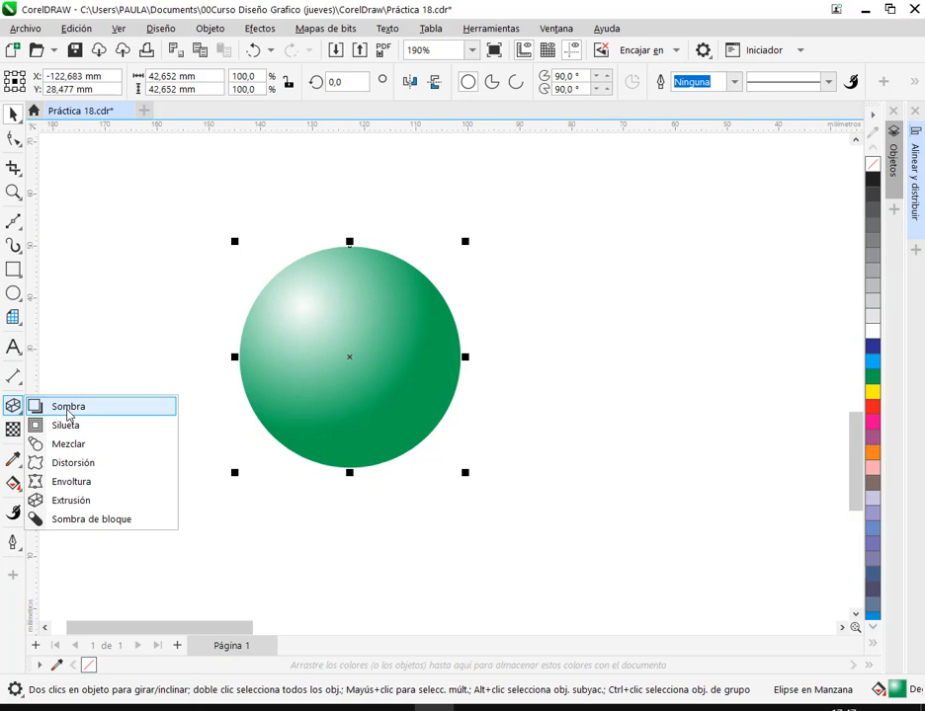
left_click(68, 407)
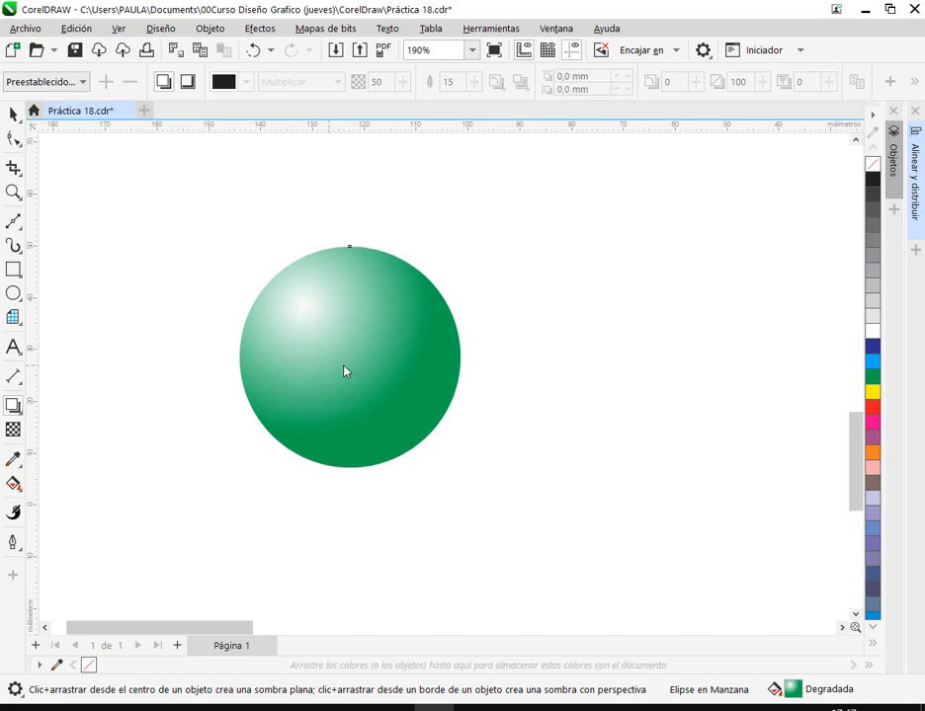
left_click_drag(352, 364, 335, 331)
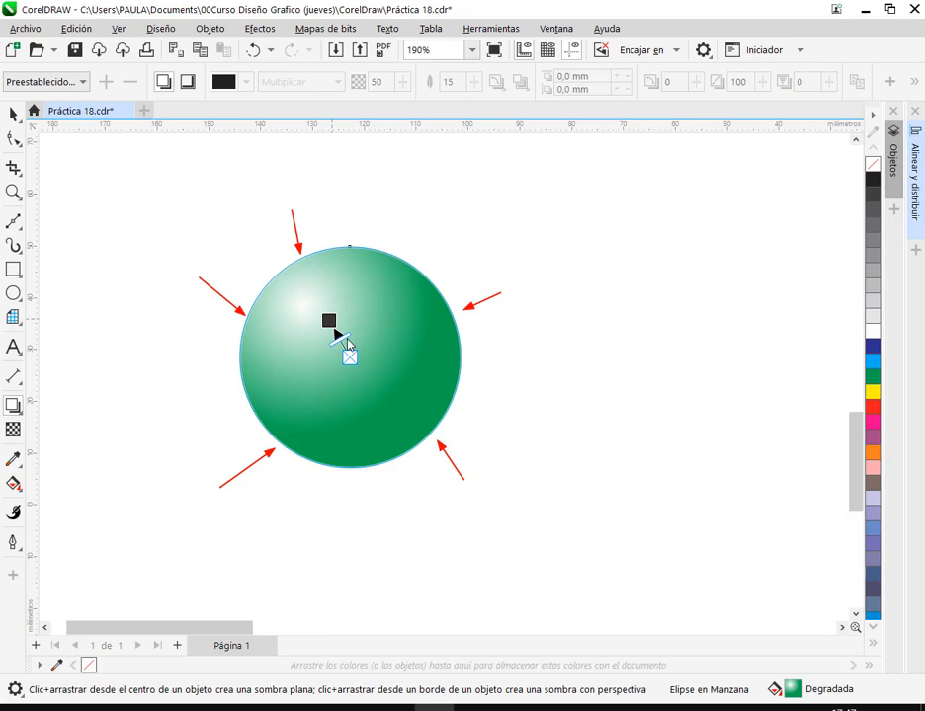
mouse_move(329, 320)
left_mouse_down()
mouse_move(346, 339)
mouse_move(415, 344)
mouse_move(421, 332)
mouse_move(459, 356)
left_mouse_up()
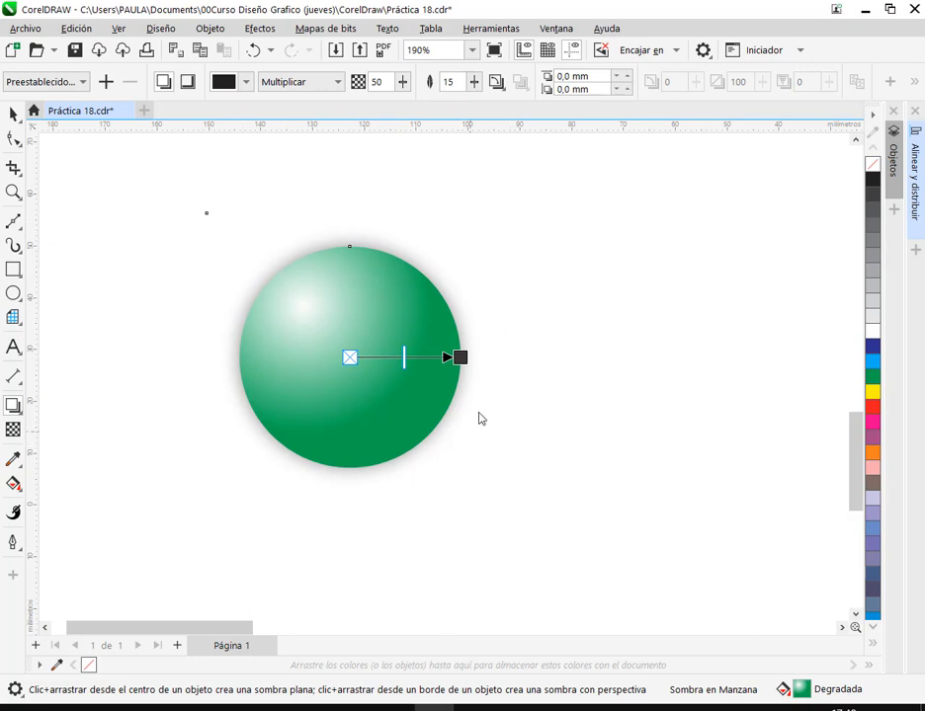
key("ctrl+z")
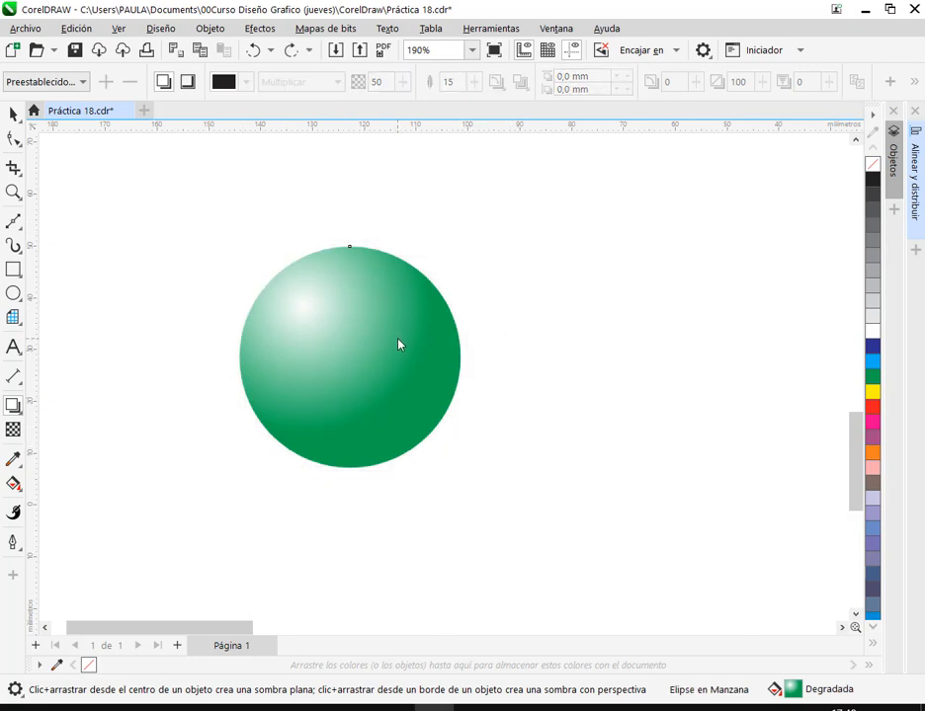
left_click_drag(356, 362, 489, 339)
left_click_drag(513, 337, 562, 408)
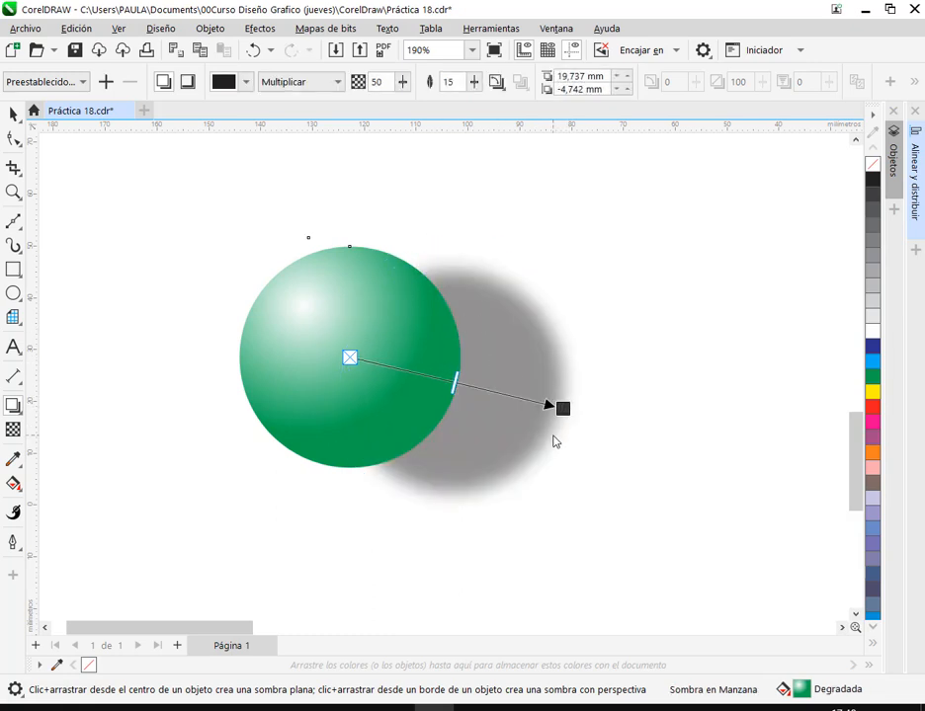
- Redirect the sphere's flat shadow toward its upper right, offset about 19.2 mm horizontally and 3.1 mm vertically
left_click(466, 234)
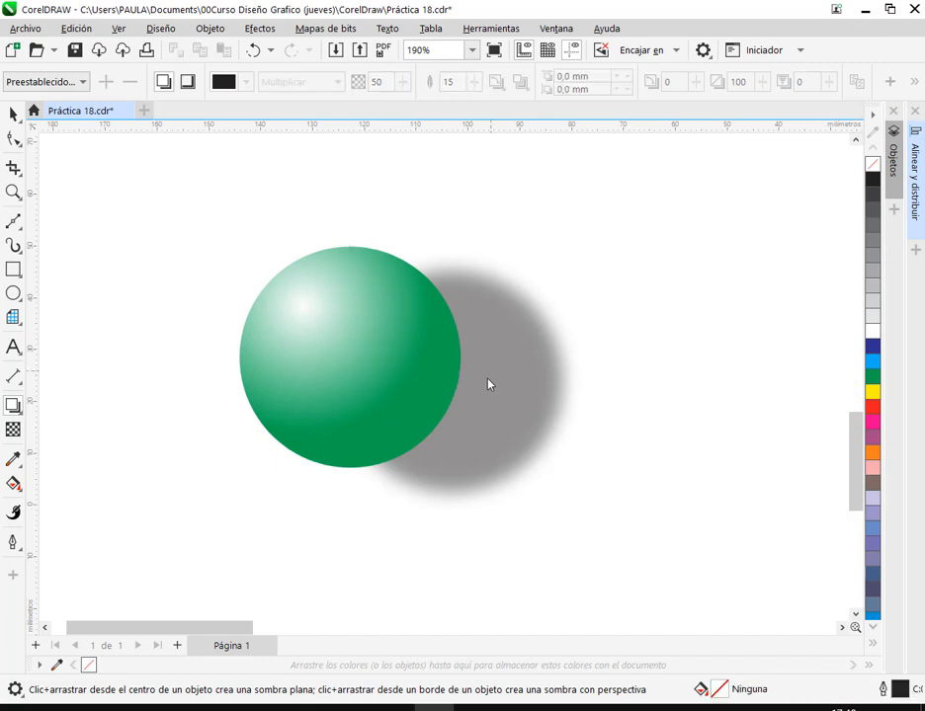
left_click(386, 362)
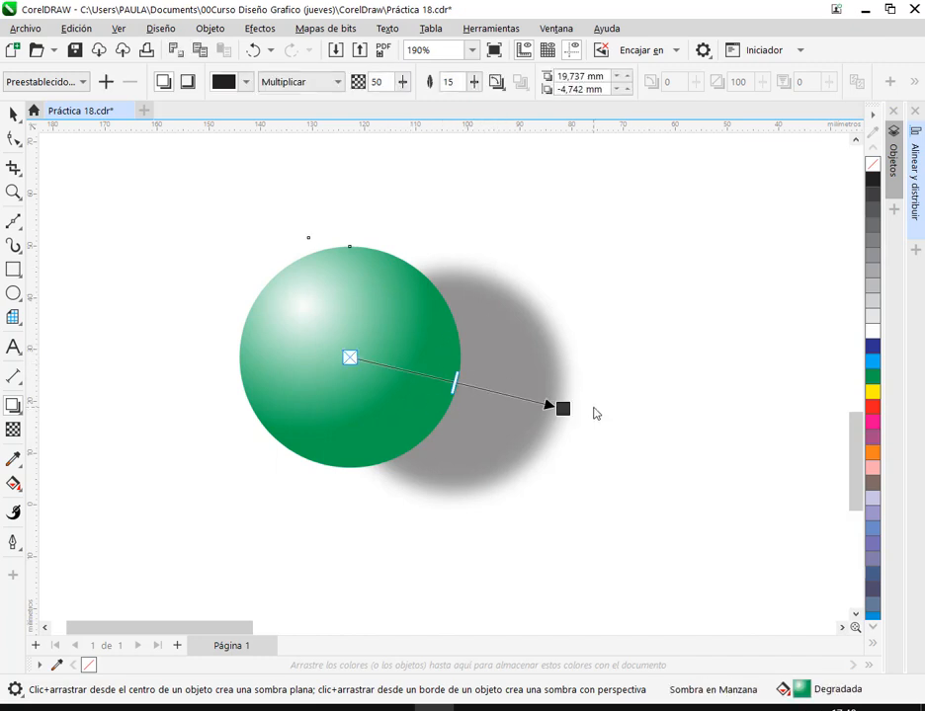
left_click_drag(570, 411, 564, 326)
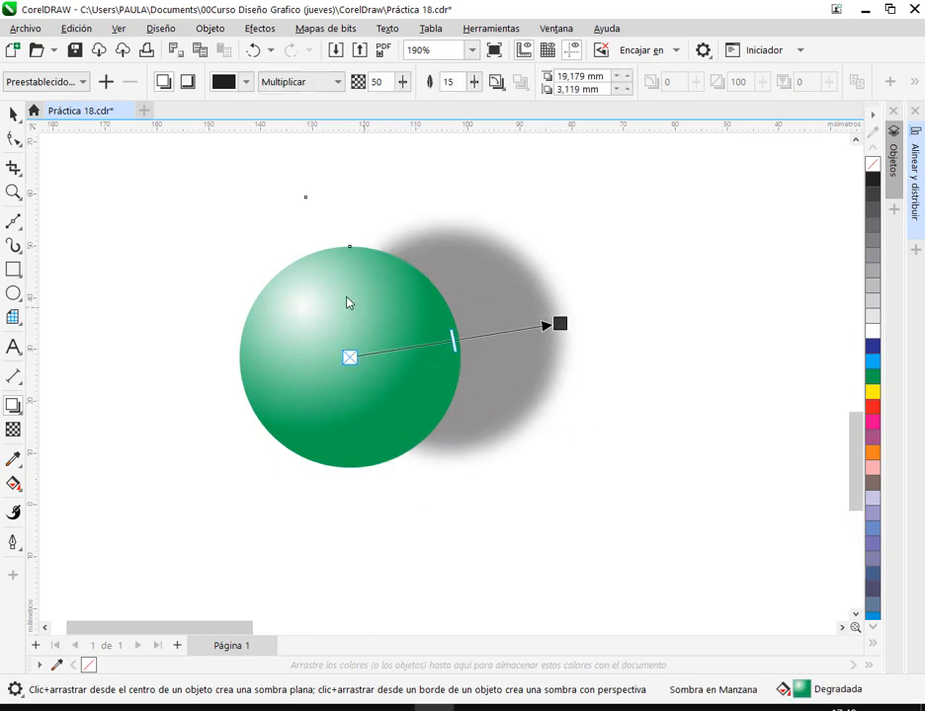
left_click(14, 114)
left_click(109, 348)
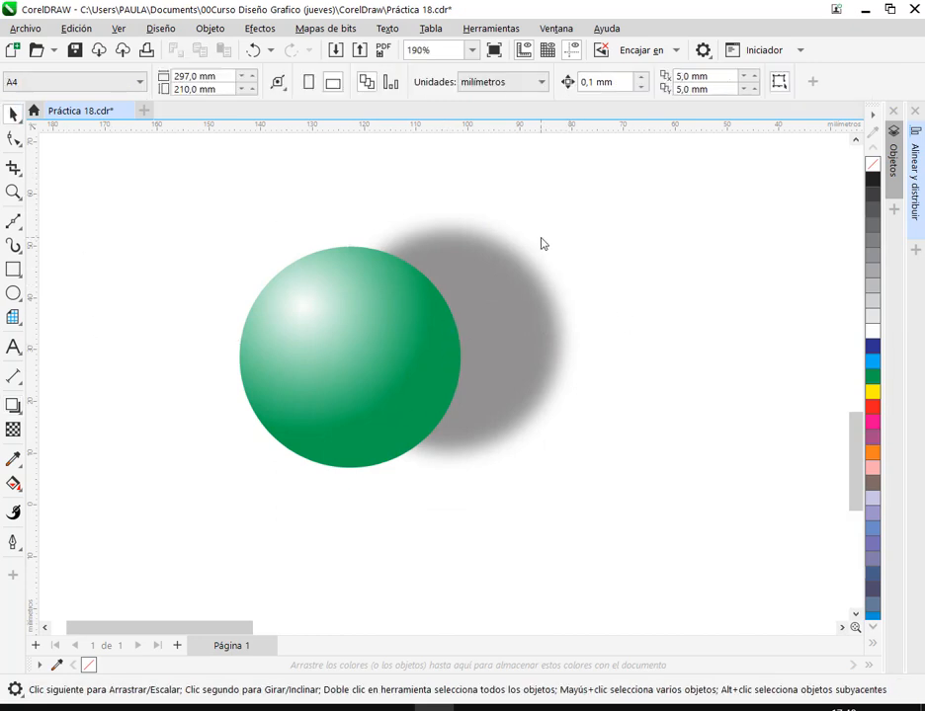
- Place a copy of the green sphere, without its shadow, about 53 mm below the original
left_click(380, 390)
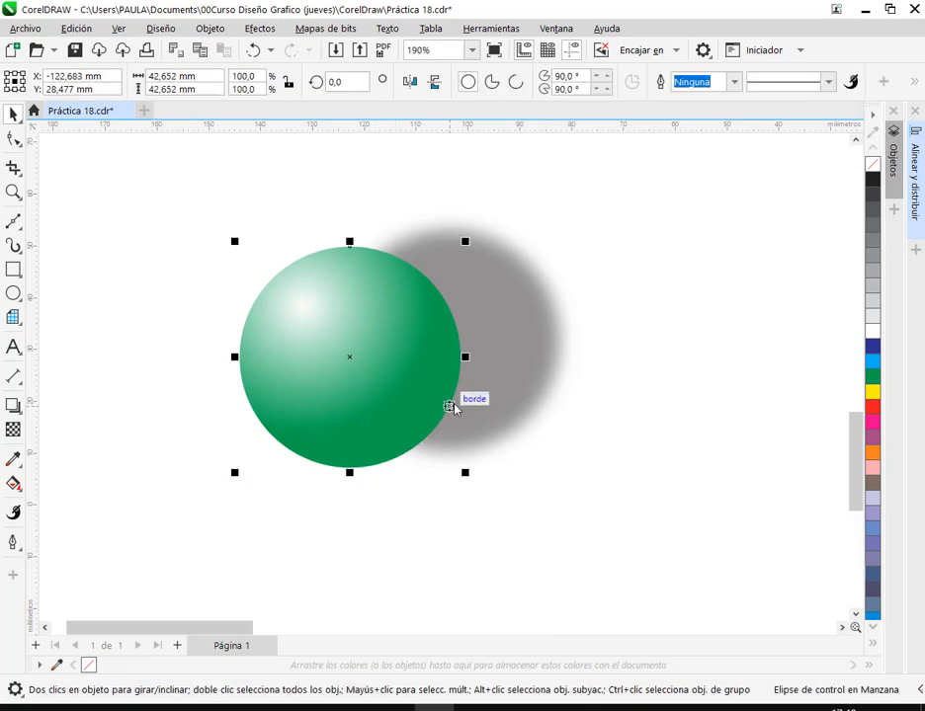
scroll(452, 407, "down", 3)
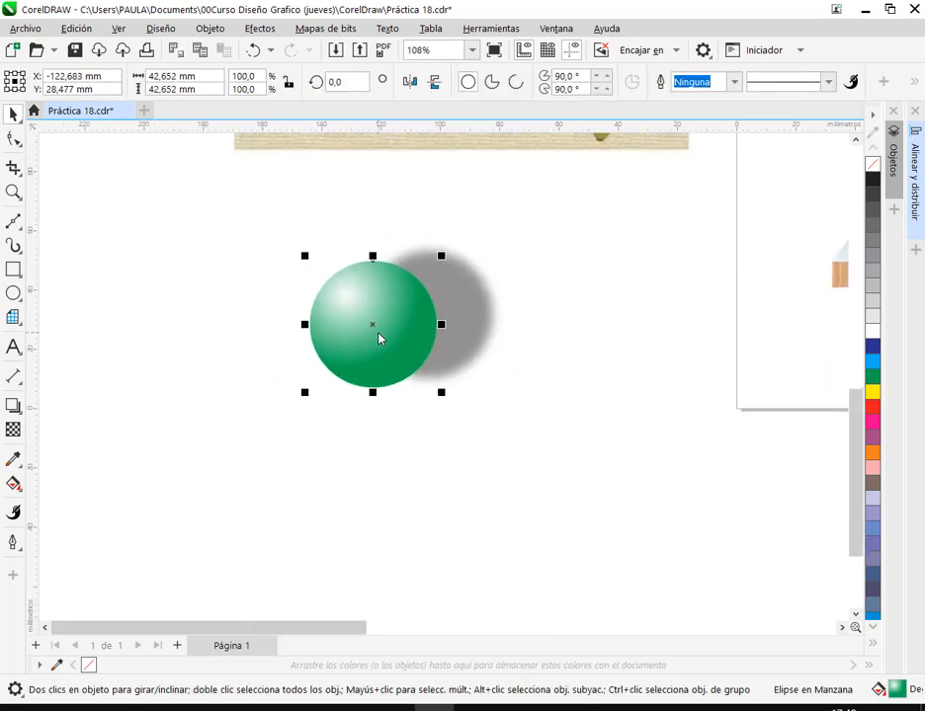
left_click_drag(378, 333, 382, 450)
right_click(391, 491)
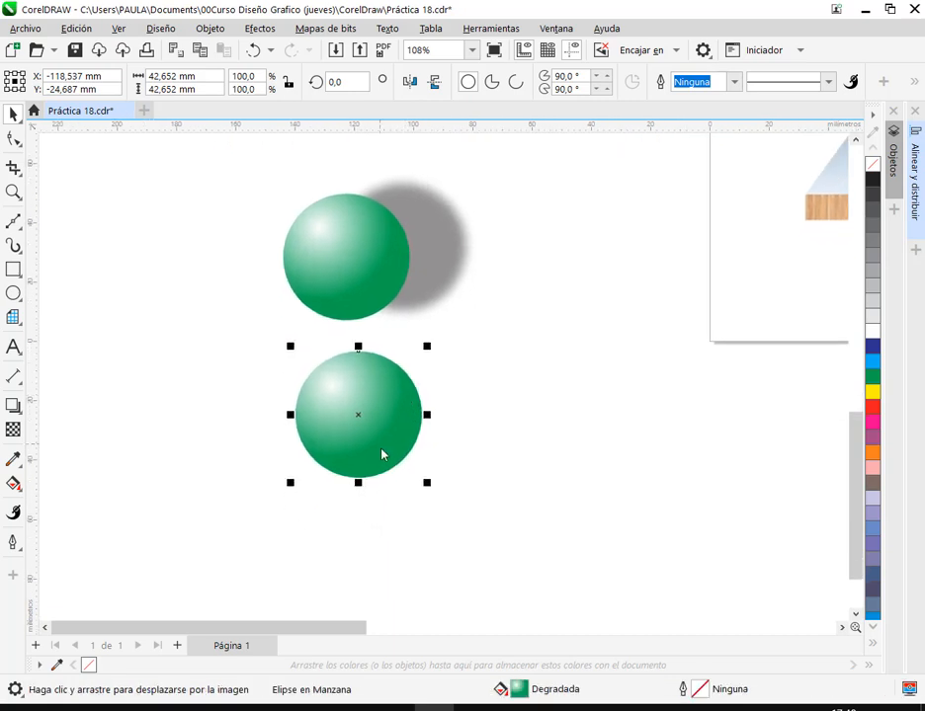
- Cast a perspective shadow from the lower sphere's bottom edge toward the right, with angle 15 and stretch 22
scroll(383, 453, "up", 2)
left_click(13, 405)
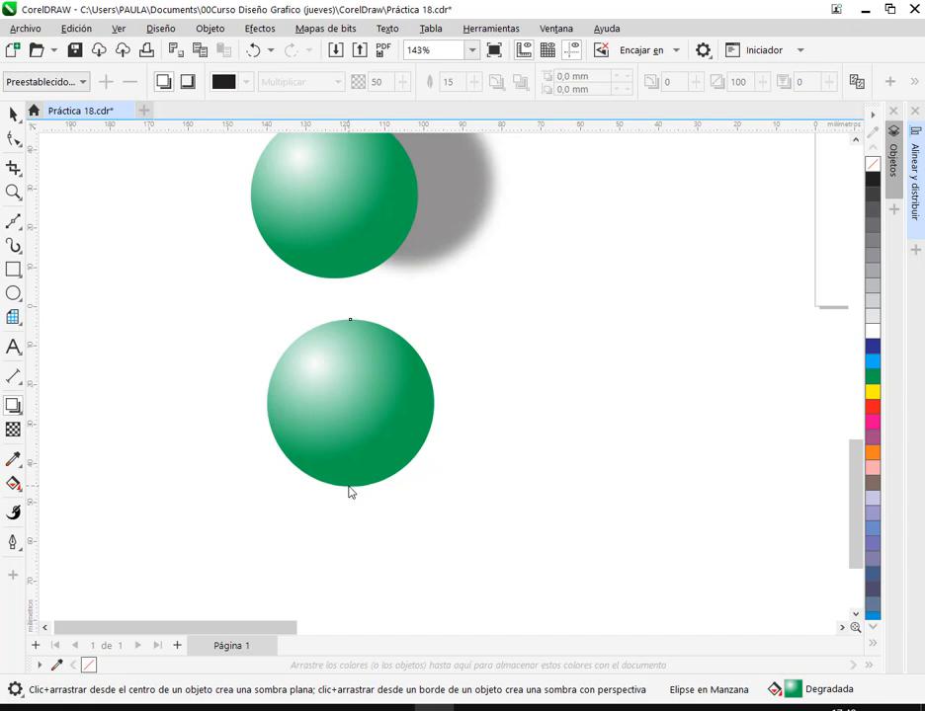
left_click_drag(349, 487, 499, 462)
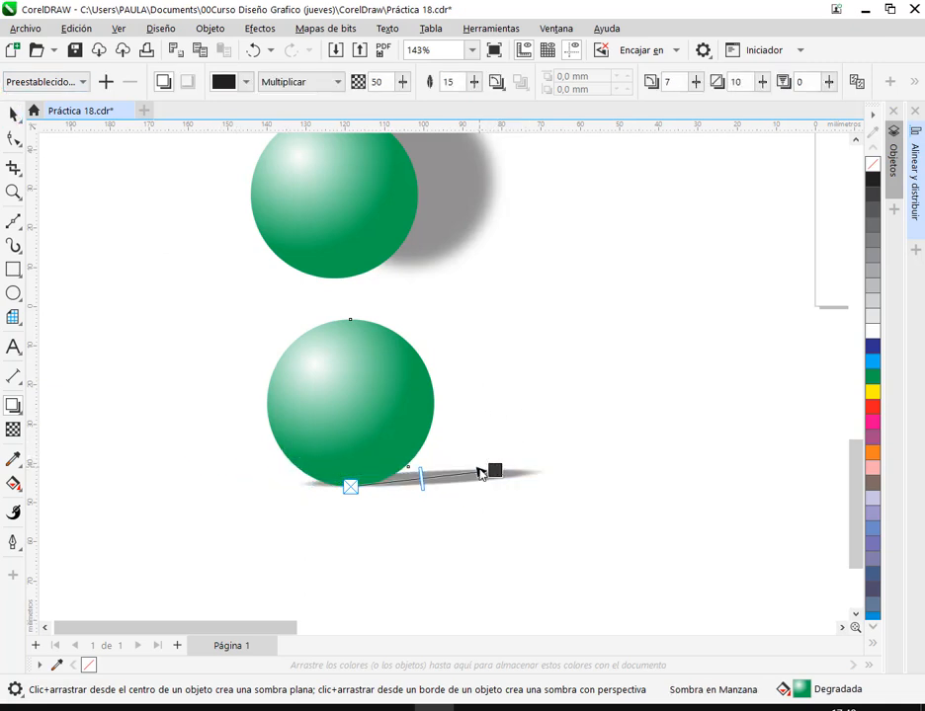
mouse_move(495, 476)
left_mouse_down()
mouse_move(495, 488)
mouse_move(511, 443)
mouse_move(489, 455)
left_mouse_up()
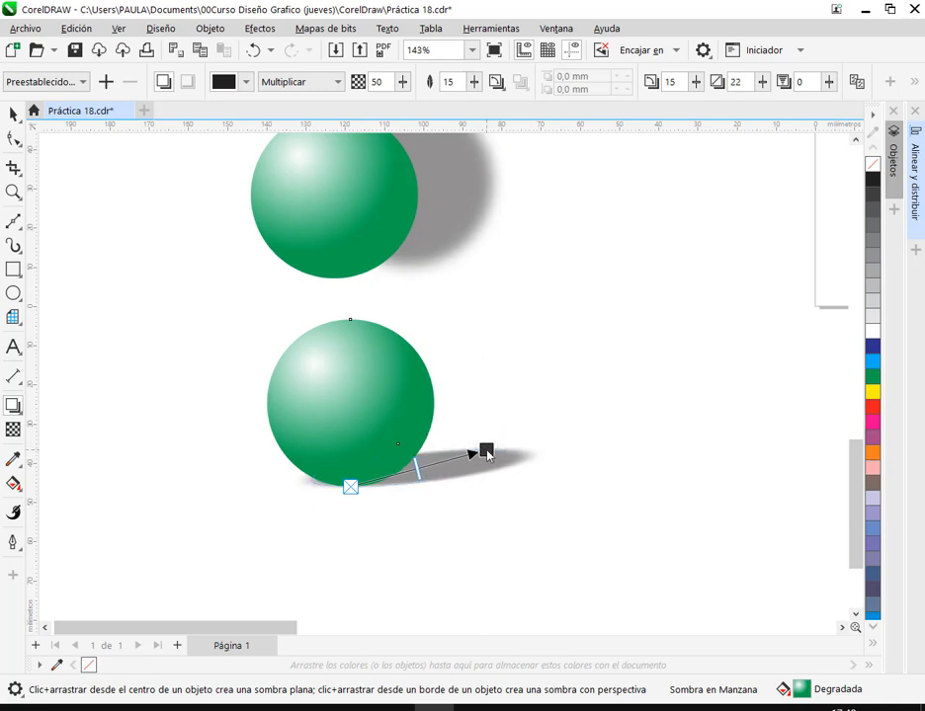
left_click(11, 114)
left_click(150, 369)
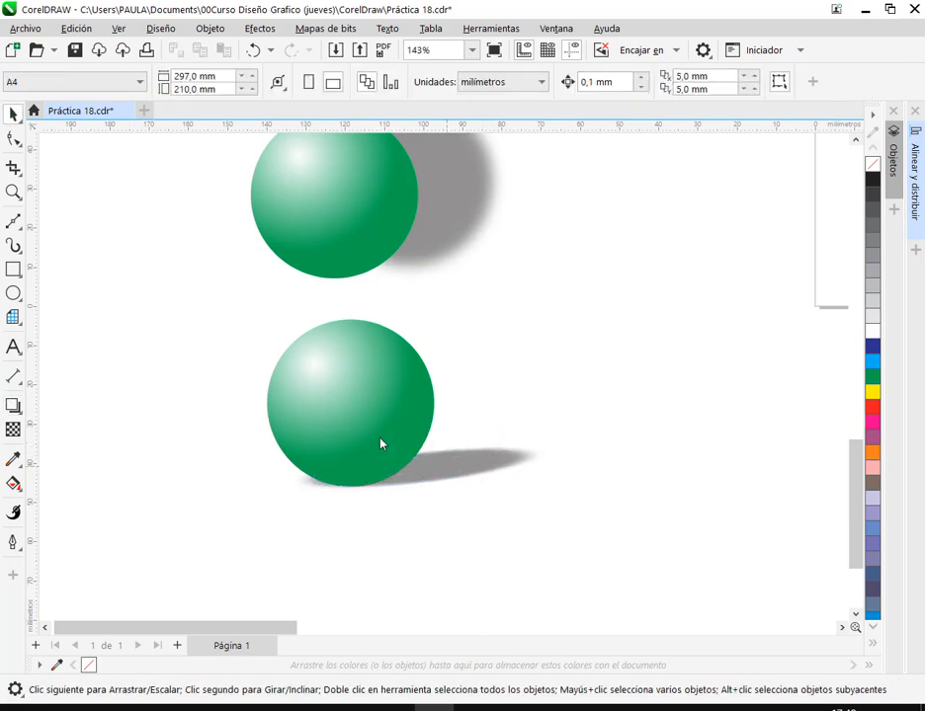
left_click(314, 382)
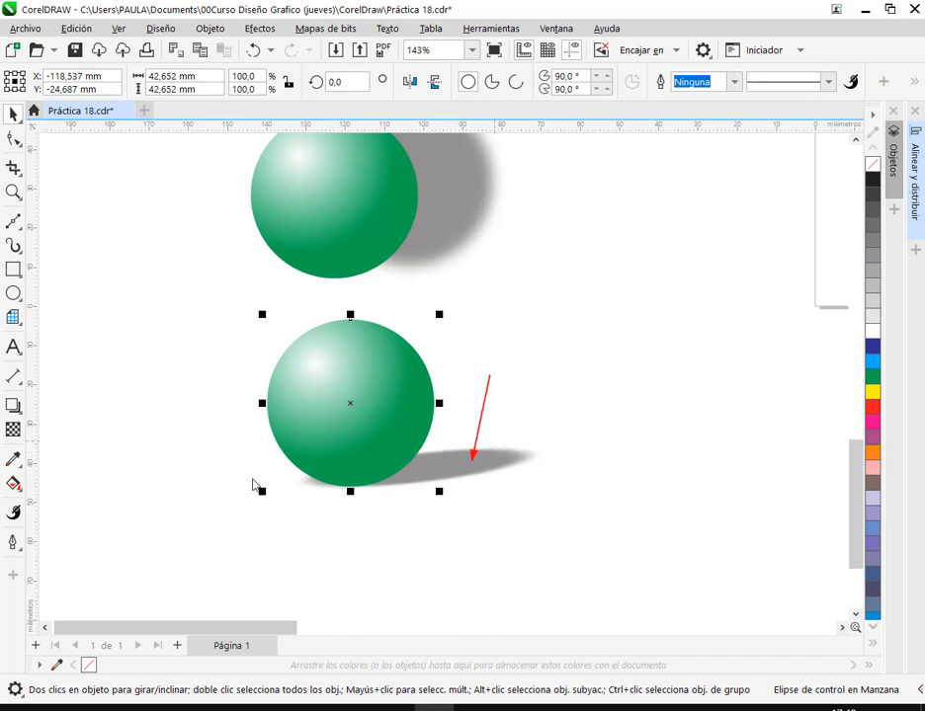
left_click(505, 501)
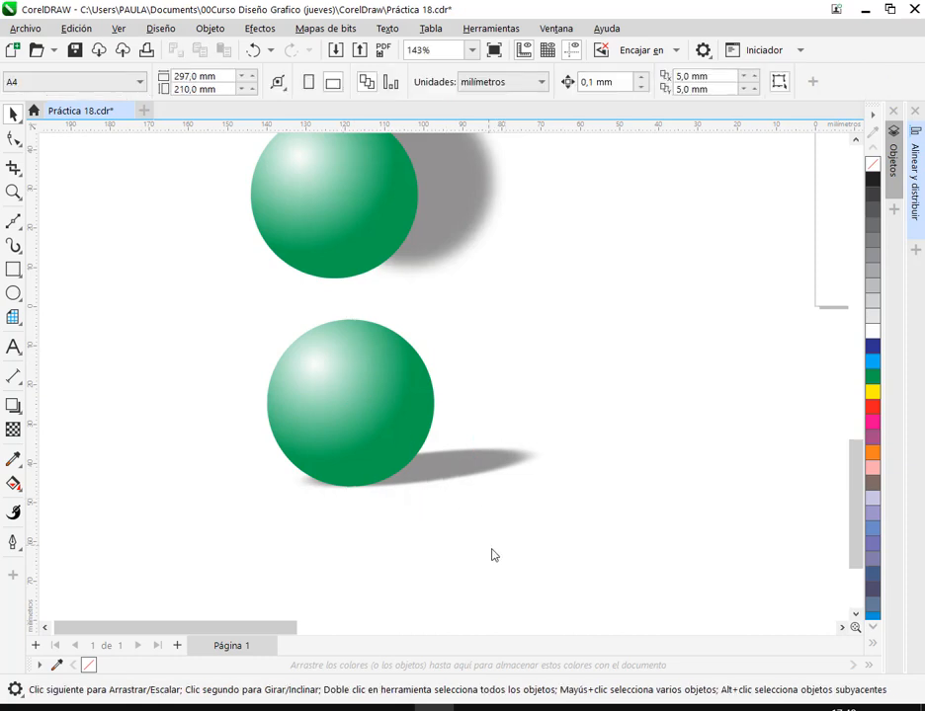
- Place a copy of the lower sphere, without its shadow, about 93 mm to its left
scroll(419, 474, "down", 2)
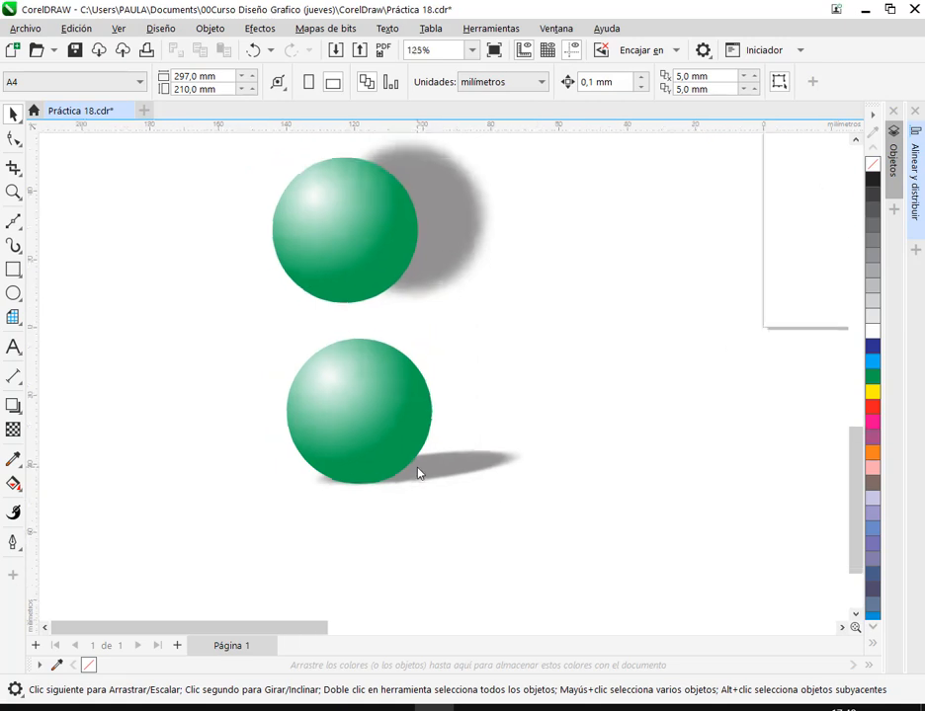
left_click_drag(418, 492, 586, 496)
left_click(571, 434)
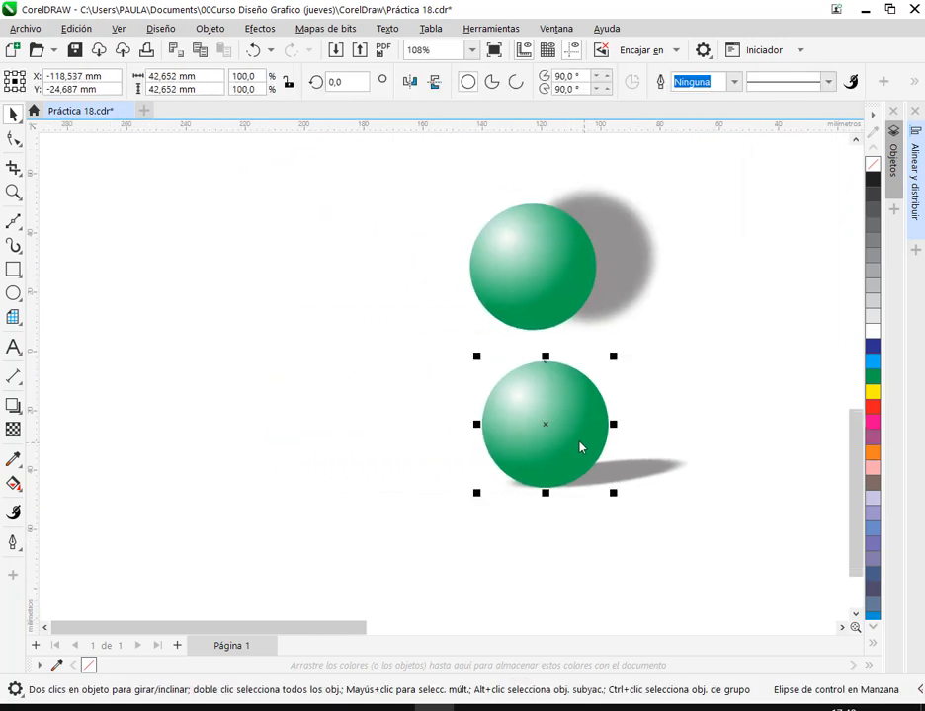
left_click_drag(572, 435, 296, 438)
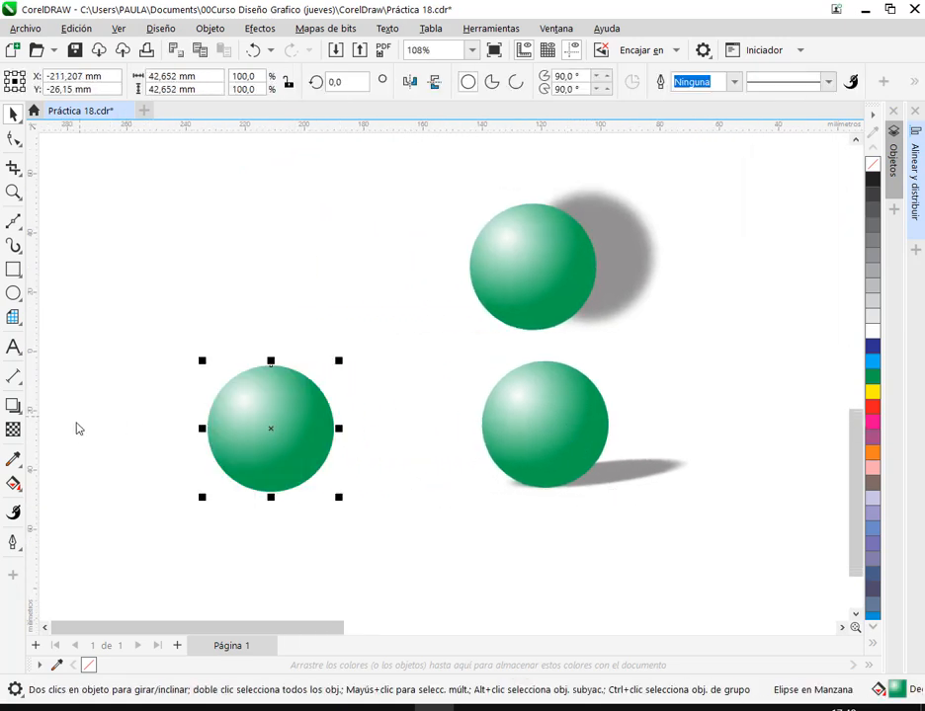
- Cast a perspective shadow from the left sphere's right edge, with angle 166 and stretch 38, after trying one from its top edge
left_click(12, 407)
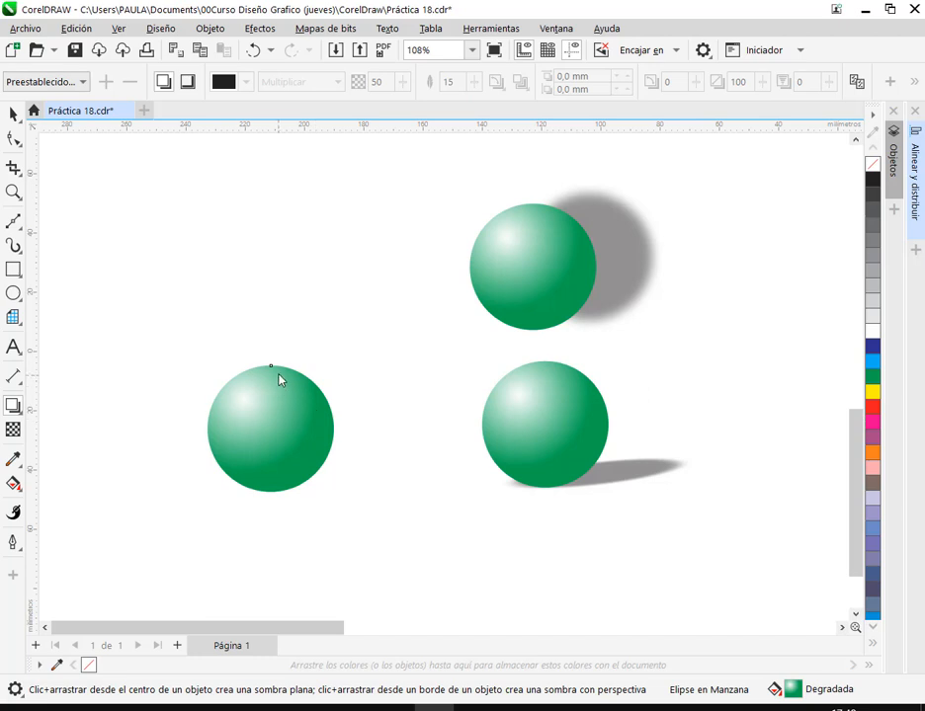
left_click_drag(272, 370, 362, 352)
left_click(412, 458)
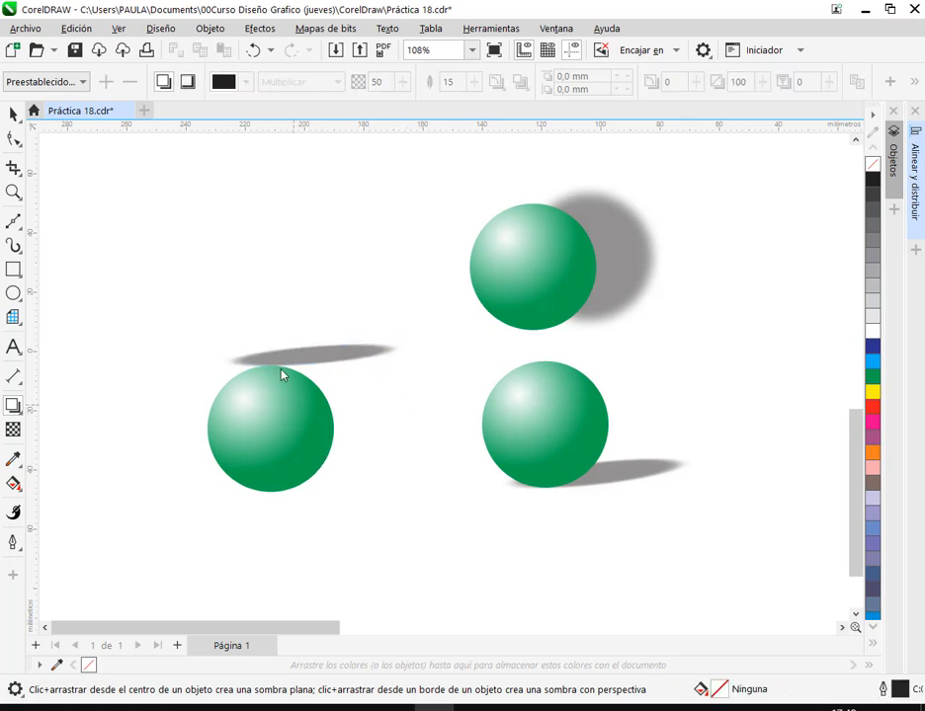
key("ctrl+z")
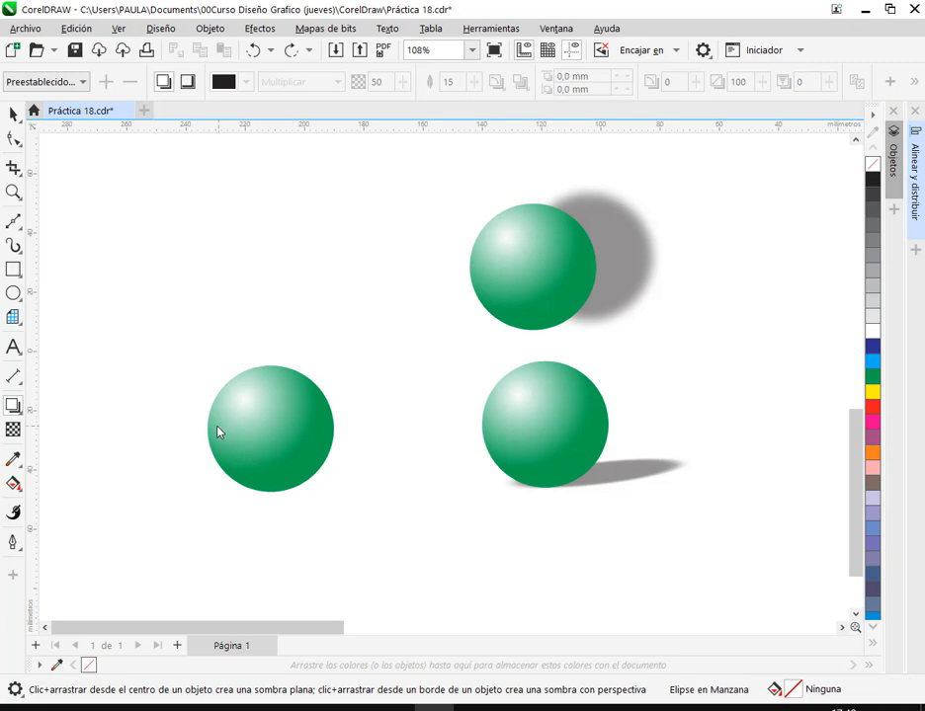
left_click(337, 437)
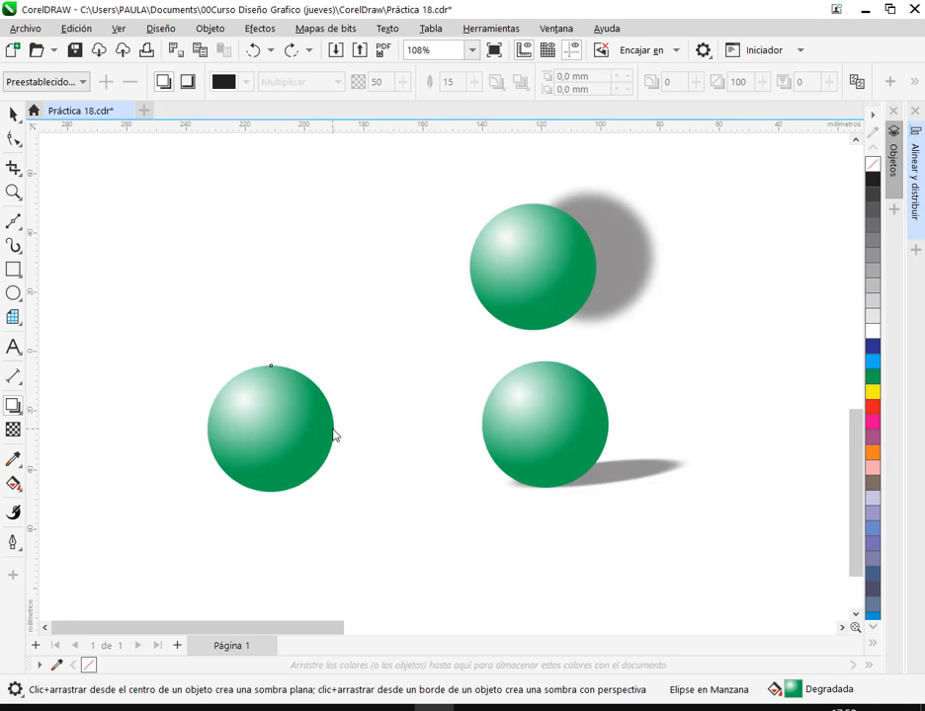
left_click_drag(334, 431, 249, 413)
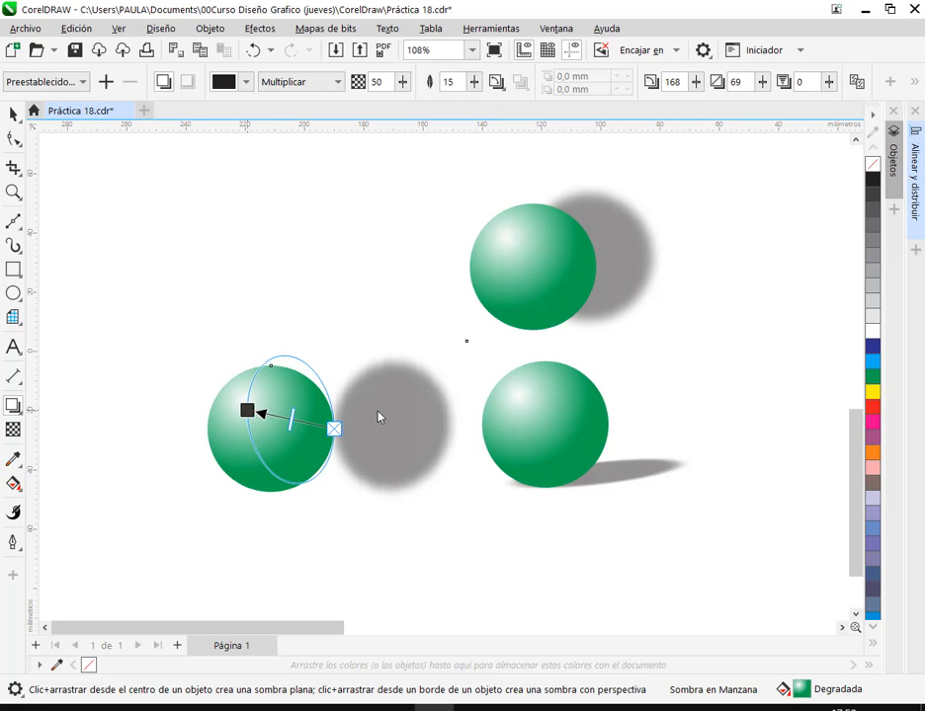
left_click_drag(249, 413, 291, 424)
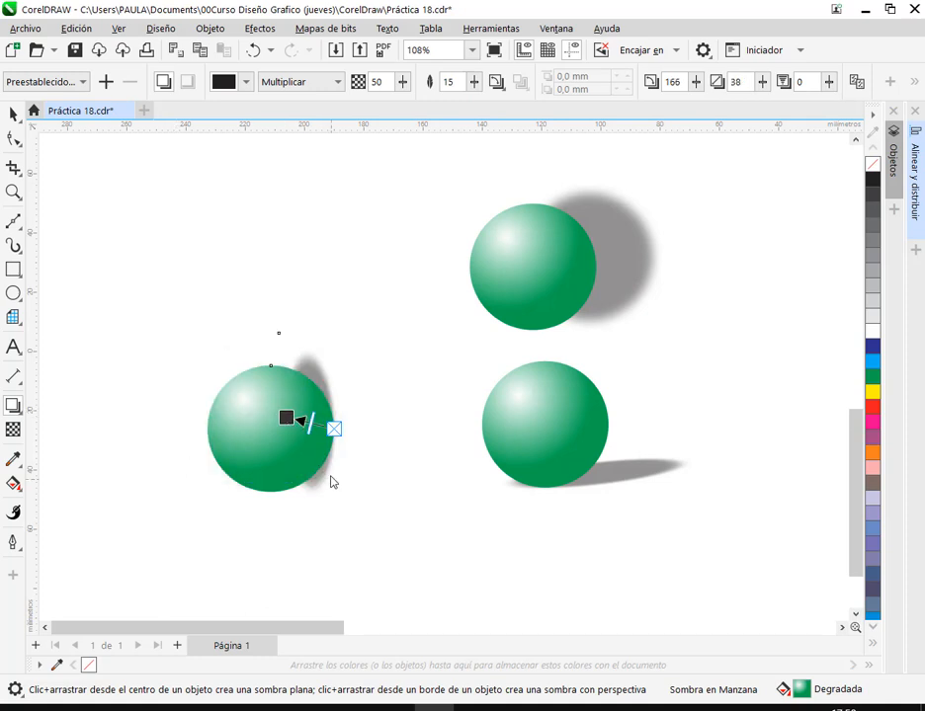
left_click(13, 111)
left_click(312, 324)
- Add the artistic text "COREL" on the empty area below and to the right of the spheres
scroll(312, 324, "down", 1)
scroll(363, 365, "down", 4)
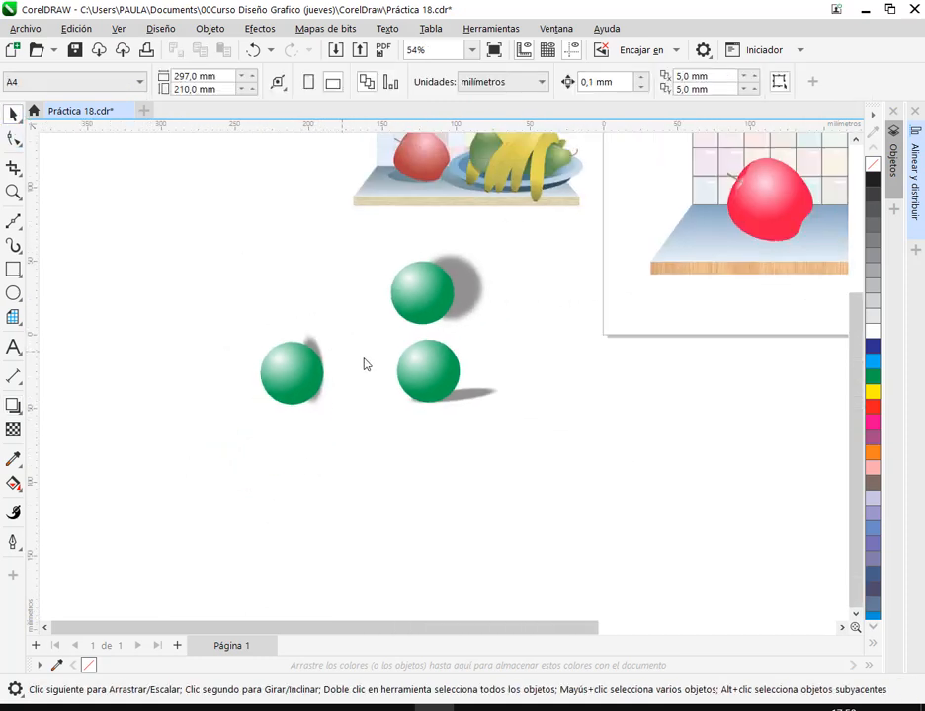
scroll(346, 380, "up", 3)
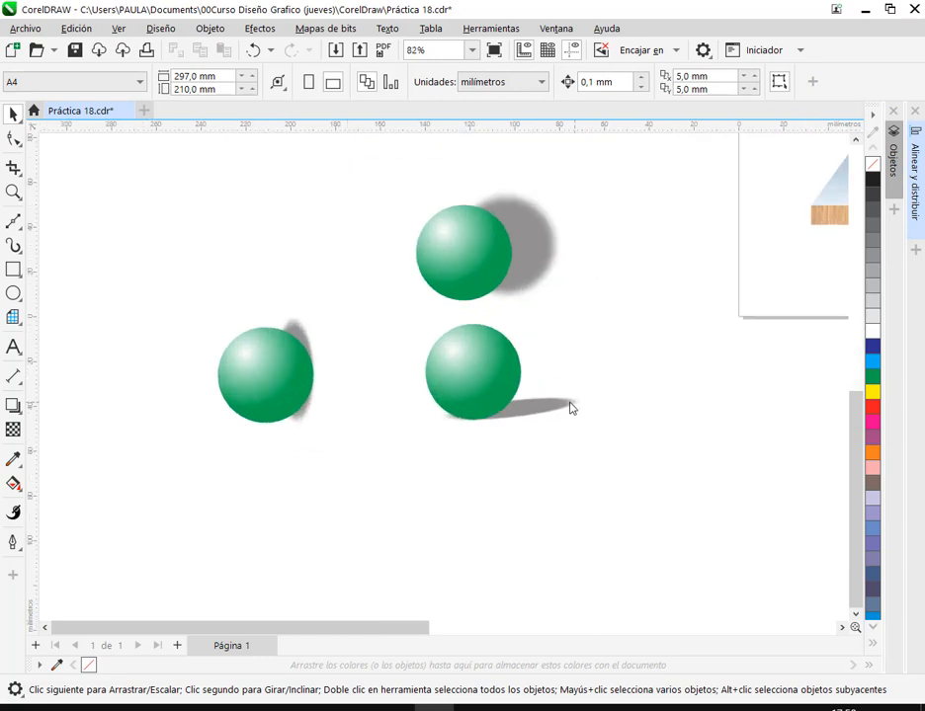
left_click_drag(518, 493, 415, 466)
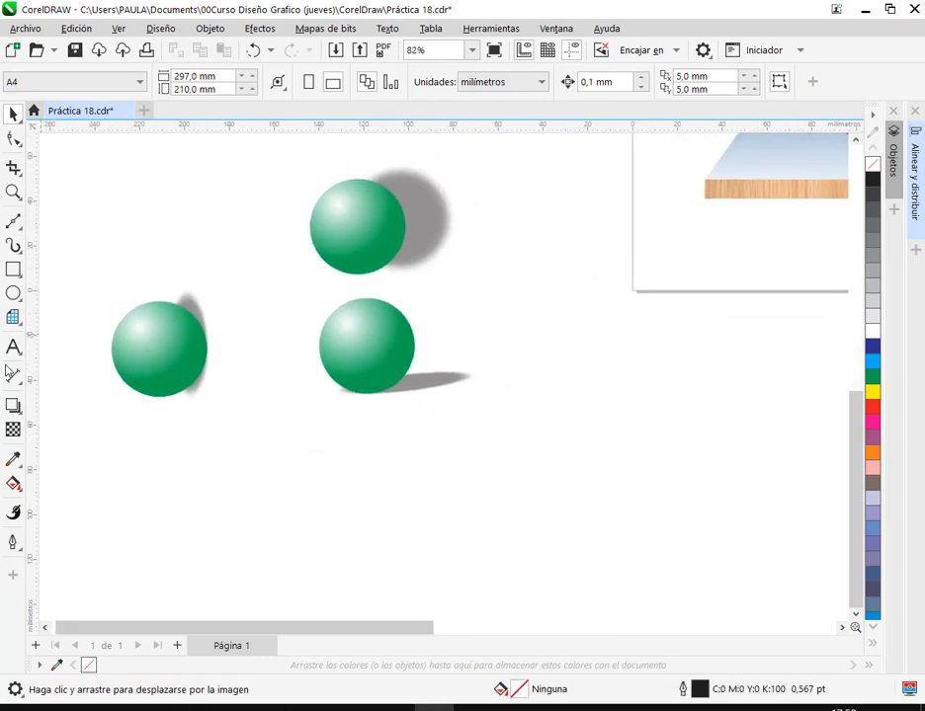
left_click(12, 347)
left_click(505, 504)
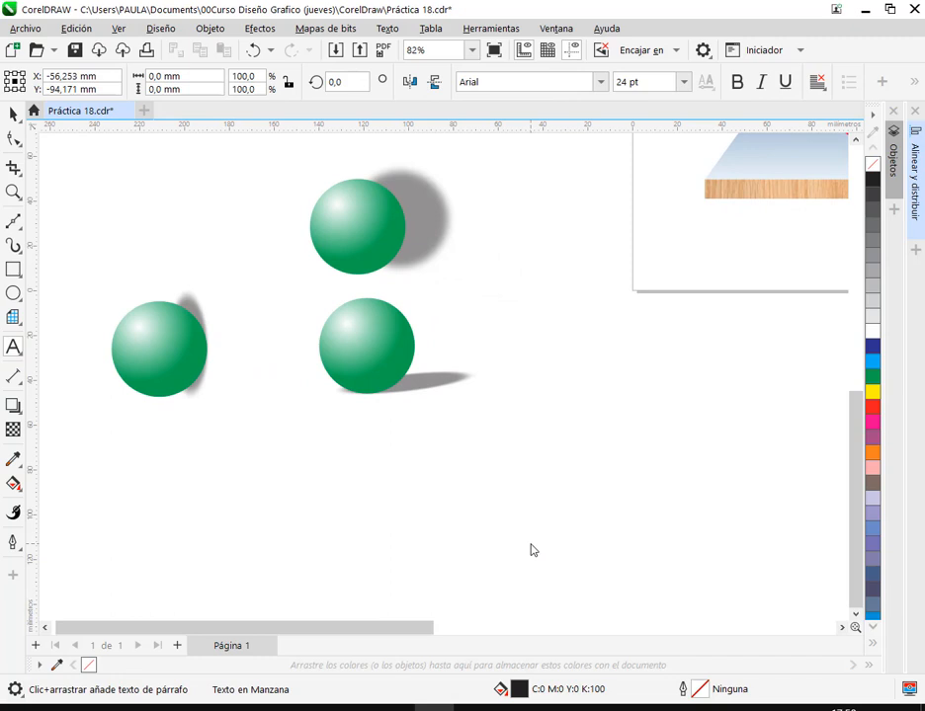
type("COREL")
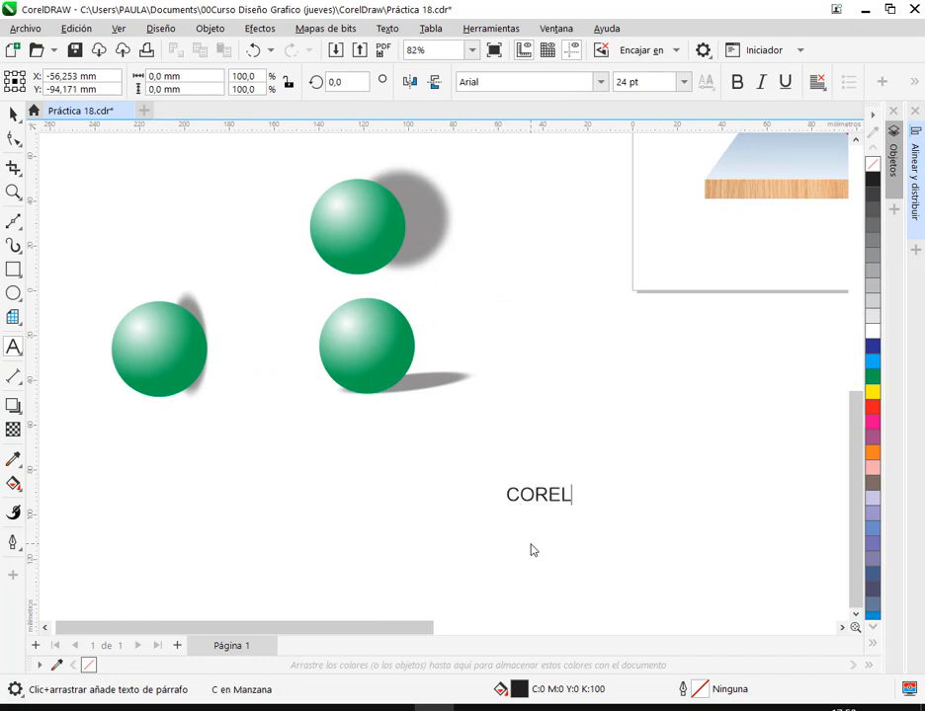
key("Escape")
left_click(11, 116)
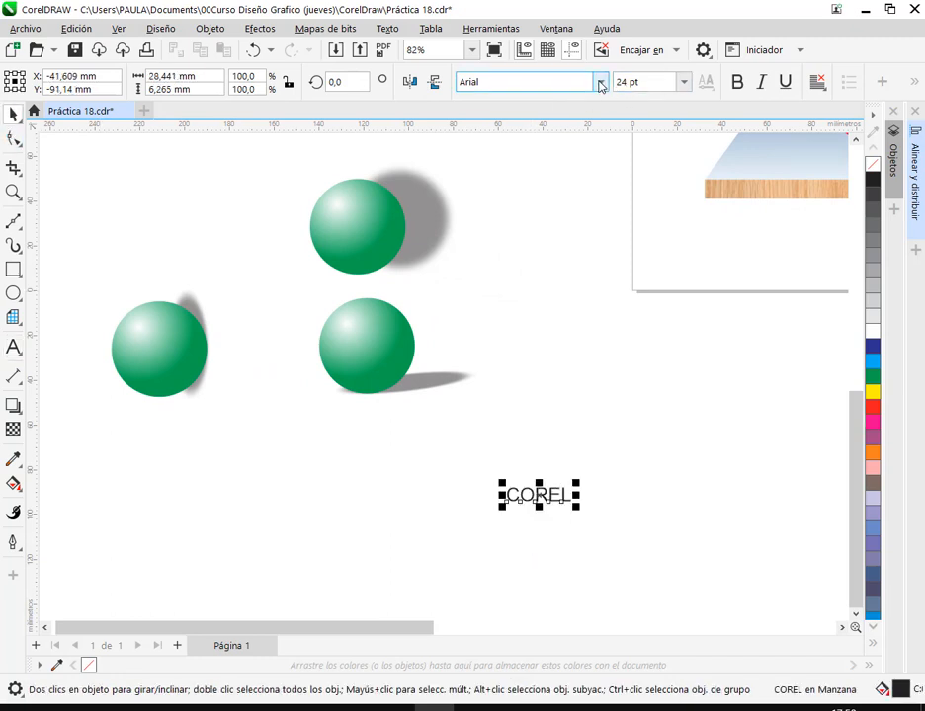
- Set the COREL text in Arial Black and enlarge it proportionally to about 99 mm wide
left_click(600, 82)
left_click(540, 133)
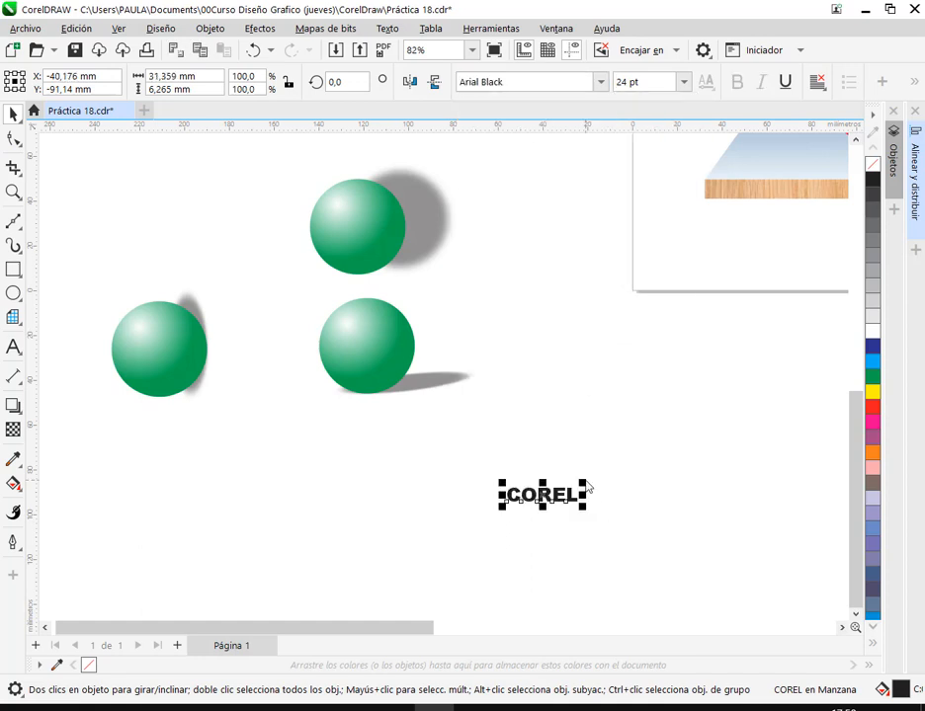
left_click_drag(585, 483, 697, 412)
scroll(751, 405, "right", 3)
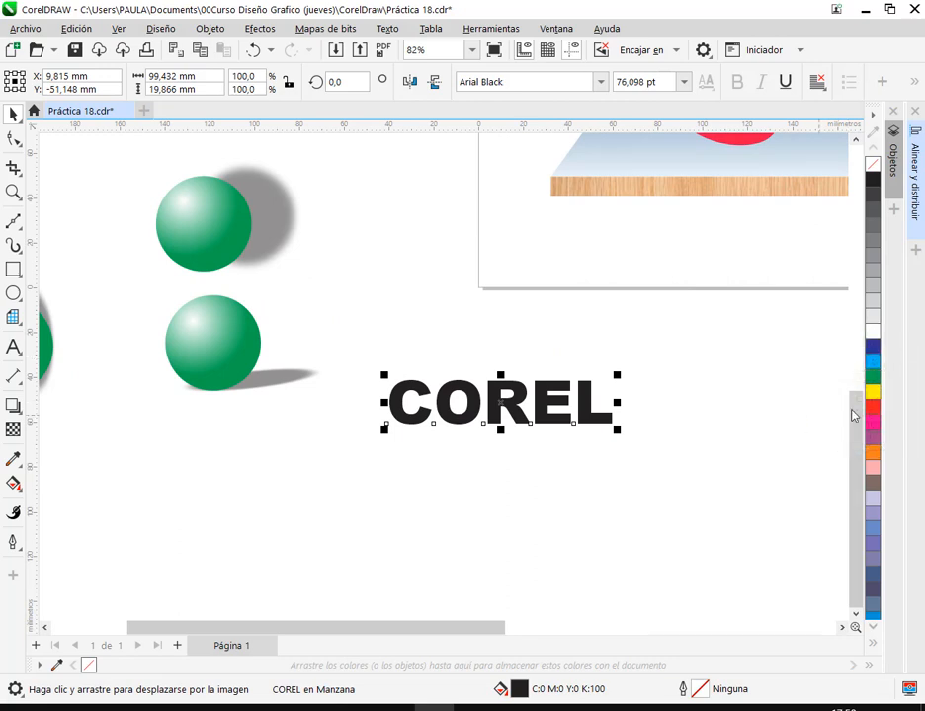
- Fill the COREL text with green and move it about 21 mm to the right
left_click(871, 377)
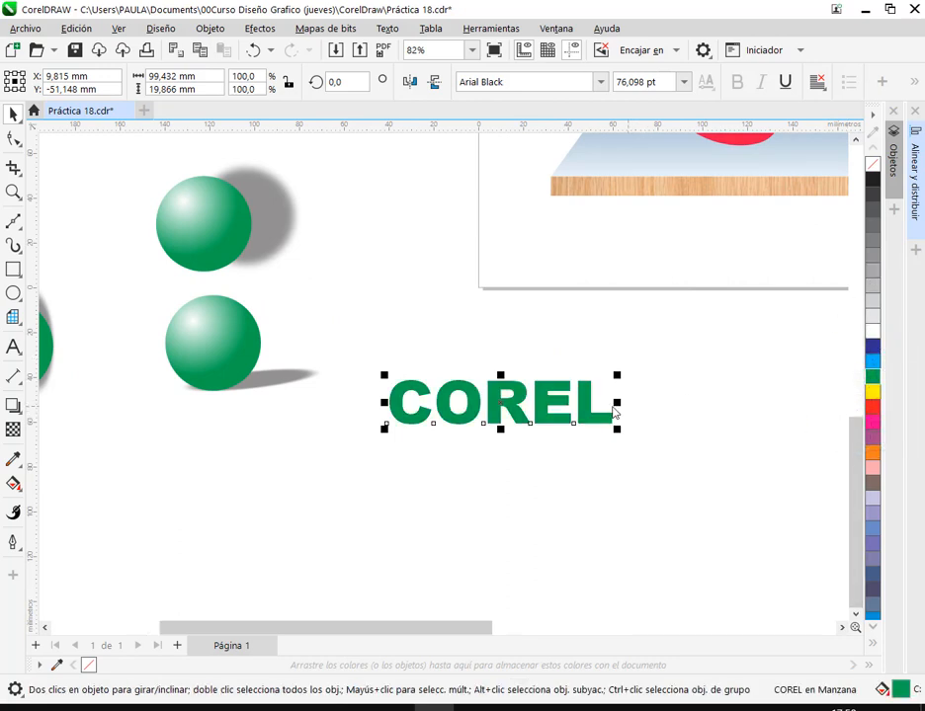
scroll(502, 408, "up", 2)
left_click_drag(578, 393, 573, 391)
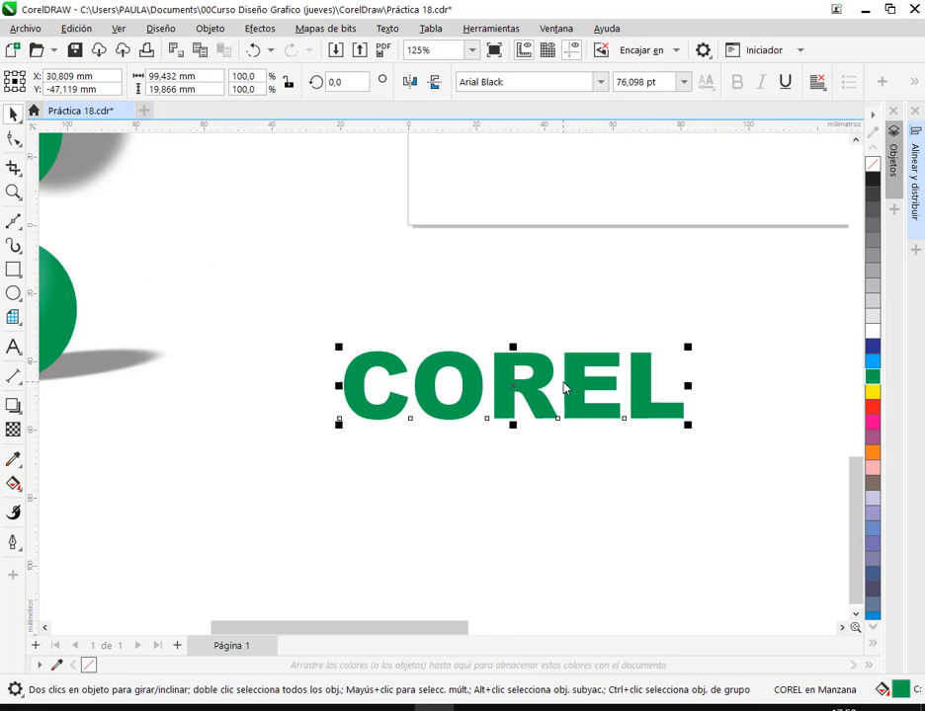
- Cast a flat drop shadow from the text's center, offset about 10.3 mm left and 4 mm up
left_click(13, 407)
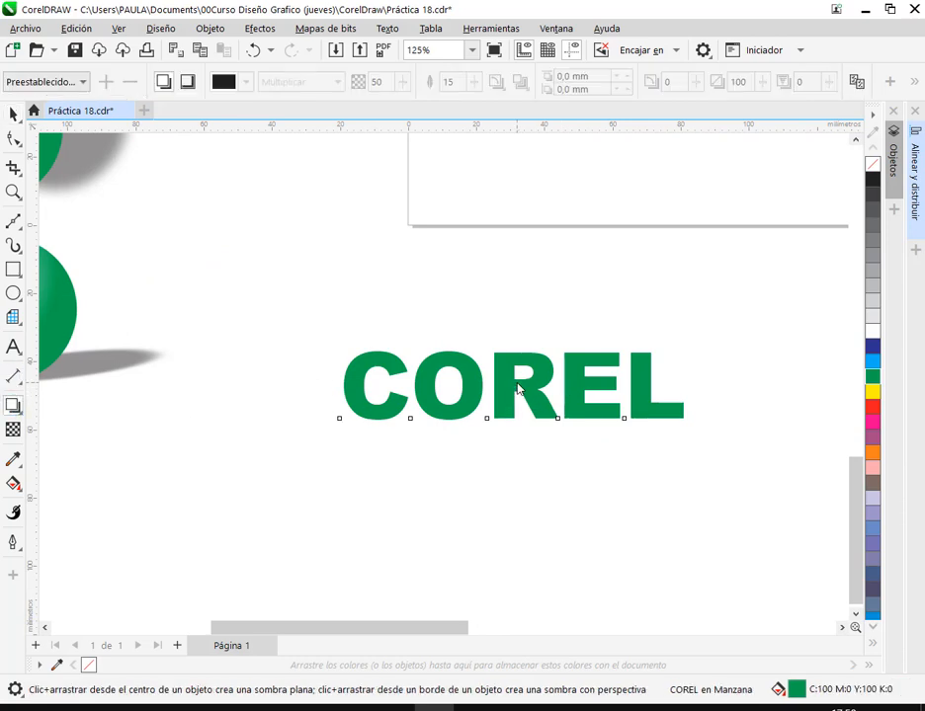
left_click_drag(515, 387, 394, 342)
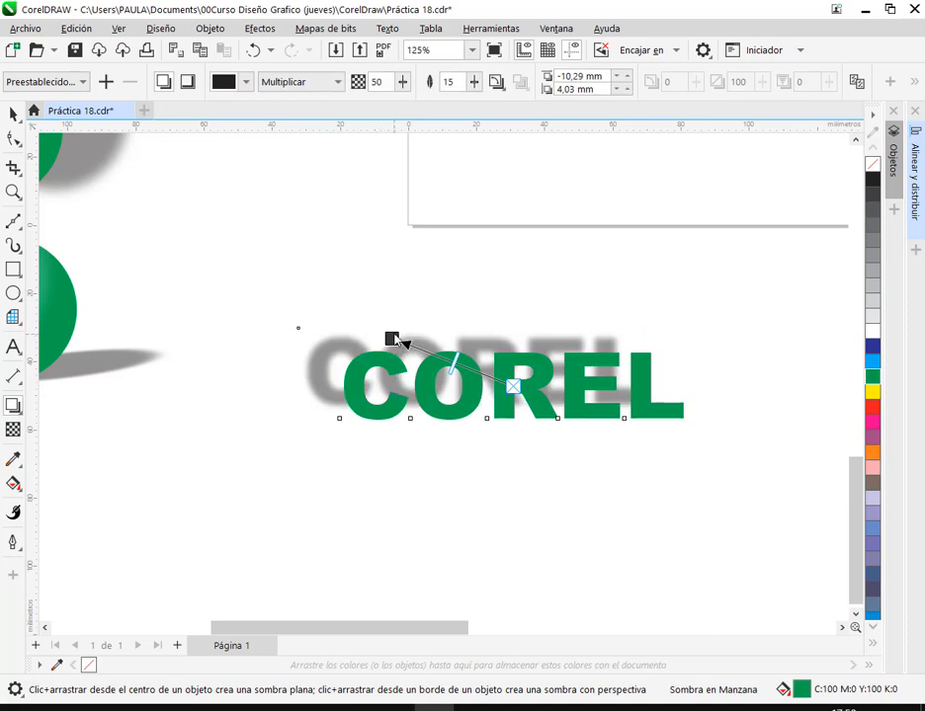
left_click(13, 115)
- Place a copy of the COREL text, without its shadow, about 46 mm below the original
left_click_drag(476, 440, 288, 325)
left_click(365, 388)
left_click(349, 299)
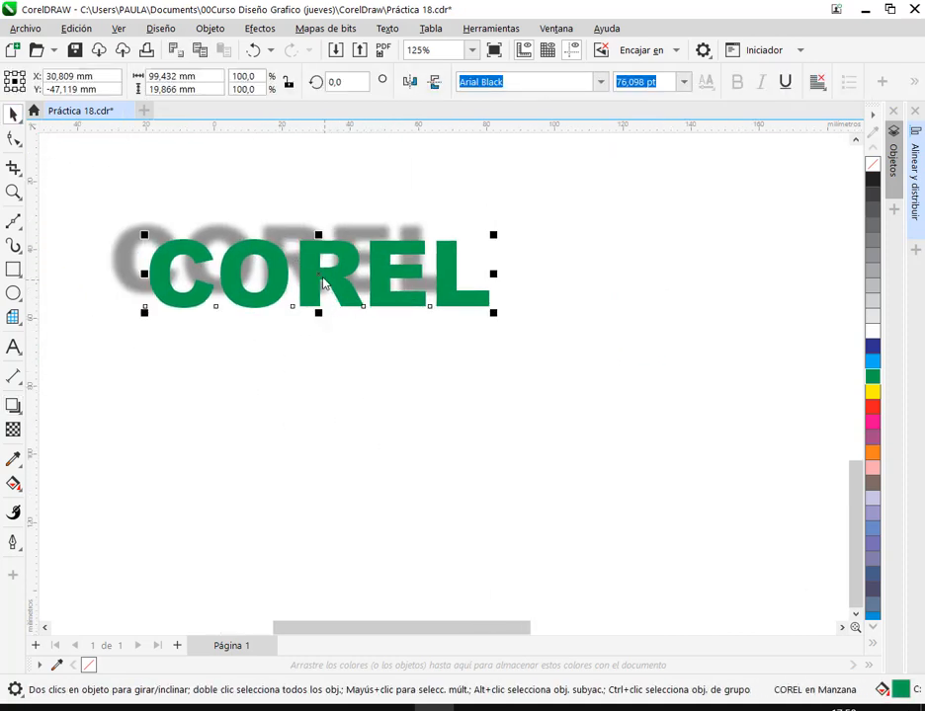
left_click_drag(318, 288, 327, 441)
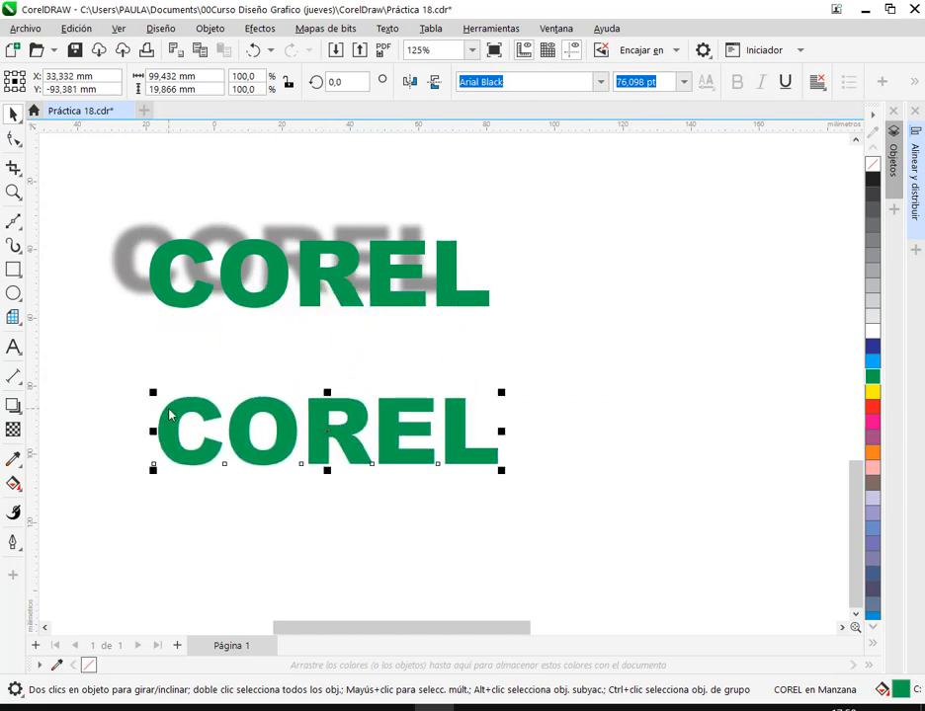
- Cast a perspective shadow from the lower text's bottom edge toward the left, with angle 154 and stretch 35
left_click(13, 405)
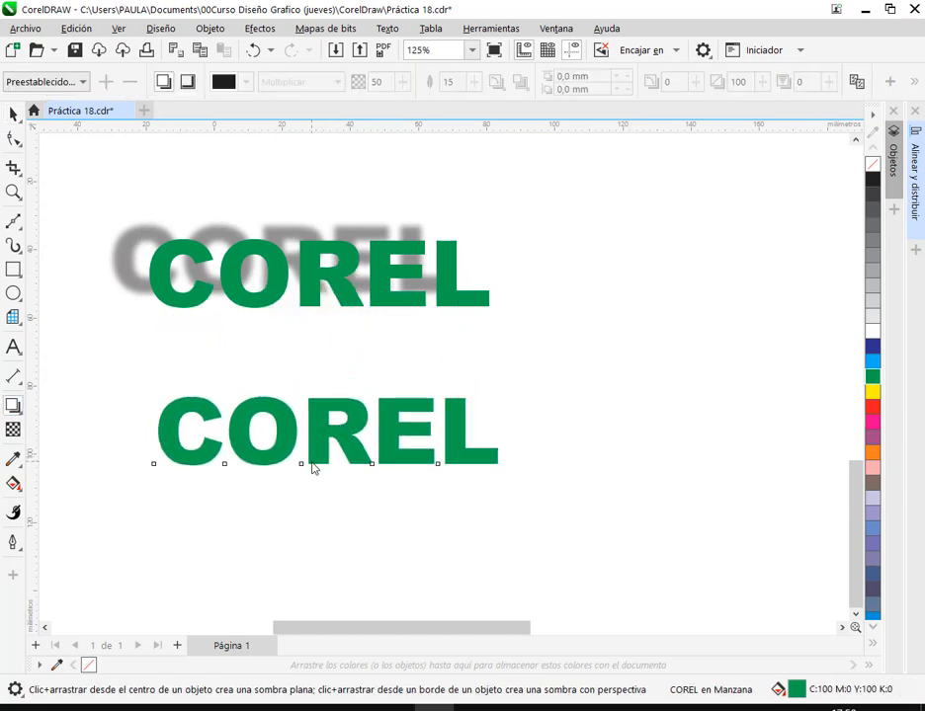
left_click_drag(317, 463, 287, 452)
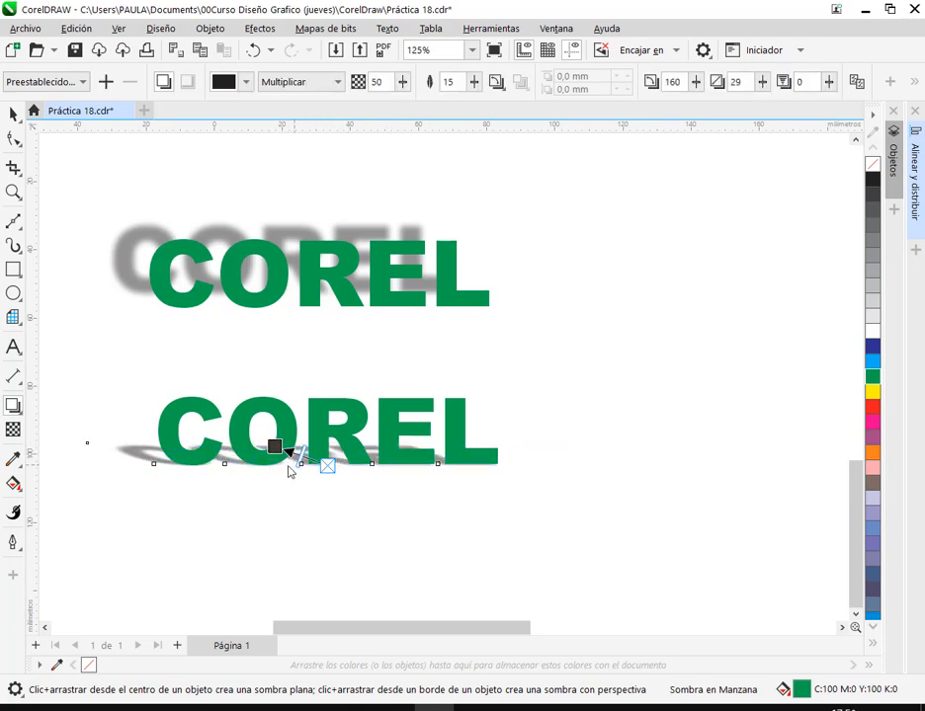
scroll(285, 462, "up", 2)
mouse_move(275, 443)
left_mouse_down()
mouse_move(339, 418)
mouse_move(354, 425)
mouse_move(341, 442)
mouse_move(432, 441)
mouse_move(433, 433)
mouse_move(284, 440)
left_mouse_up()
scroll(340, 524, "down", 1)
scroll(128, 302, "down", 2)
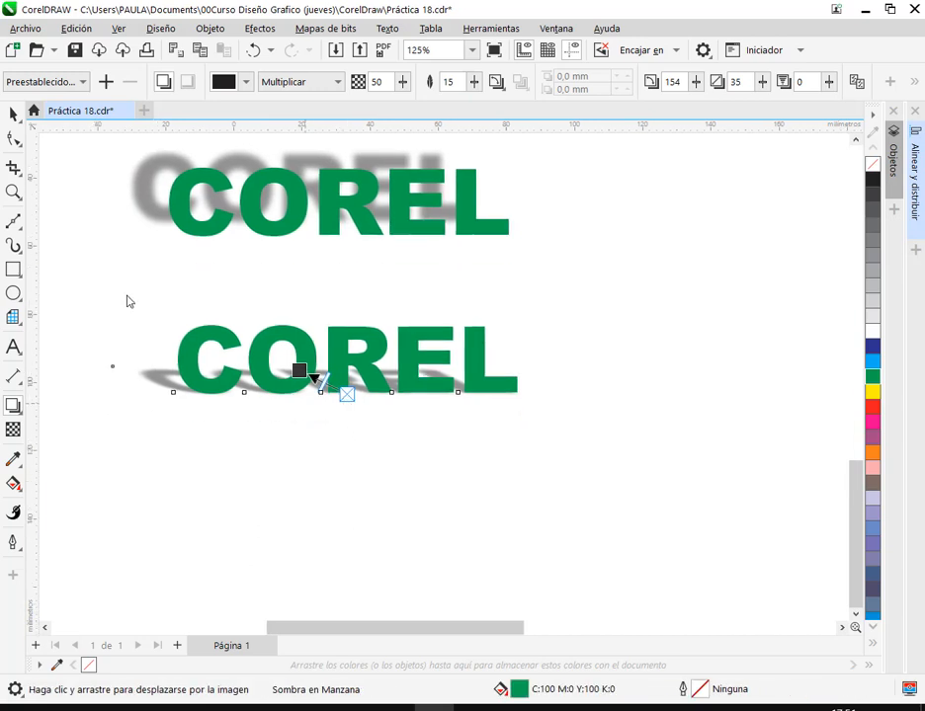
- Place a copy of the lower COREL text, without its shadow, about 38 mm below it
left_click(13, 115)
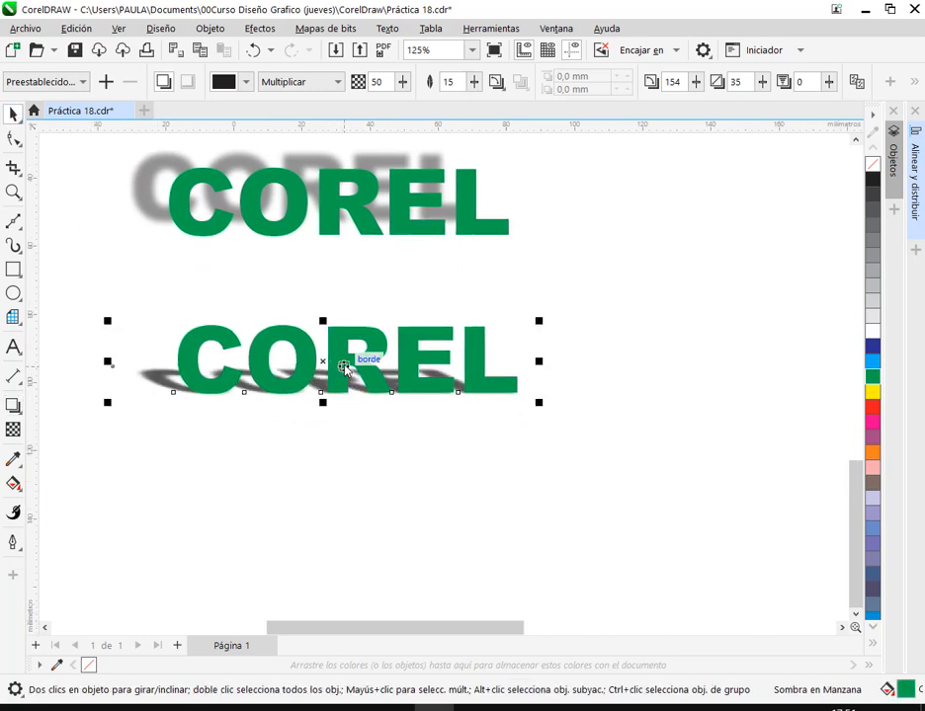
left_click_drag(330, 367, 348, 487)
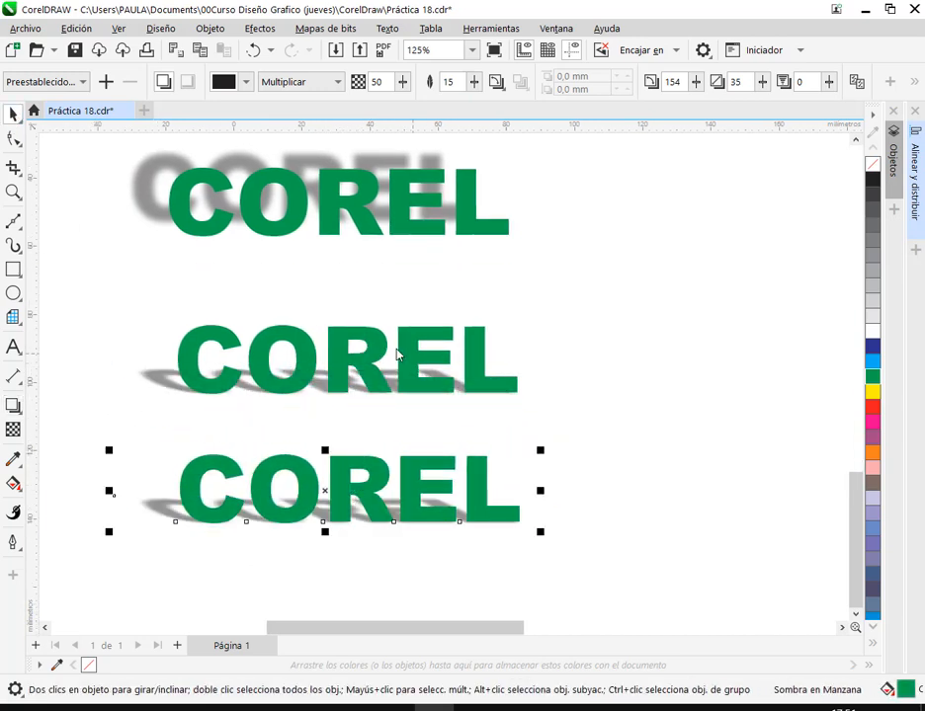
key("Delete")
left_click(348, 363)
left_click_drag(350, 366, 377, 380)
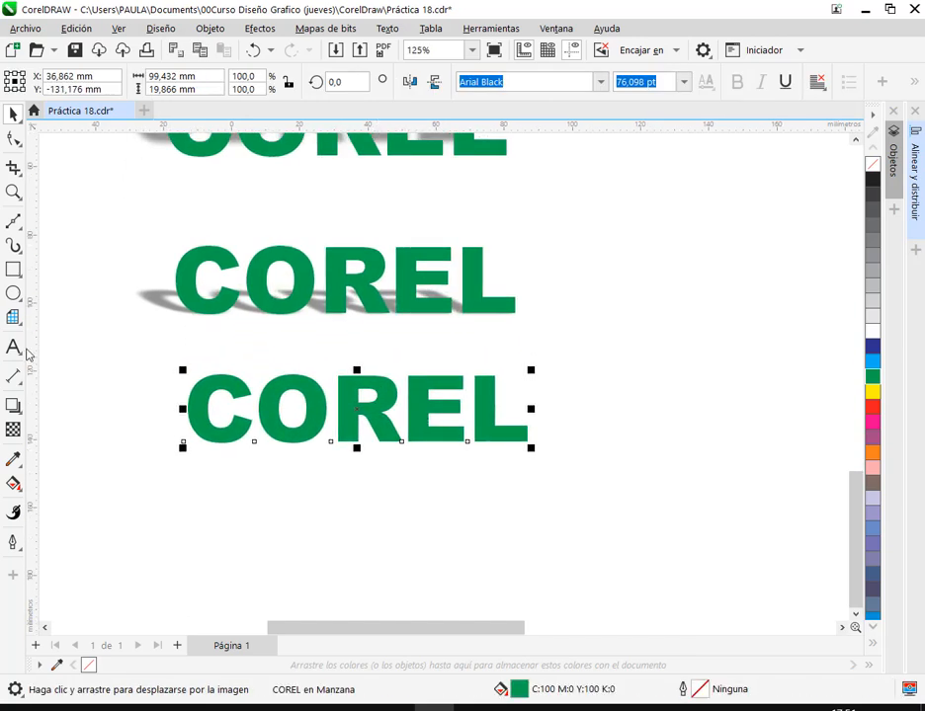
- Cast a perspective shadow from the third text's left edge toward the upper right, with angle about 17 and stretch about 55
left_click(13, 405)
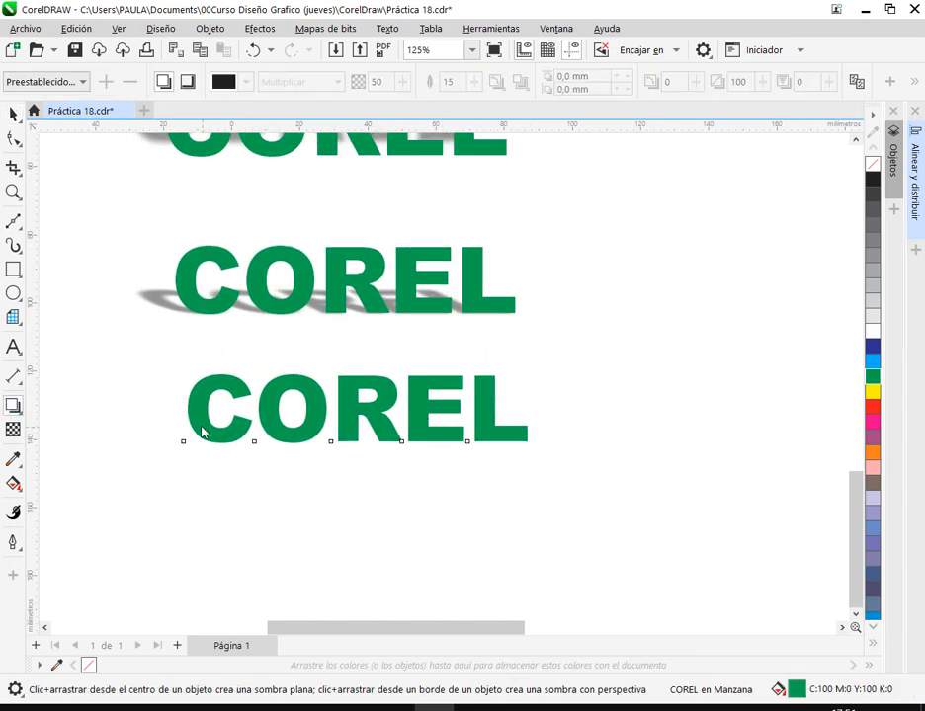
left_click_drag(189, 410, 375, 353)
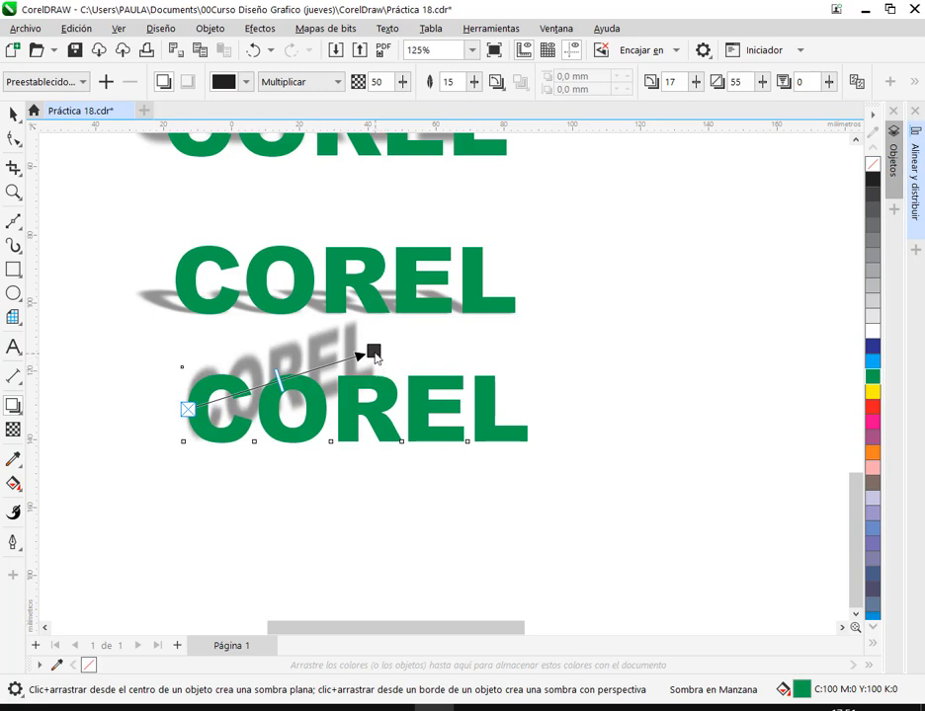
left_click(568, 512)
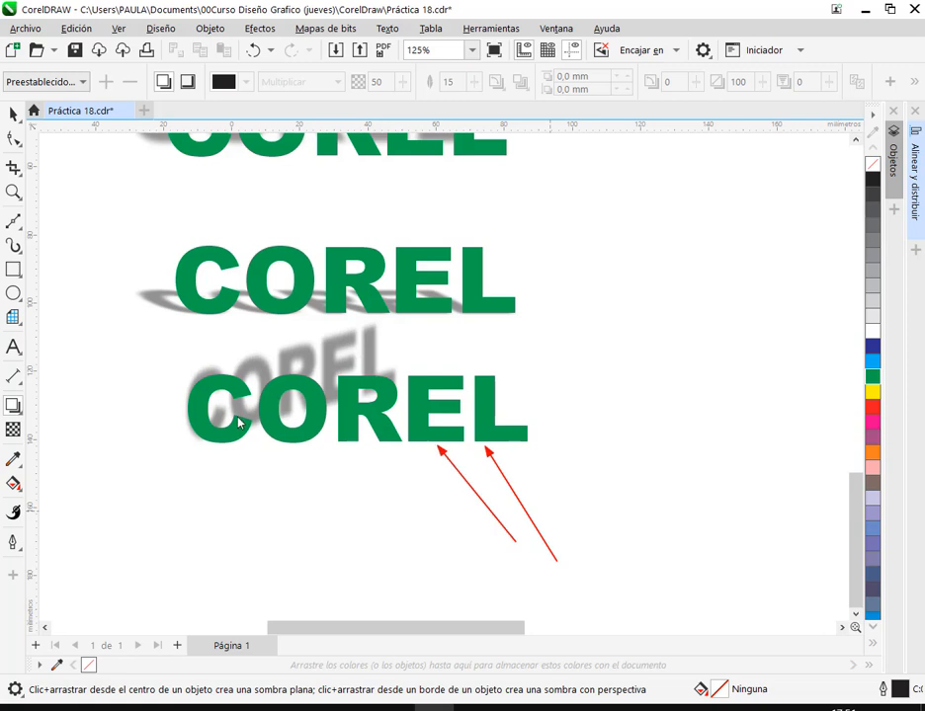
- Move the third COREL text with its shadow about 13 mm left and 15 mm down
left_click(13, 115)
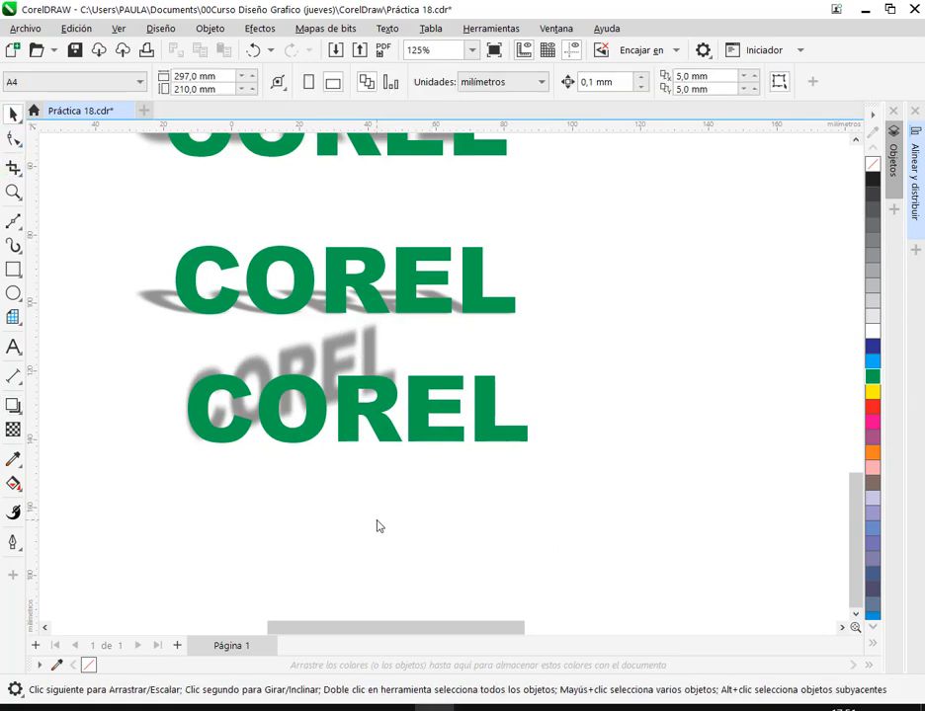
left_click_drag(361, 423, 316, 475)
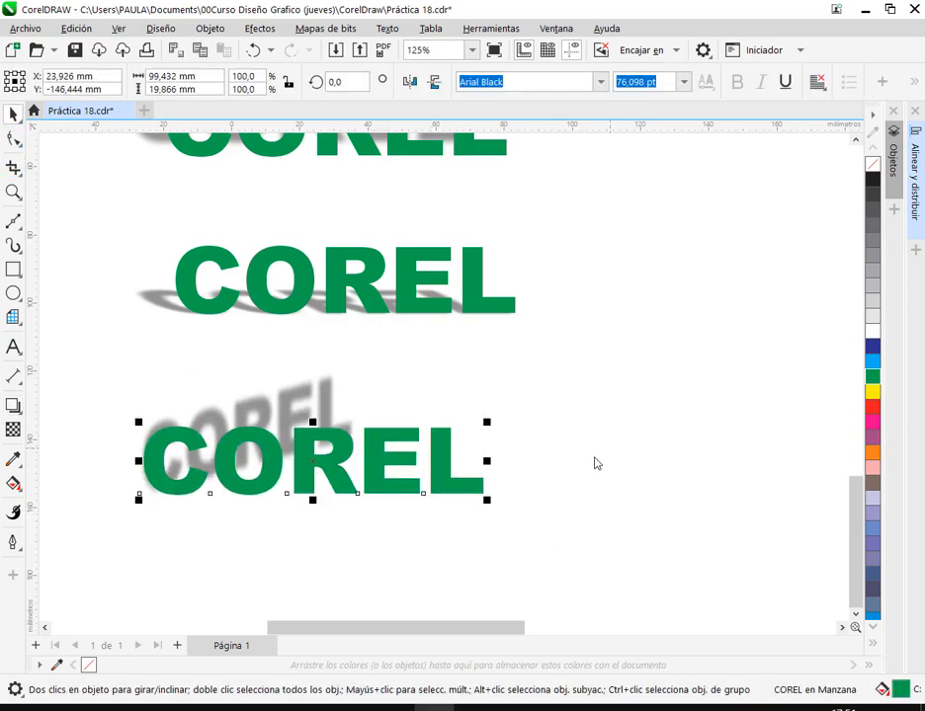
left_click_drag(626, 469, 647, 445)
- Place a copy of the third text, without its shadow, about 139 mm to its right and 79 mm higher
left_click(361, 476)
scroll(362, 475, "down", 2)
left_click_drag(331, 477, 694, 268)
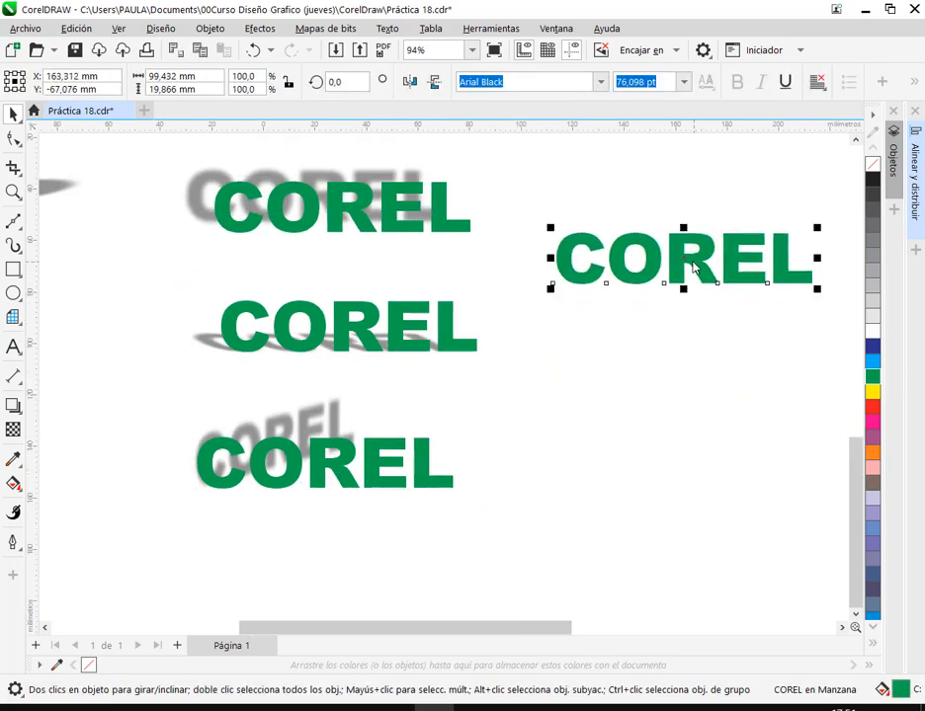
- Cast a perspective shadow from the right edge of the separate COREL copy toward the upper left
left_click(13, 405)
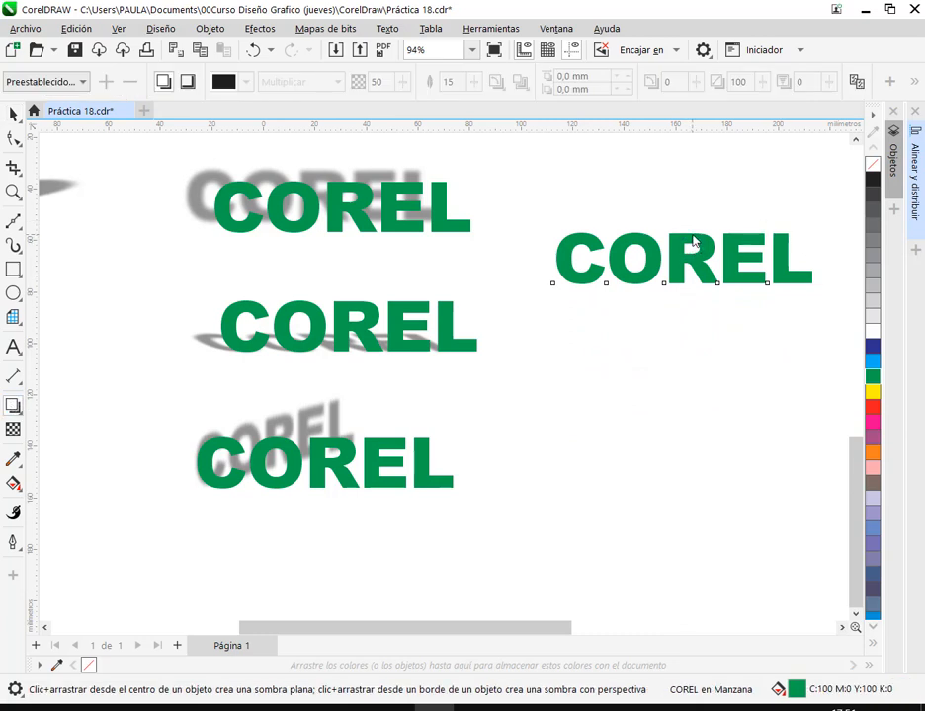
left_click_drag(693, 242, 703, 274)
left_click_drag(770, 260, 606, 202)
left_click(747, 335)
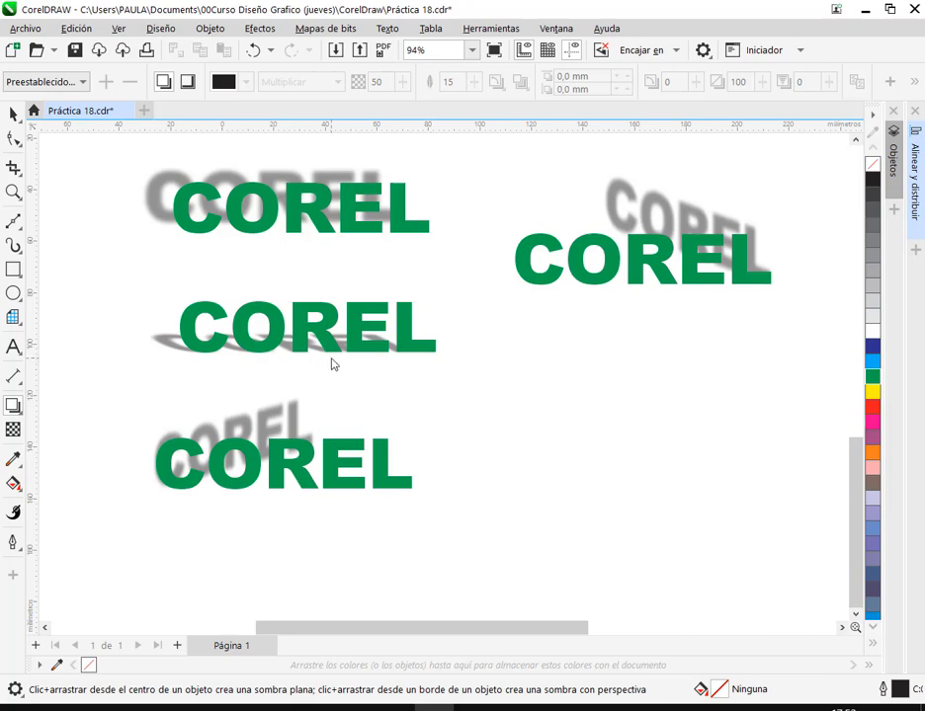
- Compare the shadows on the texts and spheres, and select the lower sphere's perspective shadow to examine it
scroll(179, 305, "down", 1)
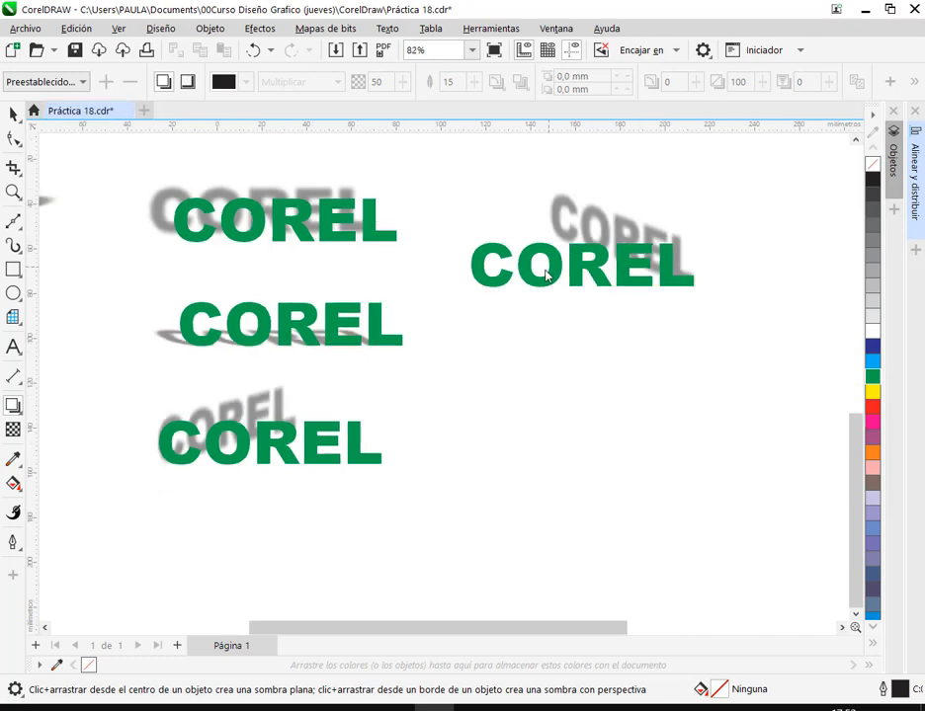
scroll(544, 272, "down", 3)
left_click_drag(309, 283, 429, 354)
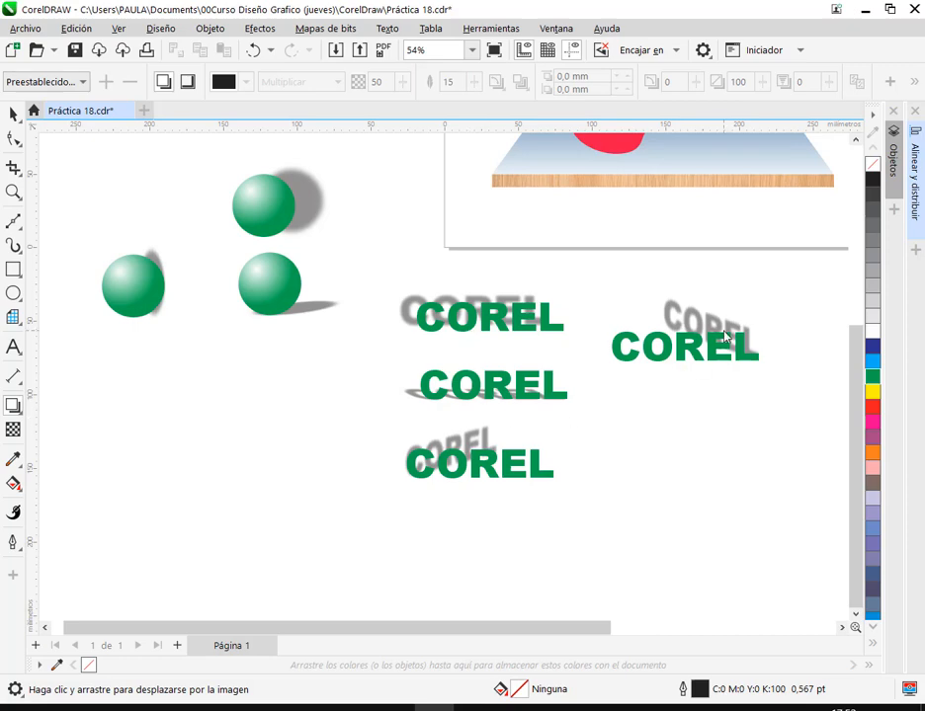
scroll(306, 281, "up", 8)
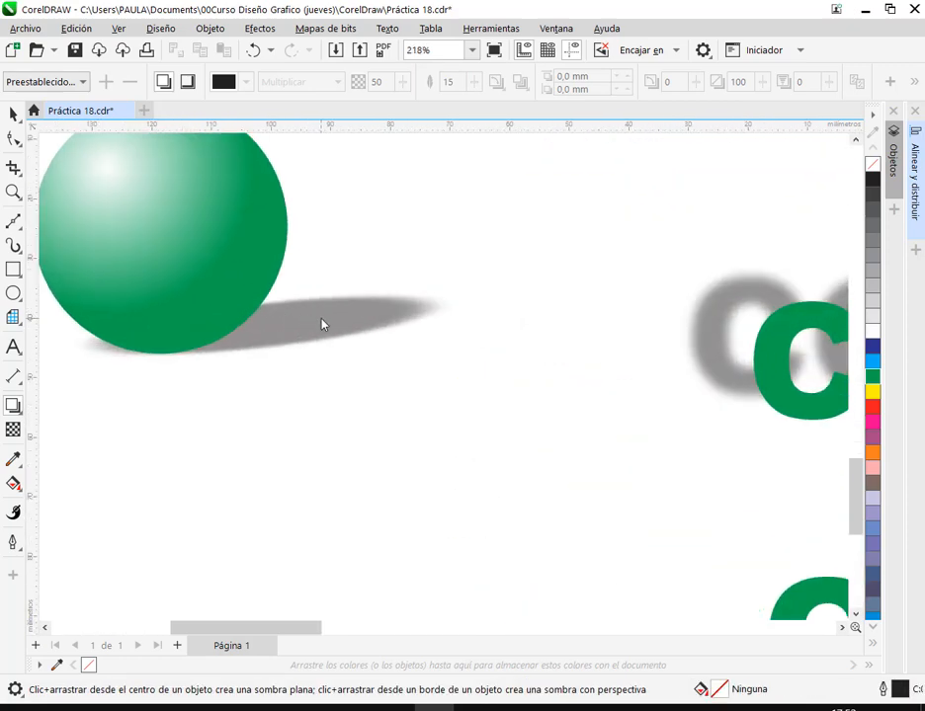
left_click(321, 323)
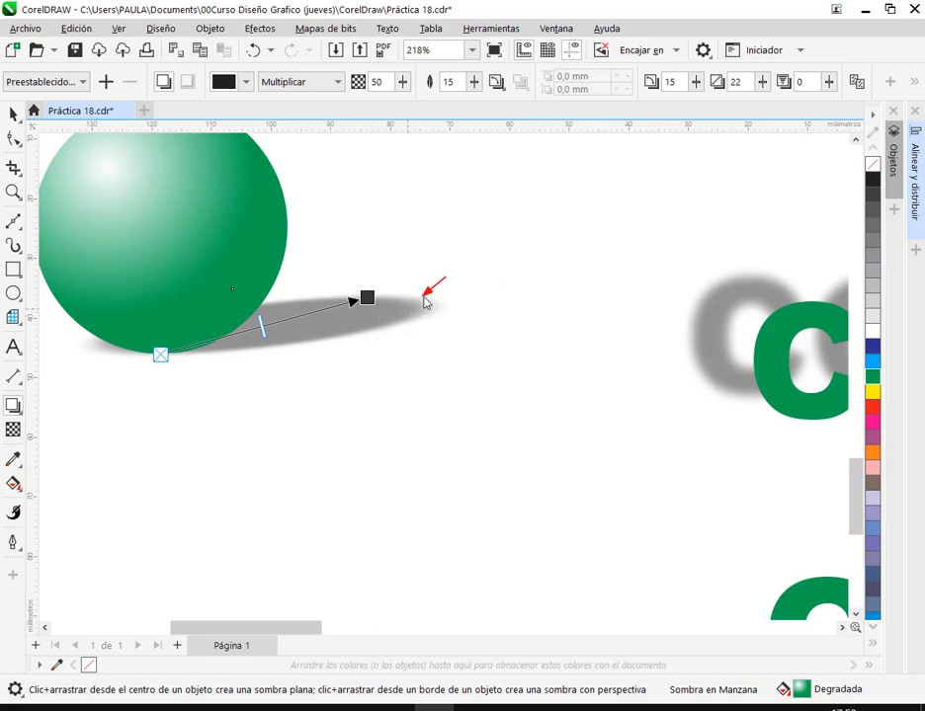
- Check the call messages in Google Meet and return to the CorelDRAW drawing
mouse_move(287, 709)
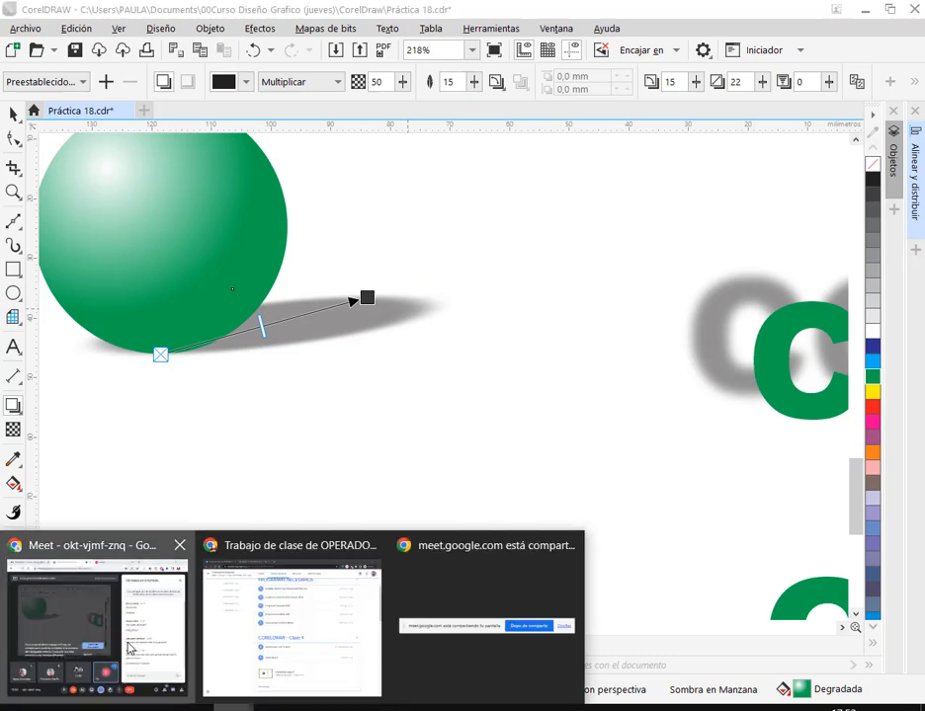
left_click(94, 623)
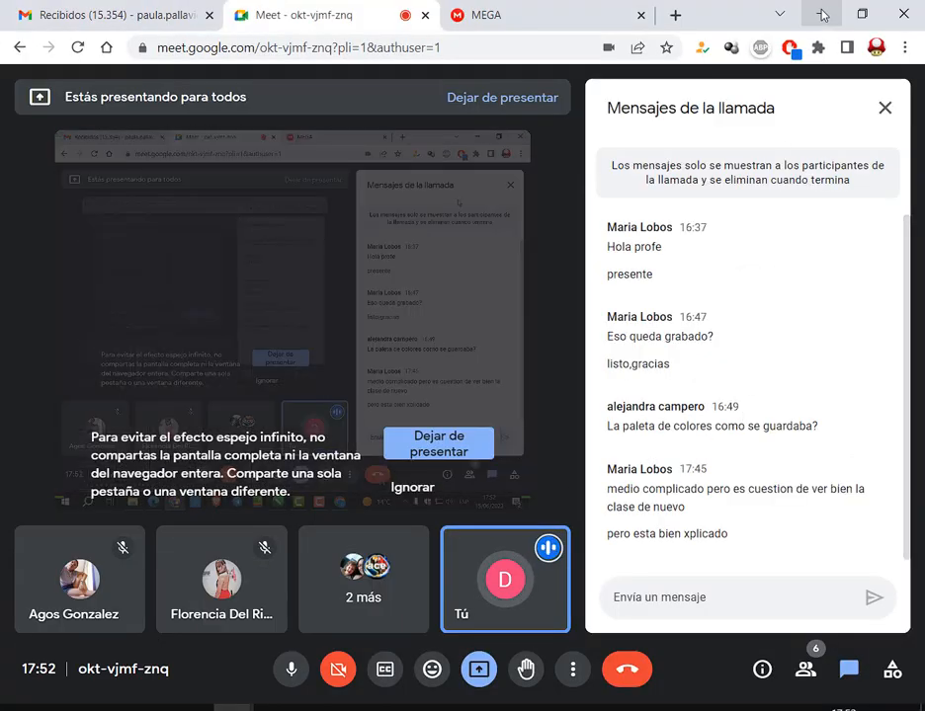
key("alt+Tab")
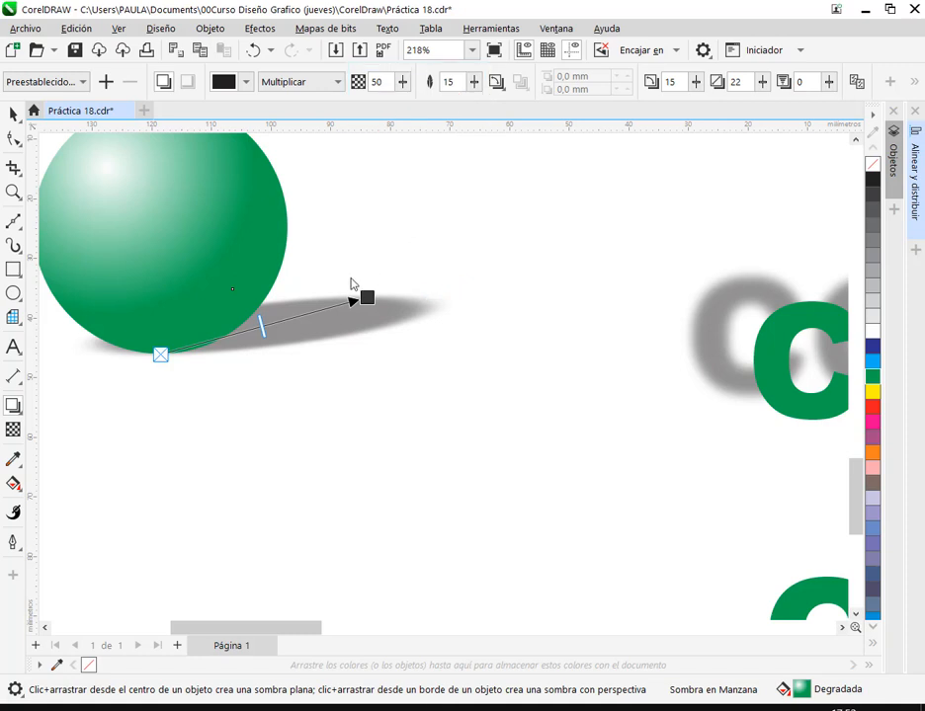
- Move the lower sphere with its perspective shadow onto the tiled shelf, in front of the red apple's left side
left_click(13, 114)
left_click(390, 246)
scroll(387, 297, "down", 5)
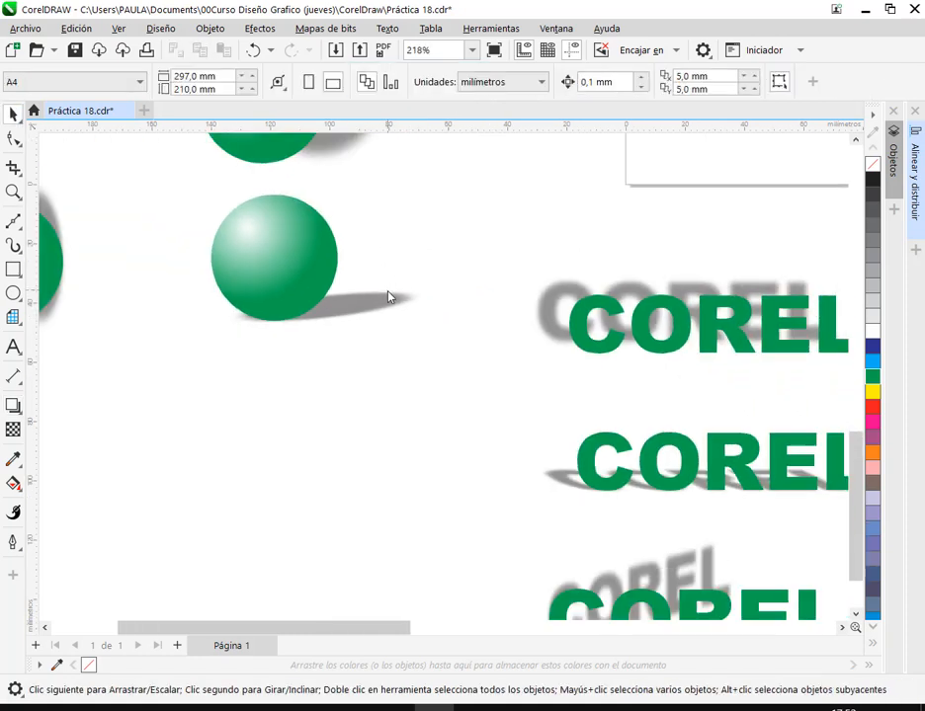
left_click_drag(369, 261, 555, 330)
scroll(608, 341, "up", 3)
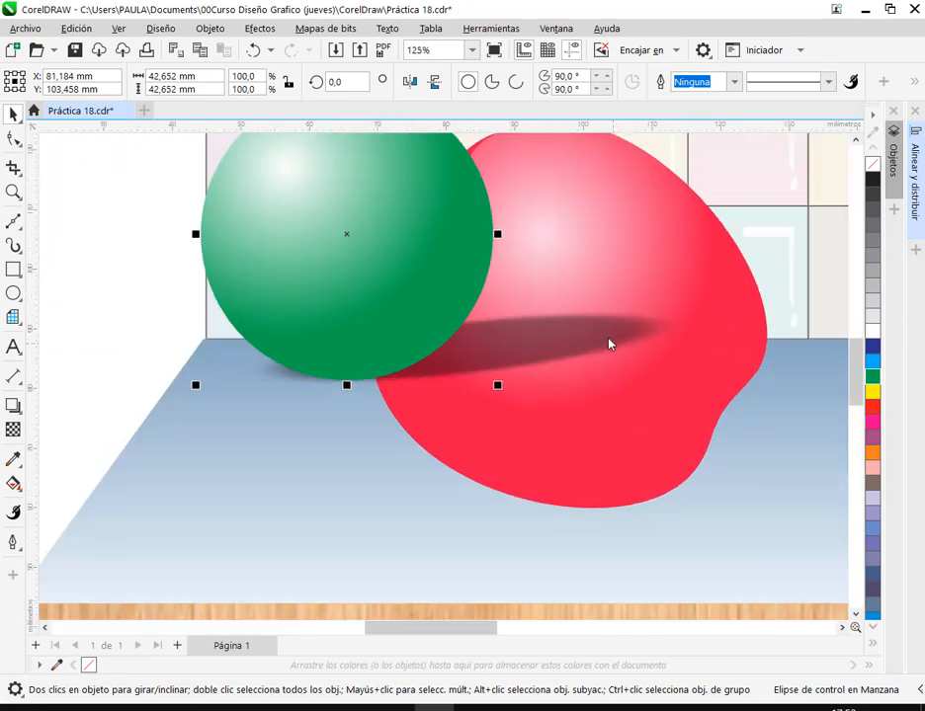
left_click_drag(419, 284, 326, 306)
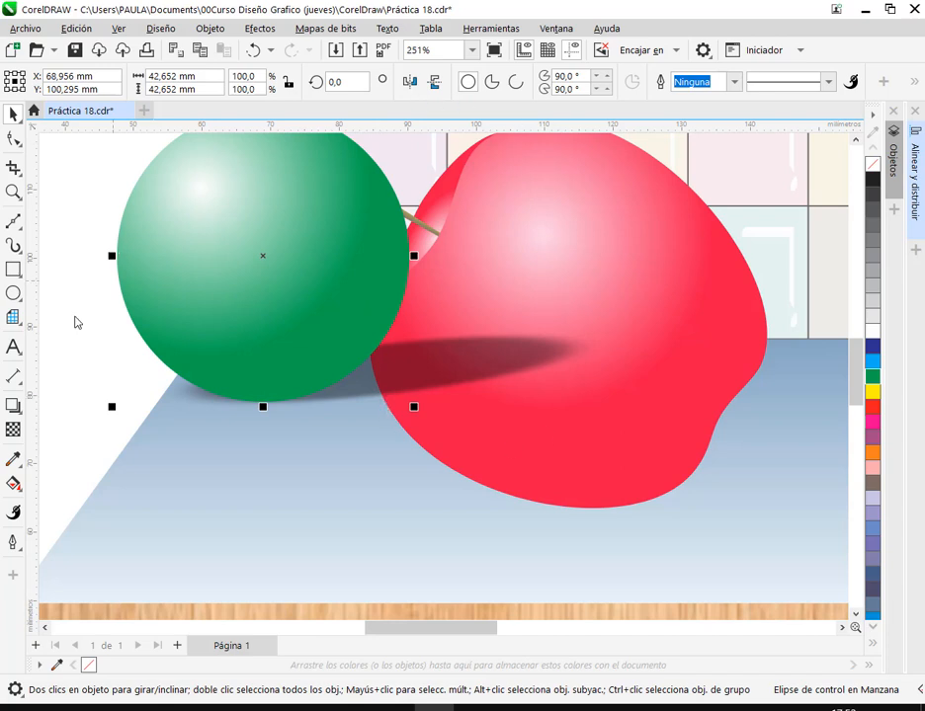
- Try the sphere's shadow at opacities of 6 and 100, and settle on 53
left_click(446, 370)
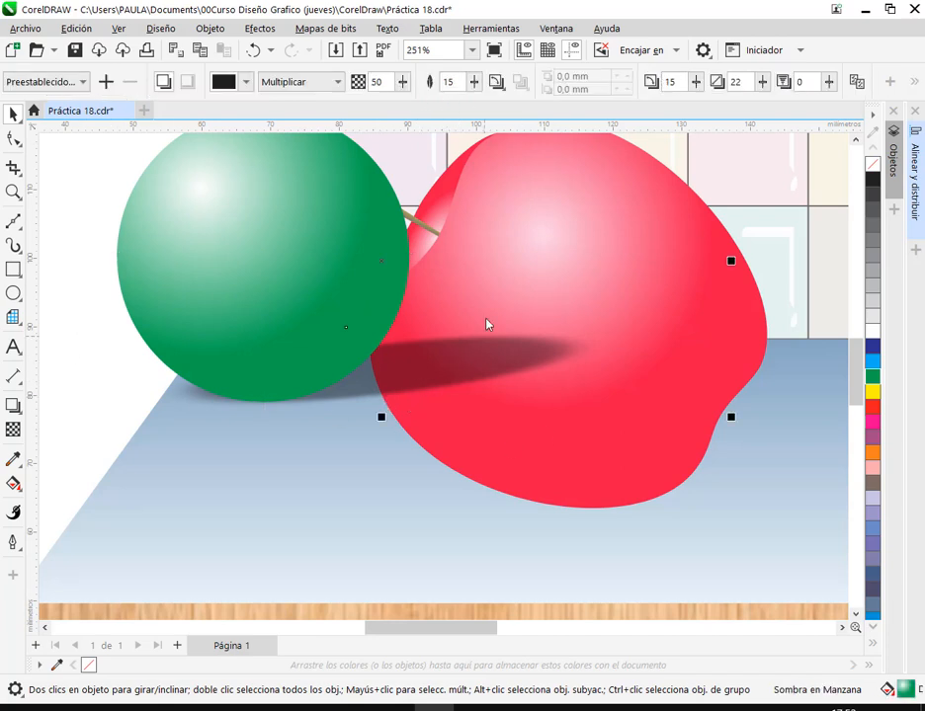
left_click(402, 82)
mouse_move(403, 102)
left_mouse_down()
mouse_move(379, 98)
mouse_move(384, 106)
mouse_move(393, 97)
mouse_move(386, 107)
left_mouse_up()
left_click(403, 84)
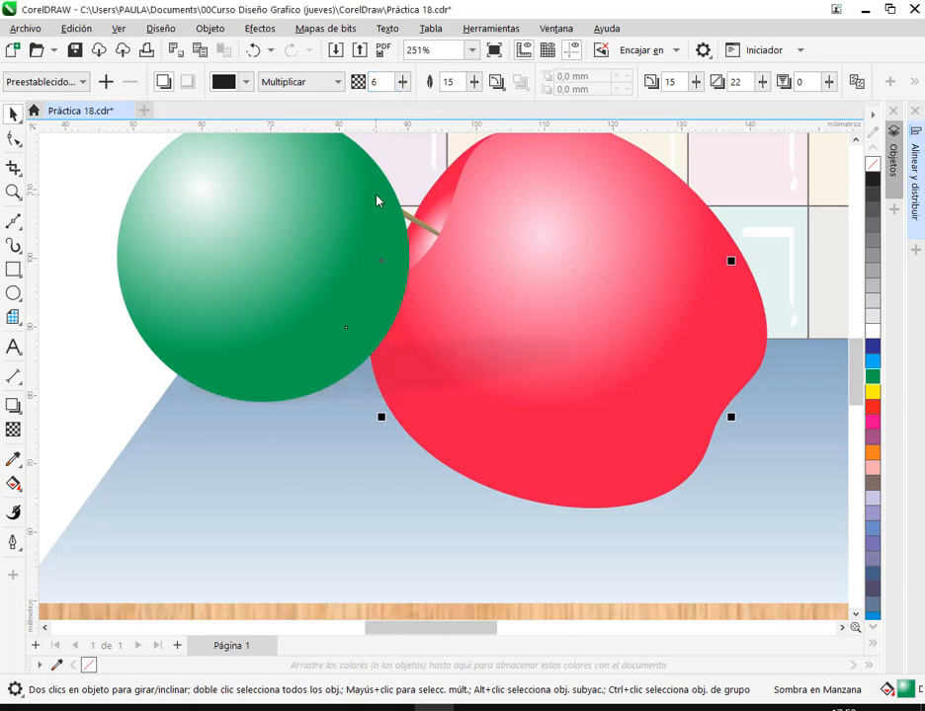
double_click(378, 82)
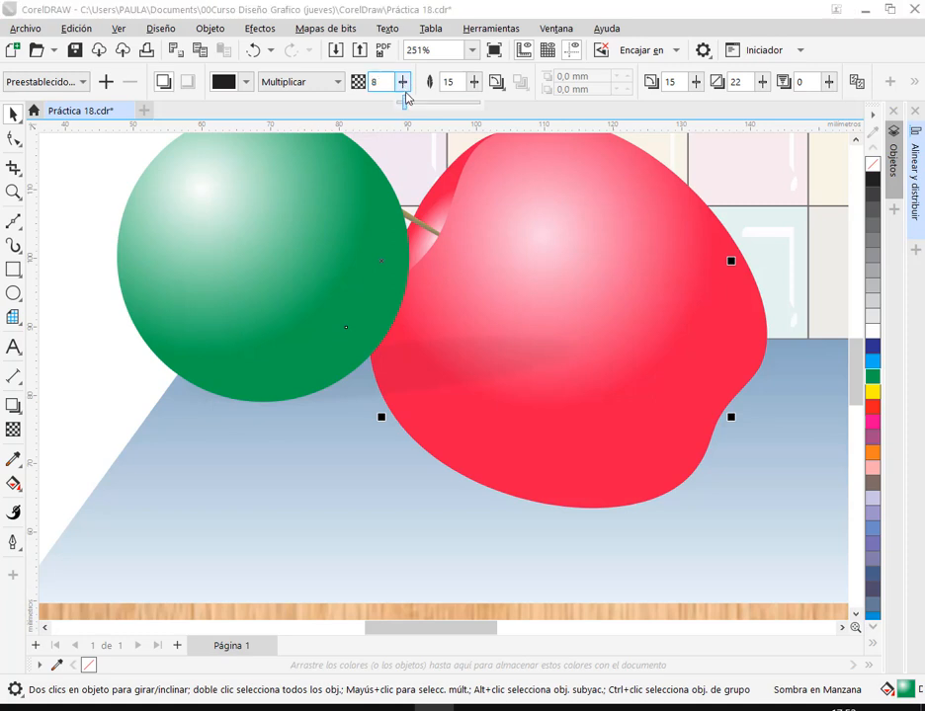
type("100")
key("Return")
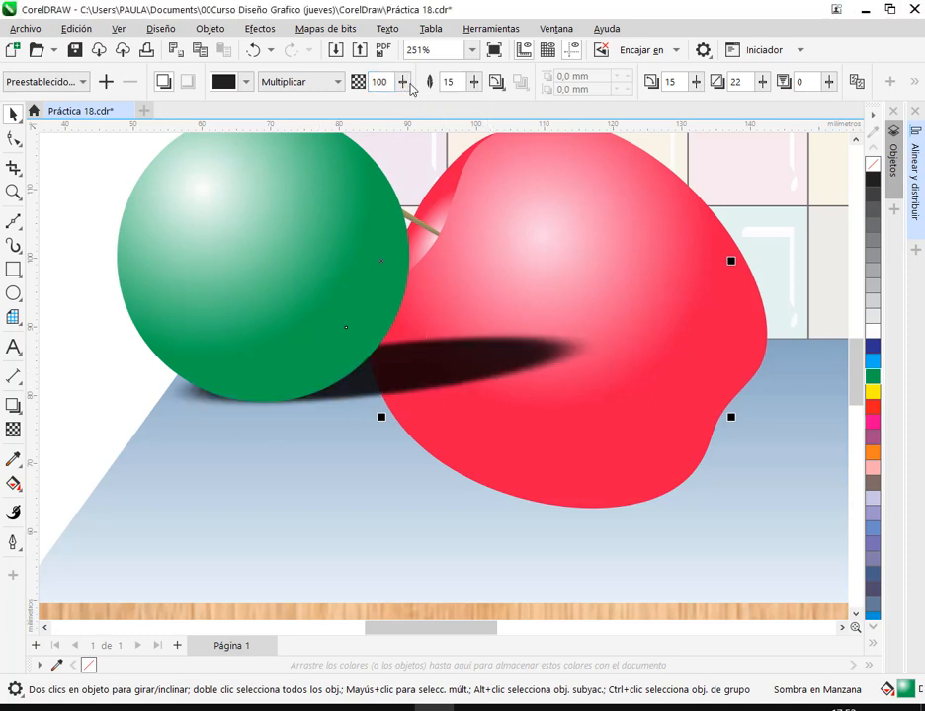
left_click(403, 83)
left_click_drag(400, 101, 384, 106)
left_click(404, 83)
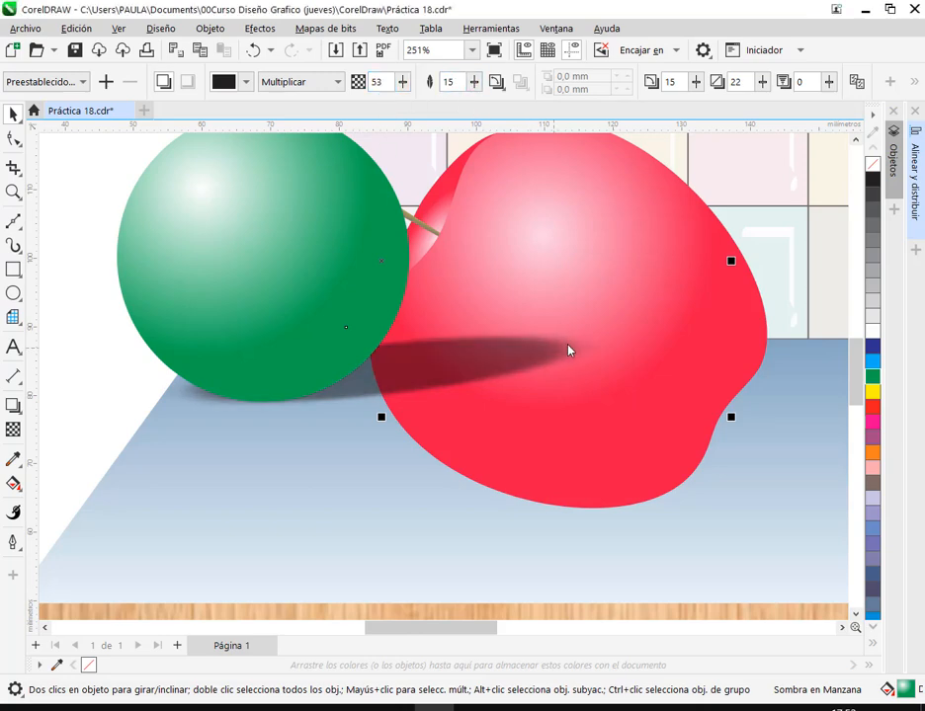
- Move the sphere and its shadow to the right of the apple on the shelf, centred at about X 180 mm
scroll(516, 385, "down", 3)
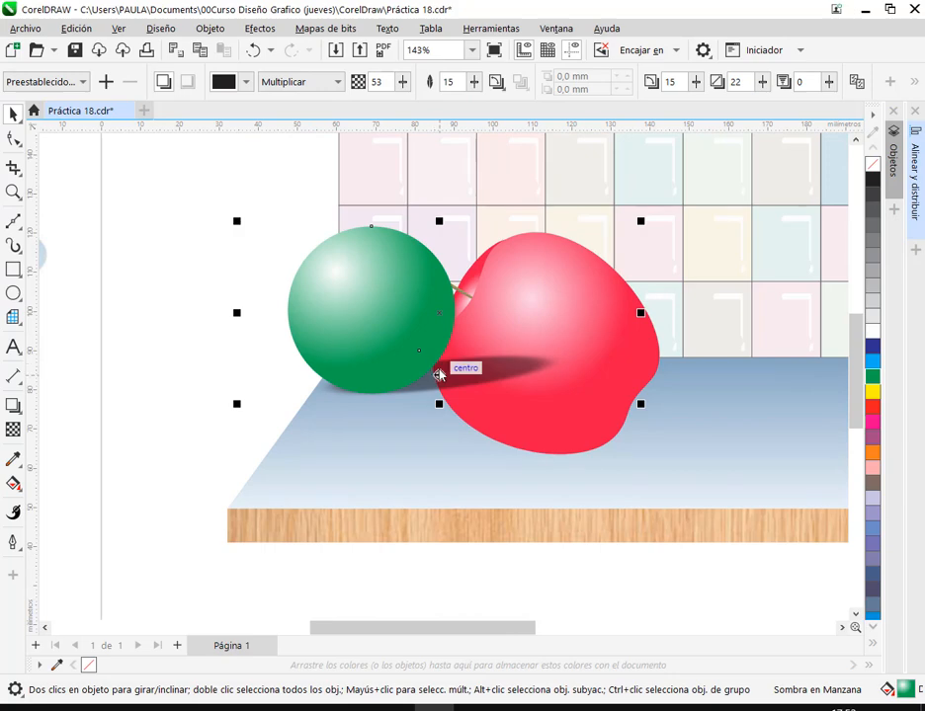
left_click_drag(440, 372, 480, 443)
scroll(563, 462, "up", 2)
scroll(560, 465, "up", 1)
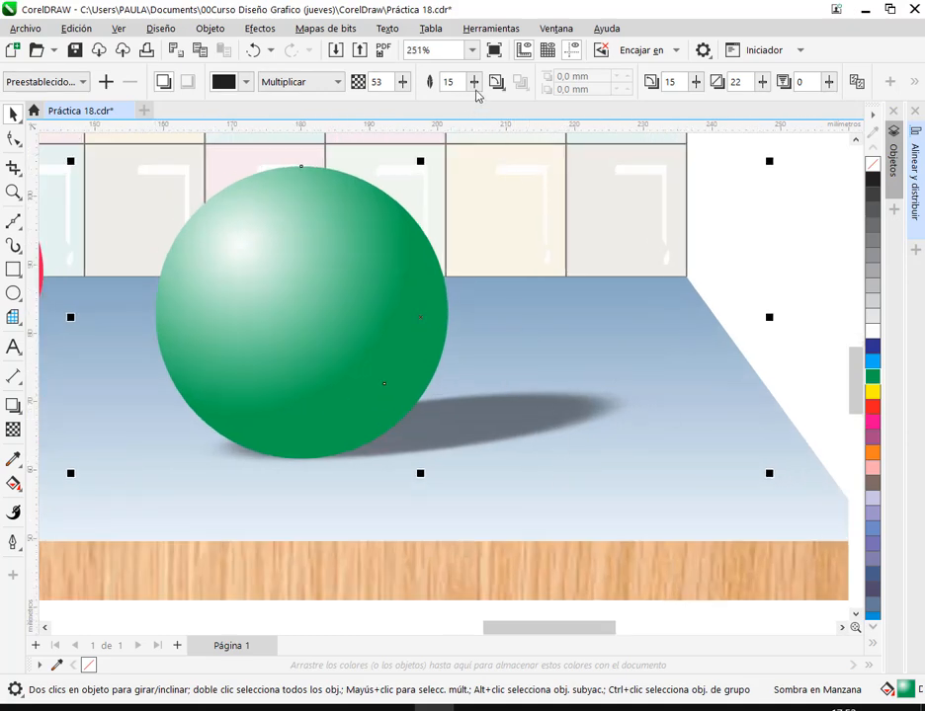
- Set the shadow's feathering to 0 and then to 1, examining its edge with each value
left_click_drag(476, 84, 458, 102)
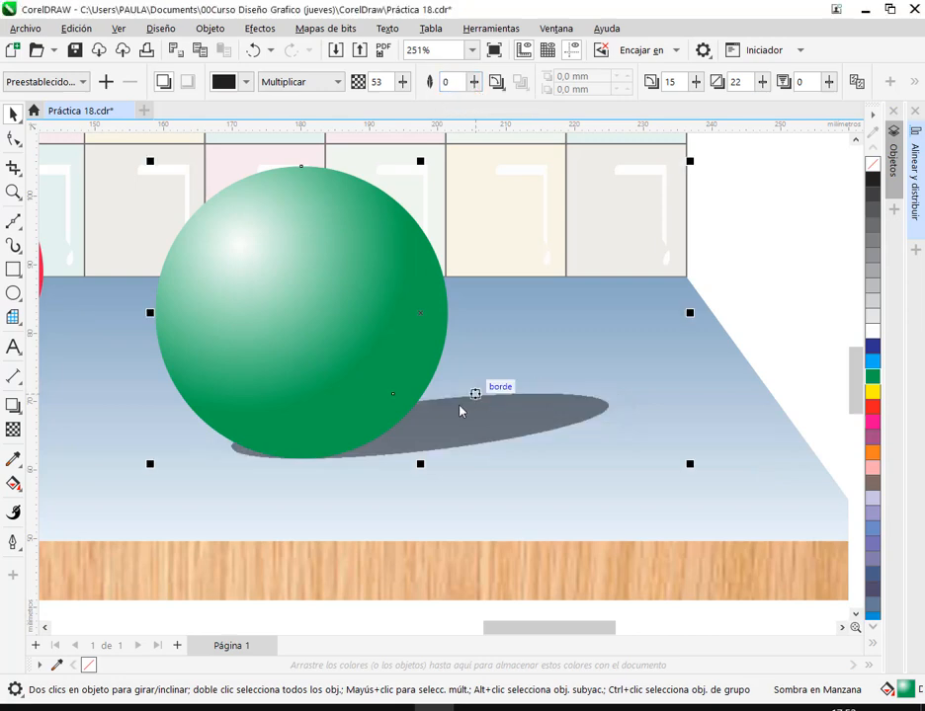
scroll(538, 437, "up", 2)
scroll(648, 404, "down", 2)
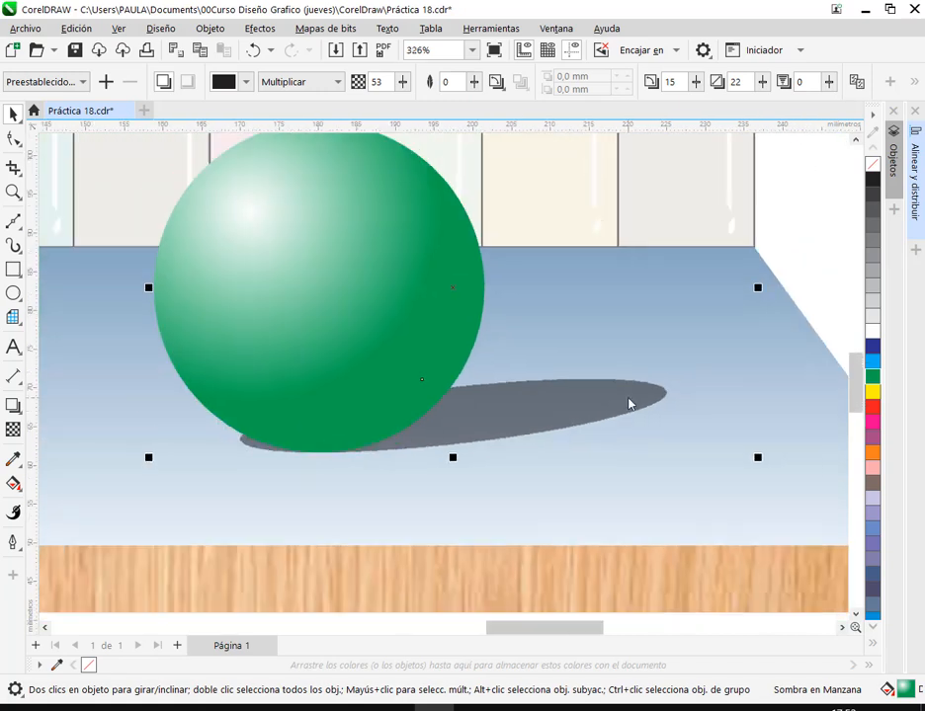
left_click_drag(443, 85, 415, 108)
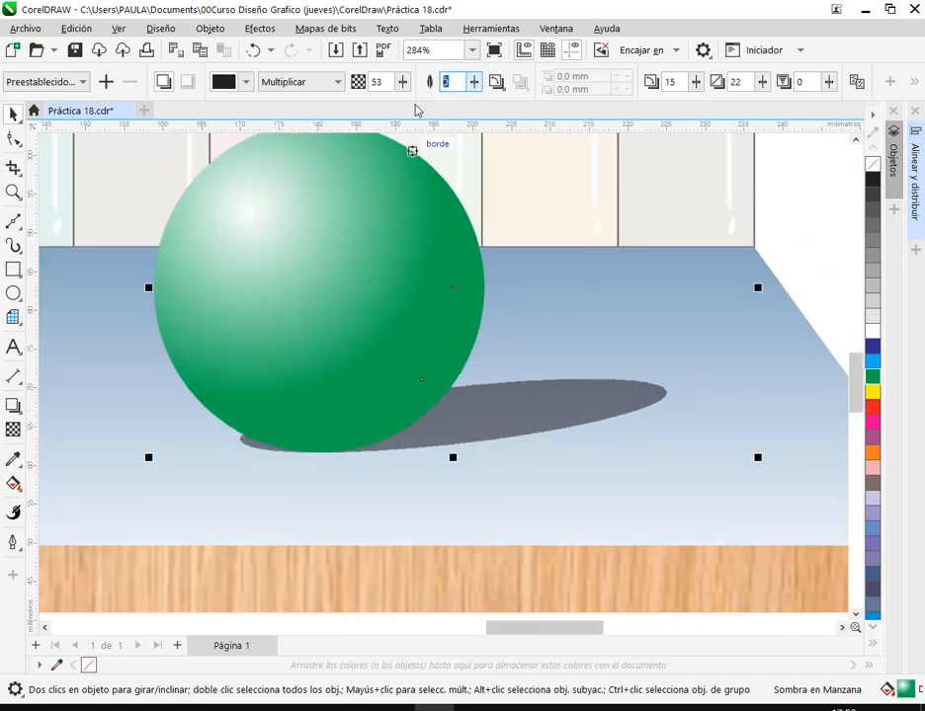
type("1")
left_click(384, 84)
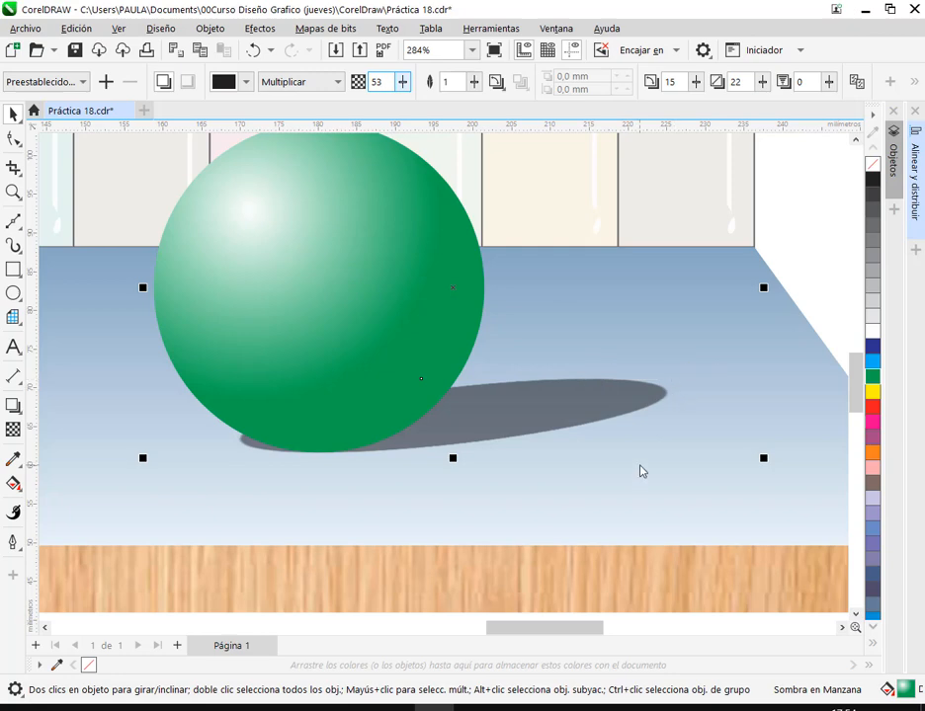
scroll(612, 440, "up", 2)
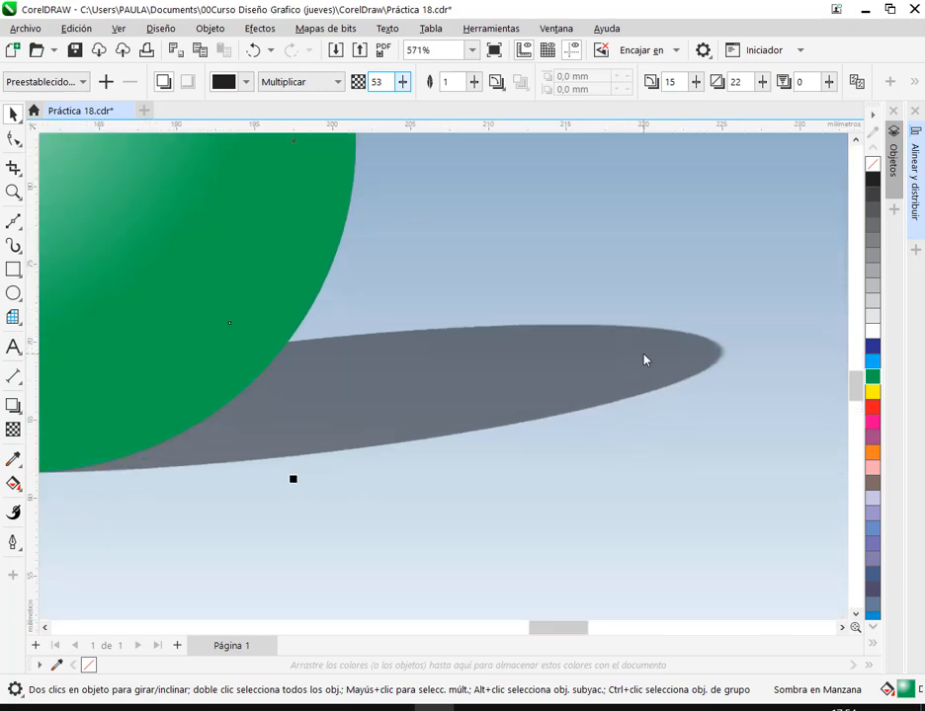
scroll(645, 360, "up", 2)
scroll(285, 326, "down", 4)
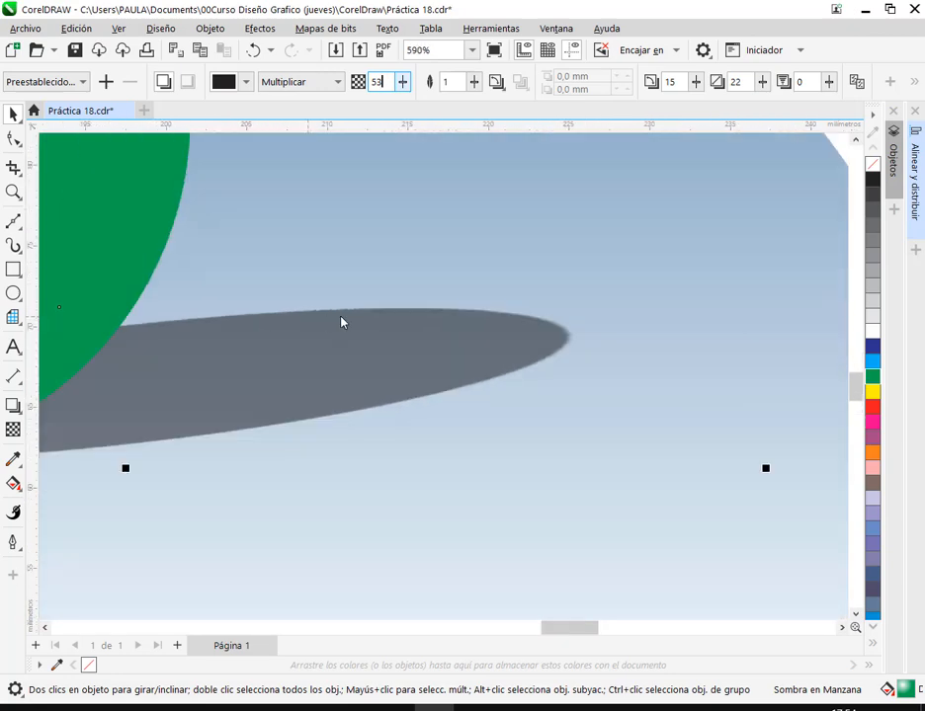
- Return the shadow's feathering to 0, raise it to 2, and examine the softened edge up close
key("Tab")
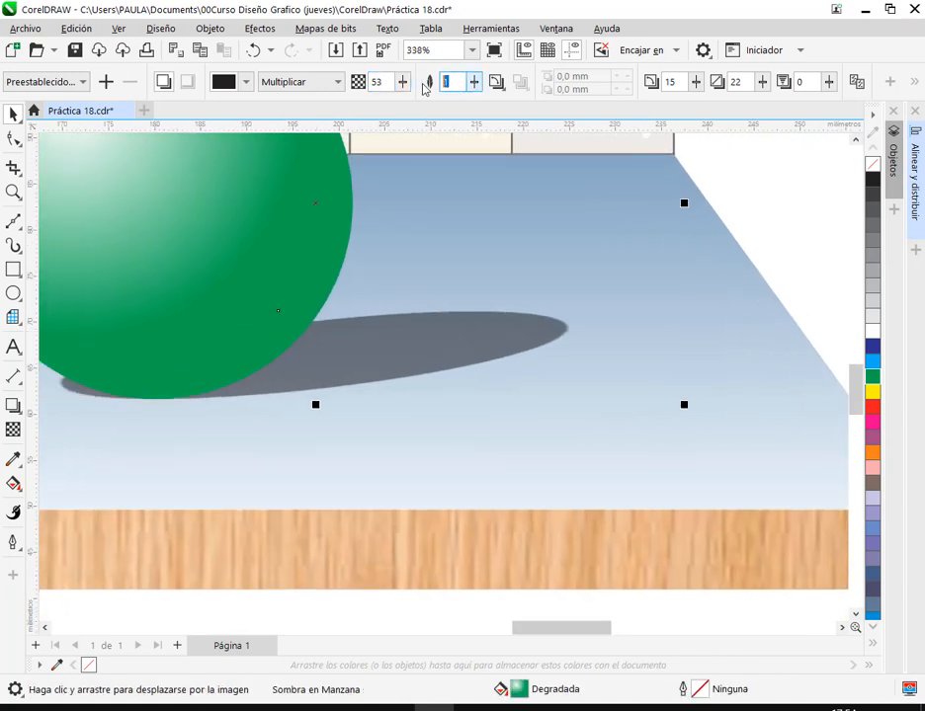
type("0")
key("Return")
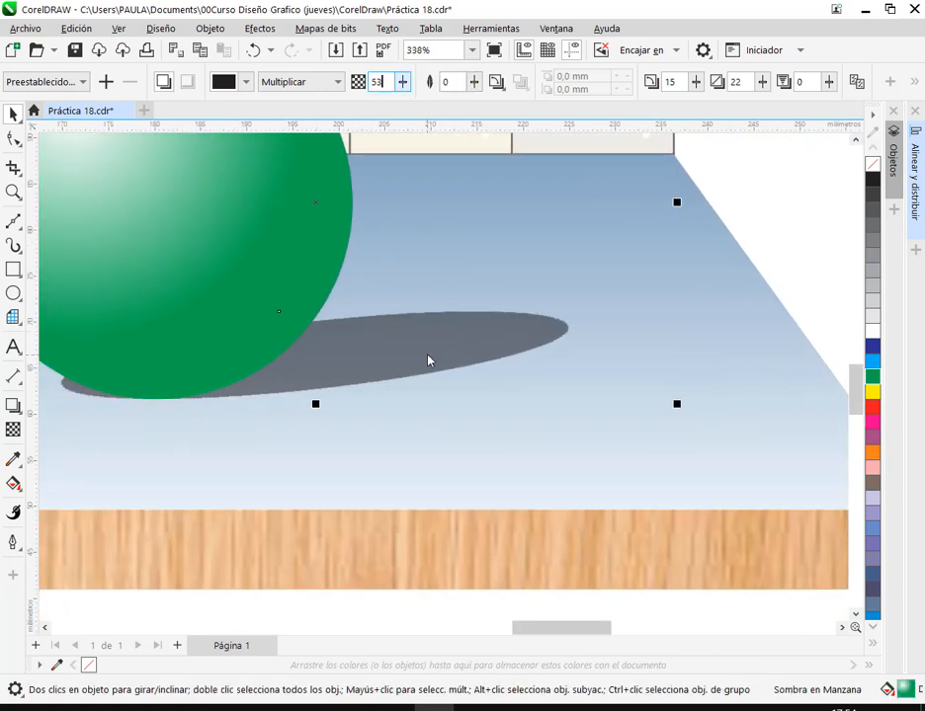
type("2")
left_click(385, 87)
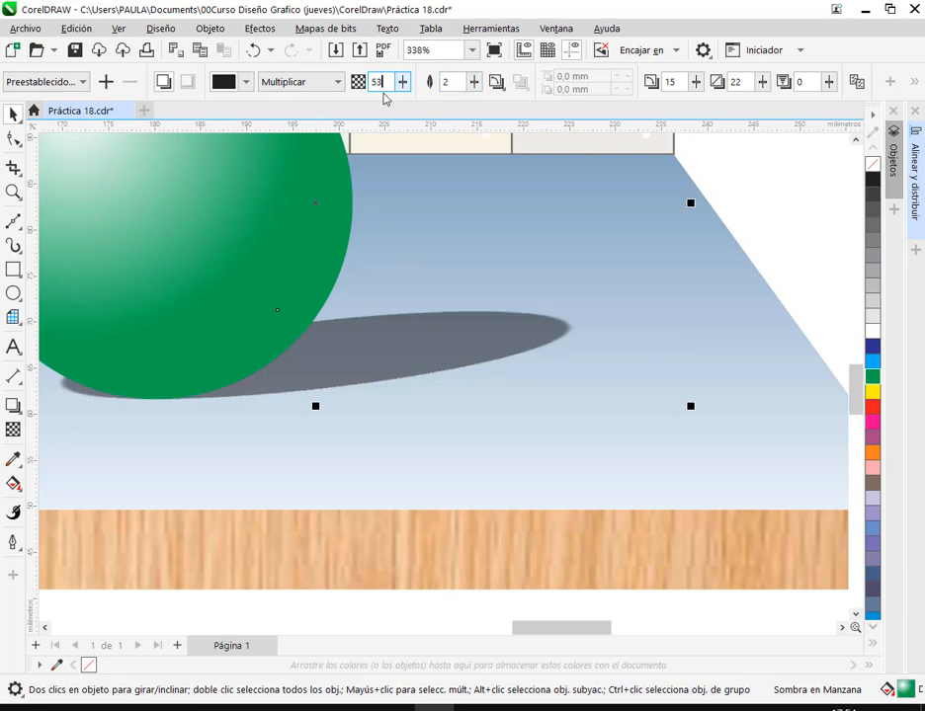
scroll(551, 342, "up", 5)
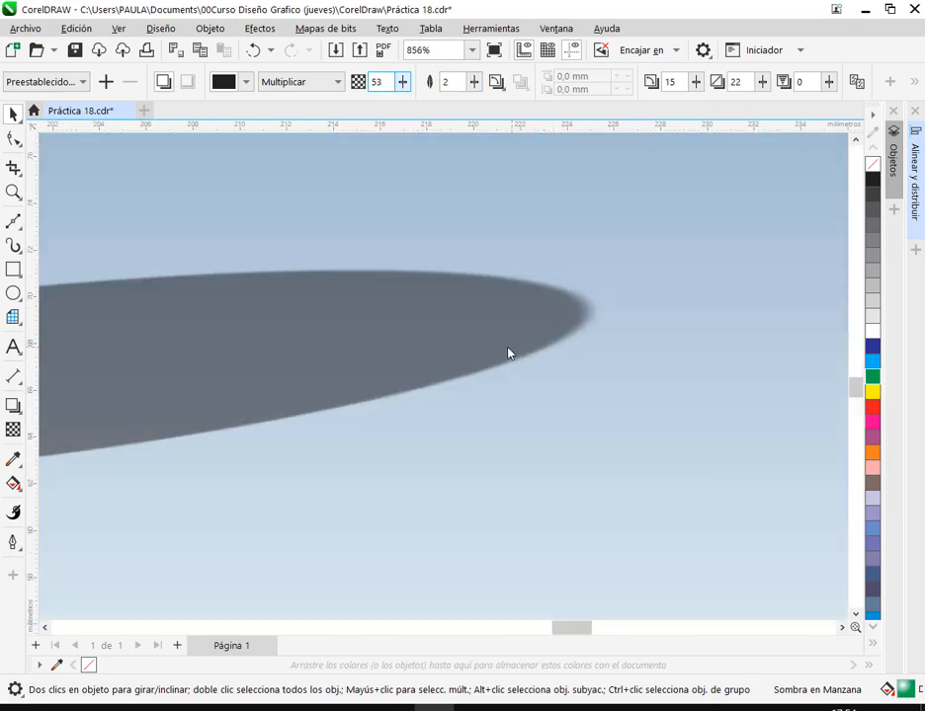
scroll(509, 353, "down", 7)
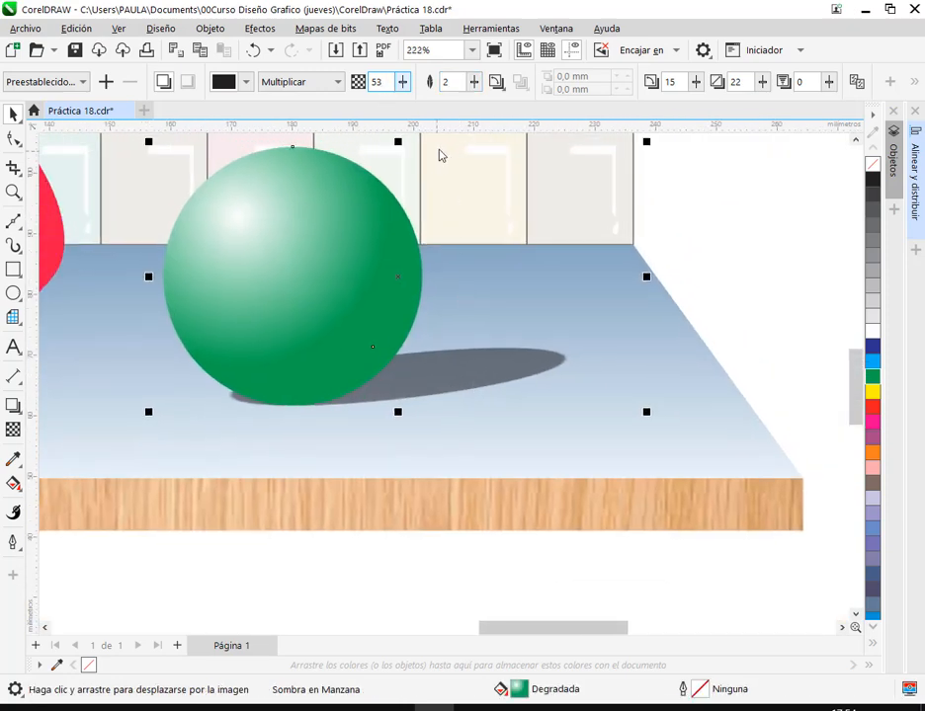
- Try the shadow's feathering at 79, reduce it to 17, and deselect the shadow
left_click_drag(475, 82, 508, 108)
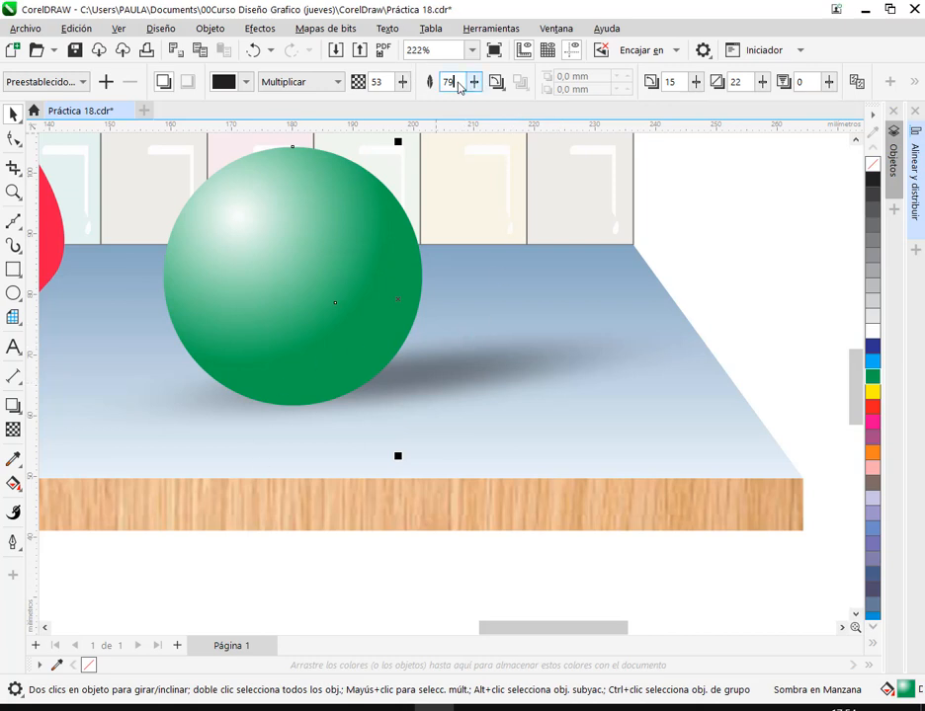
left_click_drag(459, 87, 435, 82)
scroll(475, 399, "down", 2)
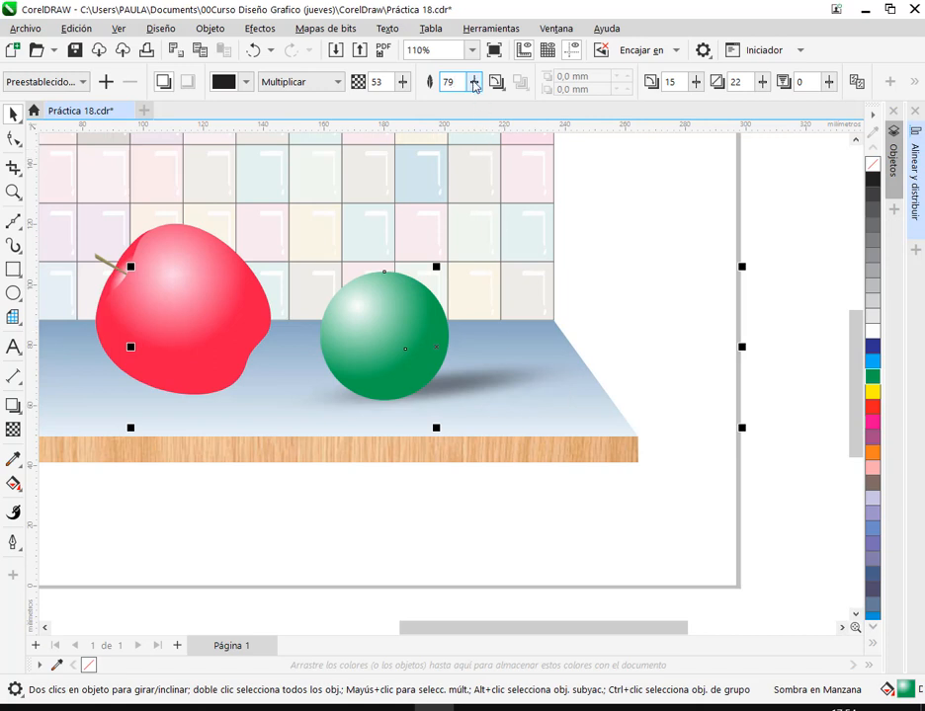
left_click_drag(474, 85, 456, 100)
left_click(665, 296)
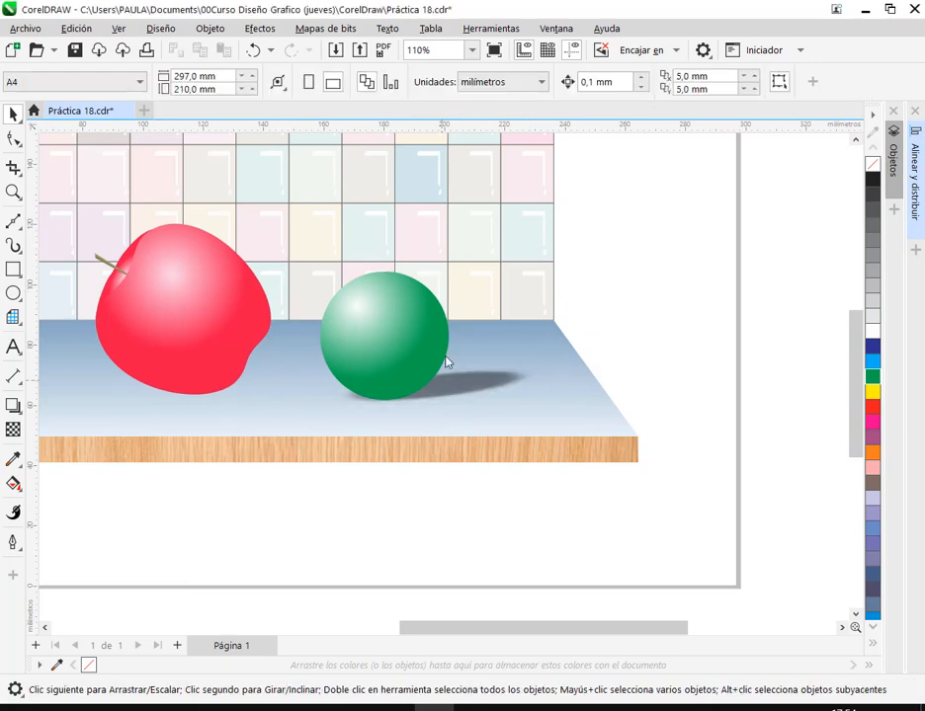
- Nudge the green sphere slightly up and left on the shelf, to X 178.078 mm and Y 85.489 mm
scroll(441, 368, "down", 2)
left_click_drag(487, 419, 592, 430)
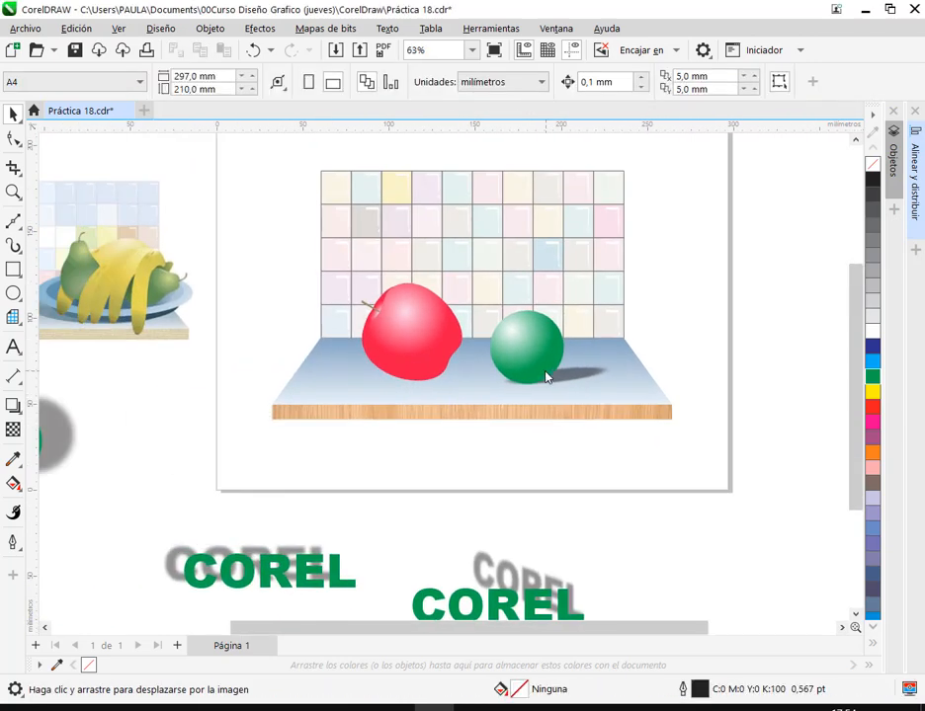
mouse_move(545, 373)
left_mouse_down()
mouse_move(533, 406)
mouse_move(542, 369)
left_mouse_up()
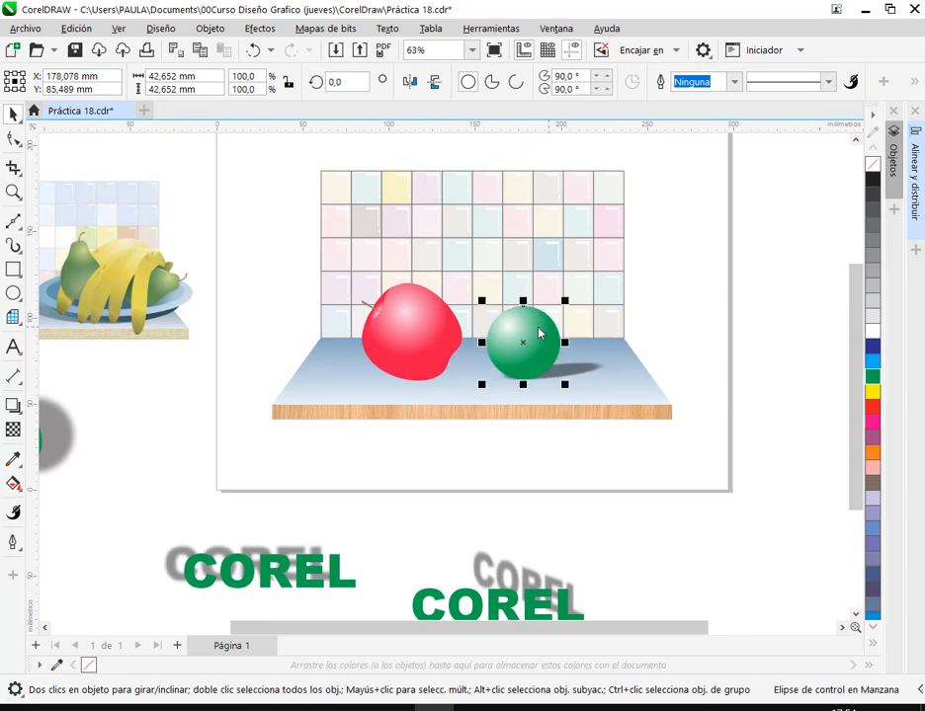
- Examine the colour choices for the sphere's shadow, and select the sphere itself for a closer look
left_click(583, 376)
scroll(583, 375, "up", 2)
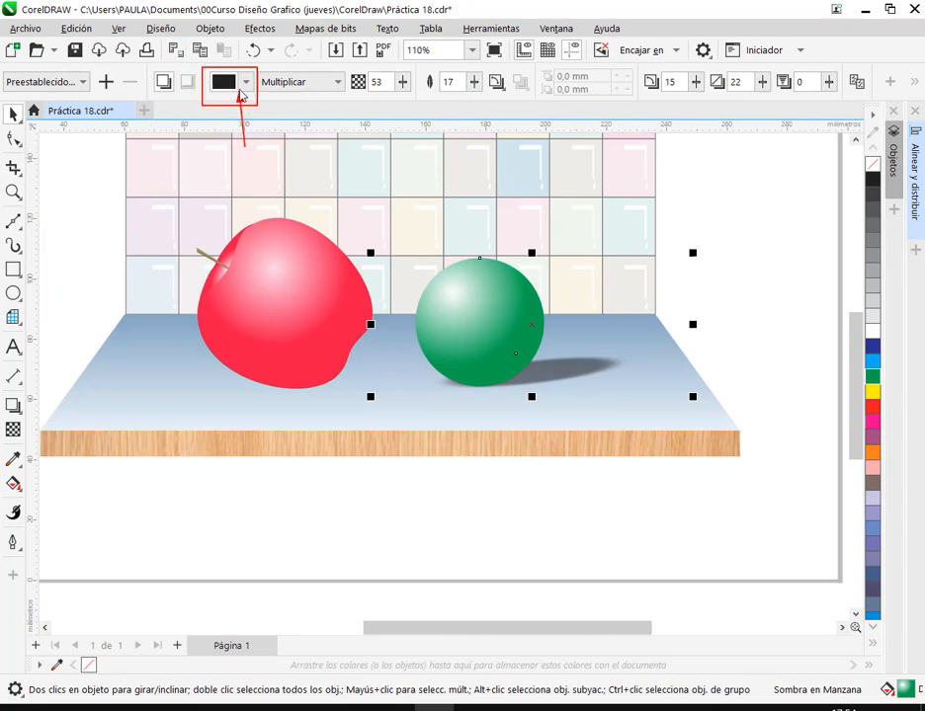
left_click(245, 82)
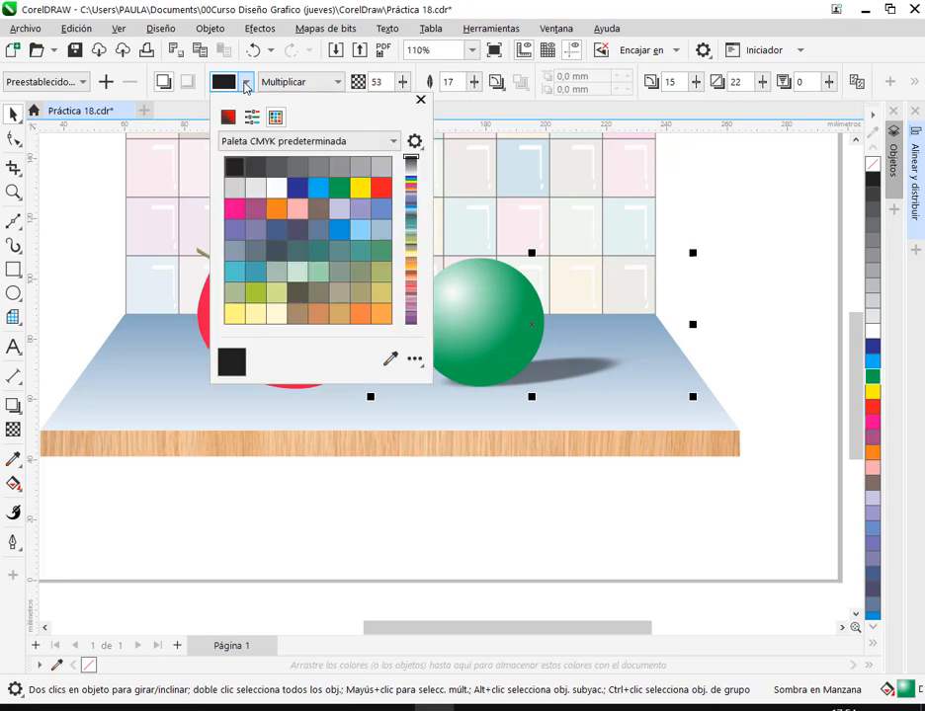
left_click(767, 270)
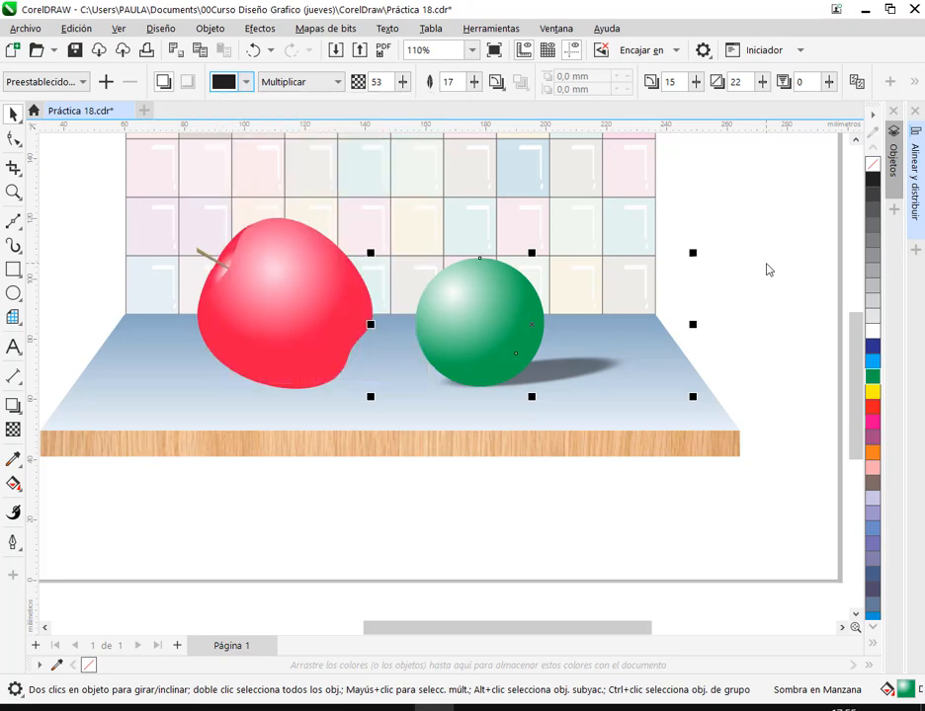
left_click(526, 316)
left_click(769, 281)
left_click(458, 354)
scroll(583, 346, "up", 3)
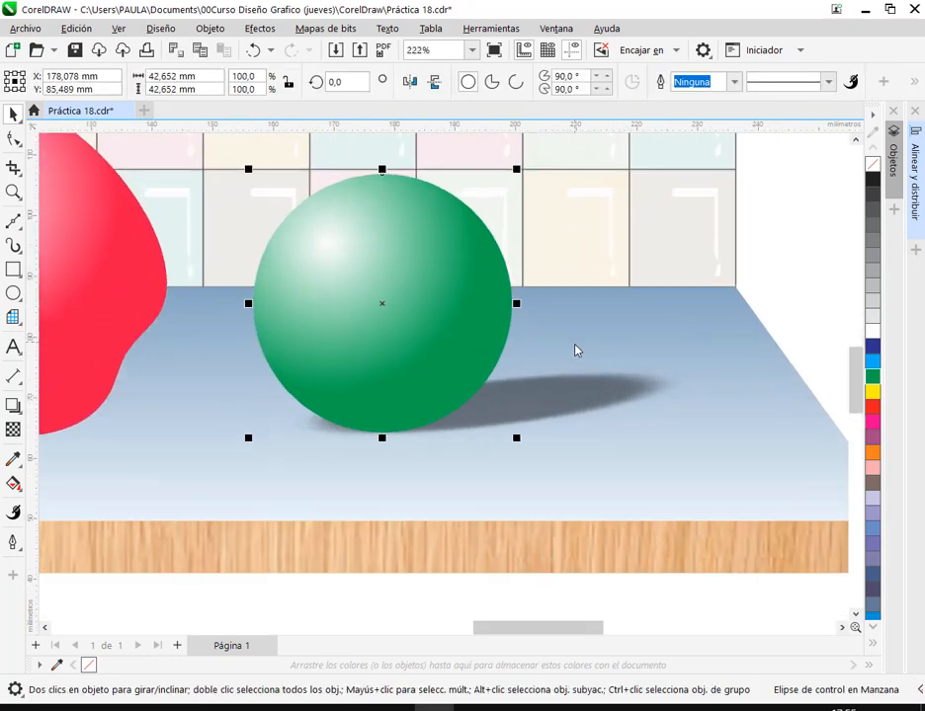
- Set the colour of the sphere's shadow to green from the default CMYK palette
left_click(572, 418)
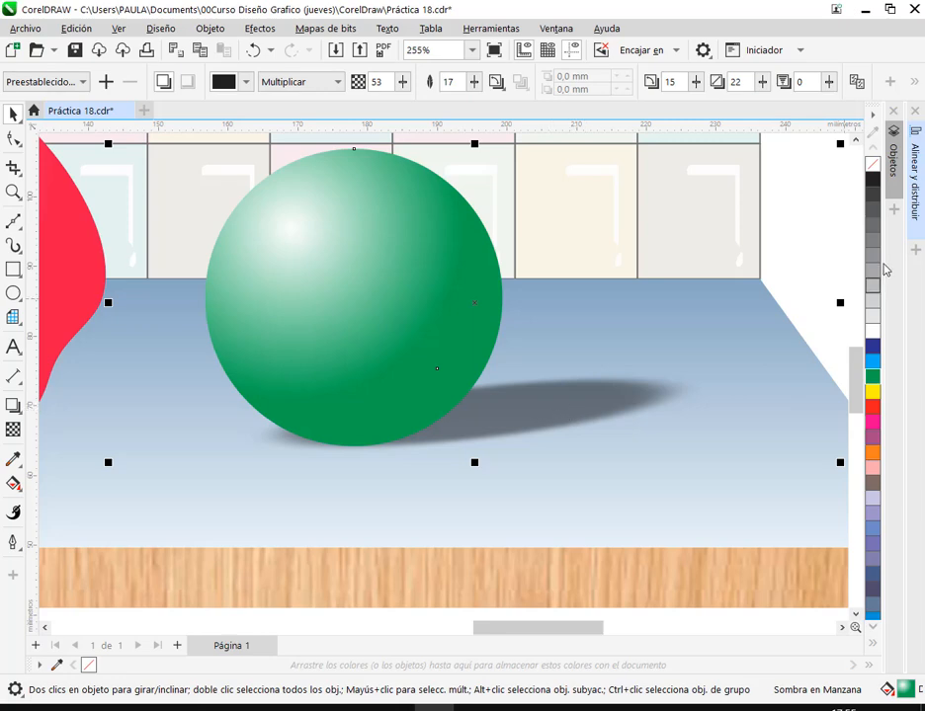
left_click(838, 252)
left_click(246, 82)
left_click(341, 189)
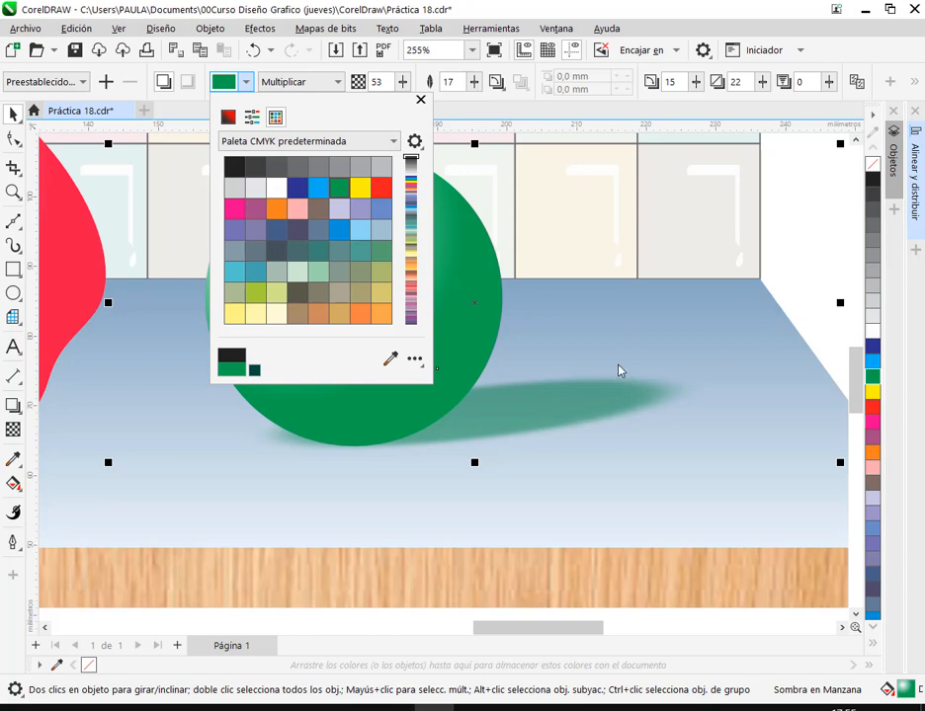
left_click(574, 415)
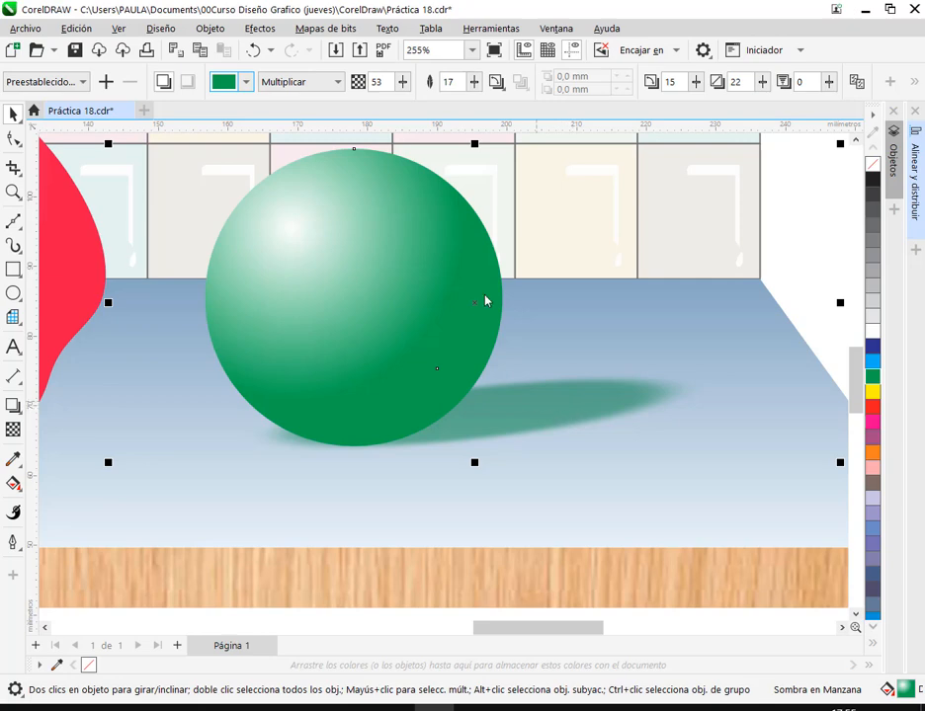
- Try blue and light blue from the default CMYK palette as the sphere's shadow colour, and deselect the sphere
left_click(245, 82)
left_click(321, 191)
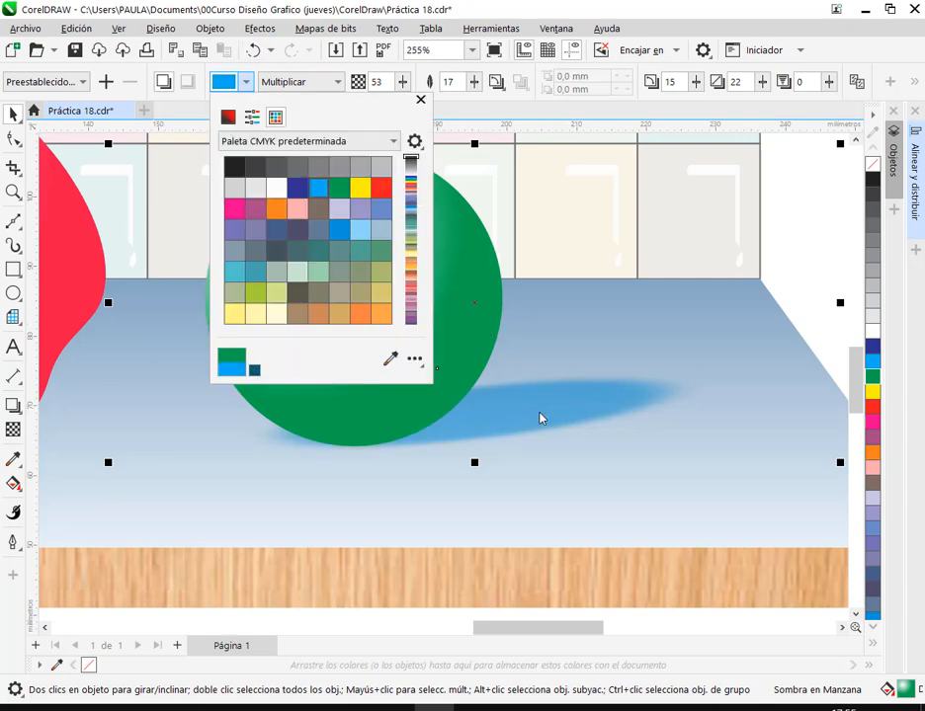
left_click(358, 236)
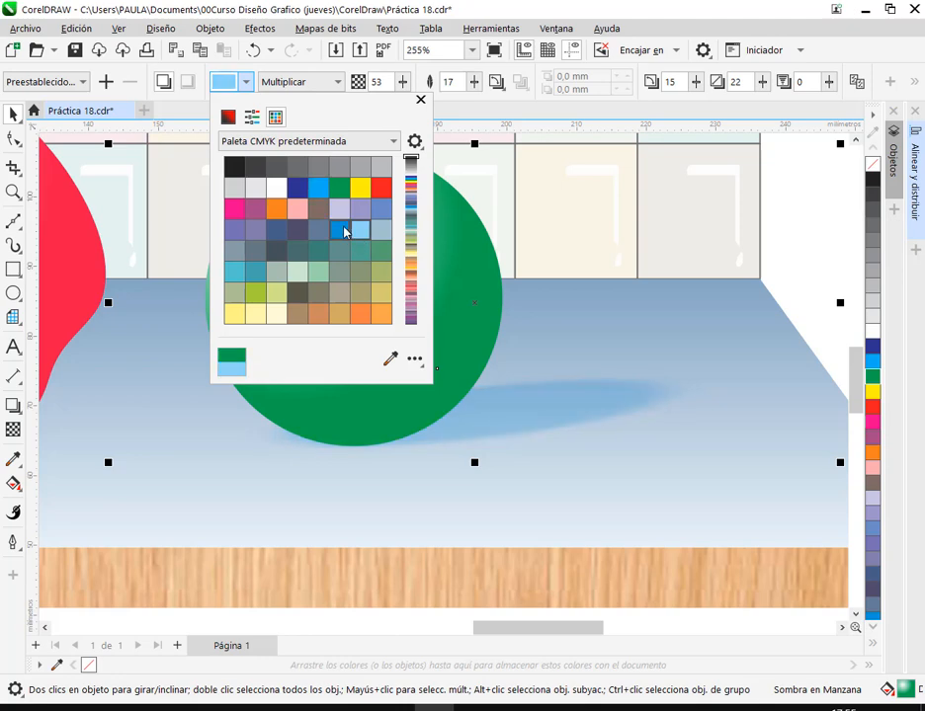
left_click(344, 231)
left_click(359, 231)
left_click(651, 406)
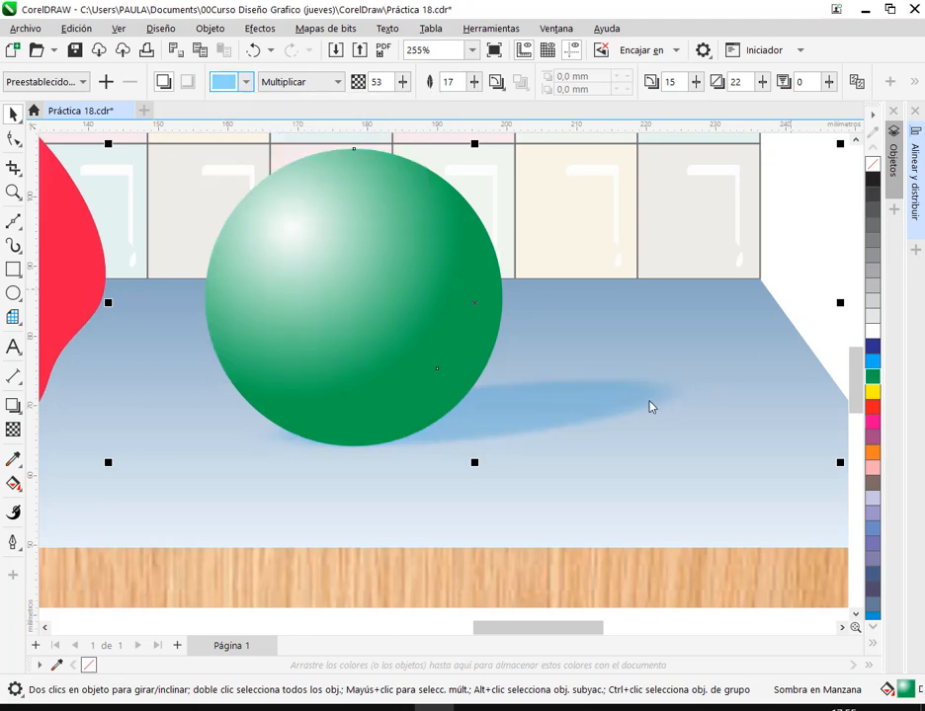
scroll(690, 391, "down", 3)
left_click(805, 339)
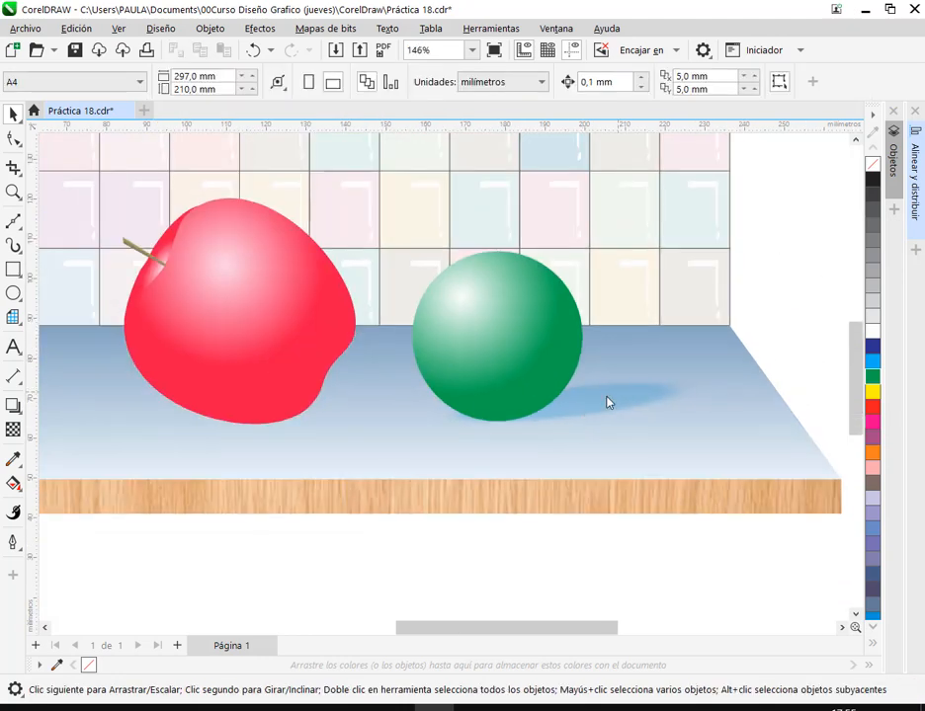
- Move the green sphere with its shadow off the page, beside the other practice spheres below the reference picture
scroll(614, 403, "down", 4)
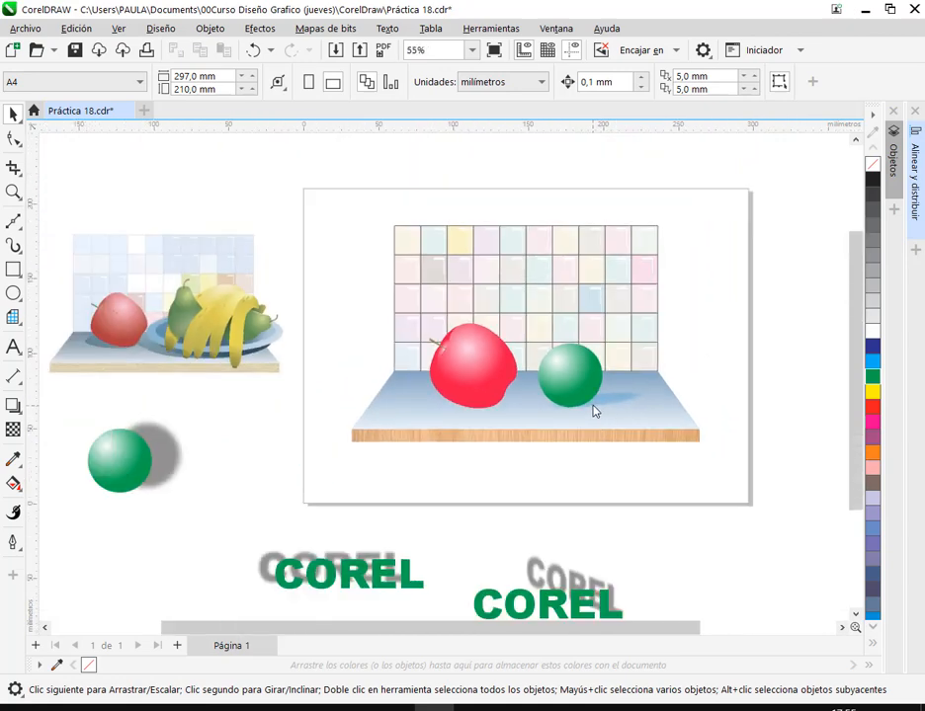
left_click_drag(599, 403, 133, 576)
left_click_drag(287, 502, 440, 423)
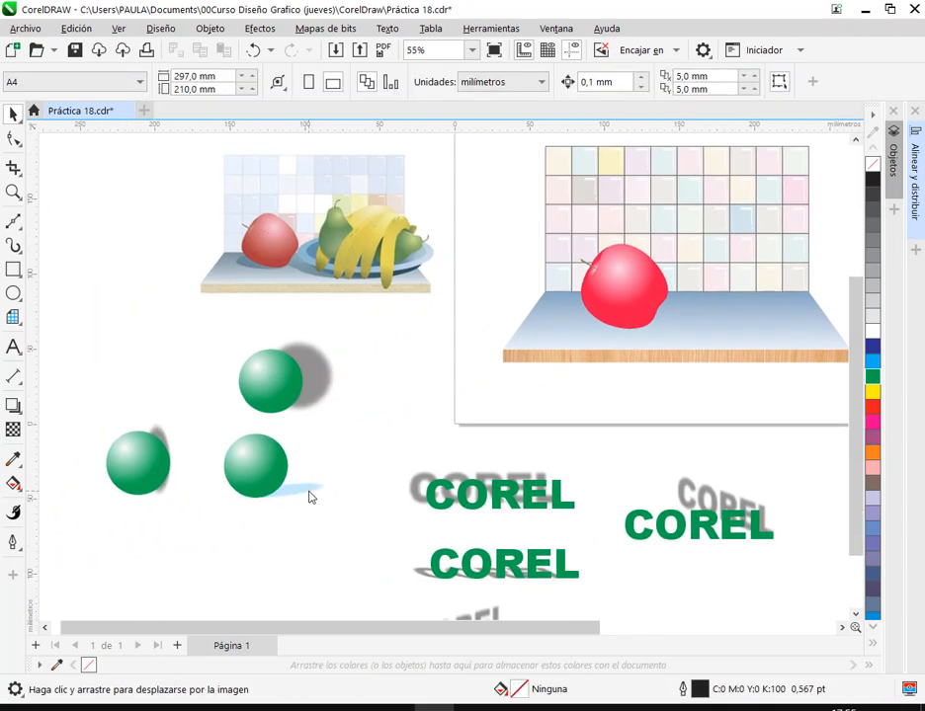
- Set the moved sphere's shadow colour to black from the default CMYK palette and save the document
left_click(245, 82)
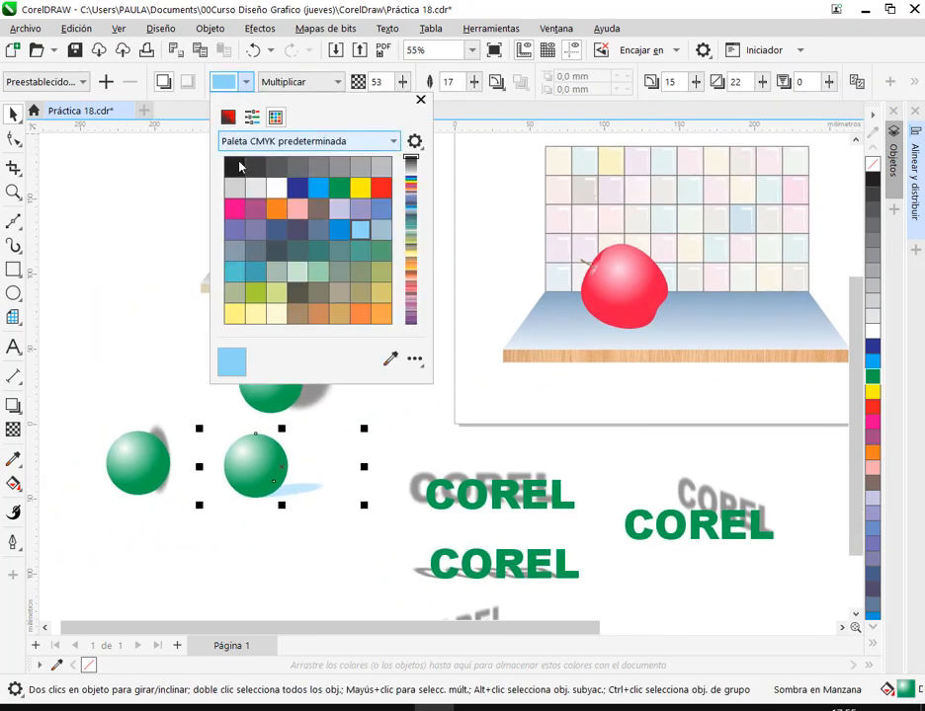
left_click(235, 165)
left_click(392, 398)
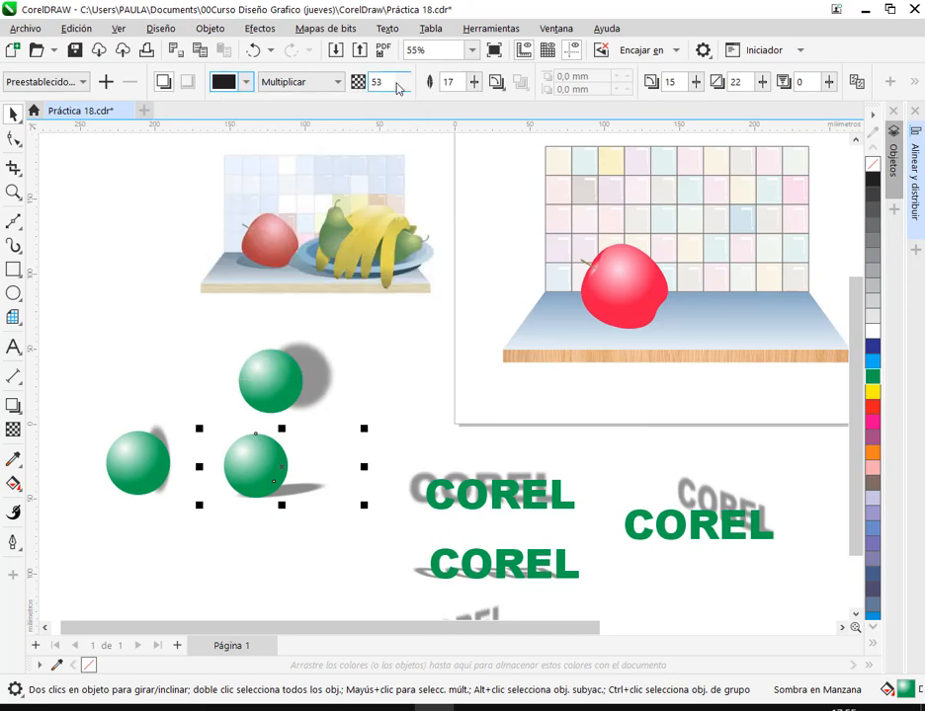
left_click(404, 438)
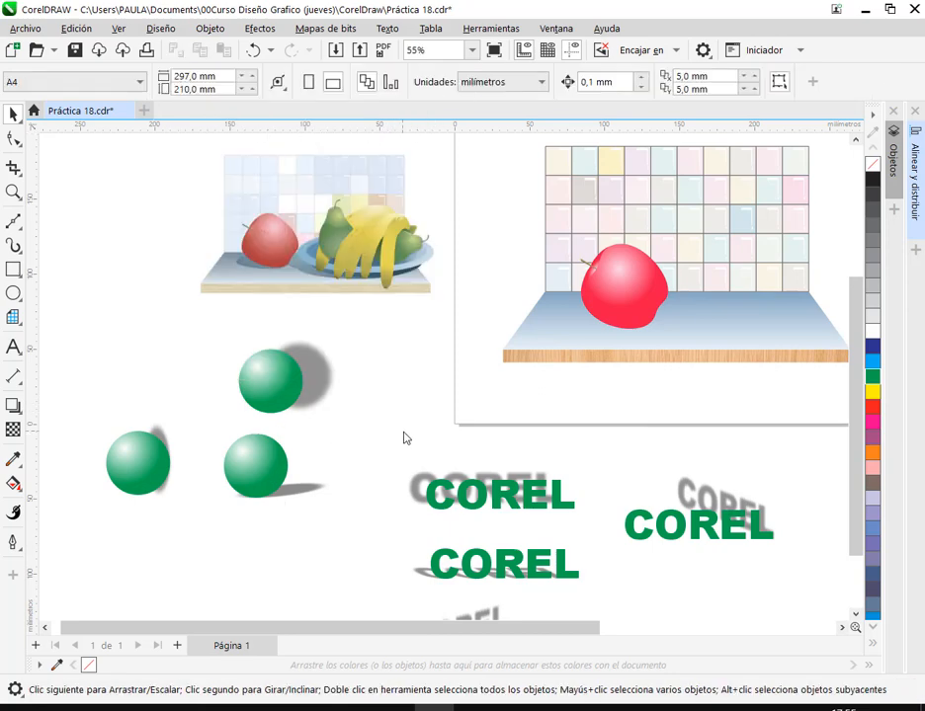
left_click(74, 49)
- Switch to the Google Meet call to check its chat messages, and return to CorelDRAW
left_click(234, 709)
left_click(180, 644)
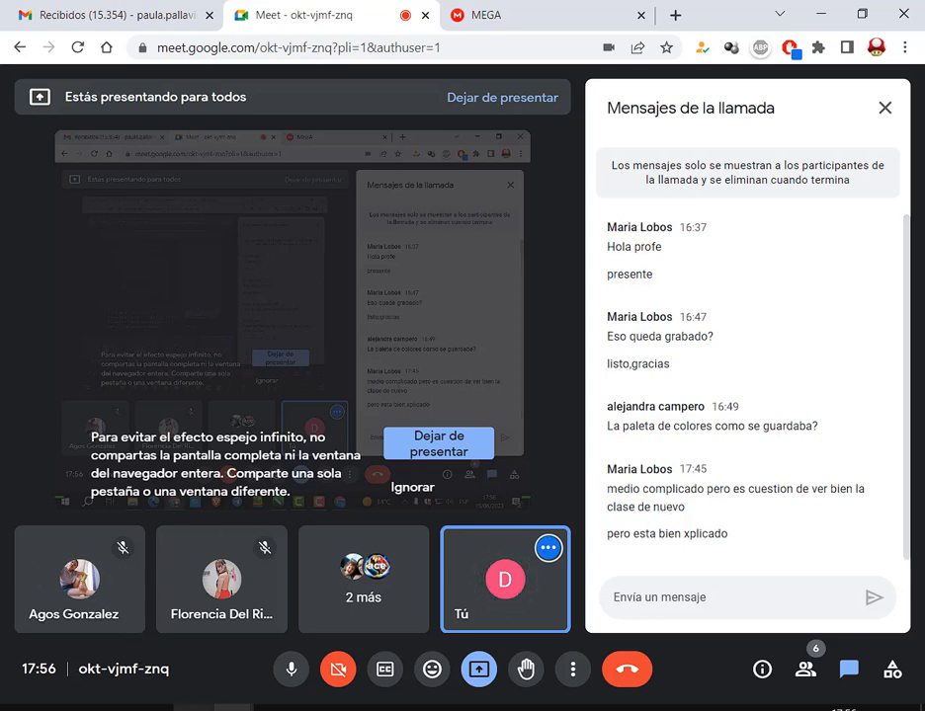
left_click(436, 708)
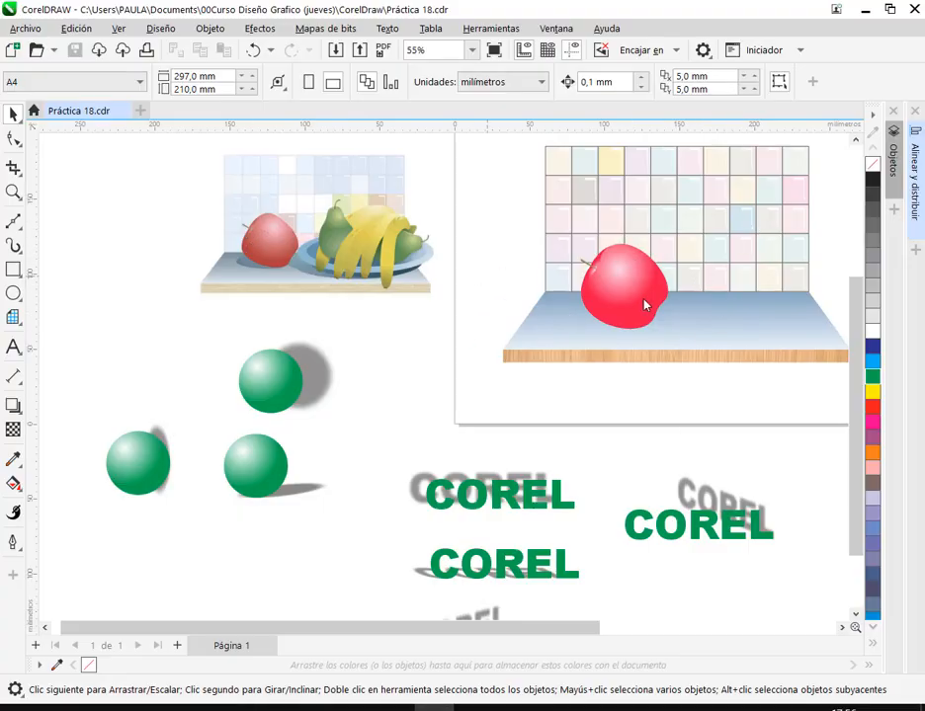
- Examine the finished apple on the shelf and the practice shadows beside the reference still life
scroll(819, 320, "up", 3)
left_click(511, 285)
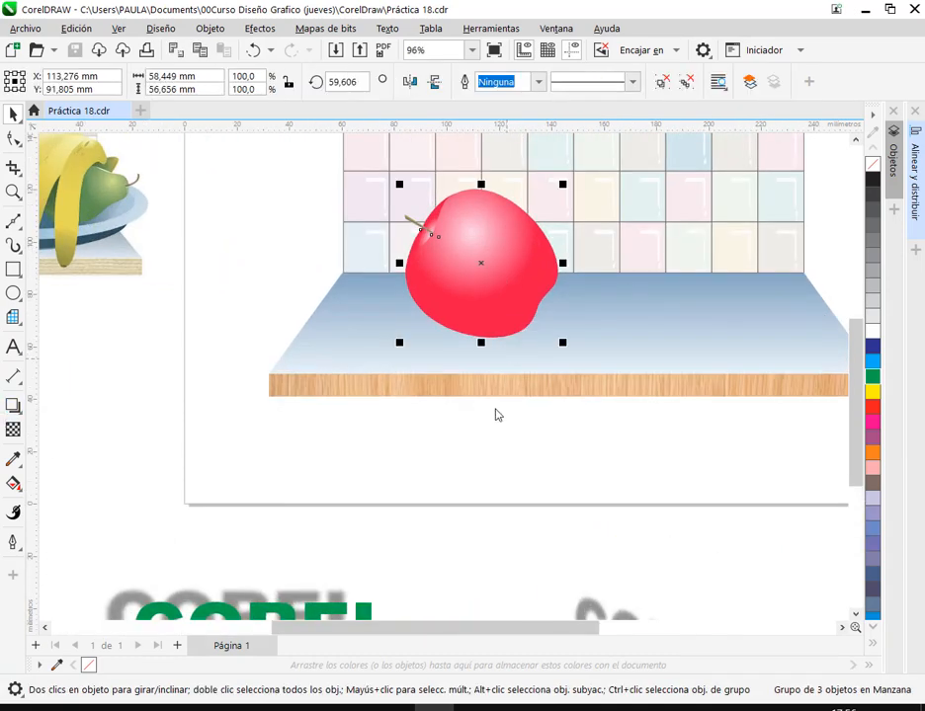
left_click(527, 343)
left_click_drag(393, 380, 619, 405)
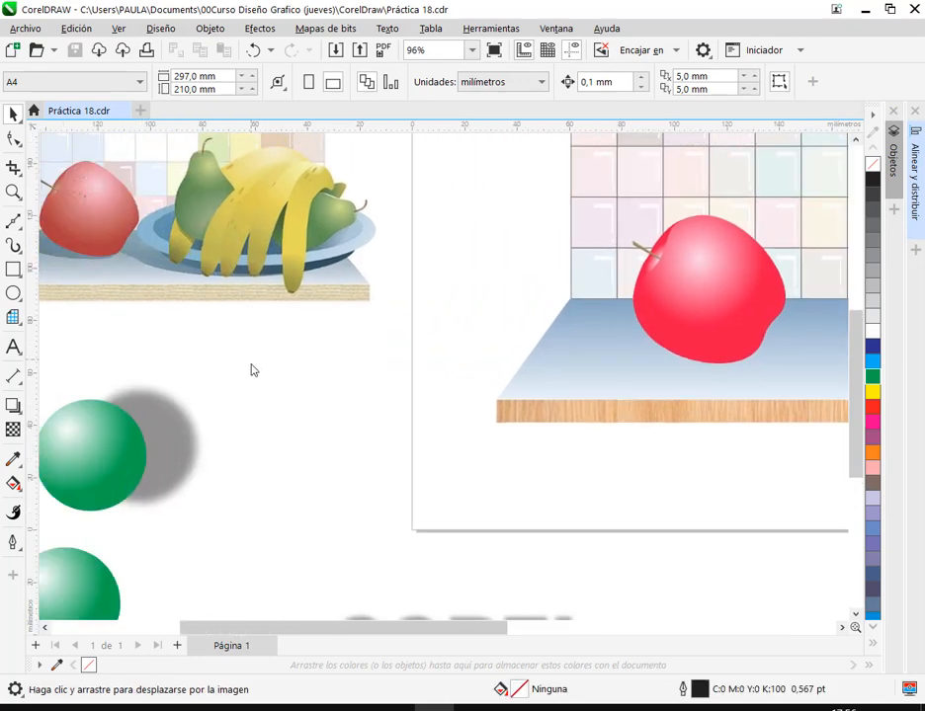
scroll(251, 370, "down", 2)
left_click_drag(328, 425, 495, 273)
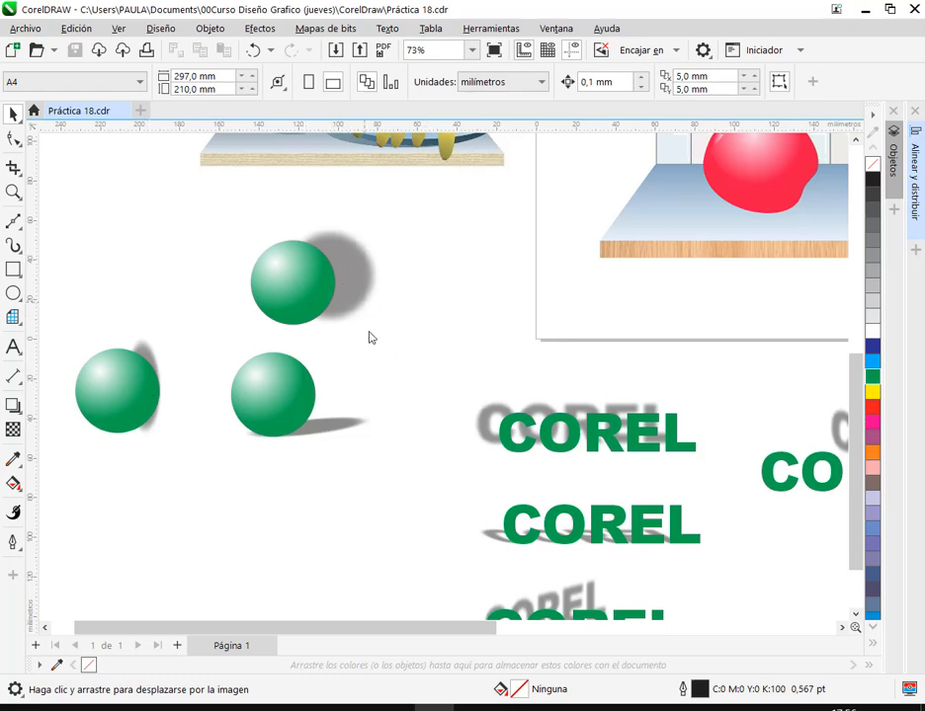
scroll(494, 329, "down", 1)
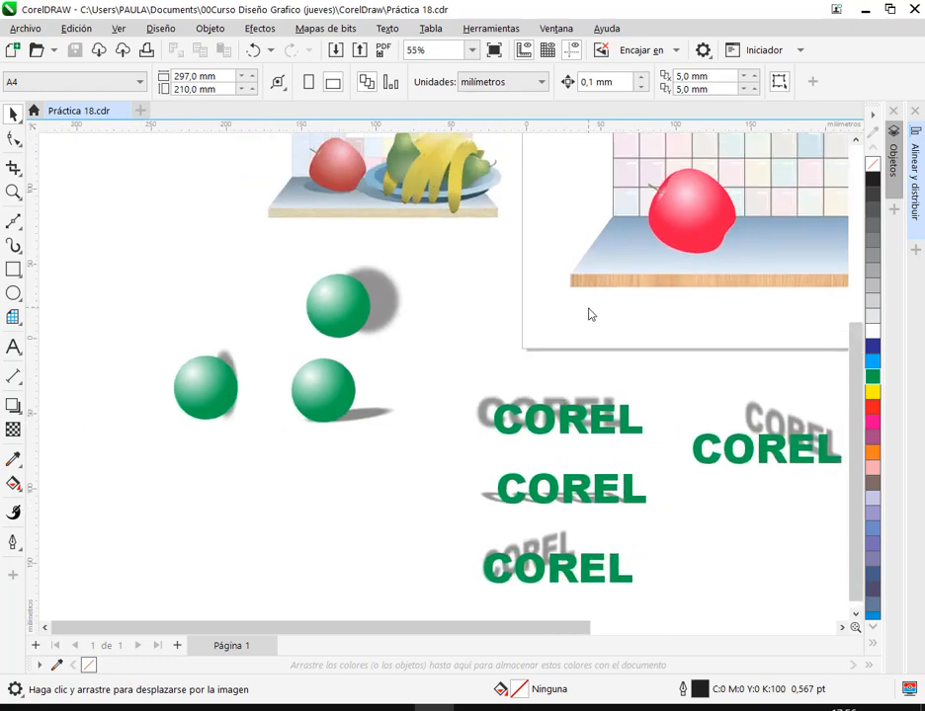
left_click_drag(590, 314, 413, 381)
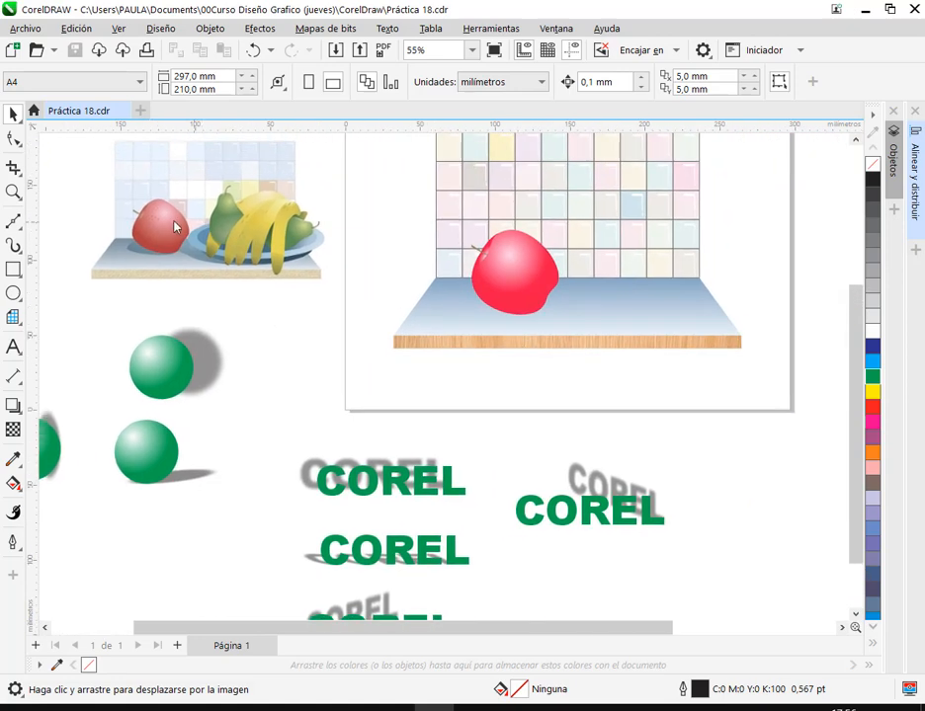
- Examine the fruit plate in the reference picture, especially the shape of the front banana
scroll(174, 227, "up", 4)
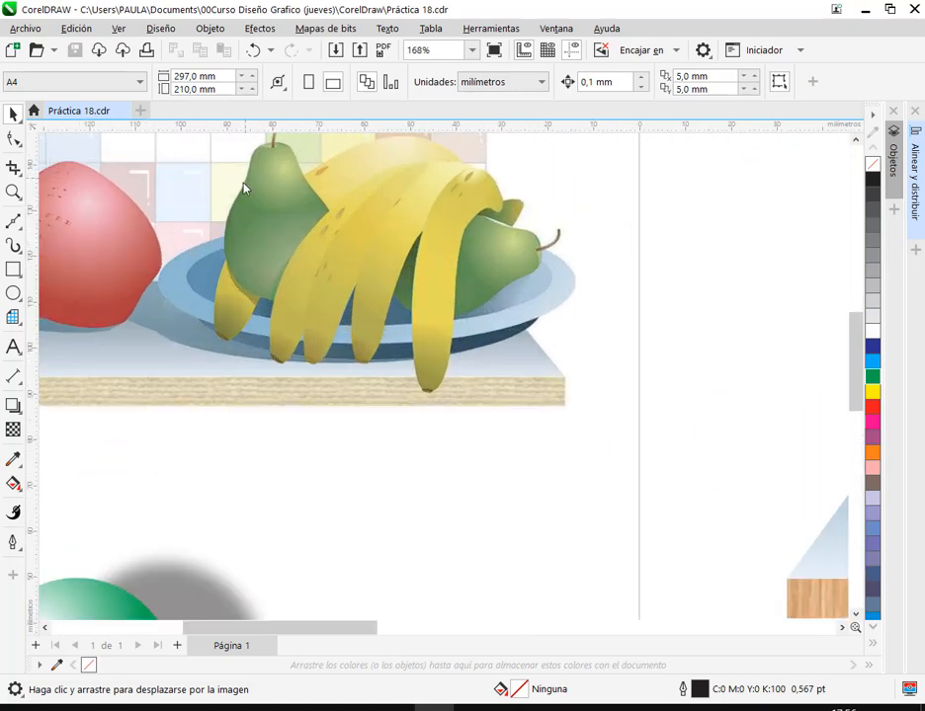
left_click_drag(229, 239, 238, 341)
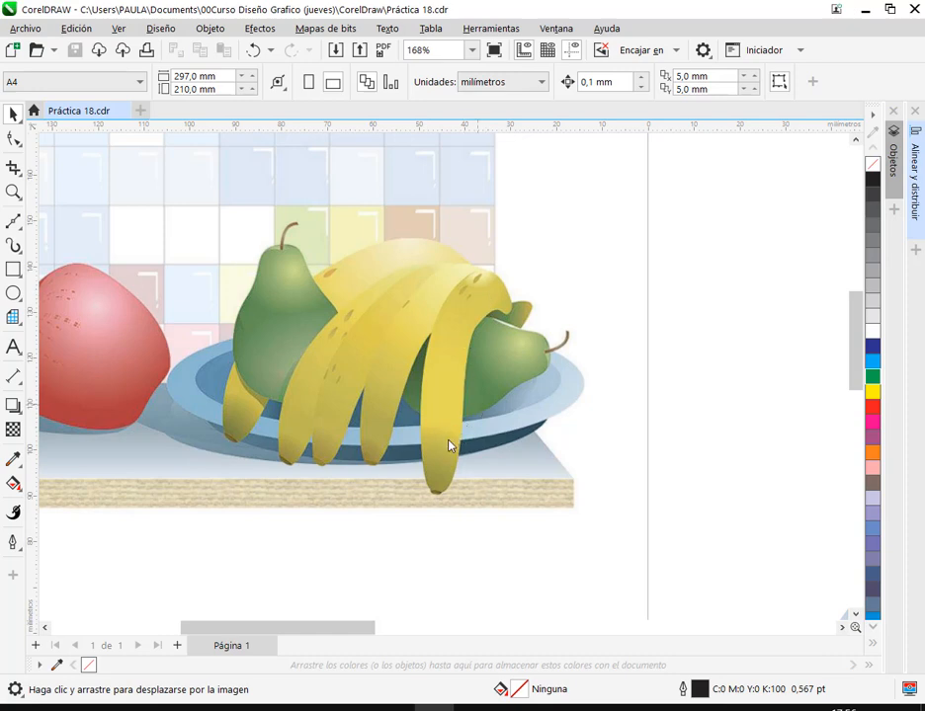
left_click_drag(520, 476, 450, 456)
left_click_drag(385, 446, 380, 436)
left_click_drag(526, 244, 488, 278)
key("Escape")
left_click_drag(519, 254, 488, 275)
key("Escape")
scroll(516, 297, "down", 1)
left_click_drag(555, 332, 396, 346)
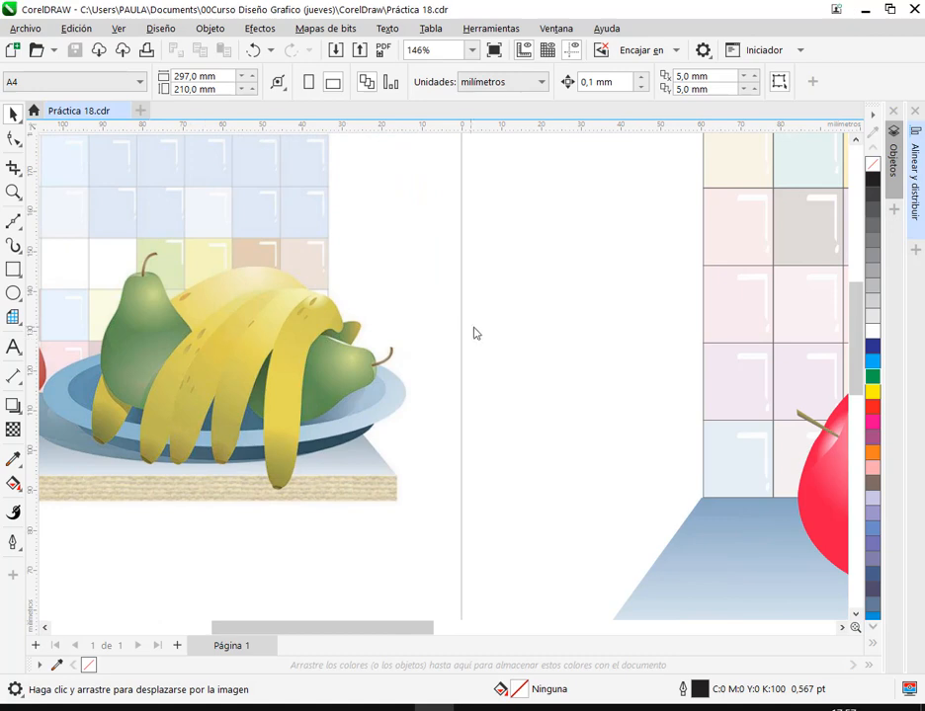
- Draw a closed five-node straight-sided banana outline about 45 mm tall with the Bézier tool, beside the reference fruit plate
scroll(475, 333, "up", 2)
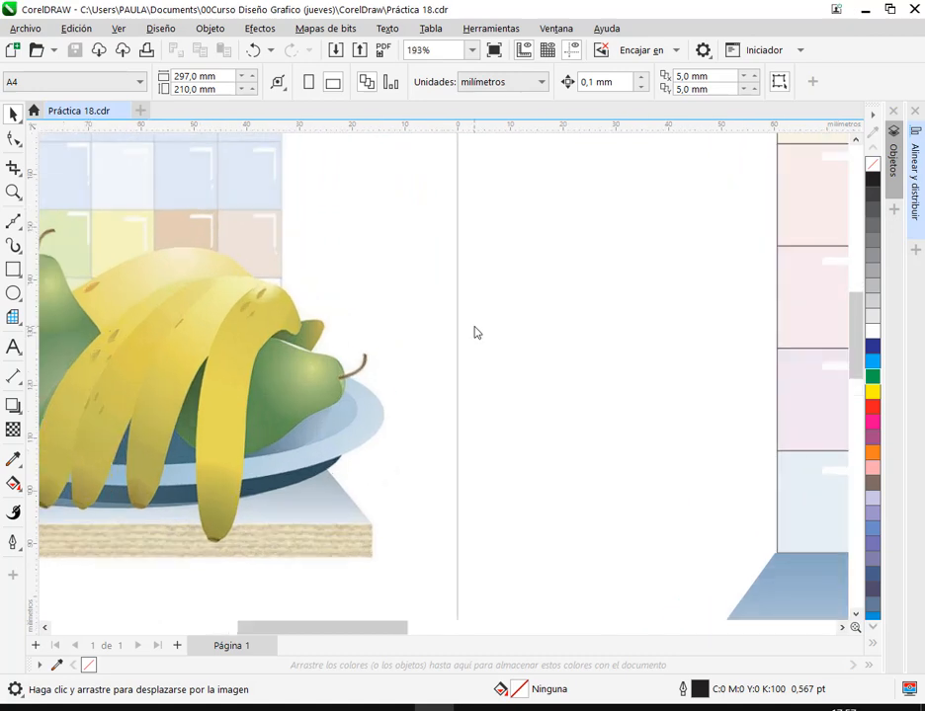
left_click(13, 222)
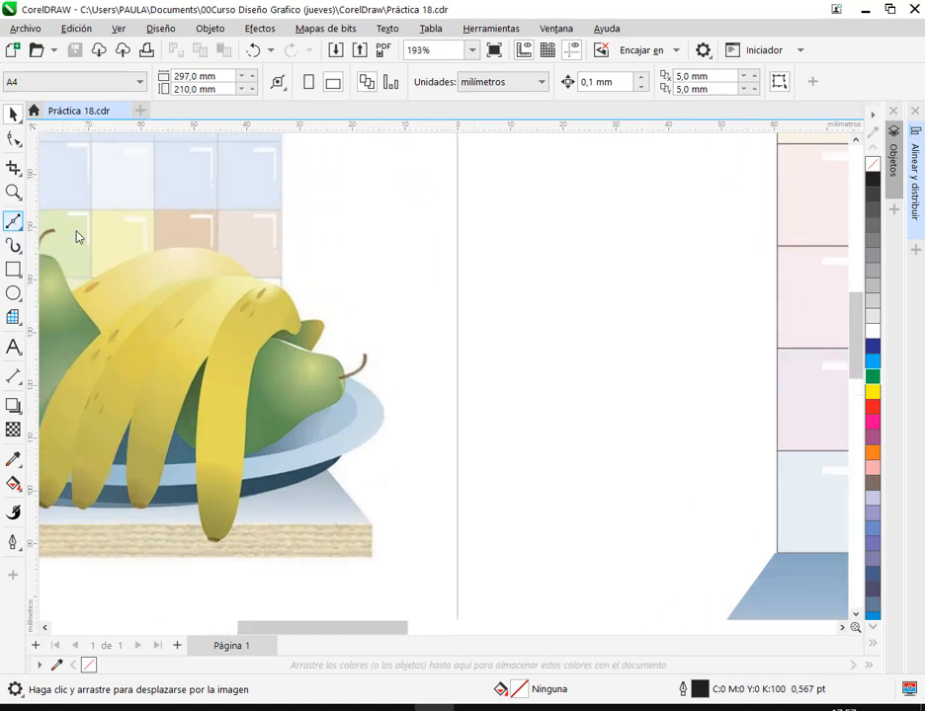
left_click(624, 324)
left_click(570, 291)
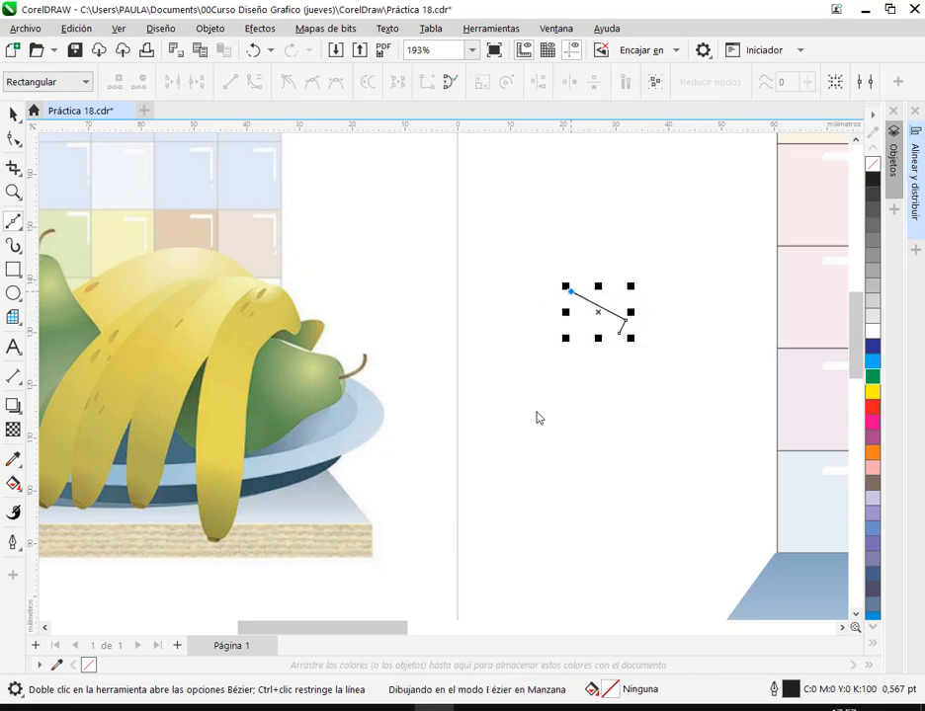
left_click(550, 532)
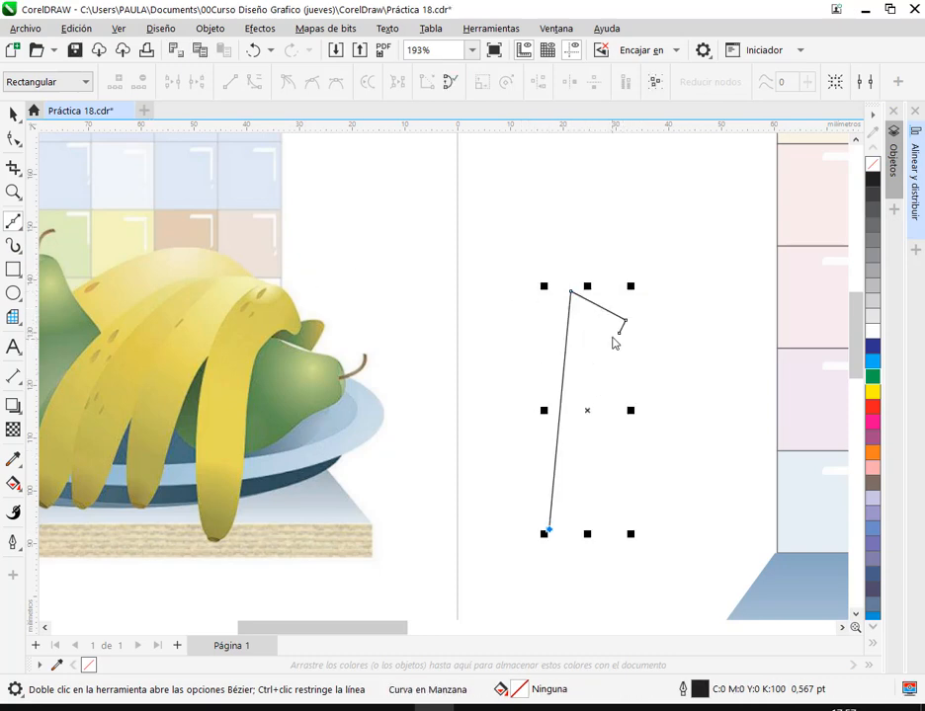
left_click(600, 336)
left_click(619, 334)
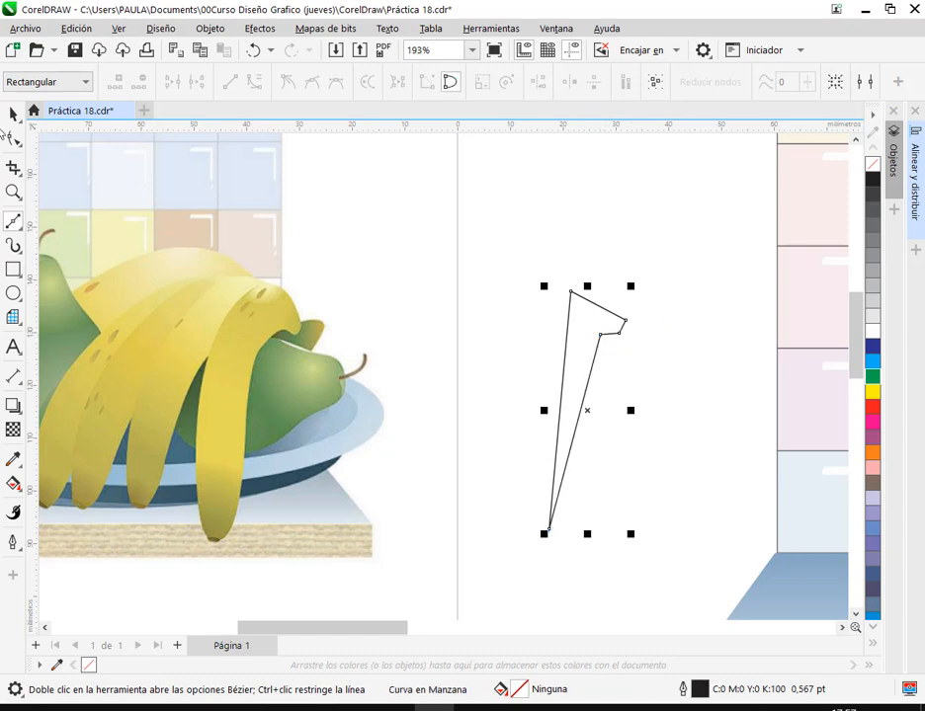
- Convert all segments of the banana outline to curves and make all its nodes smooth
key("F10")
left_click_drag(670, 615, 672, 608)
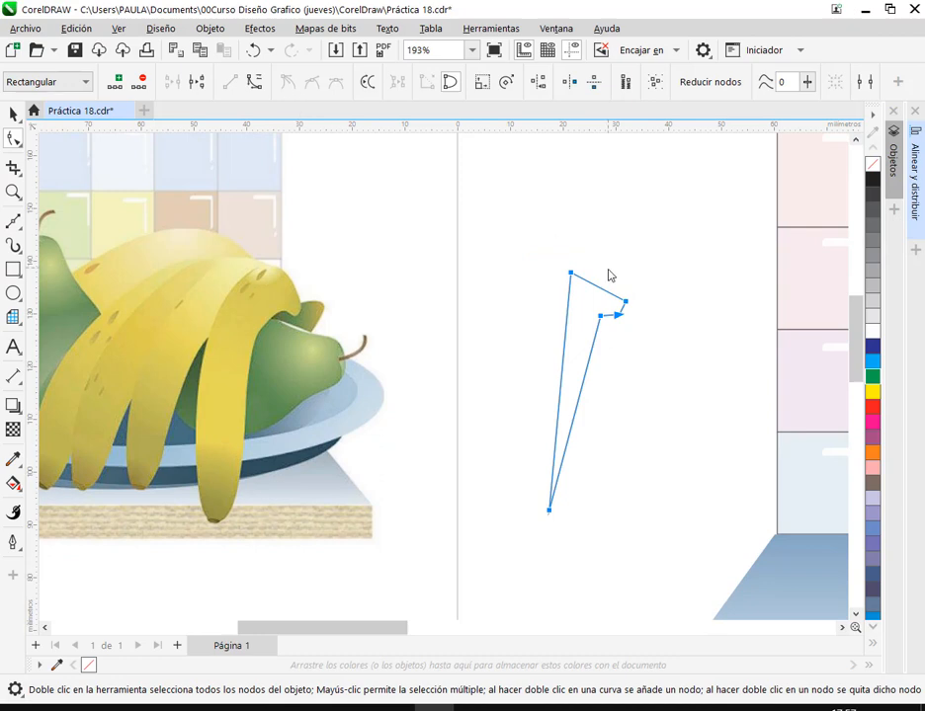
left_click(254, 82)
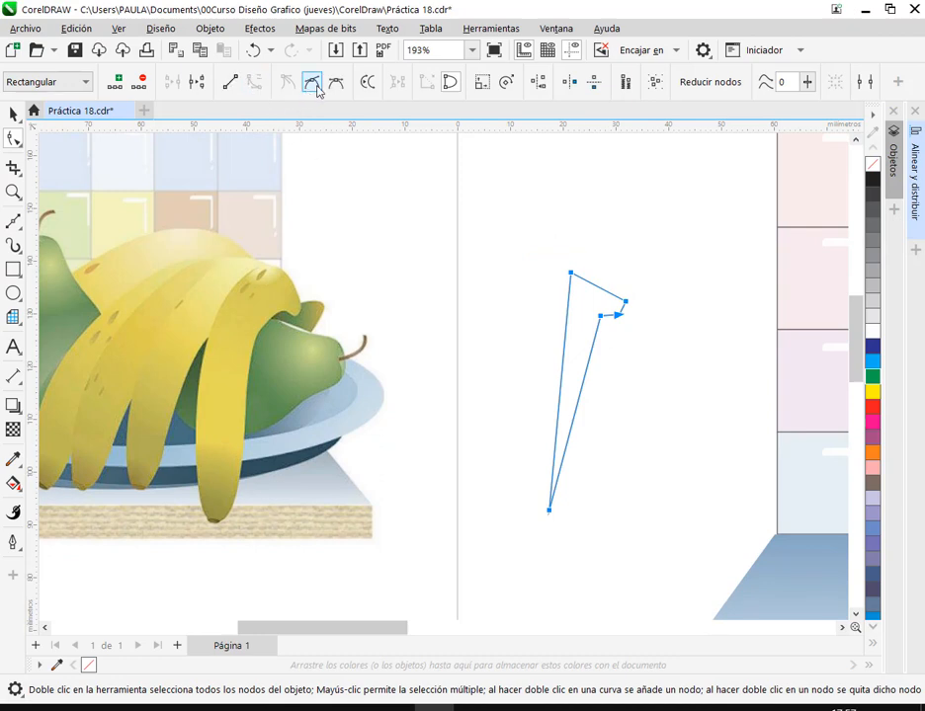
left_click(312, 83)
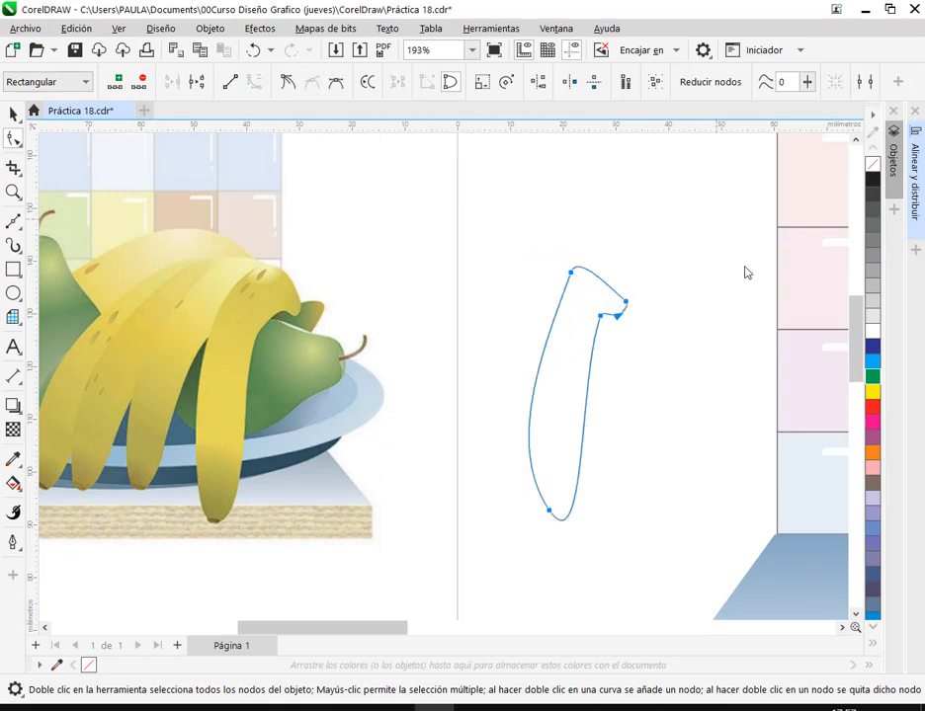
- Round the banana's lower tip by turning its node's control handles nearly horizontal
left_click(578, 561)
left_click(550, 512)
left_click_drag(587, 571, 582, 517)
left_click_drag(474, 500, 541, 518)
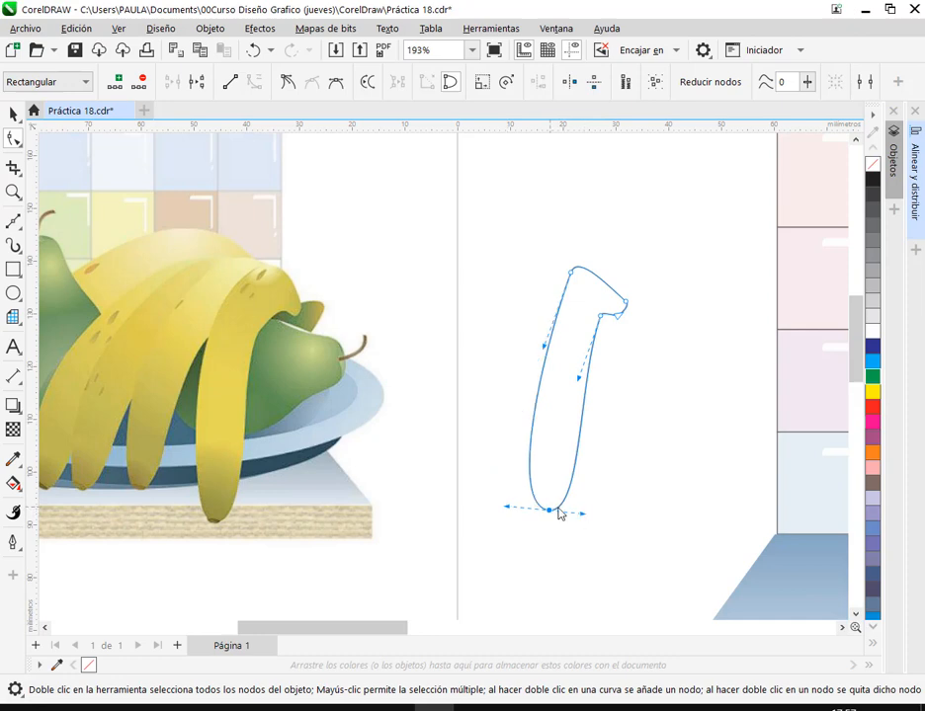
- Arch the banana's top bend with the upper node's handles, and shift and reshape the inner corner node
left_click(572, 271)
left_click_drag(577, 258, 597, 259)
left_click_drag(505, 316, 540, 284)
left_click(624, 299)
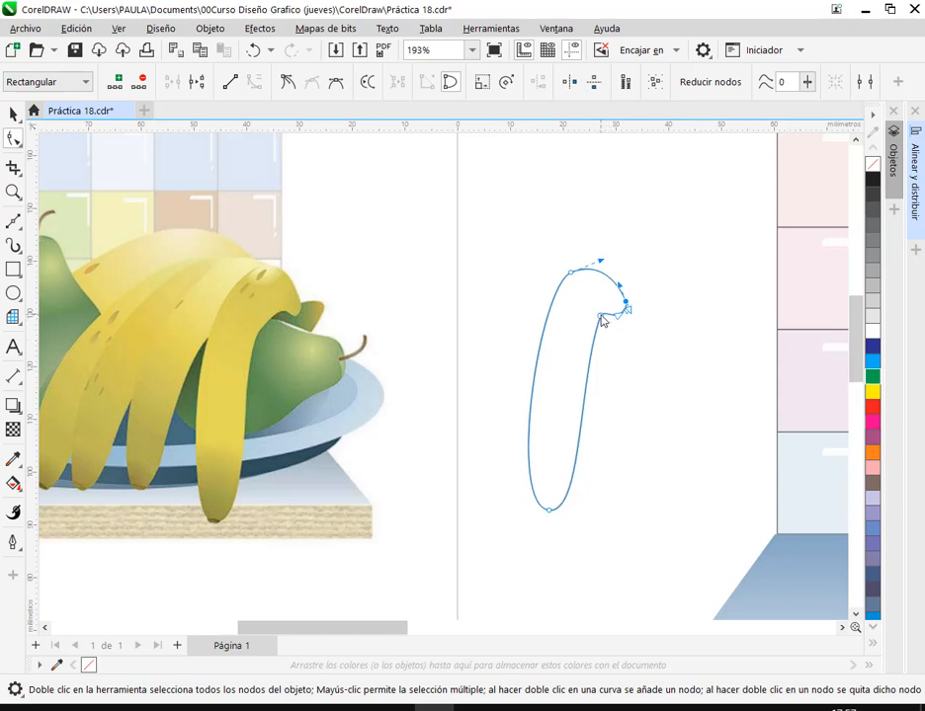
left_click_drag(602, 316, 591, 313)
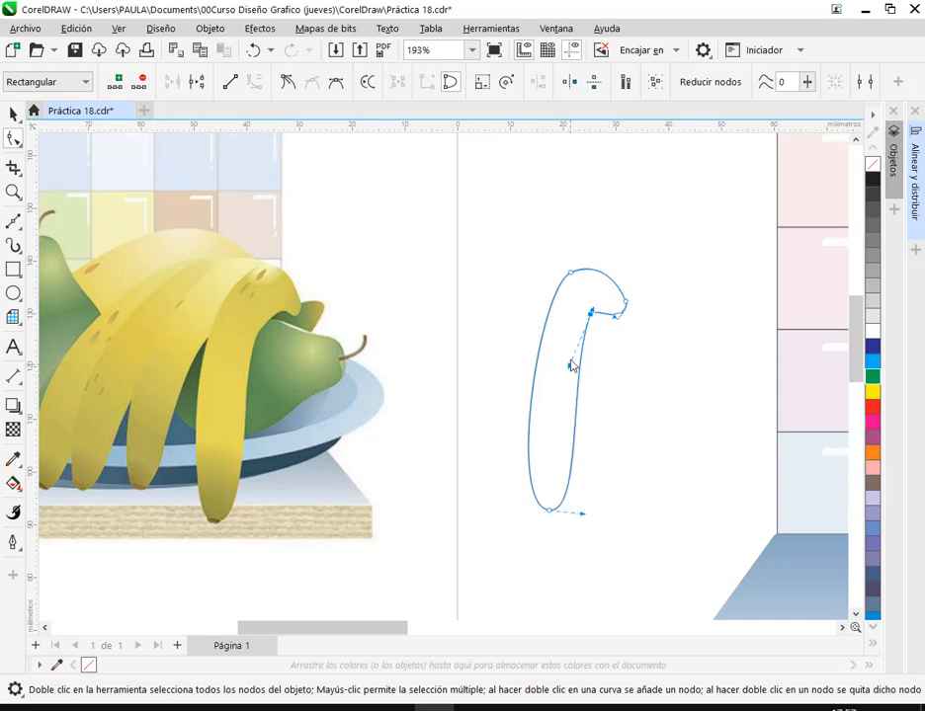
left_click_drag(570, 376, 562, 317)
- Refine the banana's hooked end by moving its tip node, and widen the top bend's curve with its handles
scroll(608, 328, "up", 4)
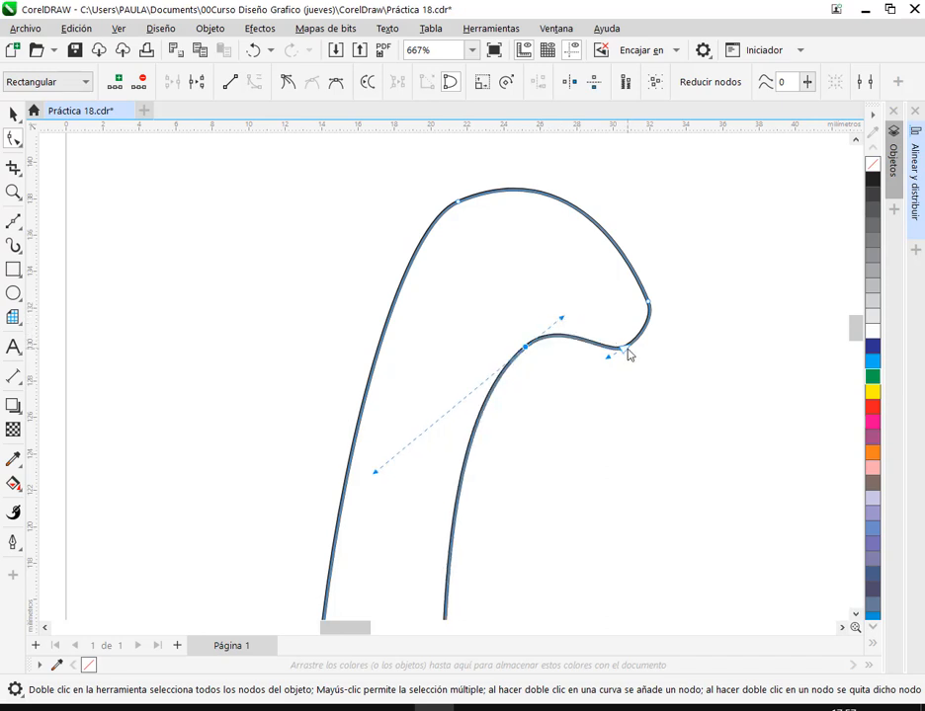
left_click_drag(626, 349, 631, 338)
left_click_drag(528, 351, 596, 302)
scroll(581, 351, "down", 3)
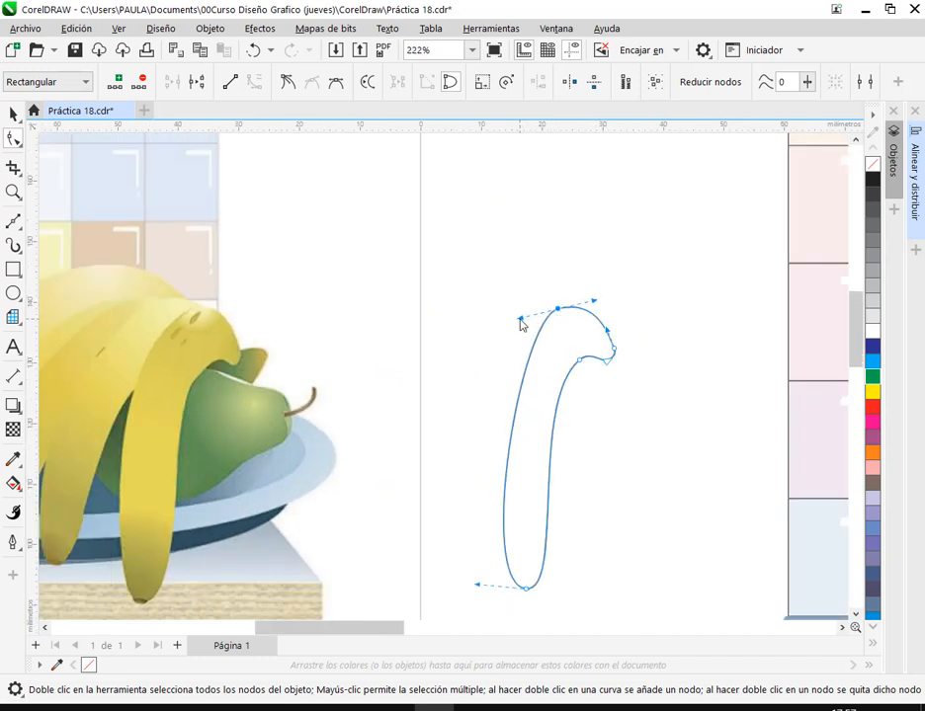
left_click_drag(520, 318, 502, 315)
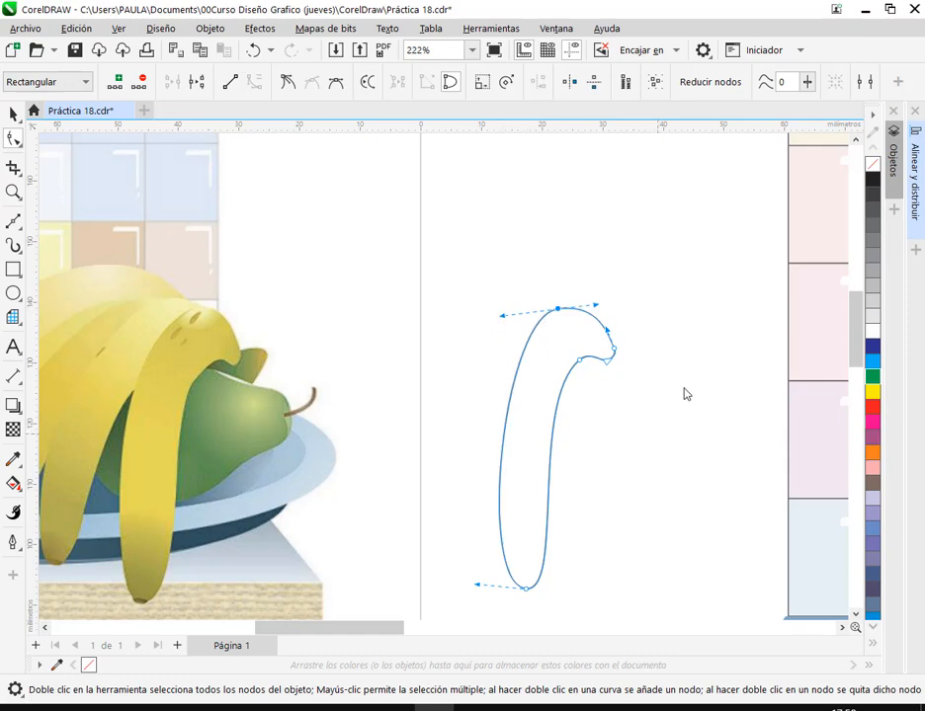
left_click(640, 429)
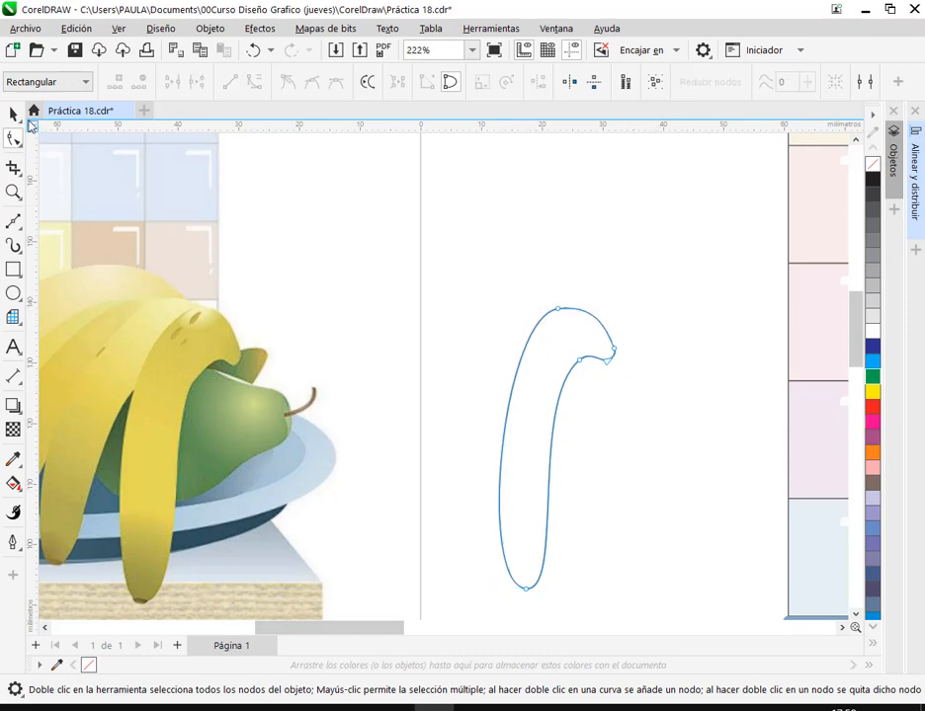
- Move the banana outline slightly left, to X 18.34 mm and Y 116.203 mm
left_click(14, 114)
left_click(671, 273)
left_click_drag(588, 360, 563, 362)
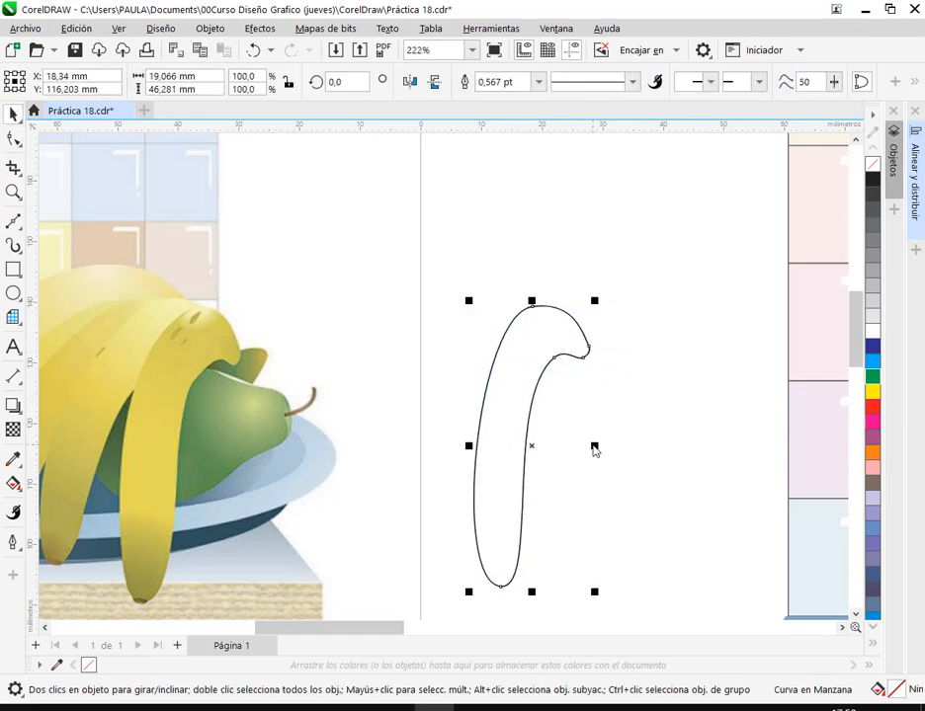
- Give the banana outline an elliptical gradient fill
left_click_drag(594, 450, 601, 409)
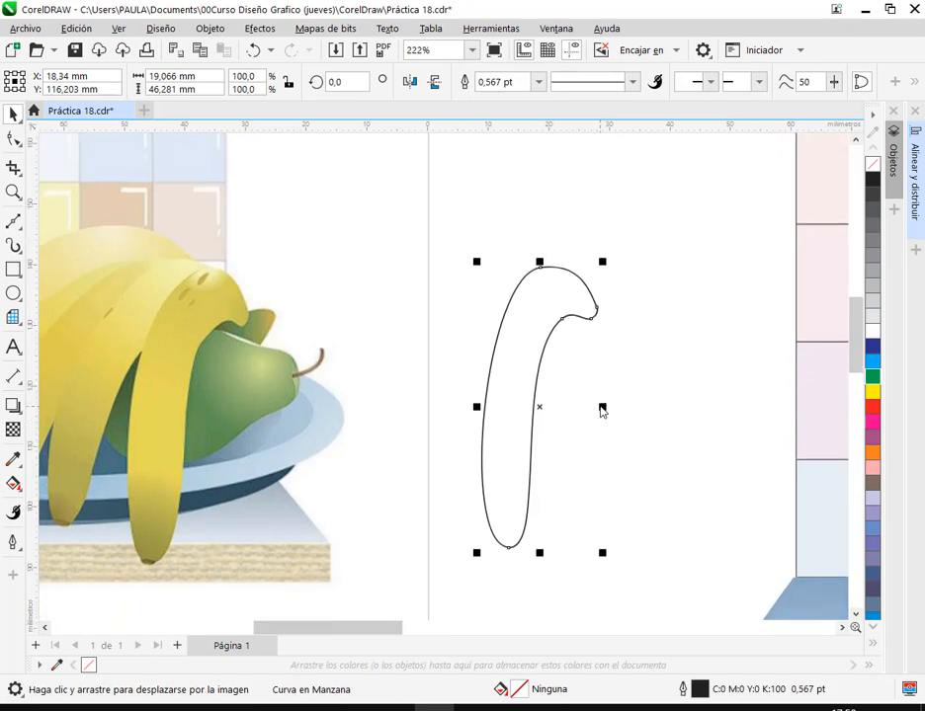
left_click(8, 490)
left_click(76, 484)
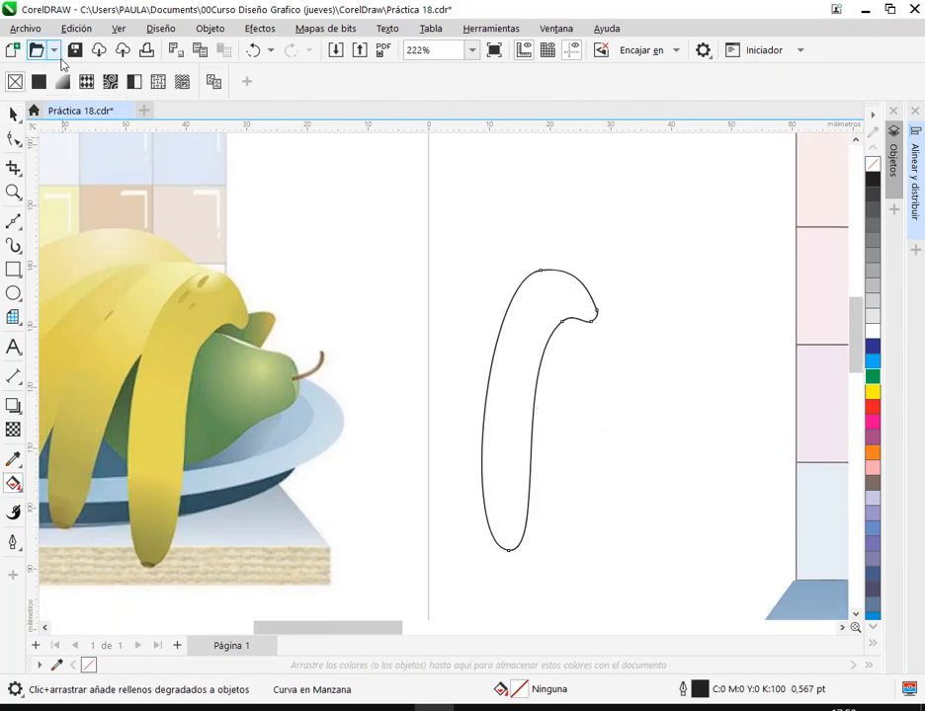
left_click(63, 83)
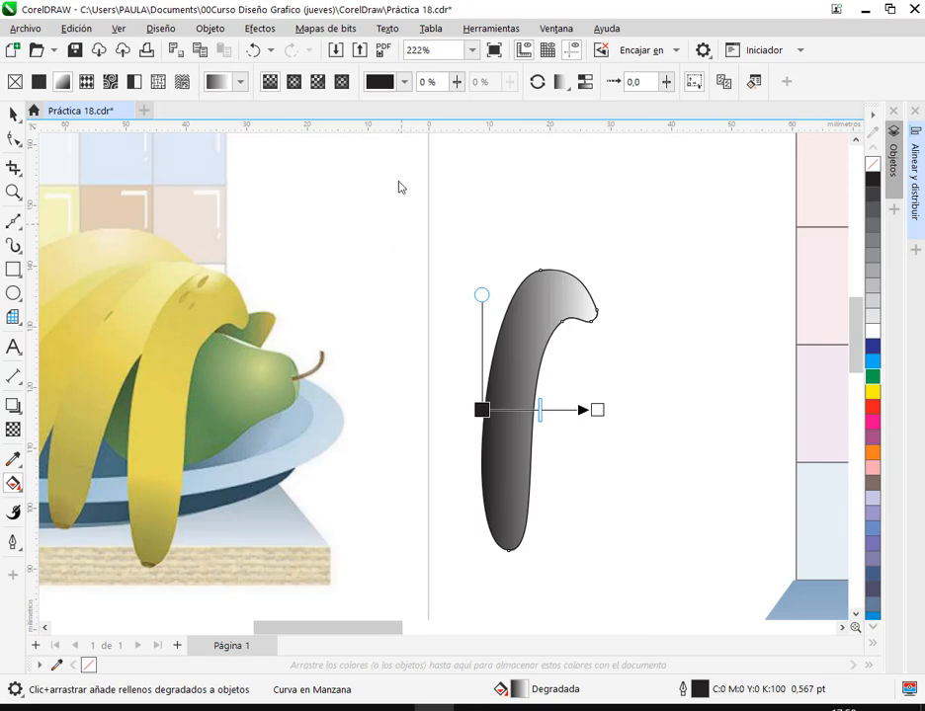
left_click(293, 82)
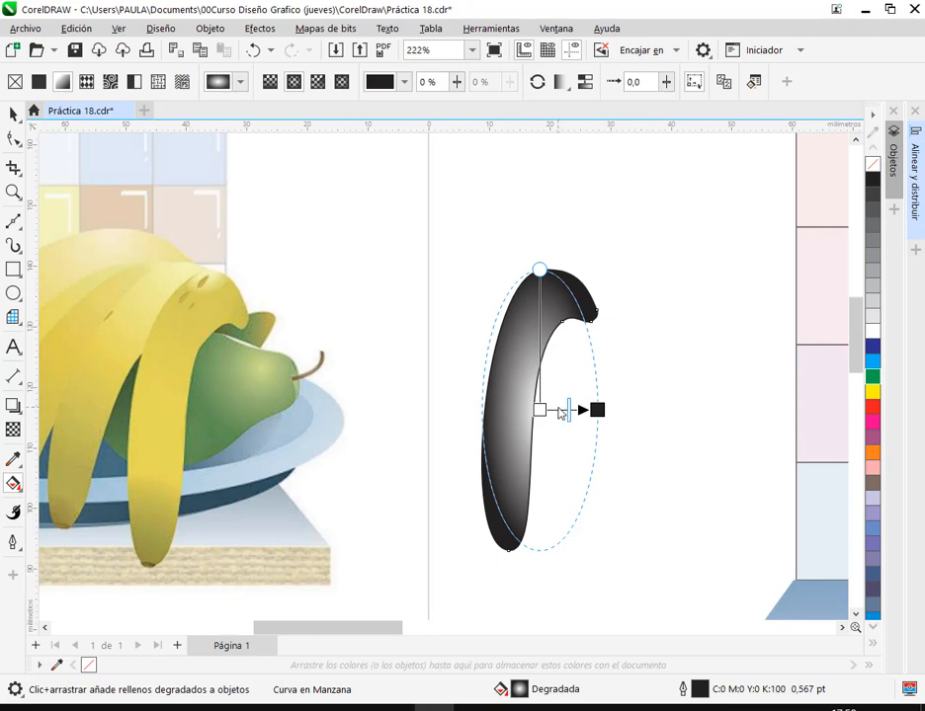
- Centre the elliptical gradient on the banana's top bend, shrink it, and angle its outer end toward the hooked tip
left_click_drag(558, 407, 553, 334)
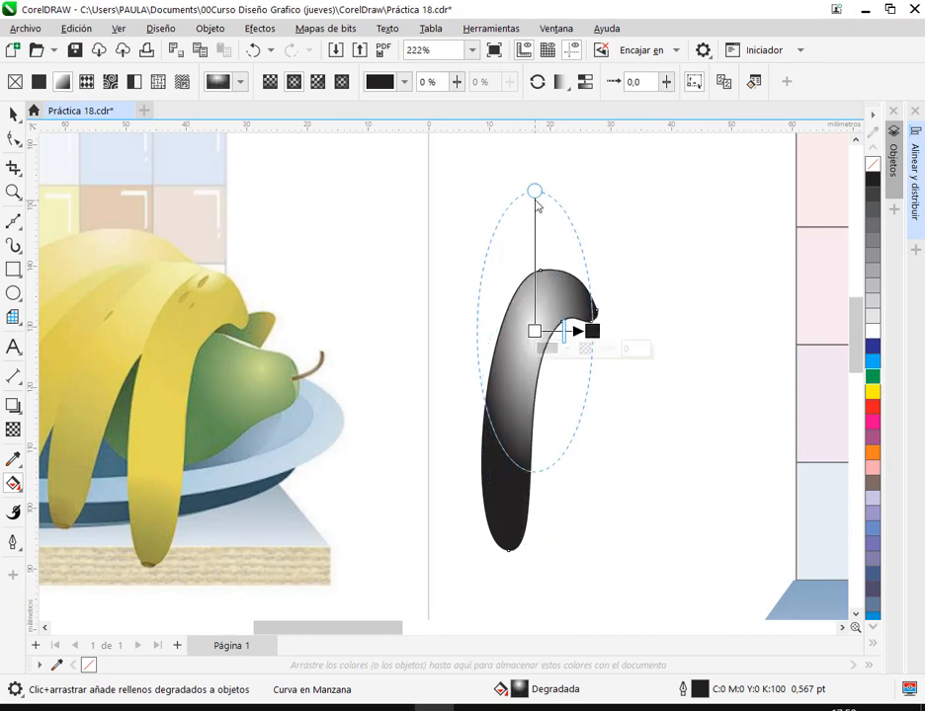
mouse_move(533, 195)
left_mouse_down()
mouse_move(533, 277)
mouse_move(535, 243)
left_mouse_up()
left_click_drag(593, 333, 570, 327)
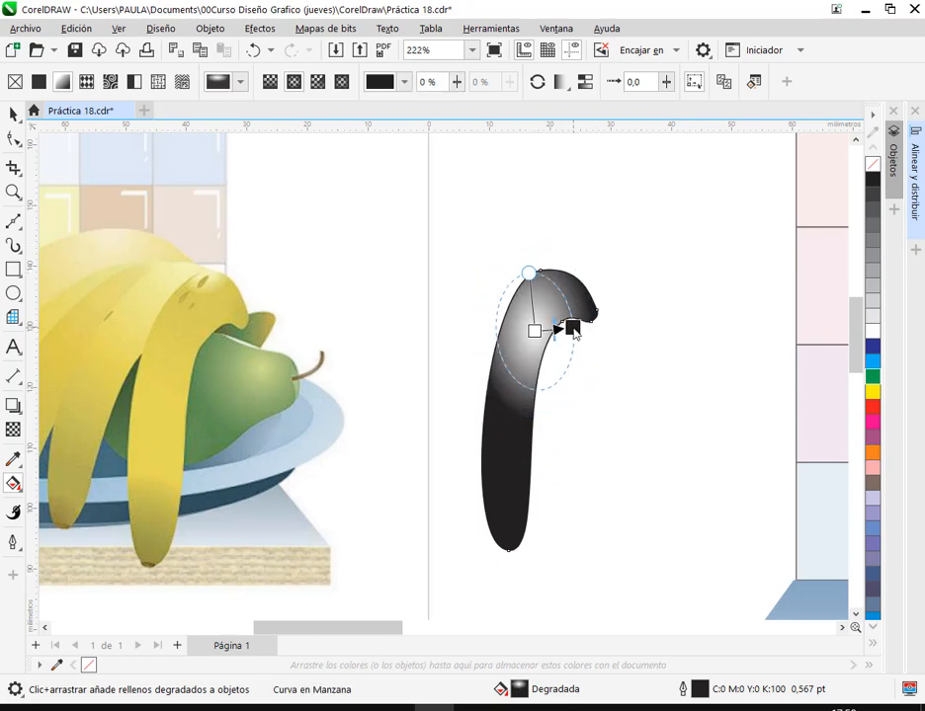
mouse_move(570, 329)
left_mouse_down()
mouse_move(588, 330)
mouse_move(587, 338)
left_mouse_up()
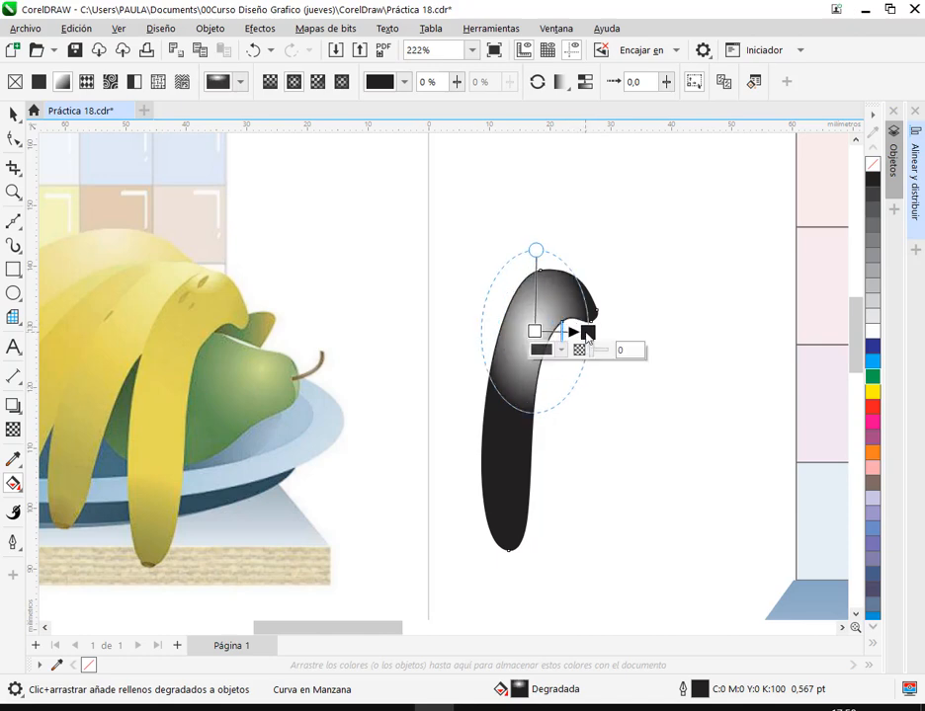
left_click_drag(535, 331, 540, 296)
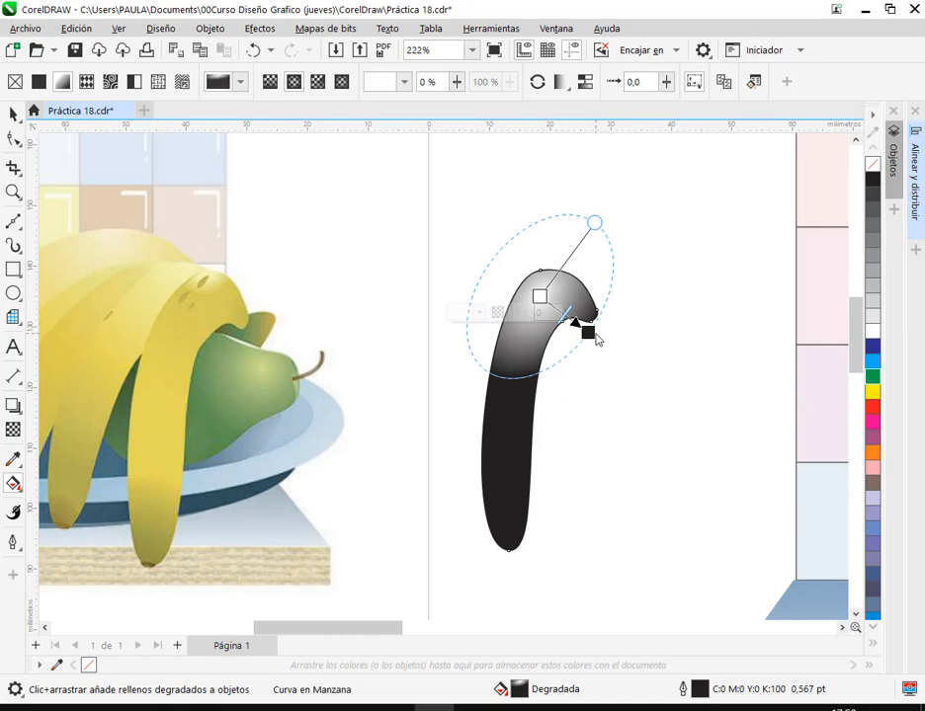
left_click_drag(596, 336, 596, 323)
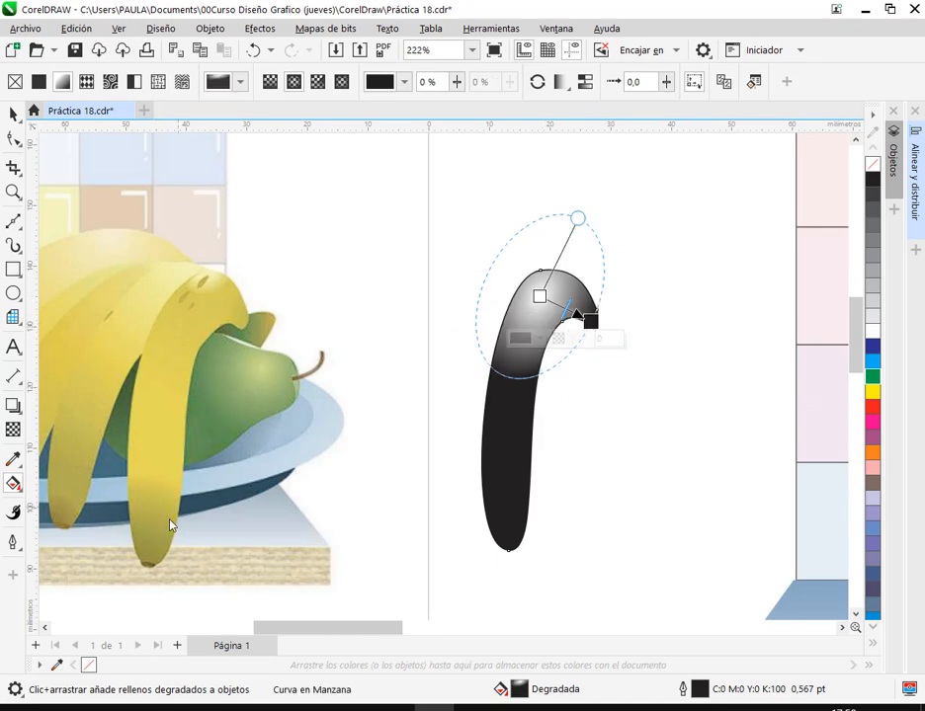
- Tint the gradient's centre pale yellow, colour its outer end brown, and stretch it down to the banana's lower tip
left_click(541, 297)
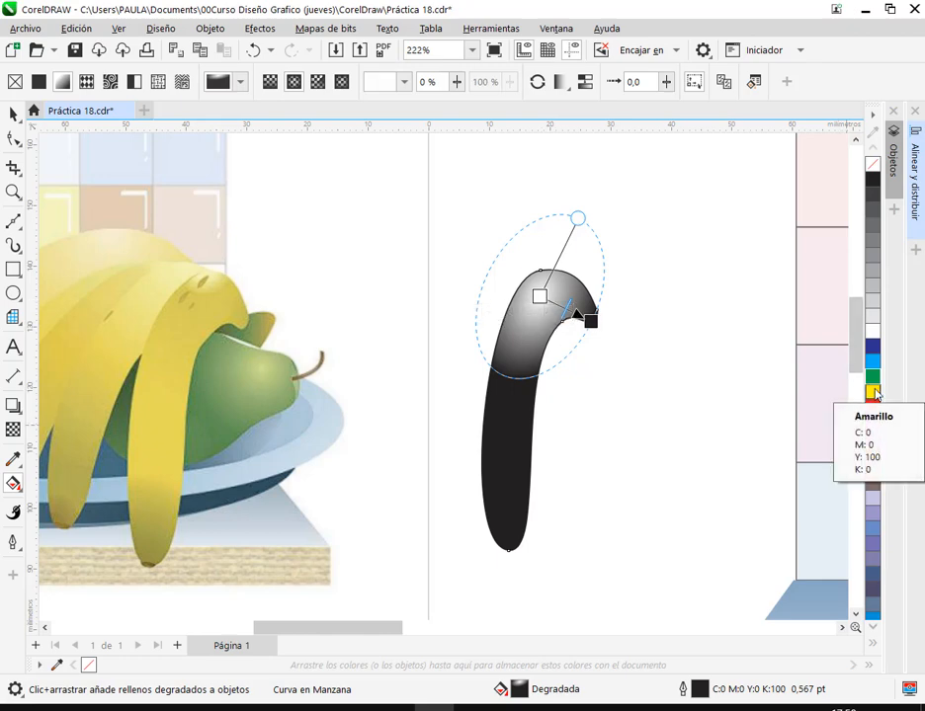
left_click(875, 393, "ctrl")
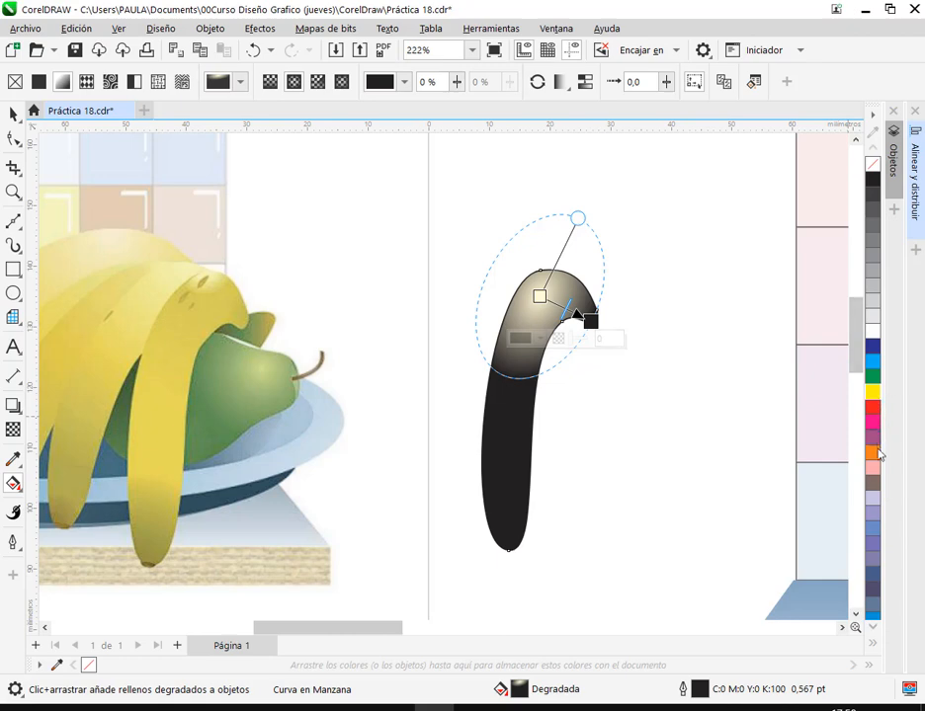
left_click(878, 484)
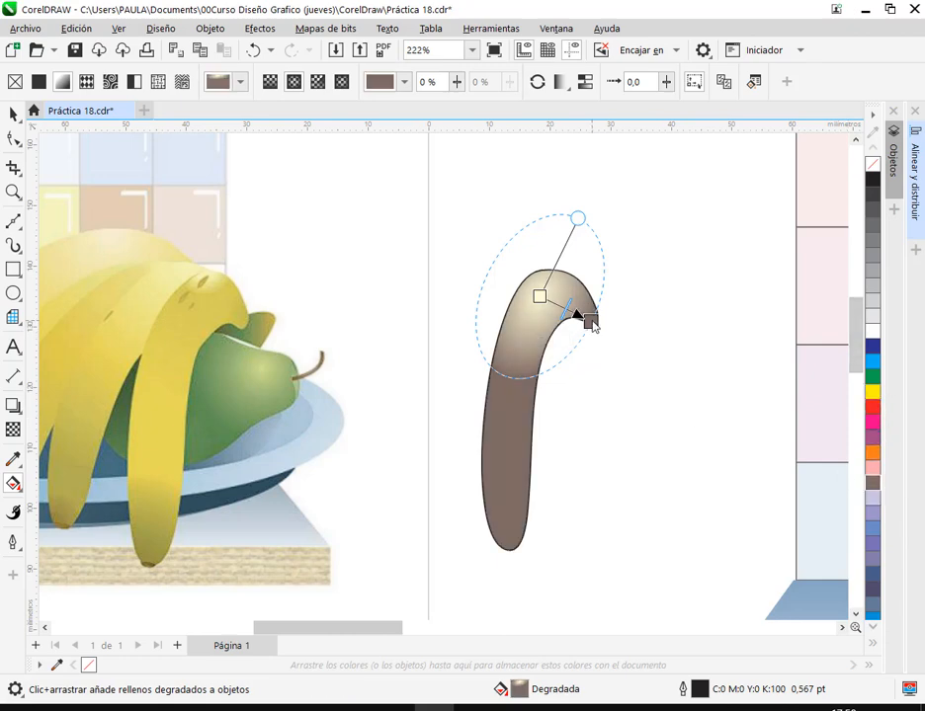
left_click_drag(593, 327, 493, 535)
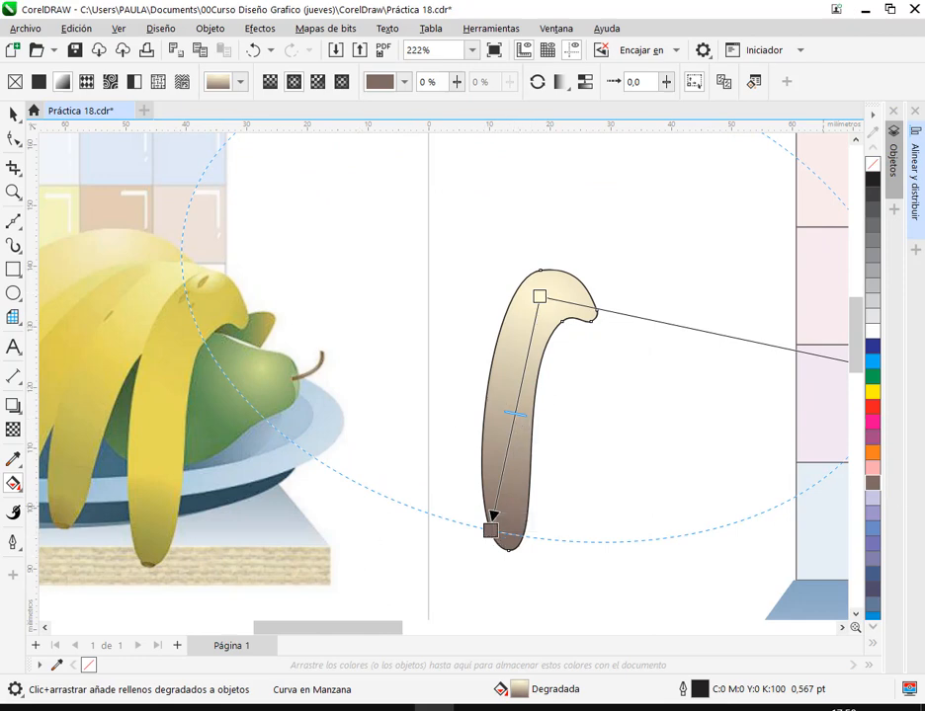
- Recolour the gradient's lower end yellow mixed with brown, and add a yellow intermediate stop at 47%
left_click(873, 395)
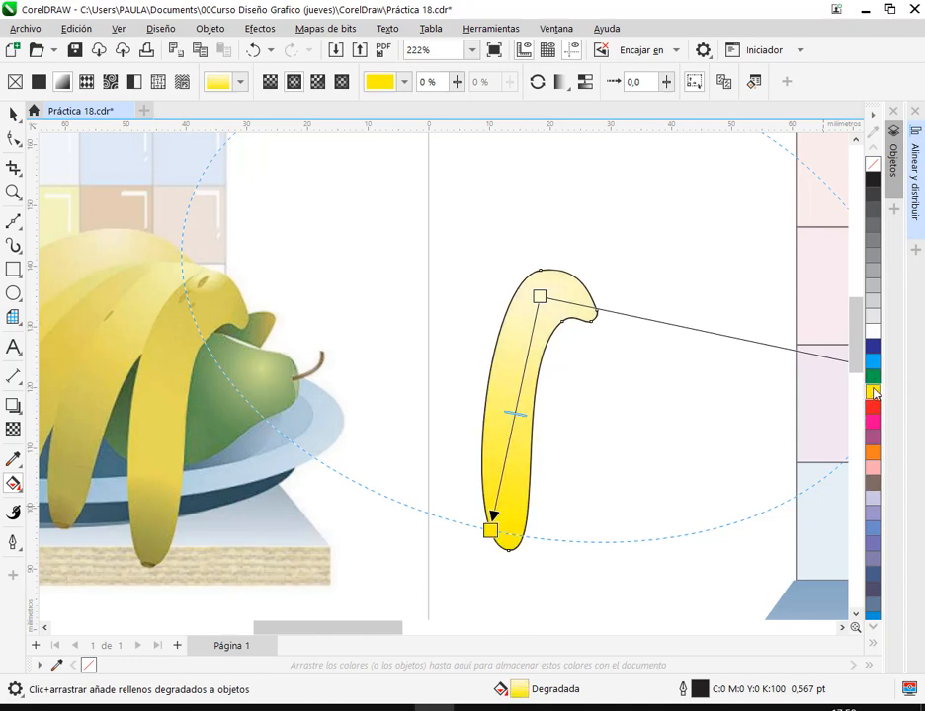
left_click(874, 485)
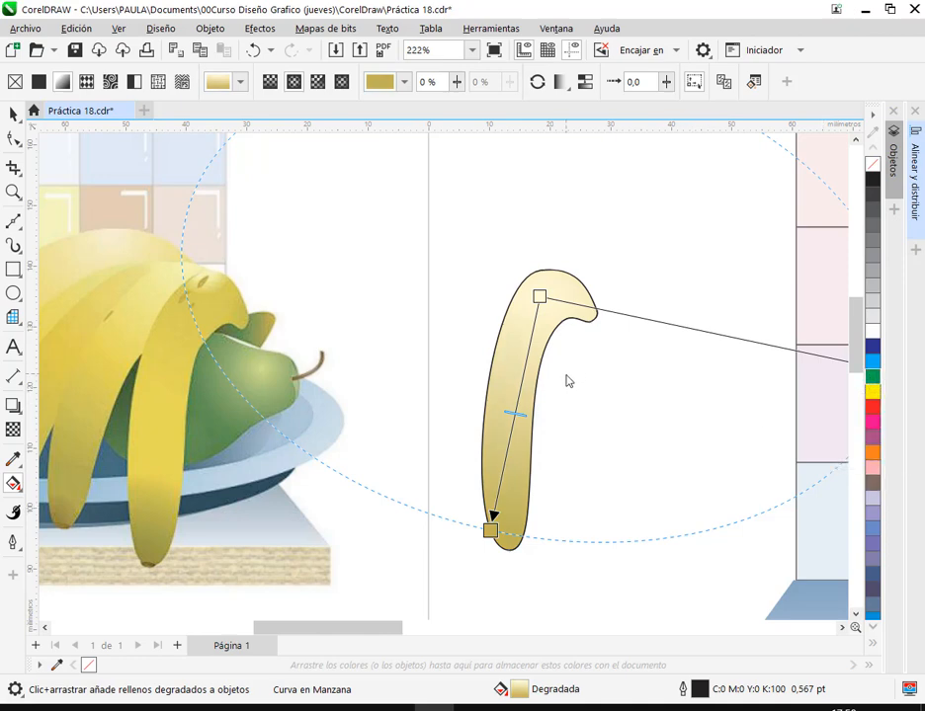
double_click(519, 389)
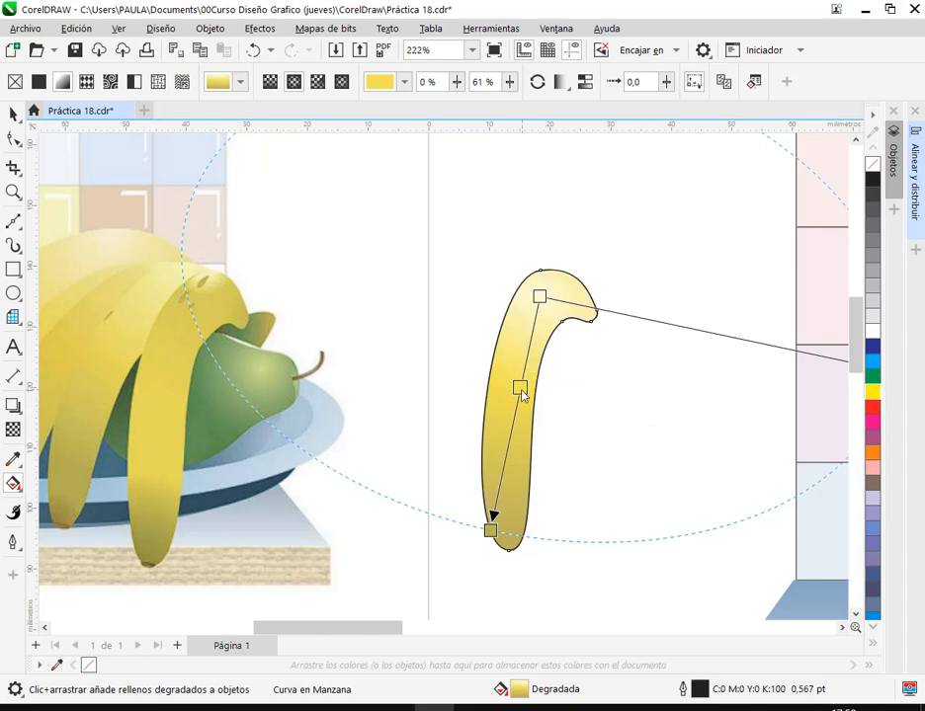
left_click_drag(519, 414, 517, 425)
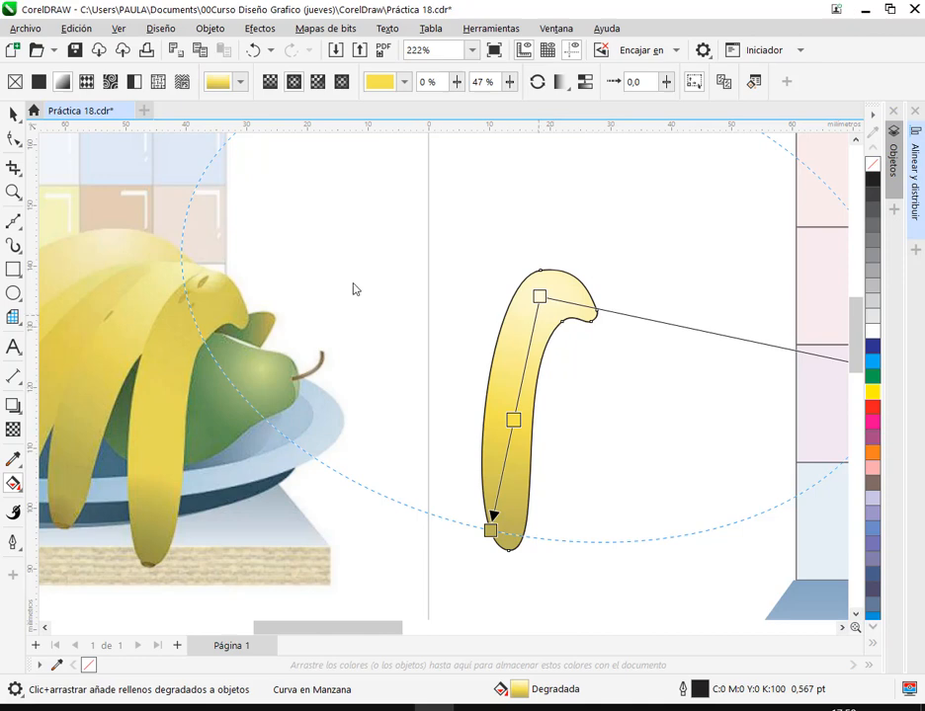
- Fill the banana solid yellow, and restore its elliptical gradient without the intermediate stop
left_click(14, 114)
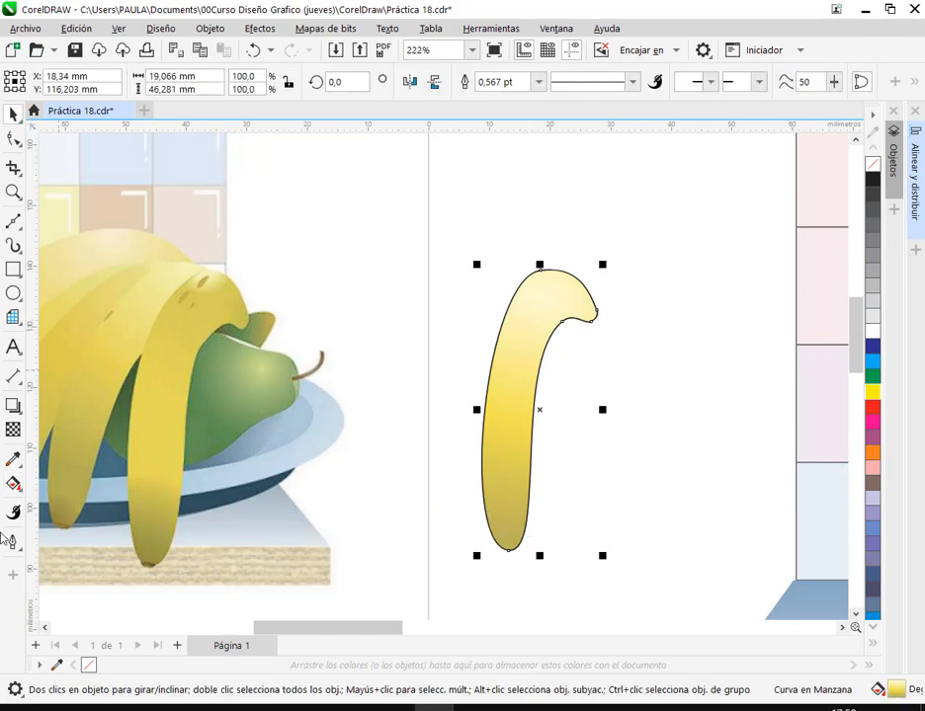
left_click(874, 392)
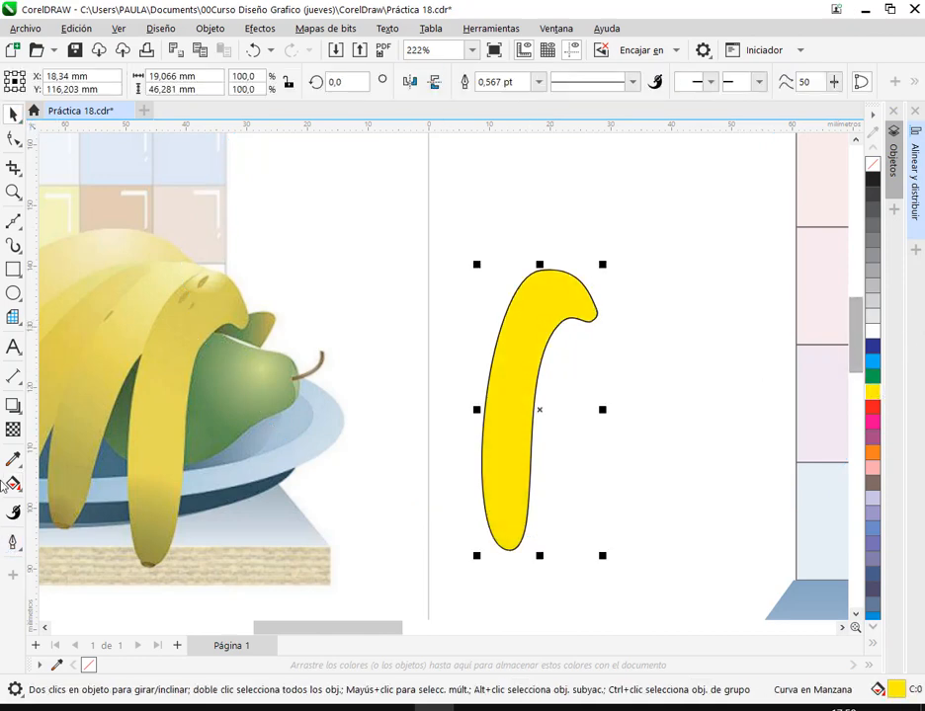
left_click(13, 485)
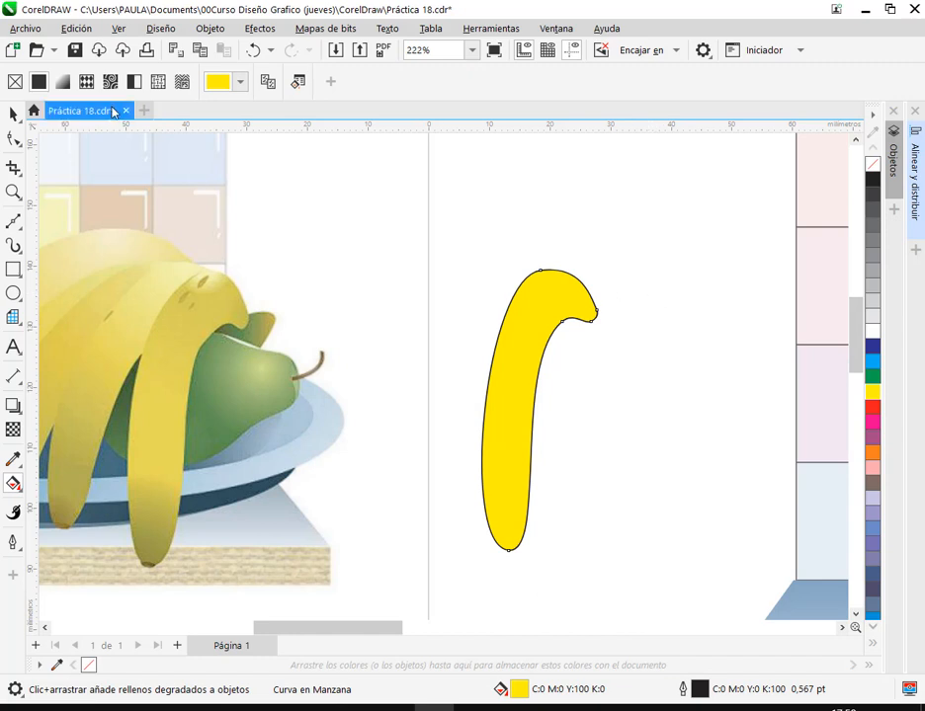
left_click(62, 81)
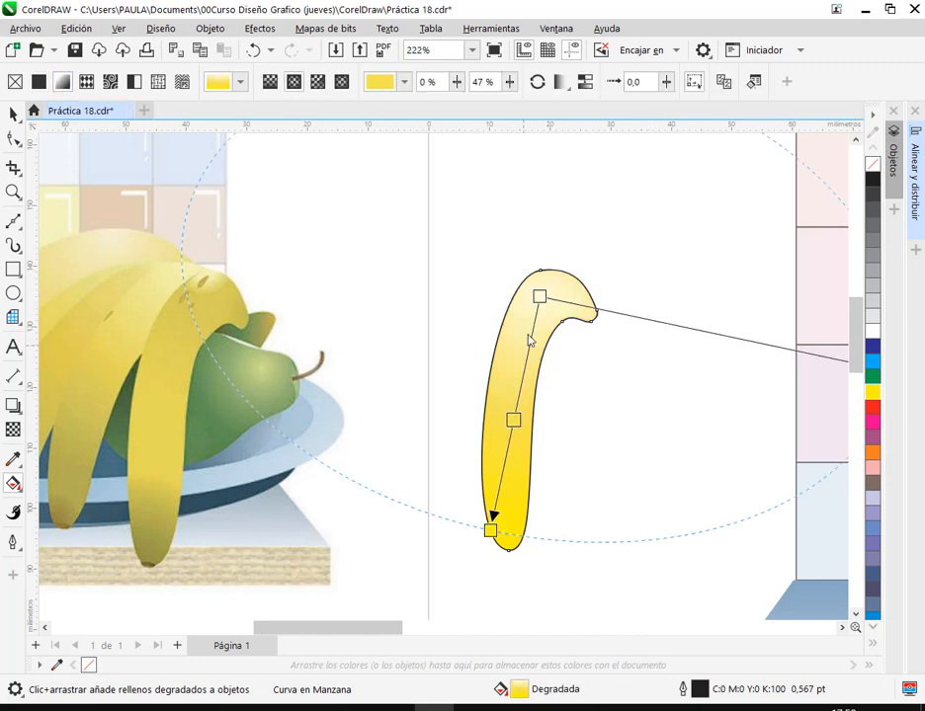
double_click(513, 421)
- Recolour the gradient's lower end brown tinted with yellow to a muted olive tone
left_click(540, 298)
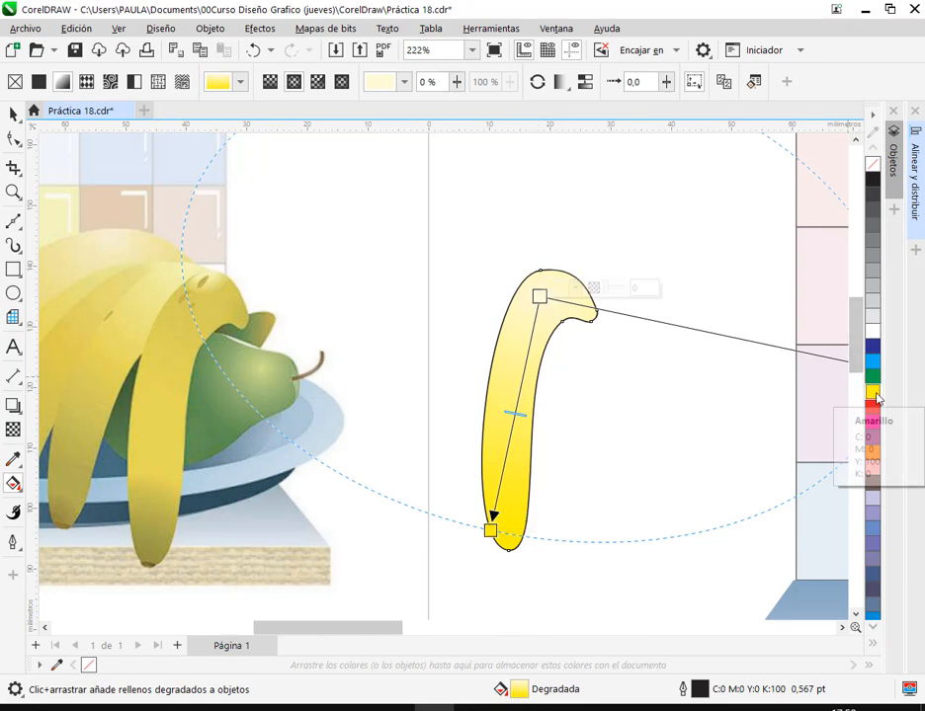
left_click(490, 531)
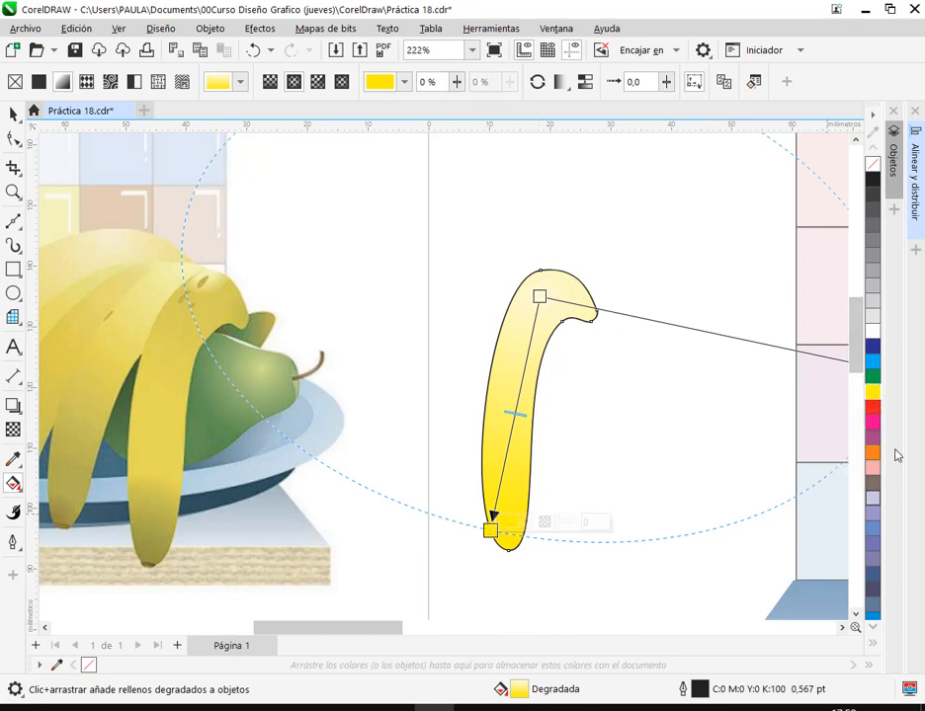
left_click(872, 483)
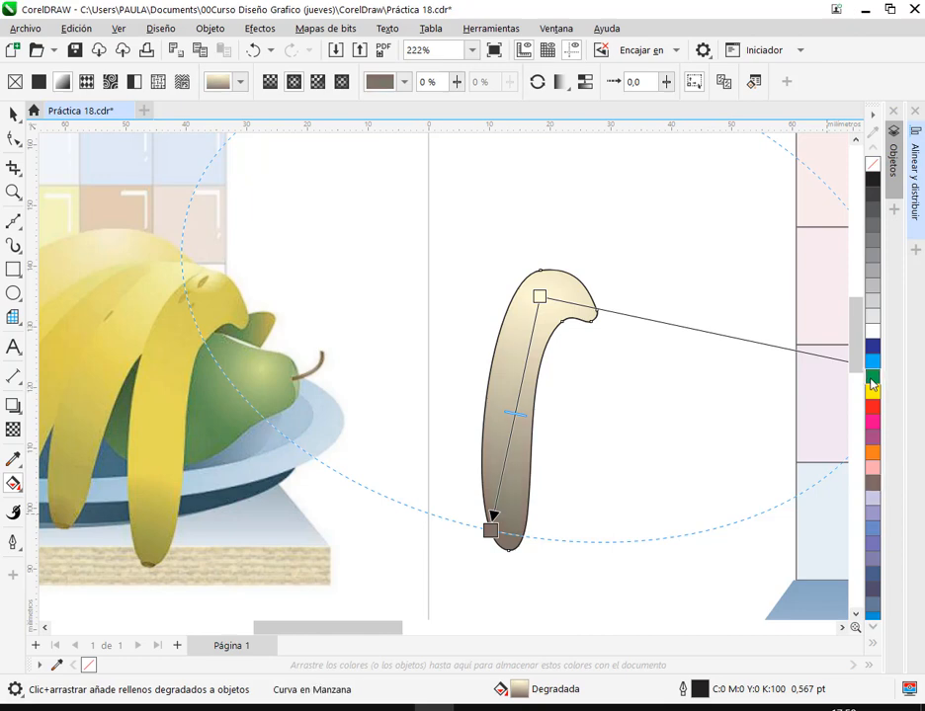
left_click(870, 386)
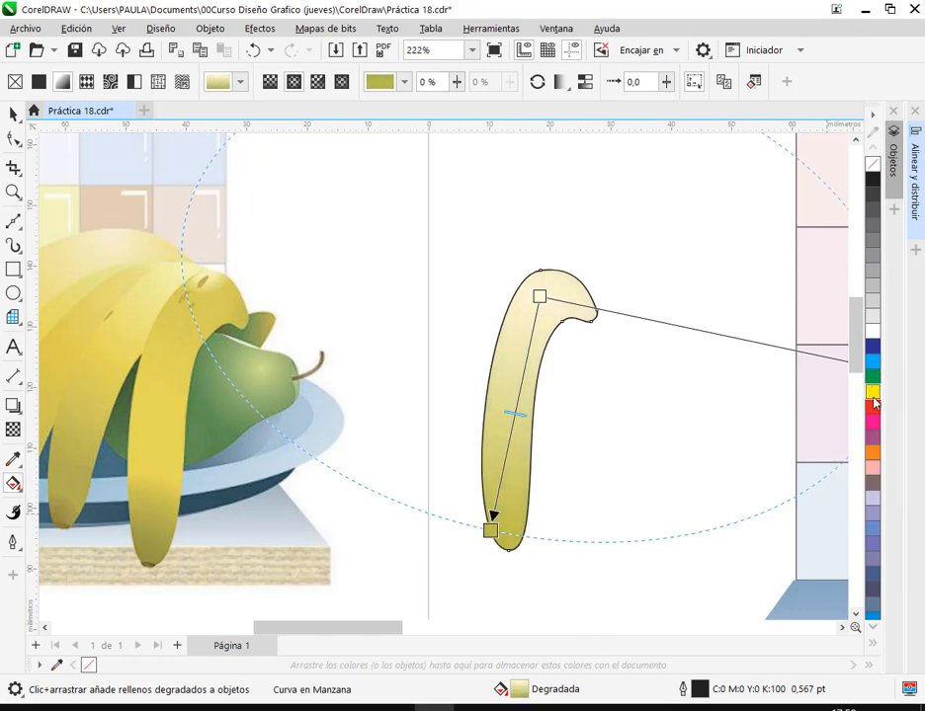
- Colour the gradient's centre golden yellow and shift it slightly down inside the banana's top bend
left_click(541, 298)
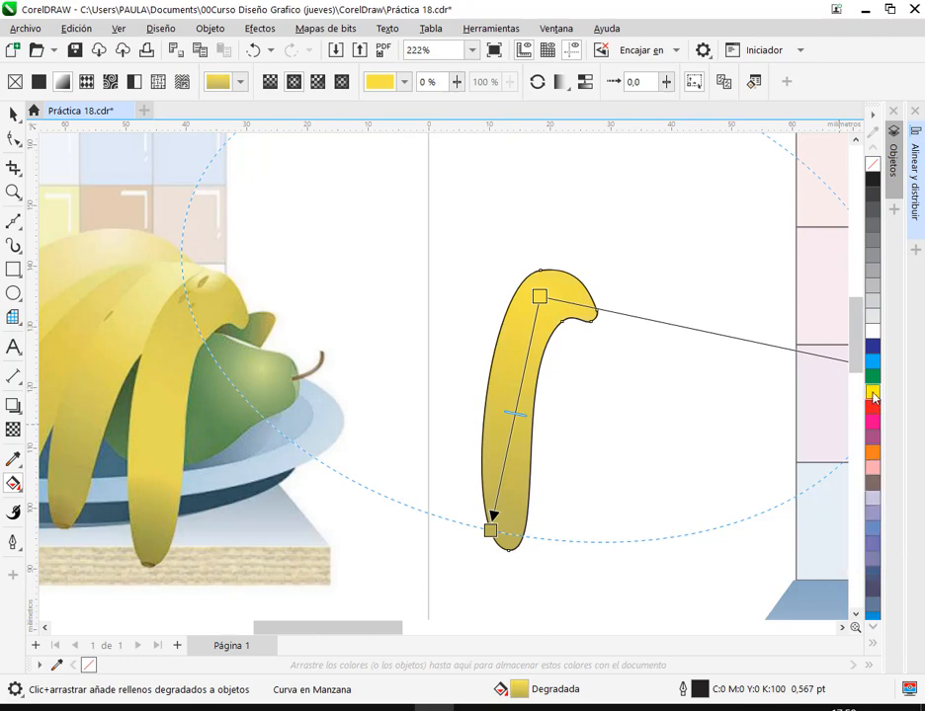
left_click_drag(549, 300, 544, 309)
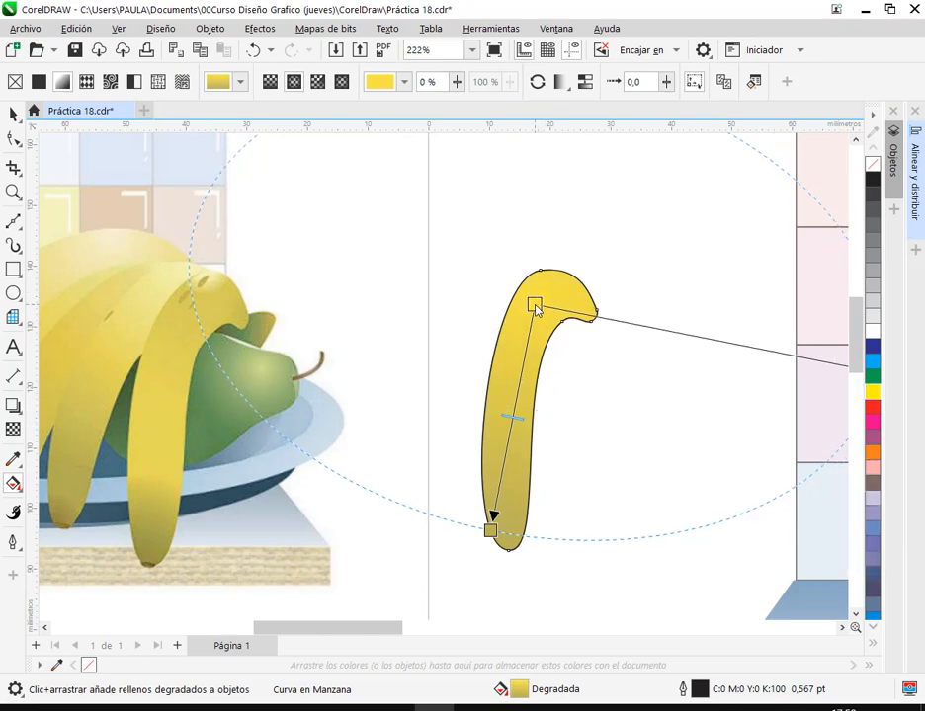
left_click(11, 116)
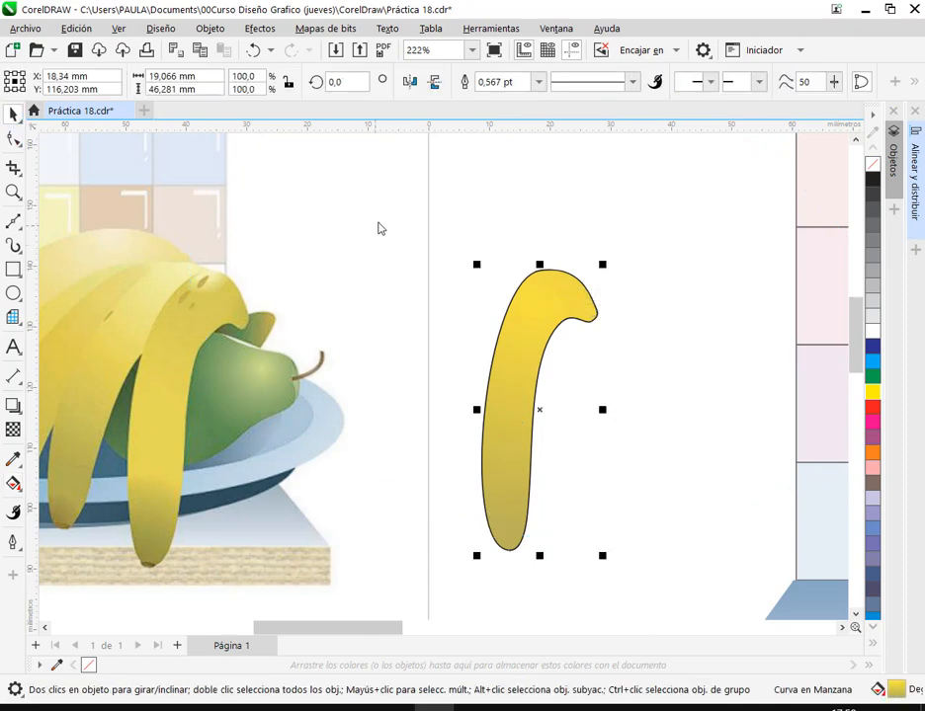
left_click(380, 229)
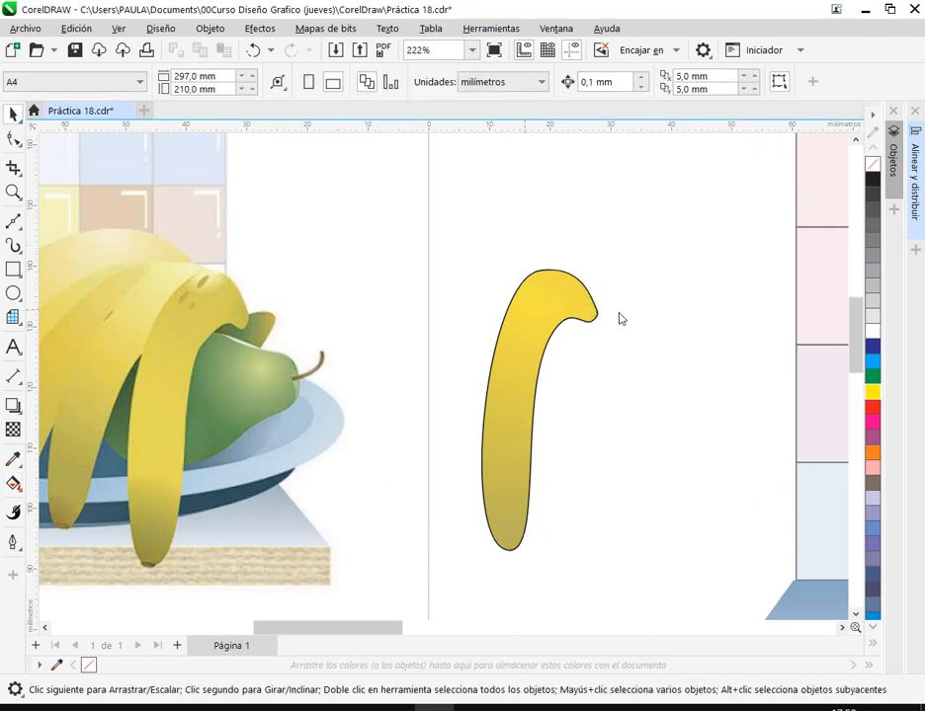
- Draw an ellipse about 5.1 by 5.9 mm inside the banana's top bend, shift it left, and rotate it to about 339.4°
left_click(555, 296)
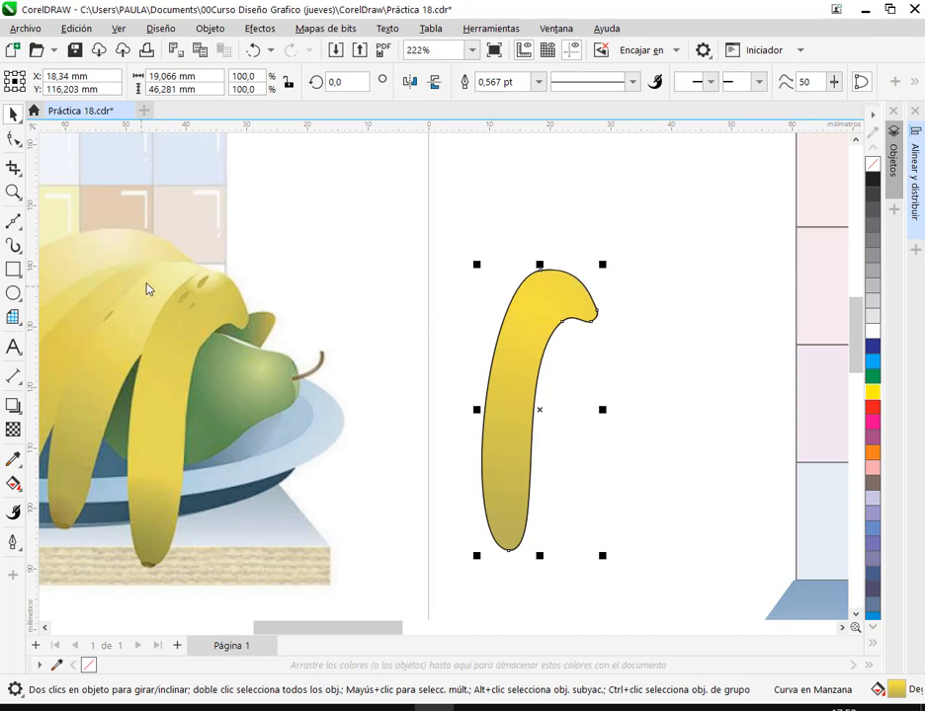
scroll(620, 280, "up", 5)
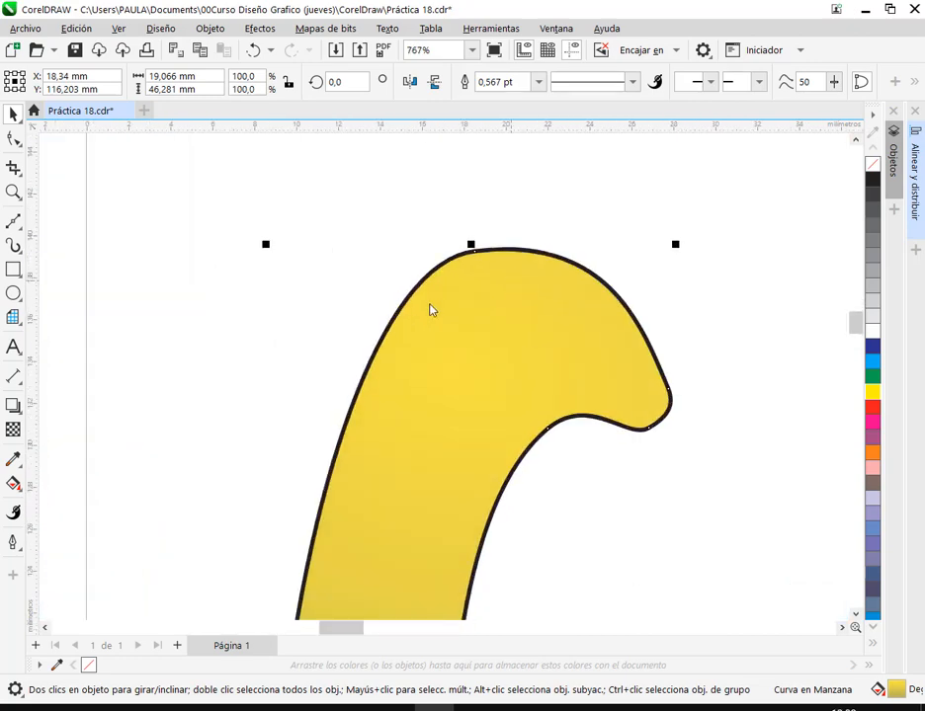
left_click(13, 294)
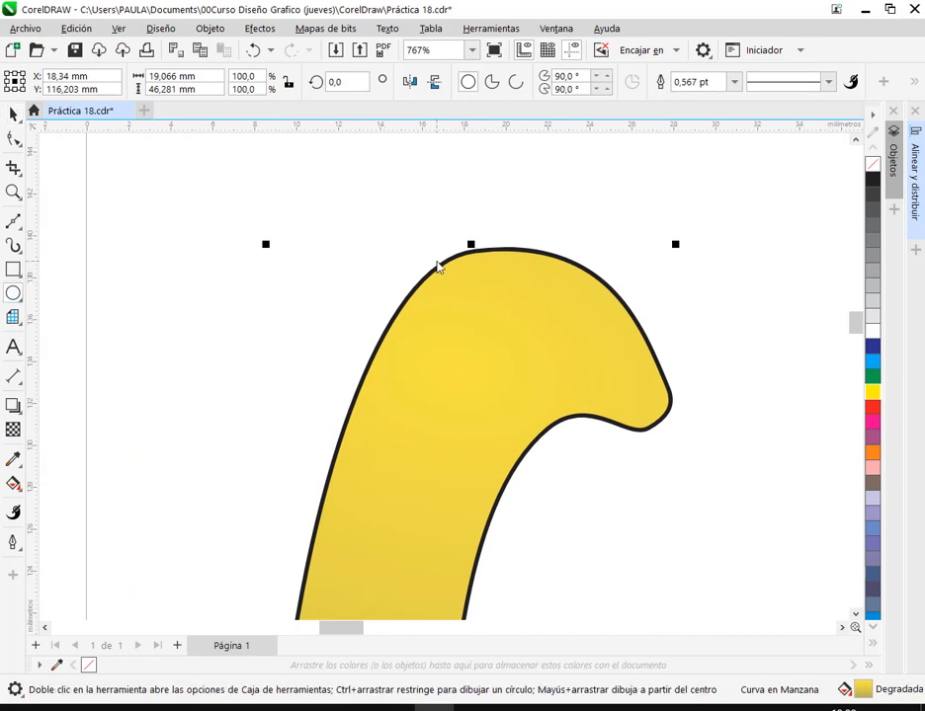
left_click_drag(441, 260, 550, 391)
left_click(13, 114)
left_click_drag(524, 326, 507, 329)
left_click(507, 329)
left_click_drag(539, 395, 511, 413)
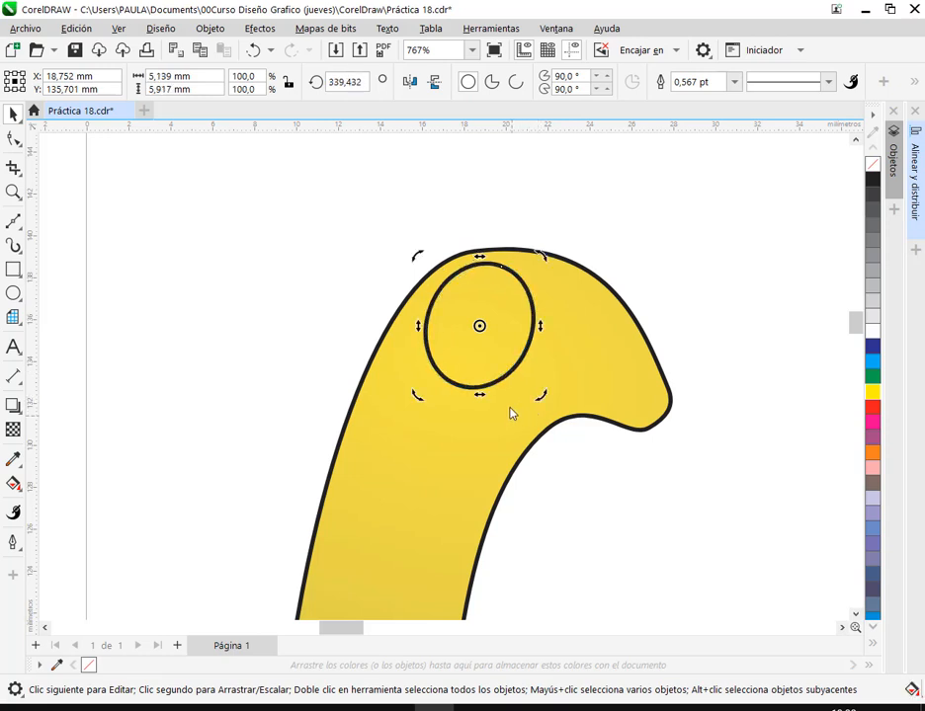
- Fill the ellipse with white tinted twice with yellow, and remove its outline
left_click(873, 393)
left_click(872, 334)
left_click(875, 395, "ctrl")
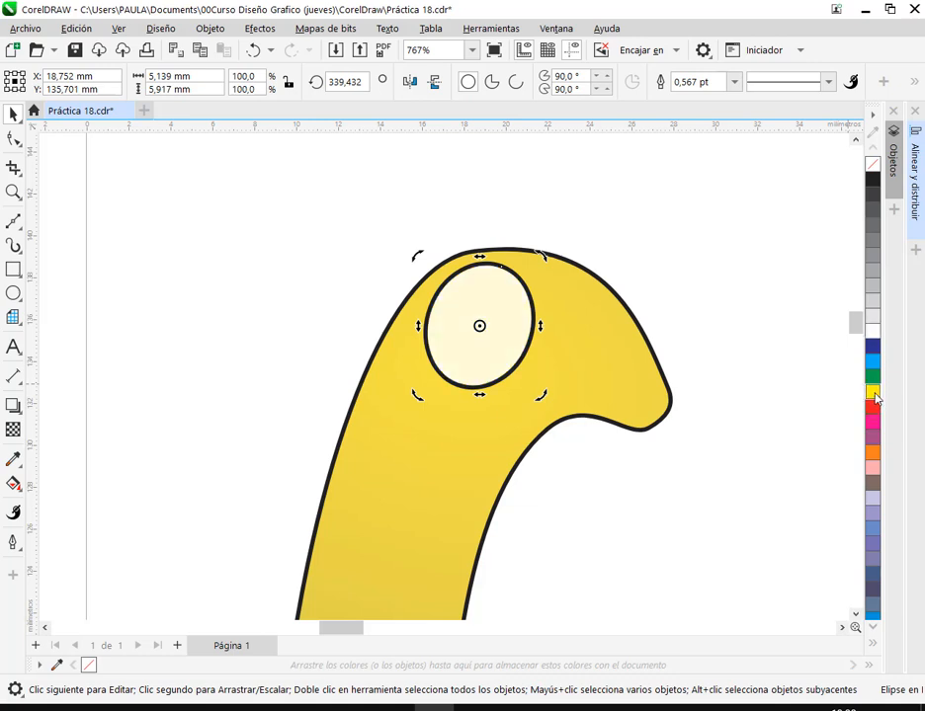
left_click(874, 395, "ctrl")
right_click(873, 165)
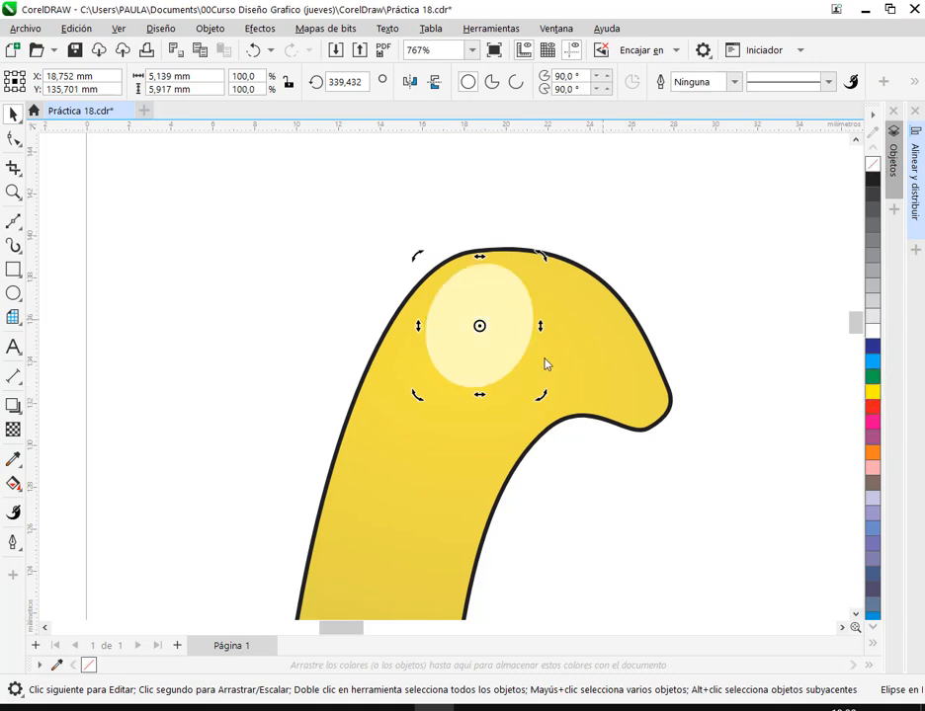
- Shift the pale ellipse slightly left inside the banana's top bend
left_click(501, 335)
left_click_drag(501, 335, 486, 342)
left_click(676, 222)
scroll(562, 399, "down", 4)
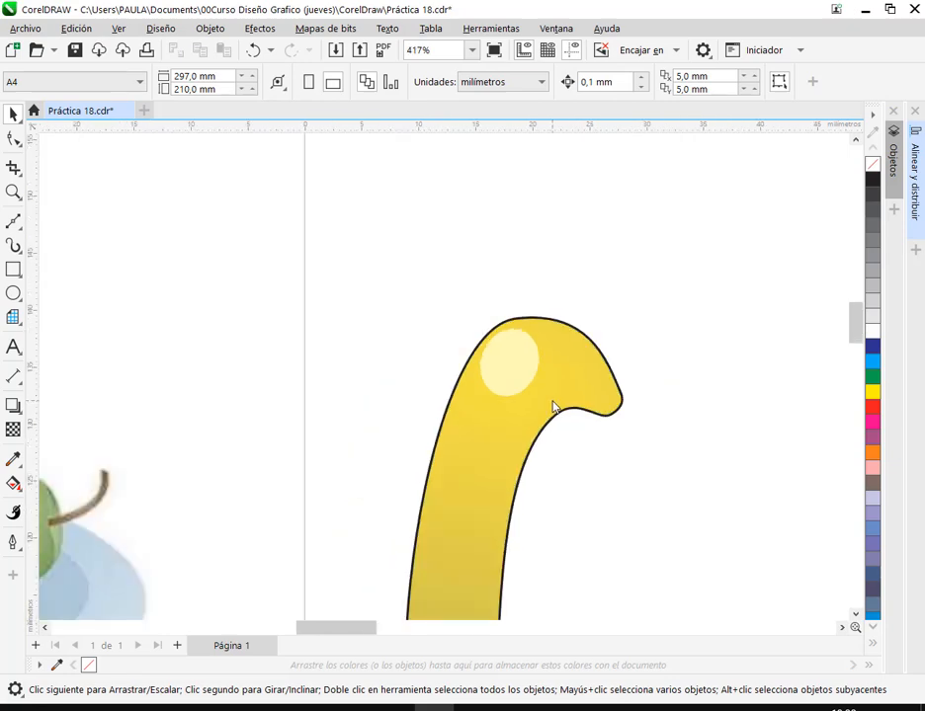
scroll(546, 398, "up", 4)
left_click(532, 354)
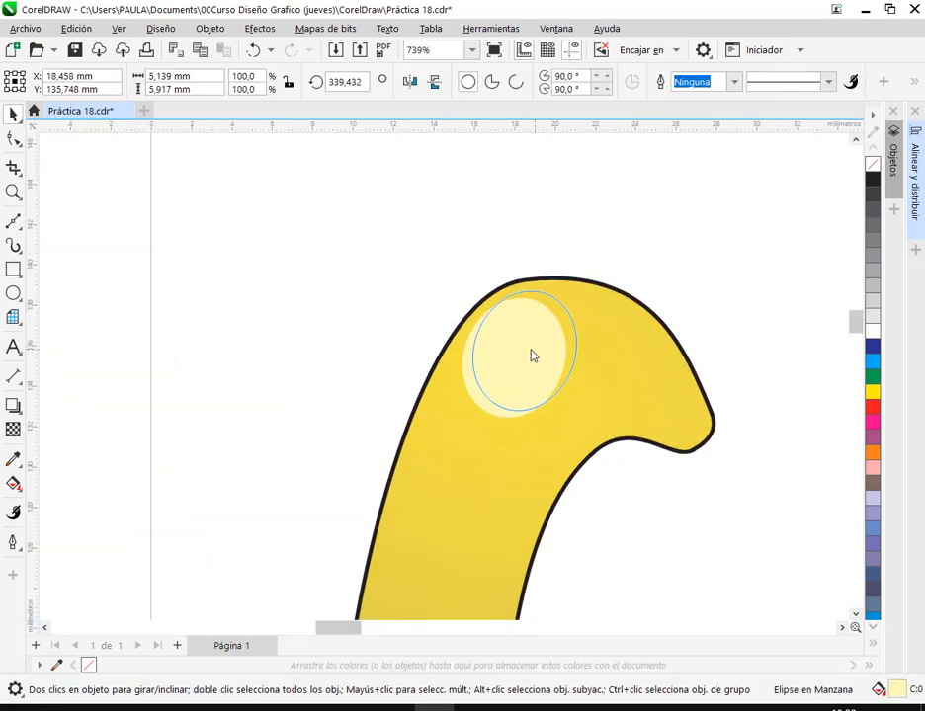
left_click(549, 417)
left_click(547, 375)
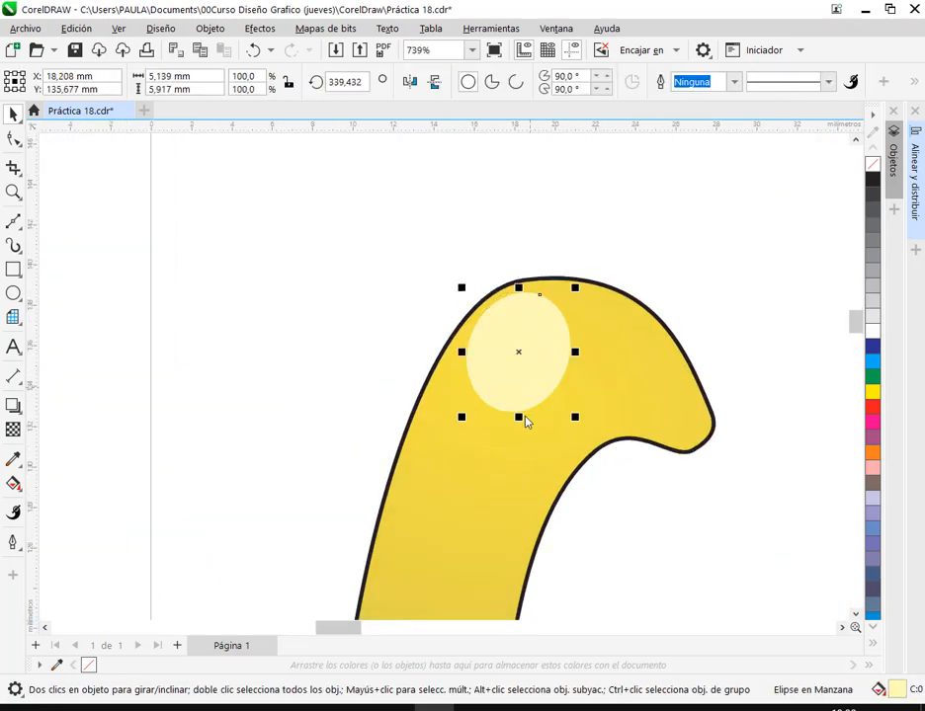
- Resize the pale ellipse to about 5.8 by 5.6 mm and rotate it to about 351.3°
left_click_drag(520, 417, 528, 410)
left_click_drag(576, 349, 599, 349)
left_click(549, 346)
left_click_drag(593, 287, 566, 290)
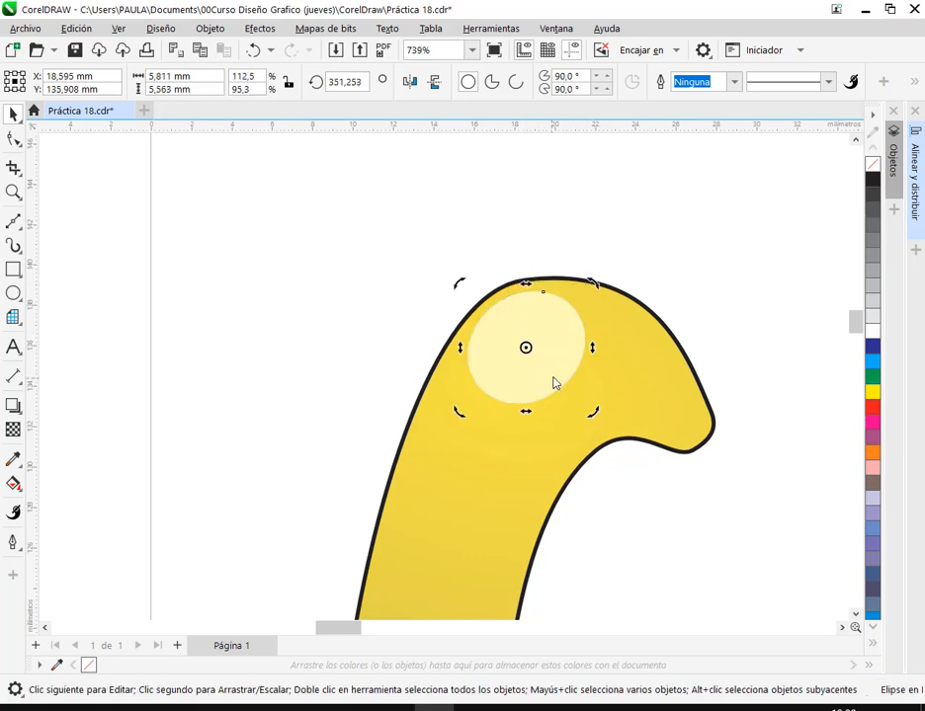
left_click(587, 272)
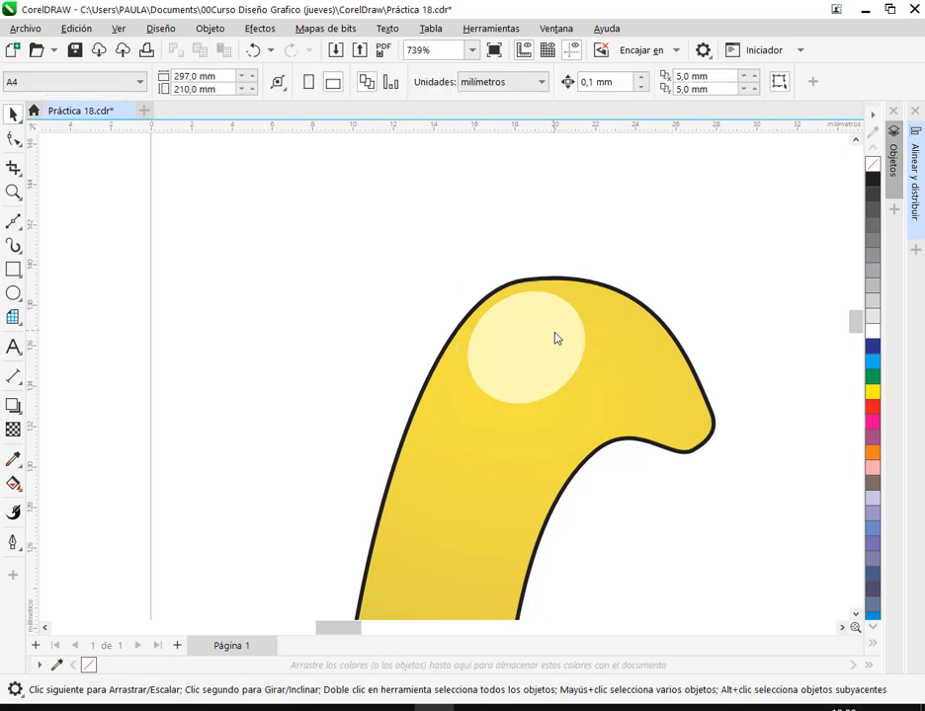
- Apply an elliptical gradient transparency to the pale ellipse, opaque at the centre and fading out towards its edge
left_click(553, 349)
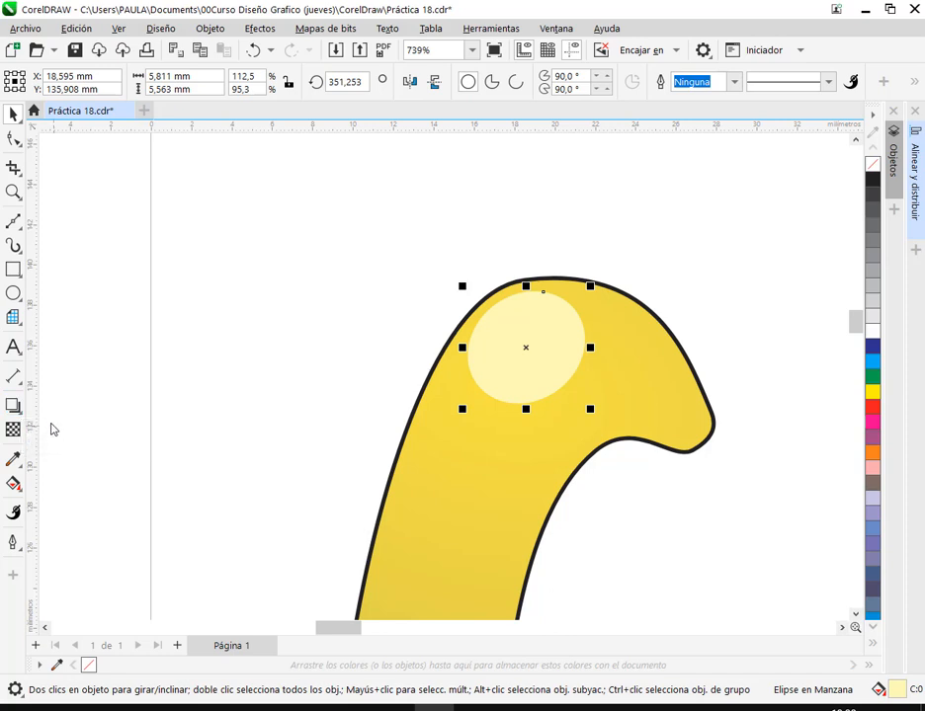
left_click(12, 493)
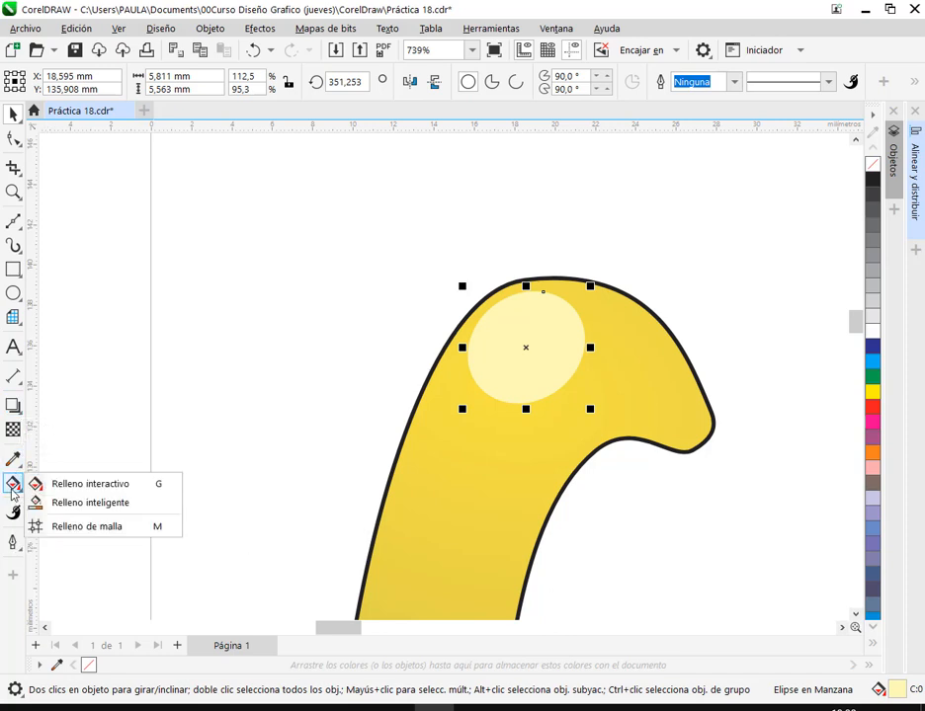
left_click(40, 484)
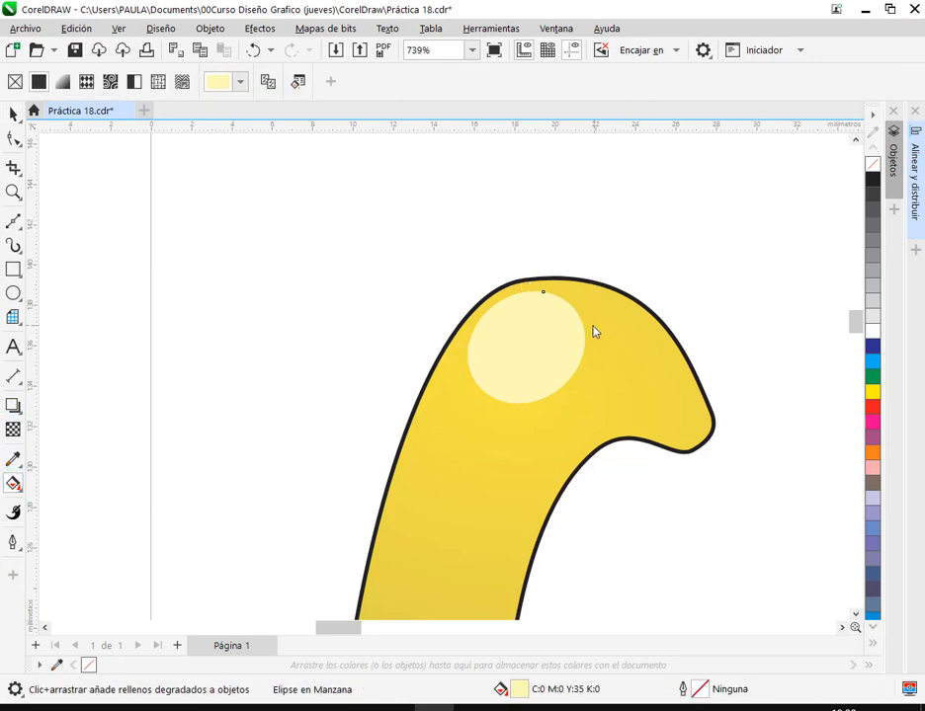
left_click(13, 431)
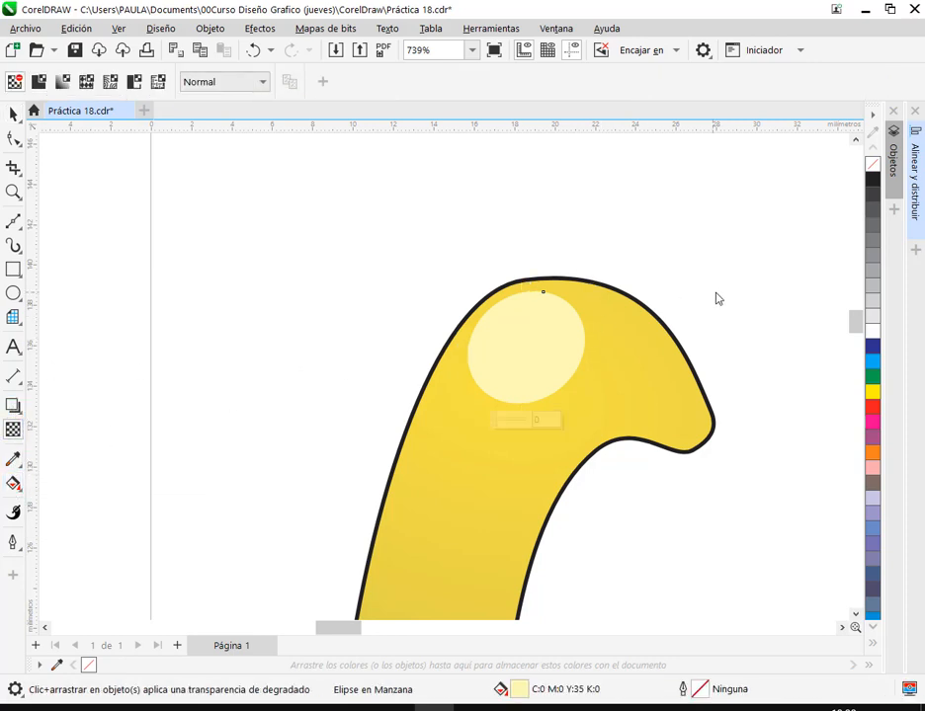
left_click(61, 83)
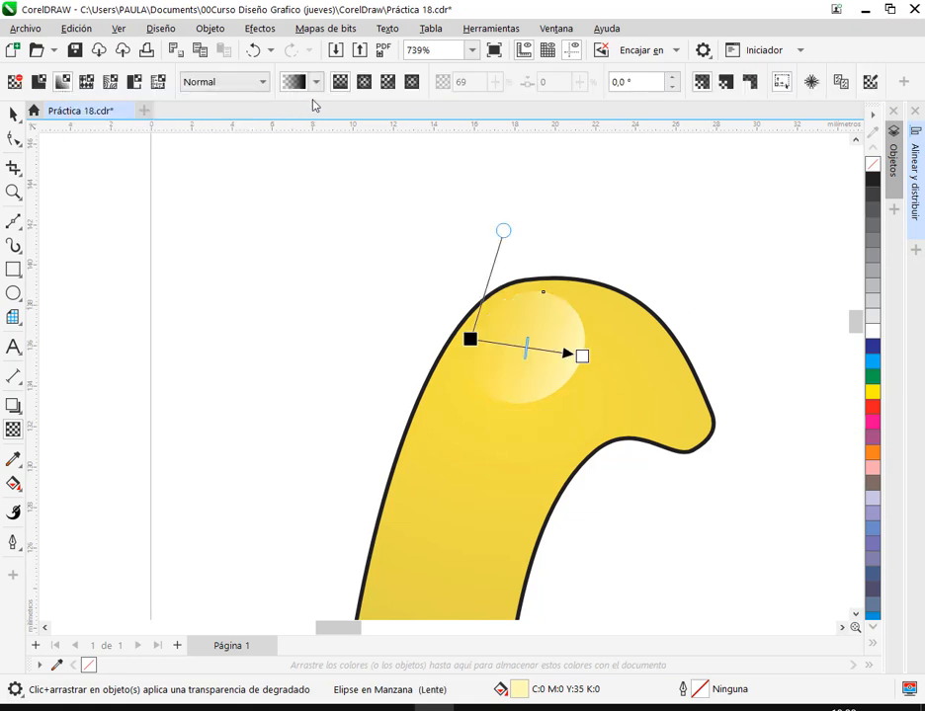
left_click(364, 83)
left_click_drag(585, 361, 598, 359)
left_click(525, 351)
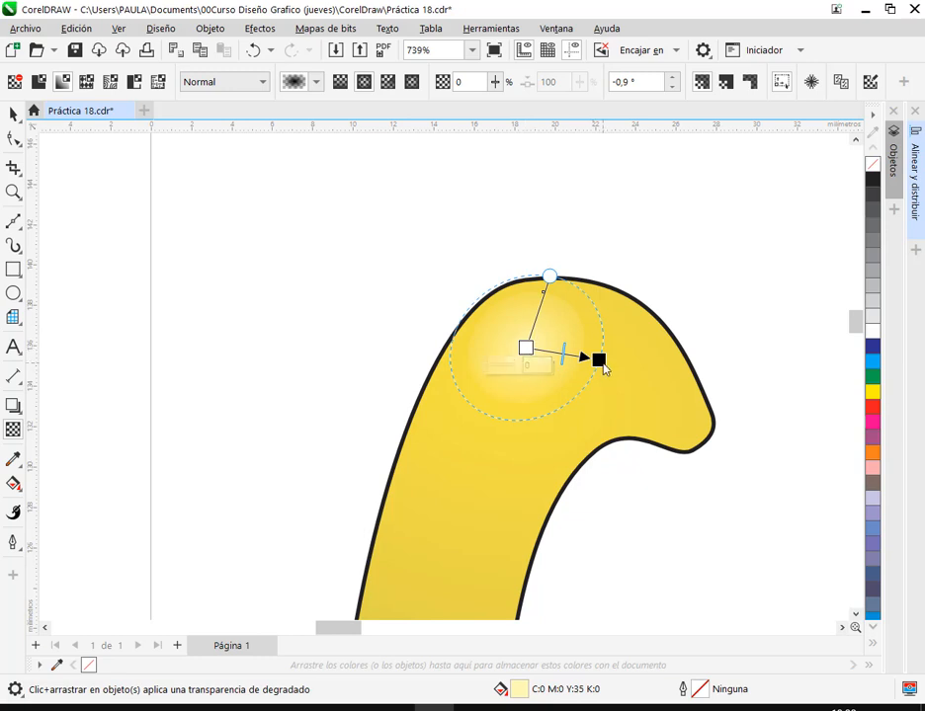
- Tighten the transparency's fade so it ends inside the ellipse's edge, leaving a small soft glow
left_click_drag(603, 363, 573, 358)
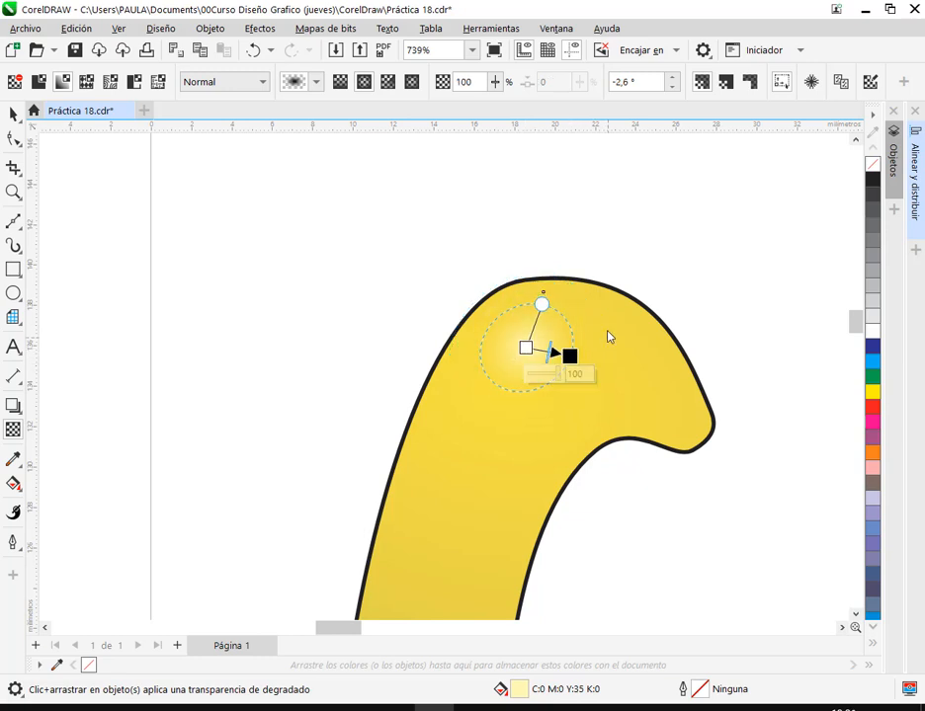
scroll(572, 360, "up", 3)
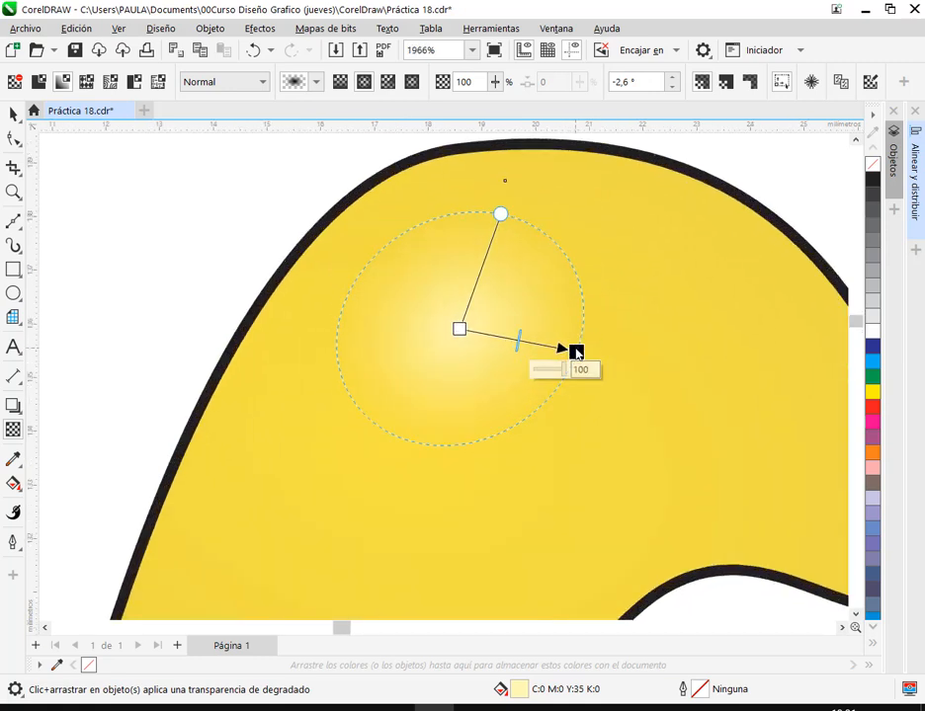
left_click(459, 330)
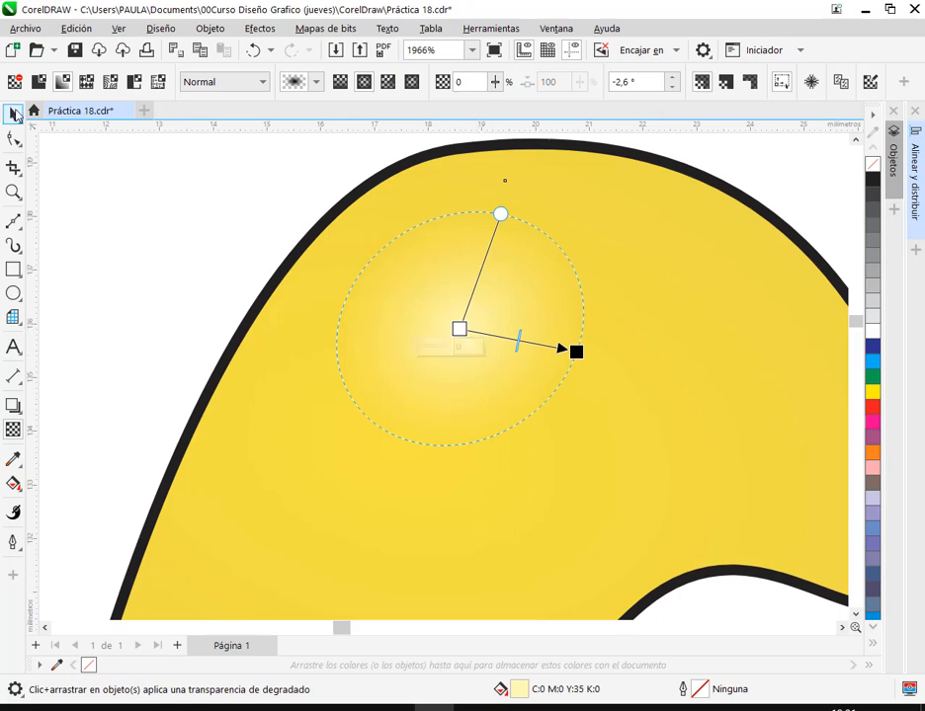
left_click(13, 115)
key("Escape")
scroll(532, 404, "down", 2)
scroll(551, 427, "down", 3)
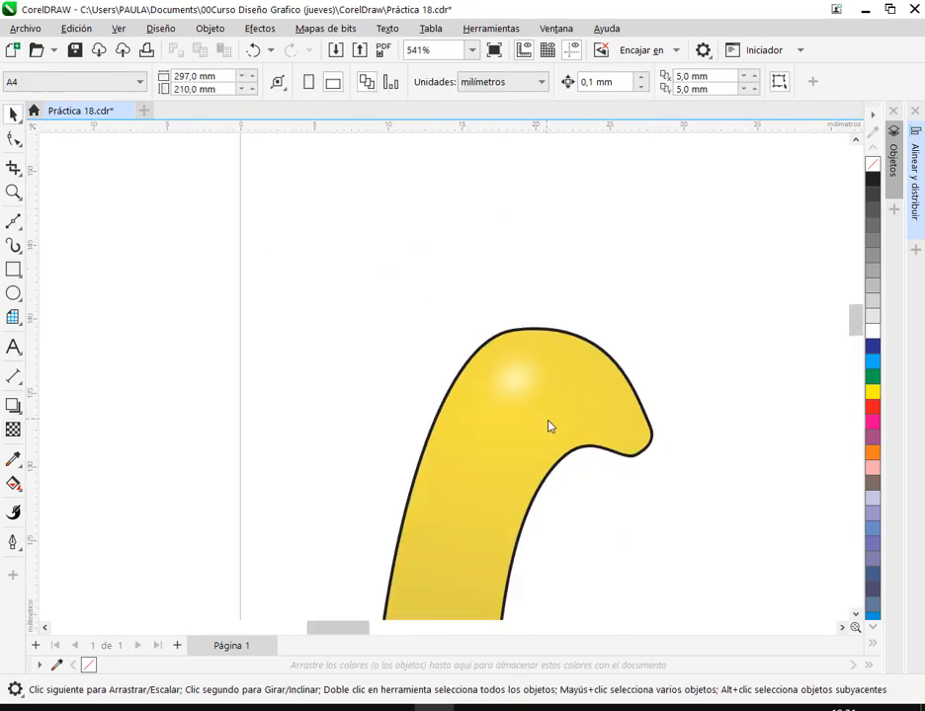
- Enlarge the highlight from its centre to about 11.6 by 11.1 mm and move it slightly down and left
left_click(526, 383)
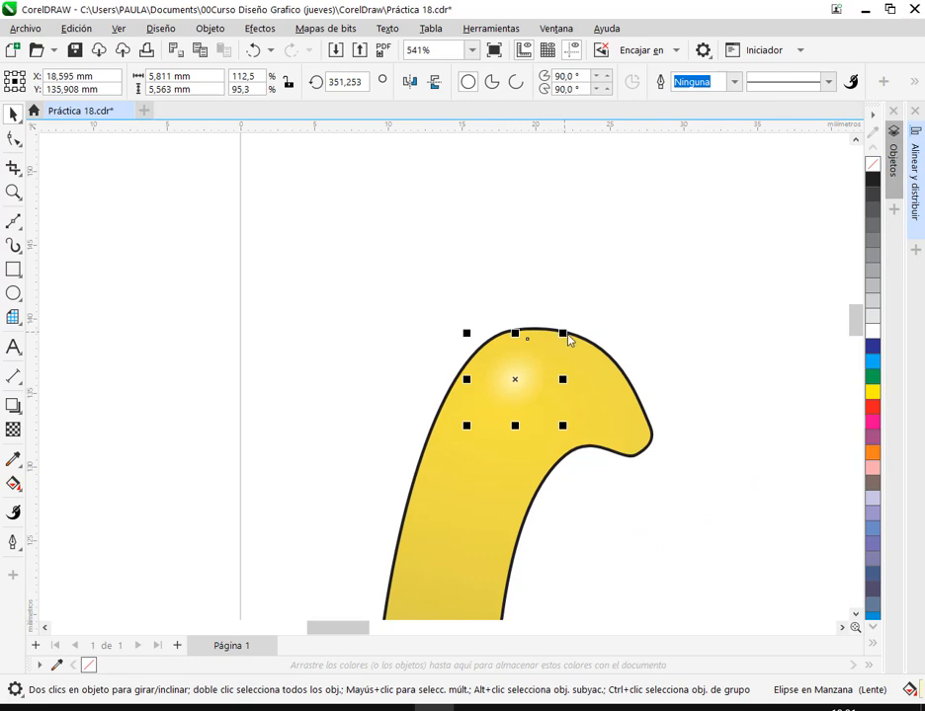
left_click_drag(569, 340, 612, 299)
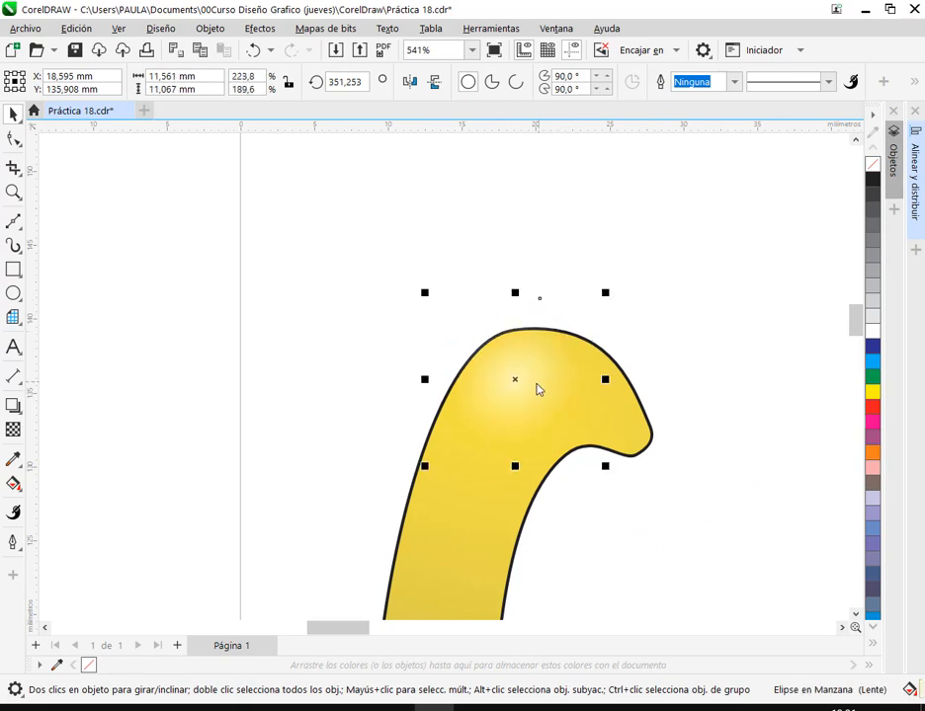
left_click_drag(537, 388, 525, 404)
left_click(613, 288)
scroll(620, 442, "down", 1)
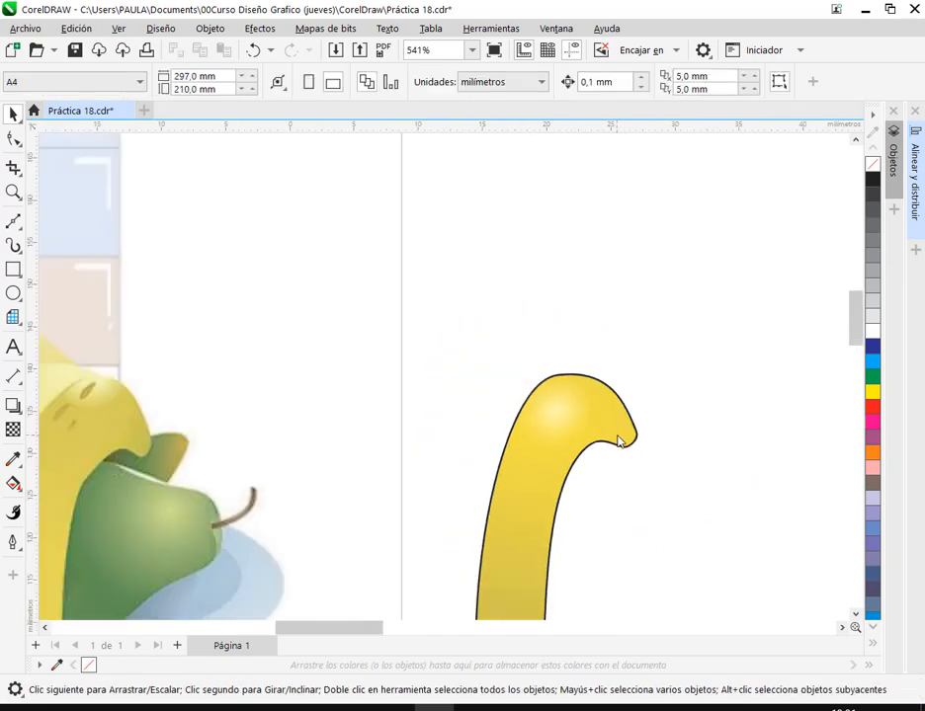
scroll(619, 442, "down", 1)
scroll(573, 435, "up", 2)
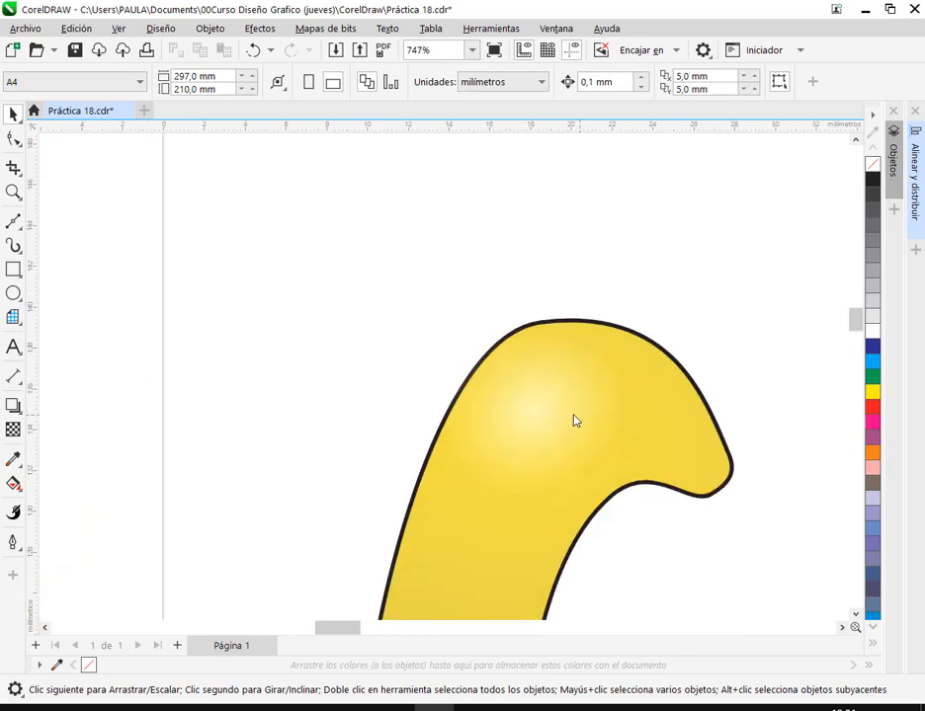
left_click(597, 455)
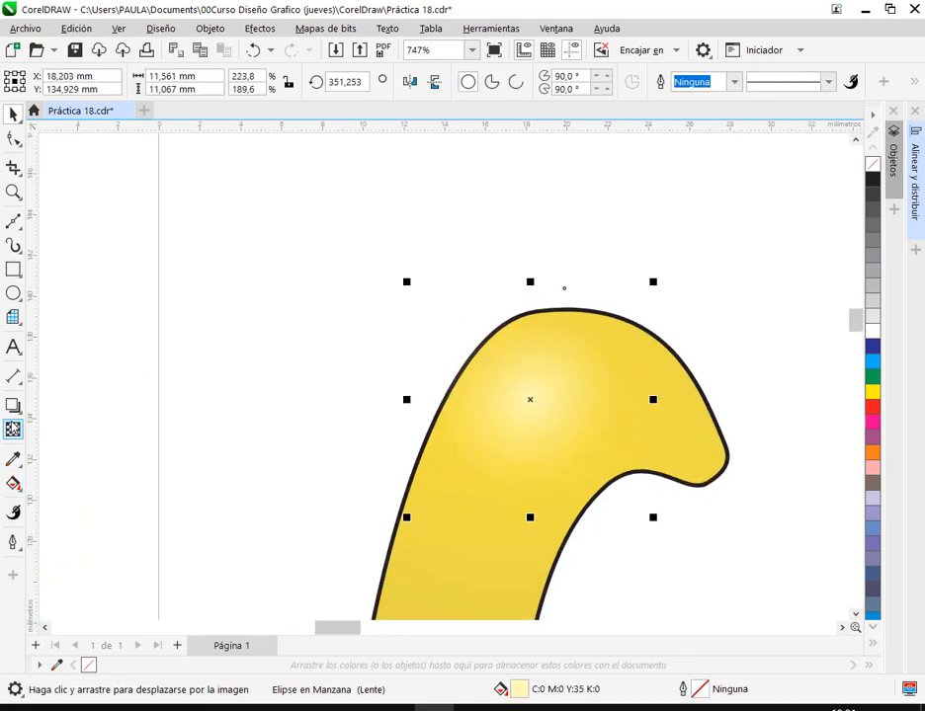
left_click(15, 484)
left_click(40, 483)
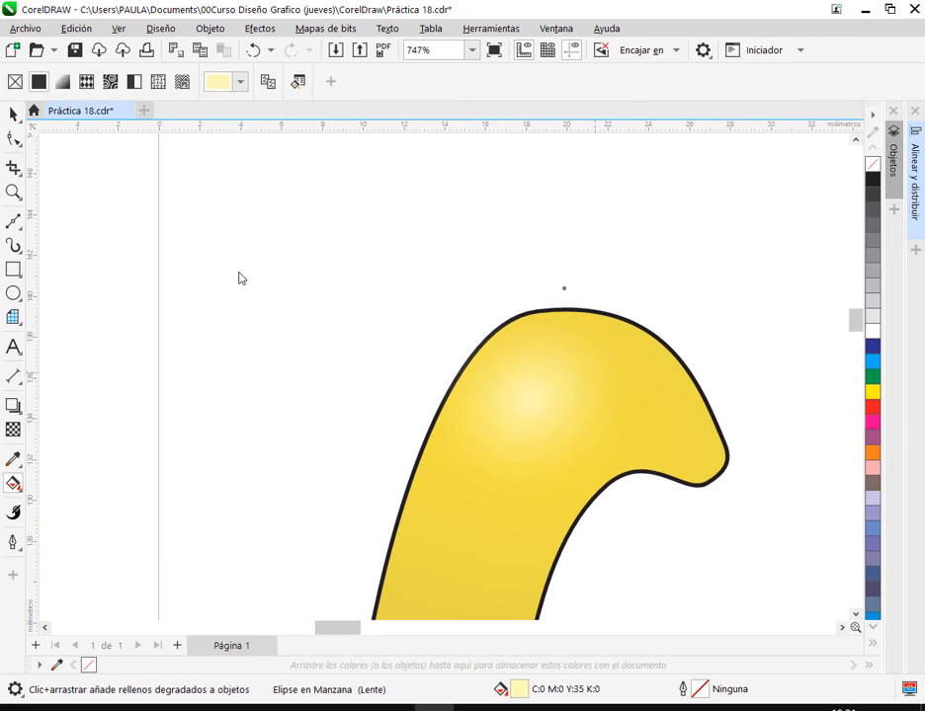
left_click(13, 118)
left_click(649, 188)
left_click(505, 393)
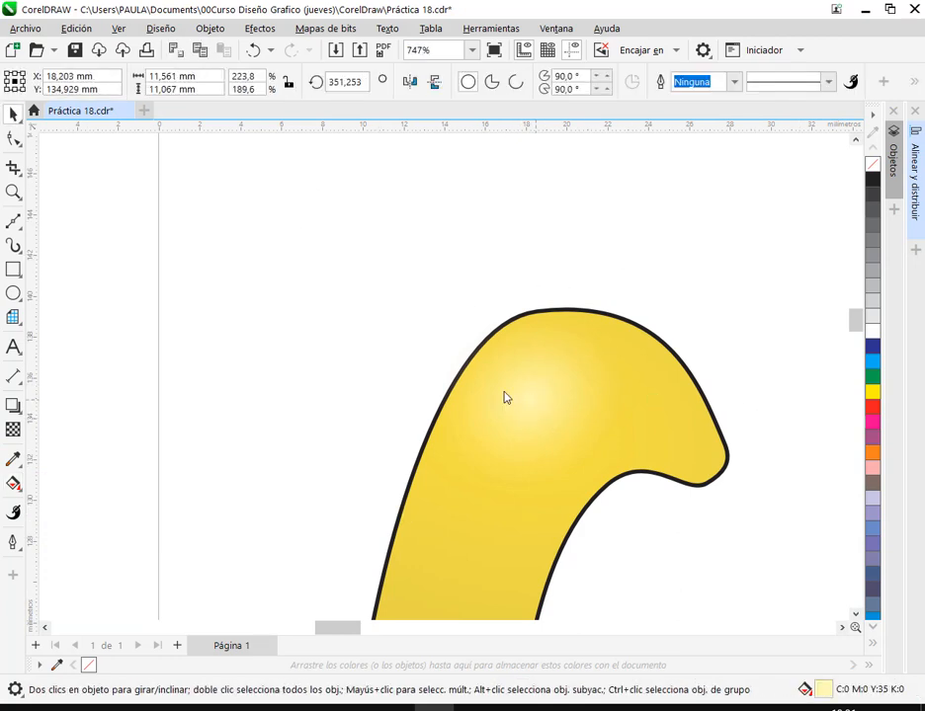
left_click_drag(505, 397, 324, 357)
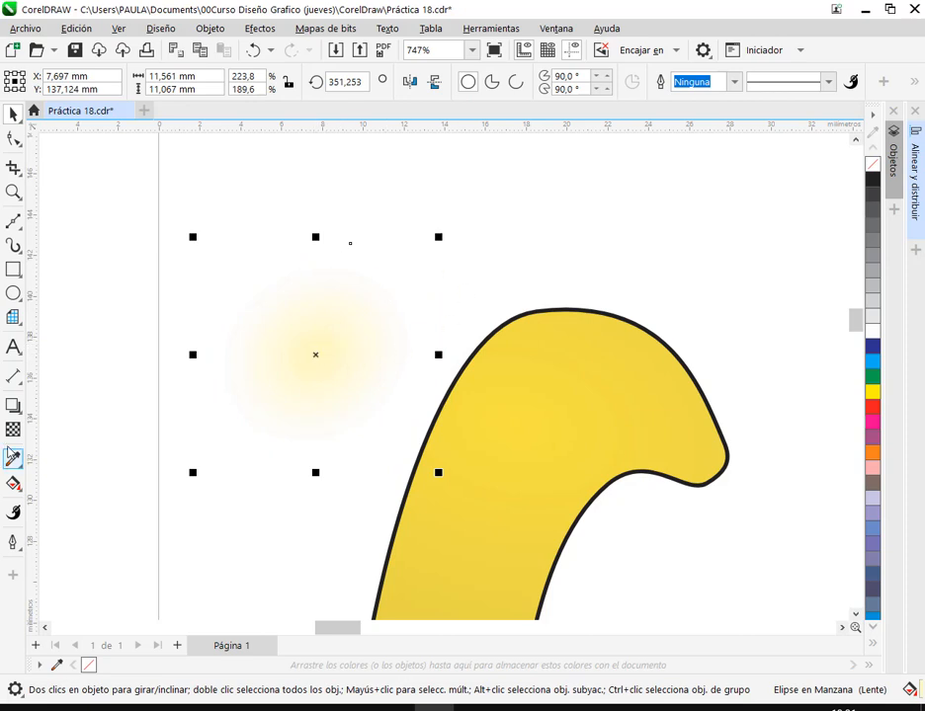
key("ctrl+z")
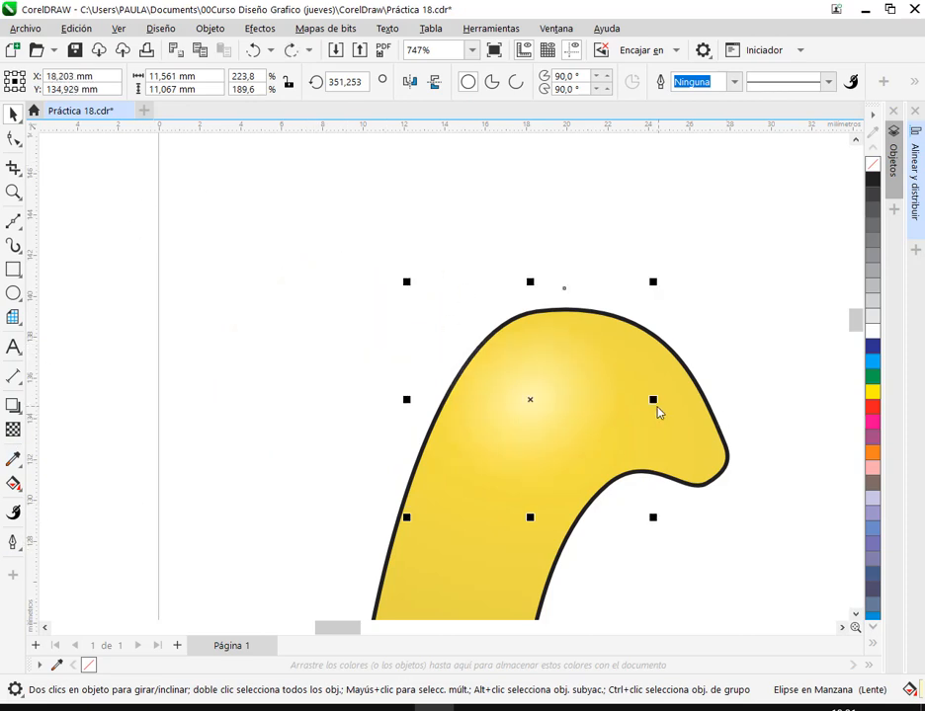
- Reshape the highlight's elliptical transparency into a slightly wider, flatter fade rotated to about -6.1°
left_click(12, 430)
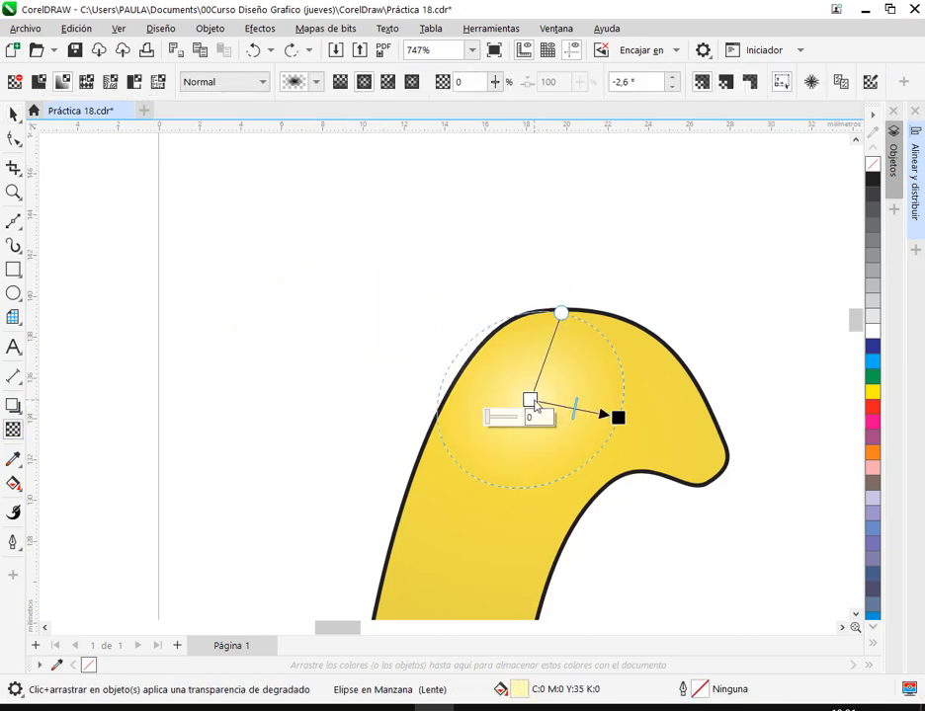
left_click_drag(565, 316, 586, 279)
left_click_drag(617, 421, 673, 431)
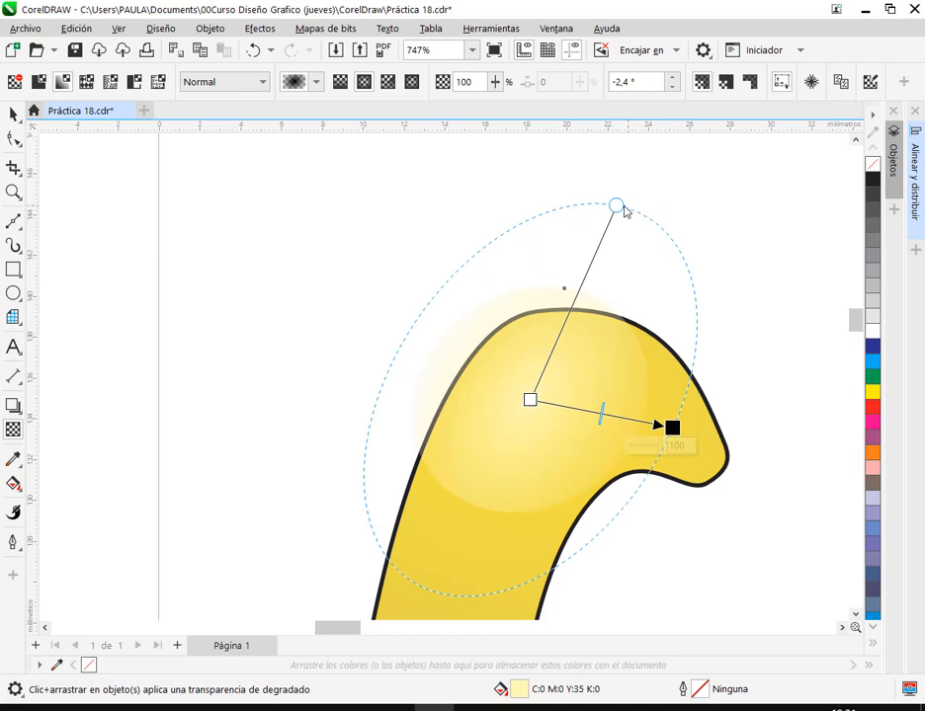
left_click_drag(615, 205, 581, 286)
left_click_drag(671, 427, 714, 434)
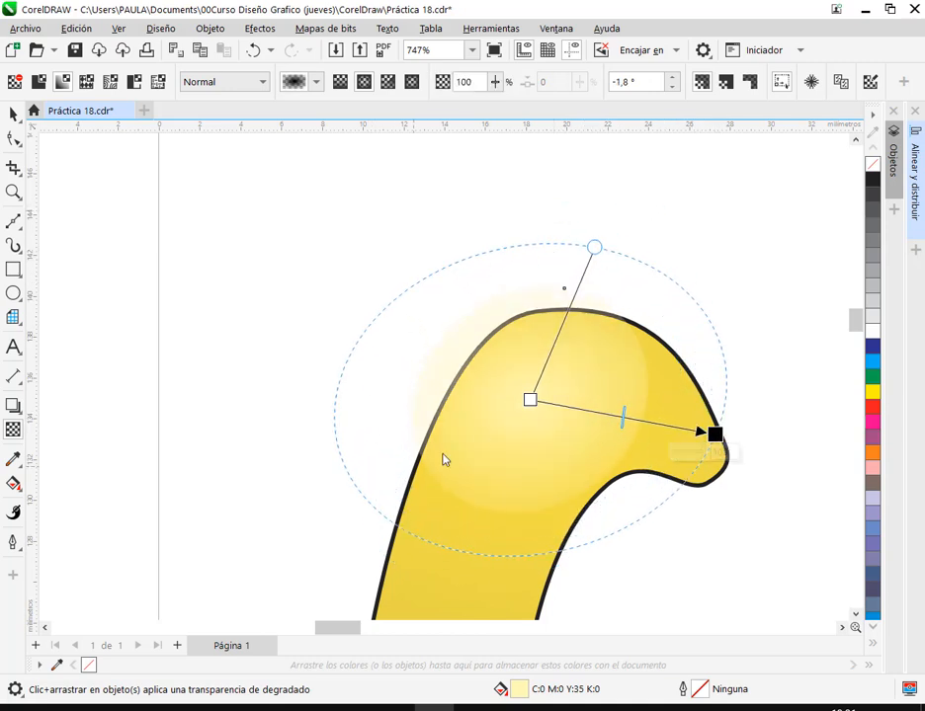
mouse_move(532, 400)
left_mouse_down()
mouse_move(702, 305)
mouse_move(529, 399)
left_mouse_up()
left_click_drag(716, 435, 626, 428)
left_click(13, 115)
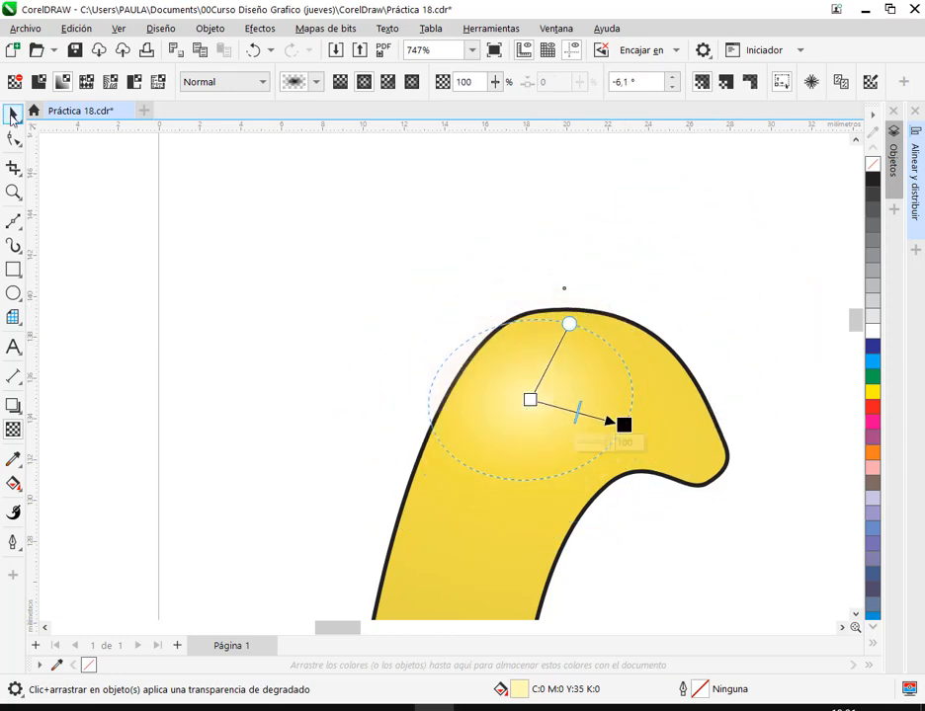
- Recolour the banana's highlight ellipse white
left_click(871, 395)
left_click(872, 330)
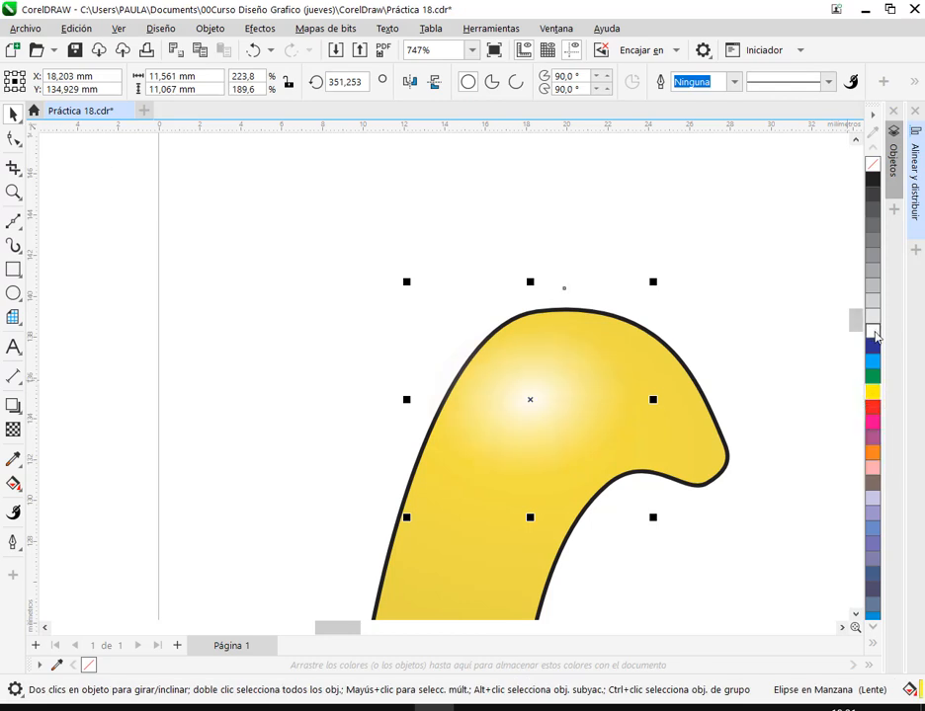
key("Escape")
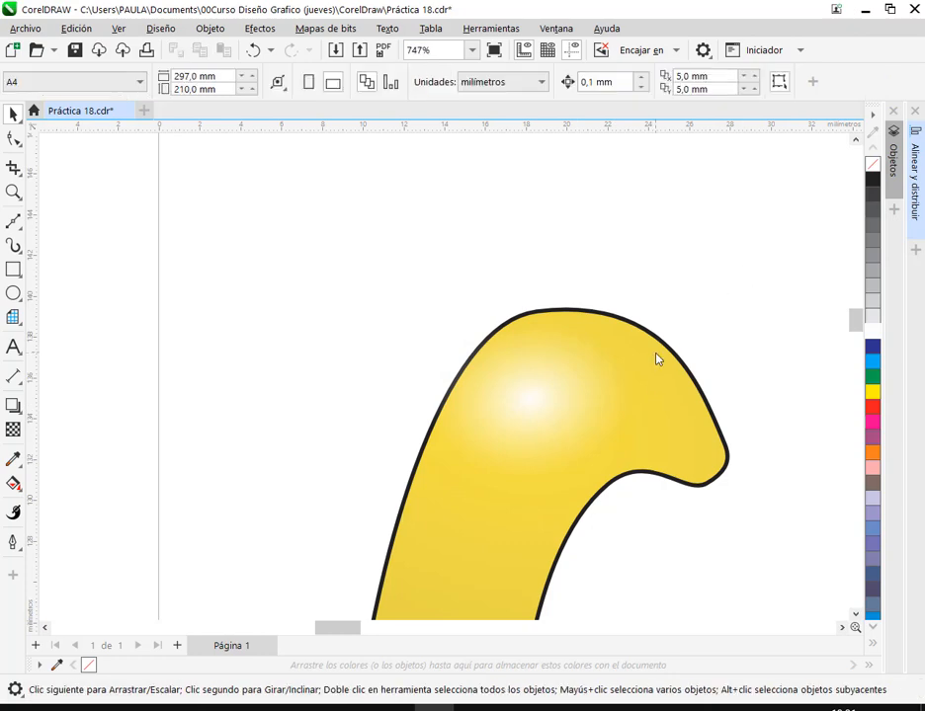
- Tint the white highlight slightly with yellow and shift it a little to the left in the banana's bend
scroll(657, 360, "down", 4)
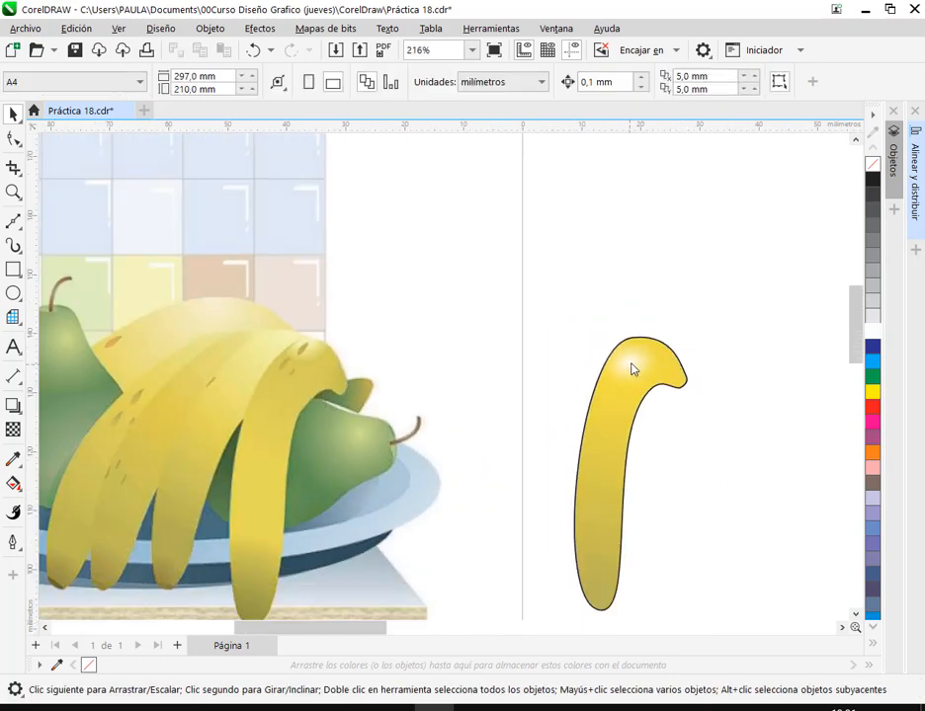
left_click(633, 370)
scroll(677, 366, "up", 4)
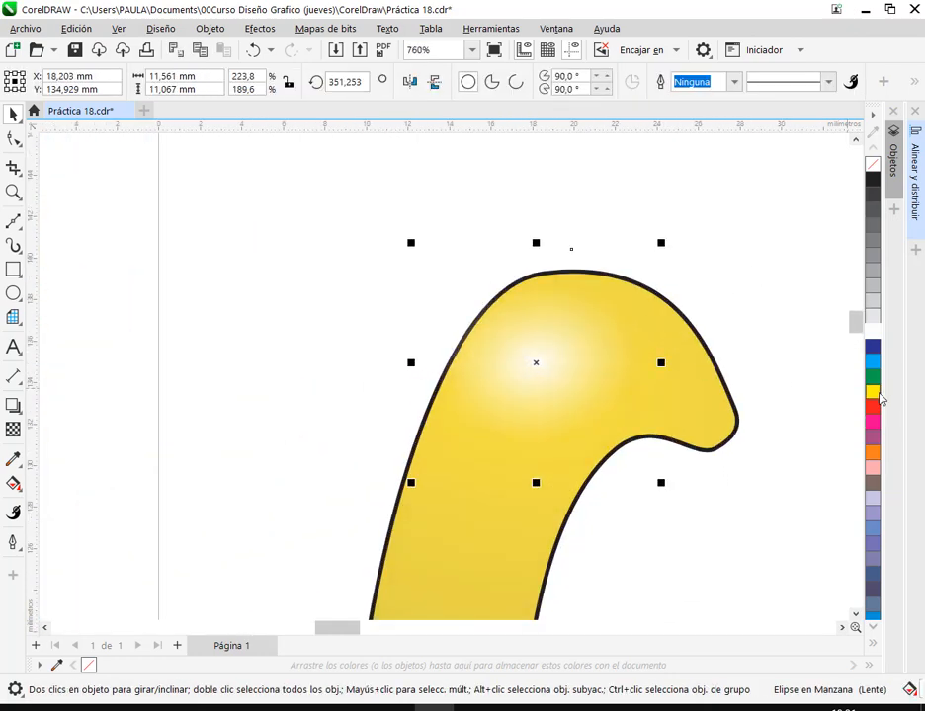
left_click(726, 314)
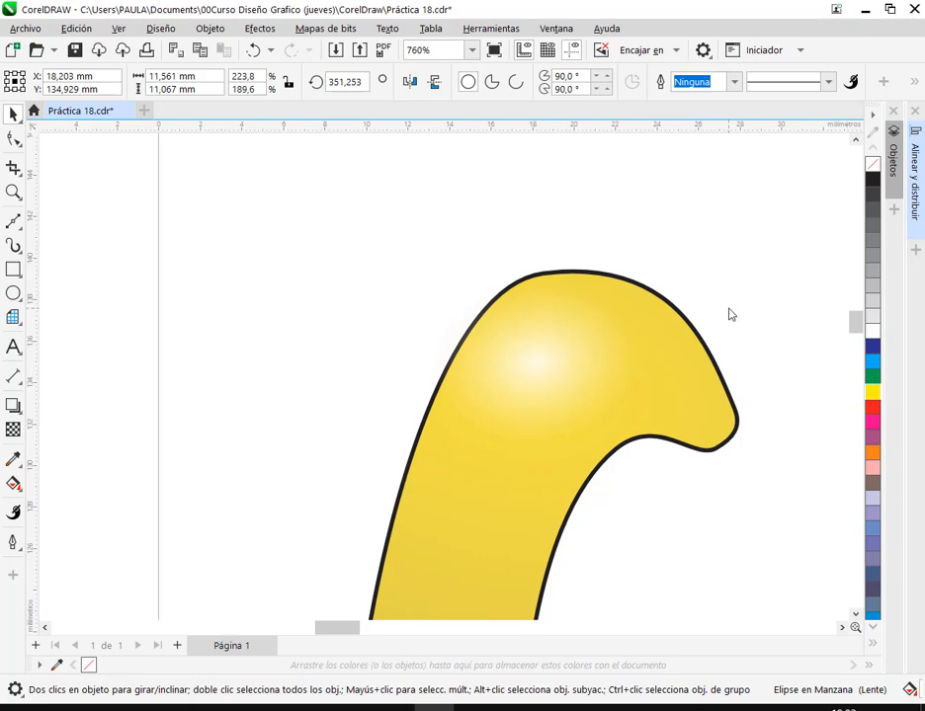
left_click_drag(546, 372, 535, 361)
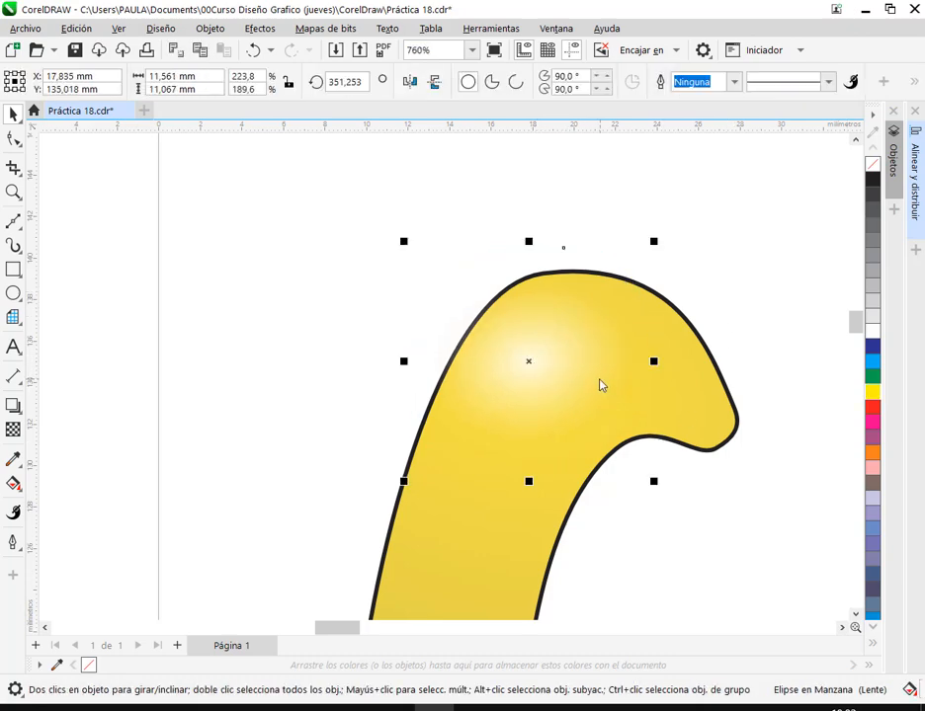
scroll(600, 385, "down", 4)
scroll(595, 384, "up", 2)
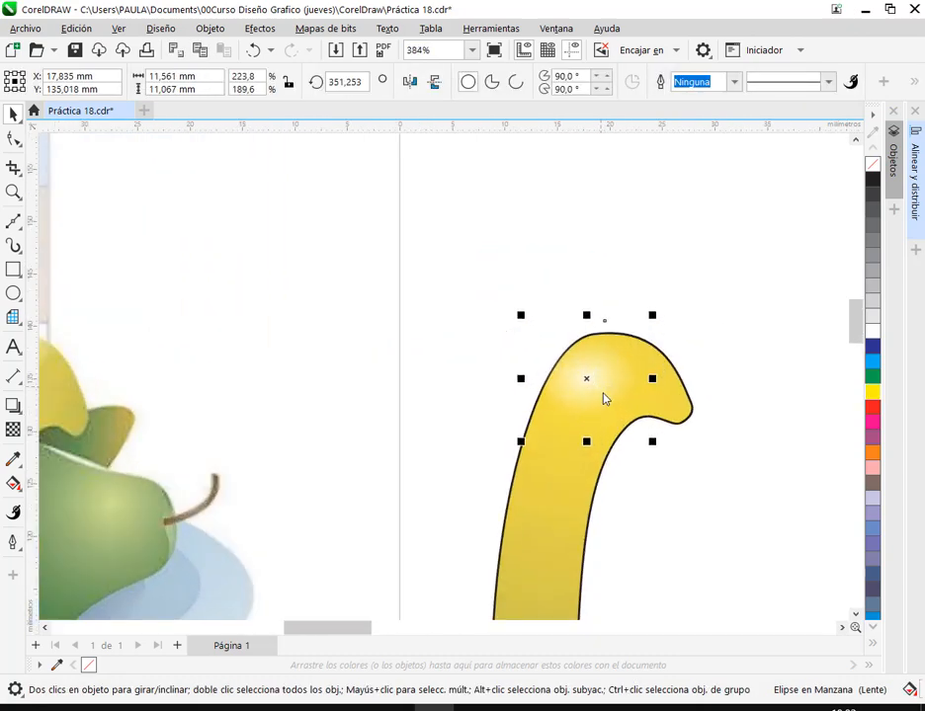
- Move the soft highlight ellipse about 1 mm up within the banana's bend
scroll(606, 398, "up", 2)
left_click_drag(598, 386, 601, 368)
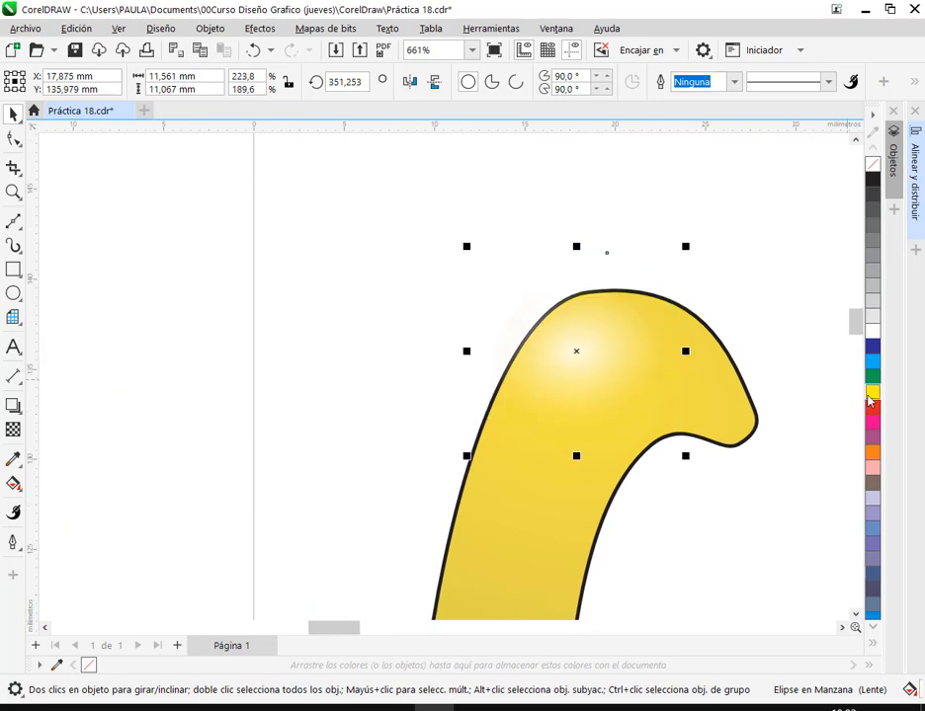
left_click(783, 405)
- Remove the black outline from the banana shape so only its gradient fill and highlight remain
scroll(783, 402, "down", 4)
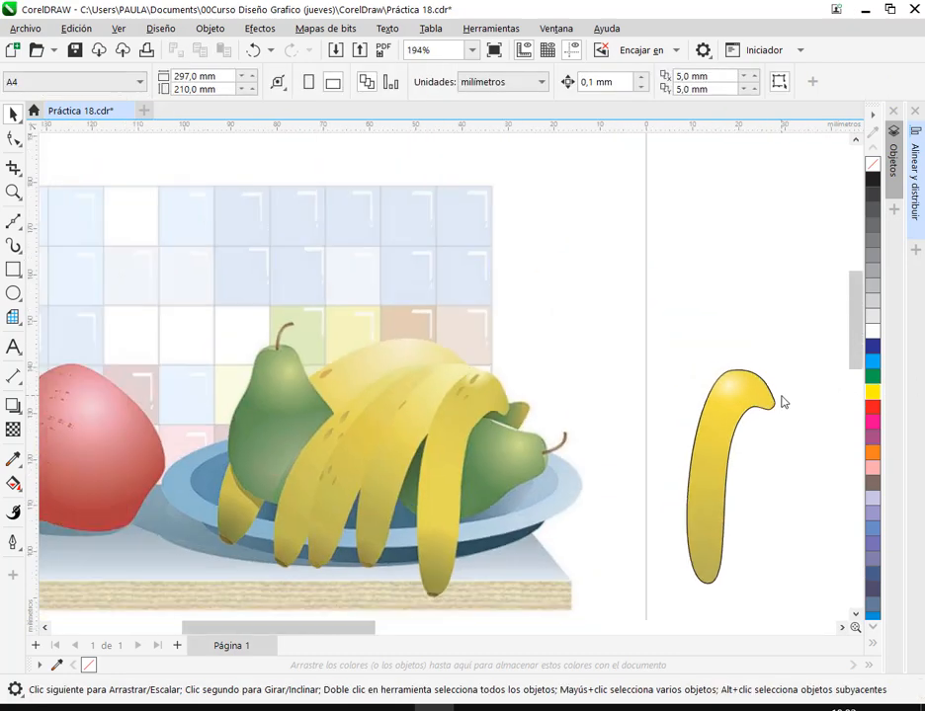
left_click_drag(763, 465, 551, 405)
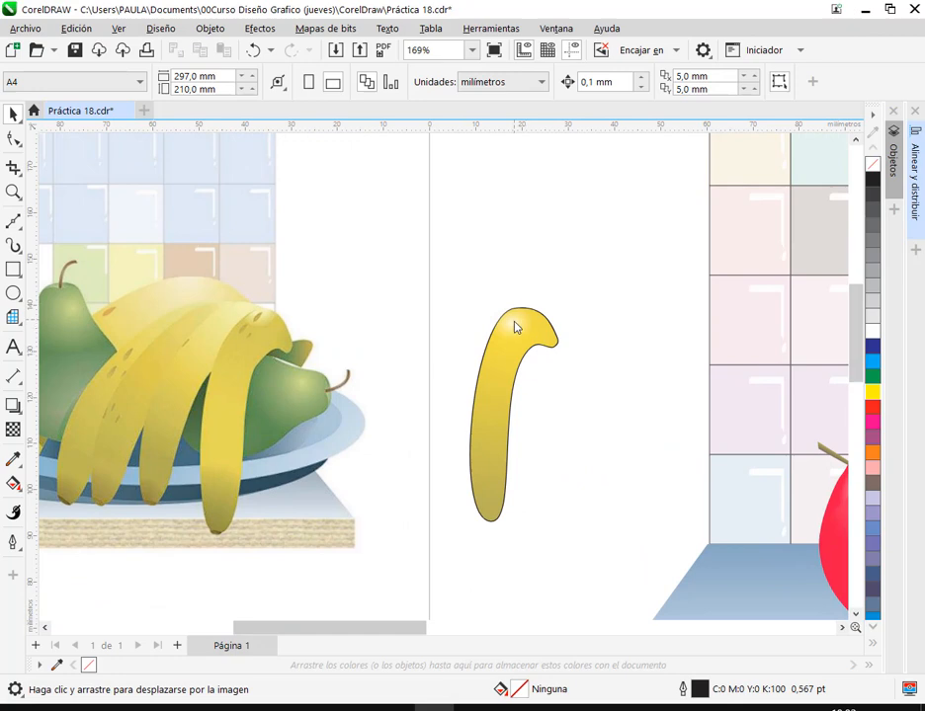
scroll(591, 419, "down", 1)
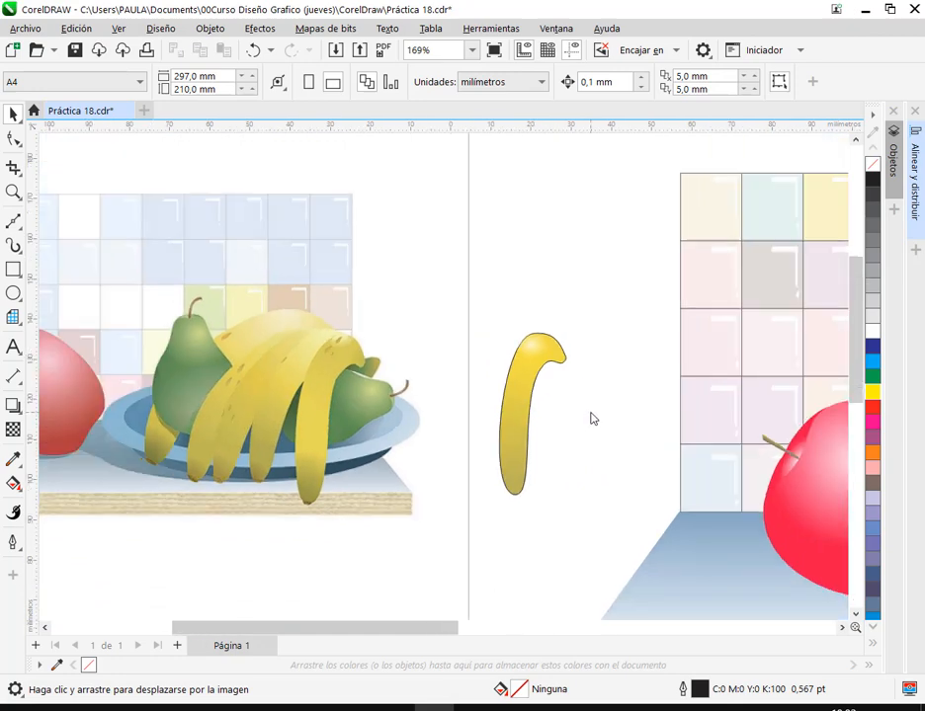
left_click(521, 464)
left_click(576, 288)
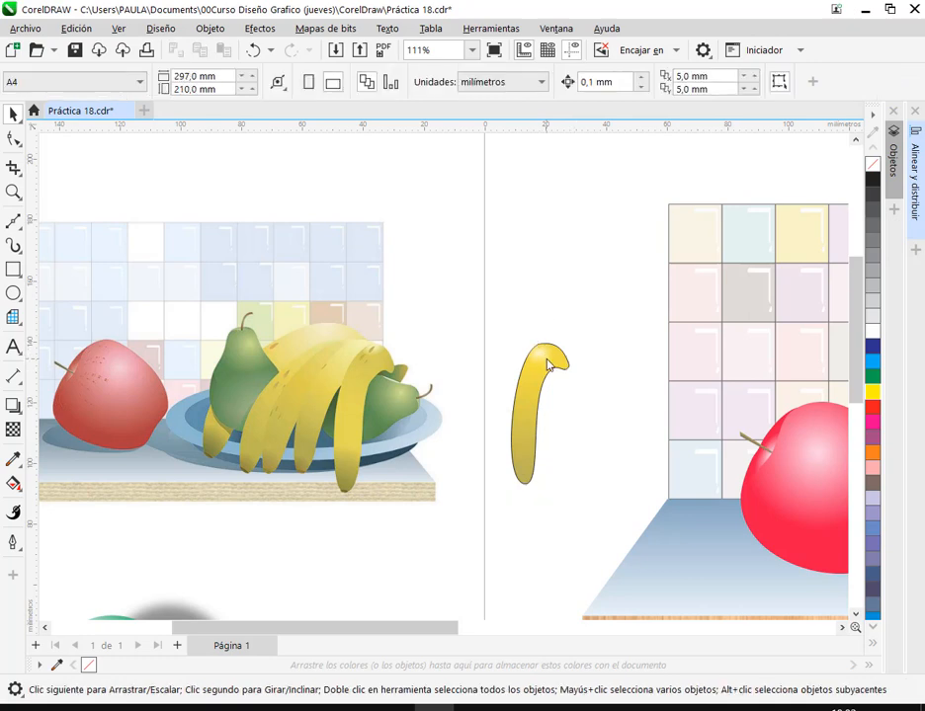
left_click(545, 360)
left_click(607, 381)
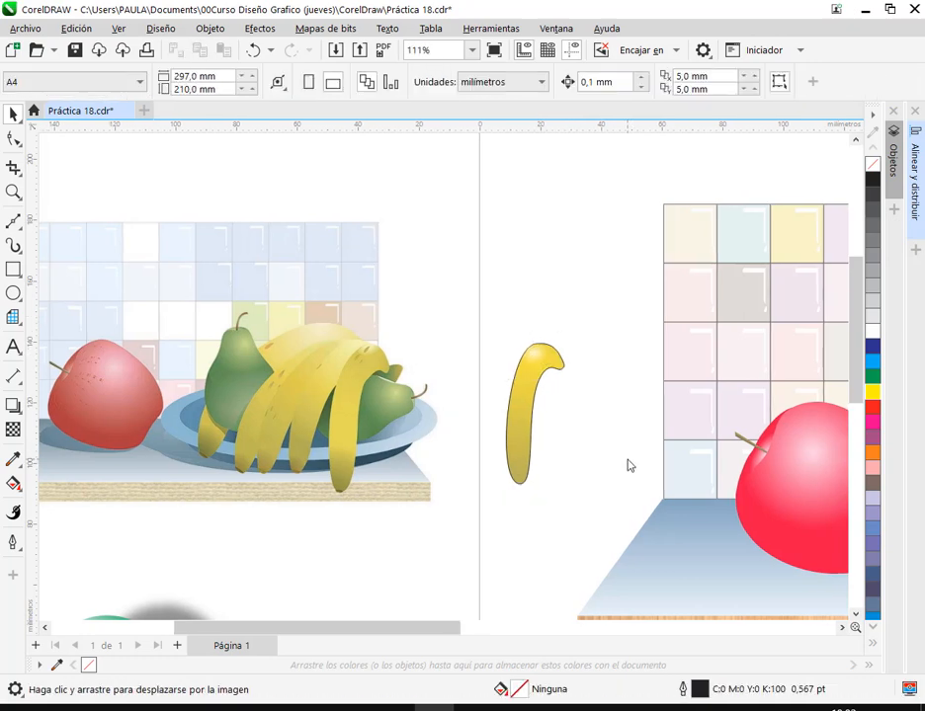
scroll(588, 383, "up", 2)
left_click(532, 372)
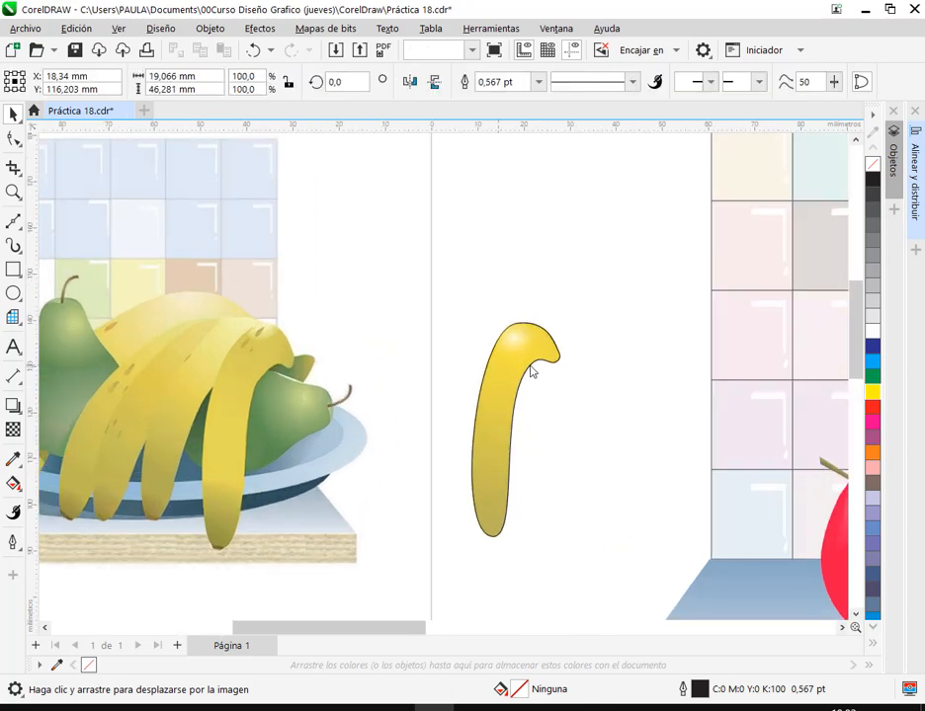
right_click(871, 162)
left_click(664, 232)
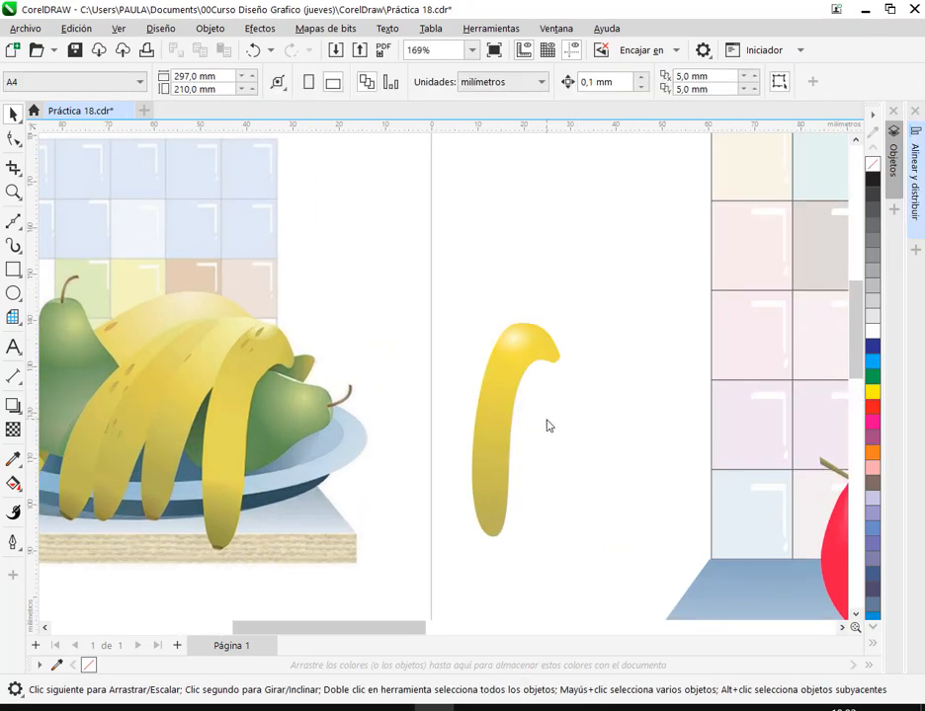
scroll(267, 389, "down", 1)
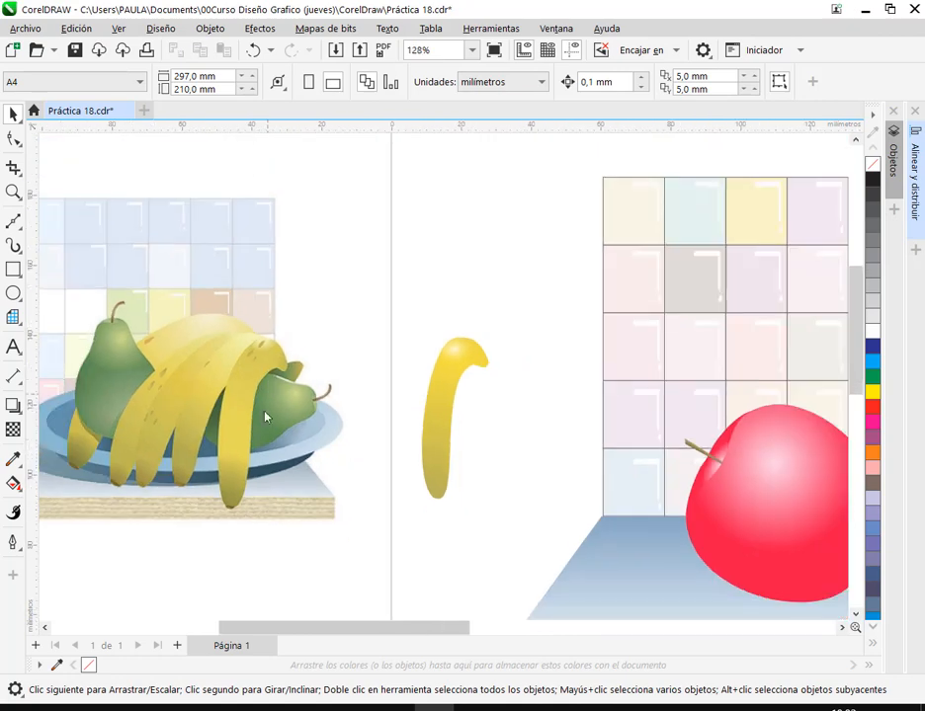
left_click_drag(264, 415, 475, 356)
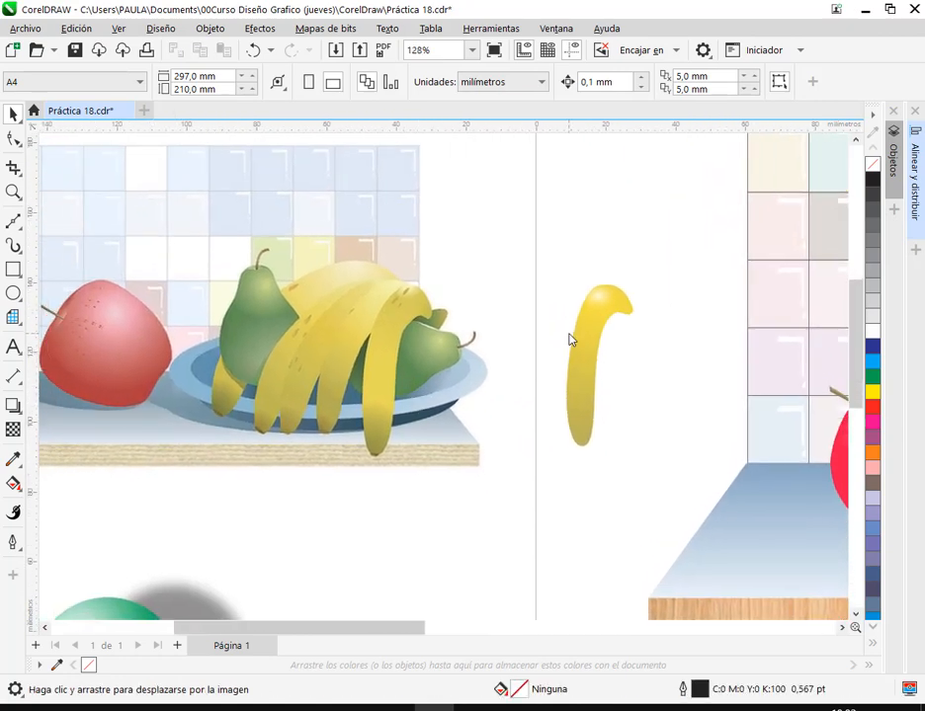
scroll(569, 340, "down", 3)
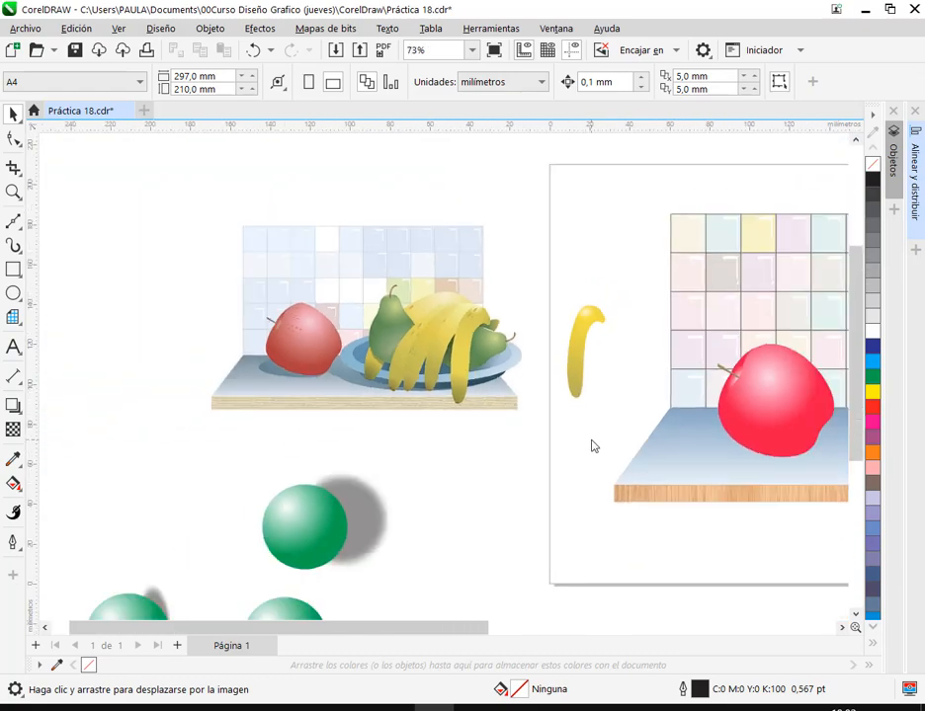